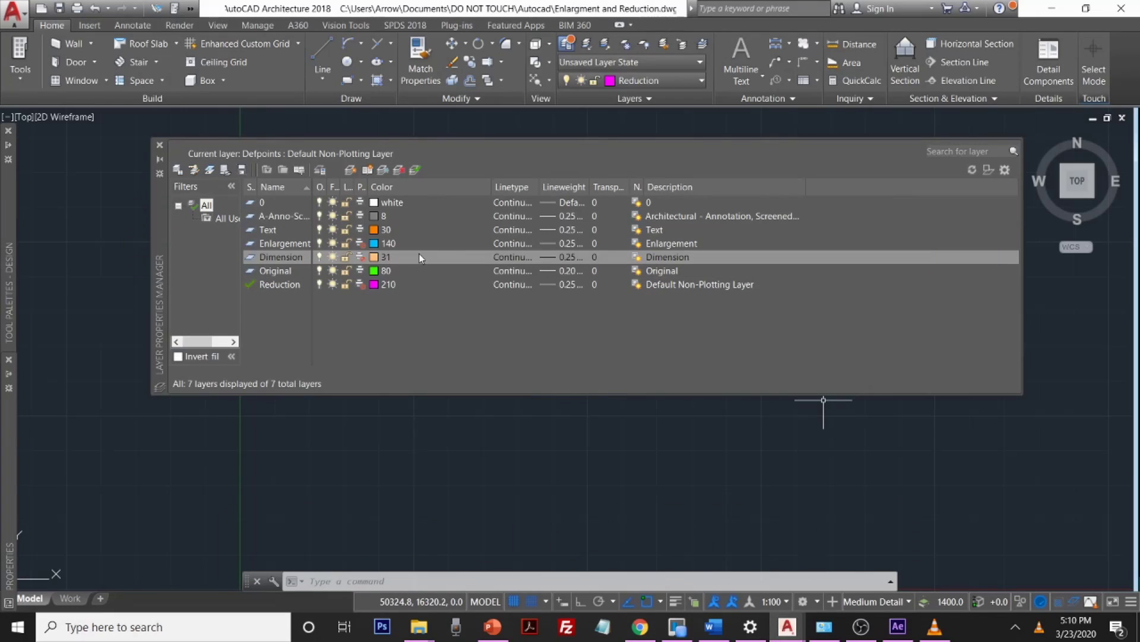
Step: Check the Text layer's colour, then inspect Enlargement, Dimension, Original, Reduction, annotation and 0 layers
left_click(395, 229)
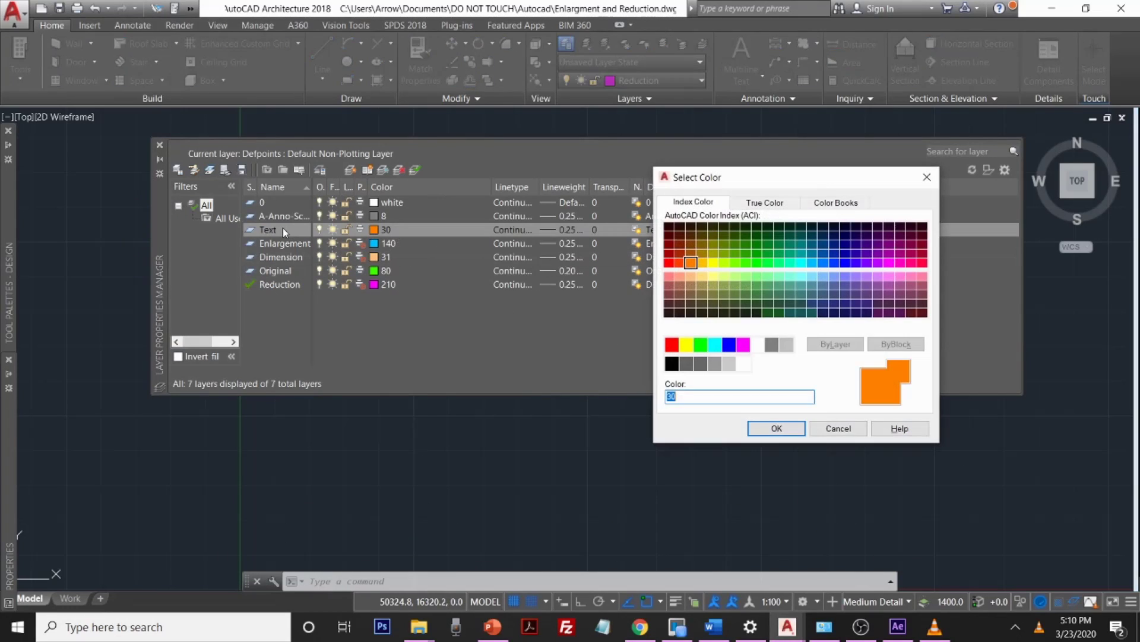
left_click(928, 176)
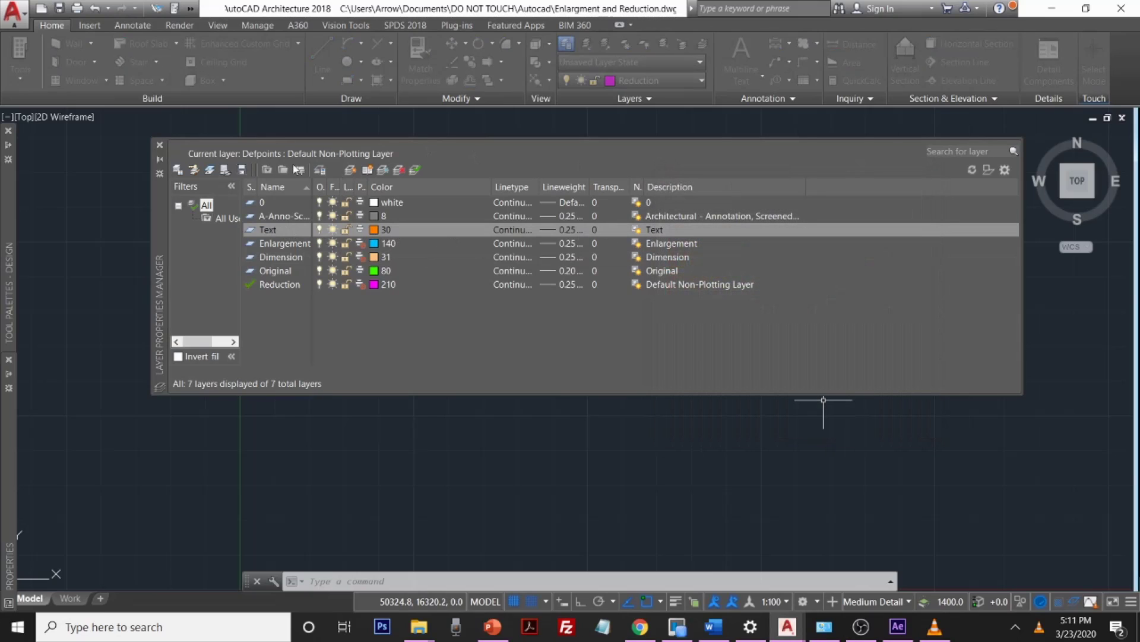
left_click(292, 244)
left_click(291, 257)
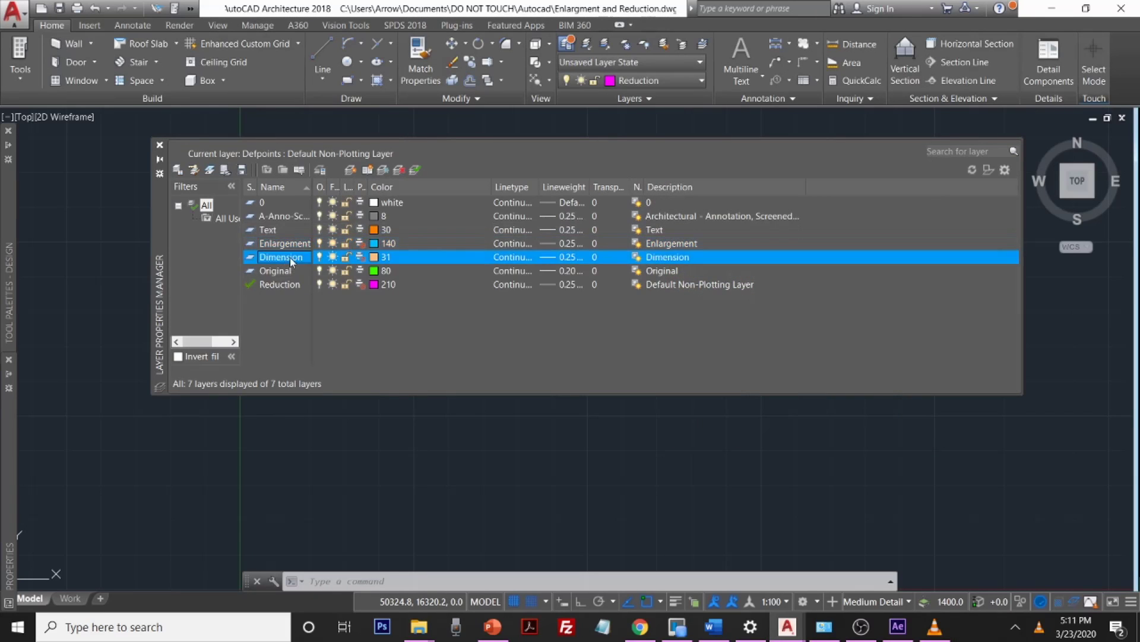
left_click(283, 275)
left_click(285, 286)
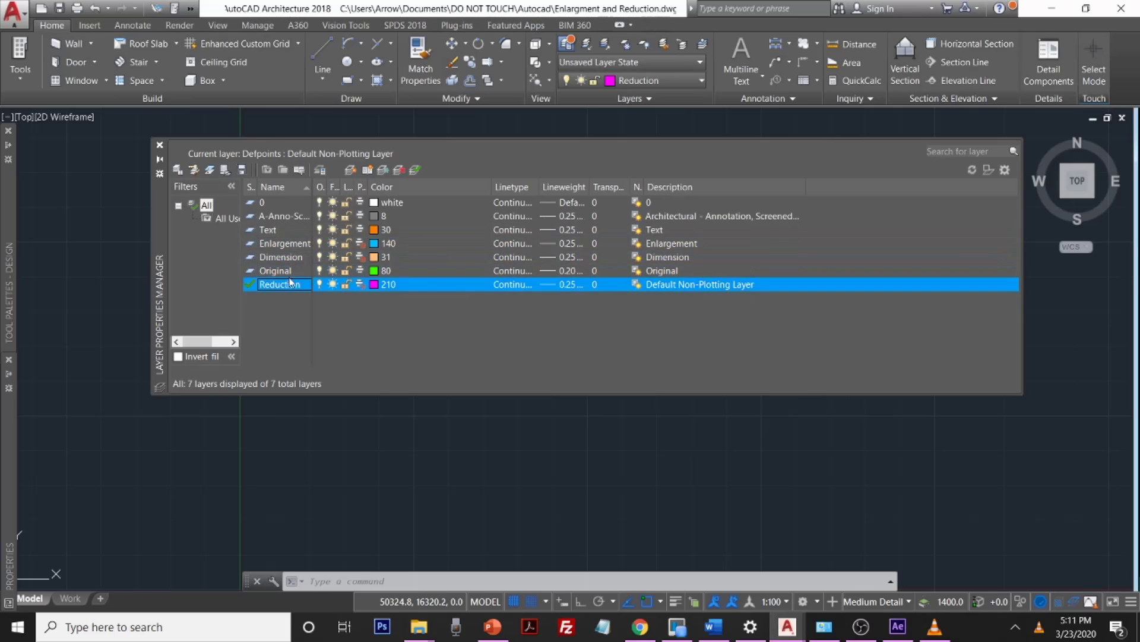
left_click(282, 217)
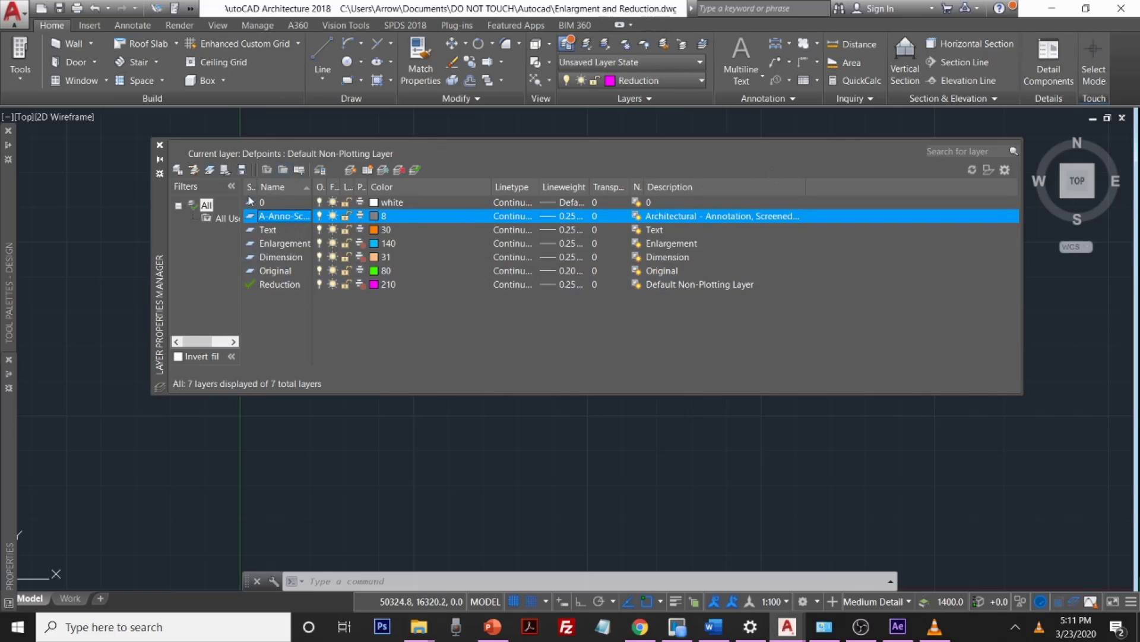
left_click(279, 203)
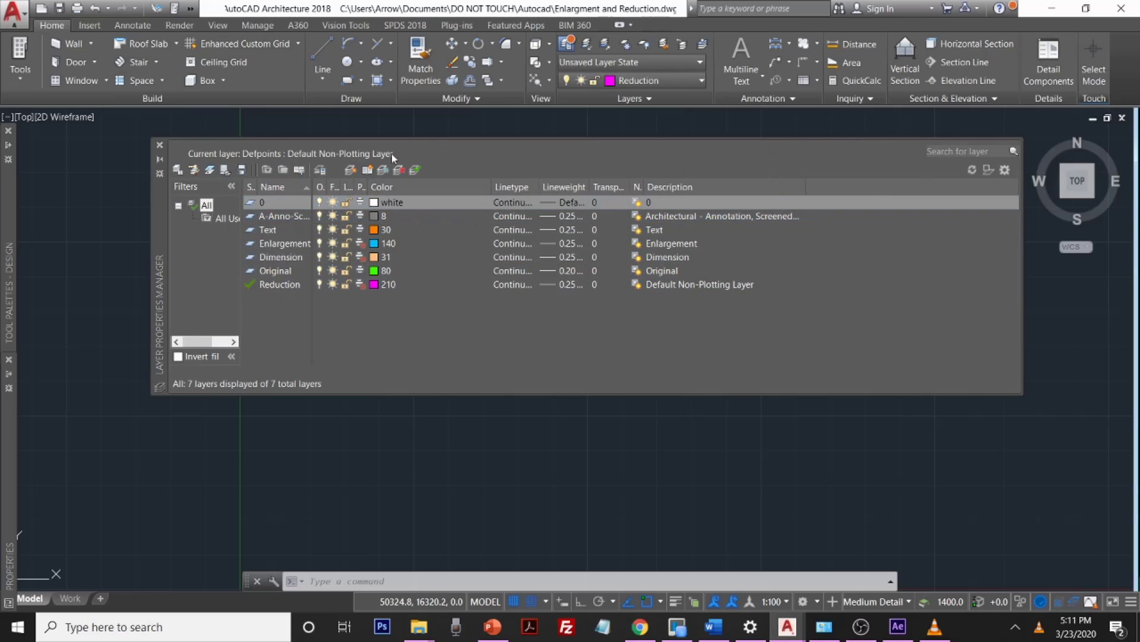
Step: Close the Layer Properties list, reopen it with L, and close it again
left_click(160, 146)
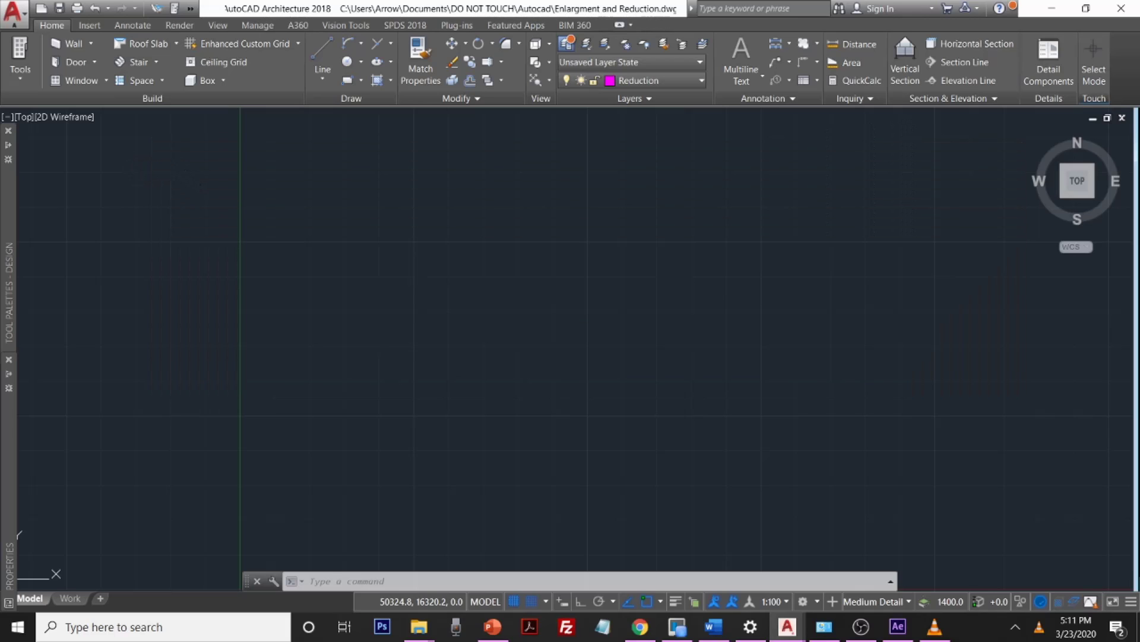
type("lay")
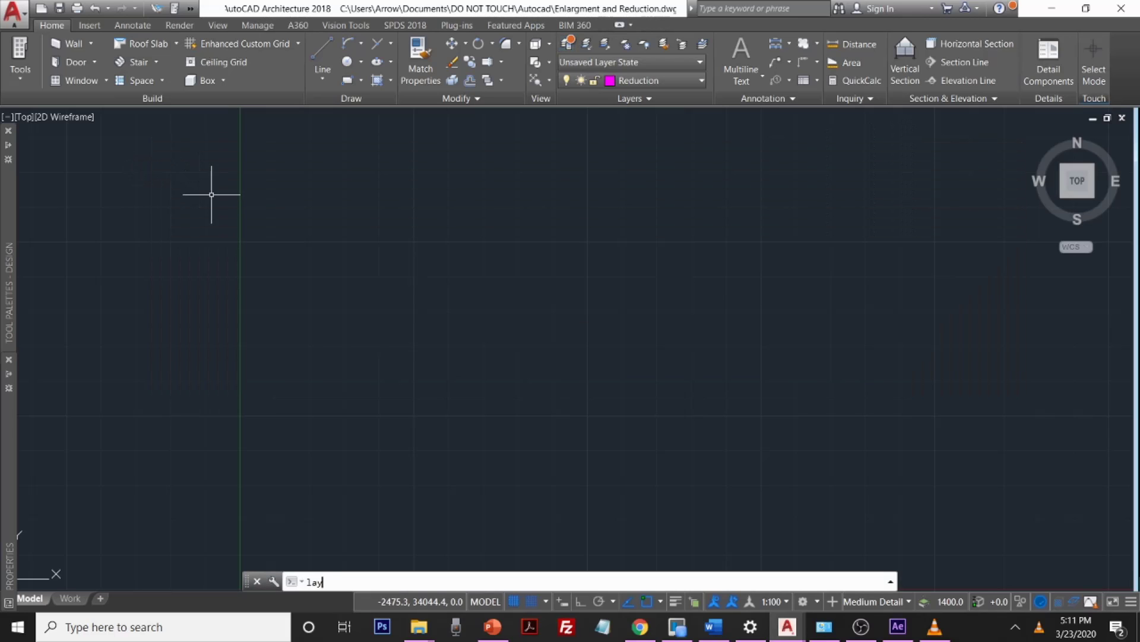
key("Return")
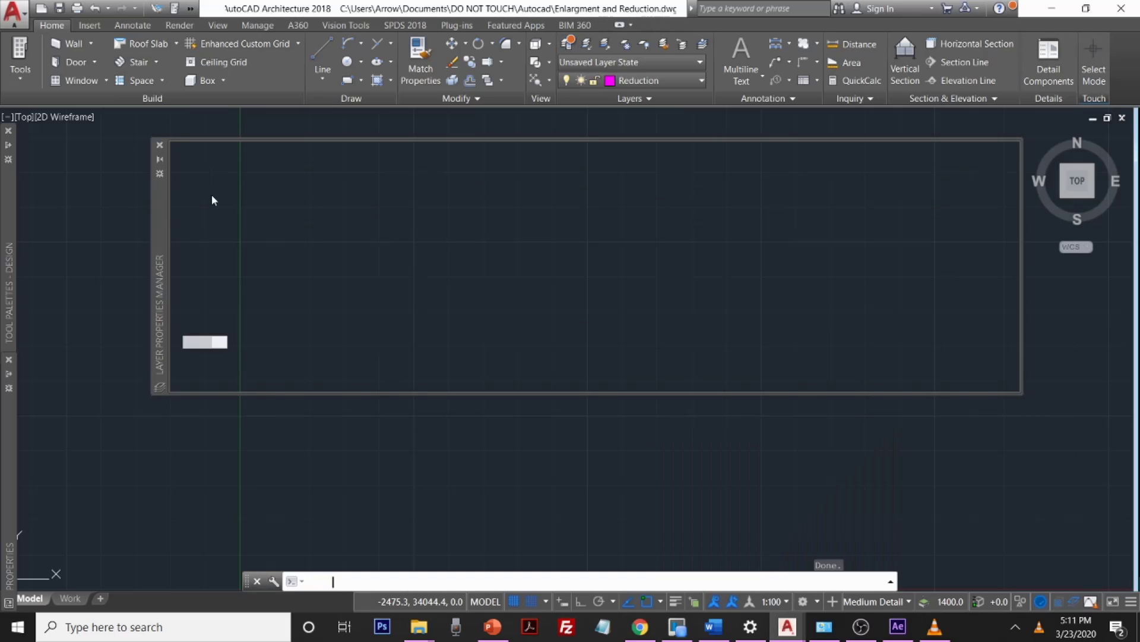
left_click(159, 146)
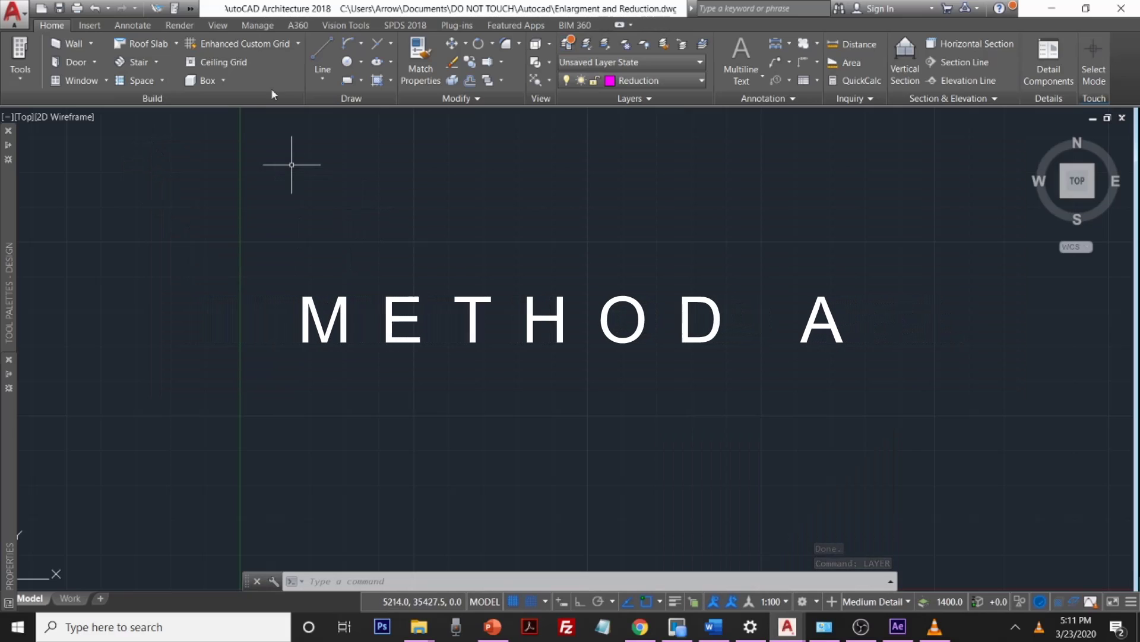
Step: Make layer 0 current and draw a 100-unit horizontal line with Ortho on
left_click(327, 50)
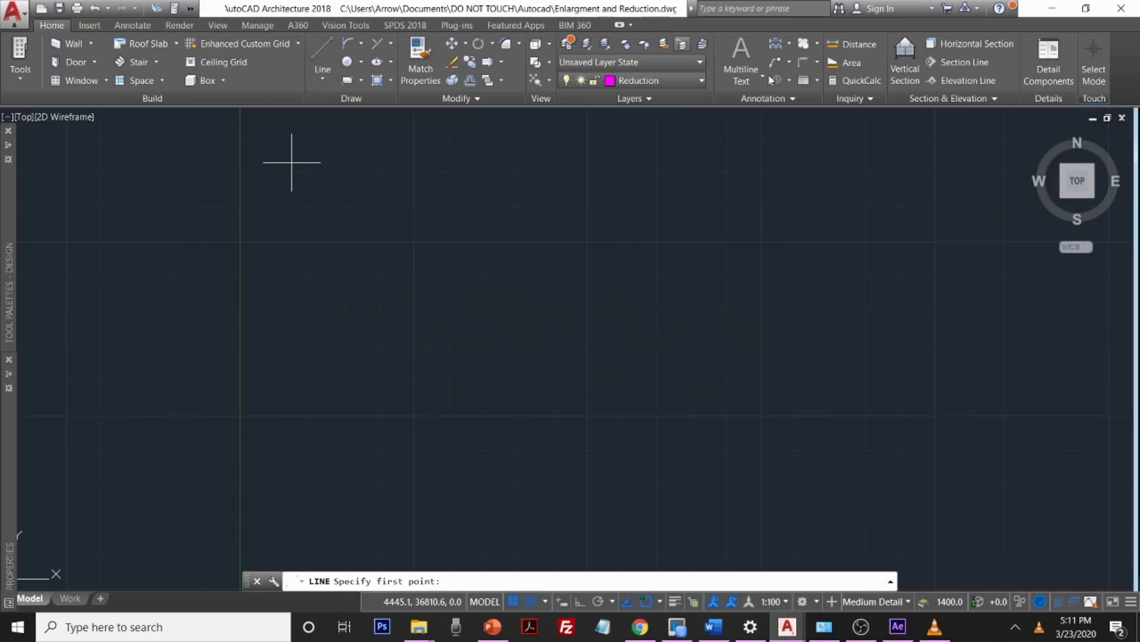
left_click(703, 80)
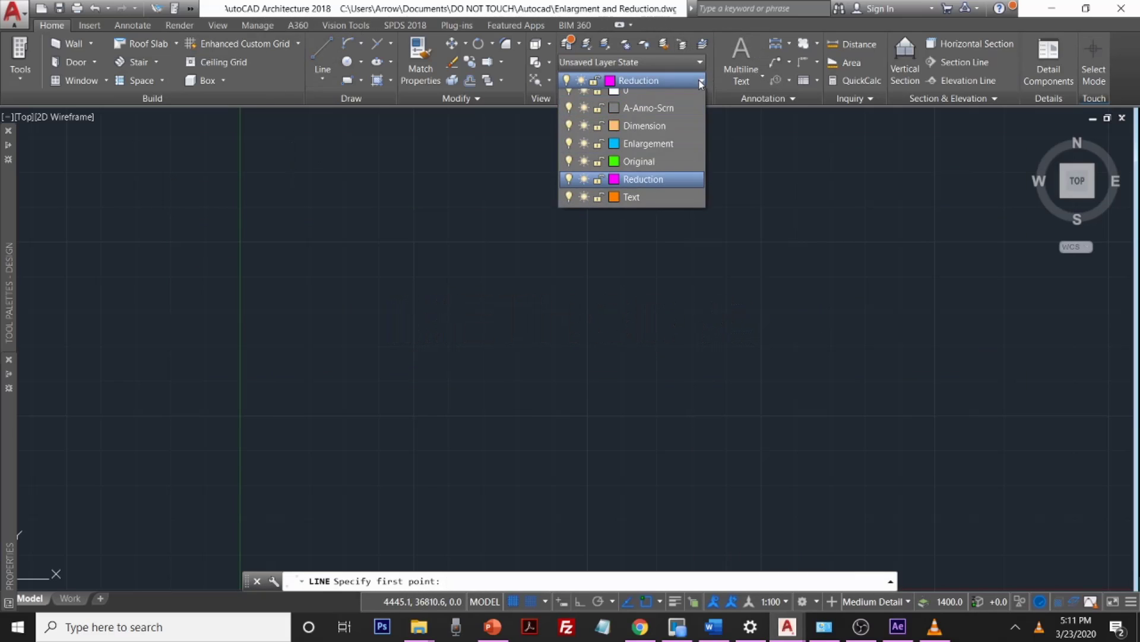
left_click(639, 186)
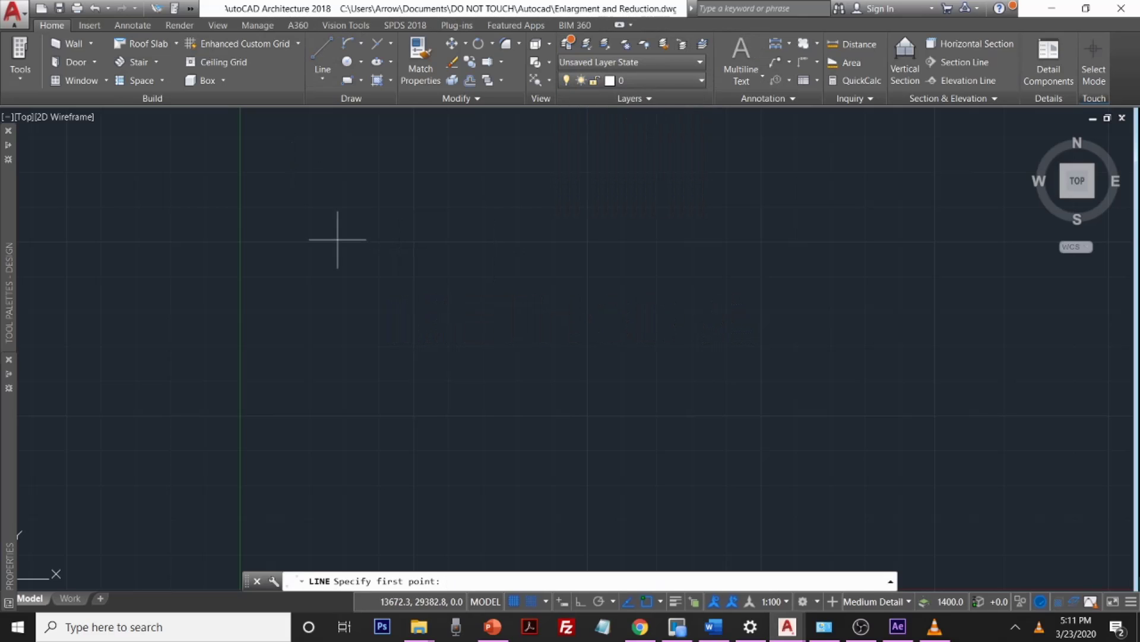
left_click(414, 303)
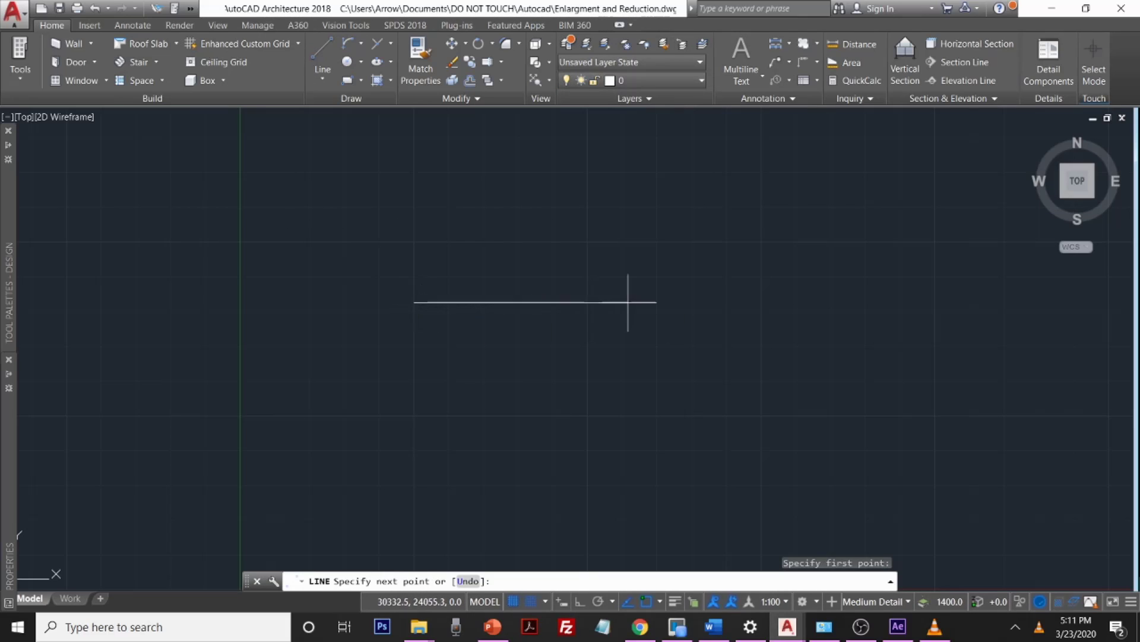
left_click(581, 601)
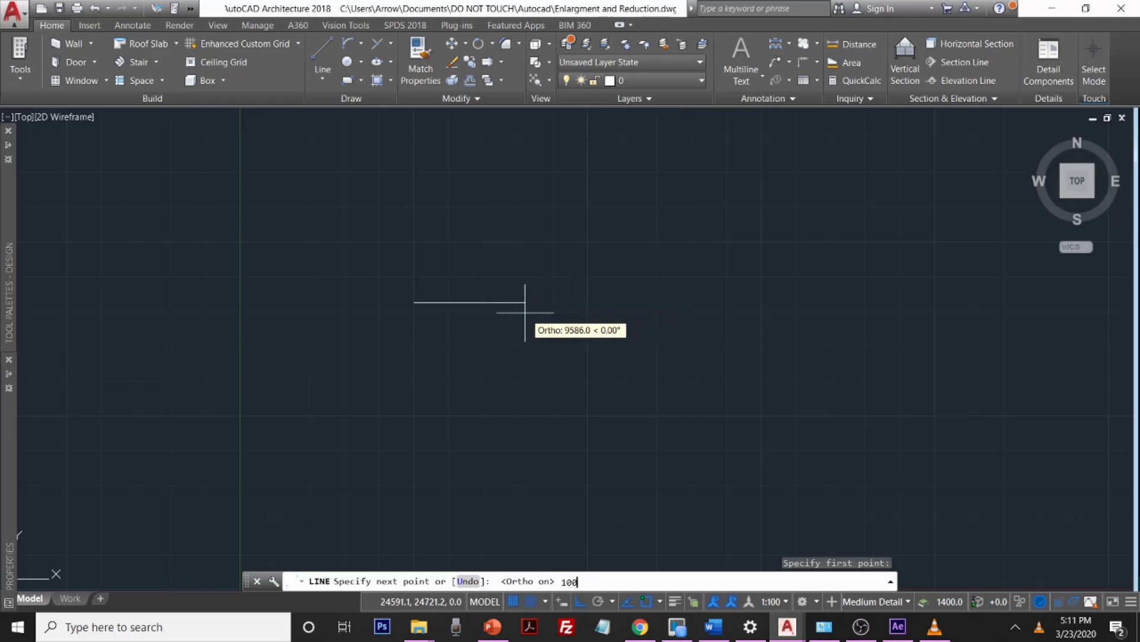
key("Return")
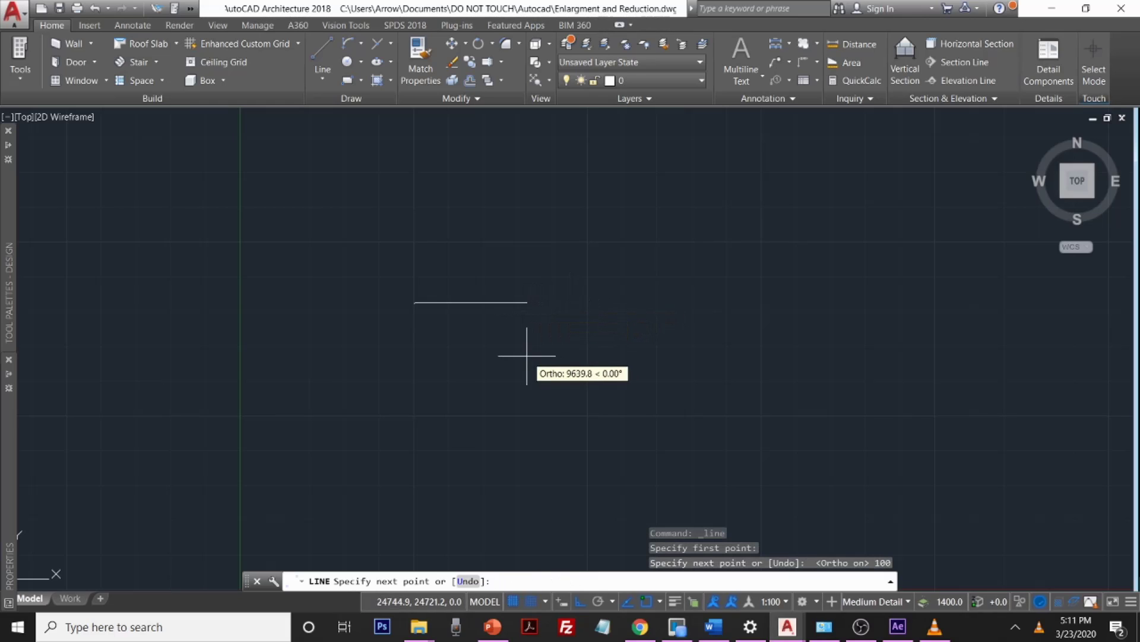
key("Return")
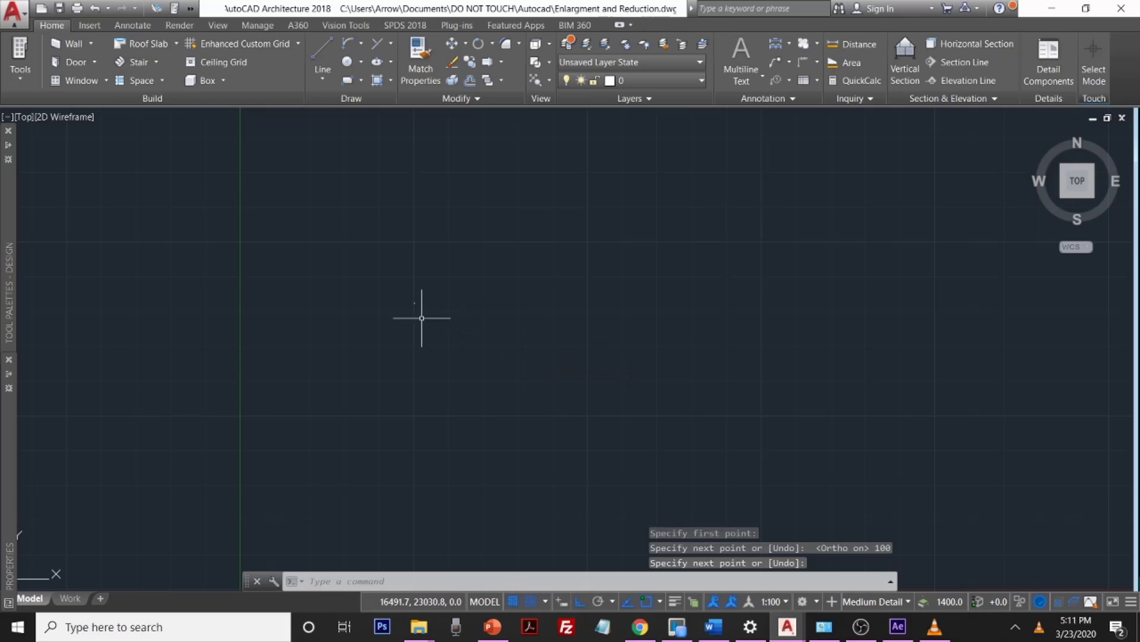
Step: Draw a 200-unit vertical line downward from the horizontal line's left end
scroll(409, 303, "up", 3)
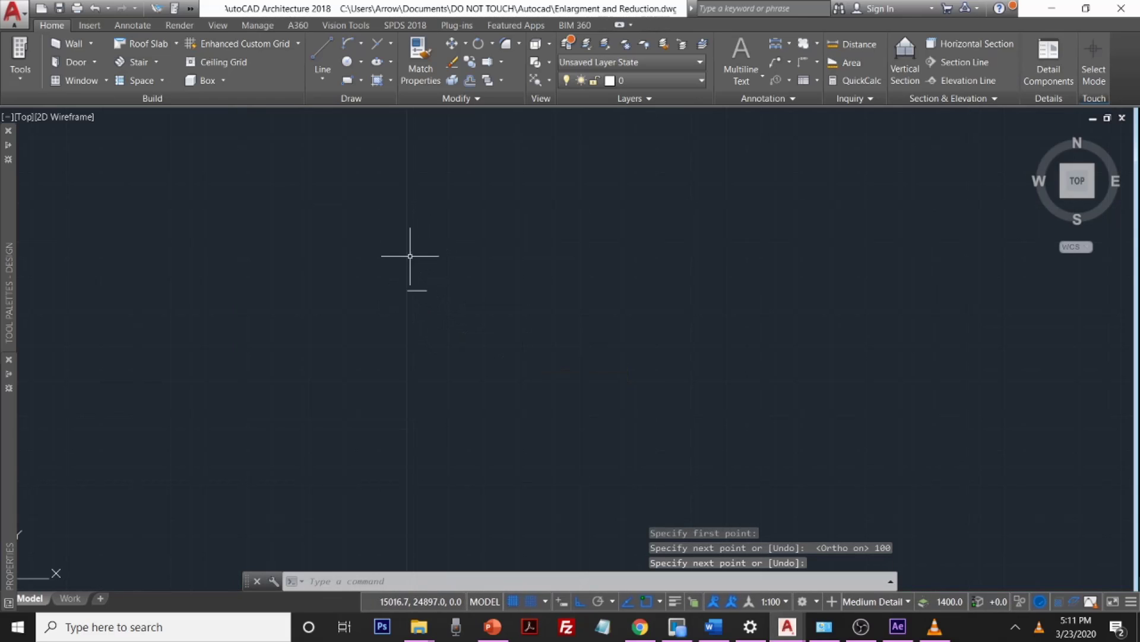
scroll(438, 309, "up", 6)
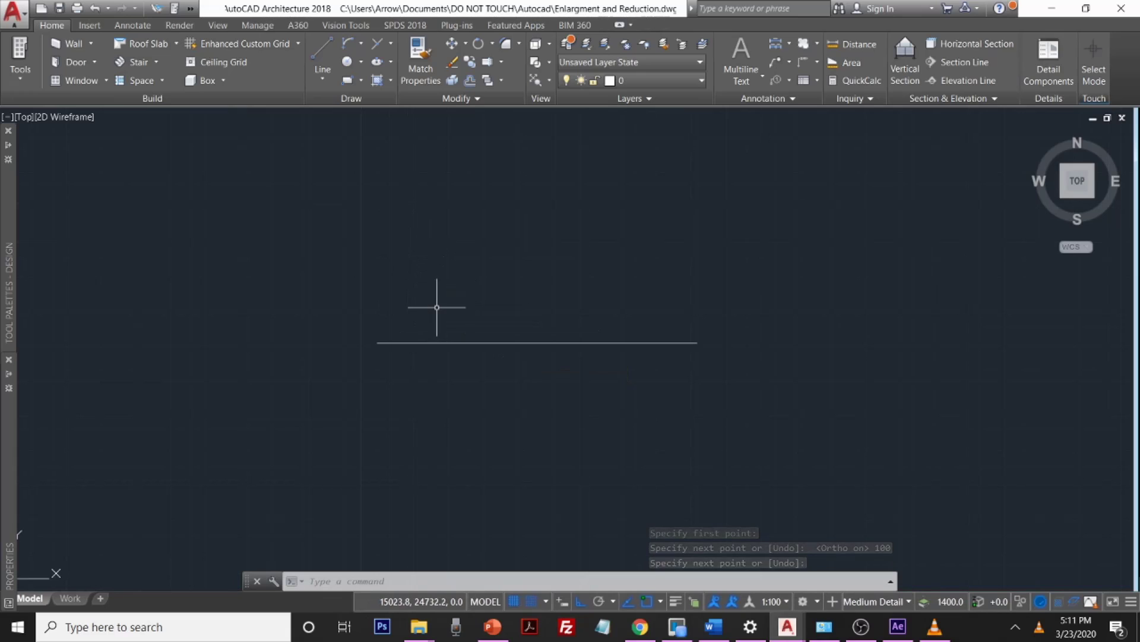
type("l")
key("Return")
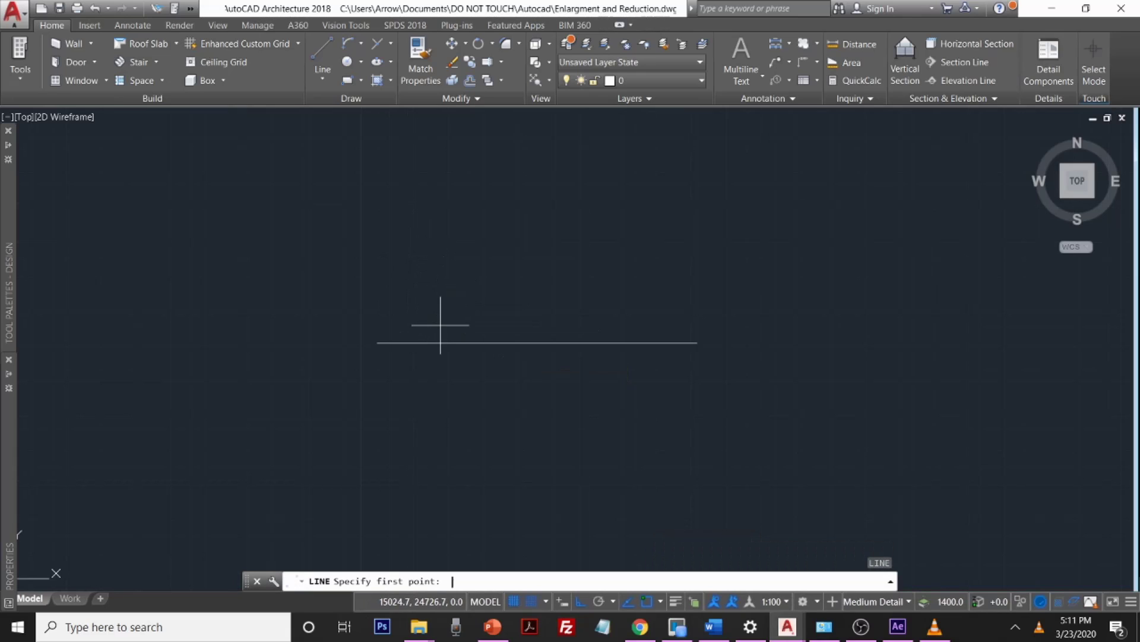
left_click(378, 342)
scroll(382, 407, "down", 5)
middle_click_drag(389, 448, 401, 371)
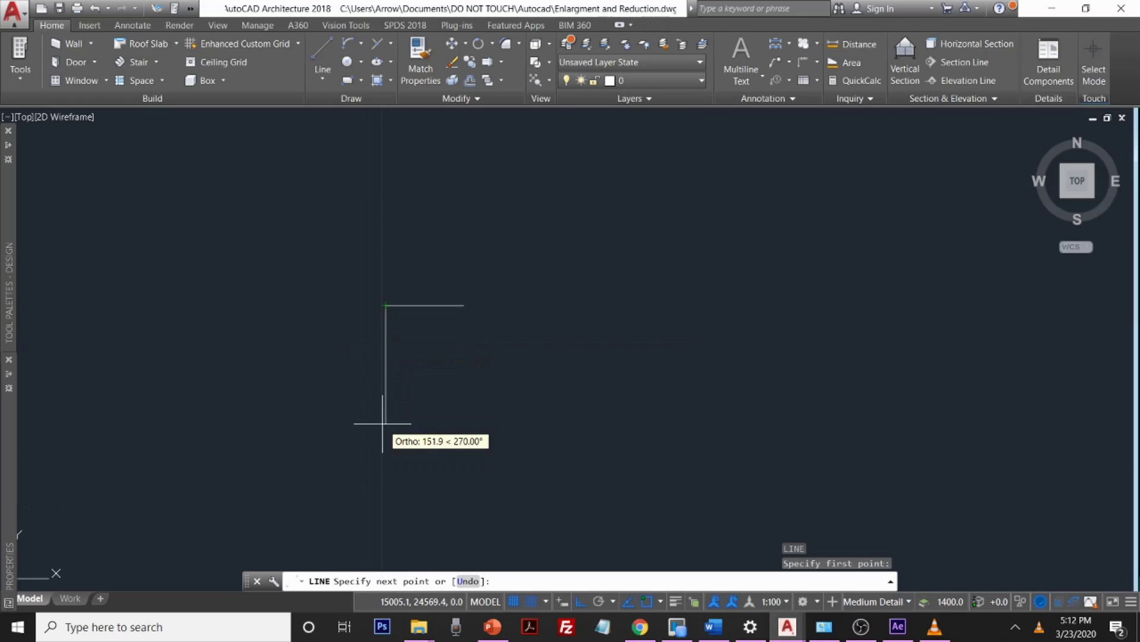
type("200")
key("Return")
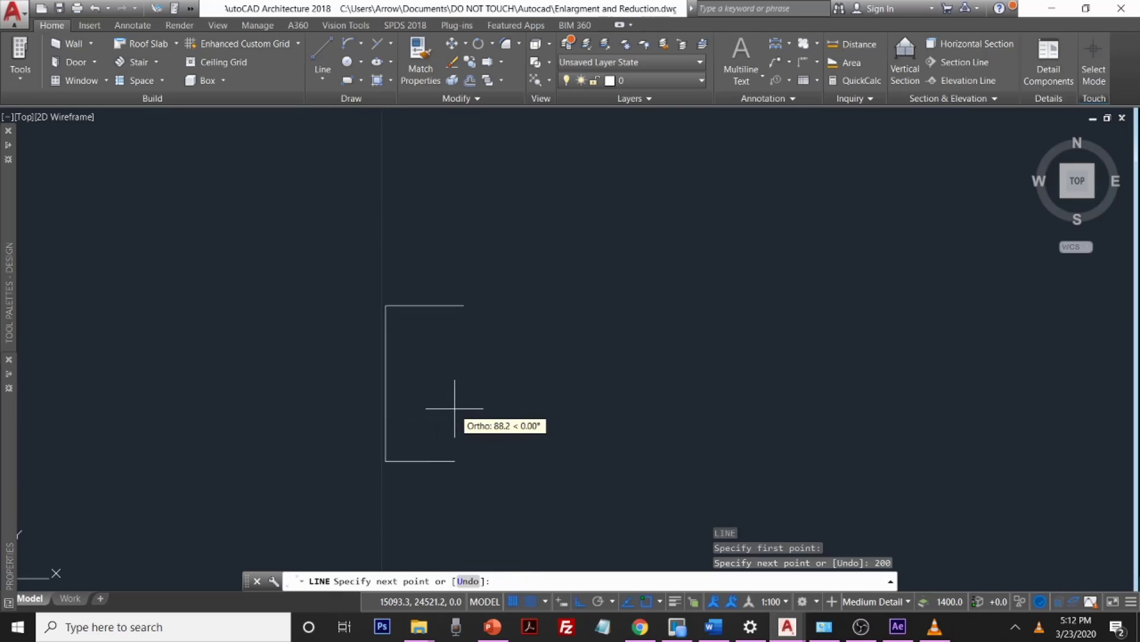
key("Return")
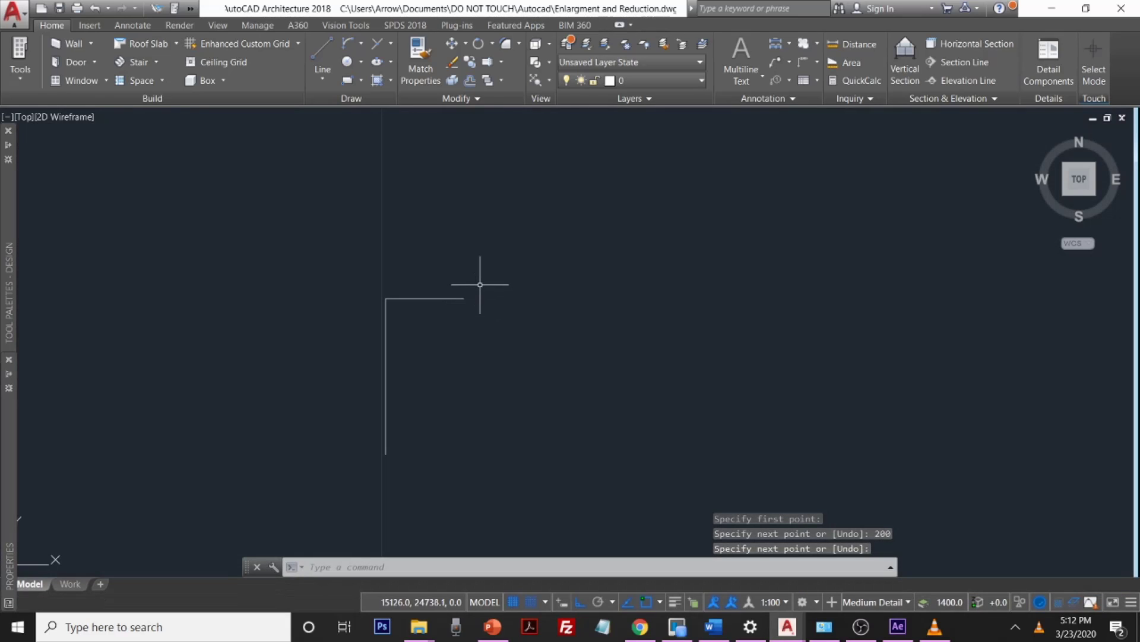
type("c")
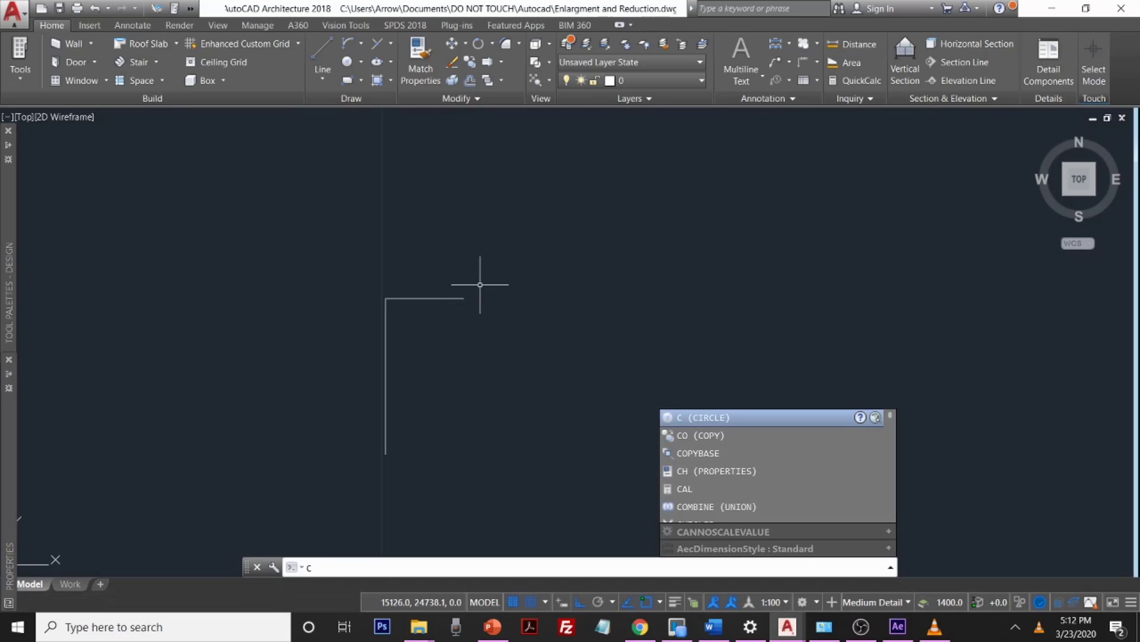
Step: Draw a radius 100 circle centred on the horizontal line's right end
key("Return")
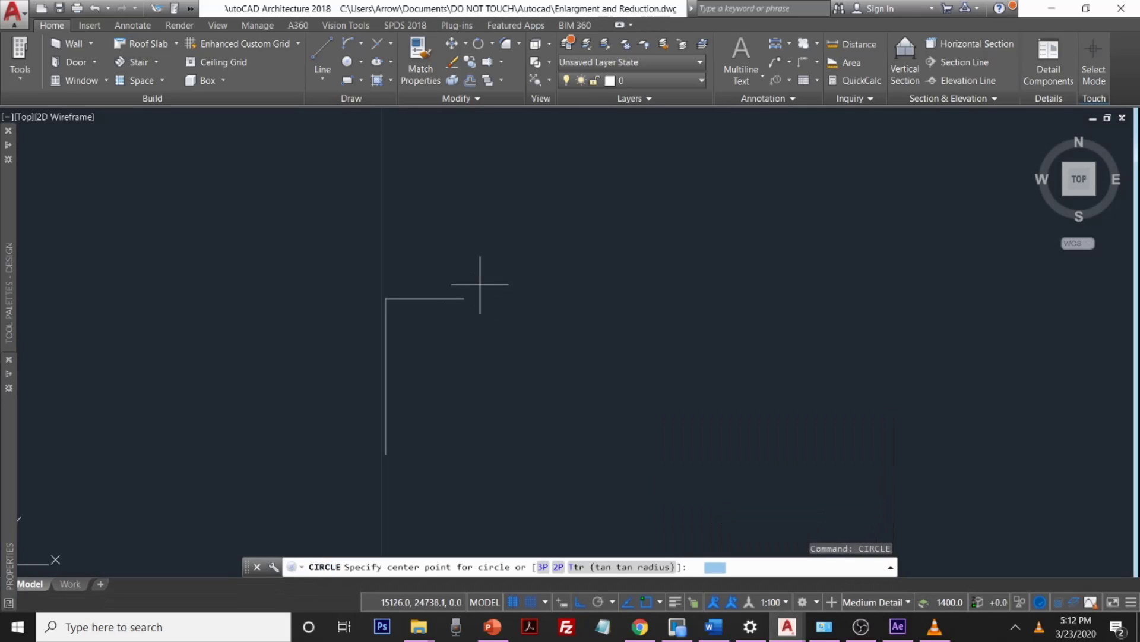
left_click(464, 298)
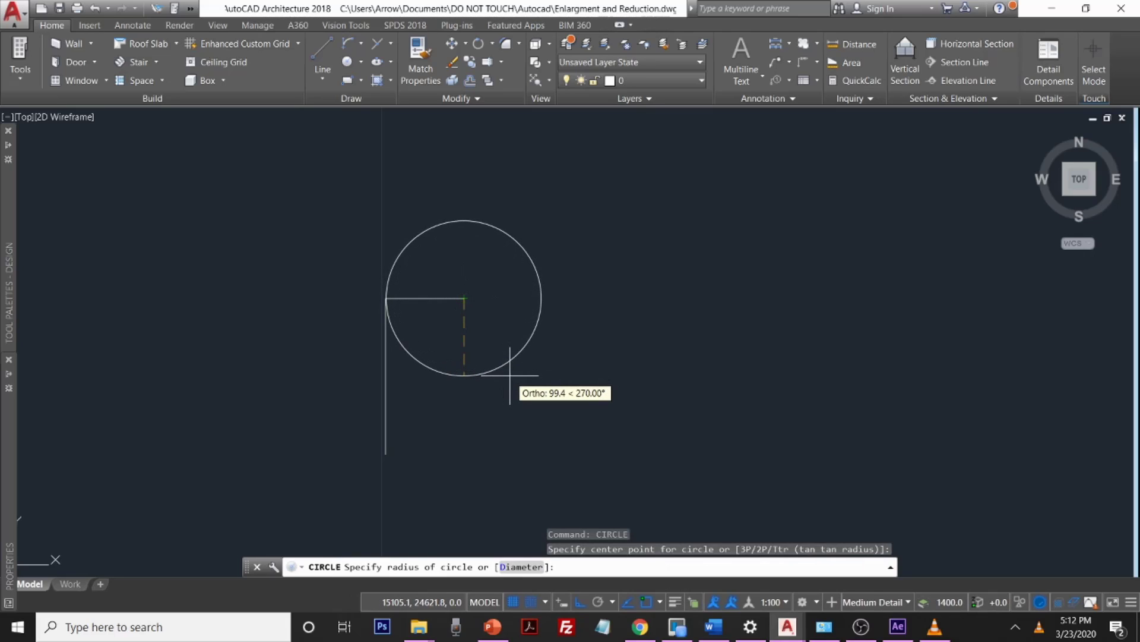
key("Return")
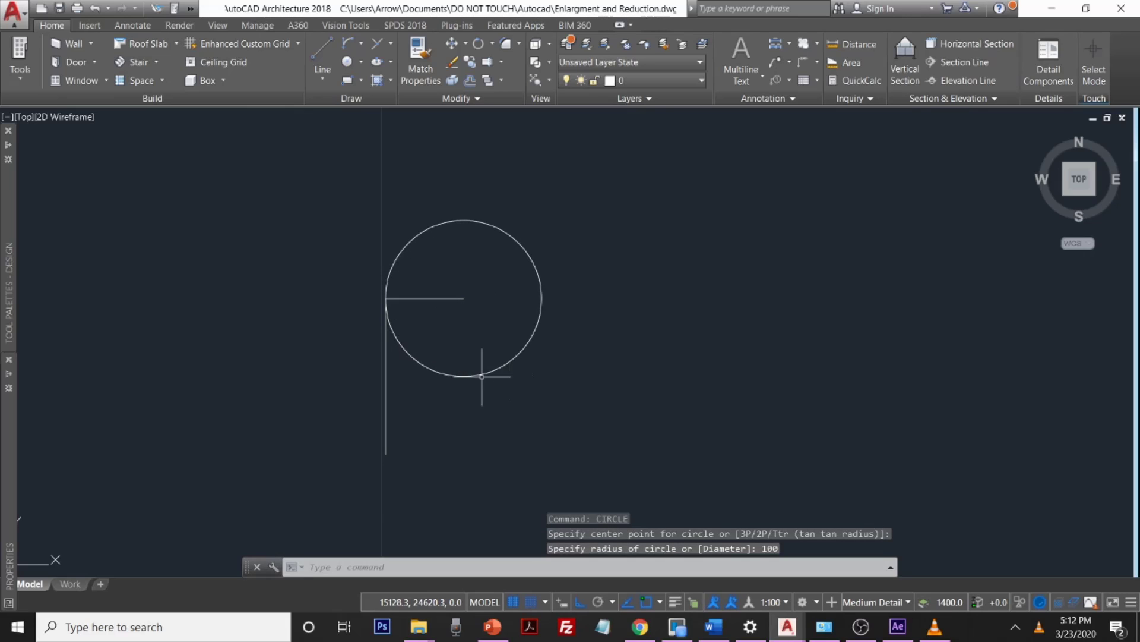
Step: Draw a radius 225 circle centred on the vertical line's lower end
key("Return")
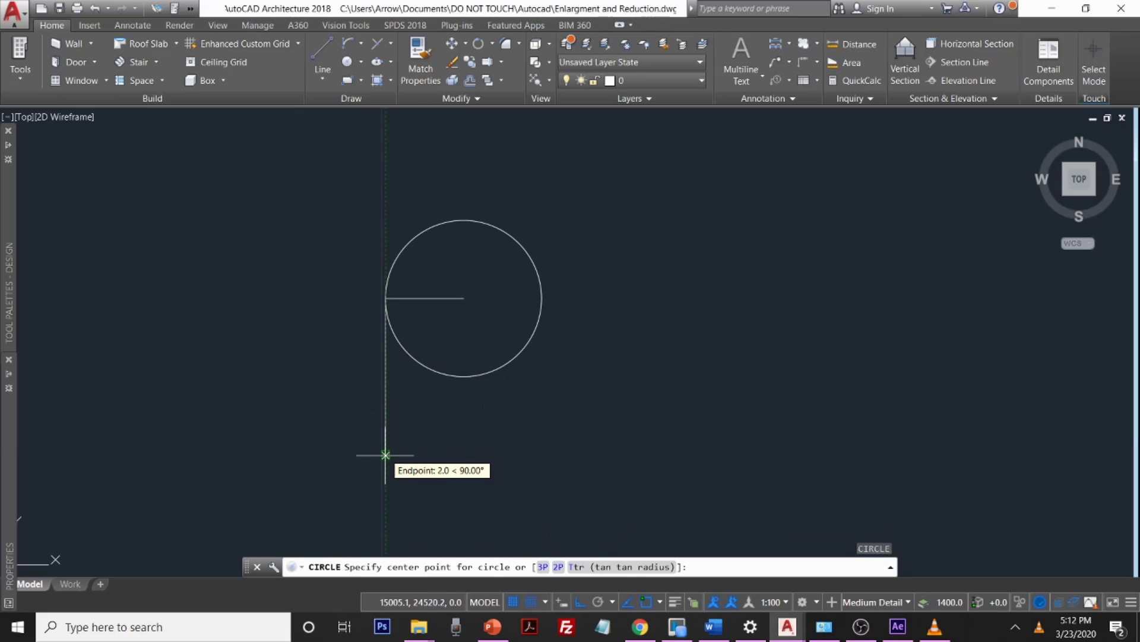
scroll(384, 453, "up", 3)
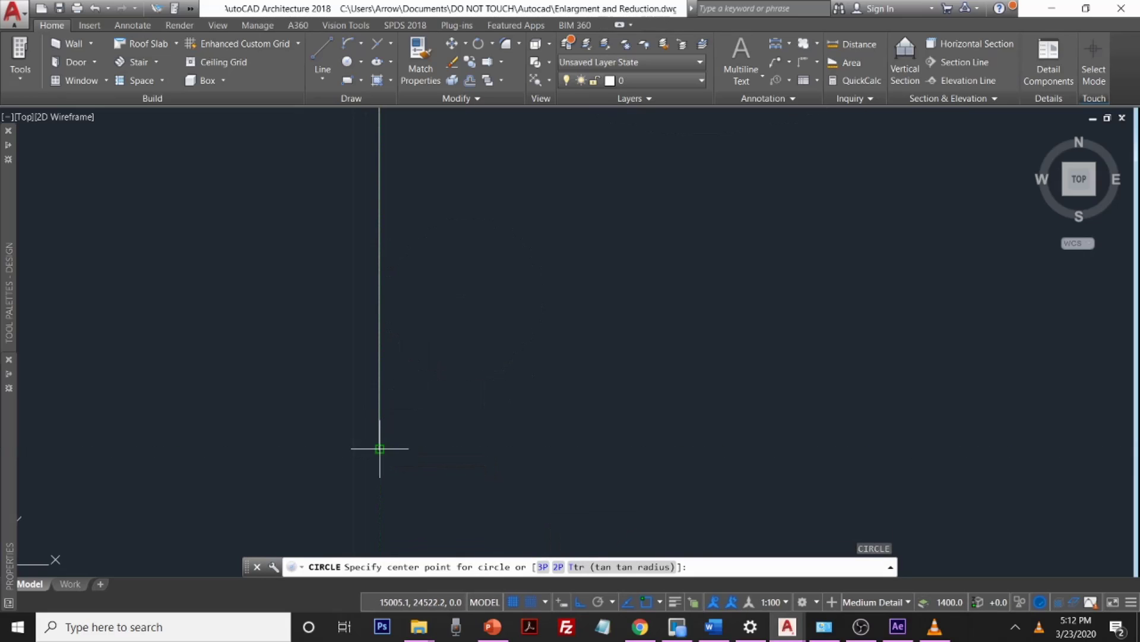
left_click(380, 448)
scroll(564, 393, "down", 2)
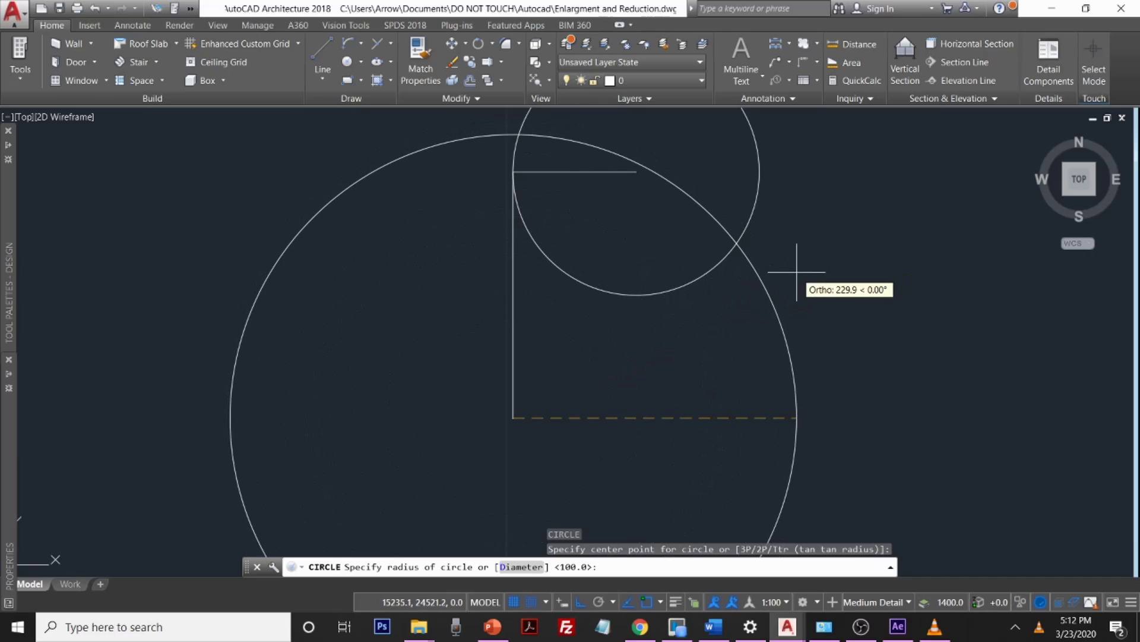
type("22")
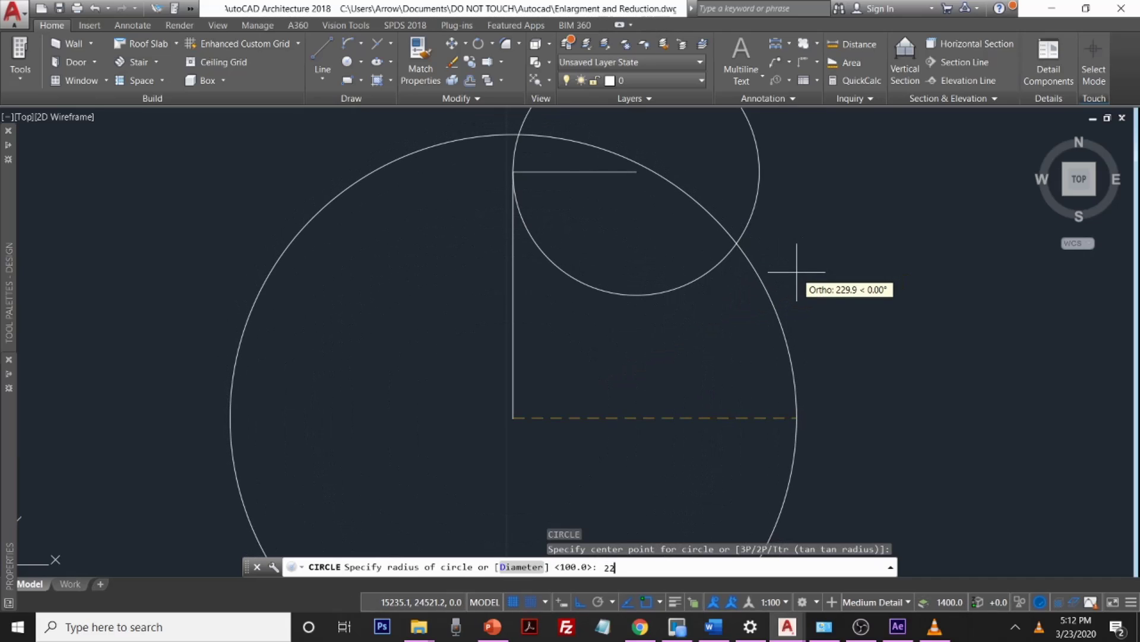
type("5")
key("Return")
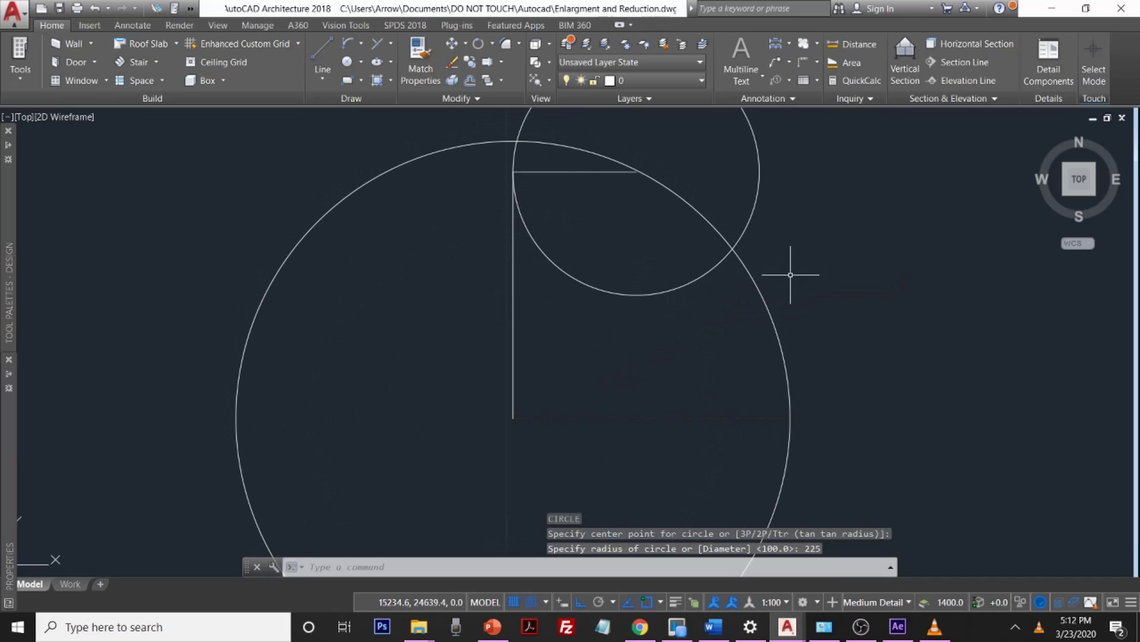
scroll(791, 274, "down", 4)
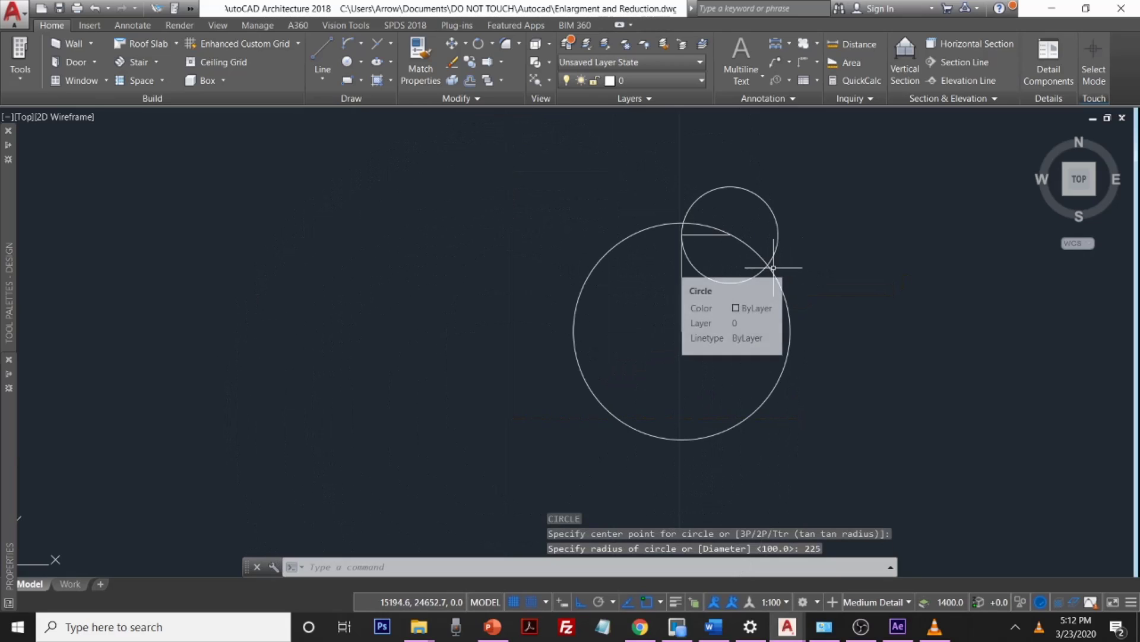
scroll(772, 266, "up", 4)
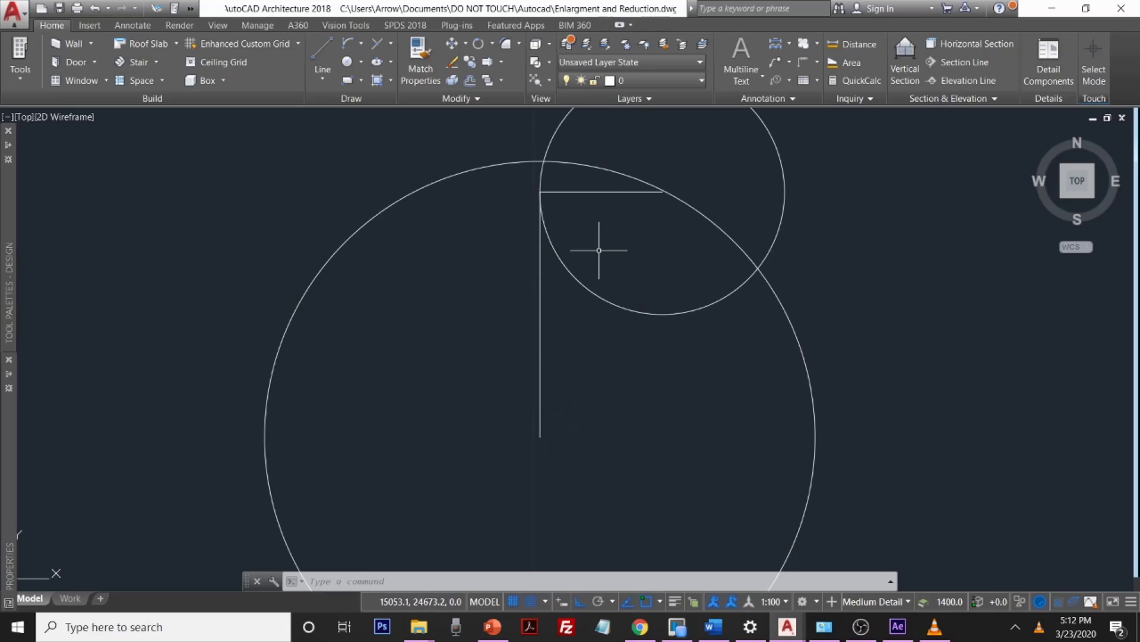
Step: Make the Original layer current and draw the triangle's top edge from the vertical line's top end
left_click(667, 82)
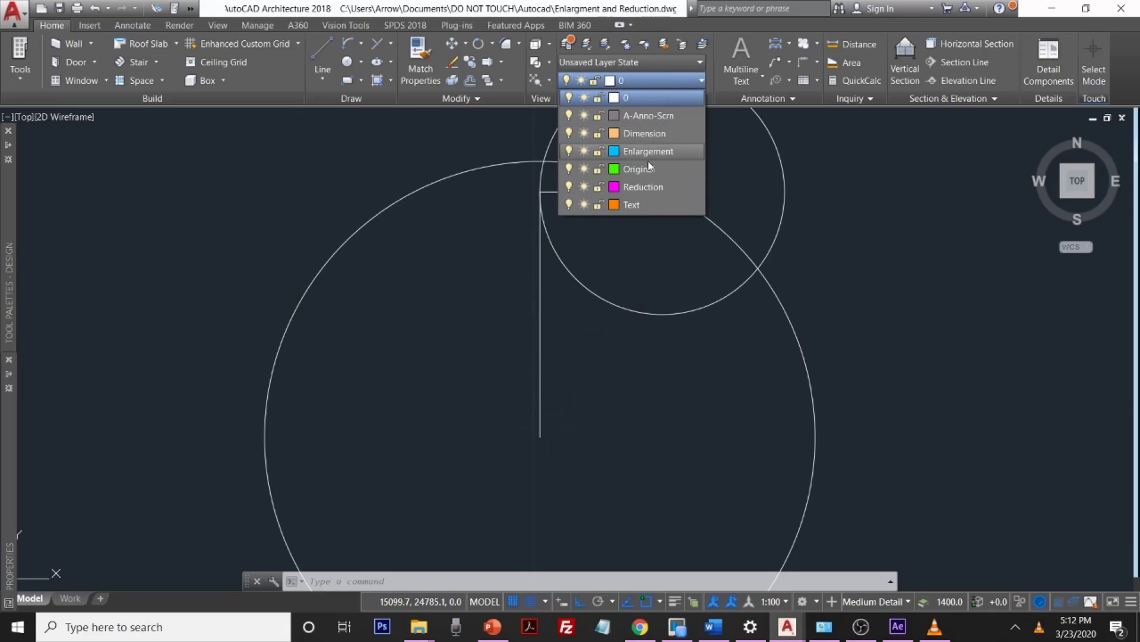
left_click(638, 180)
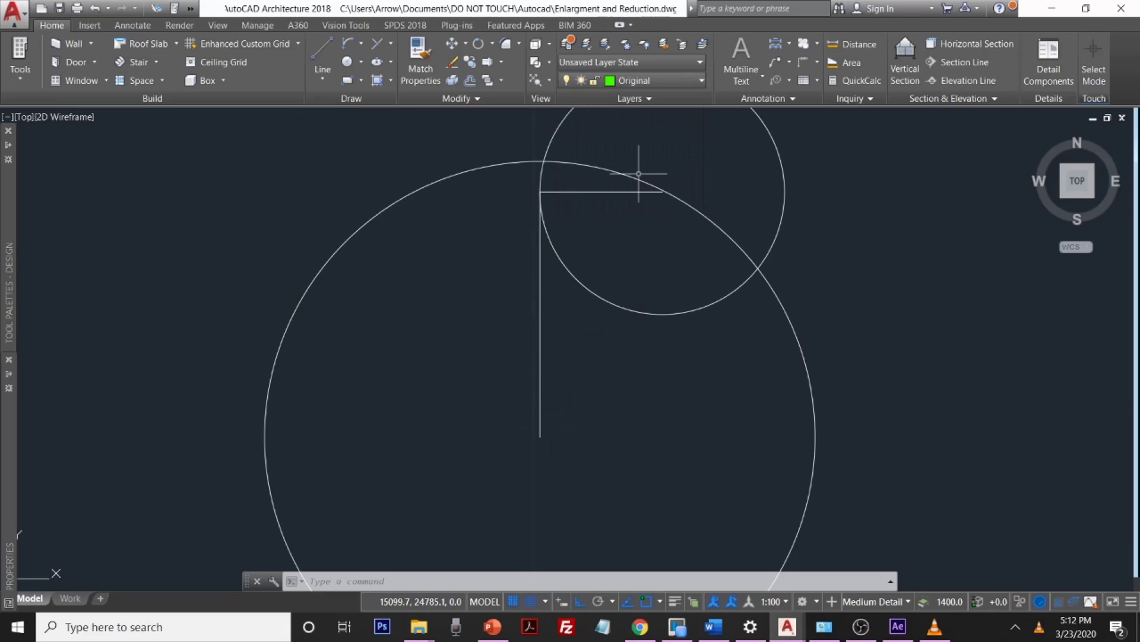
type("l")
key("Return")
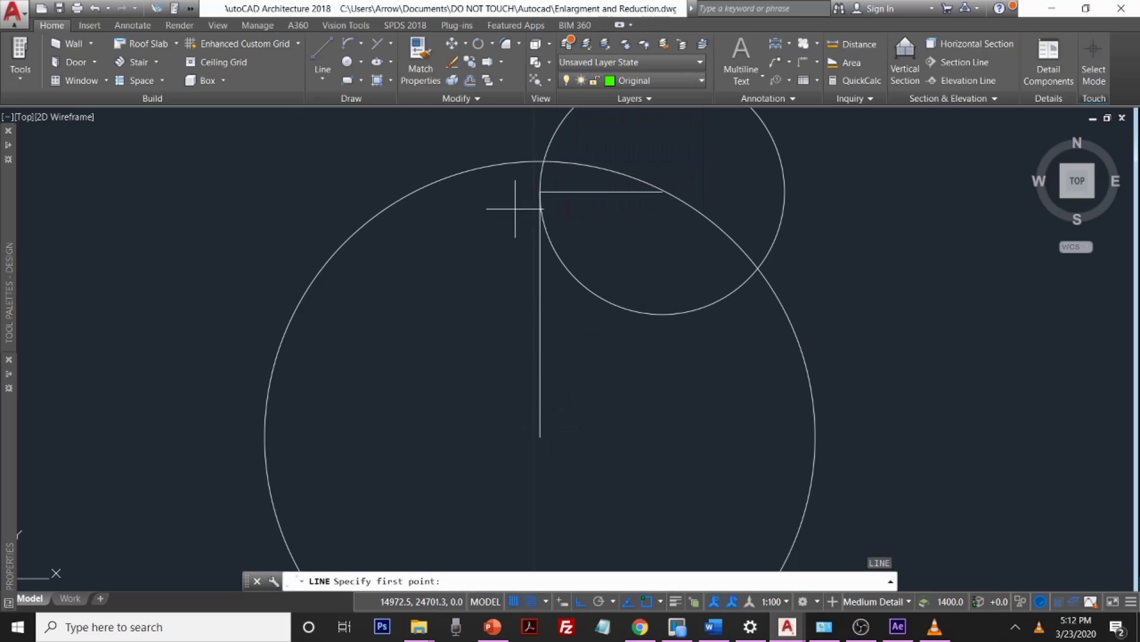
left_click(540, 191)
scroll(623, 192, "up", 8)
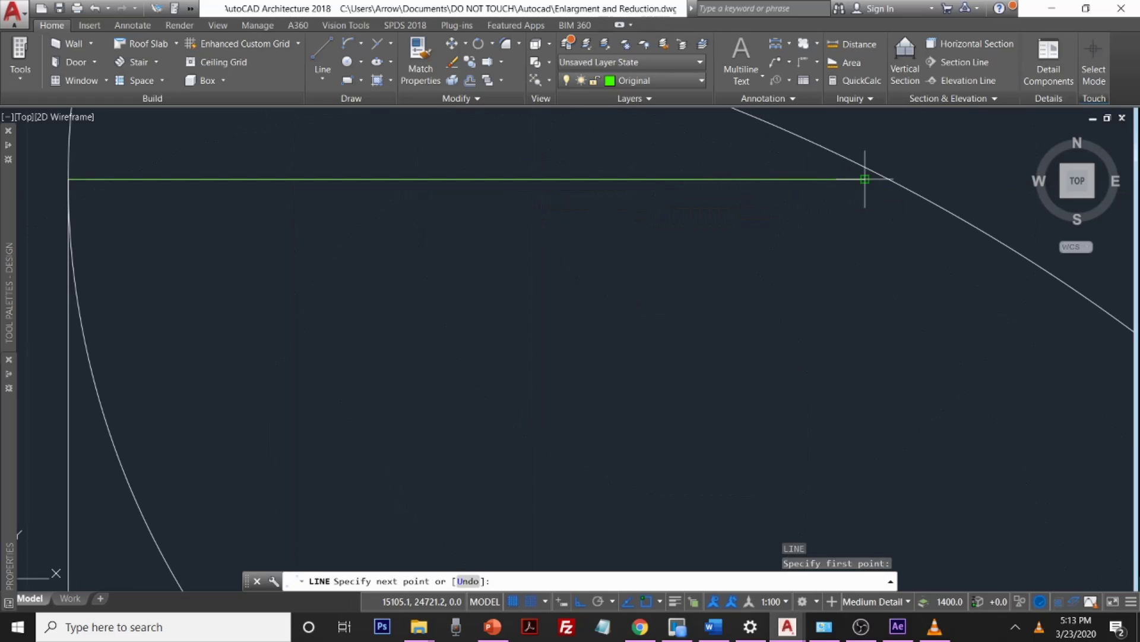
left_click(865, 179)
scroll(885, 250, "down", 6)
Step: Continue the outline to the circles' intersection and the vertical line's lower end, then close it
middle_click_drag(963, 339, 809, 311)
scroll(802, 351, "up", 5)
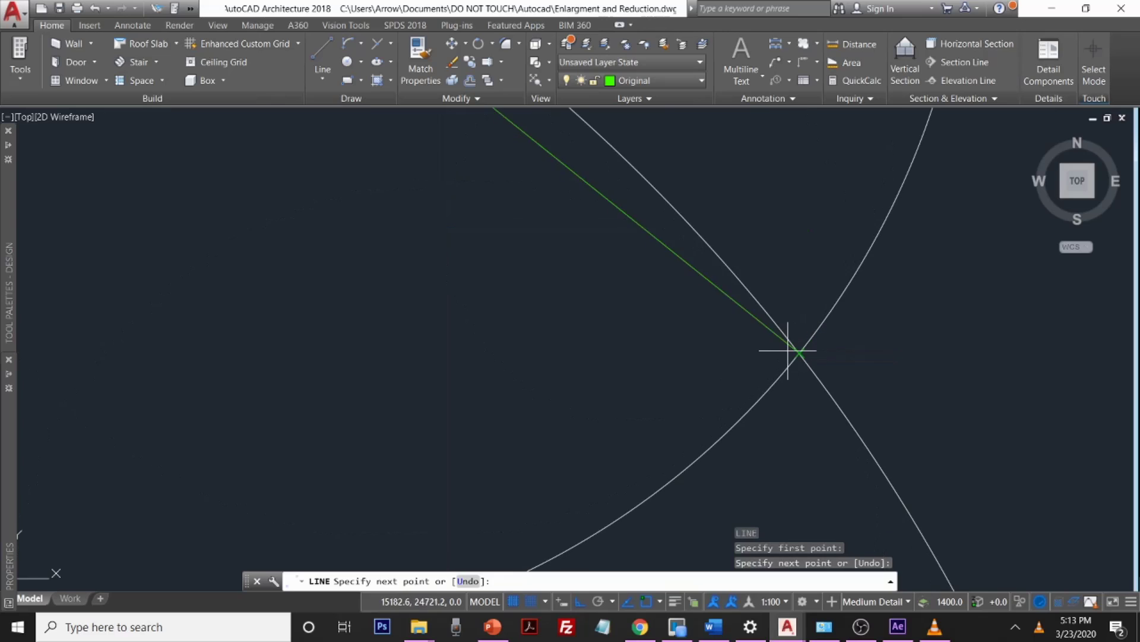
left_click(800, 352)
scroll(800, 352, "down", 4)
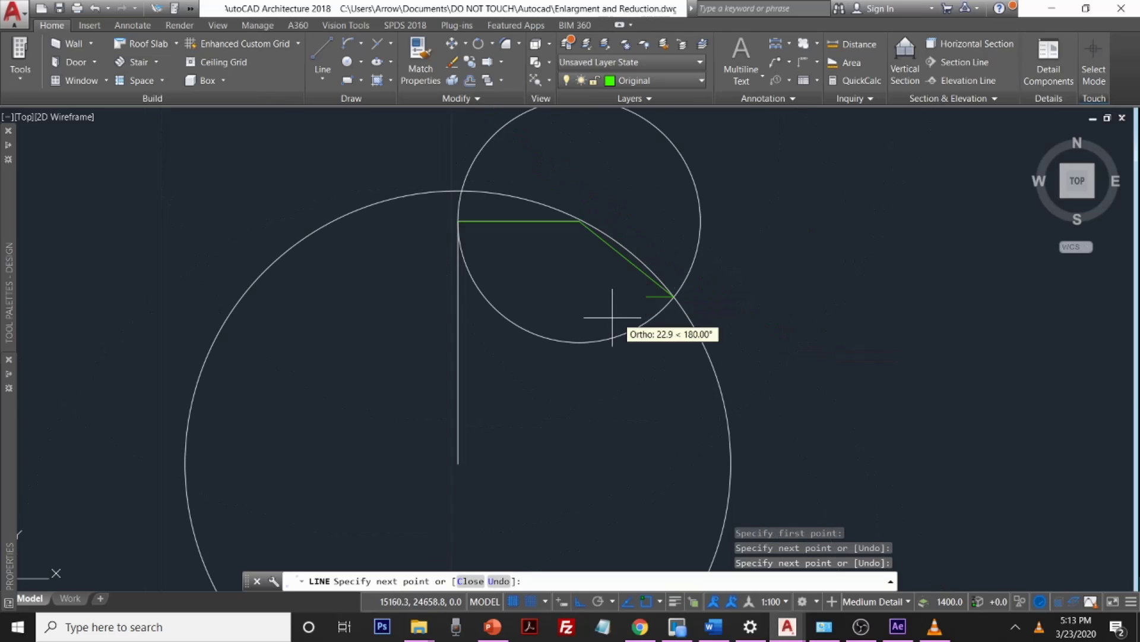
left_click(458, 462)
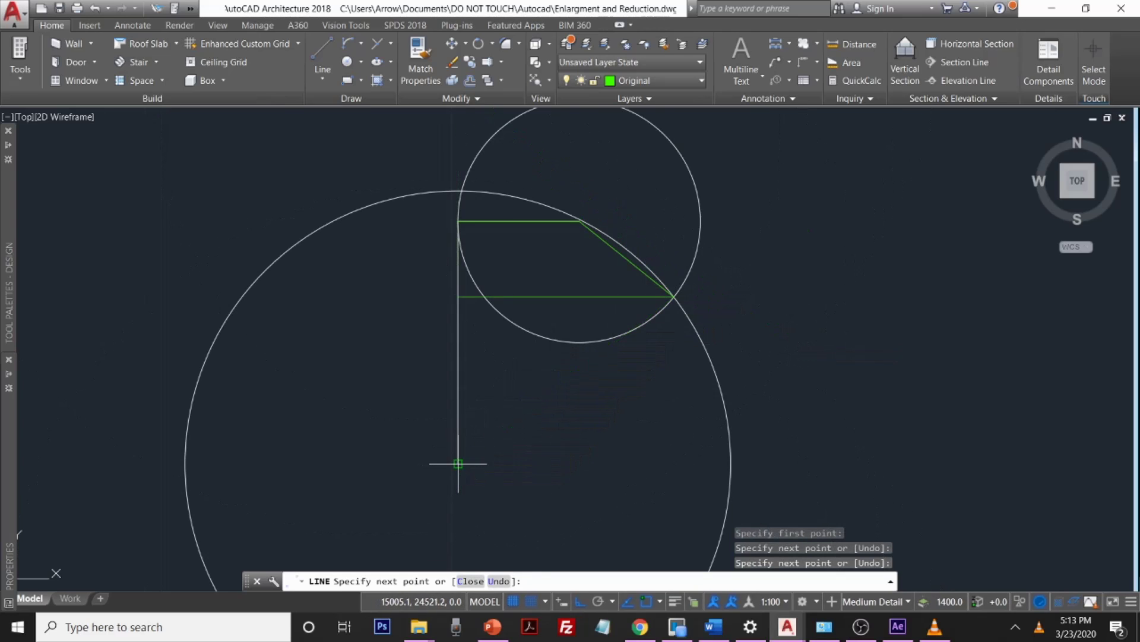
left_click(458, 463)
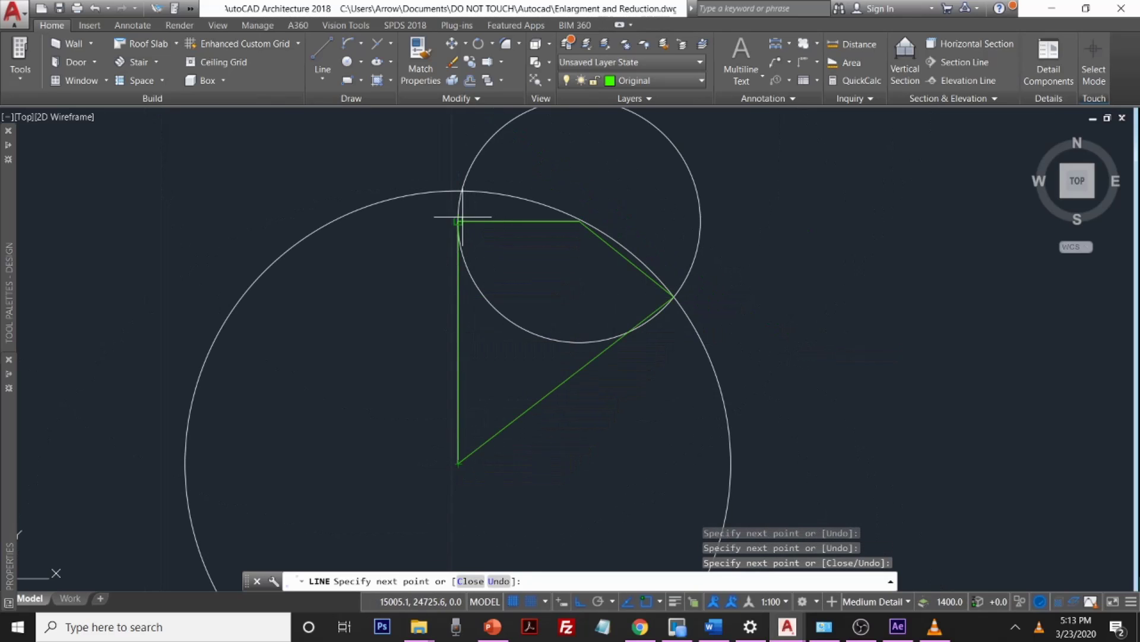
type("c")
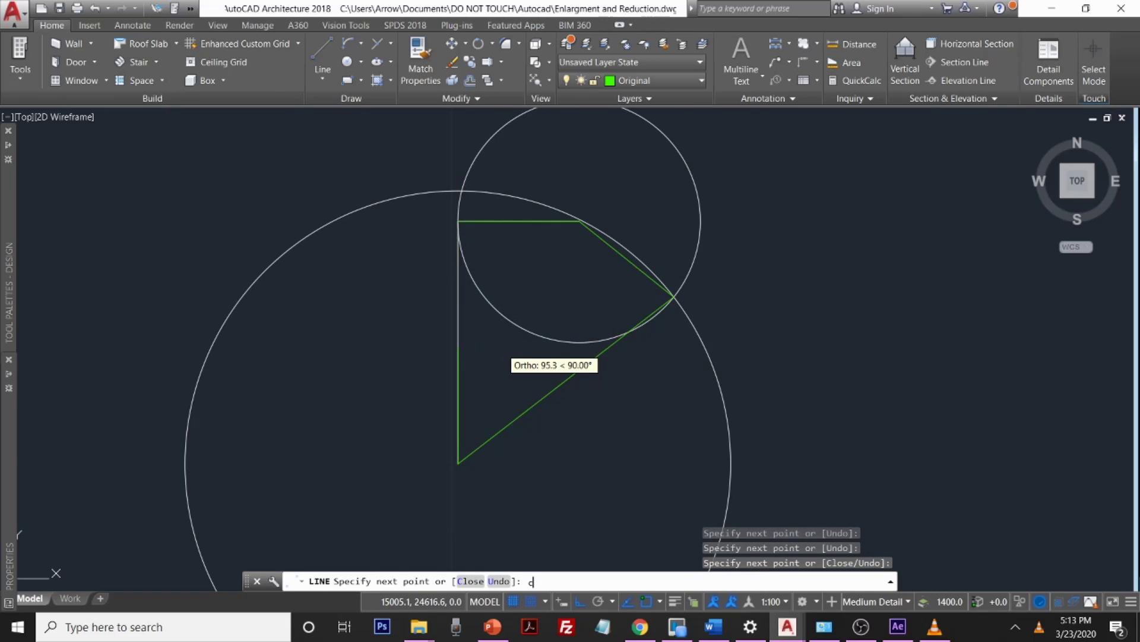
key("Return")
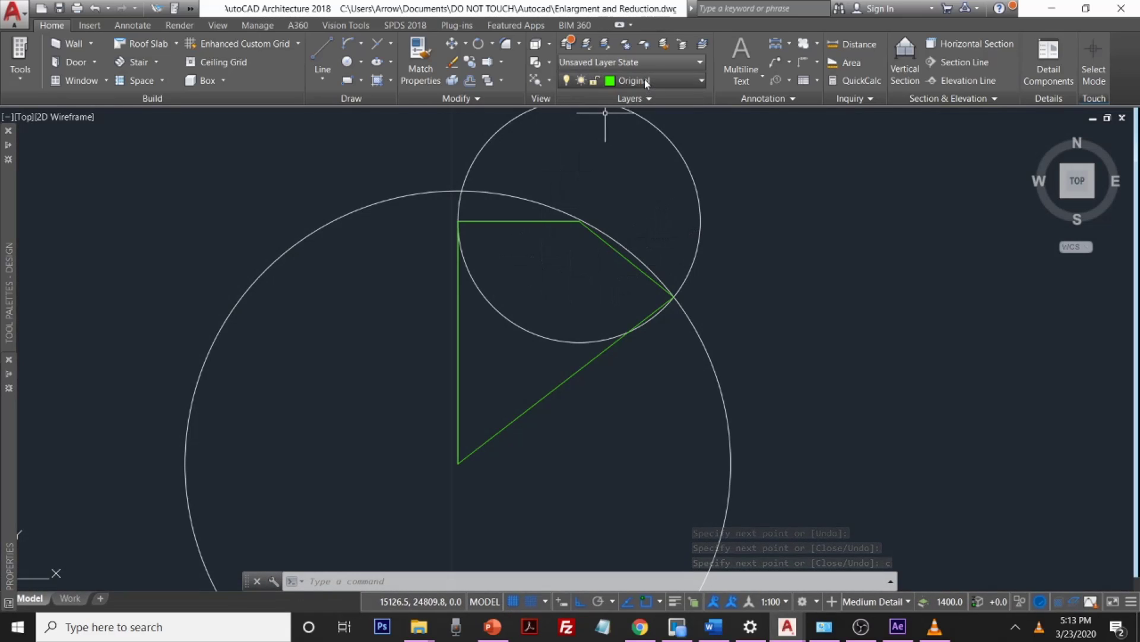
Step: Make layer 0 the current layer again
left_click(632, 80)
left_click(646, 100)
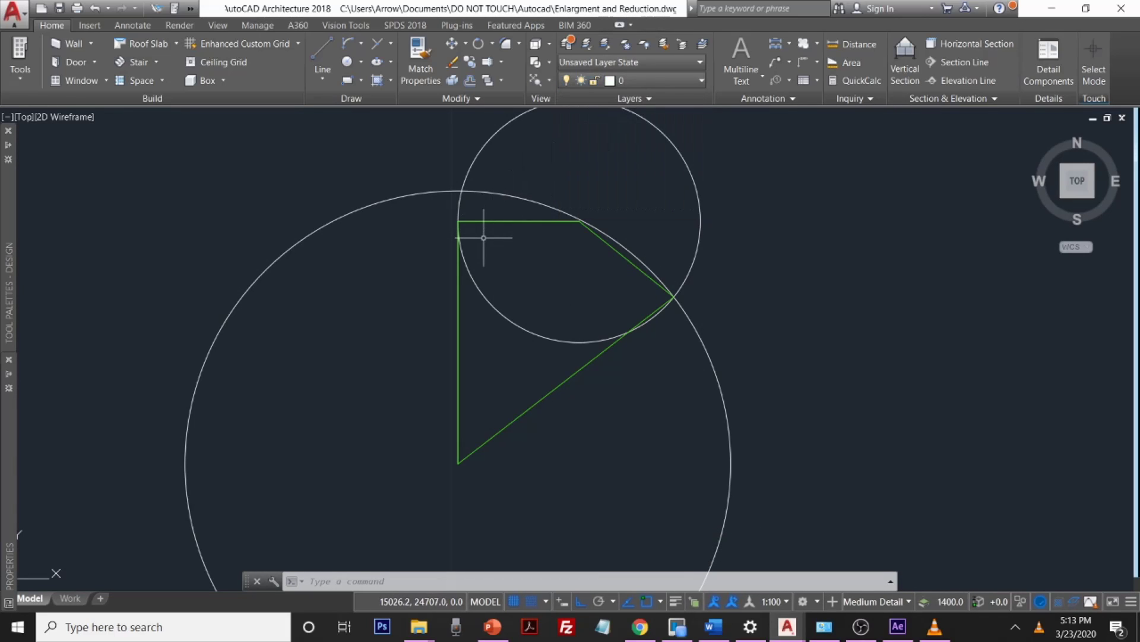
type("l")
key("Return")
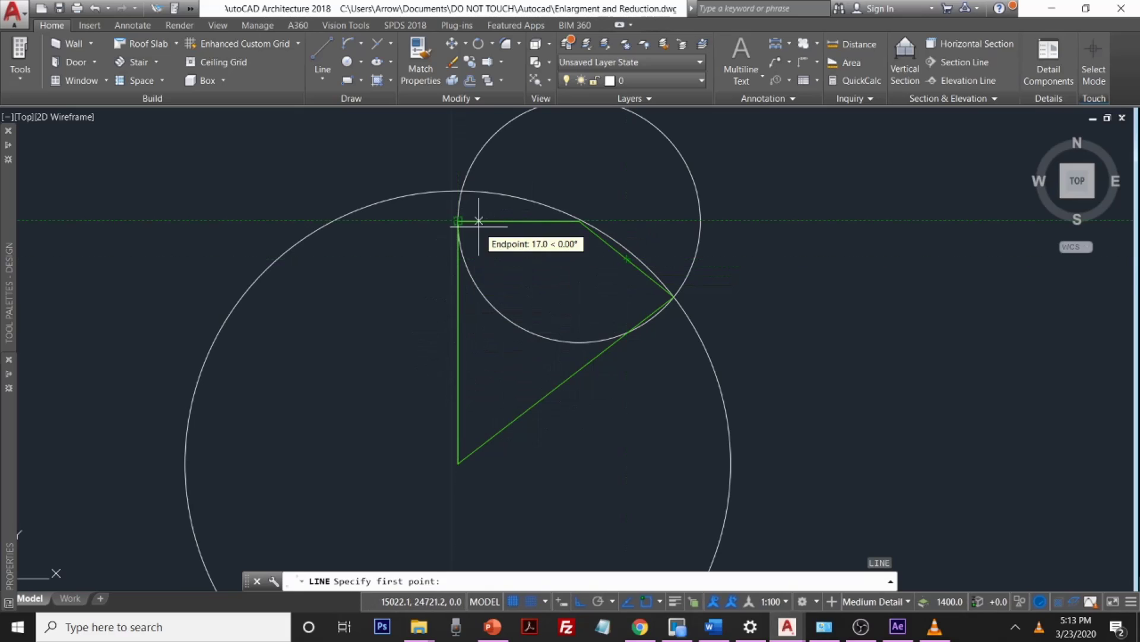
key("Escape")
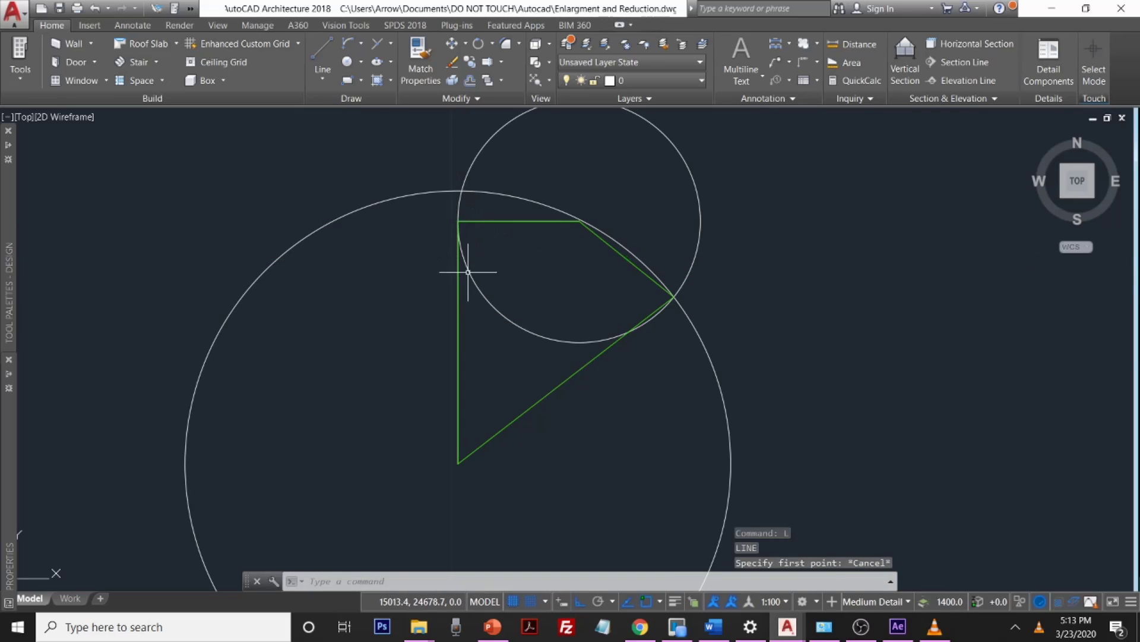
left_click(458, 326)
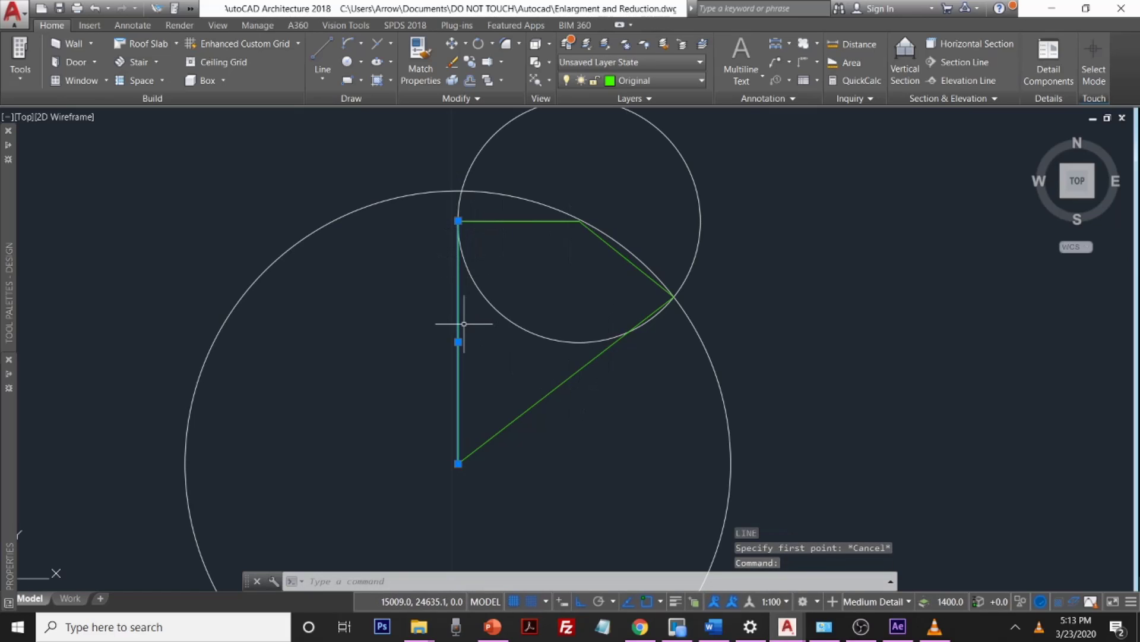
key("Escape")
type("l")
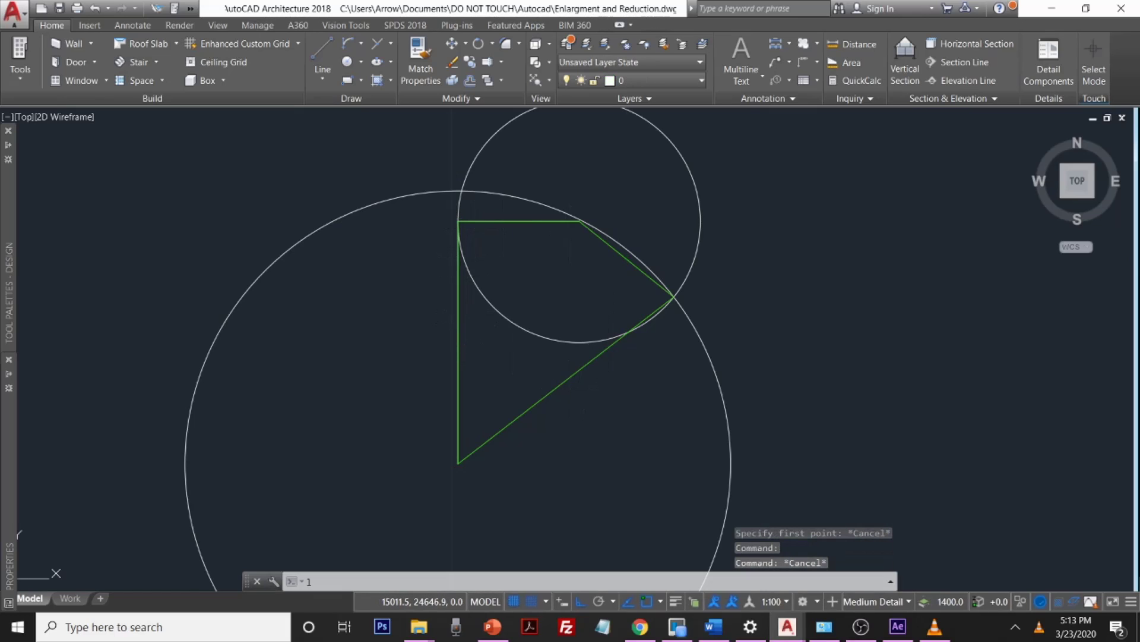
key("Return")
left_click(458, 220)
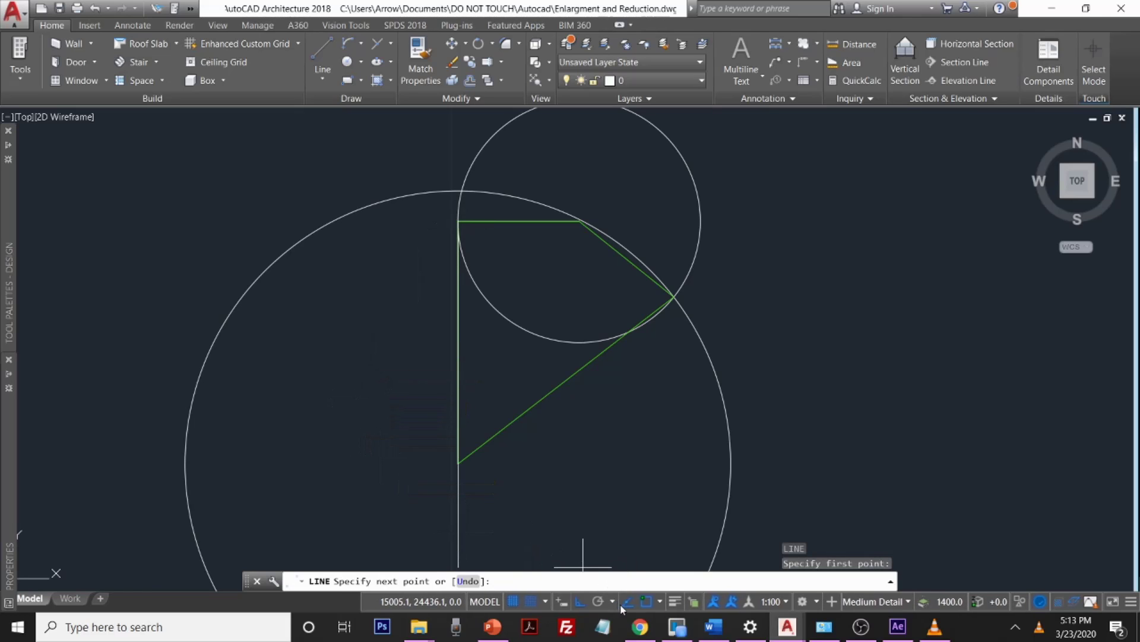
Step: With Ortho off, draw a slanted ray down-left from the triangle's top corner and select it
left_click(585, 603)
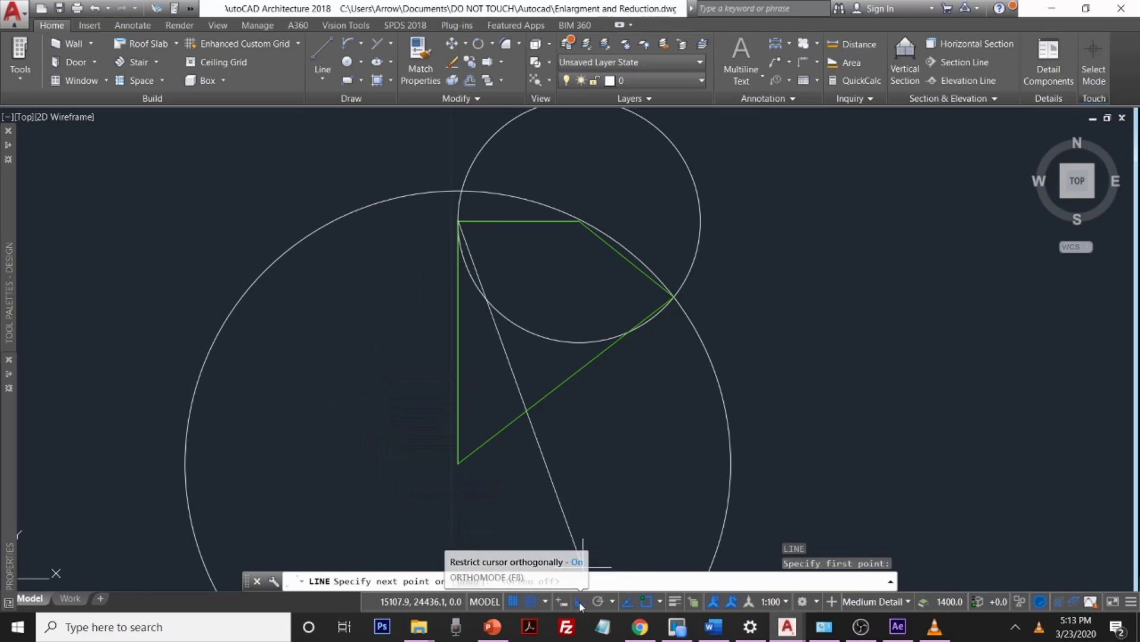
left_click(355, 431)
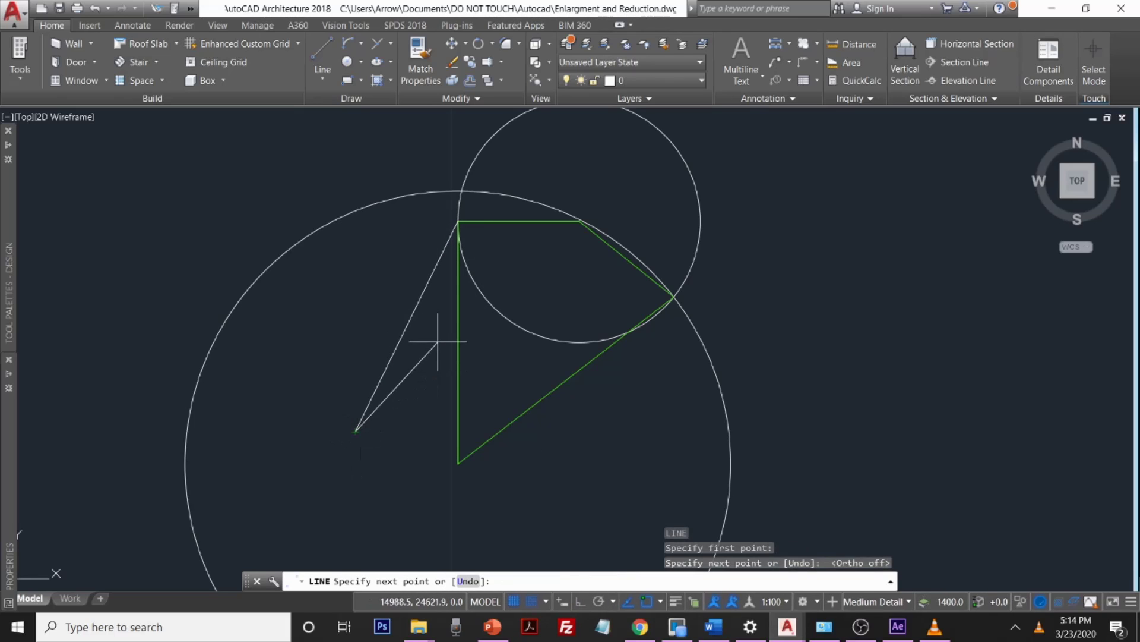
key("Return")
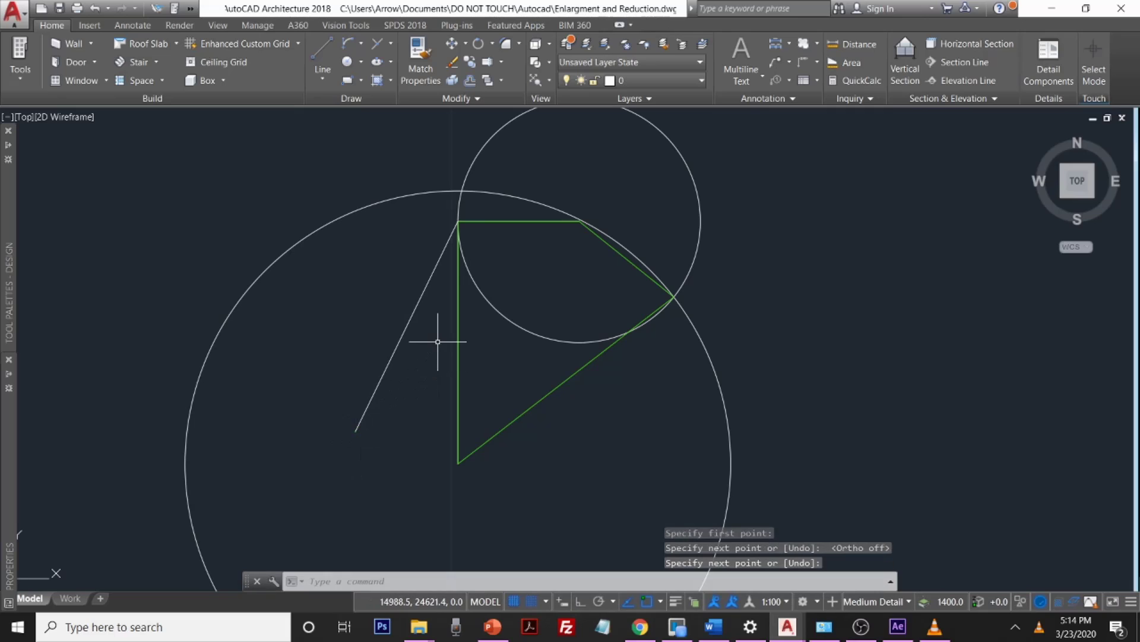
left_click(411, 314)
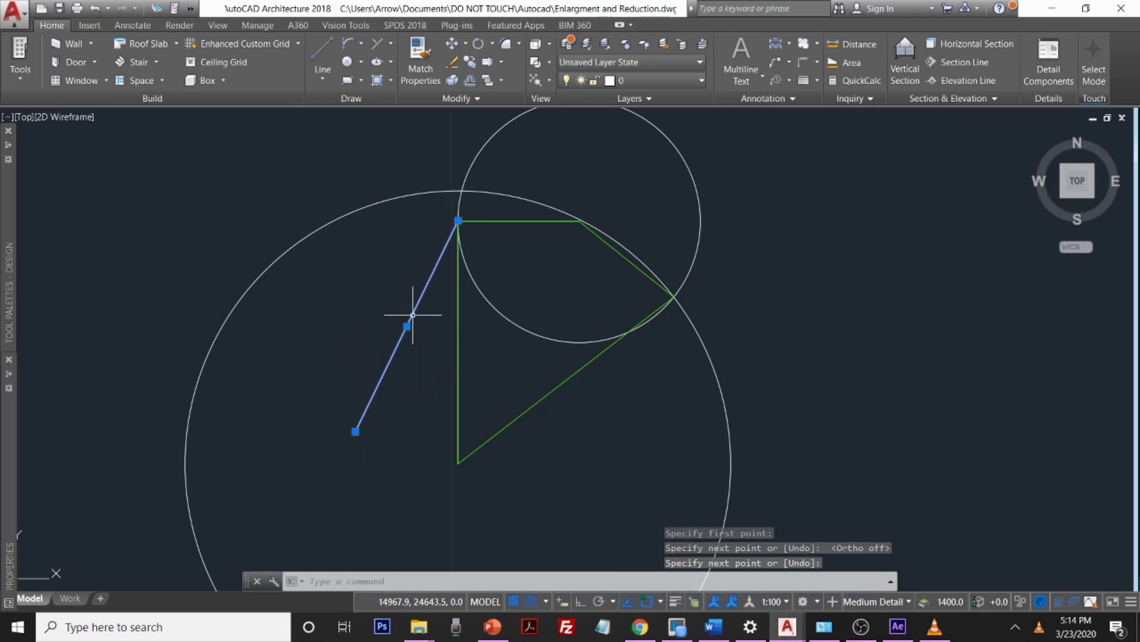
Step: Review the object snap options list without changing anything
mouse_move(824, 626)
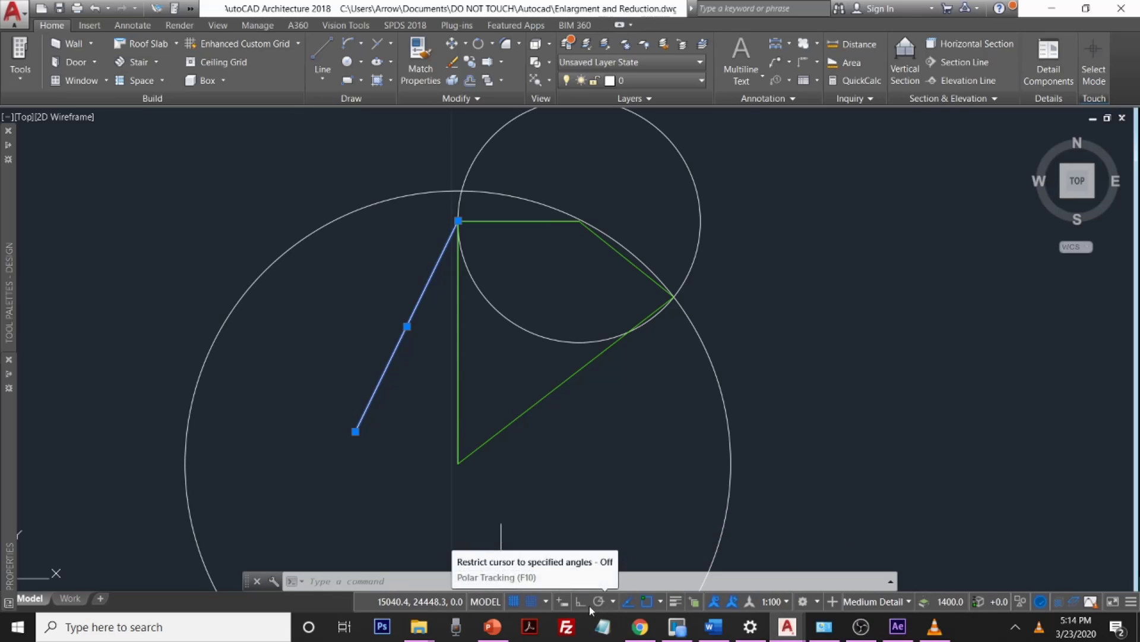
left_click(662, 602)
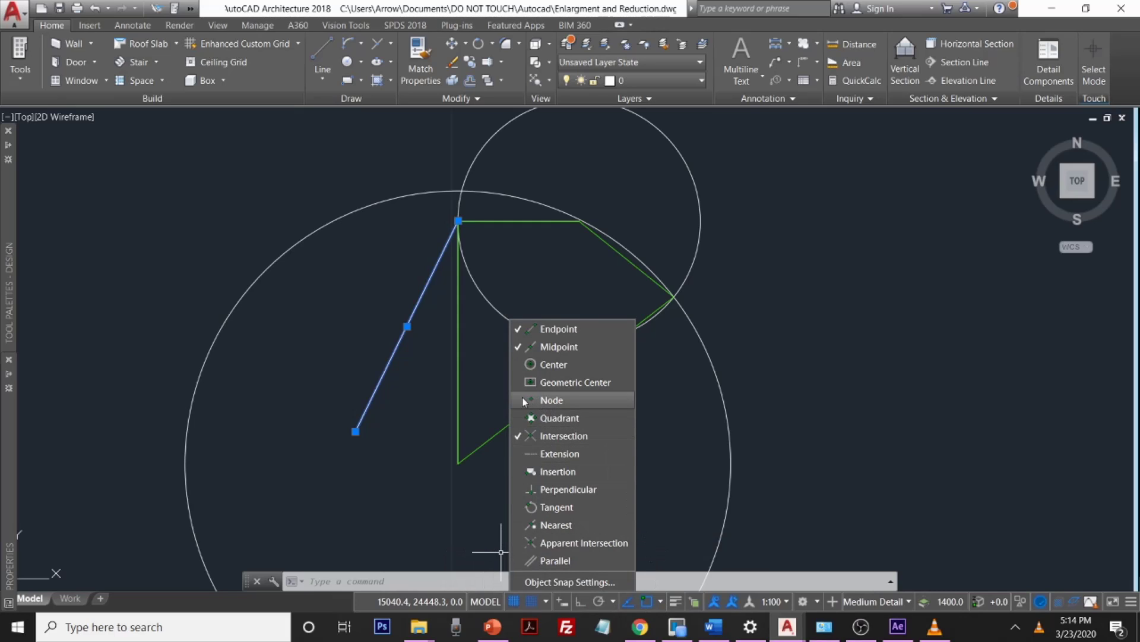
left_click(430, 579)
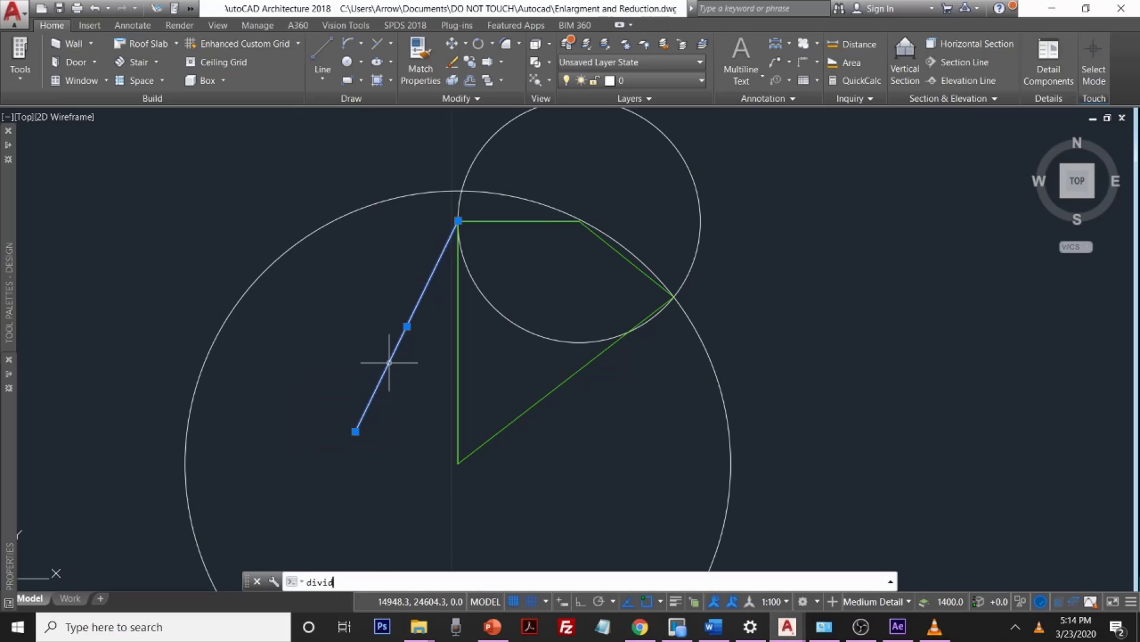
Step: Divide the slanted ray into 6 equal segments using DIVIDE
key("Return")
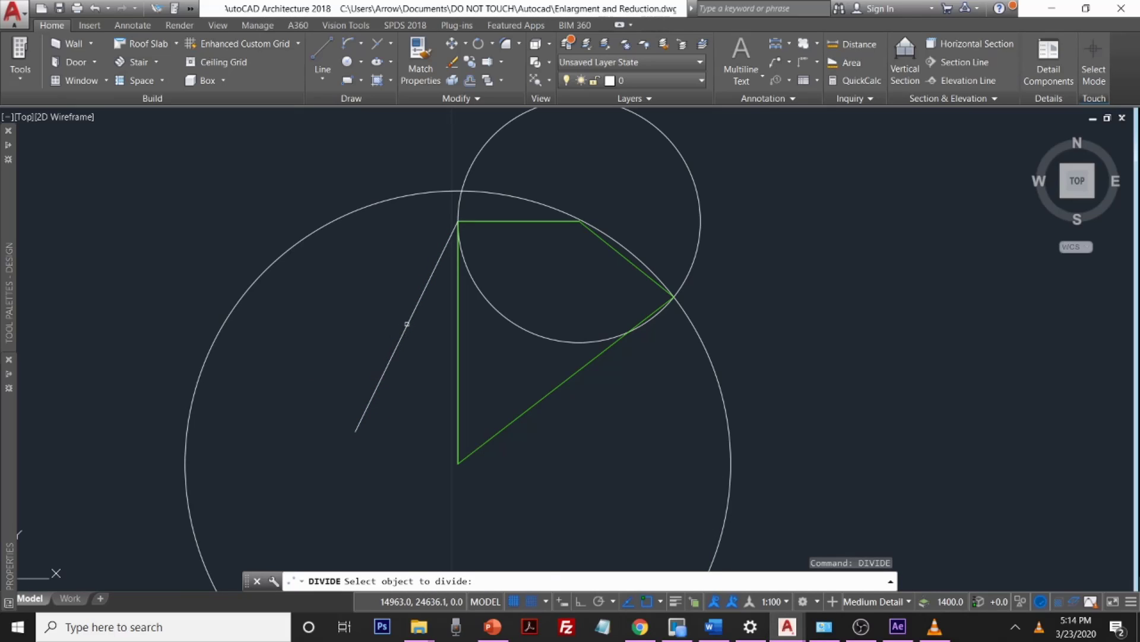
left_click(407, 324)
key("Return")
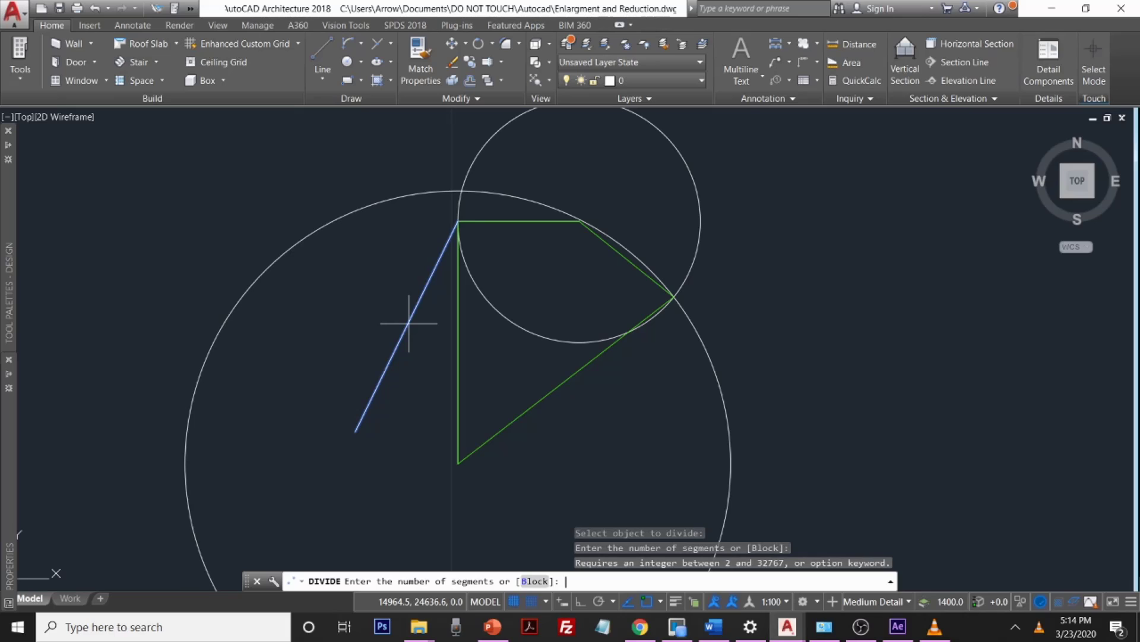
key("Return")
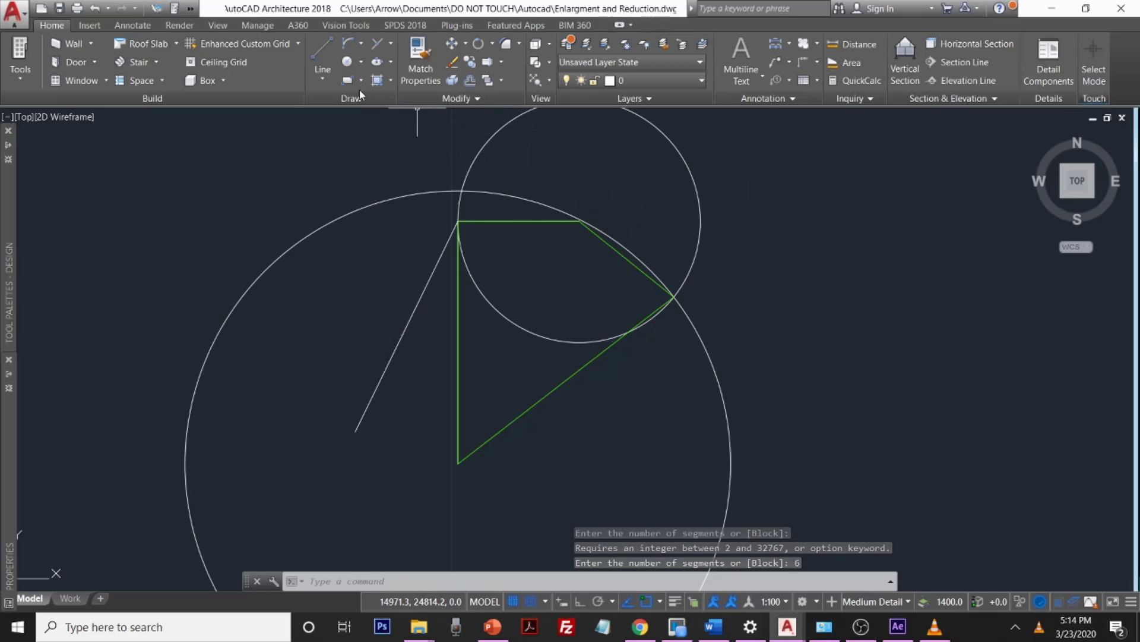
left_click(658, 81)
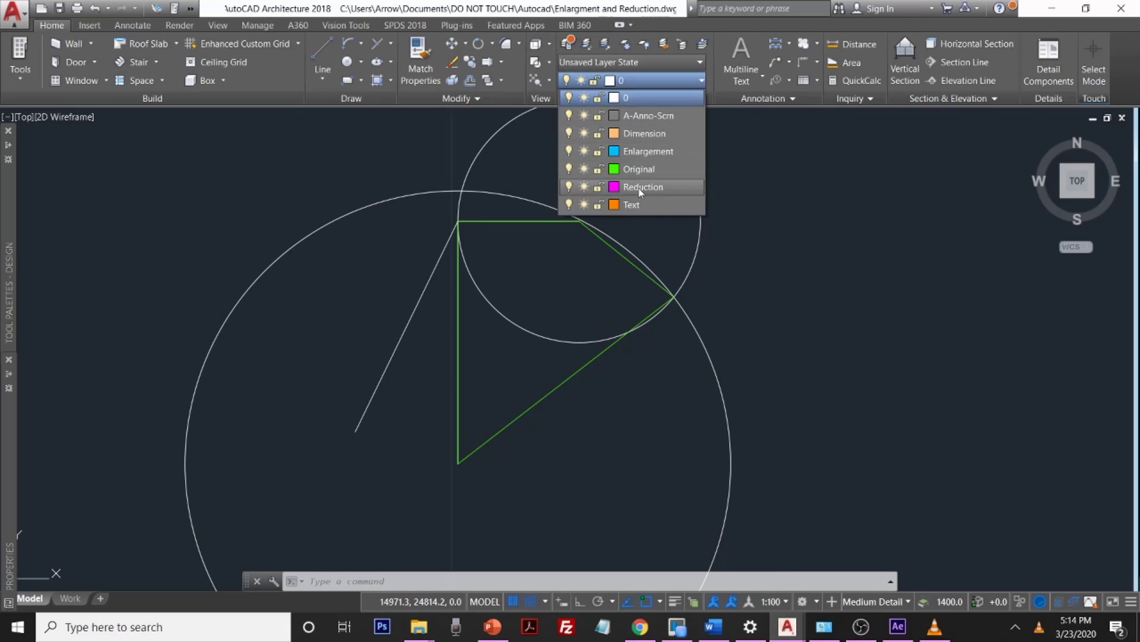
Step: On the Text layer, write a two-line multiline label 'Ratio' / '2:4:6' right of the geometry
left_click(632, 205)
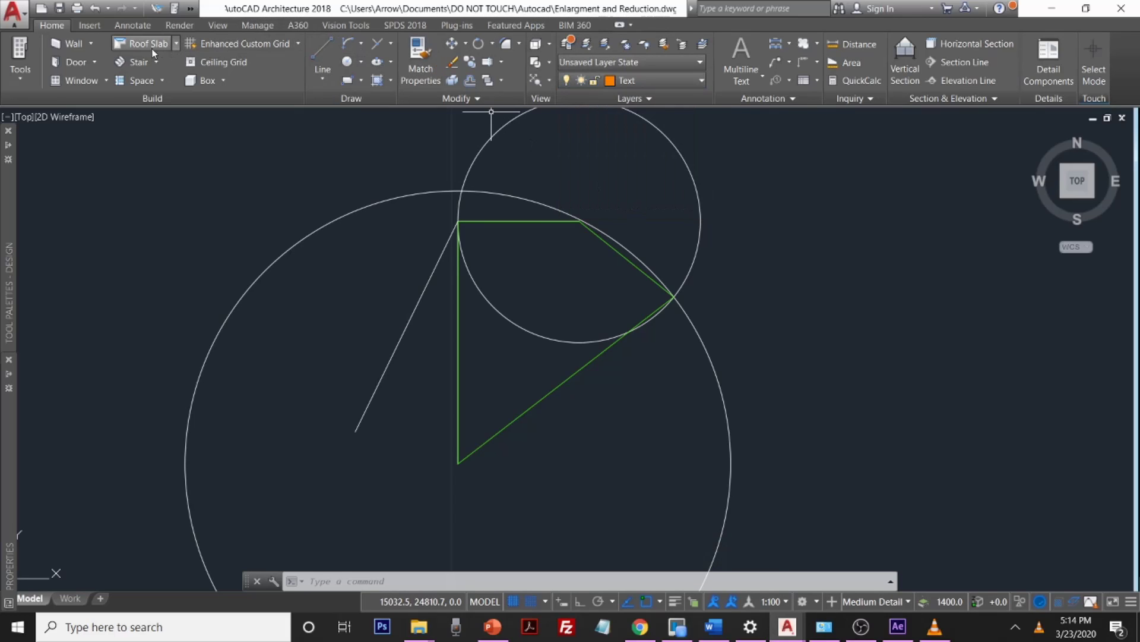
left_click(130, 26)
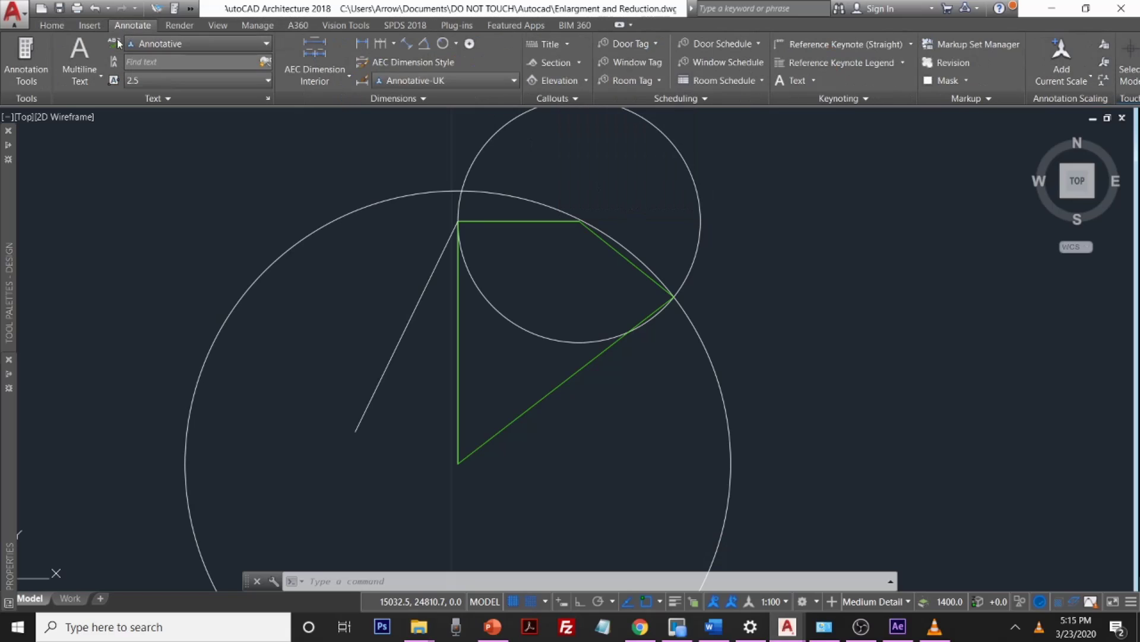
left_click(80, 70)
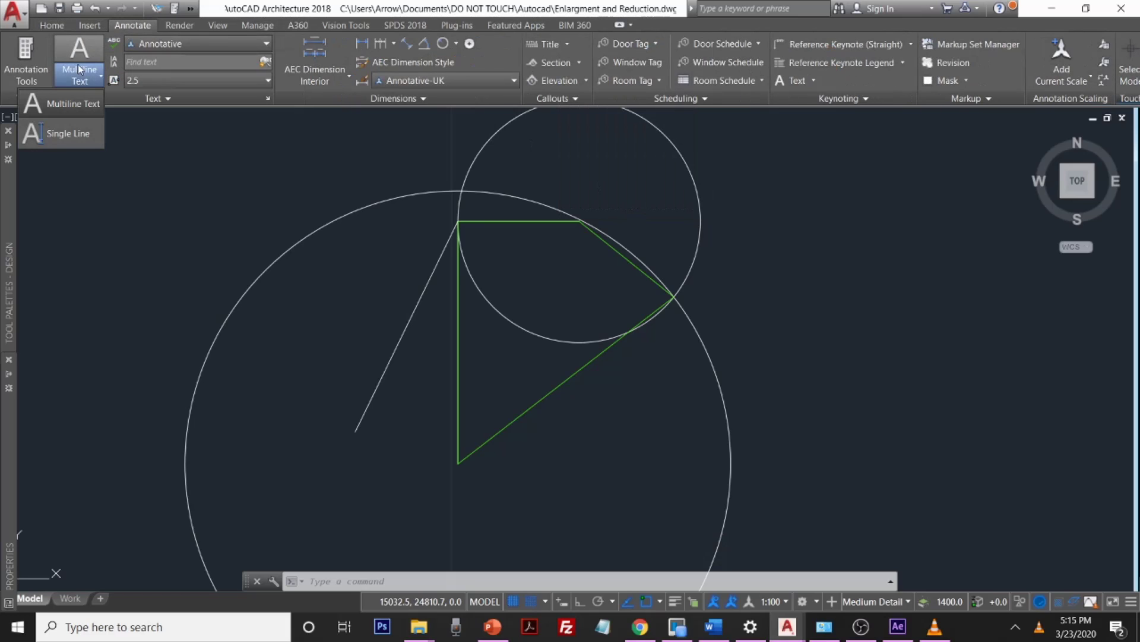
left_click(84, 110)
left_click(810, 205)
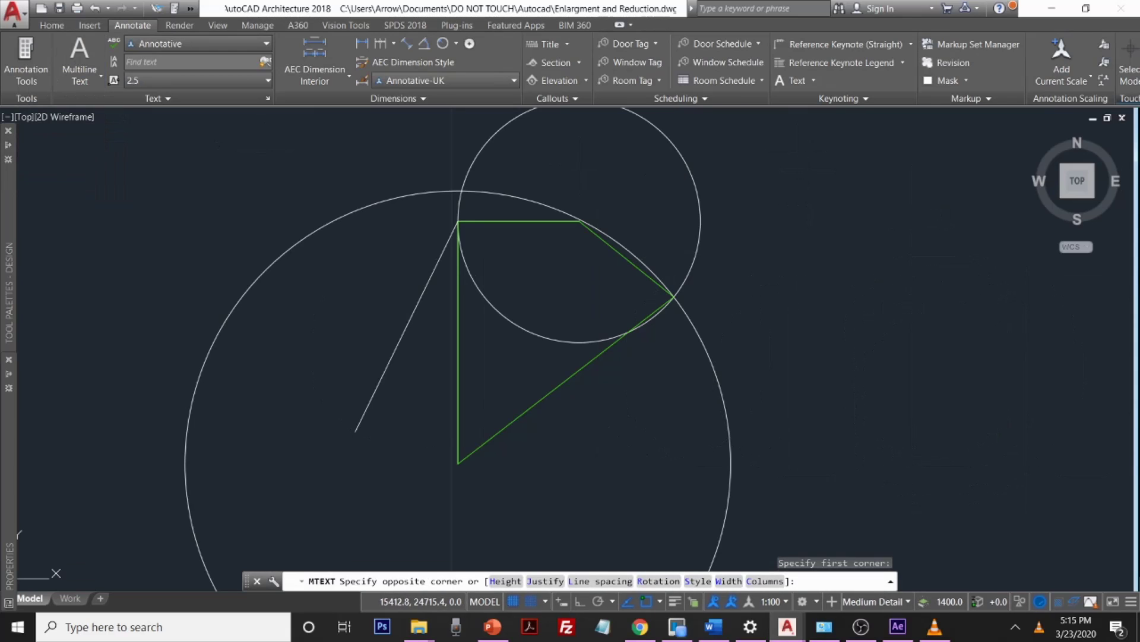
left_click(968, 570)
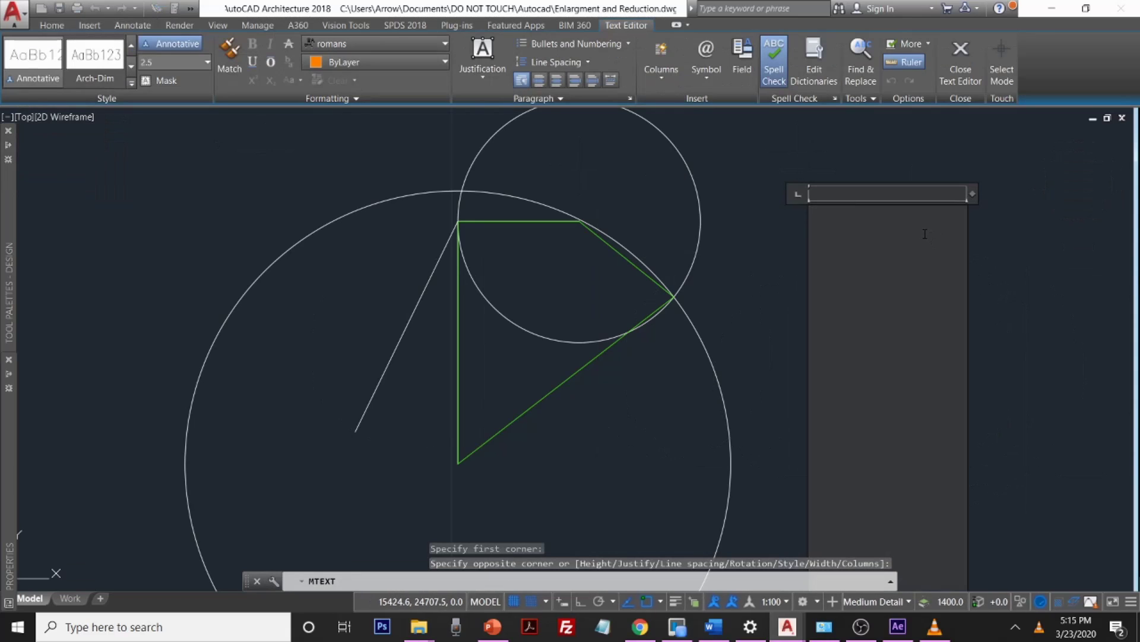
type("Rati")
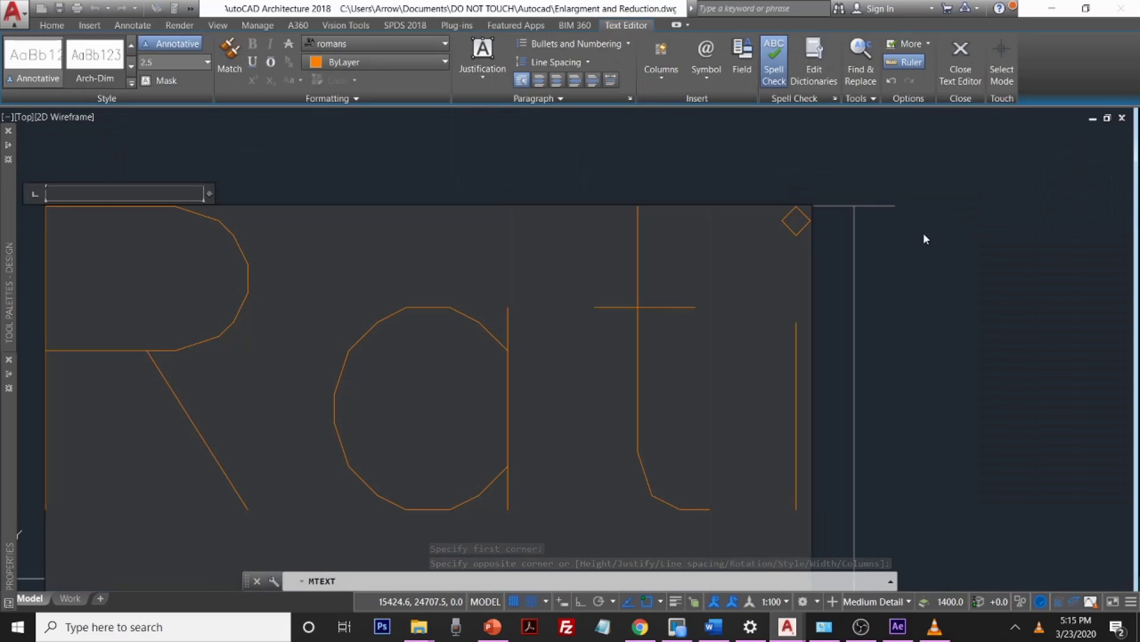
type("o")
key("Return")
type("2:4:")
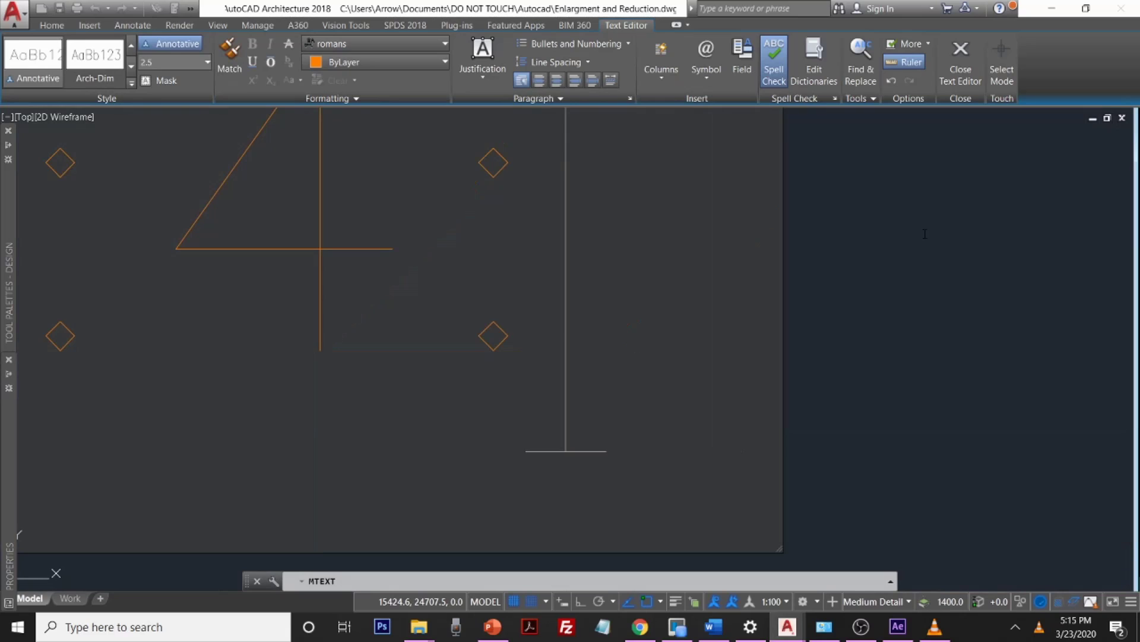
type("6")
left_click(939, 254)
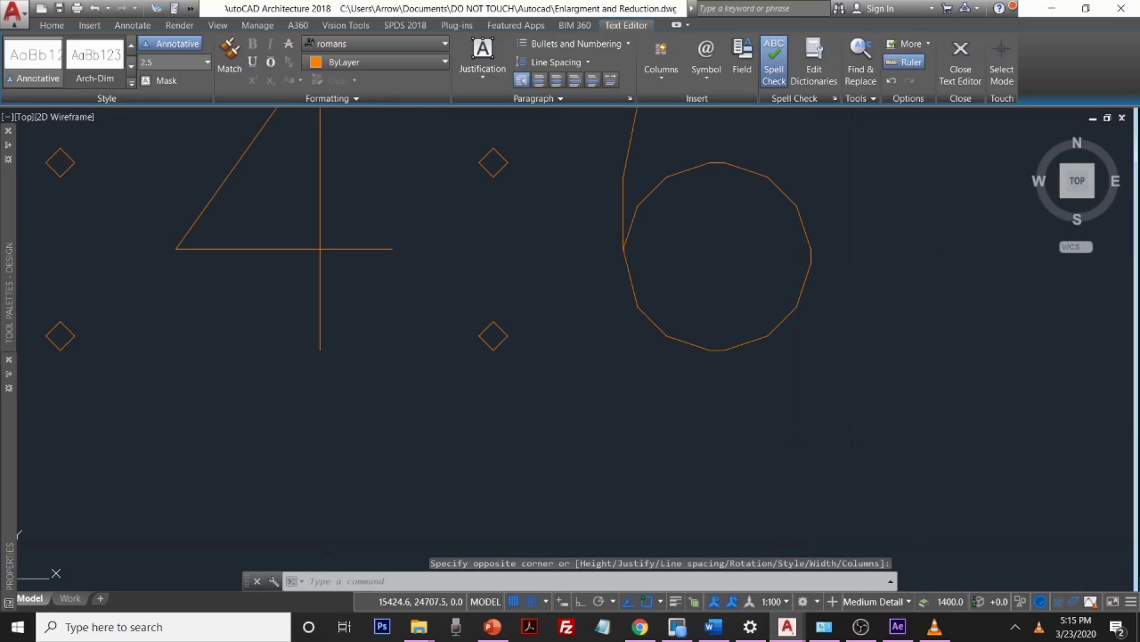
scroll(886, 254, "down", 5)
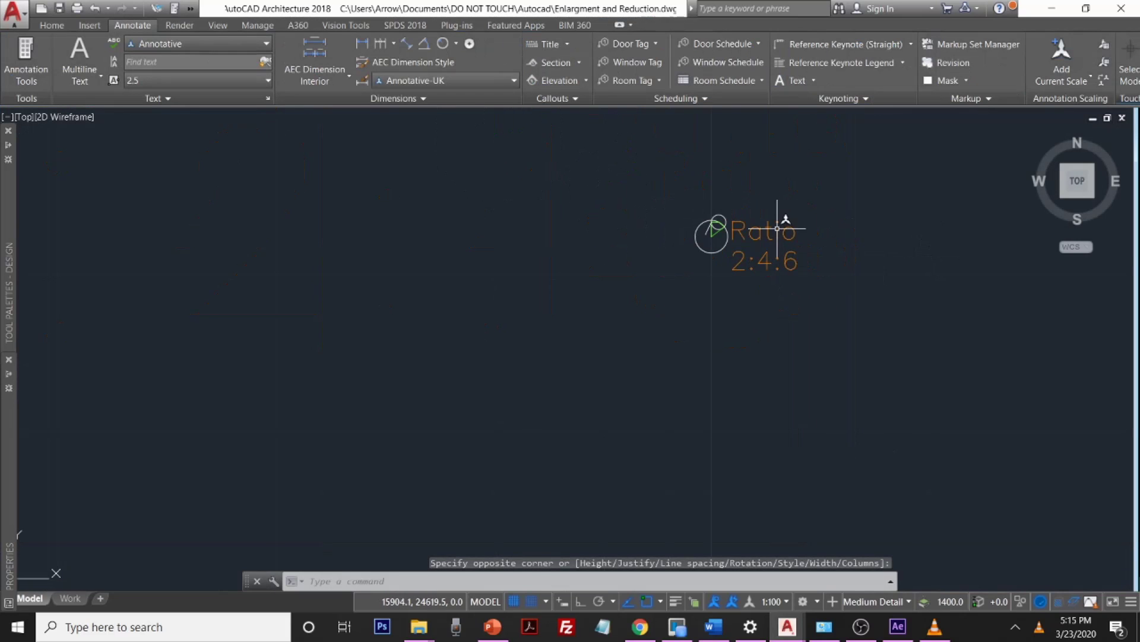
Step: Set the Ratio 2:4:6 label's paper text height to 0.25 in Properties
left_click(770, 232)
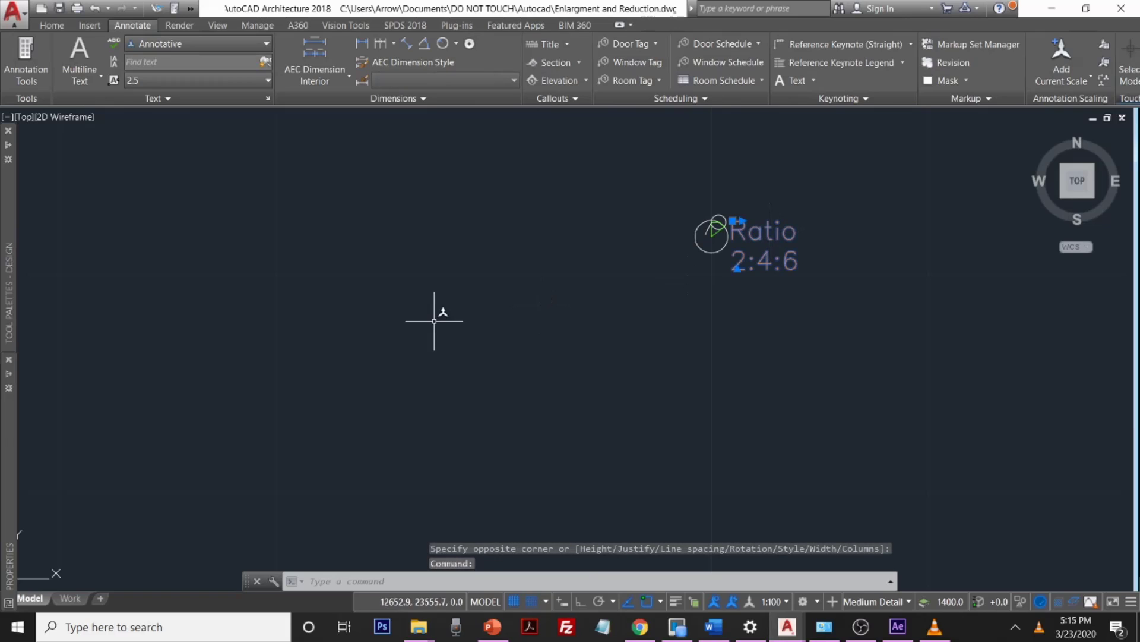
mouse_move(7, 537)
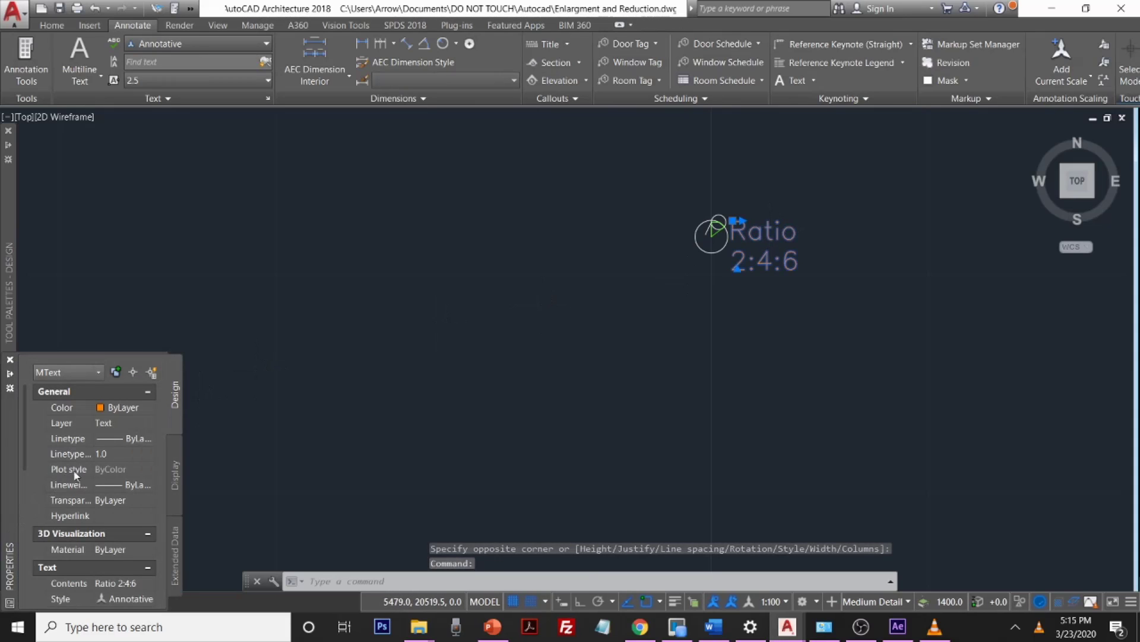
scroll(87, 469, "down", 5)
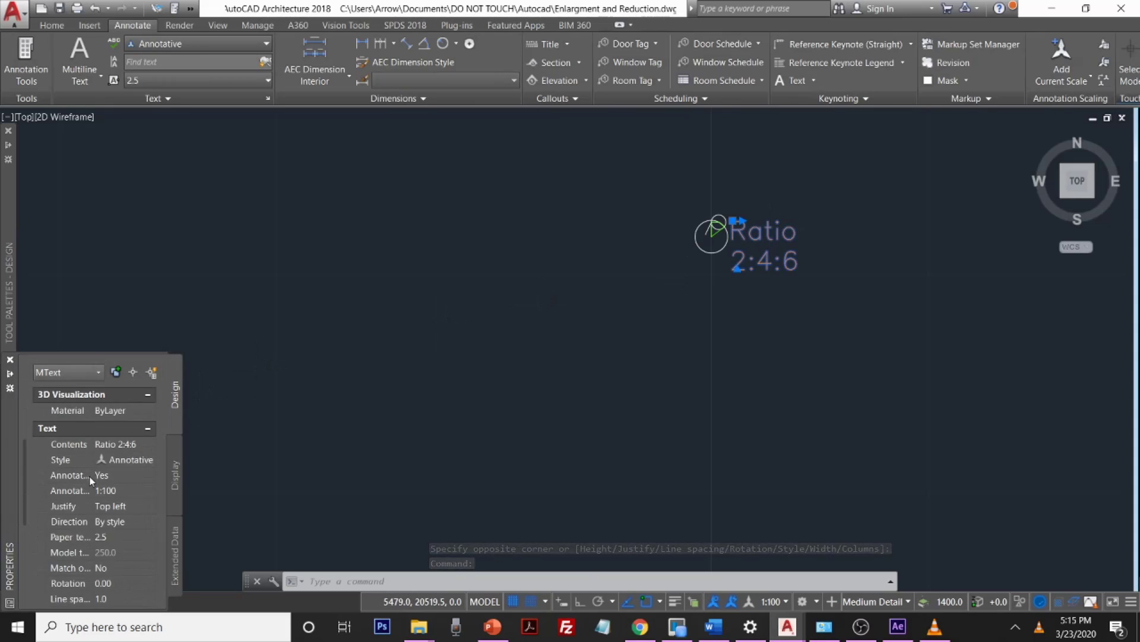
left_click(111, 469)
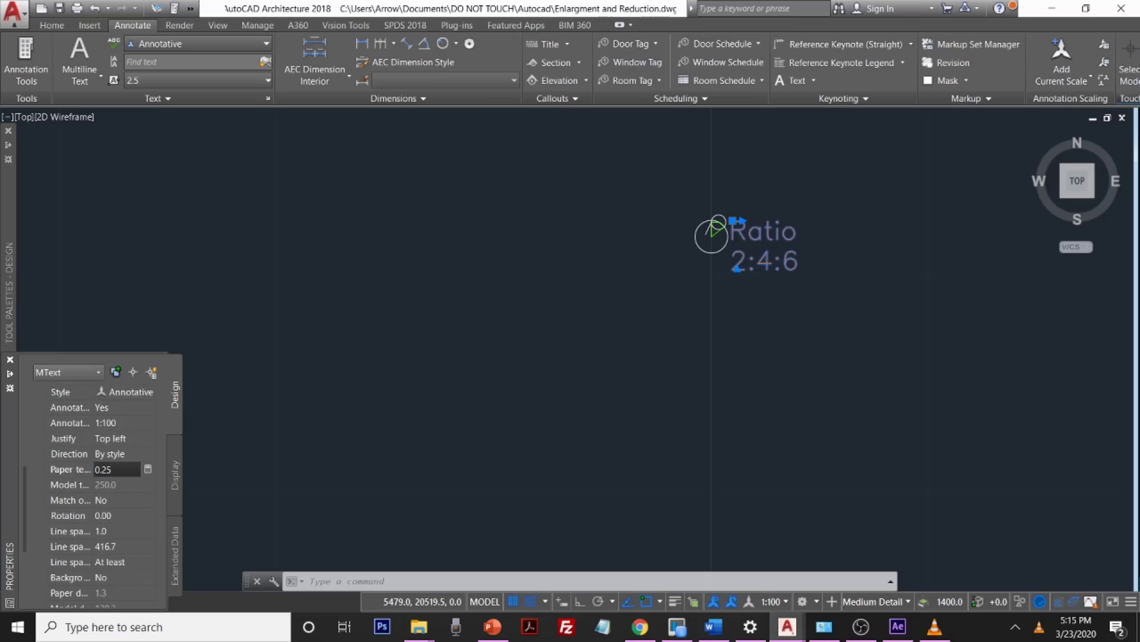
key("Return")
Step: Move the label farther right, clear of the circles, undoing an accidental circle stretch
scroll(653, 209, "up", 8)
mouse_move(793, 214)
middle_mouse_down()
mouse_move(787, 287)
mouse_move(464, 255)
middle_mouse_up()
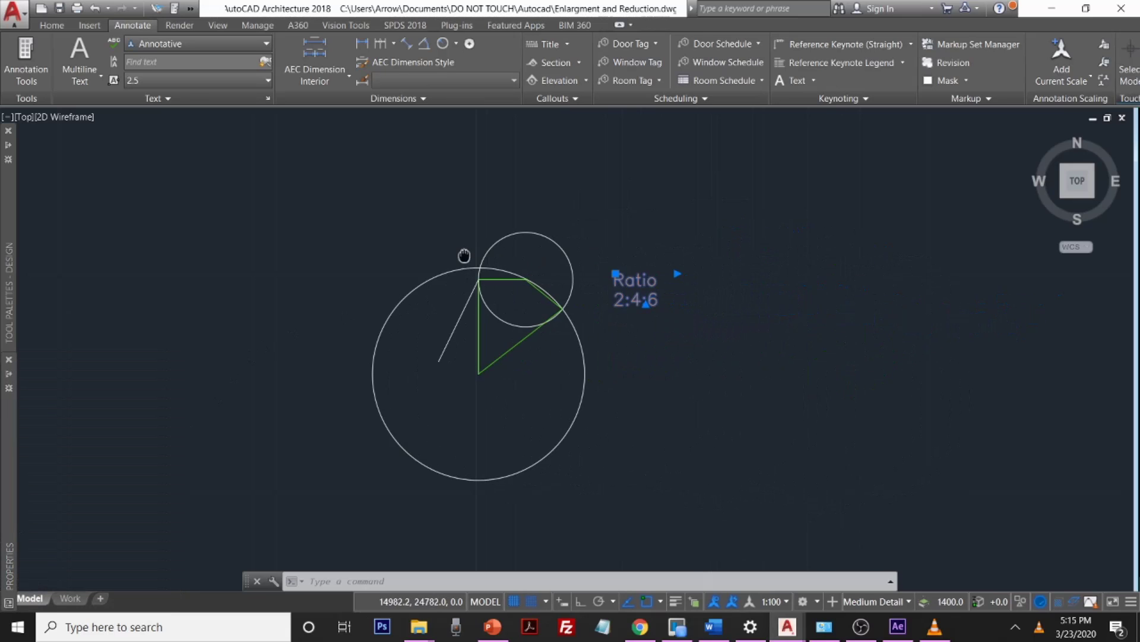
key("Escape")
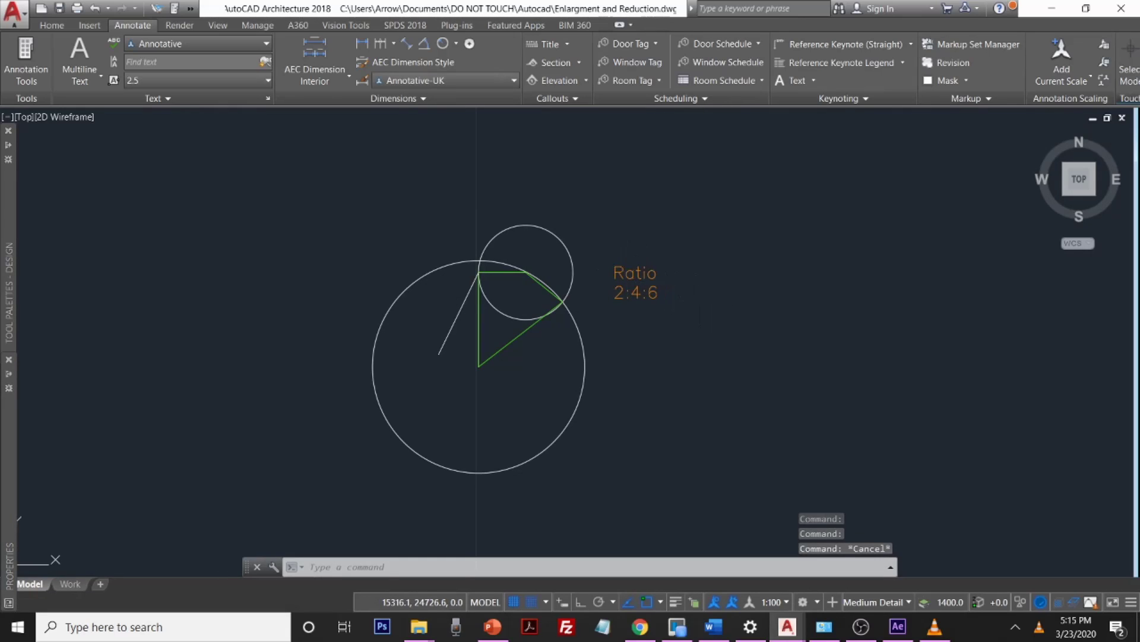
left_click(617, 267)
left_click(616, 266)
left_click(827, 261)
key("Escape")
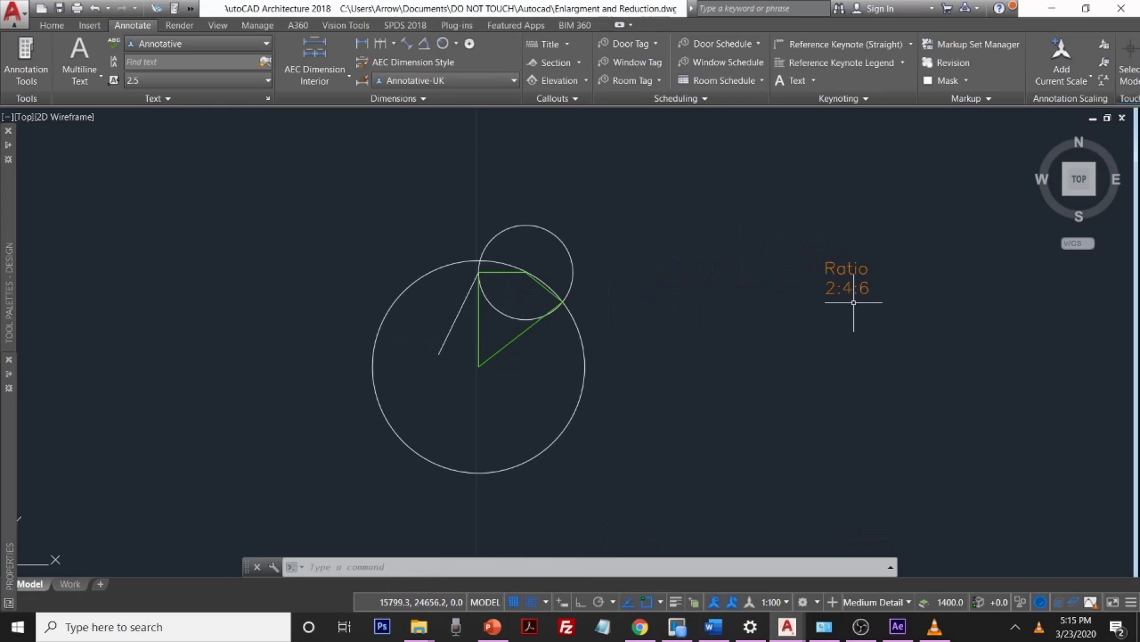
left_click(497, 331)
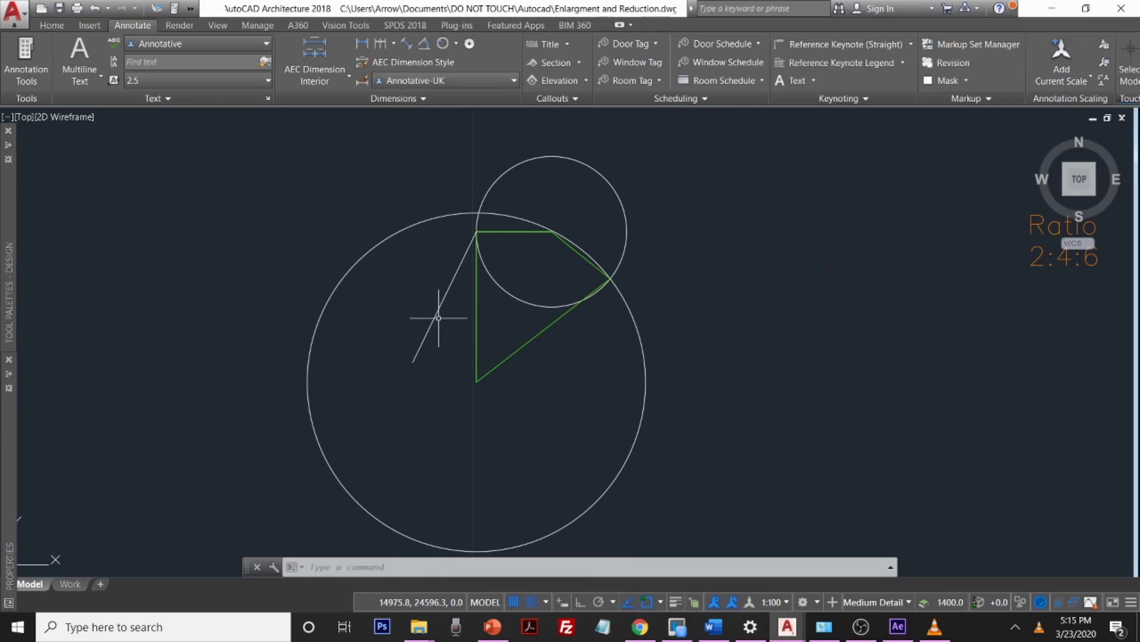
key("Escape")
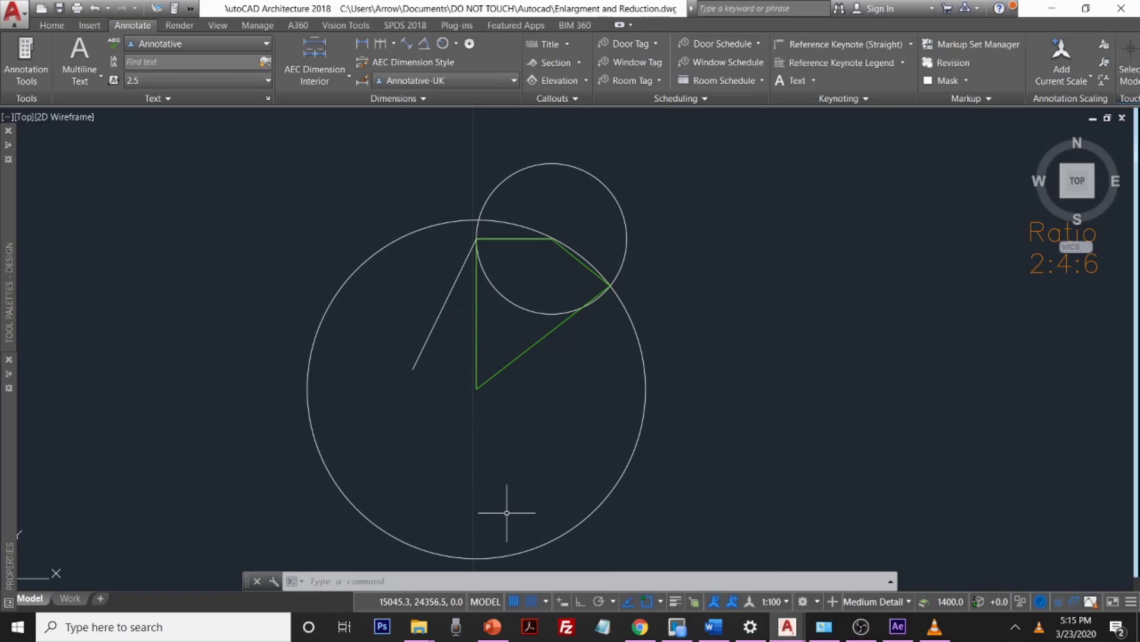
type("1")
key("Return")
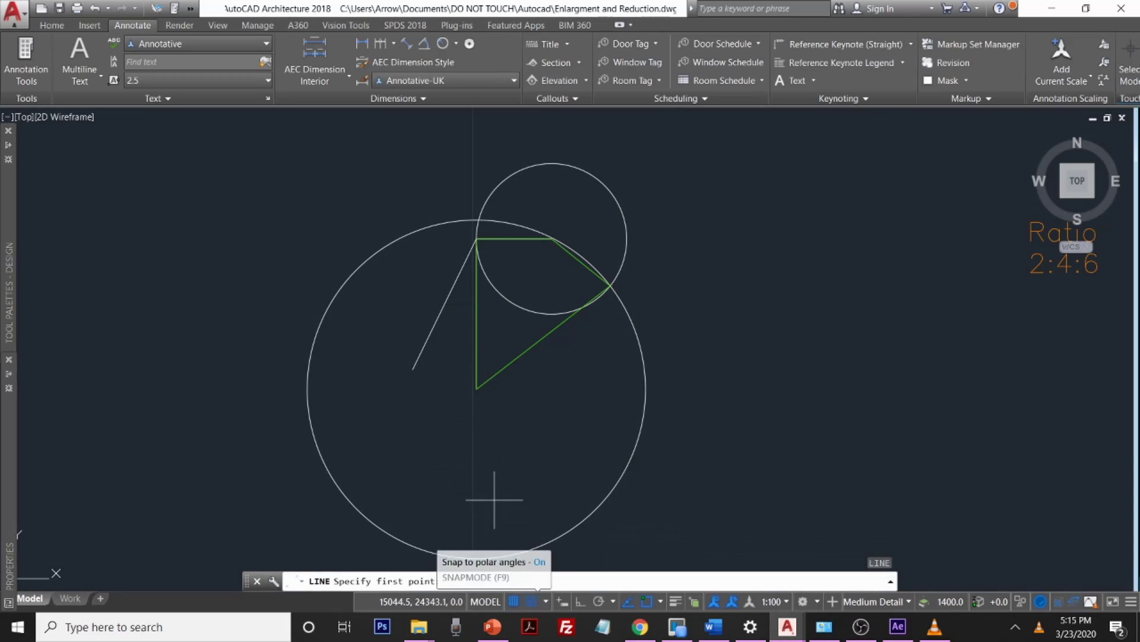
Step: Draw a line from the ray's lower end to the triangle's bottom corner and select it
left_click(413, 369)
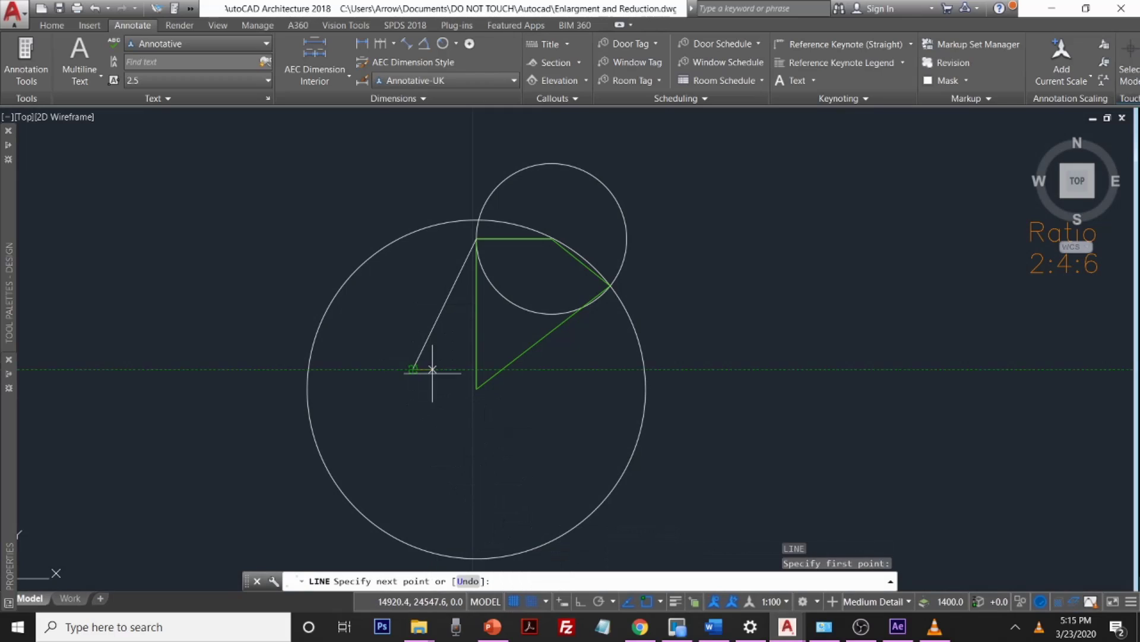
left_click(476, 388)
key("Return")
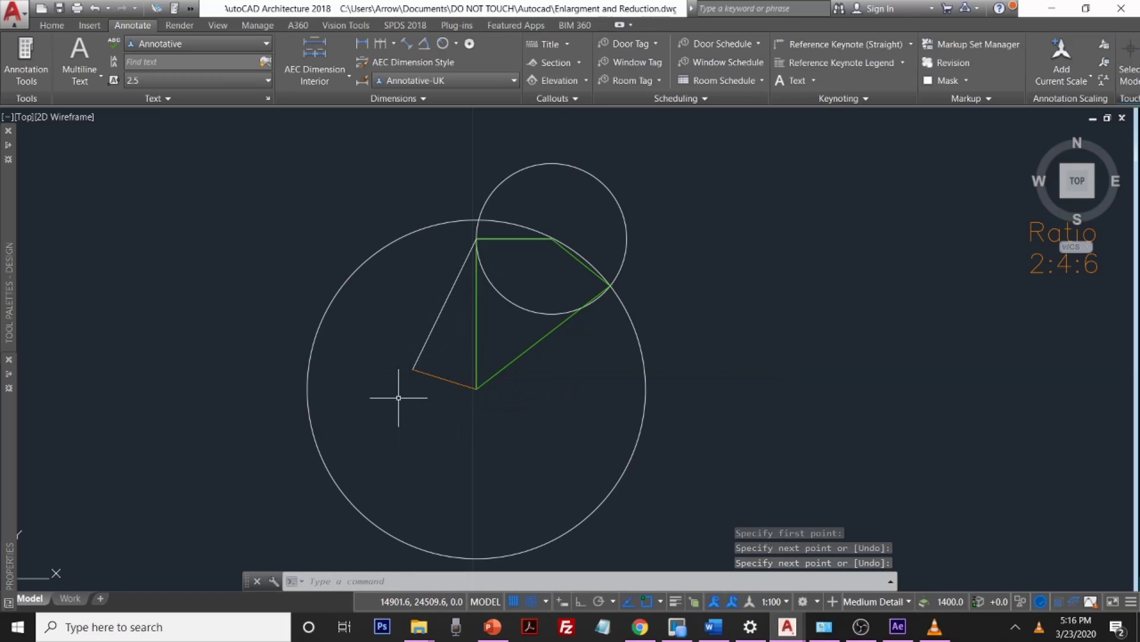
left_click(441, 376)
Step: COPY the orange line from its ray endpoint onto the next division node
type("copy")
key("Return")
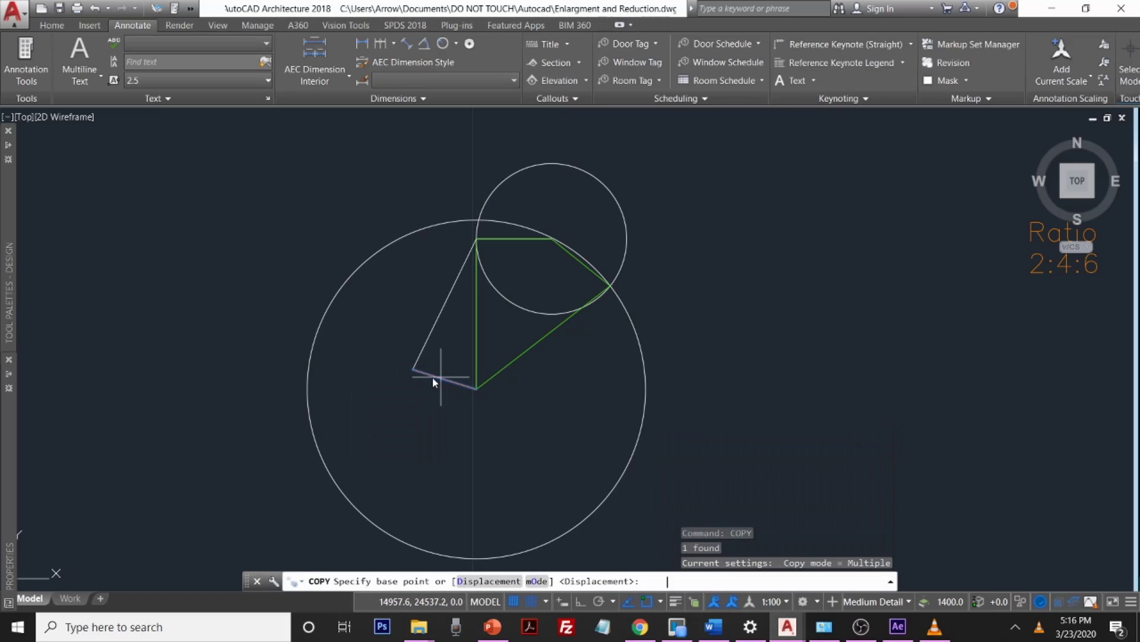
scroll(422, 372, "up", 6)
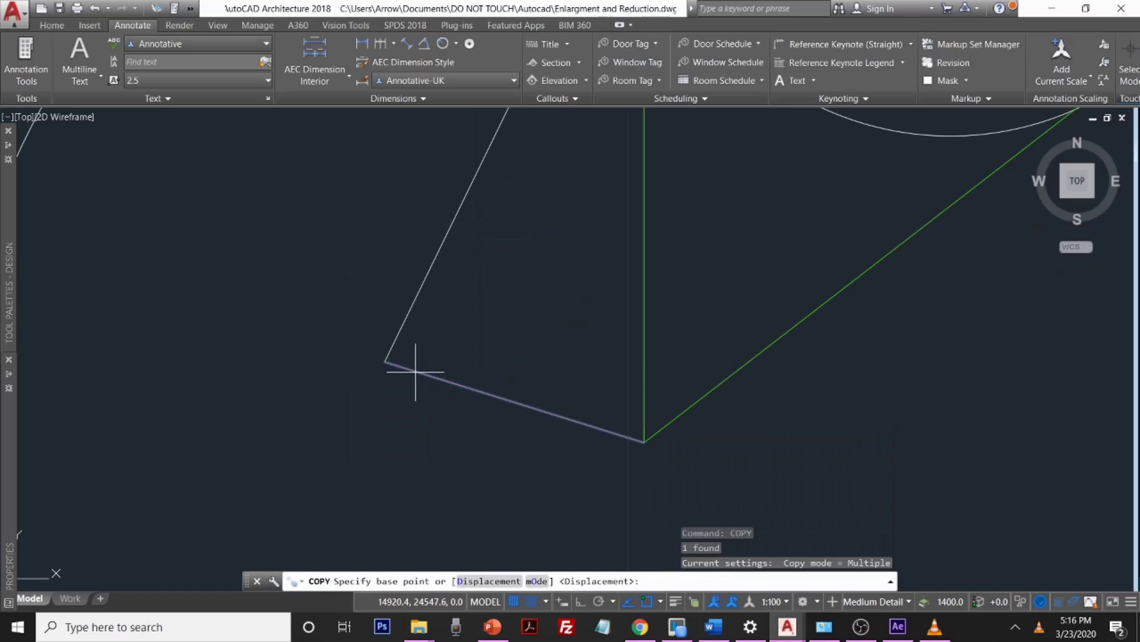
left_click(385, 360)
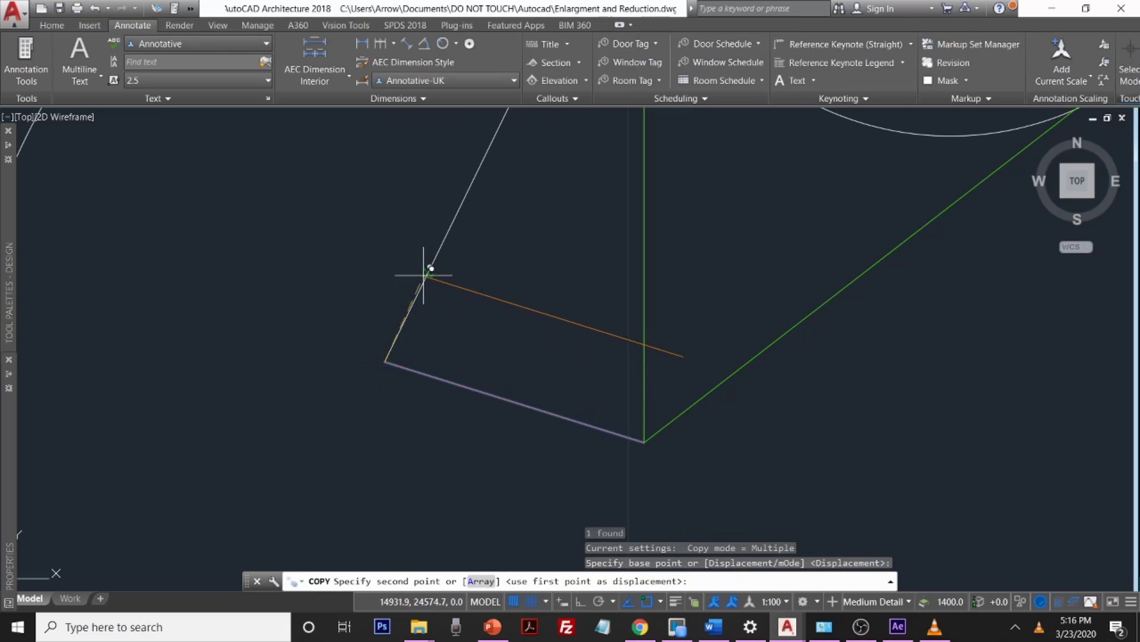
scroll(428, 273, "up", 2)
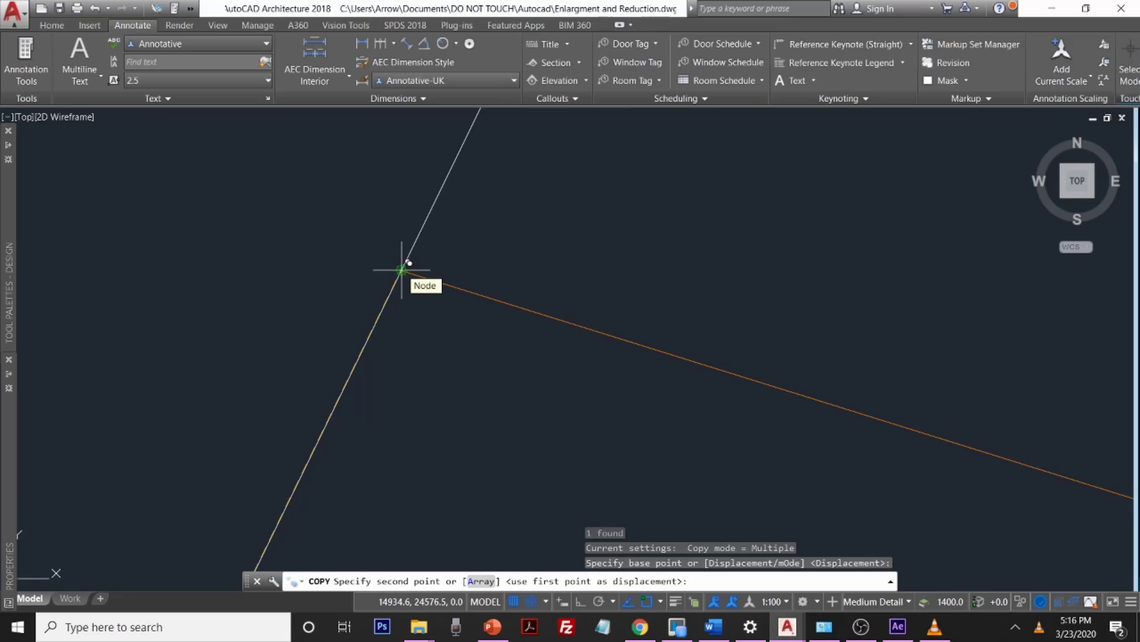
left_click(402, 271)
middle_click_drag(408, 255, 433, 351)
scroll(489, 279, "down", 6)
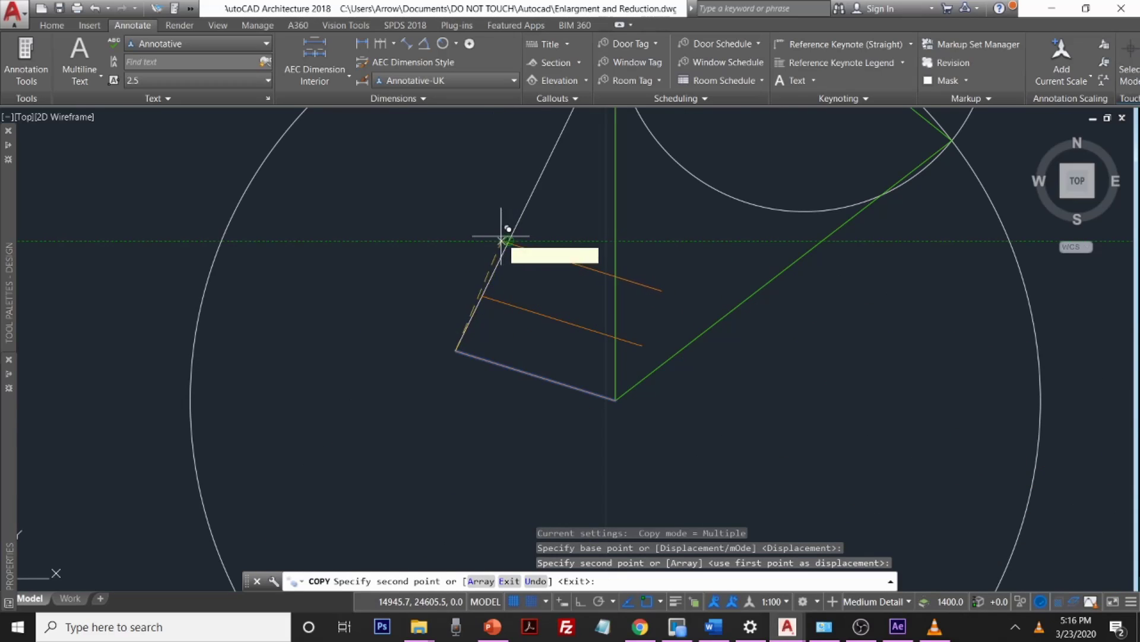
scroll(502, 239, "up", 2)
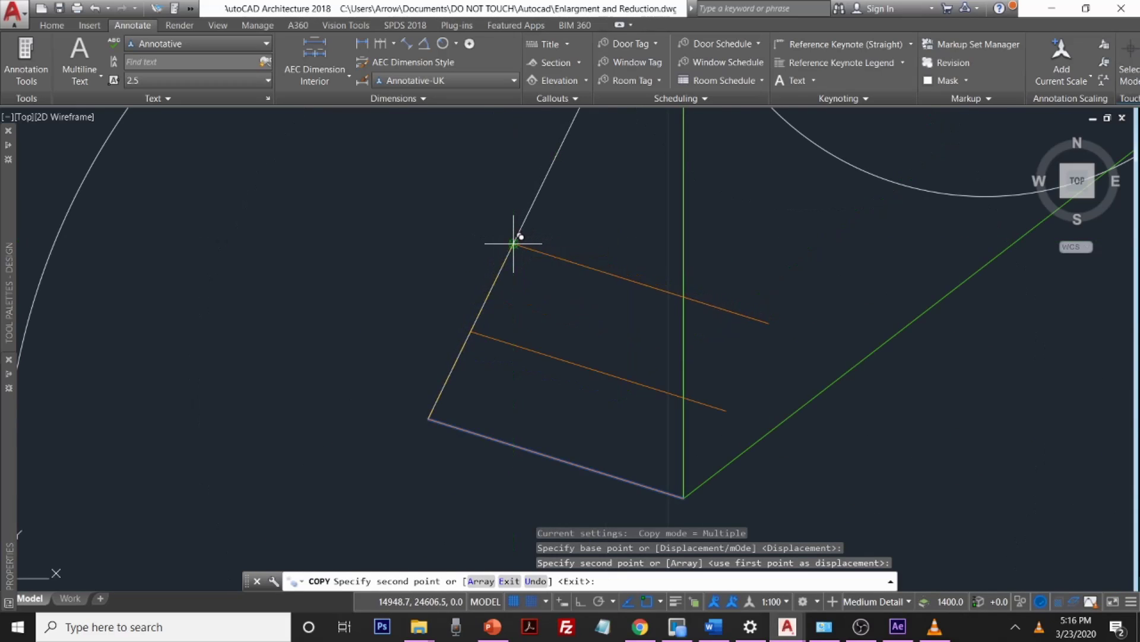
Step: Place further copies at each remaining division node up to the top node
left_click(514, 241)
scroll(527, 219, "down", 5)
middle_click_drag(547, 204, 496, 218)
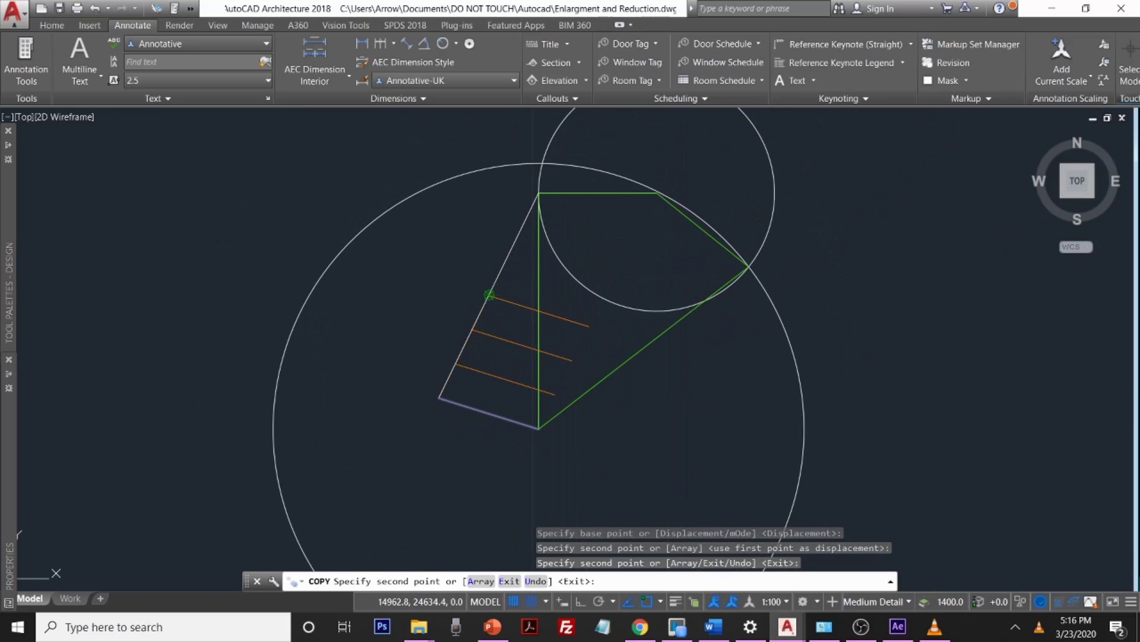
left_click(489, 294)
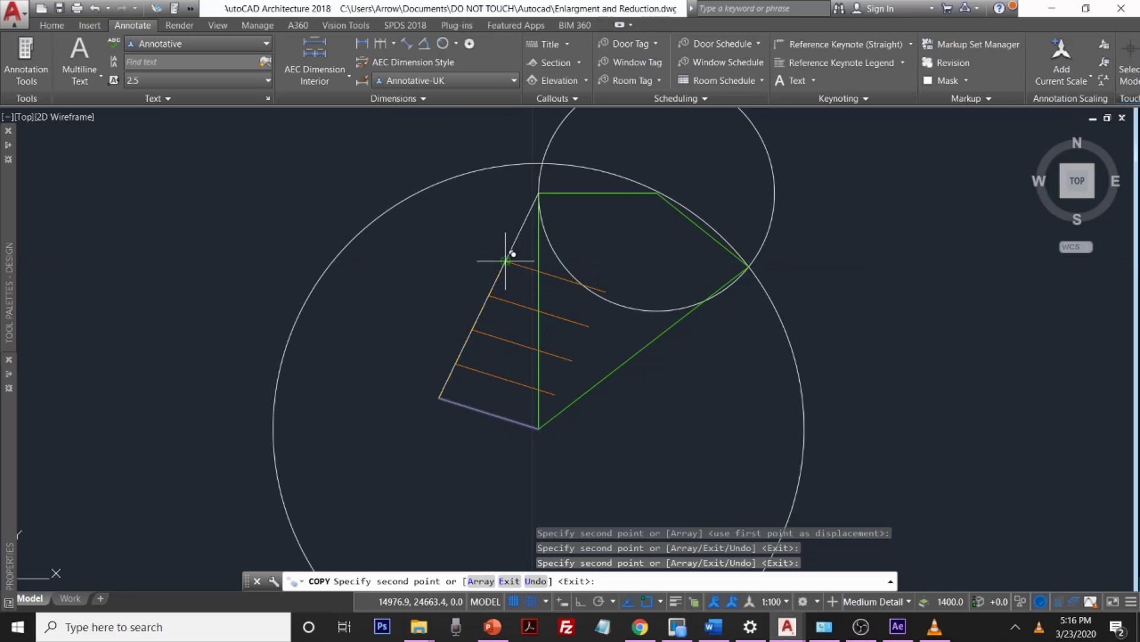
left_click(505, 260)
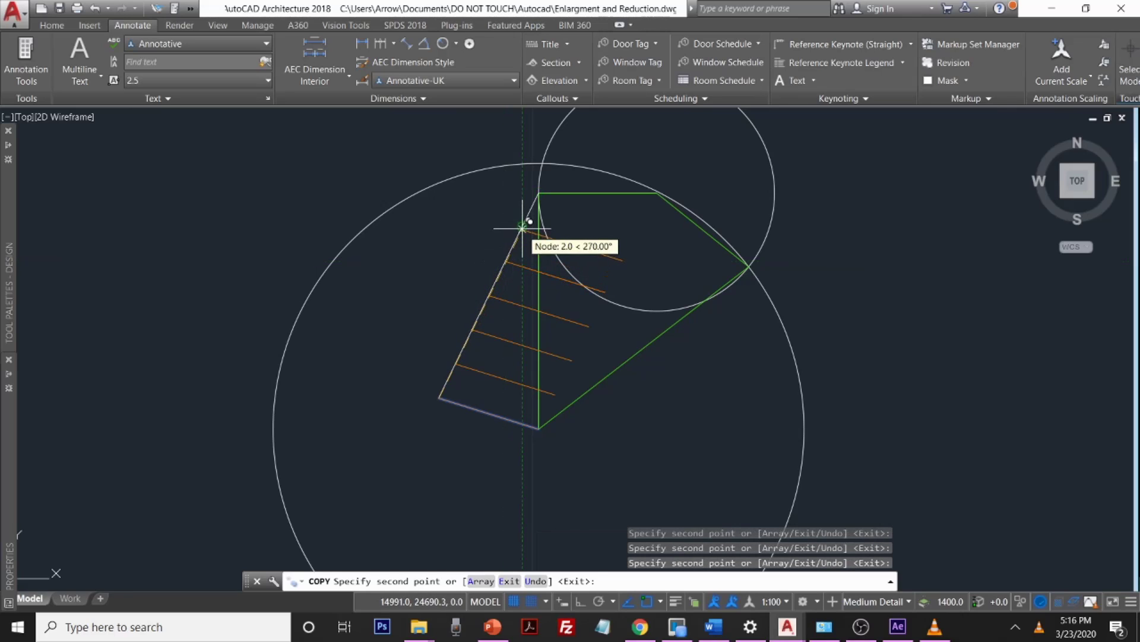
left_click(522, 227)
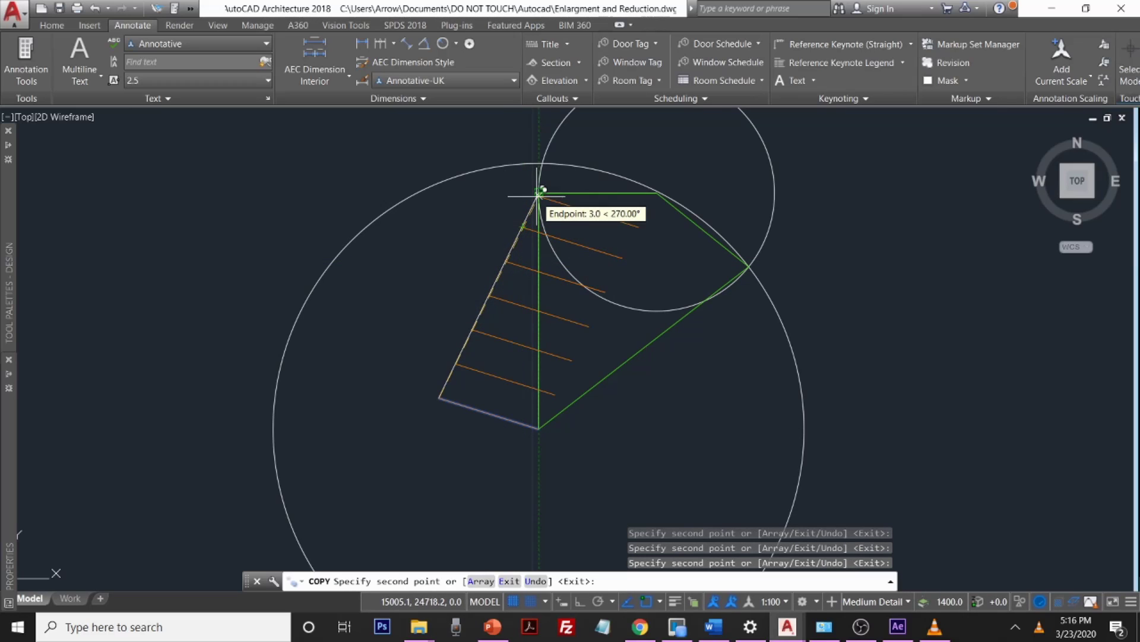
key("Escape")
type("tr")
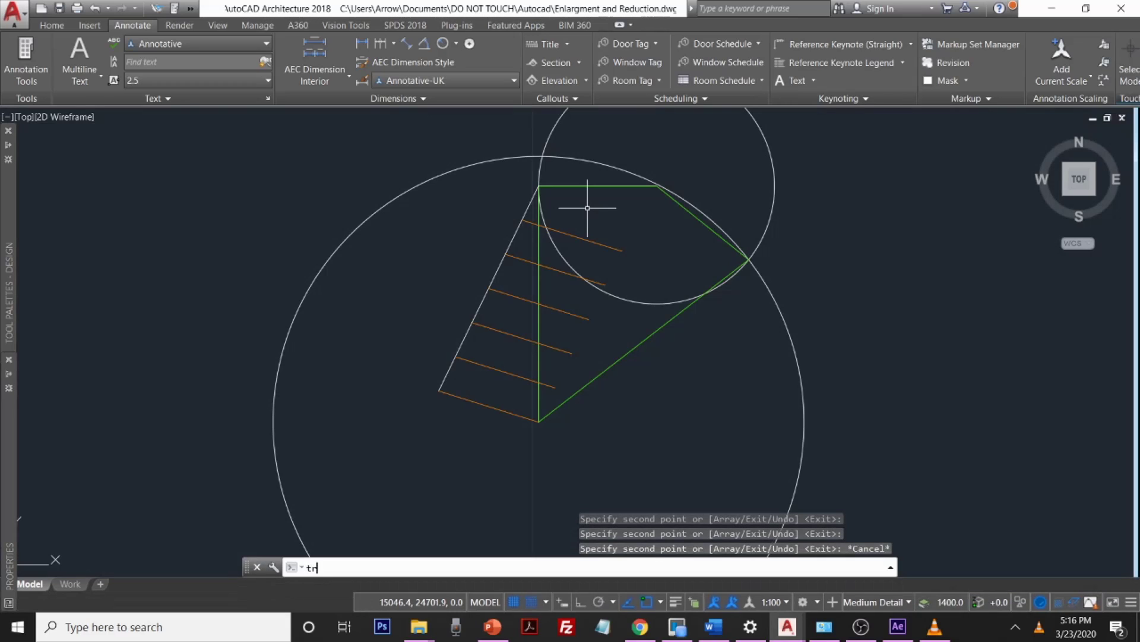
type("im")
key("Return")
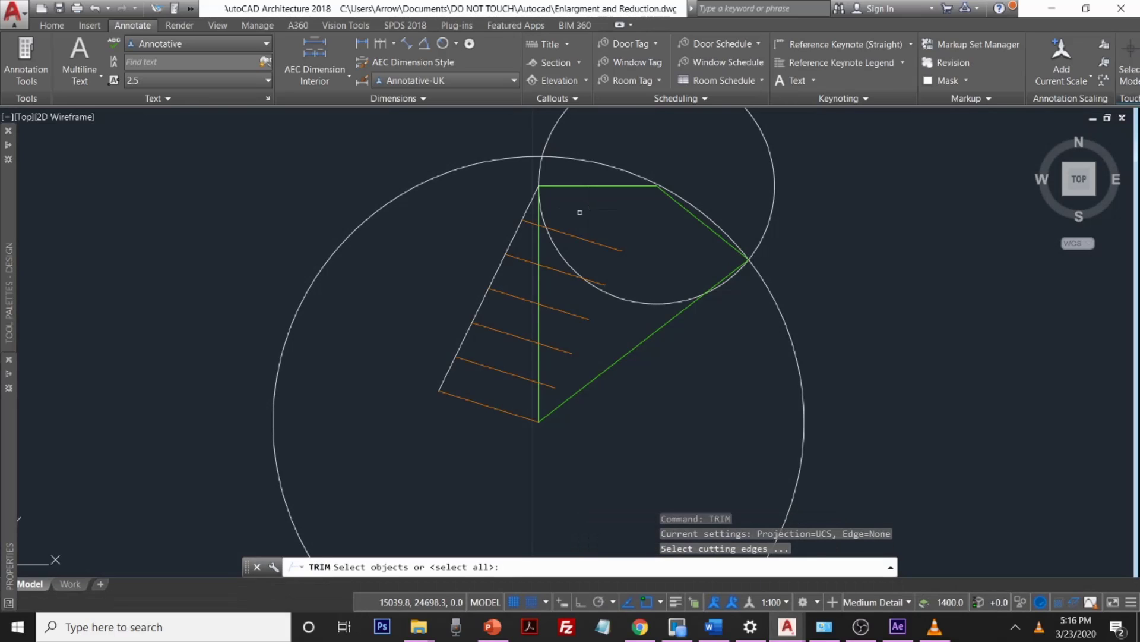
Step: Trim the orange line ends beyond the green side, undoing the trim that removed the green side
key("Return")
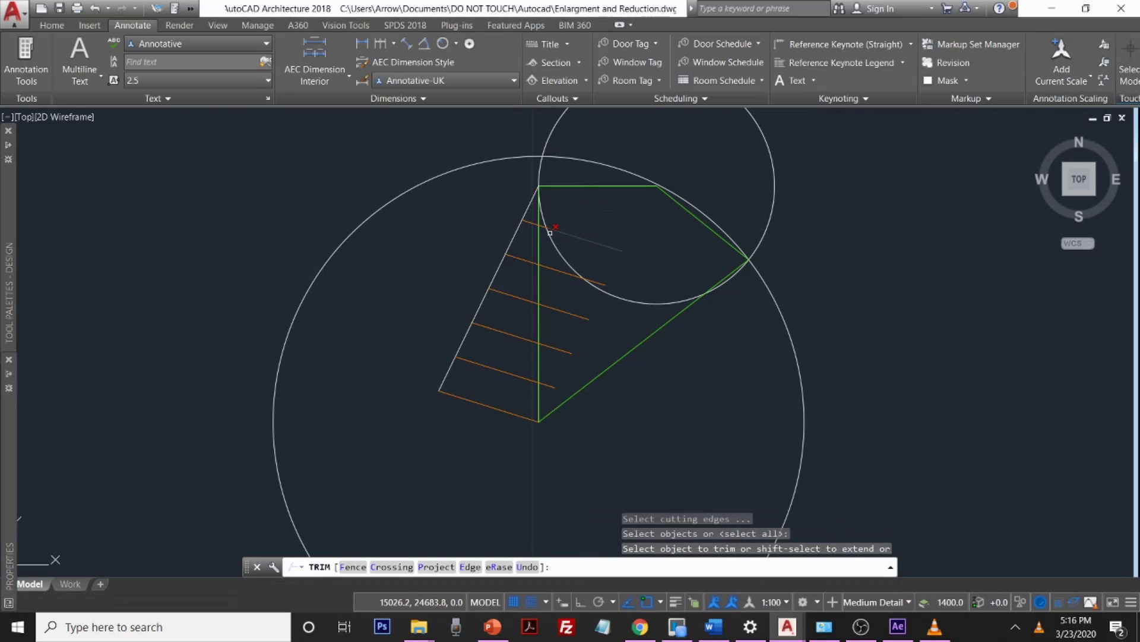
left_click(542, 227)
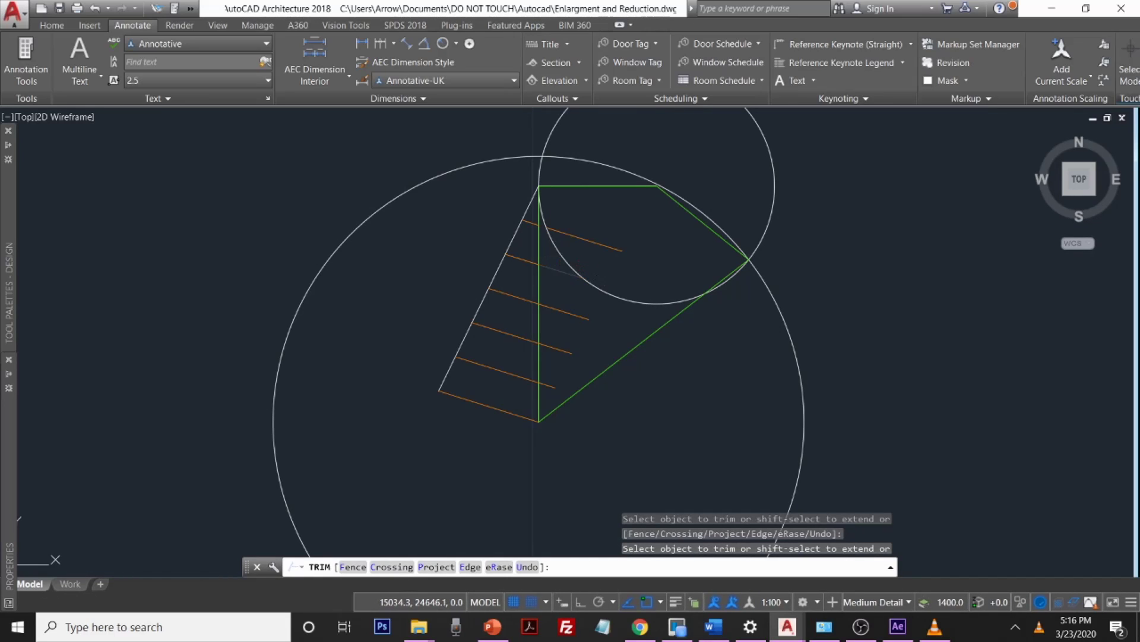
left_click(581, 301)
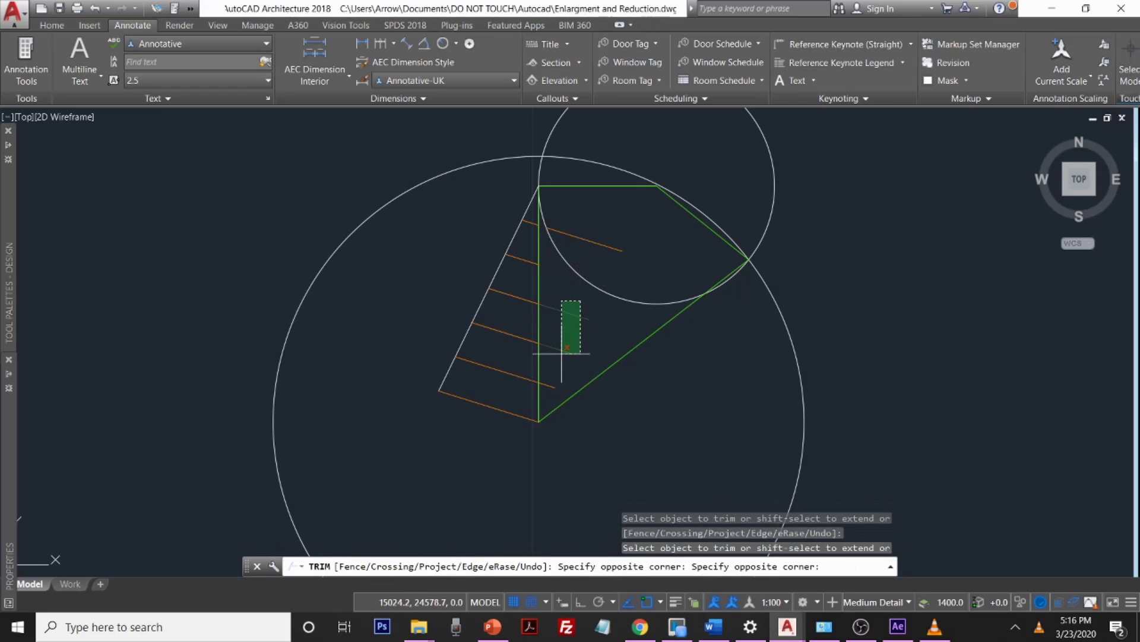
left_click(545, 393)
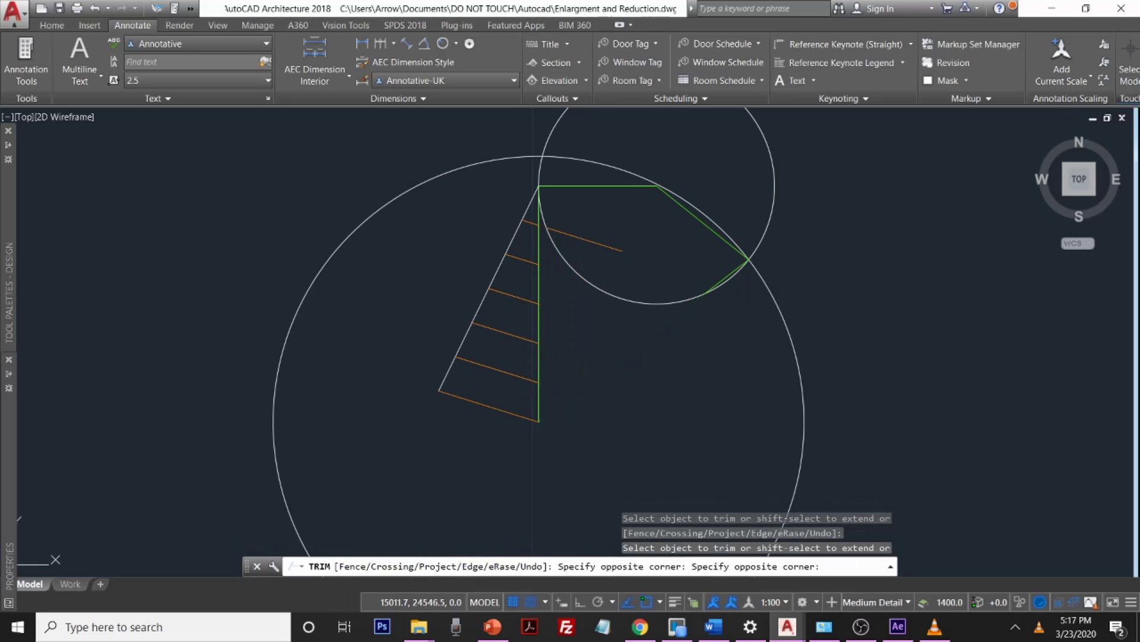
key("ctrl+z")
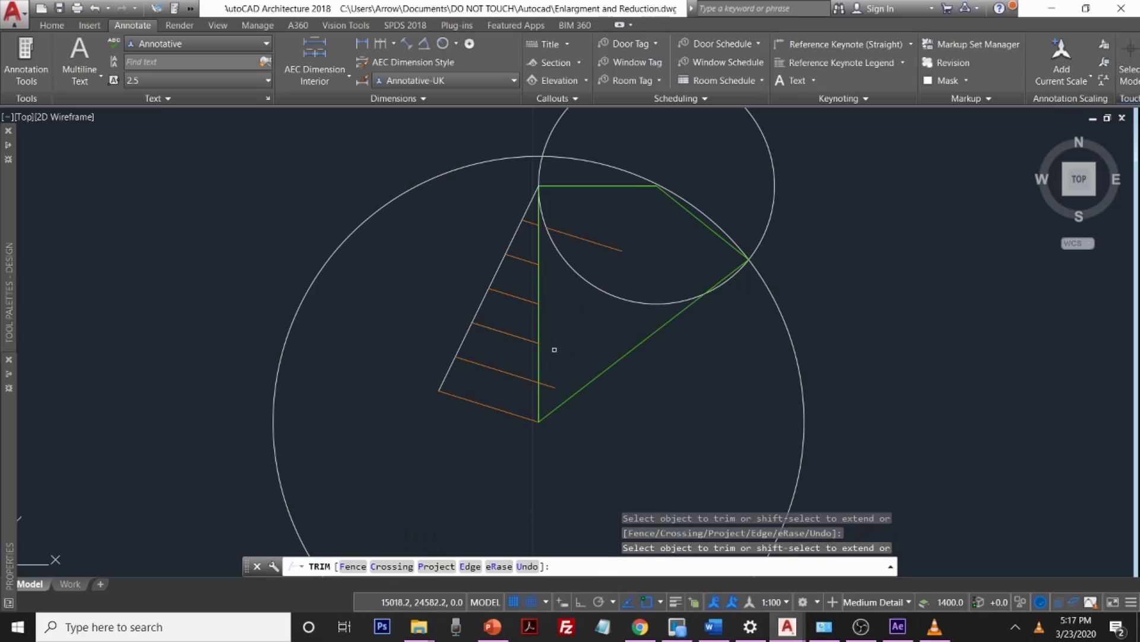
Step: Trim the top orange line and erase the stray short orange segment
left_click(604, 246)
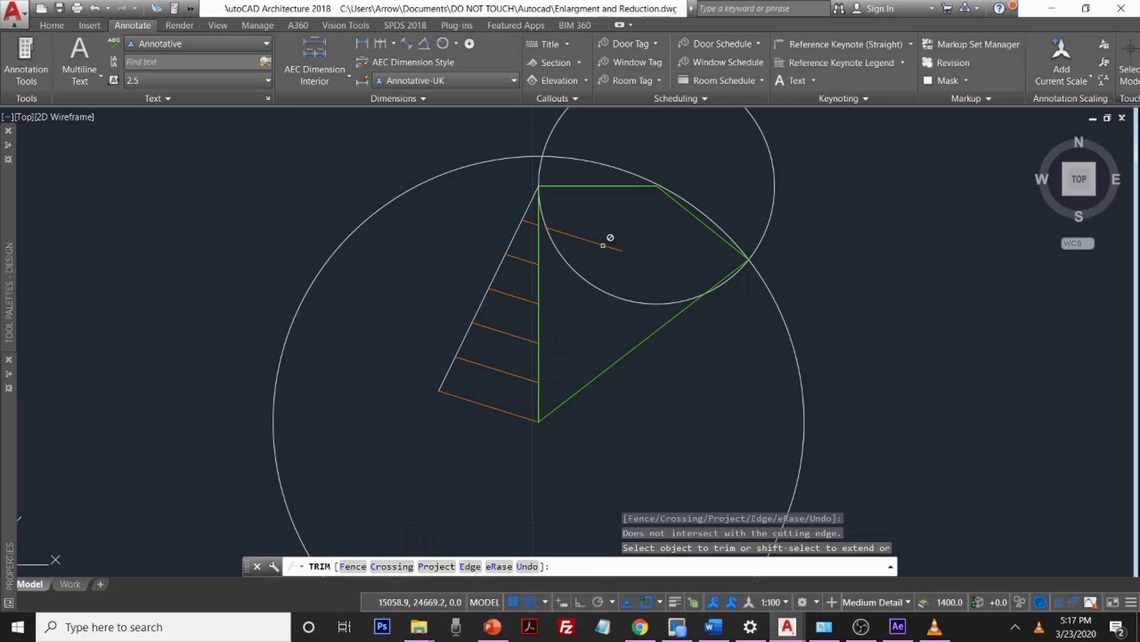
key("Escape")
left_click(600, 249)
key("Delete")
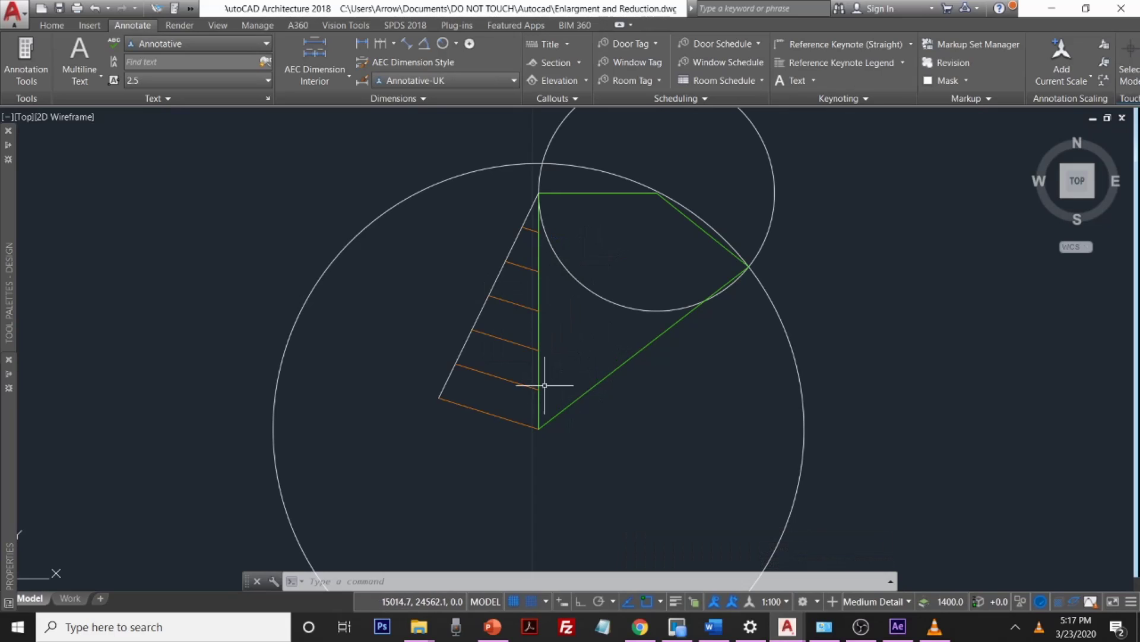
left_click_drag(502, 432, 509, 386)
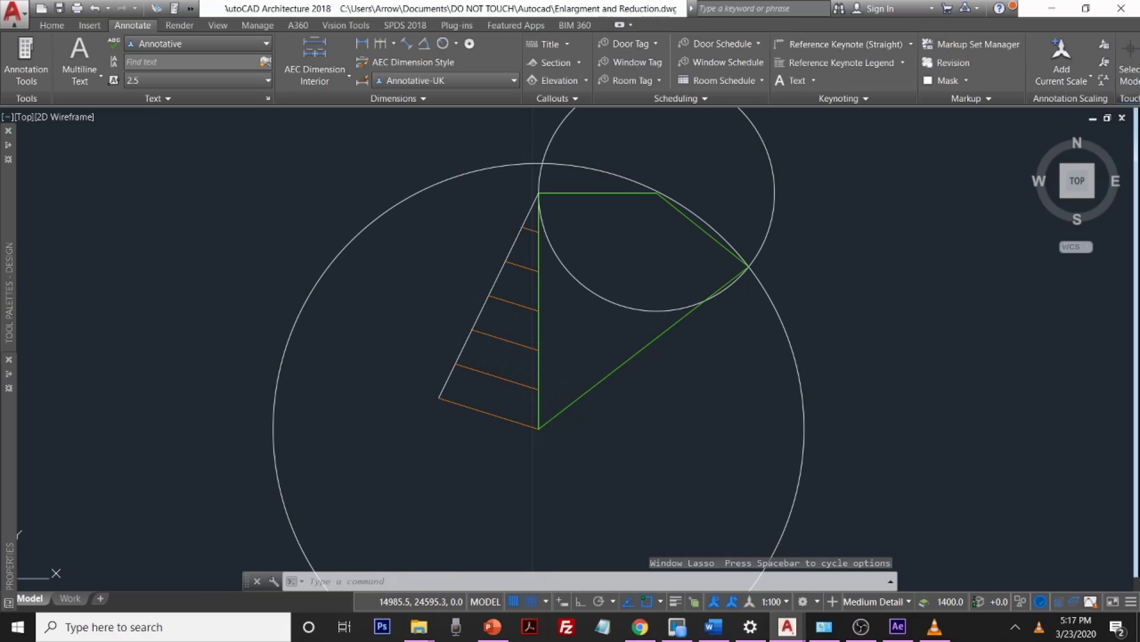
Step: Erase each orange division line, including the orange base line of the ray
left_click(516, 341)
left_click(507, 375)
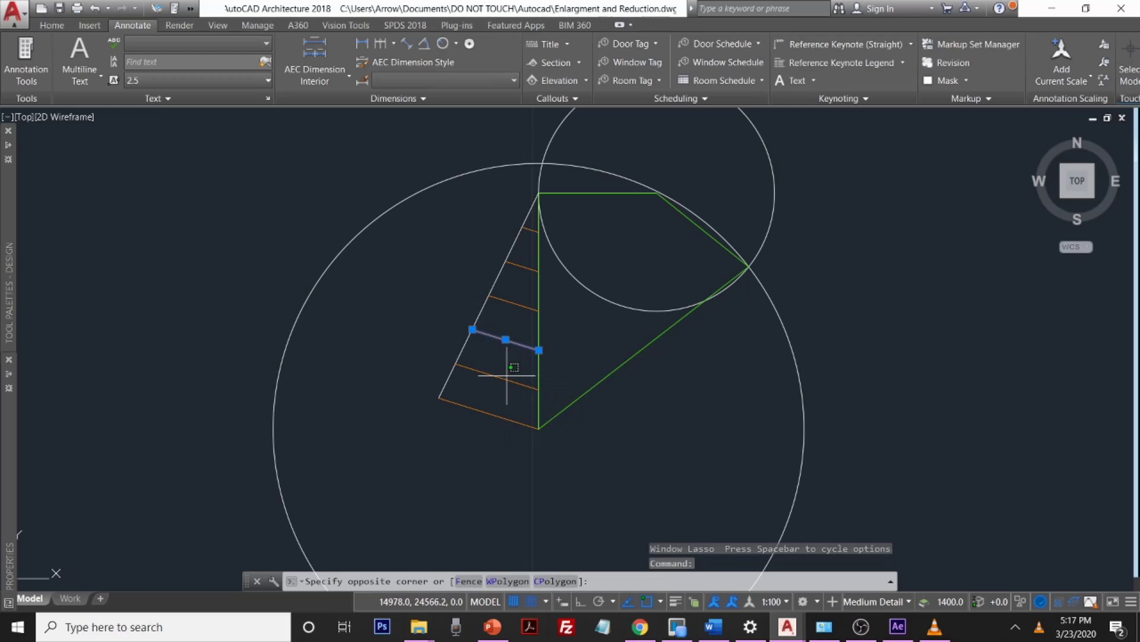
left_click(503, 380)
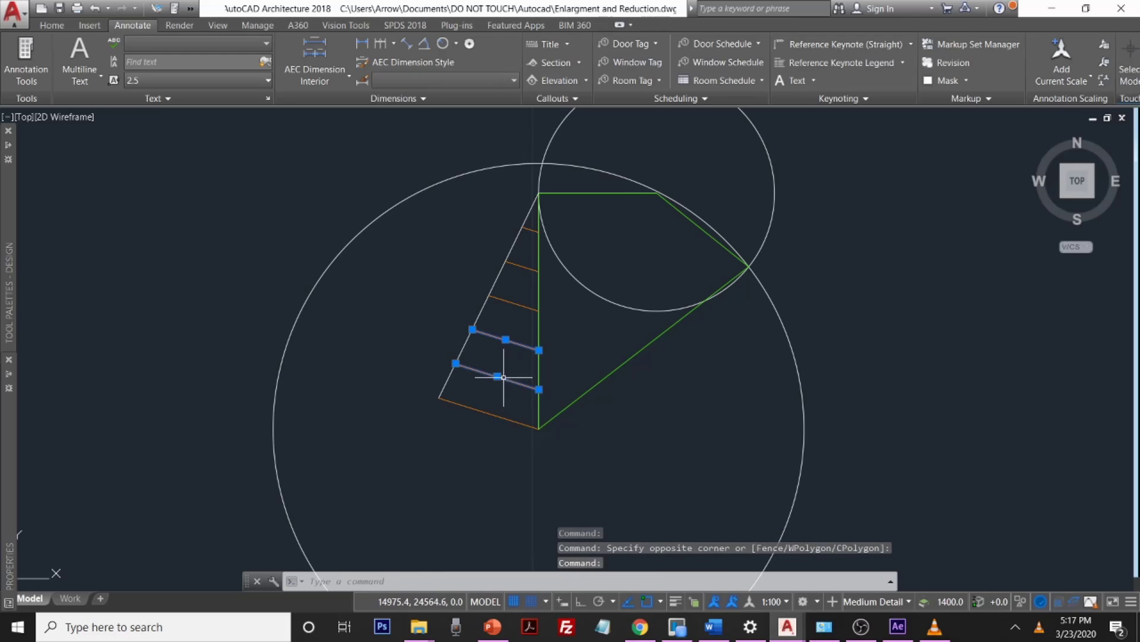
key("Delete")
key("Delete")
left_click(531, 229)
key("Delete")
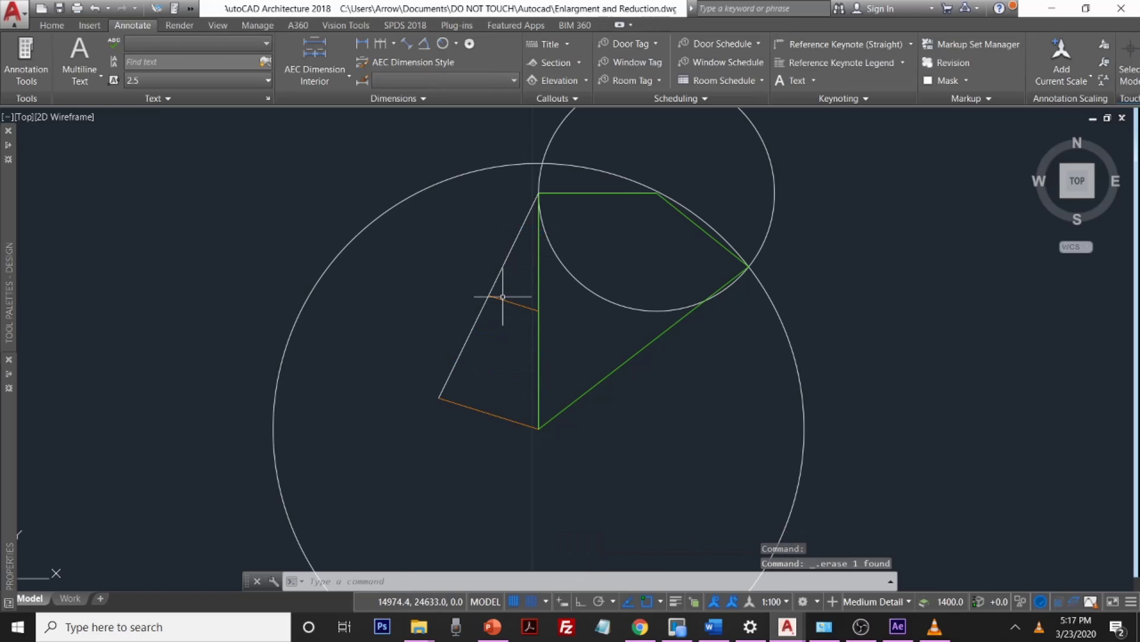
left_click(513, 303)
key("Delete")
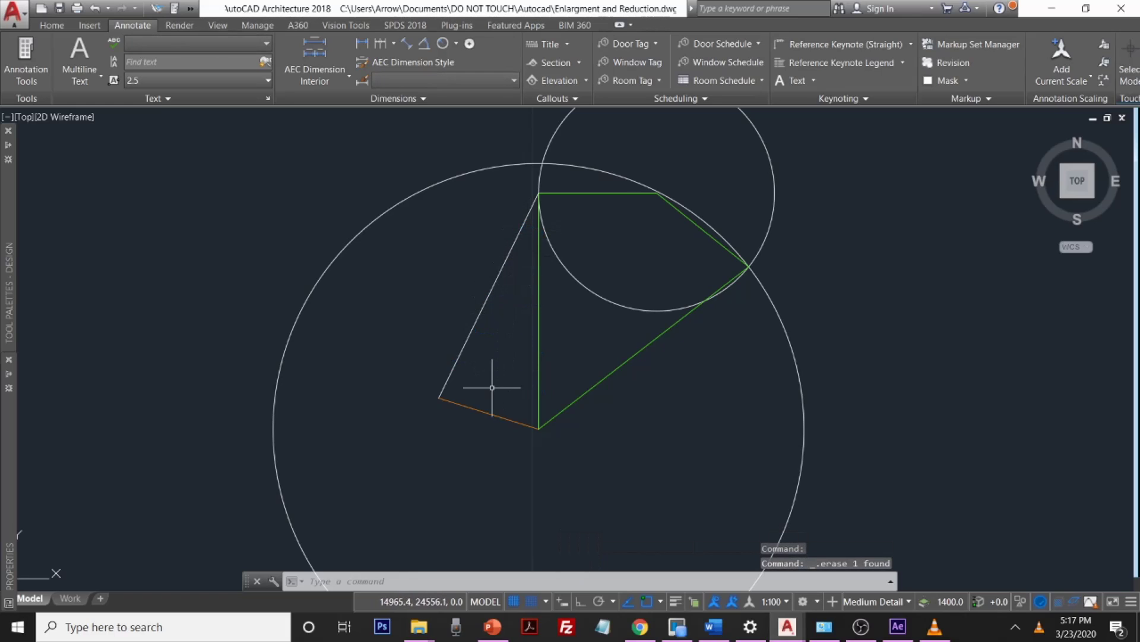
left_click(482, 416)
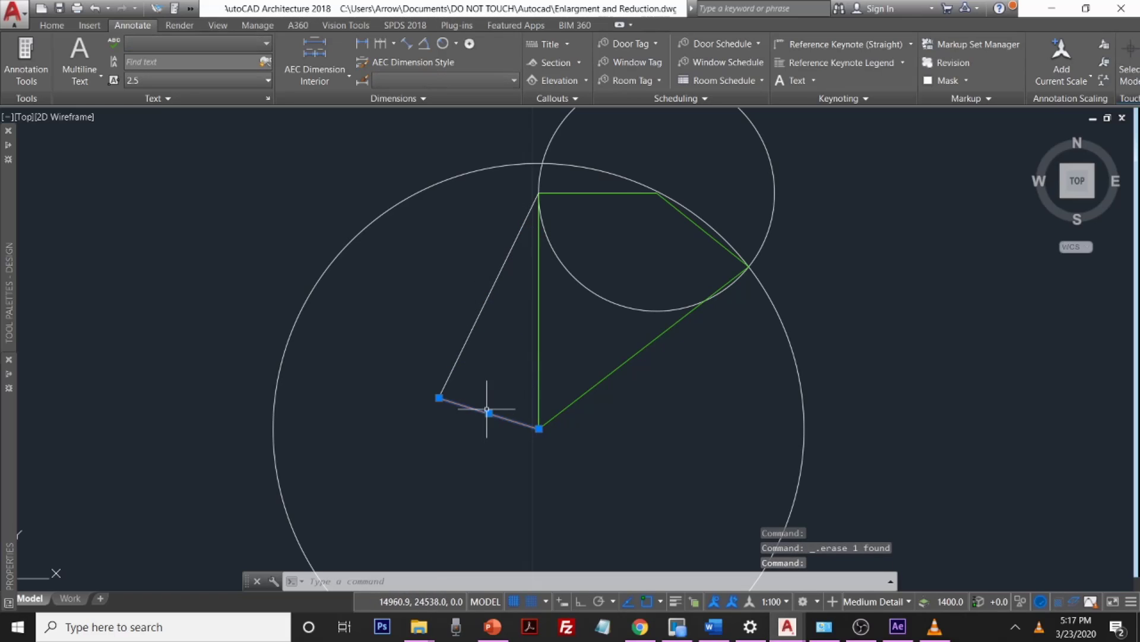
key("Delete")
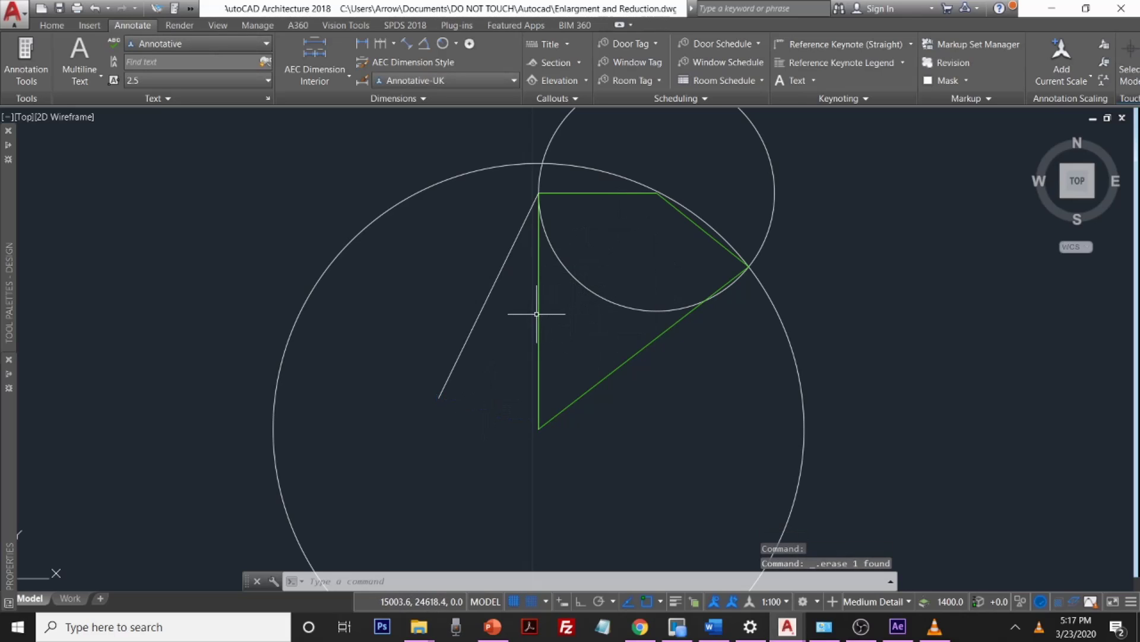
Step: Draw an orange line from the ray's first division node to the triangle's bottom vertex
type("l")
key("Return")
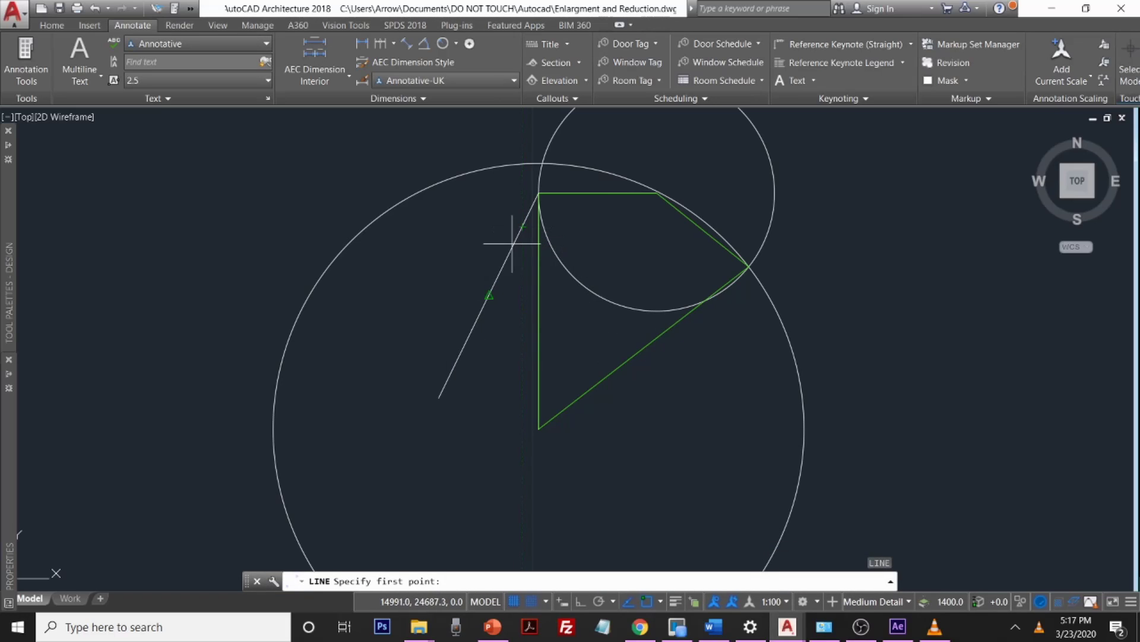
left_click(473, 328)
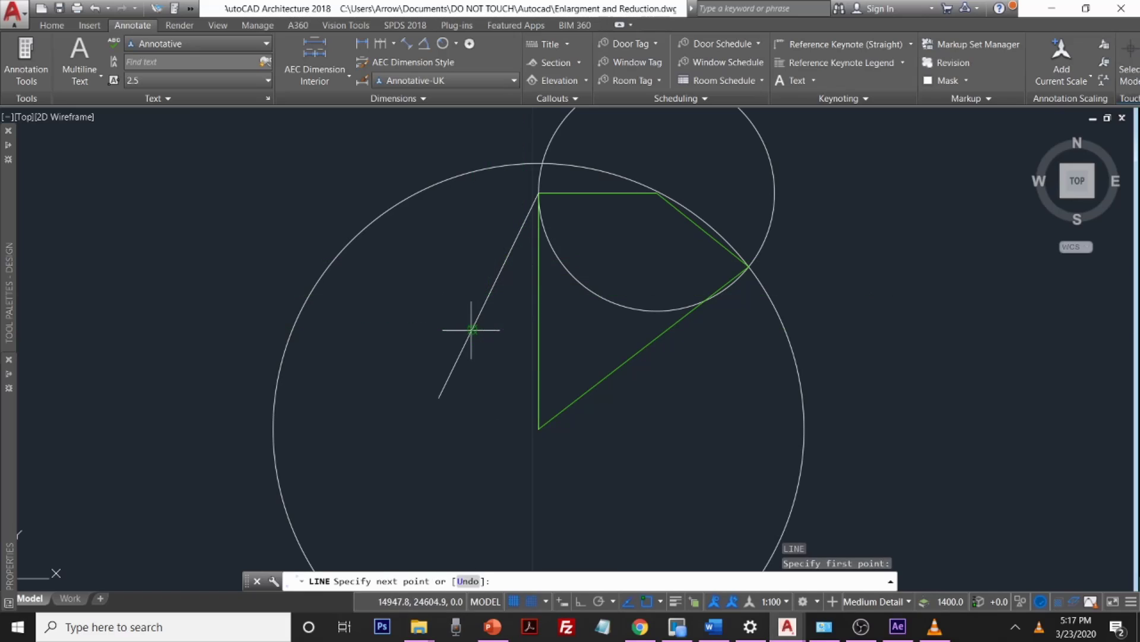
left_click(539, 429)
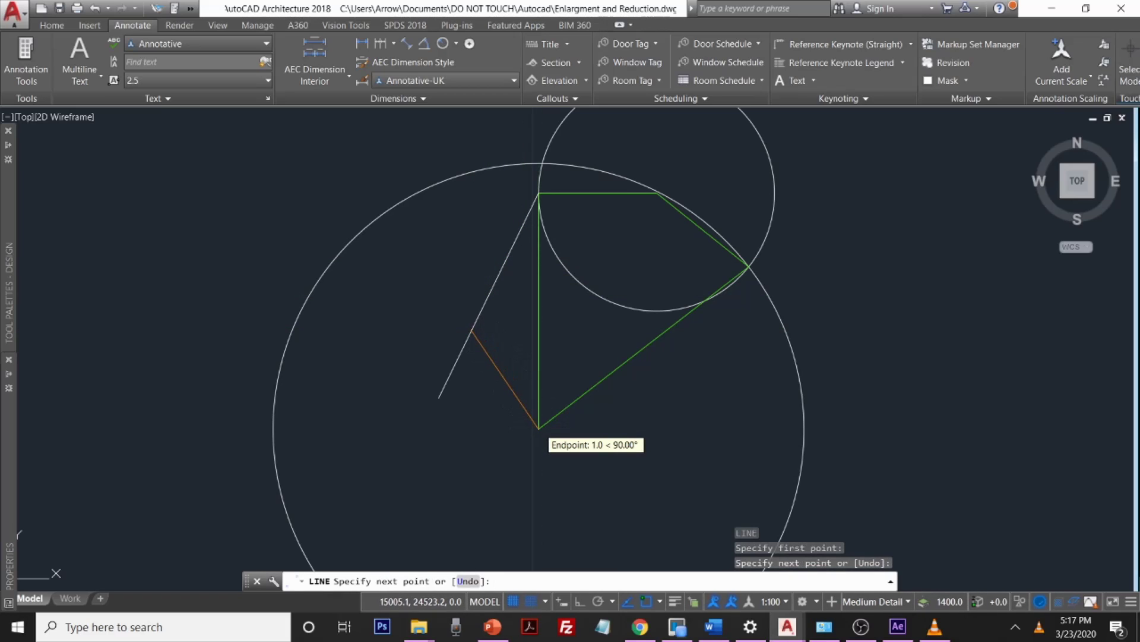
key("Return")
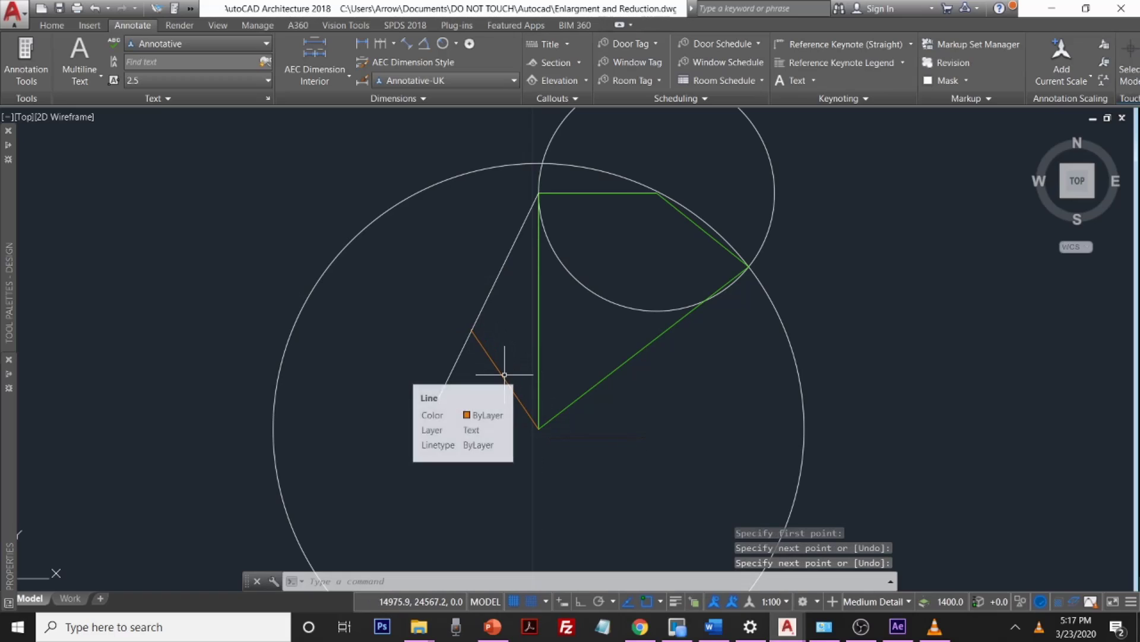
type("dopy")
key("Return")
Step: Copy the orange line from its upper end onto each remaining division point along the white ray
left_click(491, 361)
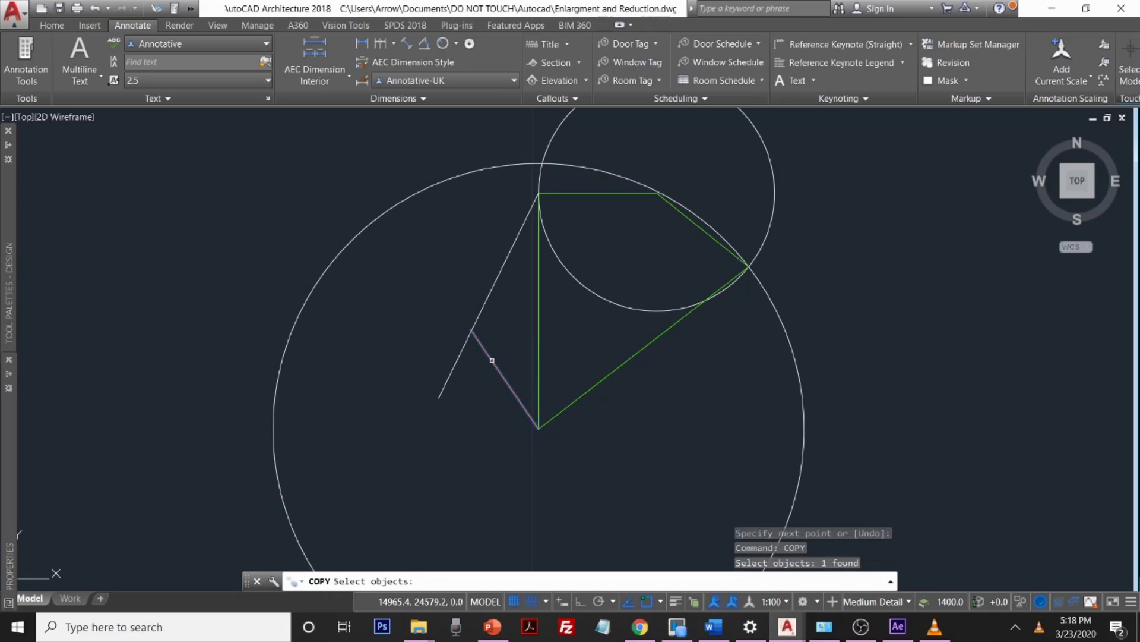
key("Return")
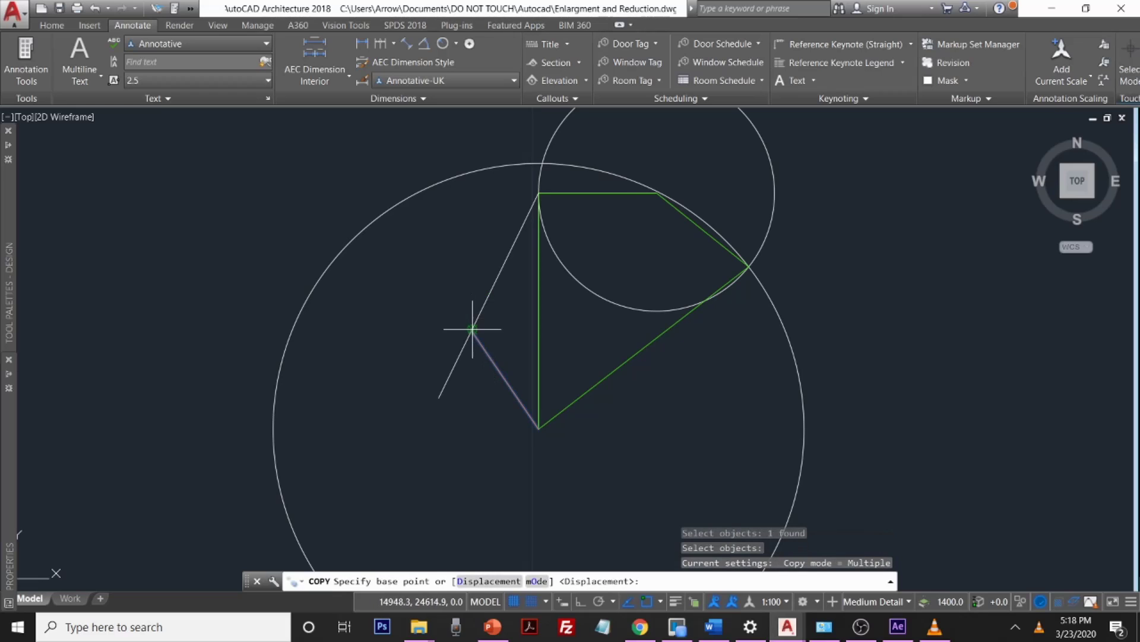
left_click(472, 329)
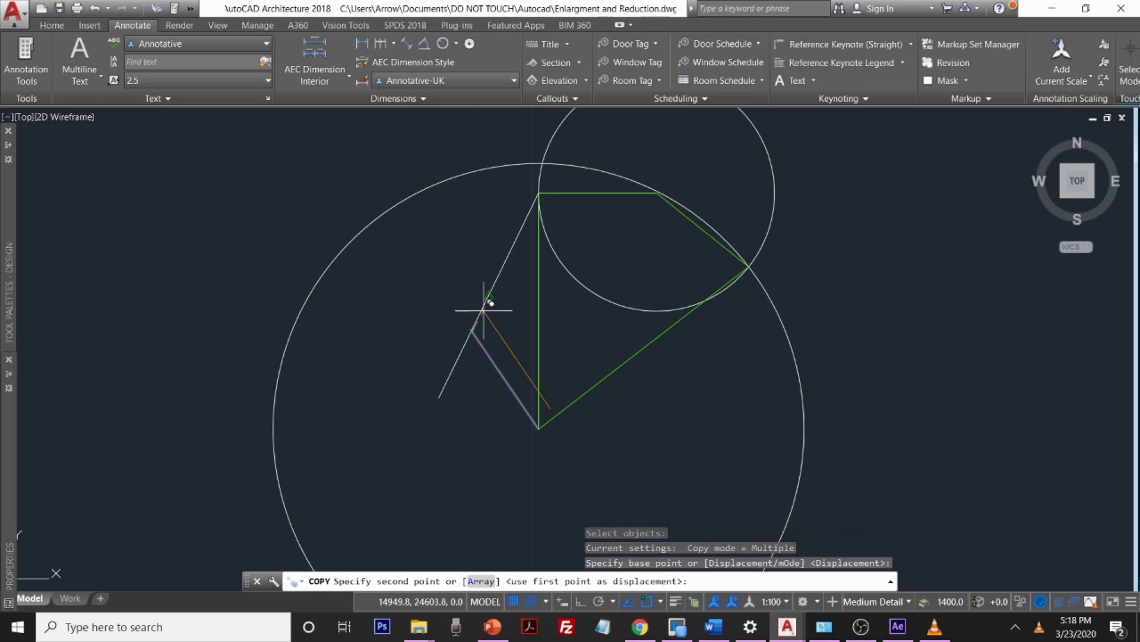
left_click(488, 294)
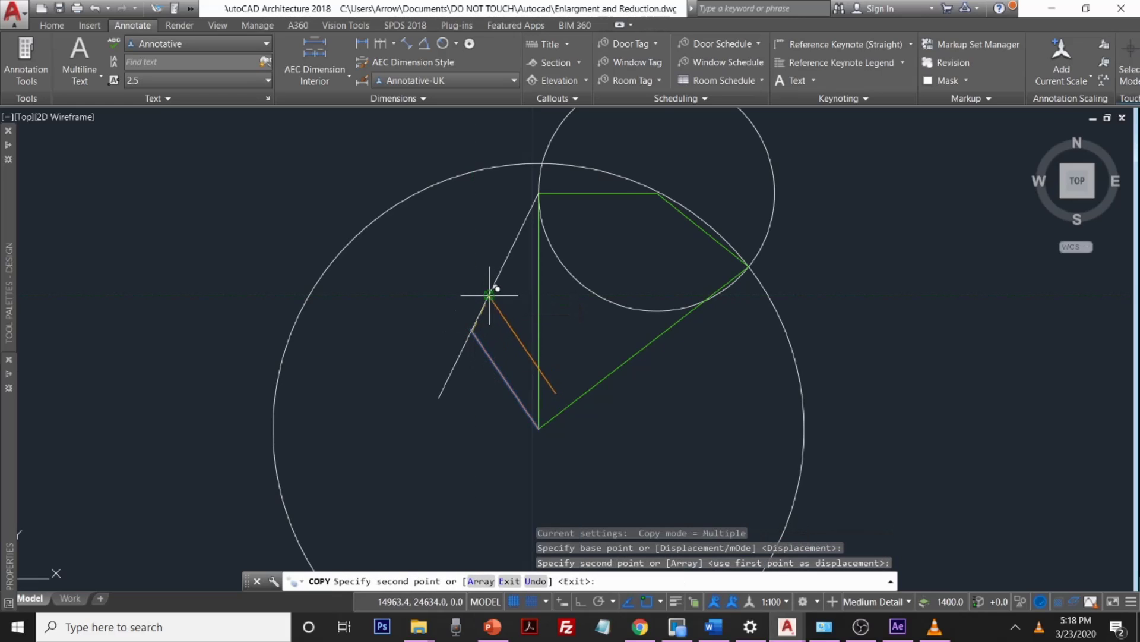
left_click(506, 261)
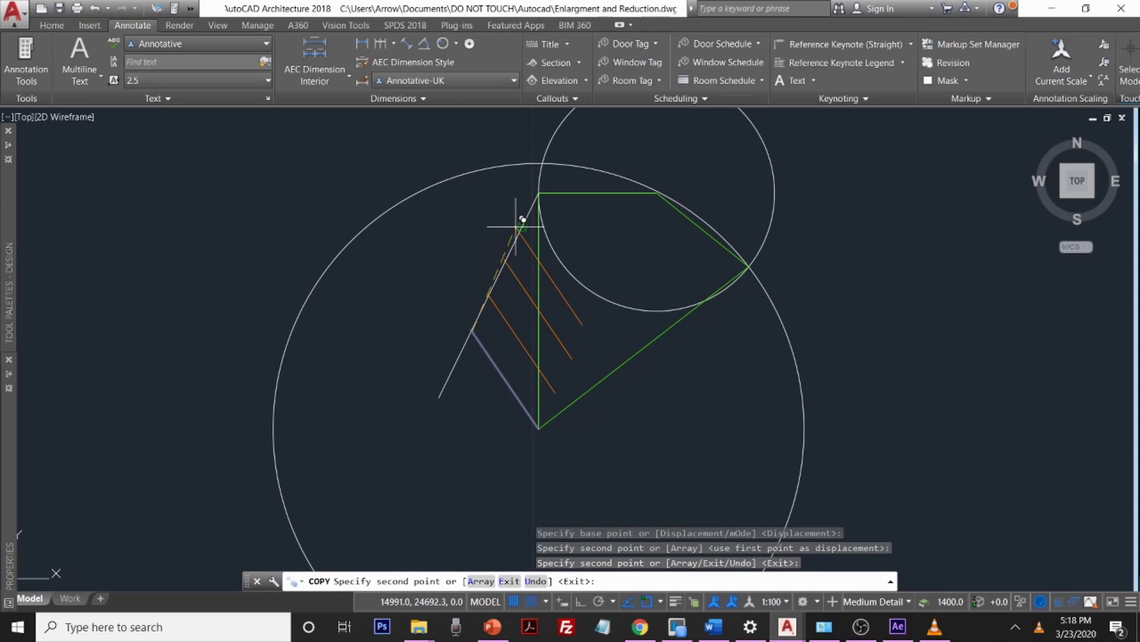
left_click(515, 241)
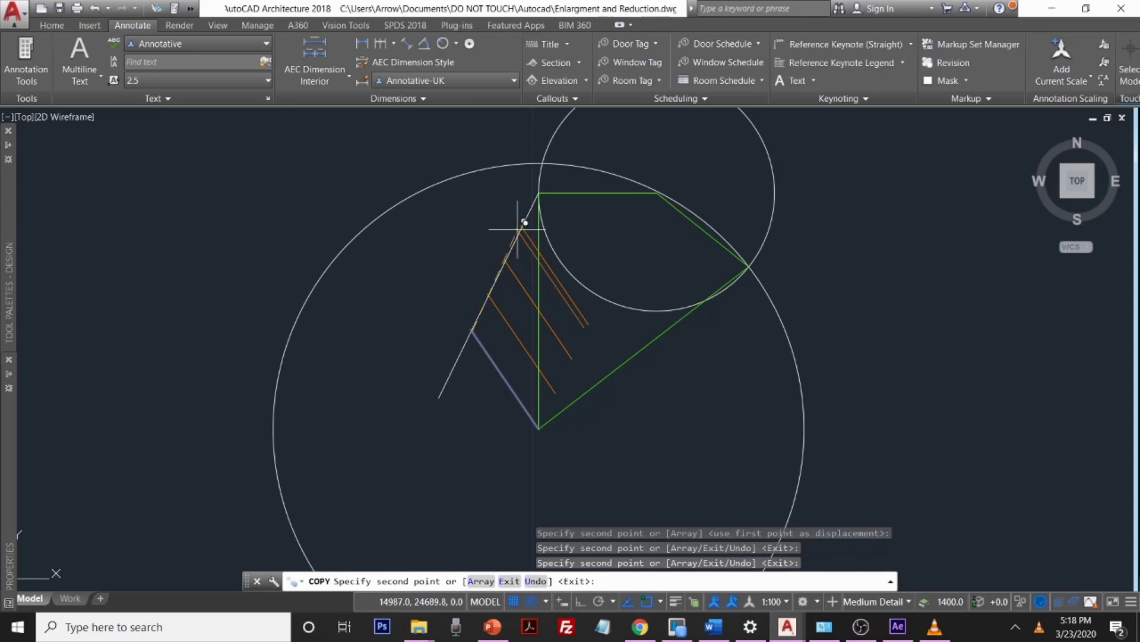
left_click(460, 361)
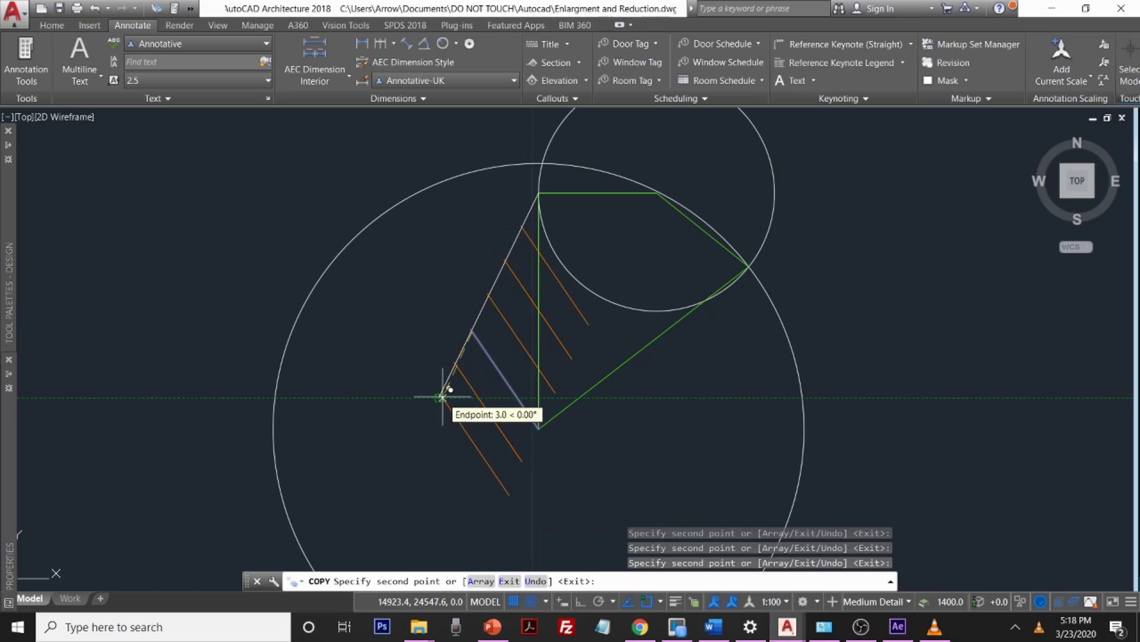
scroll(438, 394, "up", 2)
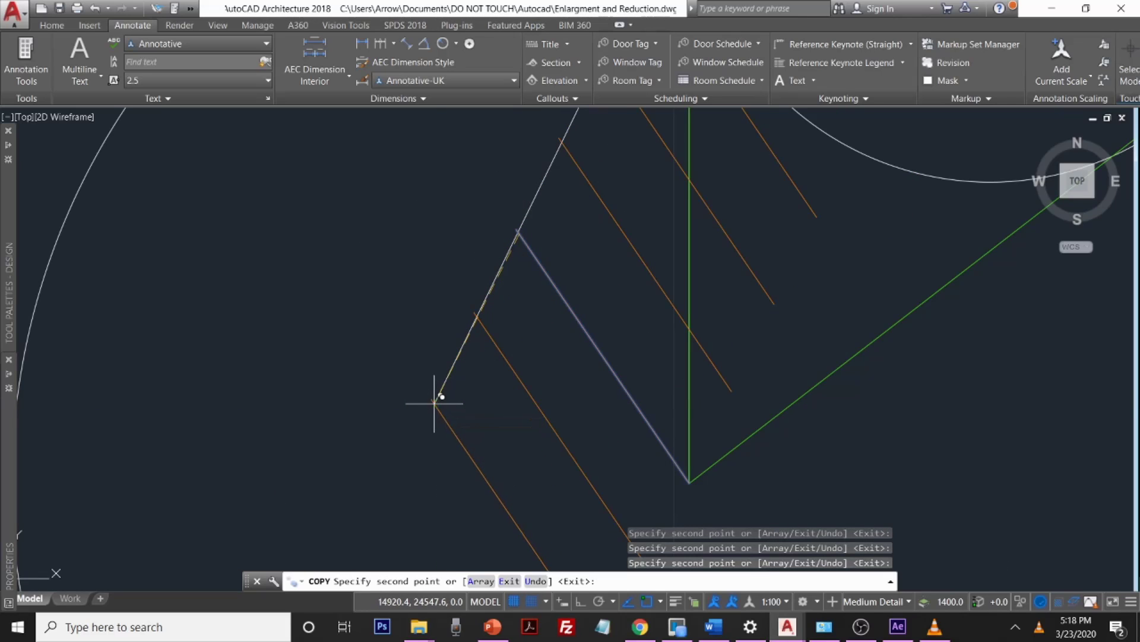
left_click(434, 402)
key("Return")
scroll(604, 331, "down", 7)
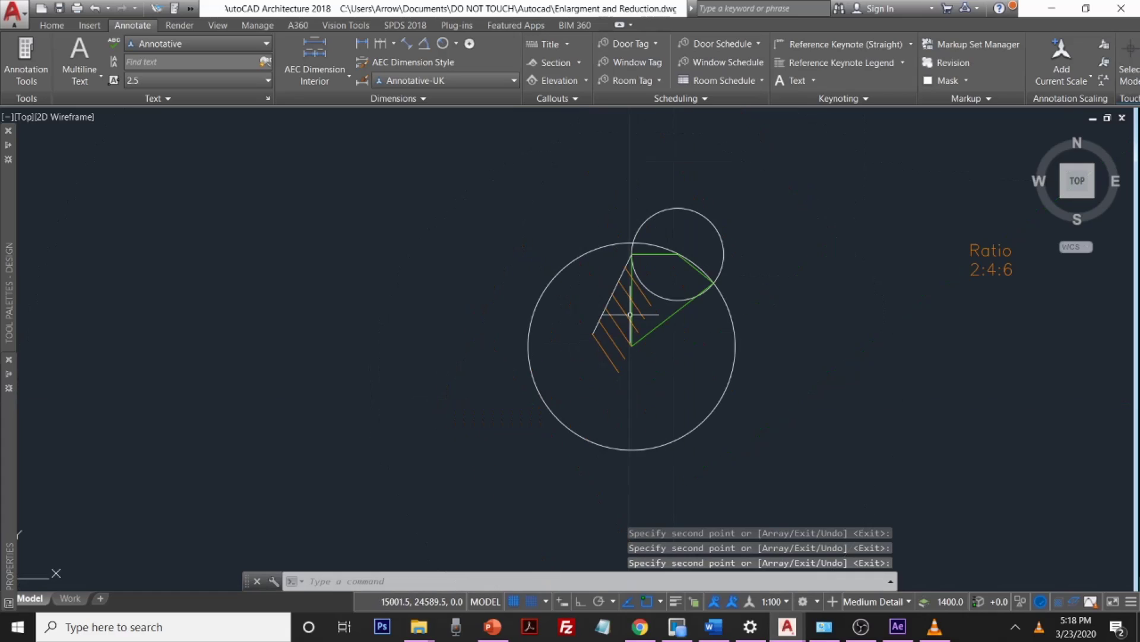
Step: Stretch the bottom grip of the triangle's vertical green side further downward
key("Escape")
scroll(630, 321, "up", 5)
scroll(634, 344, "down", 3)
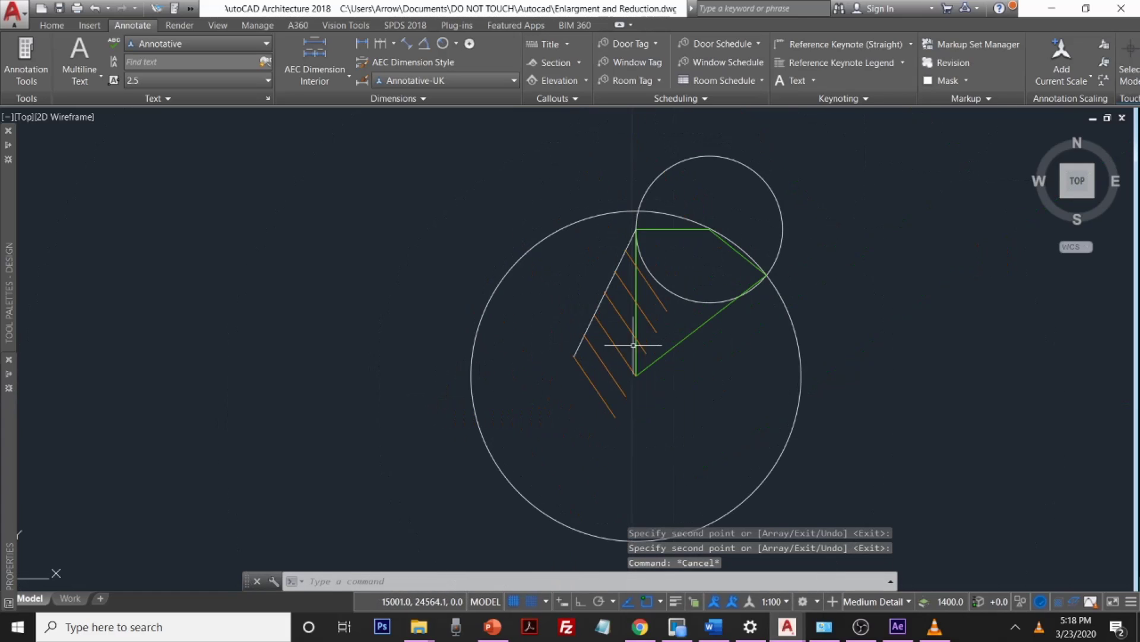
left_click(637, 319)
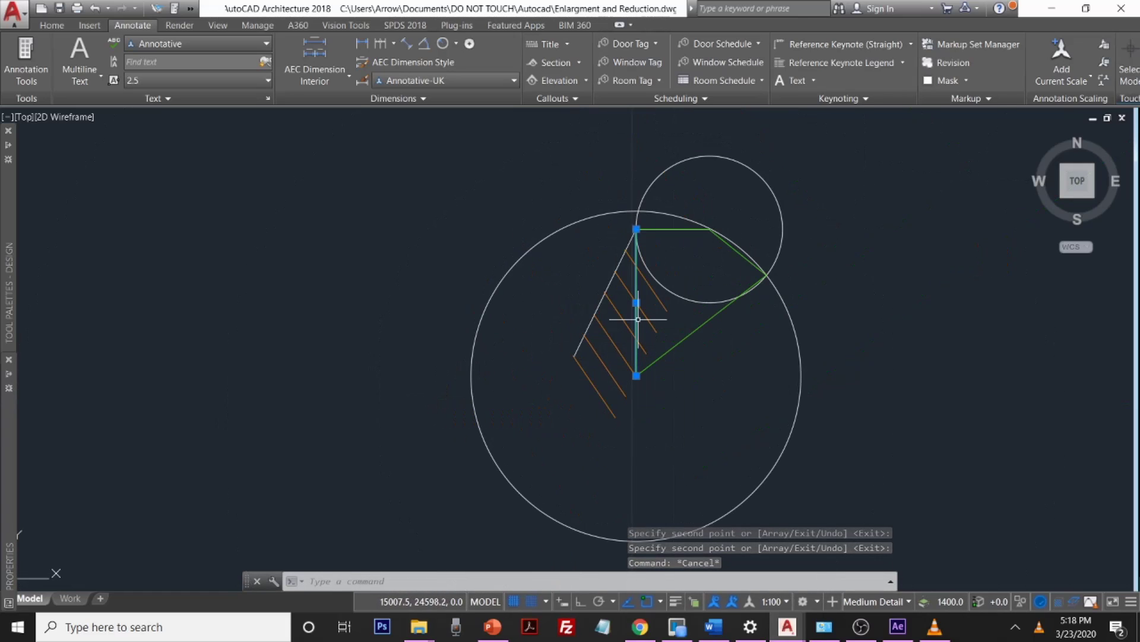
left_click(636, 376)
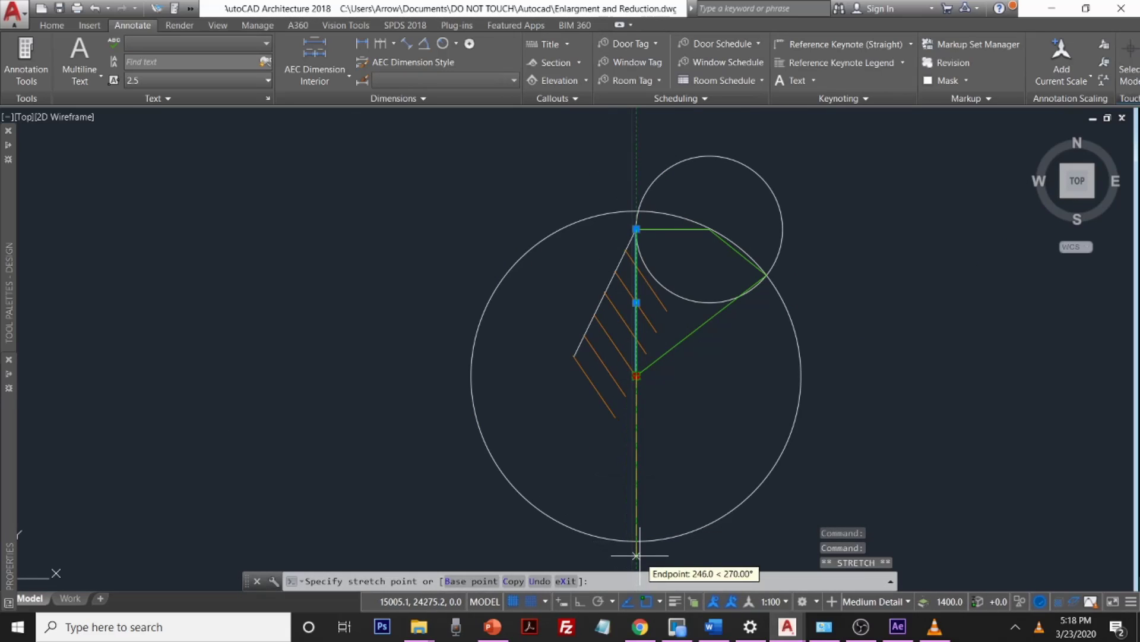
left_click(636, 548)
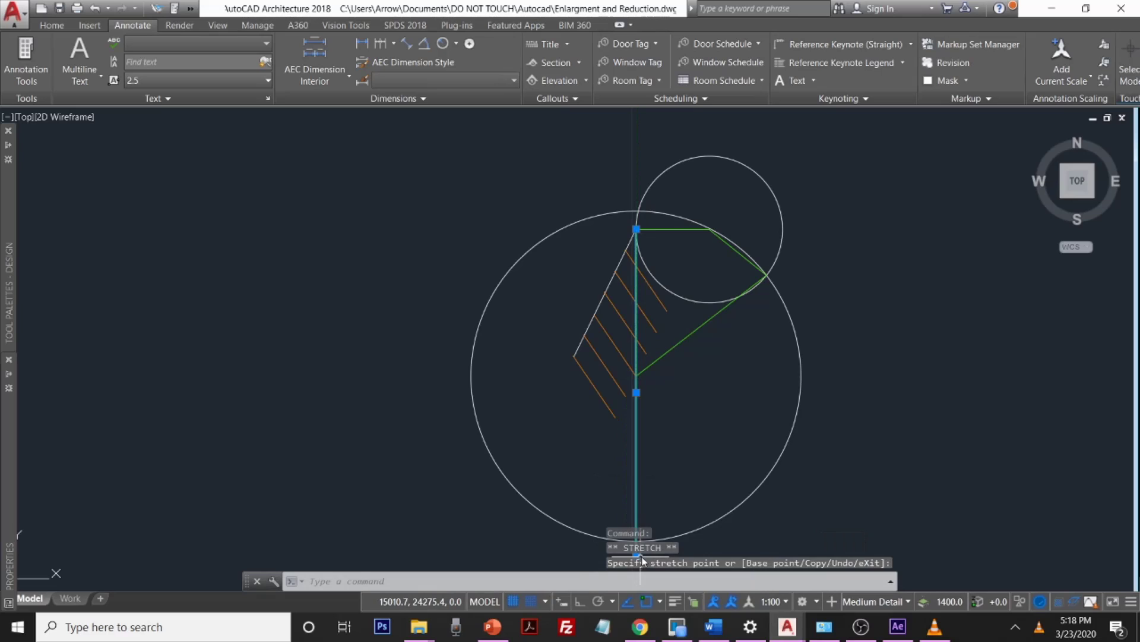
key("Escape")
Step: Try stretching the purple line's lower end, then abandon the stretch
left_click(596, 390)
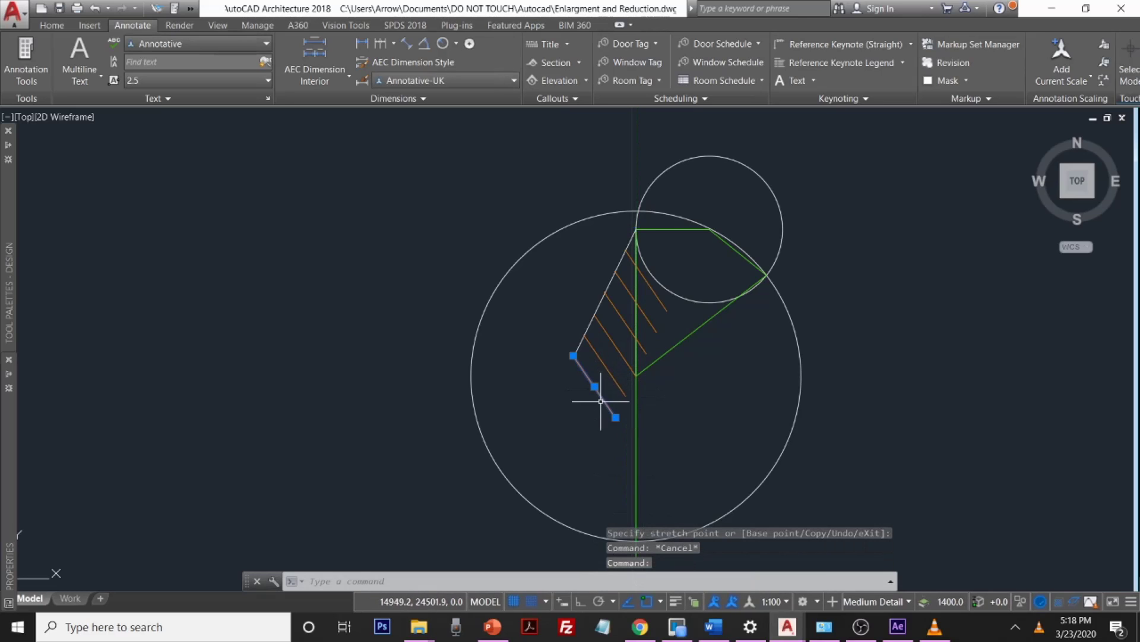
left_click(616, 417)
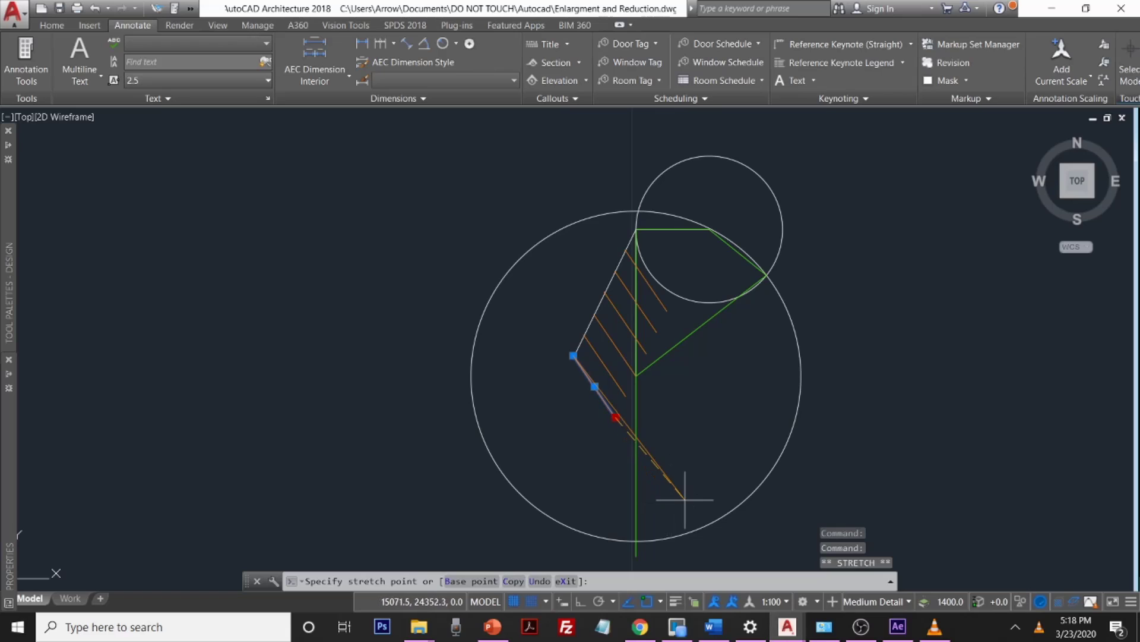
scroll(683, 518, "up", 4)
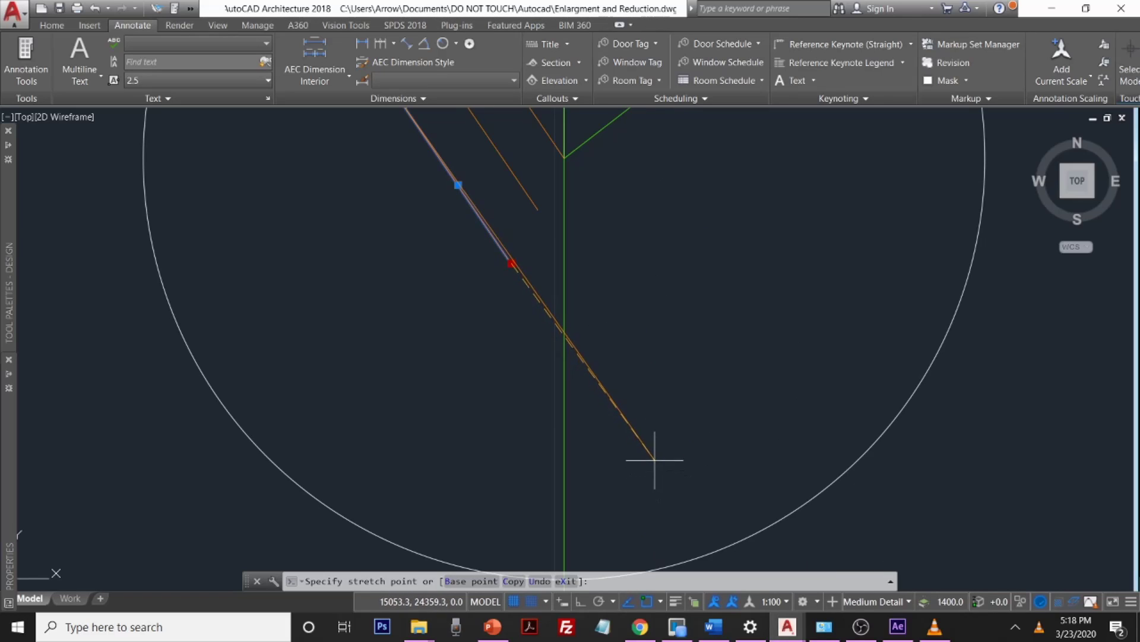
key("Escape")
scroll(600, 333, "down", 6)
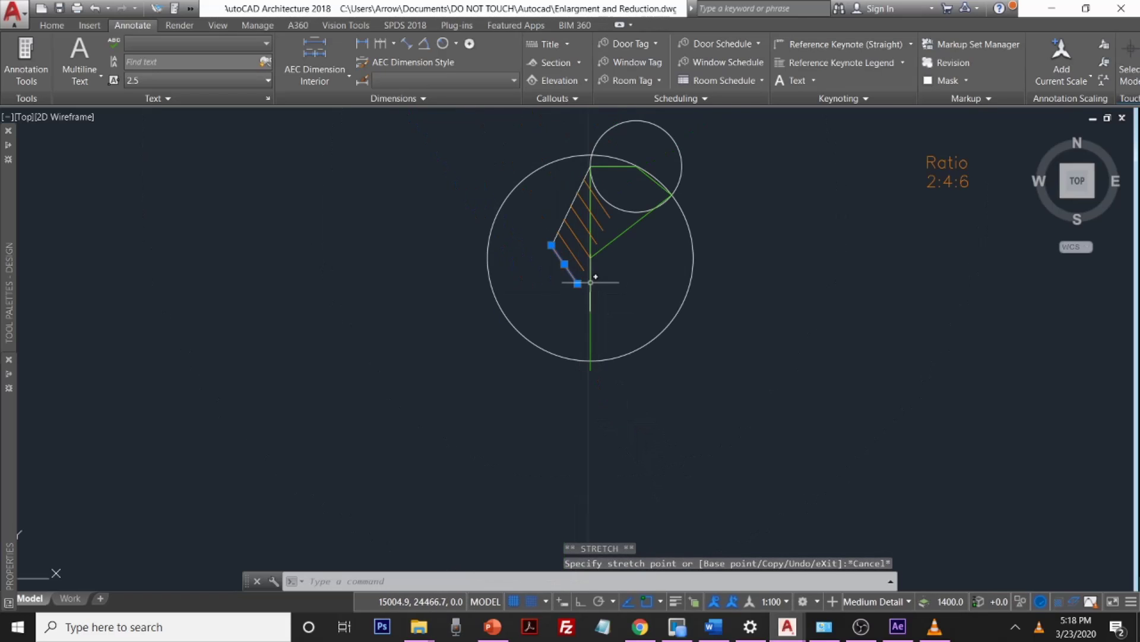
type("cop")
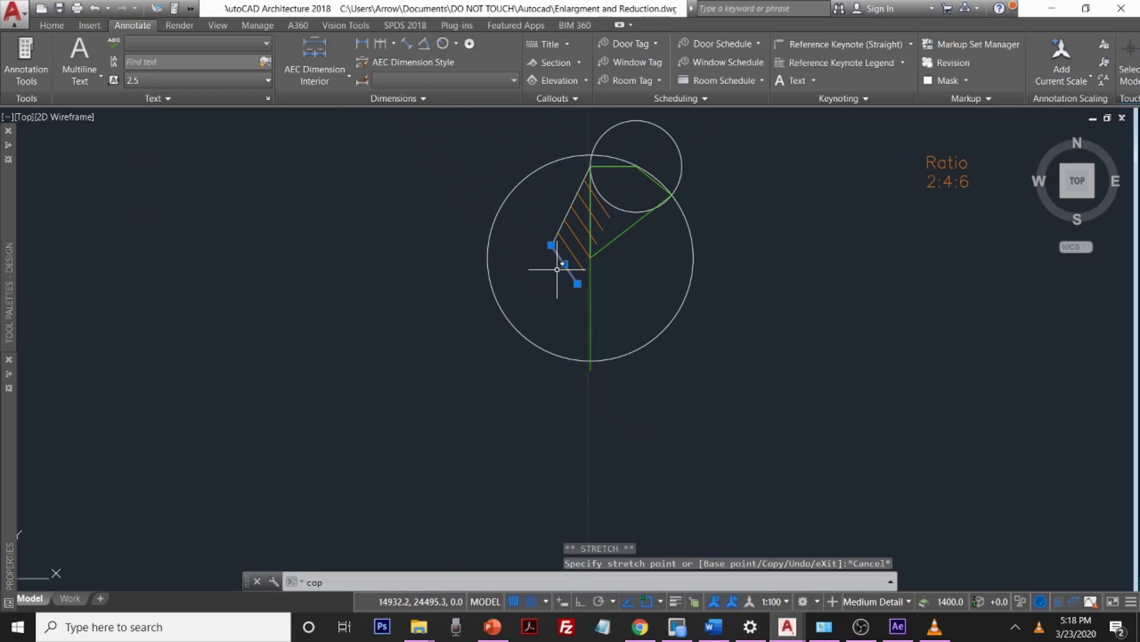
type("y")
key("Return")
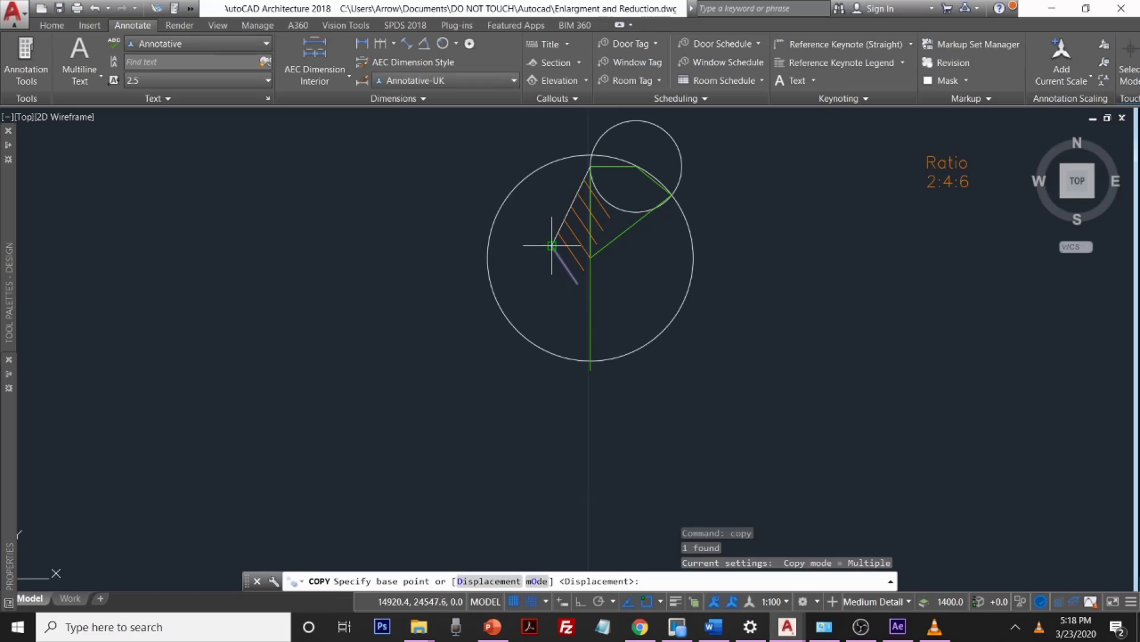
left_click(552, 245)
scroll(578, 283, "up", 5)
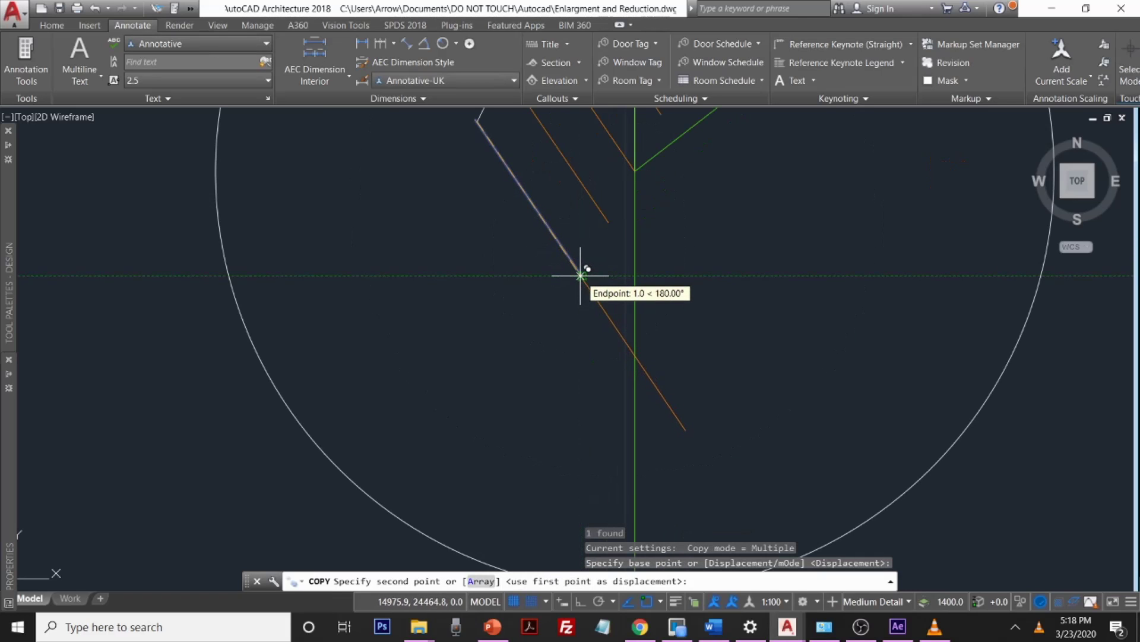
left_click(580, 275)
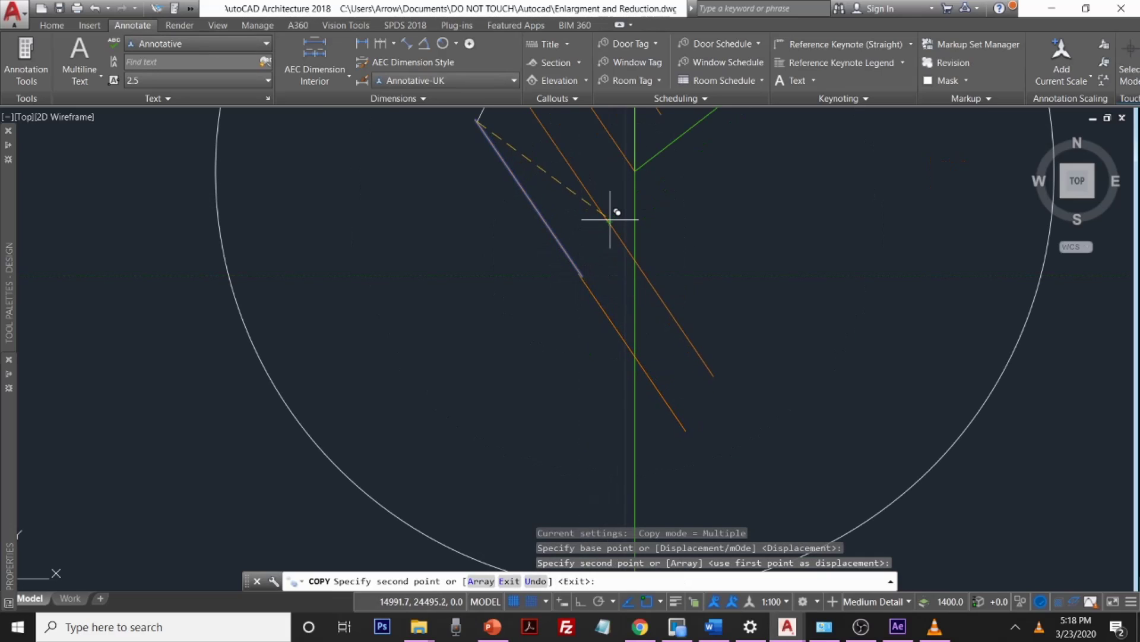
type("z")
key("Return")
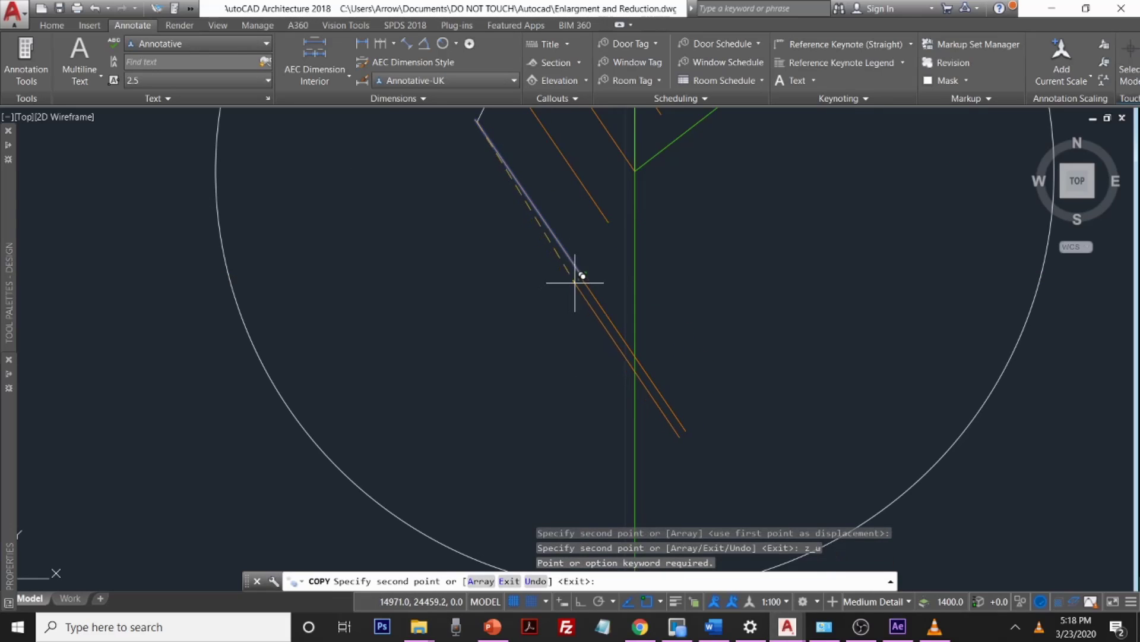
scroll(588, 268, "down", 5)
key("ctrl+z")
scroll(590, 272, "up", 6)
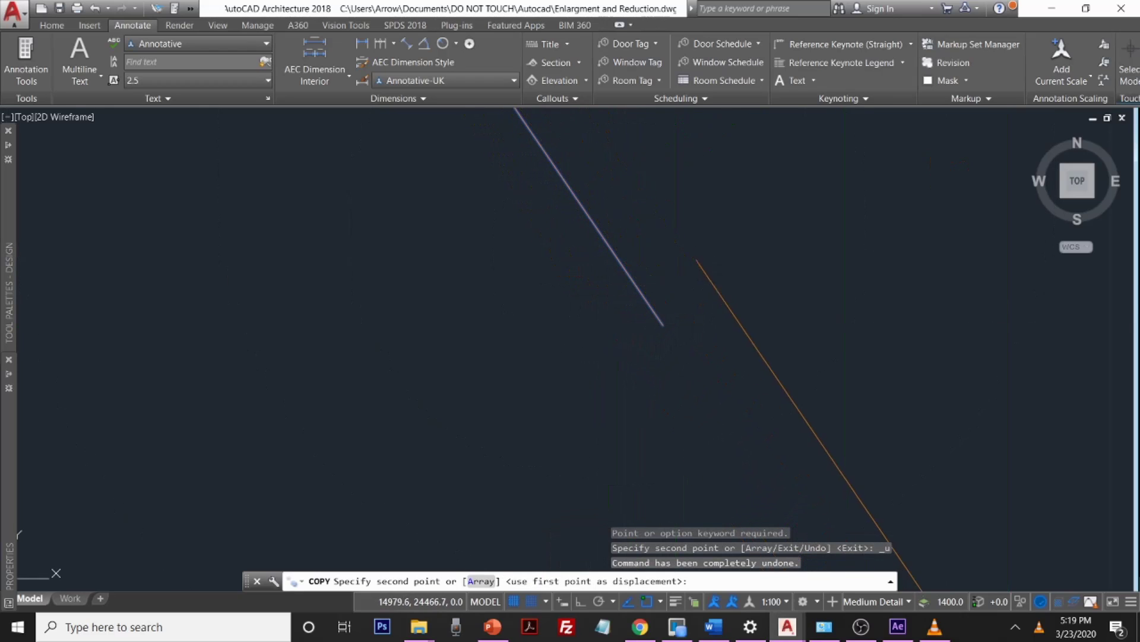
key("Escape")
left_click(646, 291)
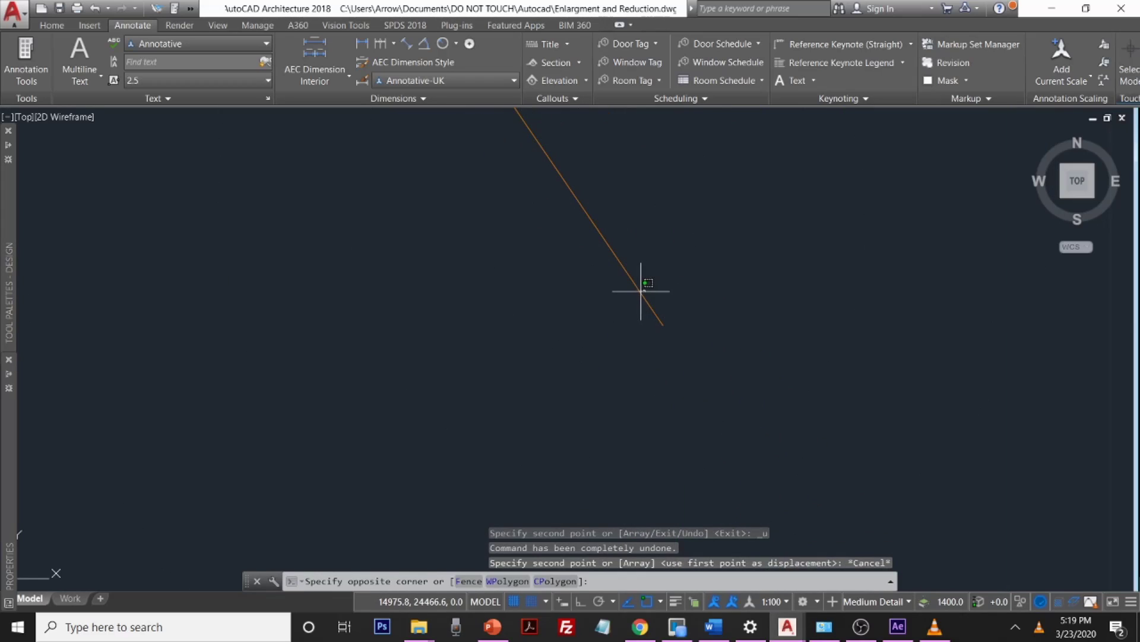
left_click(641, 290)
type("d")
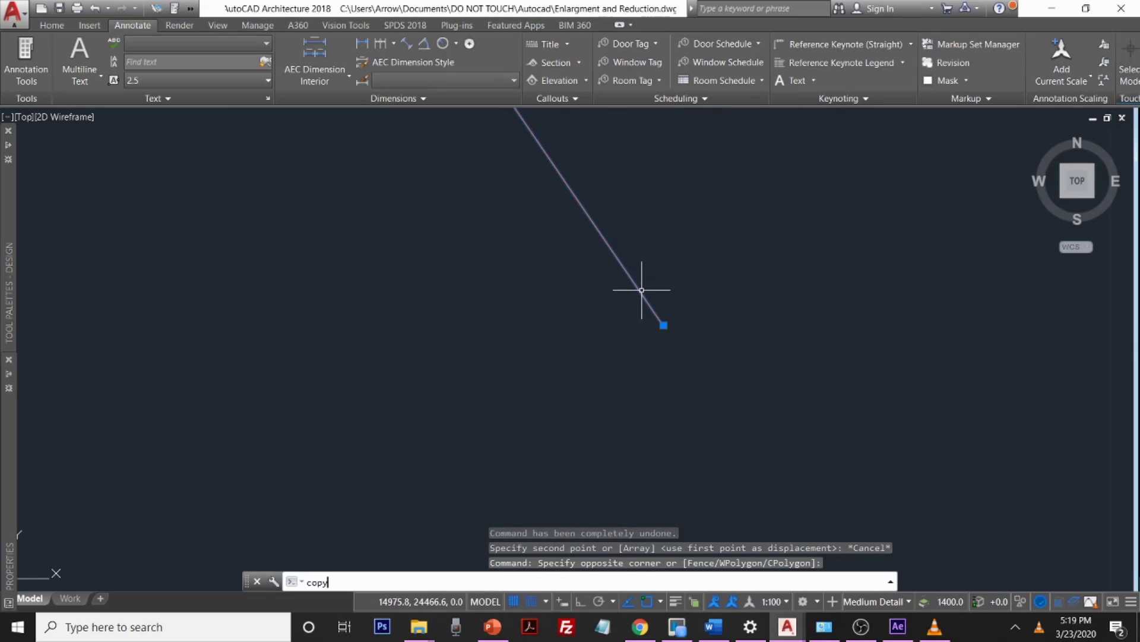
key("Return")
scroll(484, 178, "down", 3)
scroll(604, 369, "up", 5)
scroll(528, 234, "up", 2)
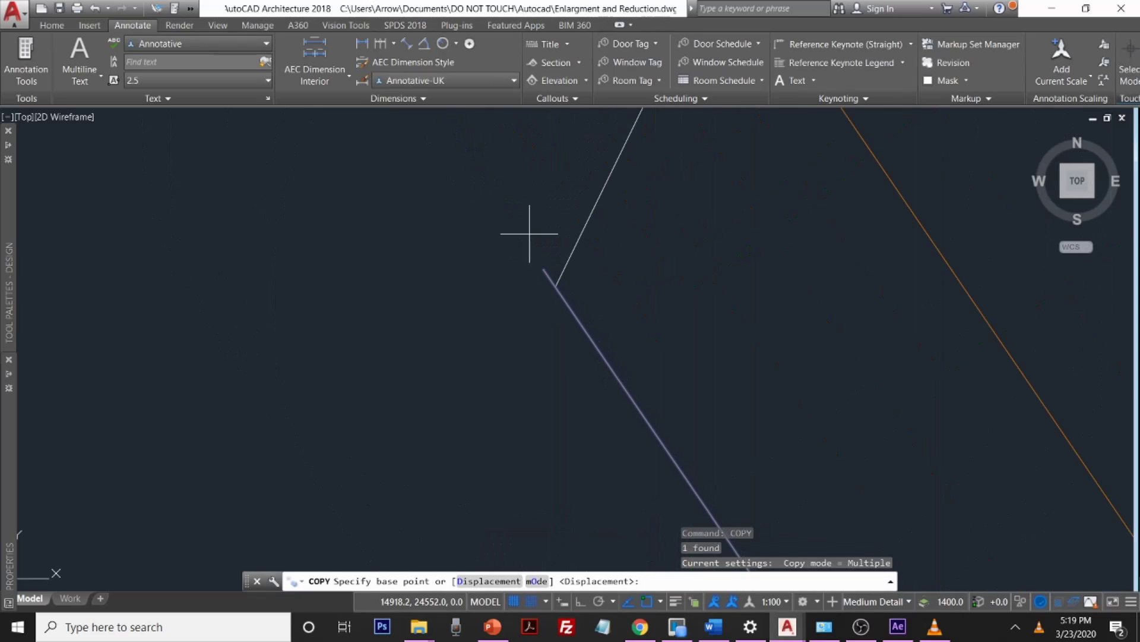
scroll(535, 242, "down", 2)
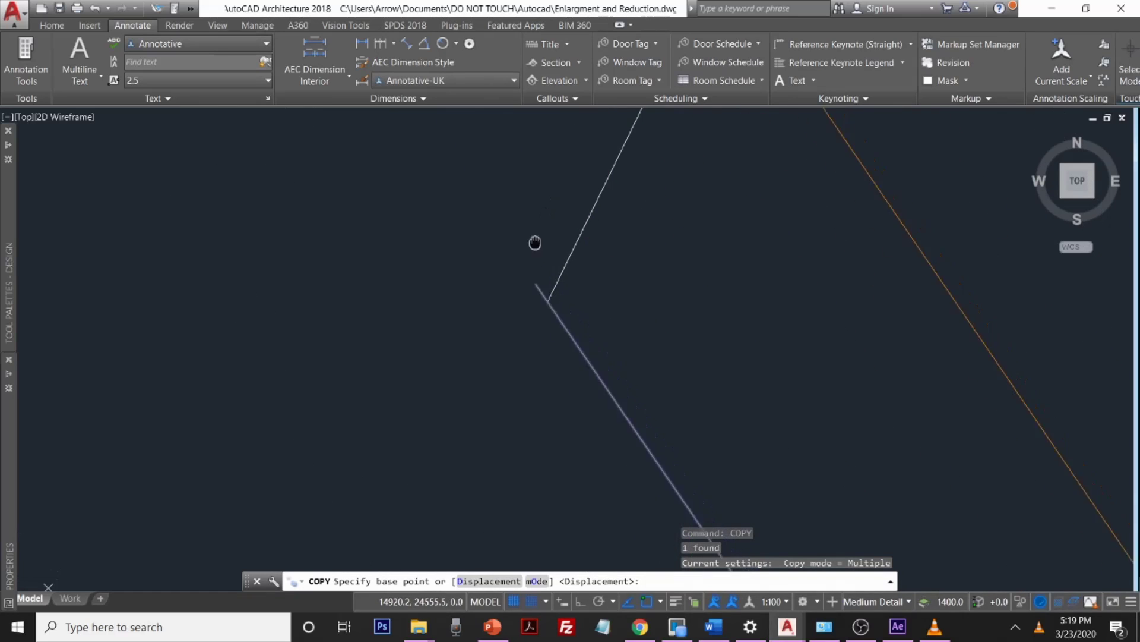
scroll(523, 273, "down", 1)
scroll(529, 273, "down", 2)
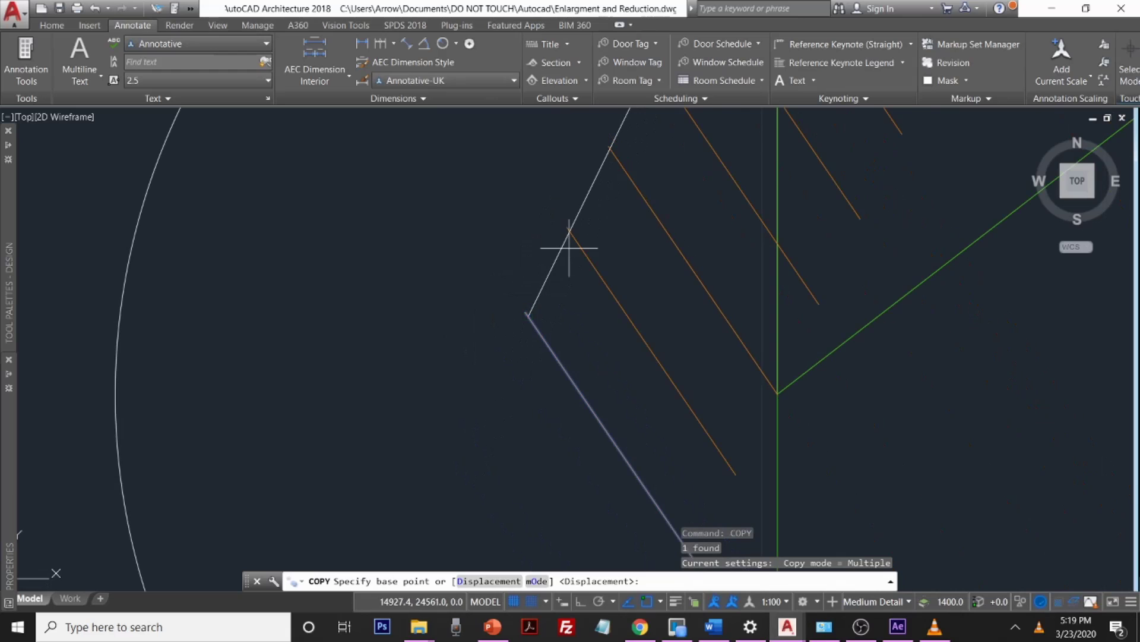
mouse_move(636, 181)
middle_mouse_down()
mouse_move(575, 380)
mouse_move(586, 359)
middle_mouse_up()
middle_click_drag(623, 261, 563, 367)
scroll(594, 235, "up", 3)
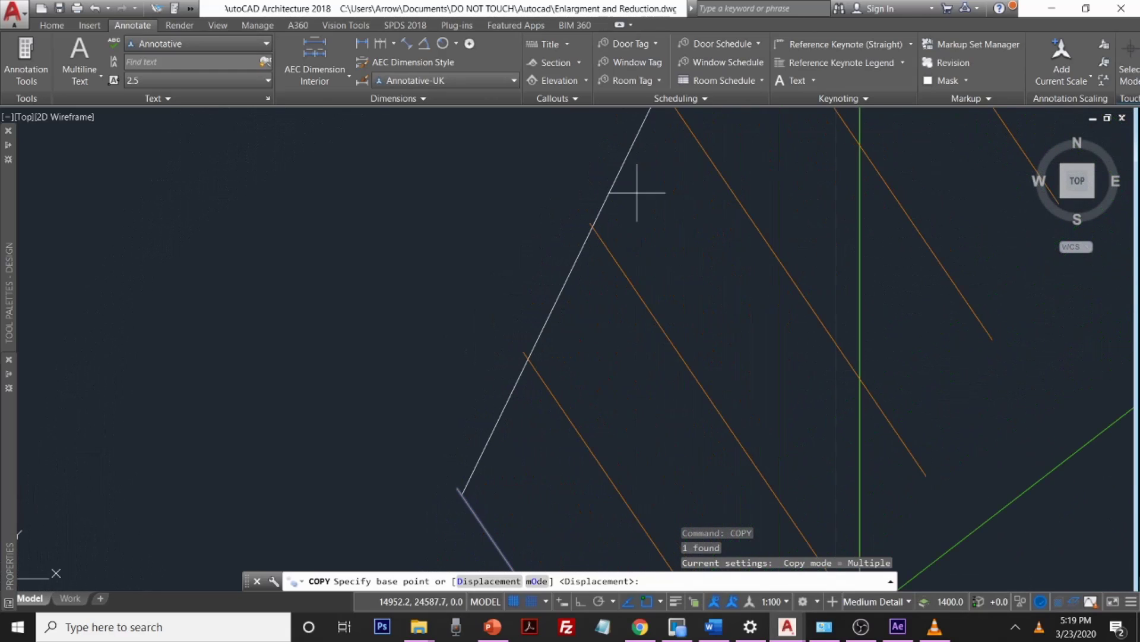
scroll(582, 303, "down", 2)
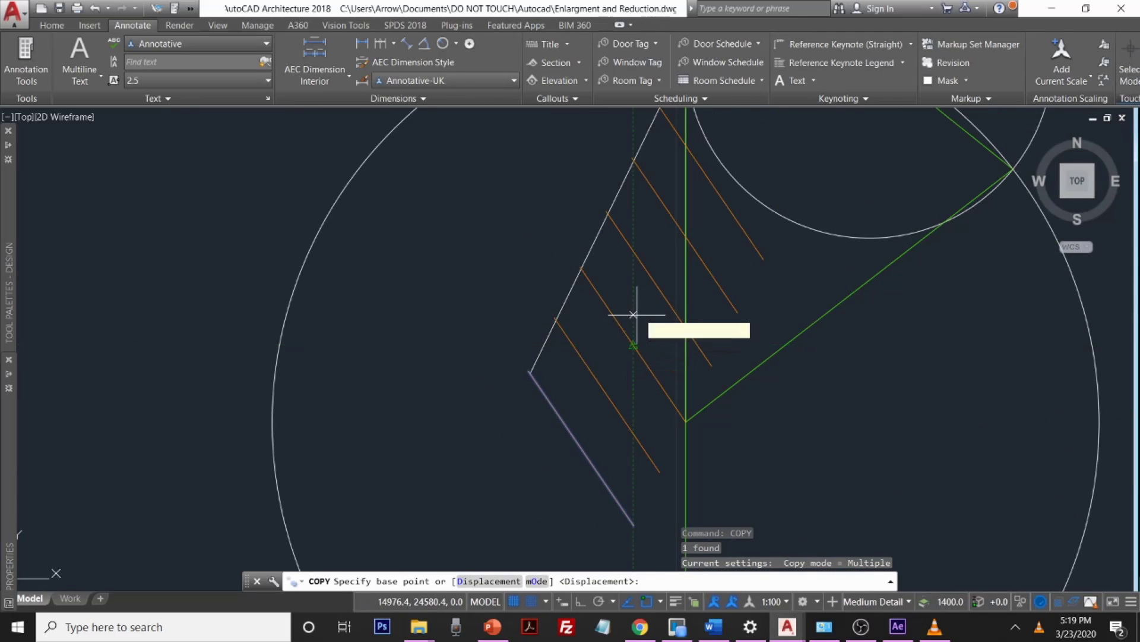
key("Escape")
scroll(639, 303, "down", 10)
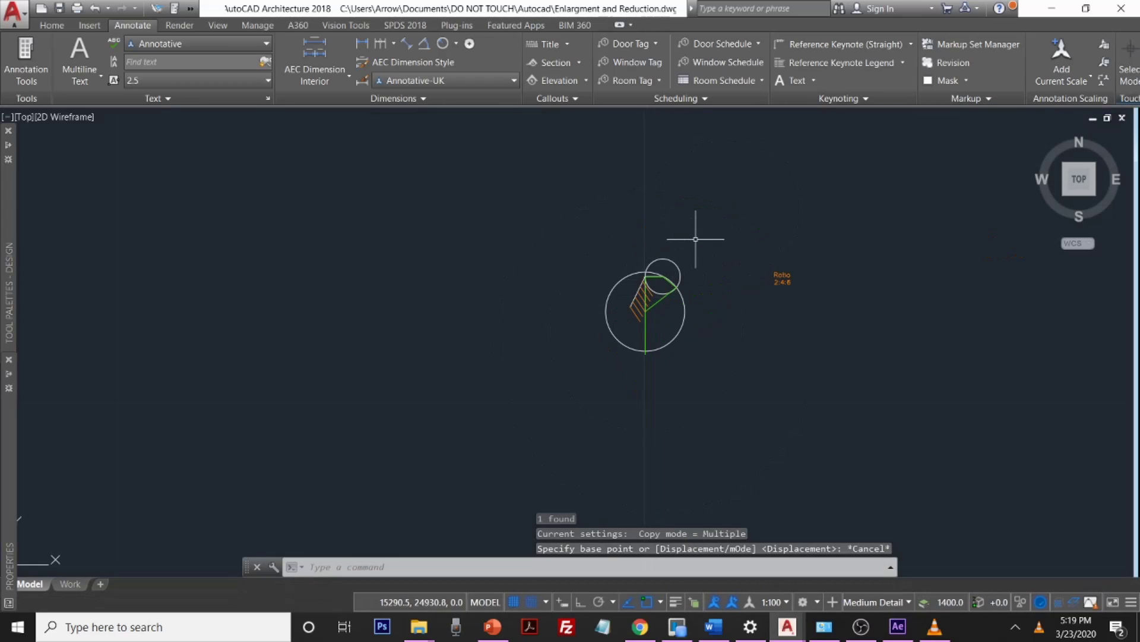
Step: Bring the AutoCAD drawing back in front of the OBS recorder window
scroll(640, 294, "up", 4)
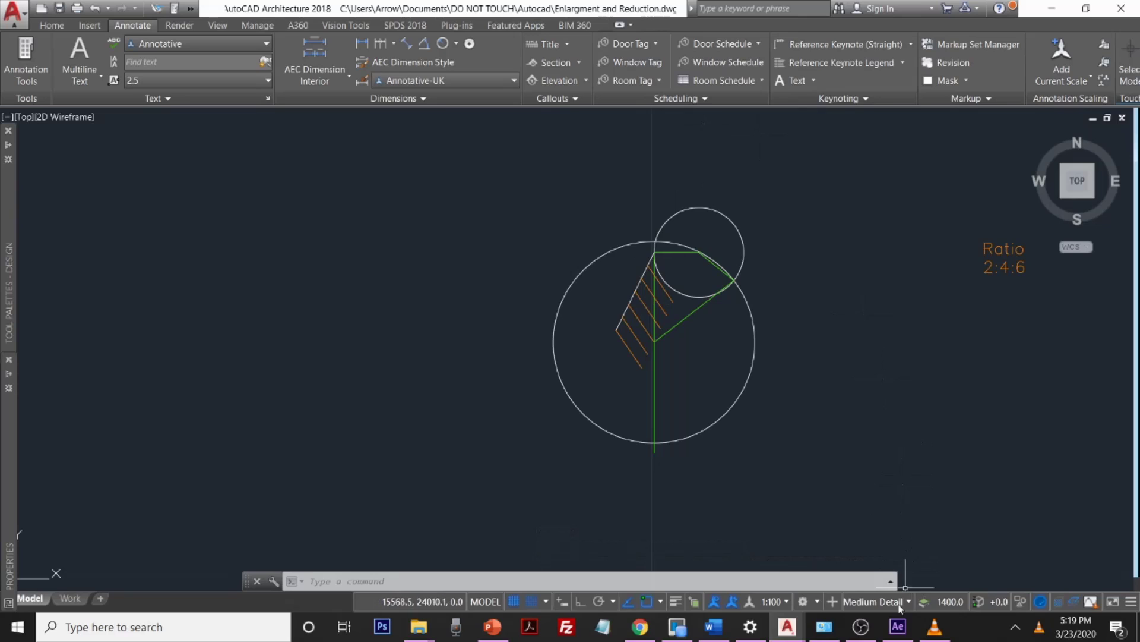
left_click(861, 627)
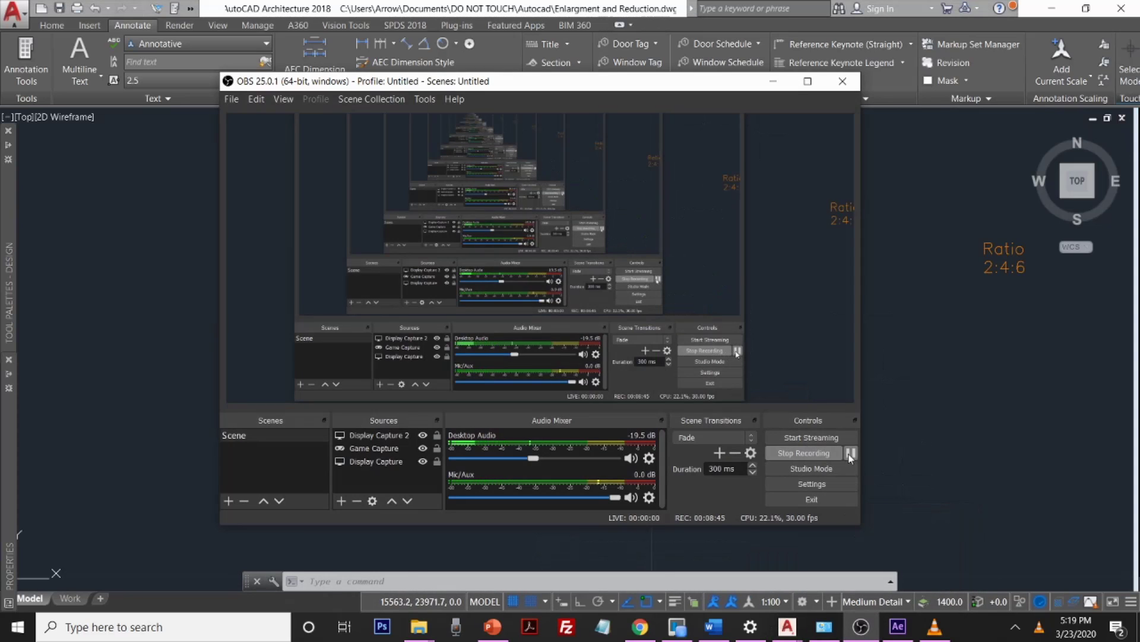
left_click(944, 421)
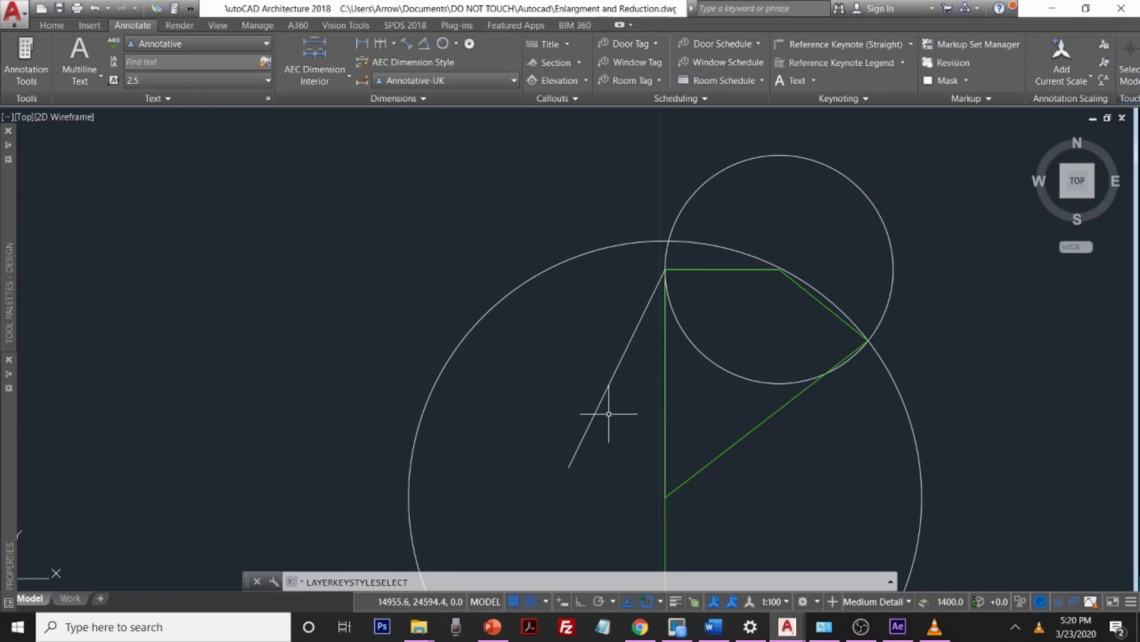
type("li")
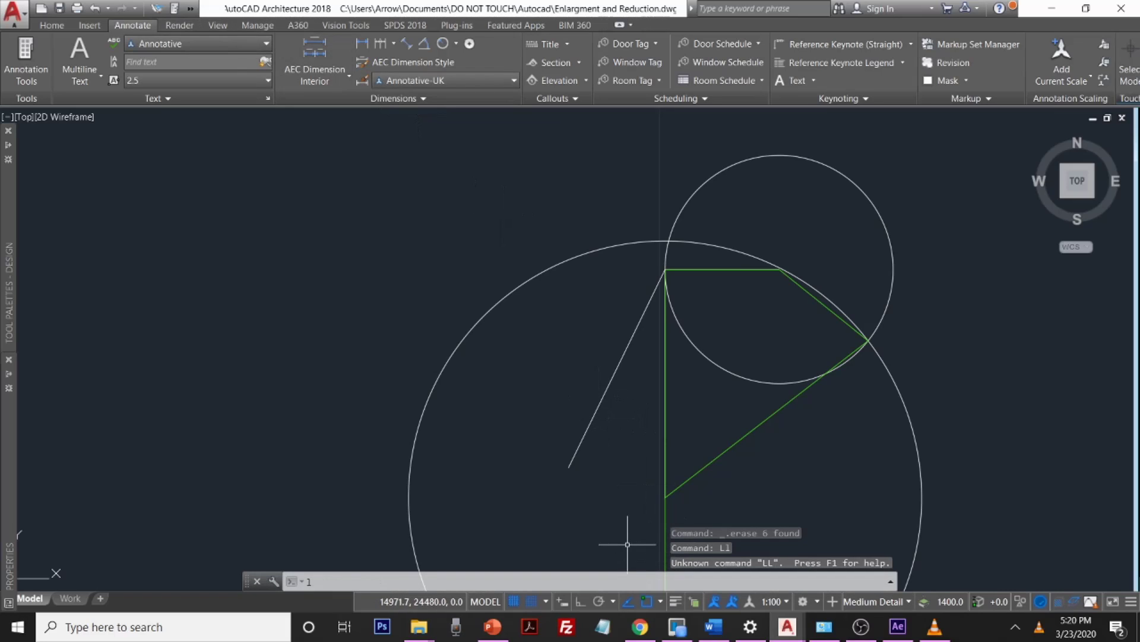
Step: Draw an orange line from the ray's division node to the green triangle's bottom corner
key("Return")
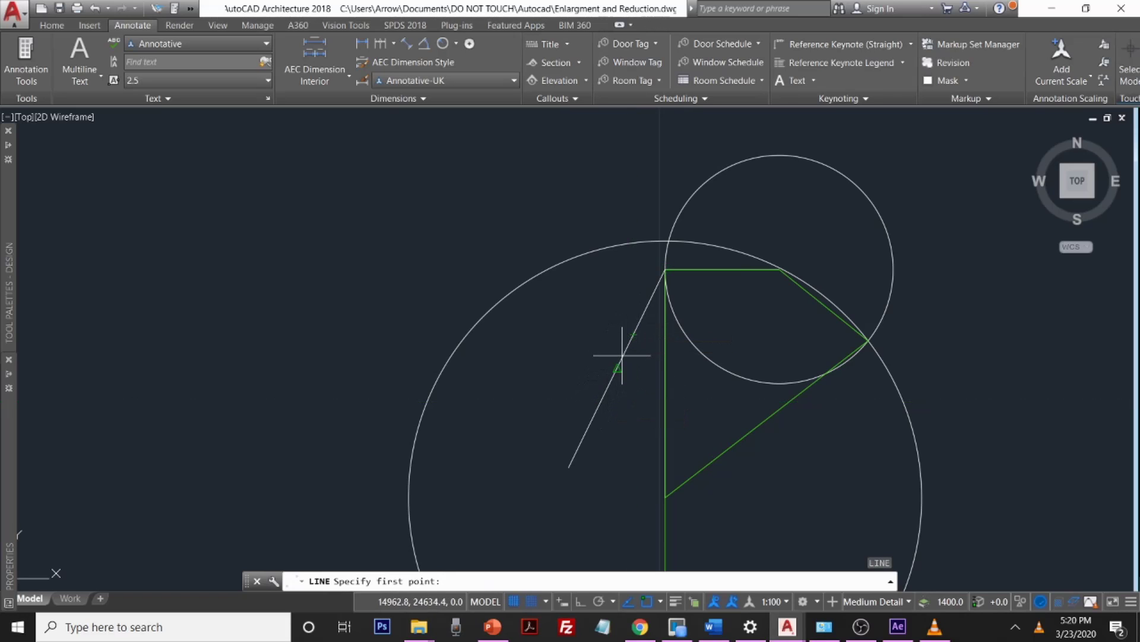
scroll(864, 299, "down", 4)
middle_click_drag(921, 297, 640, 350)
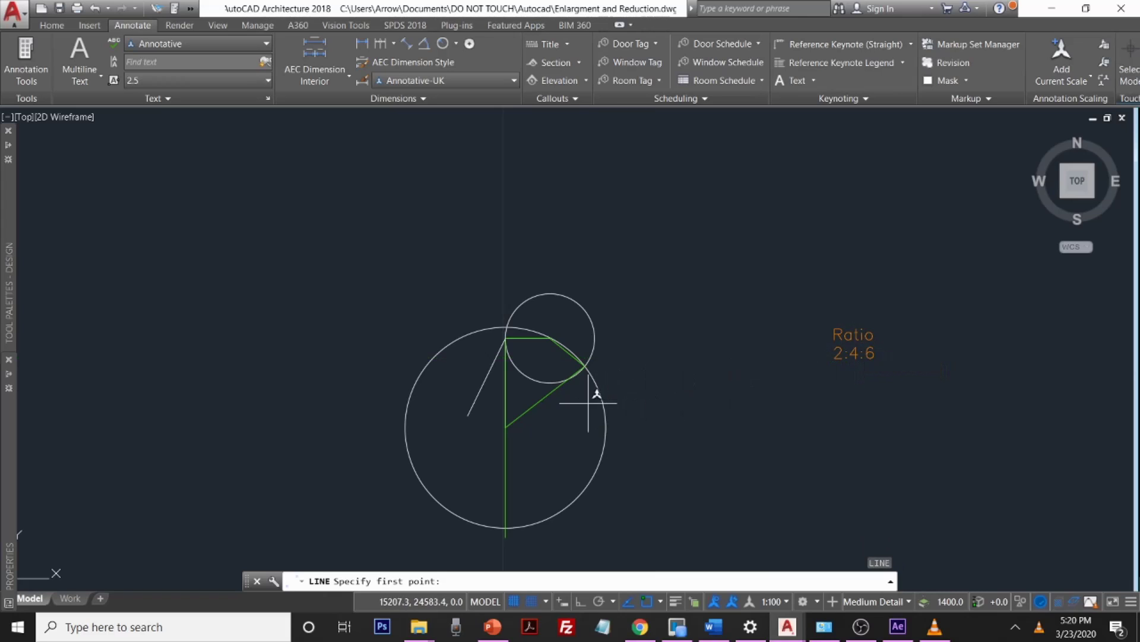
scroll(503, 356, "up", 4)
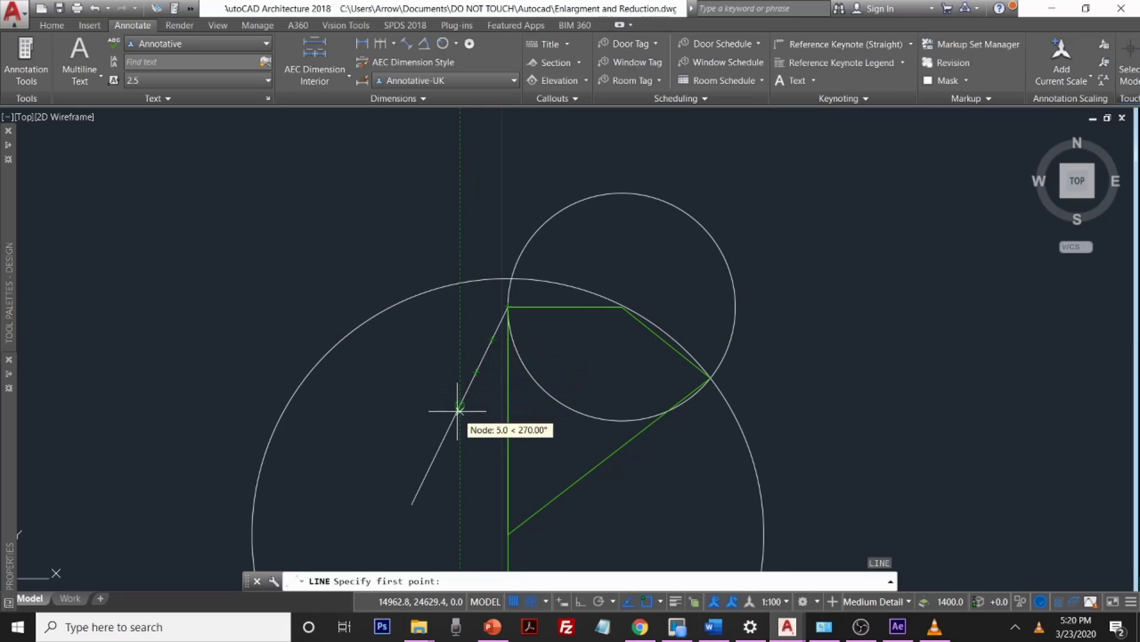
left_click(444, 437)
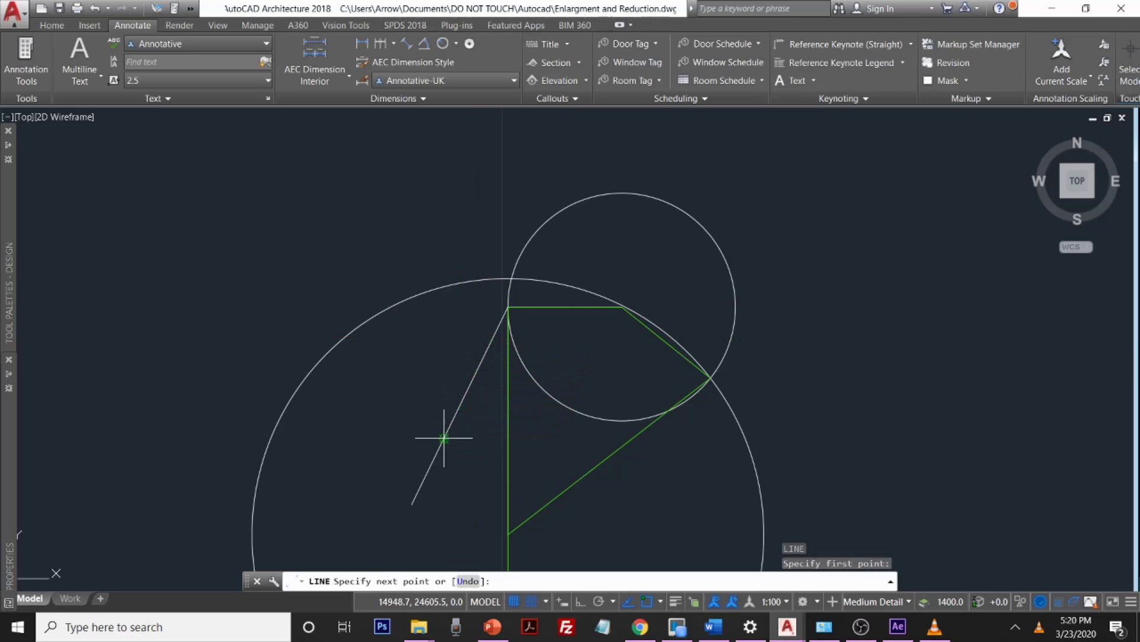
scroll(453, 458, "up", 3)
mouse_move(453, 448)
middle_mouse_down()
mouse_move(485, 492)
mouse_move(422, 221)
middle_mouse_up()
scroll(422, 221, "up", 2)
scroll(555, 422, "down", 2)
middle_click_drag(555, 422, 516, 349)
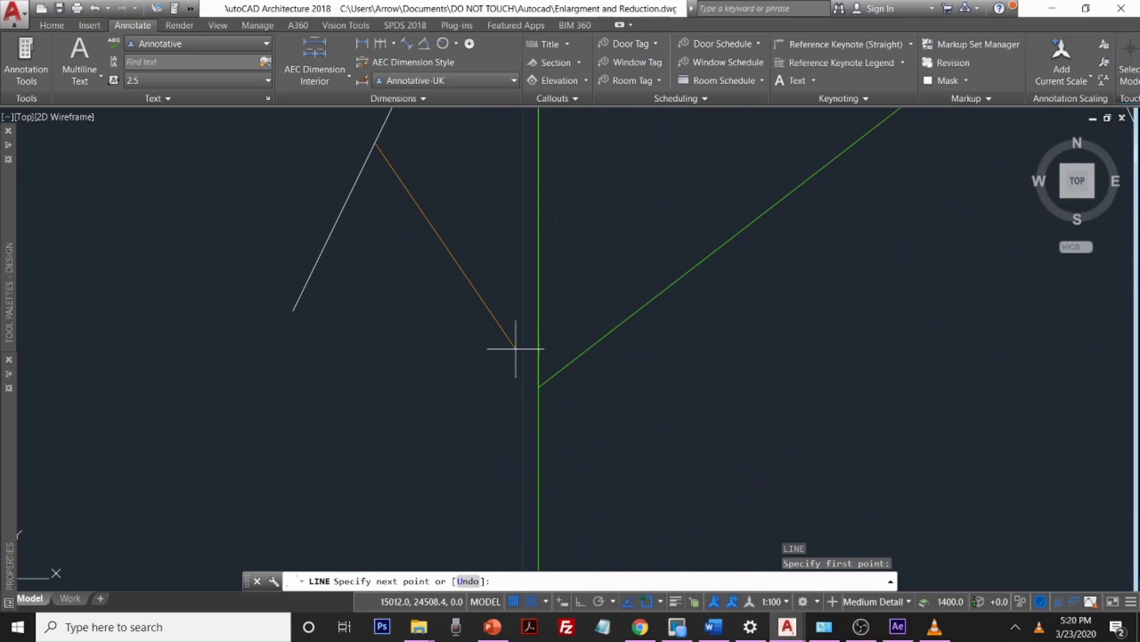
left_click(538, 387)
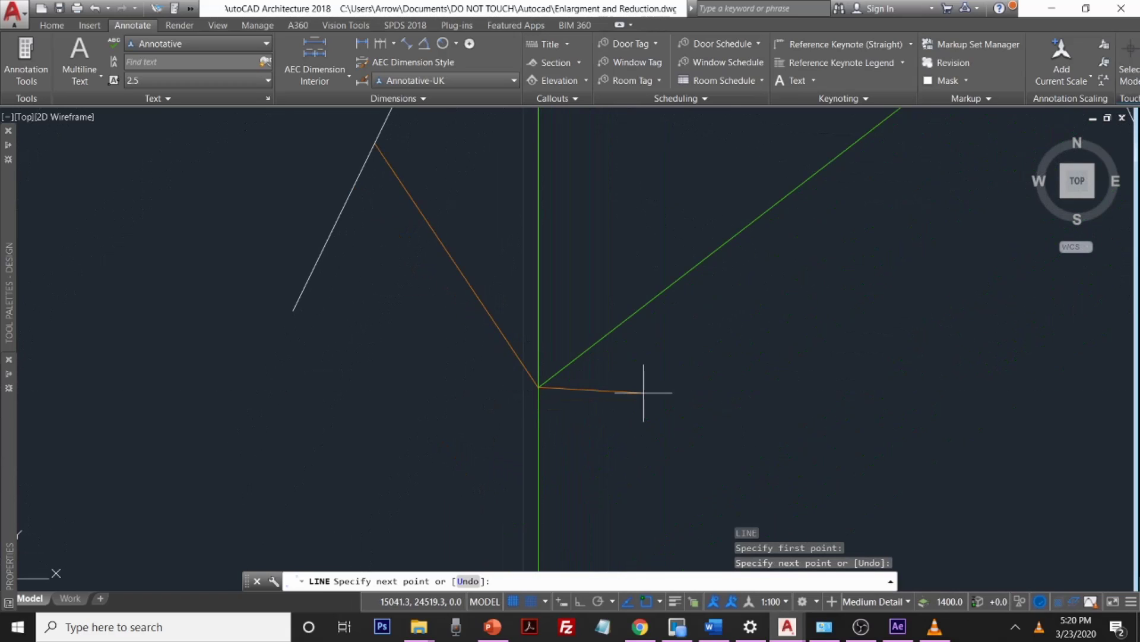
key("Return")
Step: Select and clear the green vertical side, then select the orange connecting line
scroll(651, 383, "down", 8)
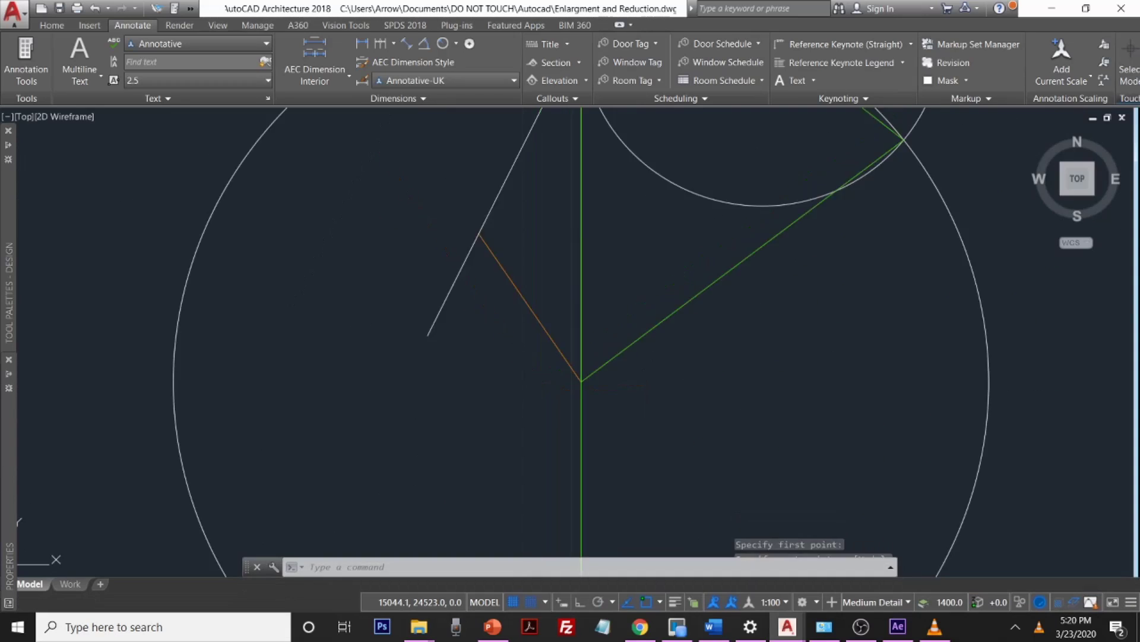
left_click(636, 441)
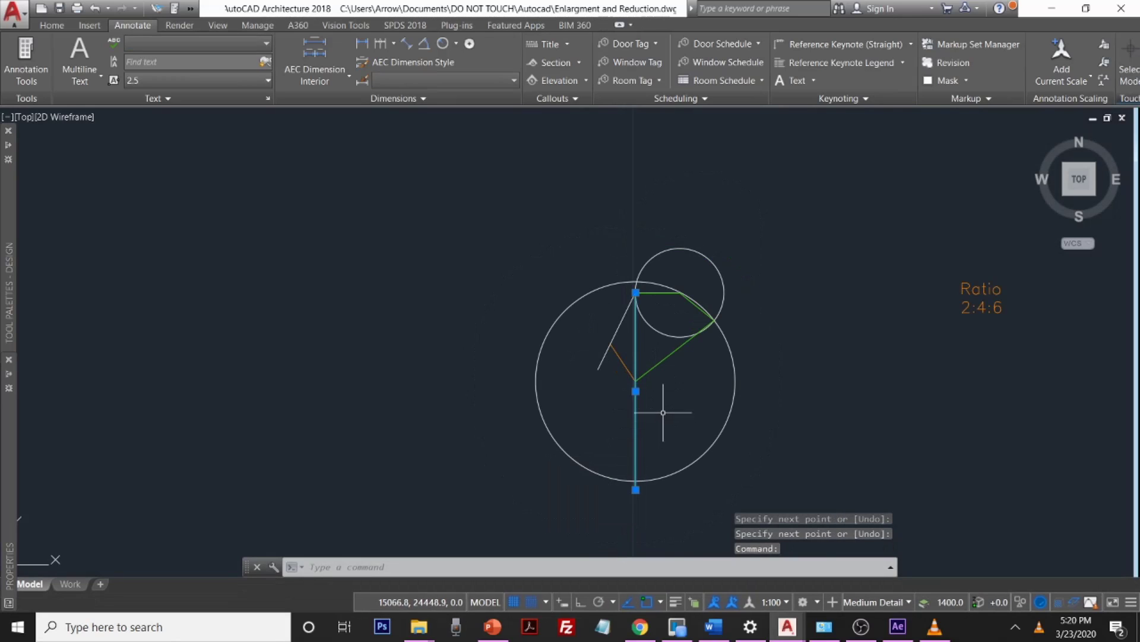
key("Escape")
scroll(615, 354, "up", 4)
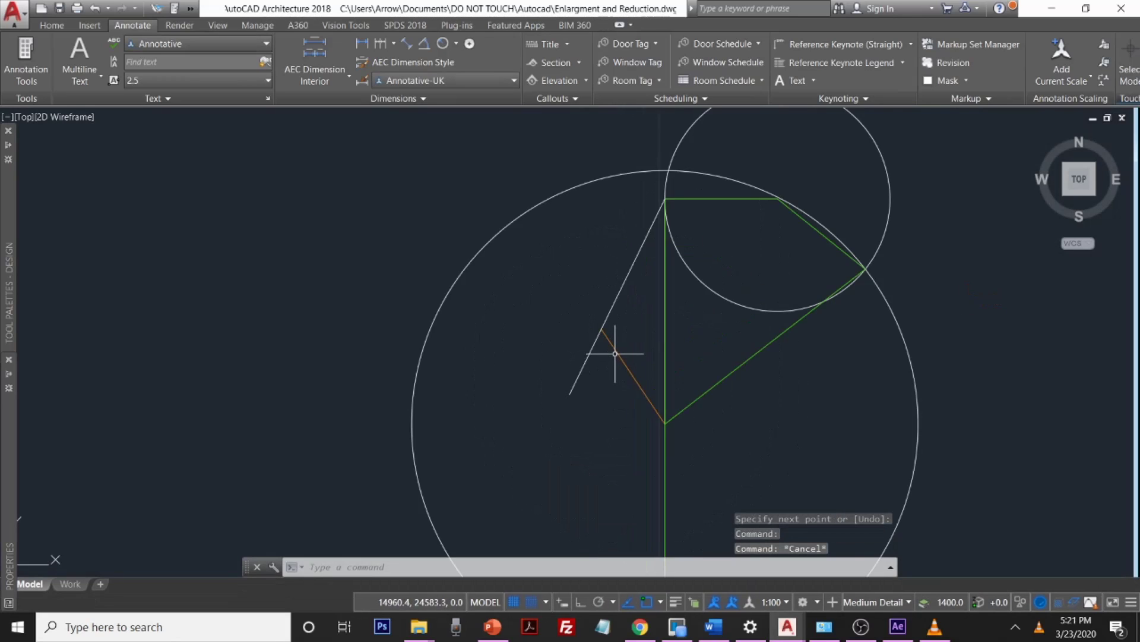
left_click(616, 349)
Step: Copy the orange line from its ray endpoint onto four further division points along the ray
type("copy")
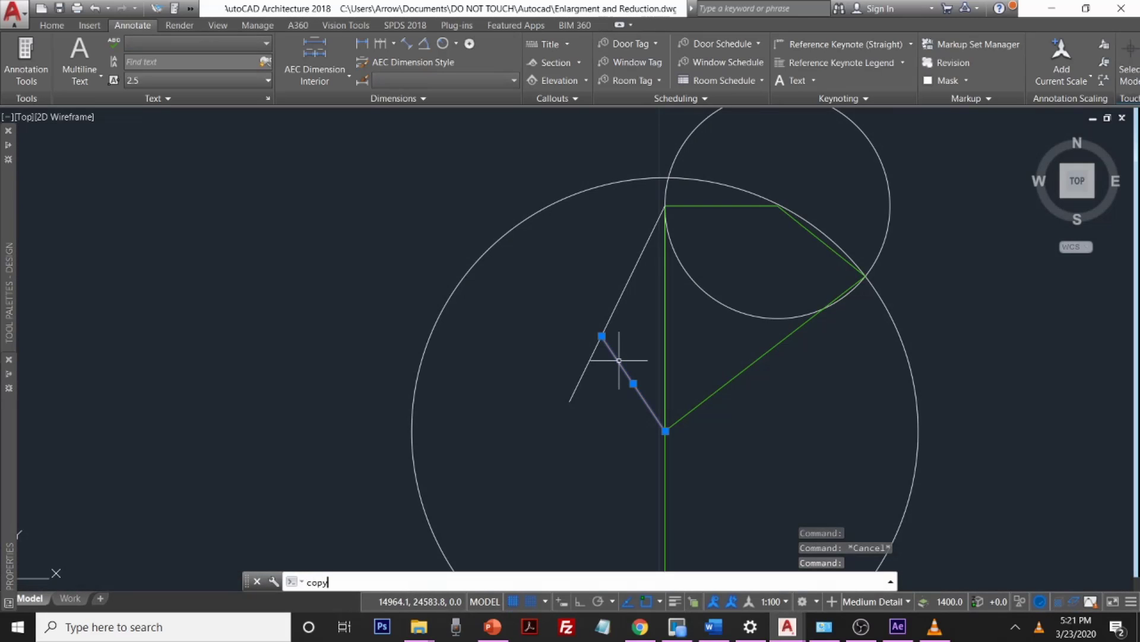
key("Return")
scroll(602, 317, "up", 3)
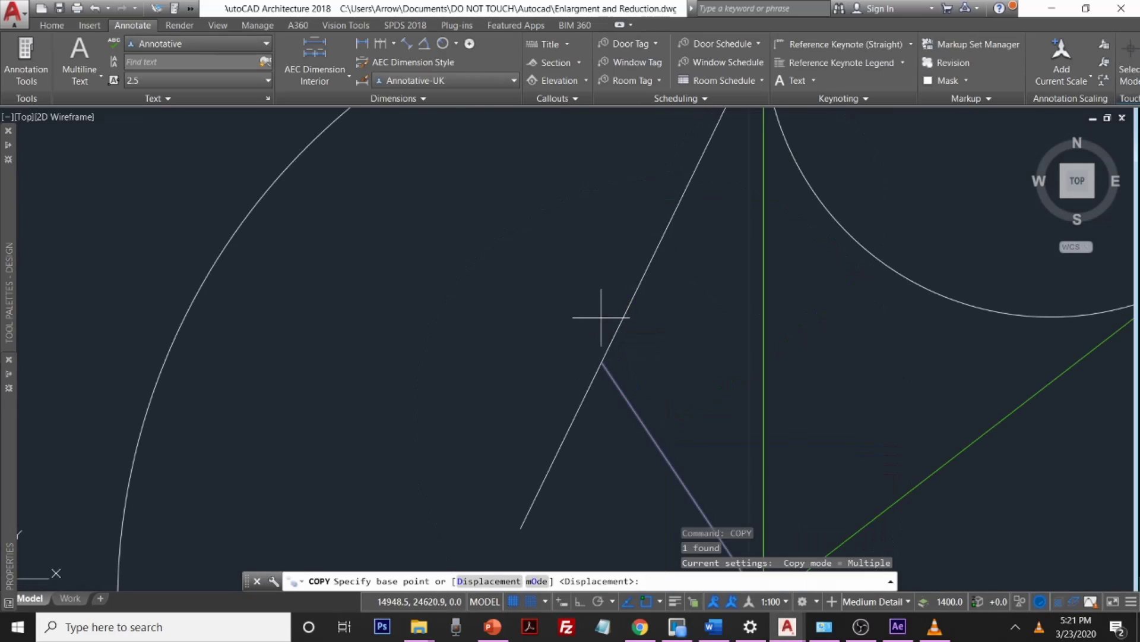
scroll(601, 372, "up", 3)
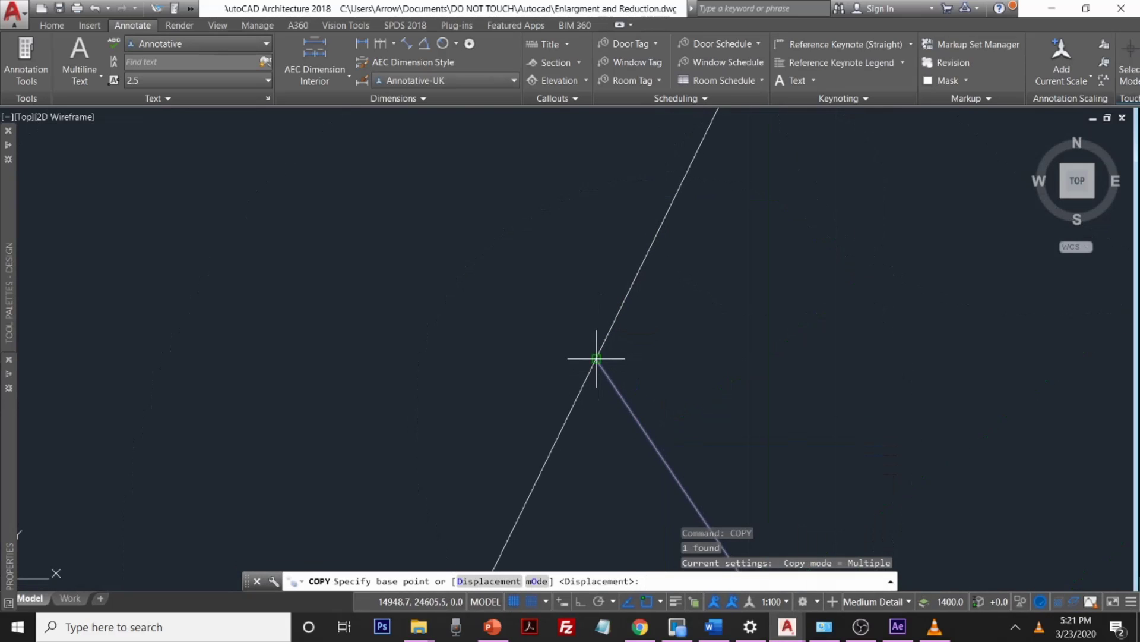
left_click(596, 361)
mouse_move(596, 362)
middle_mouse_down()
mouse_move(580, 402)
mouse_move(605, 249)
middle_mouse_up()
scroll(581, 351, "down", 3)
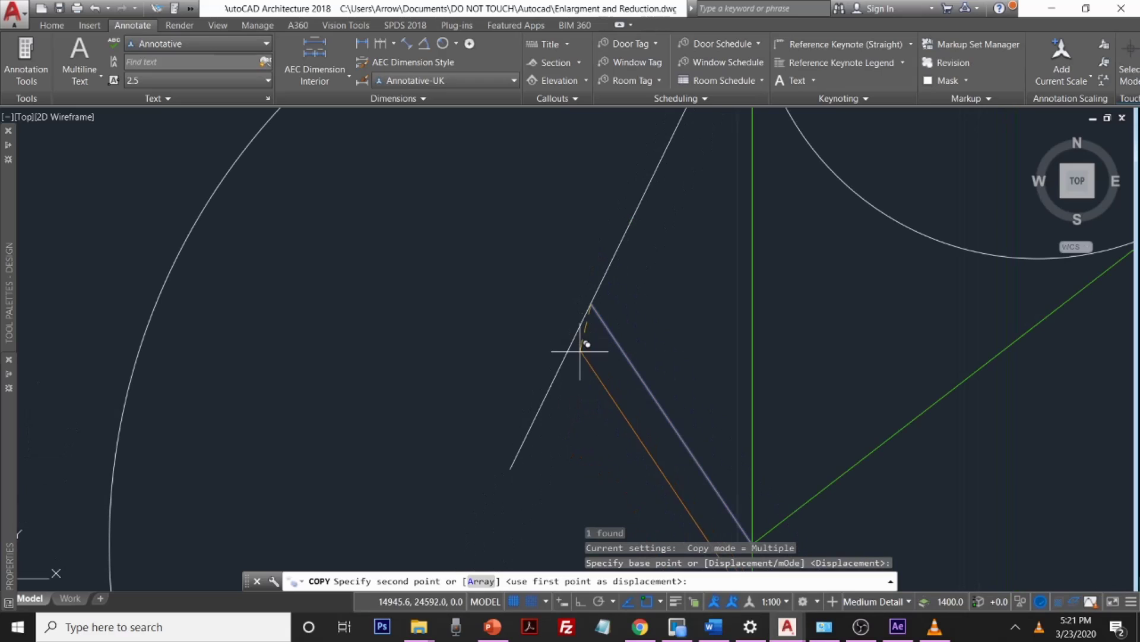
left_click(552, 382)
scroll(562, 382, "down", 3)
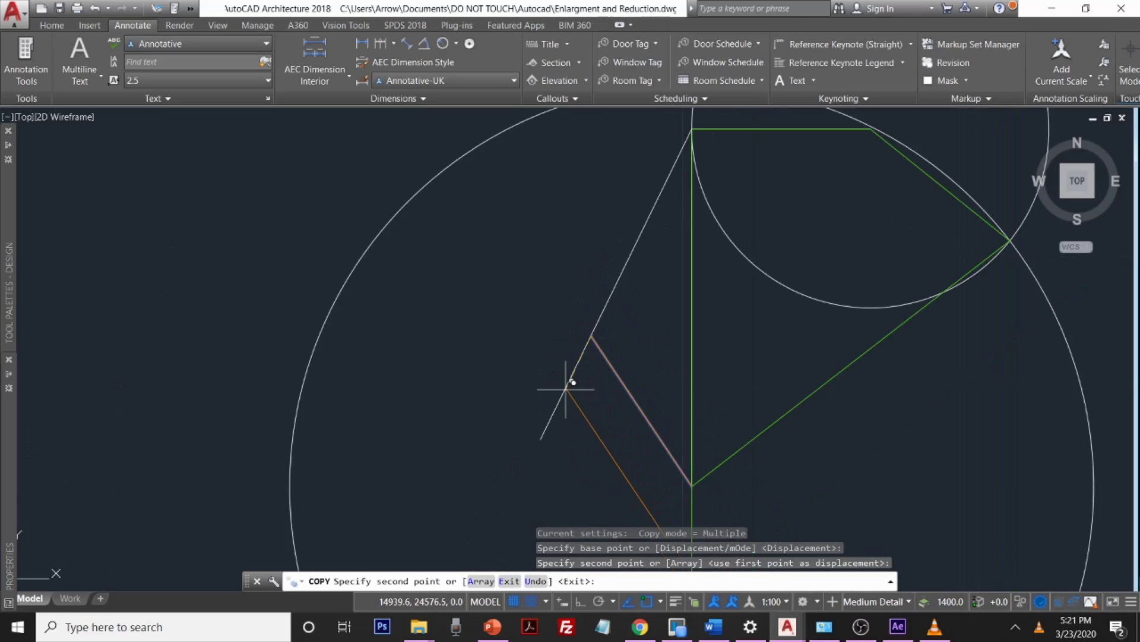
scroll(569, 423, "up", 4)
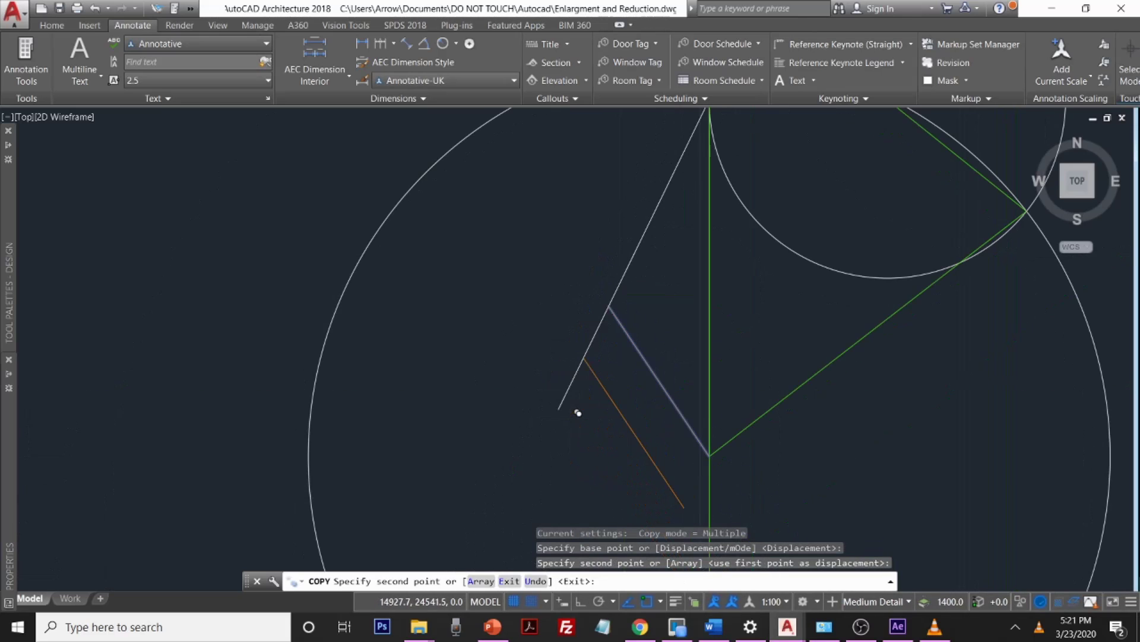
left_click(558, 408)
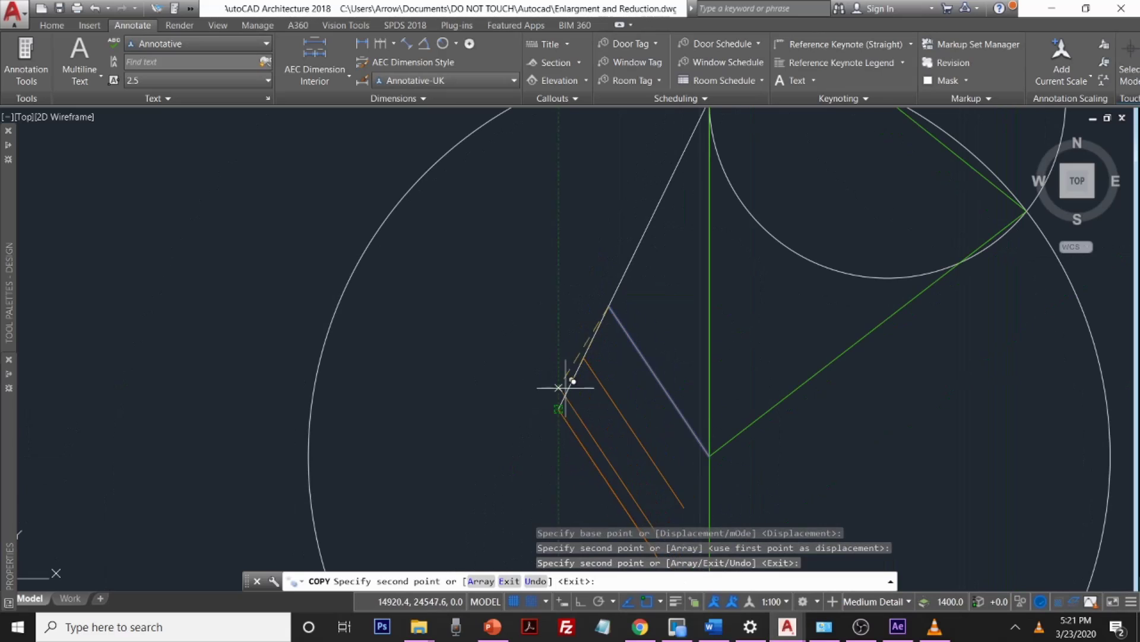
left_click(635, 252)
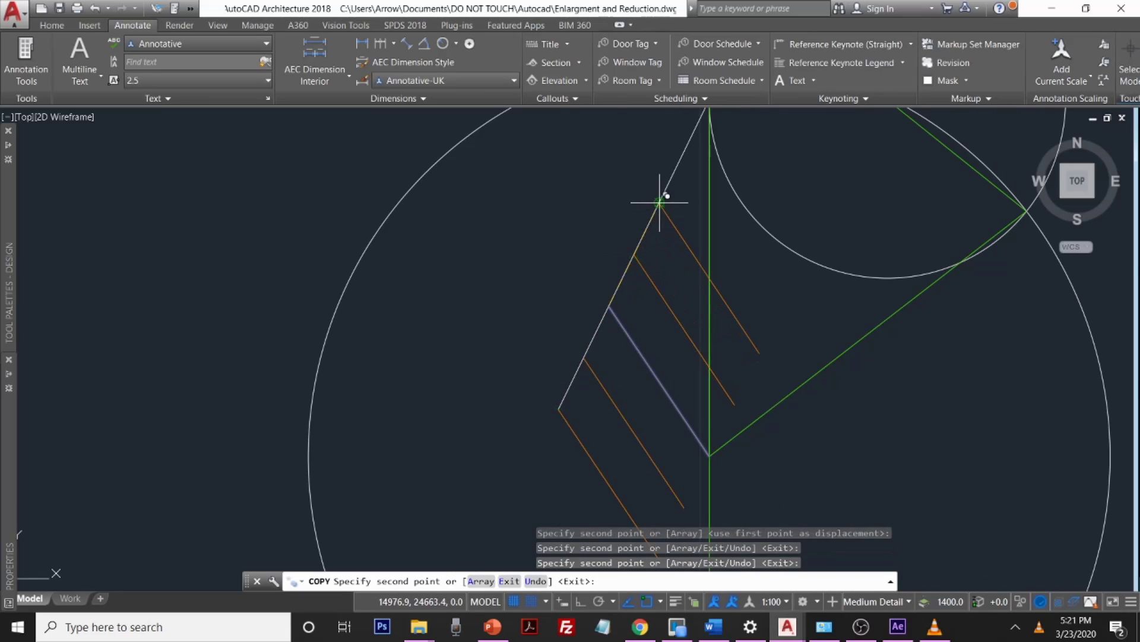
left_click(667, 193)
Step: Place one last parallel copy at the far line endpoint and finish copying
scroll(648, 273, "up", 4)
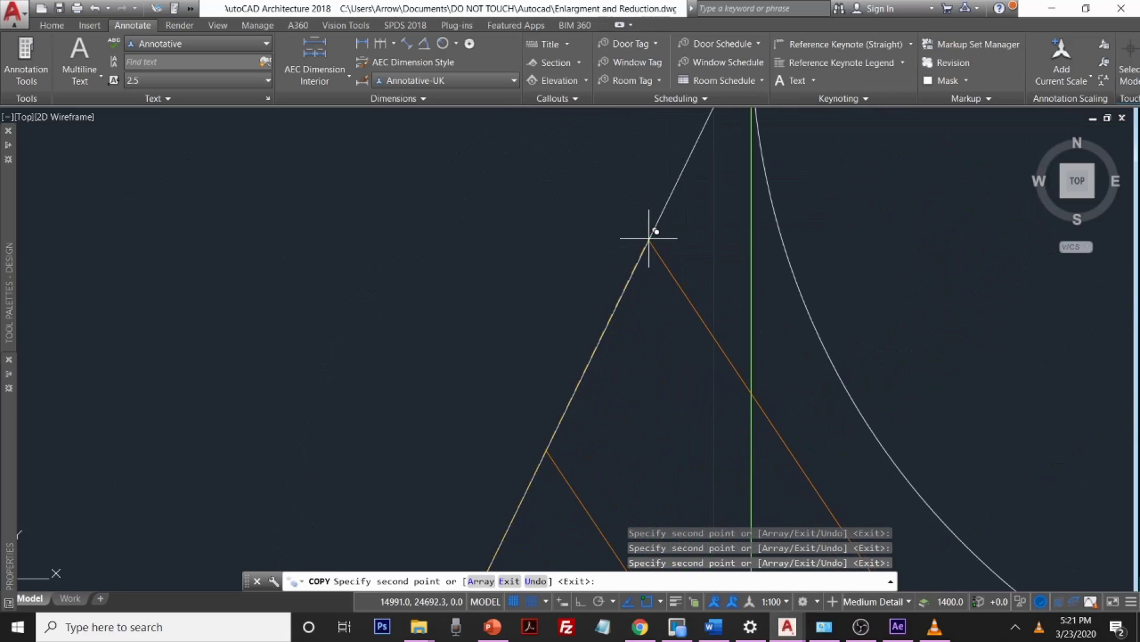
scroll(654, 249, "down", 3)
middle_click_drag(702, 364, 724, 162)
scroll(722, 185, "down", 4)
scroll(707, 331, "up", 6)
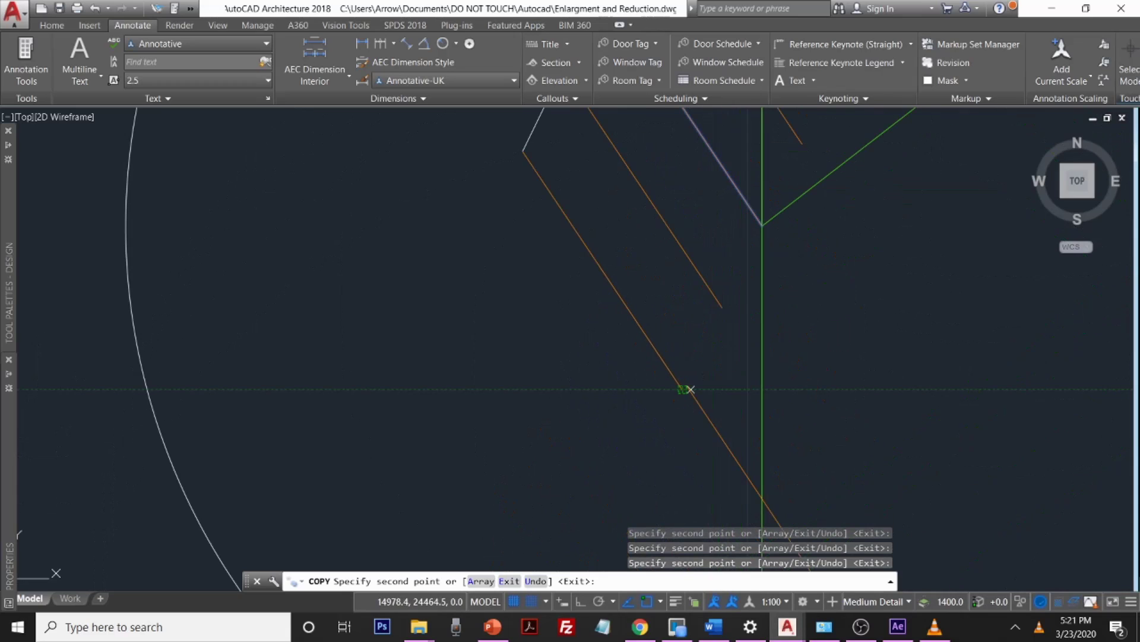
scroll(725, 300, "up", 6)
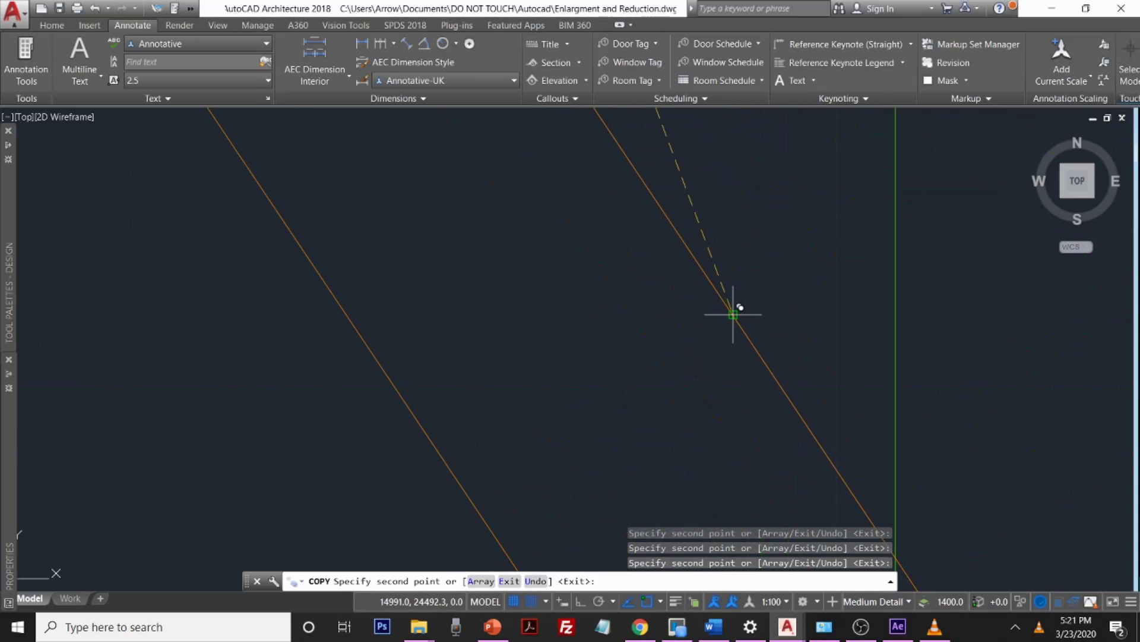
mouse_move(707, 399)
middle_mouse_down()
mouse_move(731, 220)
mouse_move(840, 171)
middle_mouse_up()
scroll(815, 324, "down", 3)
scroll(779, 224, "up", 4)
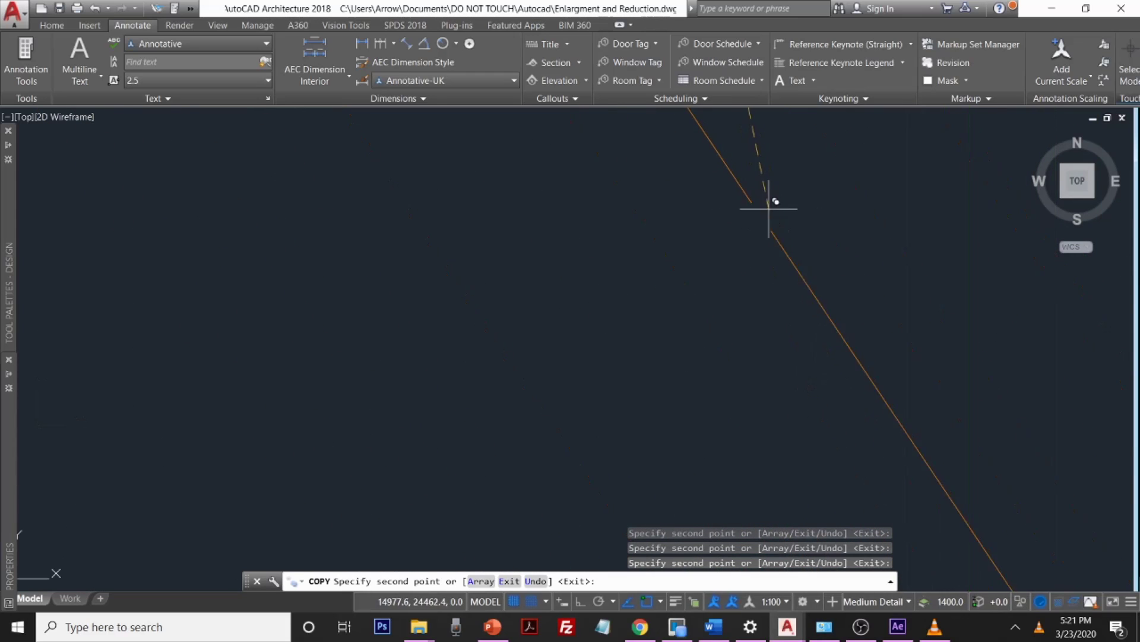
left_click(752, 202)
middle_click_drag(841, 214, 912, 214)
scroll(911, 213, "down", 5)
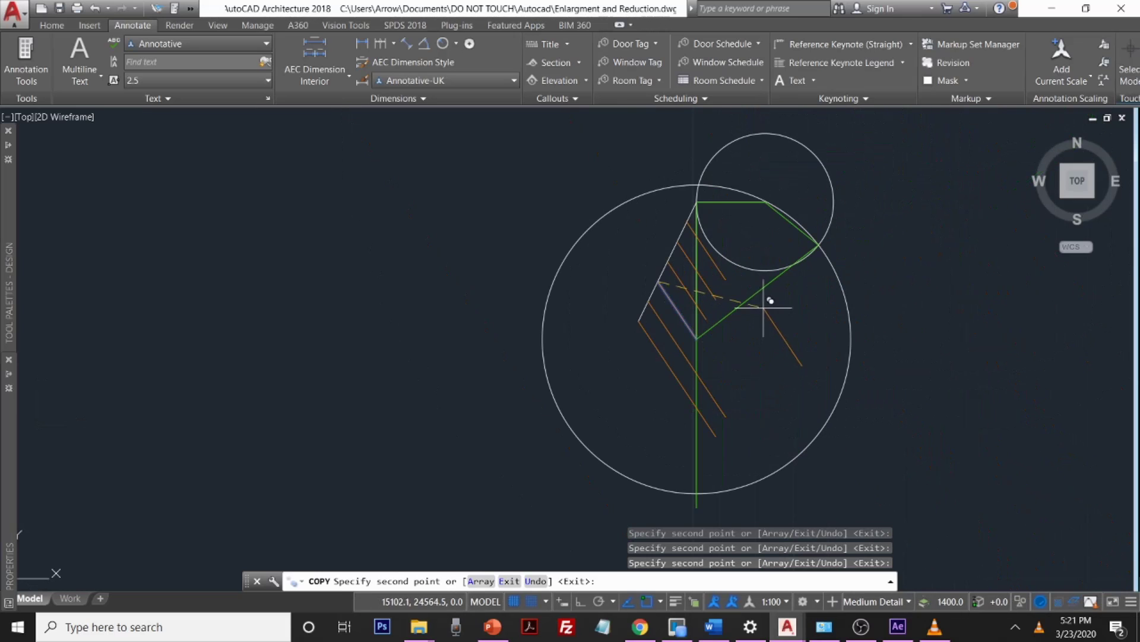
key("Escape")
Step: Trim away the orange piece extending beyond the triangle's vertical green side
type("TRIM")
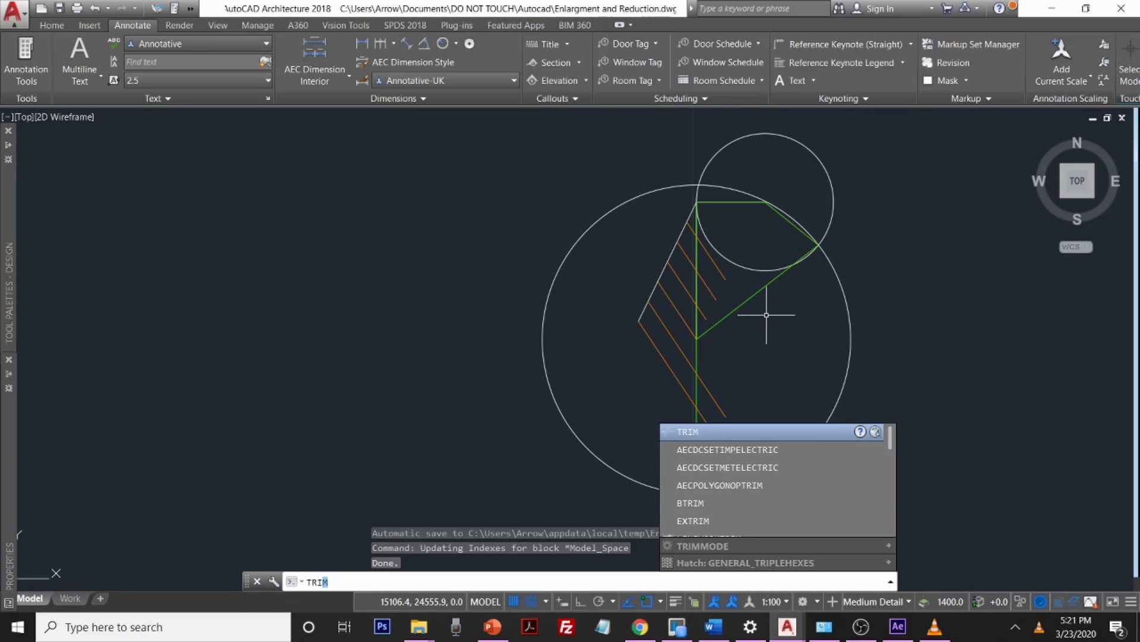
key("Return")
key("Return")
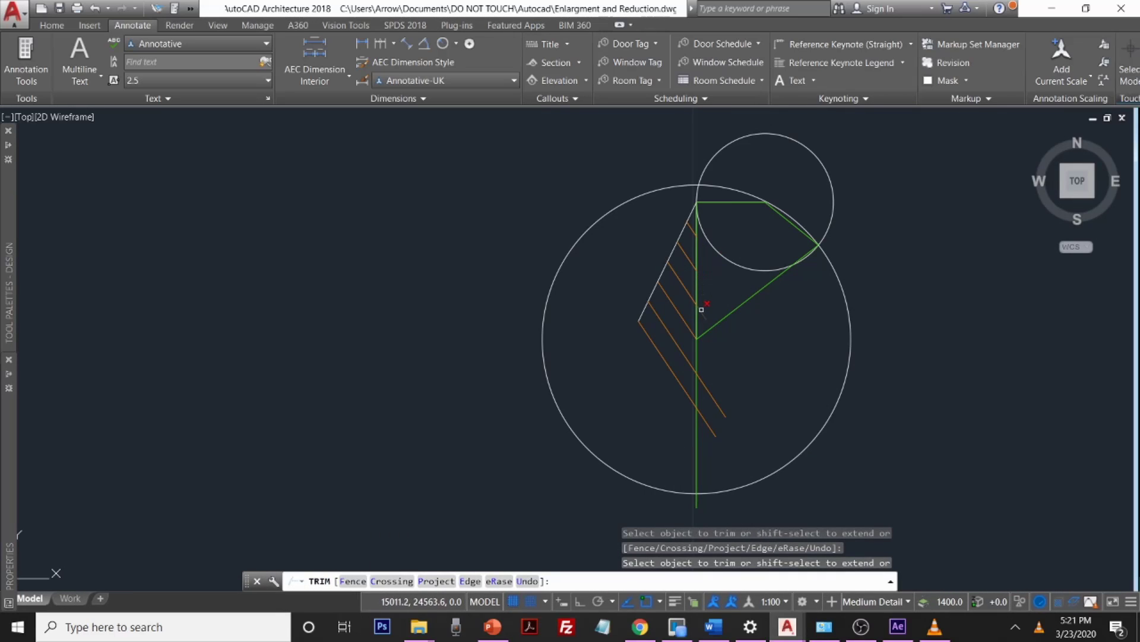
left_click(705, 385)
key("Escape")
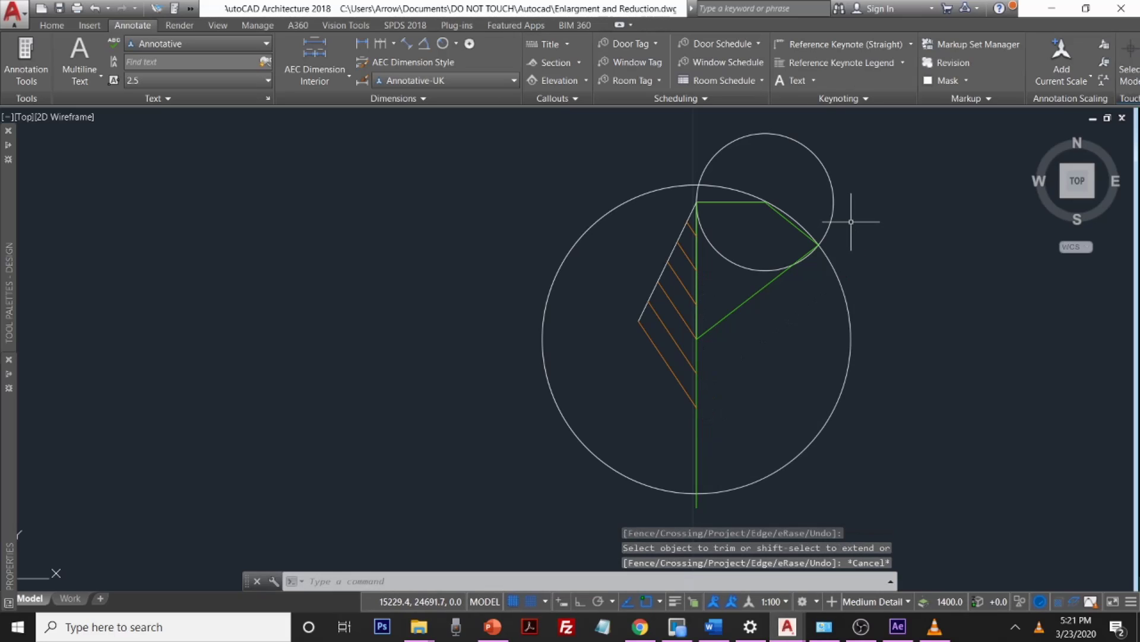
Step: Select both construction circles and move them onto the A-Anno-Scrn layer
left_click(826, 167)
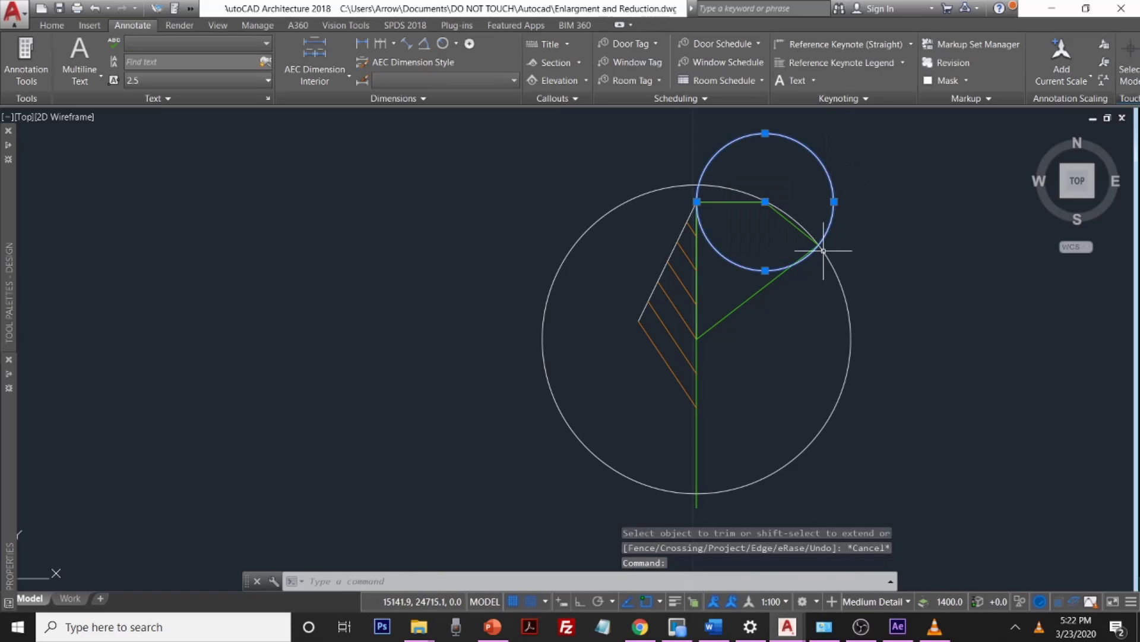
left_click(838, 268)
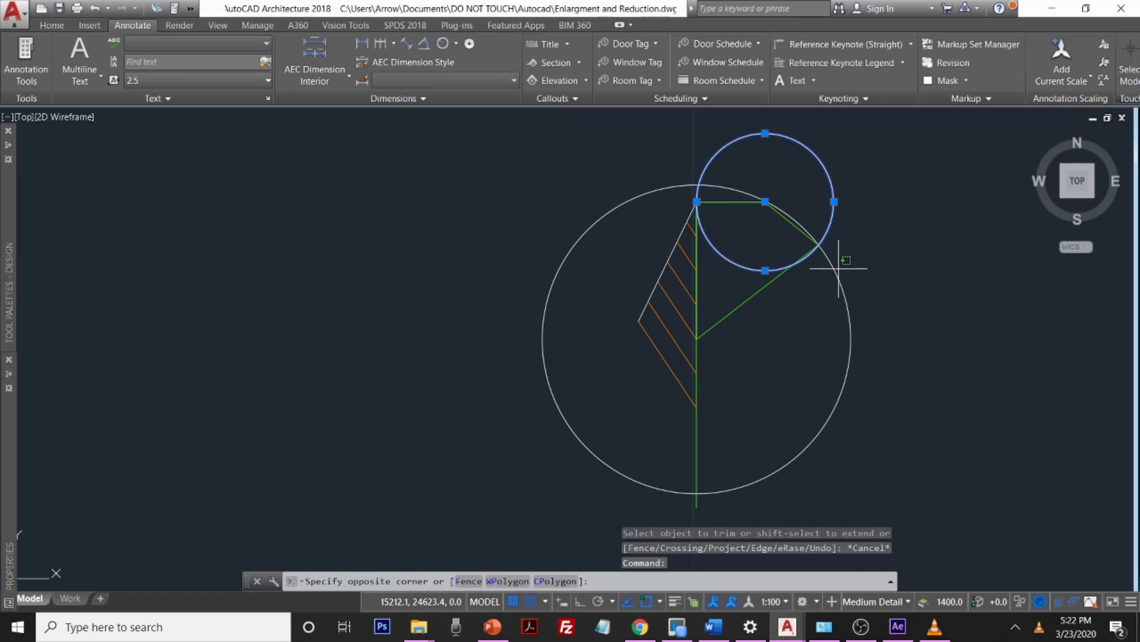
left_click(838, 274)
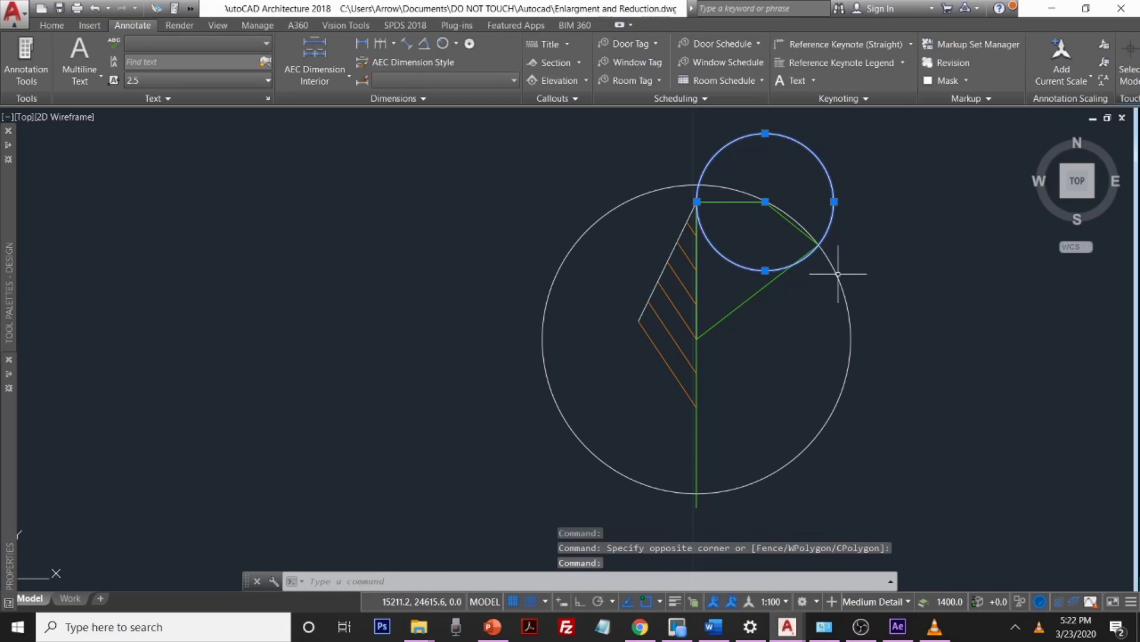
key("Escape")
left_click(832, 261)
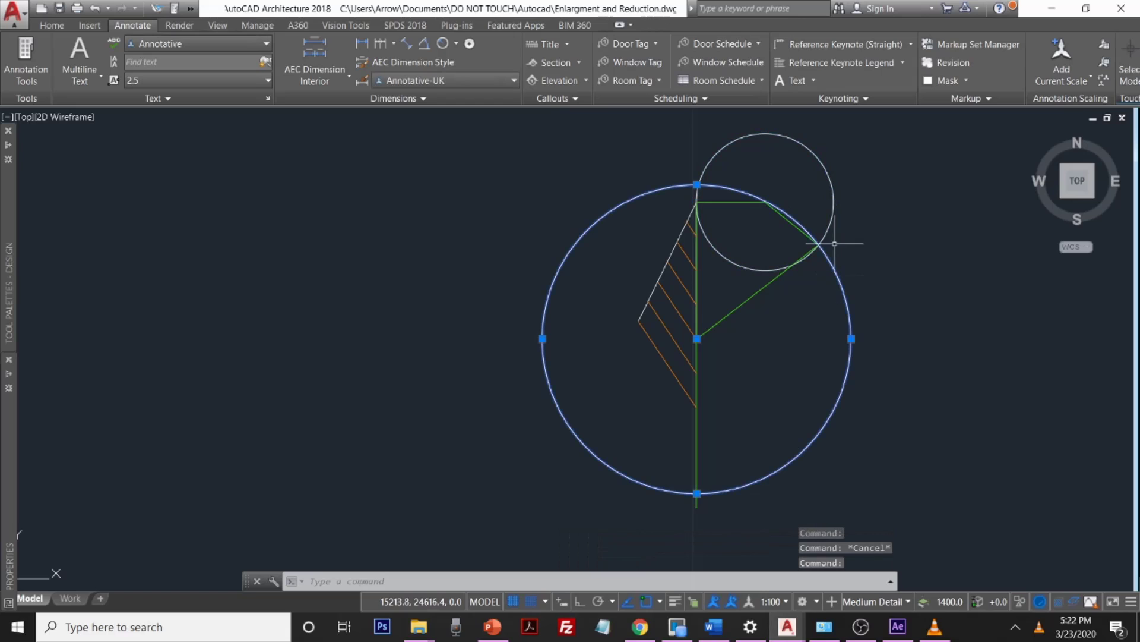
left_click(833, 211)
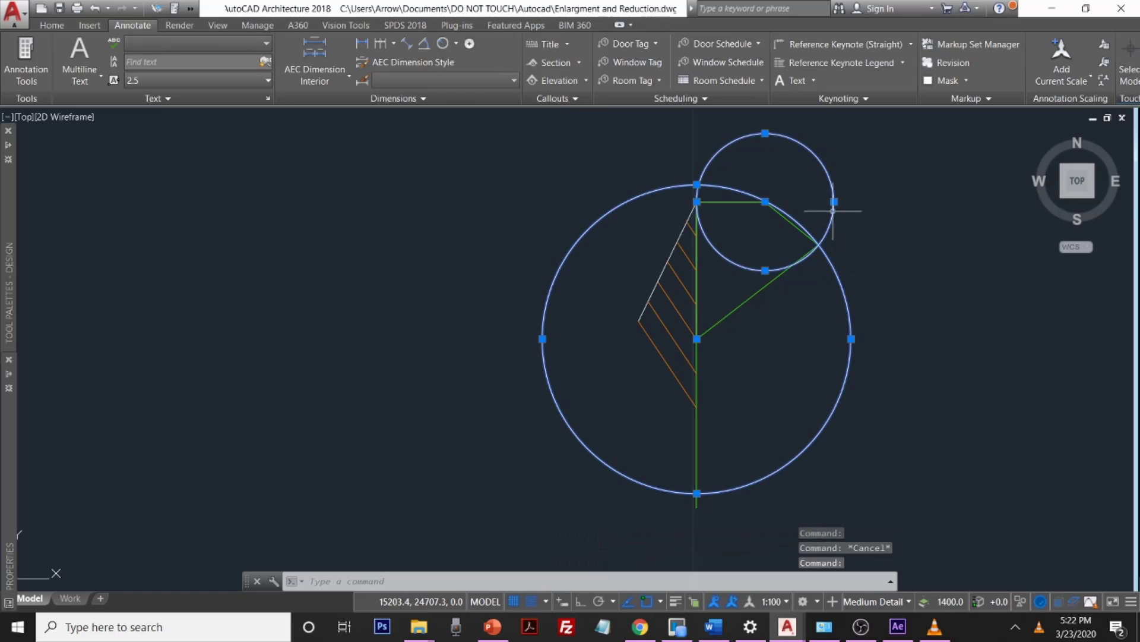
left_click(49, 27)
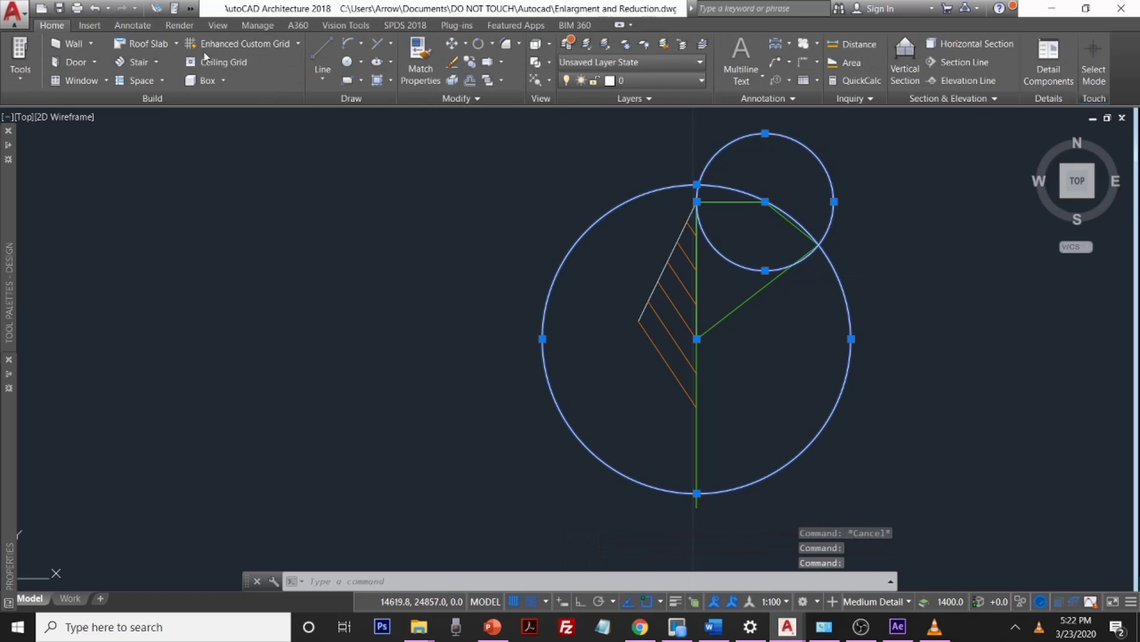
left_click(642, 80)
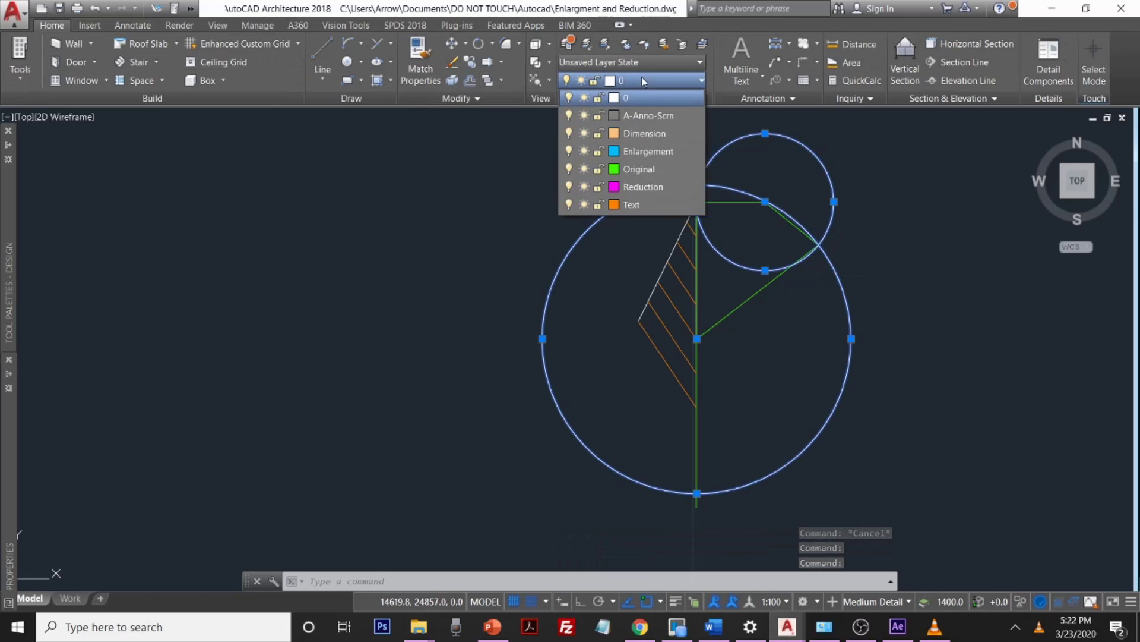
left_click(654, 116)
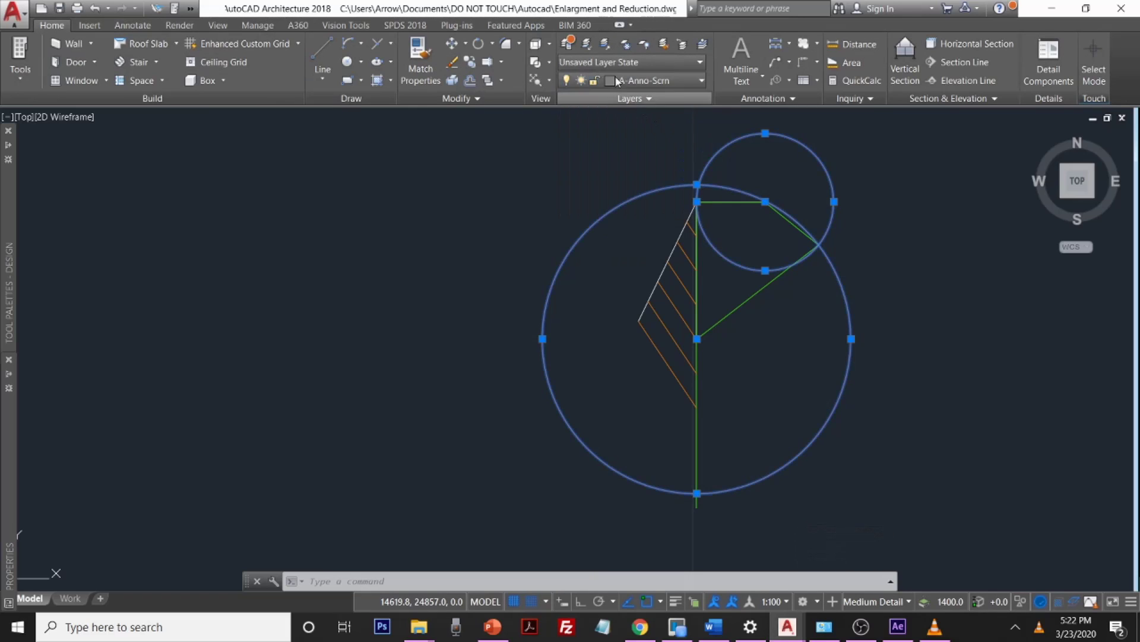
Step: Turn off the A-Anno-Scrn layer and make Text the current layer
left_click(686, 81)
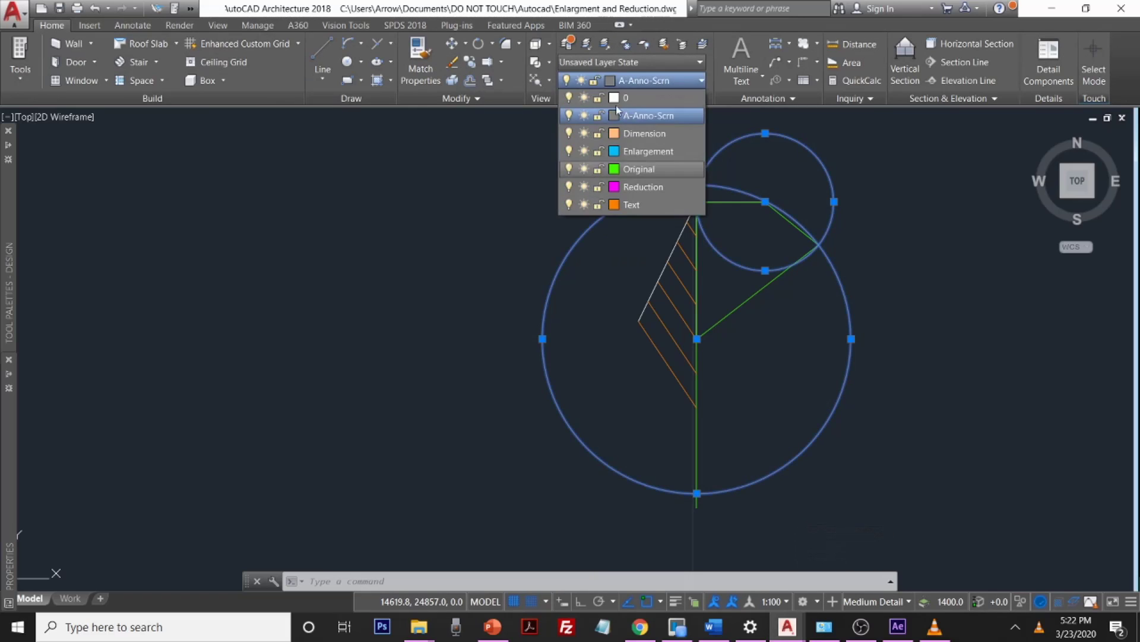
left_click(569, 115)
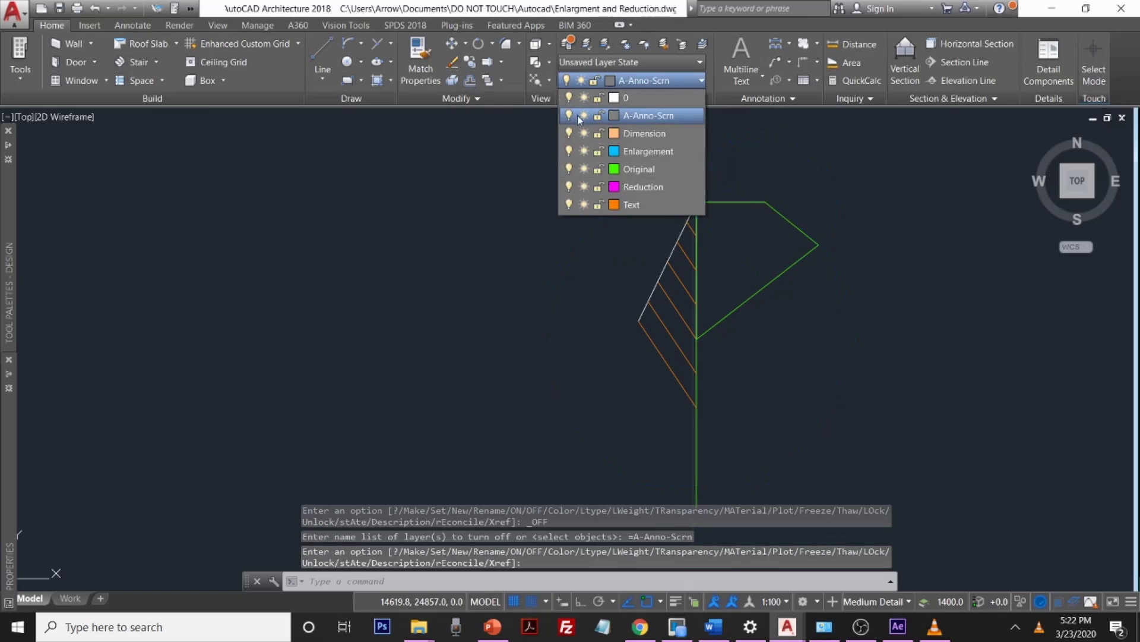
left_click(877, 174)
middle_click_drag(824, 351, 712, 319)
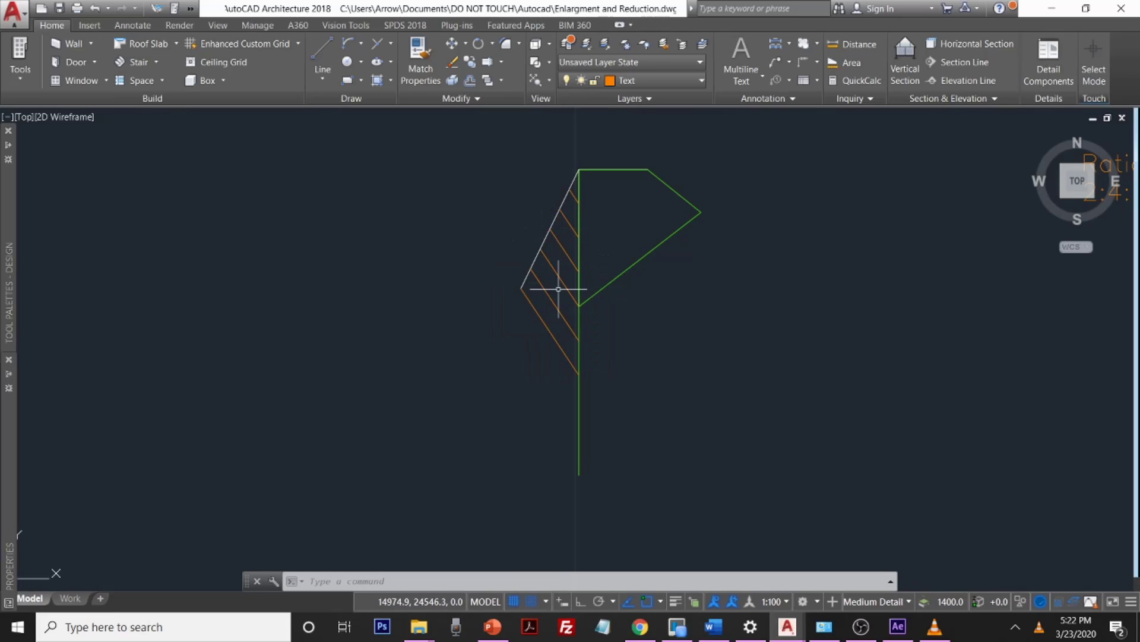
scroll(771, 285, "down", 2)
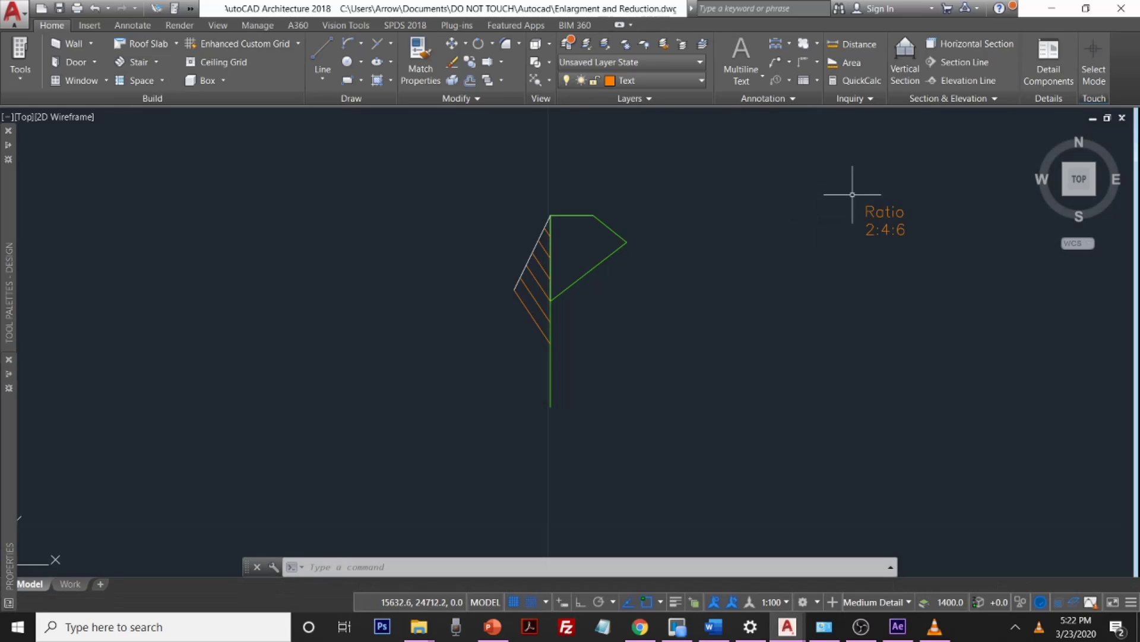
Step: Copy the Ratio 2:4:6 text to a spot left of the triangle
left_click(881, 205)
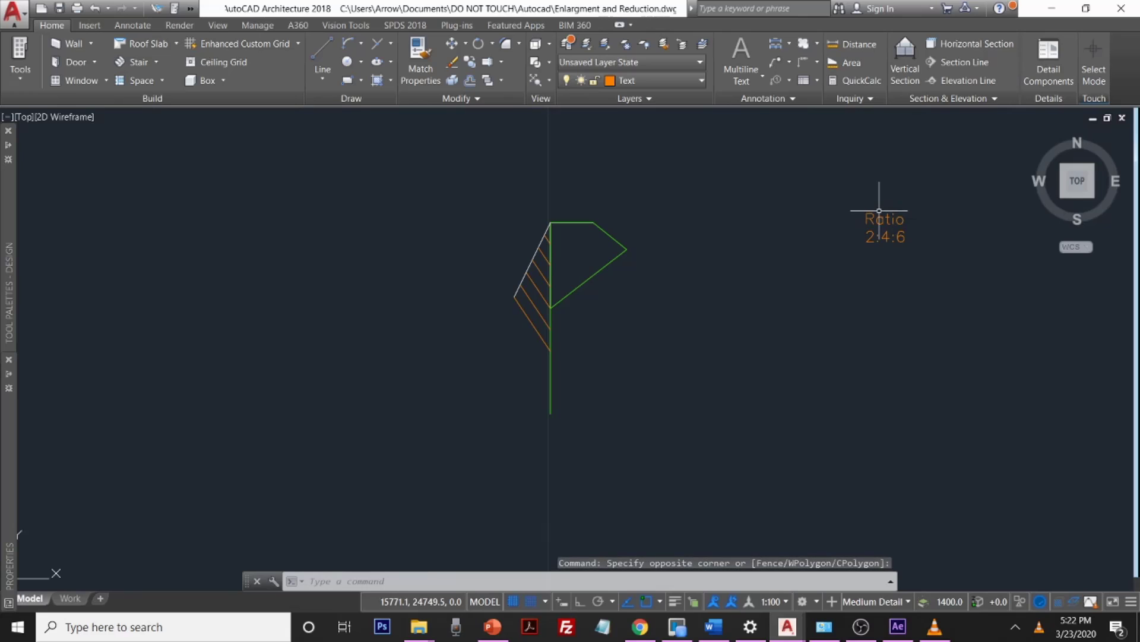
left_click(878, 203)
left_click(881, 204)
left_click(873, 220)
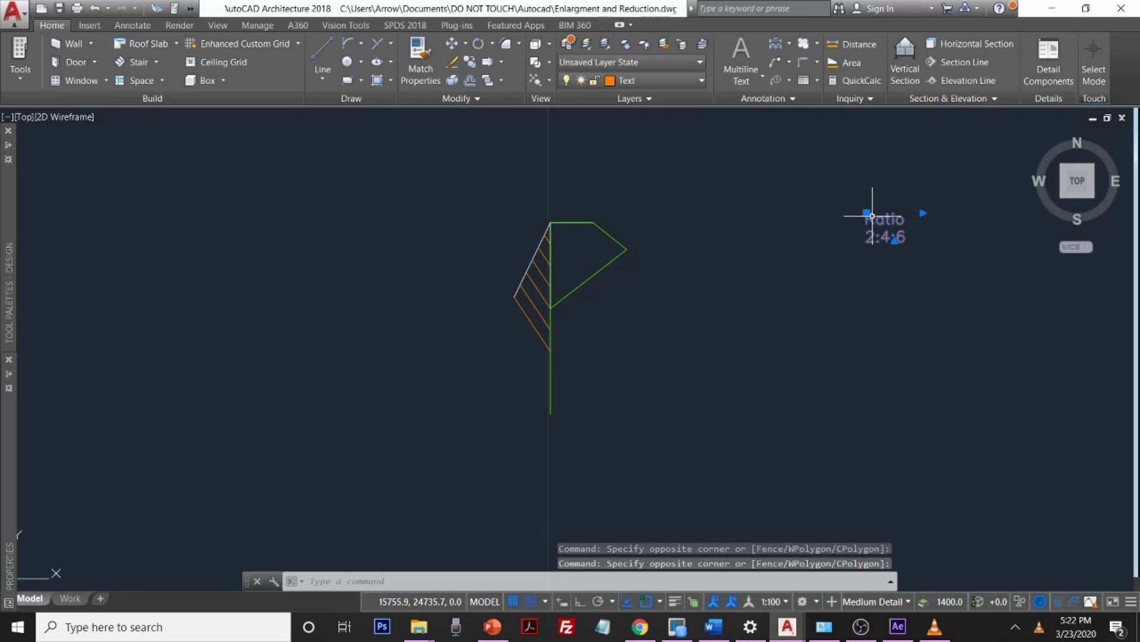
type("Cop")
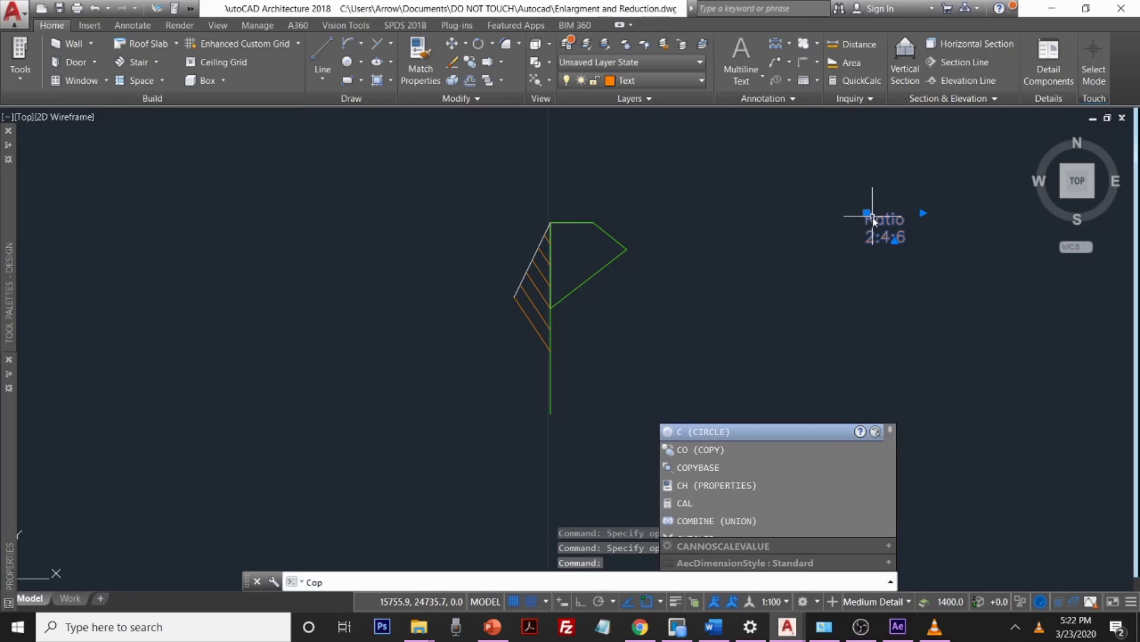
type("y")
key("Return")
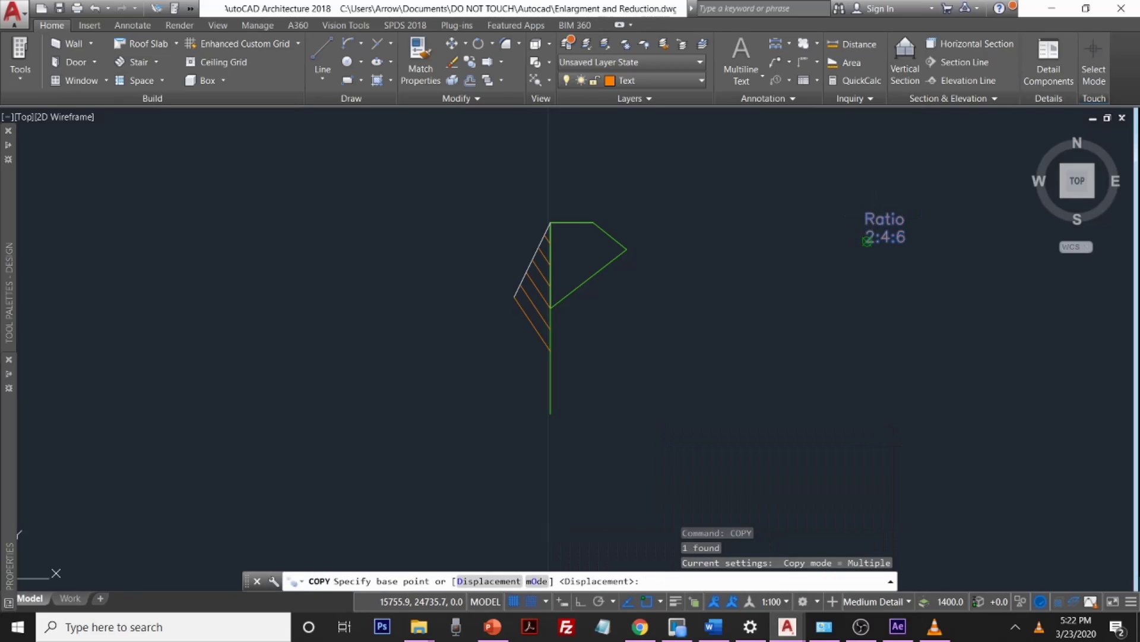
left_click(872, 216)
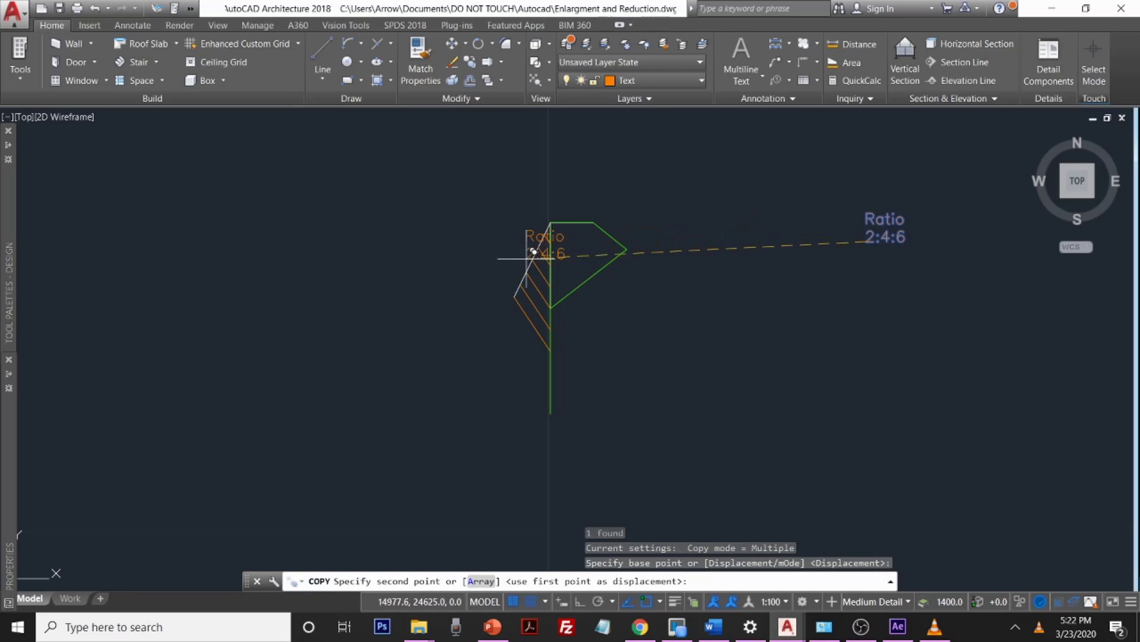
left_click(481, 266)
key("Escape")
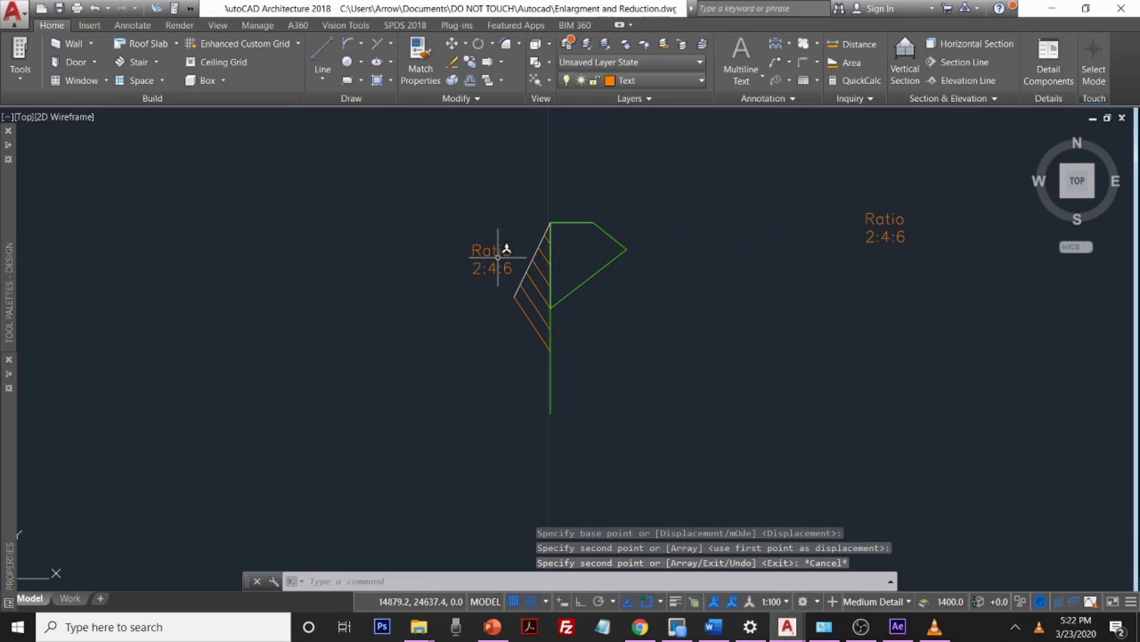
Step: Rewrite the copied text so it reads 1
left_click(490, 253)
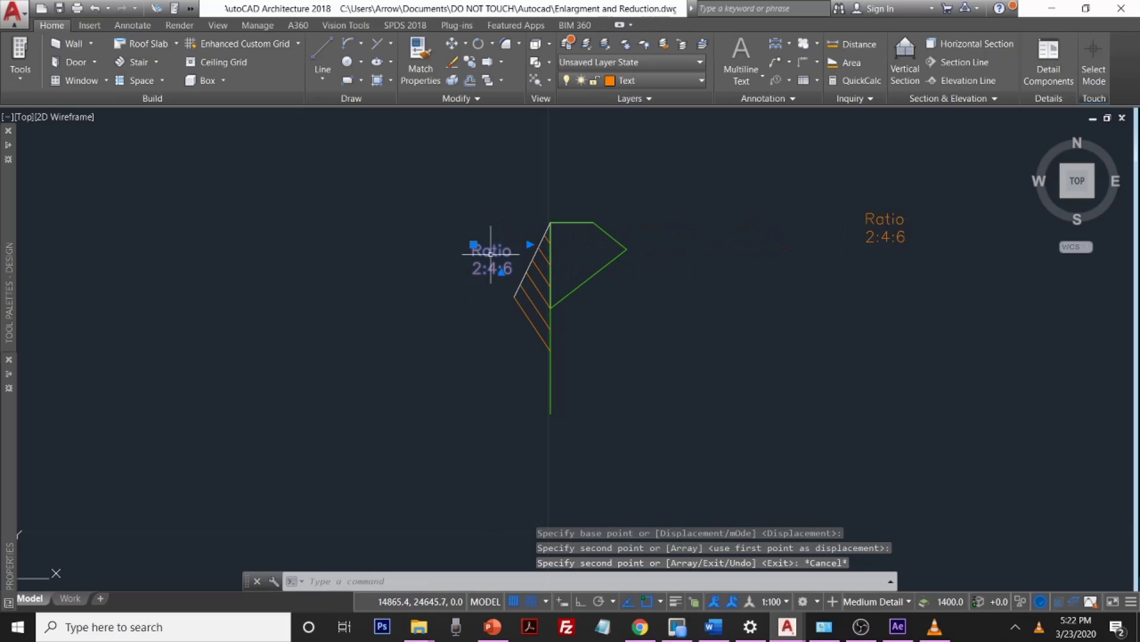
double_click(490, 254)
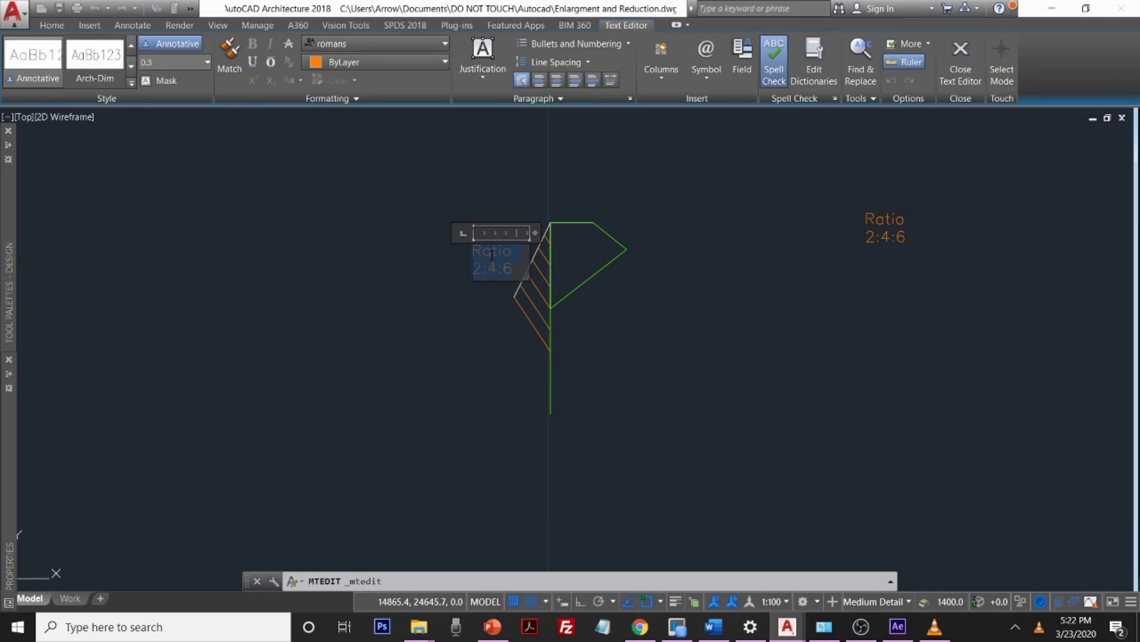
key("Delete")
key("Return")
key("ctrl+Return")
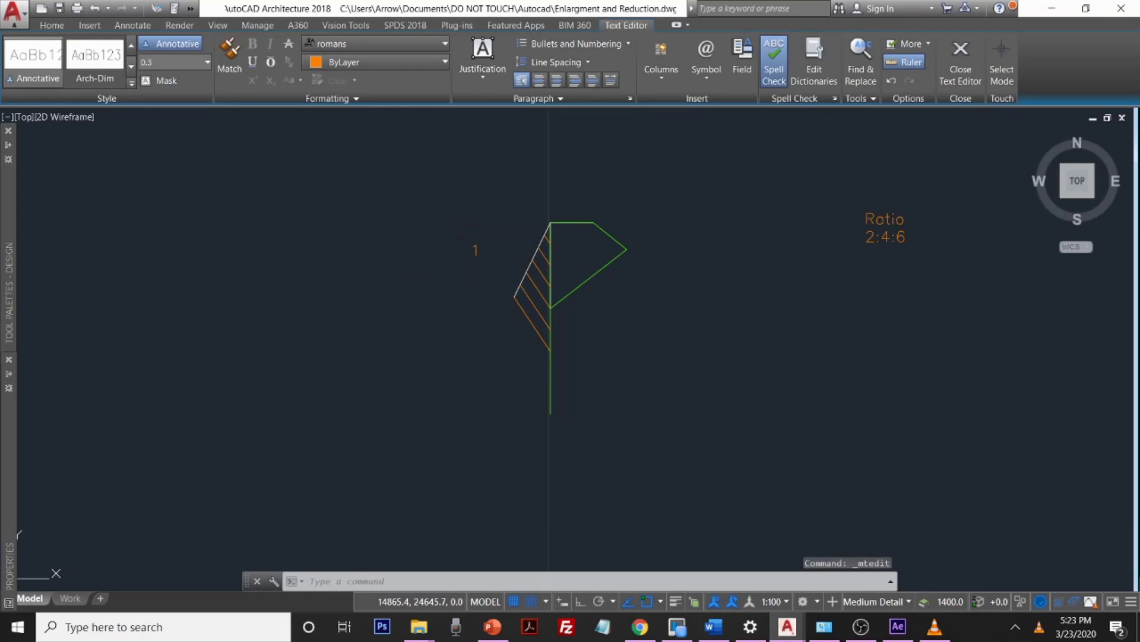
Step: Set the 1 label's paper text height to 0.1 in the Properties palette
left_click(480, 249)
left_click(475, 249)
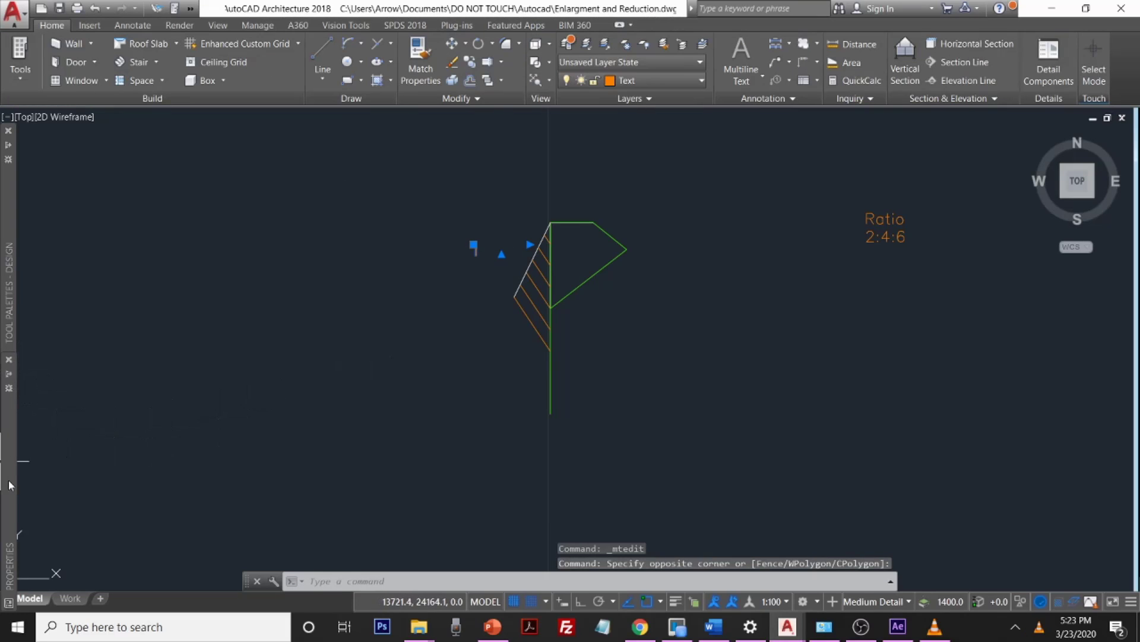
mouse_move(9, 485)
scroll(104, 523, "down", 5)
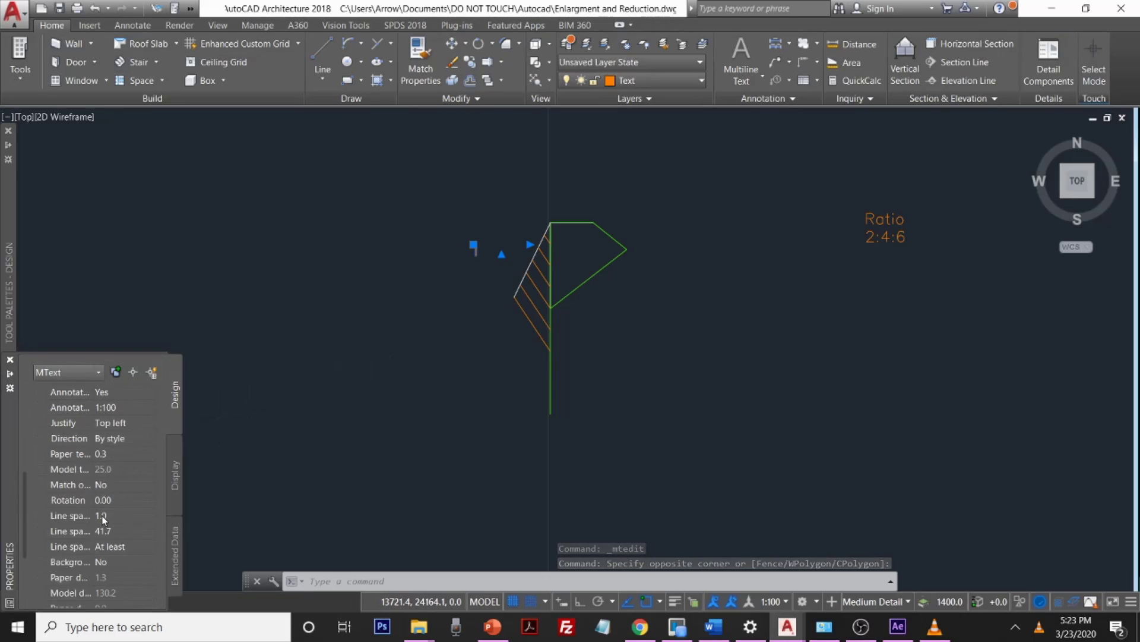
left_click(112, 455)
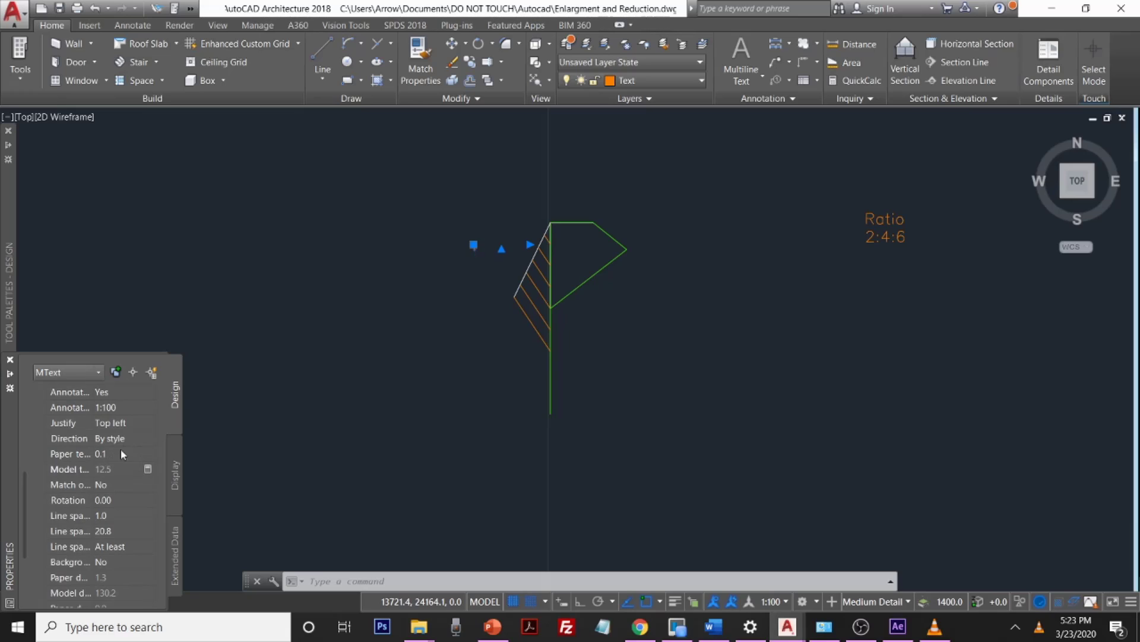
key("Escape")
key("ctrl+1")
scroll(593, 178, "up", 2)
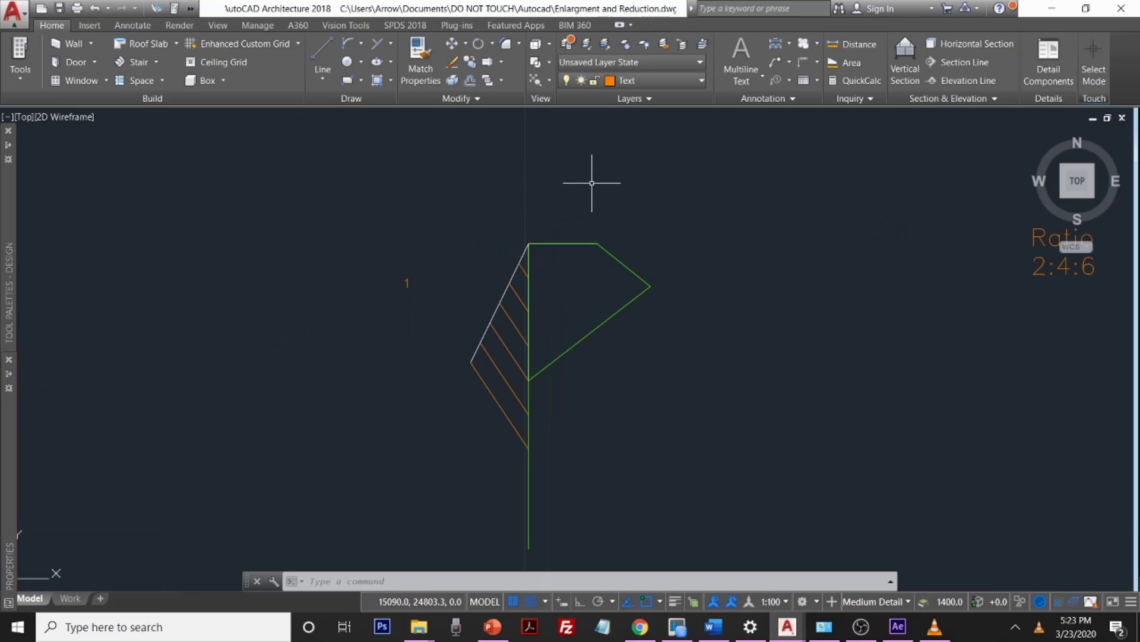
Step: Move the 1 label beside the top of the ray
left_click(410, 282)
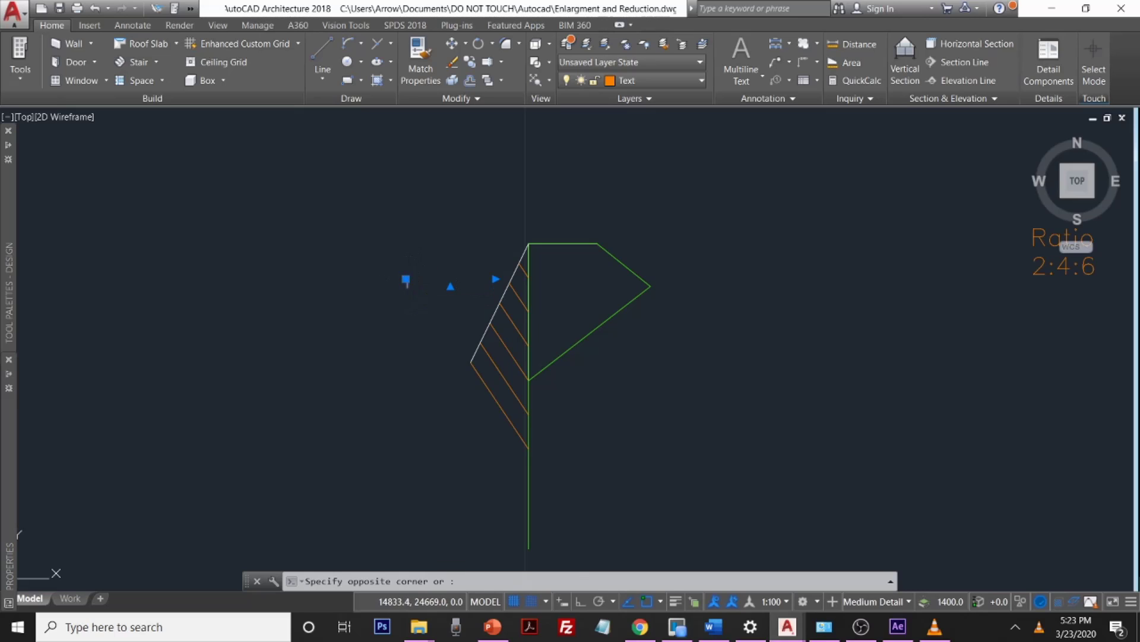
left_click(445, 270)
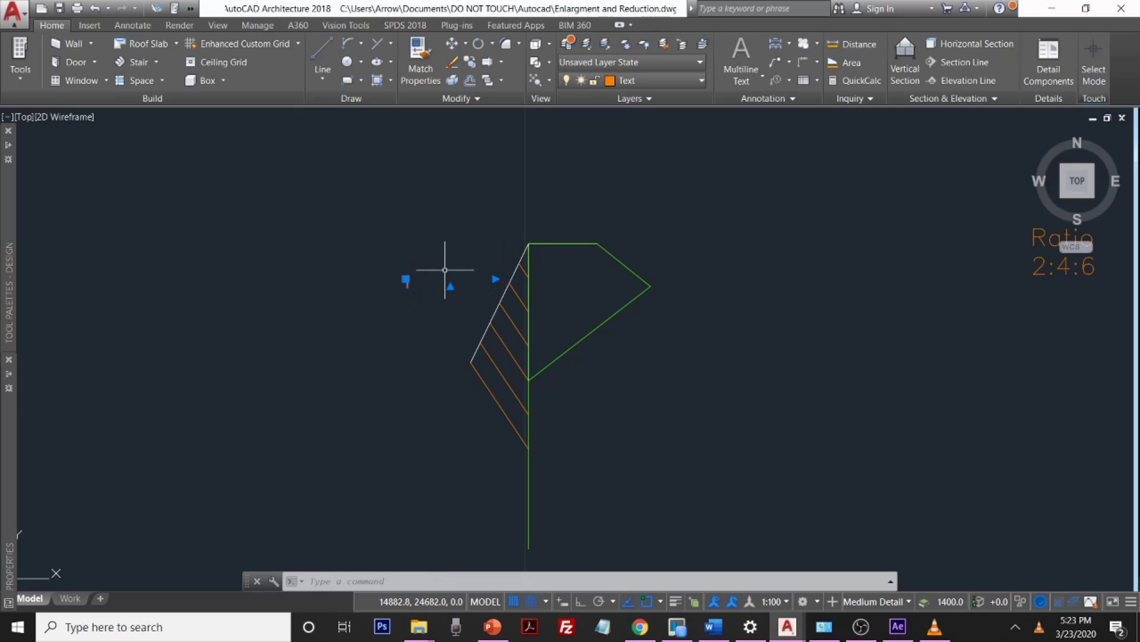
left_click(406, 279)
scroll(509, 260, "up", 4)
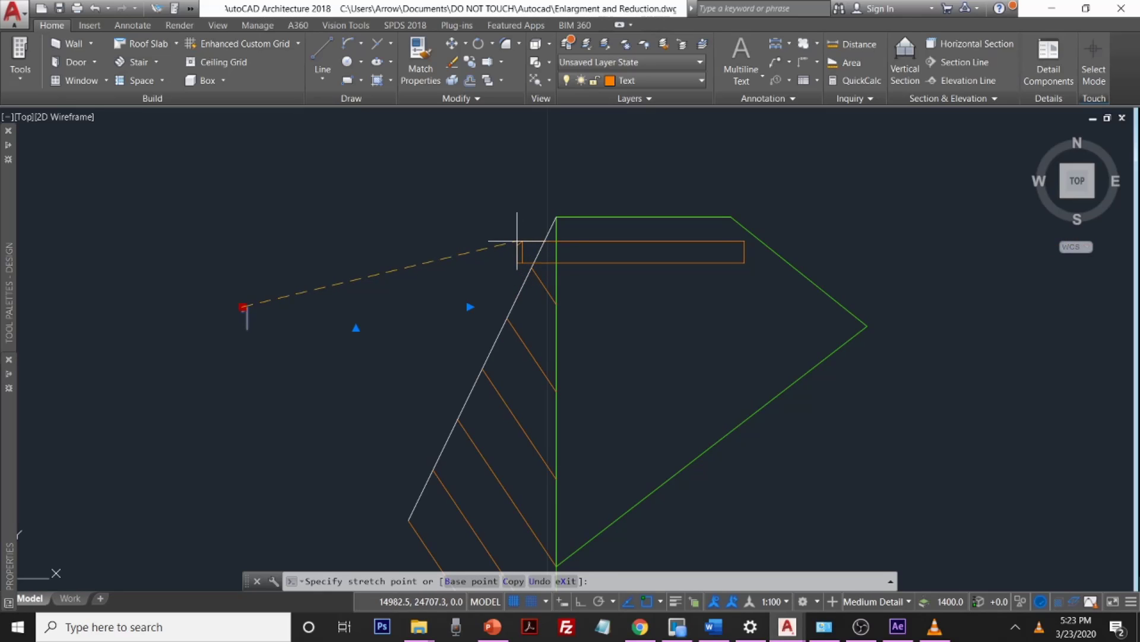
left_click(517, 242)
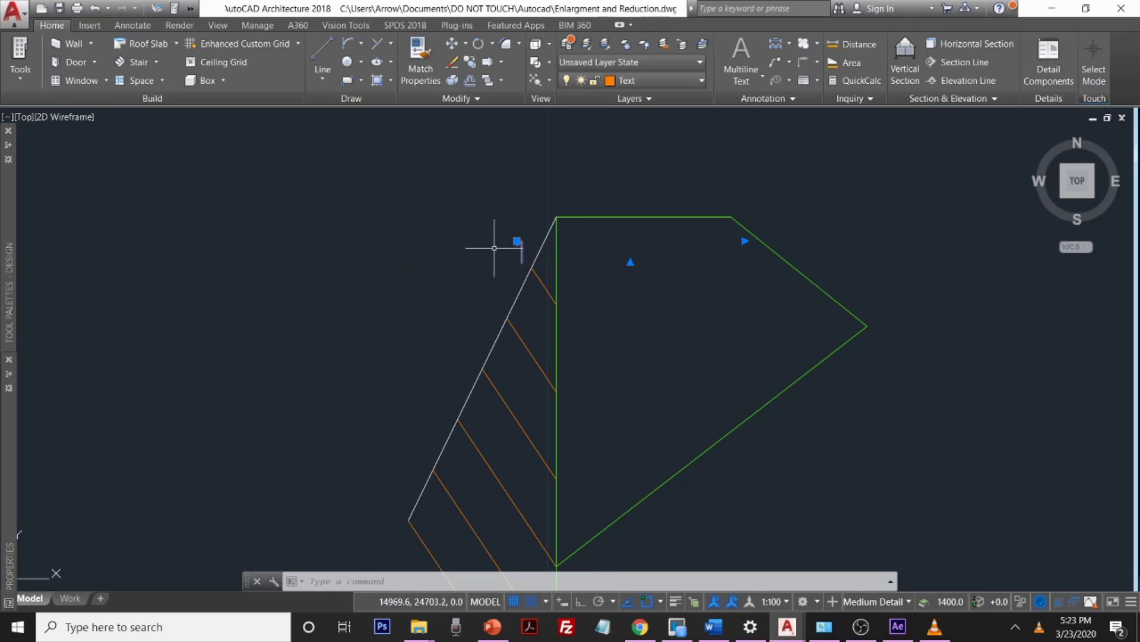
Step: Copy the 1 label with CP to the five remaining division points along the ray
type("c")
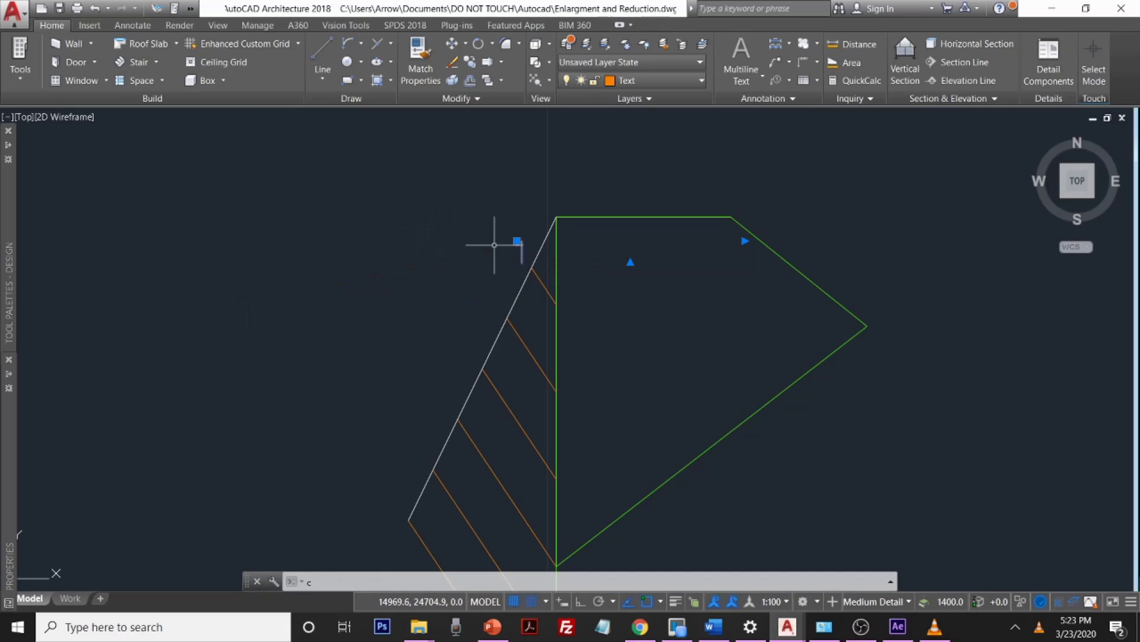
type("p")
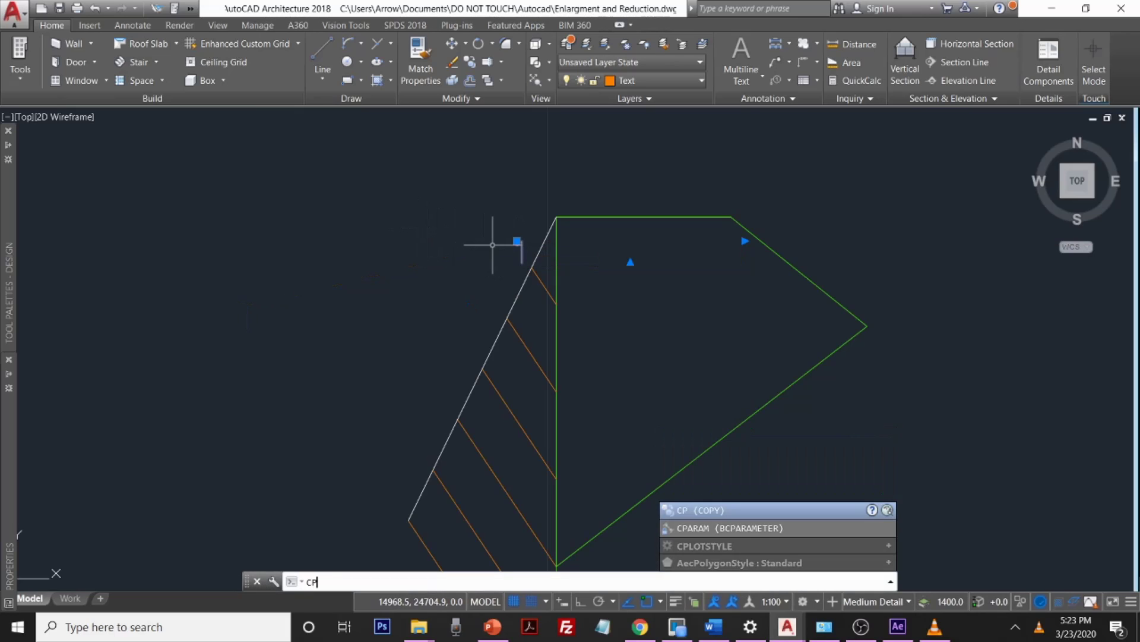
key("Return")
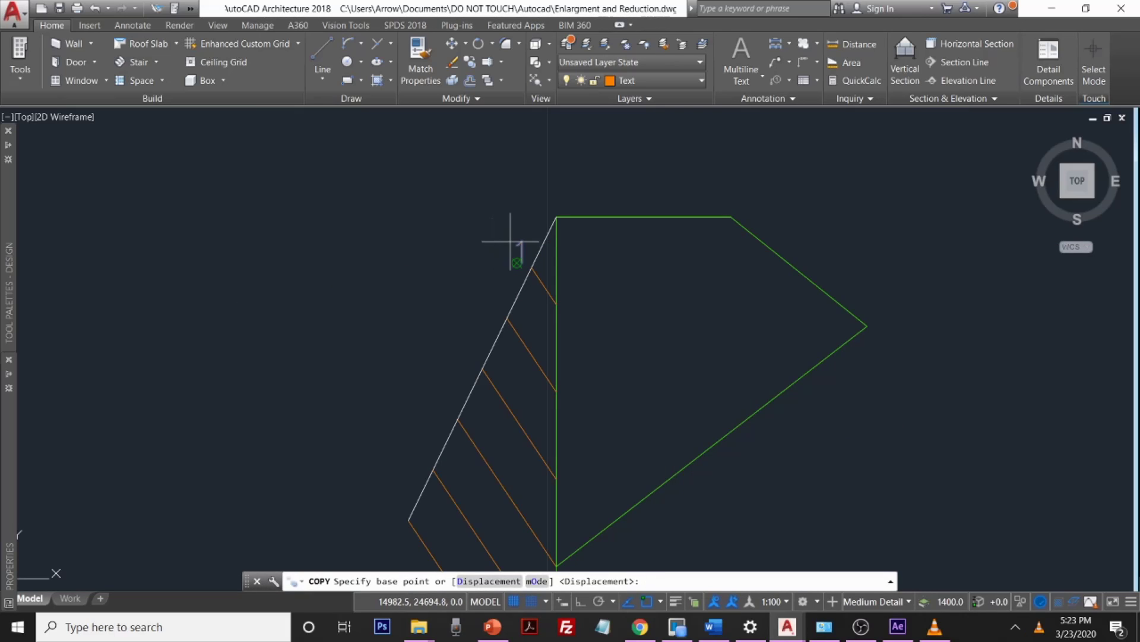
left_click(517, 262)
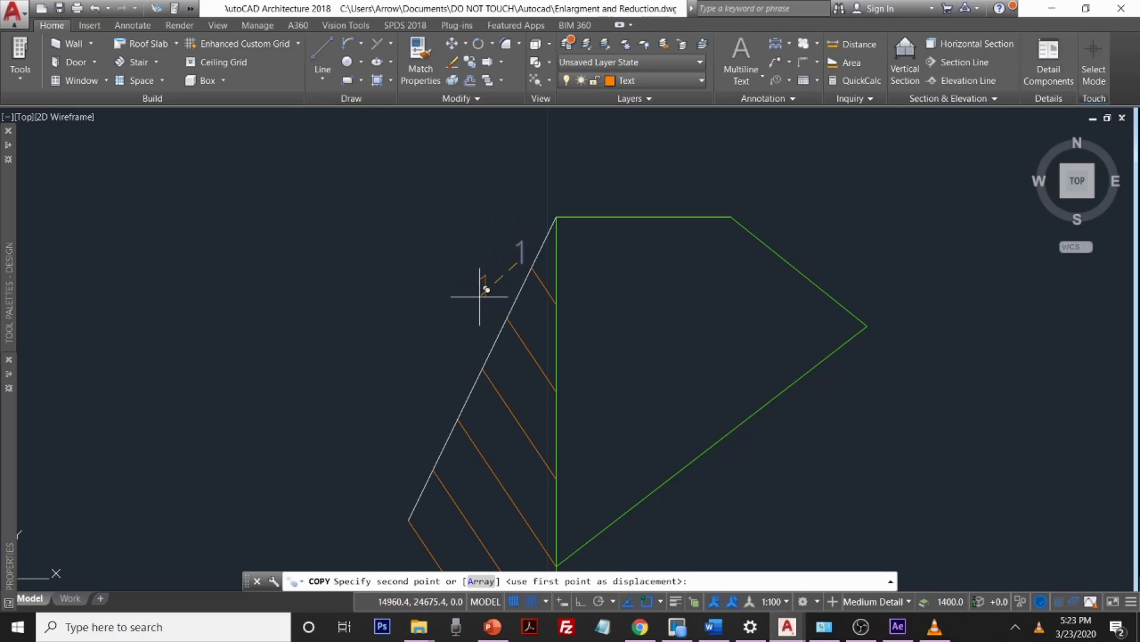
left_click(494, 307)
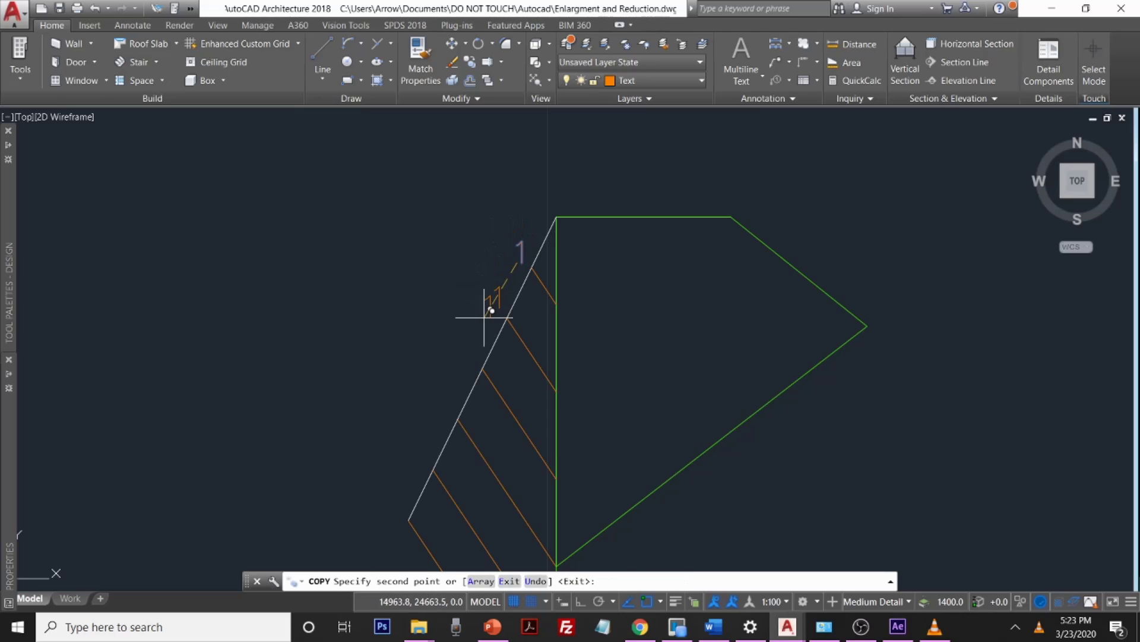
left_click(471, 357)
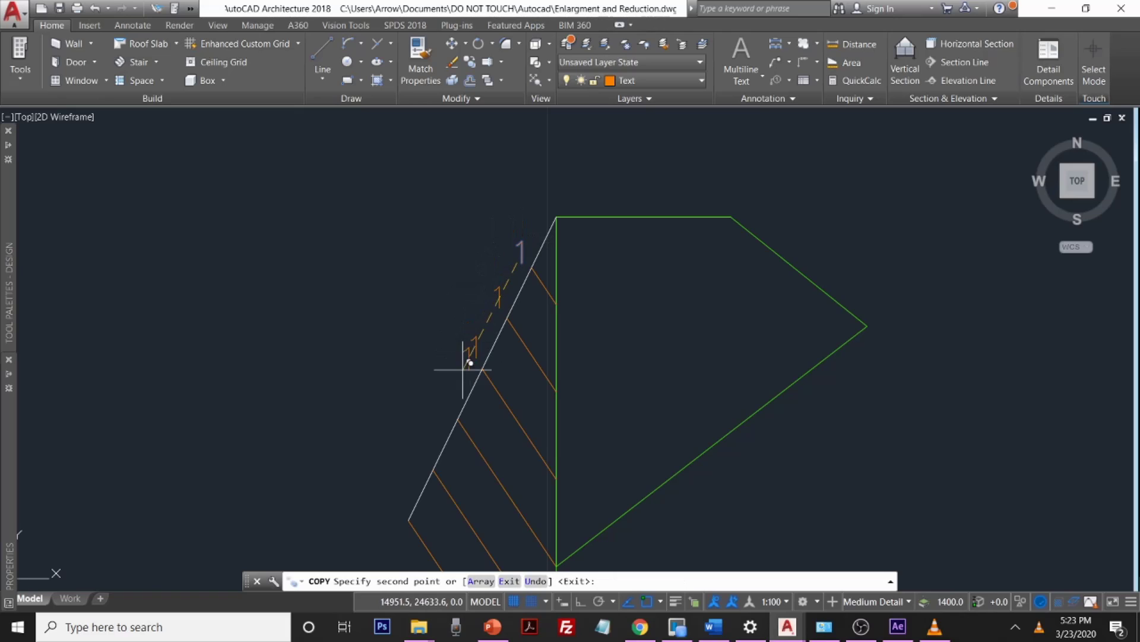
left_click(446, 401)
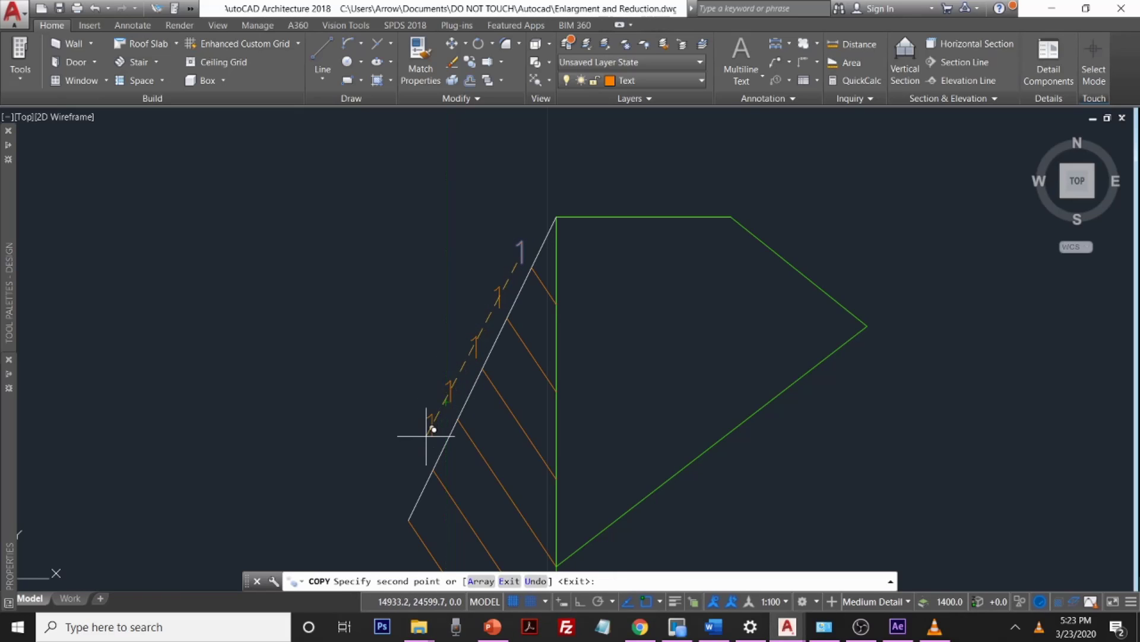
left_click(423, 453)
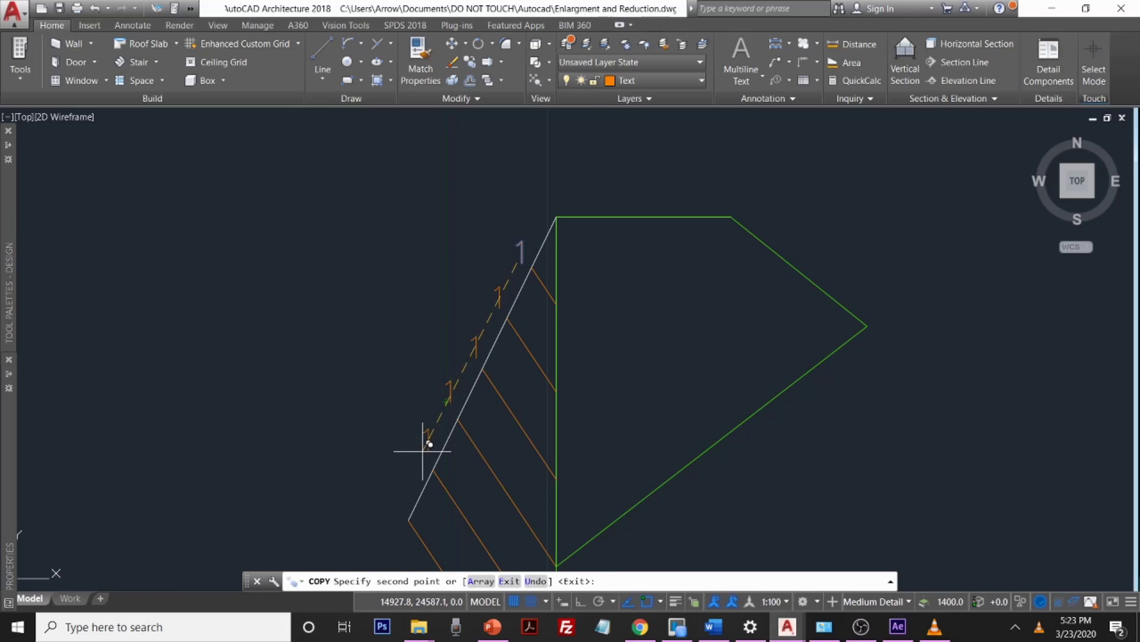
left_click(396, 507)
key("Escape")
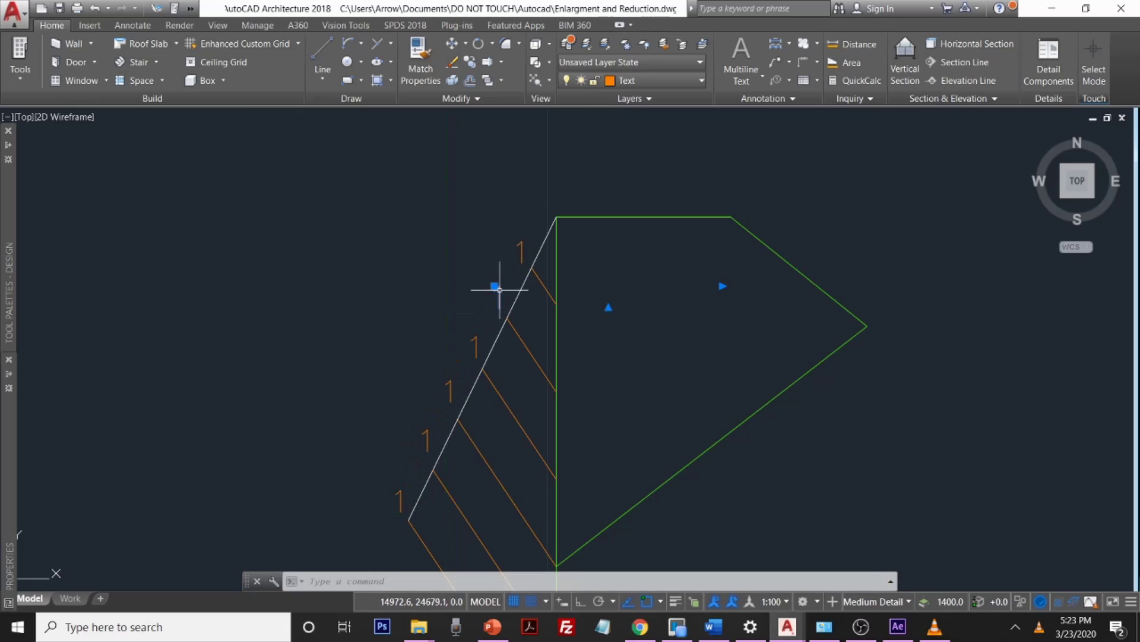
double_click(498, 294)
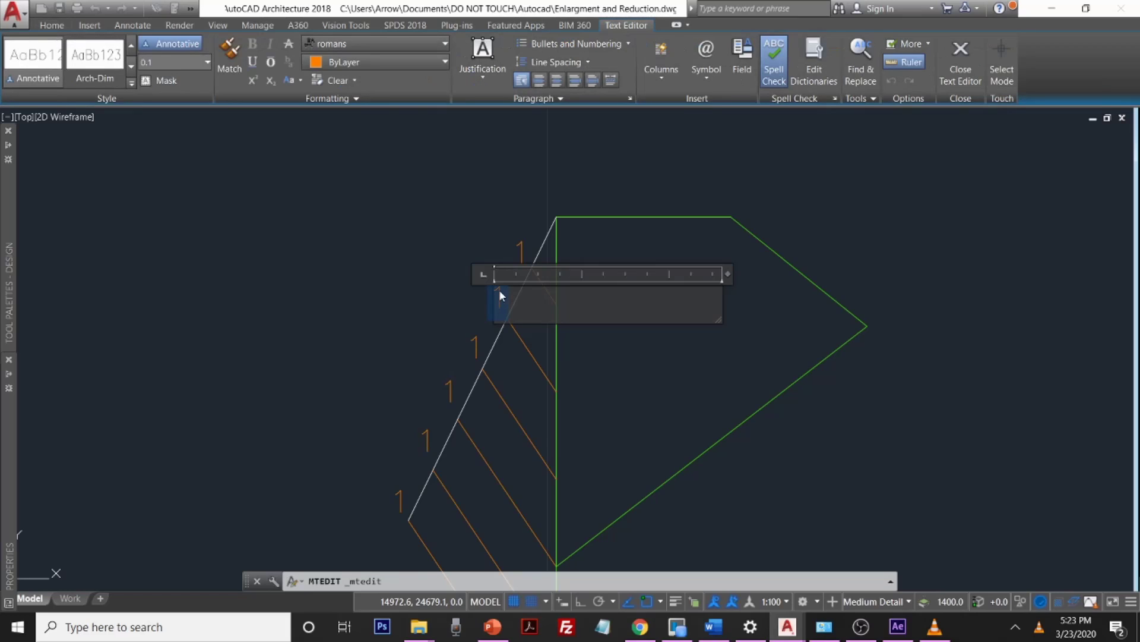
Step: Renumber the second and third labels to 2 and 3
type("2")
left_click(476, 340)
left_click(472, 338)
left_click(471, 336)
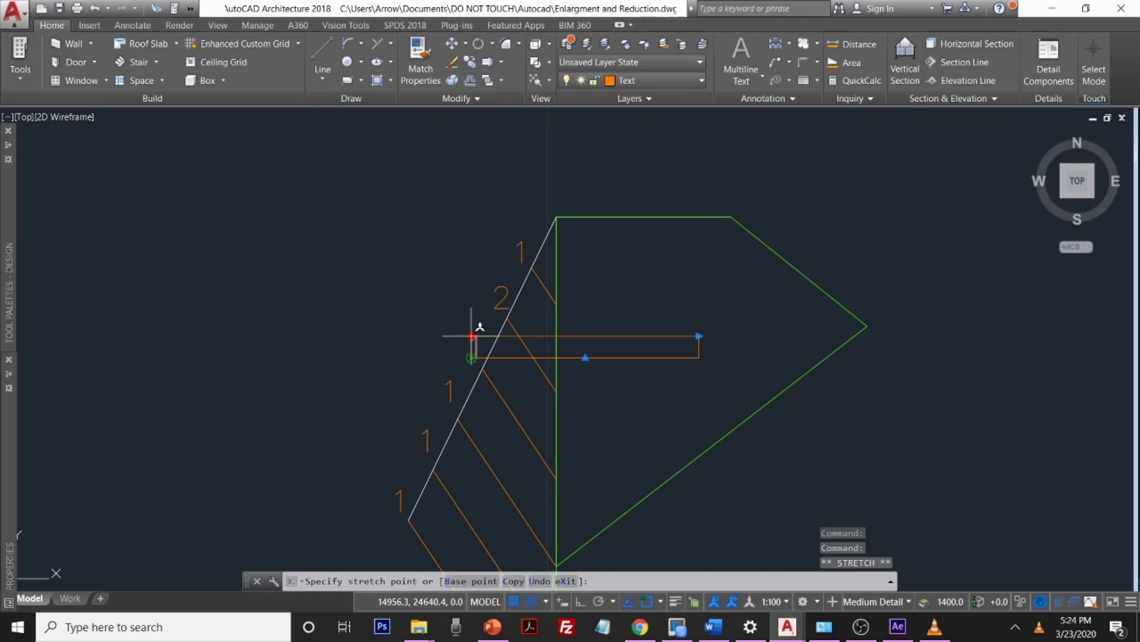
key("Escape")
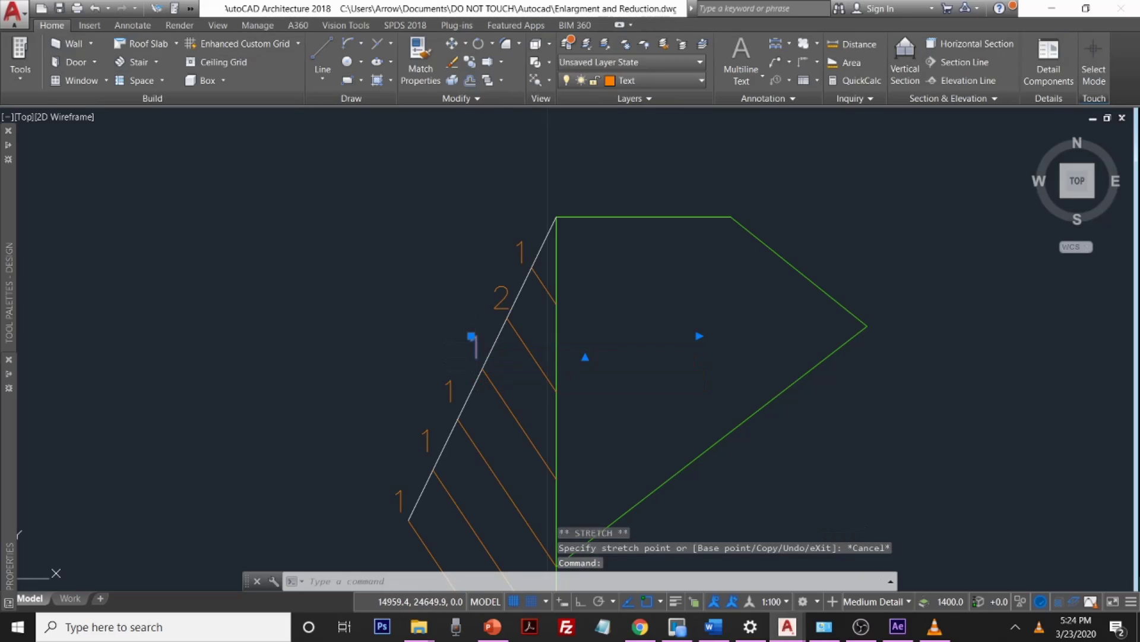
double_click(474, 340)
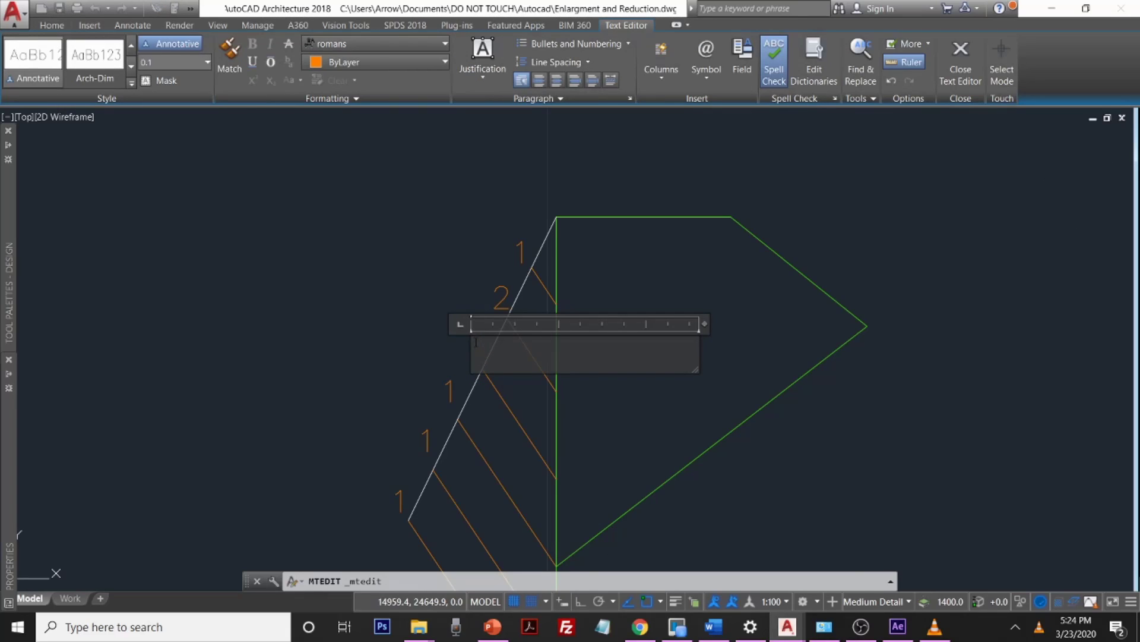
left_click(456, 373)
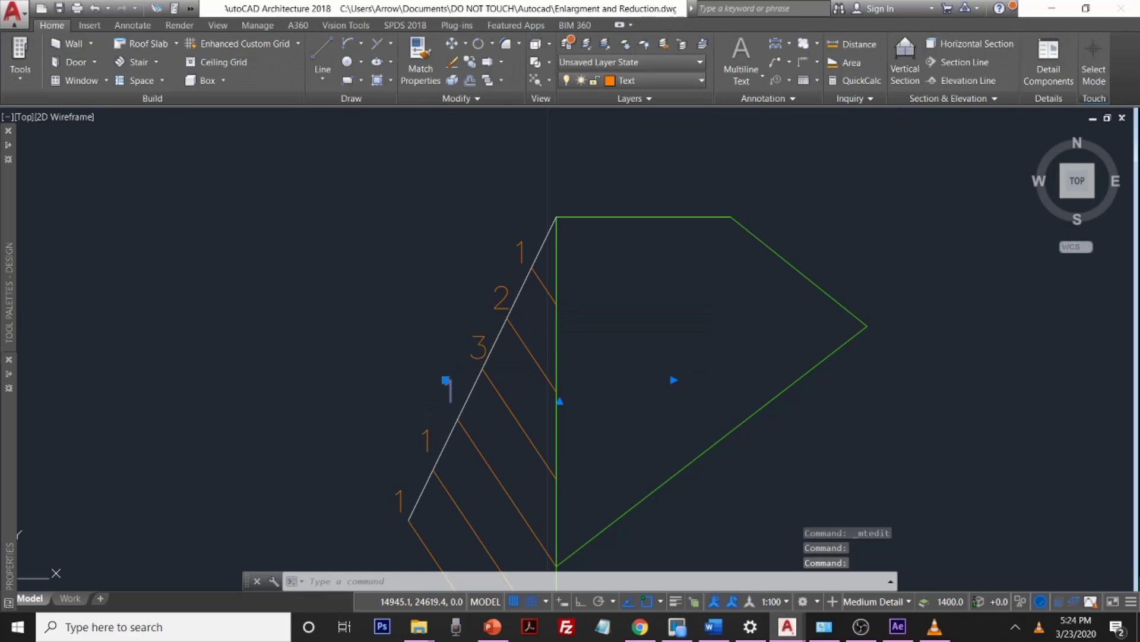
Step: Renumber the fourth and fifth labels to 4 and 5
double_click(451, 394)
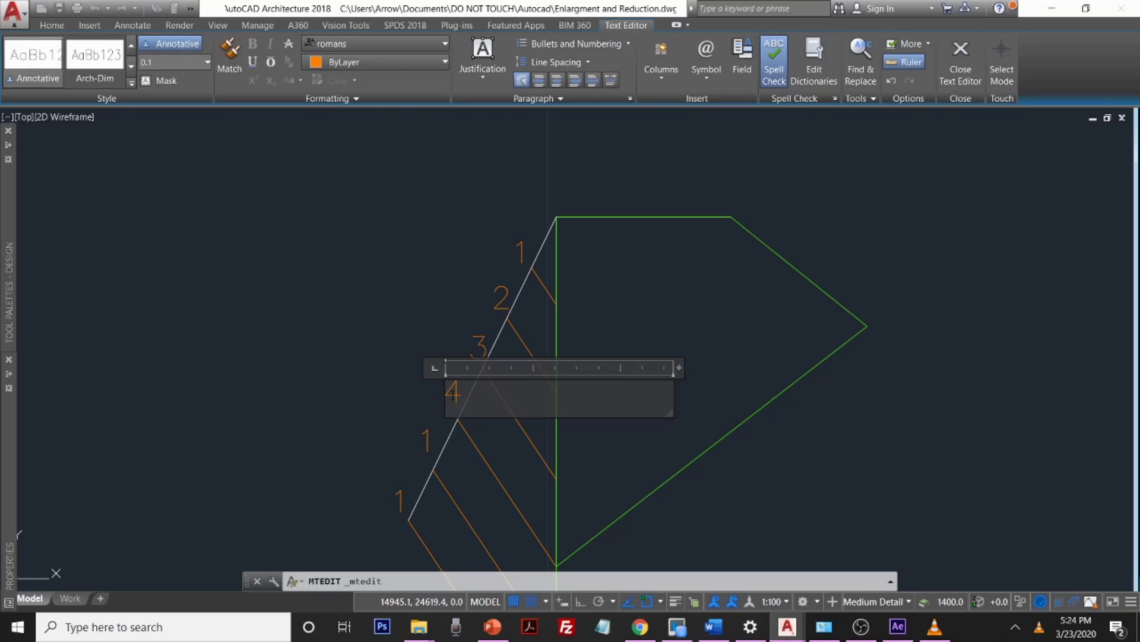
left_click(434, 435)
left_click(429, 435)
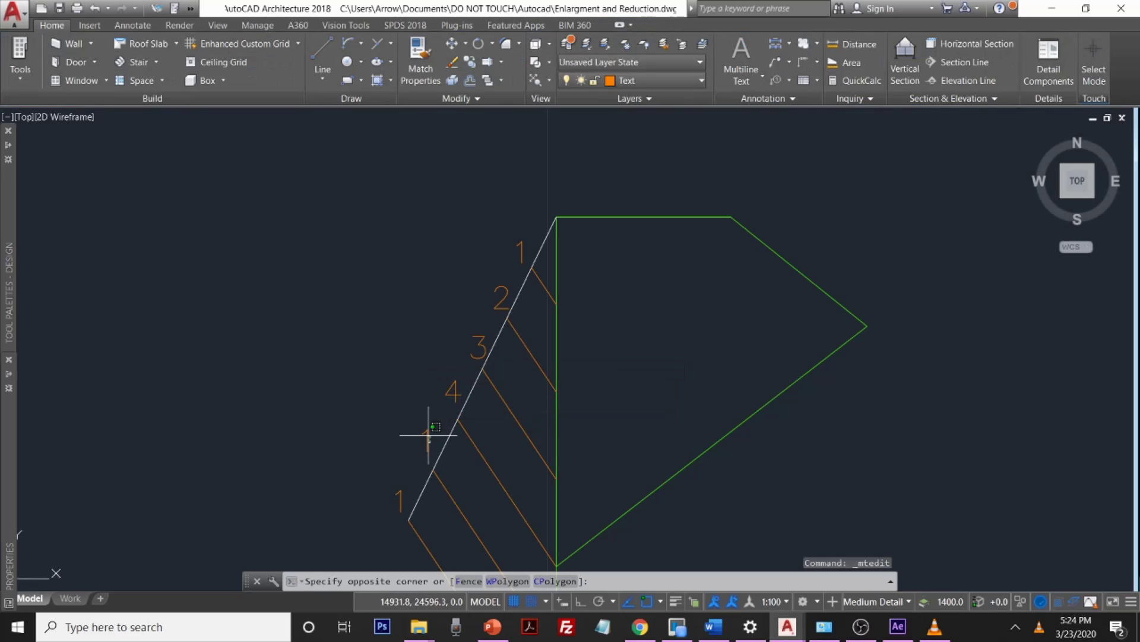
left_click(430, 442)
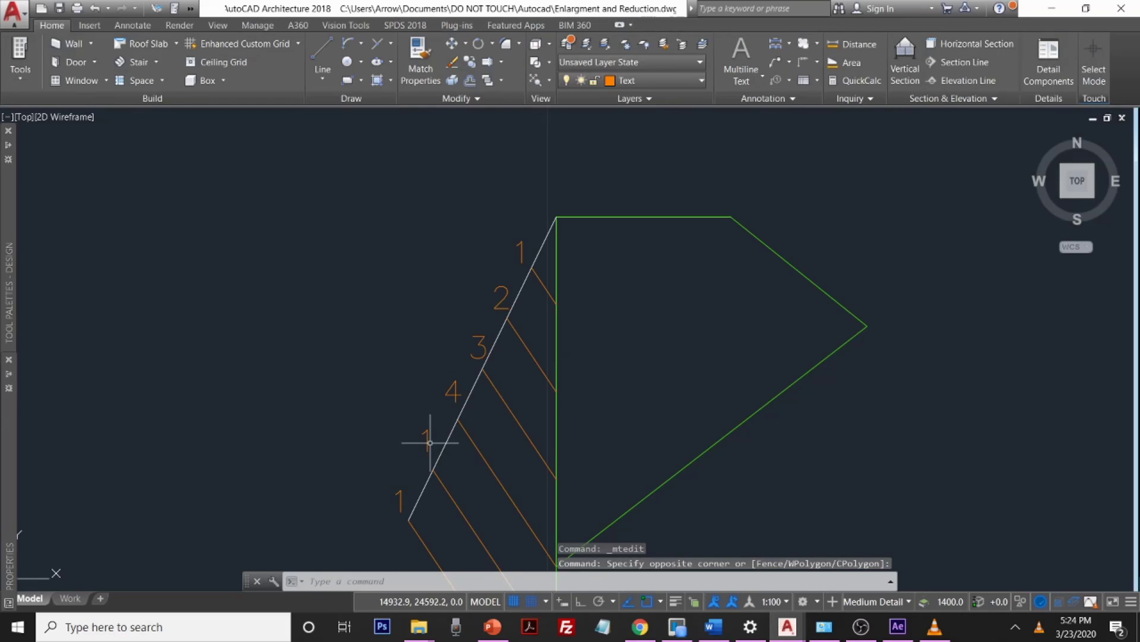
left_click(429, 444)
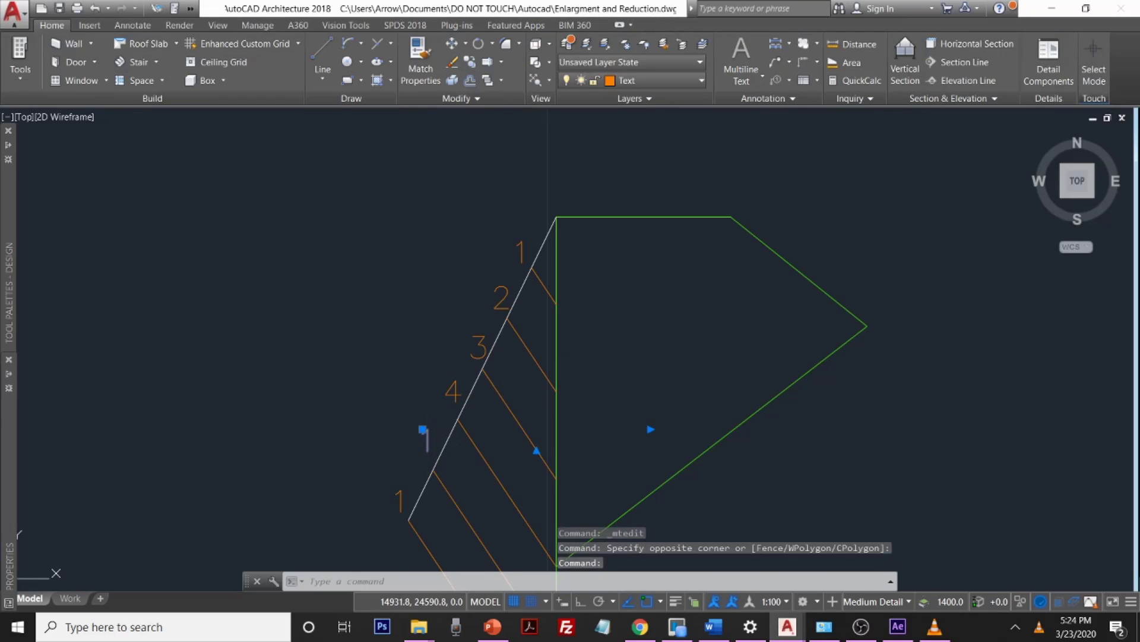
double_click(427, 444)
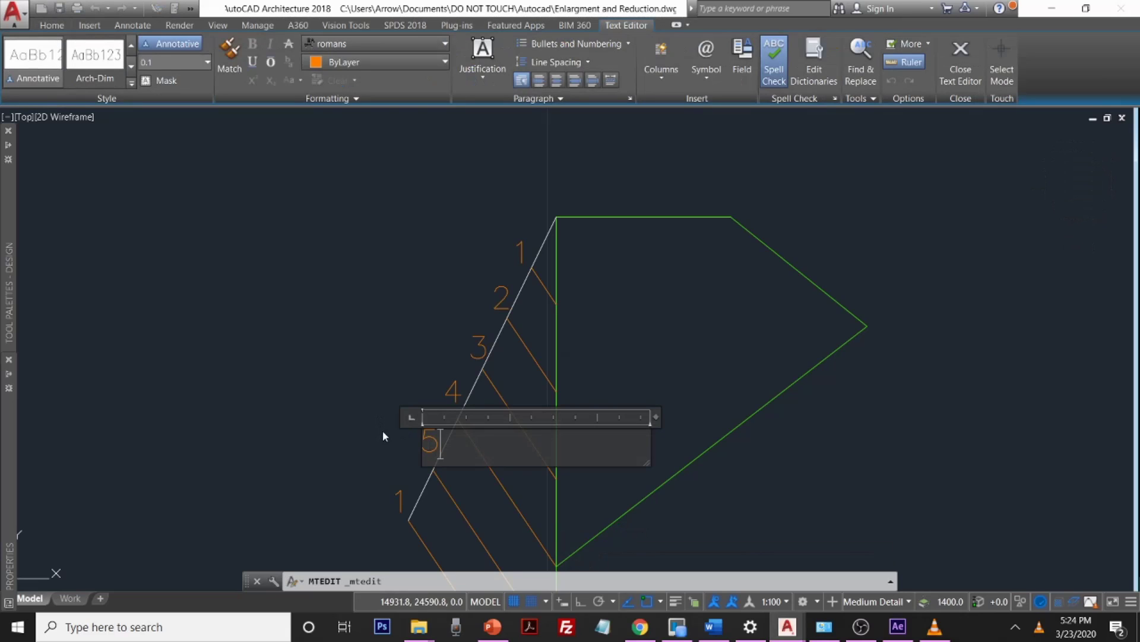
left_click(401, 493)
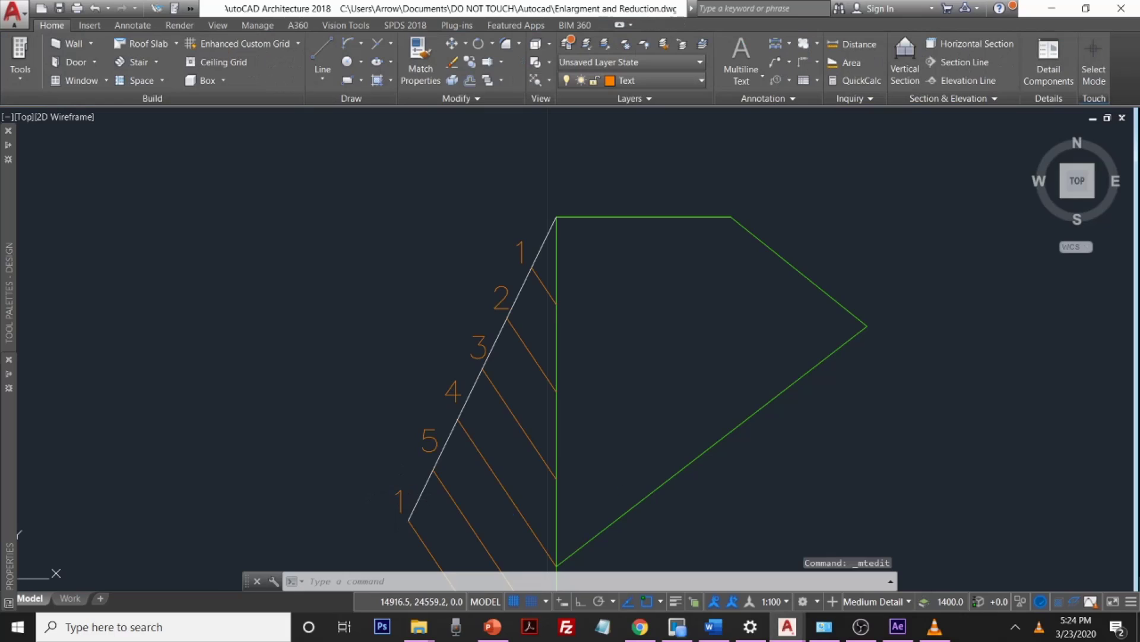
Step: Change the last label to 6 and pan to show the whole figure
left_click(401, 499)
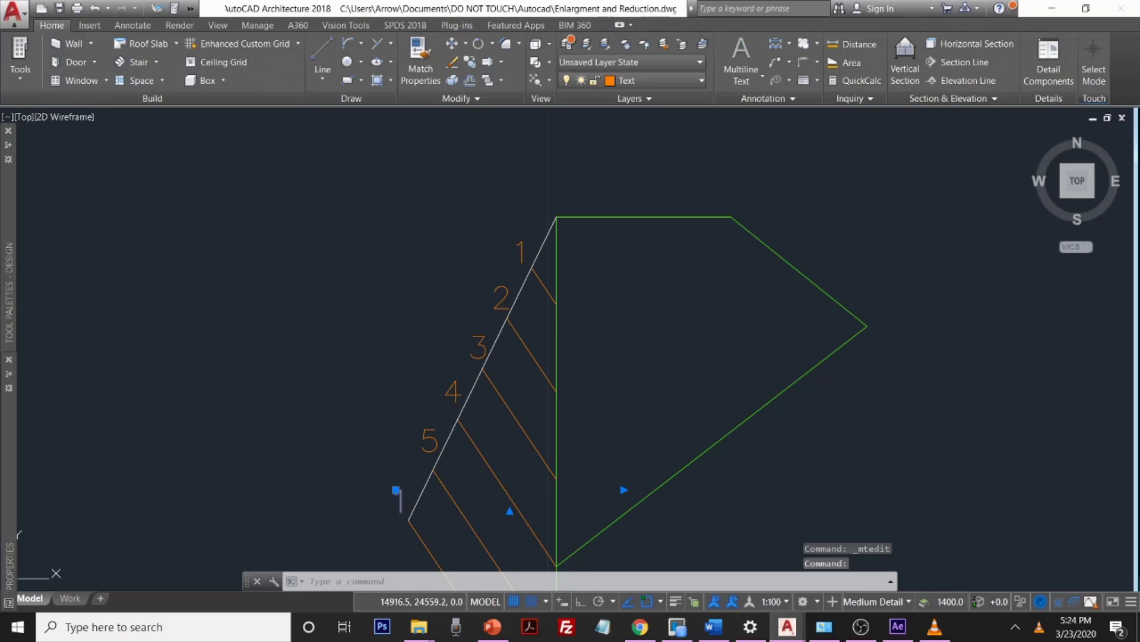
double_click(401, 502)
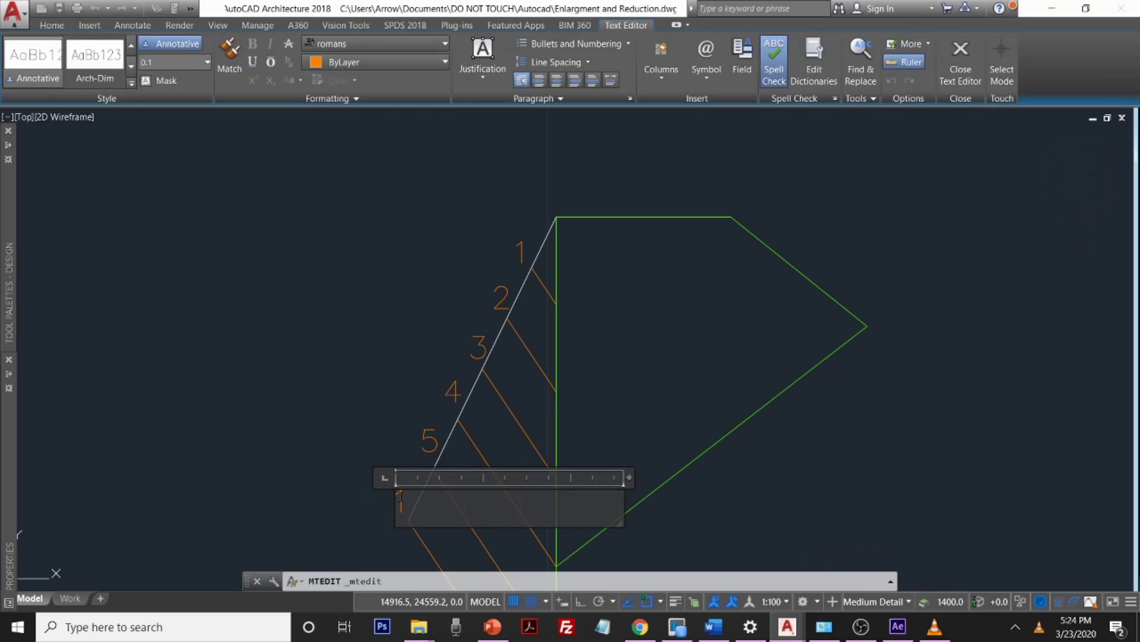
key("Return")
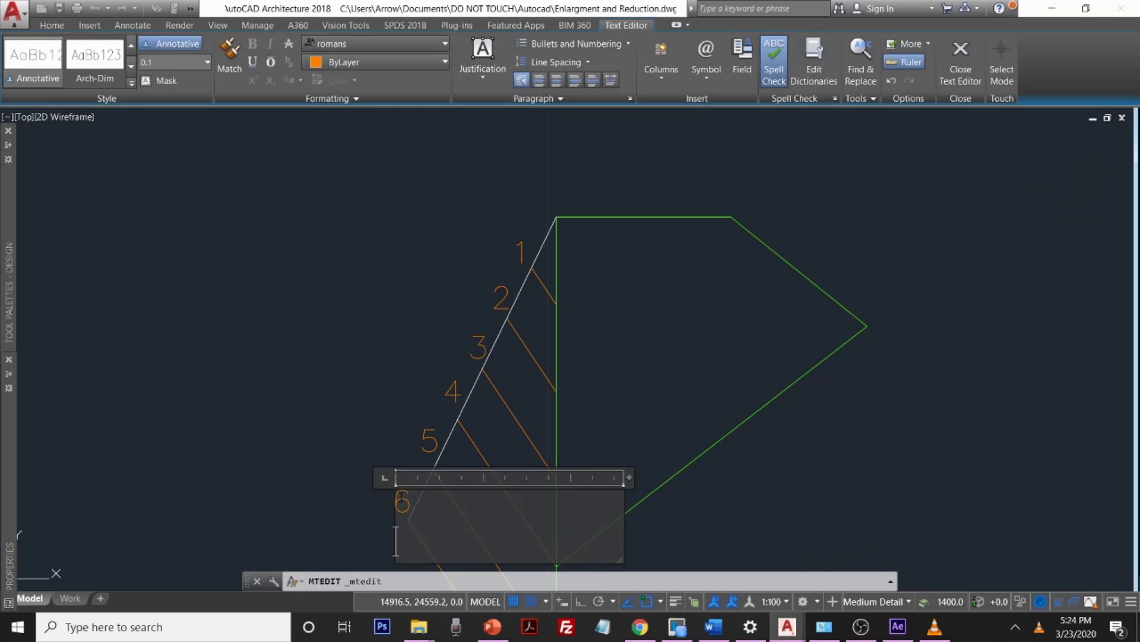
left_click(392, 541)
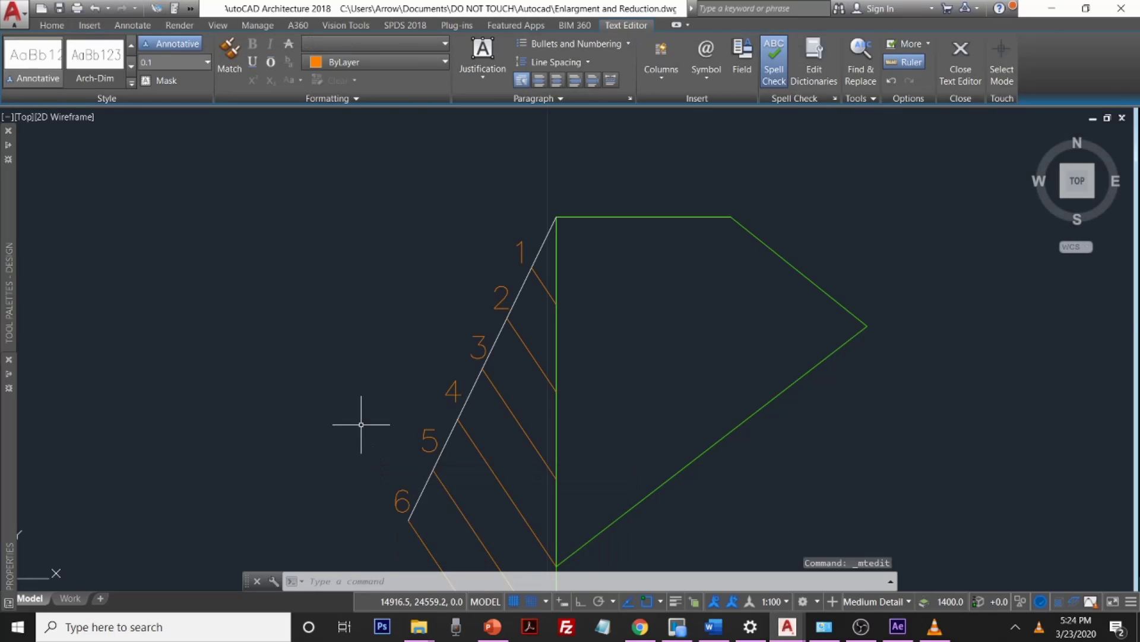
scroll(713, 374, "down", 4)
middle_click_drag(723, 408, 532, 368)
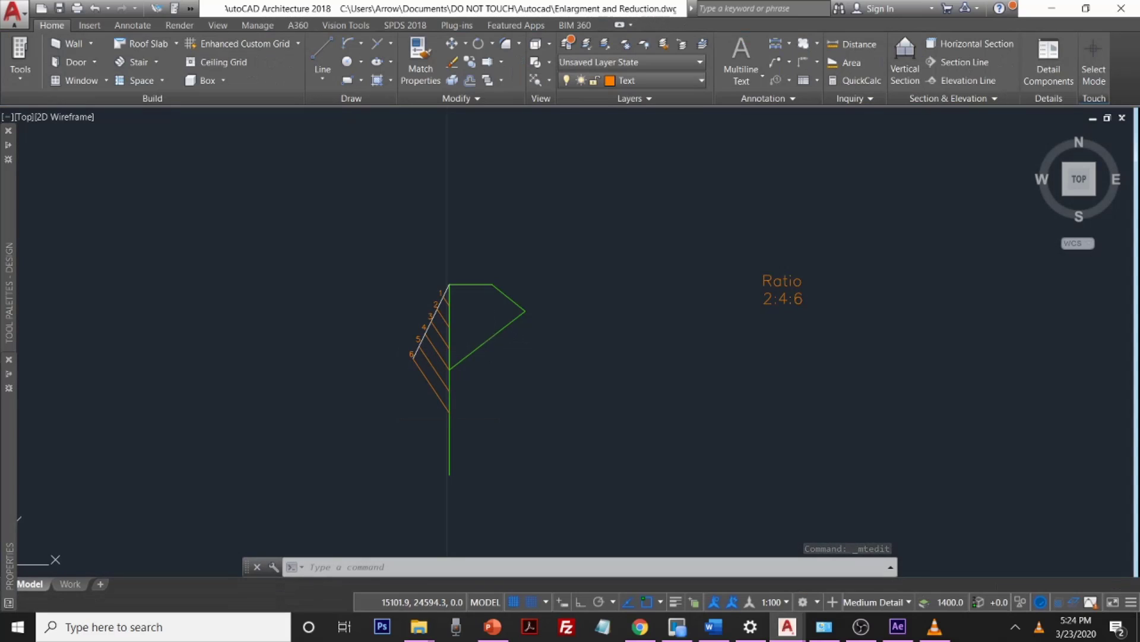
Step: Cancel any leftover command and start a new LINE with the L alias
key("Escape")
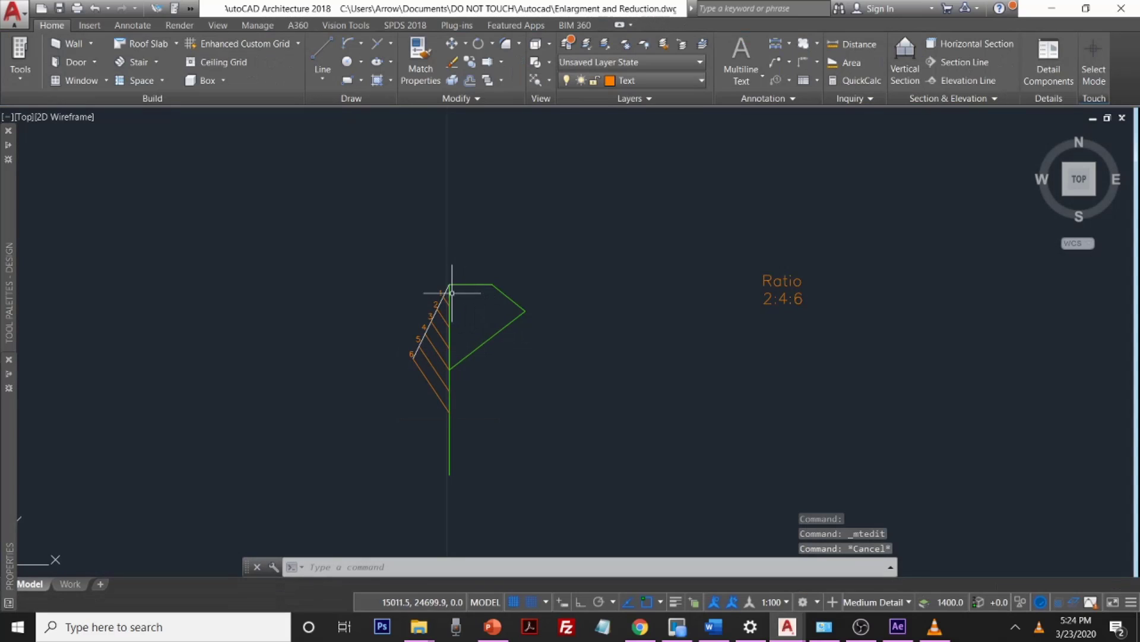
type("l")
key("Return")
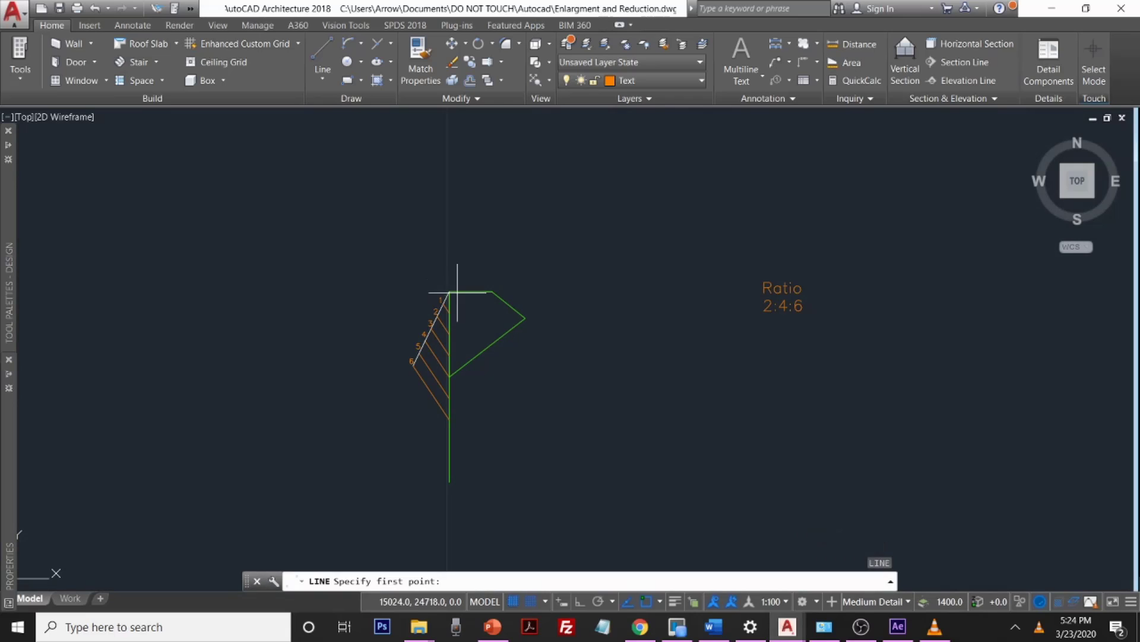
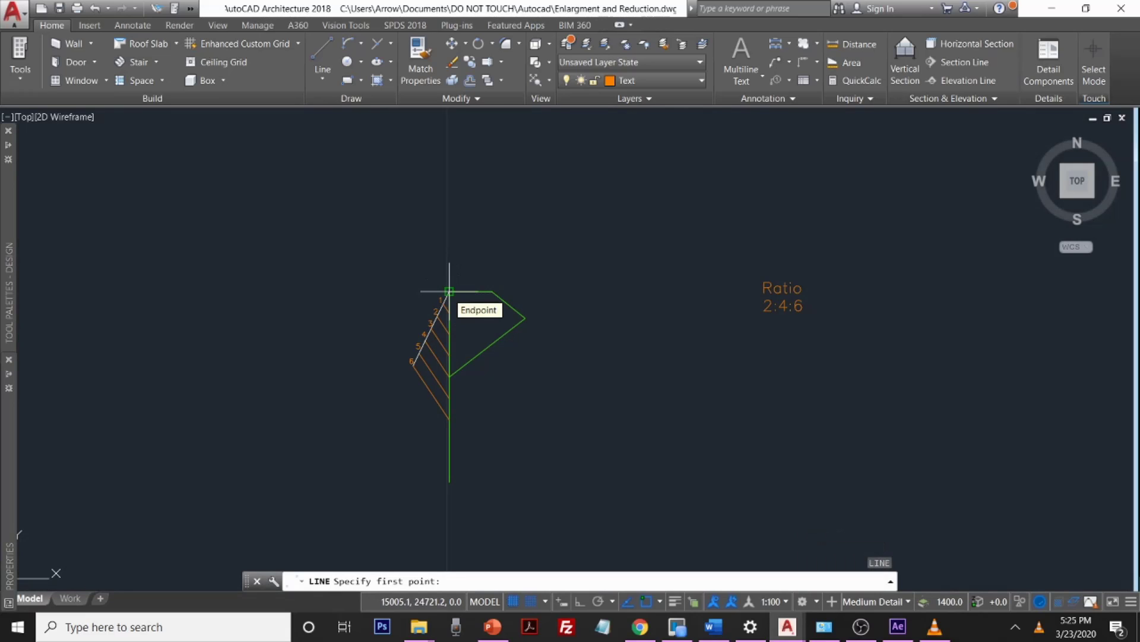
Step: Make layer 0 current and draw a line from the polygon's top-left vertex to its right vertex
left_click(660, 79)
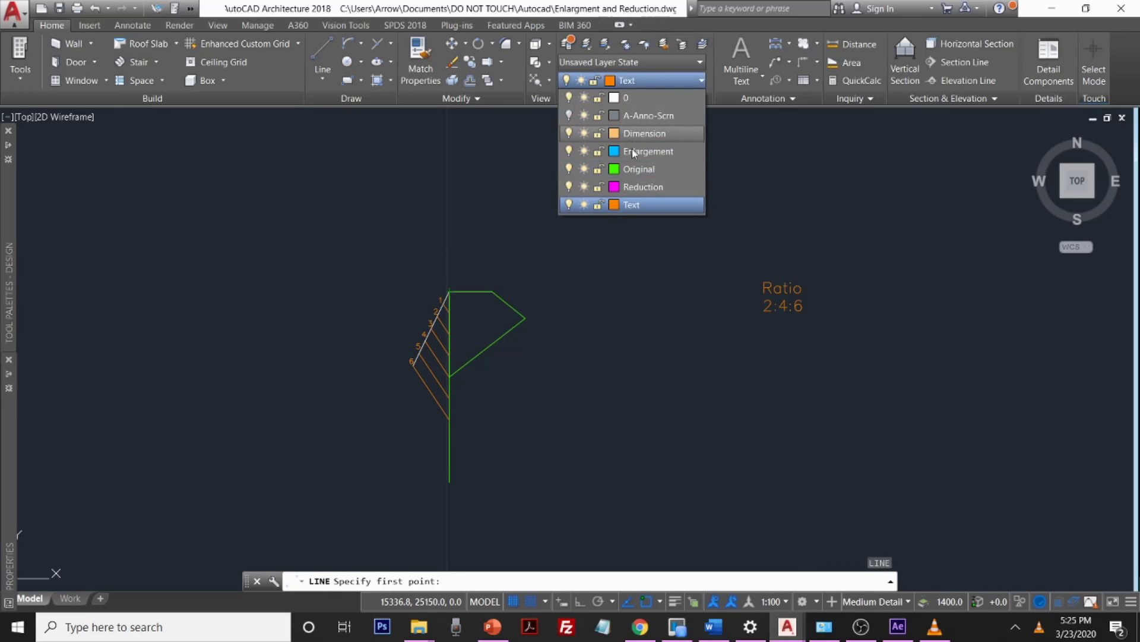
left_click(632, 96)
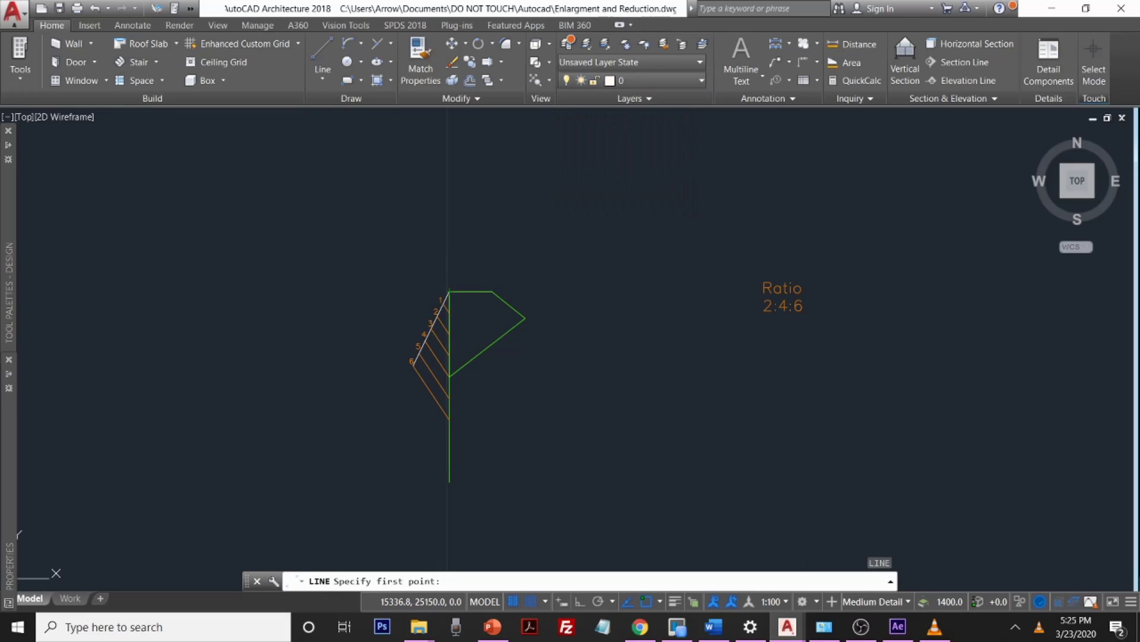
left_click(449, 291)
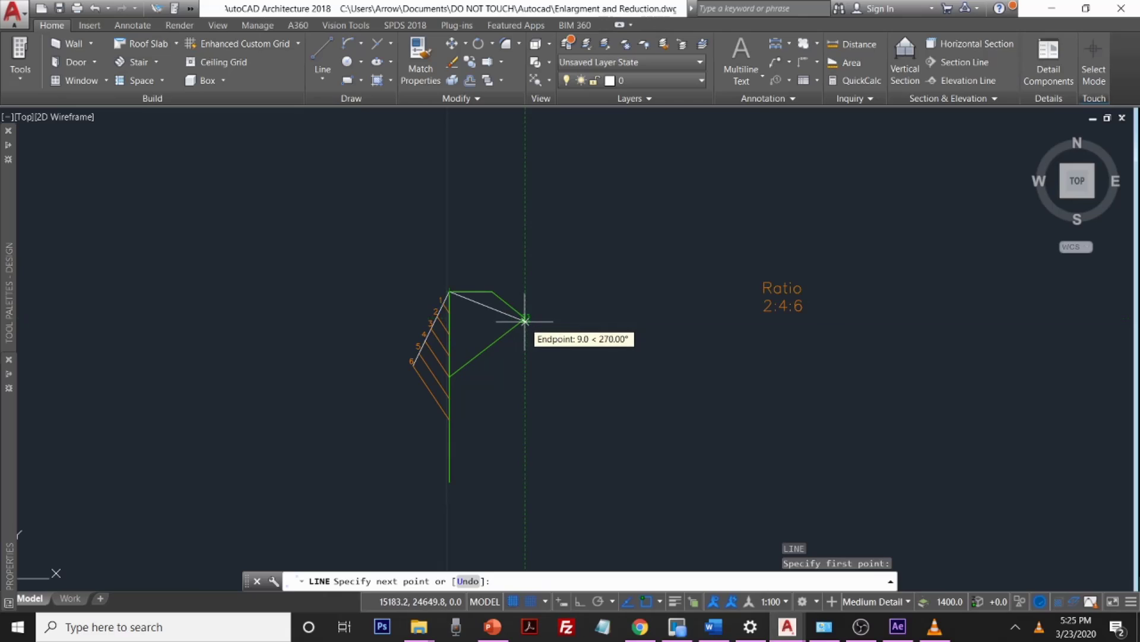
scroll(525, 318, "up", 3)
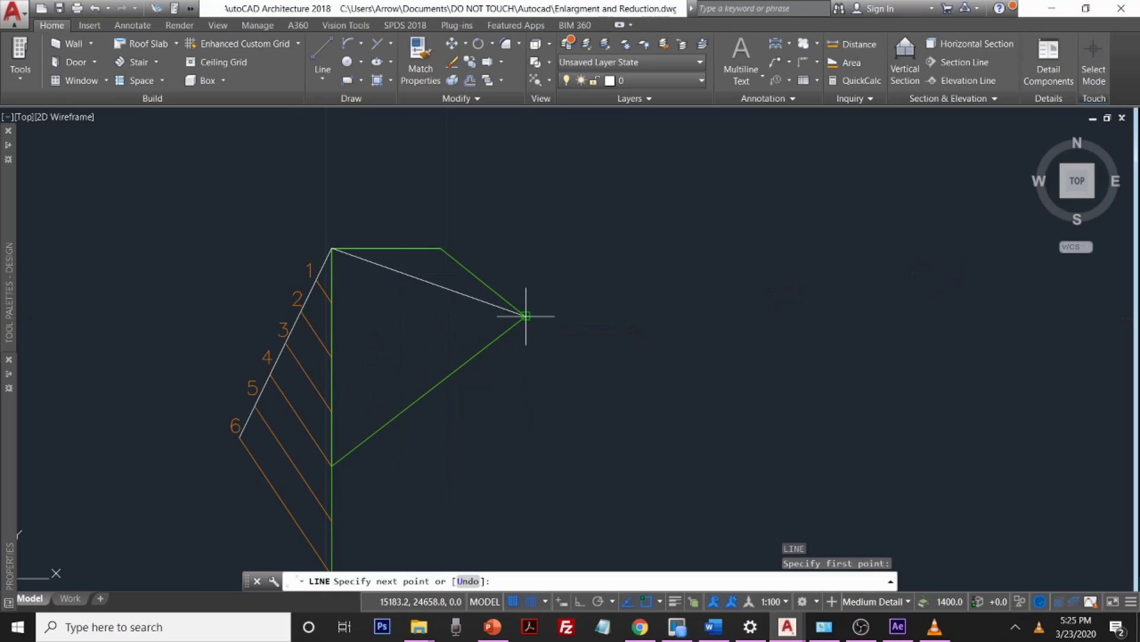
left_click(526, 316)
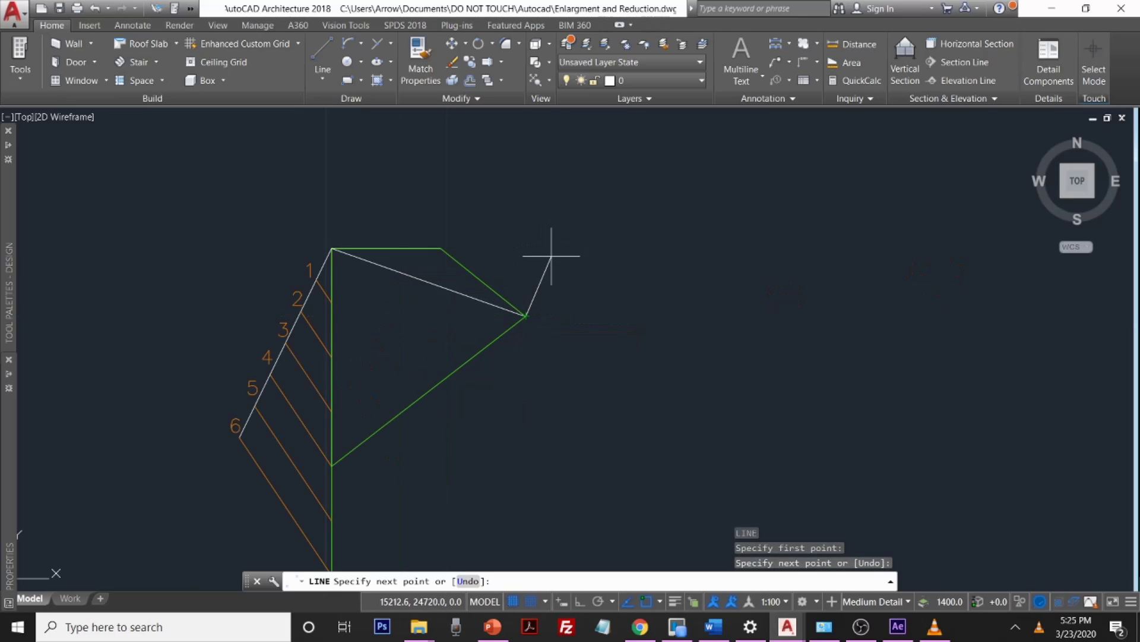
key("Escape")
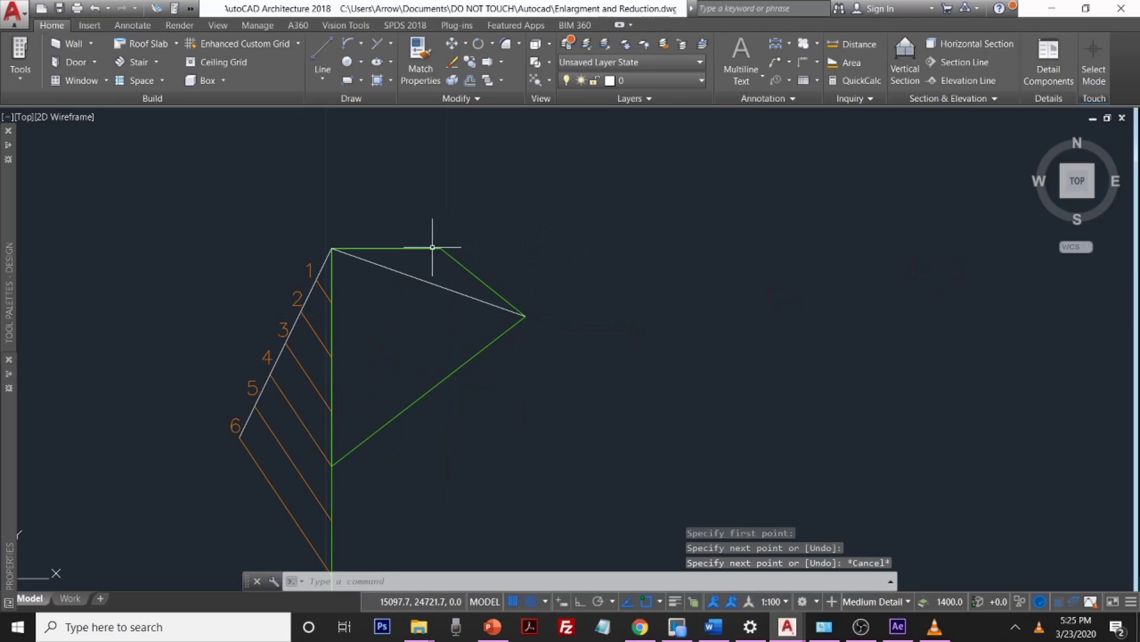
Step: Stretch the top green edge's right end far to the right, then select the white diagonal
left_click(441, 247)
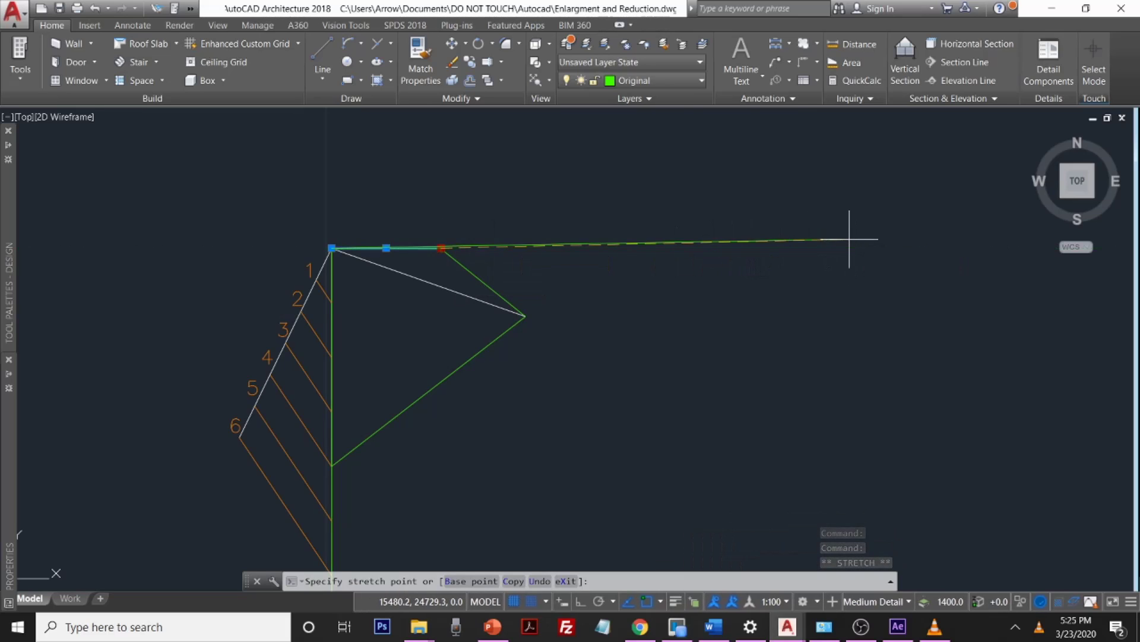
left_click(862, 248)
key("Escape")
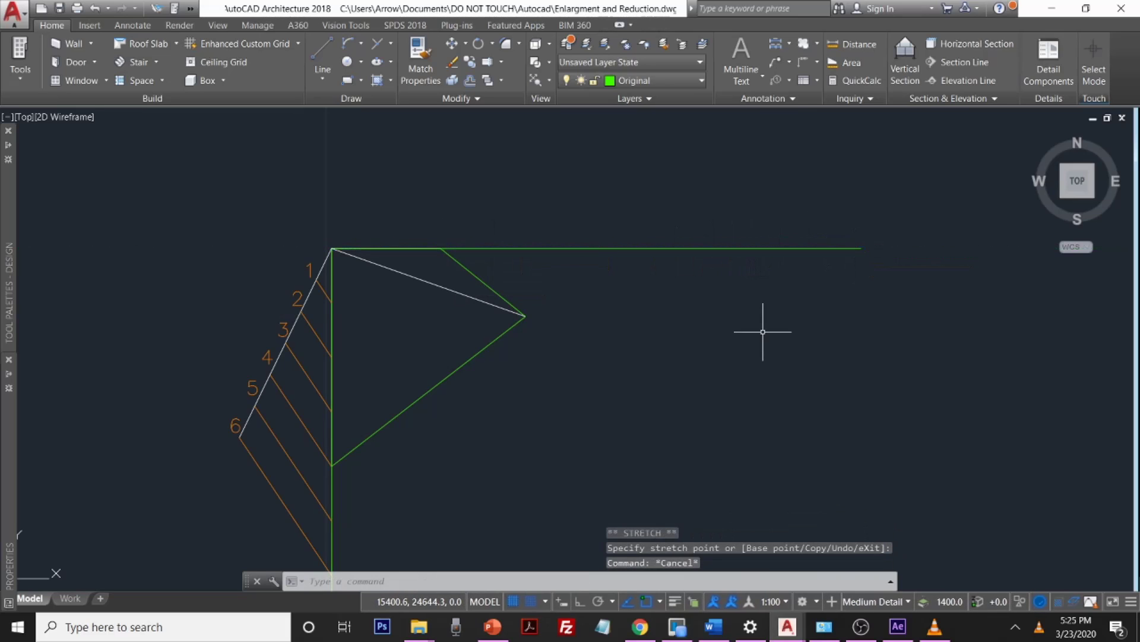
left_click(427, 276)
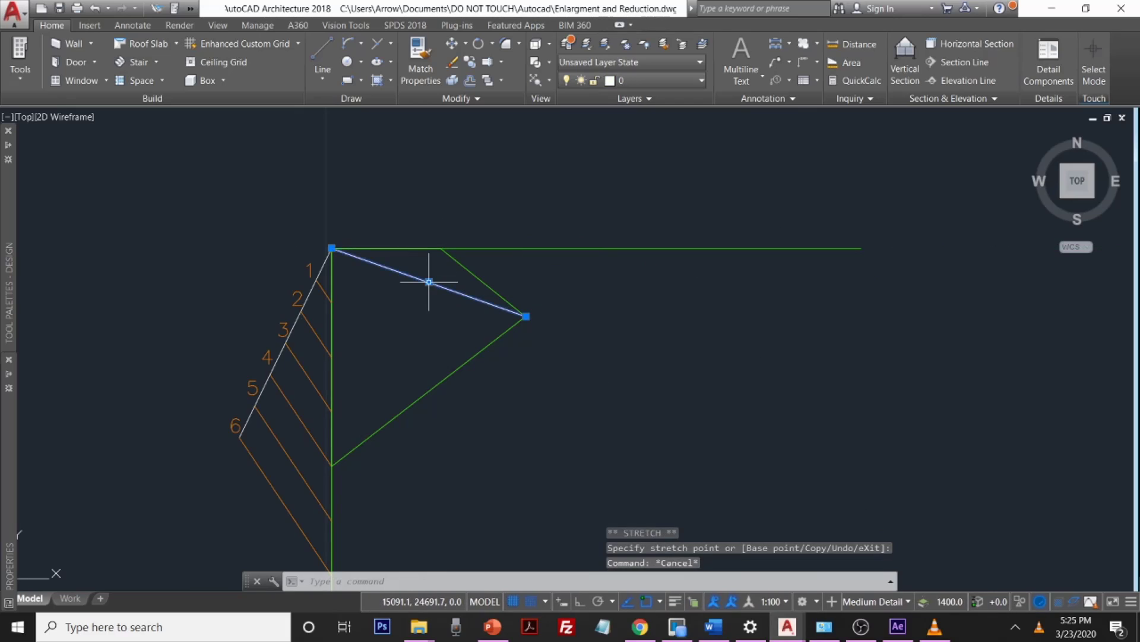
type("dopy")
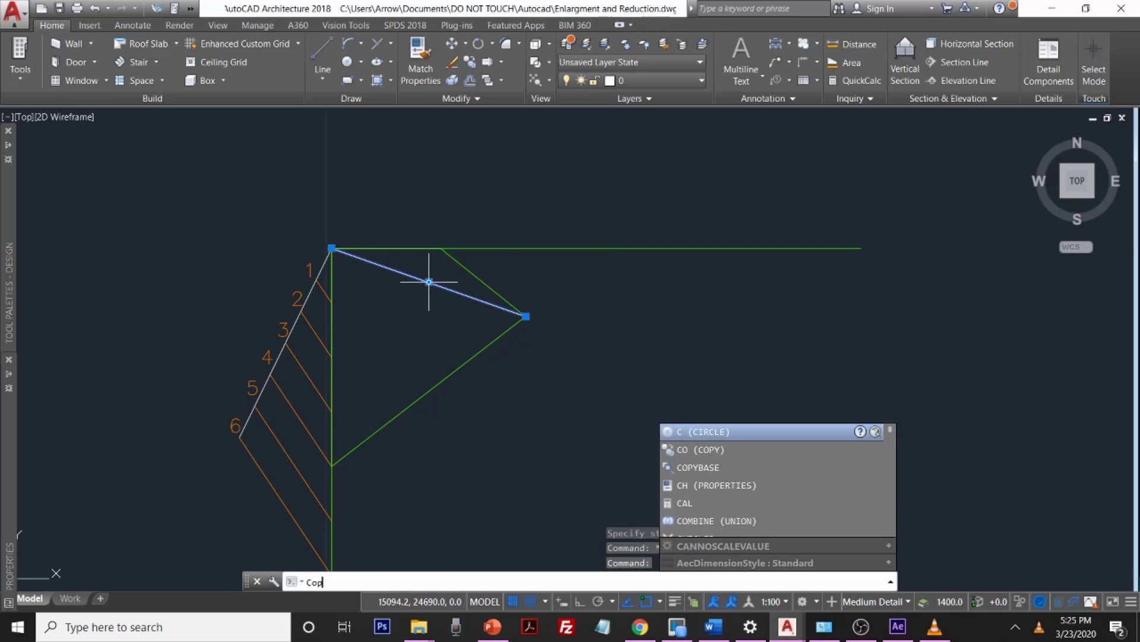
Step: Copy the white diagonal twice end to end, starting at the polygon's right vertex
key("Return")
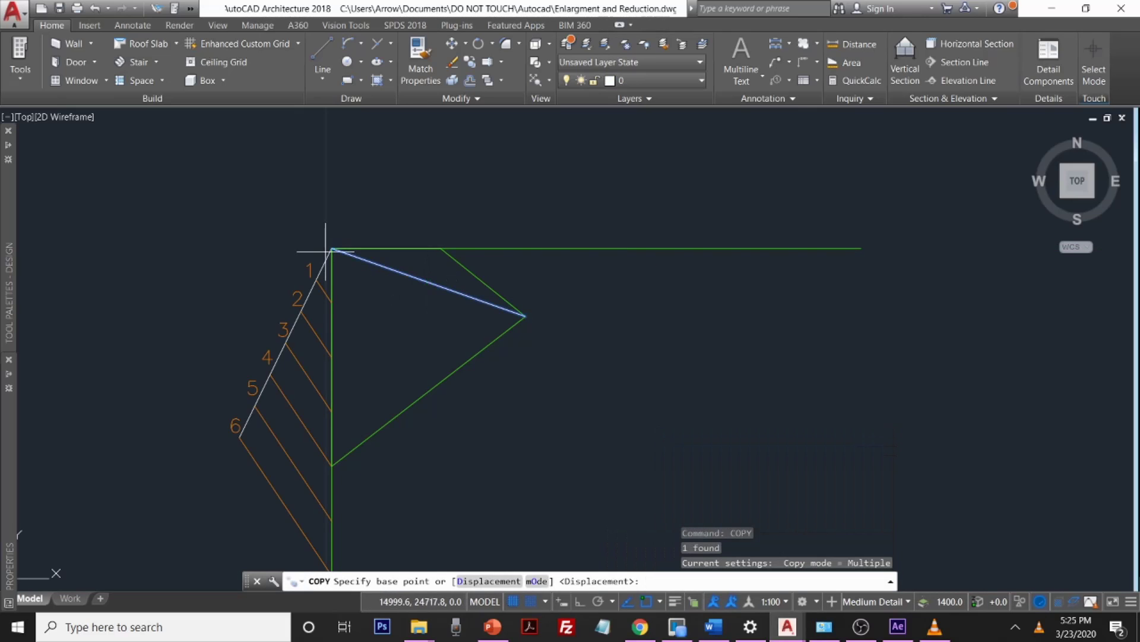
left_click(332, 248)
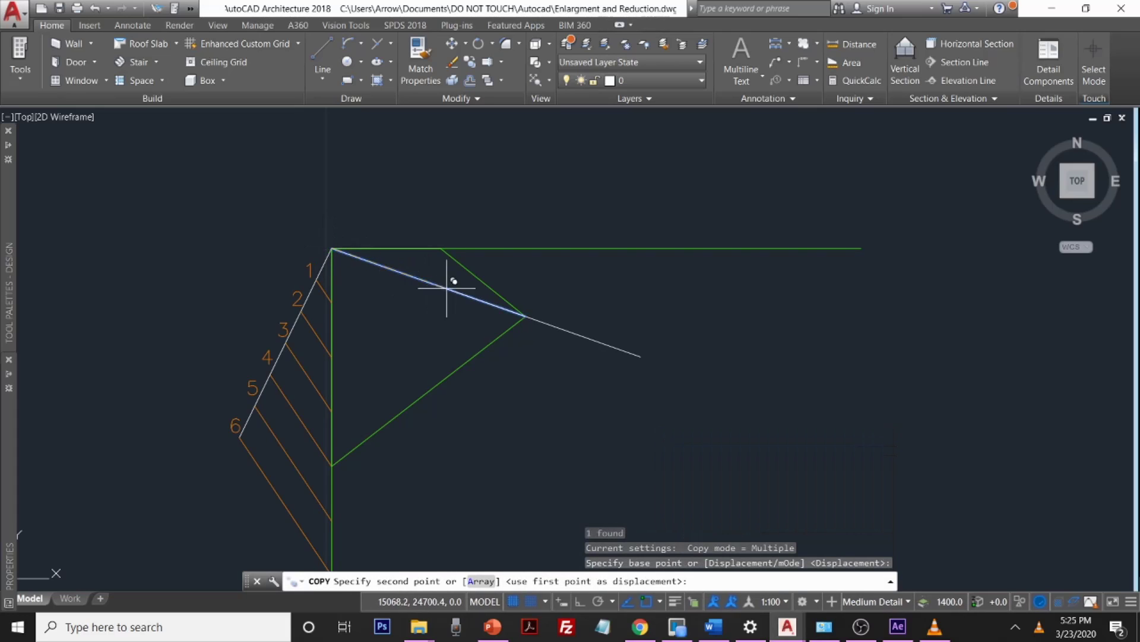
scroll(527, 318, "up", 3)
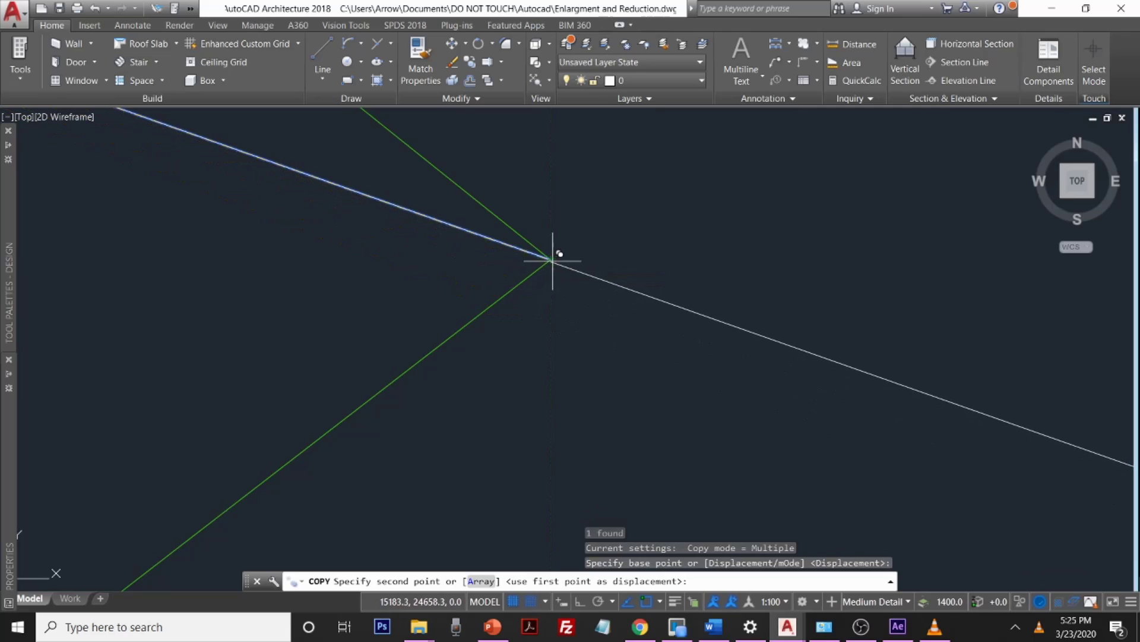
left_click(552, 258)
scroll(552, 259, "down", 5)
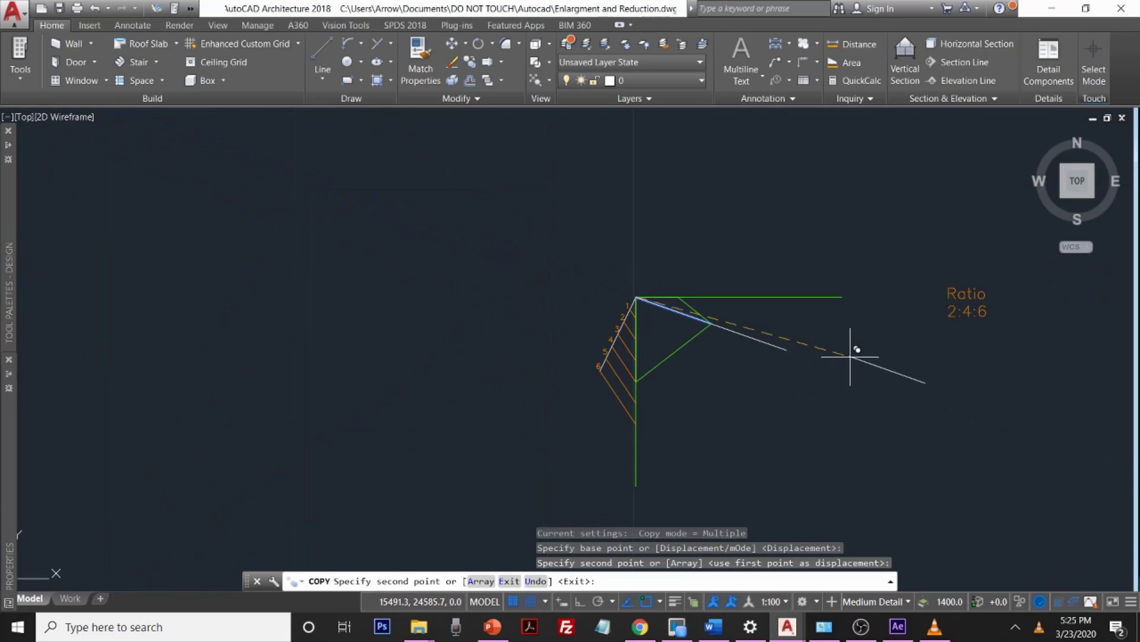
scroll(792, 356, "up", 4)
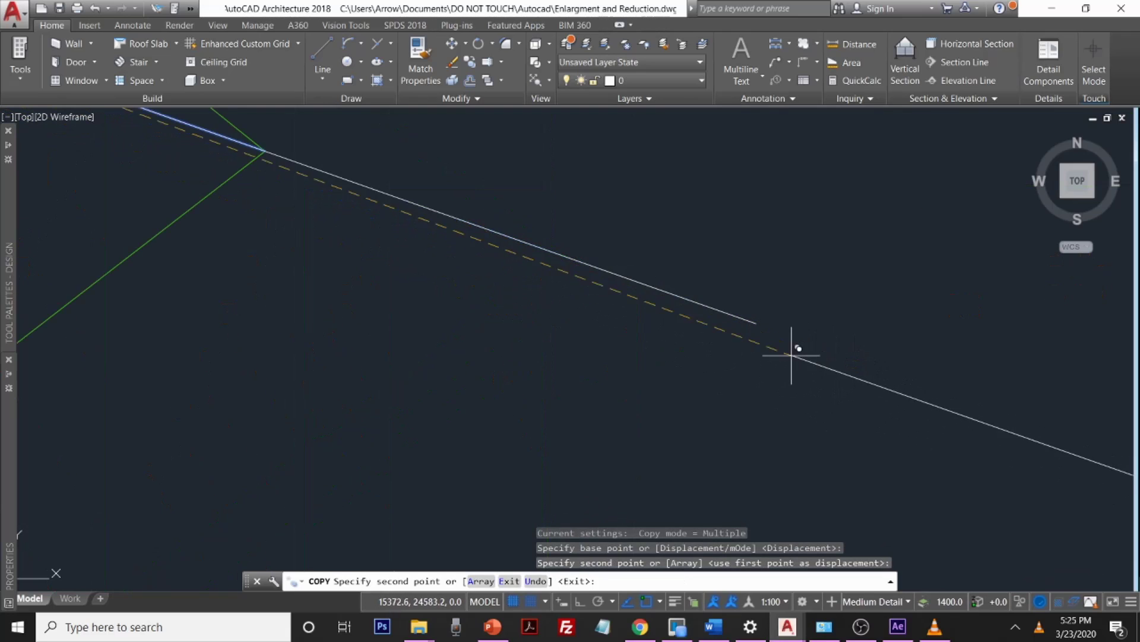
left_click(756, 323)
scroll(760, 333, "down", 6)
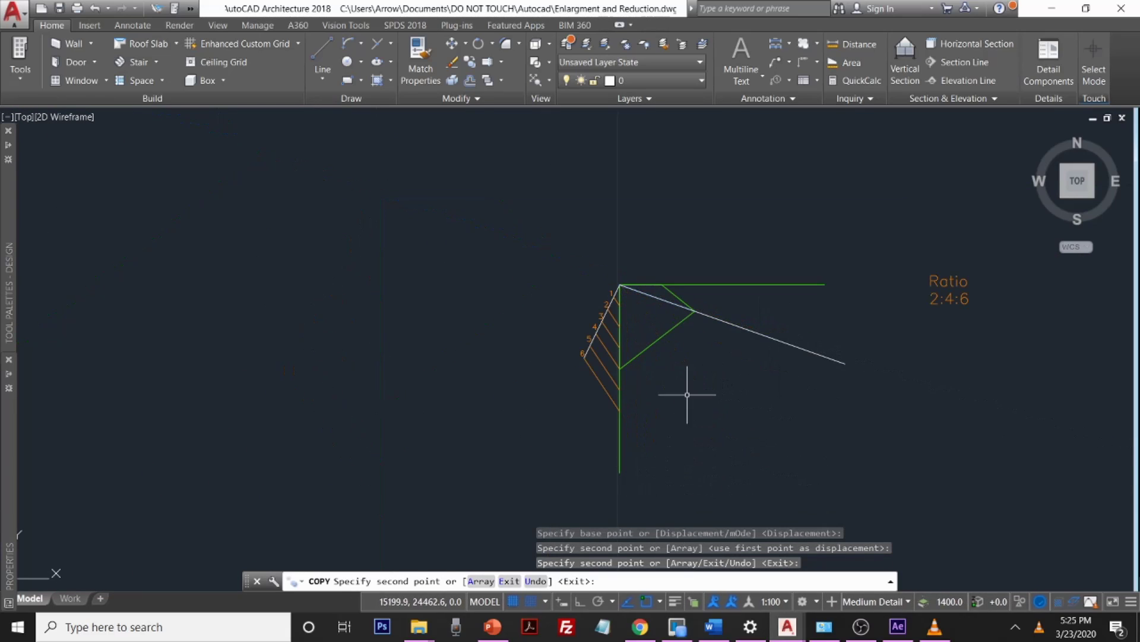
key("Escape")
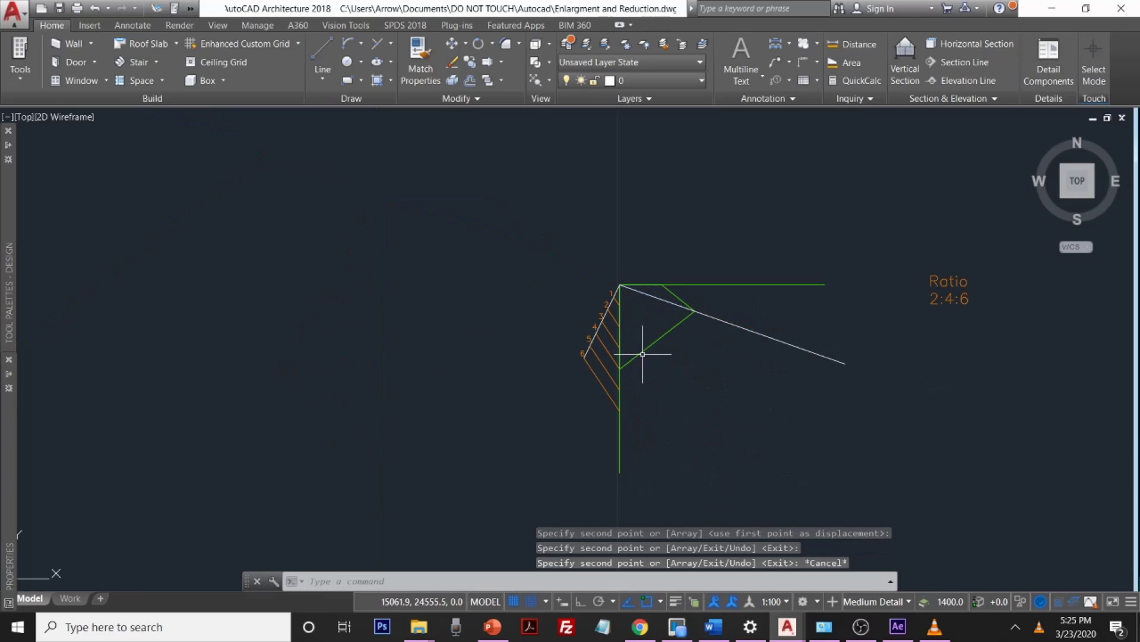
Step: Copy the lower green diagonal edge to a lower and a higher point on the vertical line
type("c")
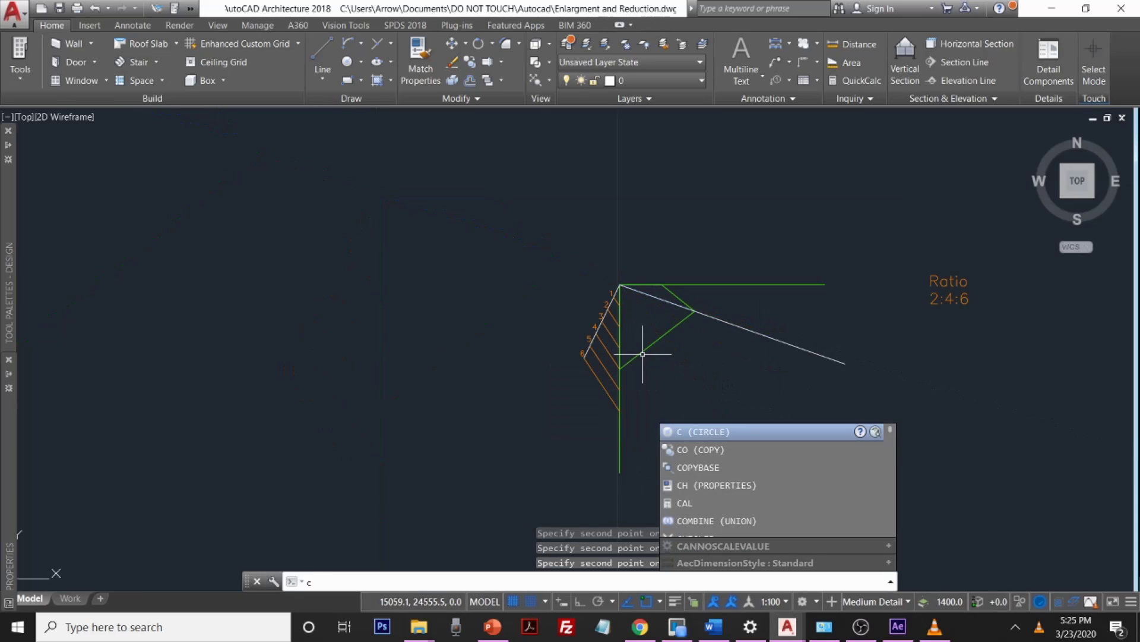
key("Return")
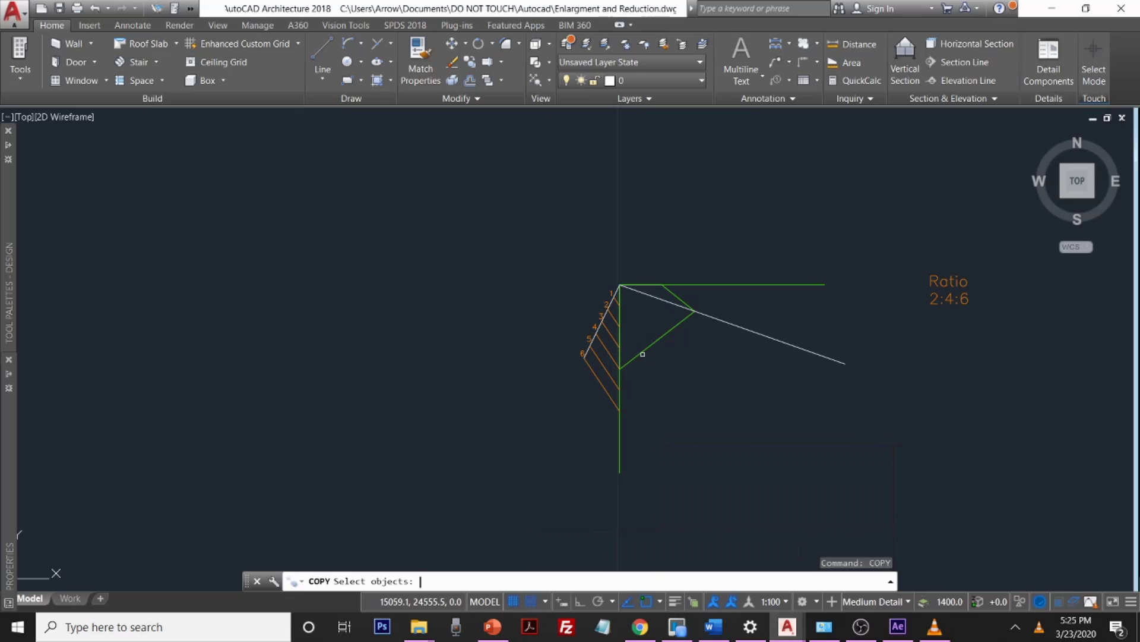
left_click(646, 348)
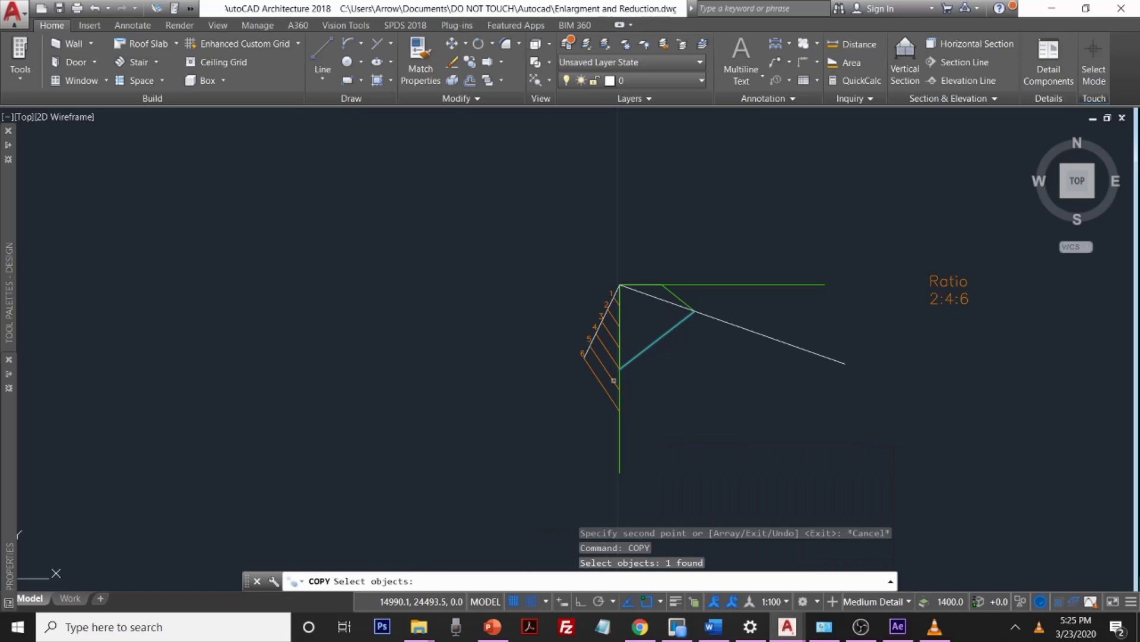
key("Return")
scroll(636, 360, "up", 6)
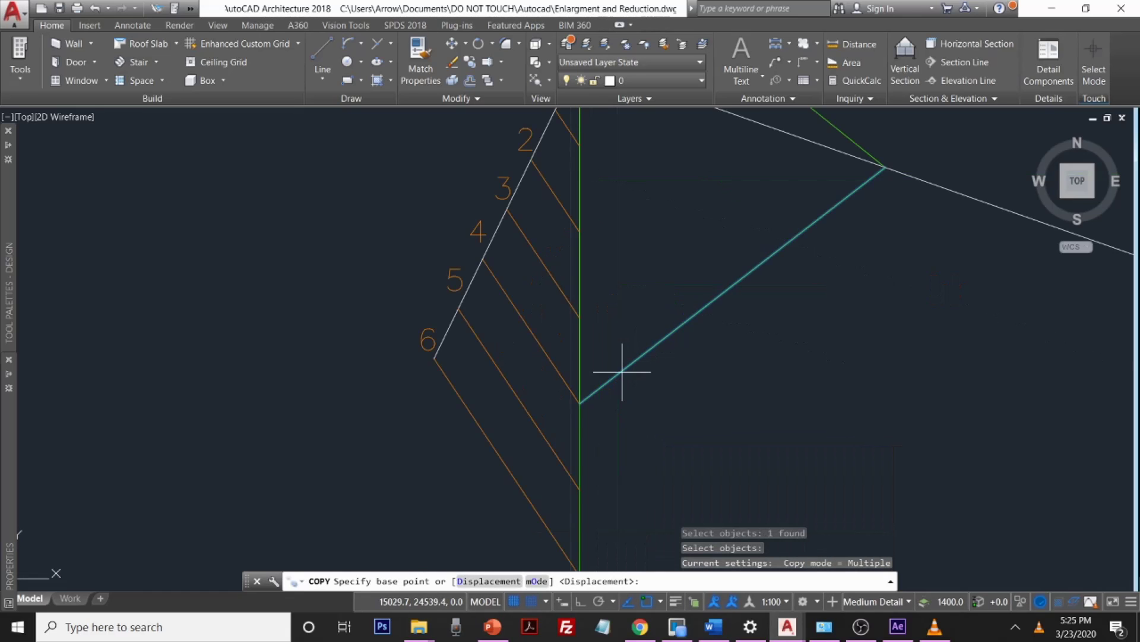
left_click(579, 403)
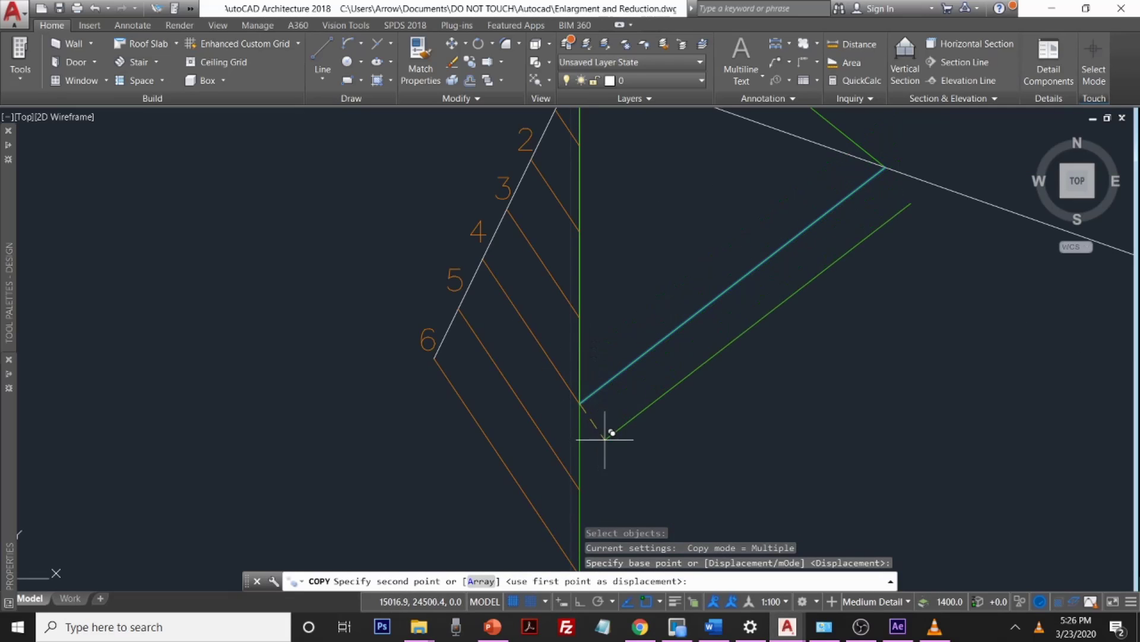
scroll(588, 321, "down", 2)
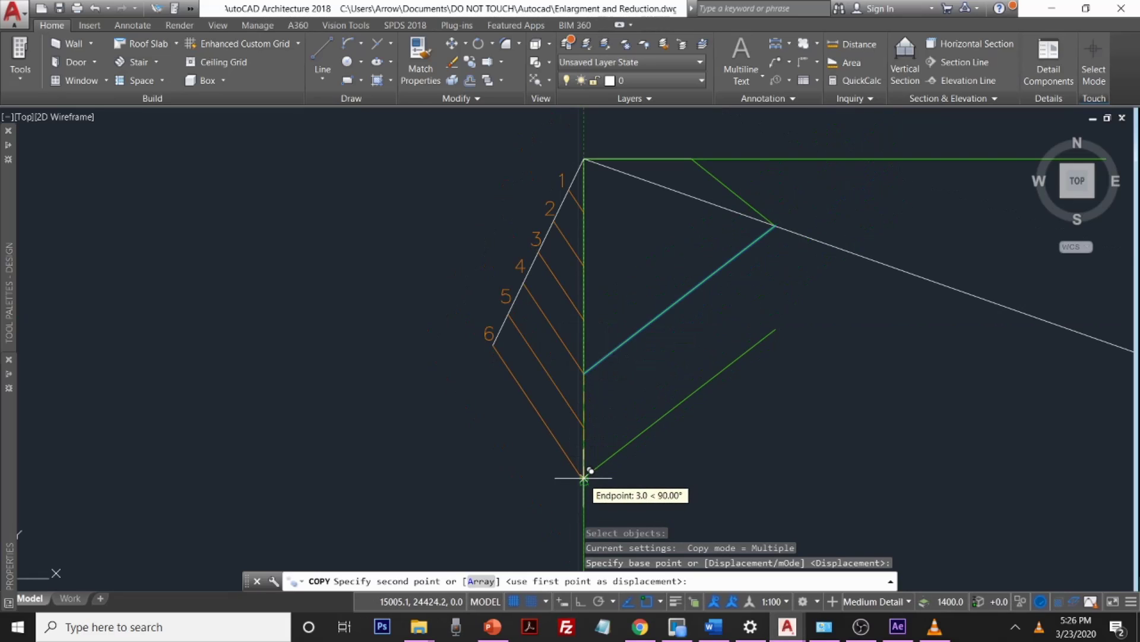
scroll(584, 477, "up", 3)
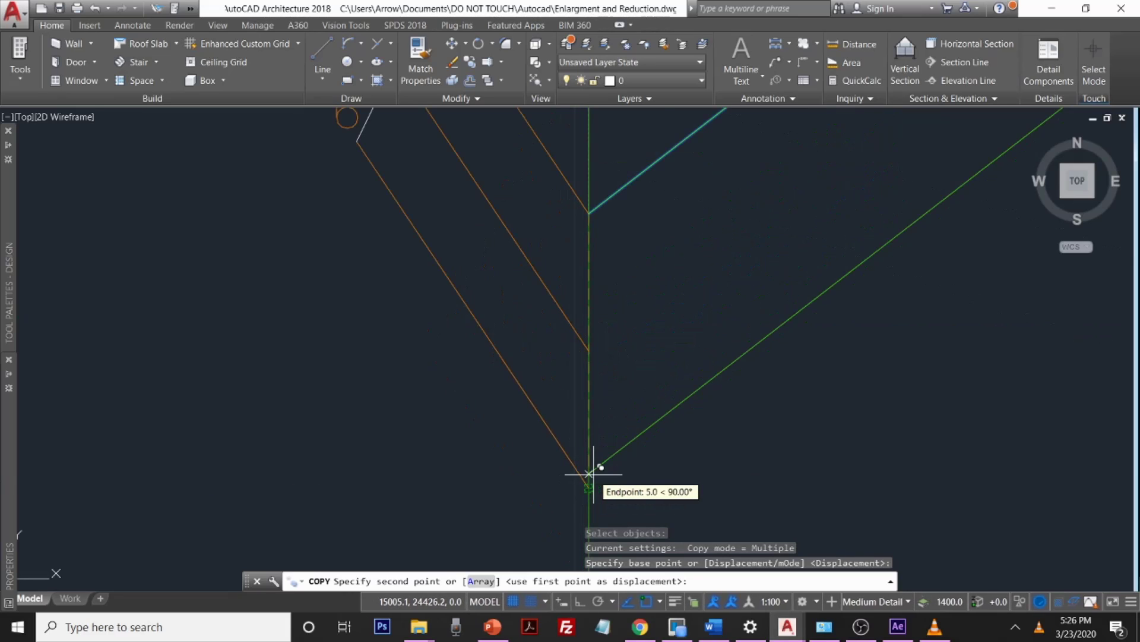
left_click(591, 487)
scroll(593, 479, "down", 5)
mouse_move(593, 478)
middle_mouse_down()
mouse_move(629, 224)
mouse_move(636, 318)
middle_mouse_up()
scroll(618, 242, "up", 5)
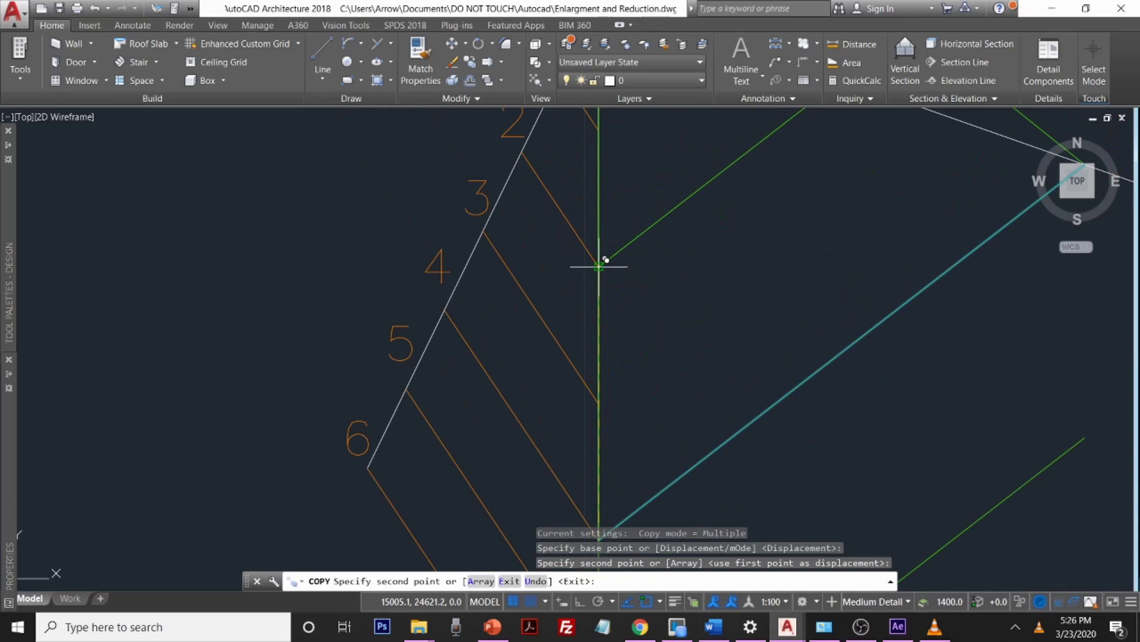
left_click(599, 266)
scroll(707, 267, "down", 4)
scroll(792, 271, "down", 1)
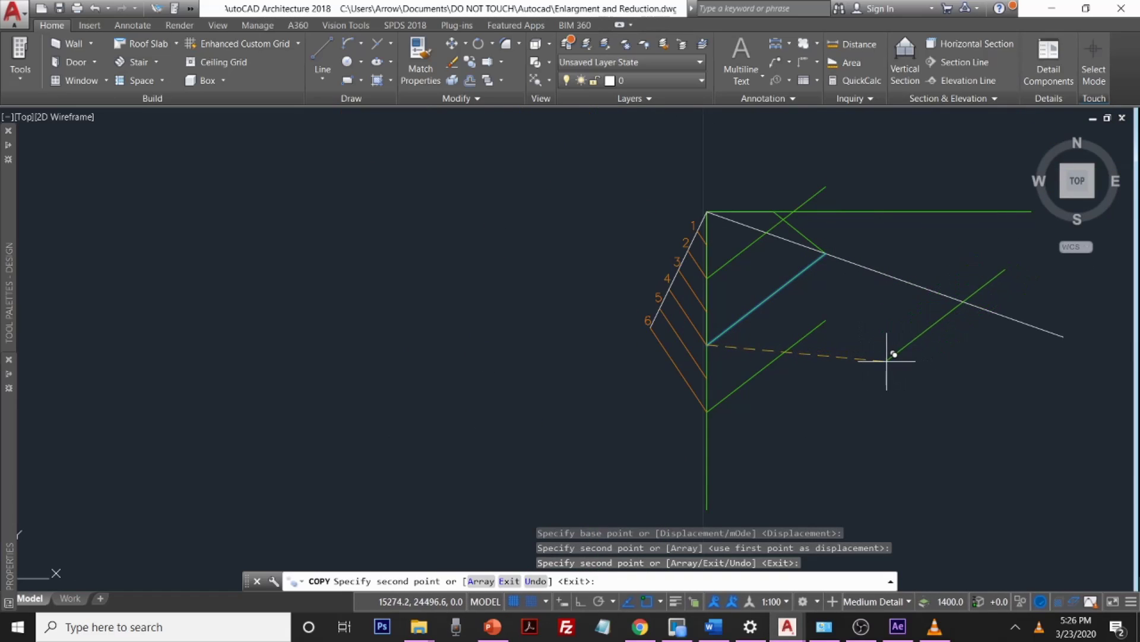
key("Escape")
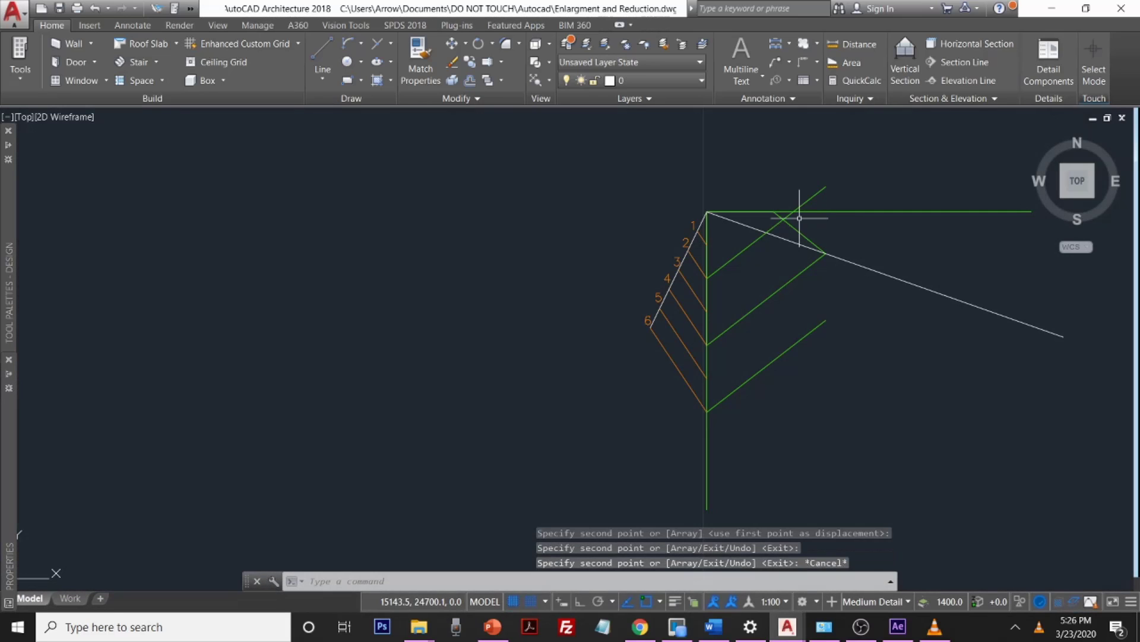
Step: Copy the lowest new green line from the cyan line's endpoint to the green line's endpoint
left_click(818, 324)
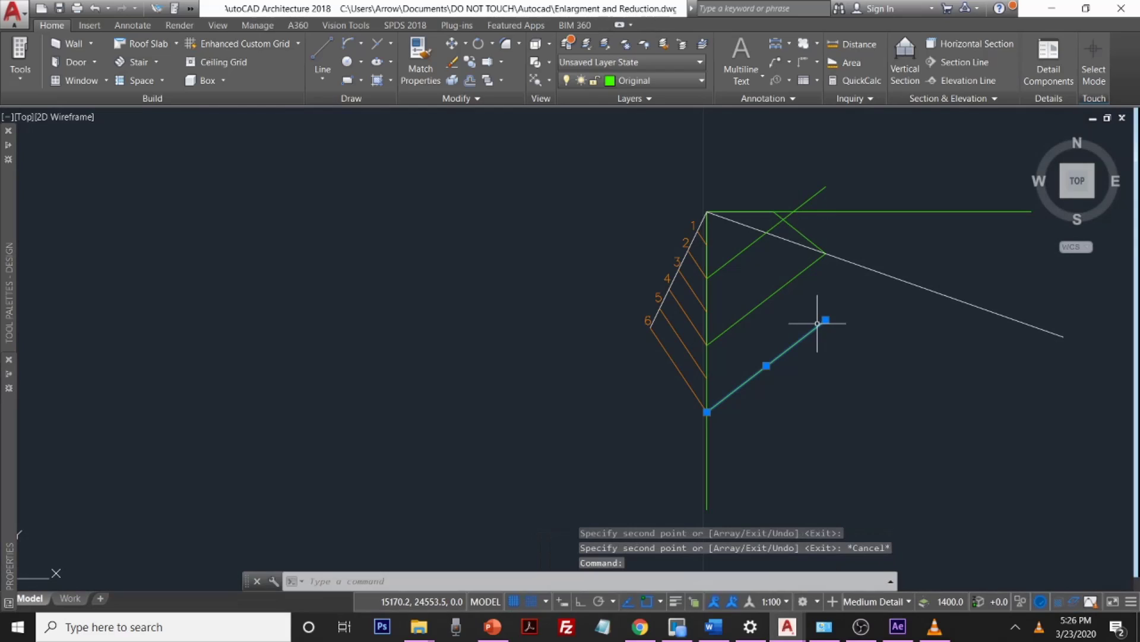
type("copy")
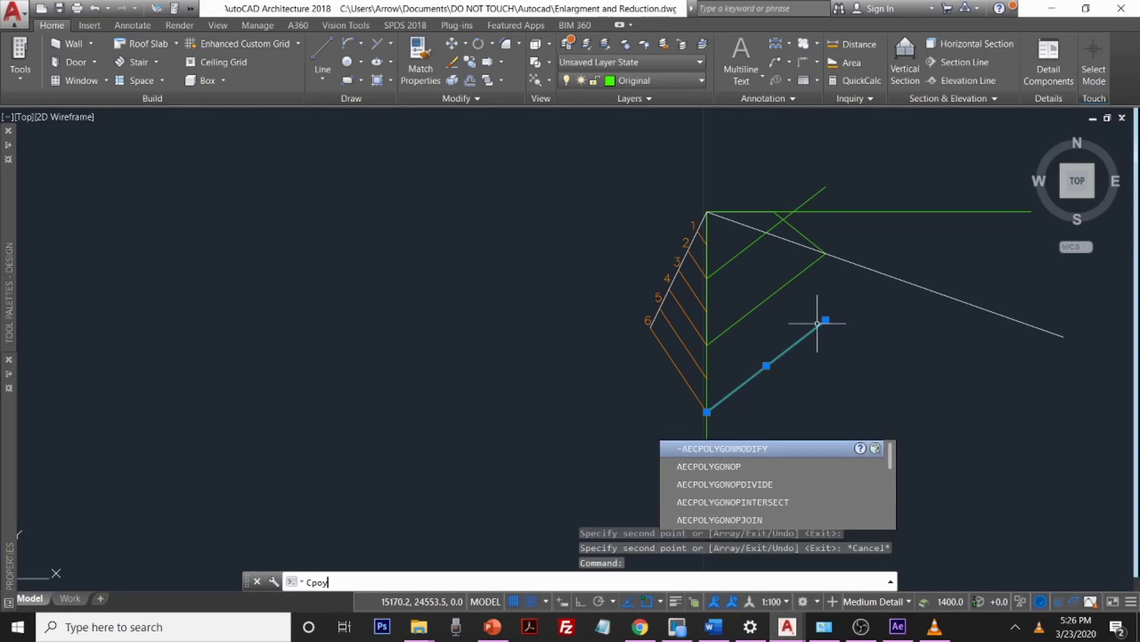
key("Return")
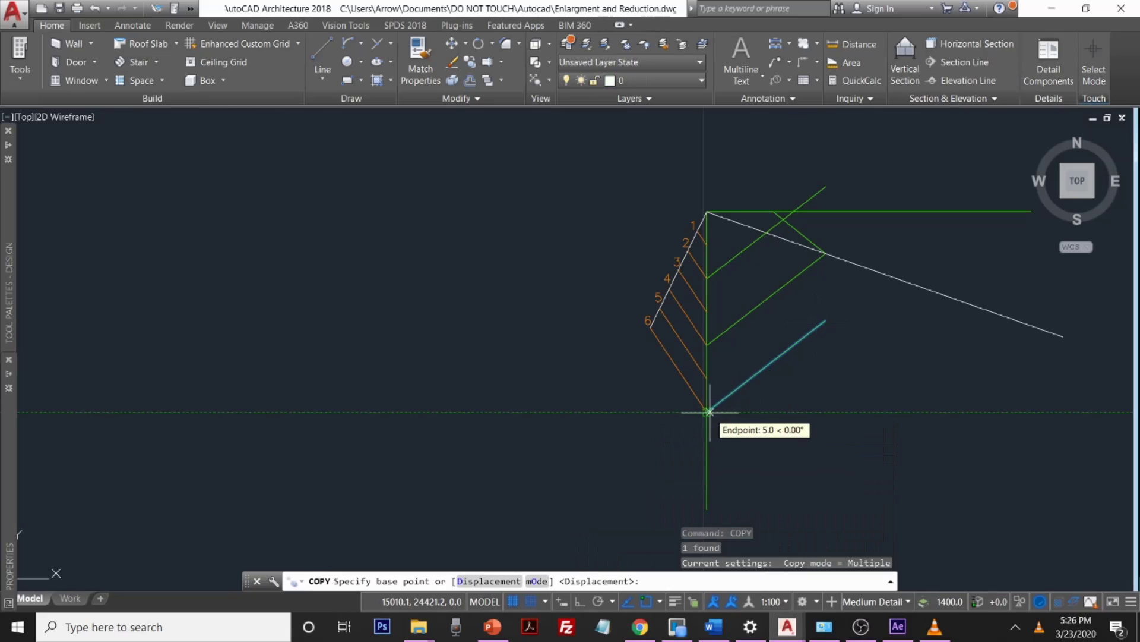
scroll(710, 412, "up", 4)
left_click(710, 412)
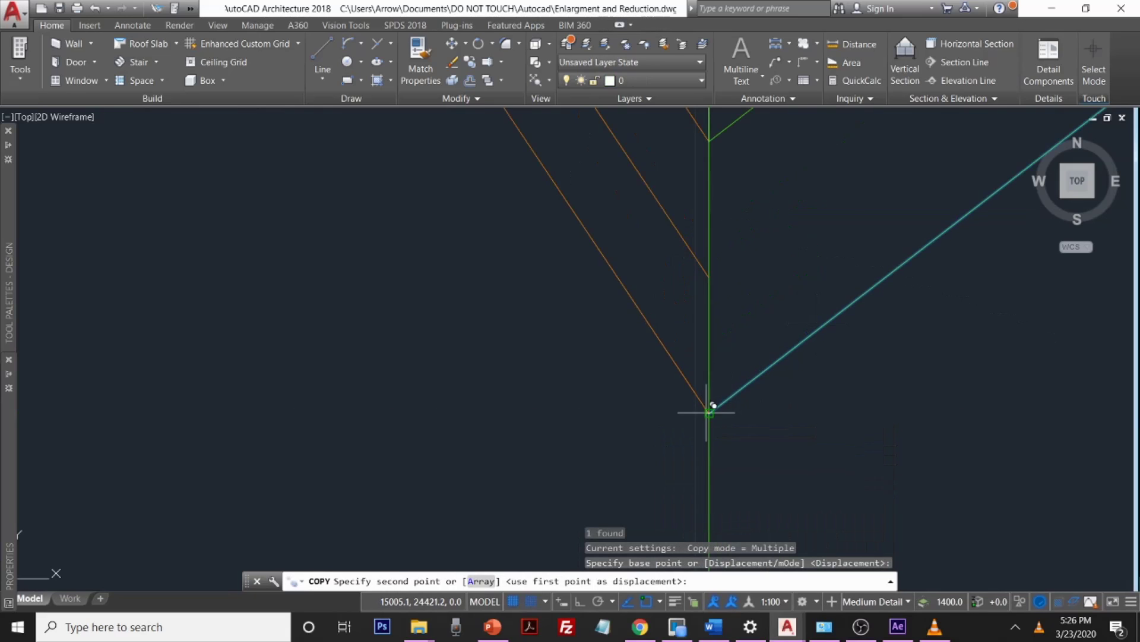
scroll(730, 386, "down", 5)
scroll(873, 285, "up", 5)
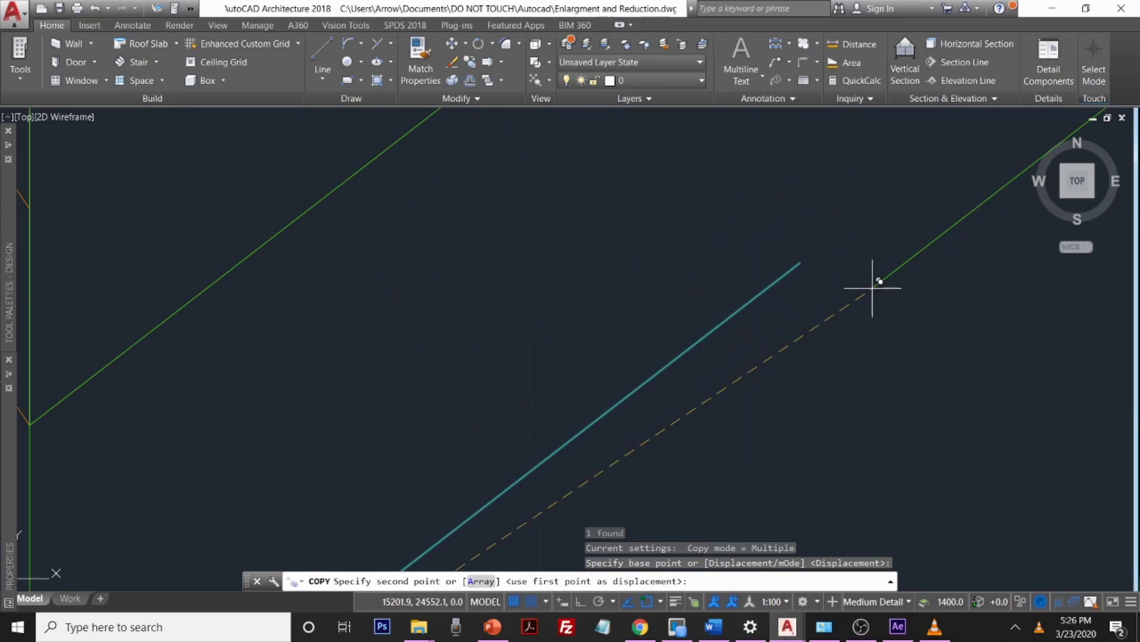
left_click(801, 262)
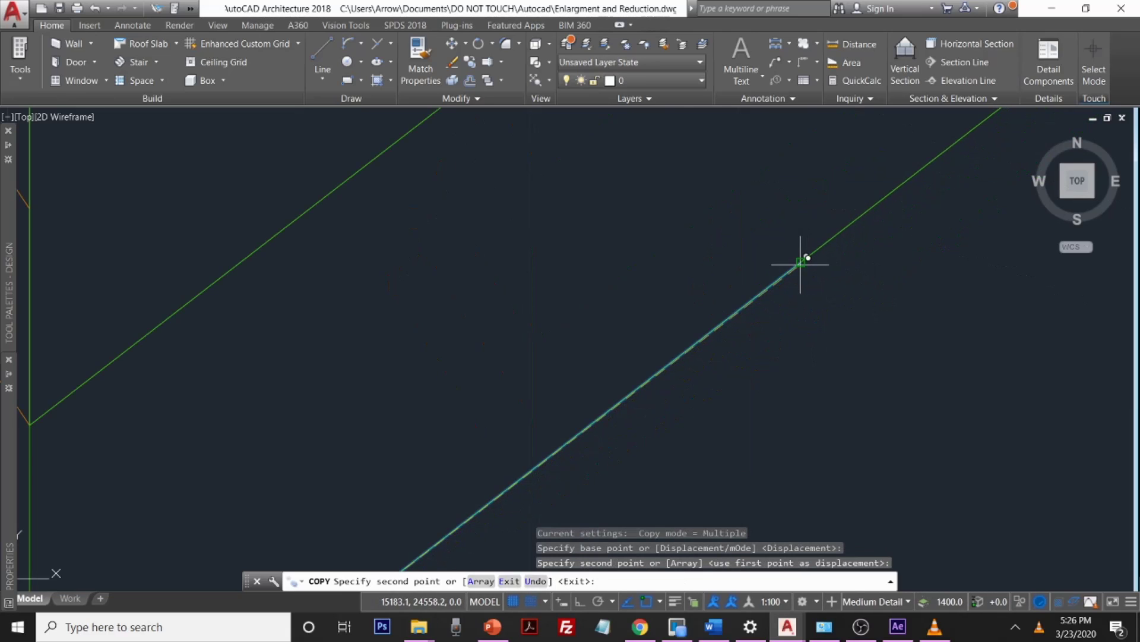
scroll(799, 254, "down", 3)
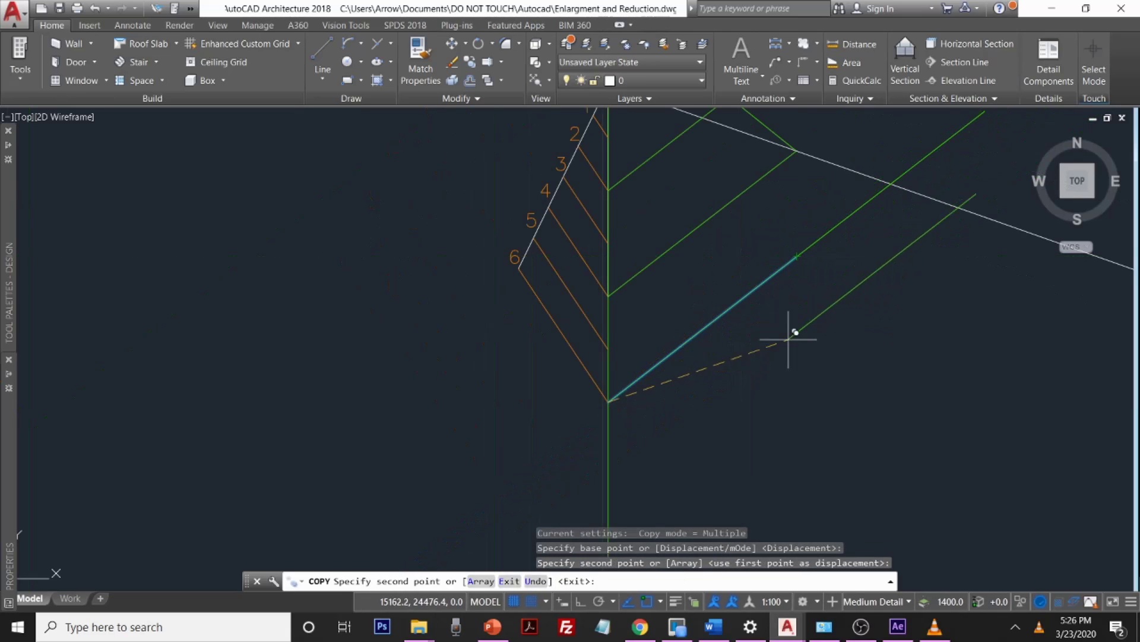
middle_click_drag(797, 362, 715, 499)
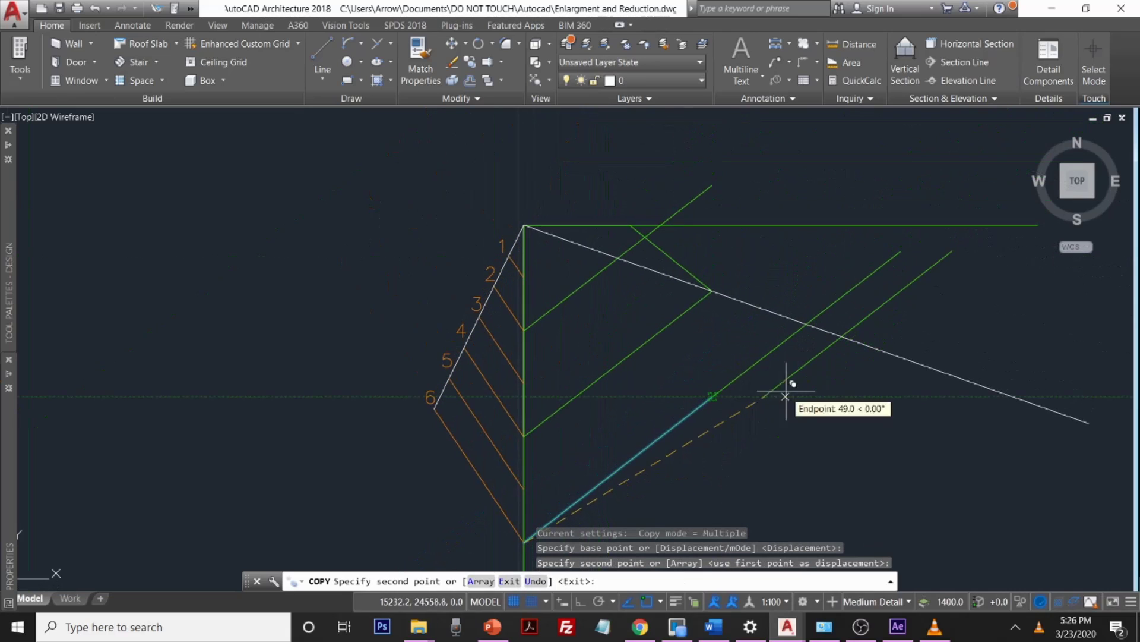
key("Escape")
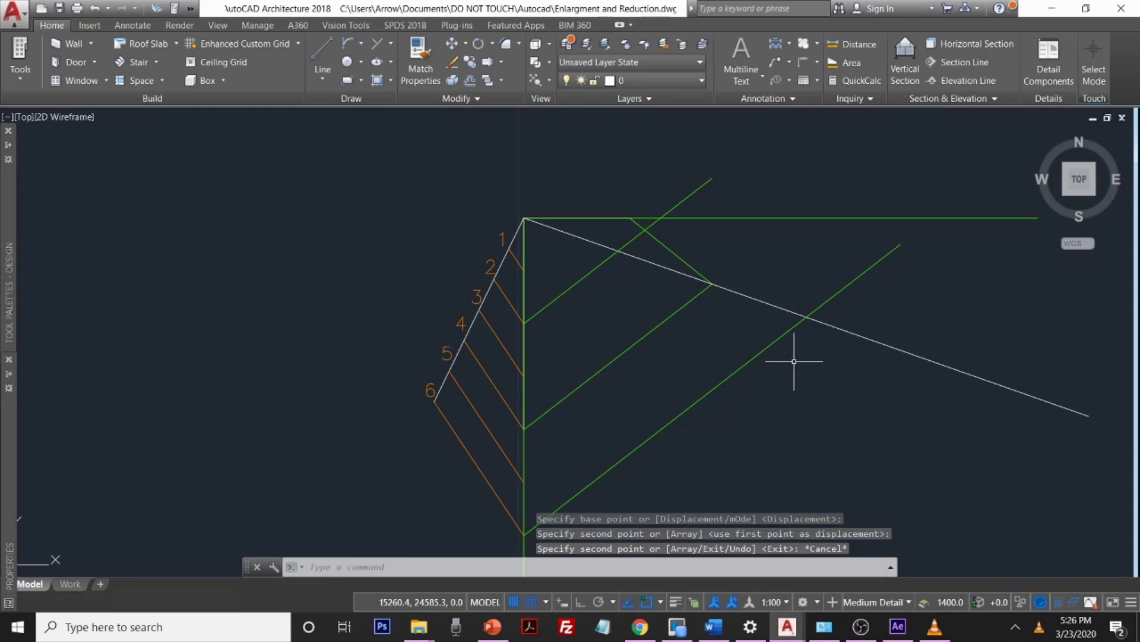
type("t")
key("Return")
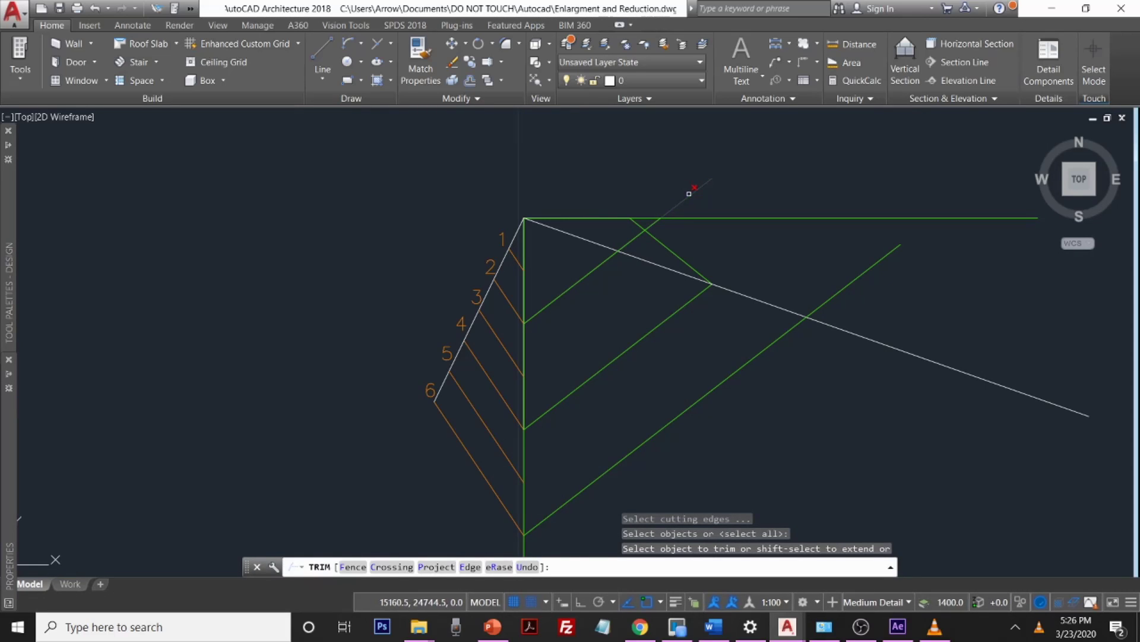
Step: Trim the green line where it overshoots above the top horizontal line
left_click(690, 192)
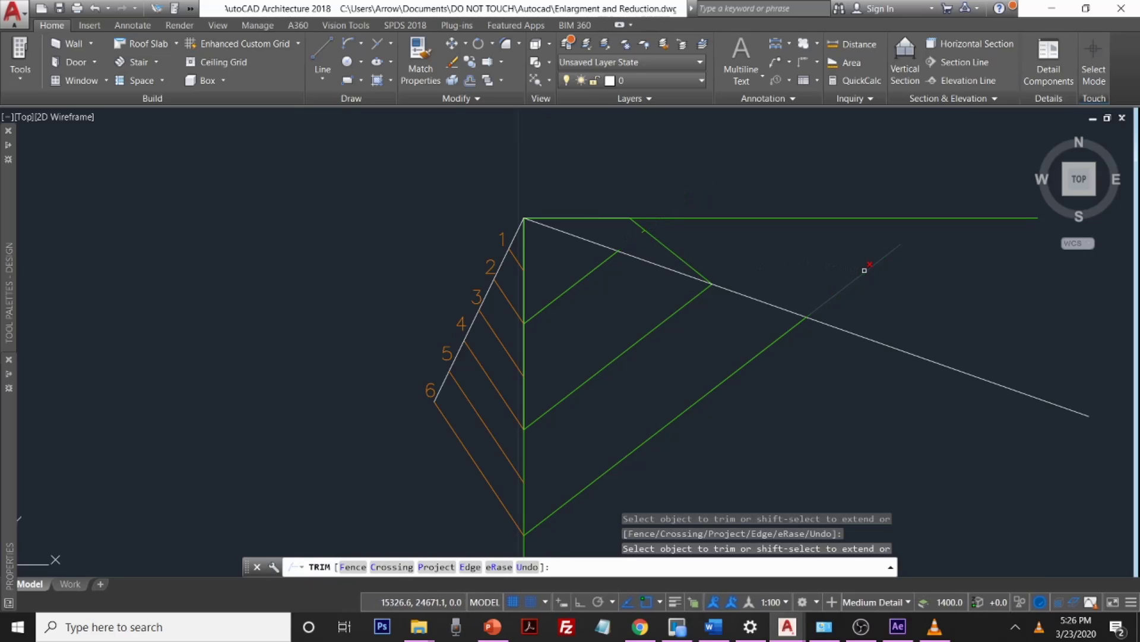
scroll(636, 247, "up", 8)
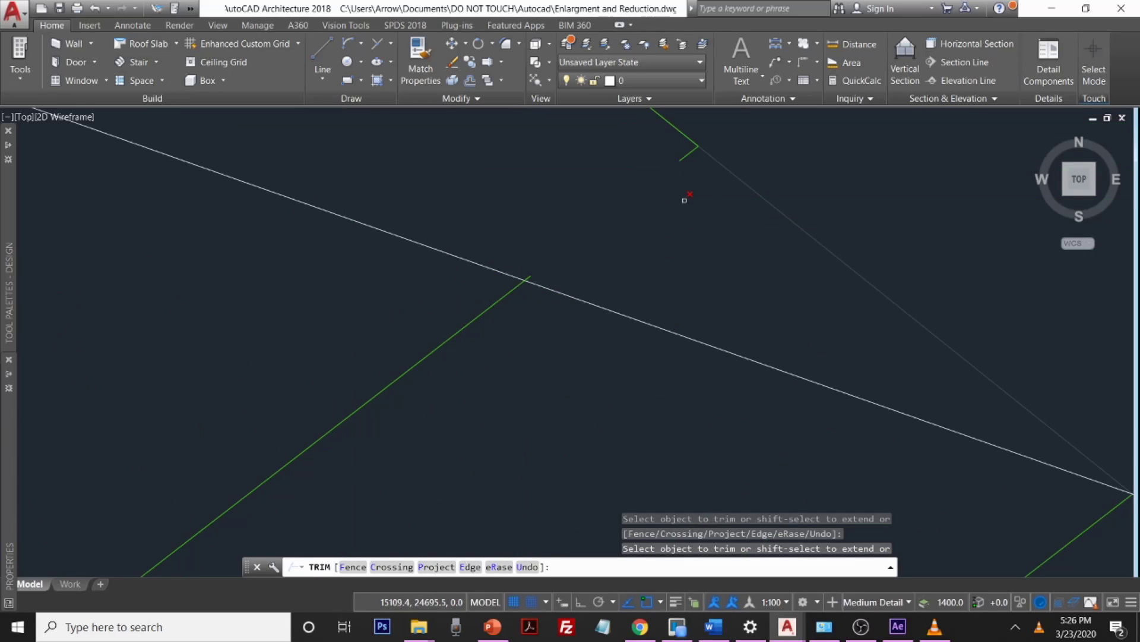
left_click(699, 144)
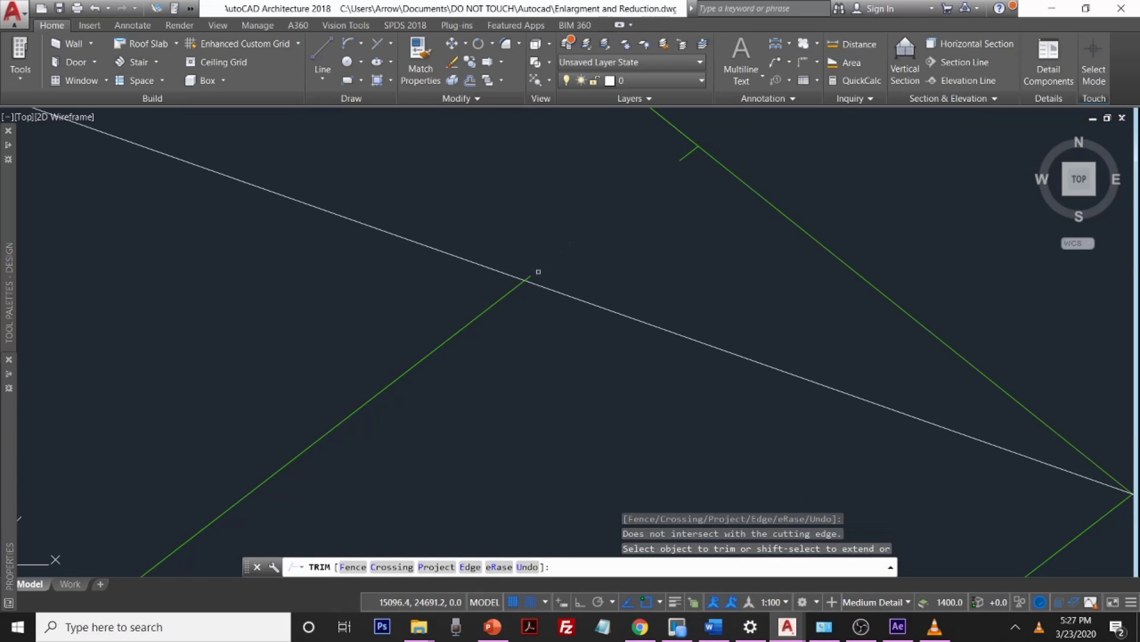
key("Escape")
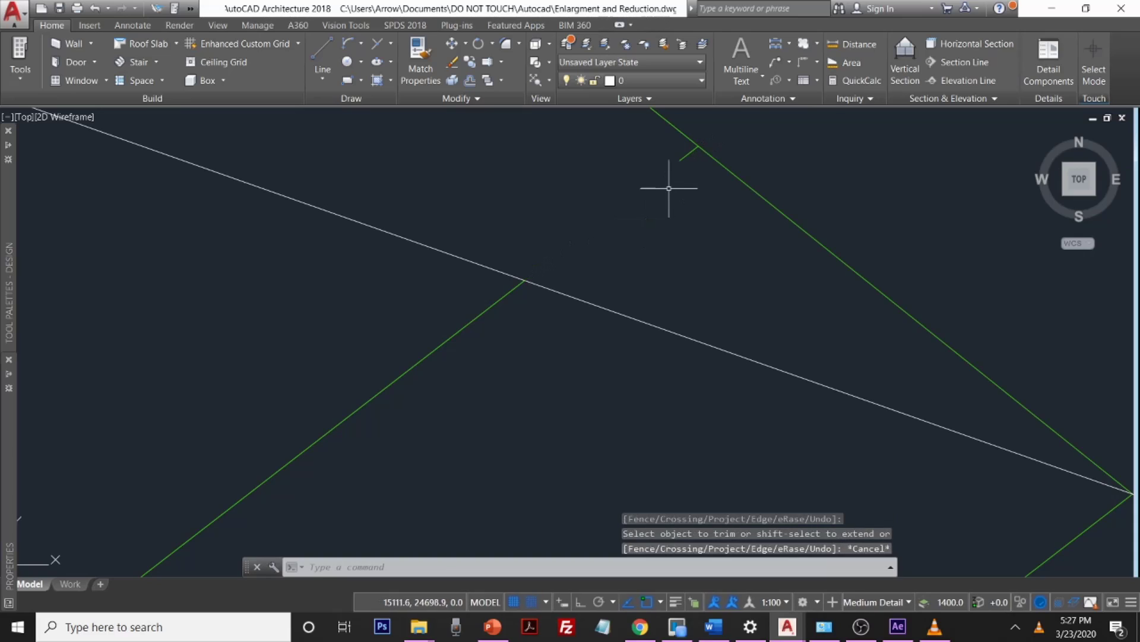
Step: Erase the leftover green segment near the white line and select the short diagonal connector
left_click(685, 170)
left_click(685, 156)
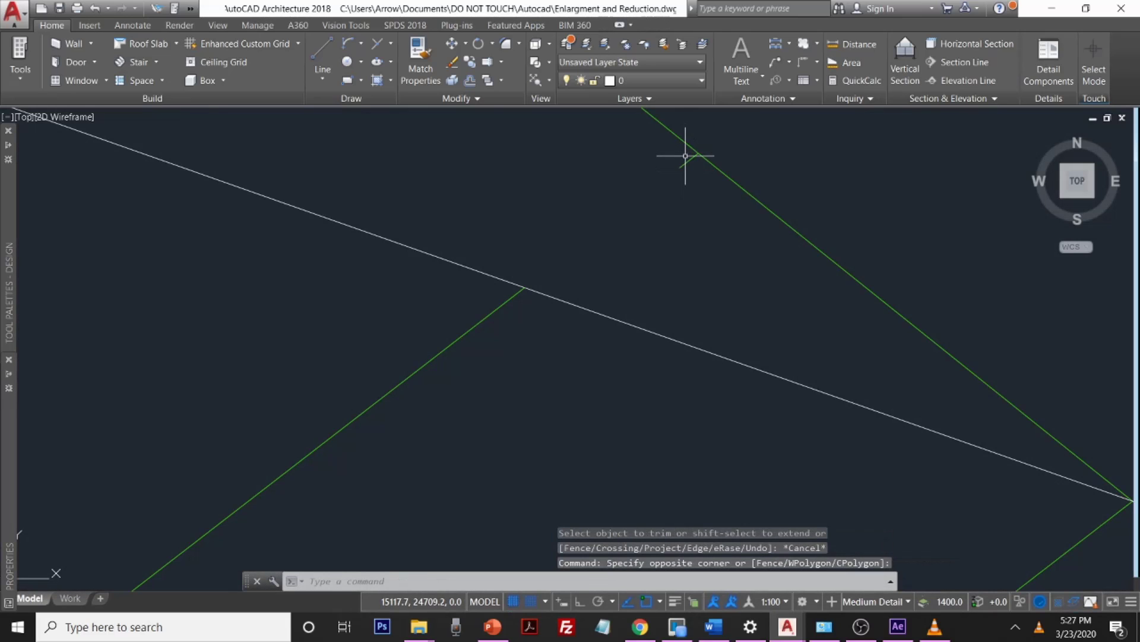
key("Delete")
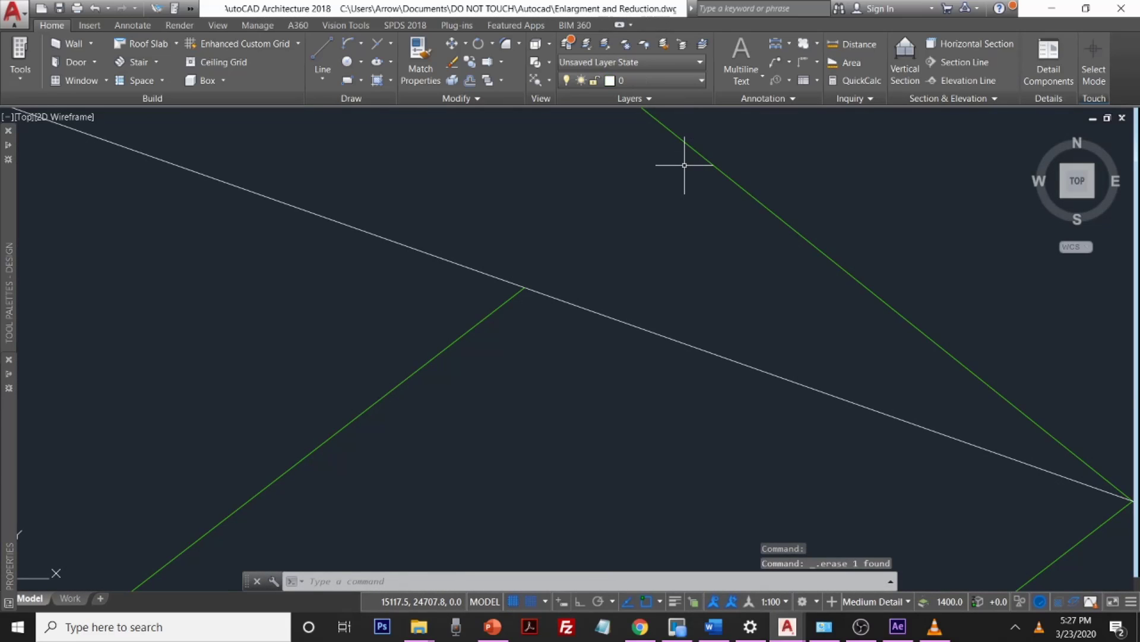
scroll(715, 206, "down", 5)
scroll(715, 206, "down", 2)
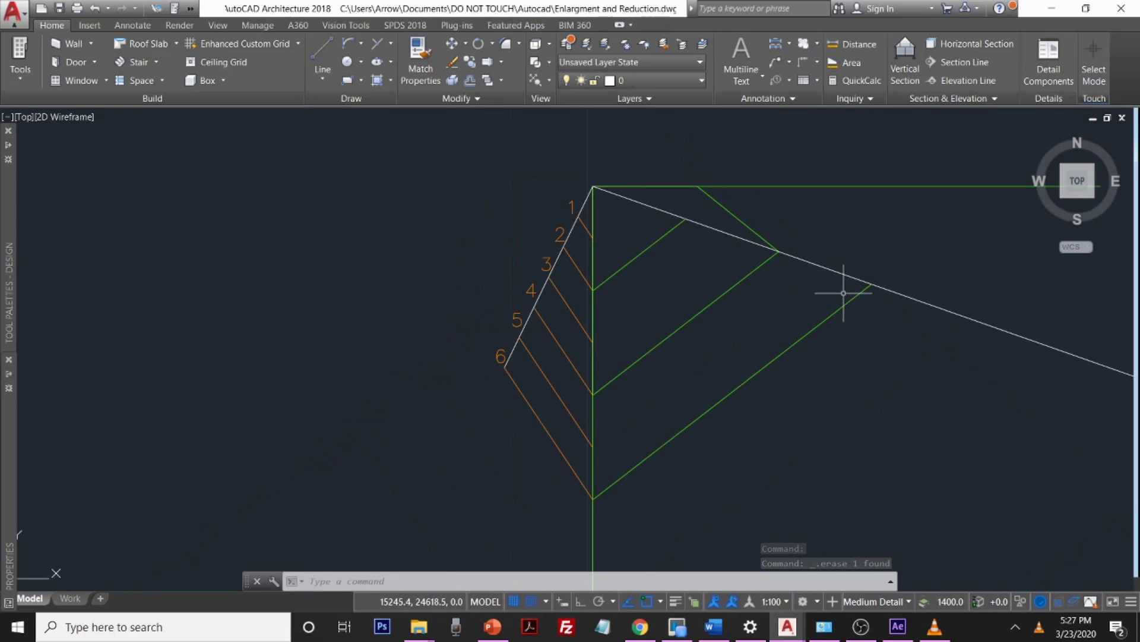
left_click(724, 203)
left_click(737, 215)
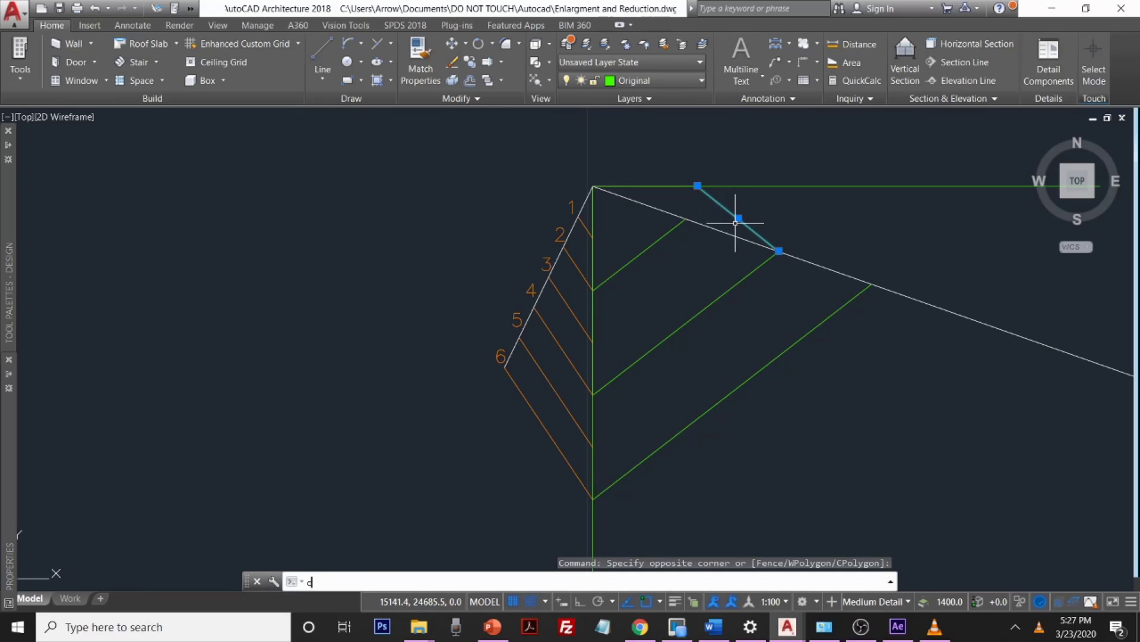
type("opy")
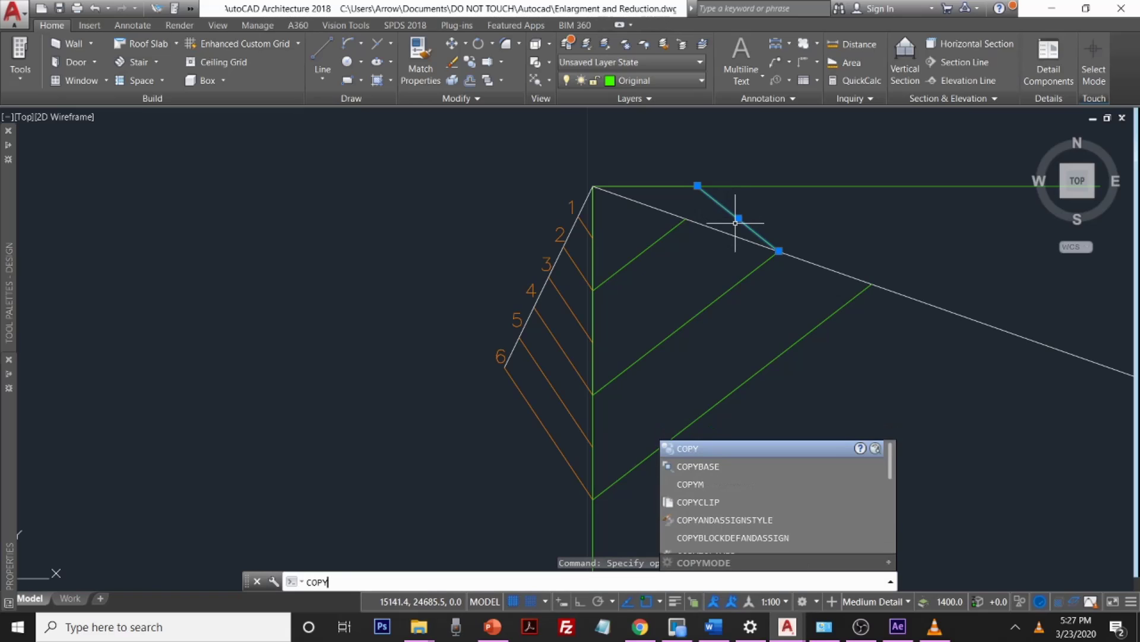
Step: Copy the short connector from its endpoint to each white-green intersection along the white diagonal
key("Return")
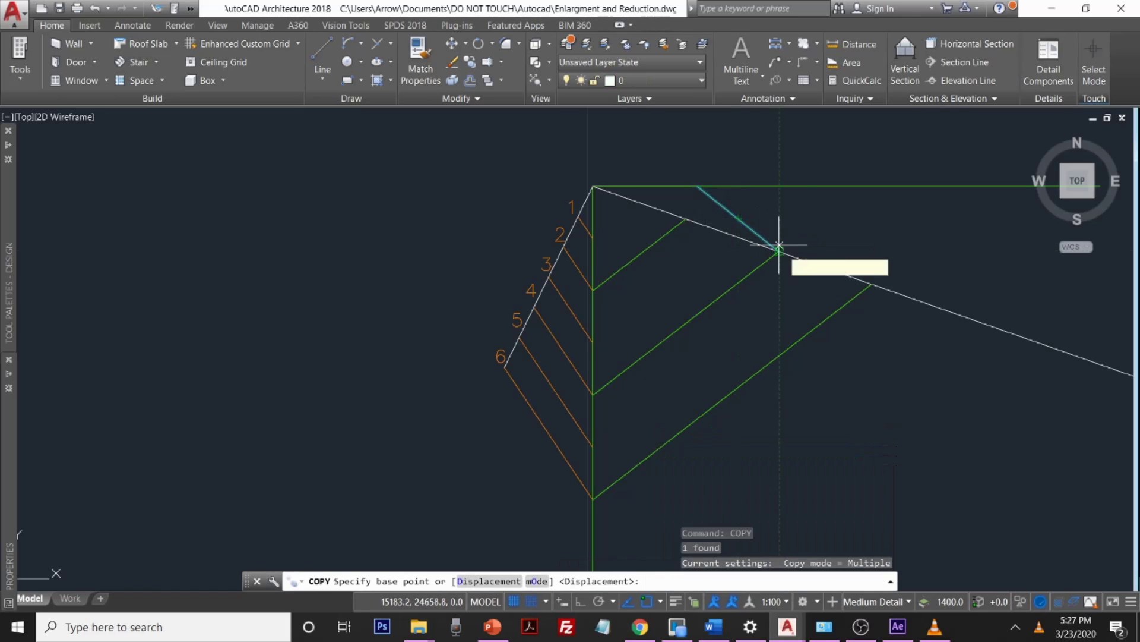
scroll(779, 245, "up", 4)
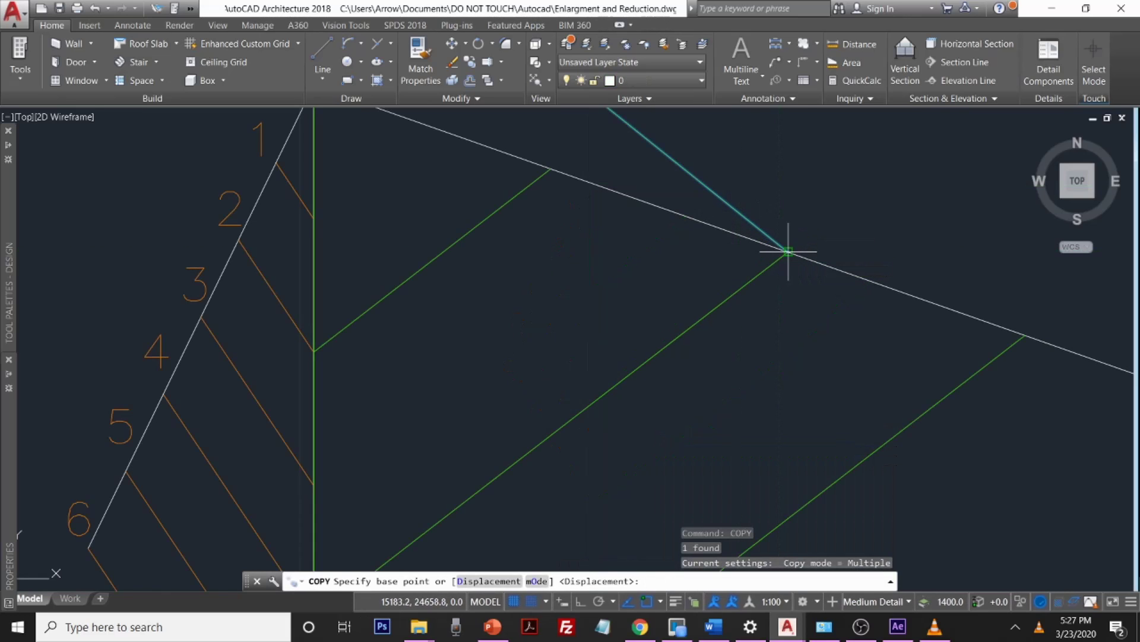
left_click(788, 251)
scroll(683, 219, "down", 3)
scroll(636, 194, "up", 3)
scroll(721, 178, "up", 3)
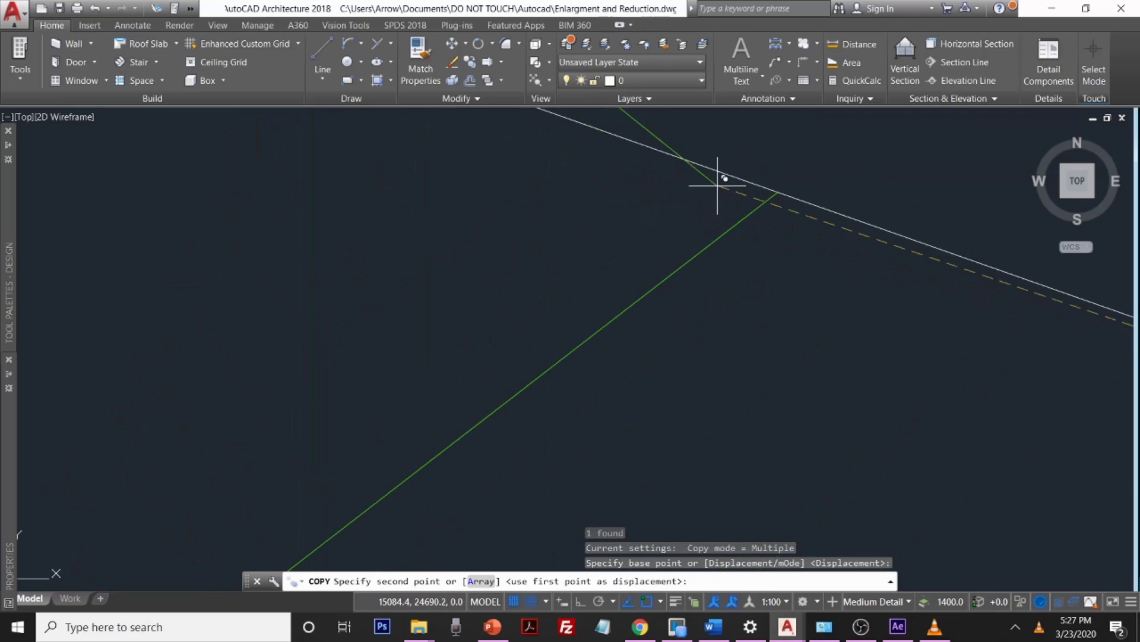
left_click(778, 191)
scroll(780, 188, "down", 4)
scroll(957, 266, "up", 5)
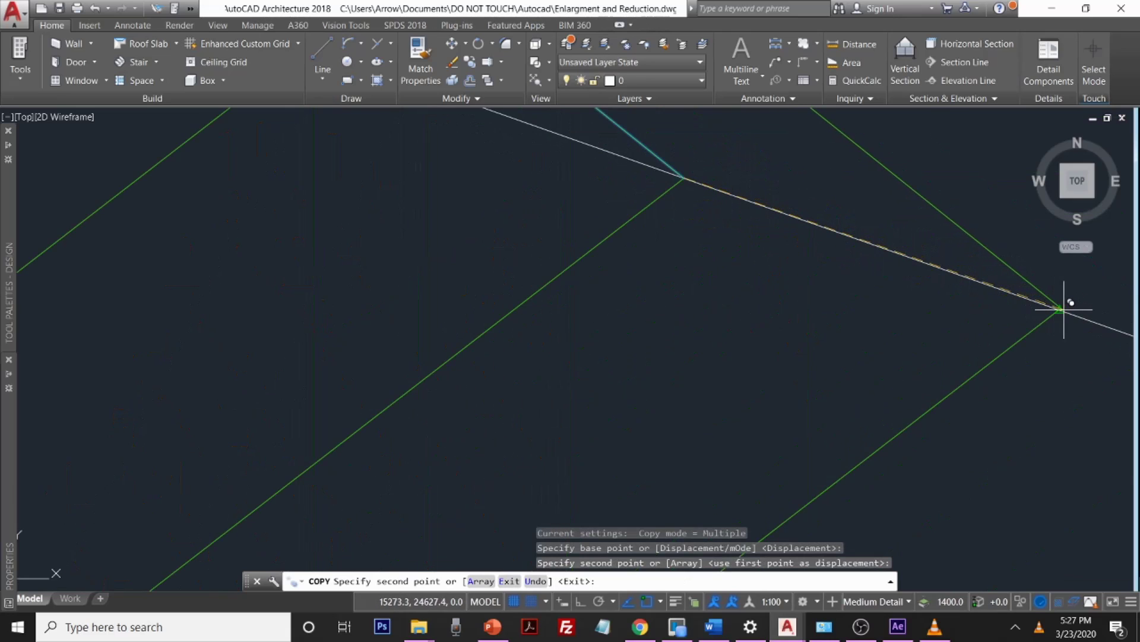
left_click(1063, 308)
scroll(996, 273, "down", 2)
mouse_move(997, 274)
middle_mouse_down()
mouse_move(953, 303)
mouse_move(915, 389)
middle_mouse_up()
scroll(903, 375, "down", 5)
scroll(885, 355, "up", 5)
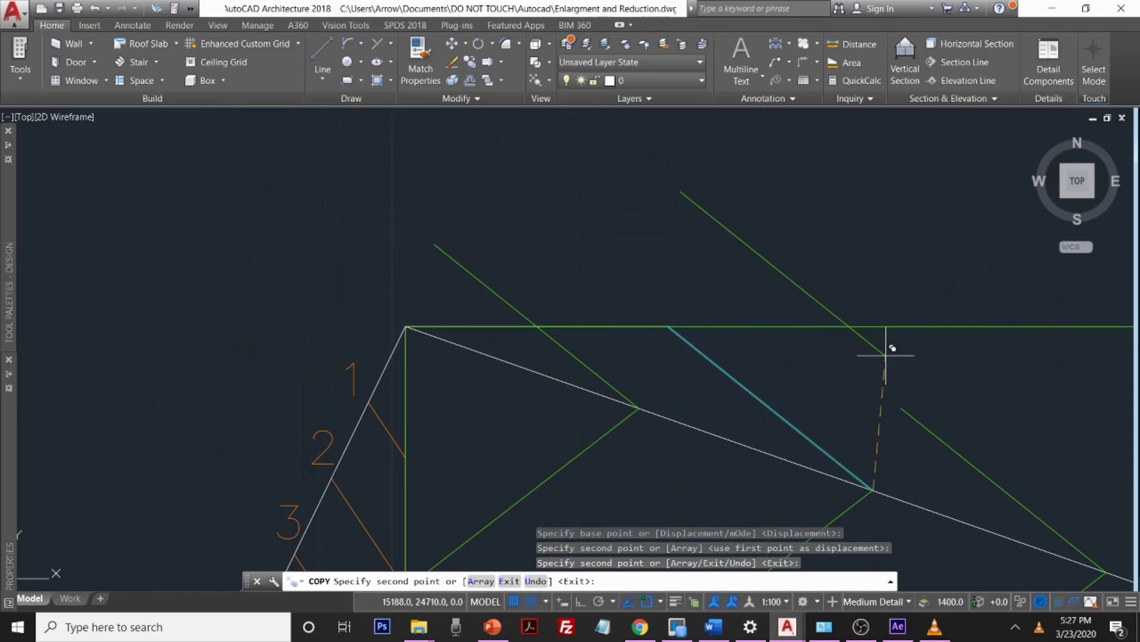
scroll(903, 380, "up", 6)
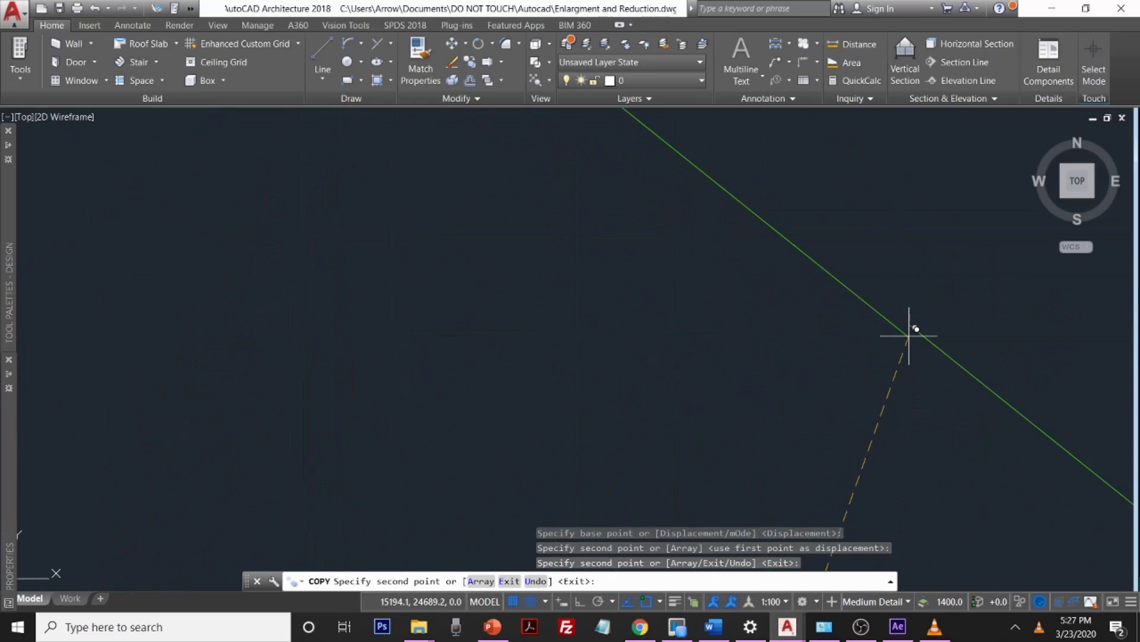
left_click(891, 334)
scroll(873, 333, "down", 4)
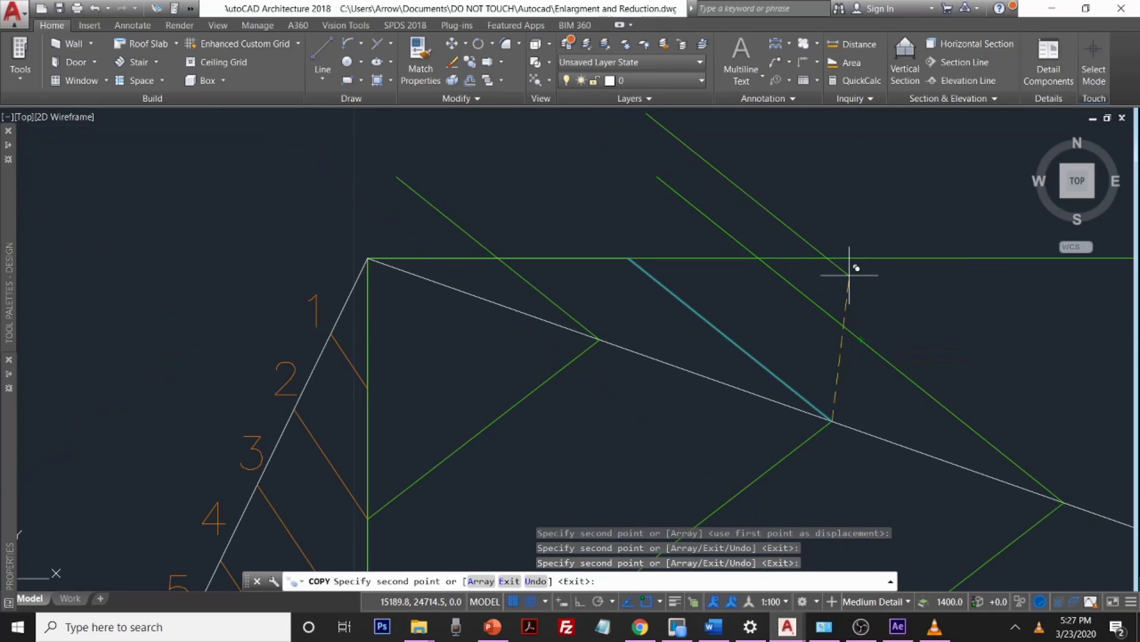
key("Escape")
type("tri")
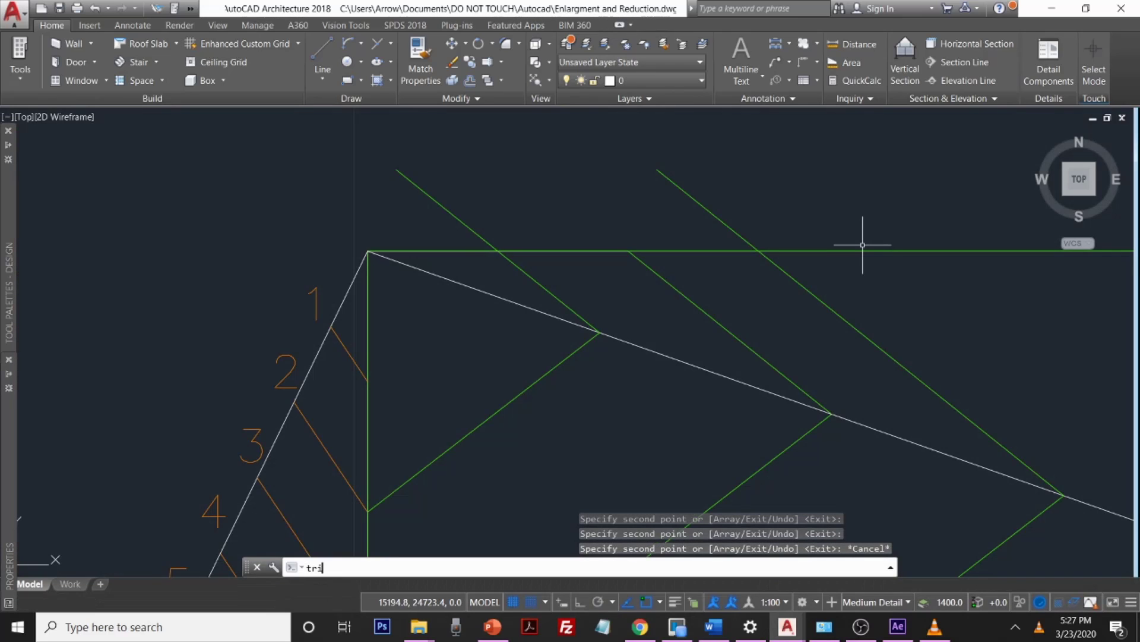
type("m")
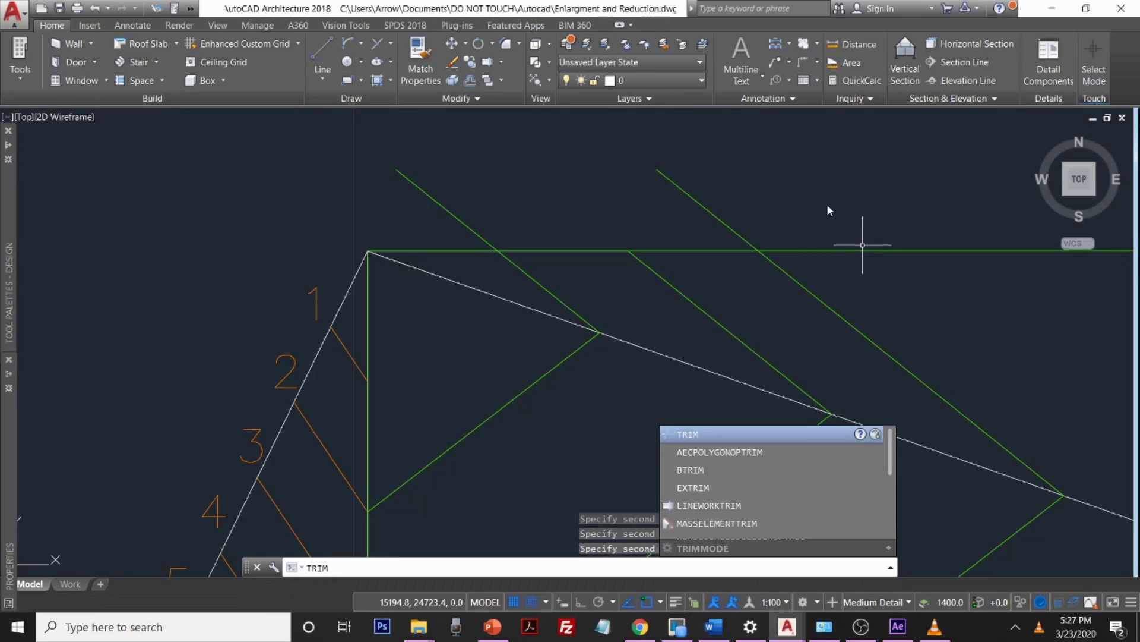
Step: Trim the two new green lines' ends overhanging the top horizontal line
key("Return")
key("Return")
left_click(704, 201)
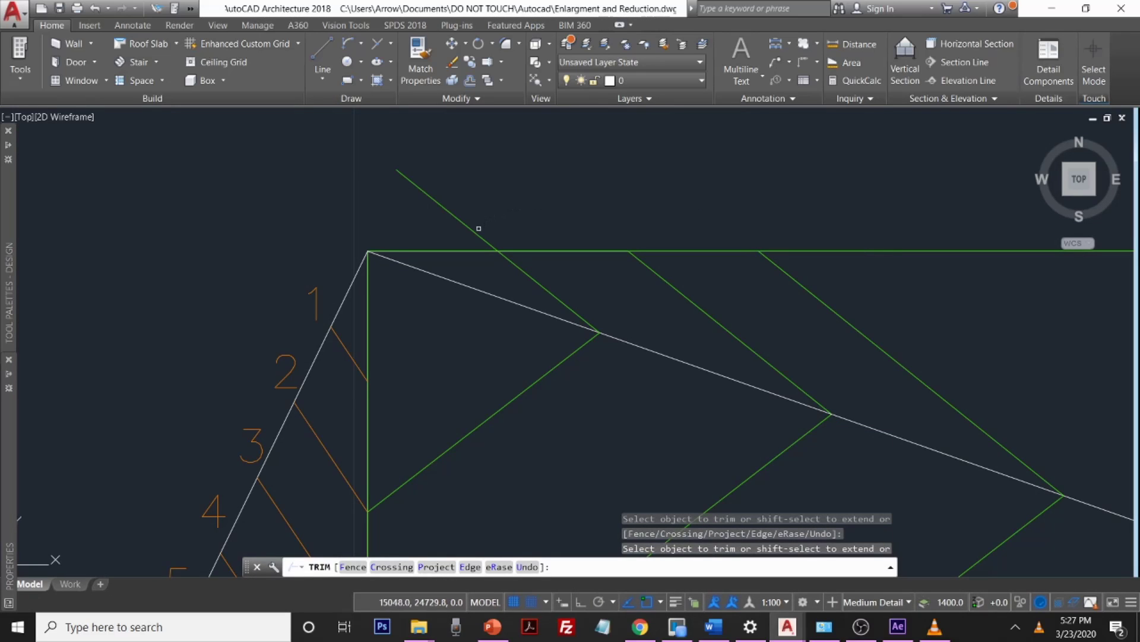
scroll(529, 197, "down", 4)
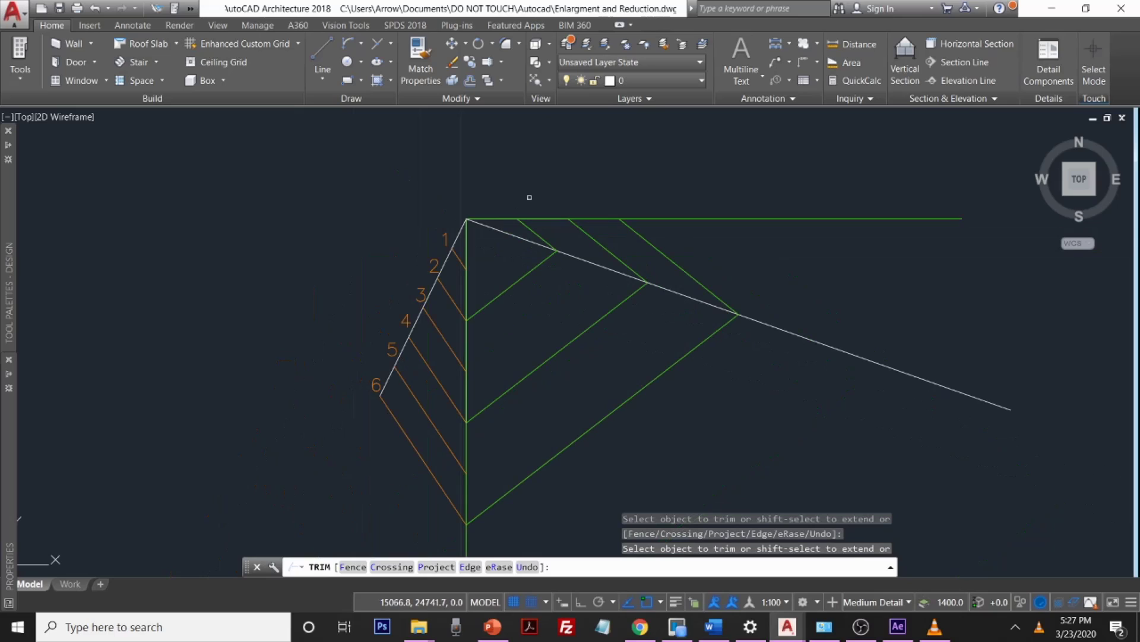
scroll(544, 251, "down", 2)
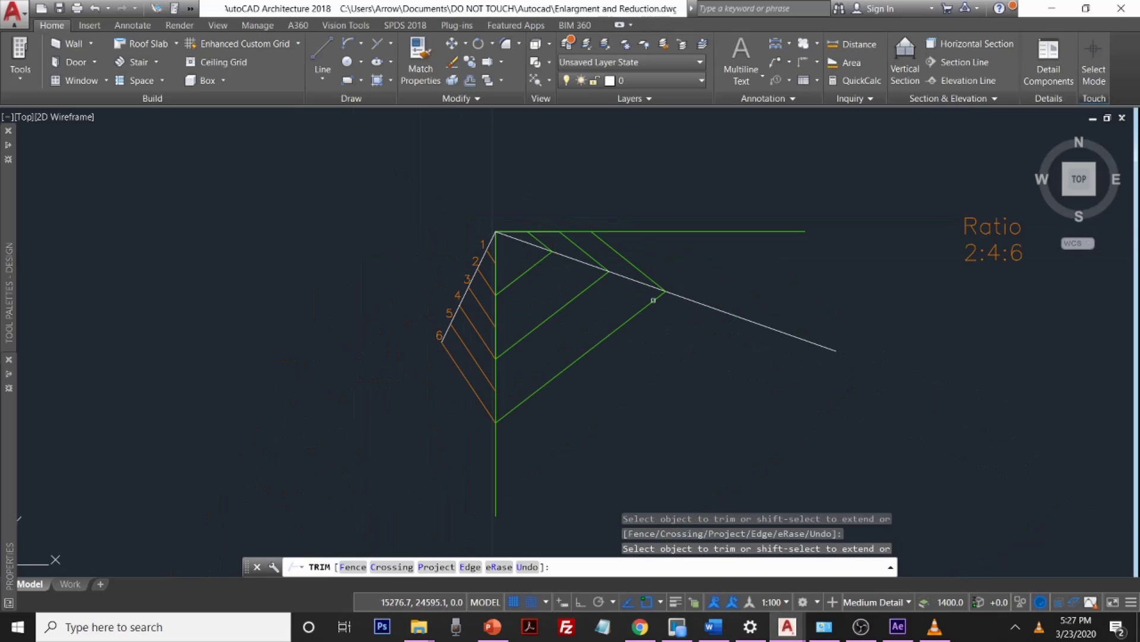
left_click(616, 271)
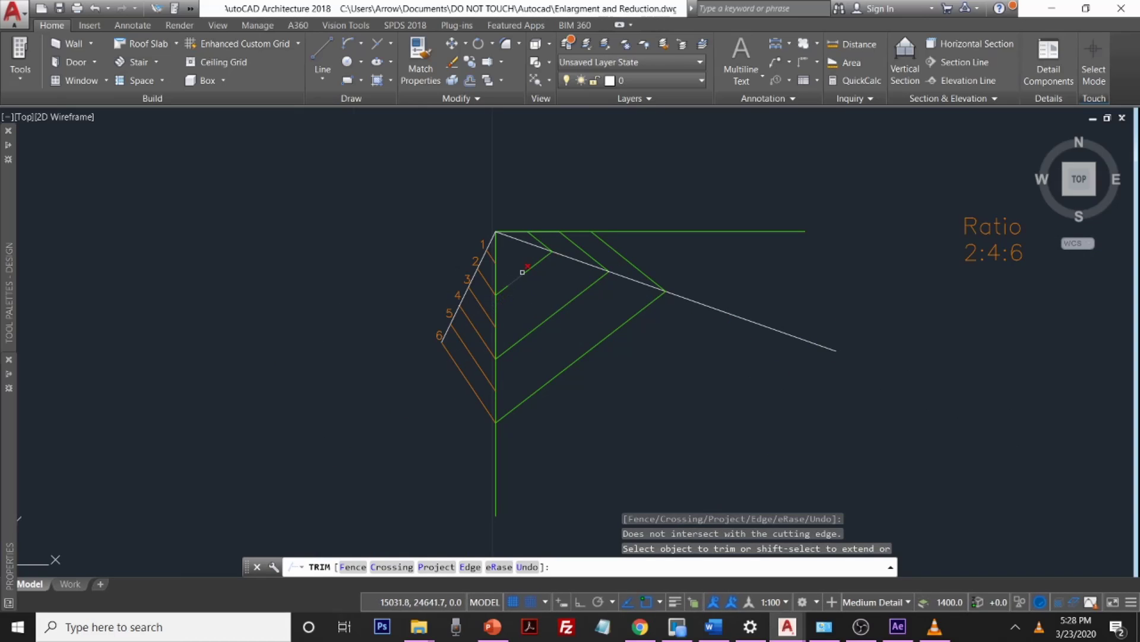
left_click(681, 81)
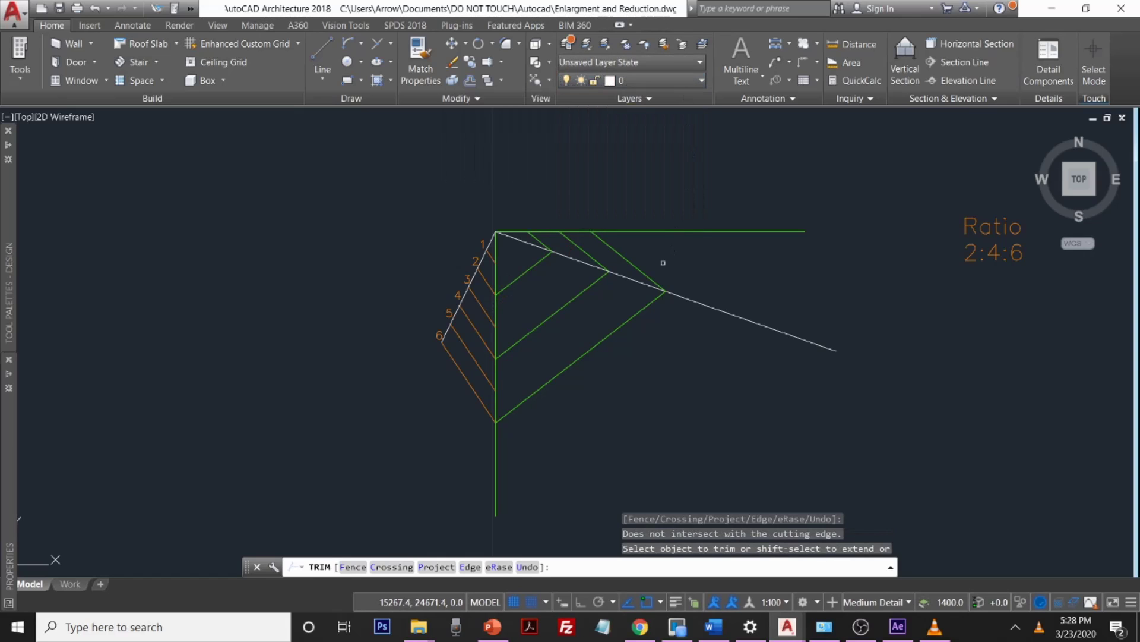
key("Escape")
left_click(615, 328)
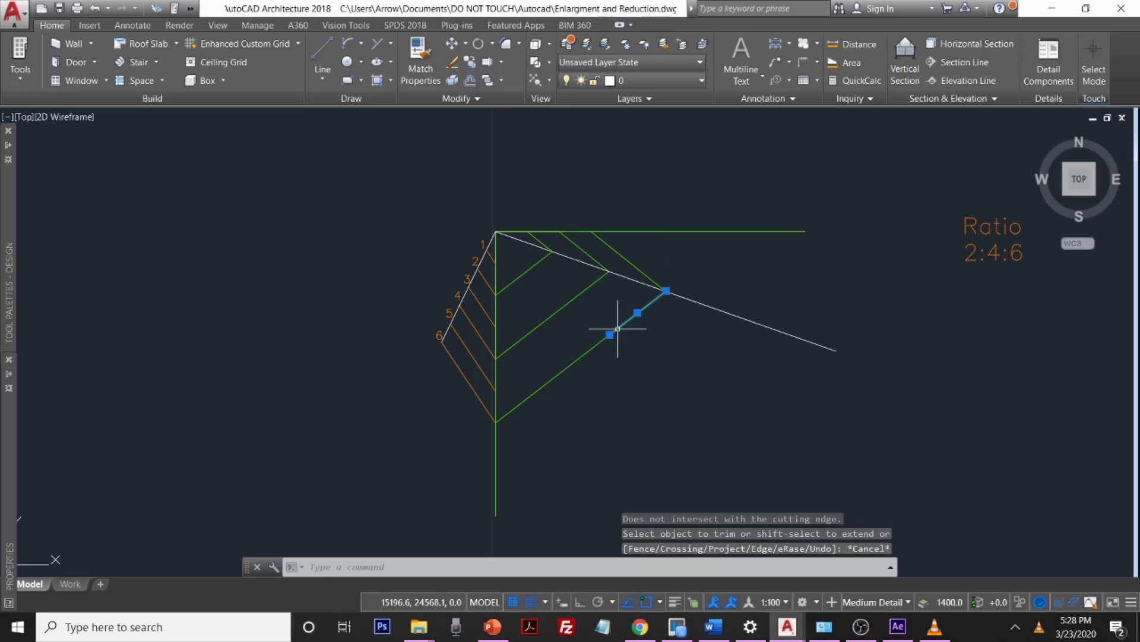
Step: Move the enlarged triangle's green edges plus the top and vertical lines onto the Enlargement layer
left_click(570, 364)
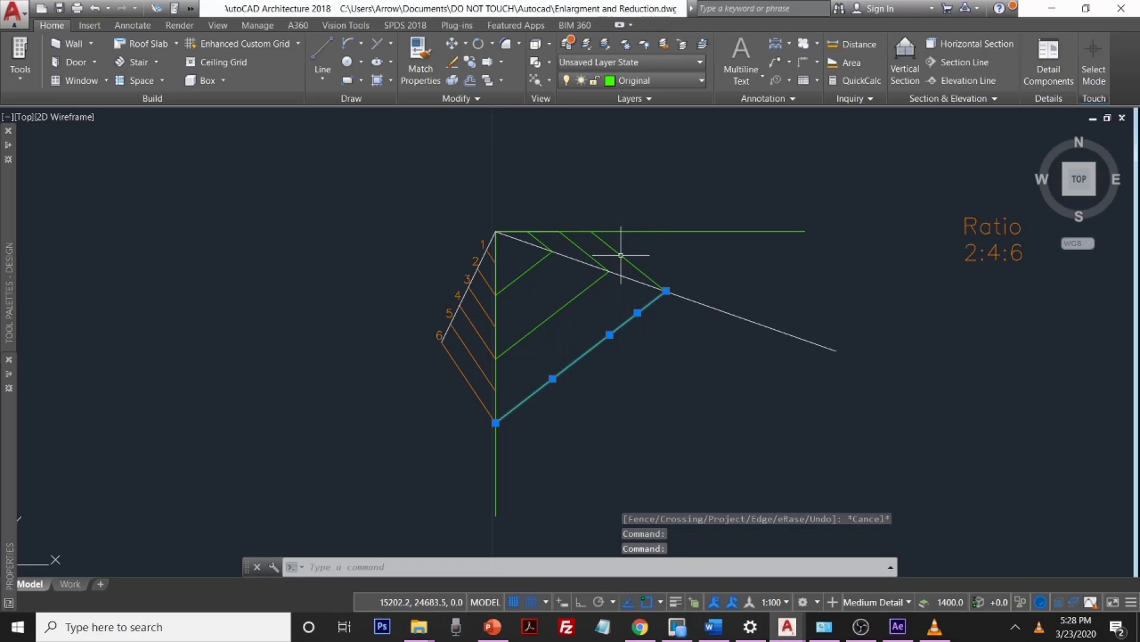
left_click(623, 249)
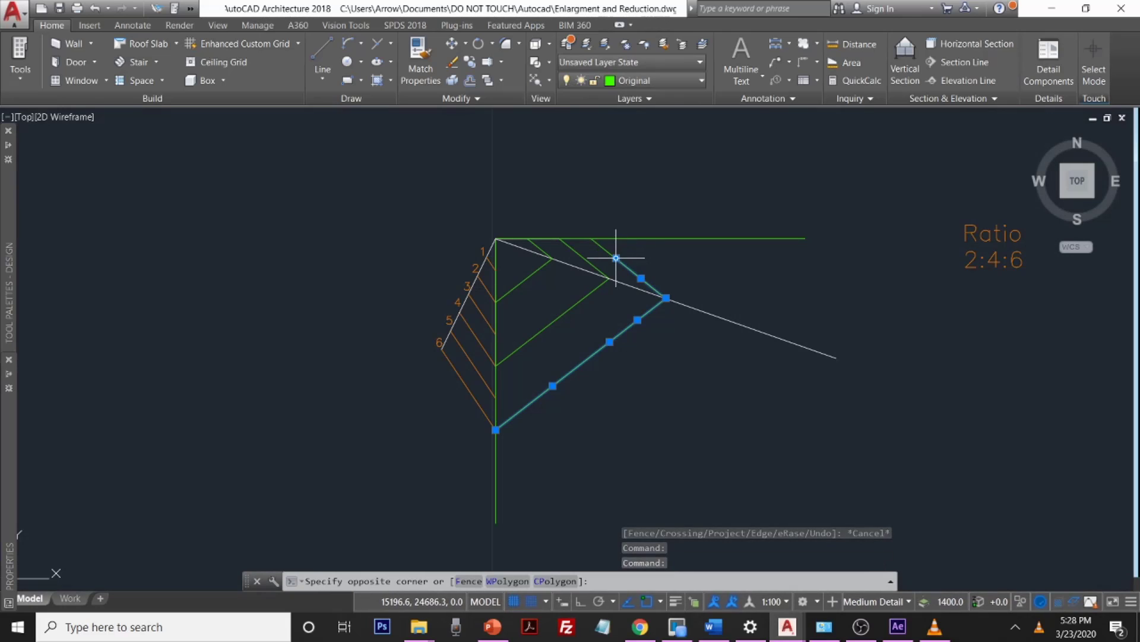
left_click(615, 257)
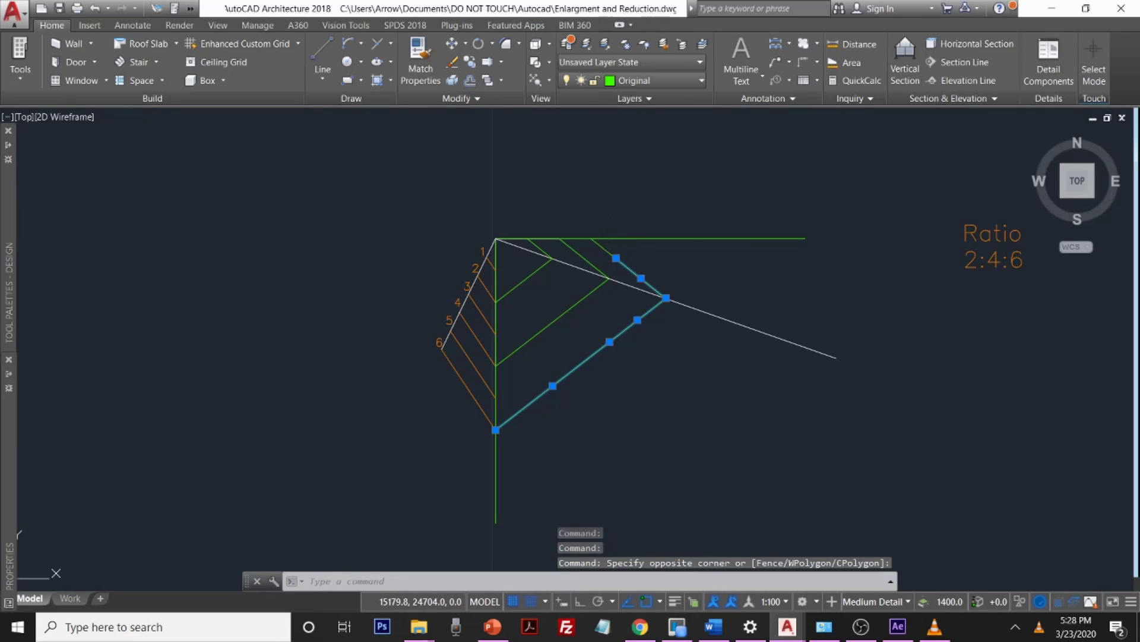
left_click(601, 247)
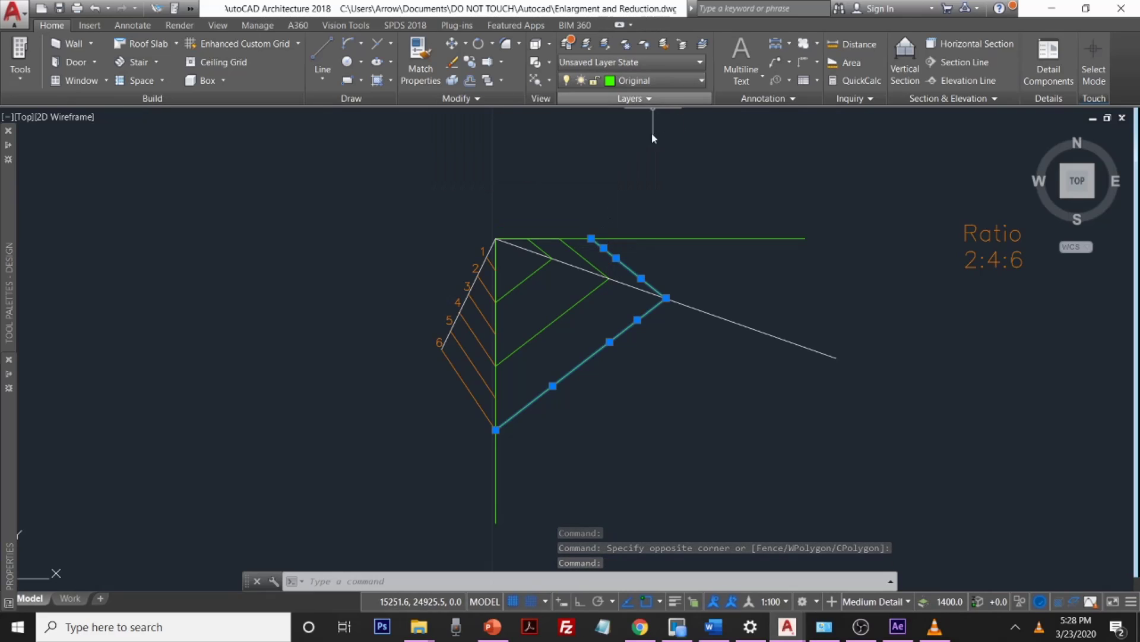
left_click(582, 238)
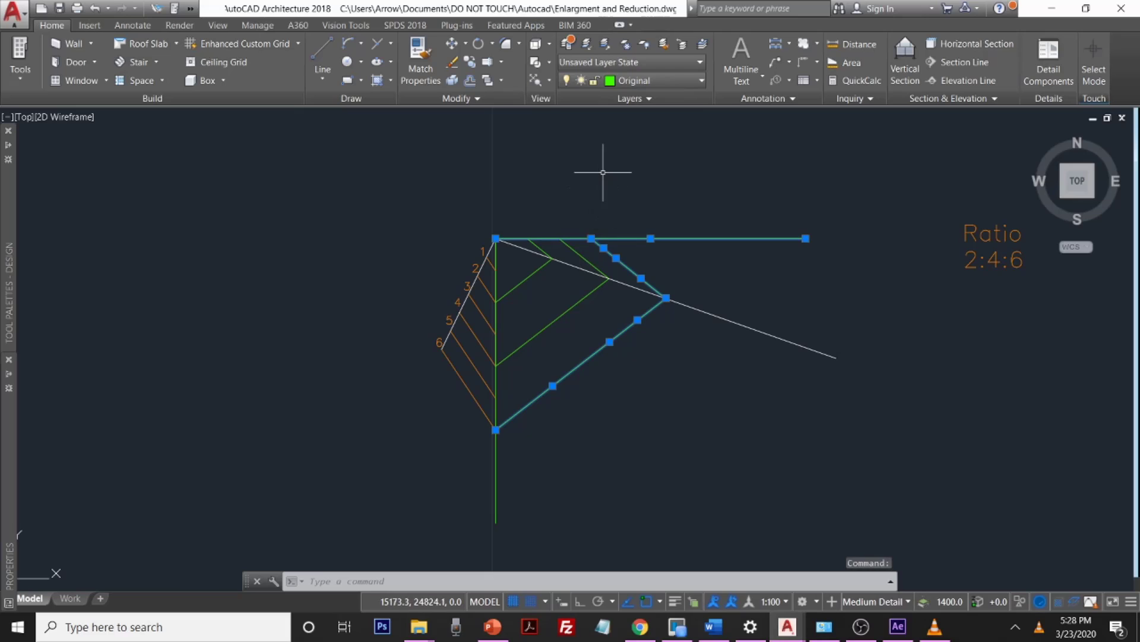
left_click(496, 463)
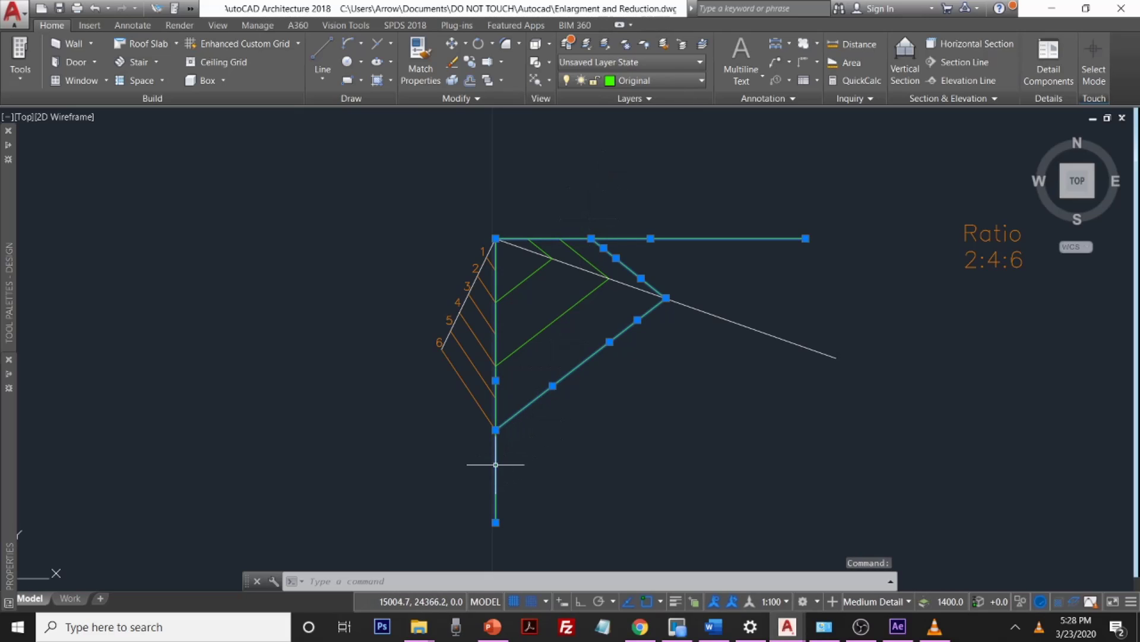
left_click(669, 81)
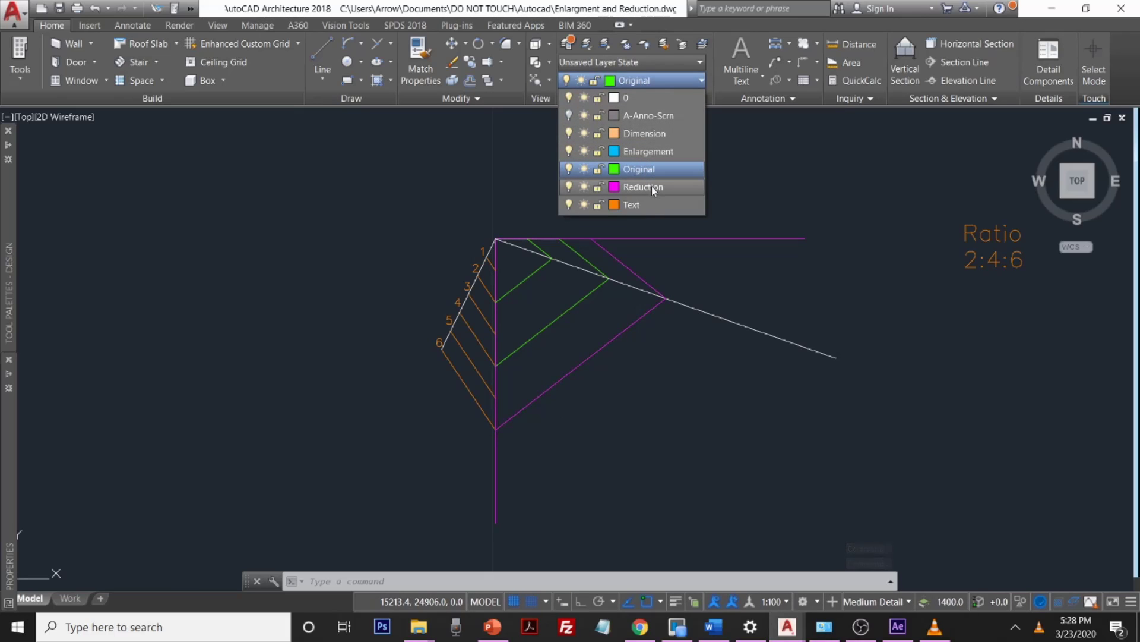
left_click(654, 151)
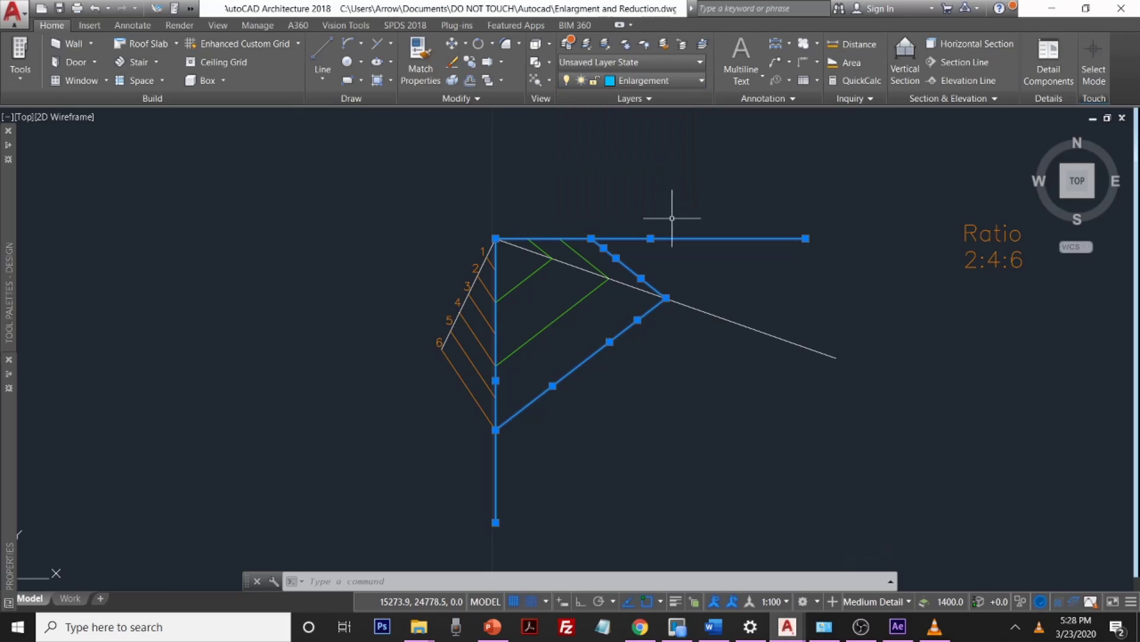
key("Escape")
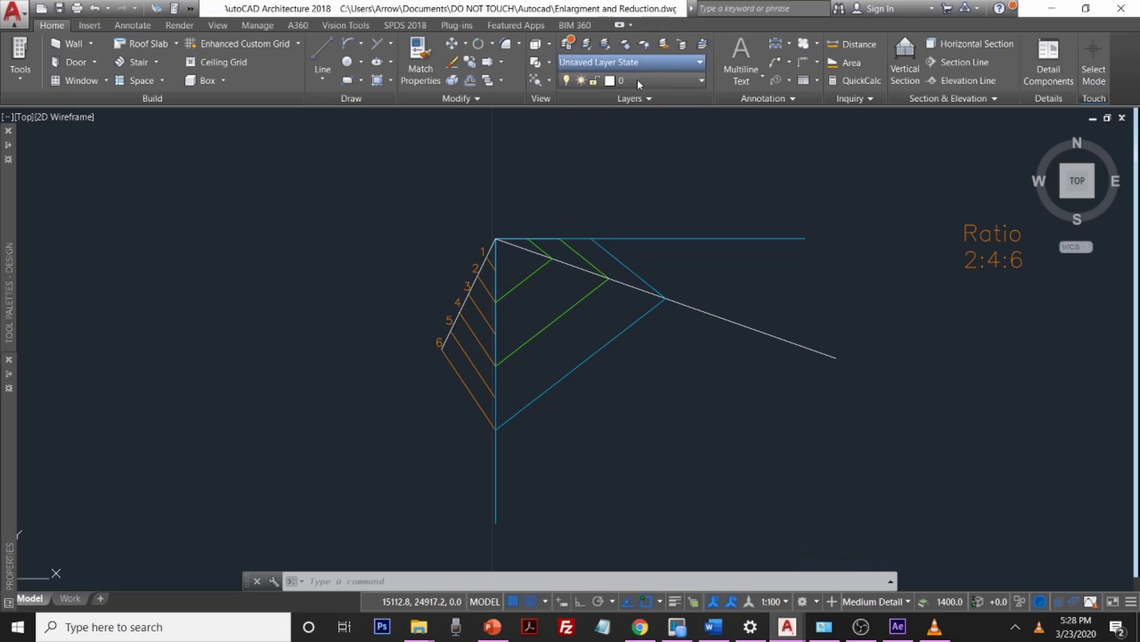
left_click(637, 81)
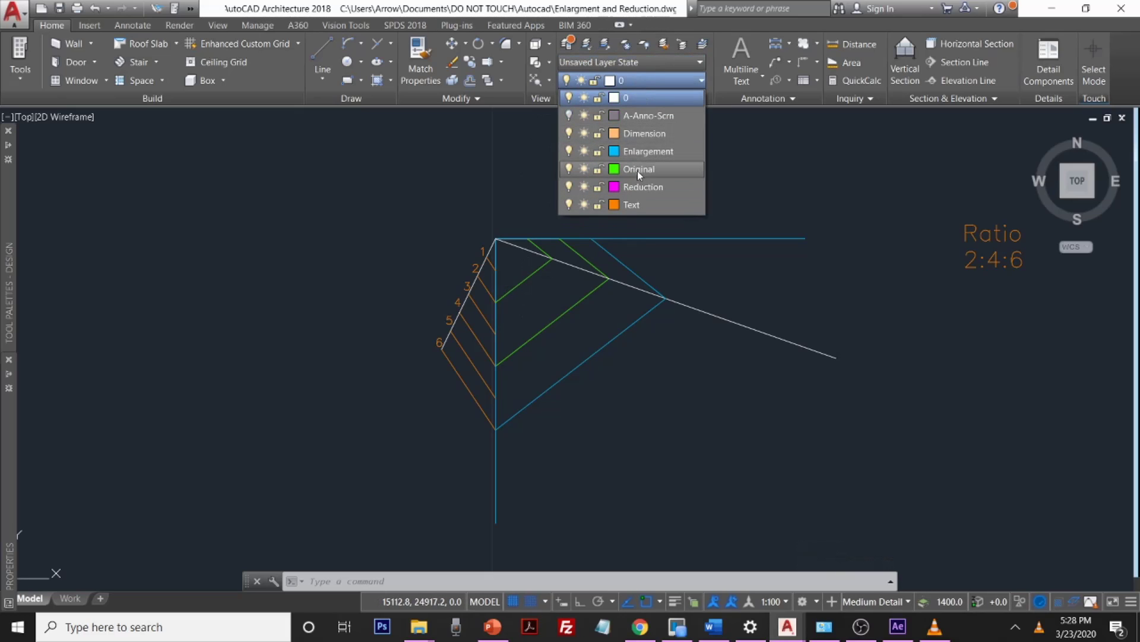
Step: On the Reduction layer, draw lines through the top vertex, diagonal intersection and vertical-line point
left_click(637, 185)
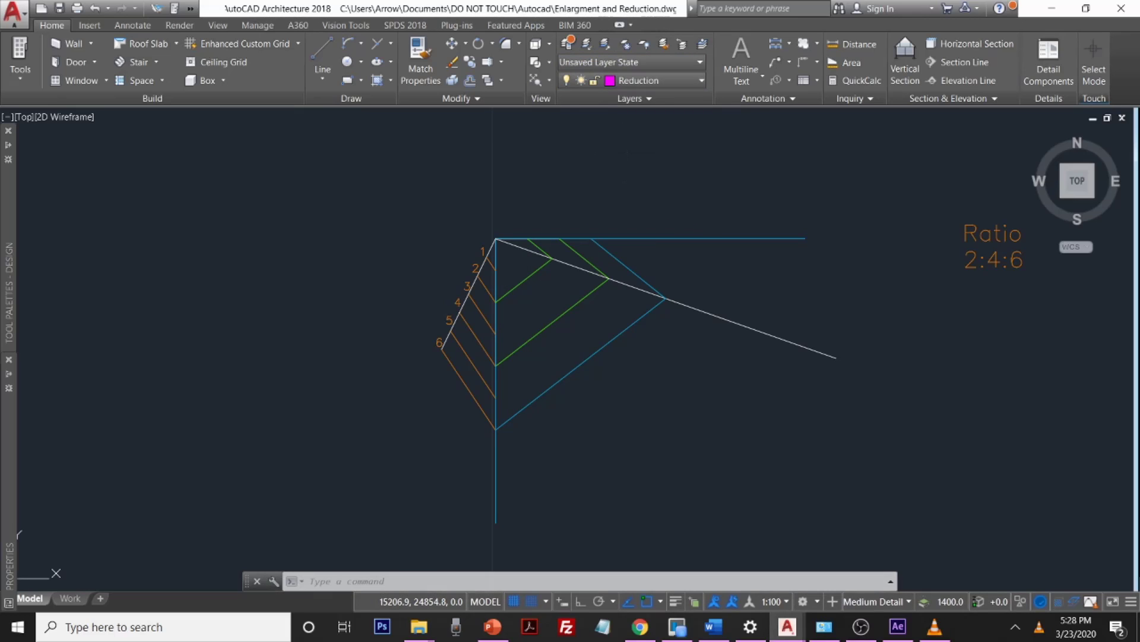
type("l")
key("Return")
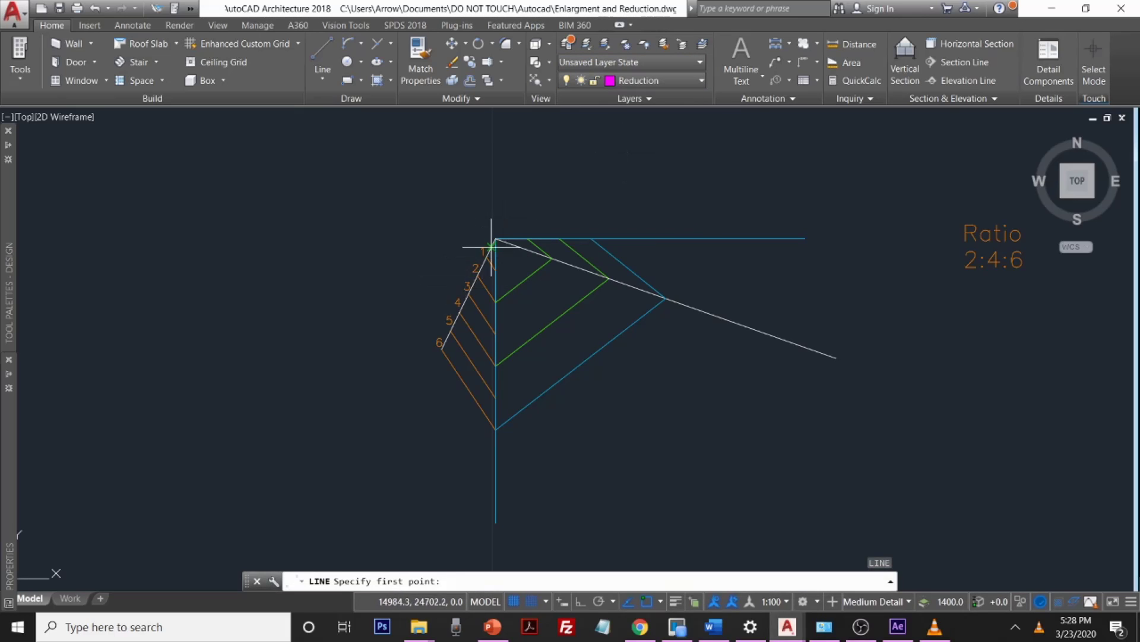
left_click(495, 239)
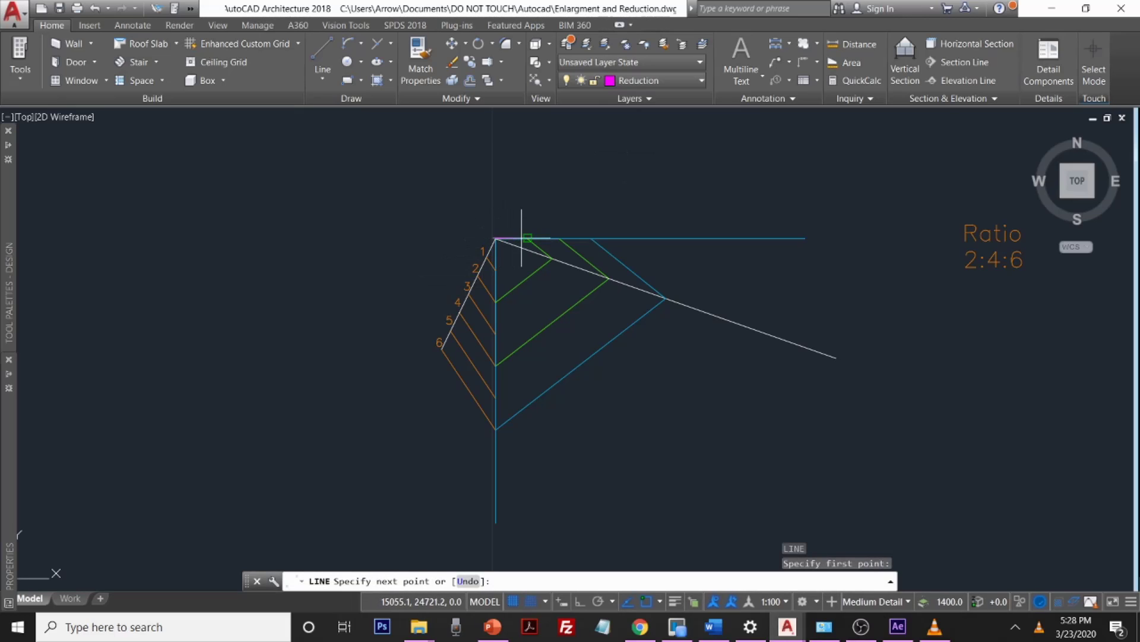
left_click(552, 258)
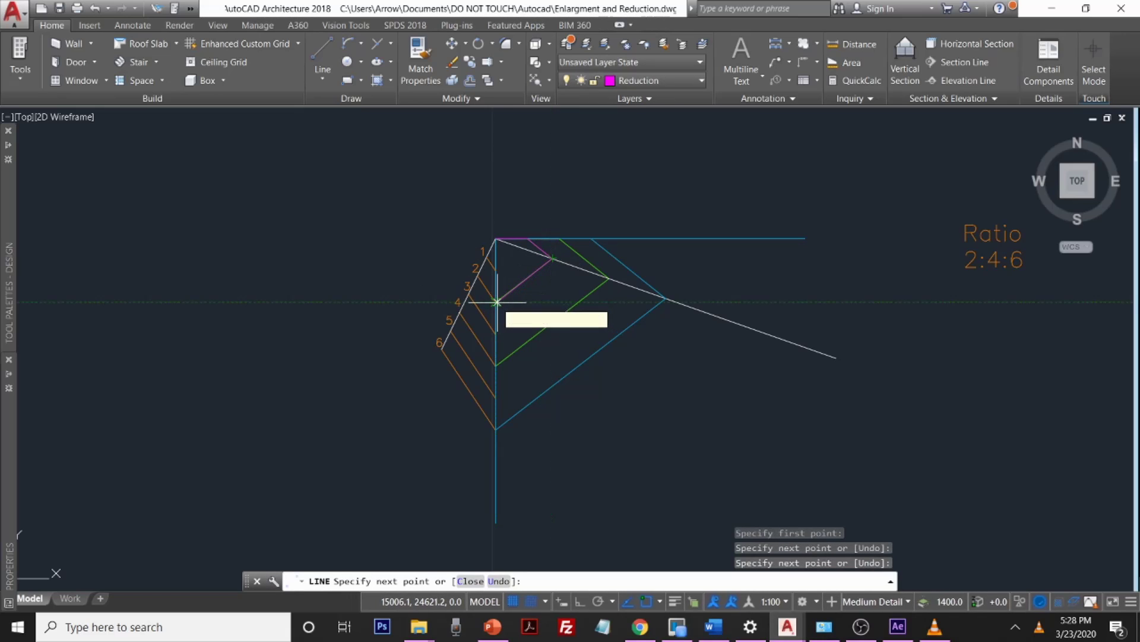
scroll(496, 299, "up", 4)
scroll(496, 302, "up", 2)
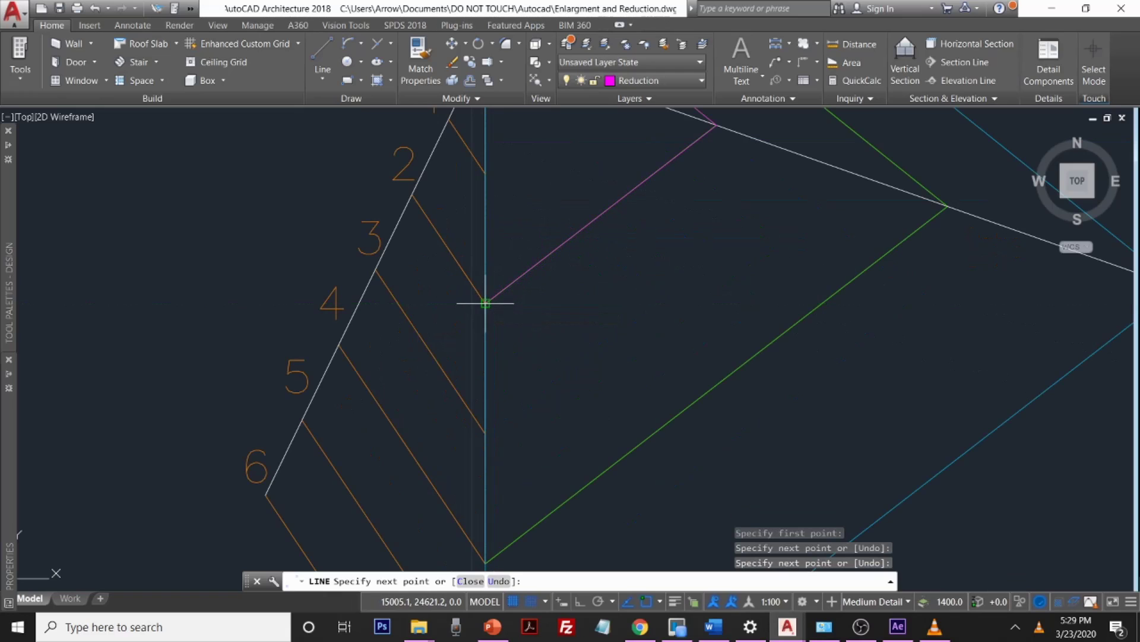
left_click(486, 306)
middle_click_drag(512, 209, 510, 267)
scroll(492, 229, "up", 2)
middle_click_drag(474, 166, 469, 325)
scroll(451, 223, "up", 2)
left_click(428, 212)
scroll(453, 196, "down", 4)
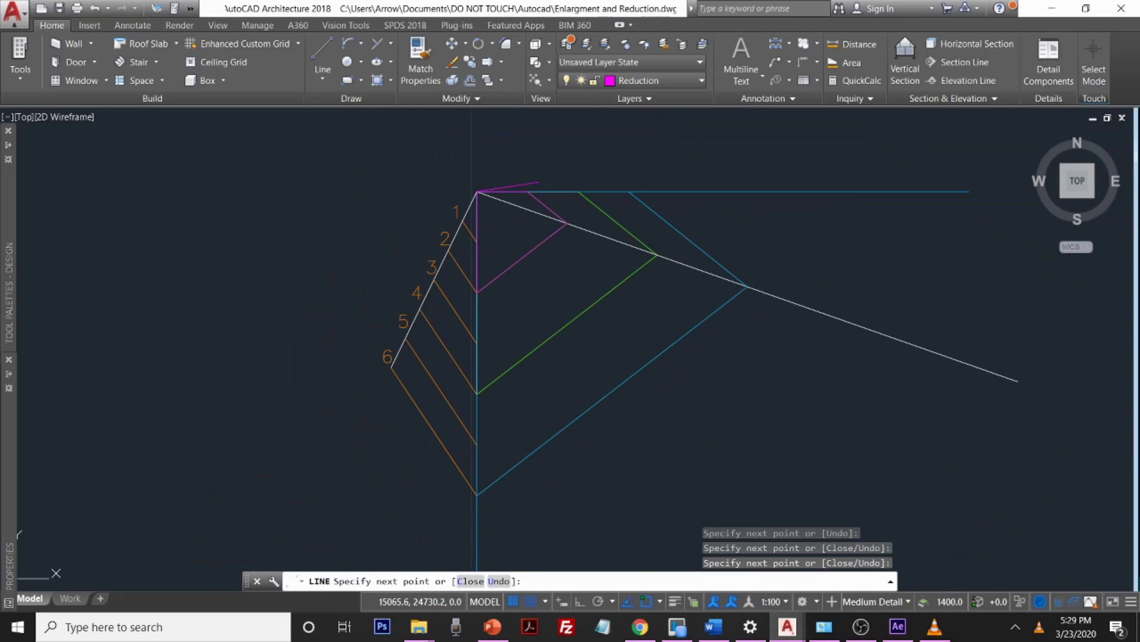
key("Escape")
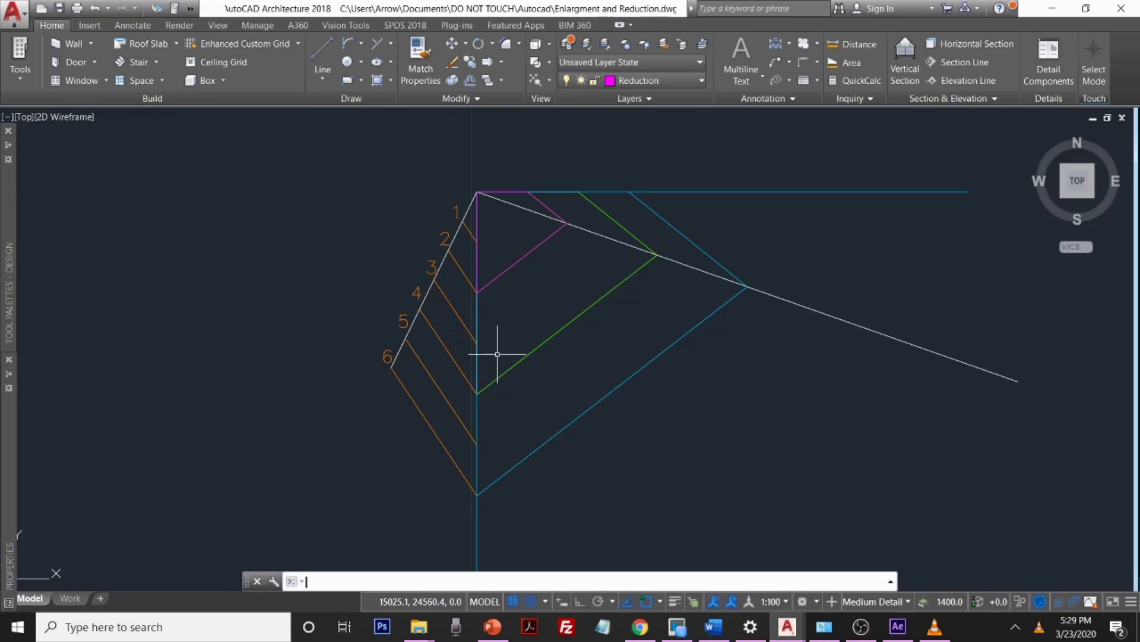
Step: On the Original layer, draw a line from the magenta line's lower endpoint to the vertical line
type("l")
key("Return")
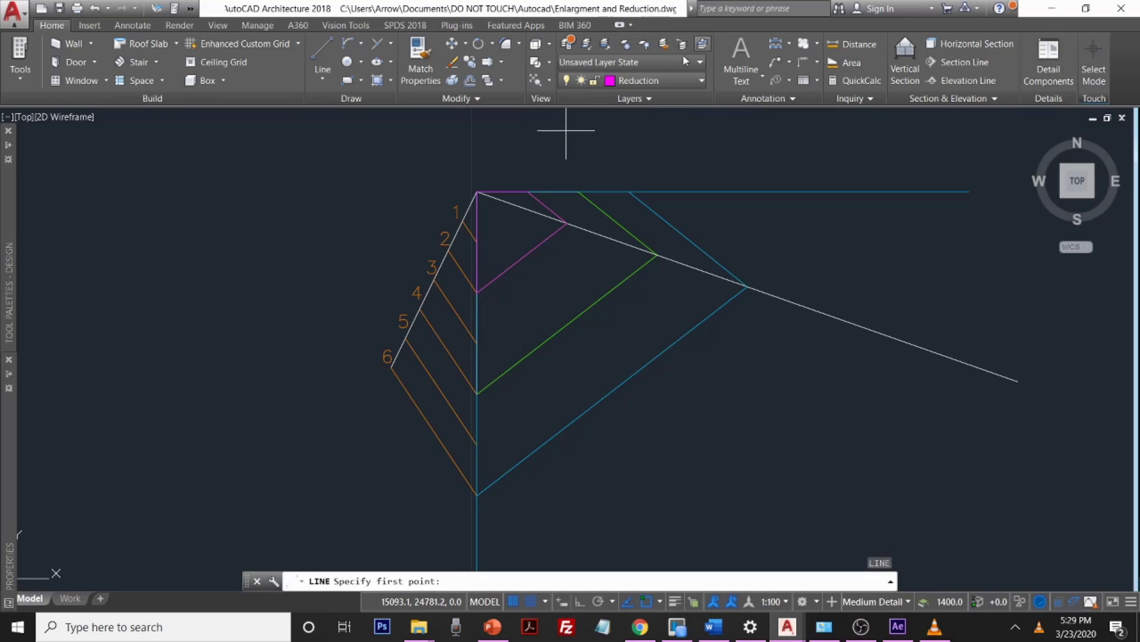
left_click(665, 80)
left_click(657, 172)
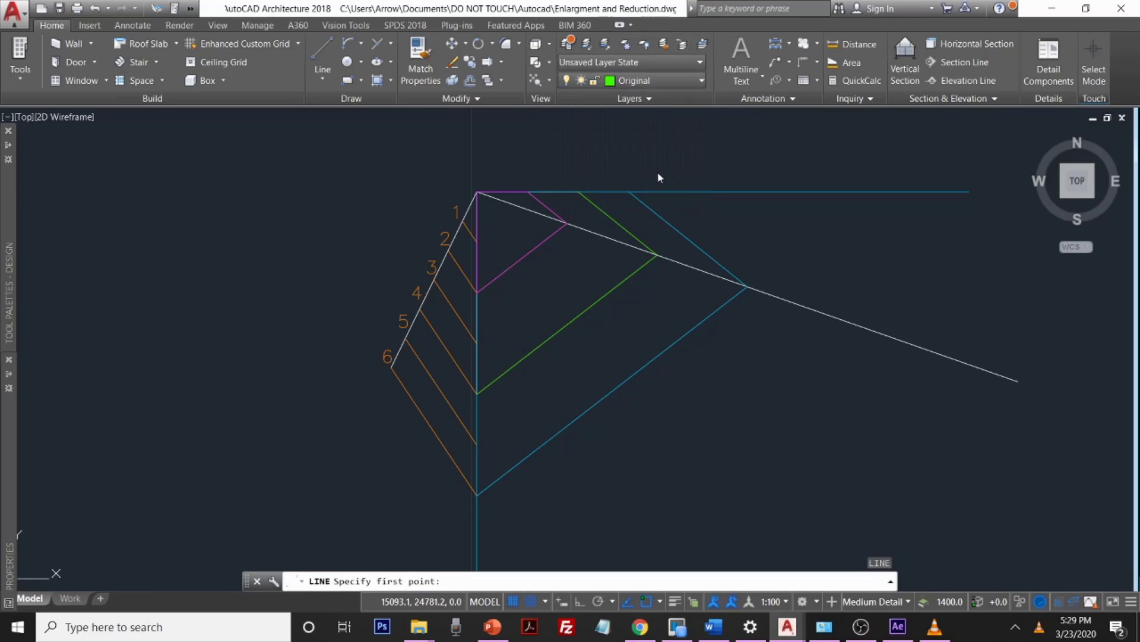
left_click(477, 292)
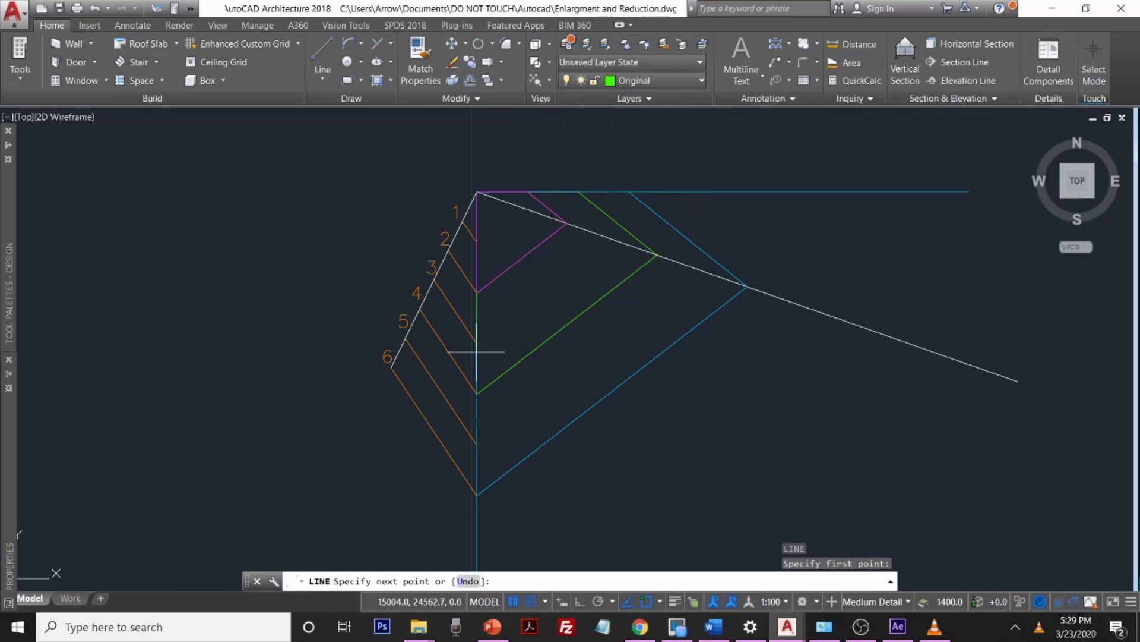
scroll(477, 391, "up", 4)
left_click(477, 391)
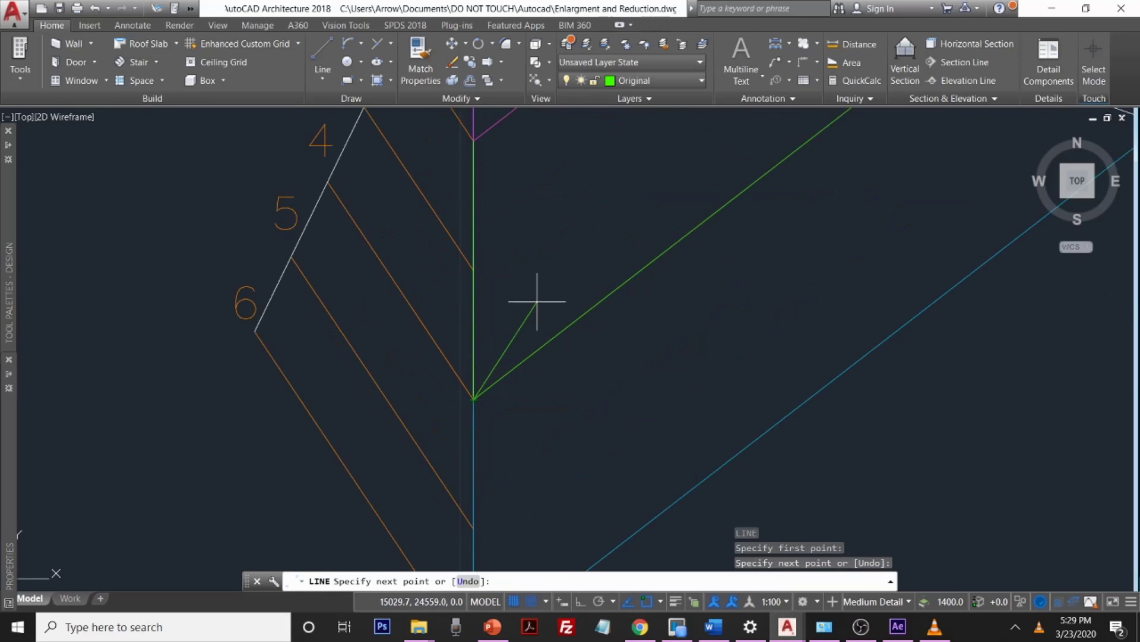
scroll(609, 154, "down", 2)
key("Return")
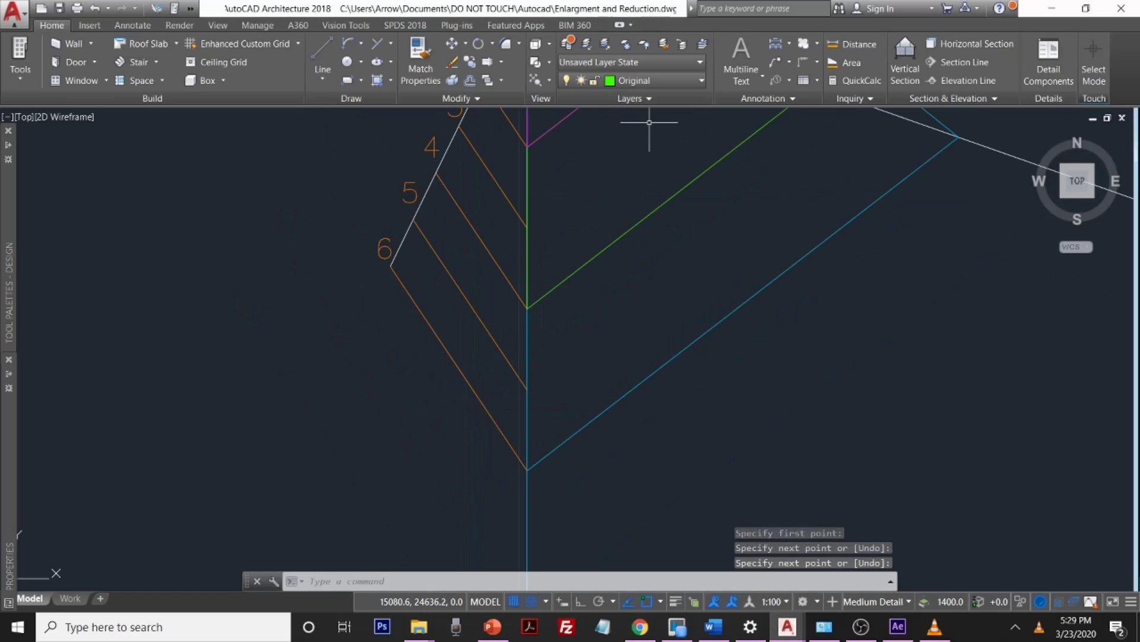
scroll(619, 287, "up", 2)
scroll(521, 438, "down", 3)
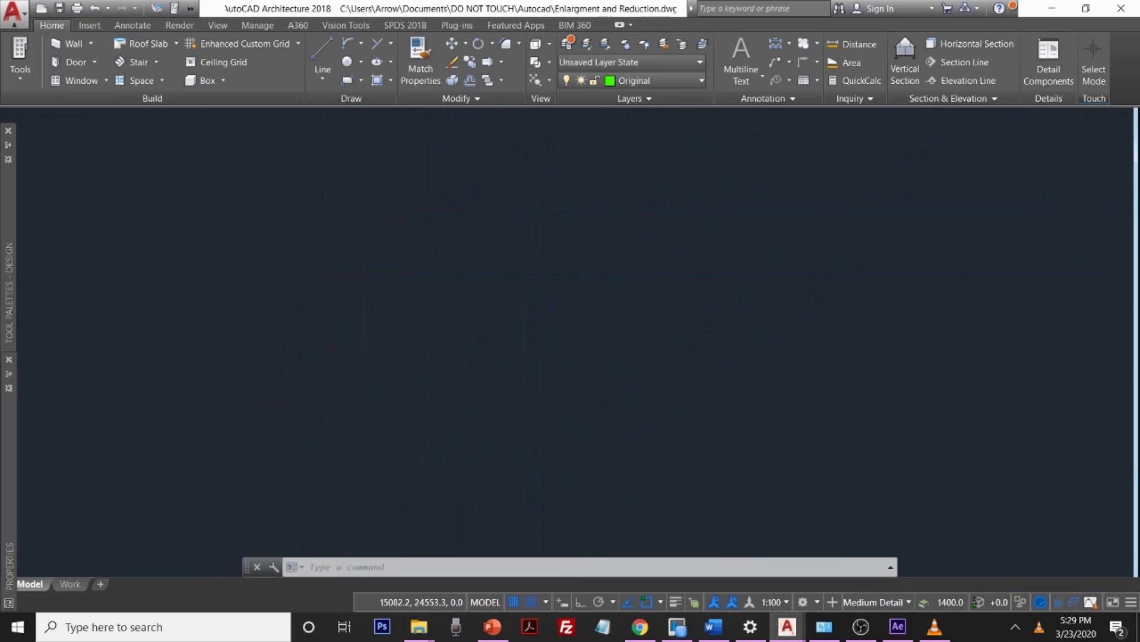
scroll(473, 280, "up", 3)
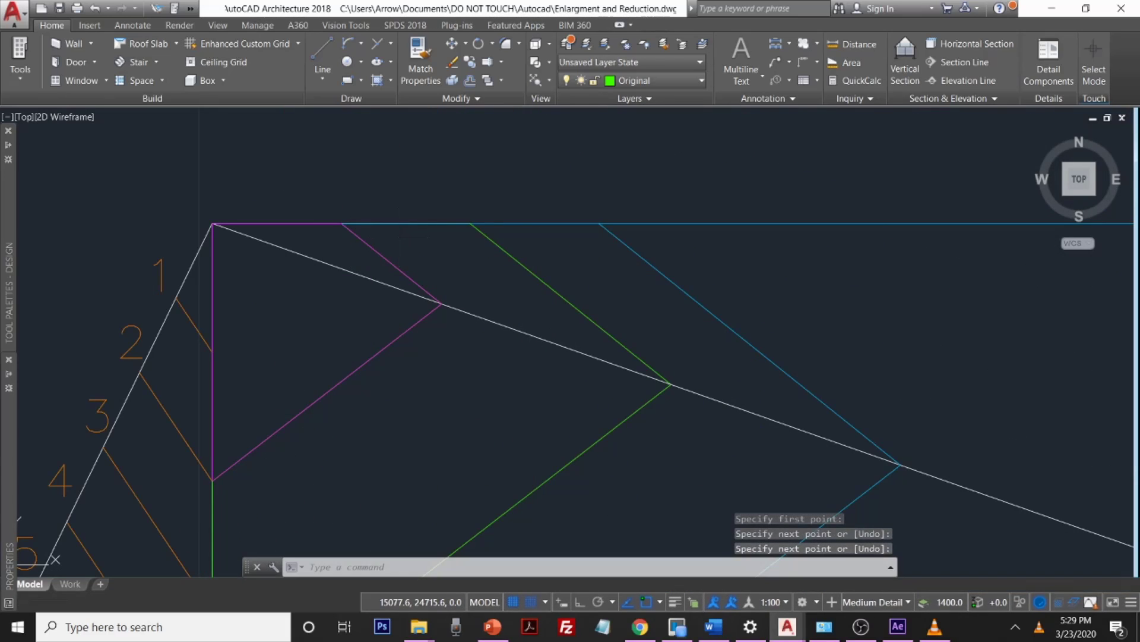
Step: Draw a line from the magenta top endpoint to the green line's top endpoint
key("Return")
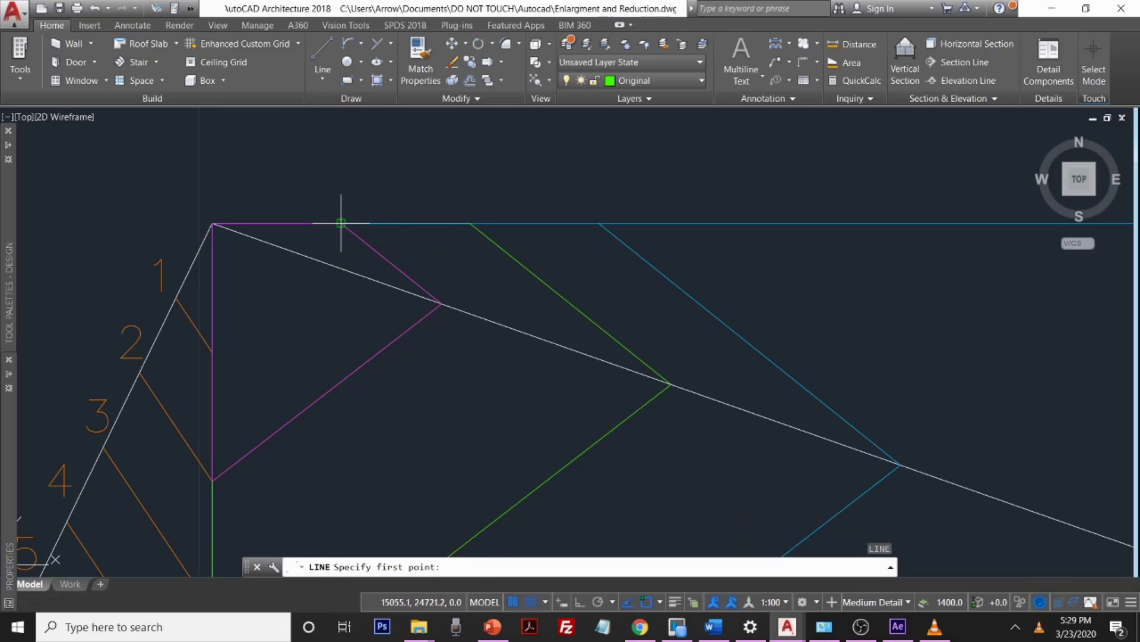
left_click(341, 224)
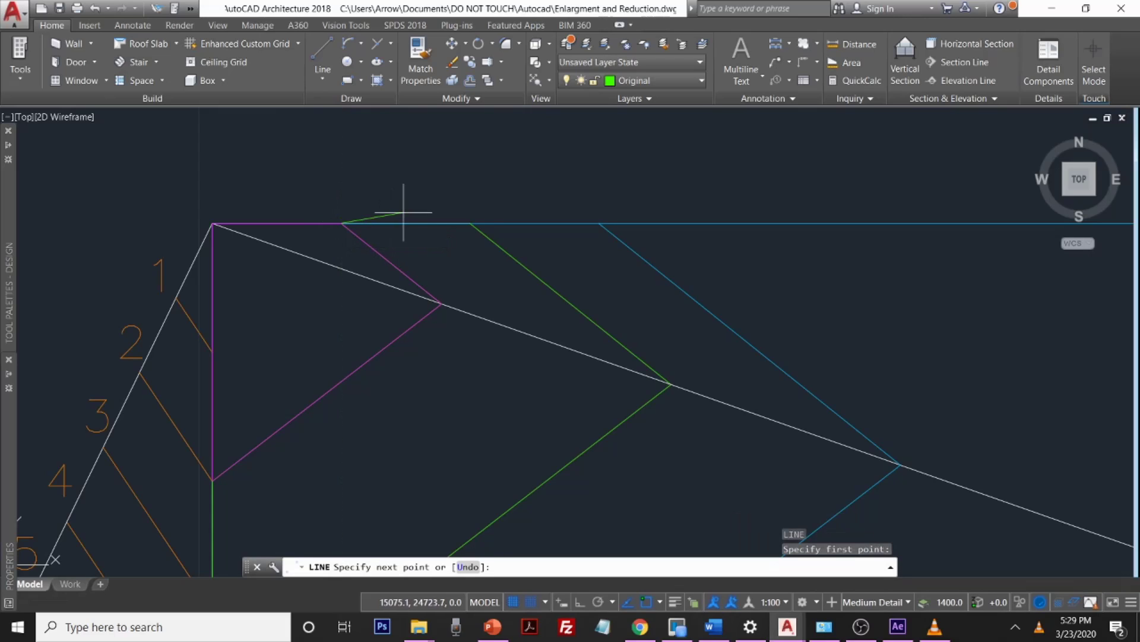
left_click(470, 223)
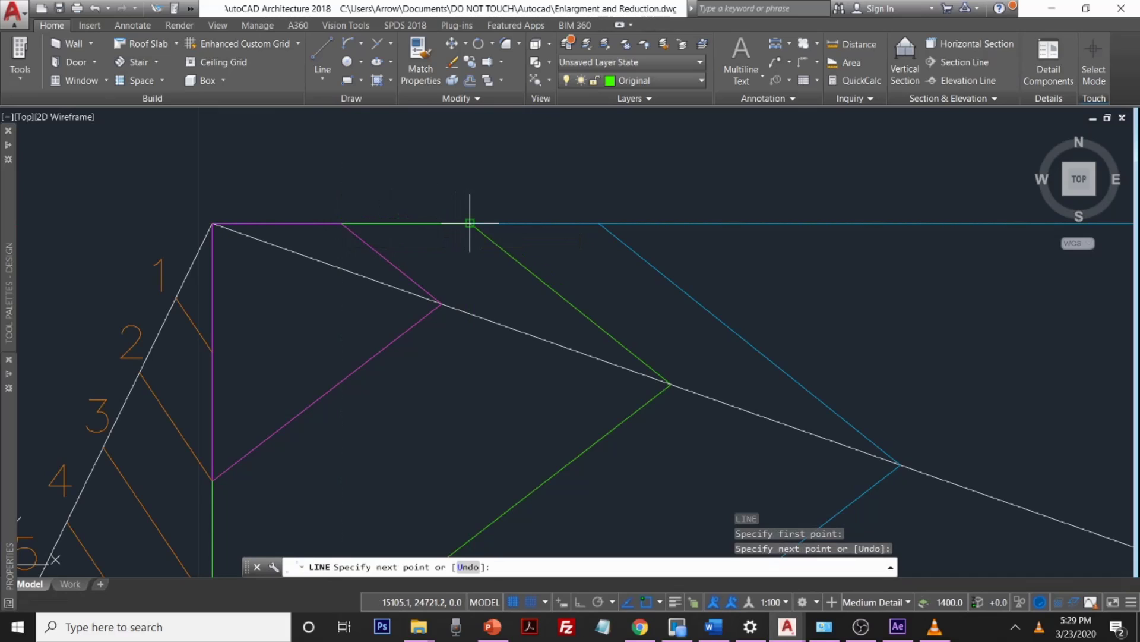
scroll(577, 193, "down", 8)
key("Return")
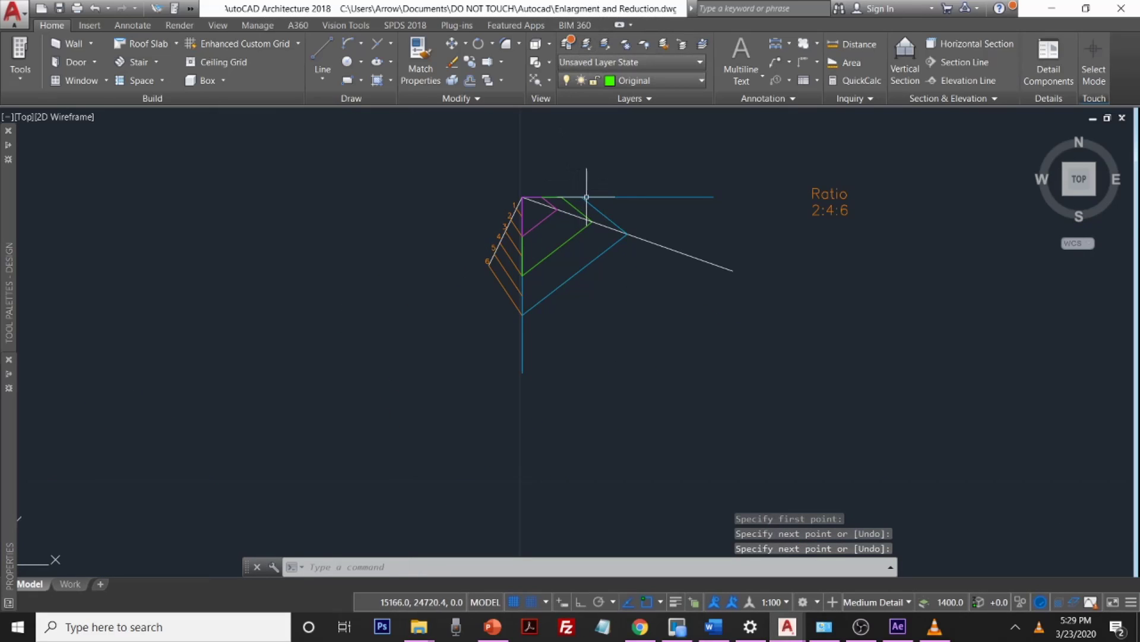
scroll(612, 231, "up", 2)
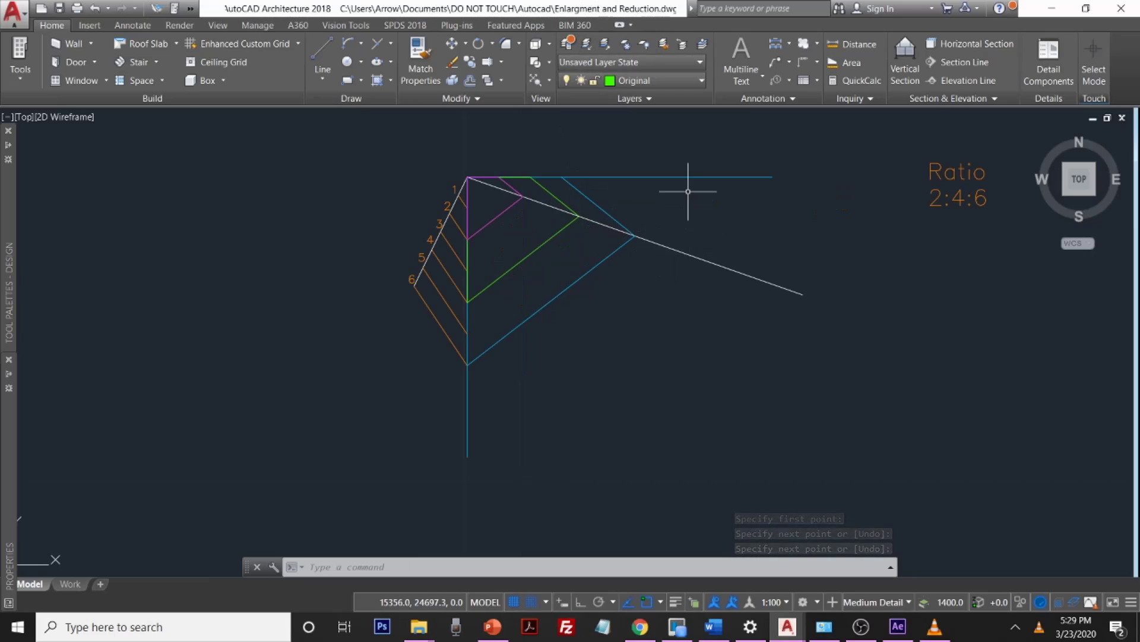
Step: Trim the top blue line's right overhang, the white overhang and the blue vertical's tail
left_click(311, 568)
type("trim")
key("Return")
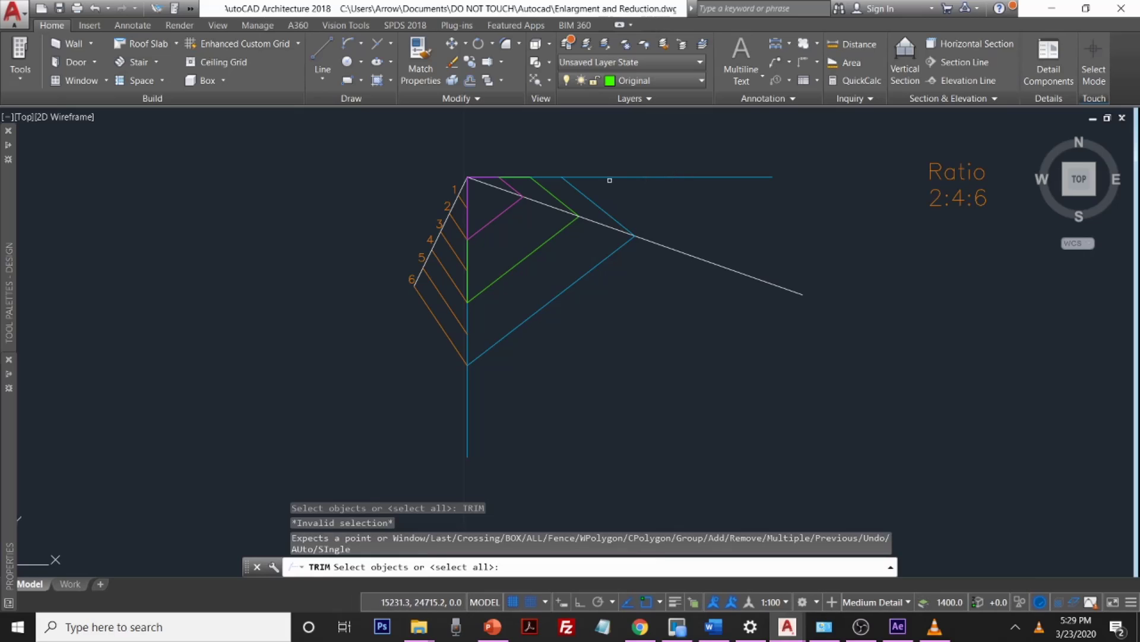
key("Return")
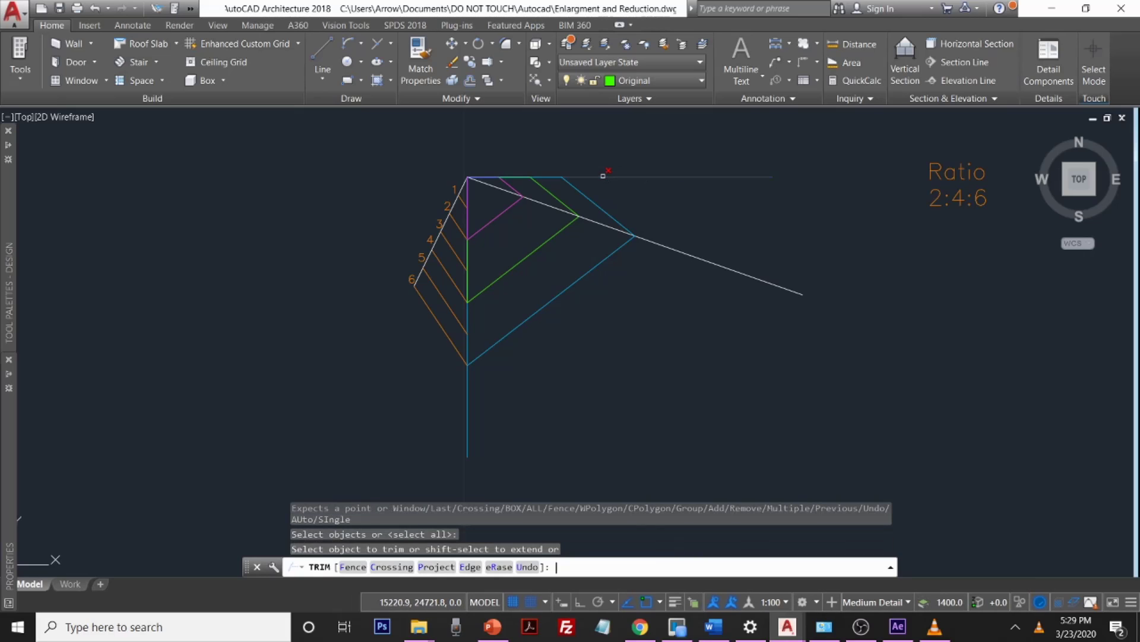
left_click(601, 176)
left_click(659, 245)
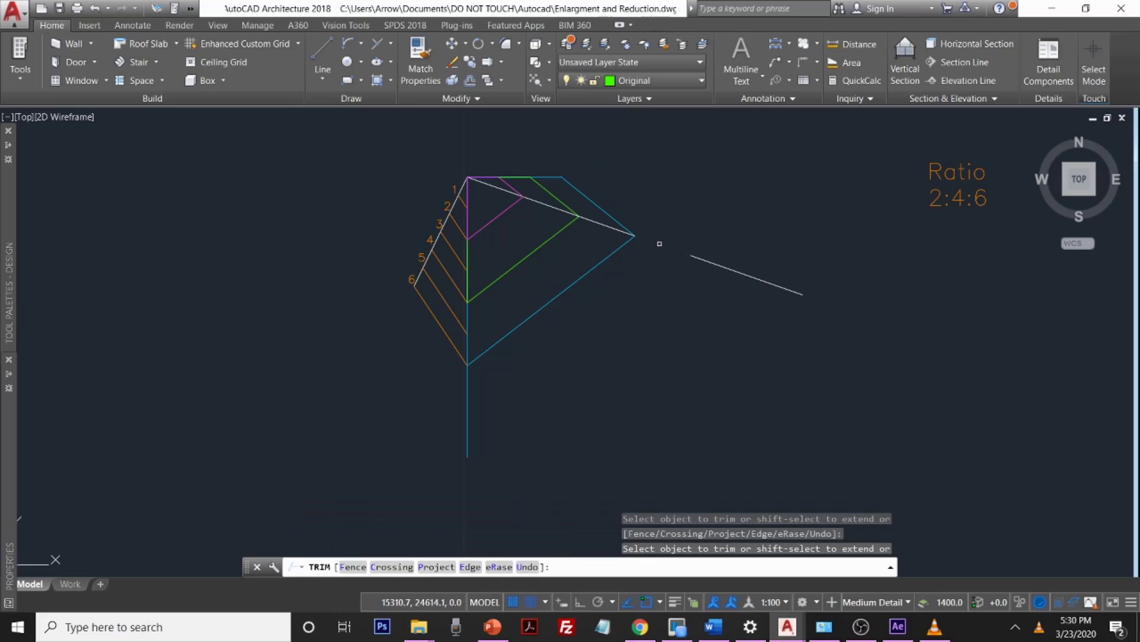
left_click(468, 382)
left_click(744, 274)
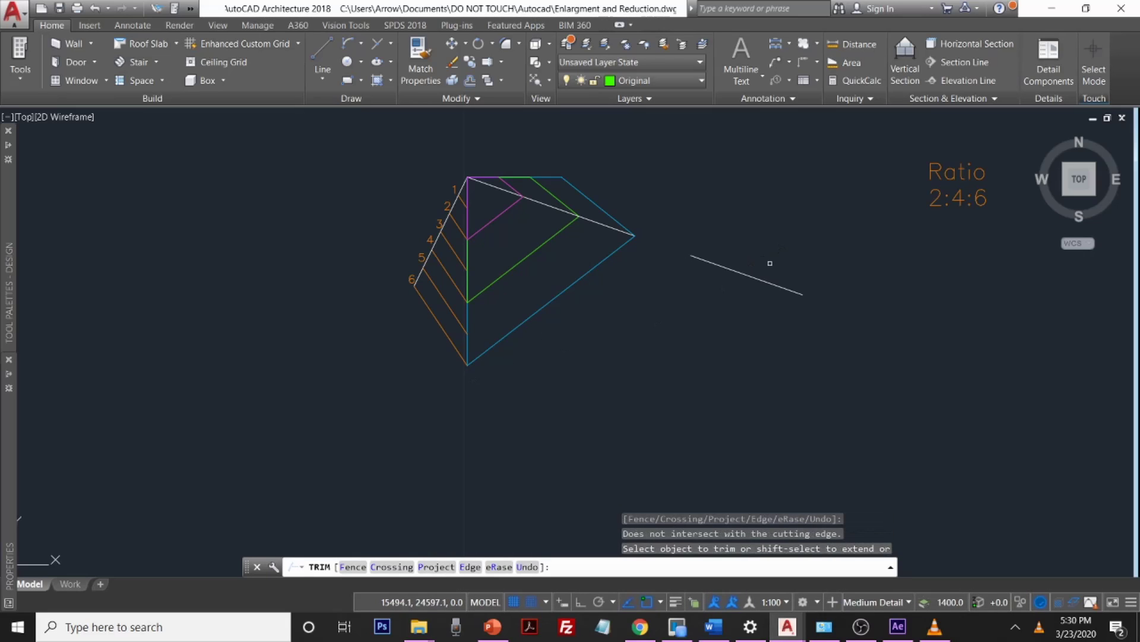
key("Escape")
Step: Delete the stray white line on the right
left_click(744, 283)
key("Delete")
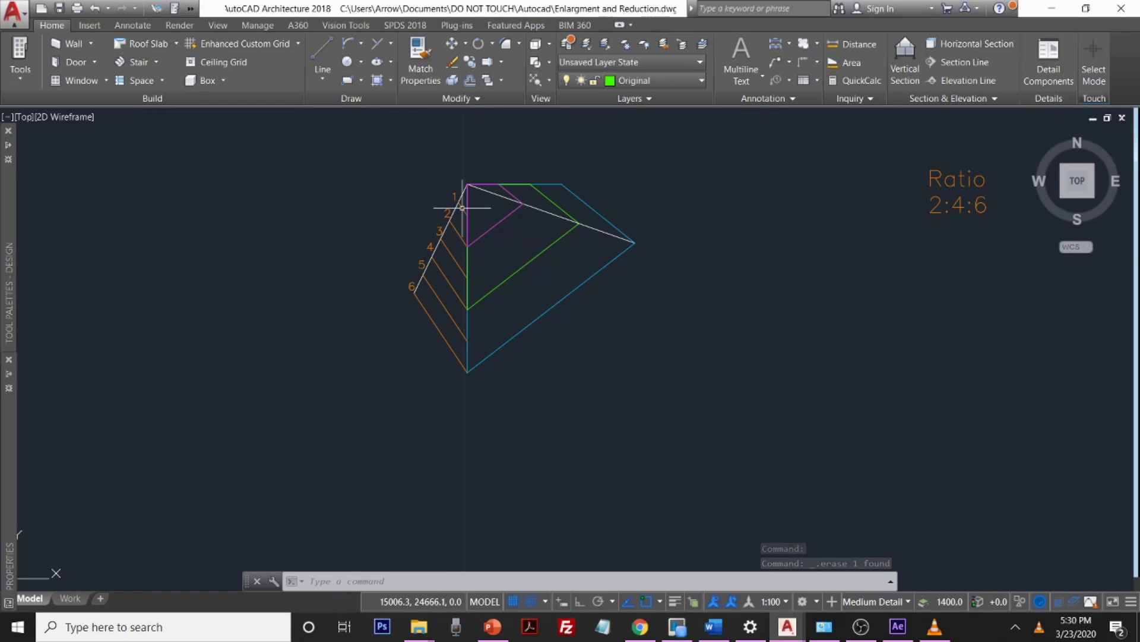
left_click(453, 193)
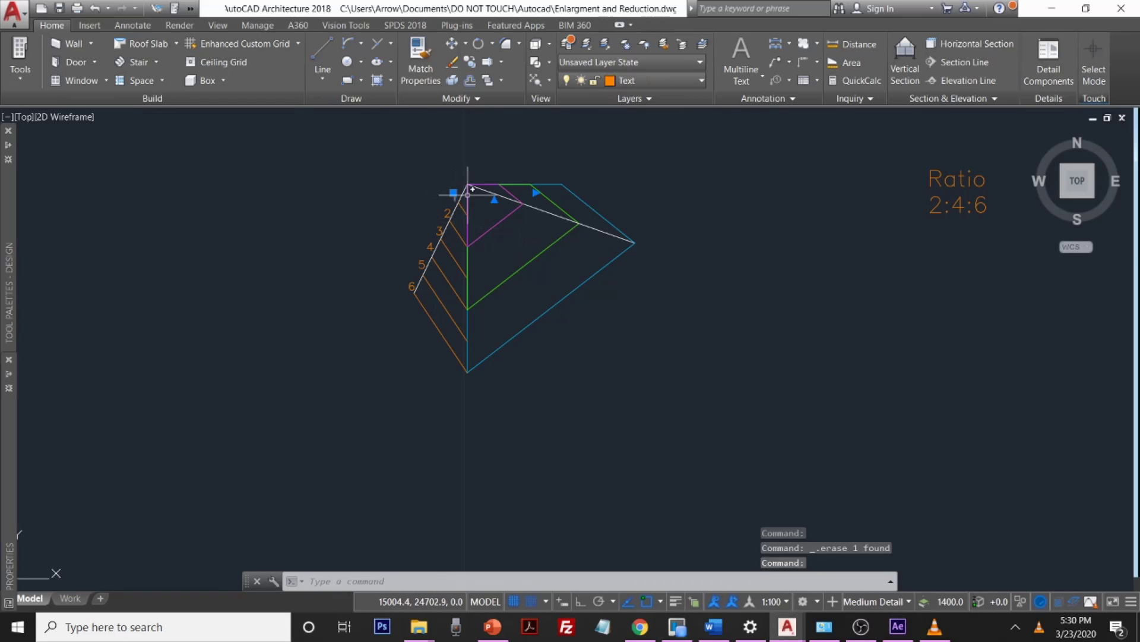
Step: Copy the '1' label to the top vertex and three points along the top edge
type("cop")
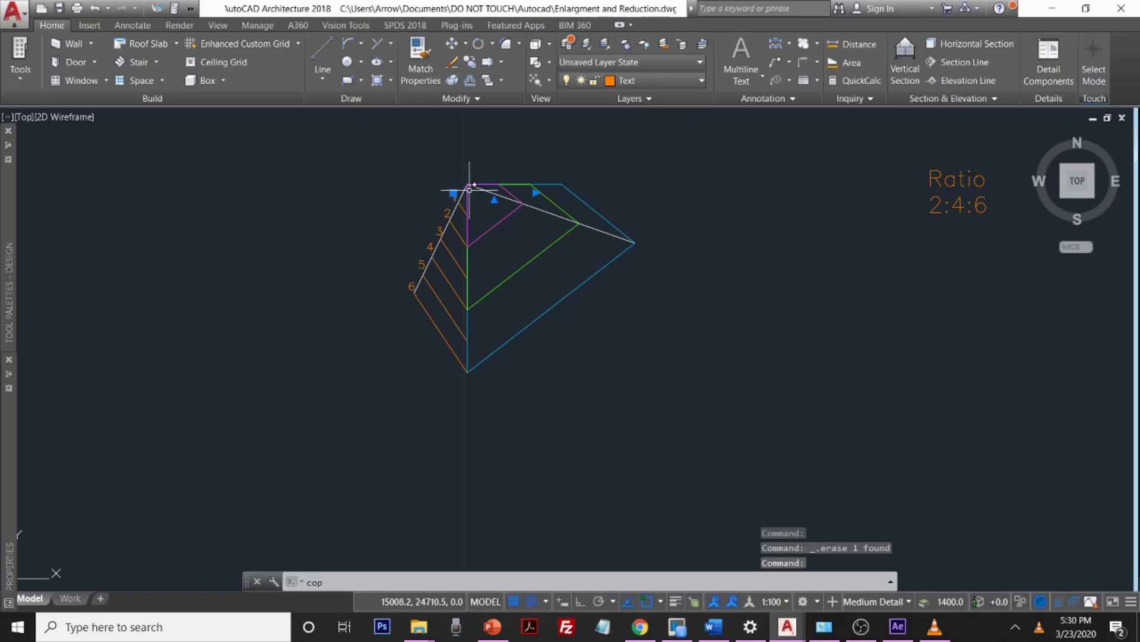
key("Return")
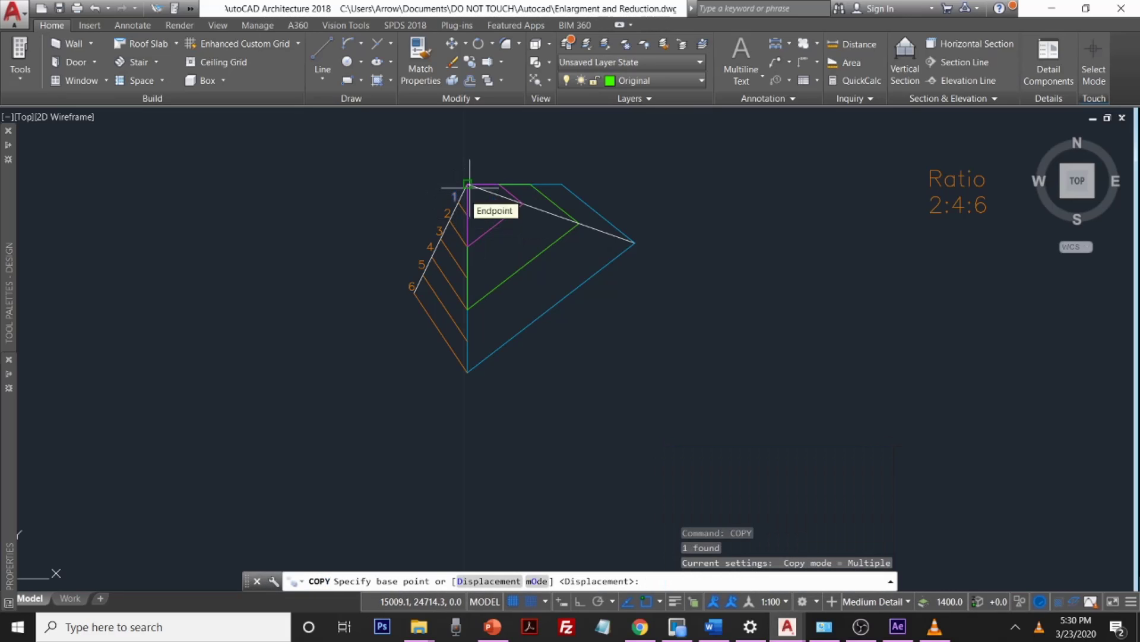
left_click(467, 184)
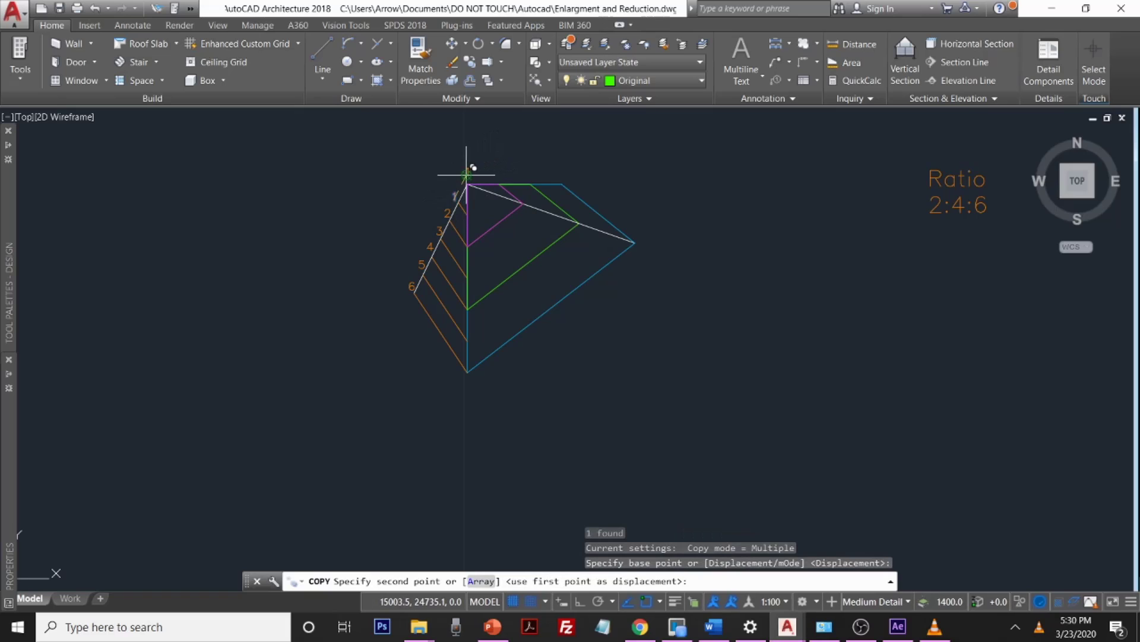
left_click(467, 175)
left_click(499, 173)
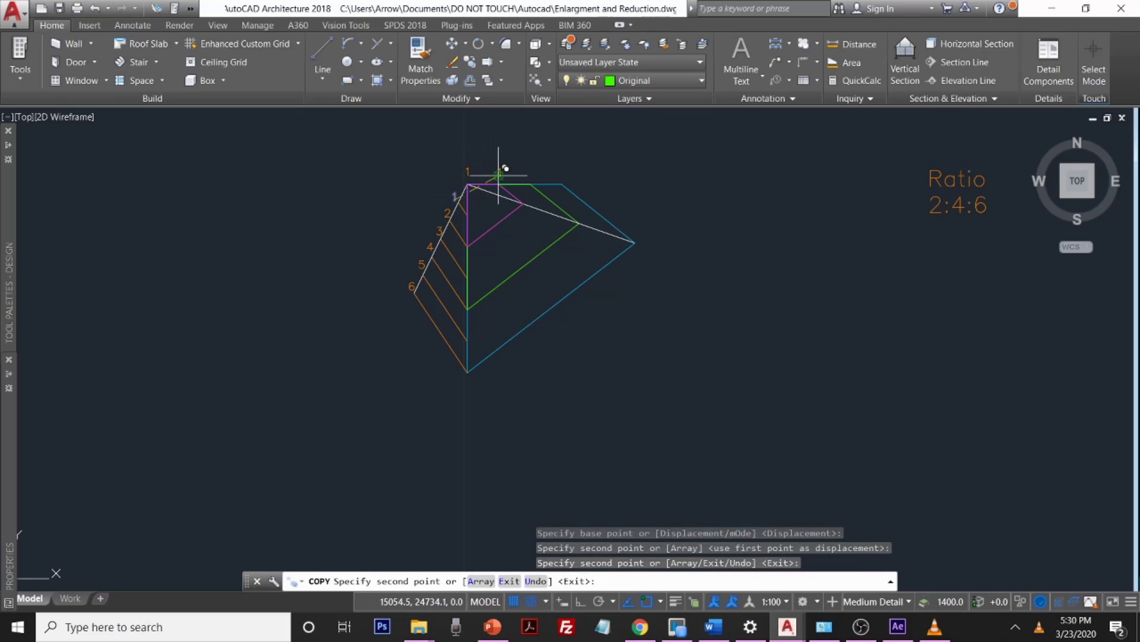
left_click(534, 175)
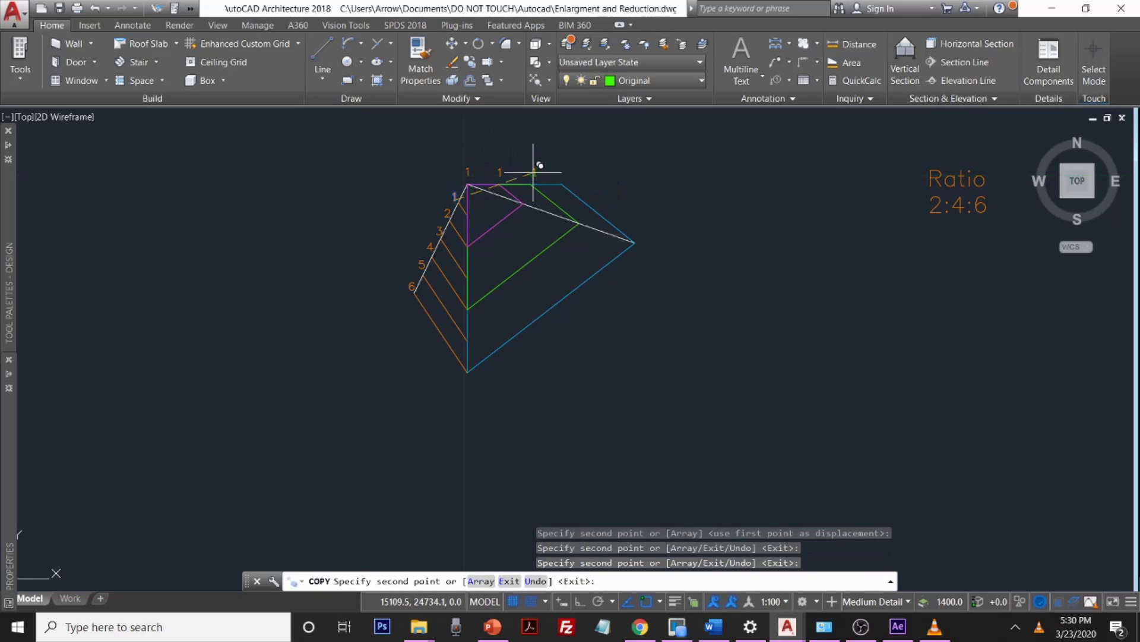
left_click(562, 175)
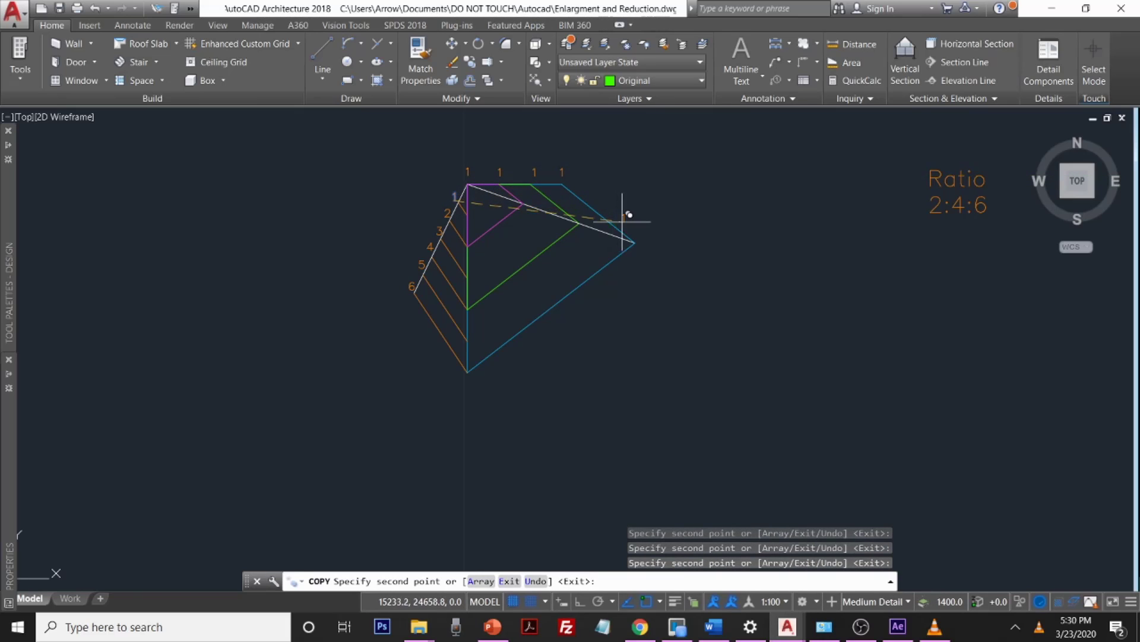
Step: Place more '1' copies at the right vertex, below the bottom vertex and inside the figure
left_click(637, 241)
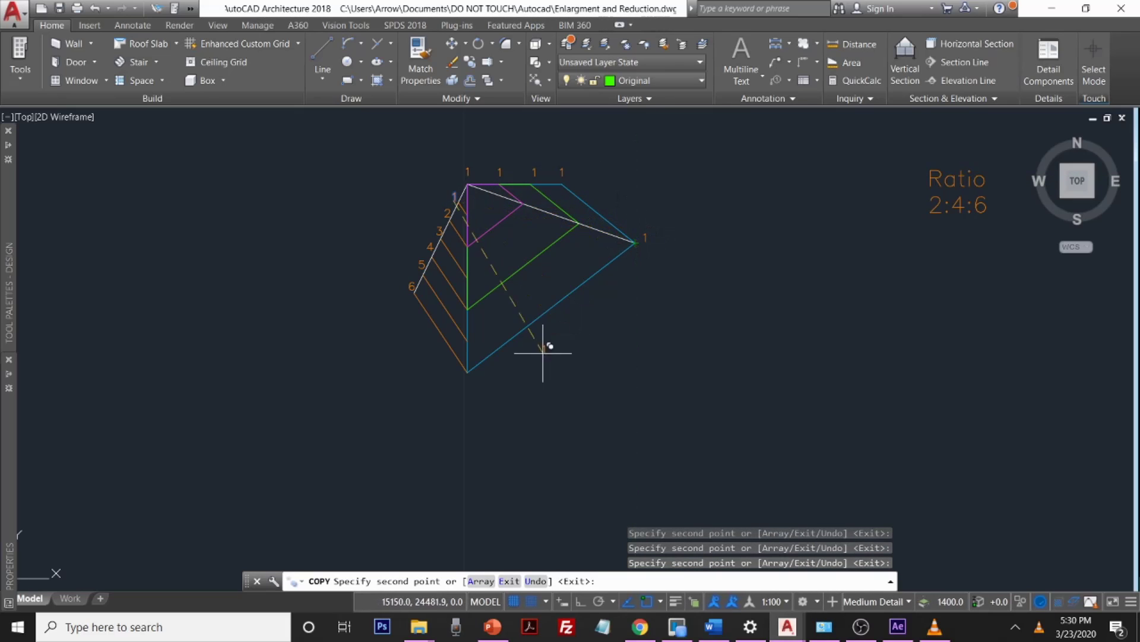
left_click(467, 390)
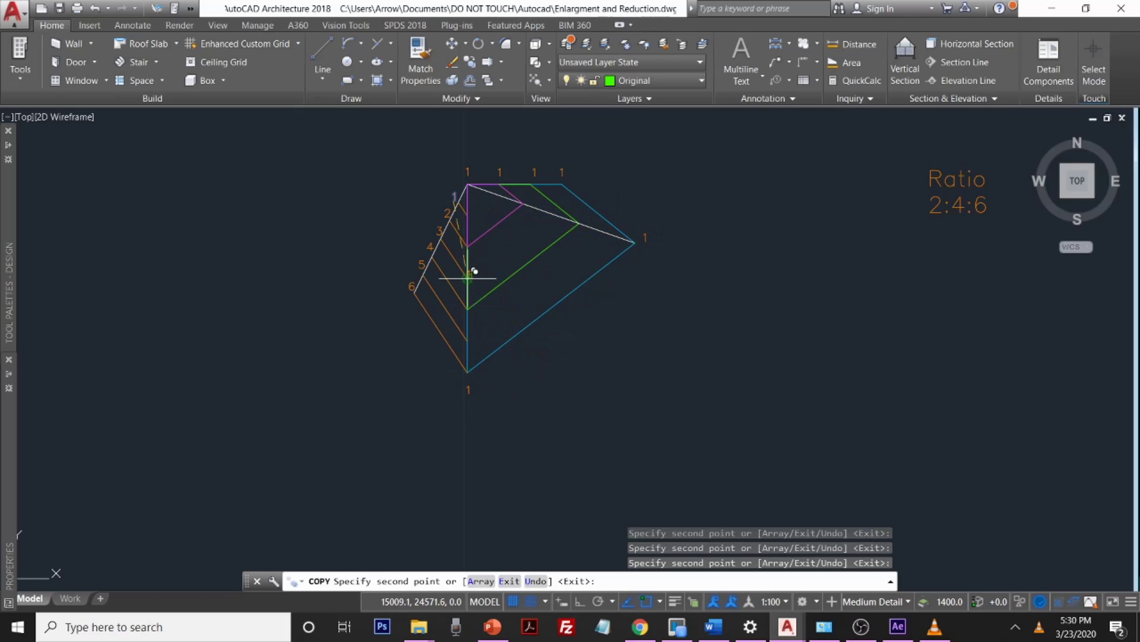
left_click(475, 260)
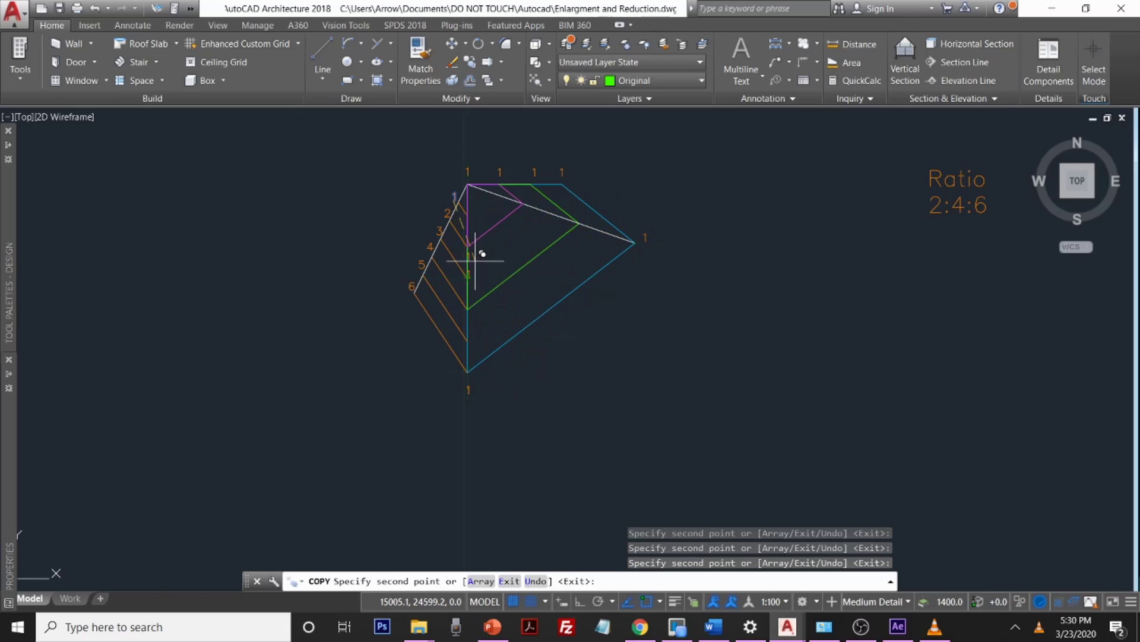
left_click(479, 259)
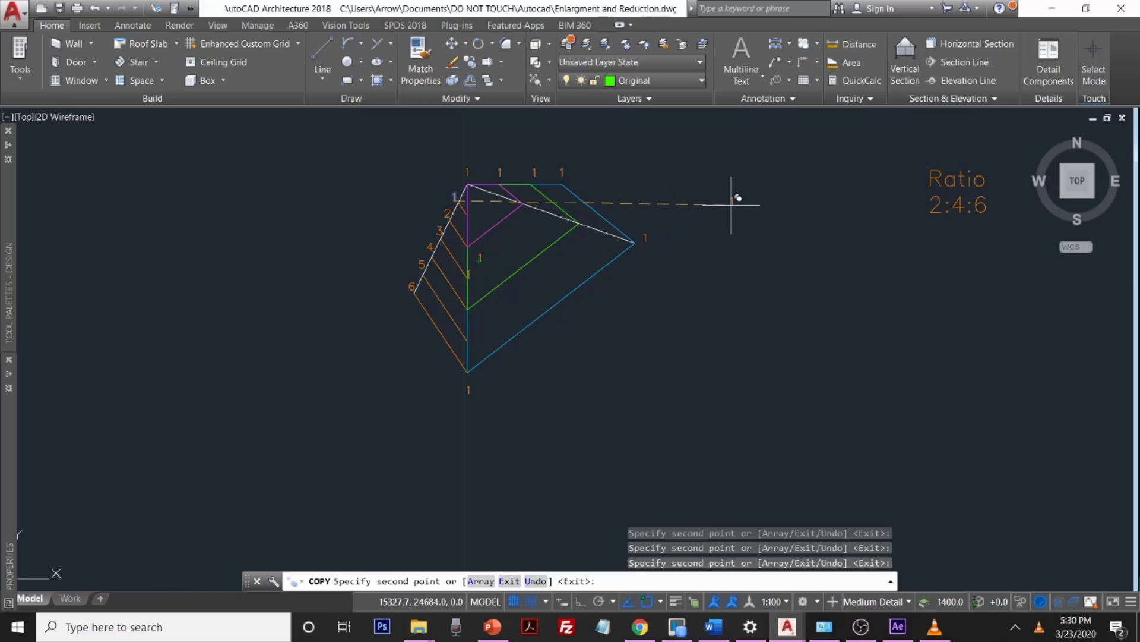
key("Escape")
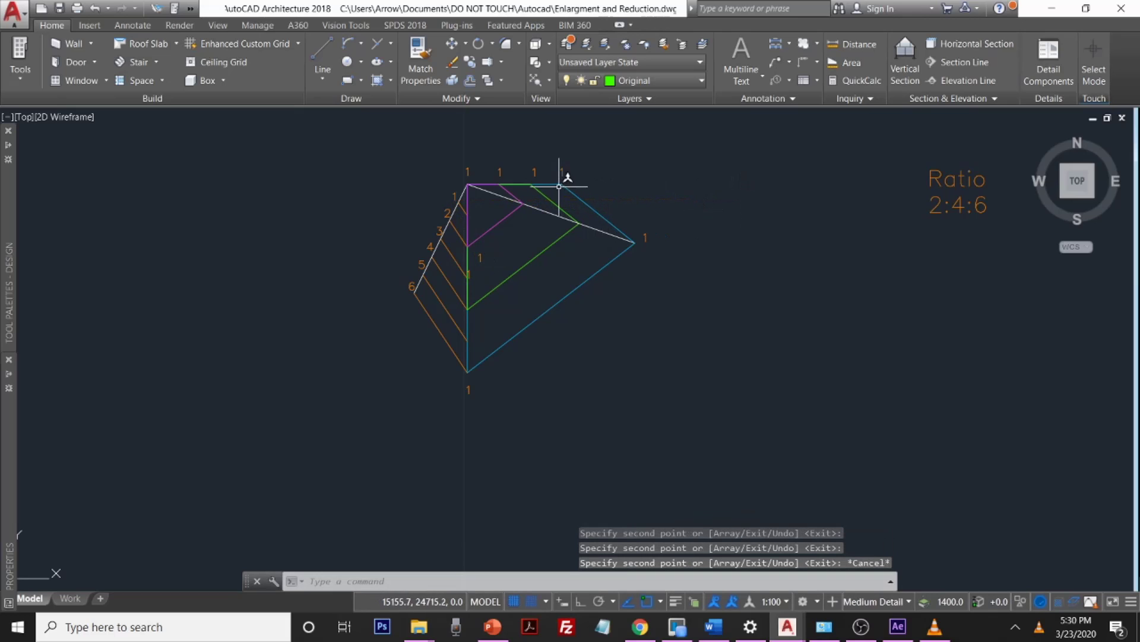
left_click(471, 169)
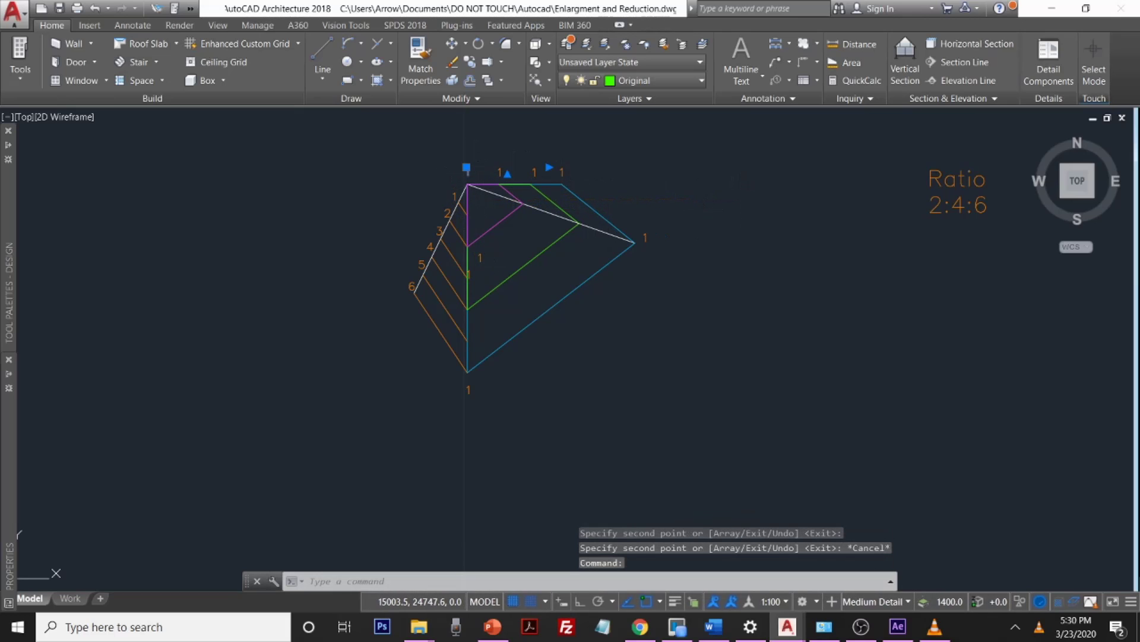
double_click(473, 174)
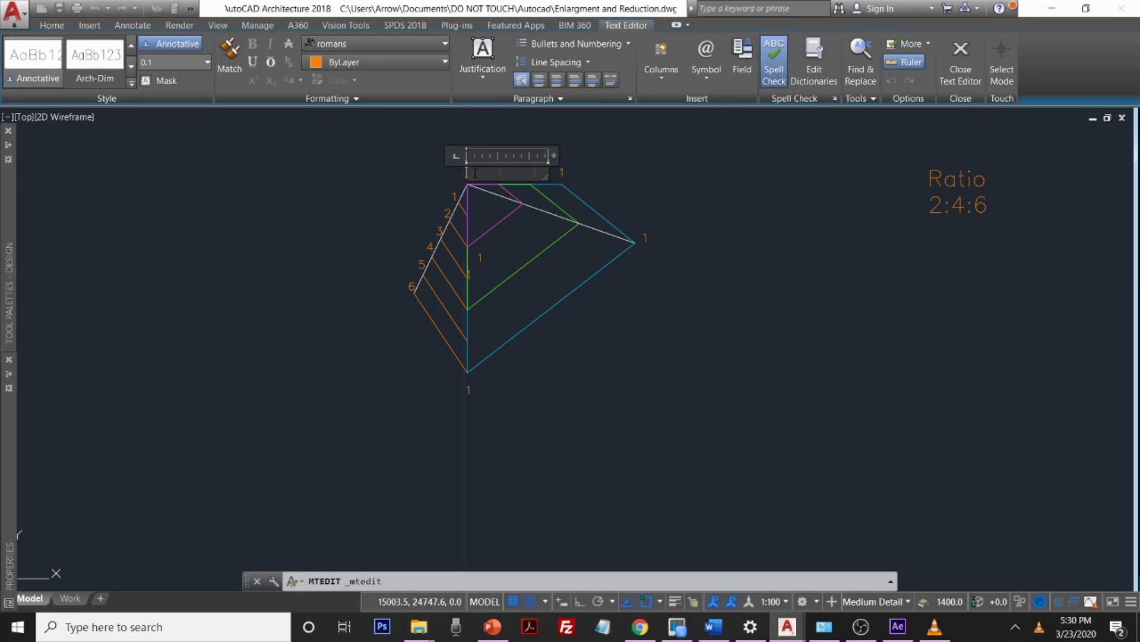
Step: Retype the first two top labels as 0 and a1
type("0")
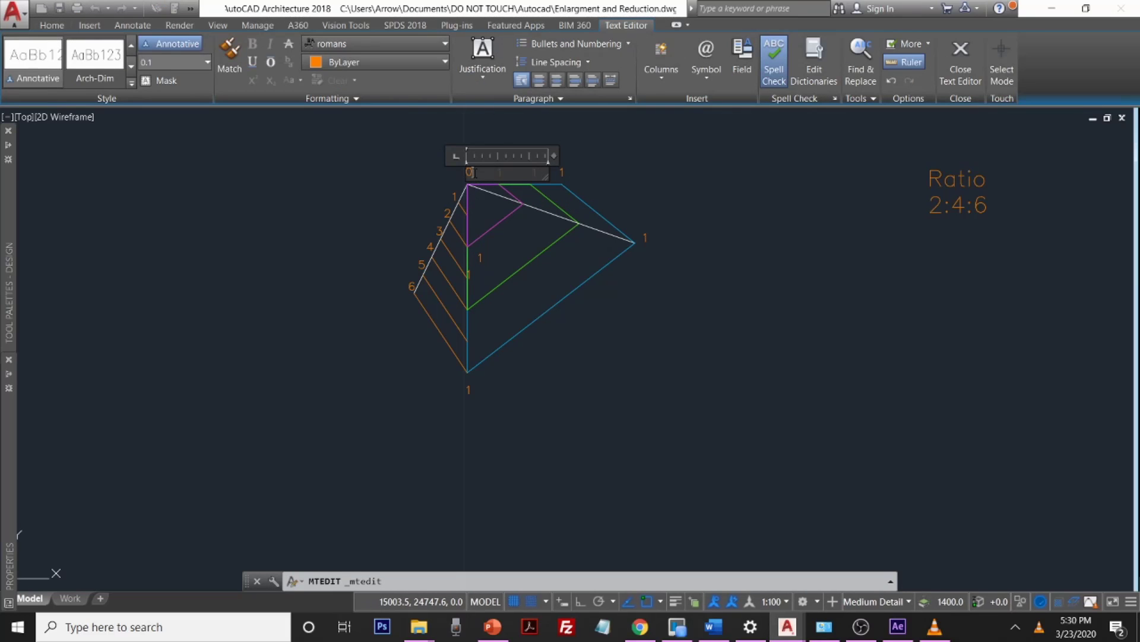
left_click(546, 192)
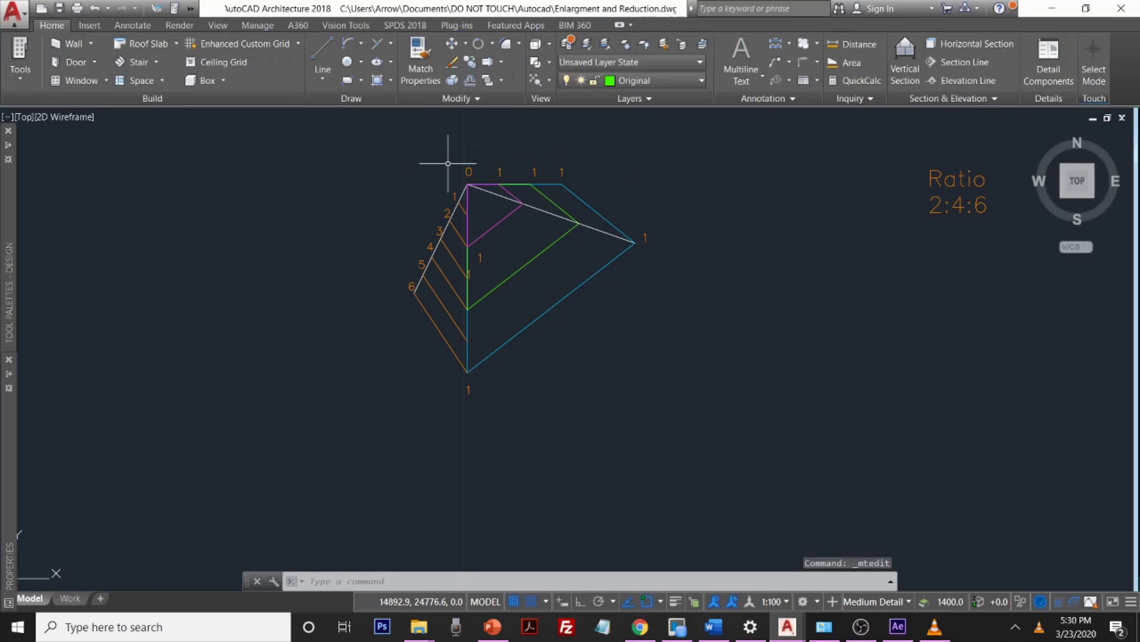
left_click(498, 171)
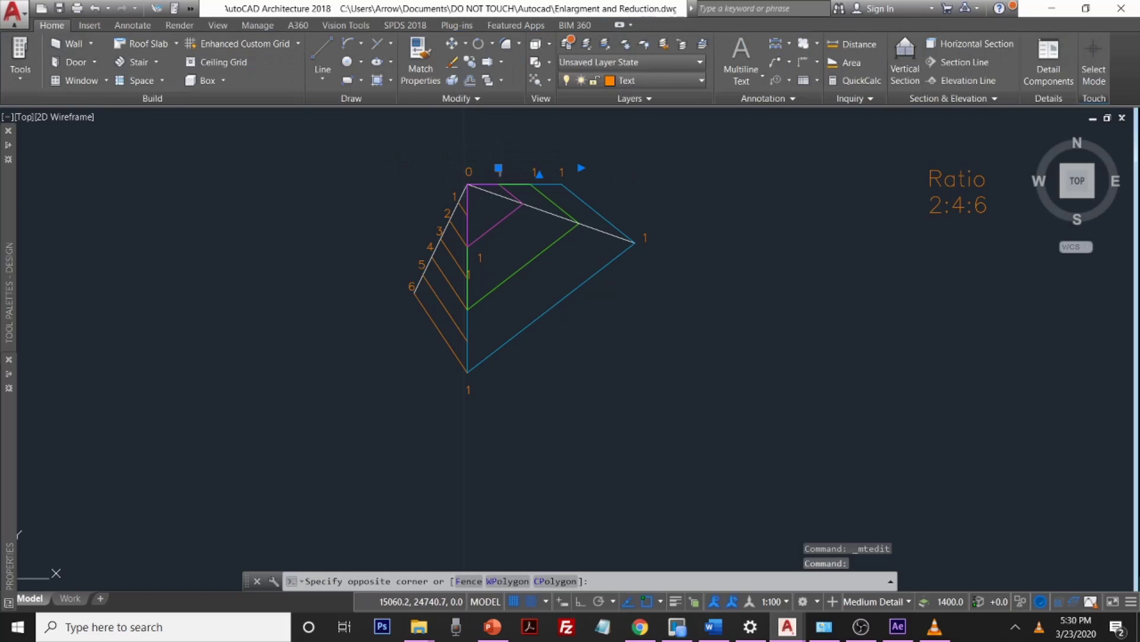
left_click(500, 171)
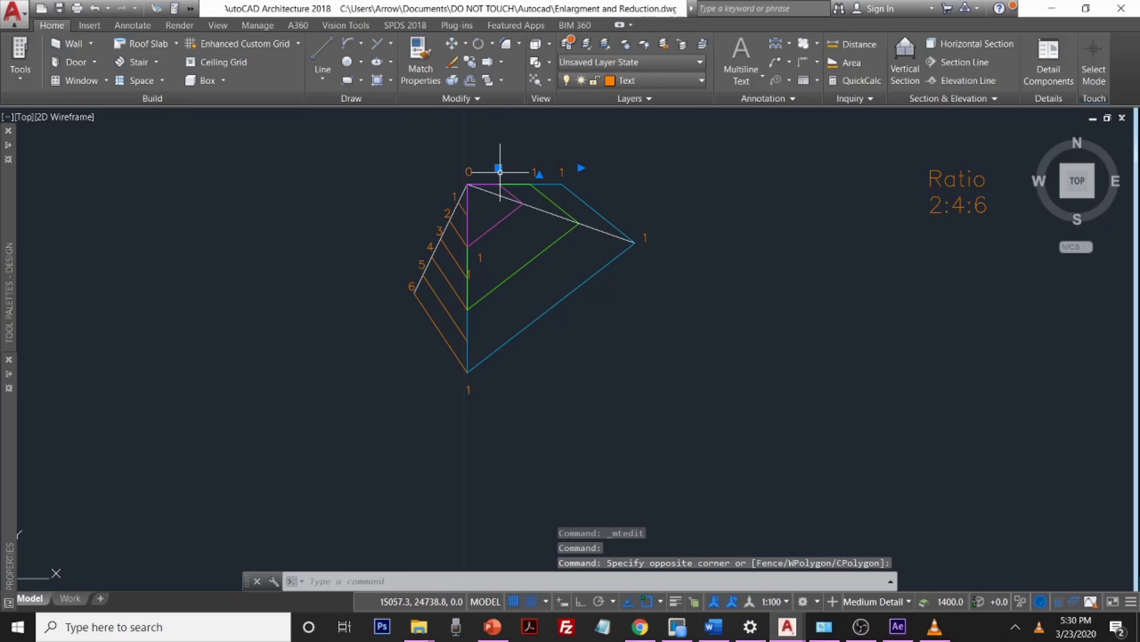
double_click(500, 172)
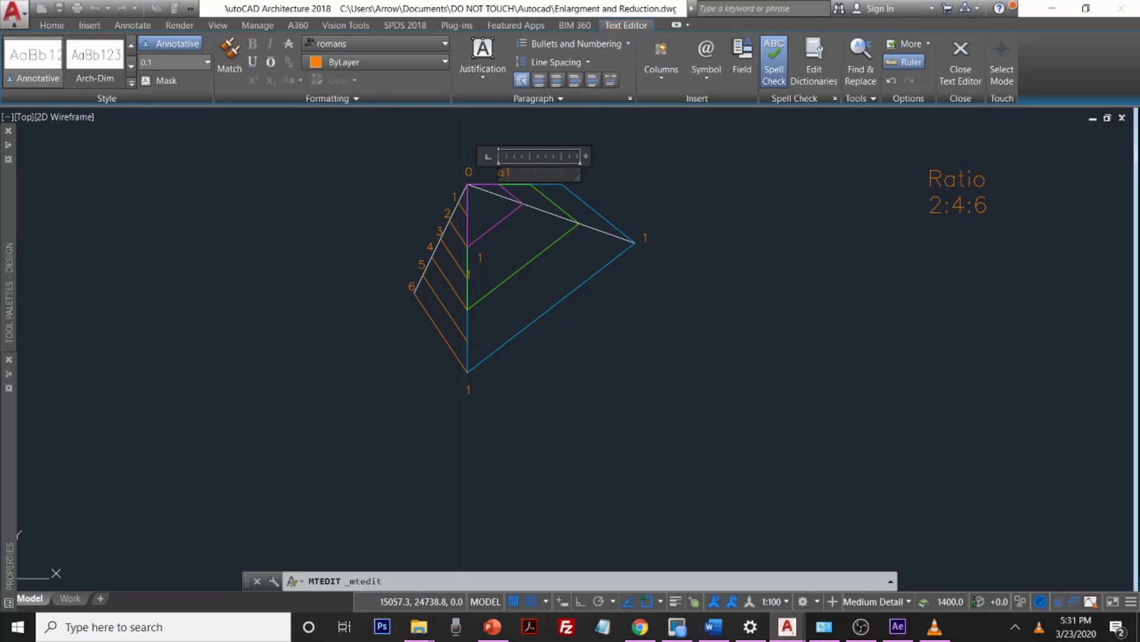
left_click(635, 182)
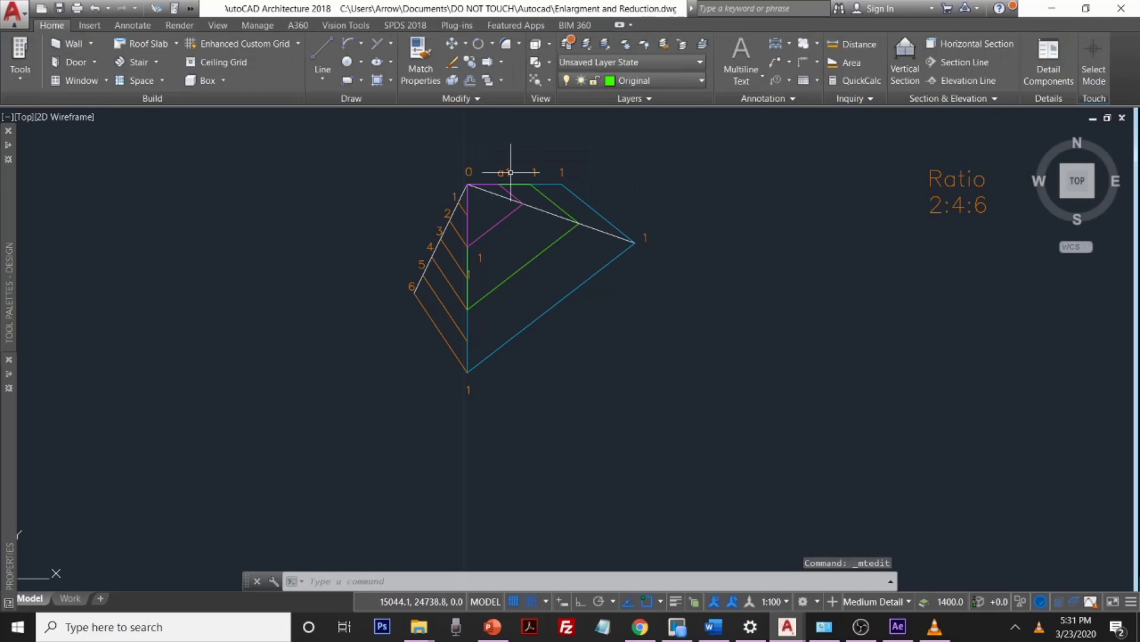
Step: Retype the remaining top labels as A and a2 and the inner label as c1
left_click(535, 171)
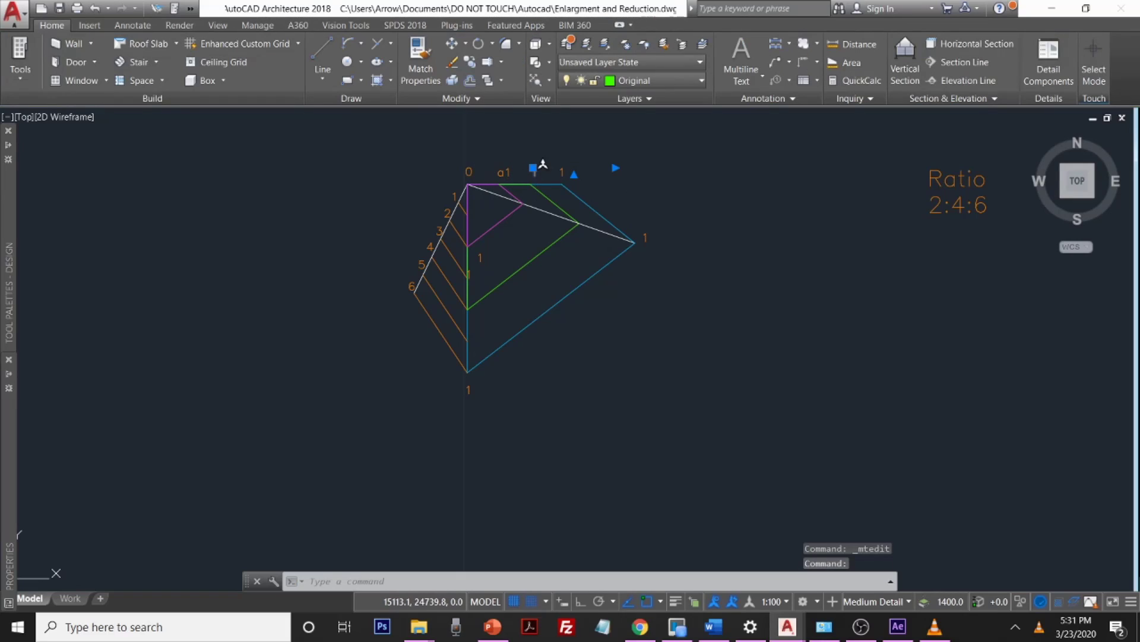
double_click(536, 172)
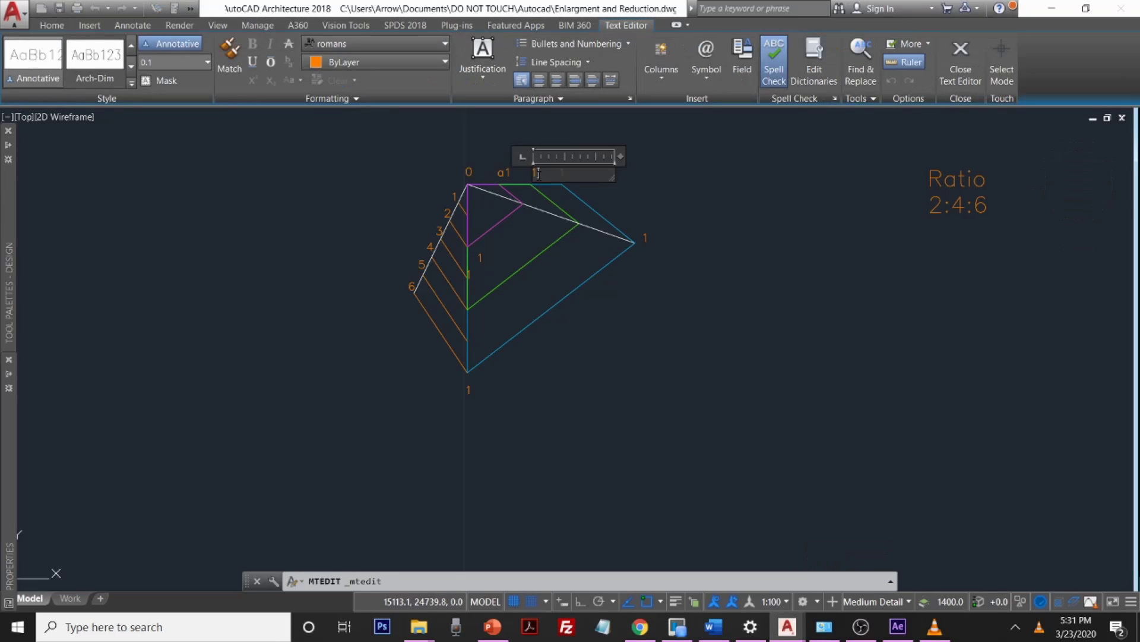
left_click(640, 176)
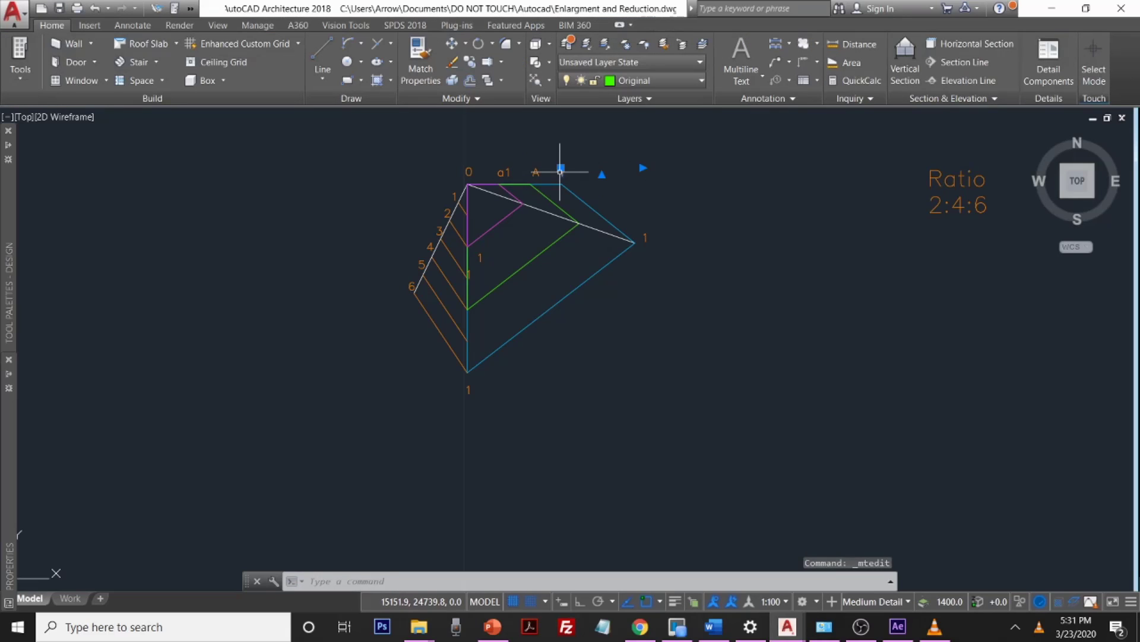
double_click(564, 172)
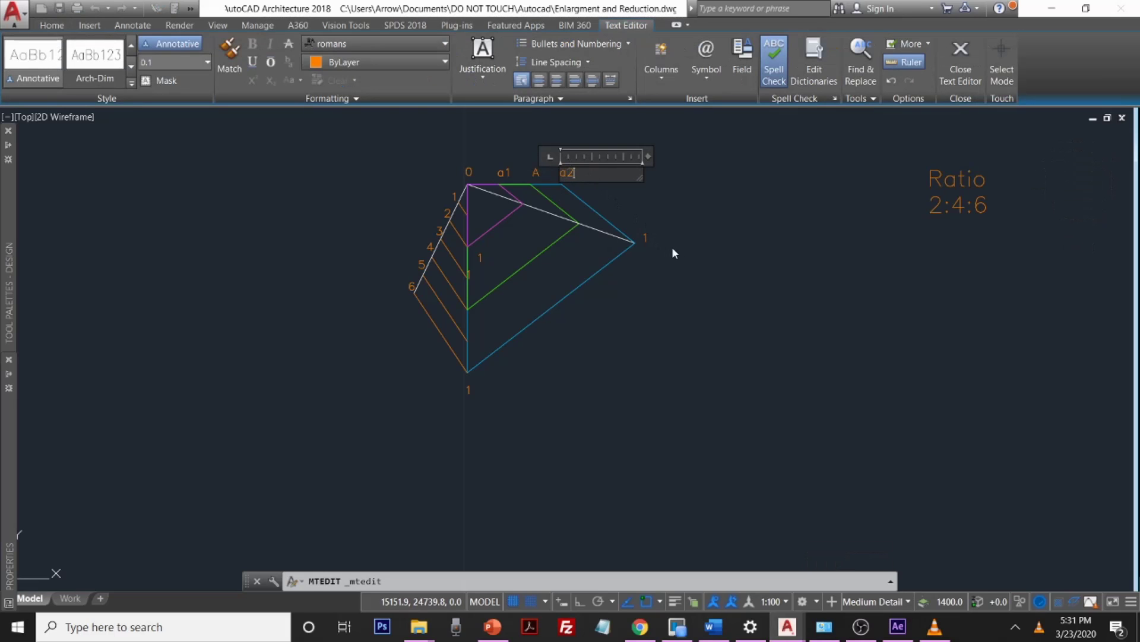
left_click(687, 216)
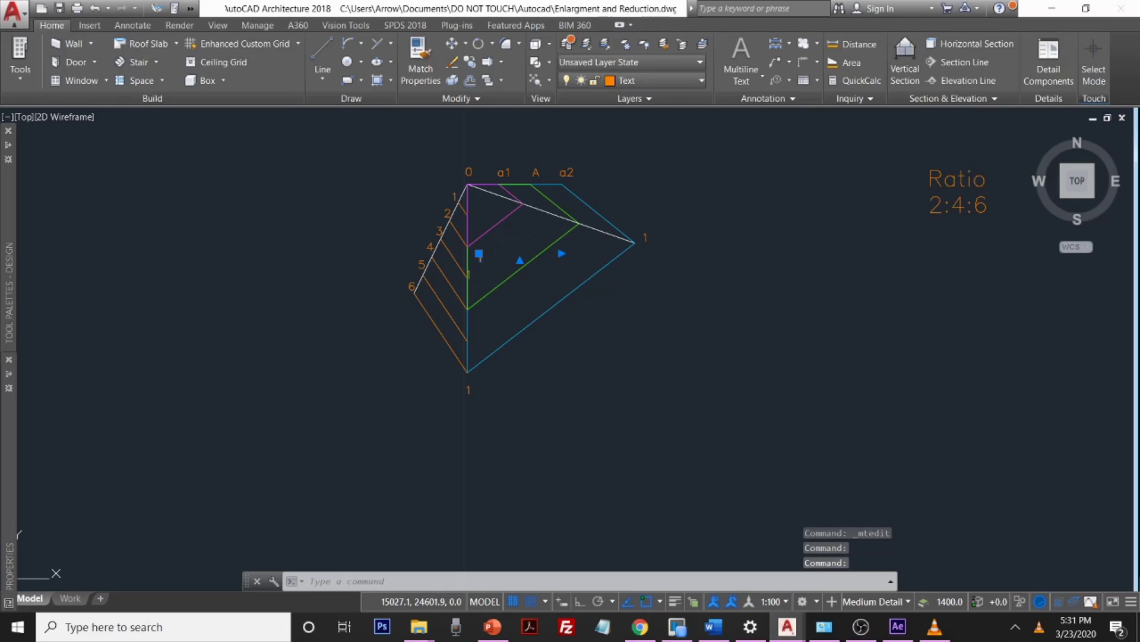
double_click(482, 252)
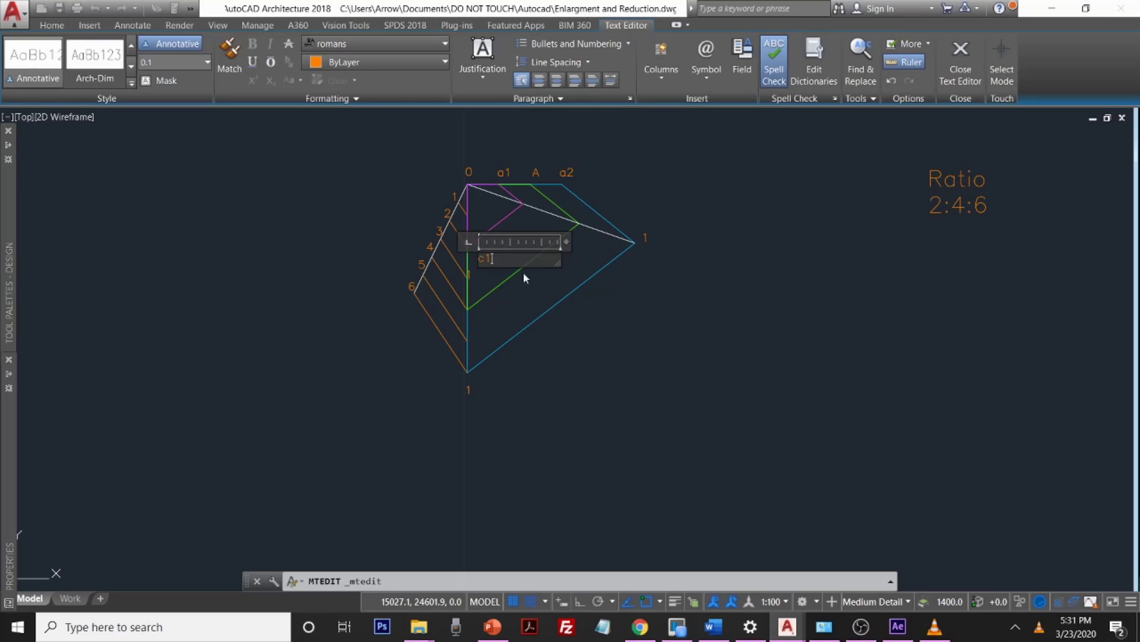
key("ctrl+Return")
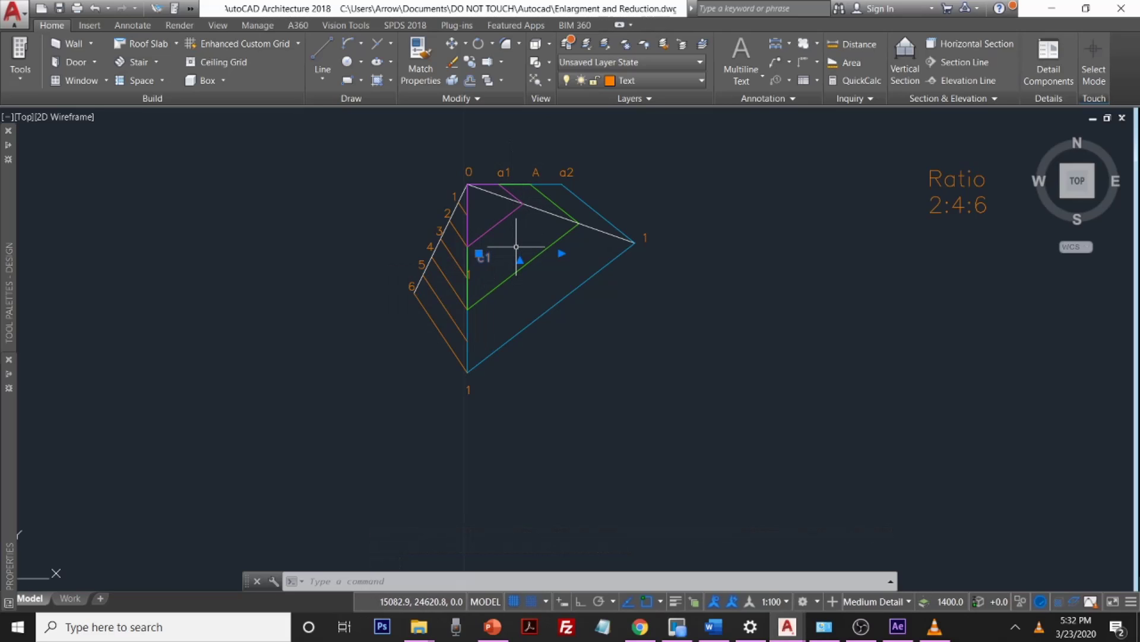
Step: Copy the c1 label to the magenta and green intersections on the diagonal
type("Cop")
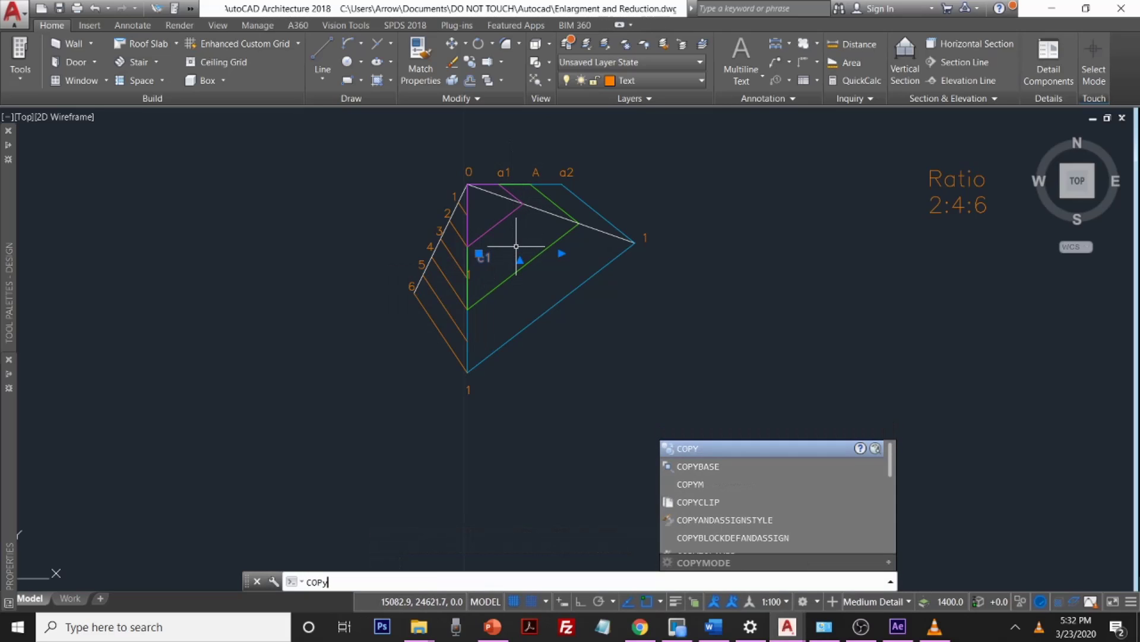
key("Return")
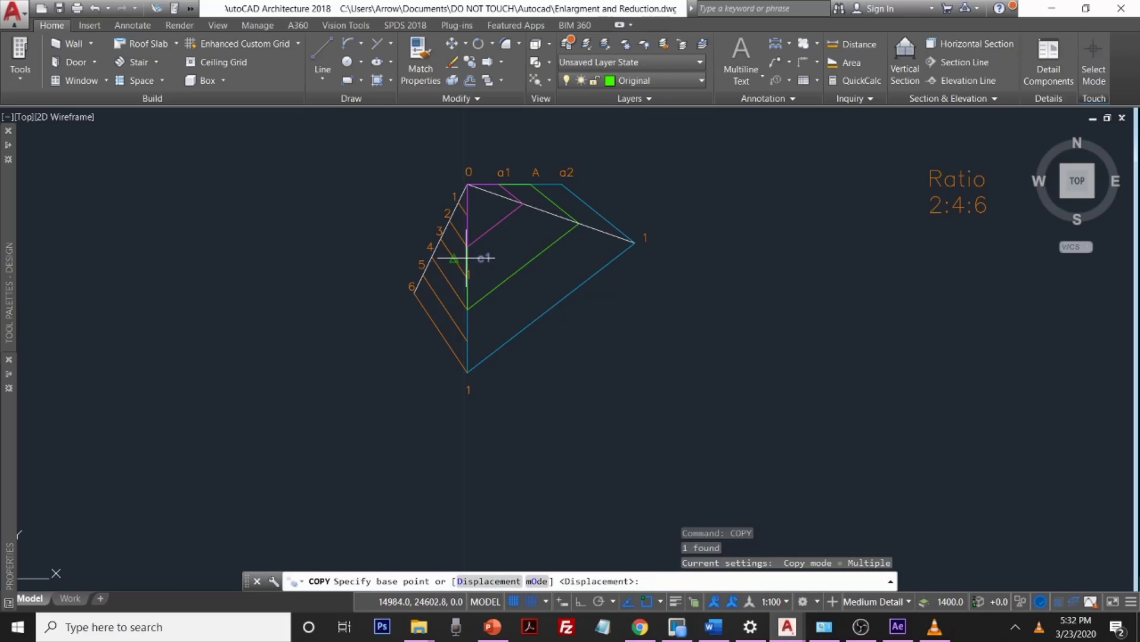
left_click(473, 249)
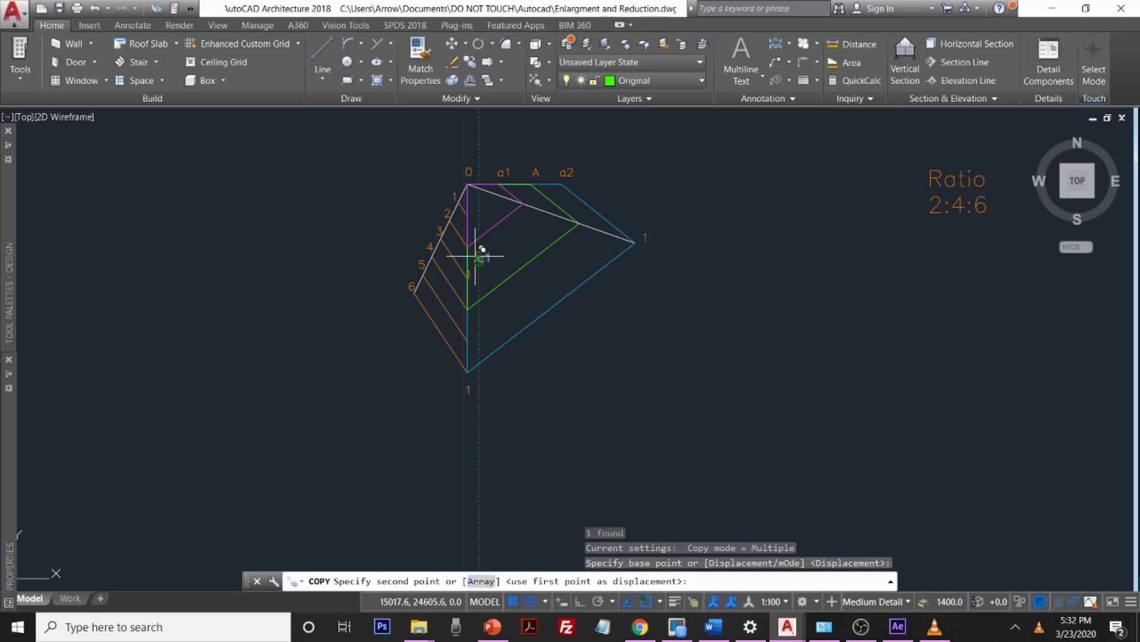
left_click(523, 208)
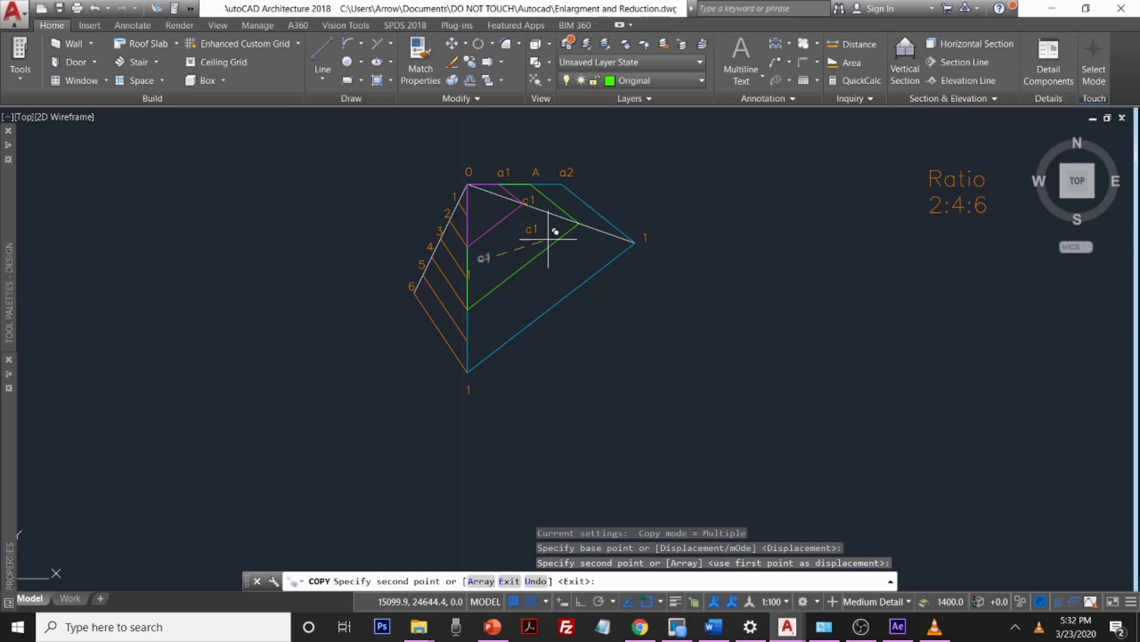
left_click(584, 243)
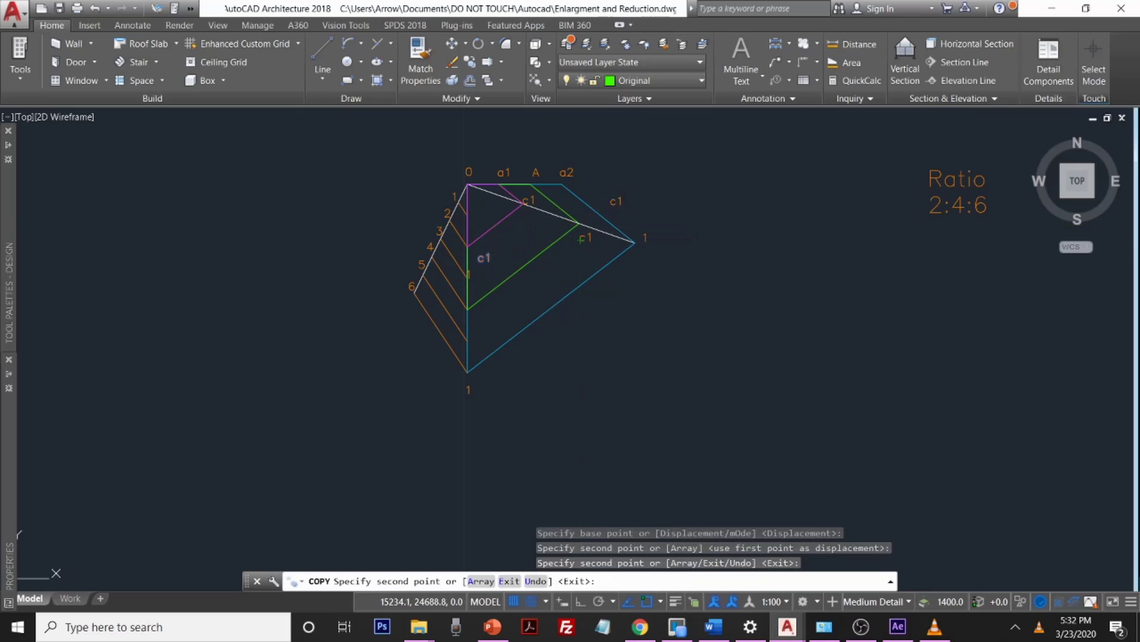
key("Escape")
Step: With object snap off, grip-move the c1 copy beside the magenta intersection
left_click(526, 200)
left_click(524, 196)
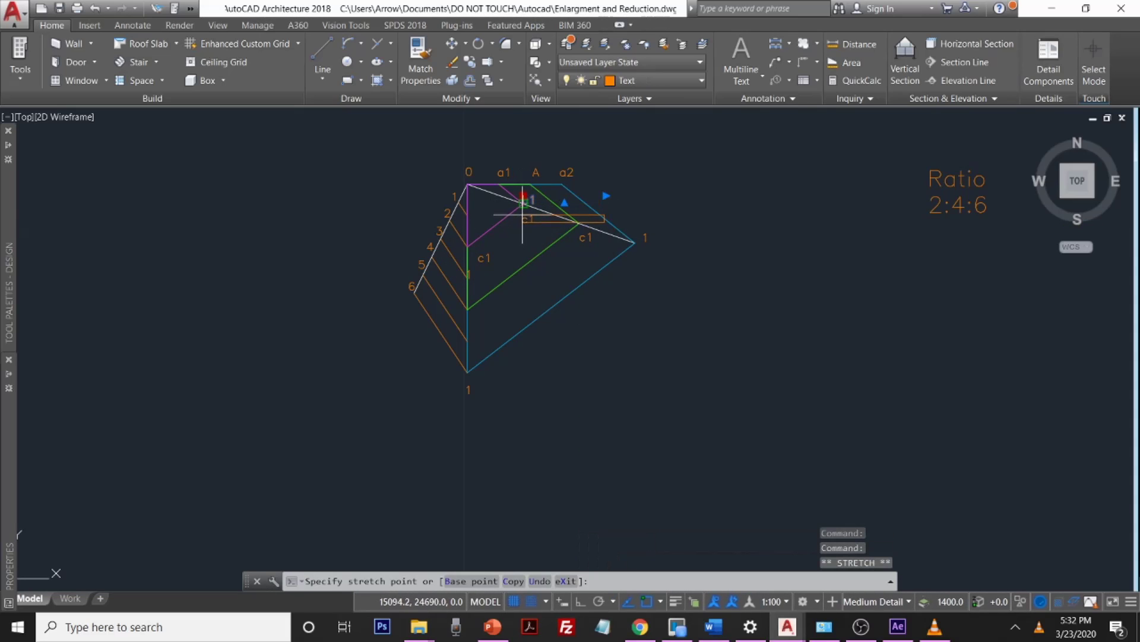
left_click(523, 215)
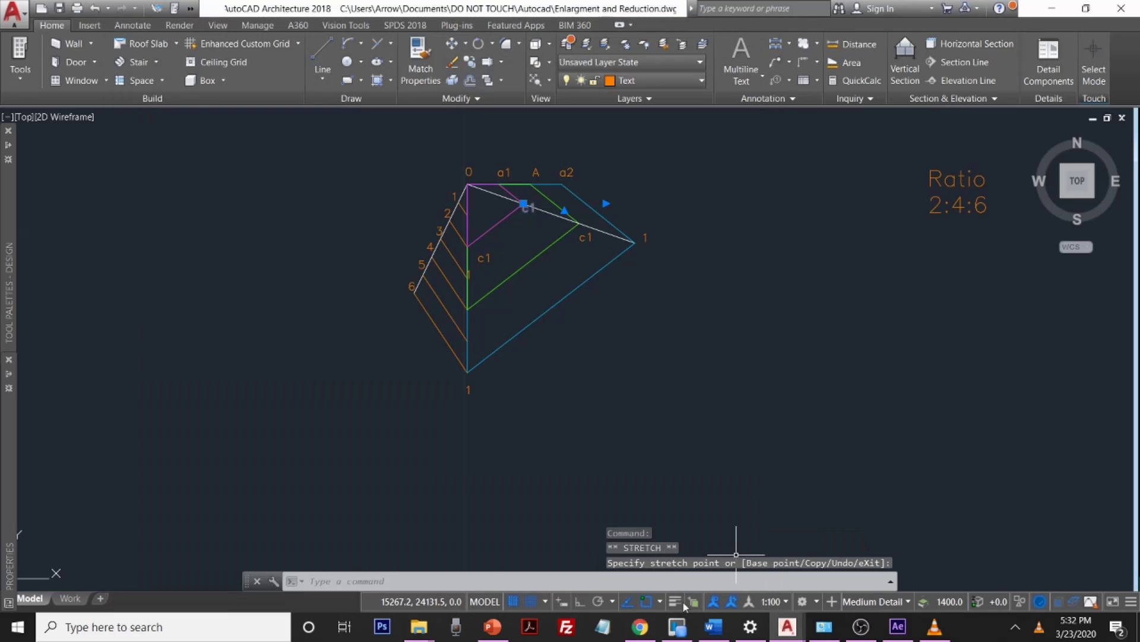
left_click(646, 602)
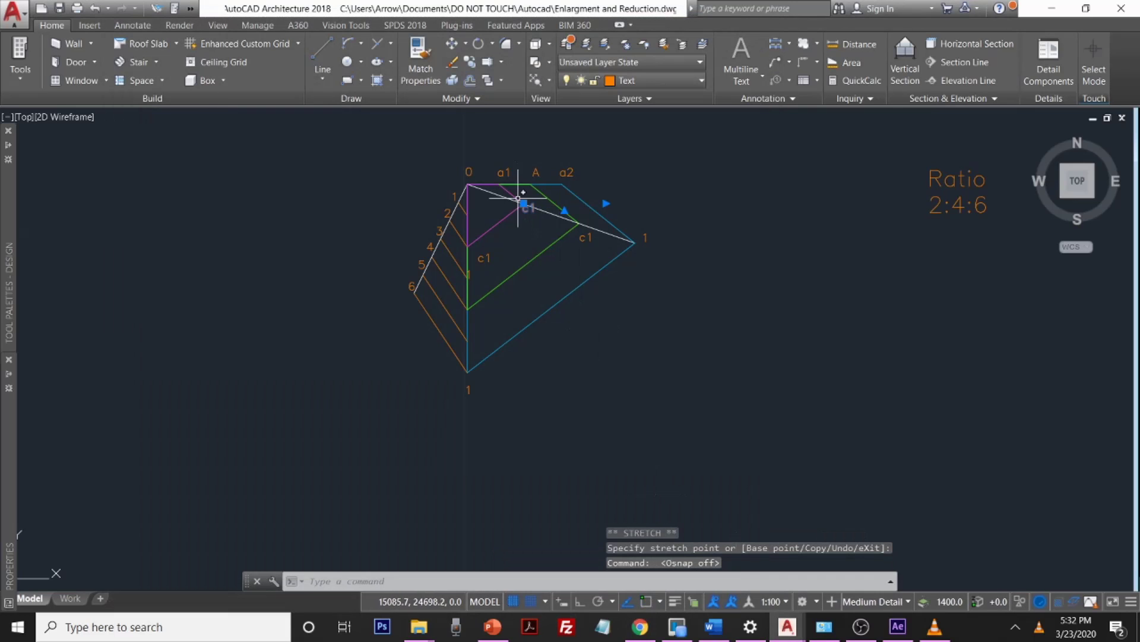
left_click(524, 203)
left_click(523, 215)
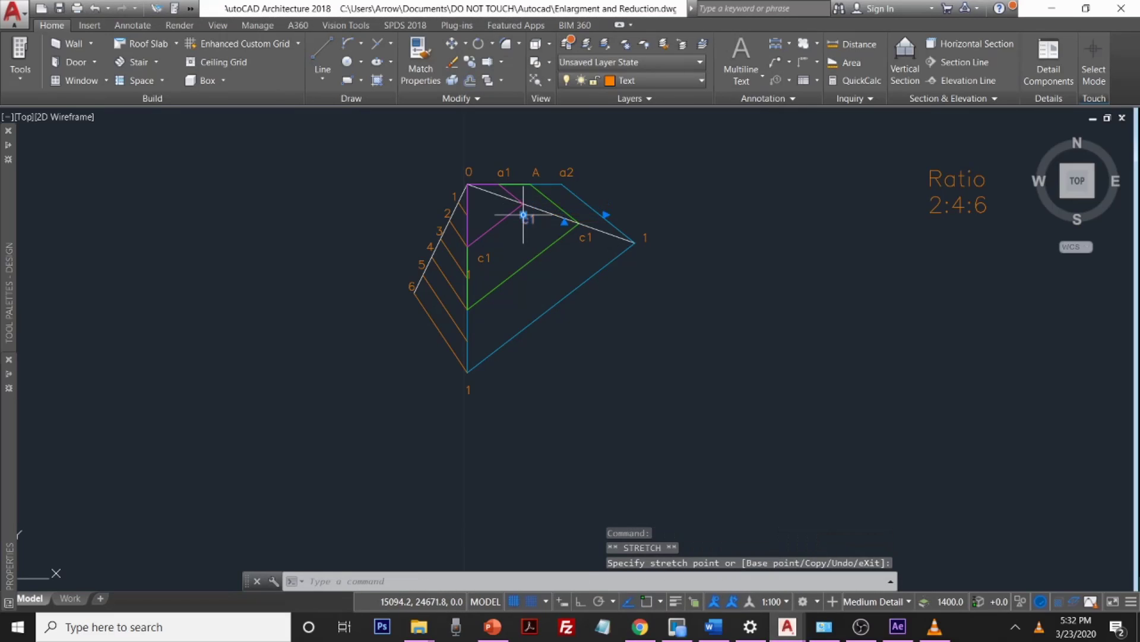
key("Escape")
Step: Edit the upper c1 copy to read b1
scroll(526, 219, "up", 5)
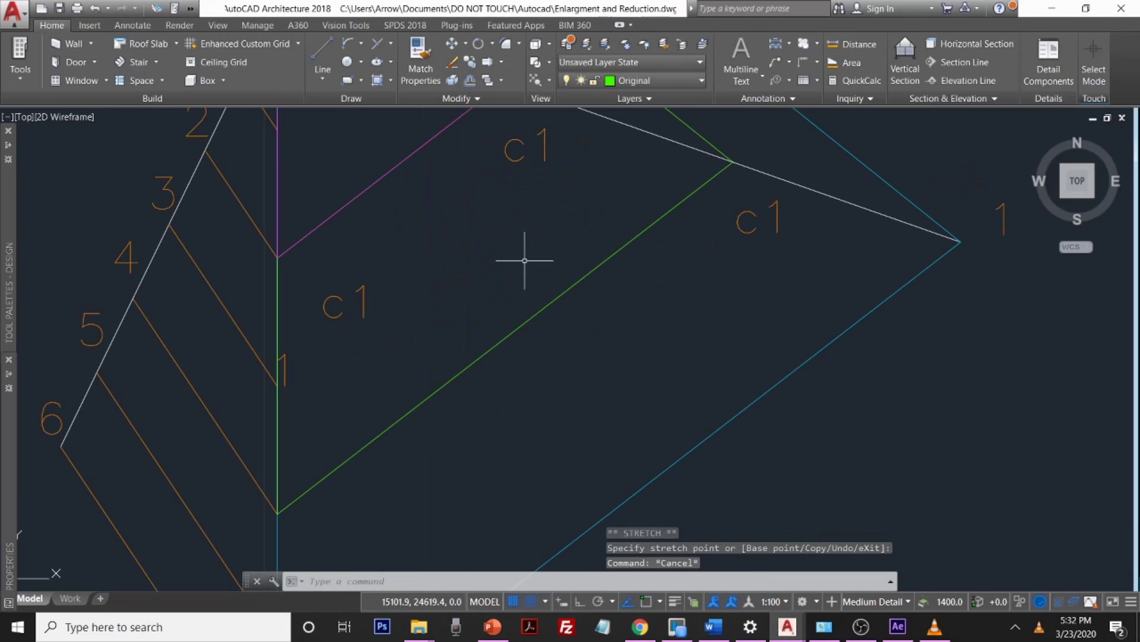
left_click(525, 165)
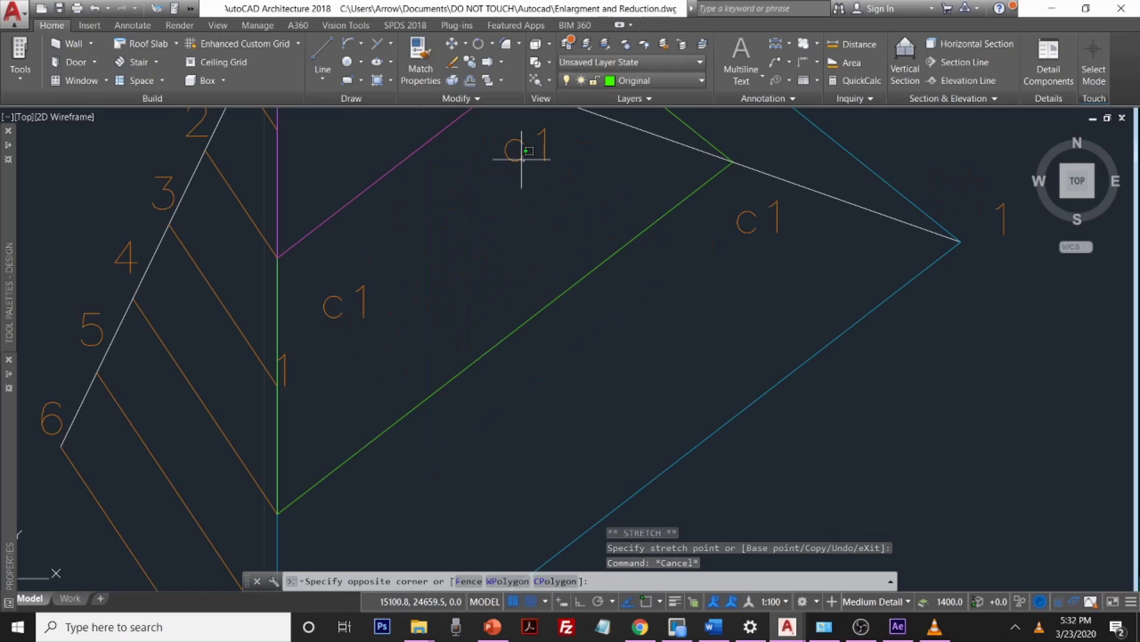
key("Escape")
left_click(509, 164)
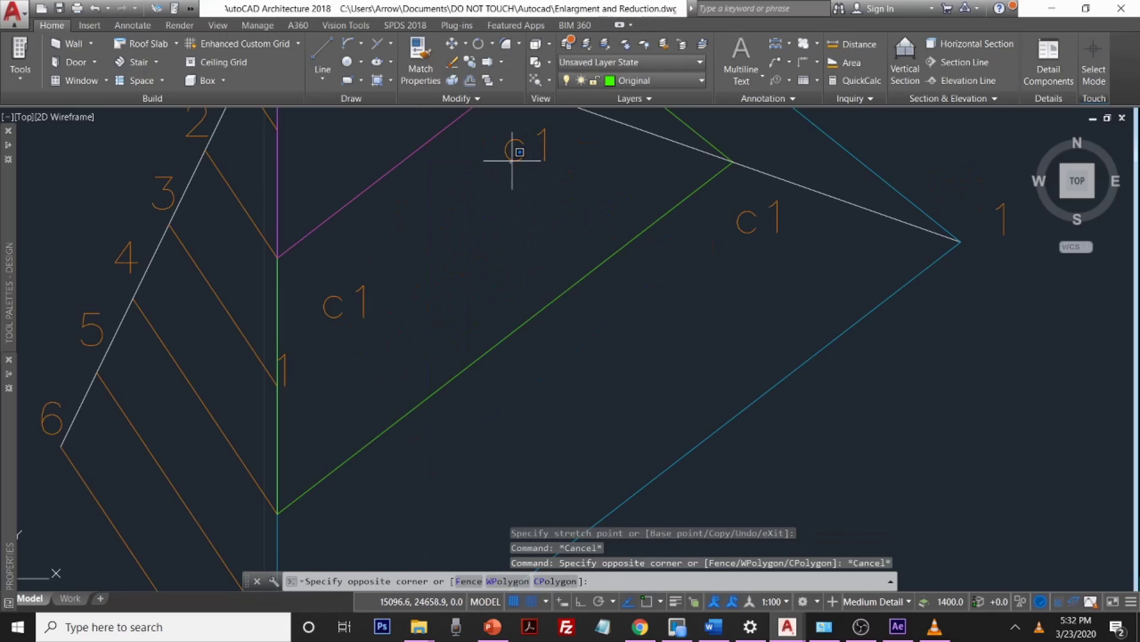
left_click(512, 161)
left_click(515, 145)
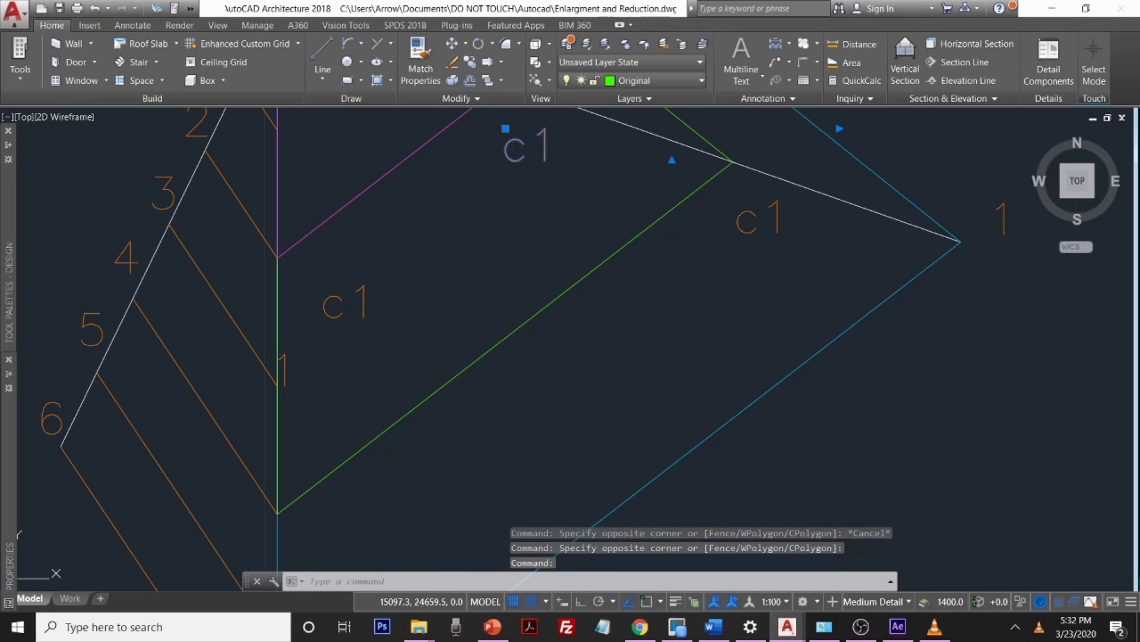
double_click(526, 152)
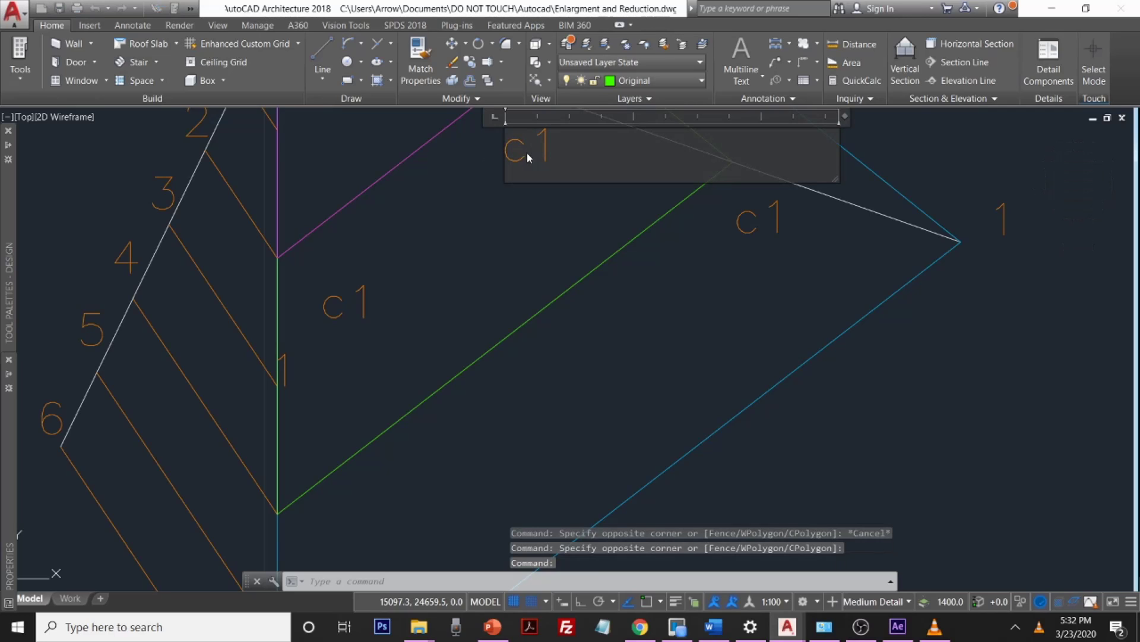
type("b")
left_click(522, 205)
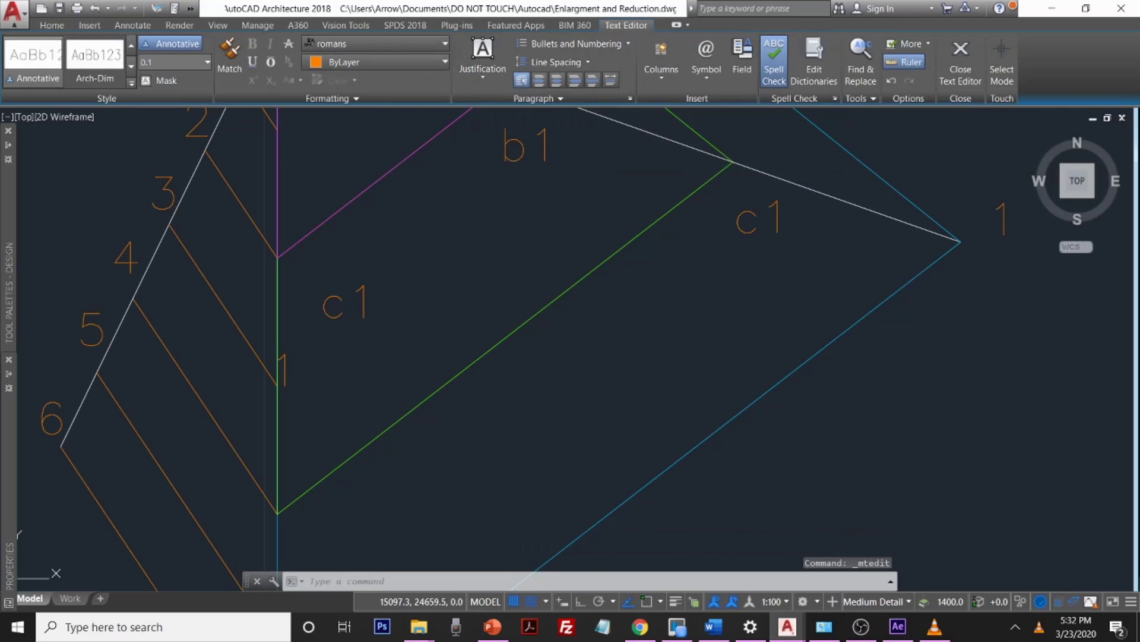
Step: Leave b1 in place and select the text of the green-corner c1 label for replacement
scroll(547, 183, "down", 5)
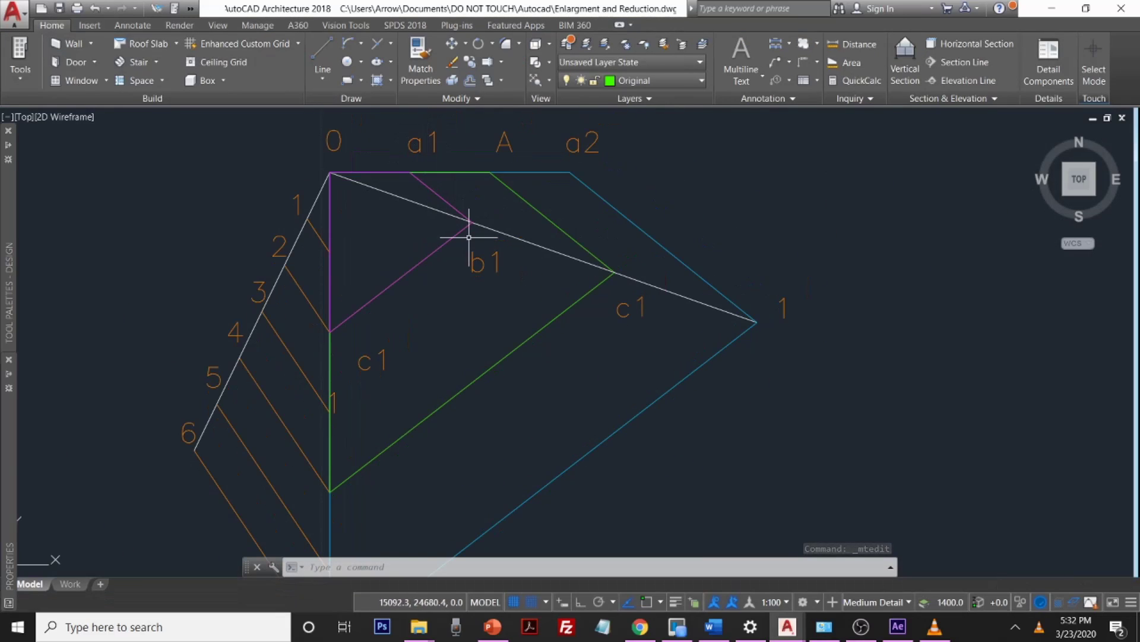
left_click(466, 266)
left_click(473, 272)
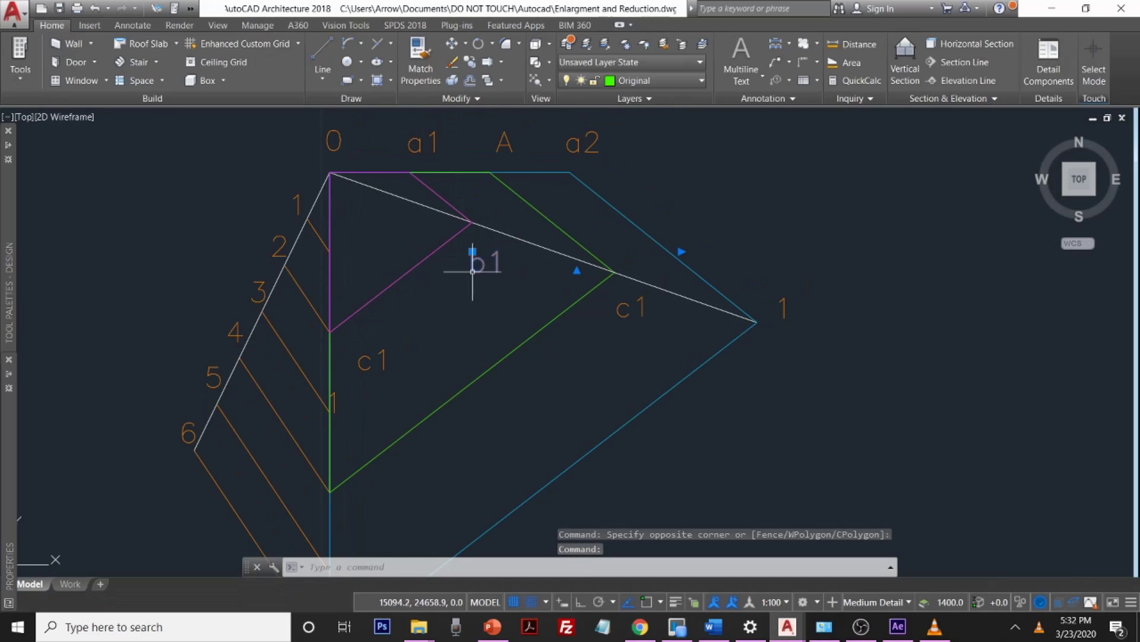
left_click(472, 252)
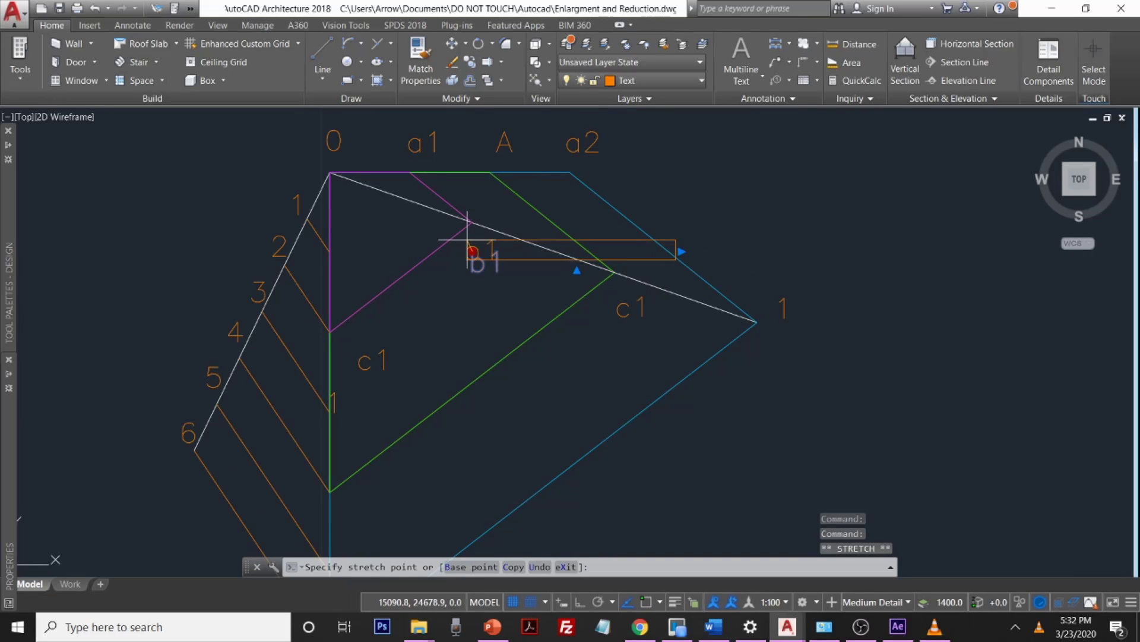
key("Escape")
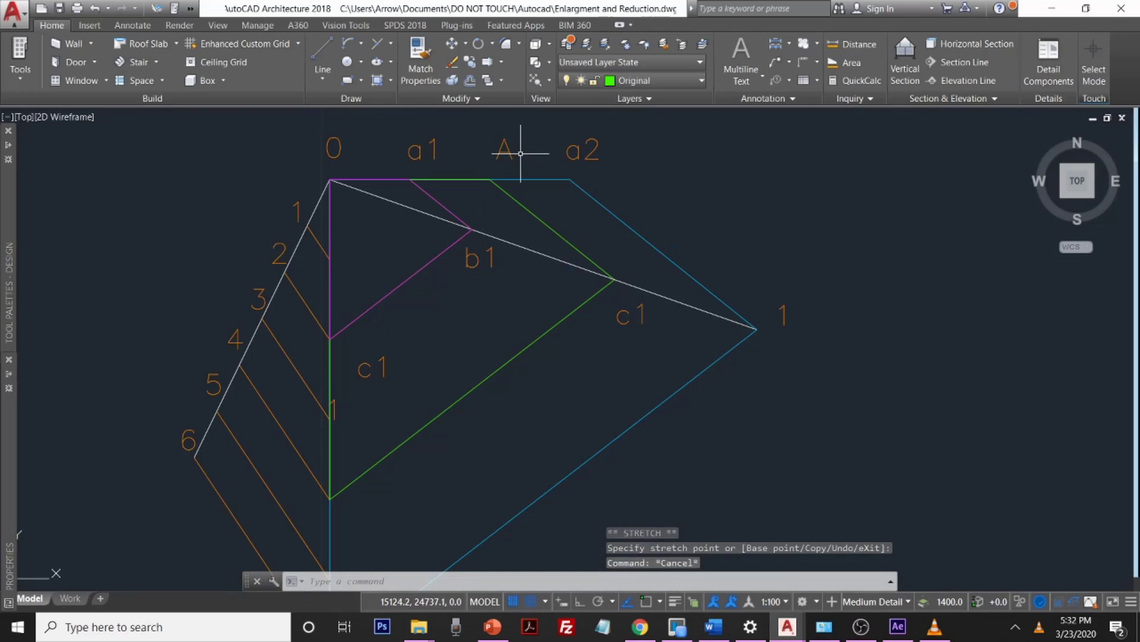
left_click(629, 313)
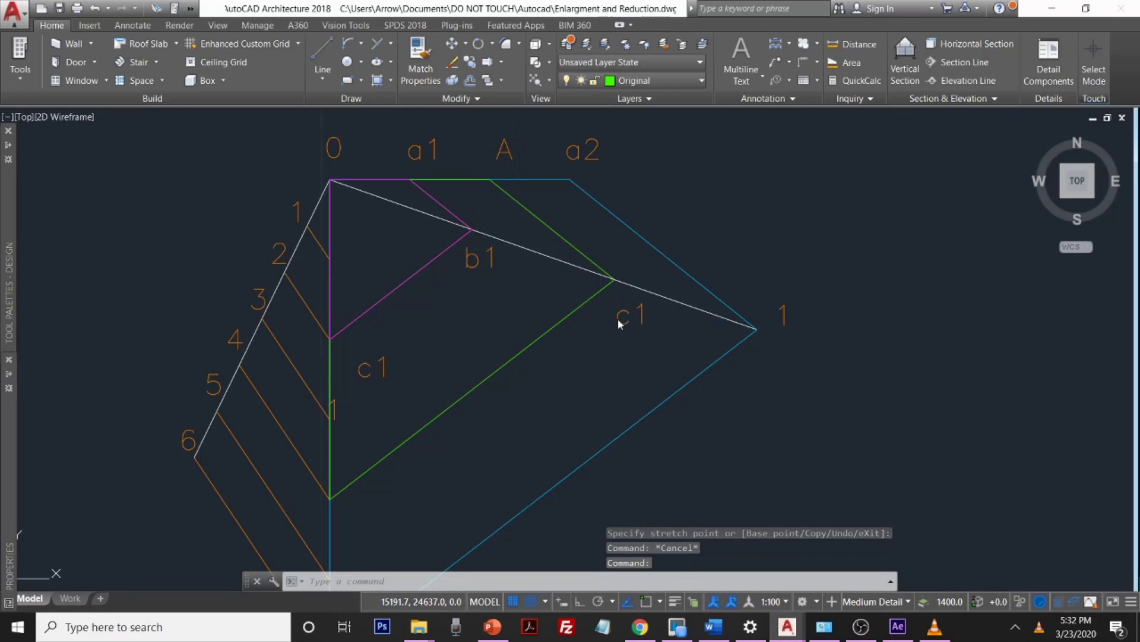
double_click(620, 323)
left_click_drag(644, 314, 618, 317)
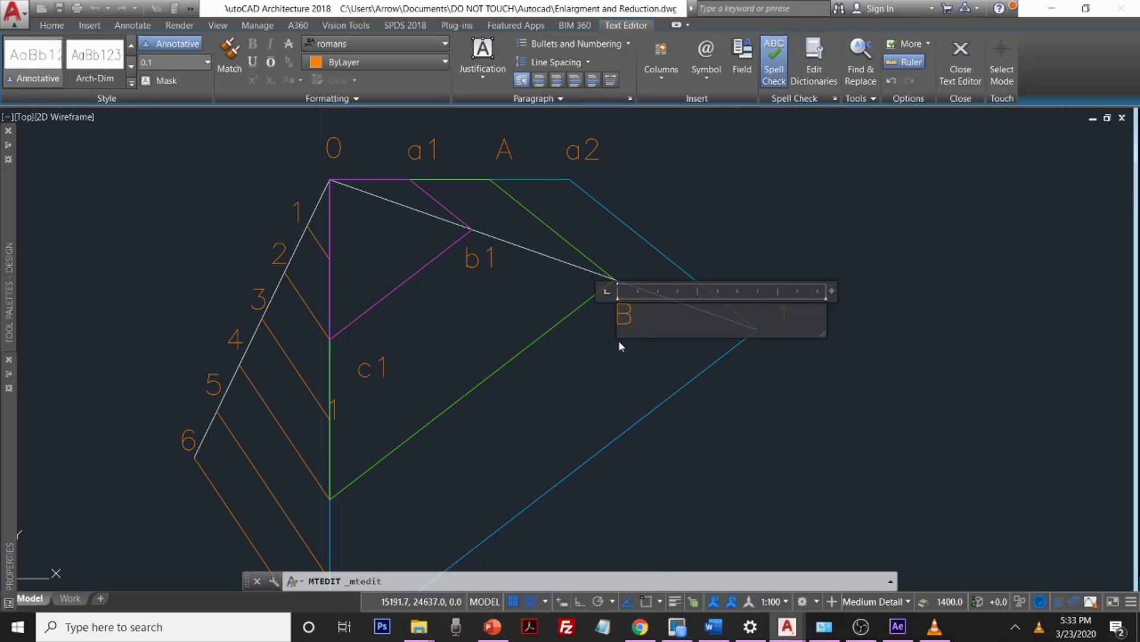
Step: Commit the green-corner label as B and check its position
left_click(829, 309)
left_click(631, 294)
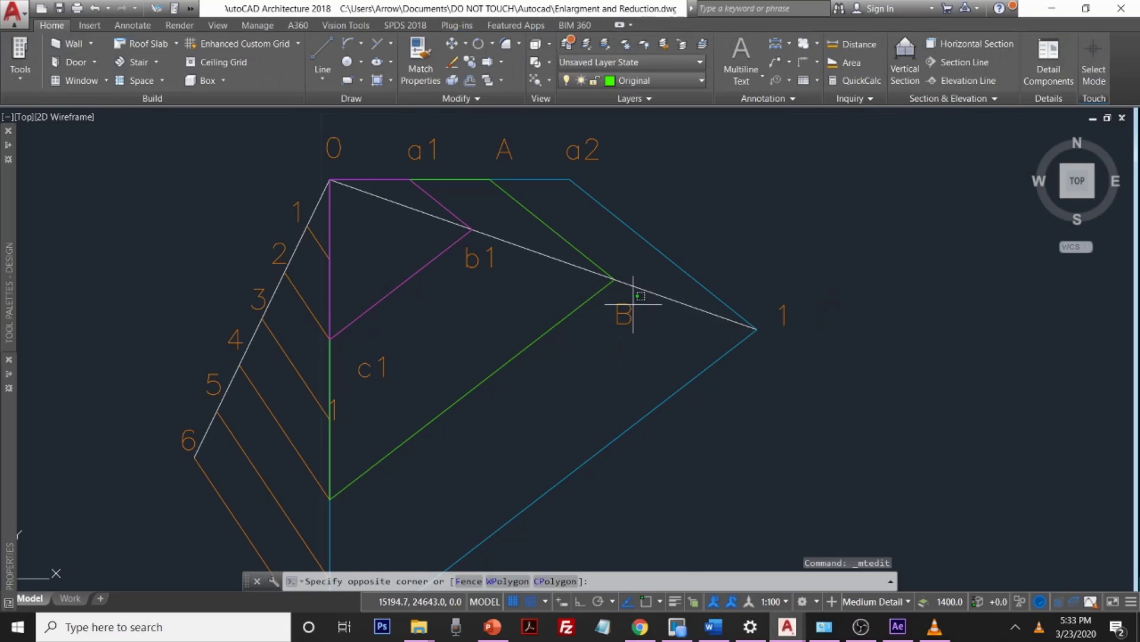
left_click(620, 311)
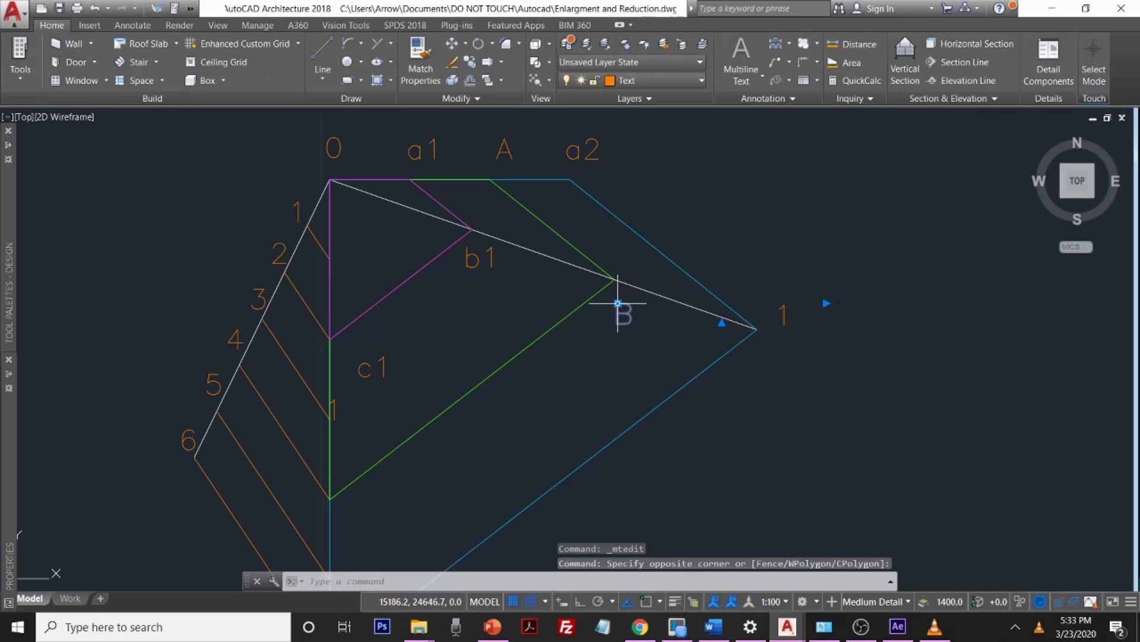
left_click(618, 301)
scroll(572, 376, "down", 4)
scroll(487, 502, "up", 2)
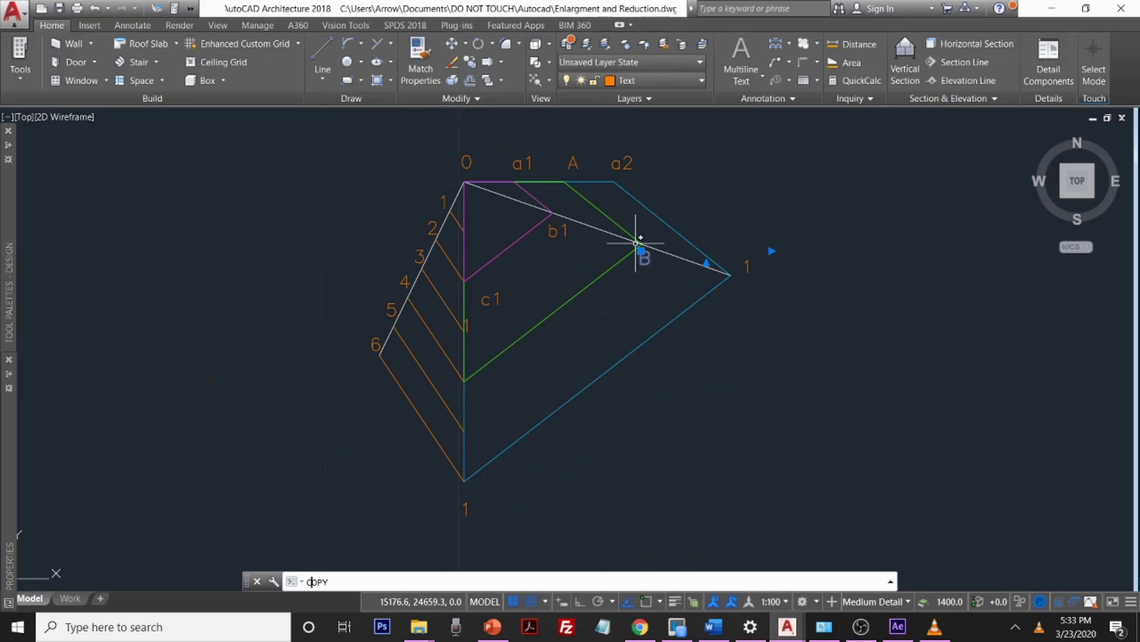
Step: Copy B to the green line's lower vertex with COPY (co)
type("co")
key("Return")
left_click(643, 252)
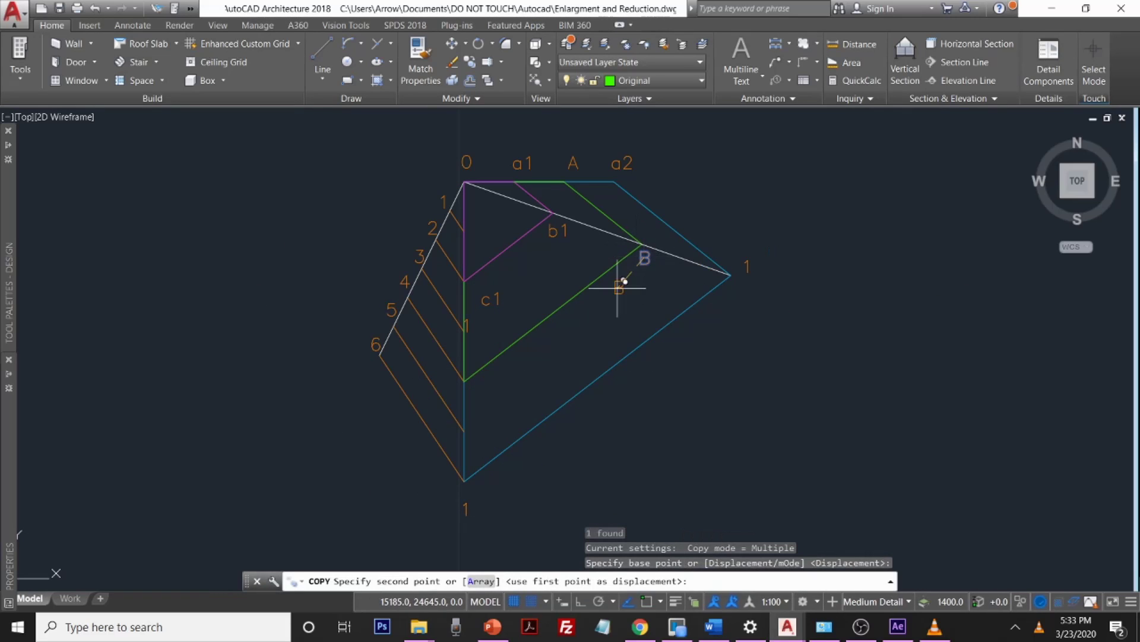
left_click(477, 391)
key("Escape")
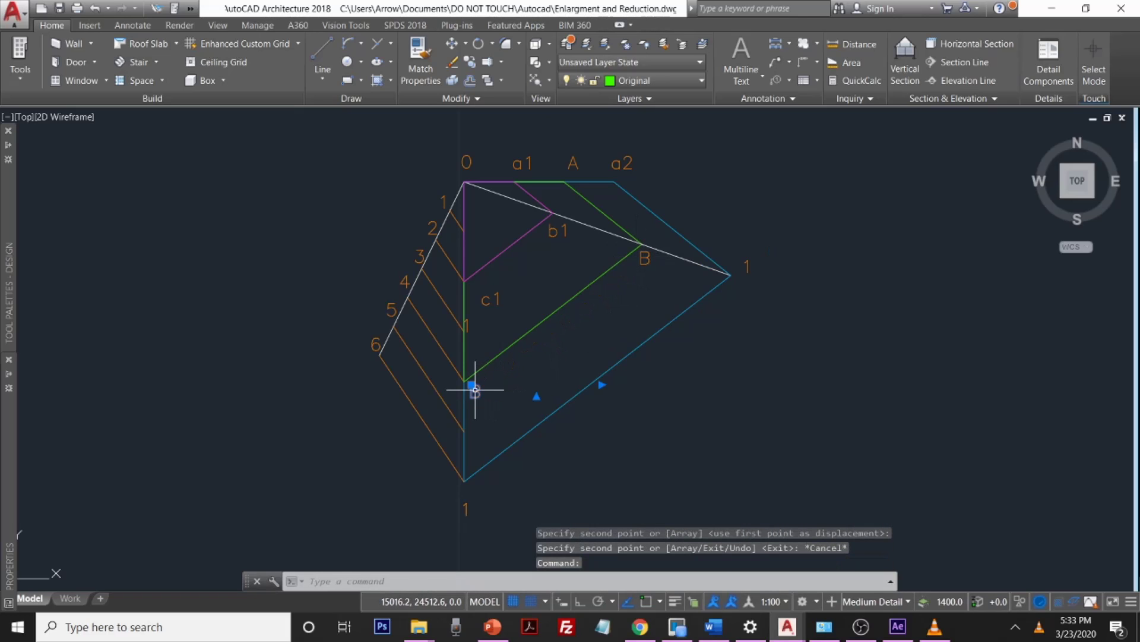
double_click(476, 391)
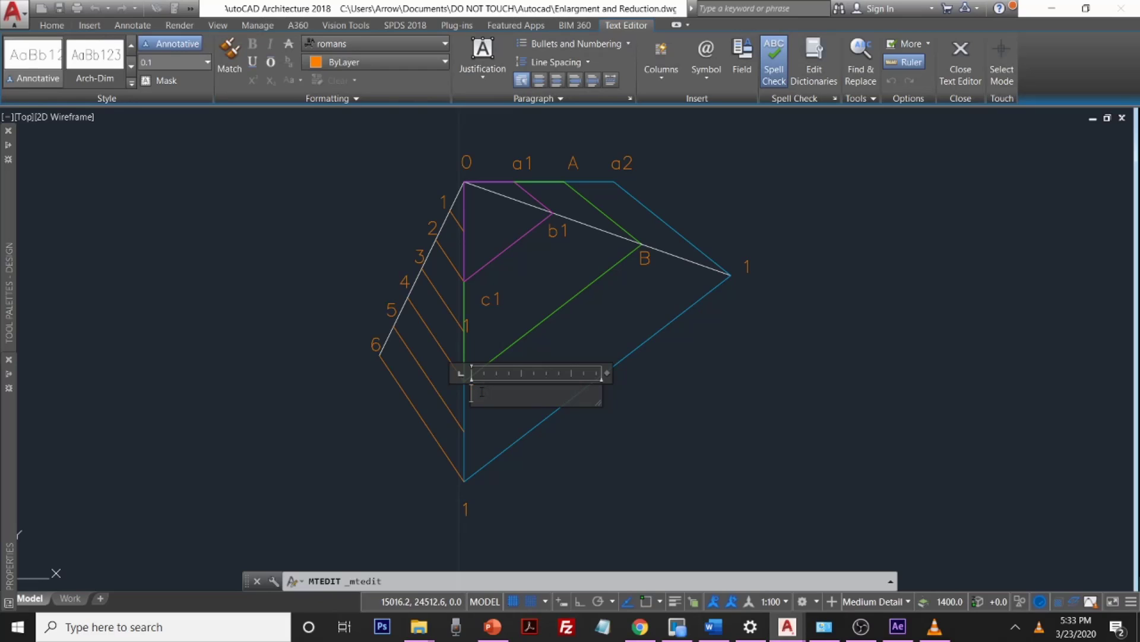
Step: Commit the lower label as C and move c1 beside the magenta line's lower end
left_click(669, 376)
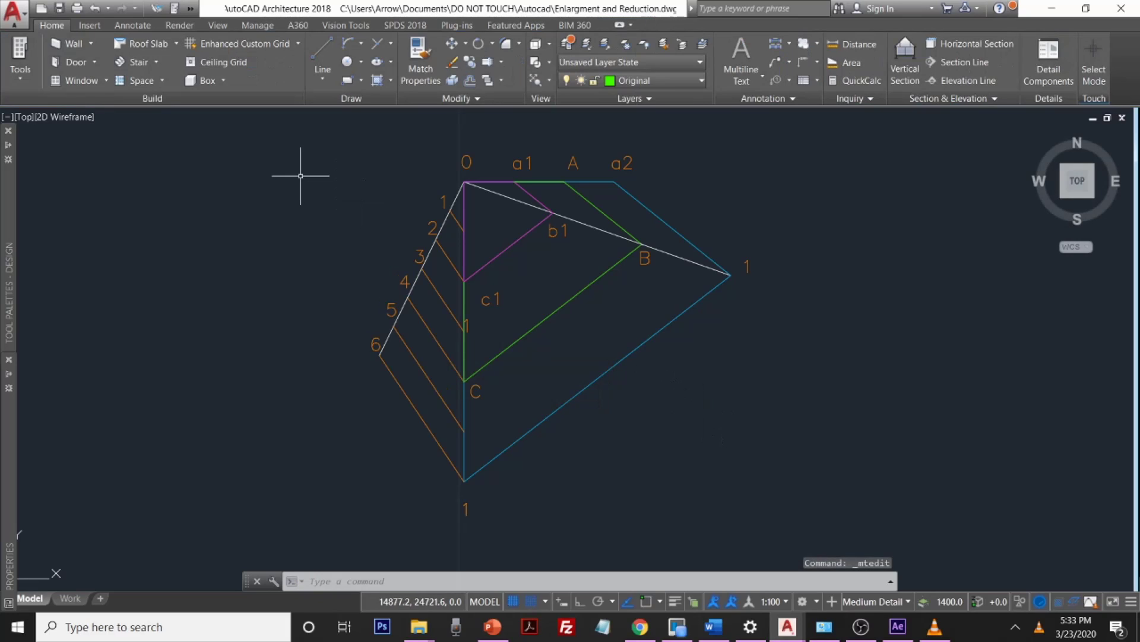
left_click(482, 291)
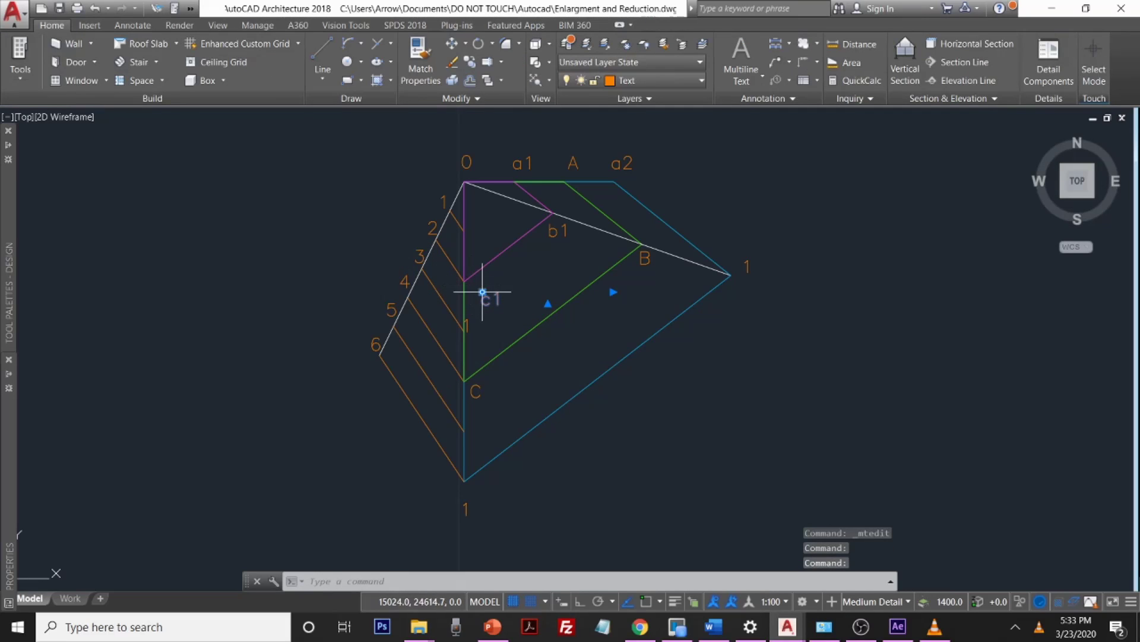
left_click(482, 291)
left_click(471, 284)
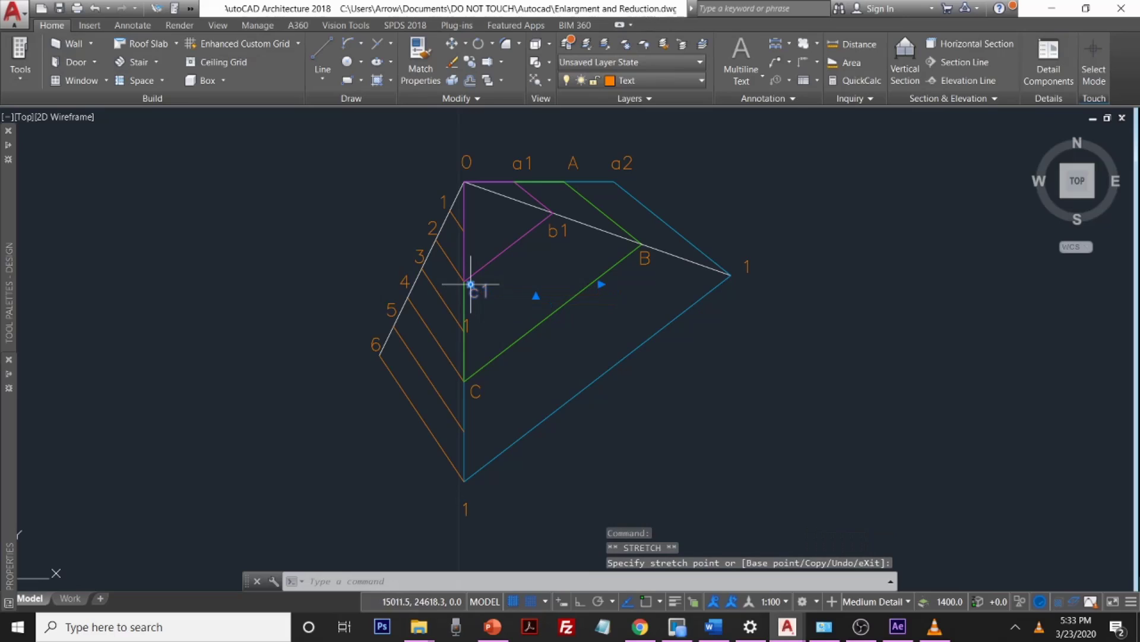
key("Escape")
key("Escape")
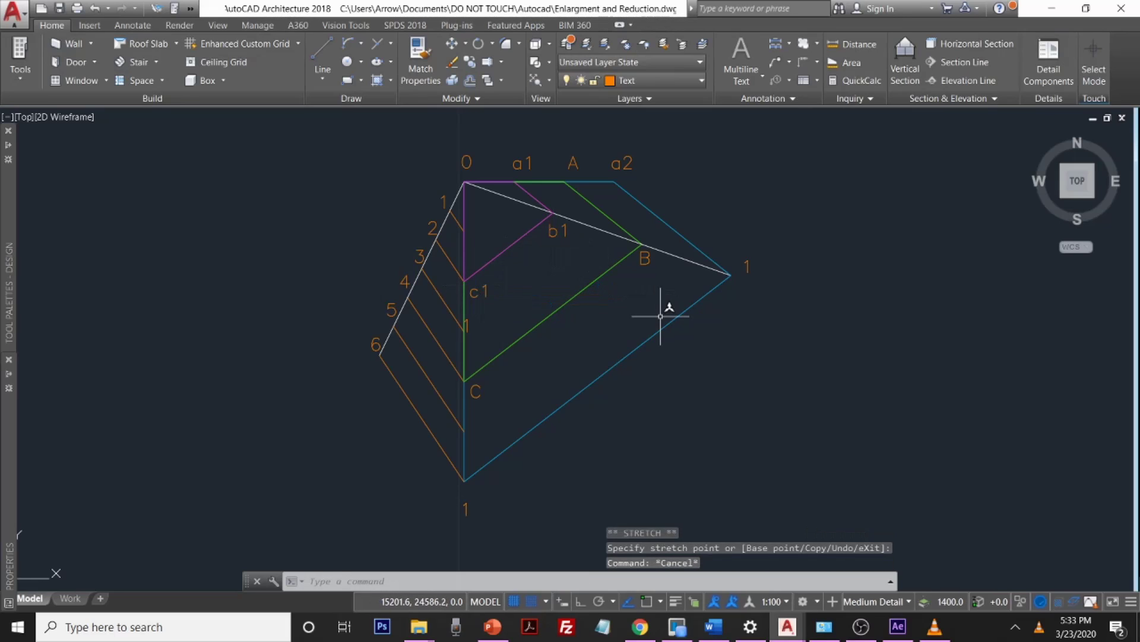
Step: Grip-move the 1 label to the blue outline's bottom vertex
left_click(466, 509)
left_click(464, 502)
left_click(476, 491)
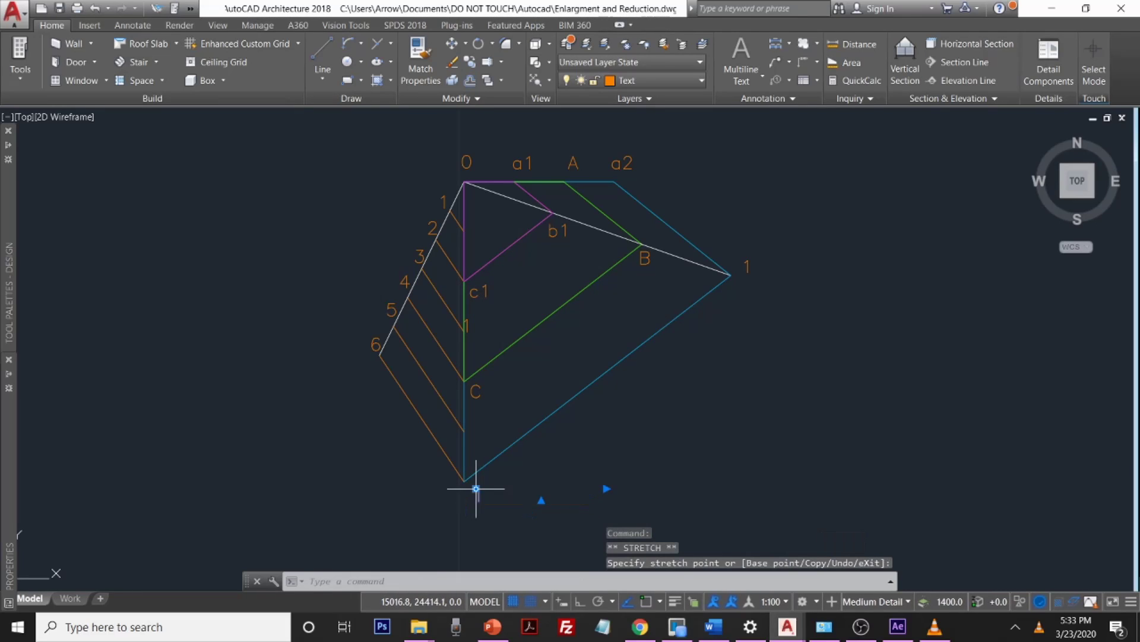
left_click(476, 488)
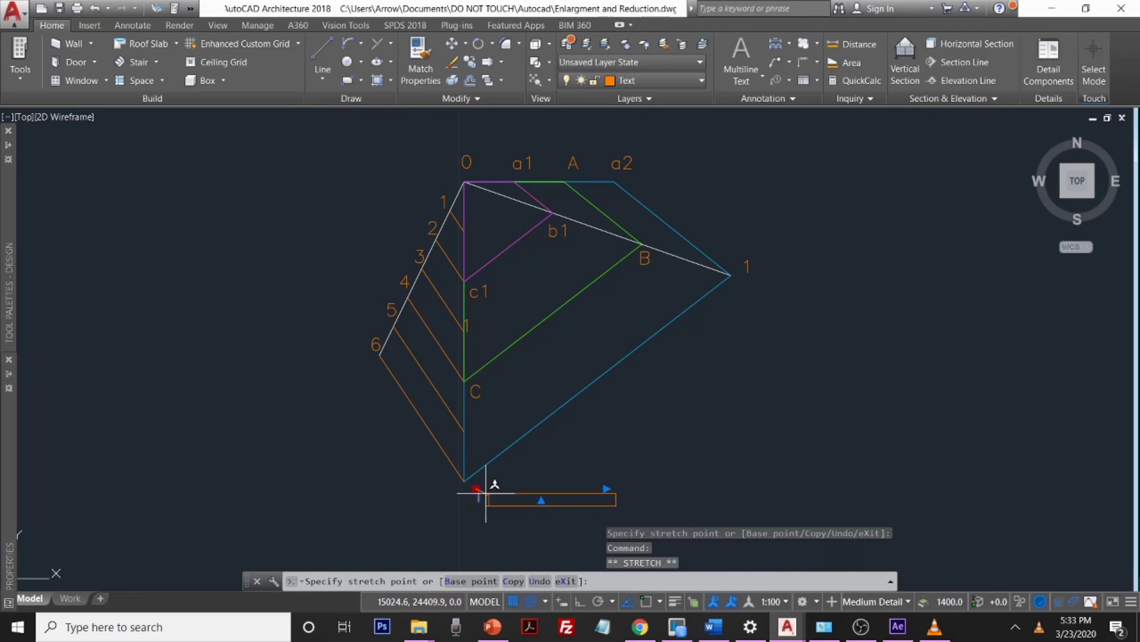
left_click(476, 489)
key("Escape")
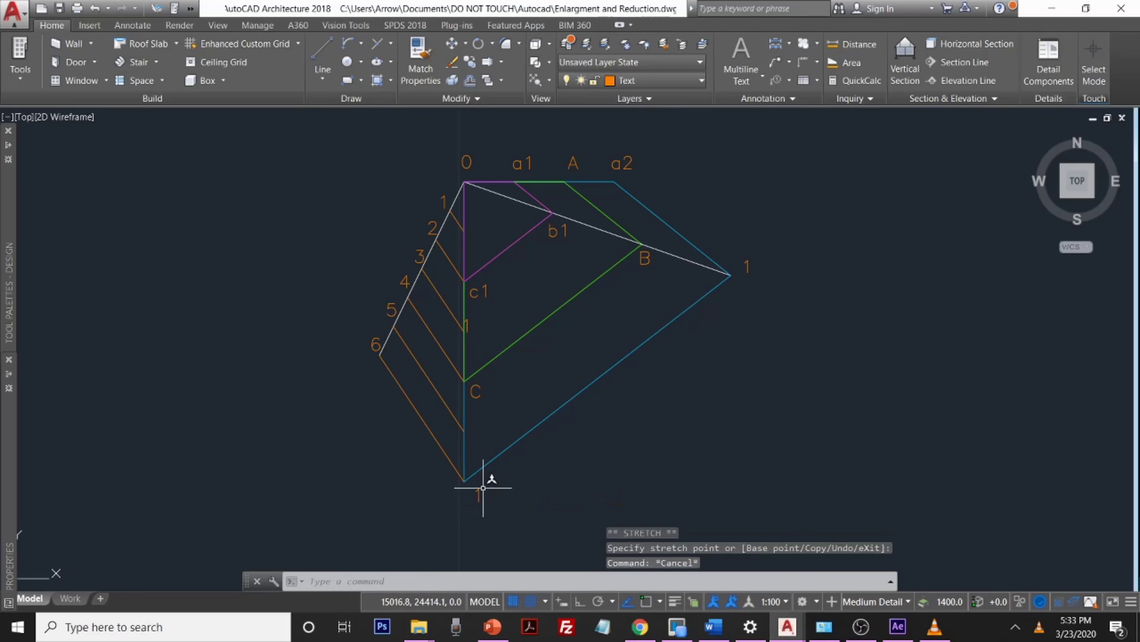
left_click(478, 493)
left_click(478, 493)
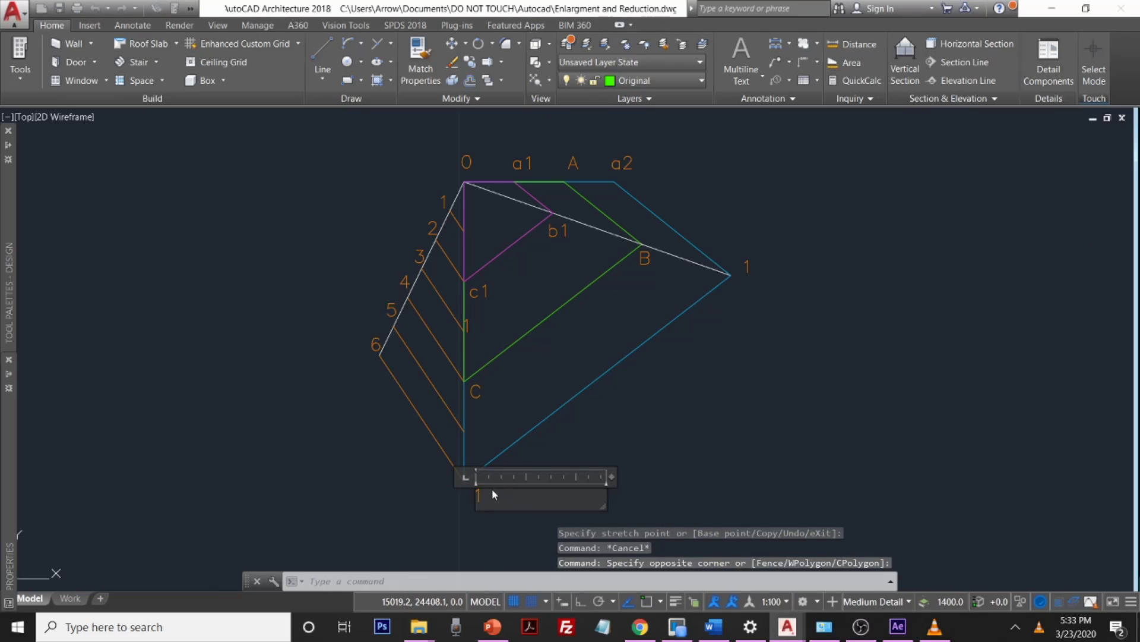
Step: Edit the bottom 1 label to c2 and the right-hand label to b2
double_click(488, 492)
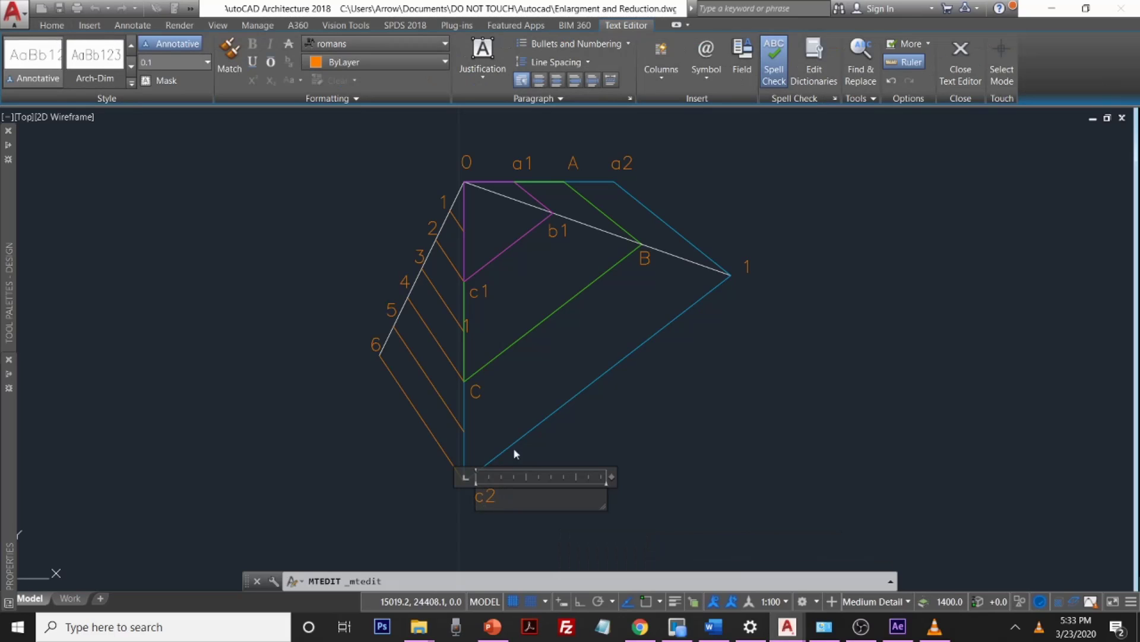
left_click(746, 279)
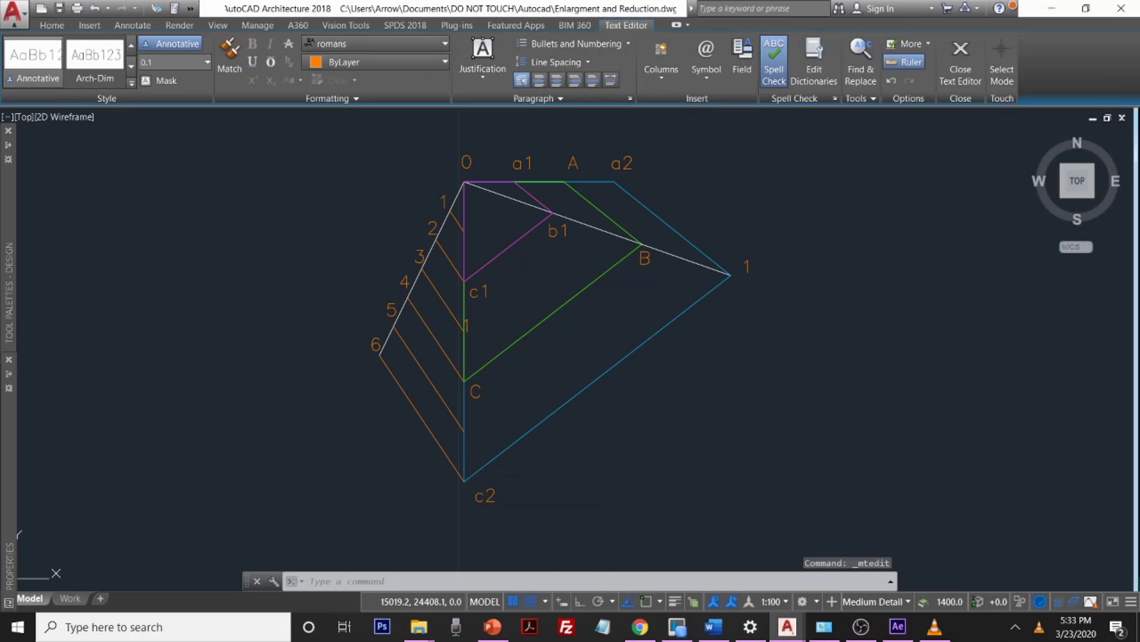
left_click(758, 259)
left_click(750, 265)
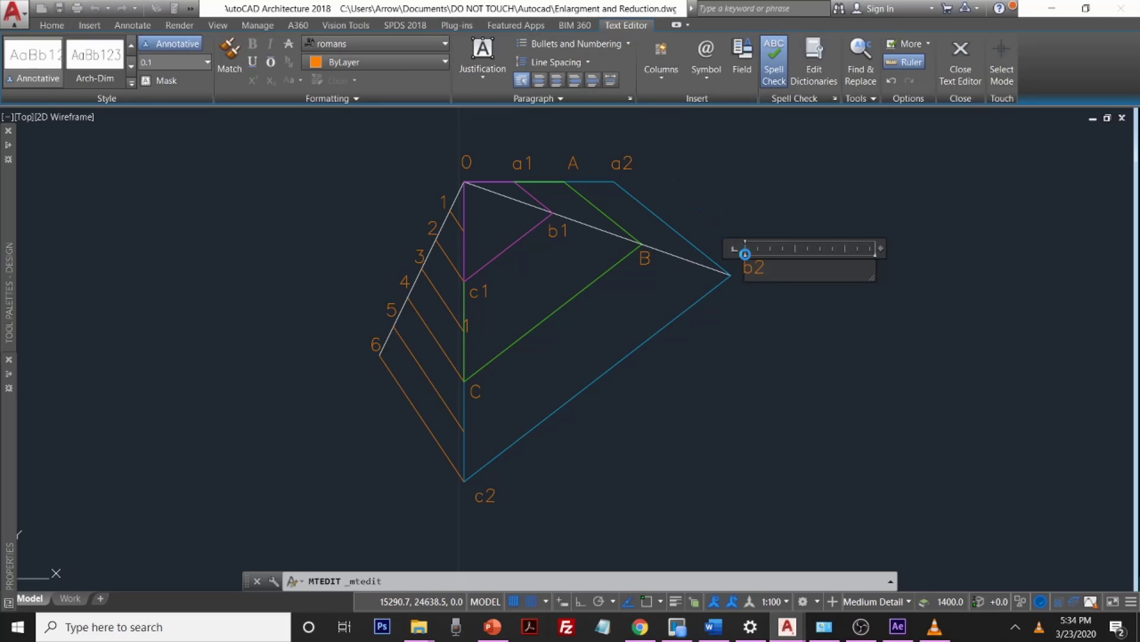
left_click(772, 291)
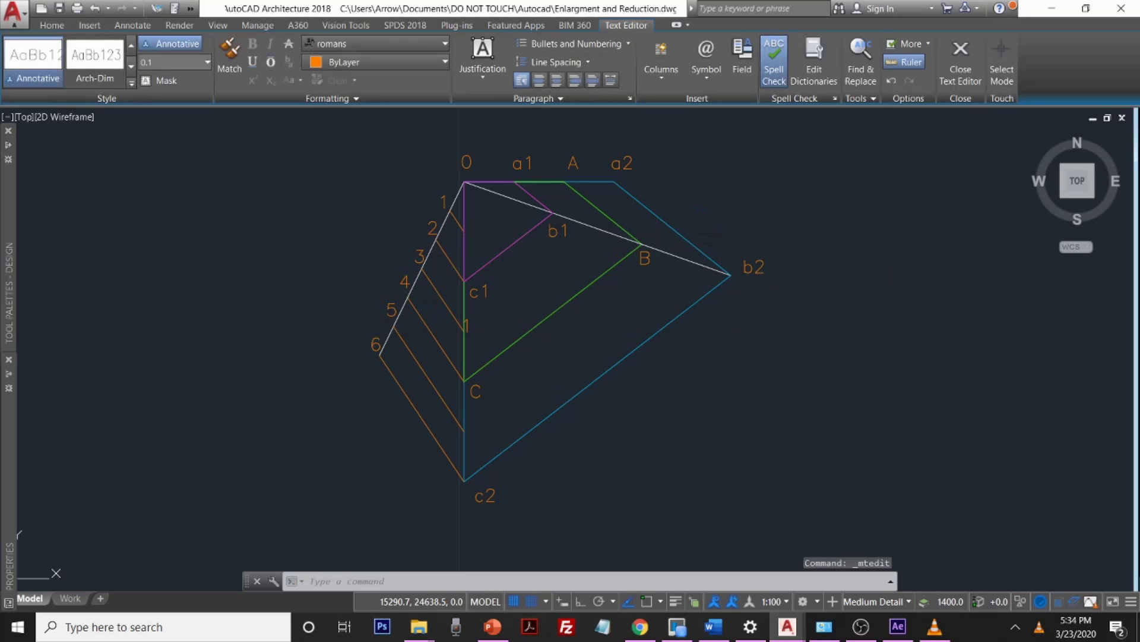
left_click(750, 264)
left_click(745, 260)
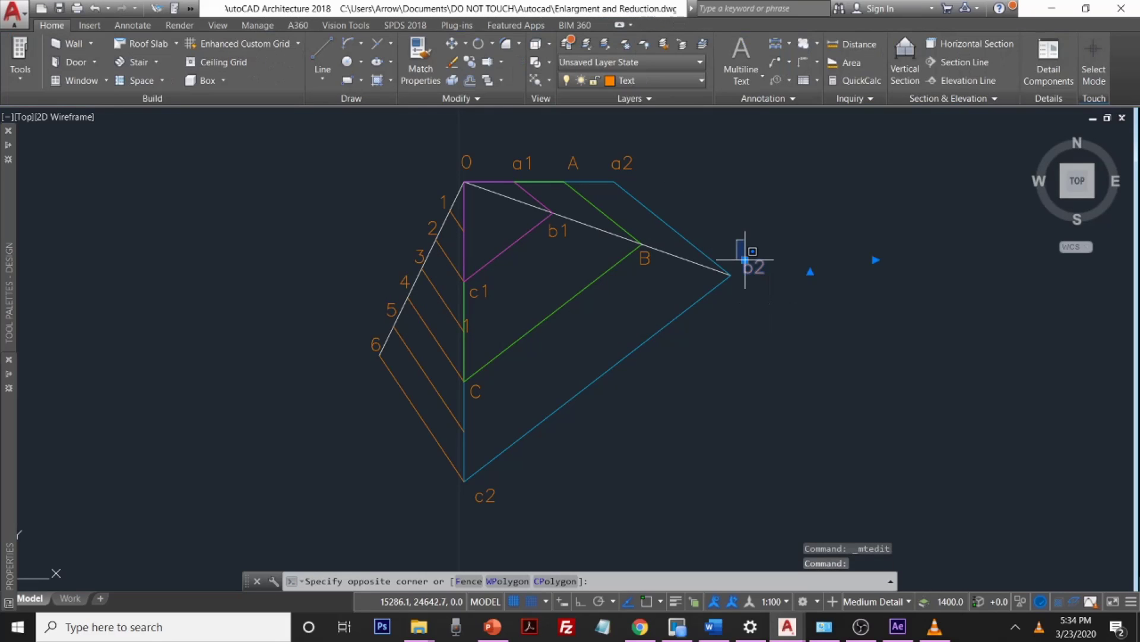
left_click(745, 259)
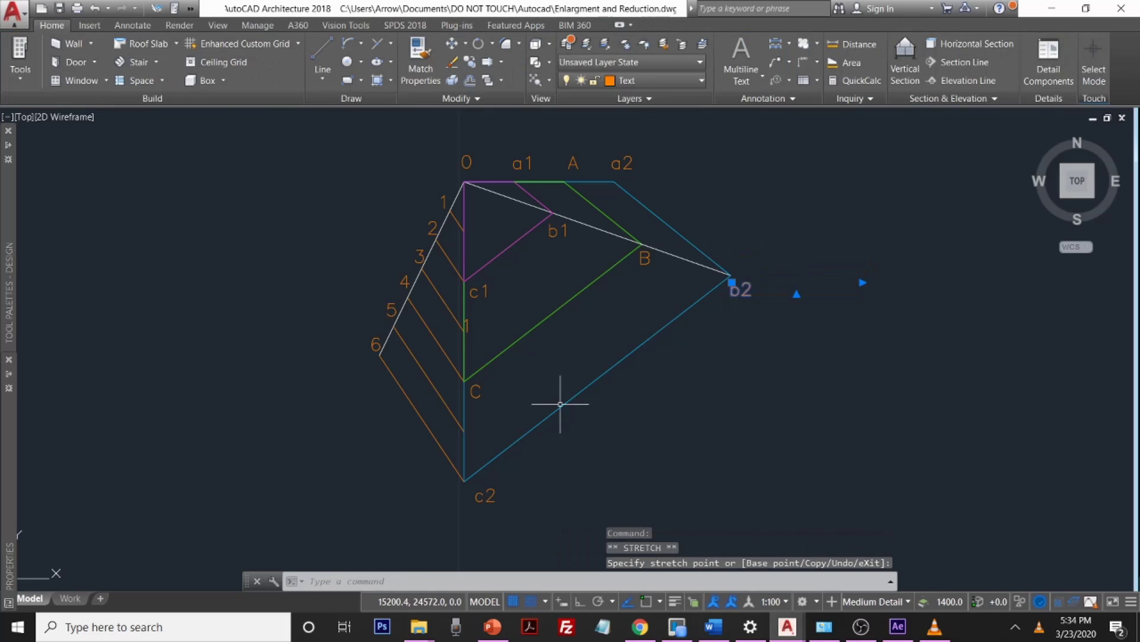
key("Escape")
Step: Move the c2 label just above the bottom vertex
left_click(479, 506)
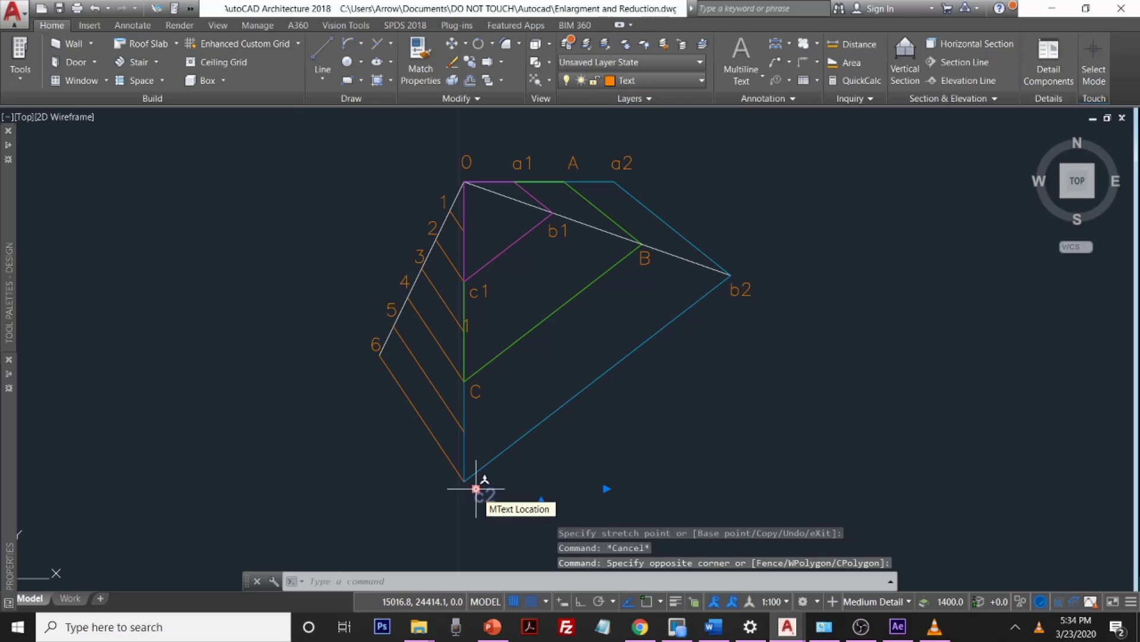
left_click(476, 488)
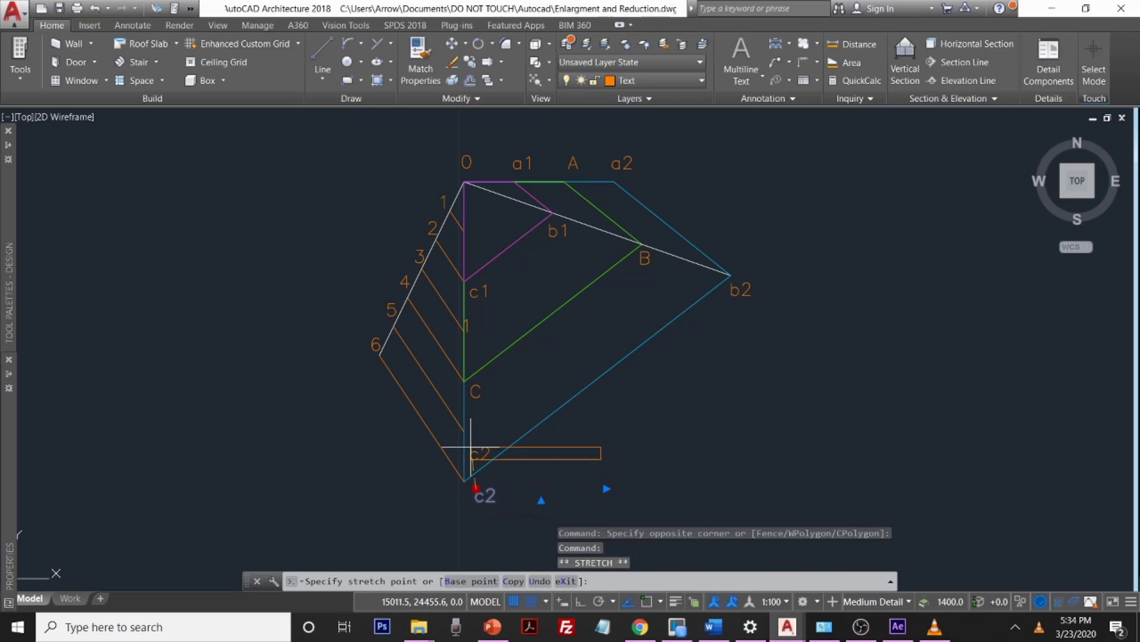
left_click(472, 452)
key("Escape")
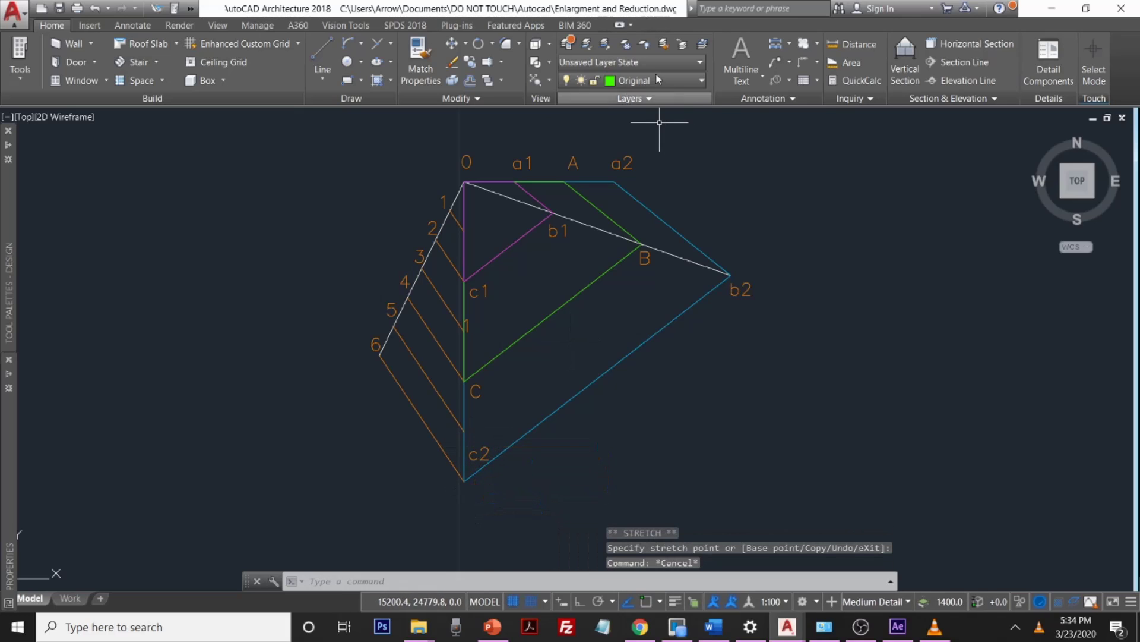
Step: Grip-move the 0 and a1 labels slightly down and left above the top edge
left_click(466, 161)
left_click(463, 157)
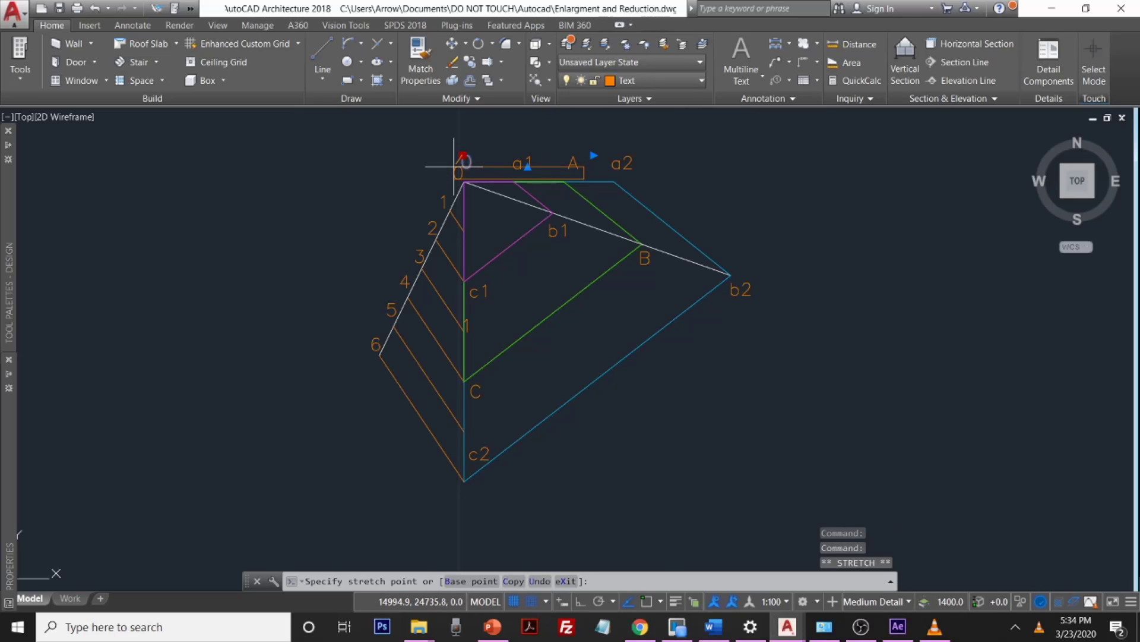
left_click(458, 170)
key("Escape")
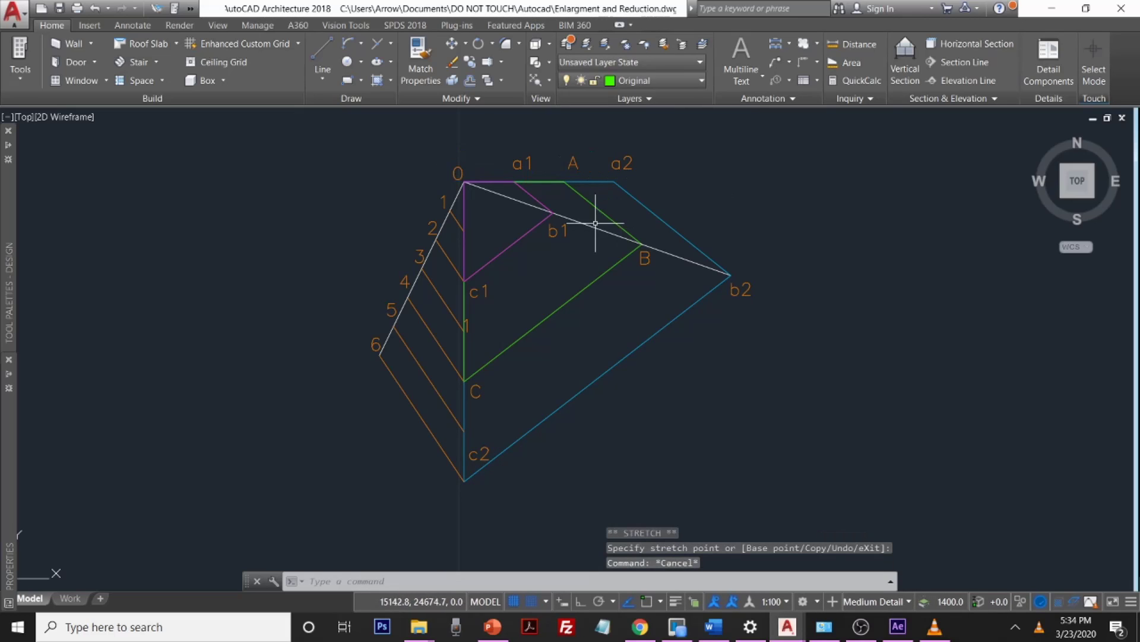
left_click(525, 167)
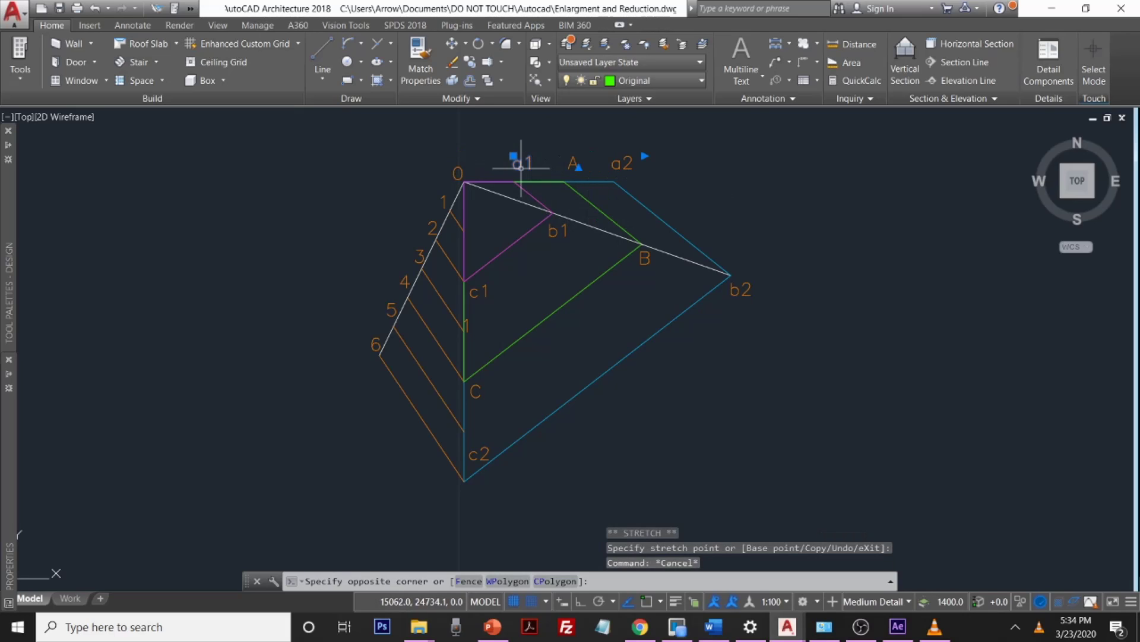
left_click(509, 158)
left_click(513, 156)
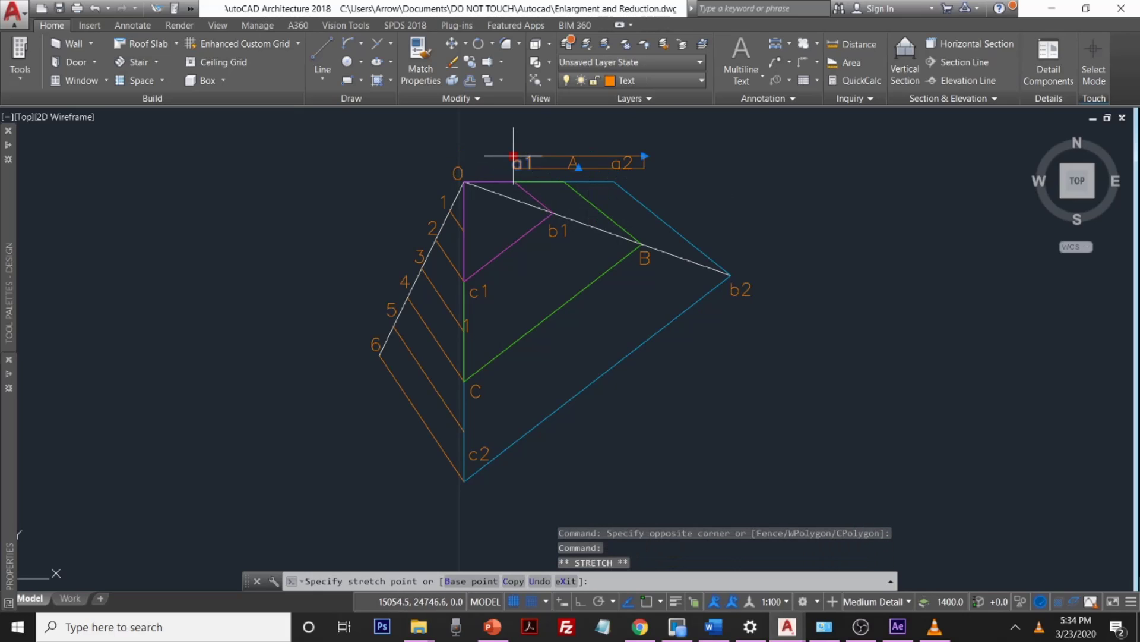
key("Escape")
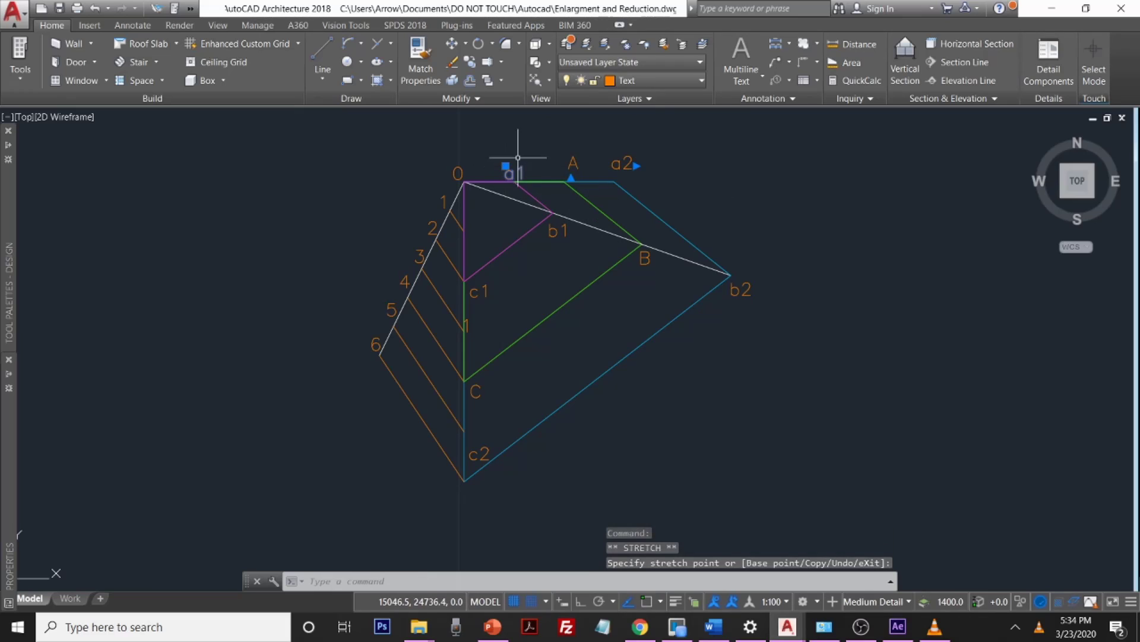
Step: Reposition the A and a2 labels to sit just above the top edge
left_click(574, 156)
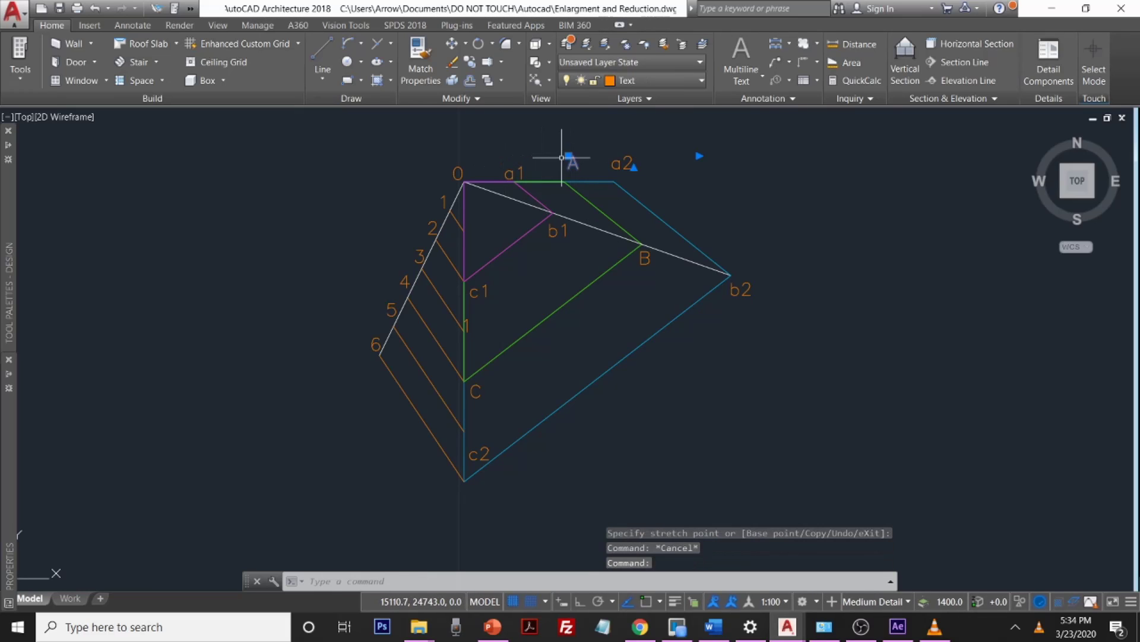
left_click(569, 156)
left_click(554, 169)
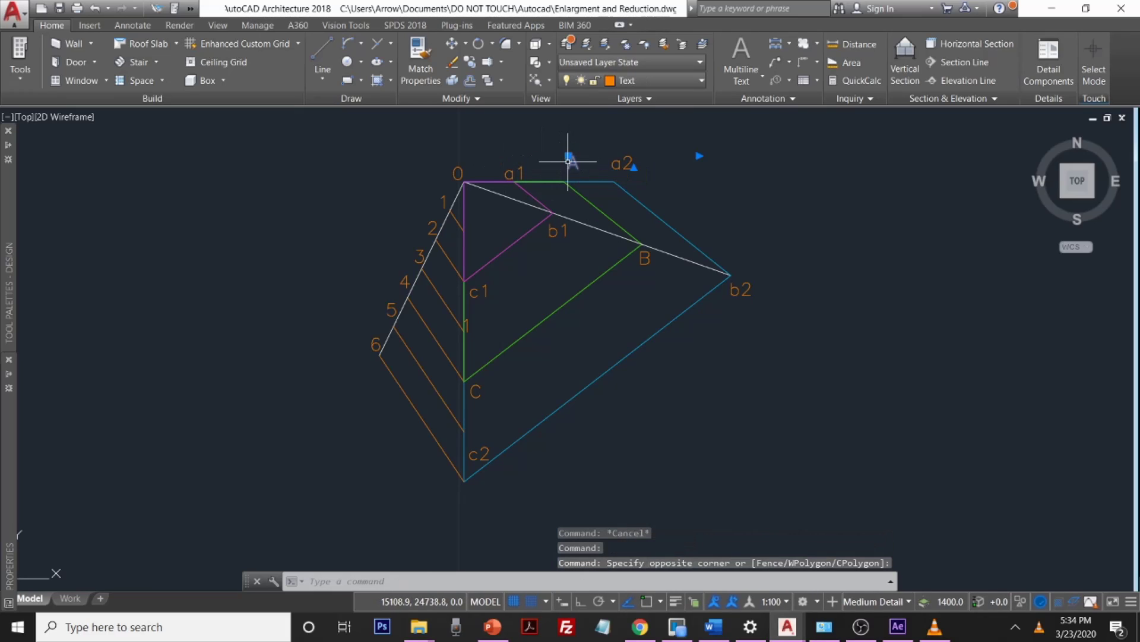
left_click(569, 155)
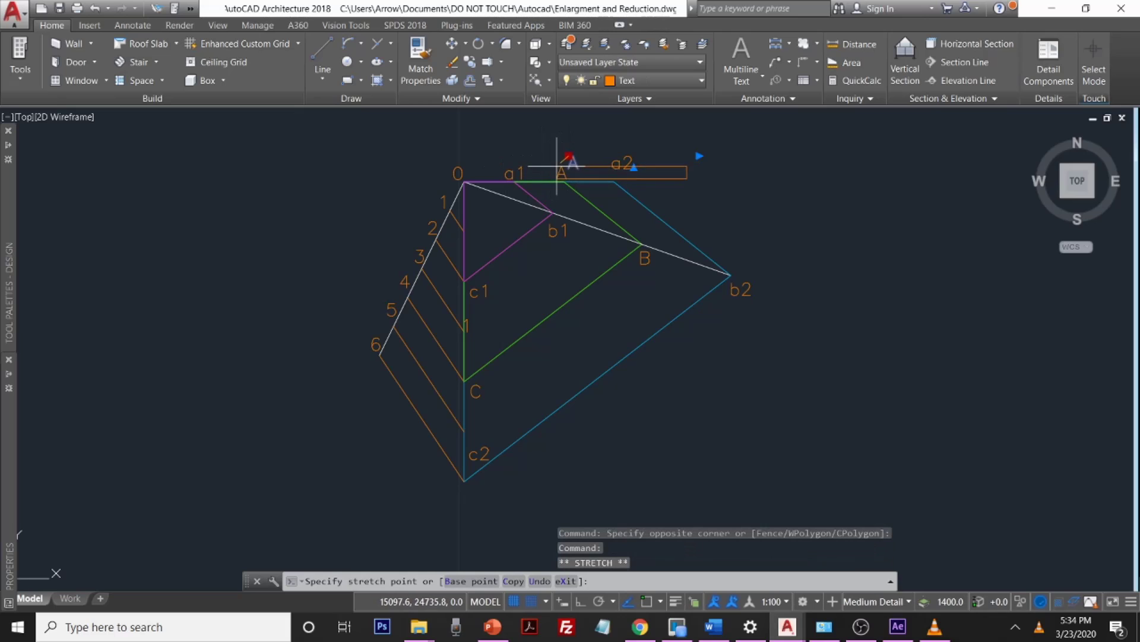
left_click(613, 159)
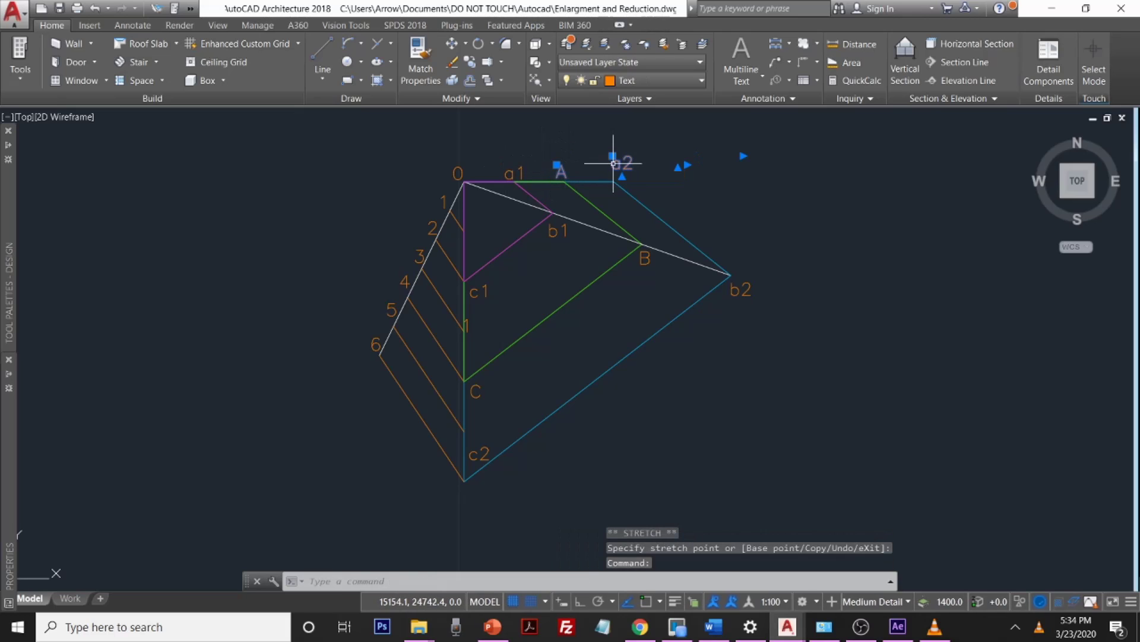
left_click(613, 157)
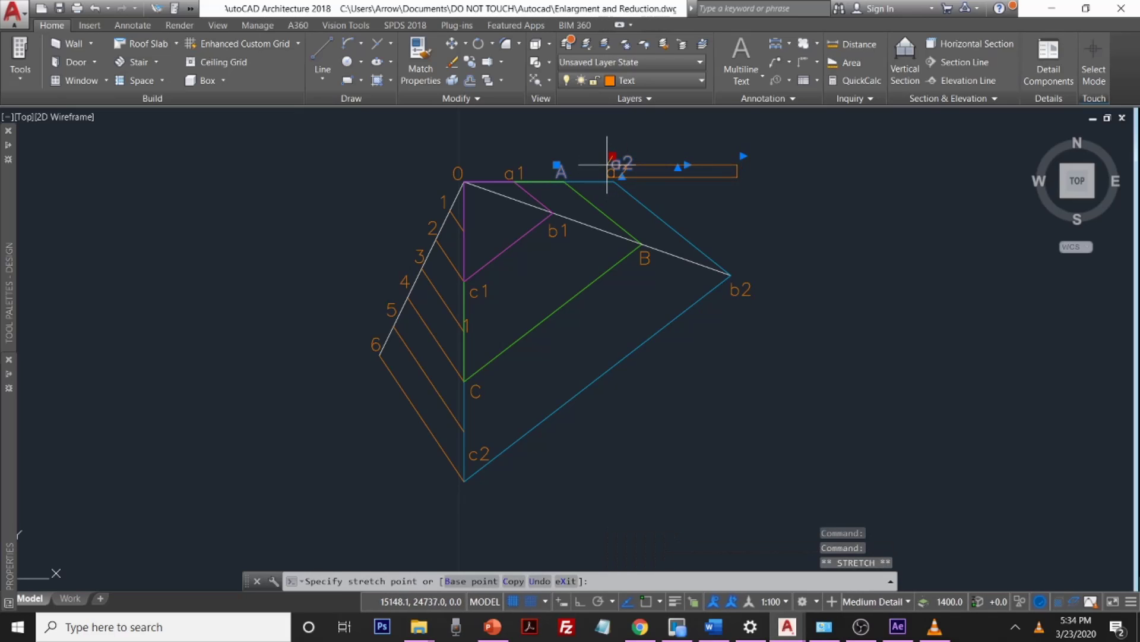
key("Escape")
key("Escape")
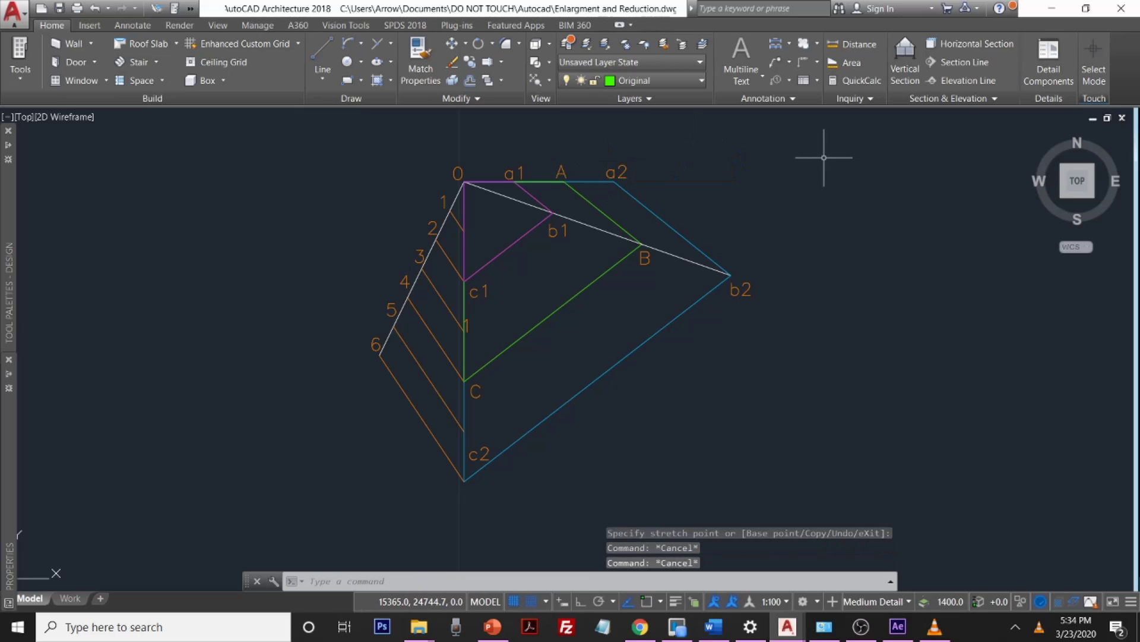
scroll(829, 208, "down", 4)
mouse_move(883, 262)
middle_mouse_down()
mouse_move(865, 273)
mouse_move(554, 256)
middle_mouse_up()
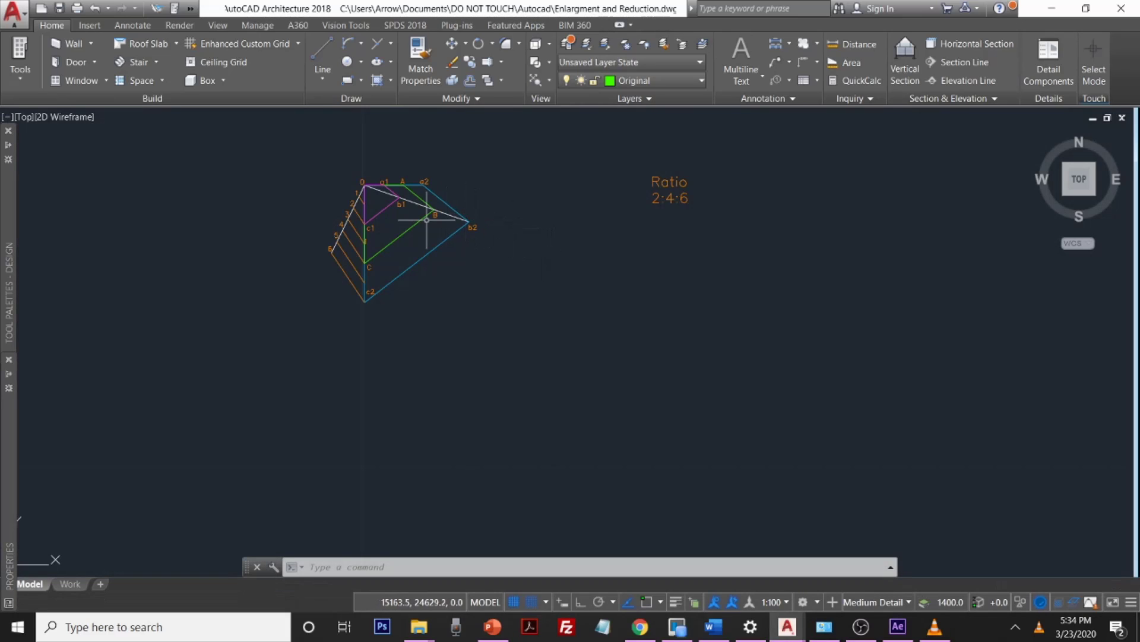
left_click_drag(326, 308, 447, 191)
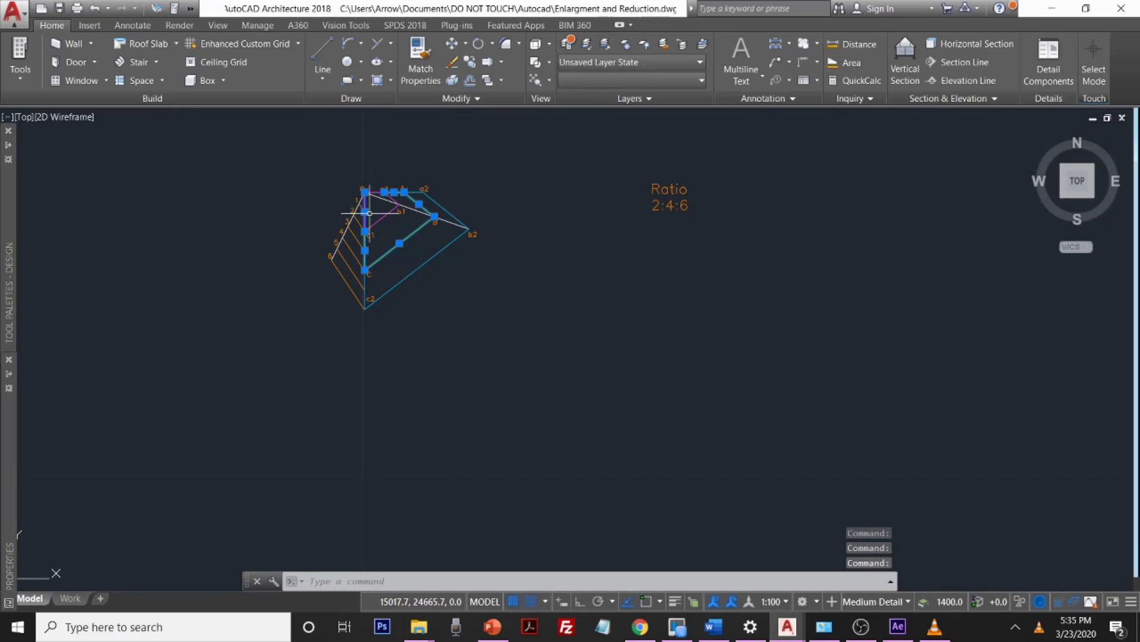
scroll(374, 225, "up", 5)
key("Escape")
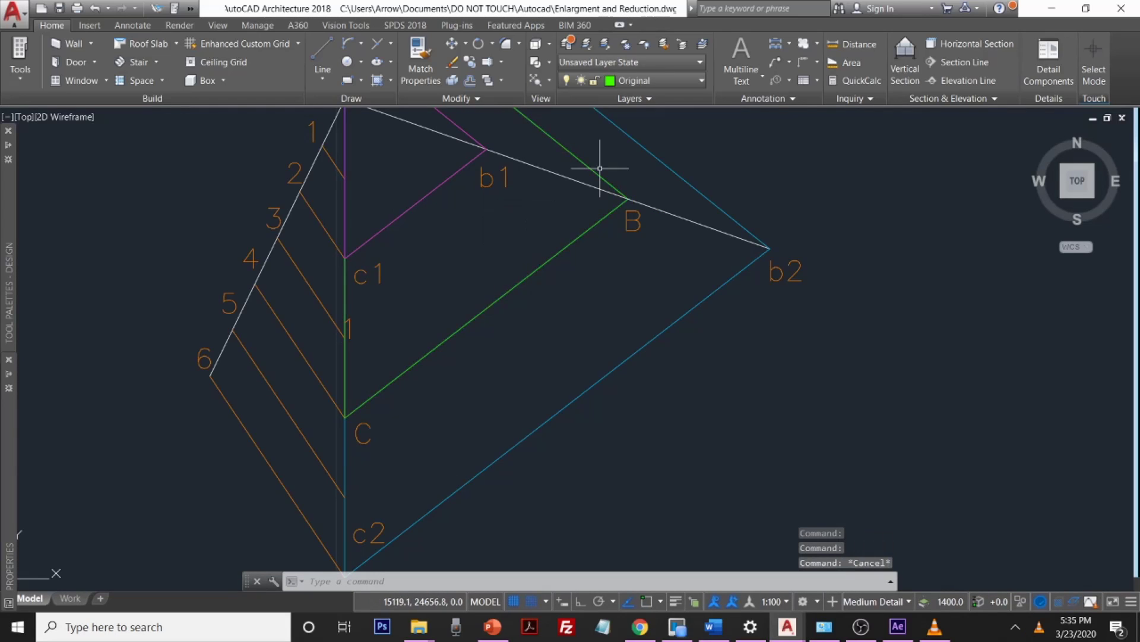
scroll(630, 160, "down", 5)
key("Escape")
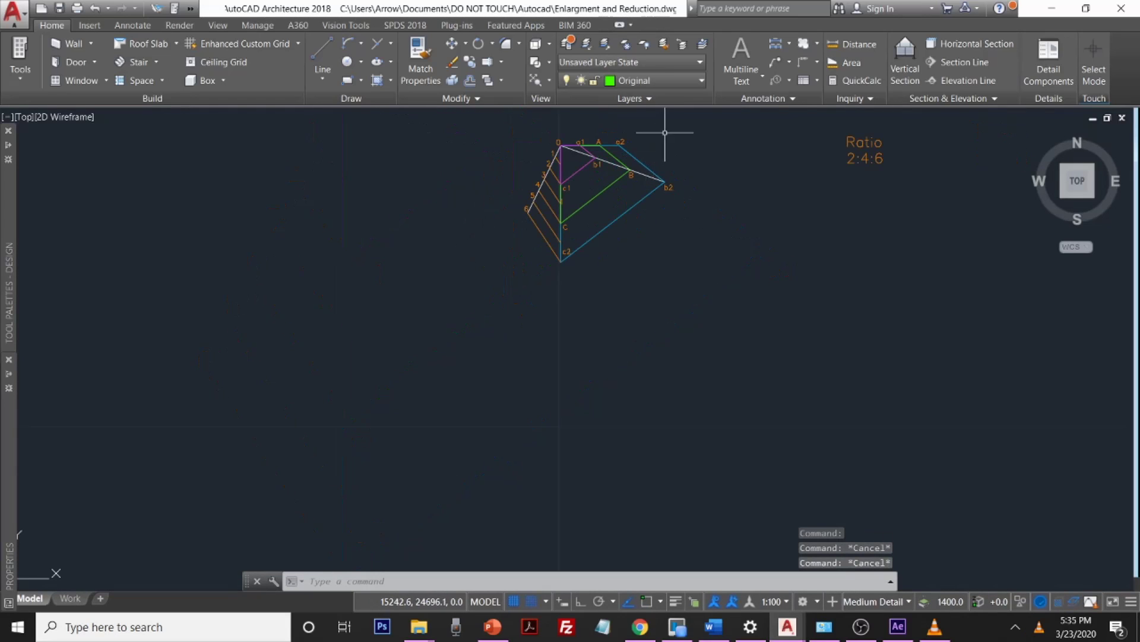
Step: Turn off the Enlargement, Reduction and Text layers, keeping the Original layer visible
left_click(675, 82)
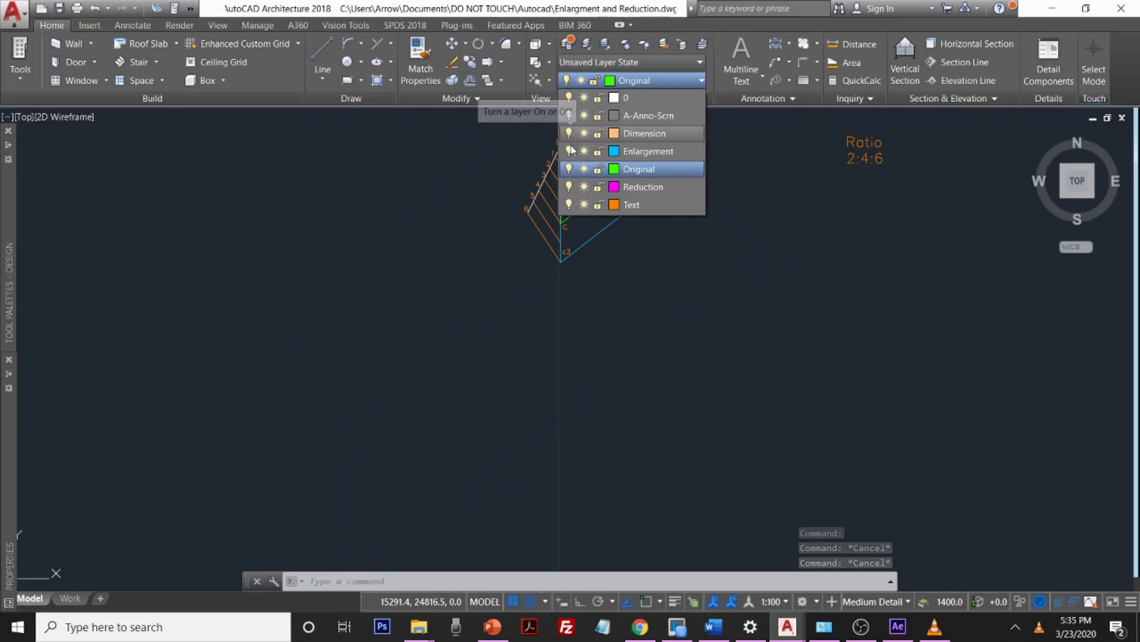
left_click(570, 152)
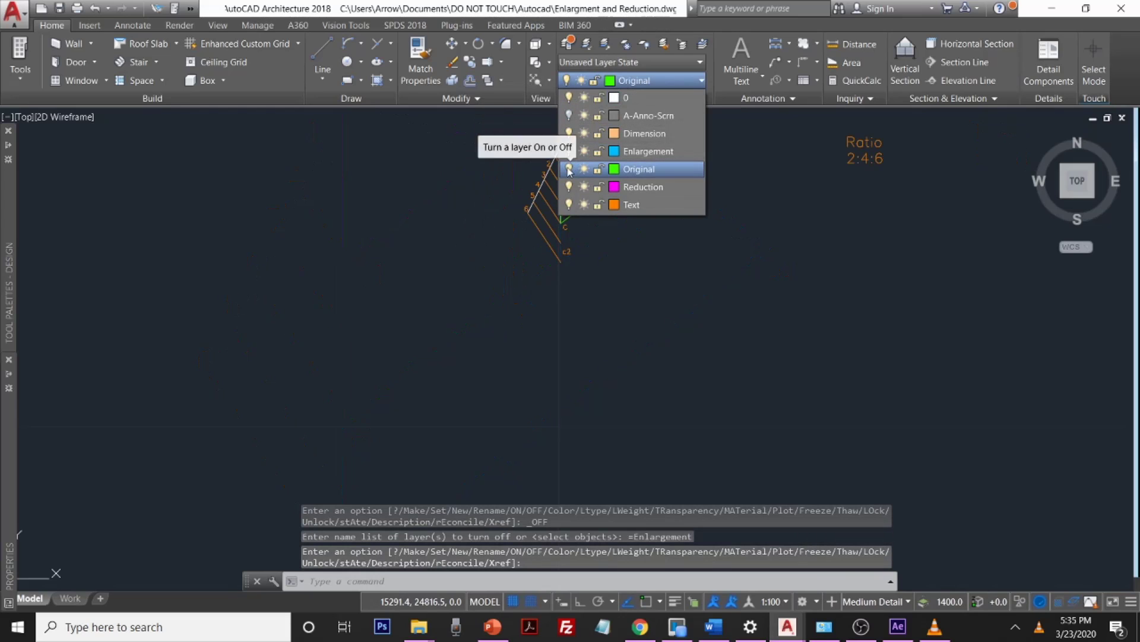
left_click(569, 170)
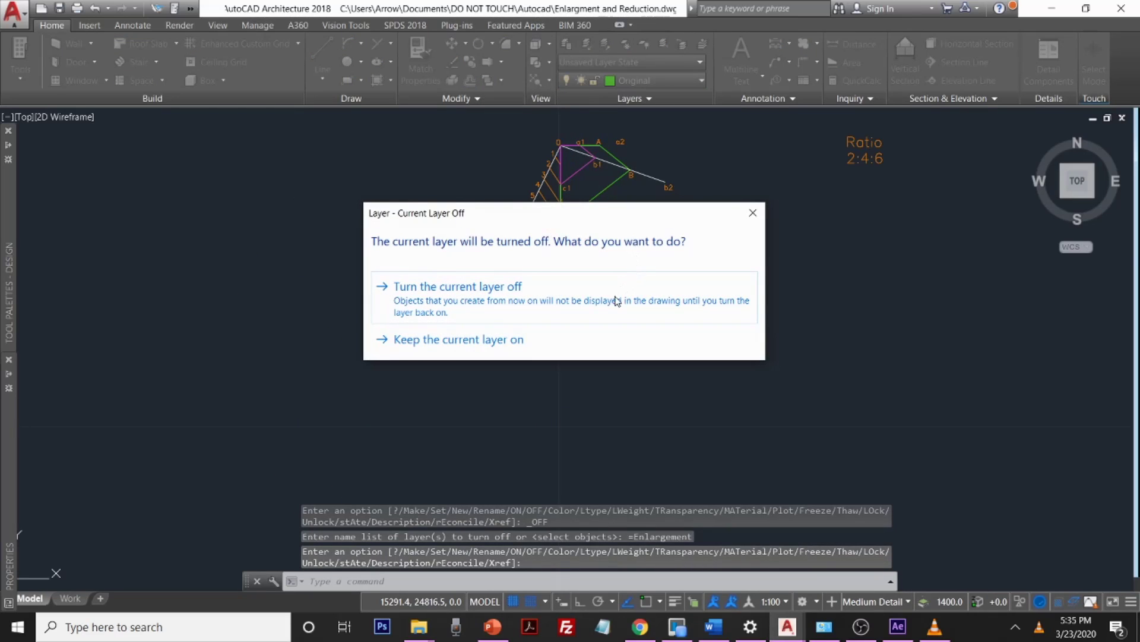
left_click(752, 213)
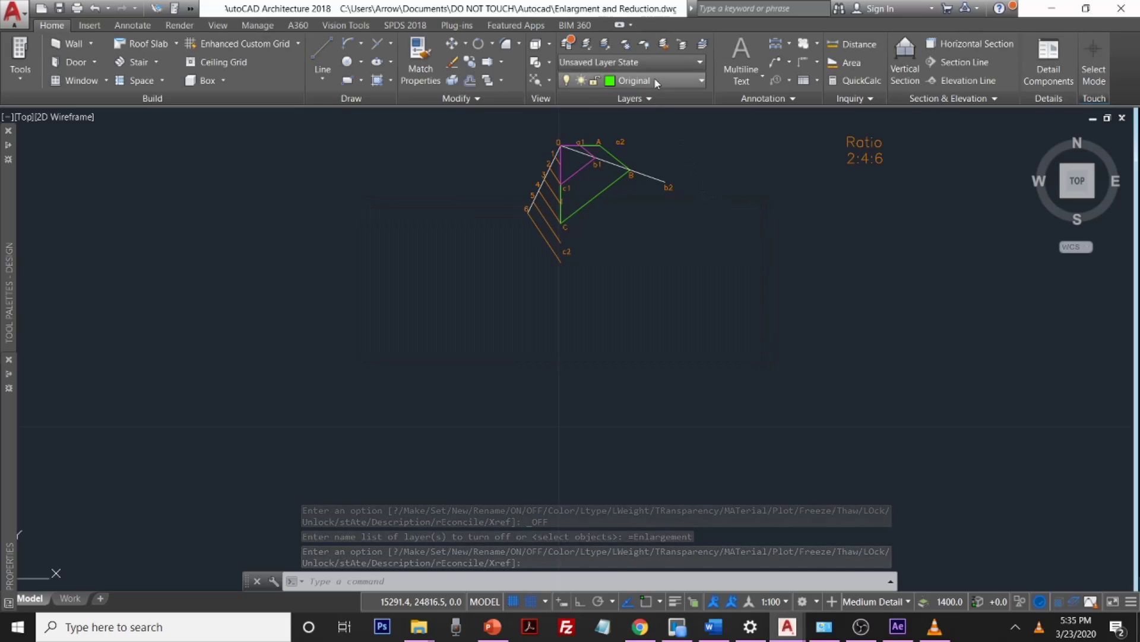
left_click(651, 80)
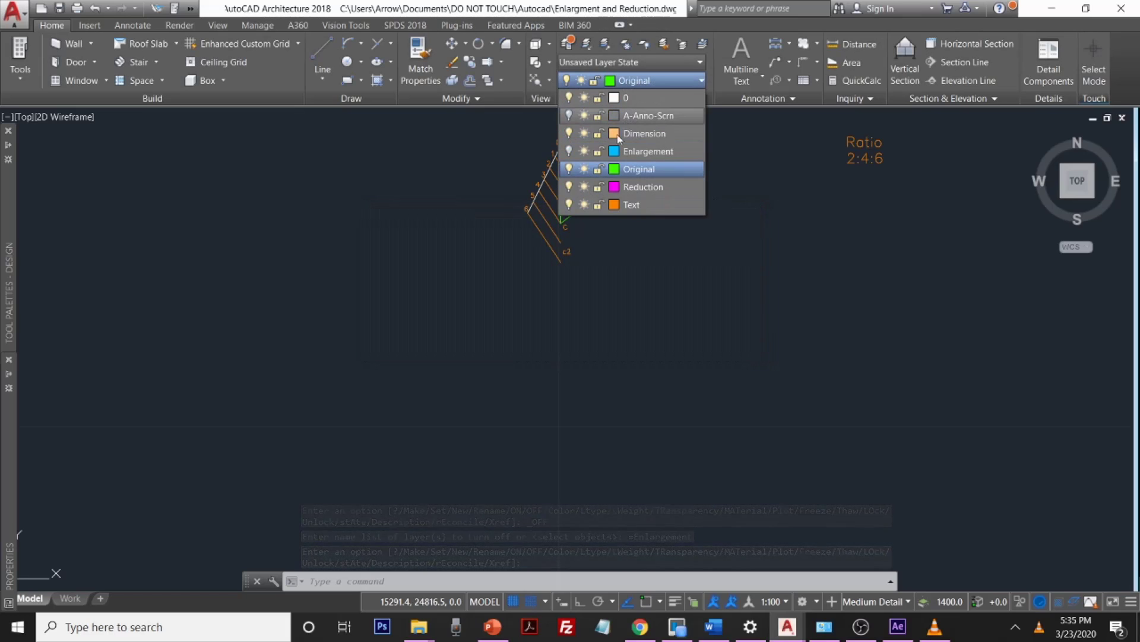
left_click(570, 188)
left_click(570, 205)
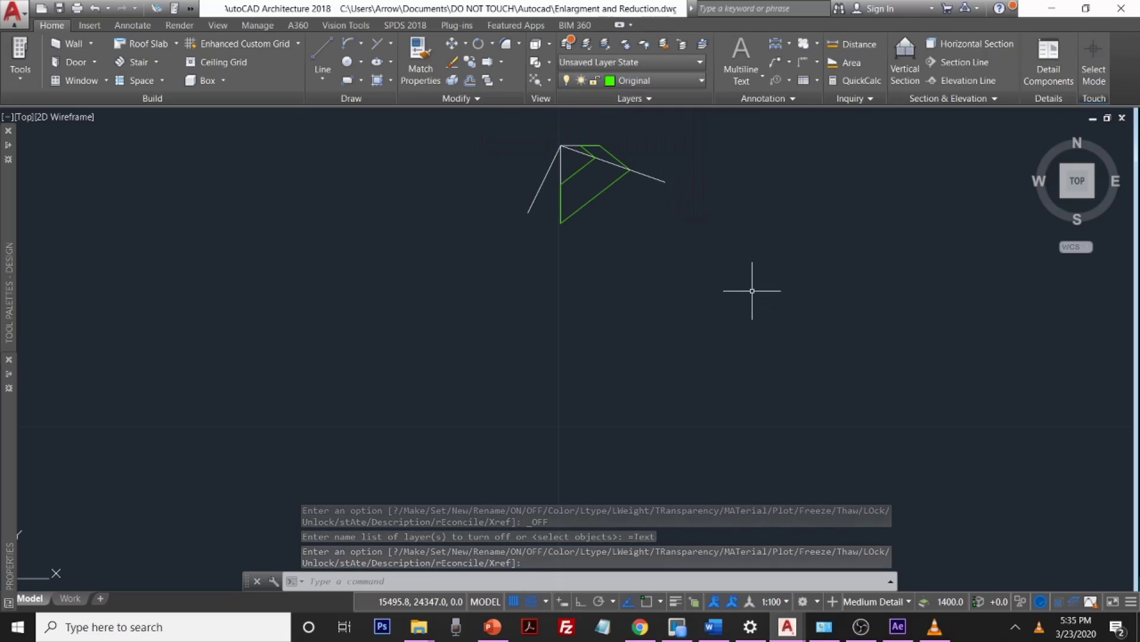
key("Escape")
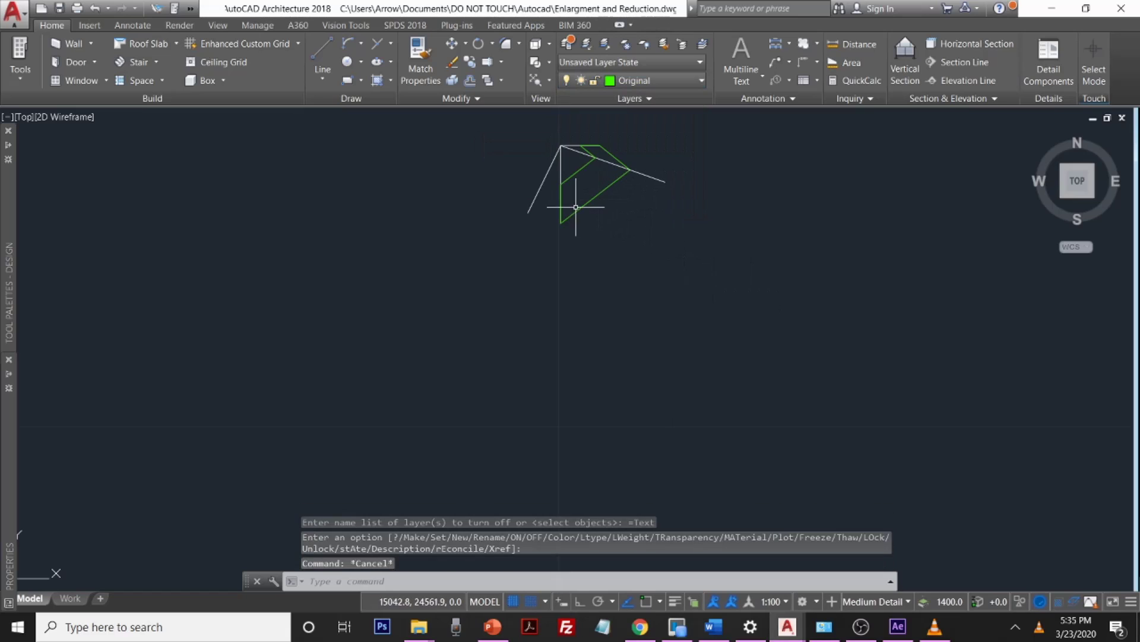
Step: Select the polygon's vertical edge, then add its lower and upper green diagonal edges
left_click(570, 196)
left_click(560, 203)
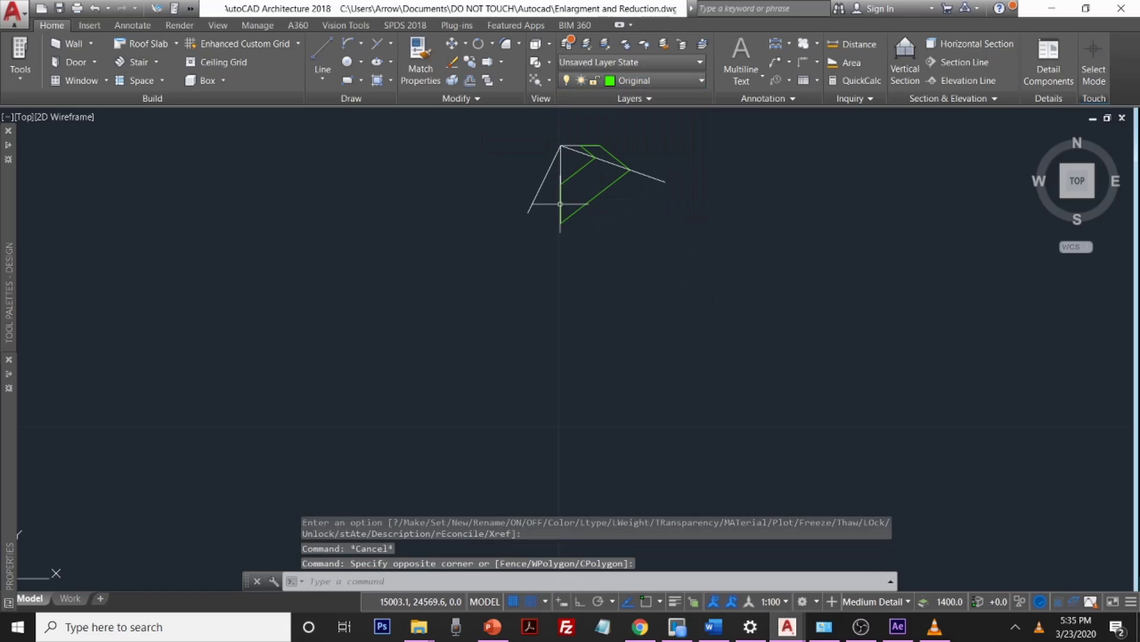
scroll(565, 173, "up", 6)
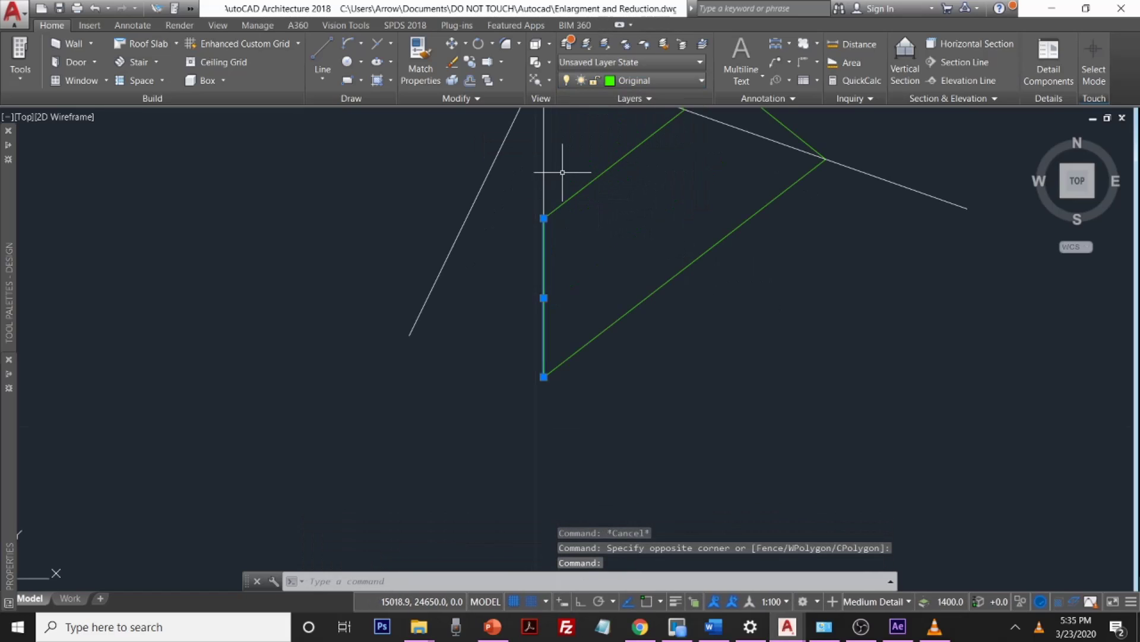
left_click(544, 298)
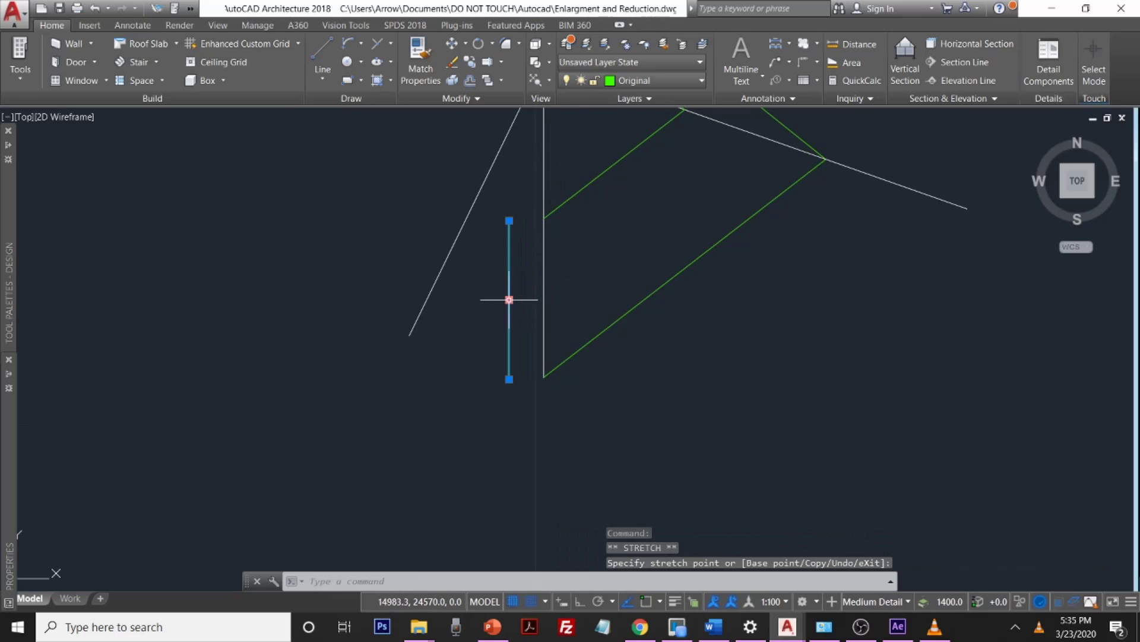
key("Escape")
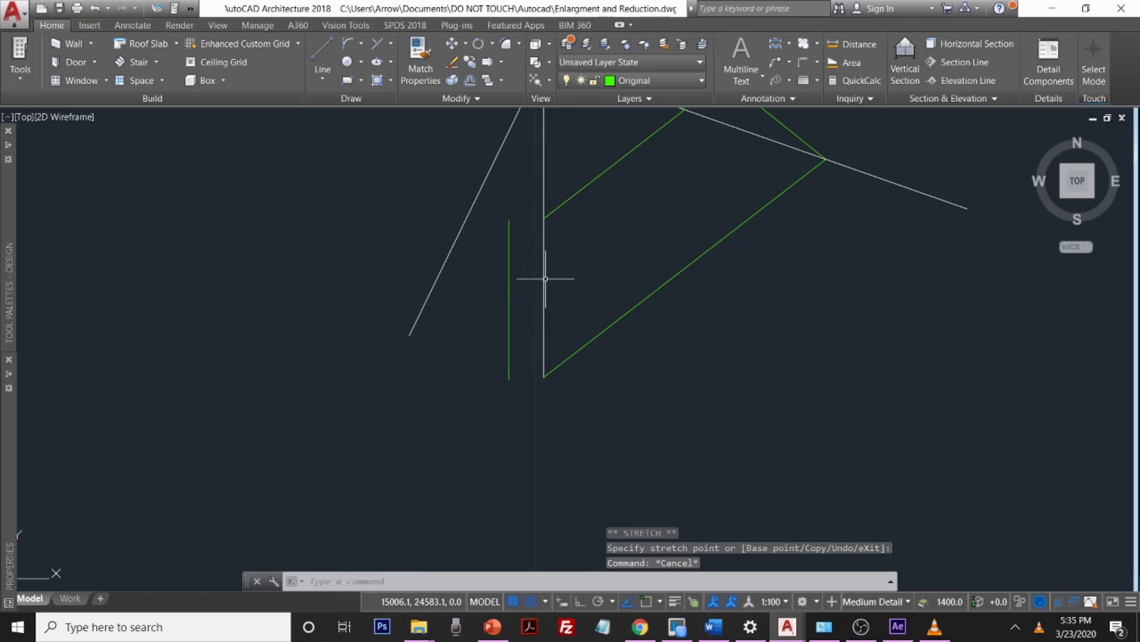
left_click(541, 278)
left_click(542, 277)
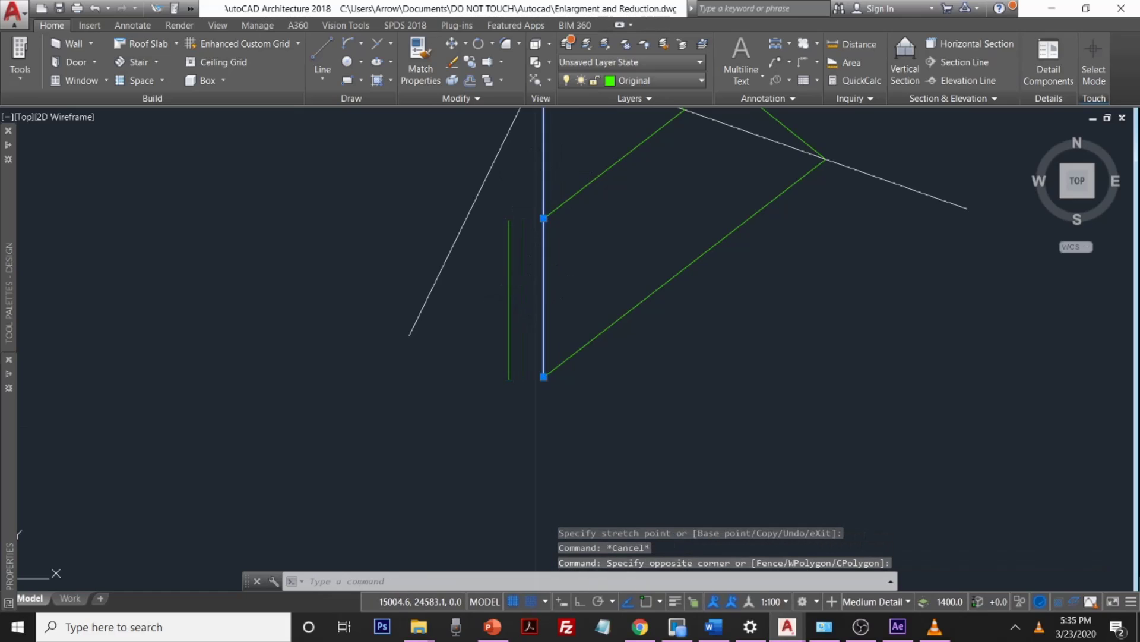
left_click(643, 297)
scroll(653, 219, "down", 2)
mouse_move(671, 199)
middle_mouse_down()
mouse_move(652, 239)
mouse_move(583, 286)
middle_mouse_up()
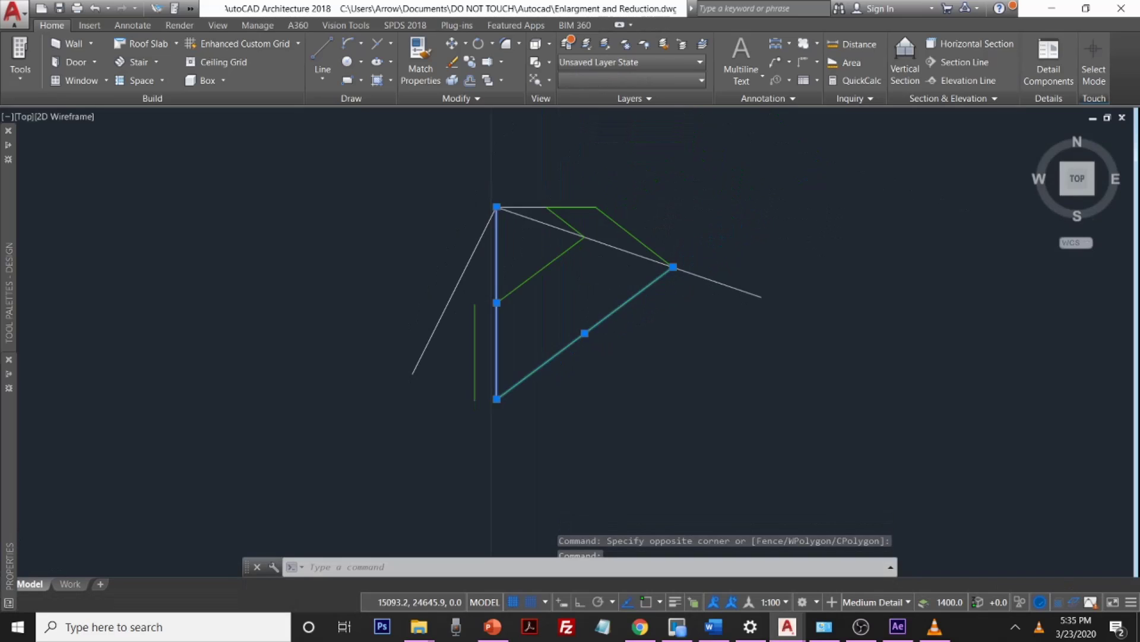
left_click(635, 233)
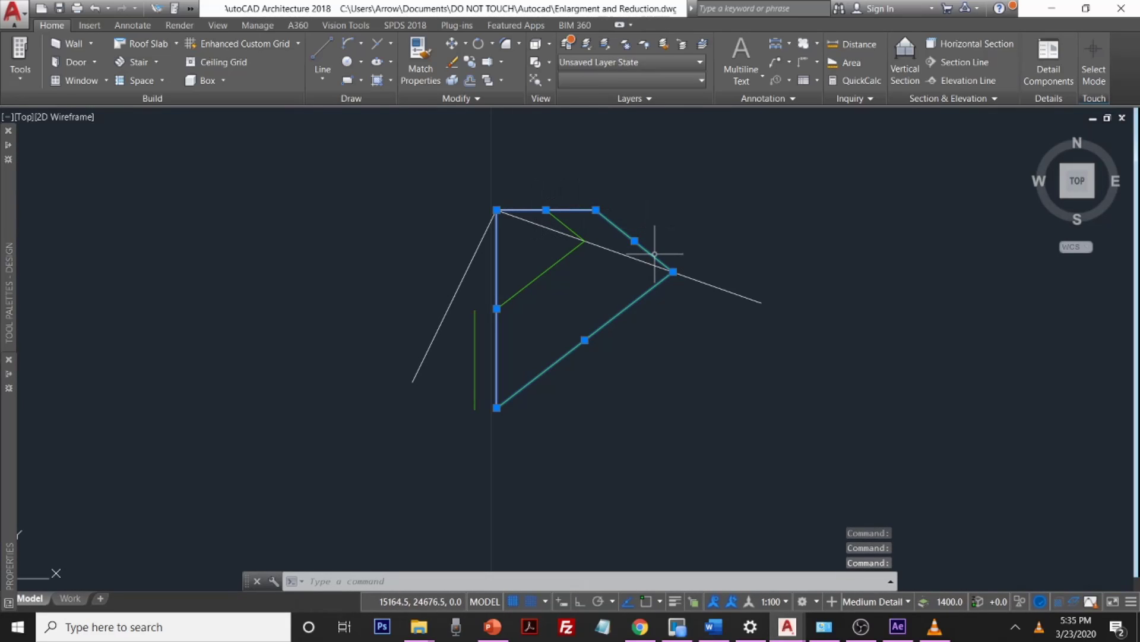
Step: With COPY and Ortho on, copy the polygon twice to the right from its top corner
type("cop")
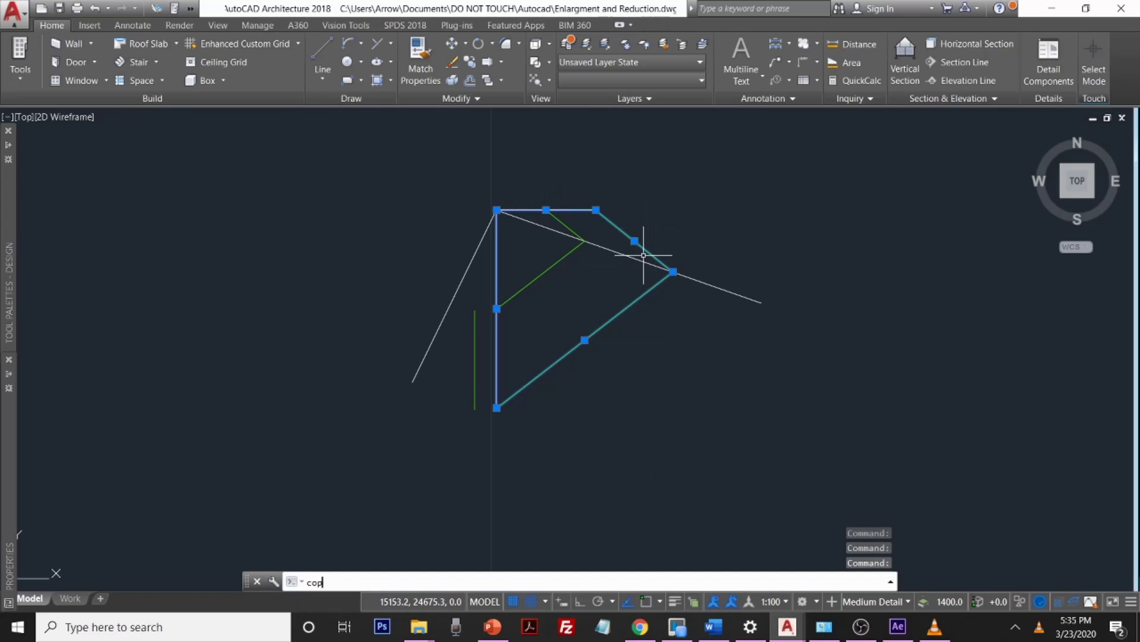
type("y")
scroll(660, 248, "down", 4)
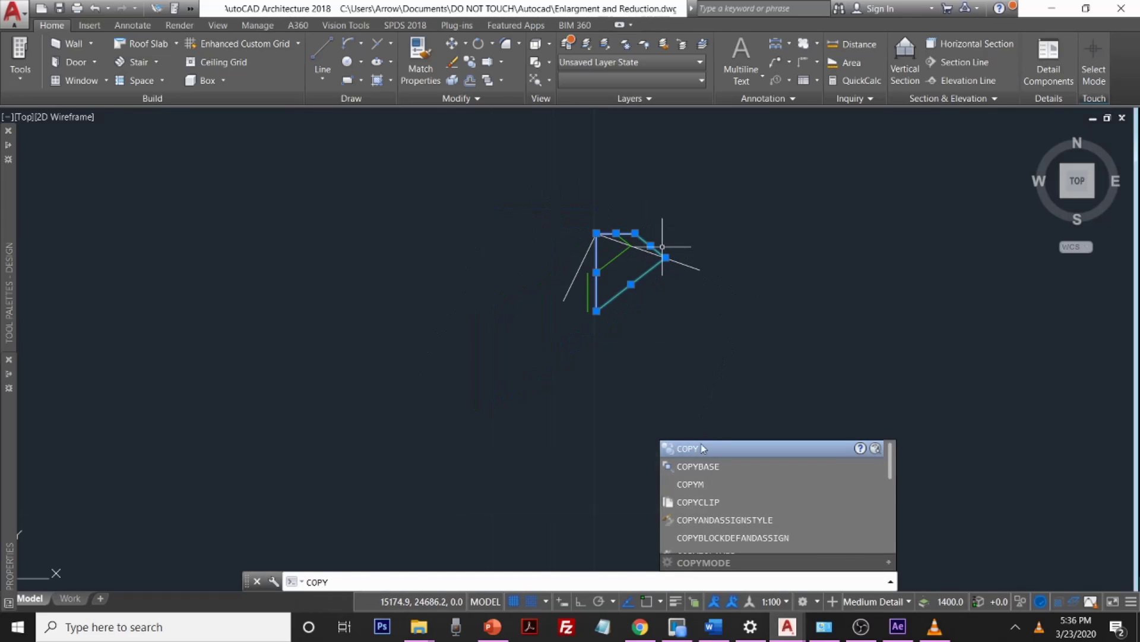
left_click(703, 449)
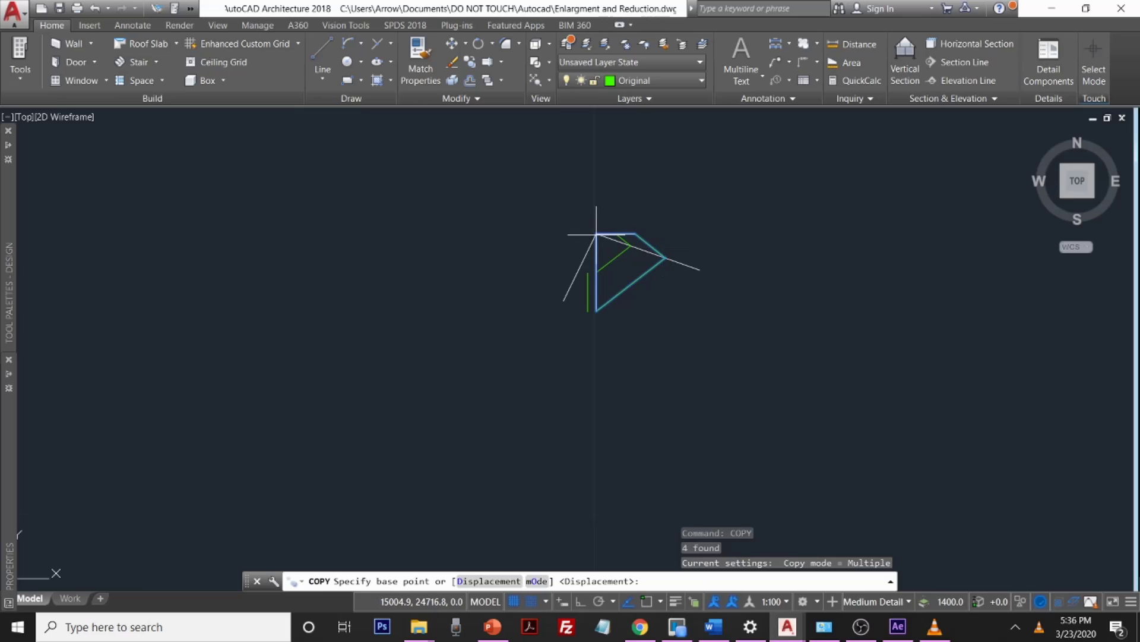
left_click(581, 601)
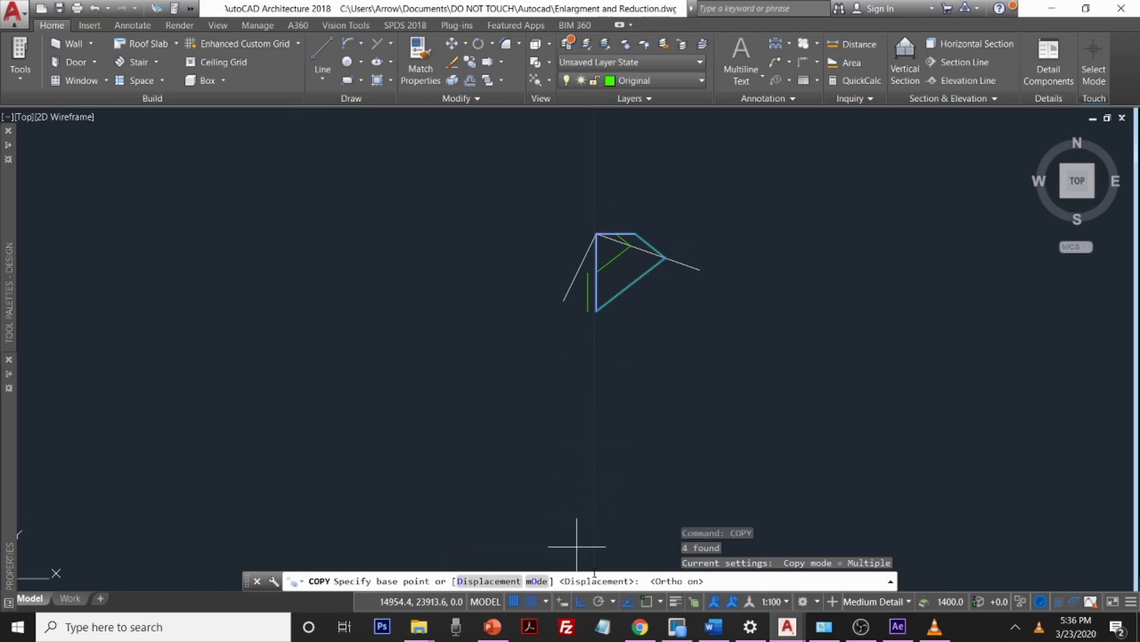
left_click(596, 234)
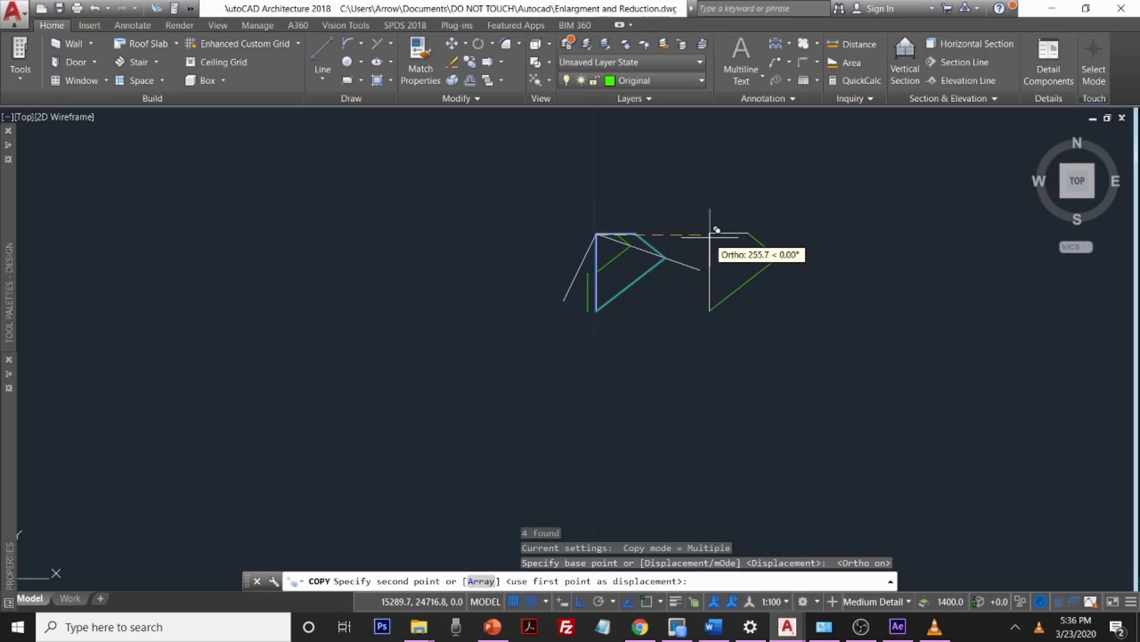
left_click(846, 239)
mouse_move(871, 242)
middle_mouse_down()
mouse_move(616, 267)
mouse_move(575, 249)
middle_mouse_up()
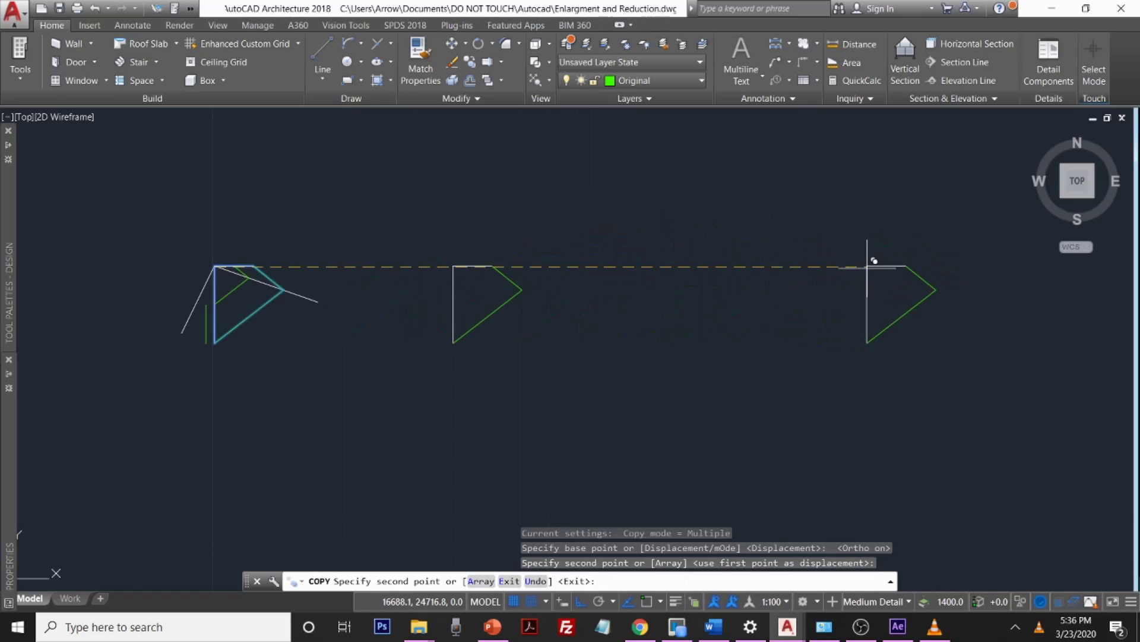
left_click(874, 255)
key("Escape")
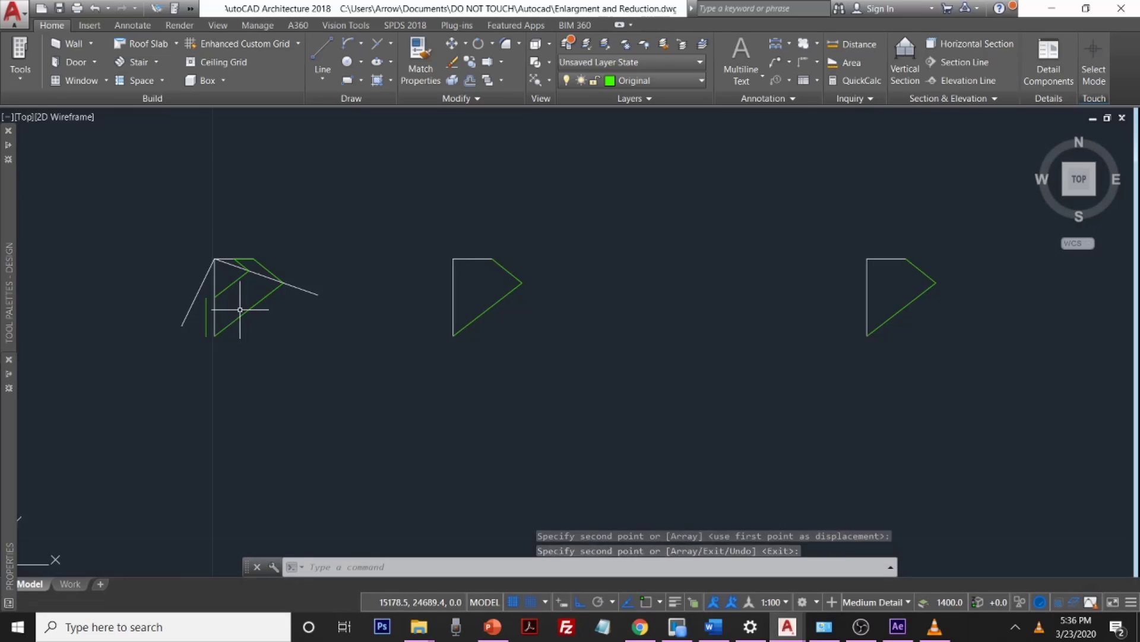
scroll(230, 324, "up", 4)
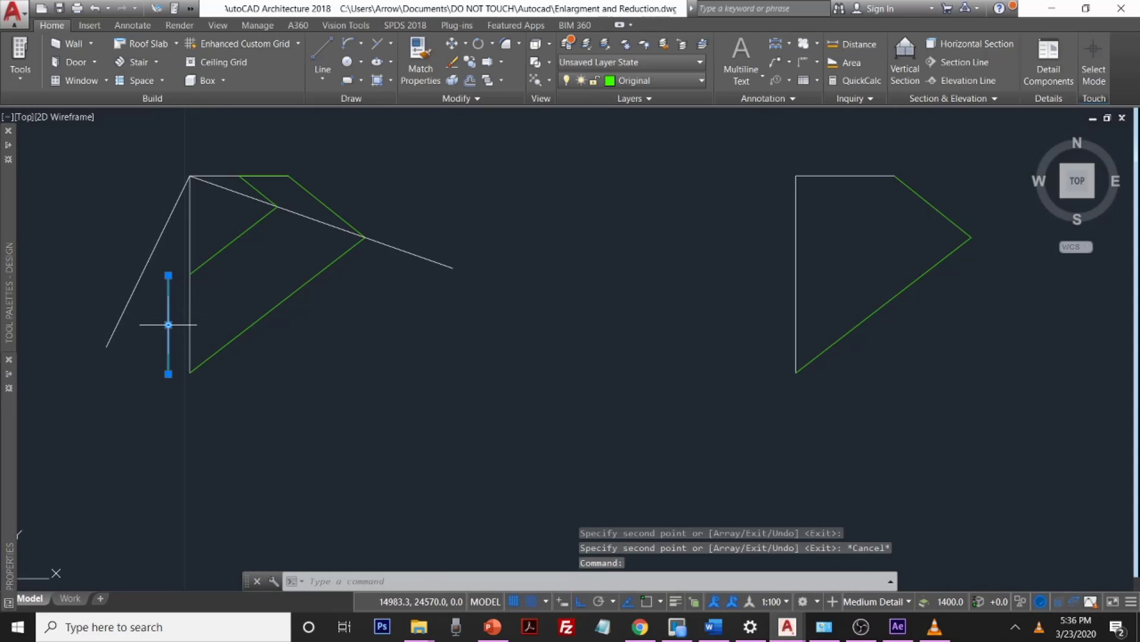
Step: Delete the short vertical line near the polygon edge
left_click(168, 324)
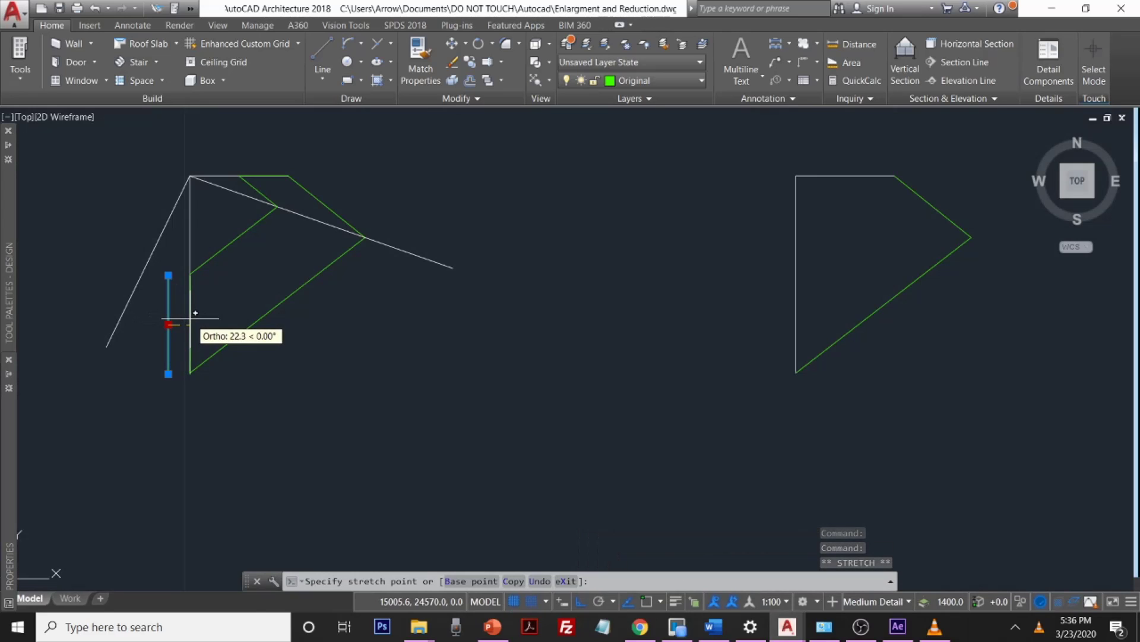
left_click(189, 319)
scroll(189, 319, "up", 5)
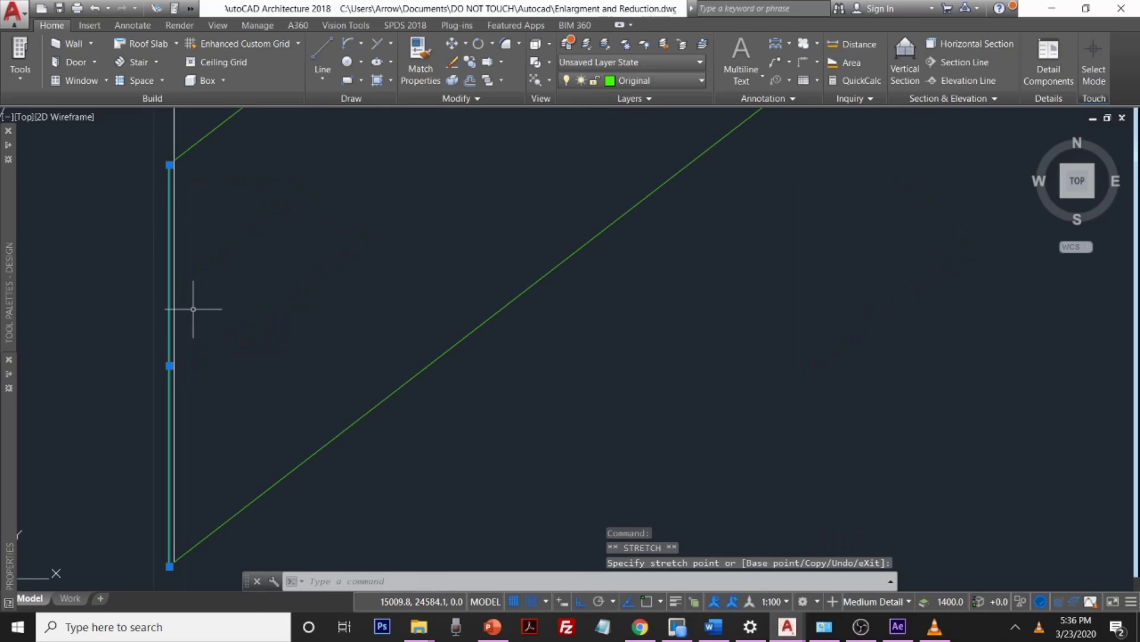
key("Delete")
scroll(281, 280, "down", 6)
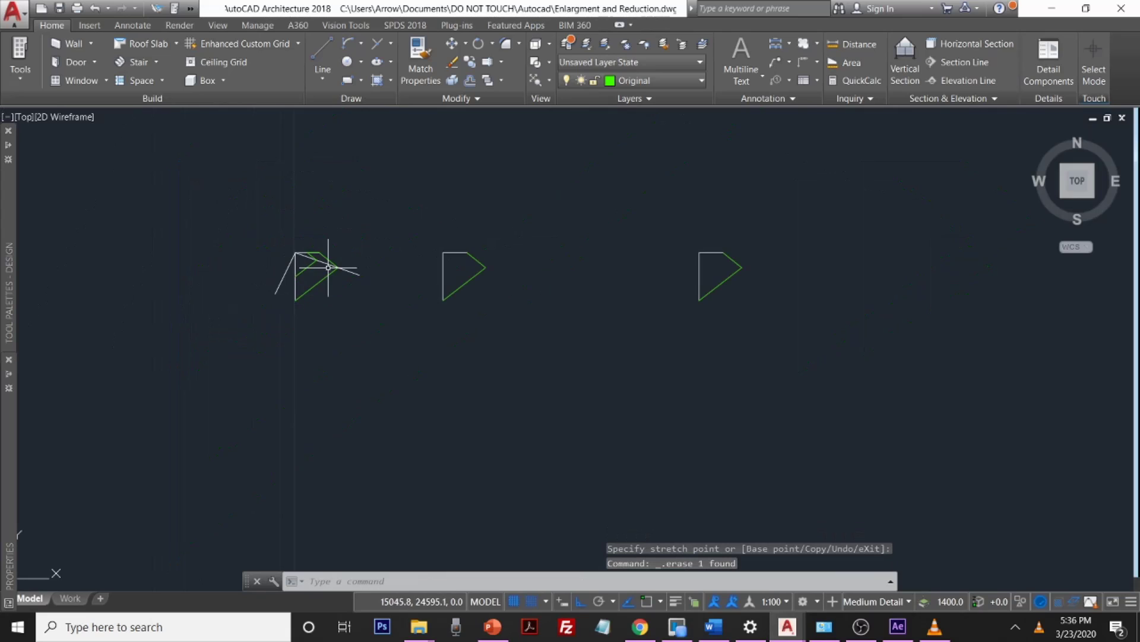
Step: Turn off A-Anno-Scrn and turn the Enlargement, Reduction and Text layers back on
left_click(647, 82)
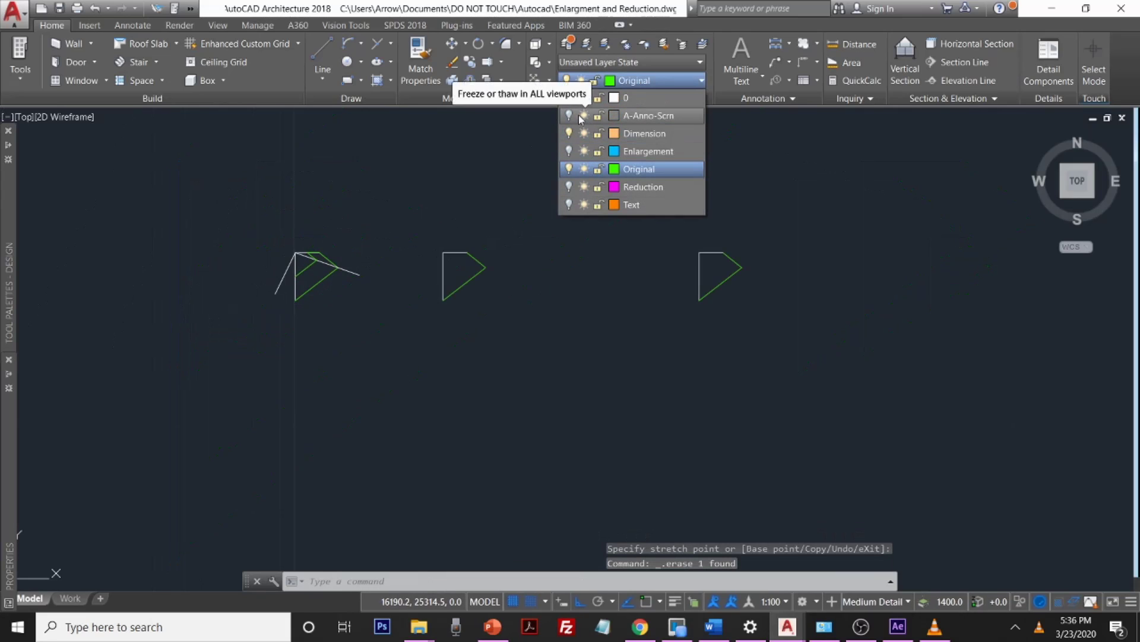
left_click(570, 115)
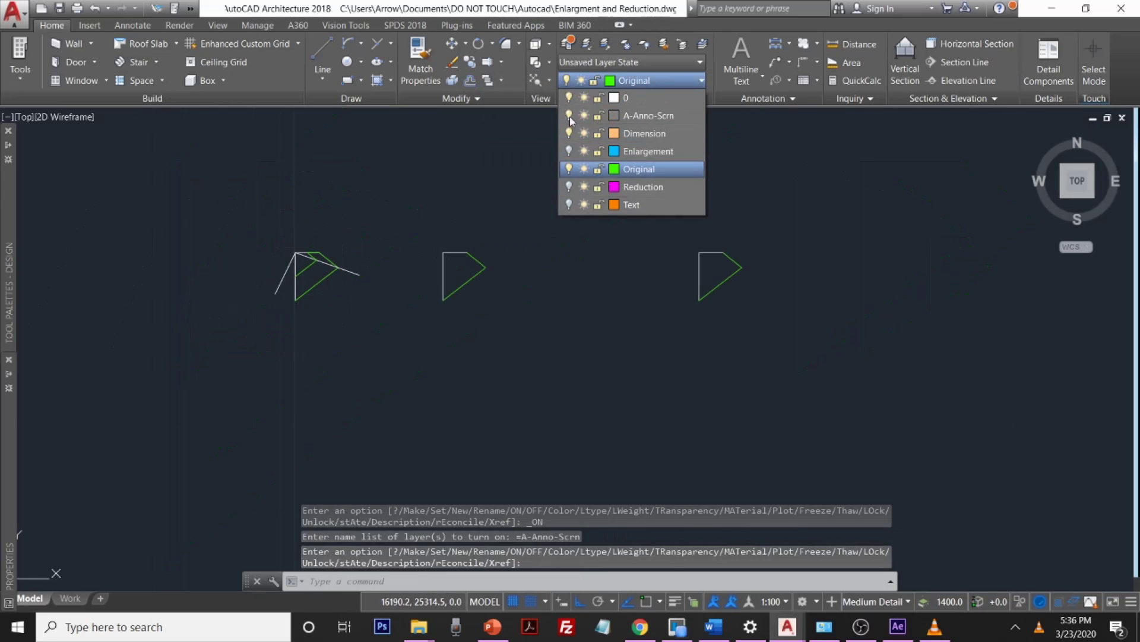
left_click(569, 151)
left_click(569, 186)
left_click(569, 204)
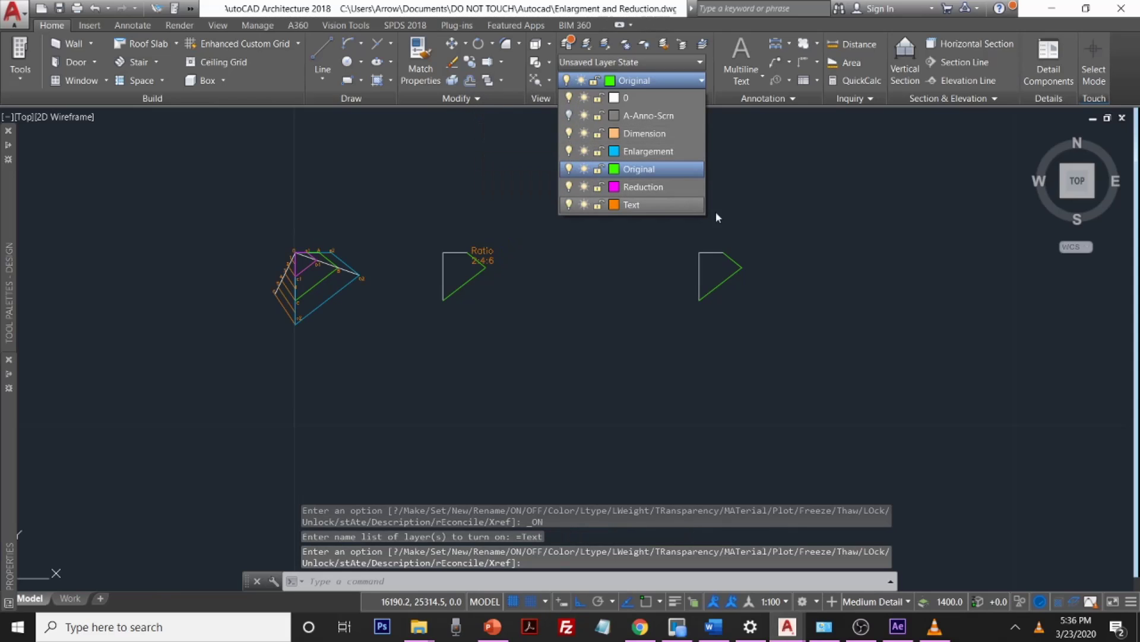
left_click(797, 273)
Step: Move the Ratio 2:4:6 text to the left
scroll(340, 294, "up", 4)
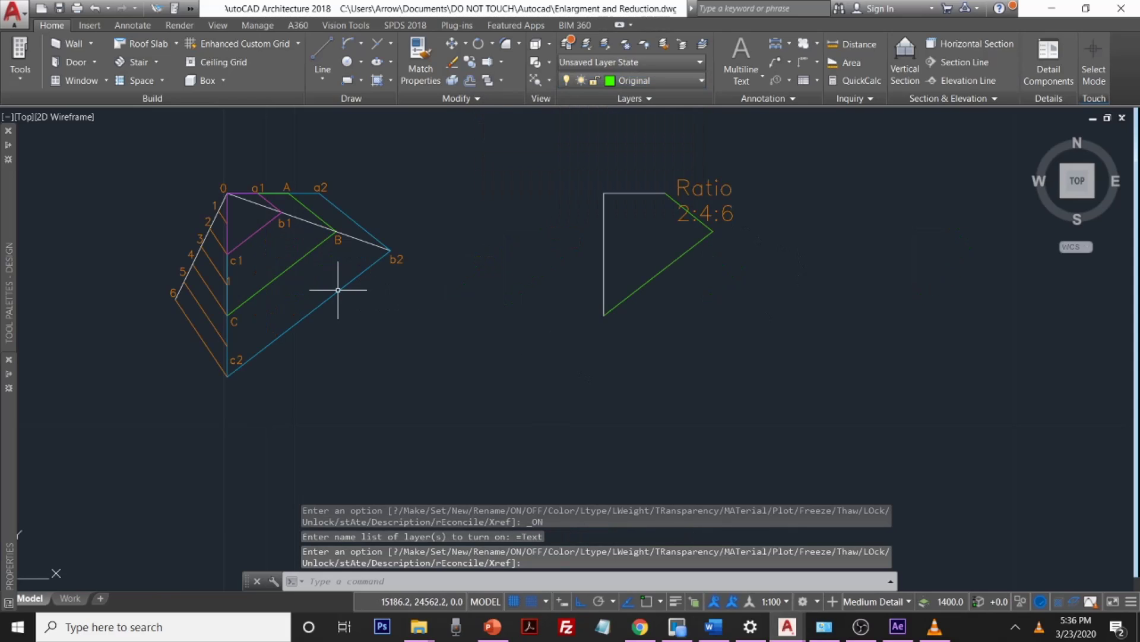
left_click(713, 187)
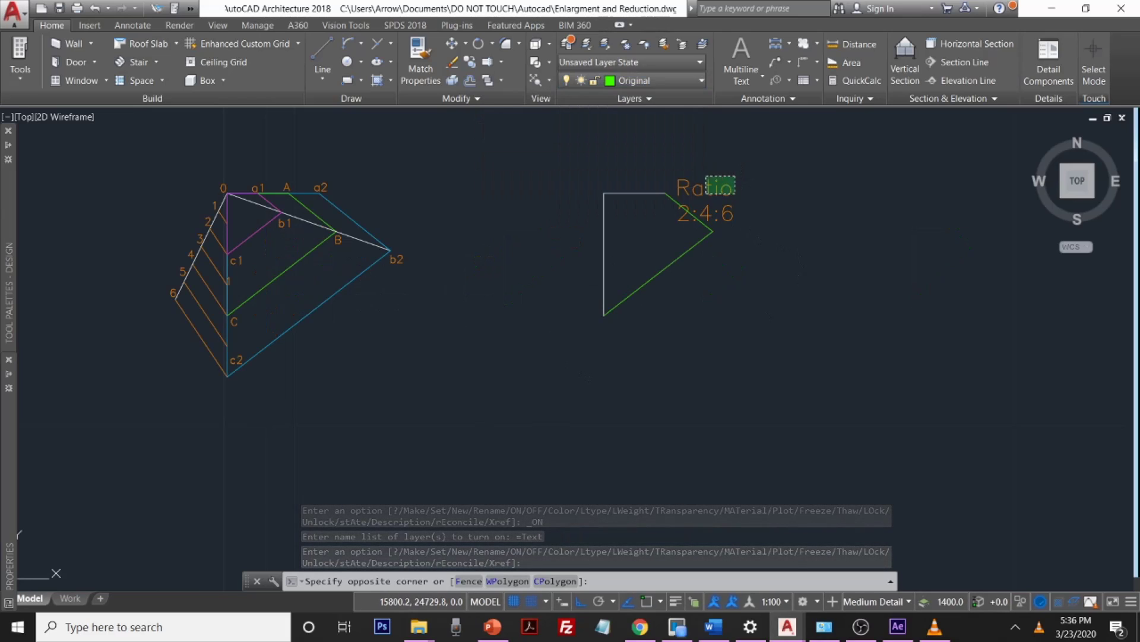
left_click(651, 178)
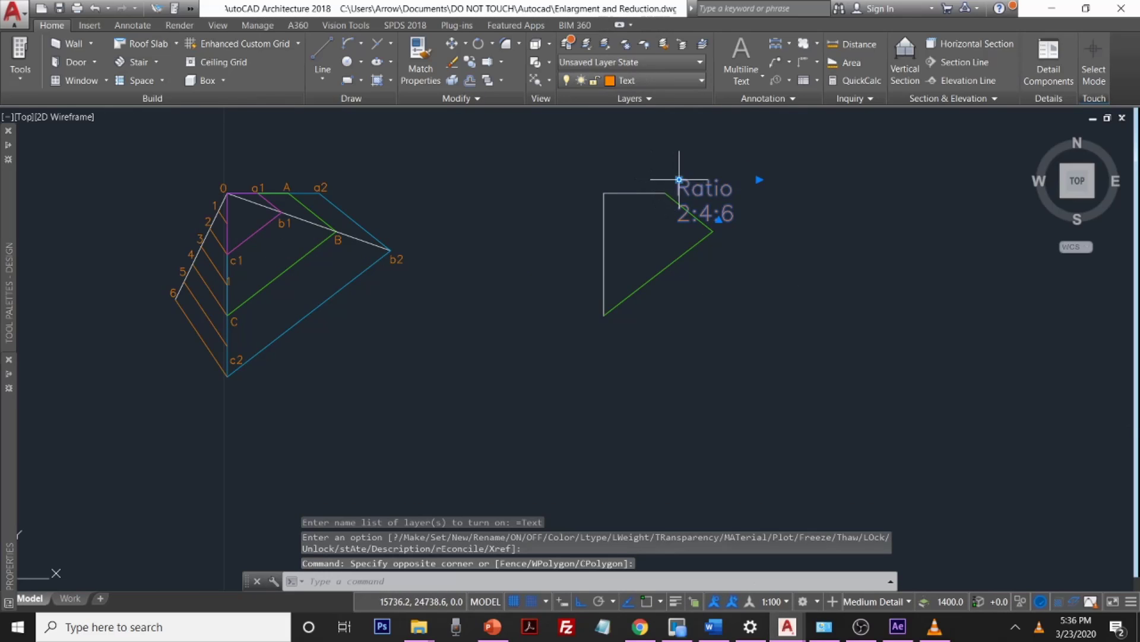
left_click(679, 179)
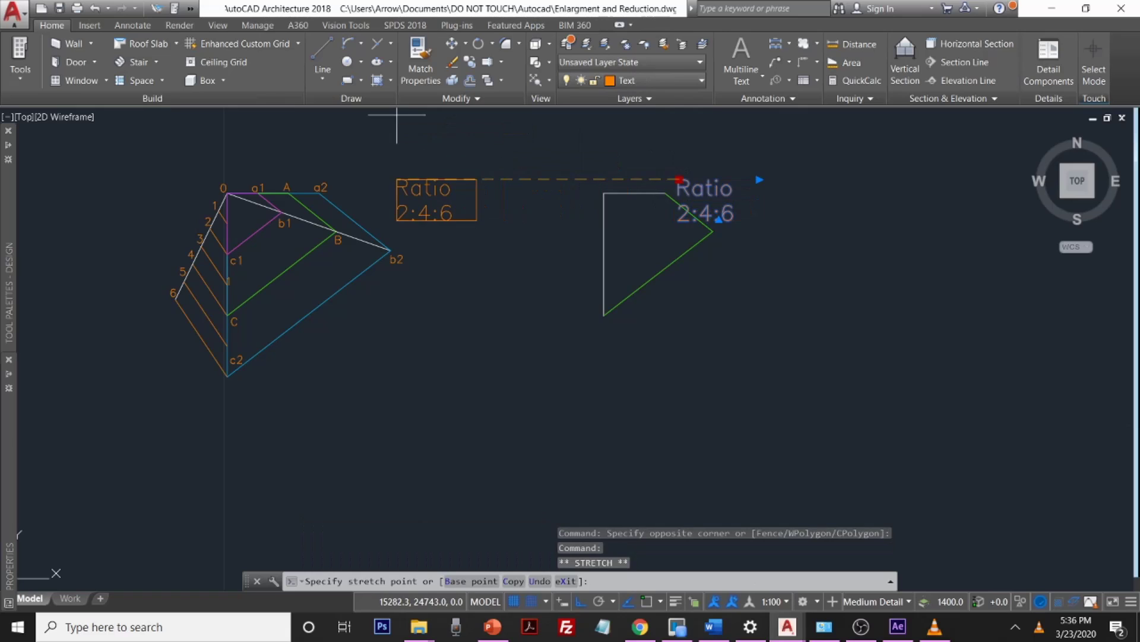
left_click(416, 141)
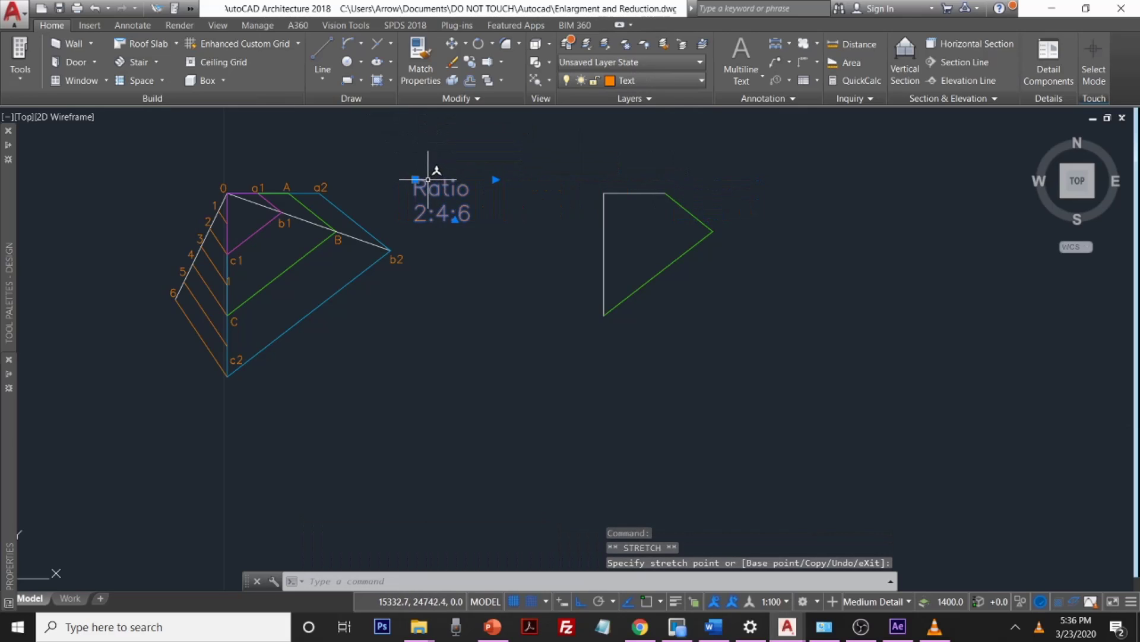
key("Escape")
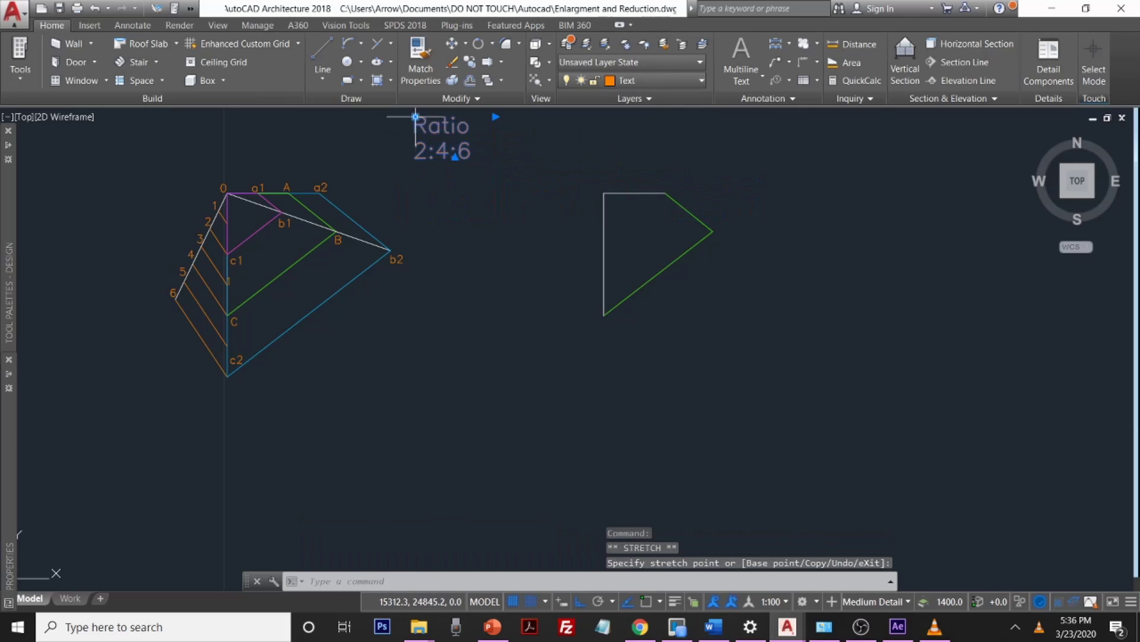
key("Escape")
scroll(711, 262, "down", 2)
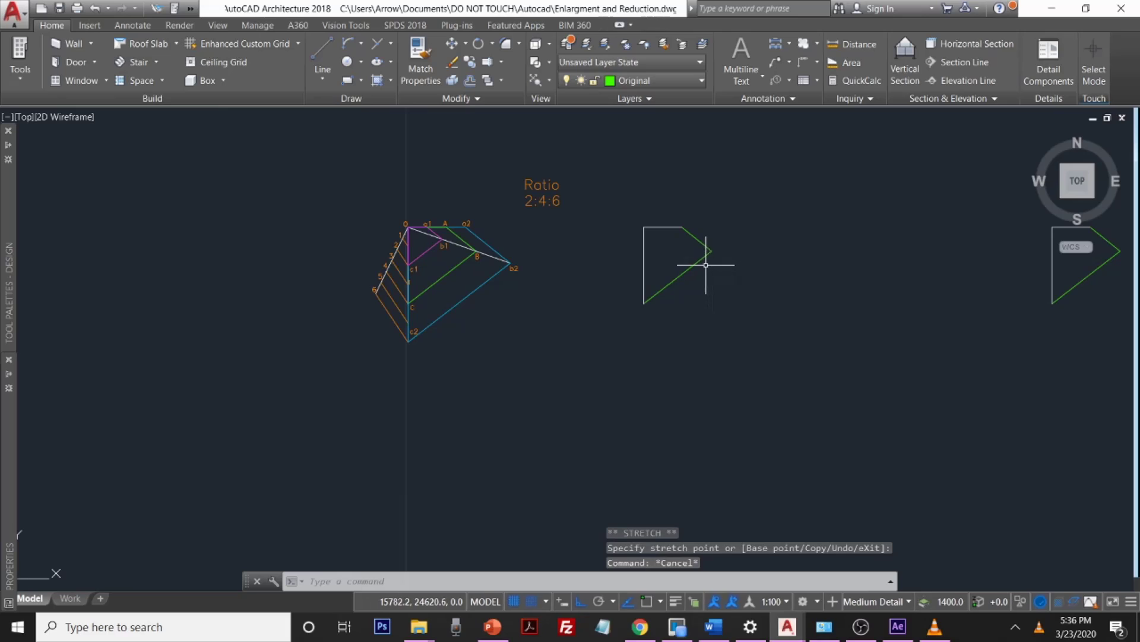
scroll(705, 265, "up", 2)
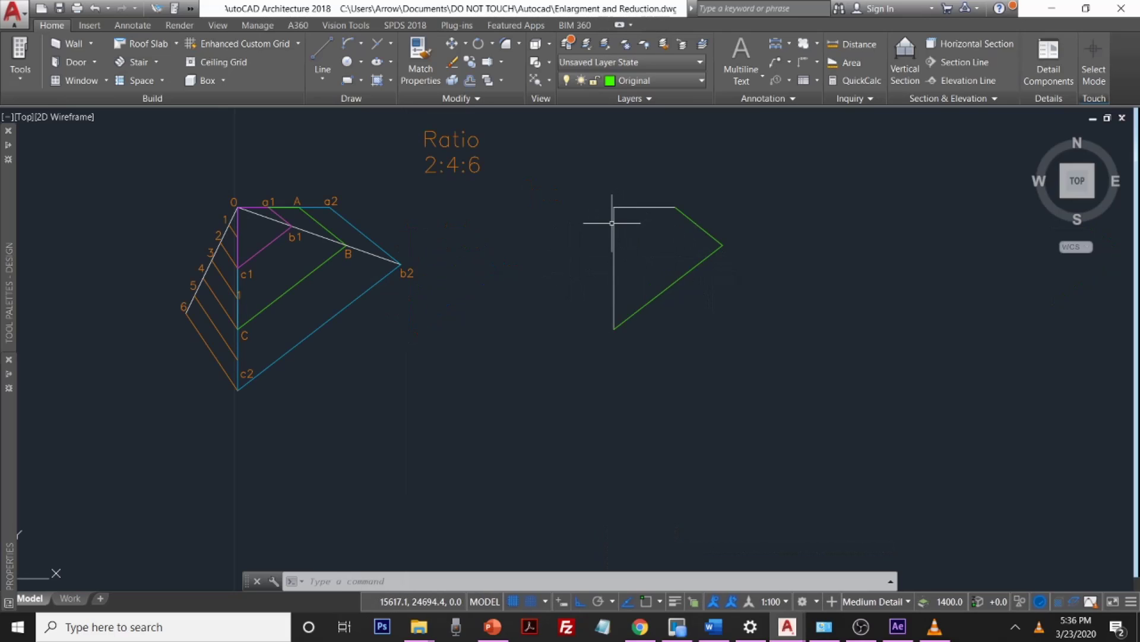
Step: Cancel a started LINE command and bring up the Layers list to change the current layer
type("l")
key("Return")
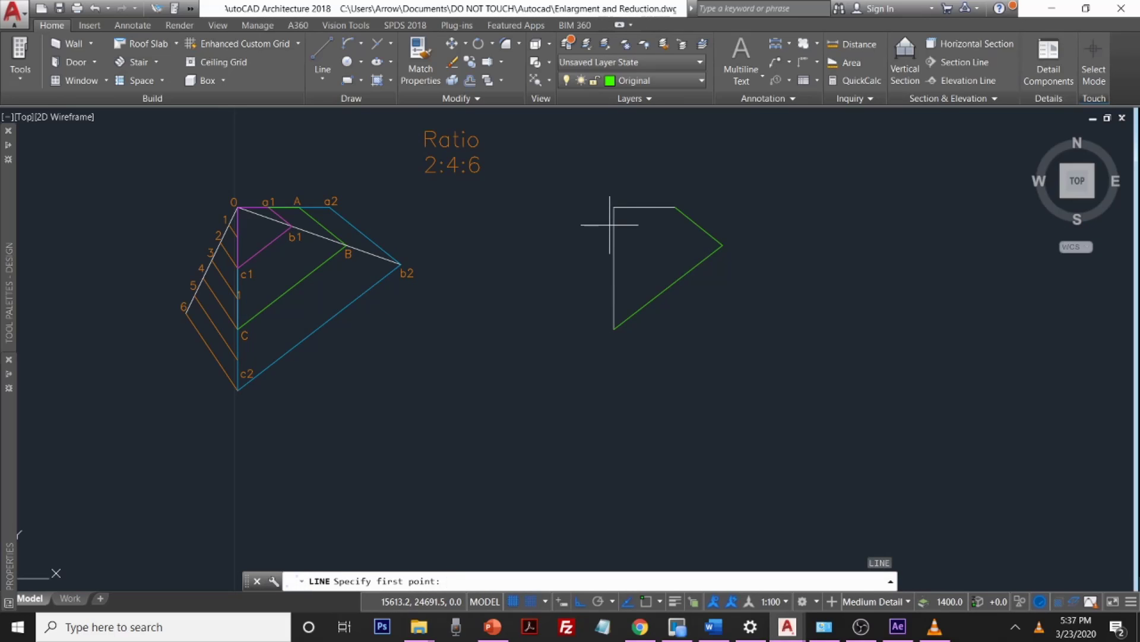
key("Escape")
left_click(645, 80)
Step: Make layer 0 current, start LINE and turn on object snapping
left_click(644, 98)
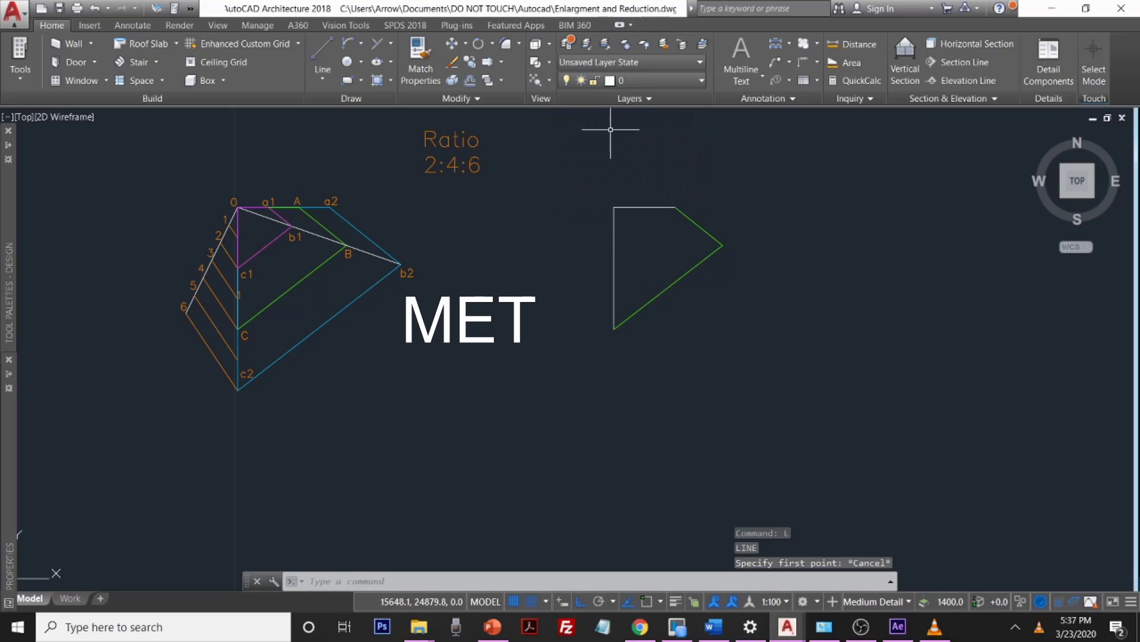
type("l")
key("Return")
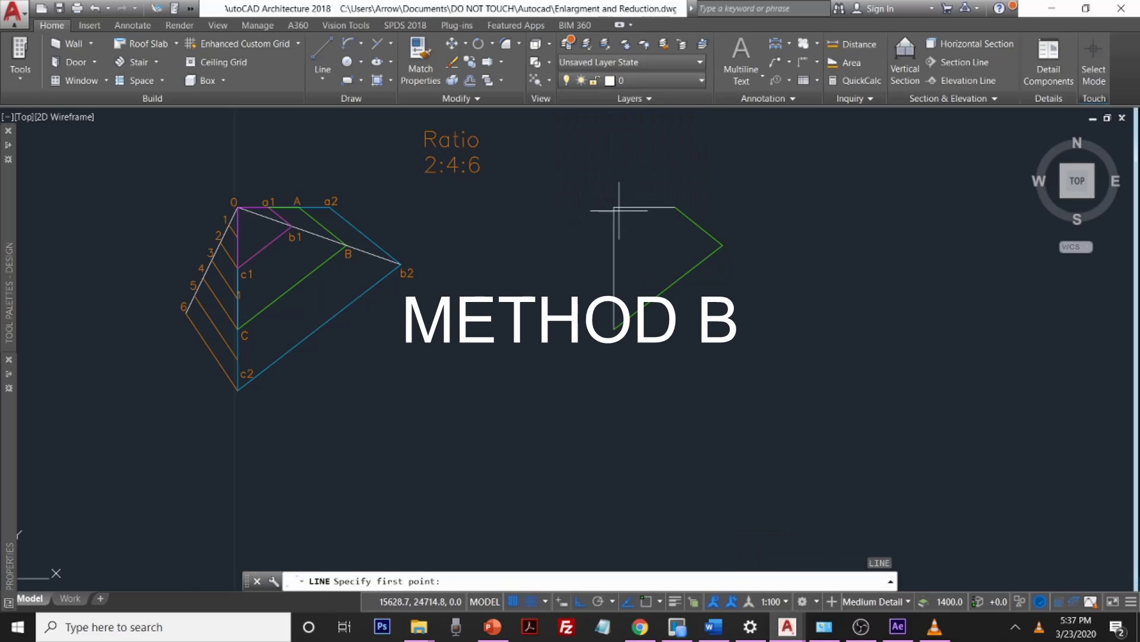
left_click(646, 601)
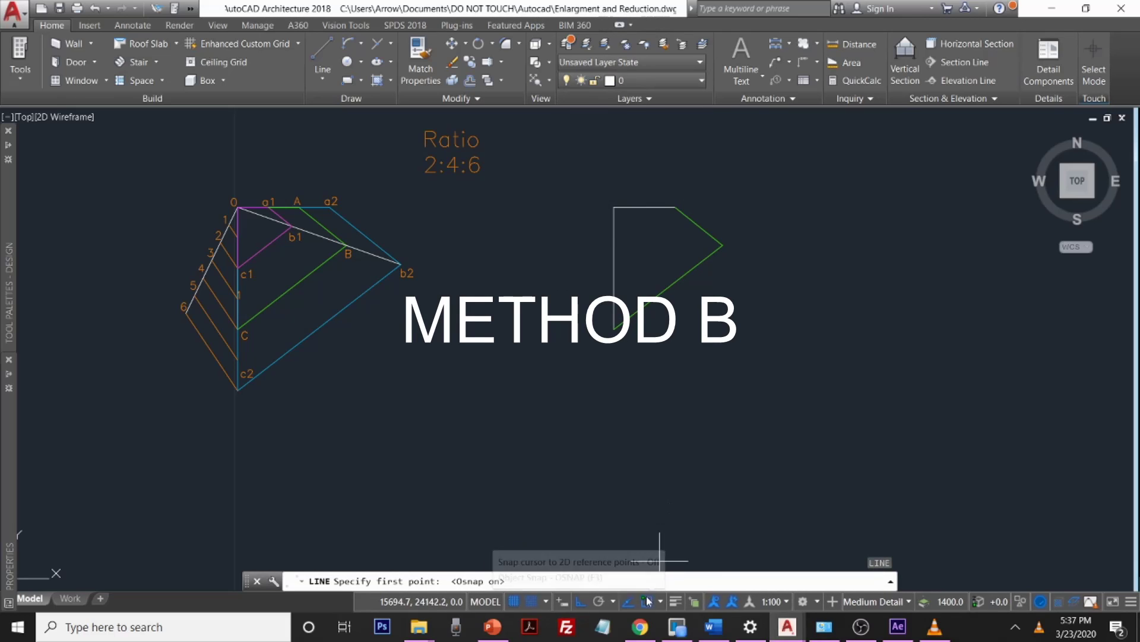
Step: Draw a trial line from the polygon copy's top-left corner, undo it, and begin typing COPY
left_click(614, 206)
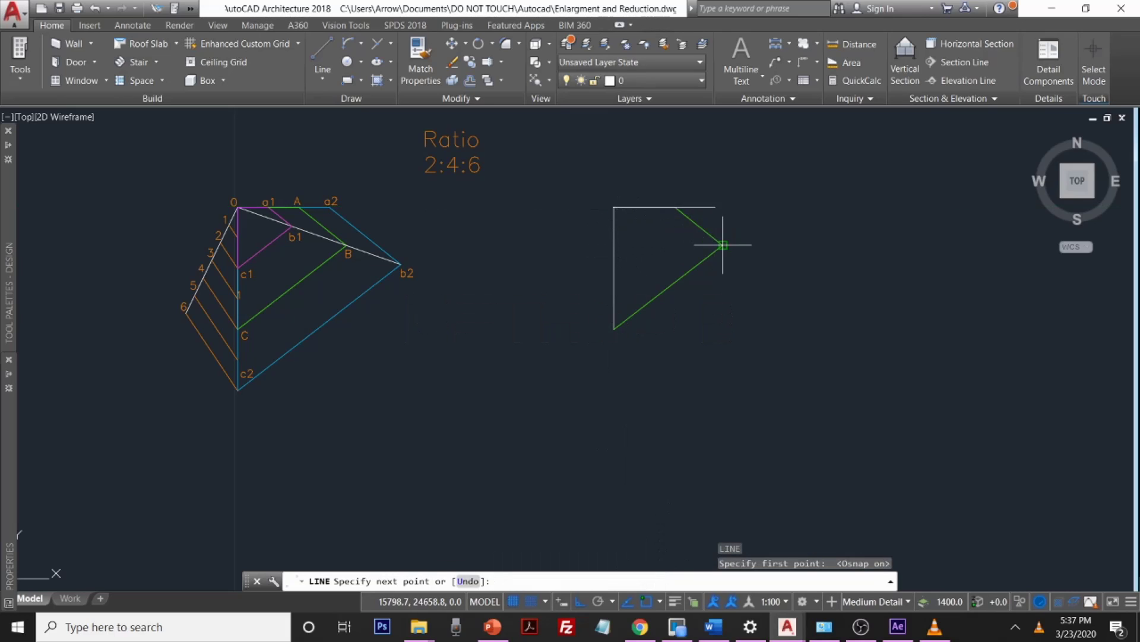
key("F8")
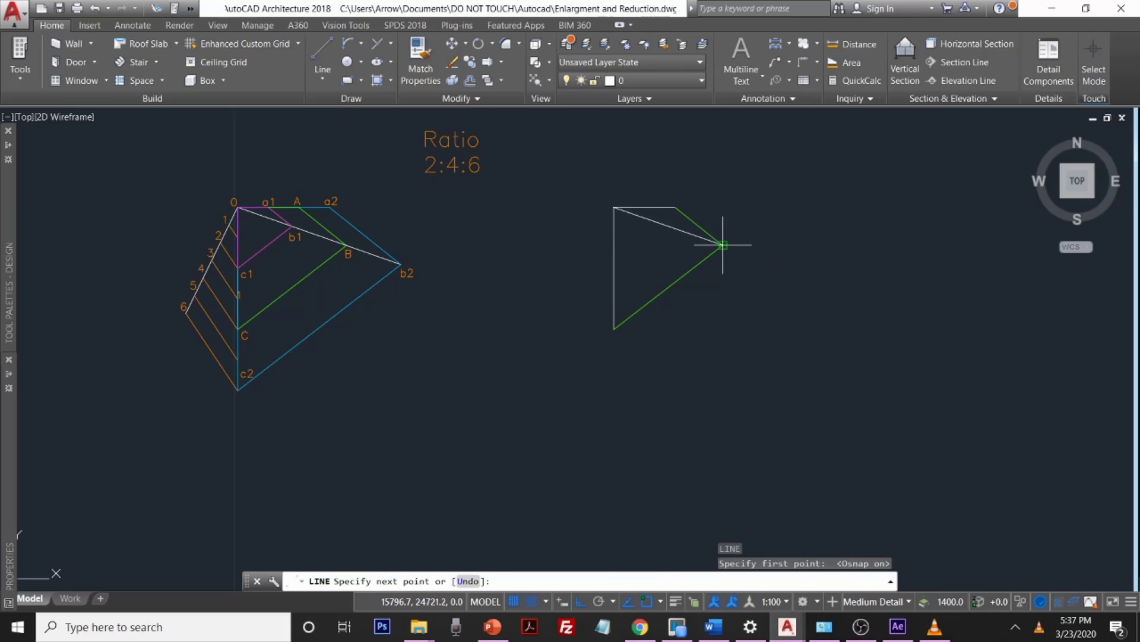
key("F8")
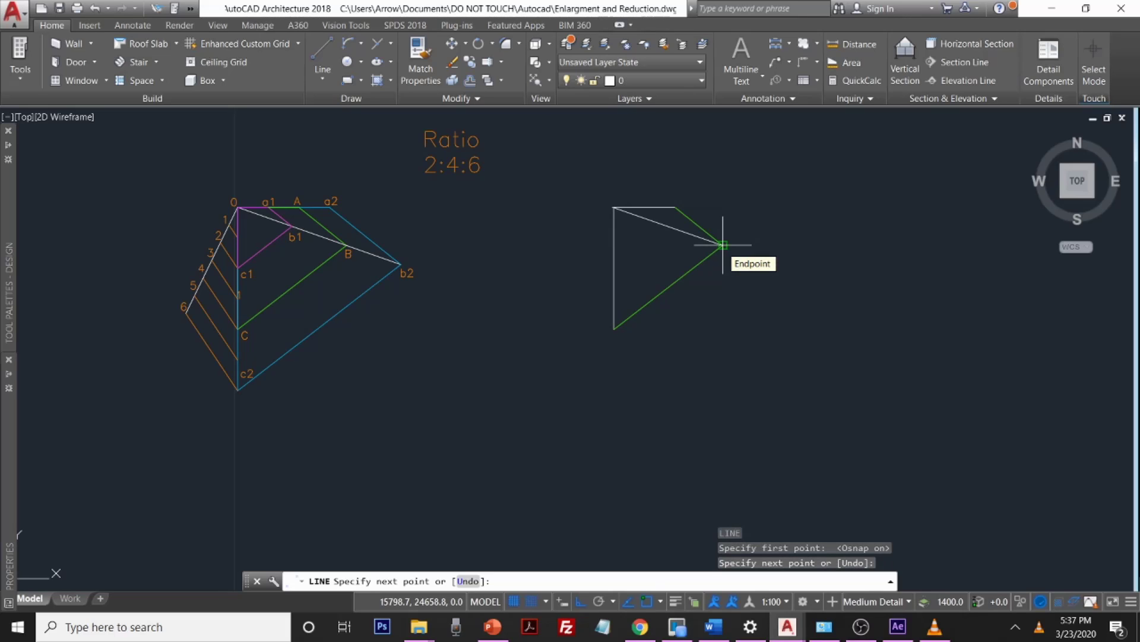
key("ctrl+z")
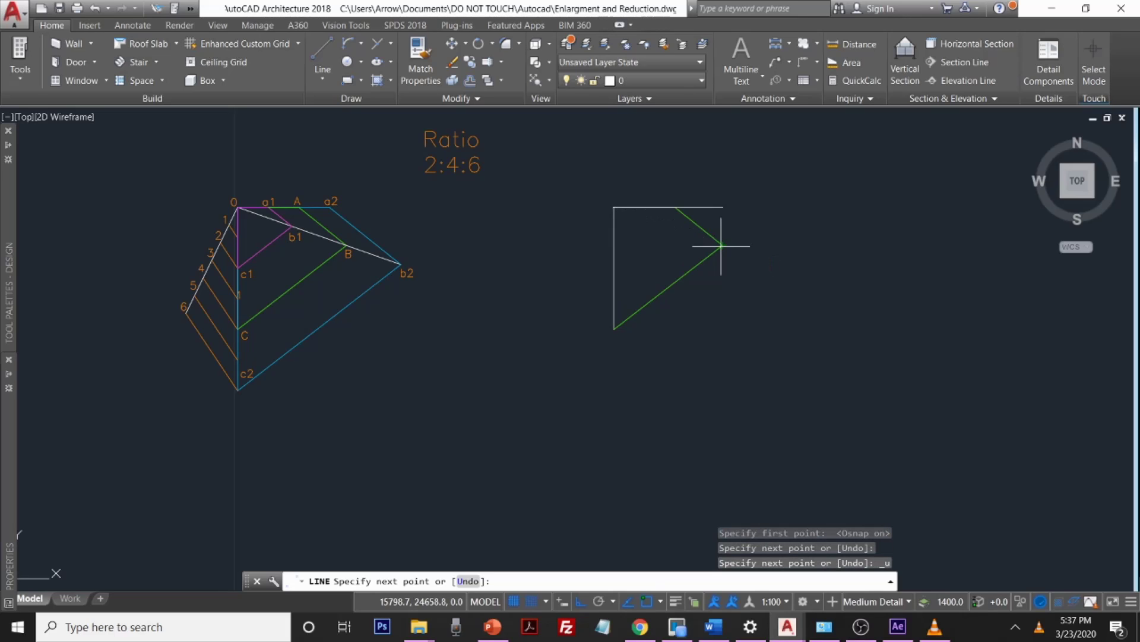
key("ctrl+z")
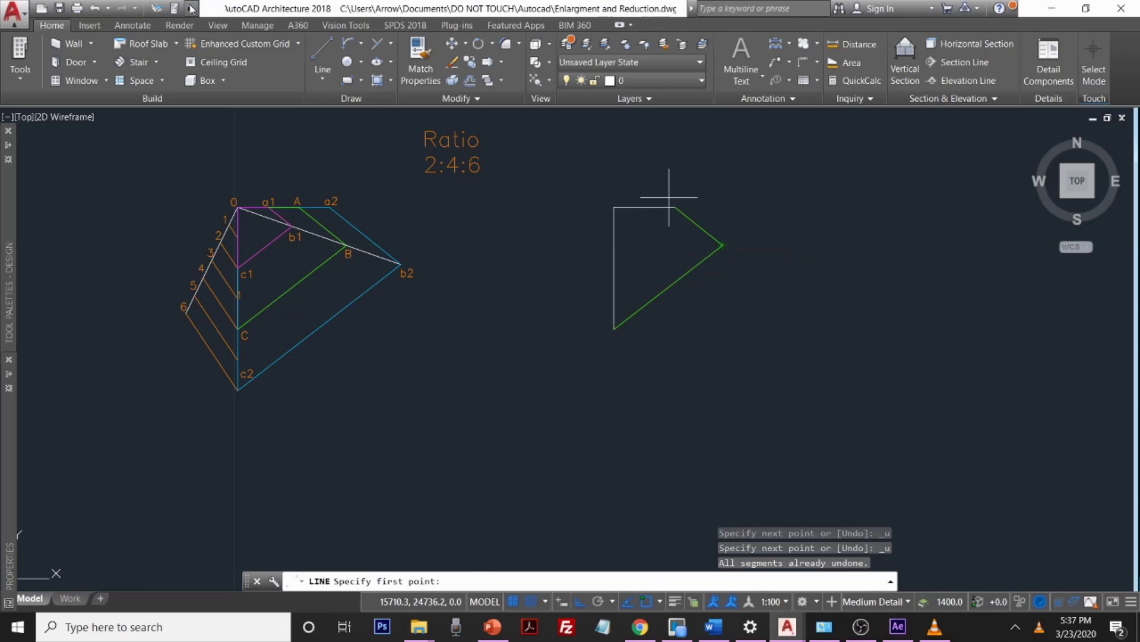
key("Escape")
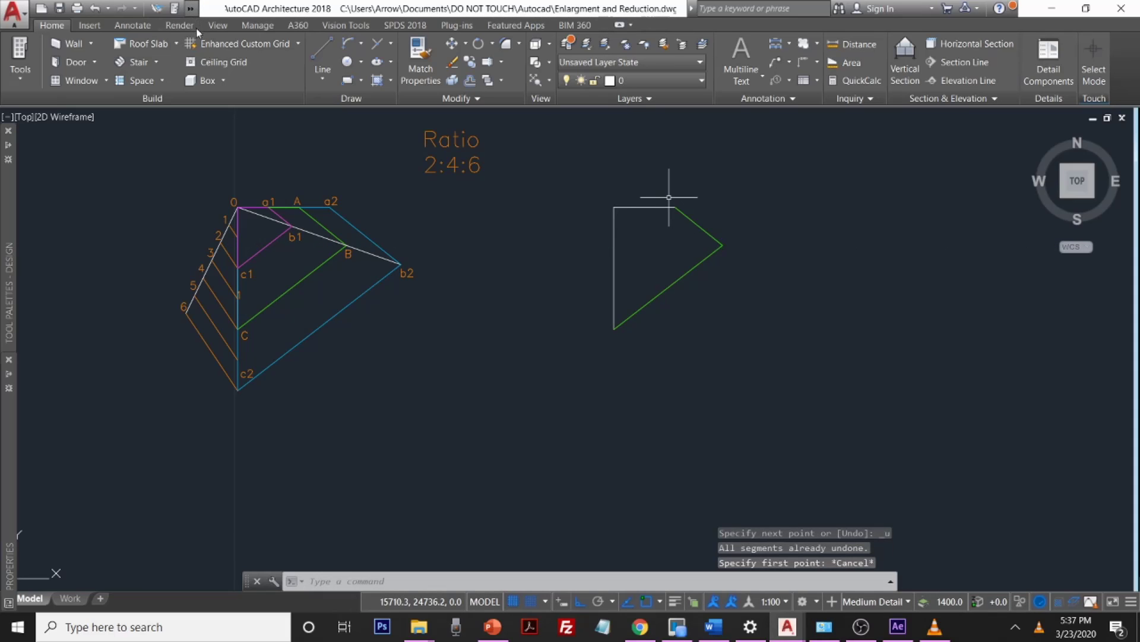
type("c")
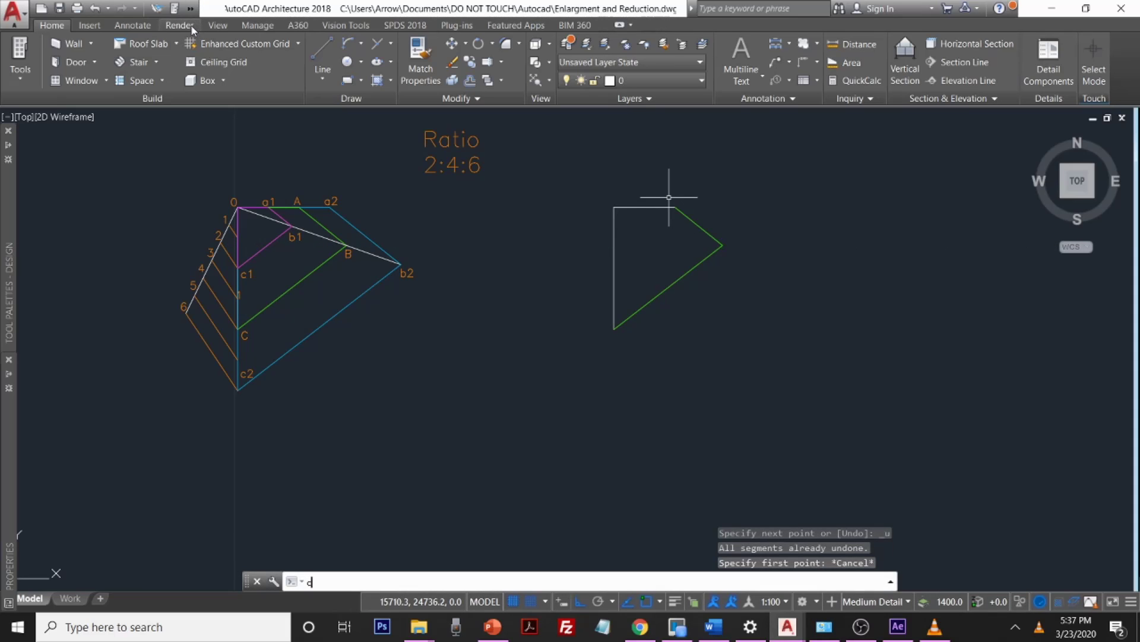
type("o")
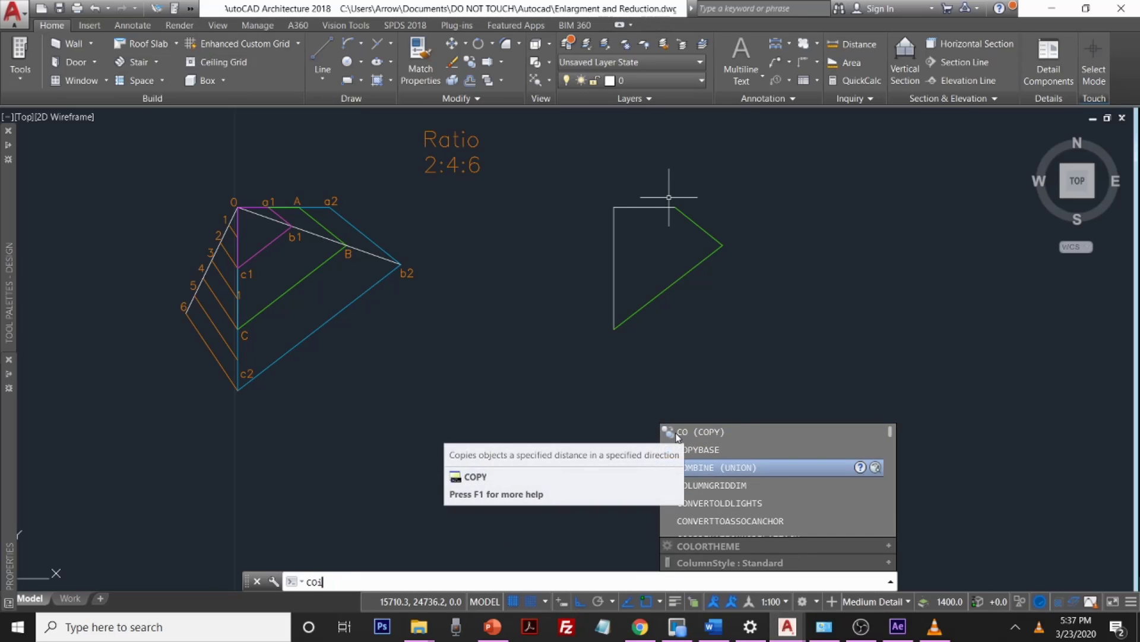
type("i")
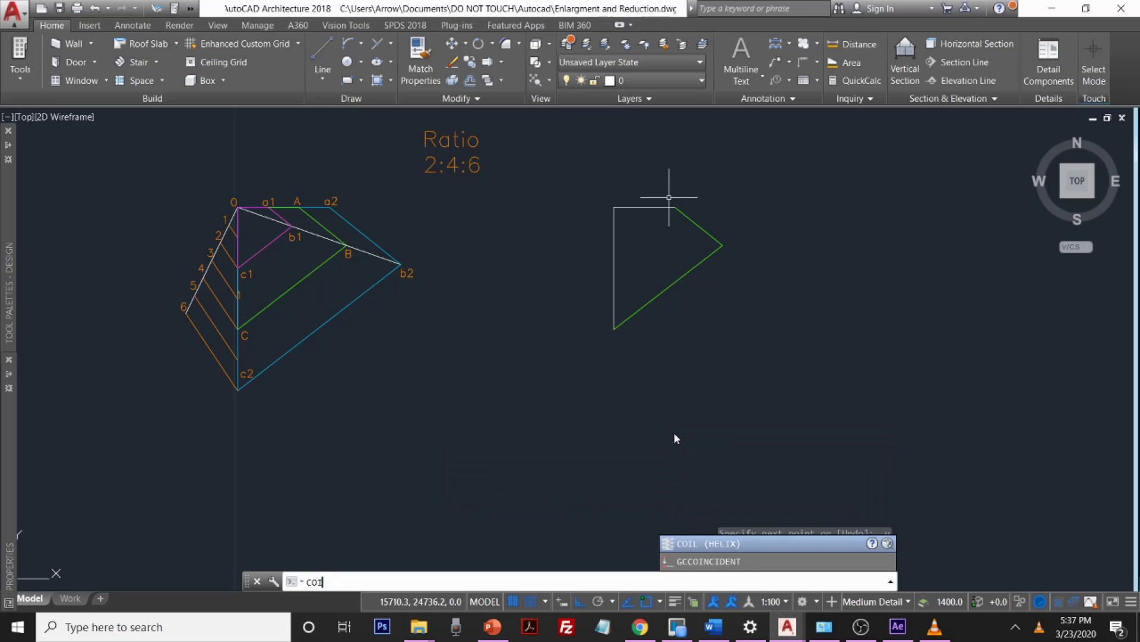
type("i")
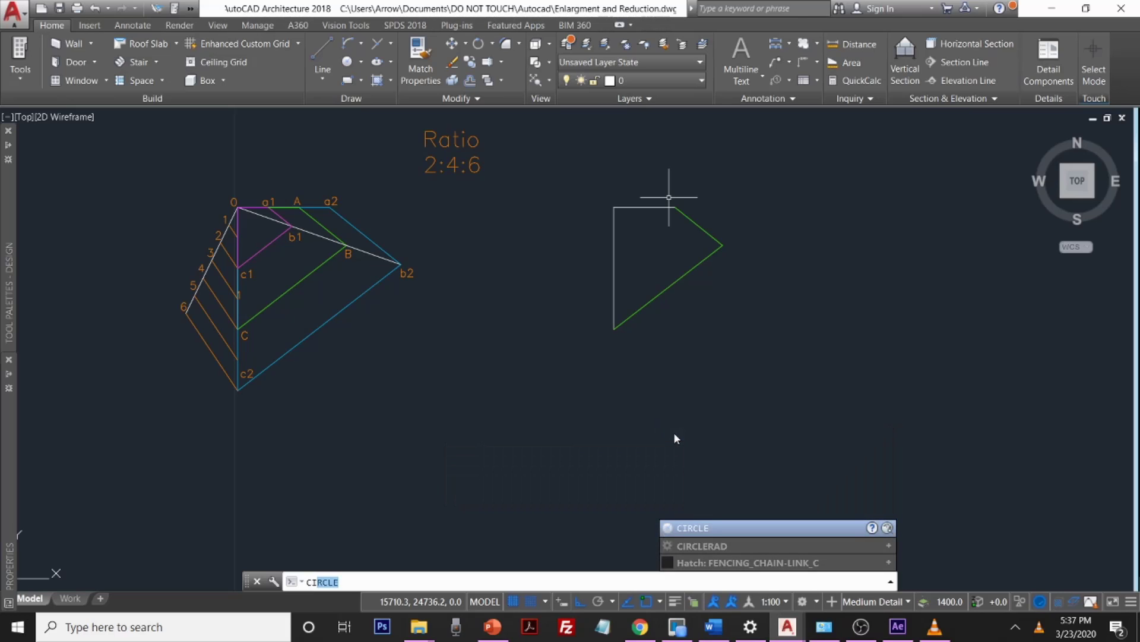
key("Return")
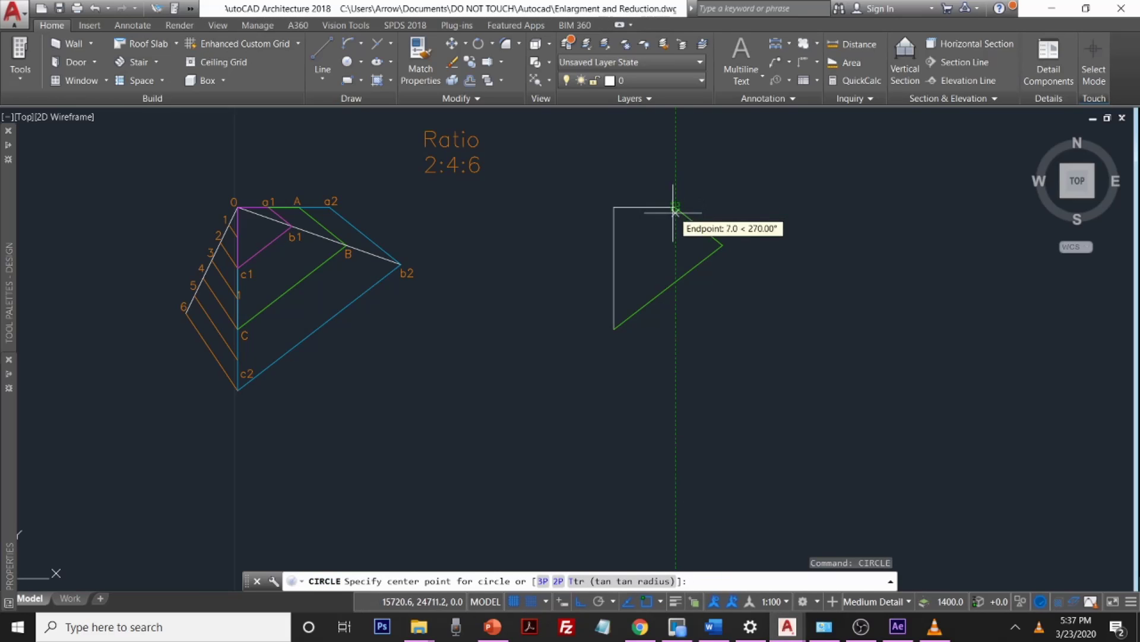
scroll(676, 206, "up", 4)
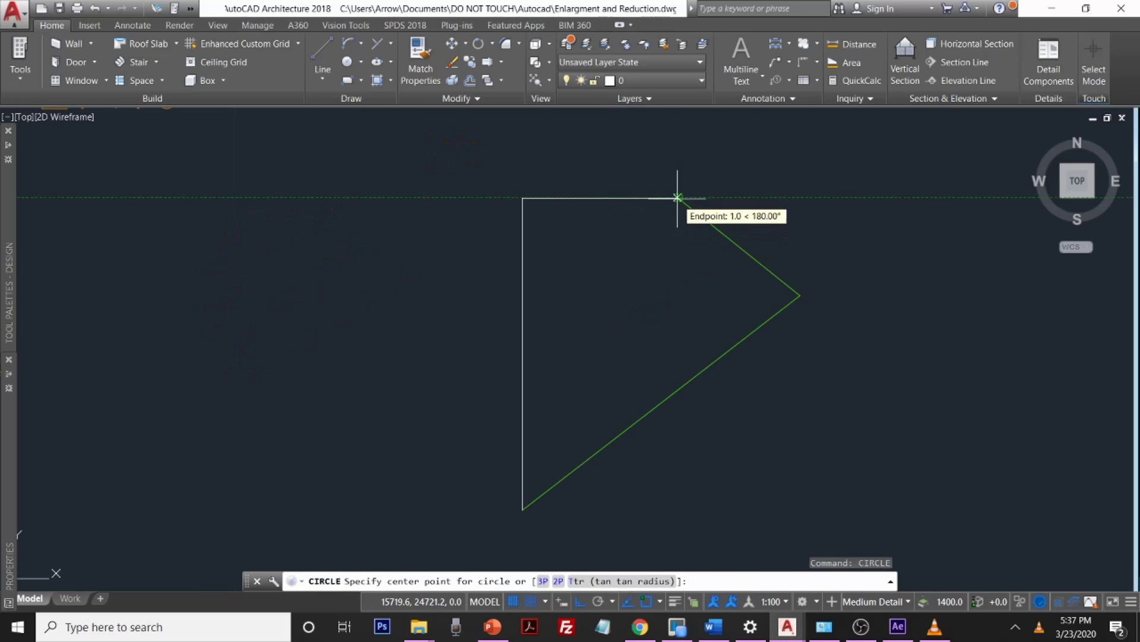
left_click(678, 198)
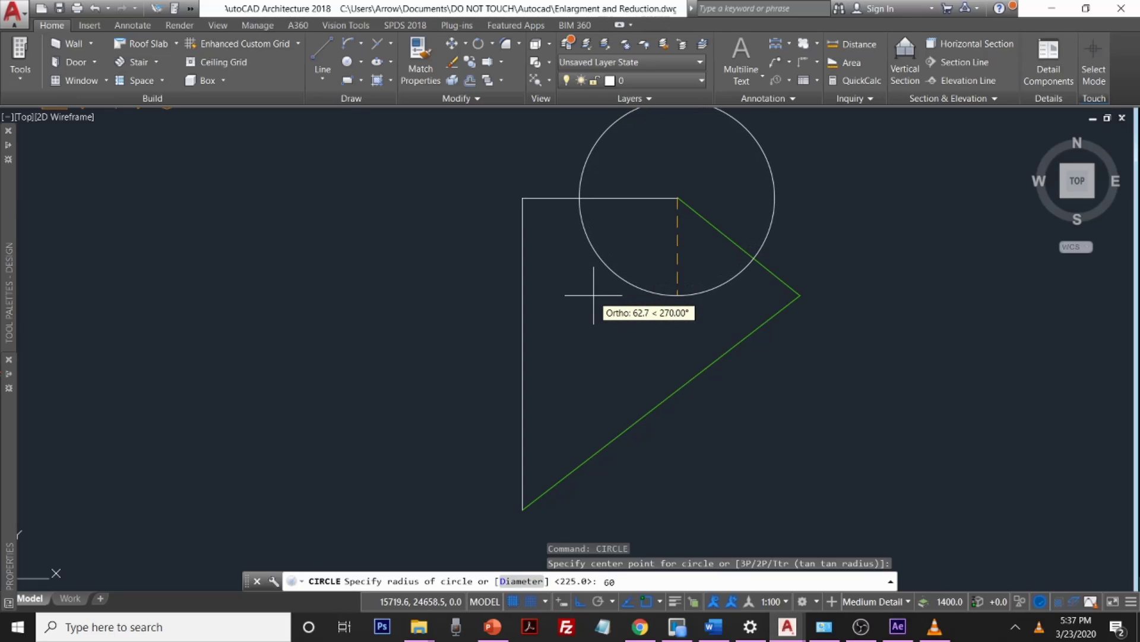
key("Return")
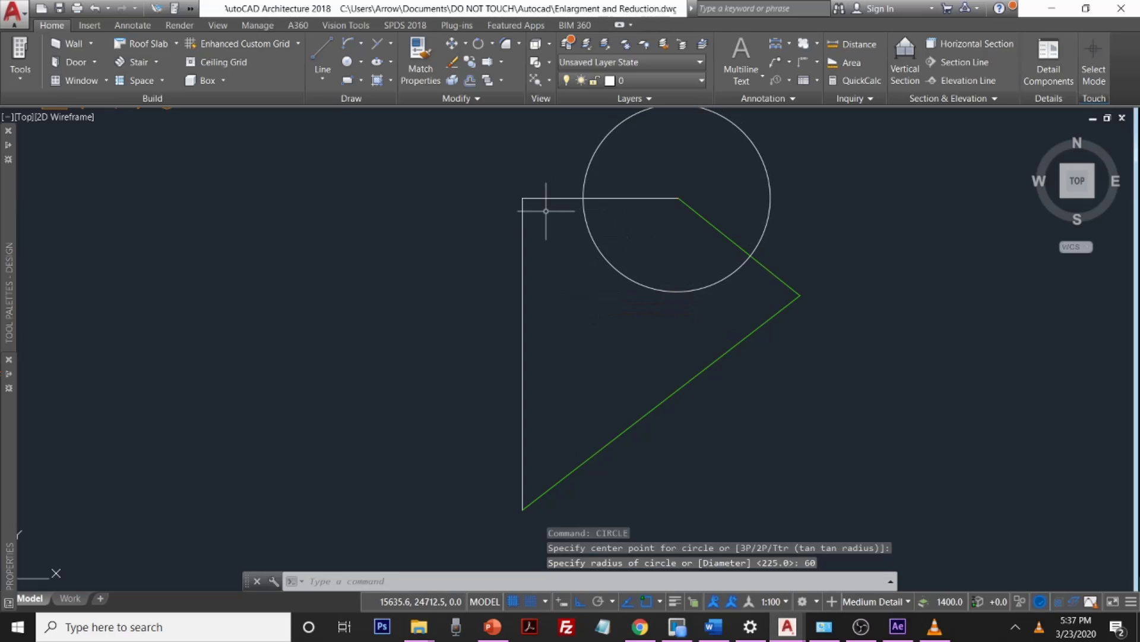
key("Return")
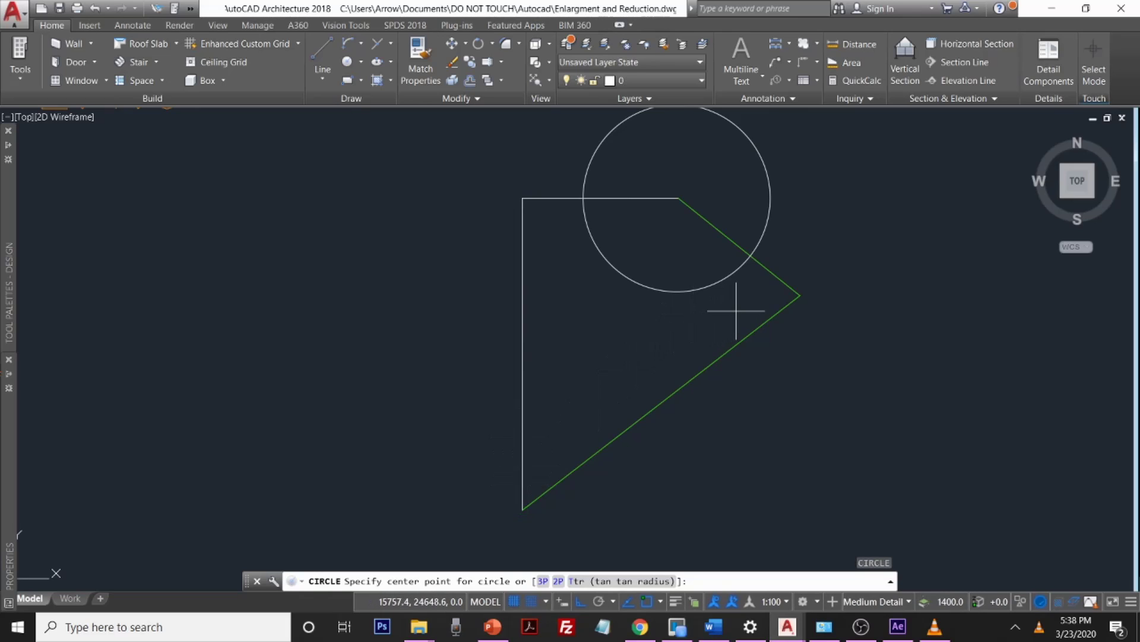
left_click(761, 243)
key("Escape")
left_click(764, 239)
key("Delete")
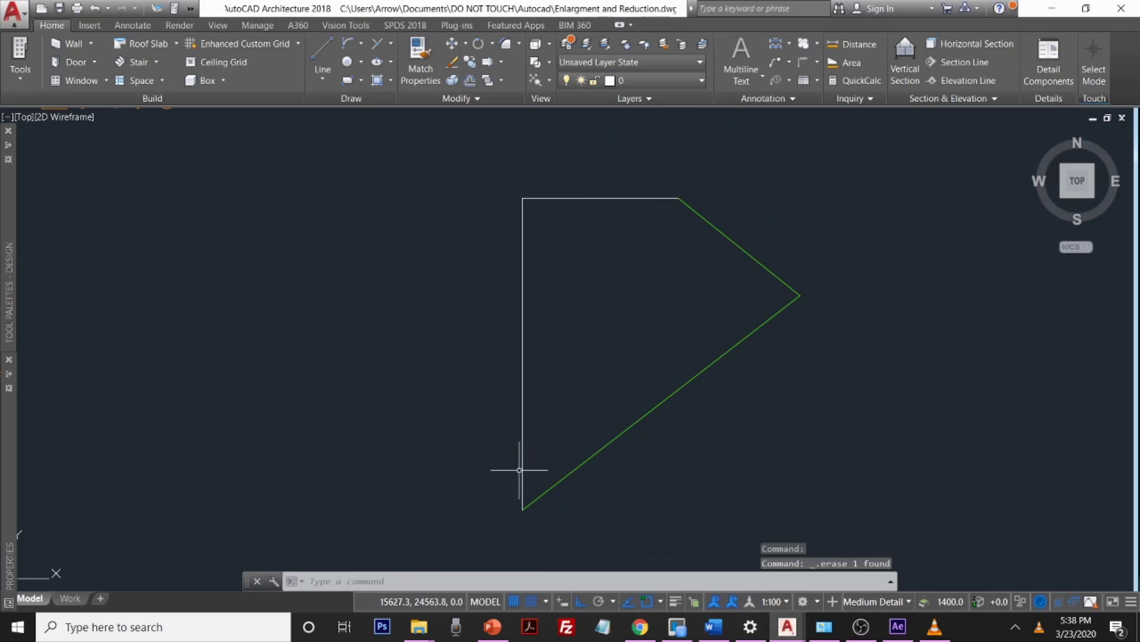
Step: Draw a 160-radius circle centred on the polygon's bottom corner
type("e")
key("Return")
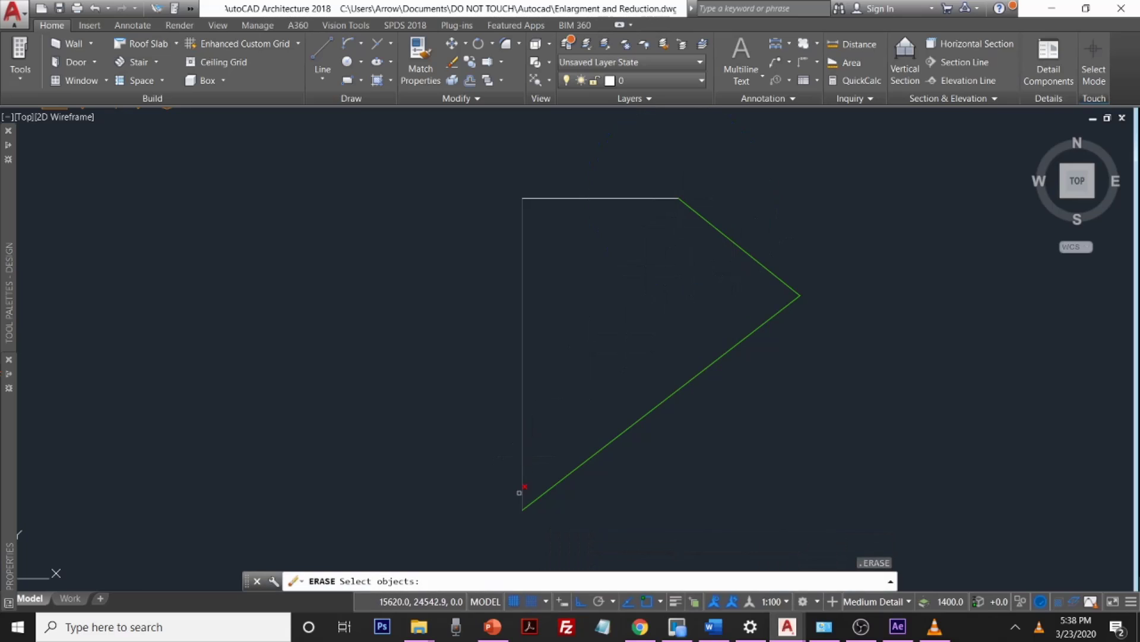
key("Escape")
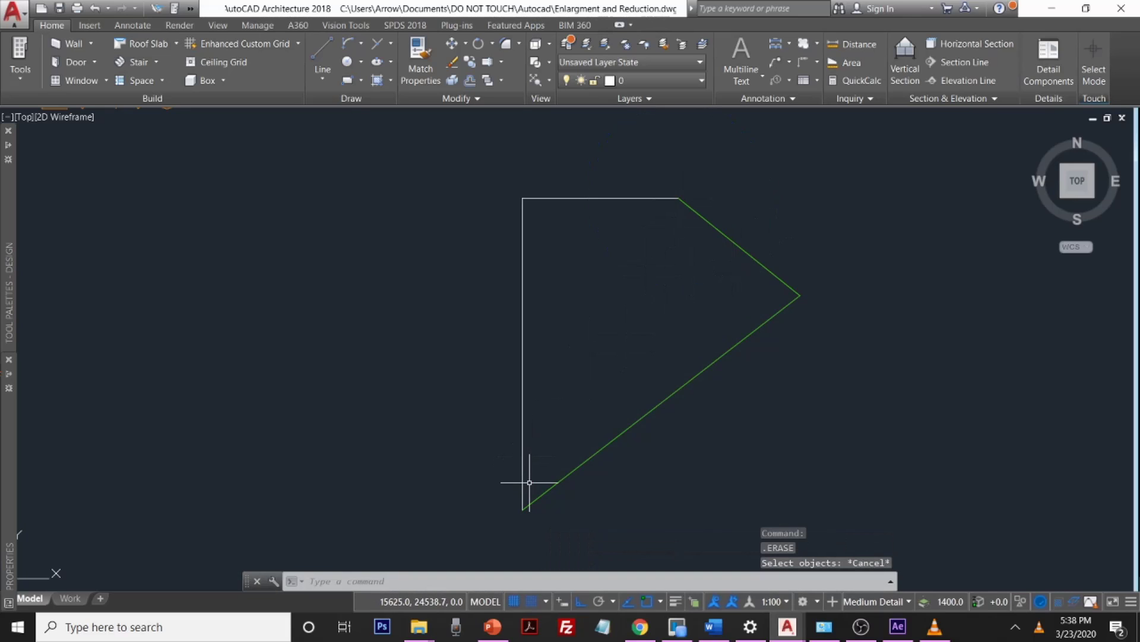
type("cir")
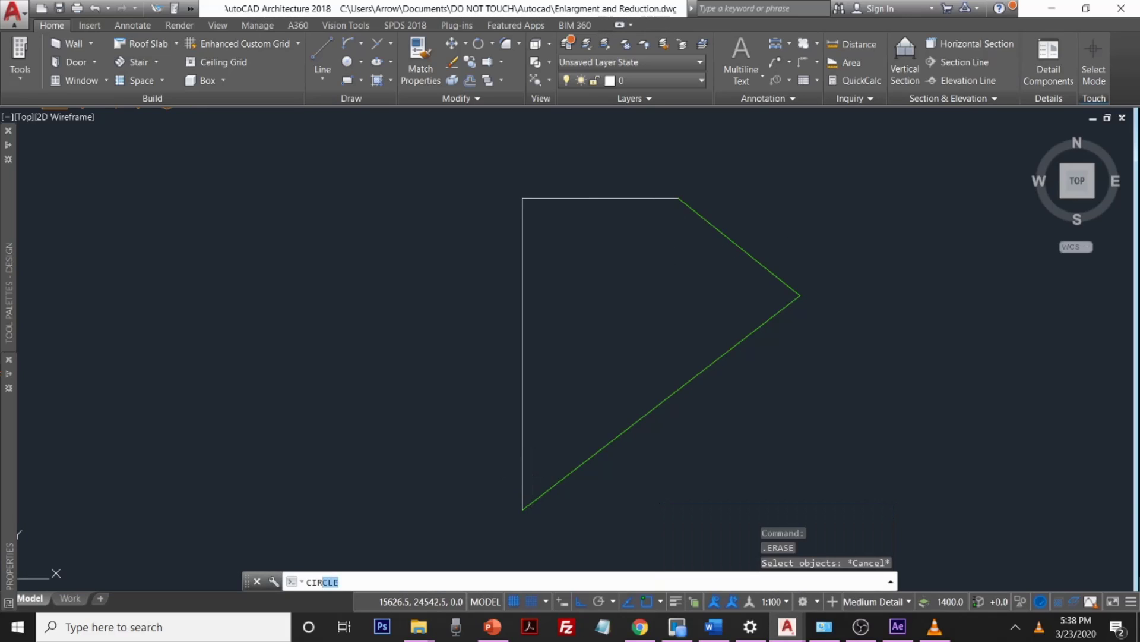
key("Return")
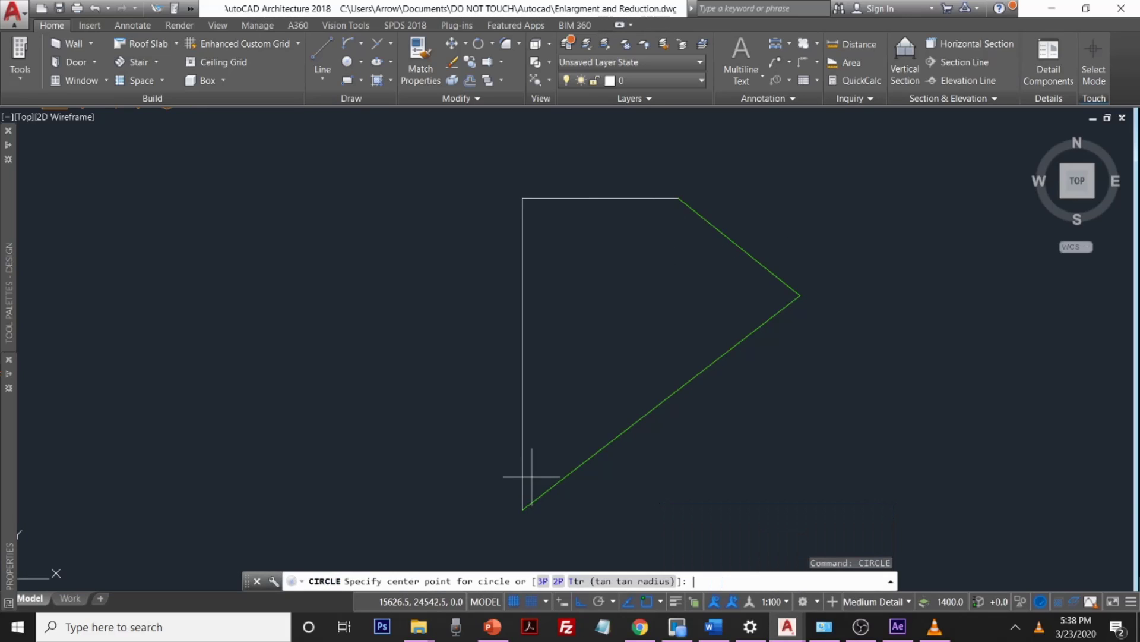
left_click(522, 510)
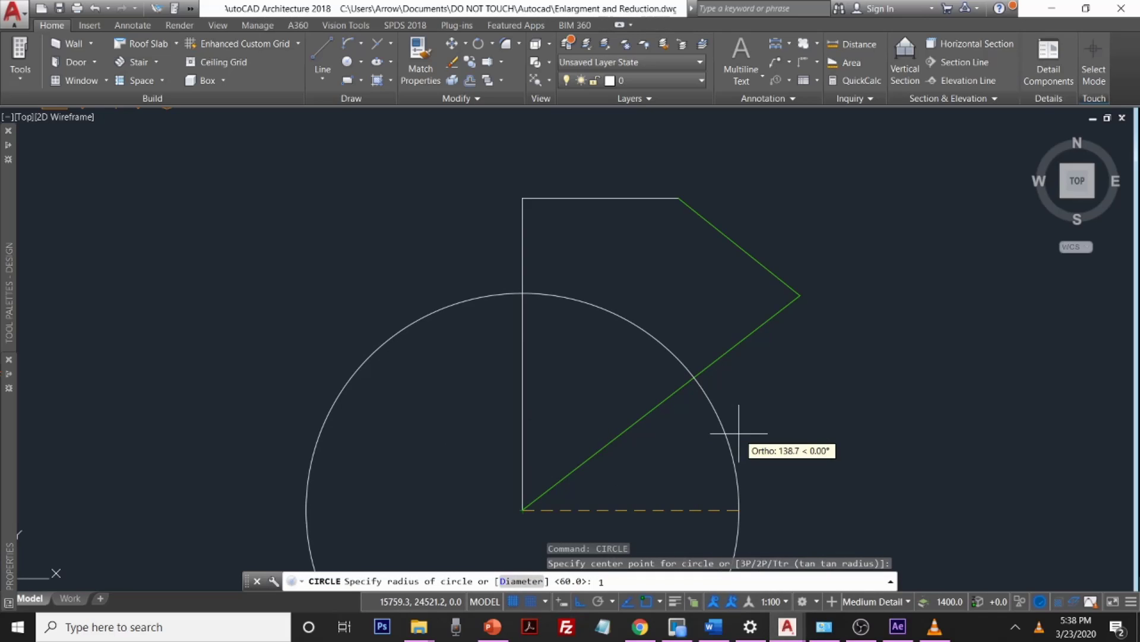
key("Return")
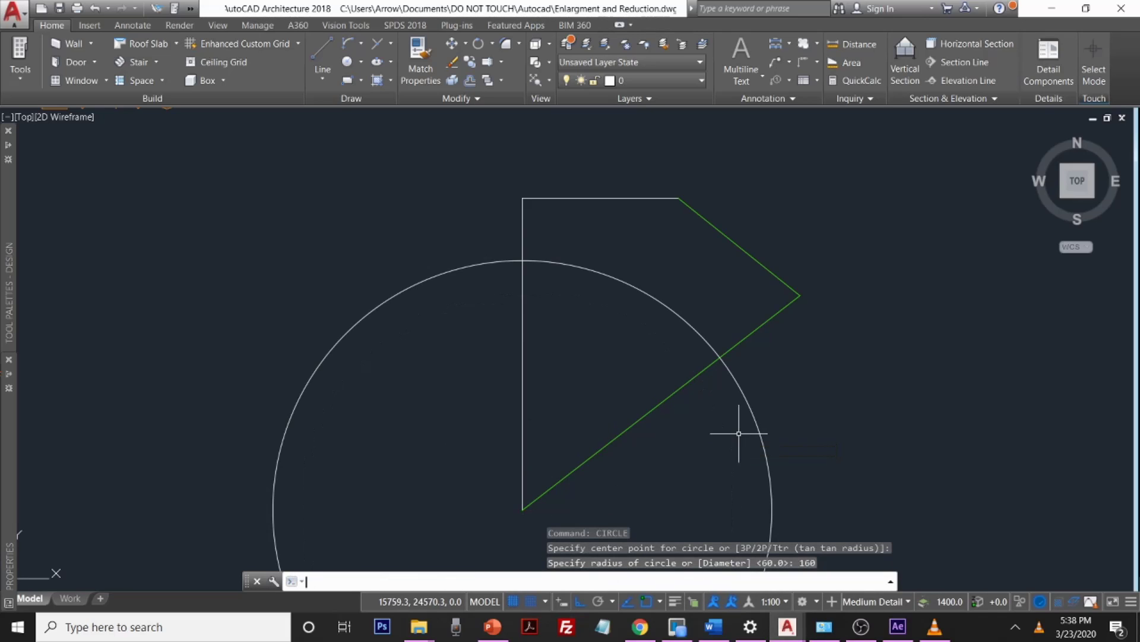
Step: Draw a second 160-radius circle centred on the green edge's top corner
key("Return")
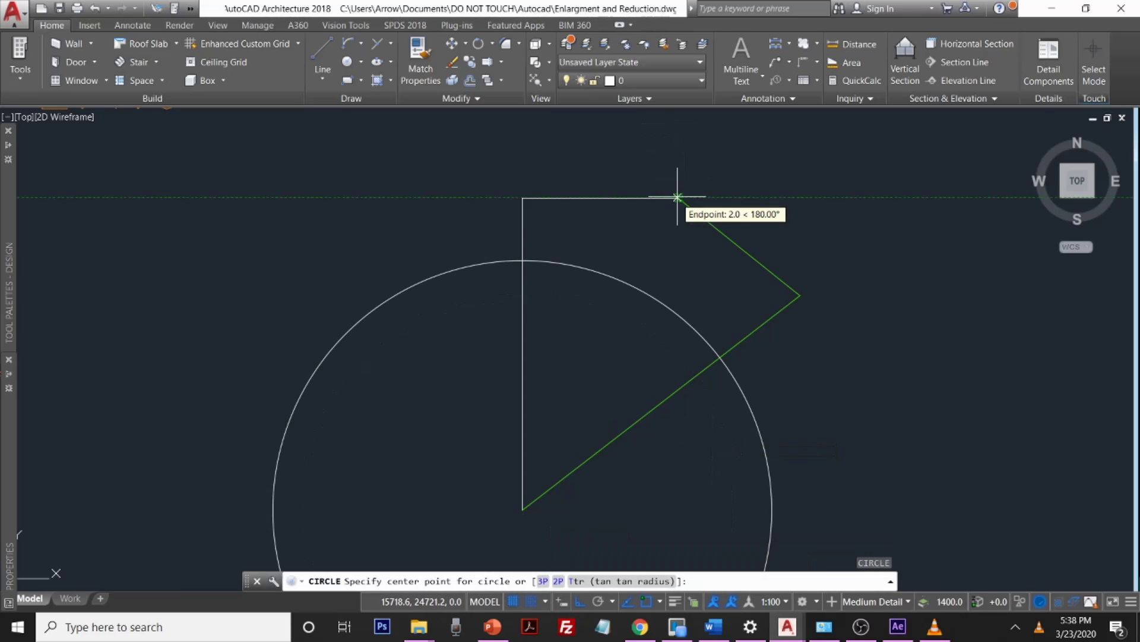
scroll(677, 199, "up", 4)
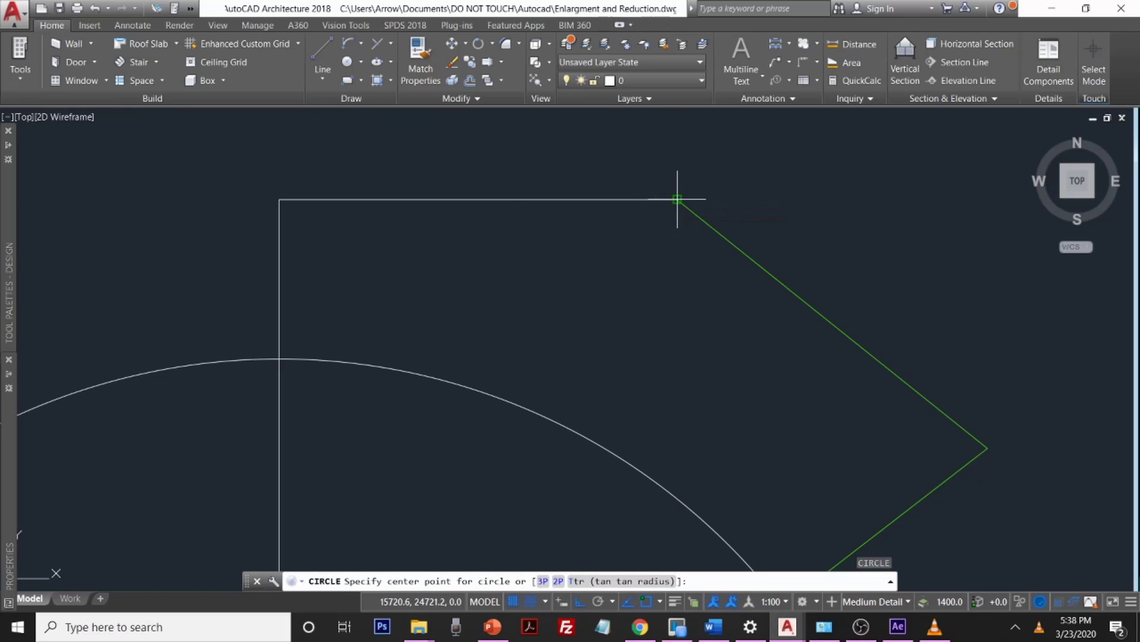
left_click(678, 199)
type("16")
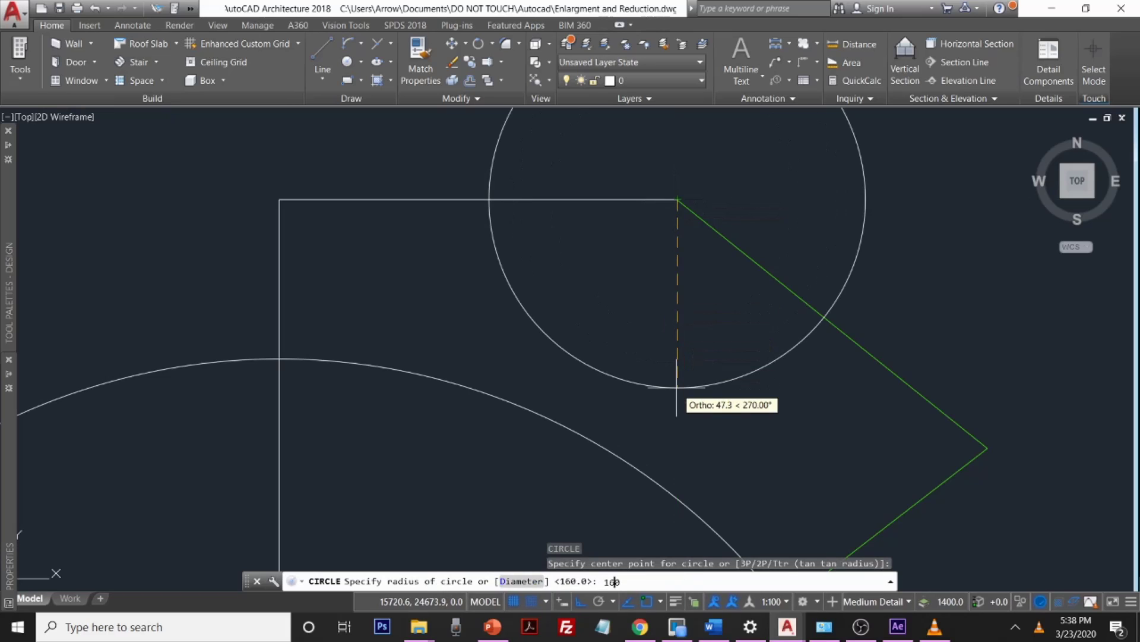
type("0")
key("Return")
scroll(676, 386, "down", 8)
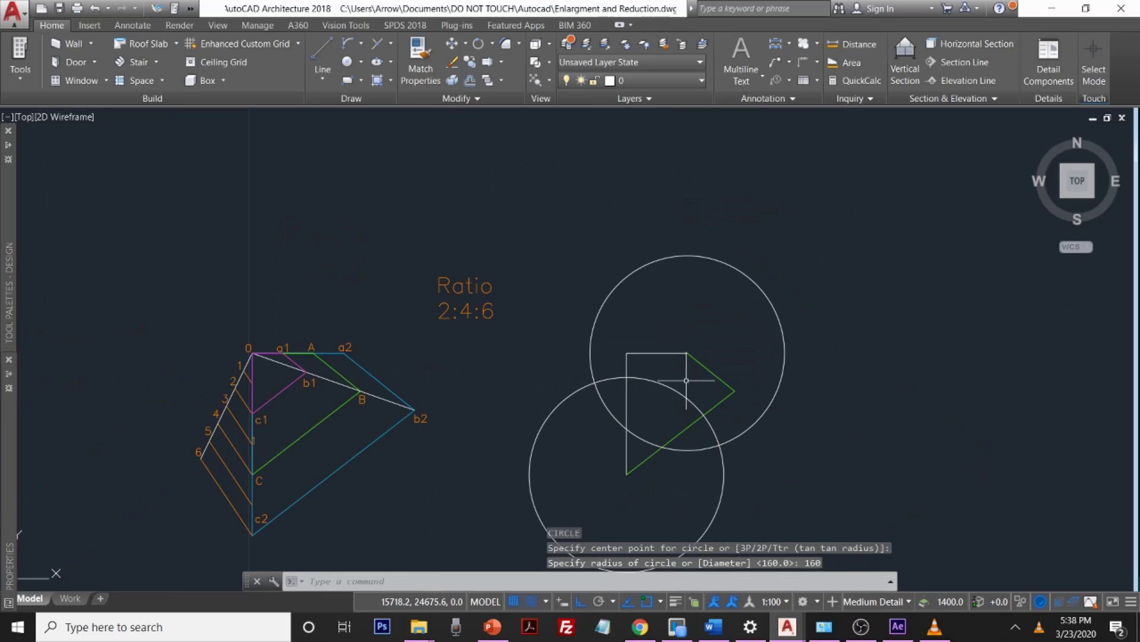
scroll(723, 441, "up", 6)
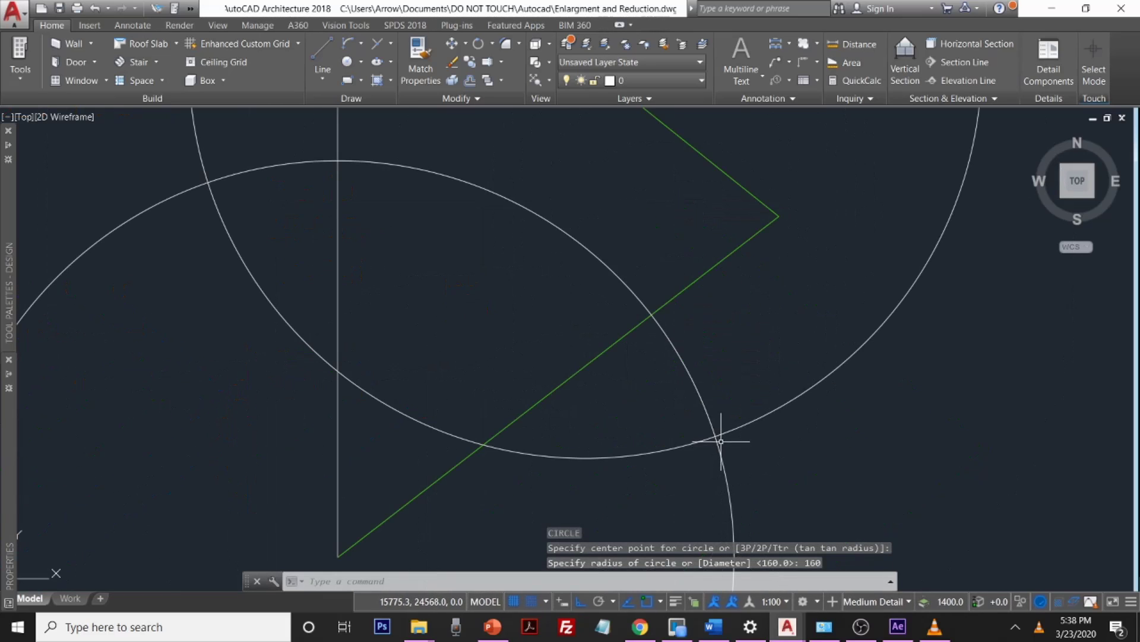
scroll(721, 441, "down", 4)
type("l")
key("Return")
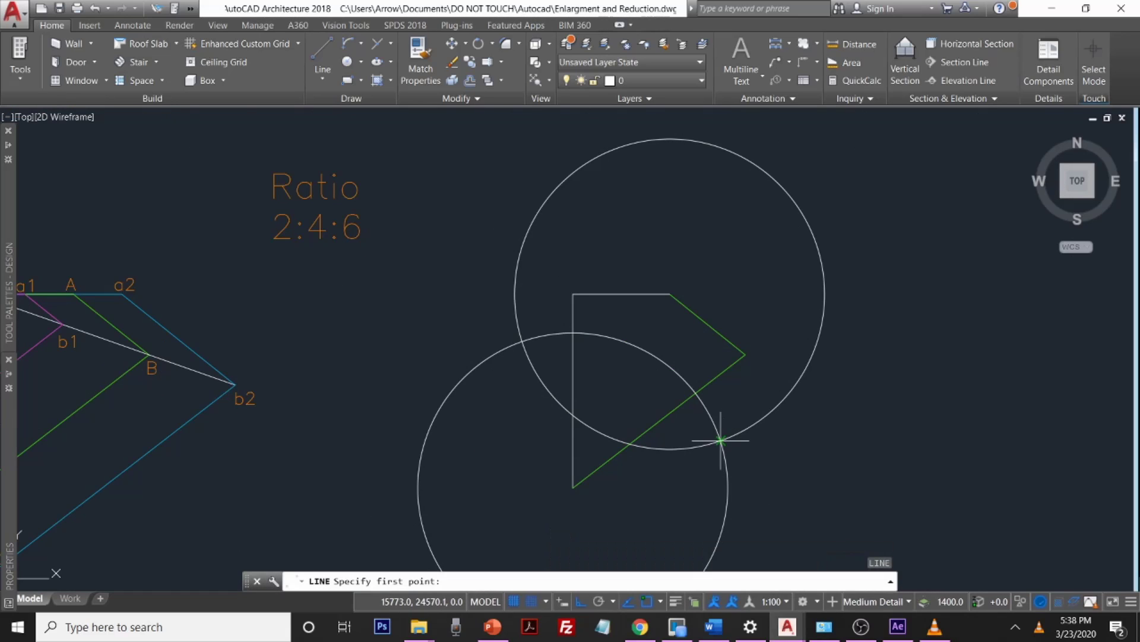
Step: Draw a line from the circles' lower intersection to the shape's top-left corner
scroll(722, 440, "up", 2)
scroll(720, 442, "up", 6)
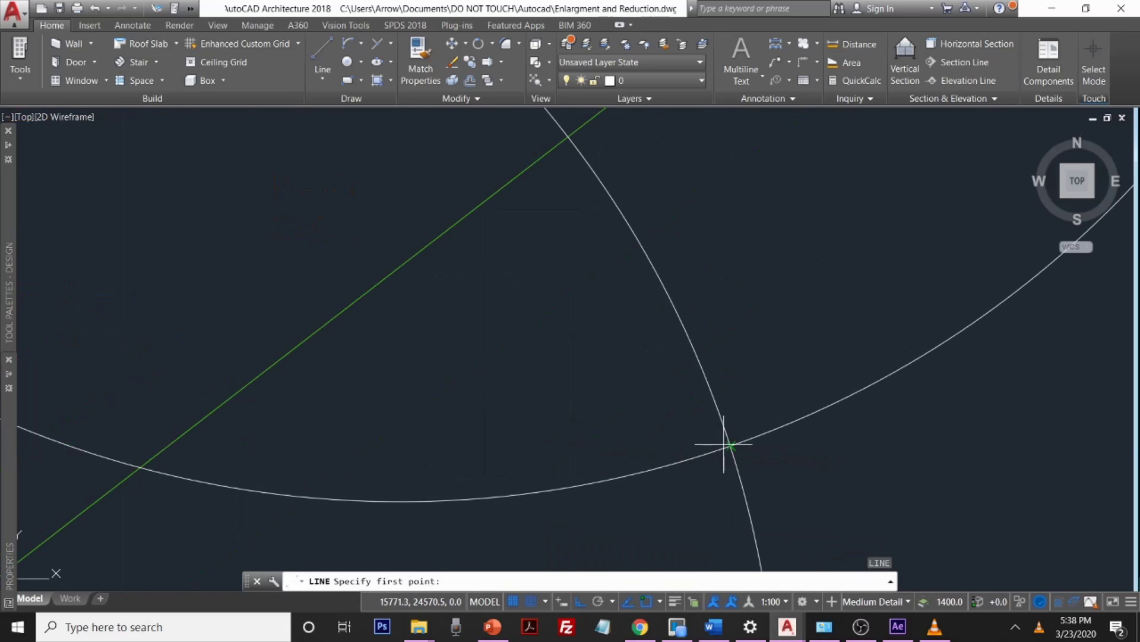
left_click(731, 446)
scroll(624, 382, "down", 5)
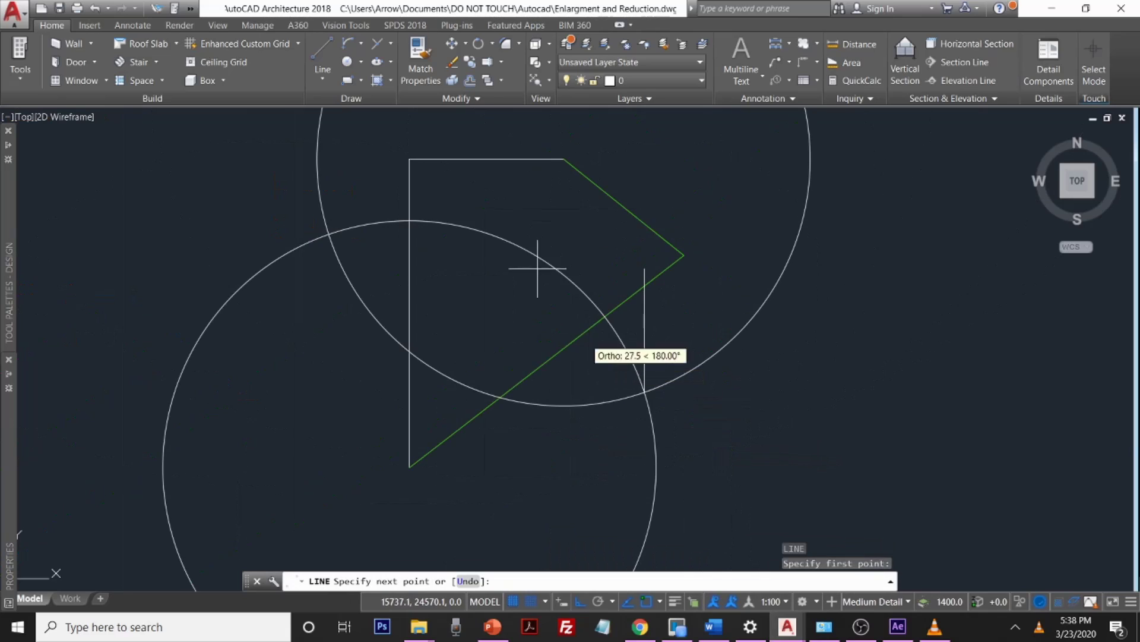
left_click(410, 158)
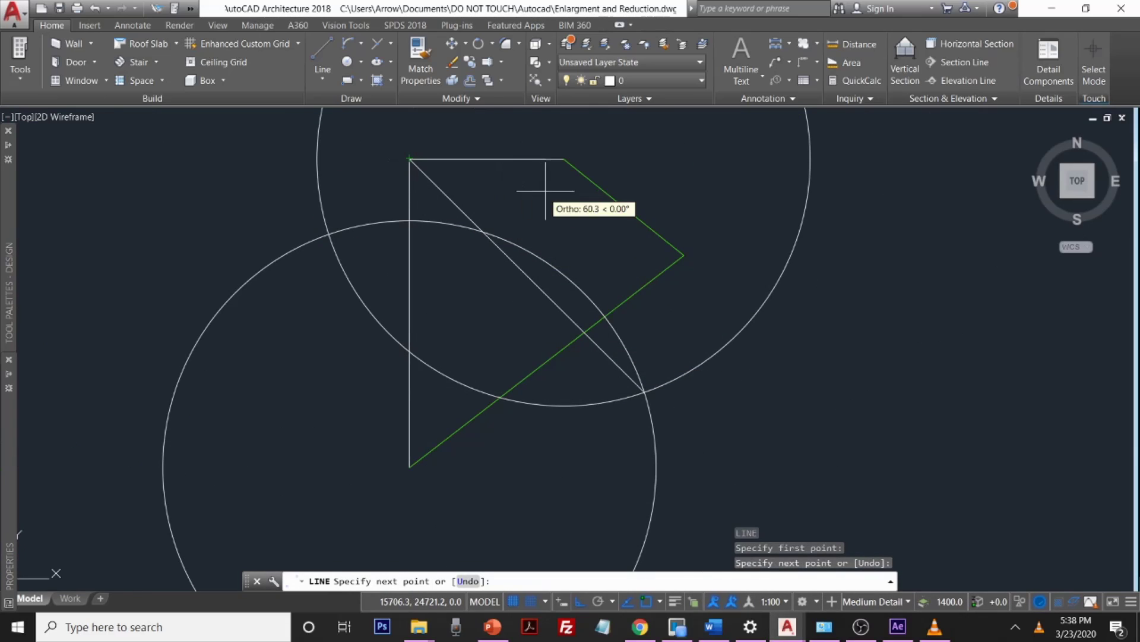
key("Escape")
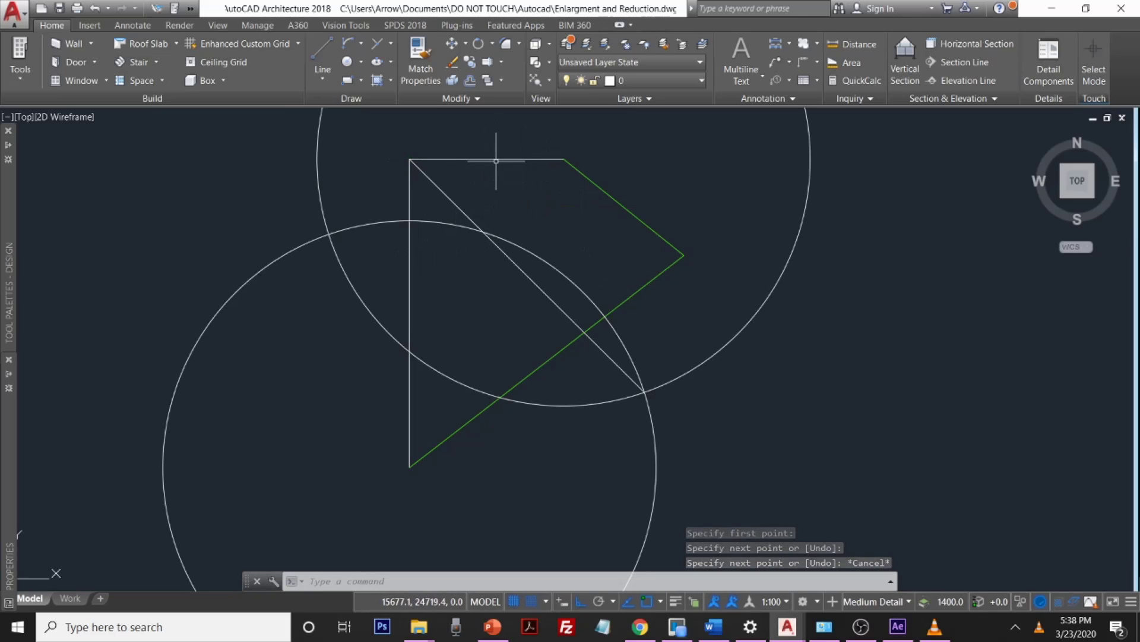
Step: Select the left vertical, top horizontal and diagonal lines, then clear the selection
left_click(409, 211)
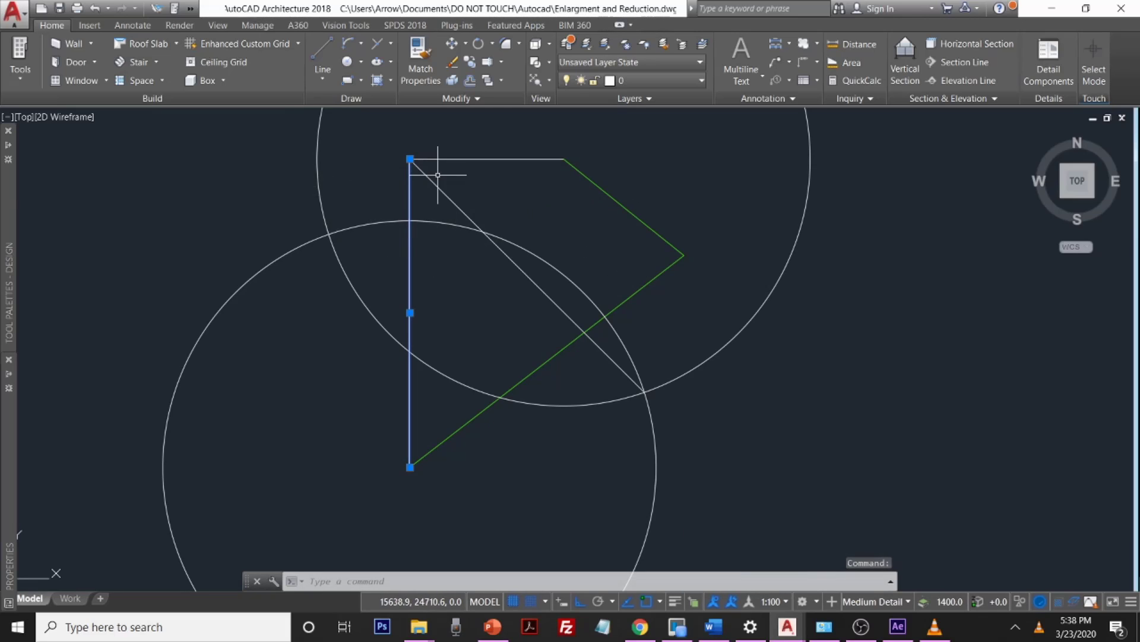
left_click(452, 159)
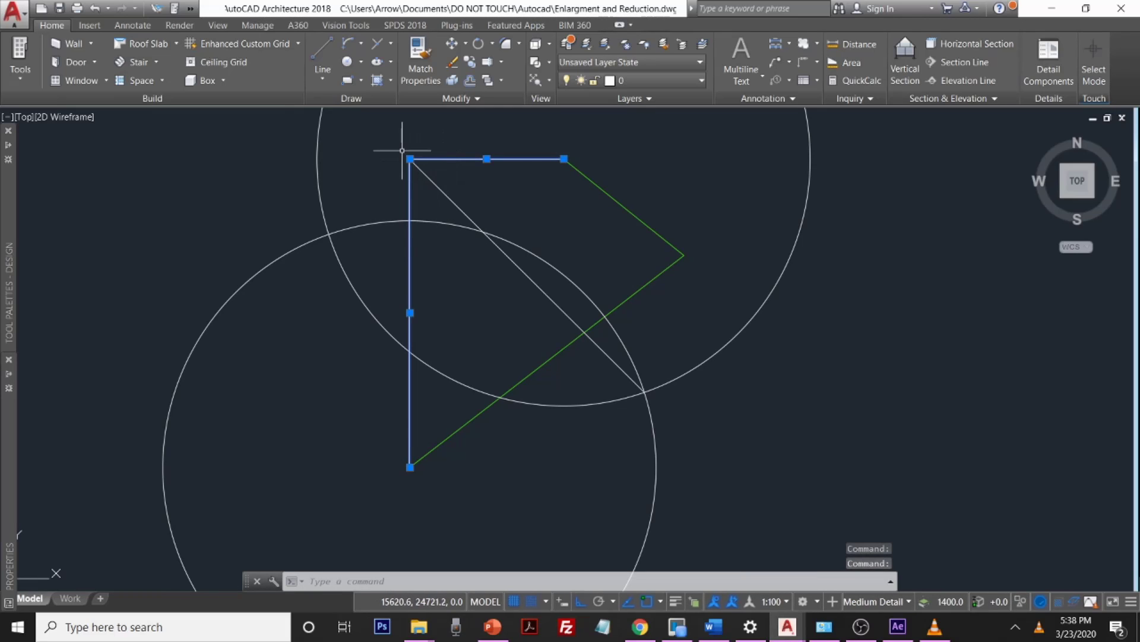
left_click(424, 171)
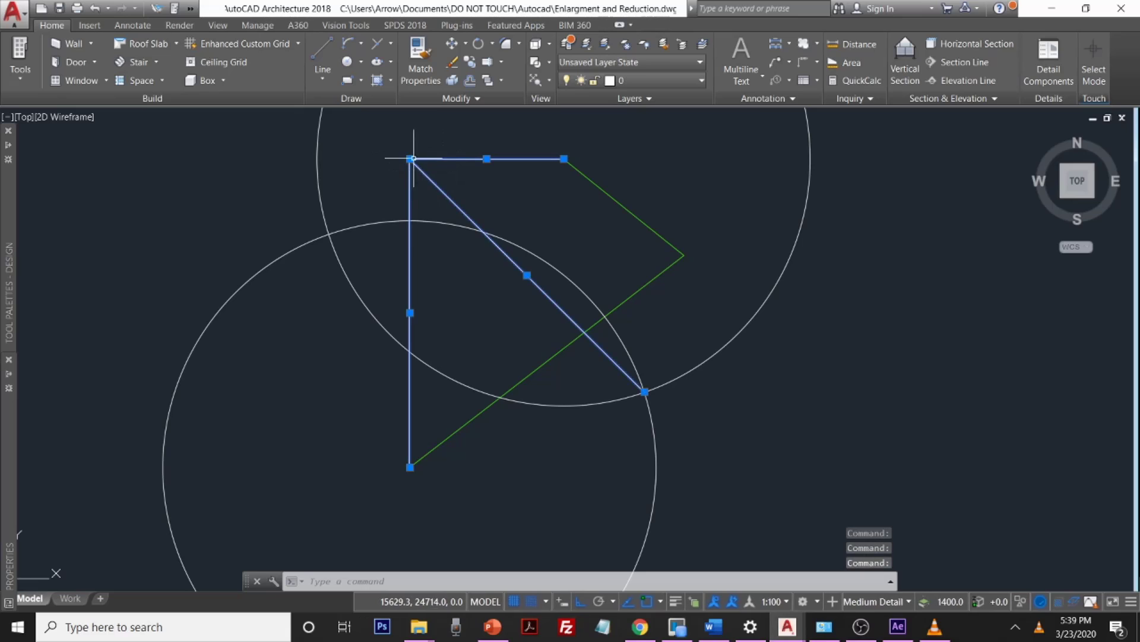
scroll(500, 273, "down", 5)
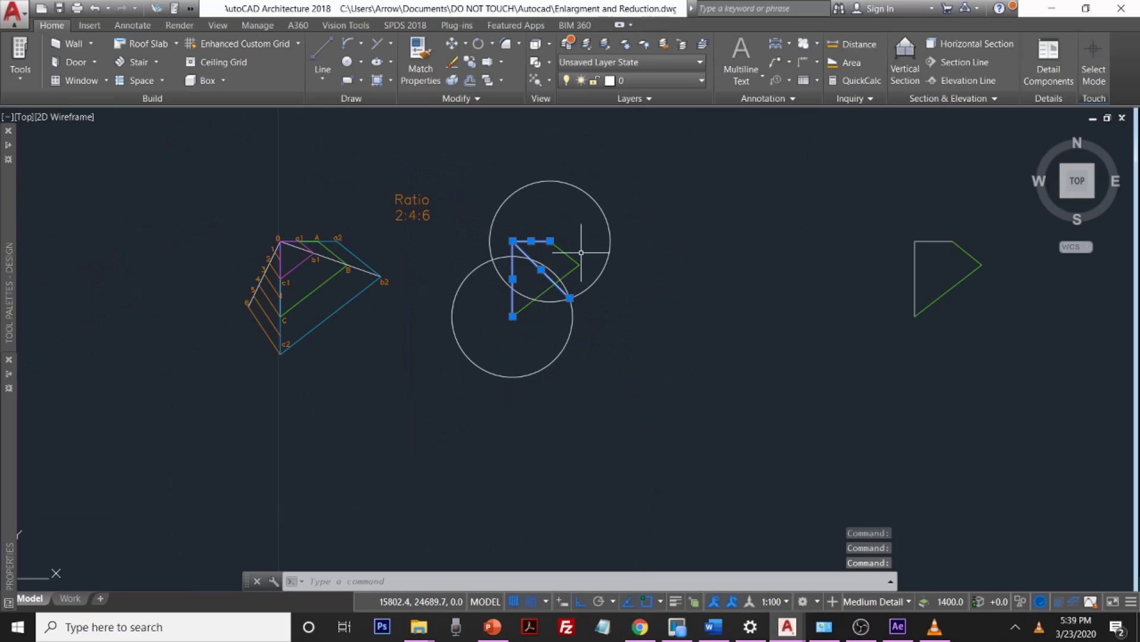
scroll(579, 297, "up", 5)
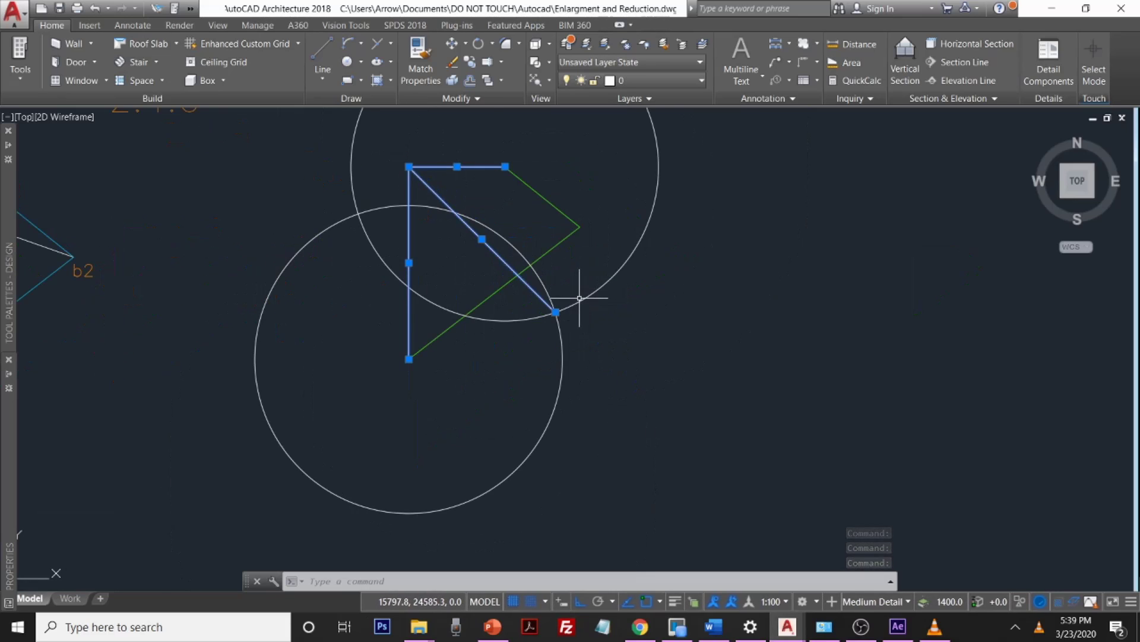
scroll(557, 265, "down", 4)
key("Escape")
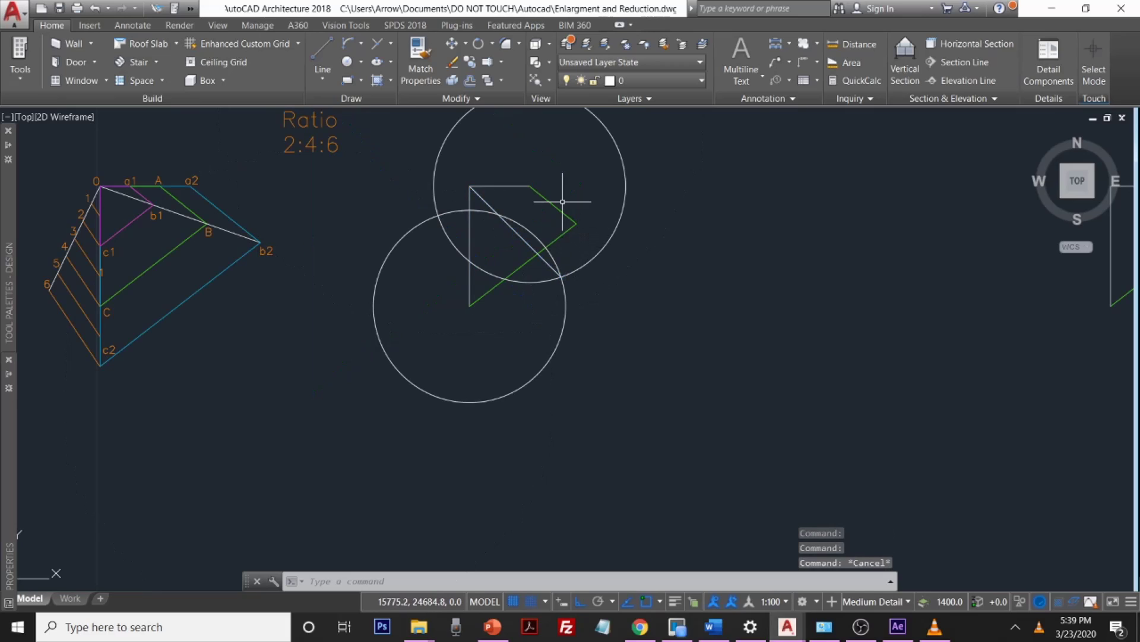
scroll(560, 203, "up", 2)
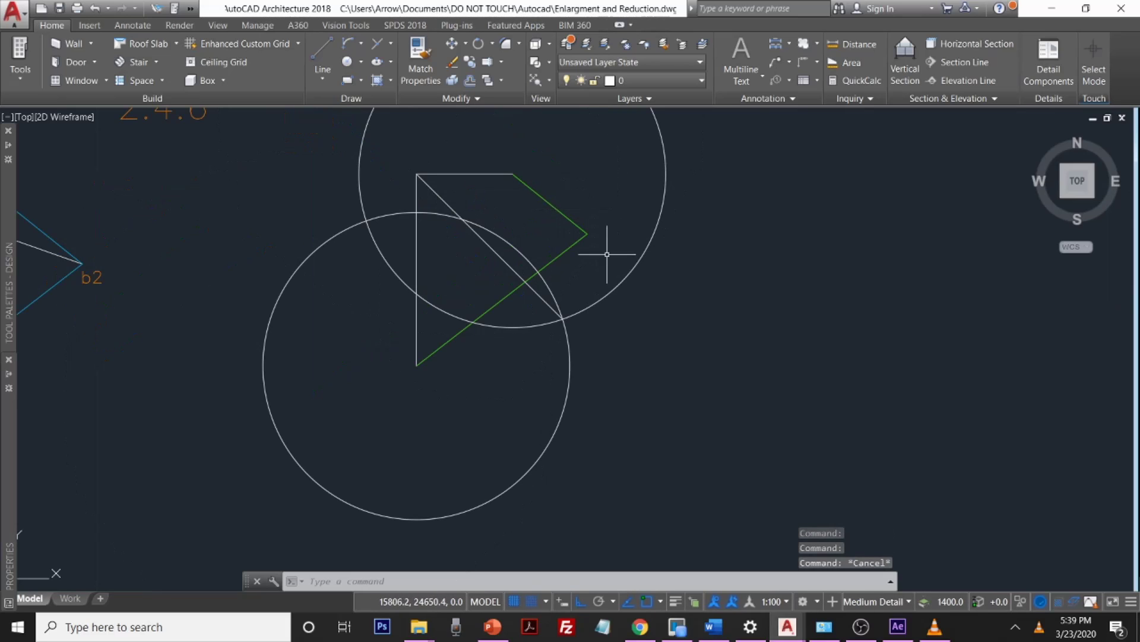
Step: Move both 160-radius circles onto the hidden A-Anno-Scrn layer
left_click(630, 278)
left_click(593, 296)
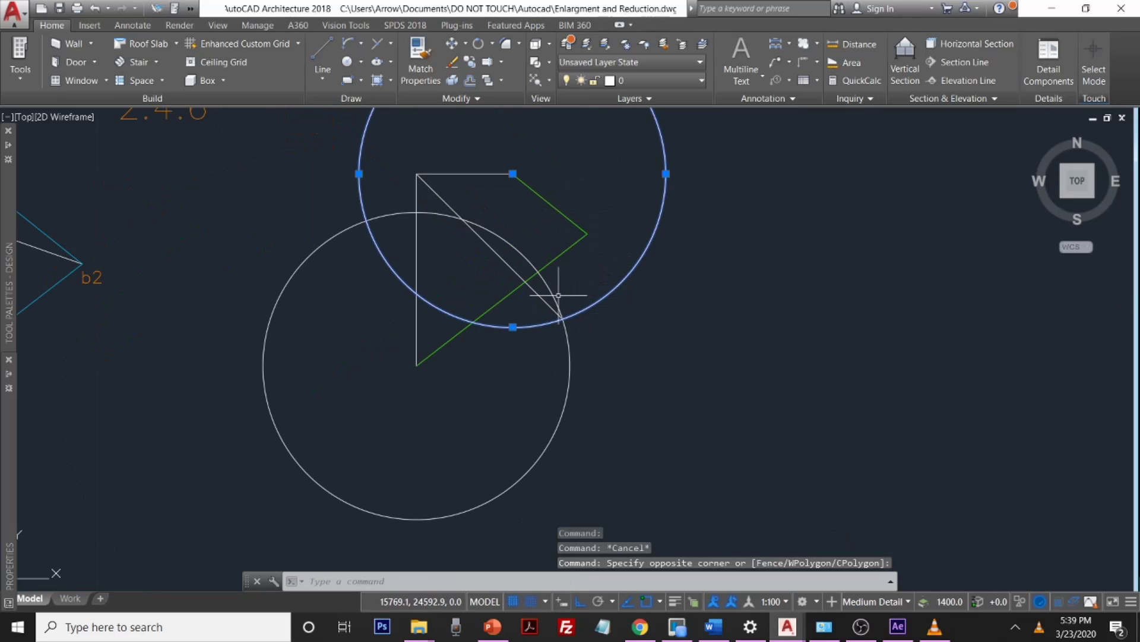
left_click(562, 315)
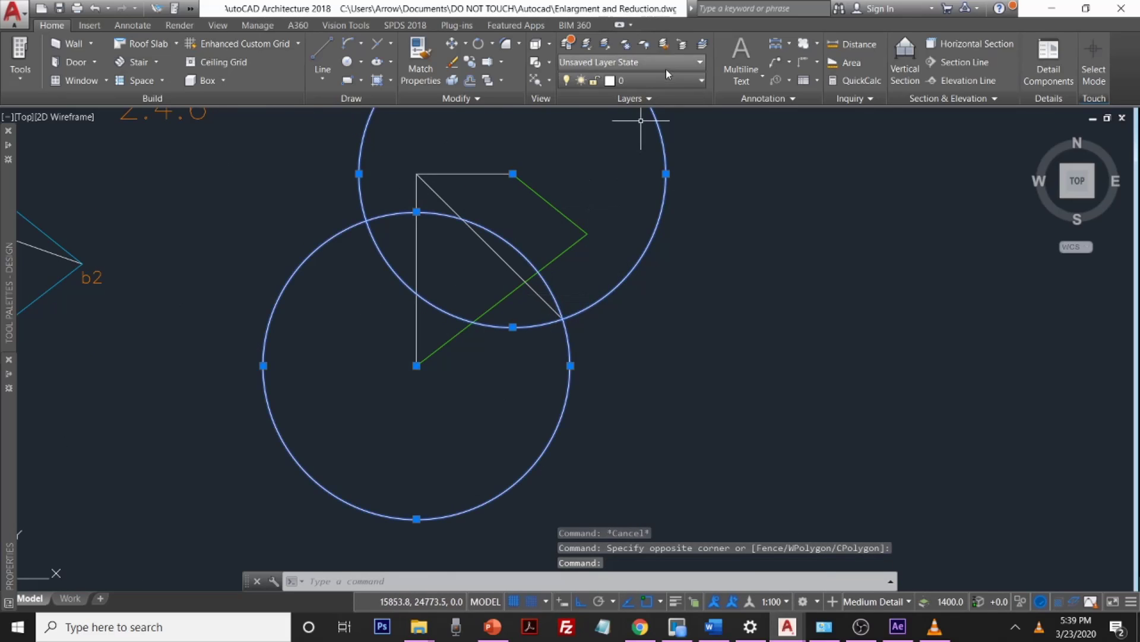
left_click(658, 81)
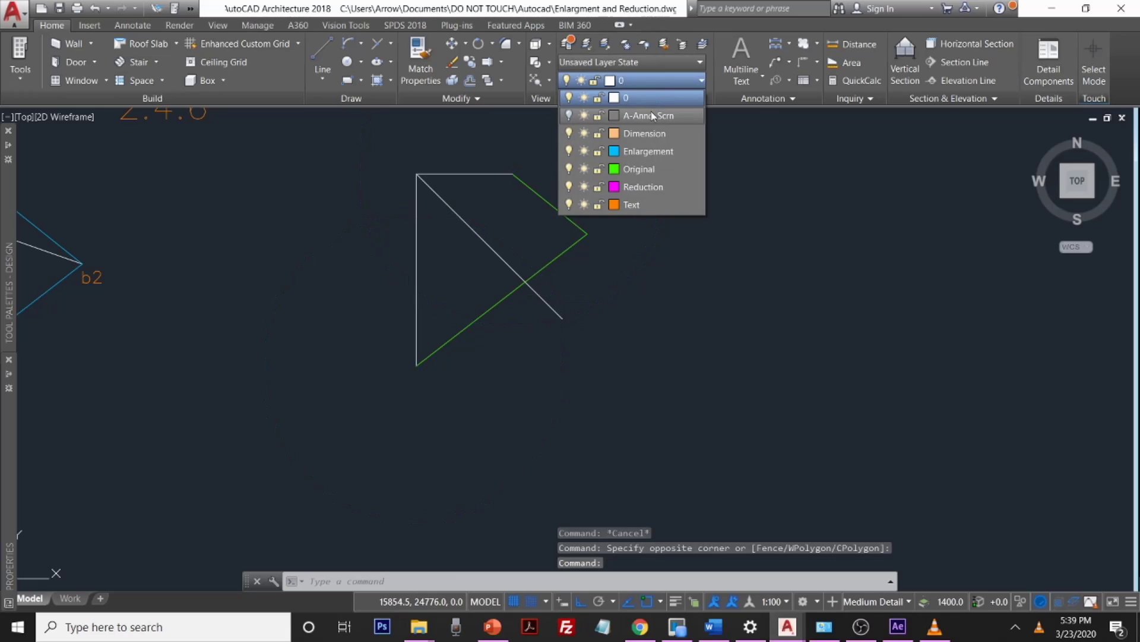
left_click(653, 115)
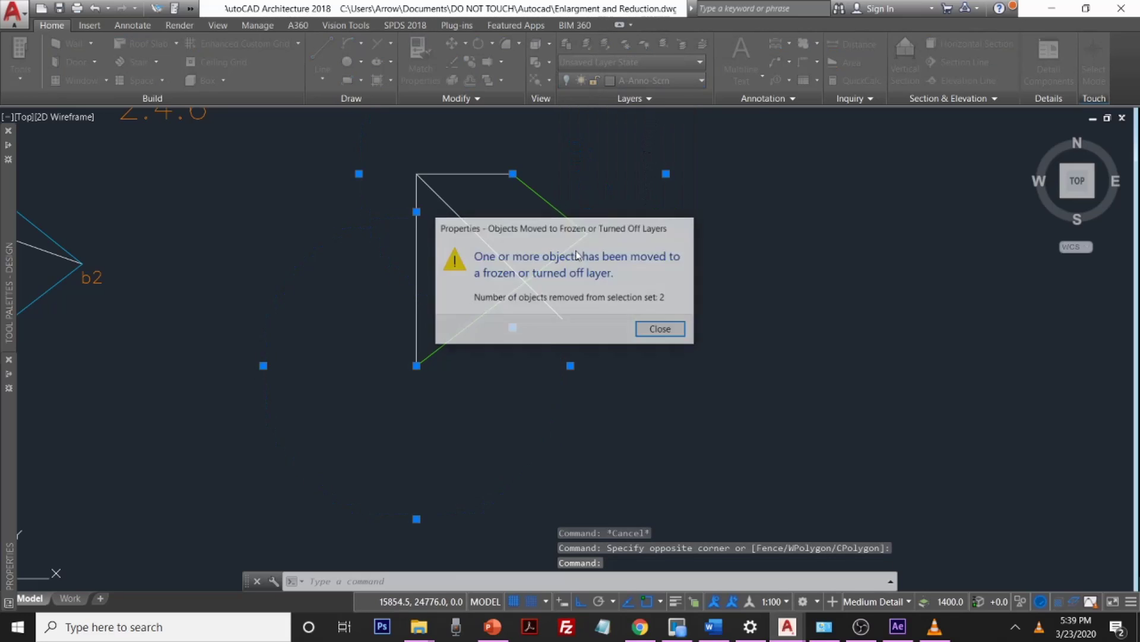
key("Return")
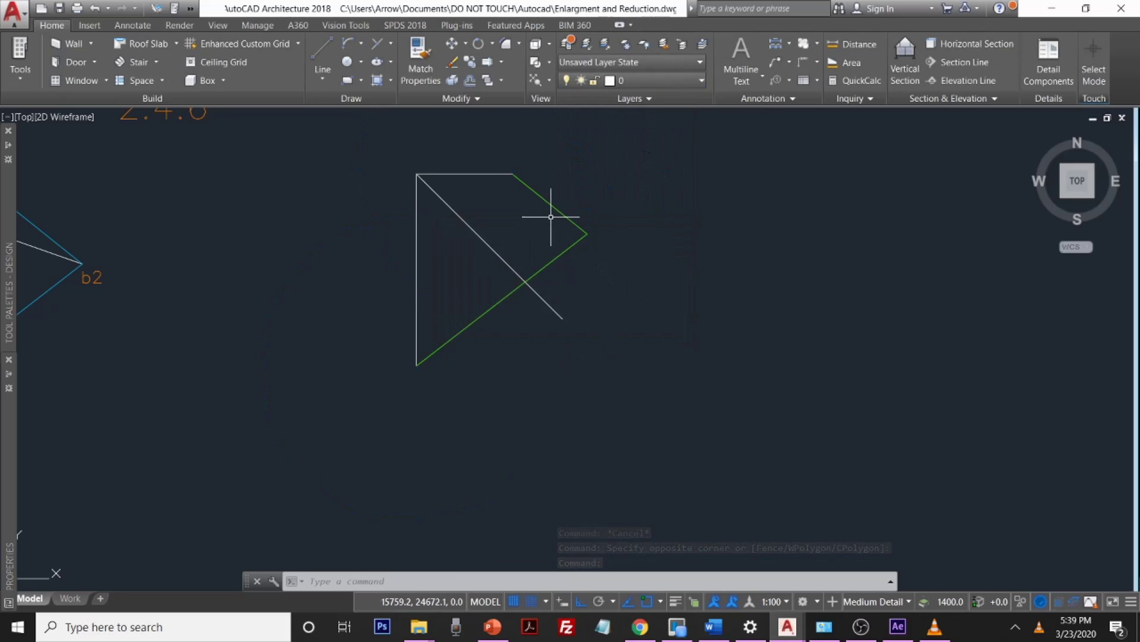
type("ci")
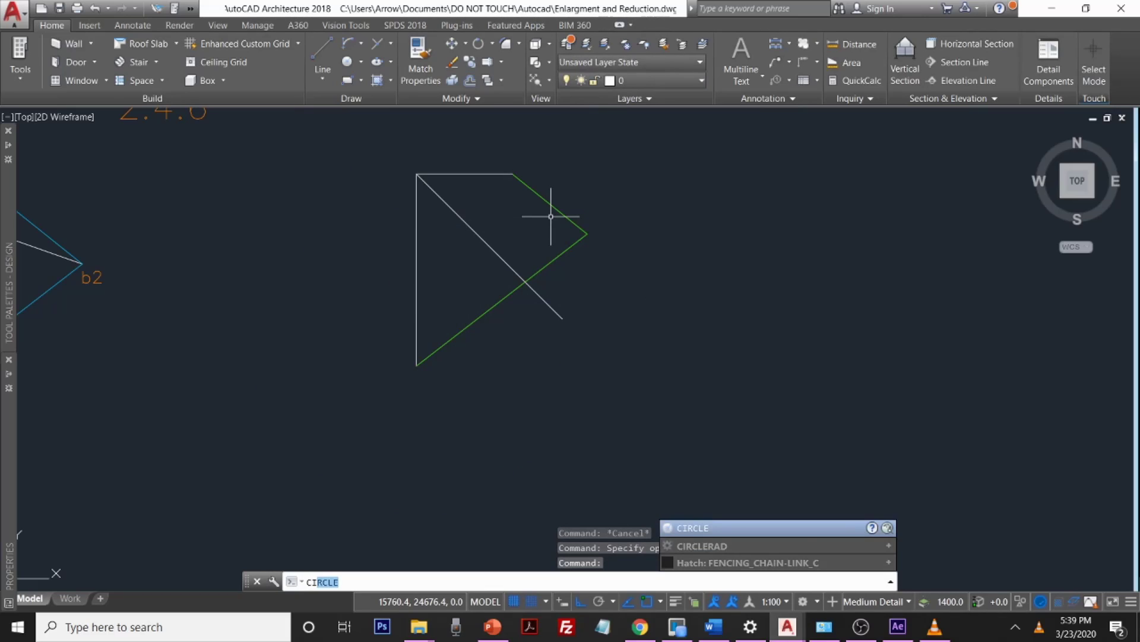
Step: Draw 120-radius circles centred on the top-right vertex and the green line's lower endpoint
key("Return")
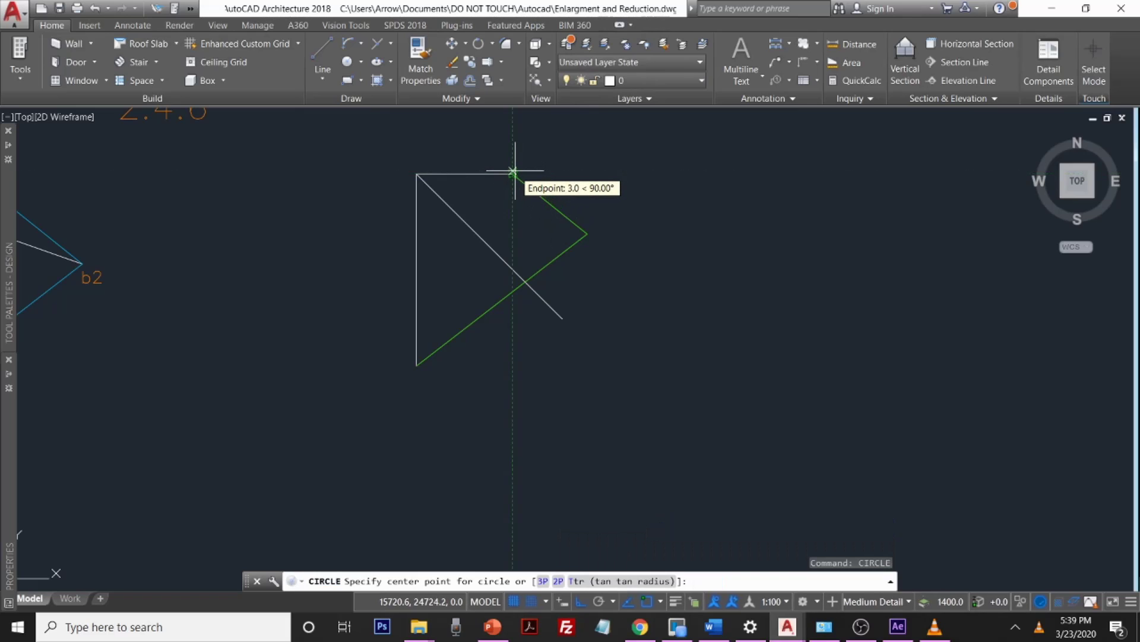
scroll(513, 174, "up", 3)
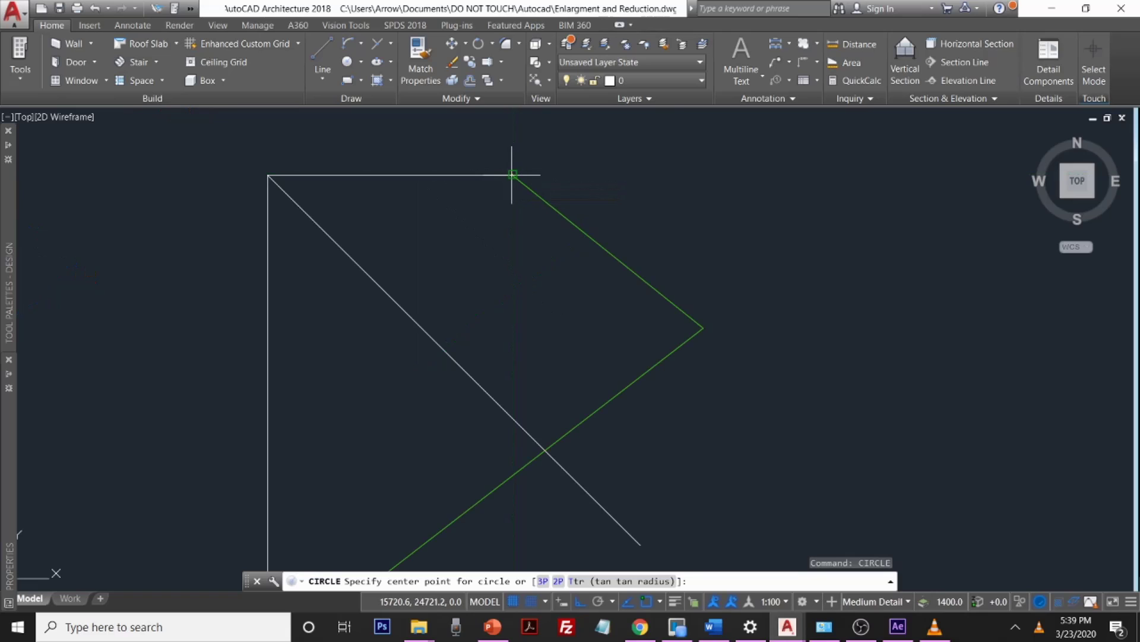
left_click(512, 175)
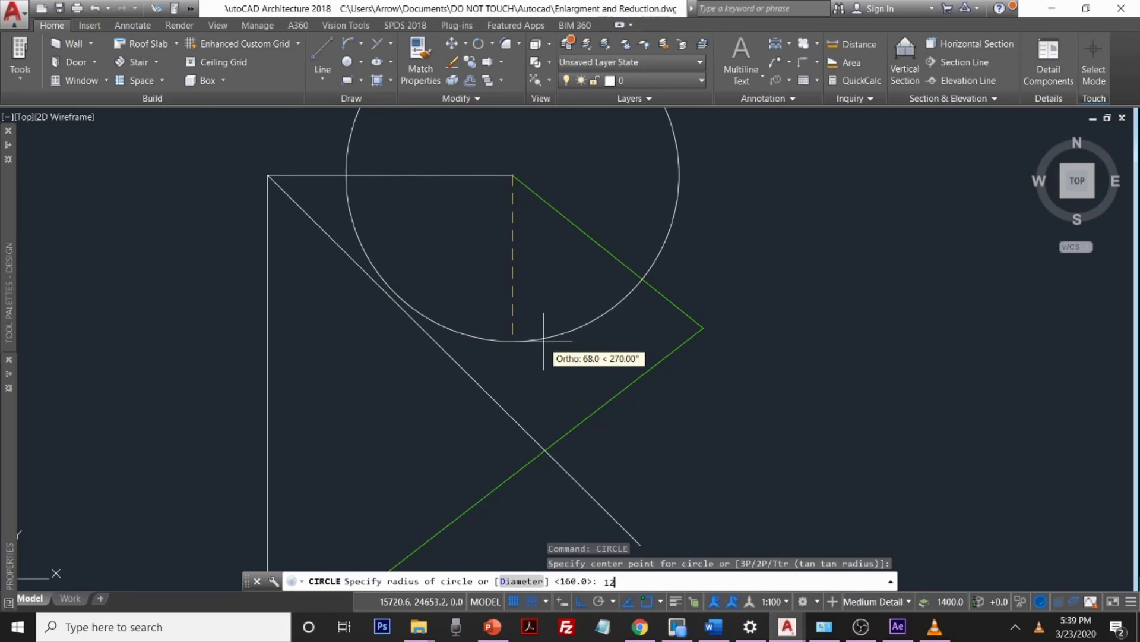
key("Return")
scroll(538, 339, "down", 5)
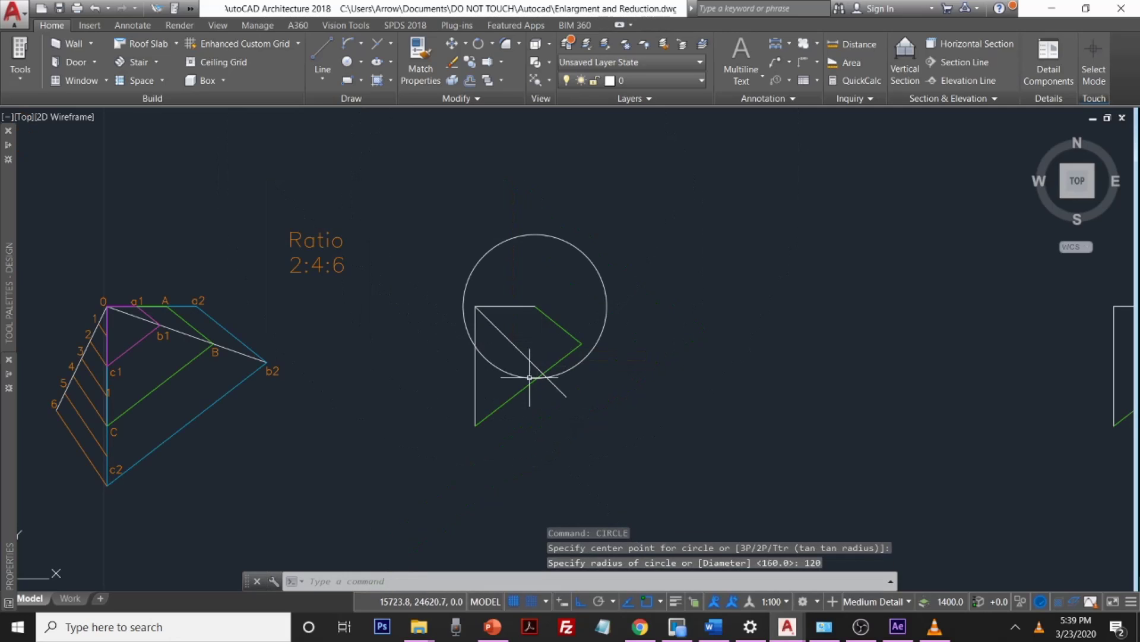
key("Return")
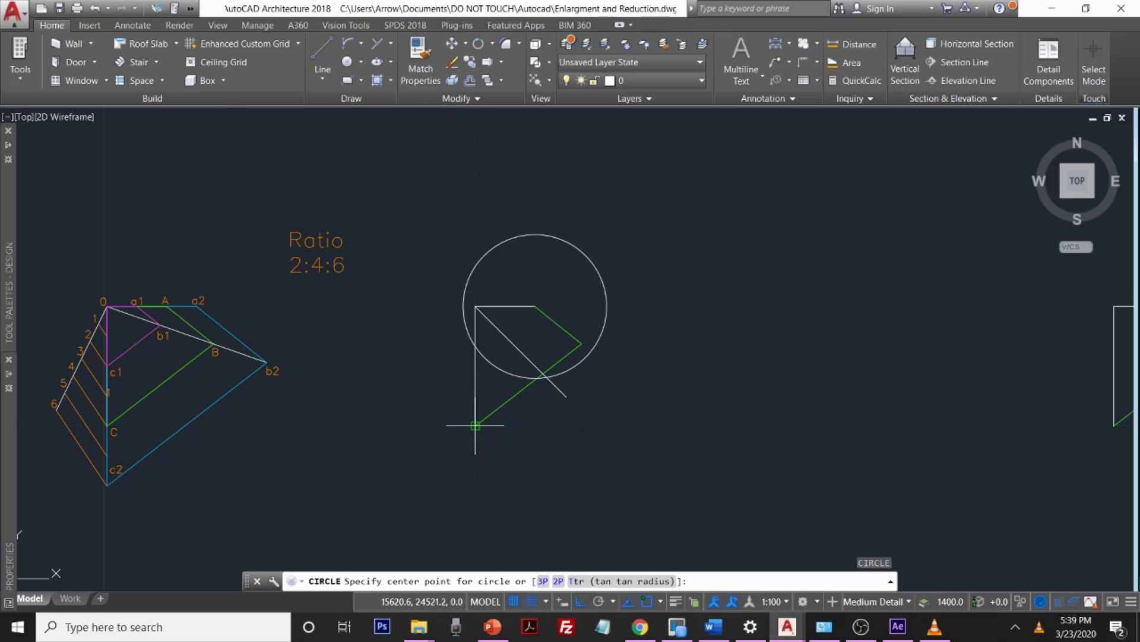
left_click(475, 422)
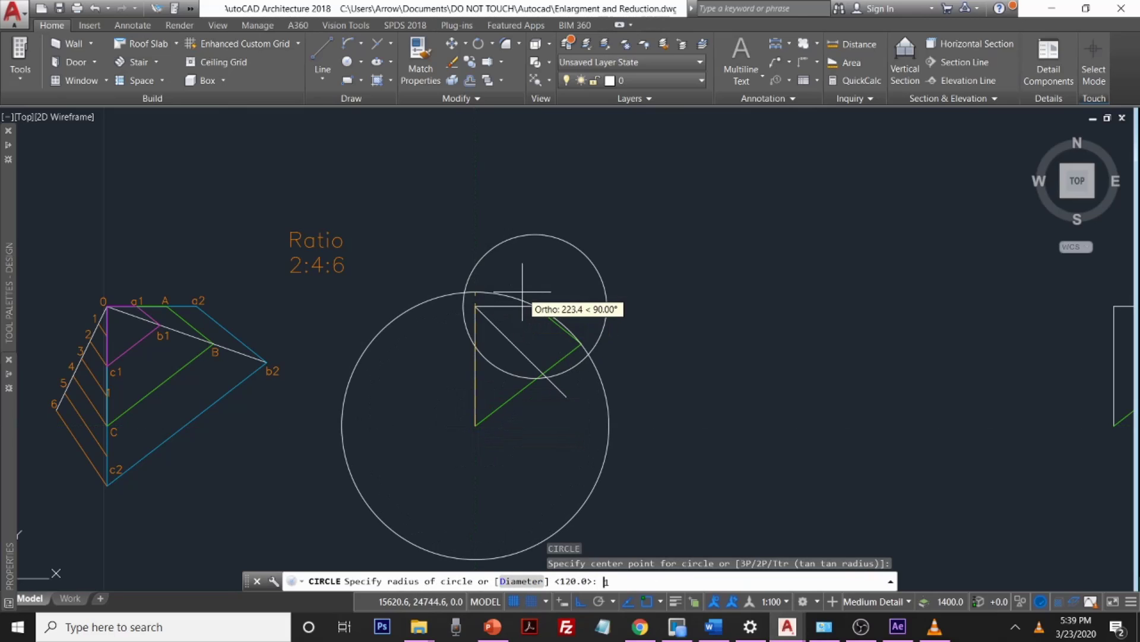
key("Return")
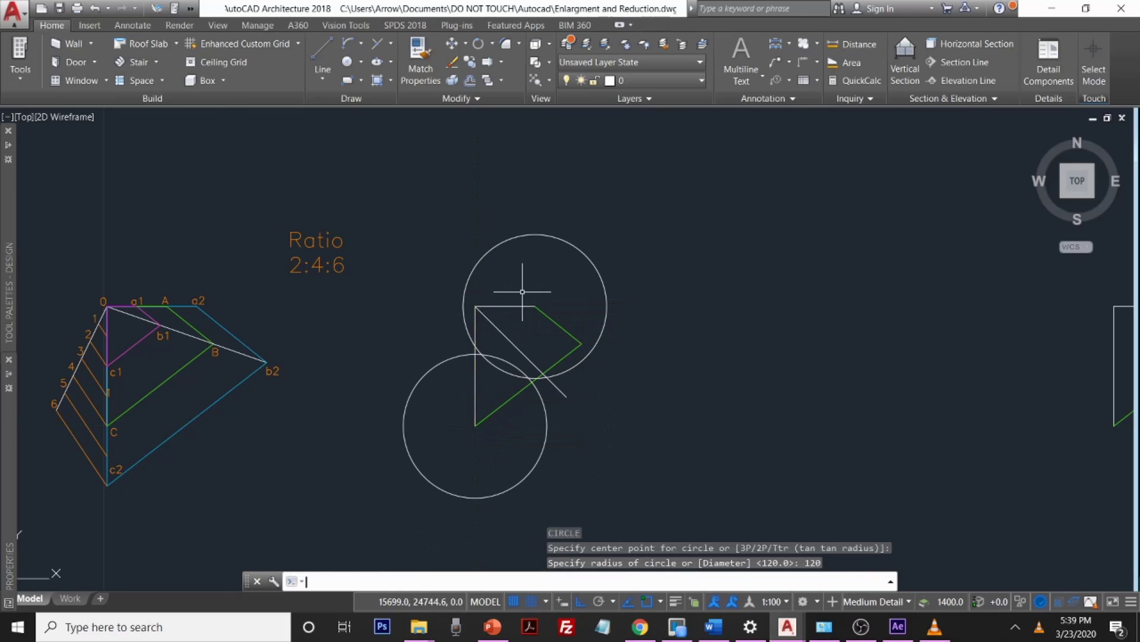
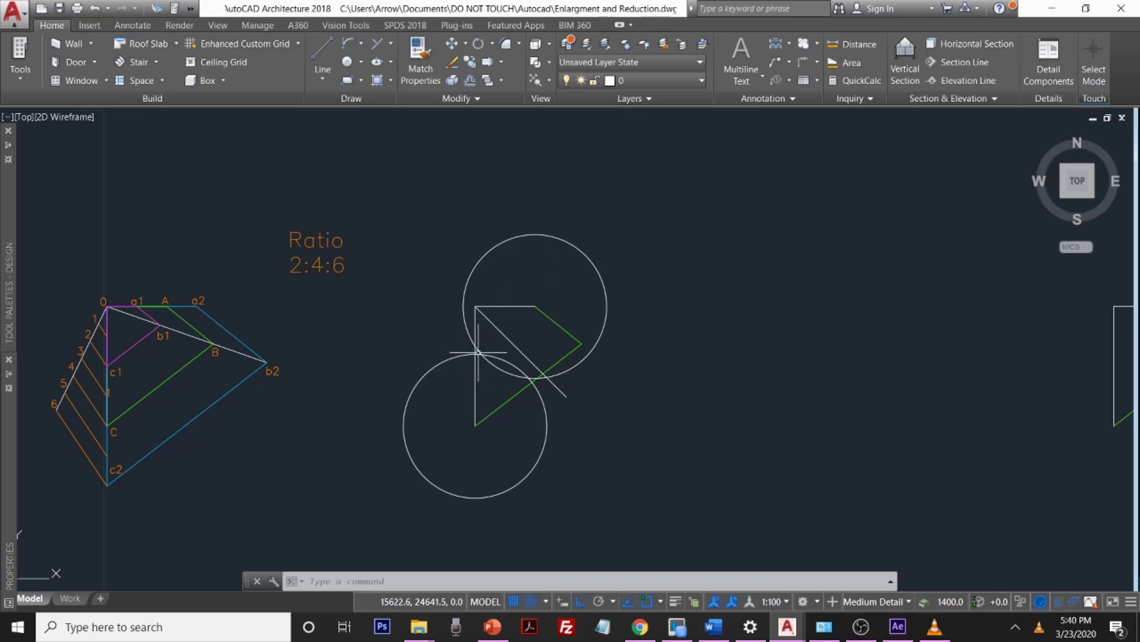
Step: Draw a line from the circles' intersection to the triangle's right vertex
scroll(478, 352, "up", 4)
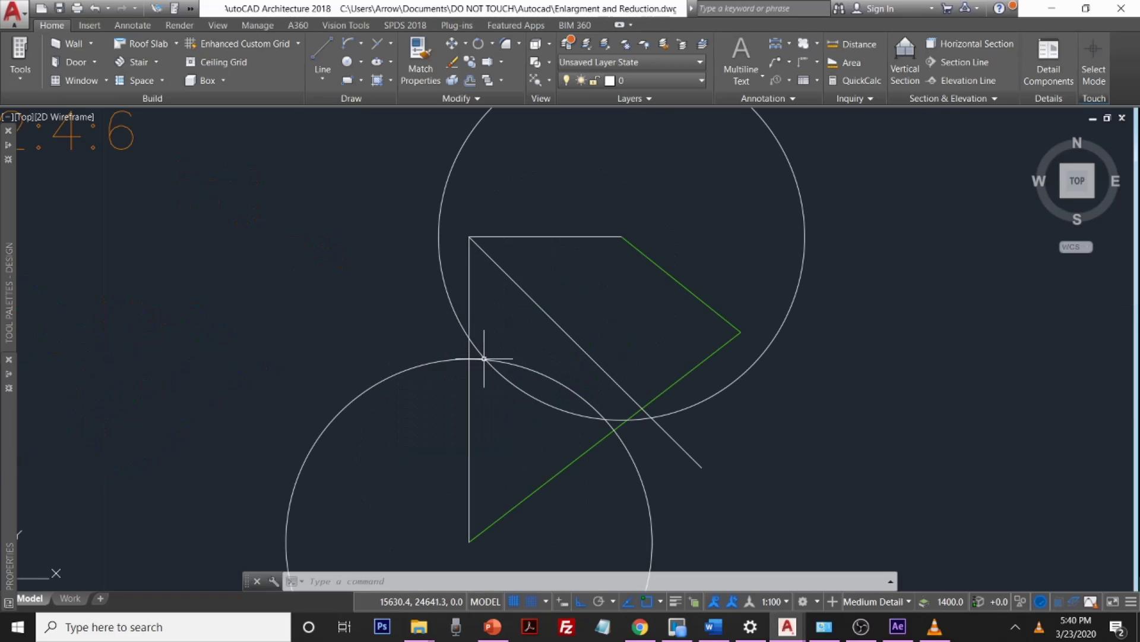
key("l")
key("Return")
scroll(481, 359, "up", 3)
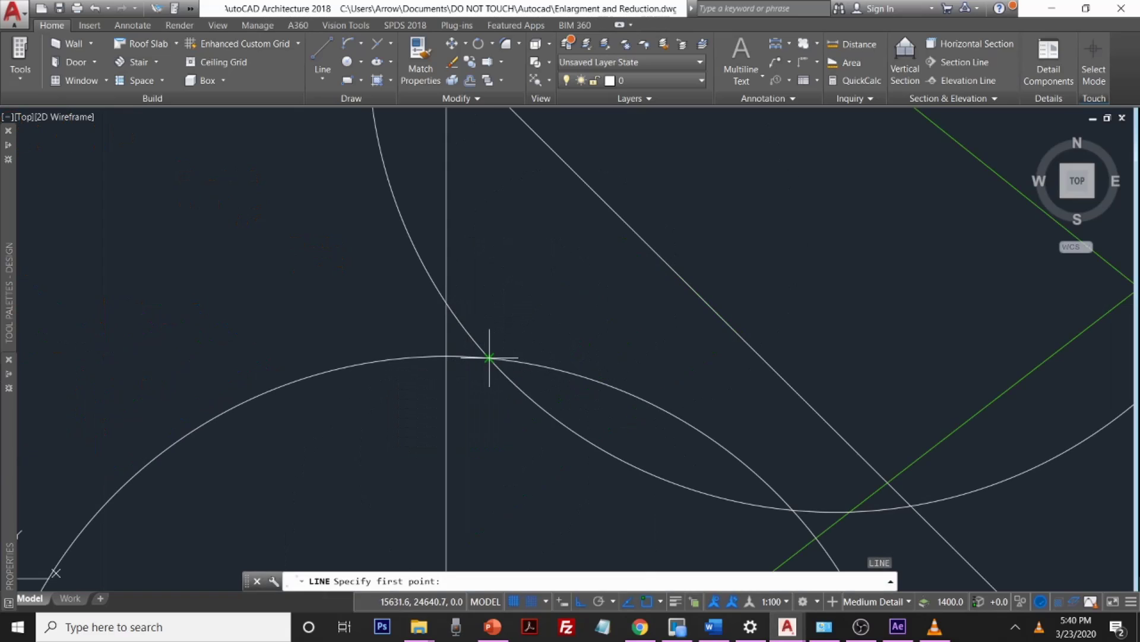
left_click(484, 360)
scroll(688, 261, "down", 3)
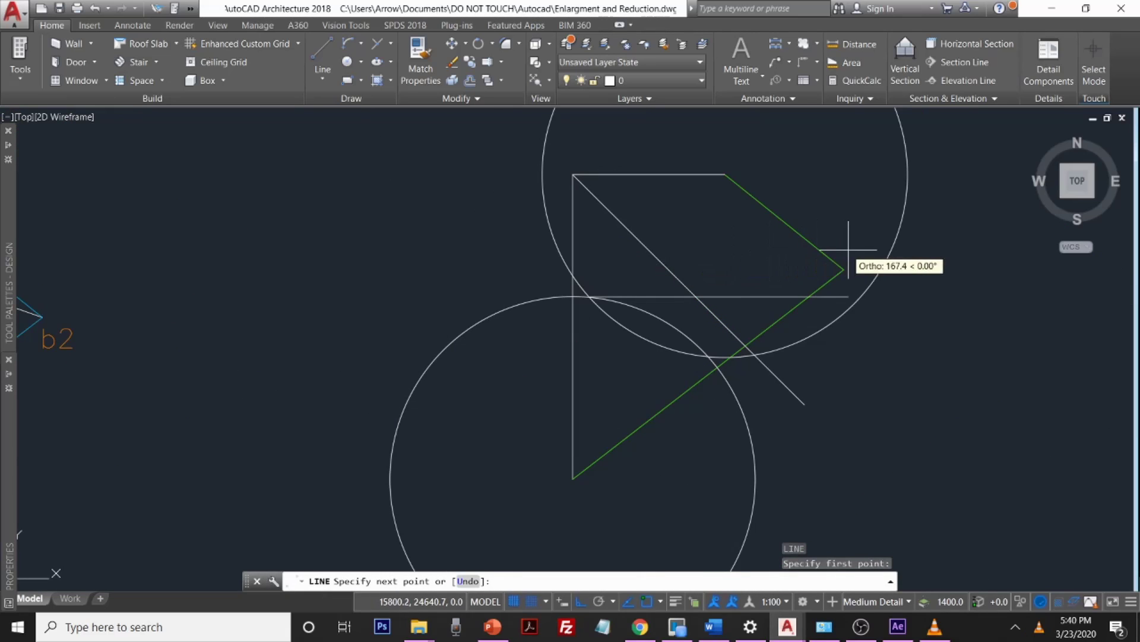
left_click(844, 270)
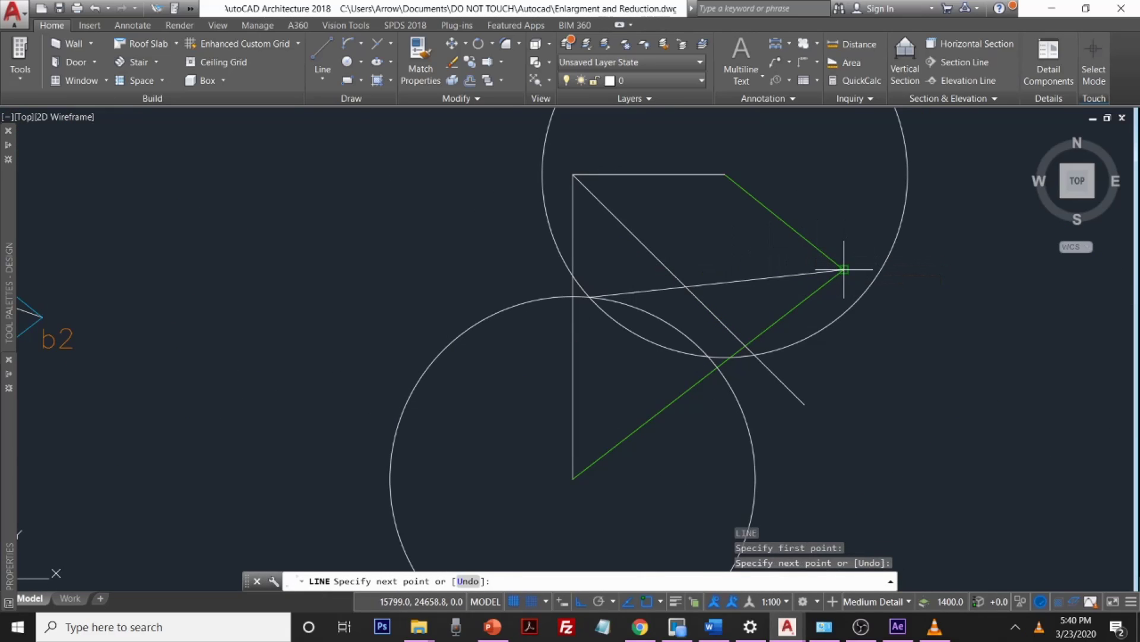
key("Escape")
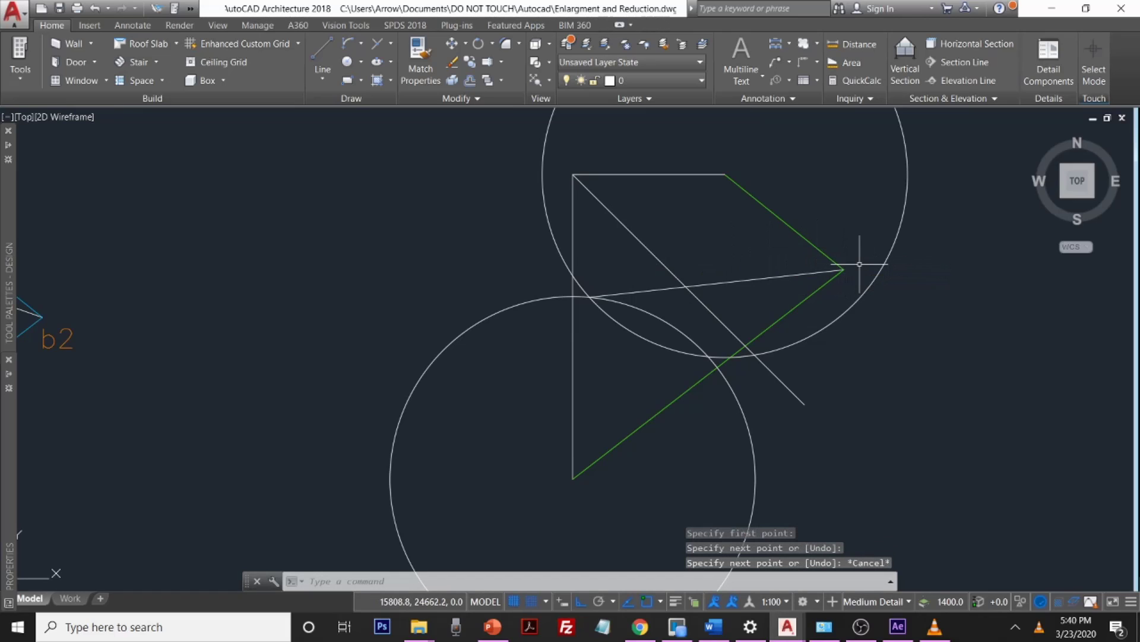
Step: Move both construction circles onto the A-Anno-Scrn layer
left_click(898, 238)
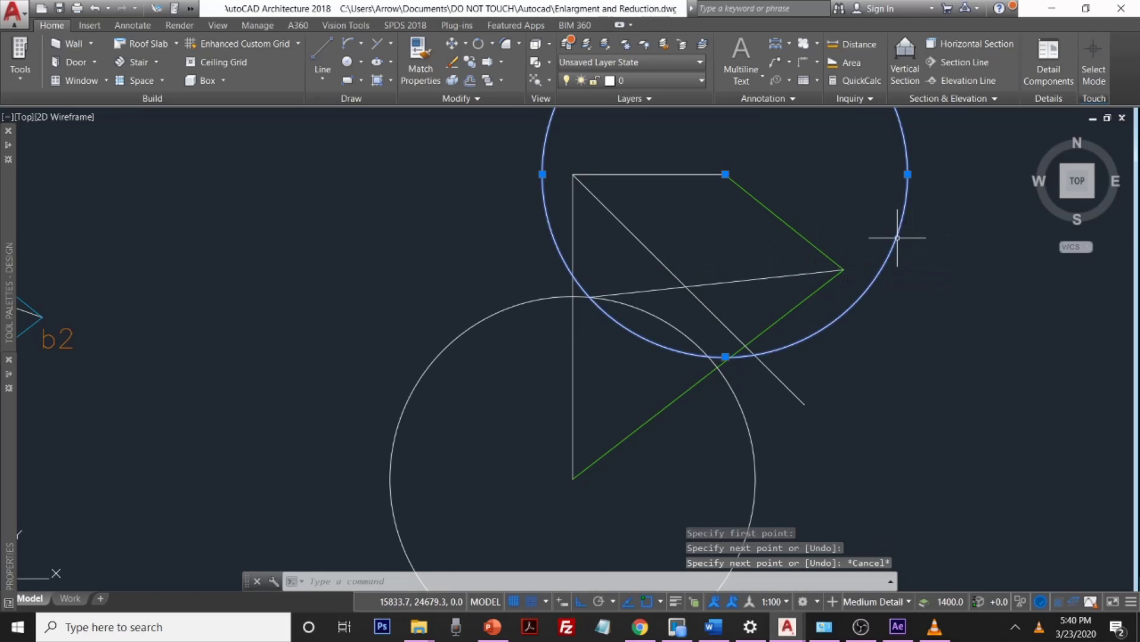
left_click(742, 419)
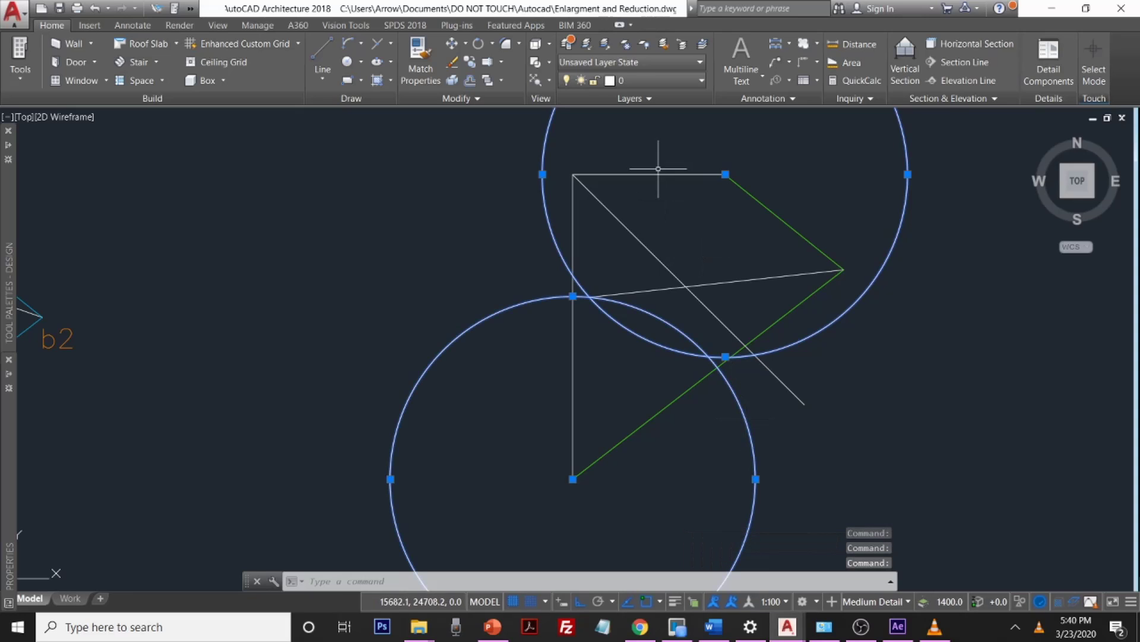
left_click(681, 81)
left_click(647, 115)
key("Escape")
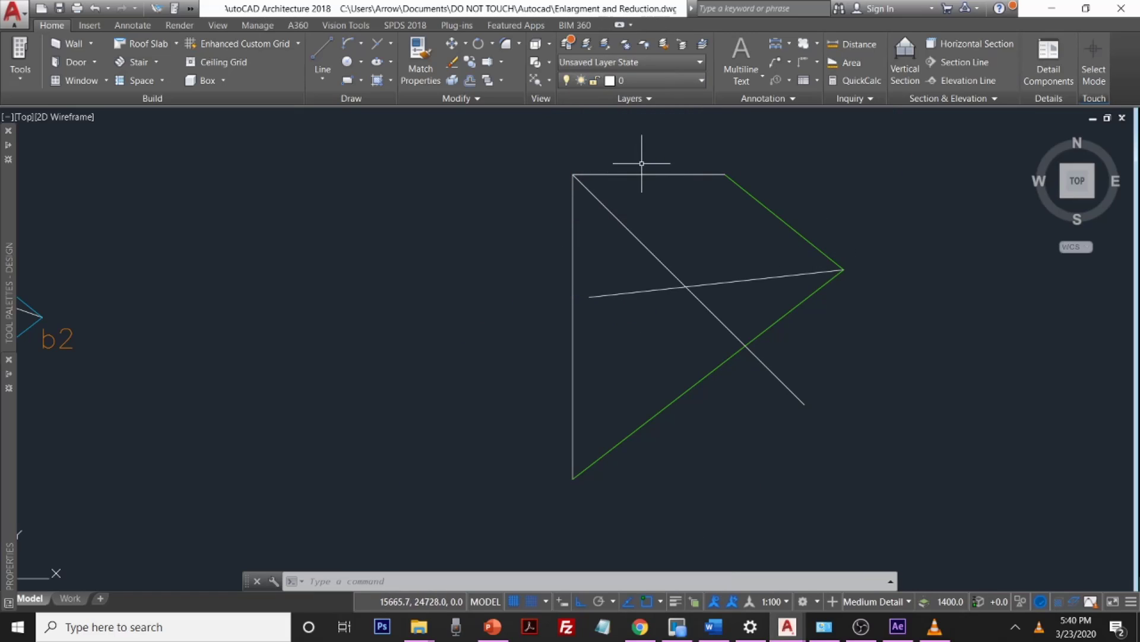
left_click(609, 211)
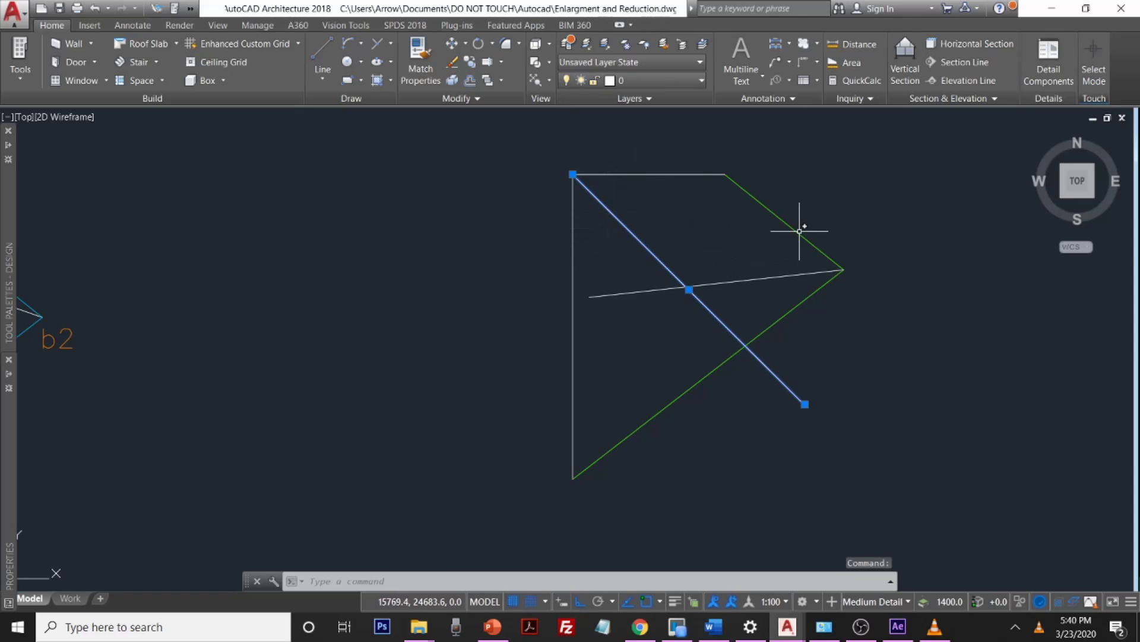
left_click(788, 277)
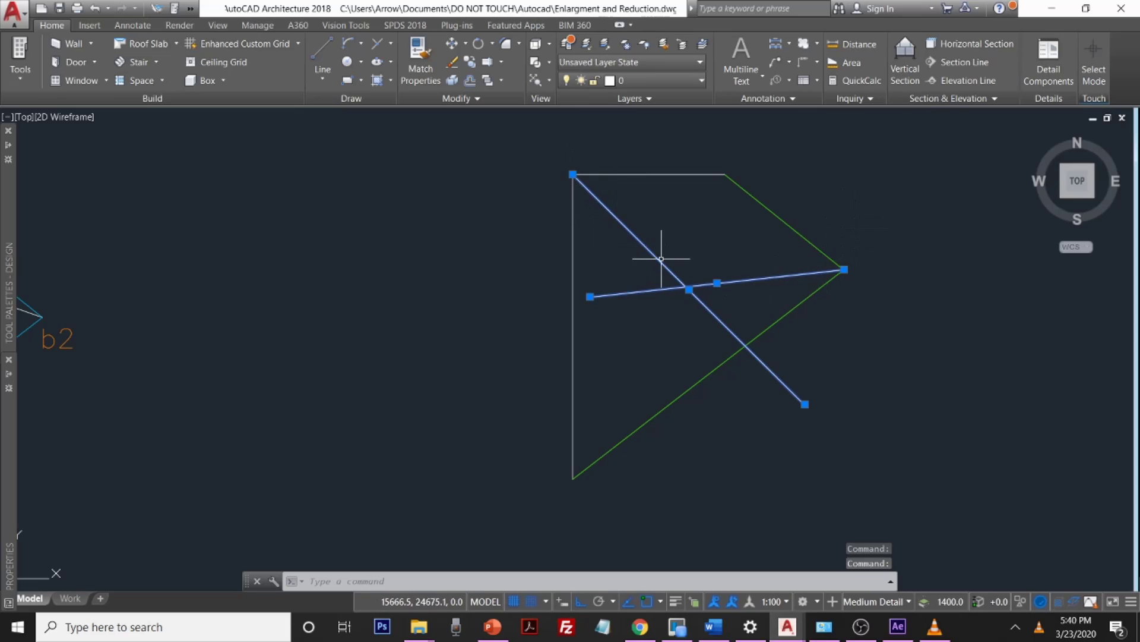
scroll(684, 284, "up", 2)
scroll(683, 288, "up", 6)
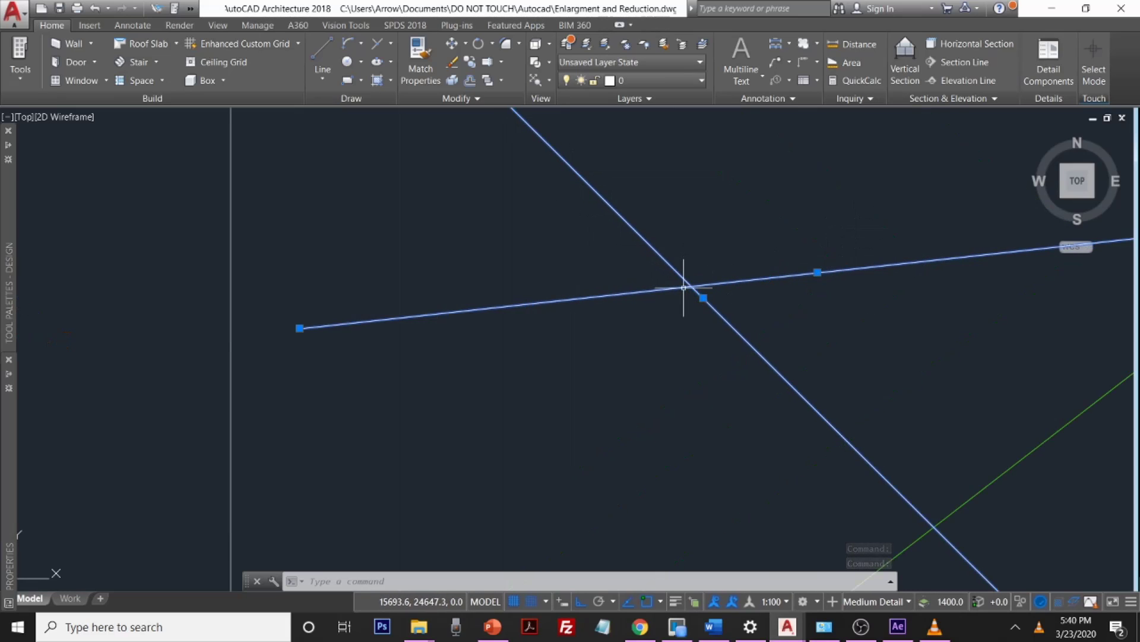
scroll(698, 280, "up", 2)
scroll(693, 287, "up", 1)
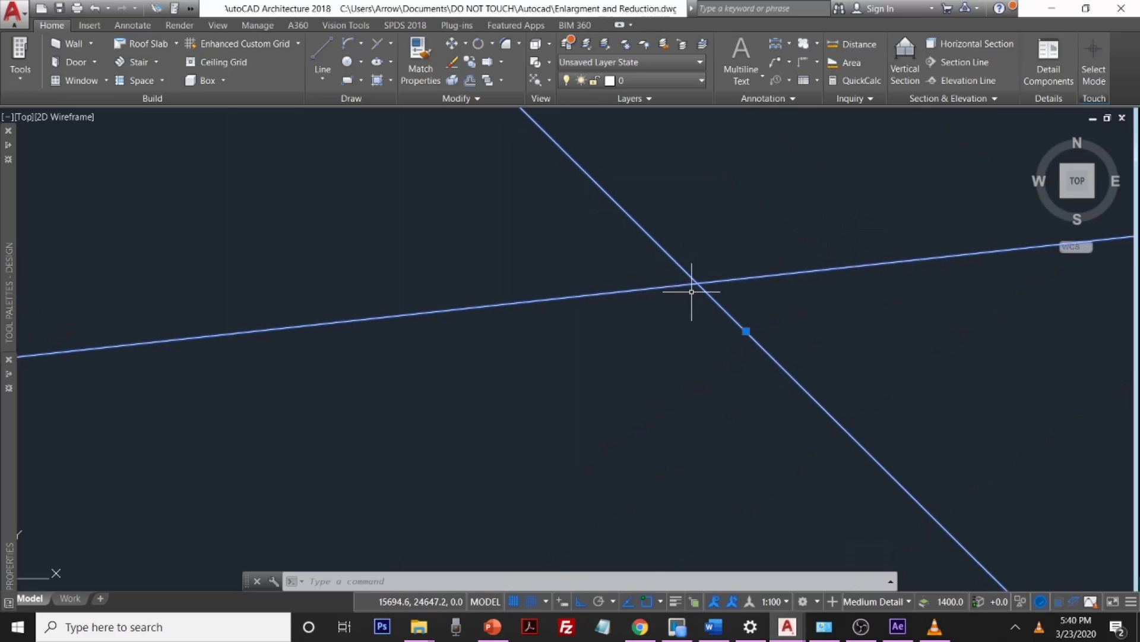
scroll(696, 284, "down", 8)
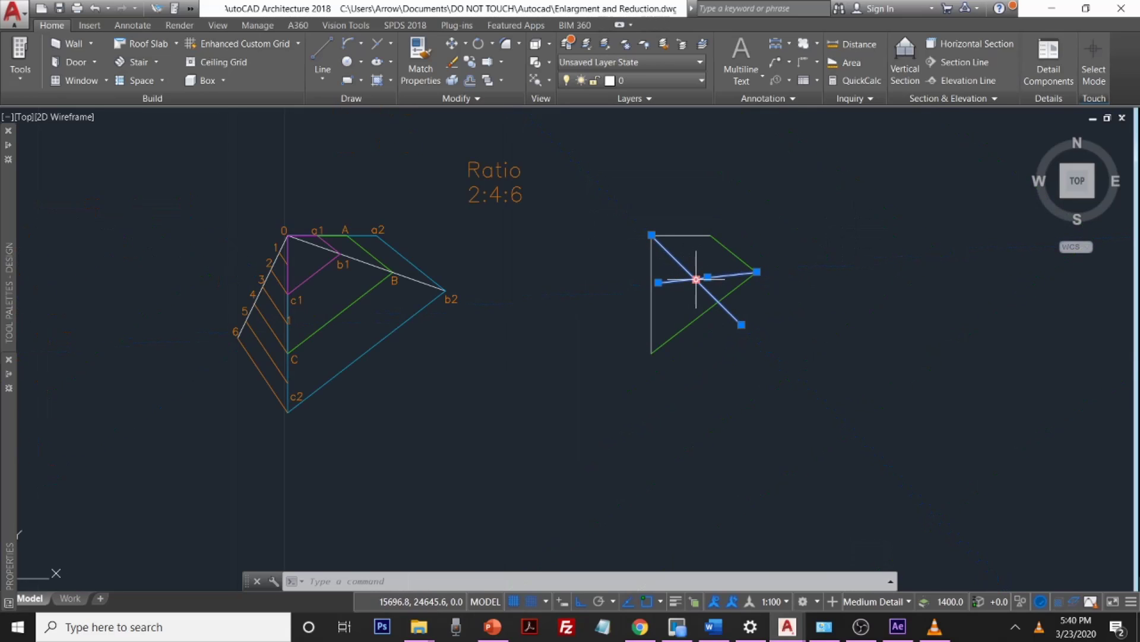
scroll(696, 275, "up", 5)
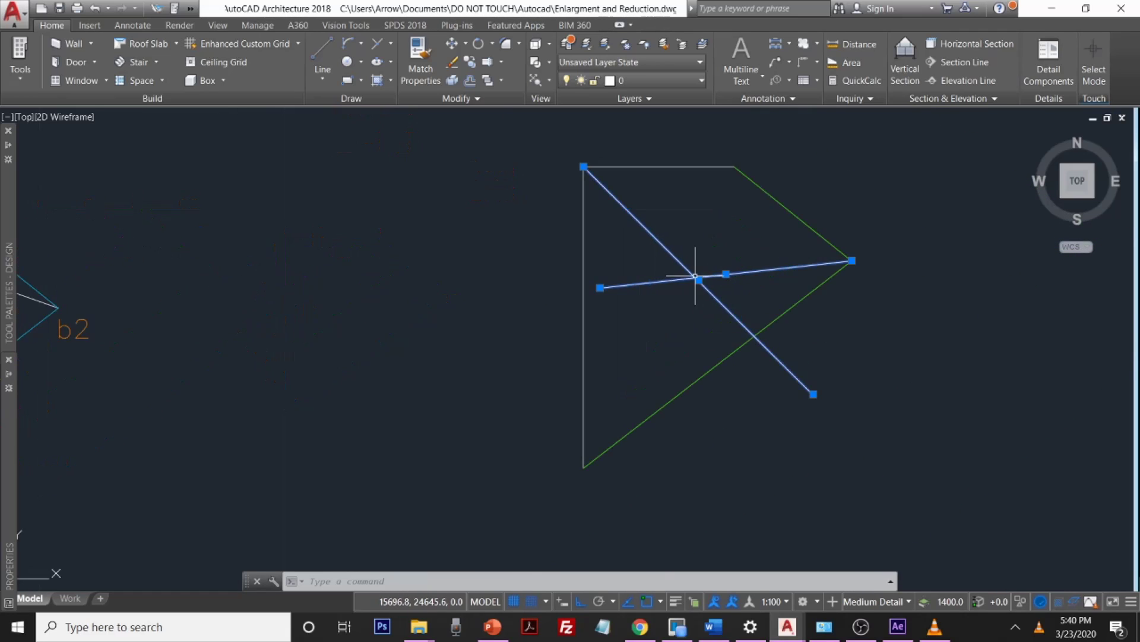
scroll(697, 290, "down", 8)
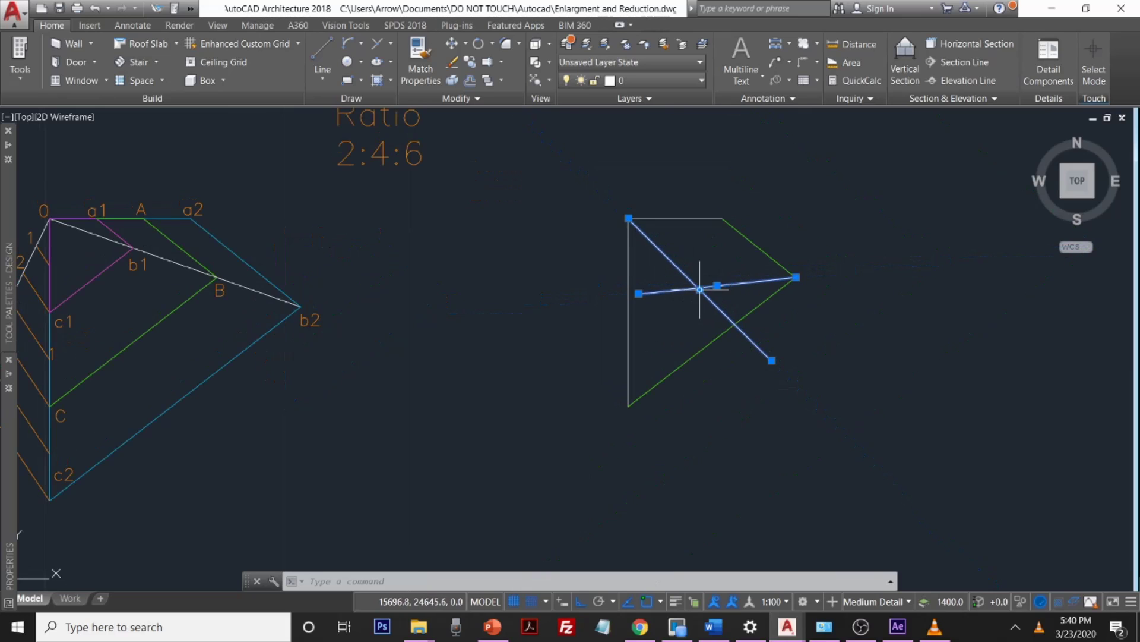
scroll(700, 287, "up", 4)
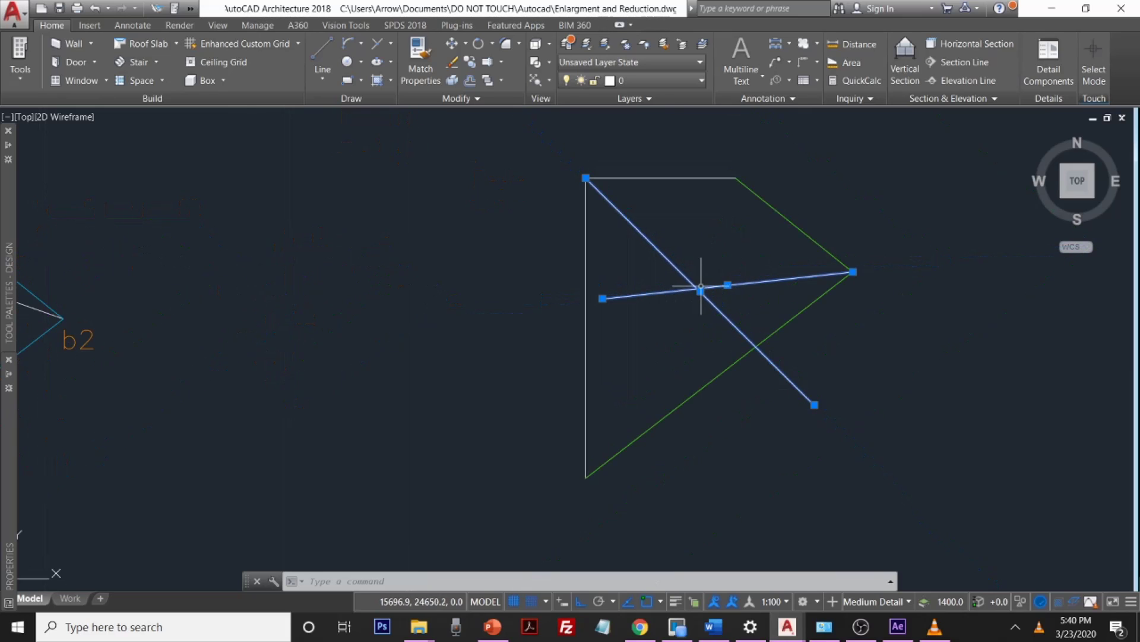
scroll(701, 286, "up", 1)
scroll(700, 288, "down", 1)
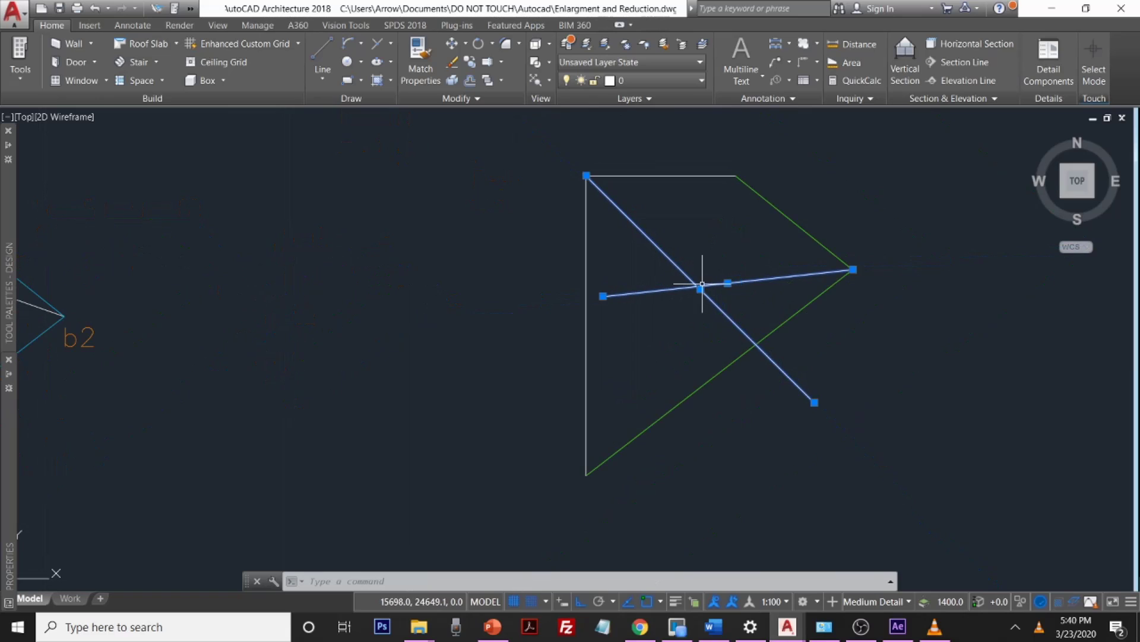
scroll(700, 288, "up", 4)
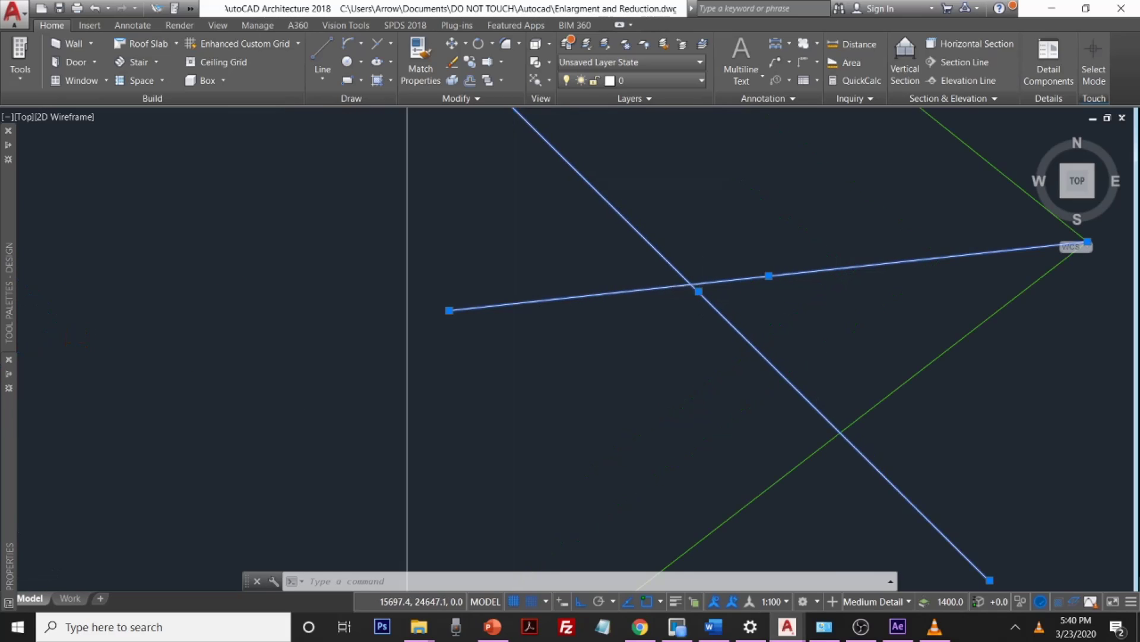
scroll(700, 288, "down", 4)
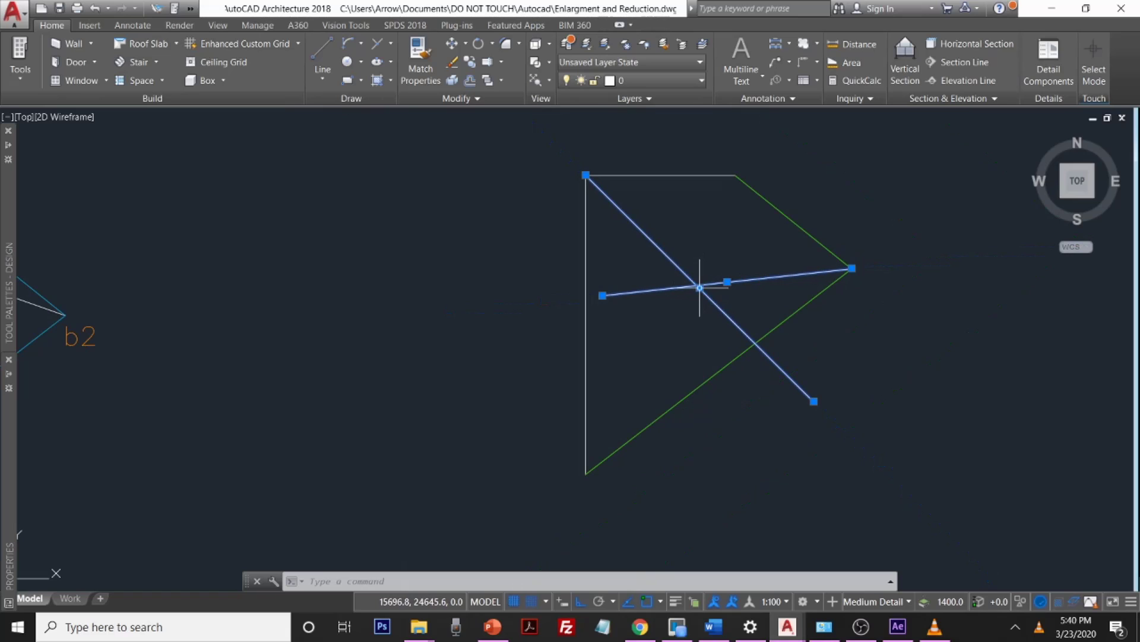
scroll(700, 288, "up", 2)
scroll(700, 288, "down", 2)
scroll(700, 287, "down", 4)
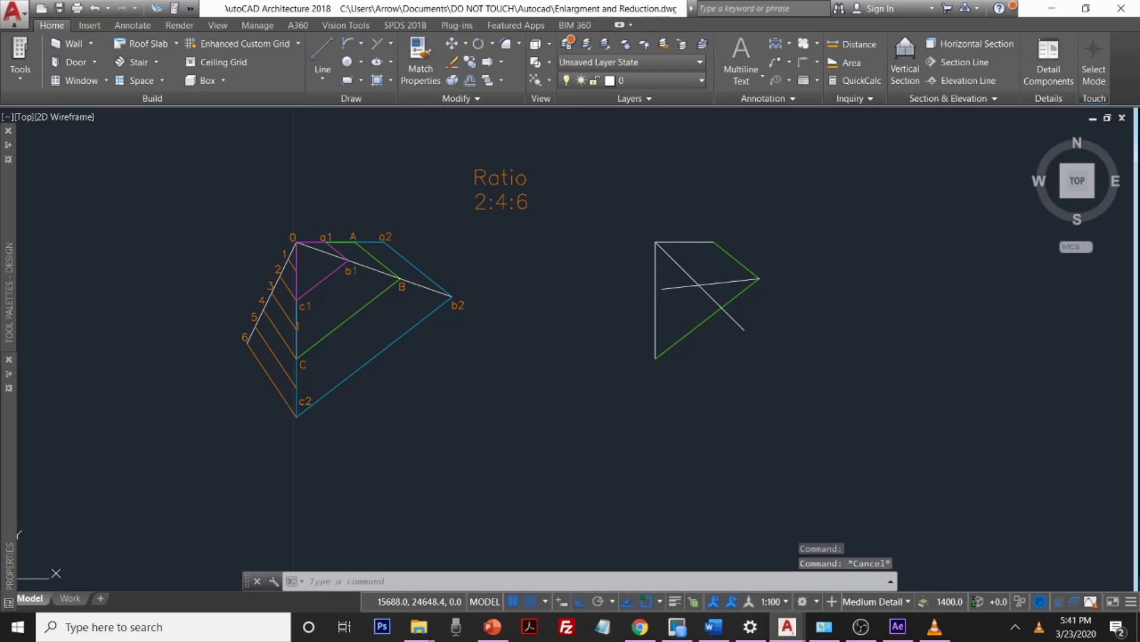
Step: Draw a line from the construction lines' crossing point to the triangle's lower vertex, with ortho off
type("l")
key("Return")
scroll(700, 285, "up", 6)
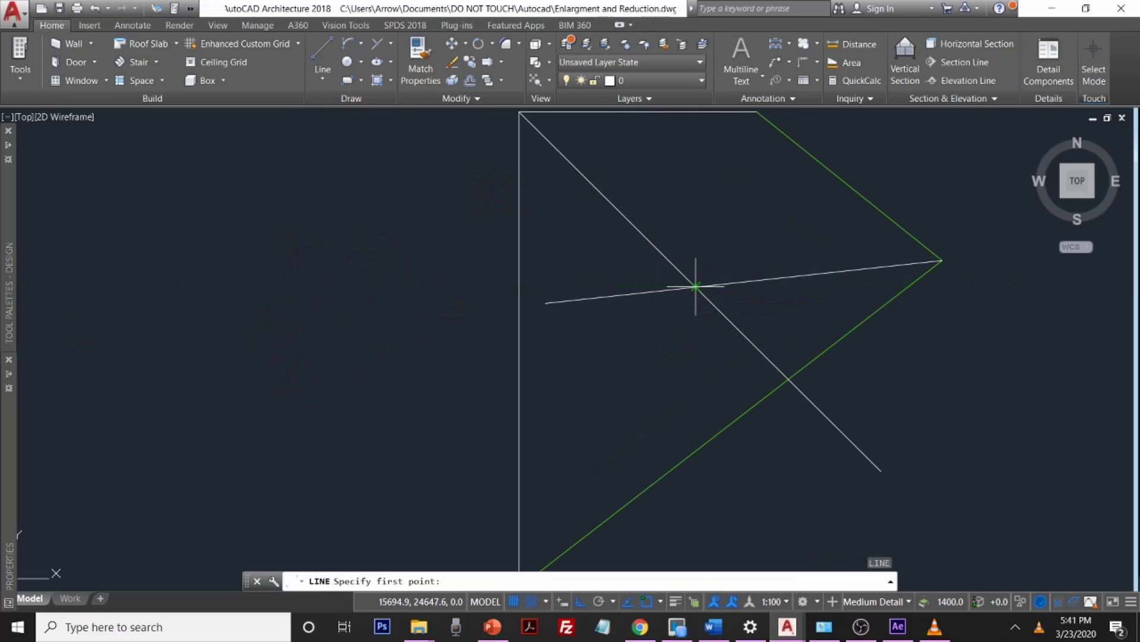
left_click(695, 286)
middle_click_drag(592, 415, 627, 254)
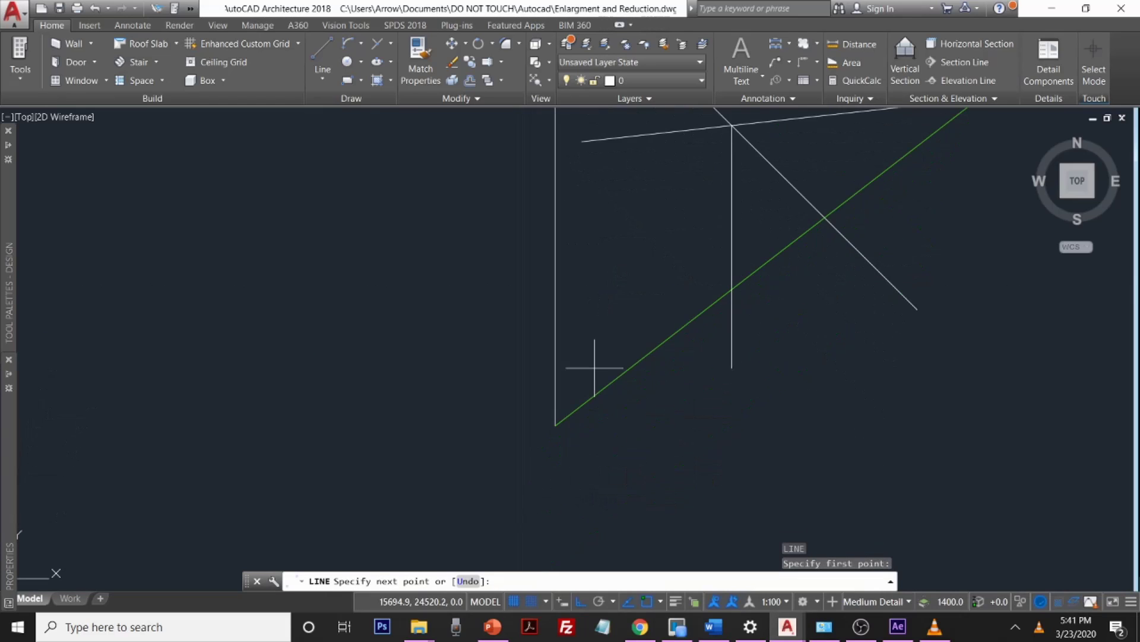
left_click(556, 424)
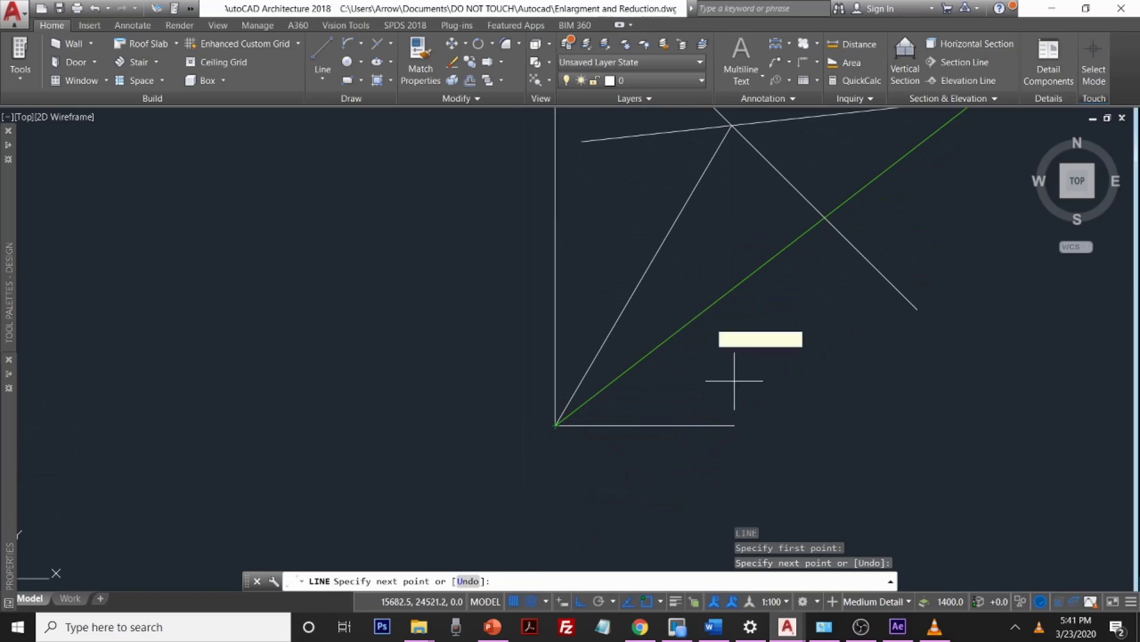
key("F8")
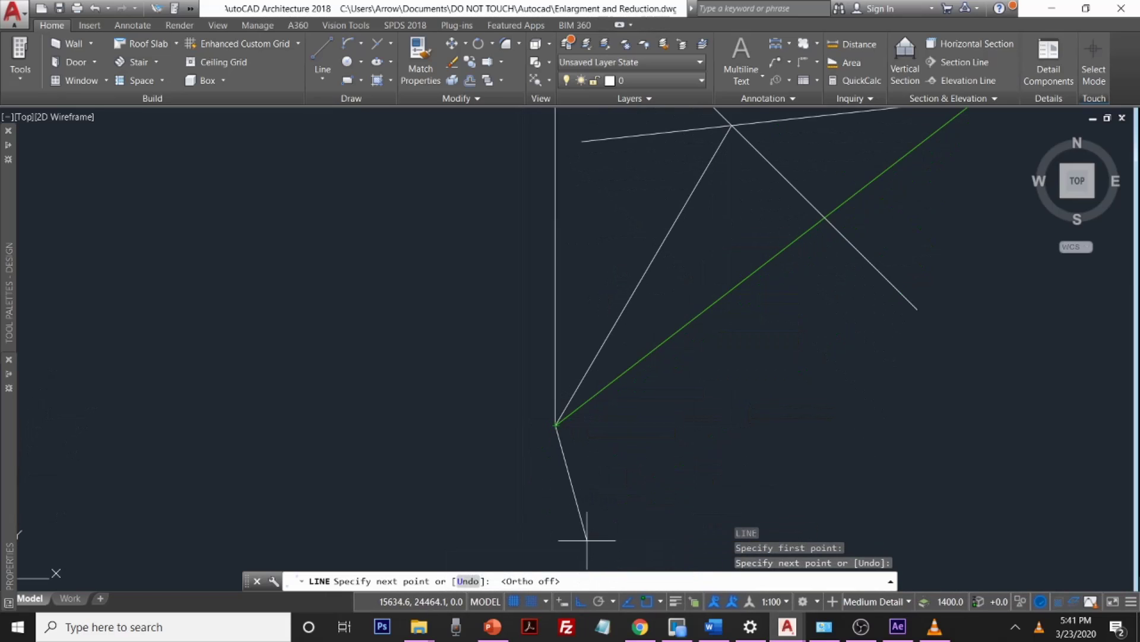
key("Return")
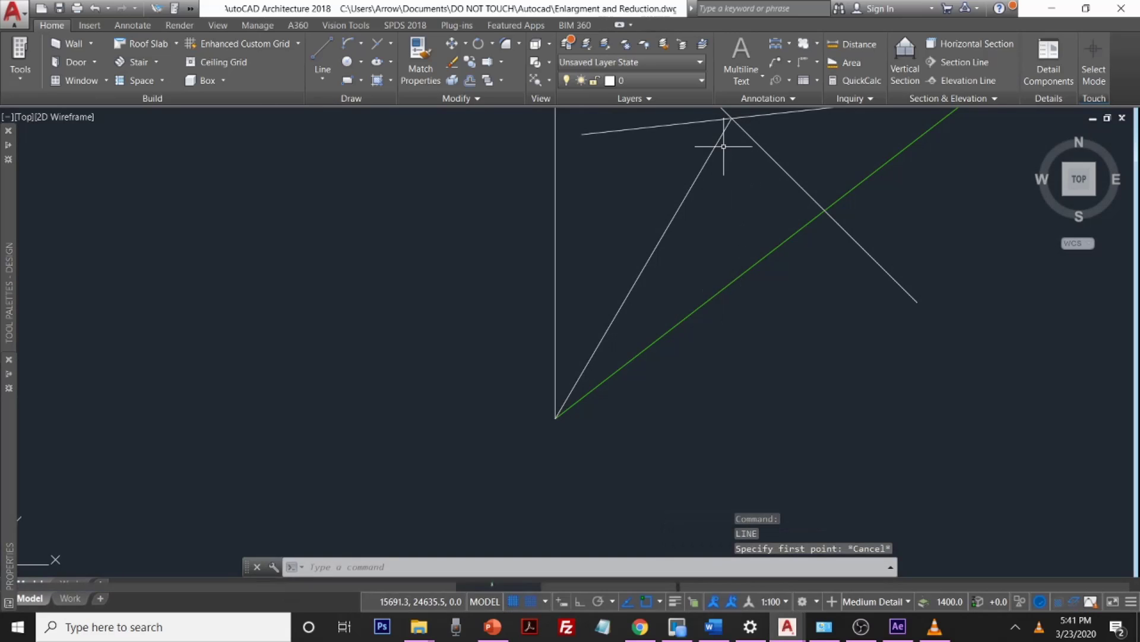
key("Return")
key("Escape")
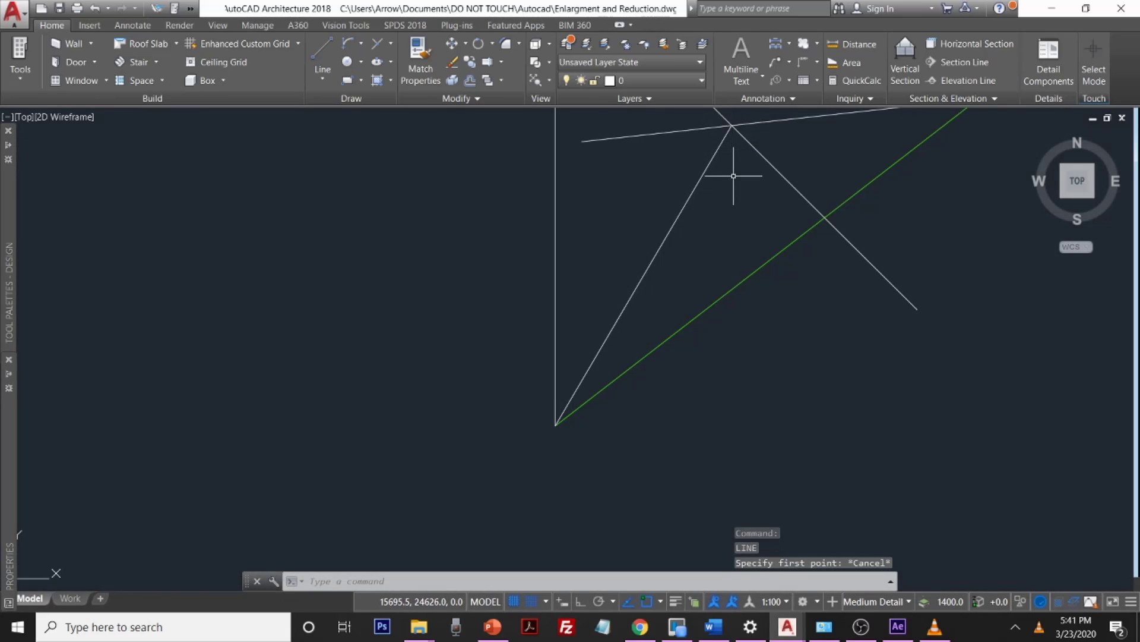
Step: Draw a near-vertical line from the top intersection down past the triangle's lower edge
type("l")
key("Return")
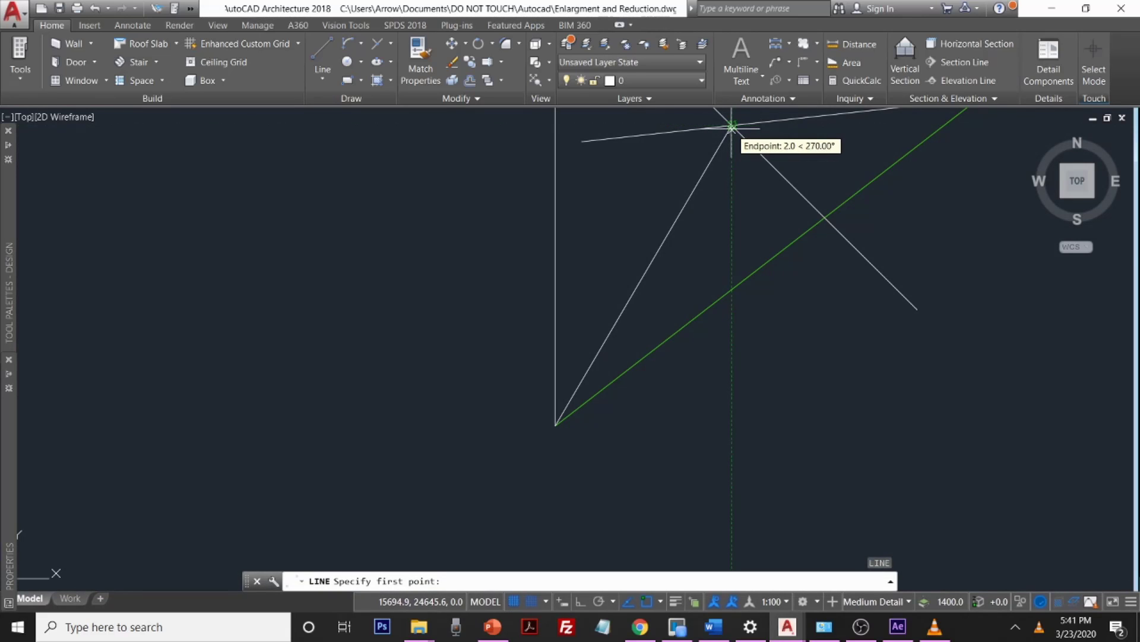
left_click(731, 125)
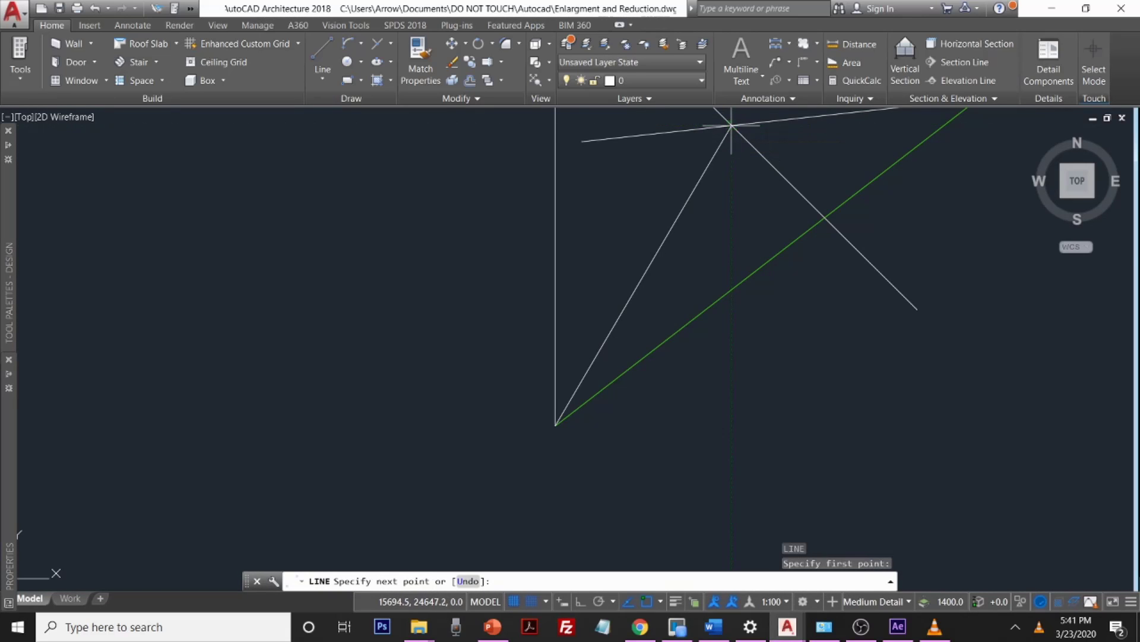
left_click(741, 501)
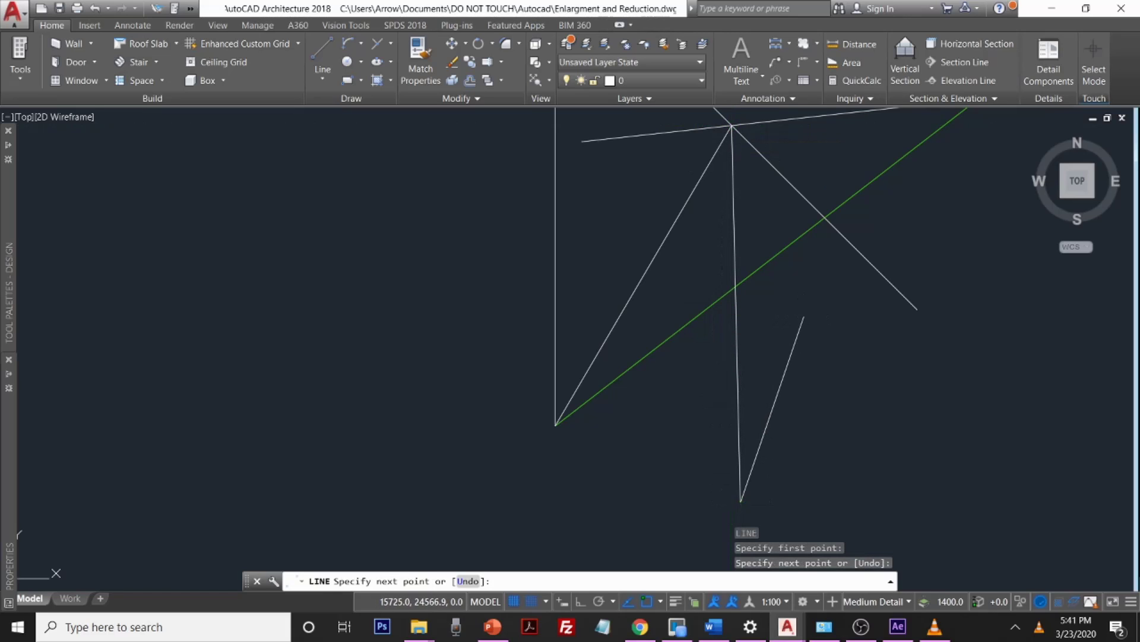
key("Escape")
scroll(808, 321, "down", 5)
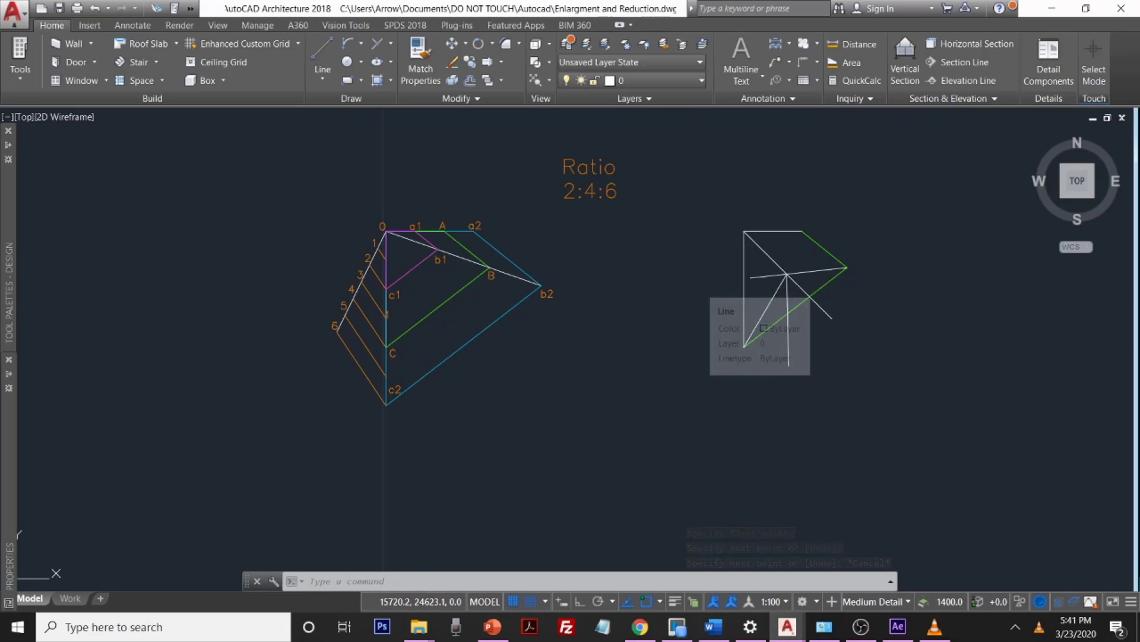
left_click(802, 287)
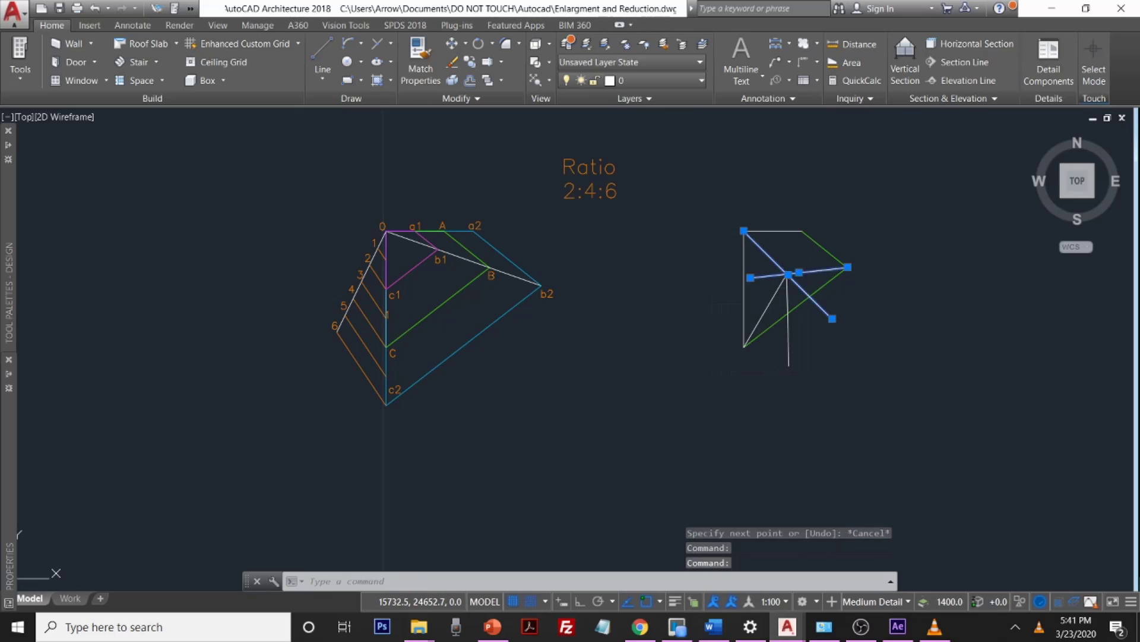
key("Escape")
type("tri")
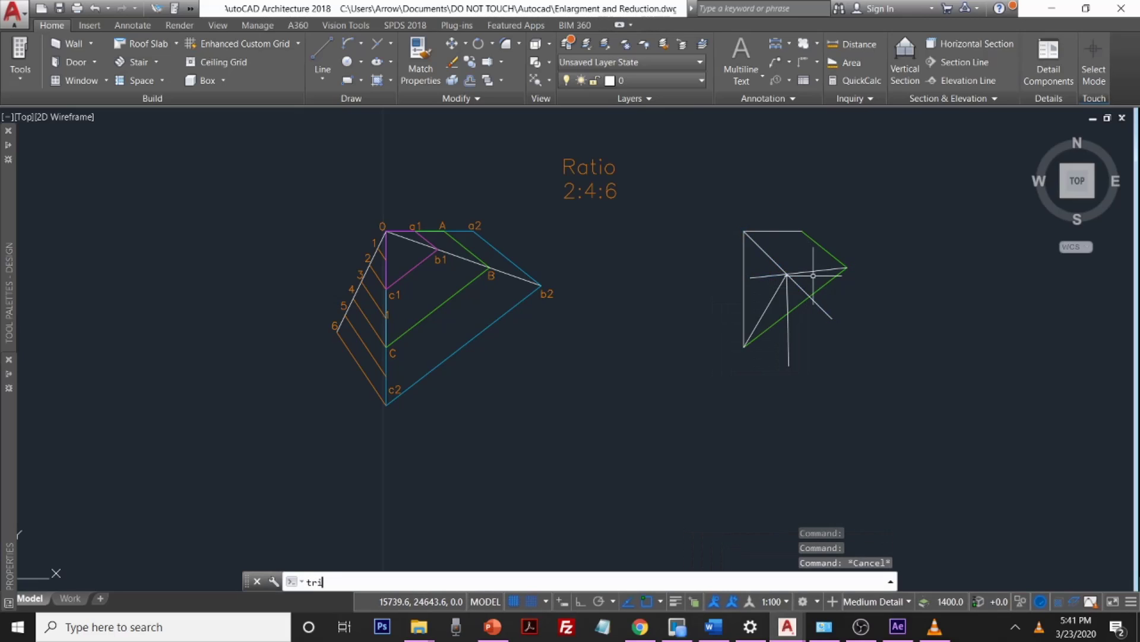
type("m")
Step: Trim away the short overhanging line segment
key("Return")
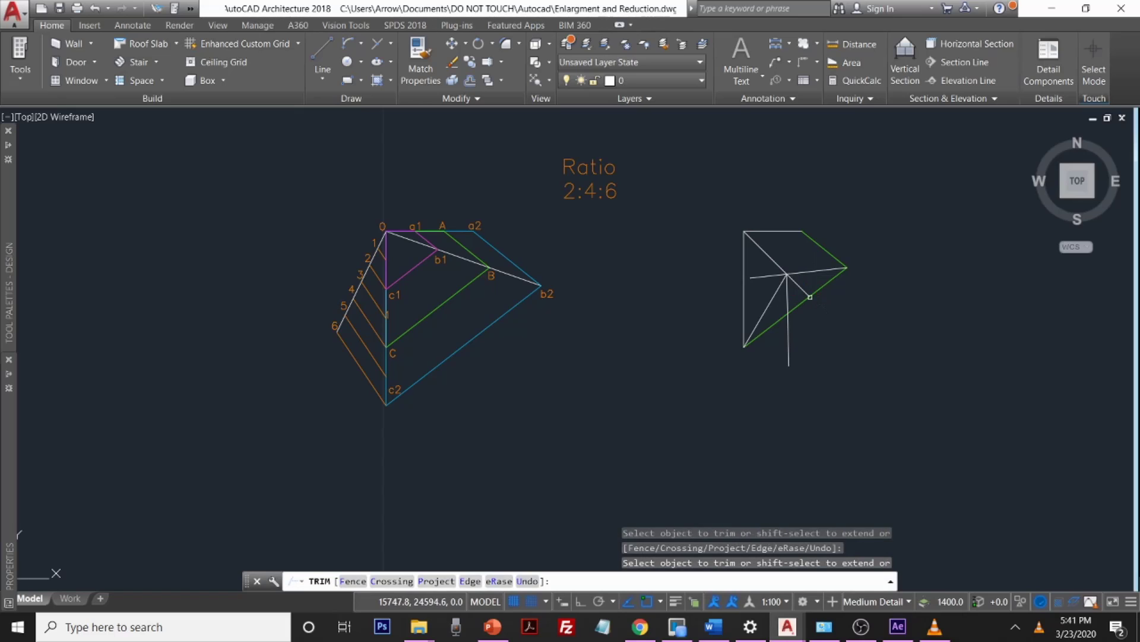
left_click(799, 285)
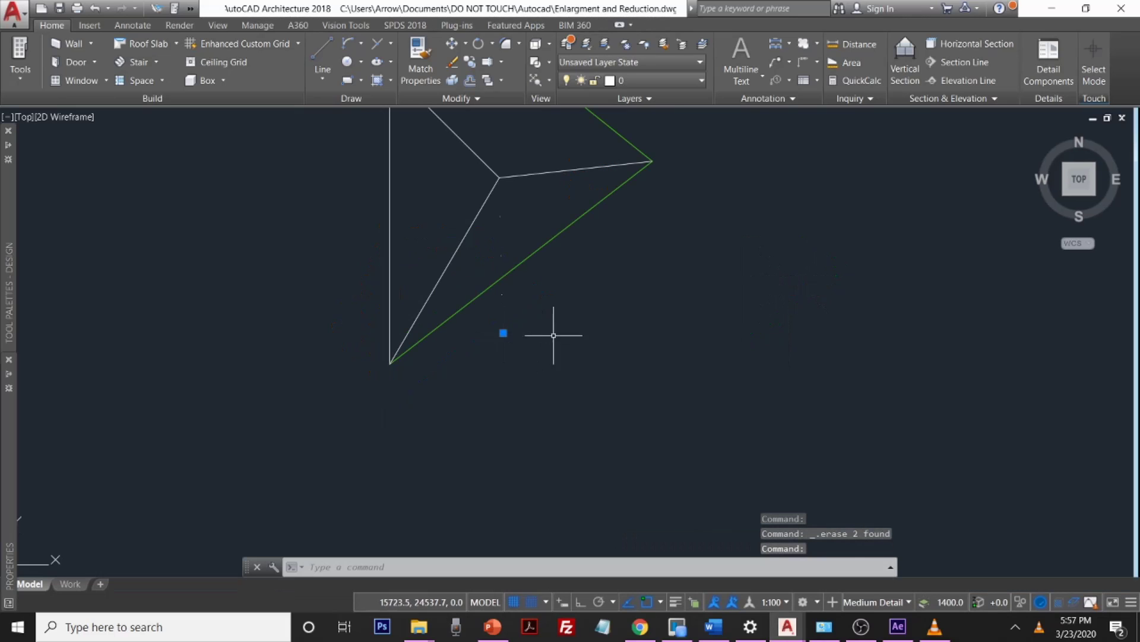
key("Escape")
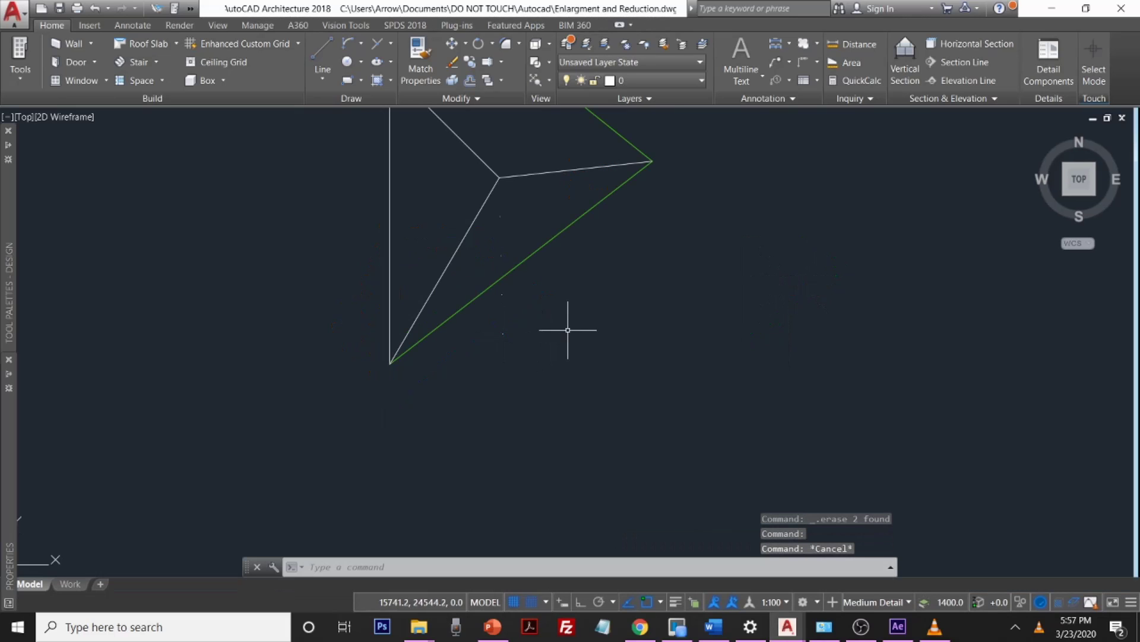
Step: Draw a line from the inner intersection down below the triangle
type("l")
key("Return")
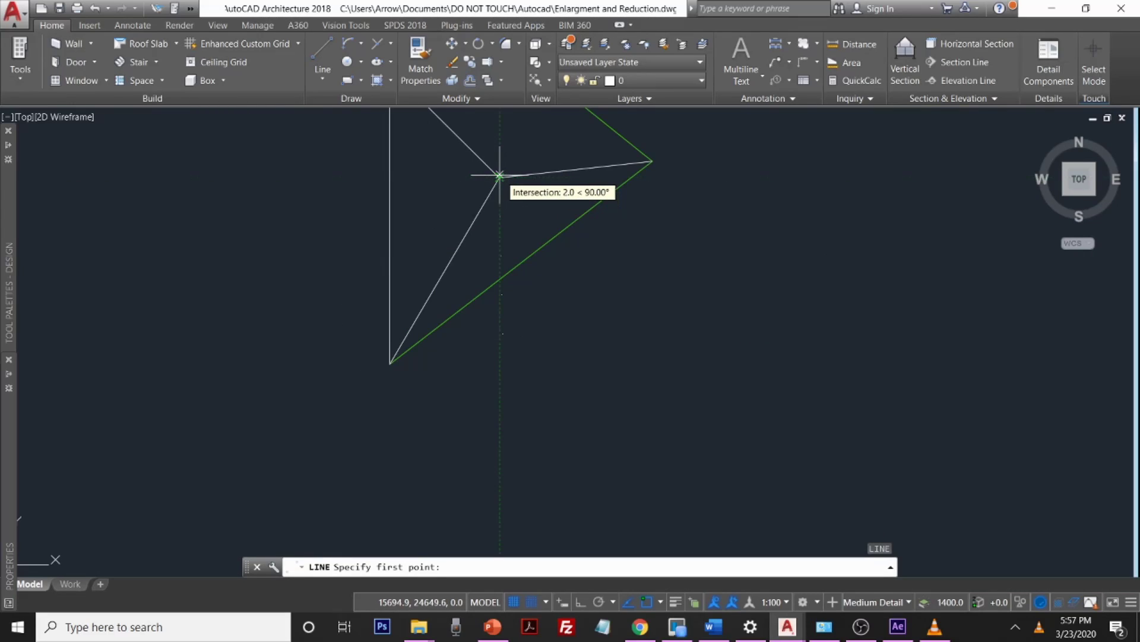
scroll(498, 177, "up", 2)
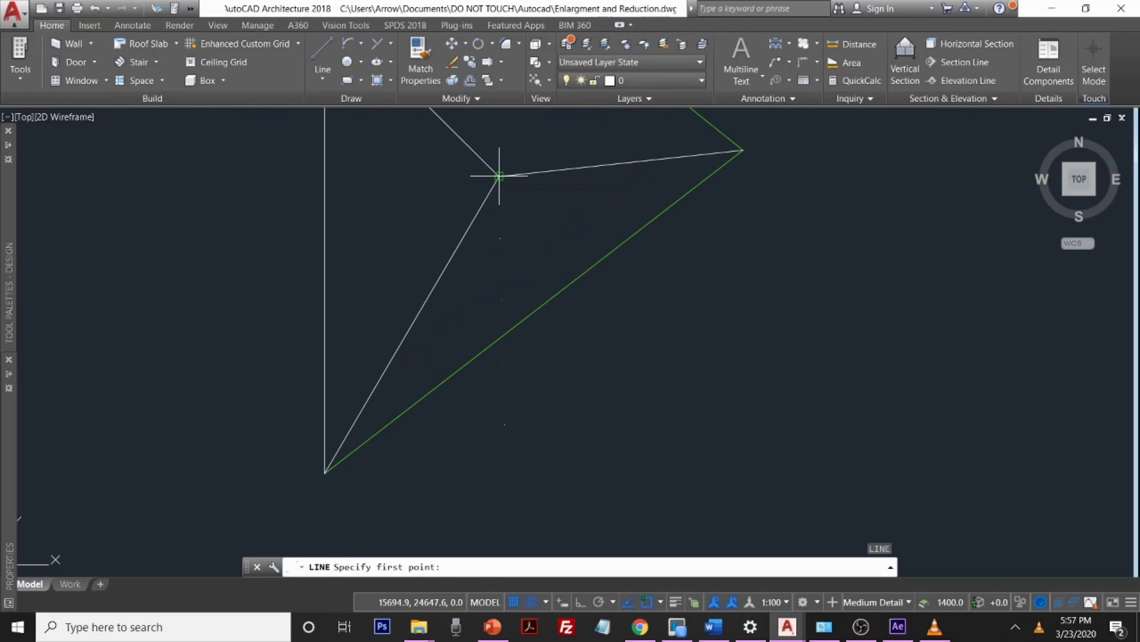
left_click(499, 176)
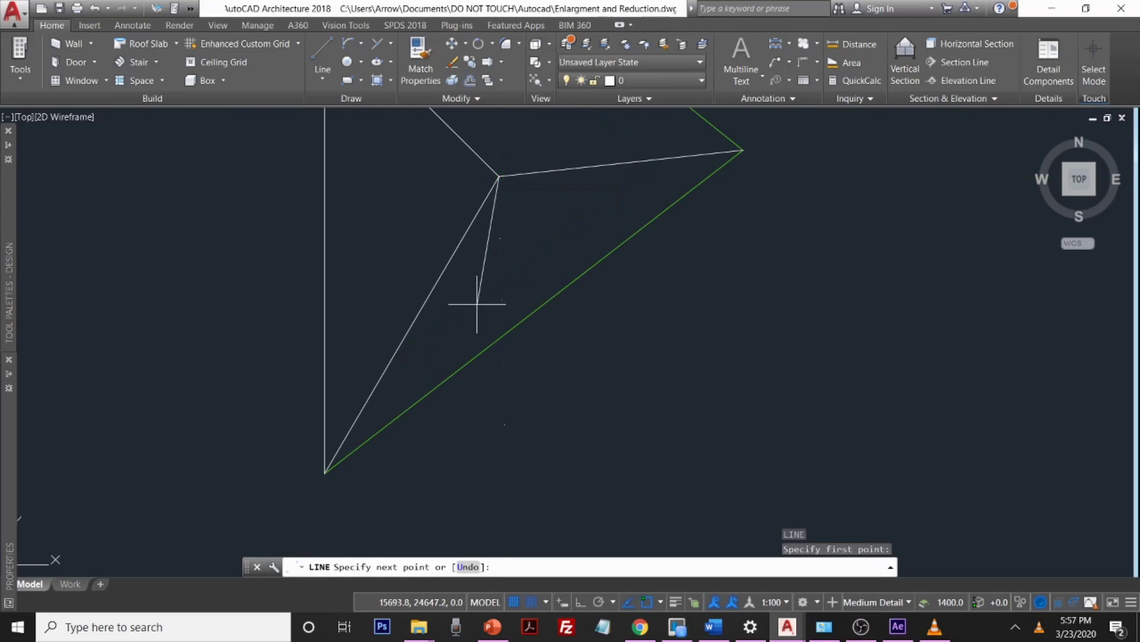
left_click(473, 524)
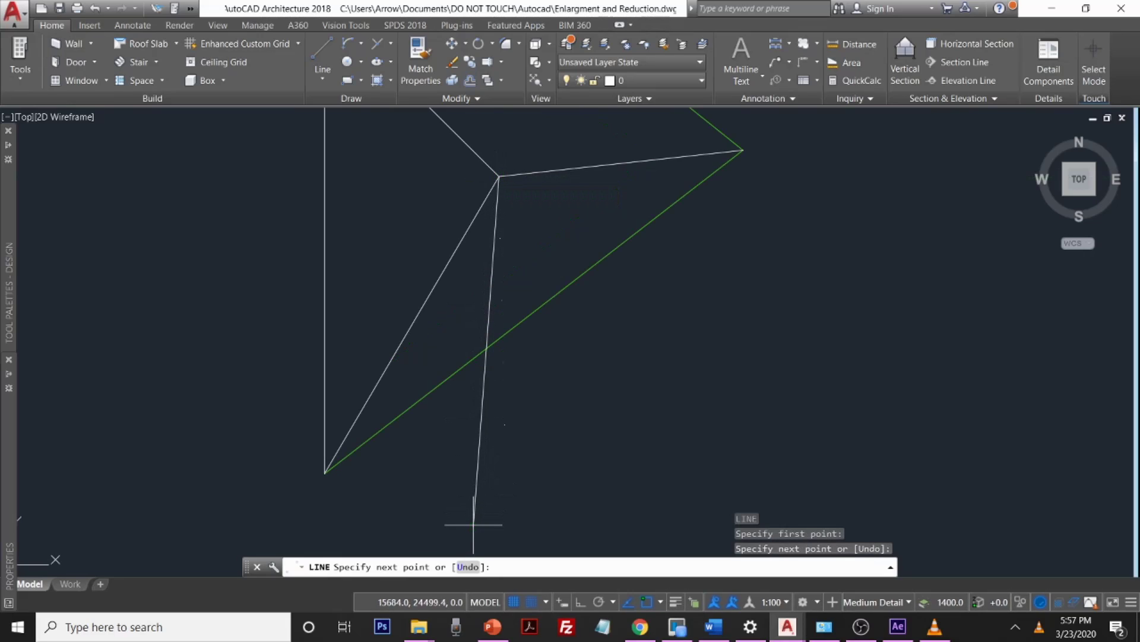
key("Return")
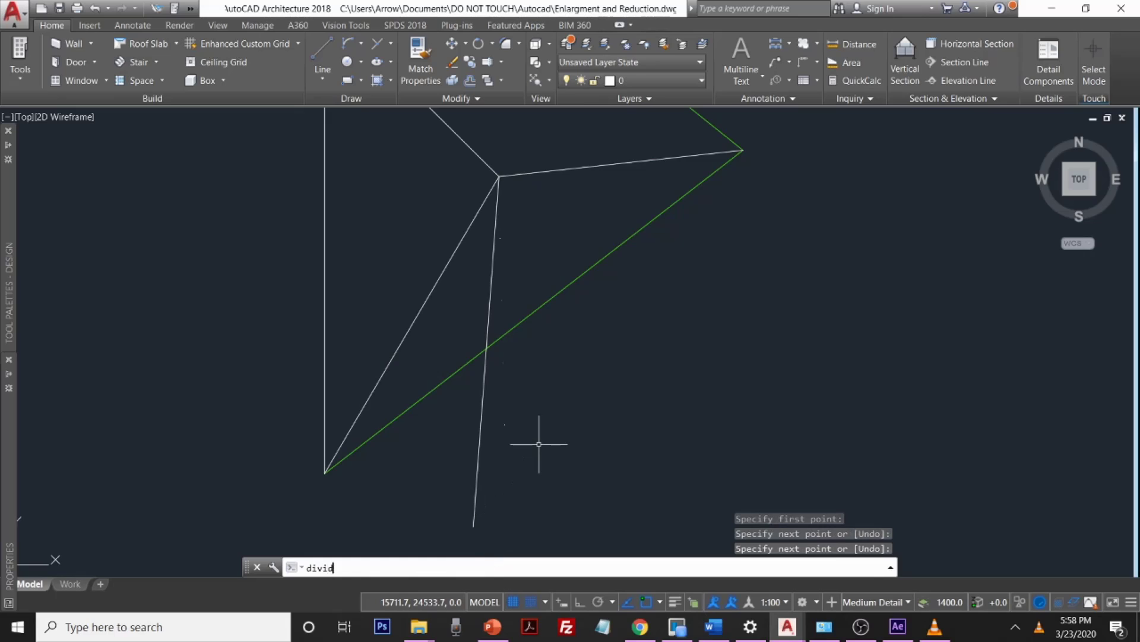
Step: Divide the new line into 6 equal parts and turn on Node object snap
key("Return")
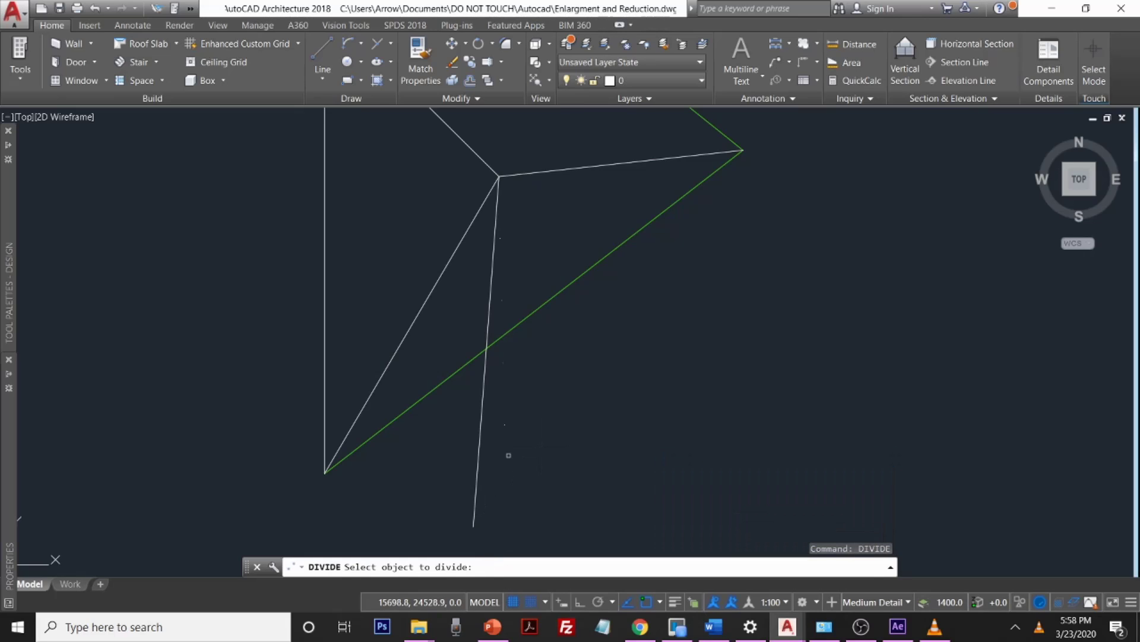
left_click(478, 459)
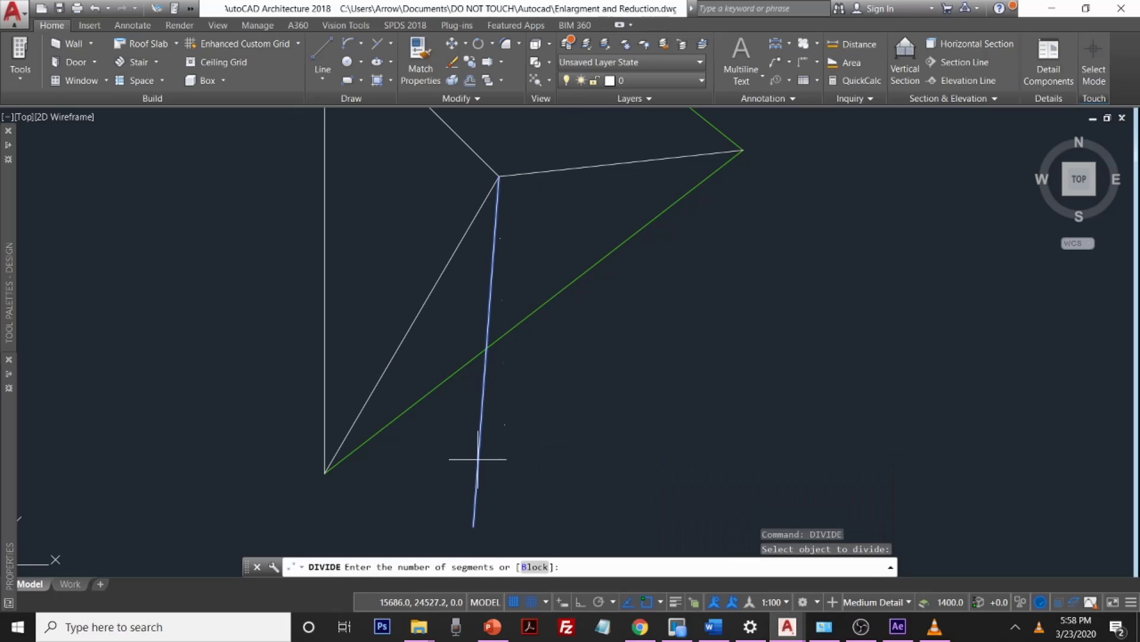
key("Return")
type("6")
key("Return")
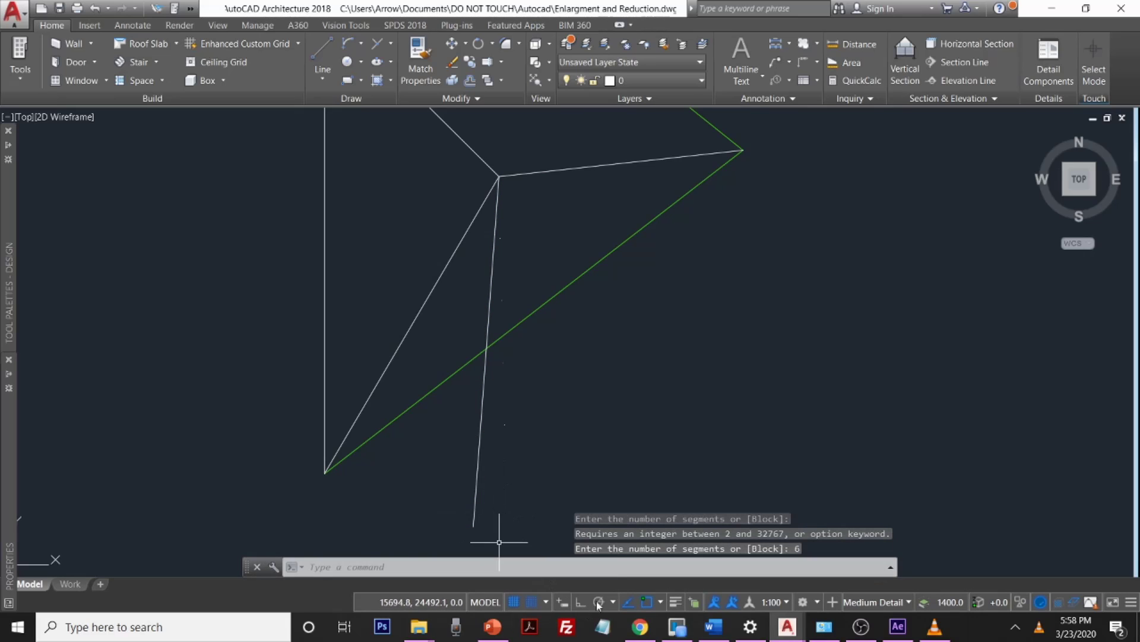
left_click(659, 603)
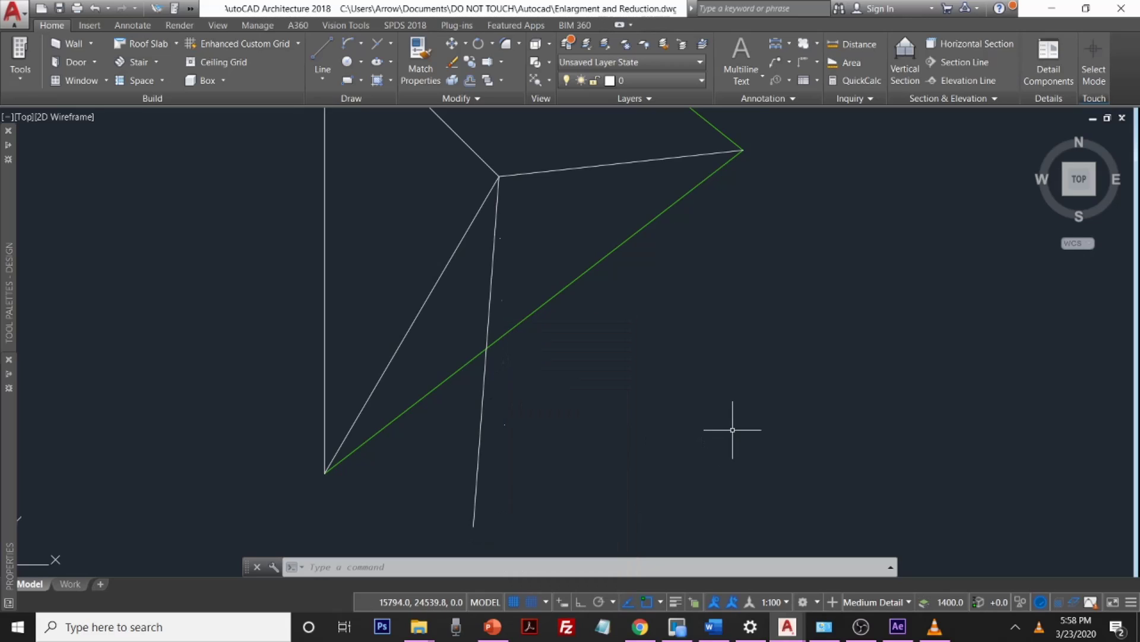
key("ctrl+9")
key("ctrl+9")
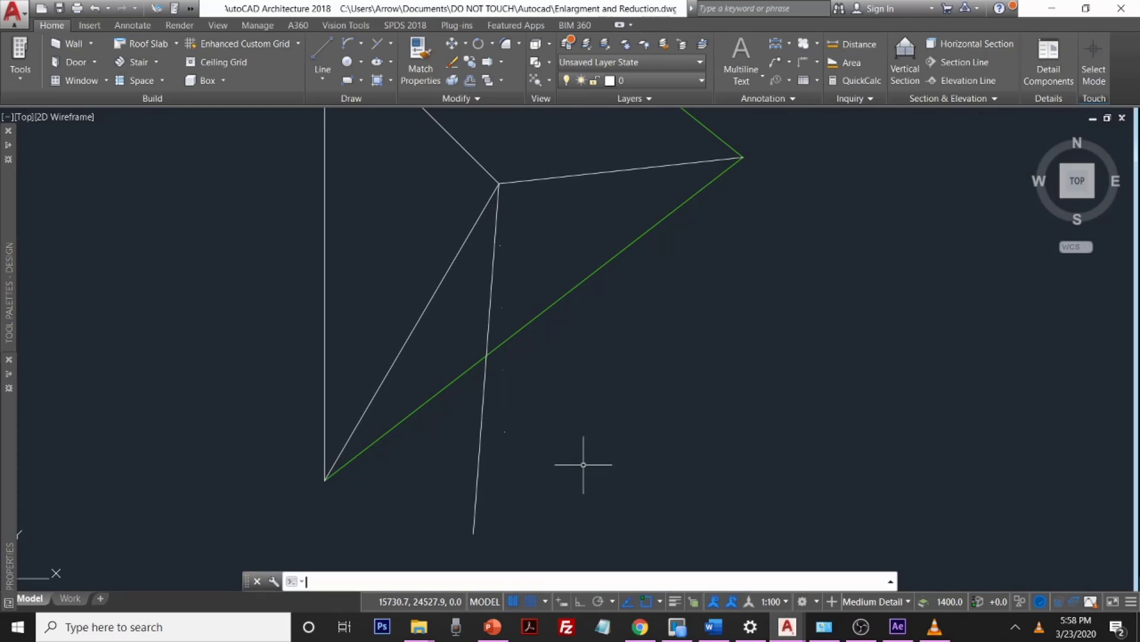
type("l")
key("Return")
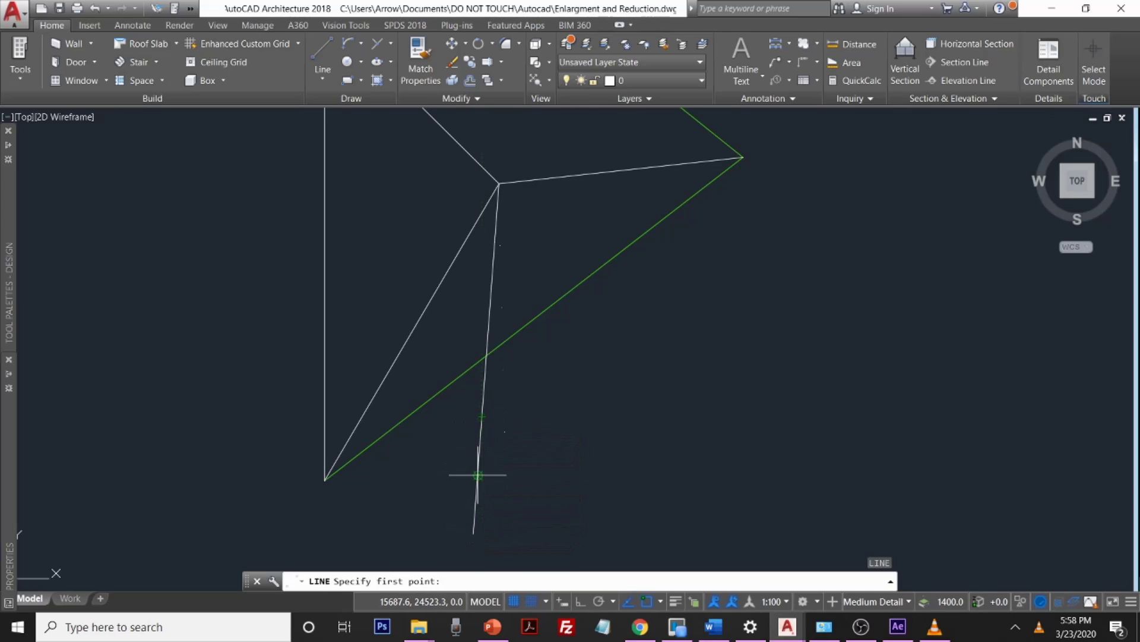
Step: Draw a line from a lower division node to the triangle's lower-left vertex
left_click(482, 417)
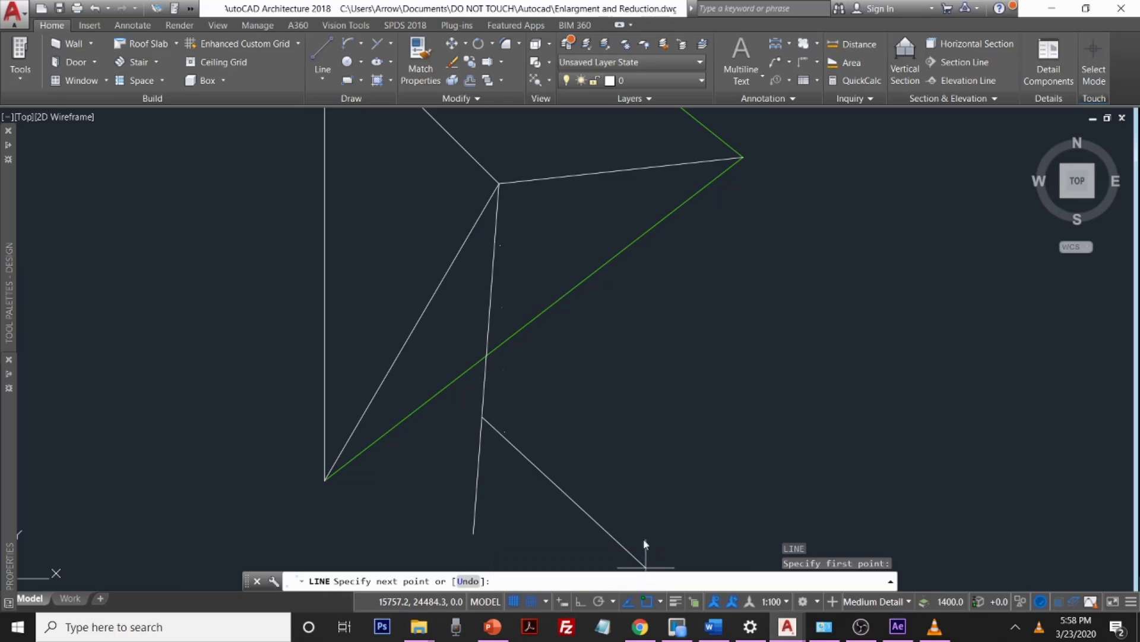
left_click(660, 602)
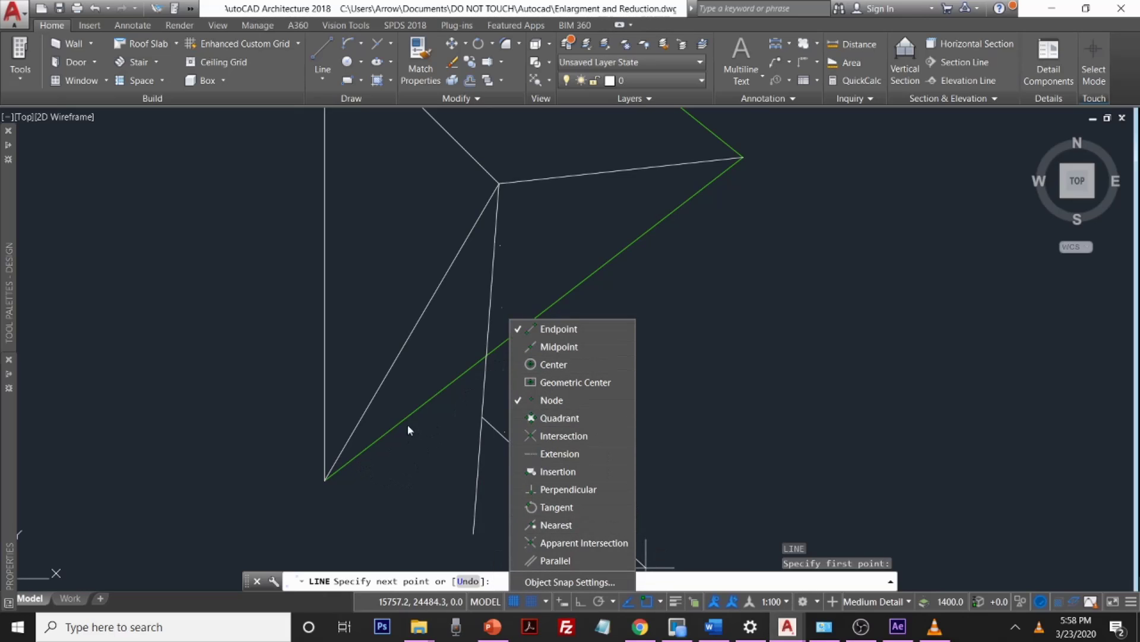
left_click(327, 475)
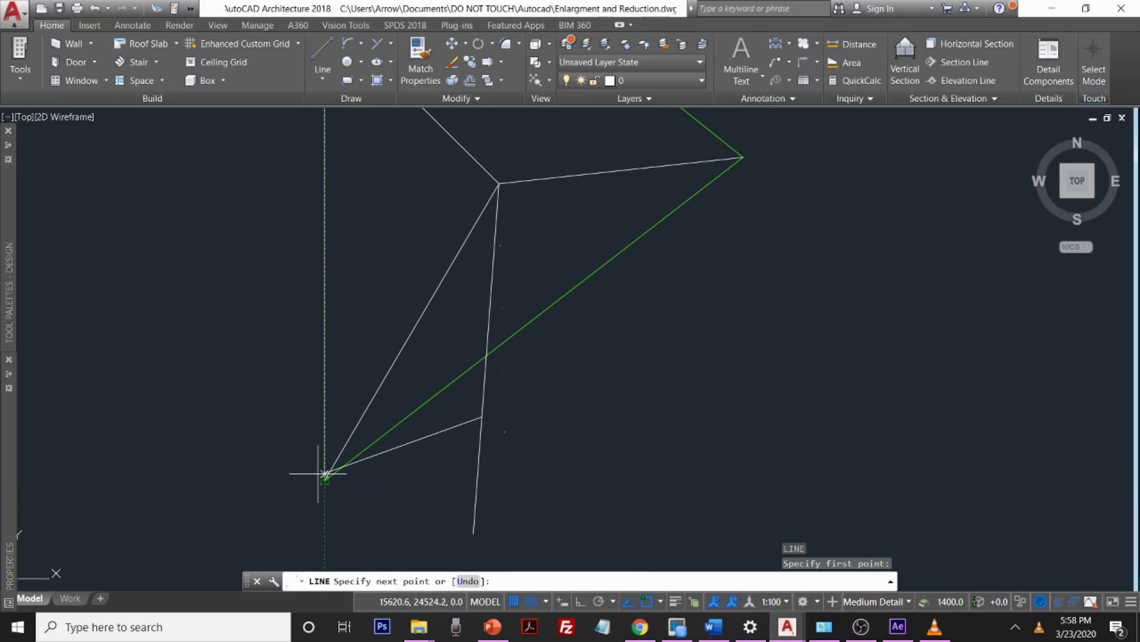
left_click(325, 479)
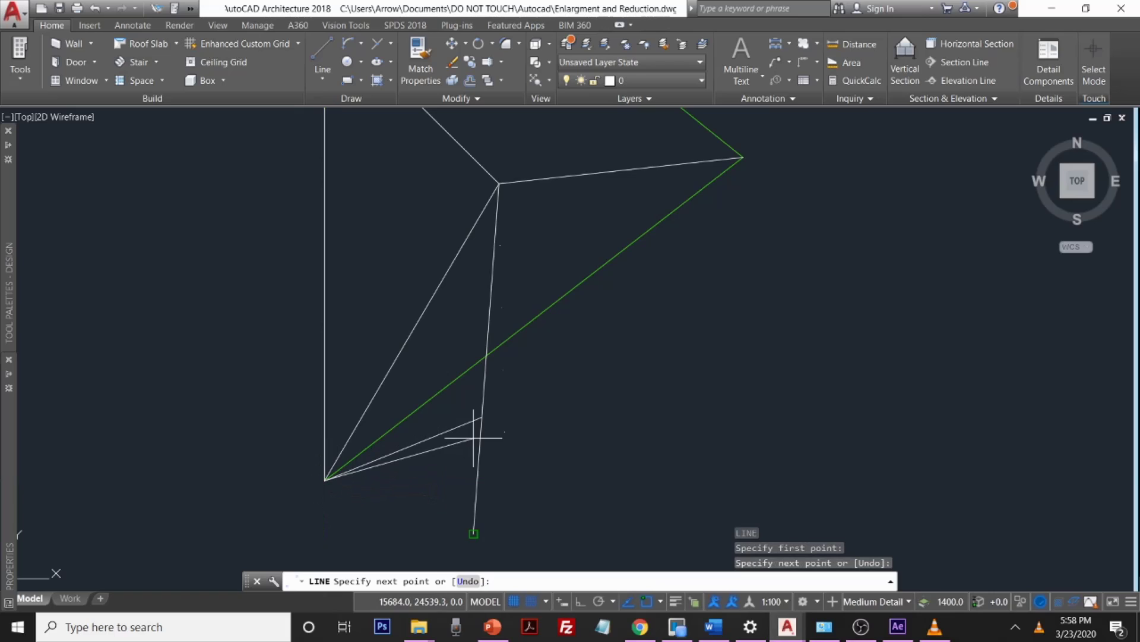
key("Return")
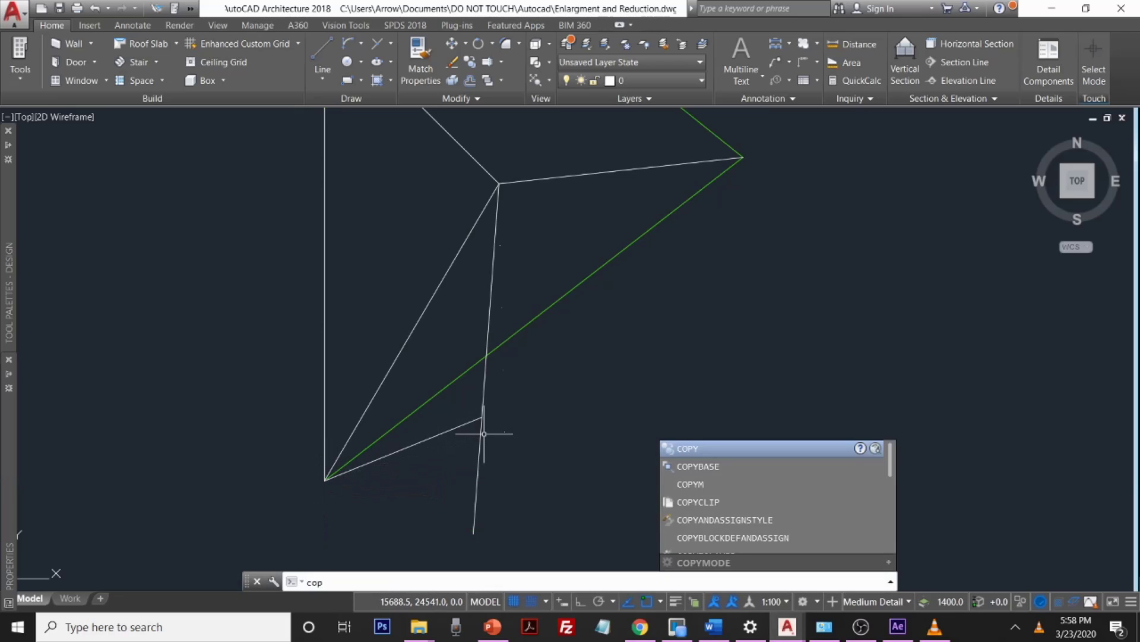
Step: Copy the connecting line, using its end at the division node as base point
key("Return")
left_click(468, 424)
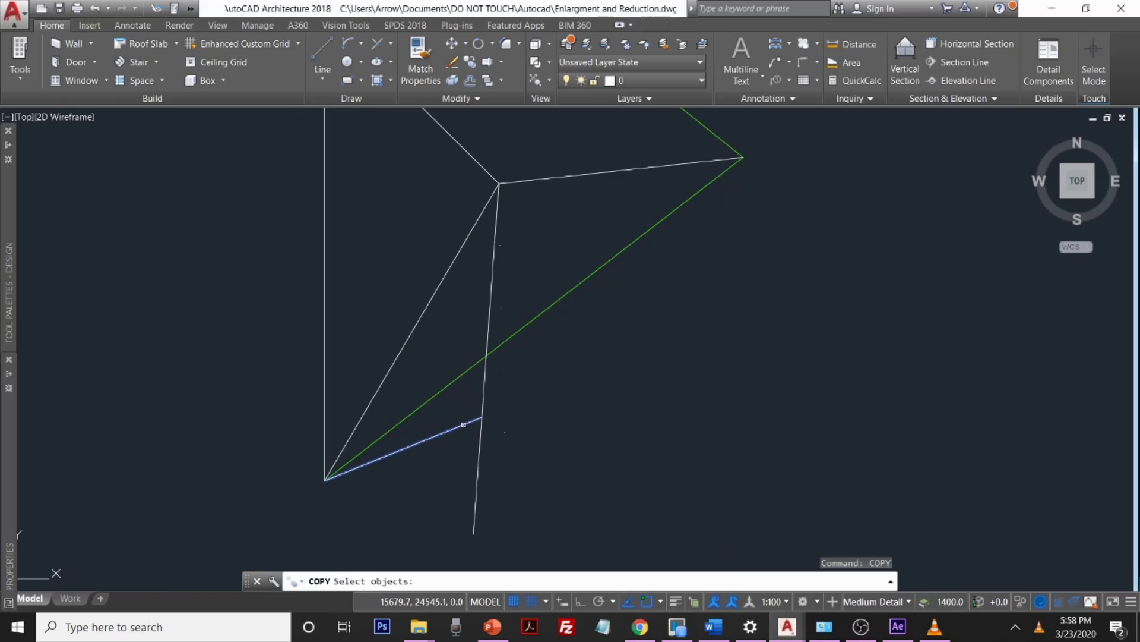
key("Return")
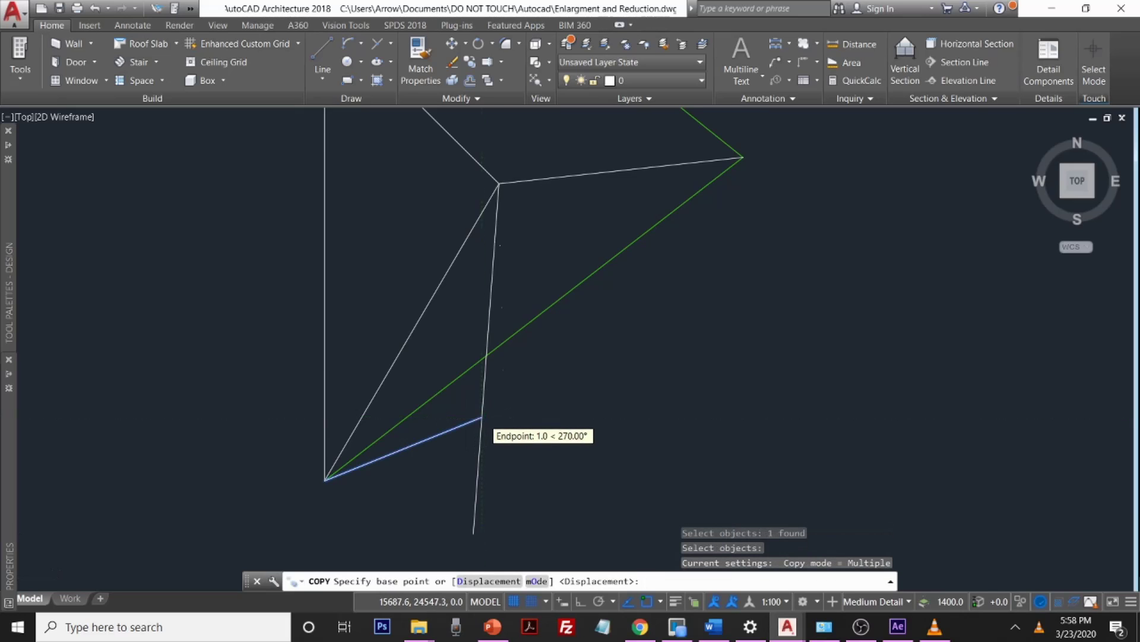
scroll(480, 417, "up", 3)
left_click(479, 415)
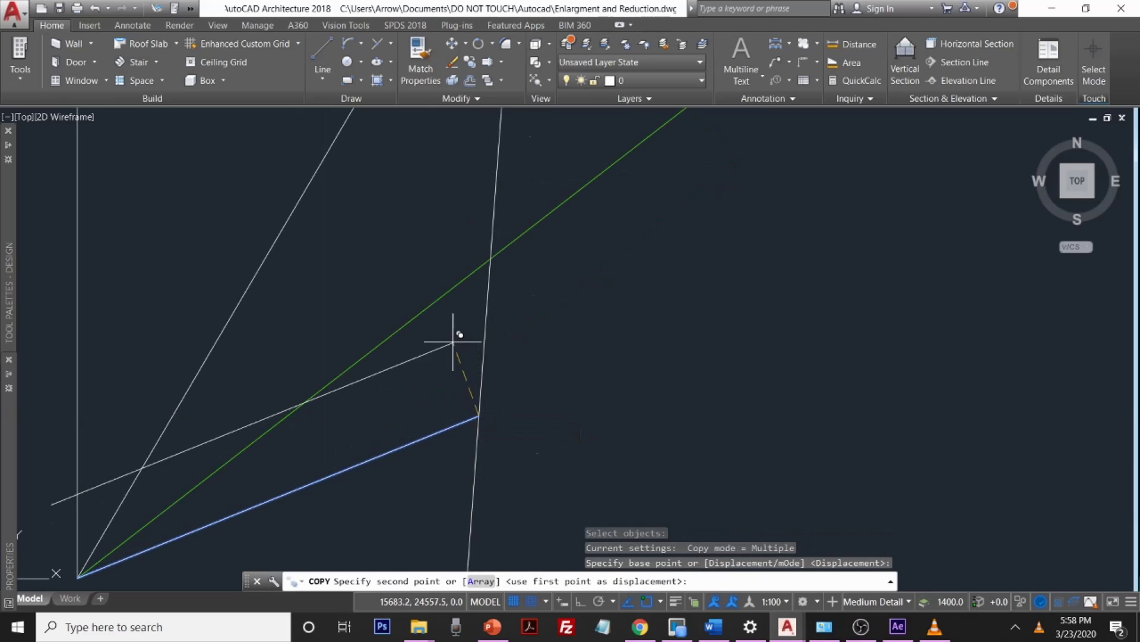
scroll(463, 378, "down", 4)
middle_click_drag(492, 448, 482, 361)
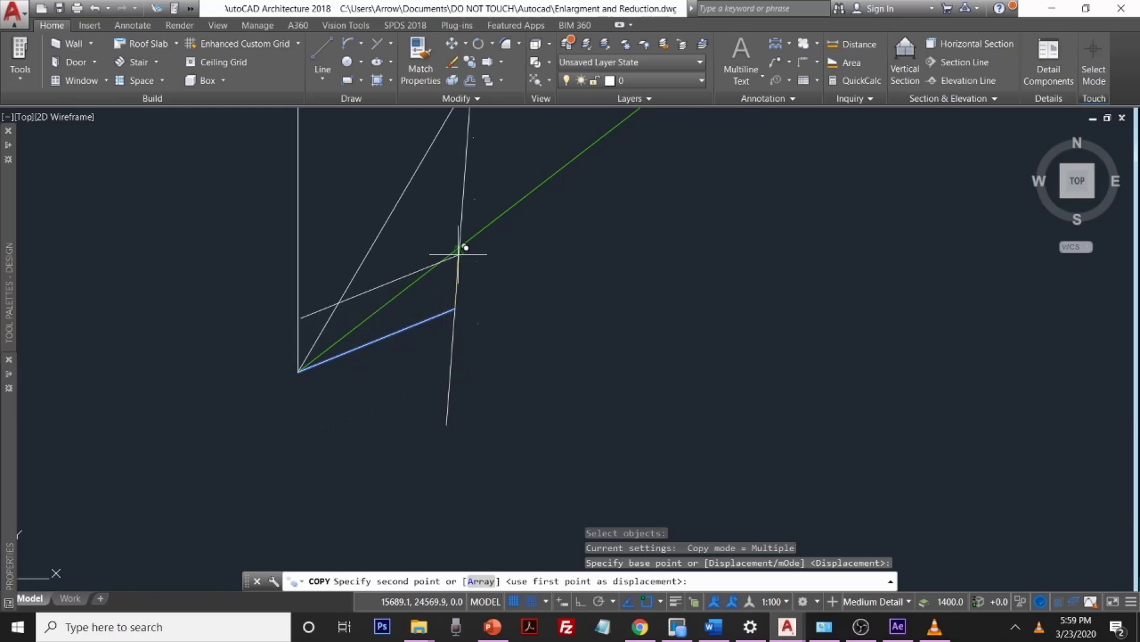
Step: Place parallel copies of the line through each remaining division point and the endpoint
scroll(461, 243, "up", 3)
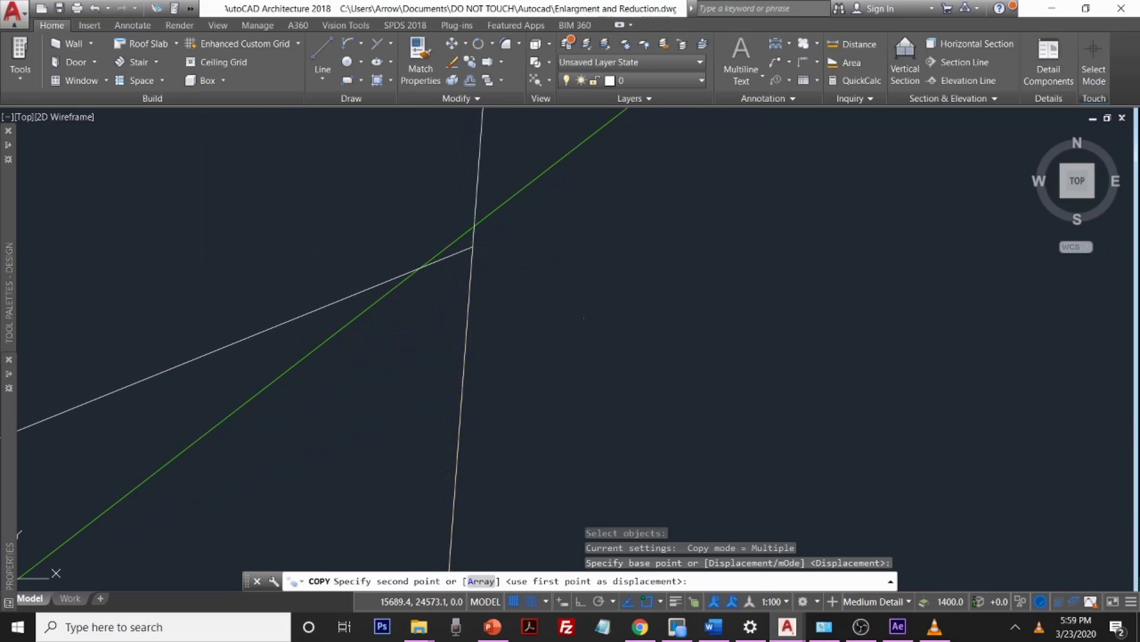
left_click(473, 247)
scroll(474, 196, "down", 2)
middle_click_drag(474, 183, 438, 265)
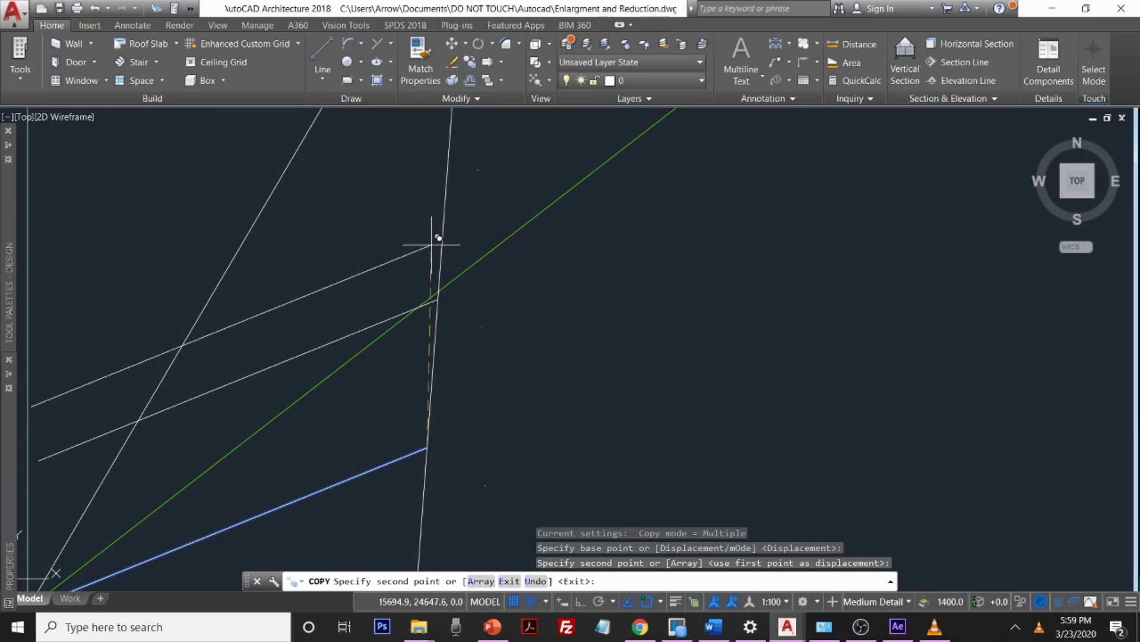
scroll(449, 181, "up", 2)
middle_click_drag(446, 178, 423, 265)
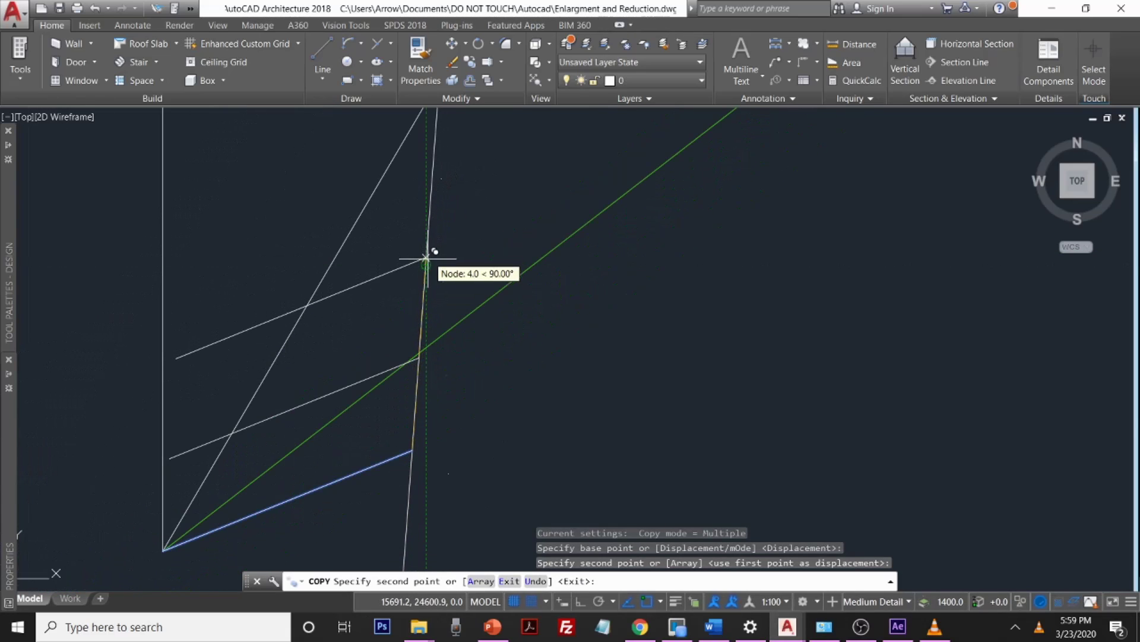
left_click(427, 260)
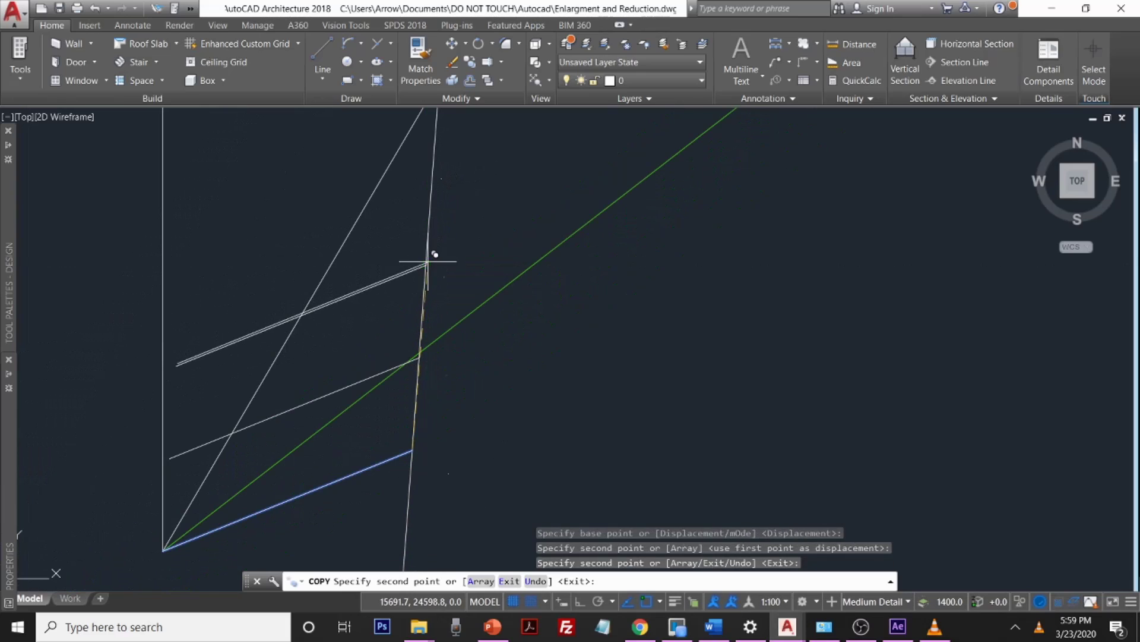
left_click(433, 171)
scroll(458, 166, "down", 4)
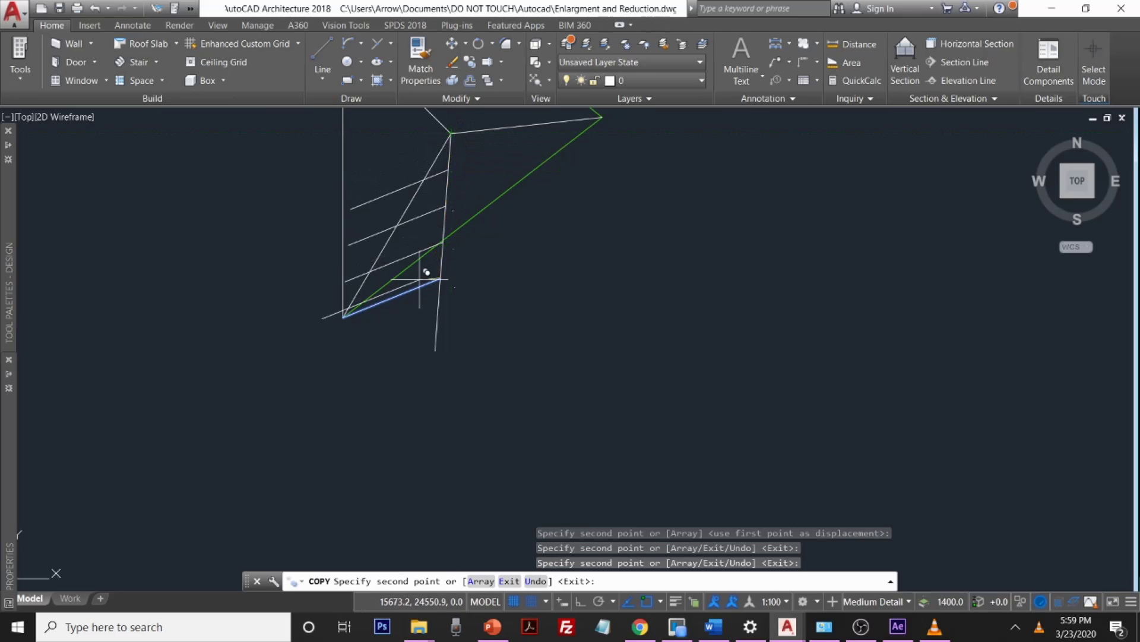
left_click(438, 313)
scroll(433, 339, "up", 5)
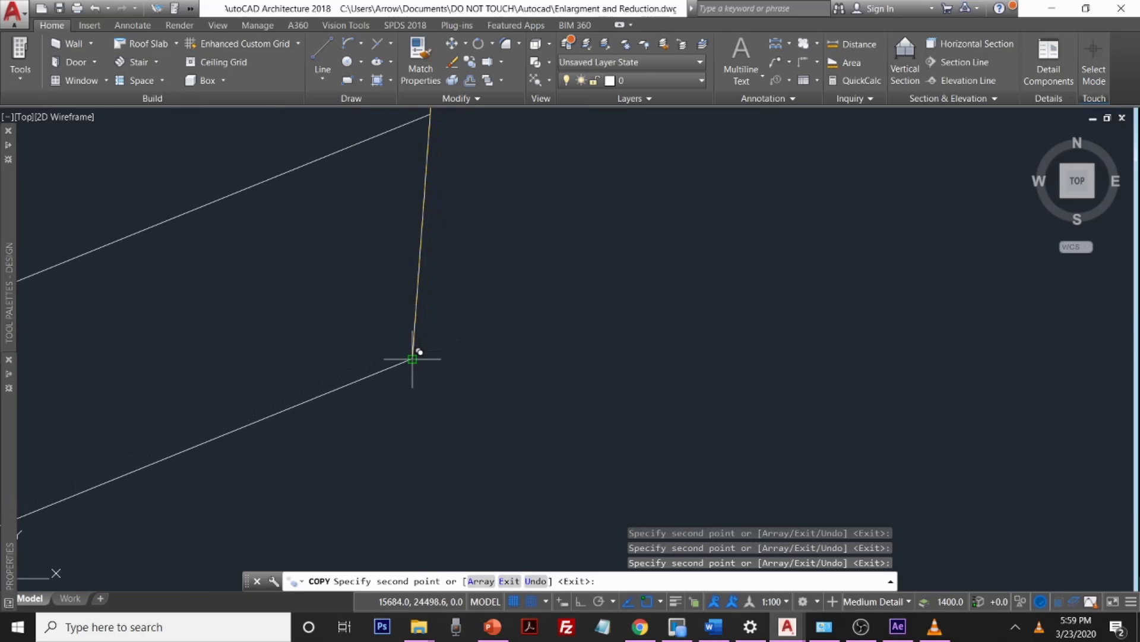
scroll(414, 359, "down", 3)
middle_click_drag(331, 362, 442, 332)
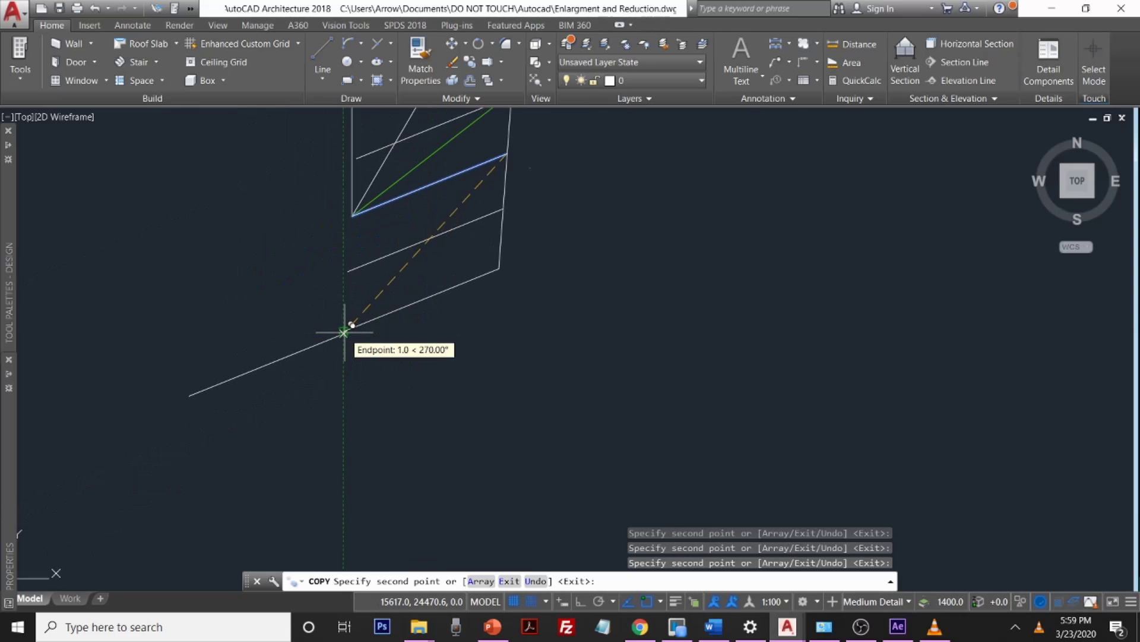
left_click(348, 271)
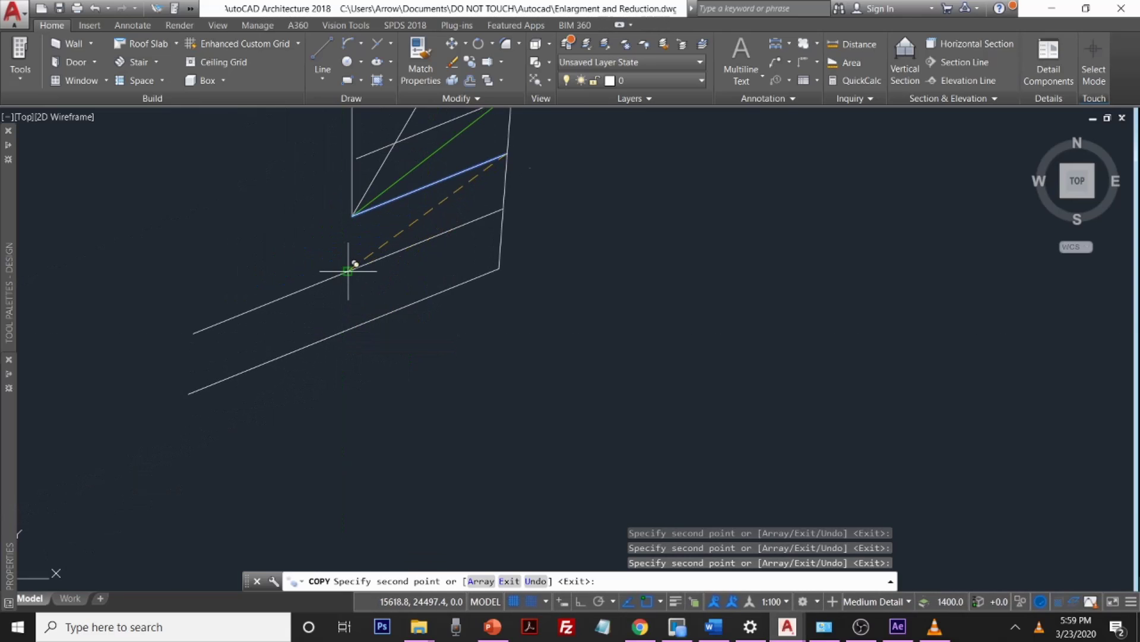
scroll(445, 232, "down", 2)
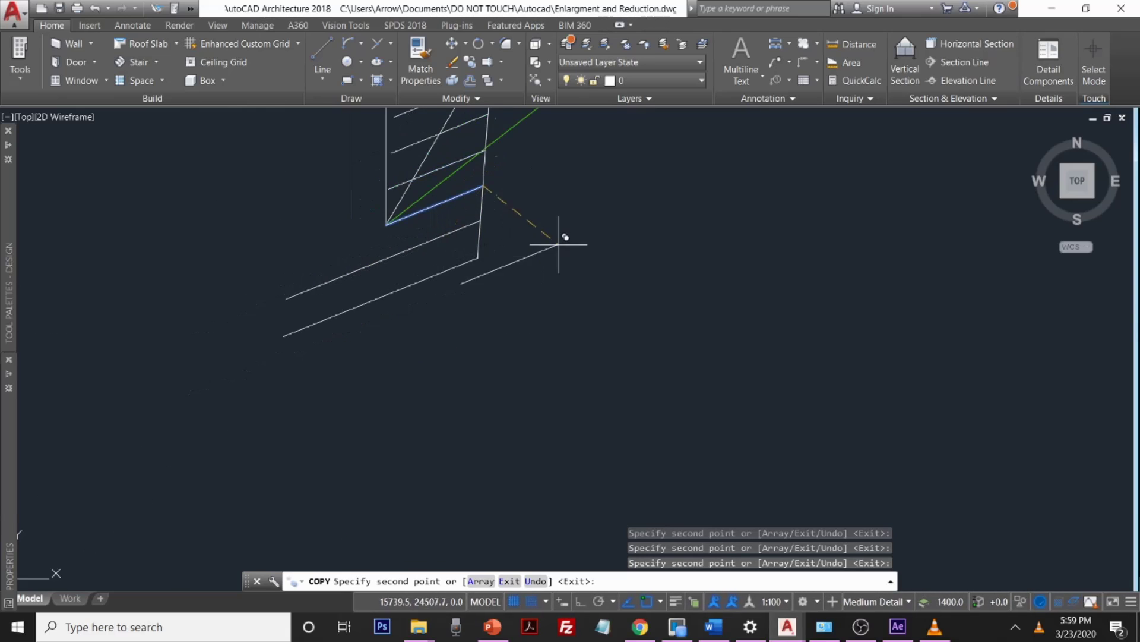
scroll(562, 238, "down", 2)
key("Escape")
scroll(565, 237, "down", 3)
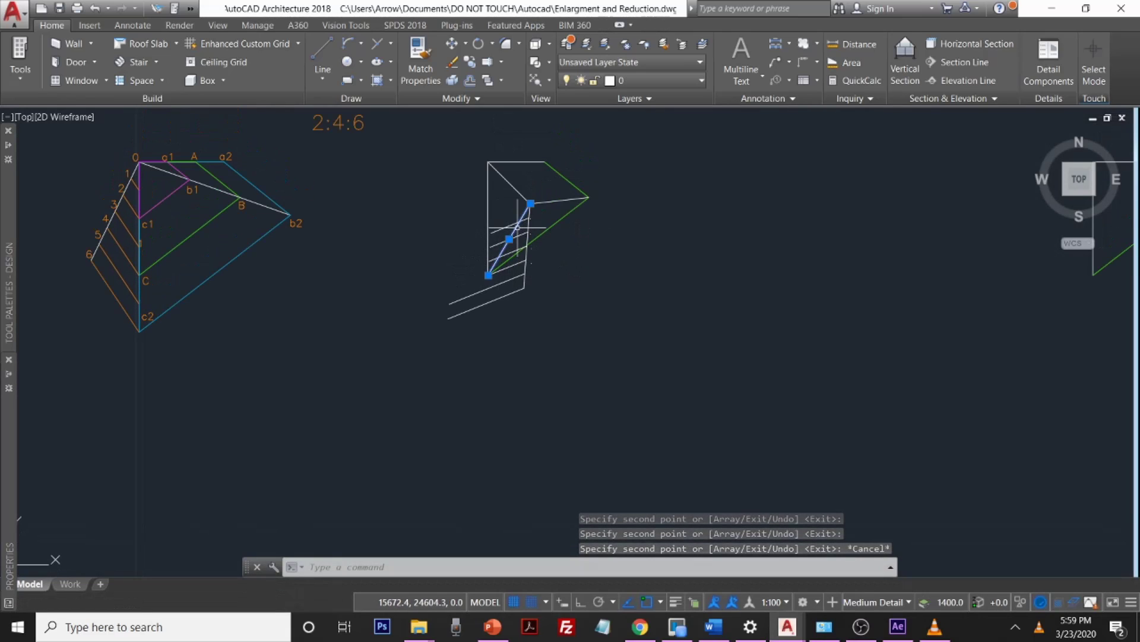
left_click(307, 567)
Step: Attempt copying the line near the vertex twice, cancelling both attempts
type("Copy")
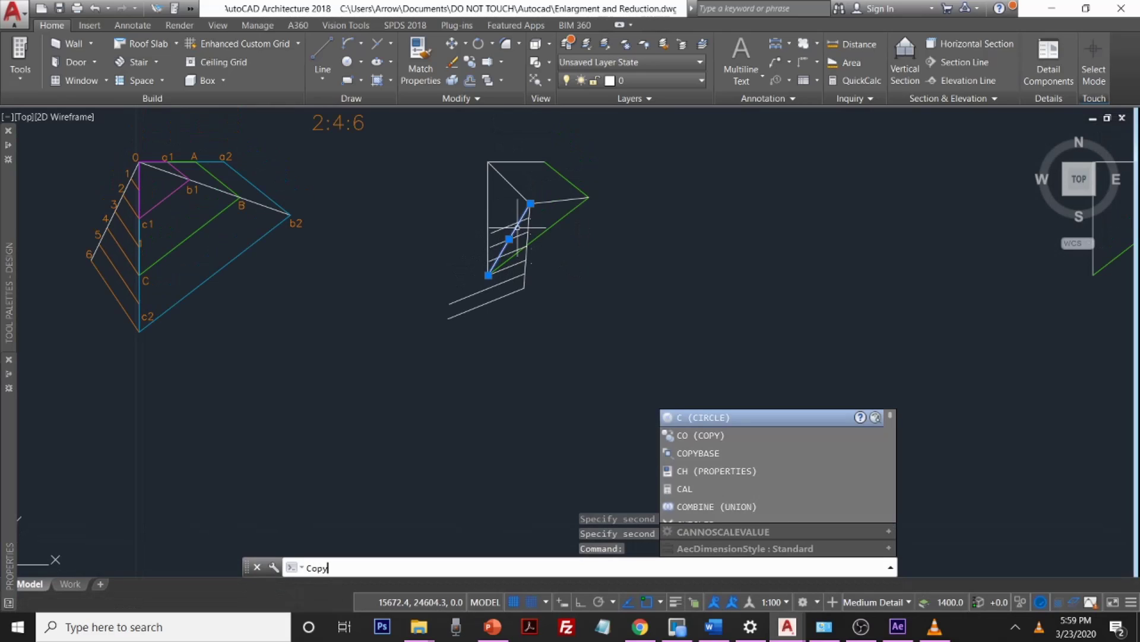
key("Return")
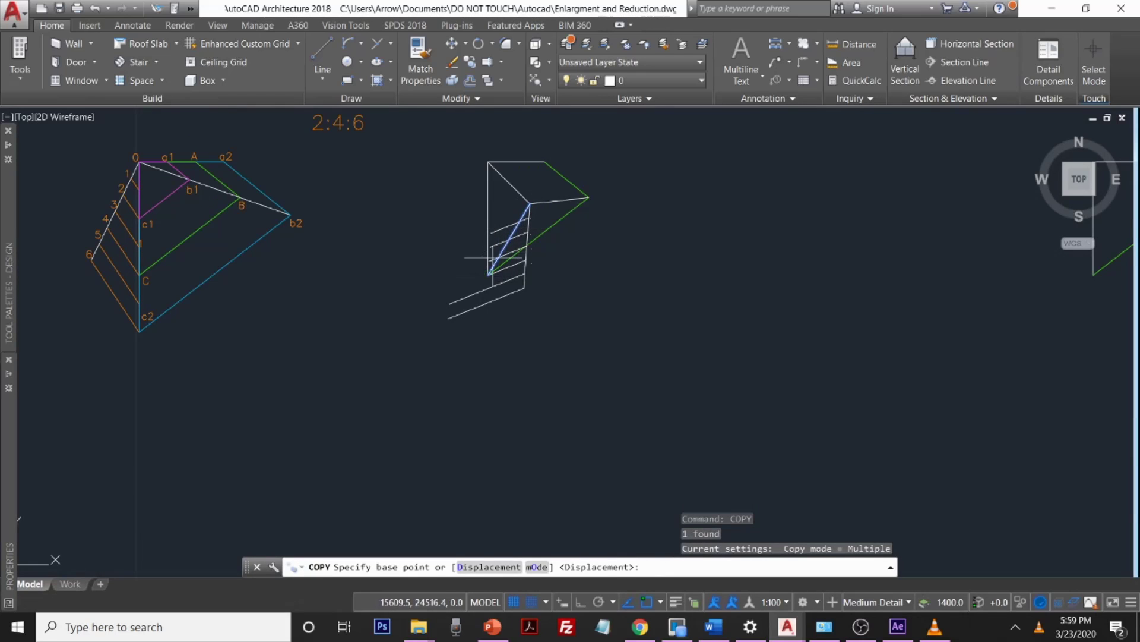
left_click(528, 203)
scroll(530, 262, "up", 5)
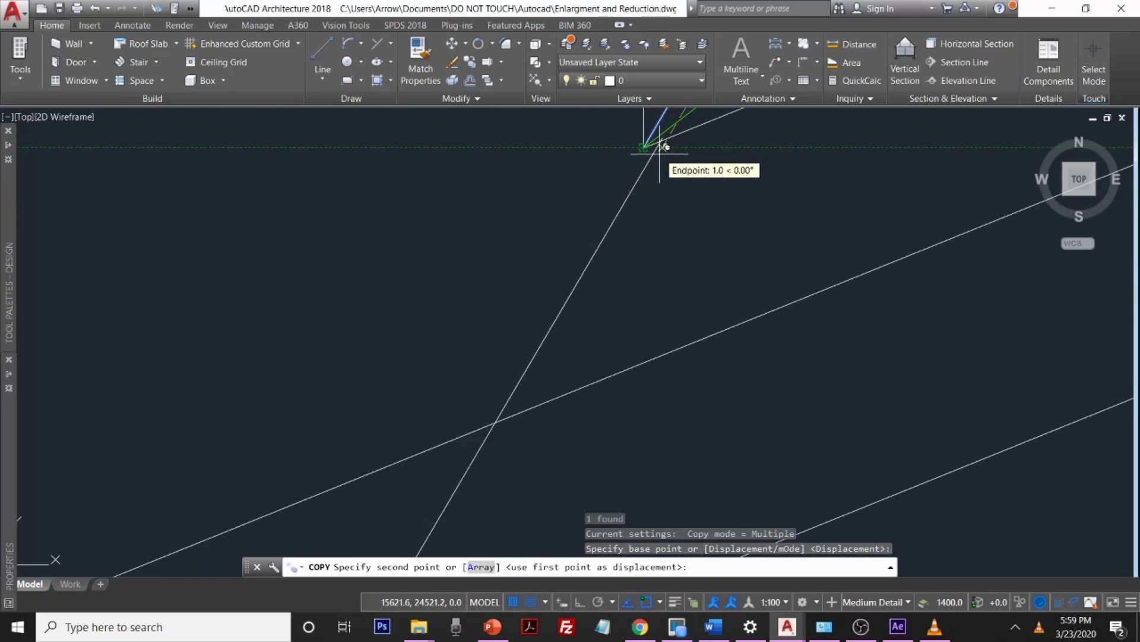
key("Escape")
type("c")
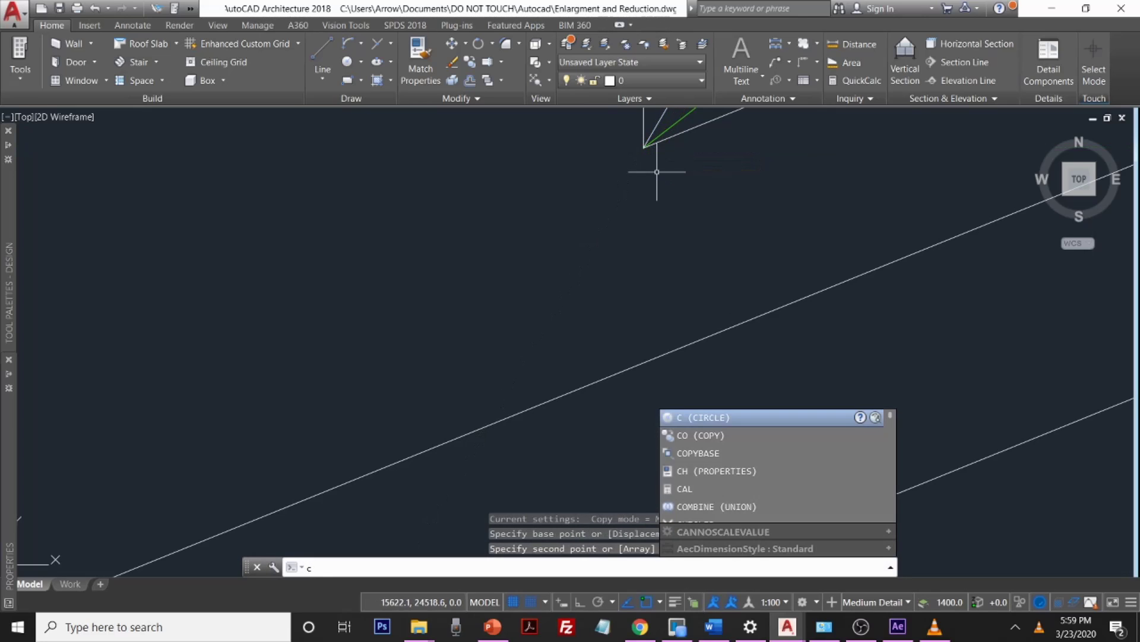
key("Return")
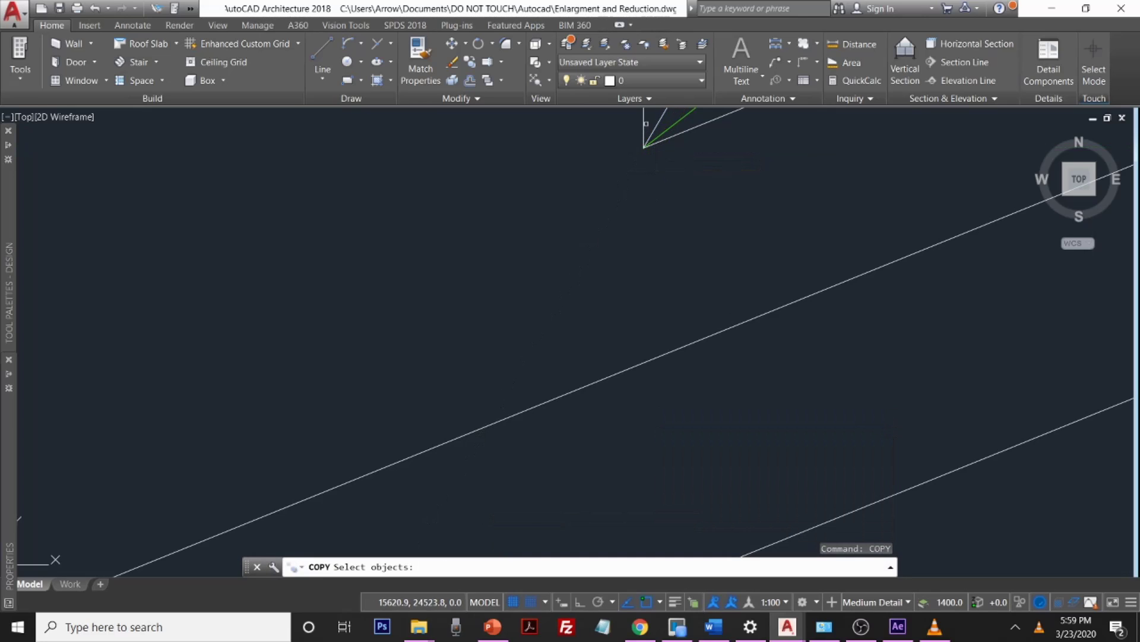
left_click(656, 123)
scroll(617, 247, "down", 4)
middle_click_drag(617, 247, 439, 386)
scroll(475, 356, "down", 2)
scroll(529, 315, "up", 4)
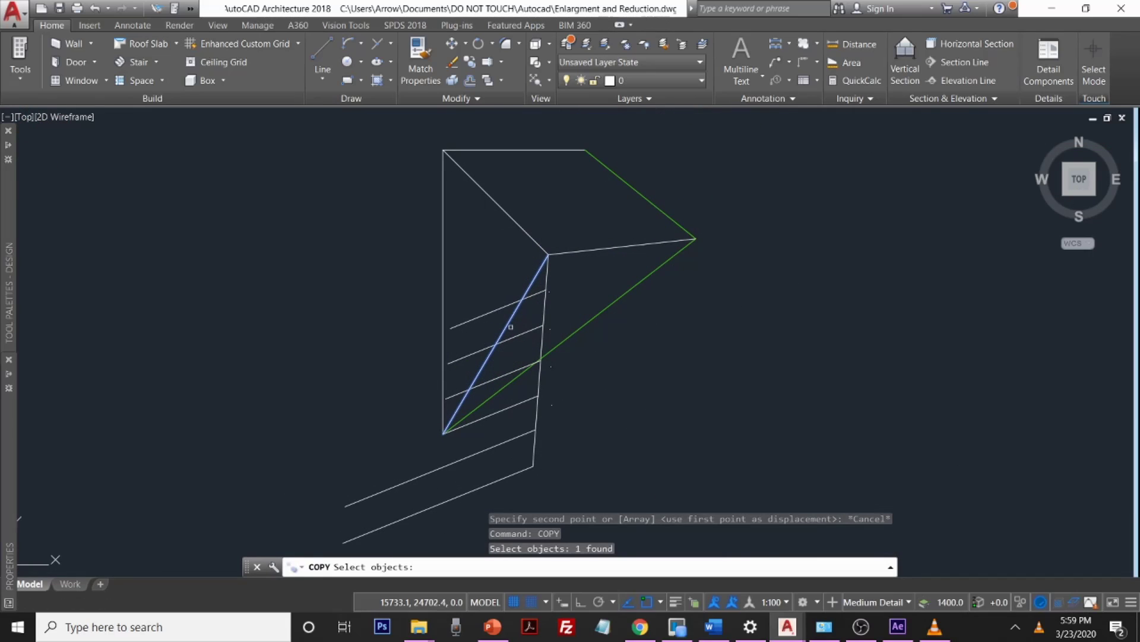
key("Return")
scroll(555, 227, "up", 4)
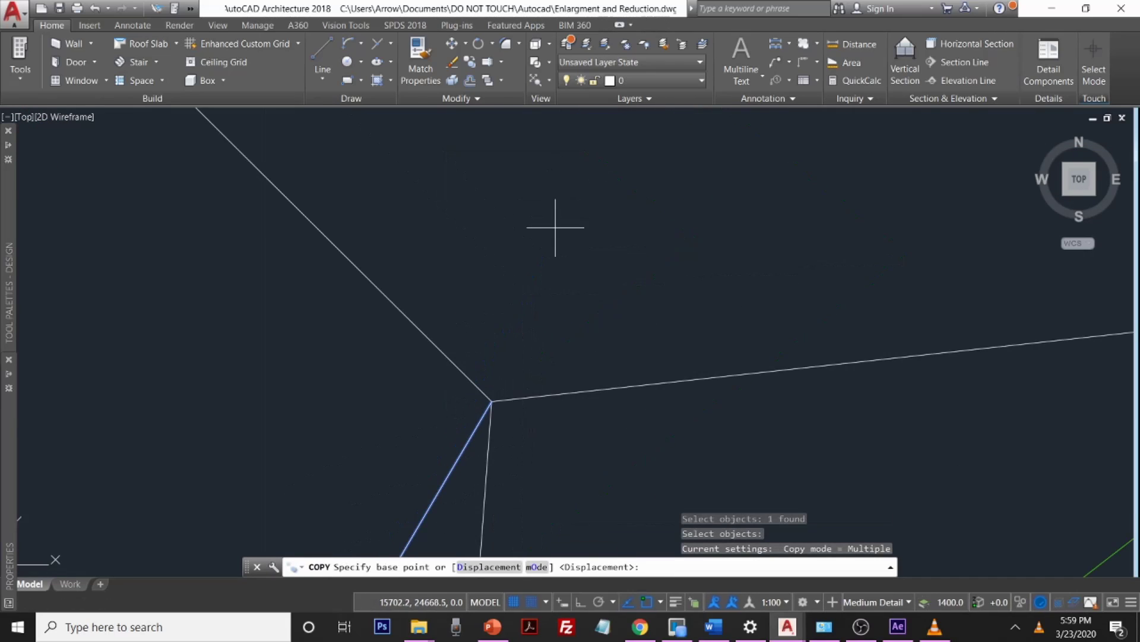
left_click(491, 399)
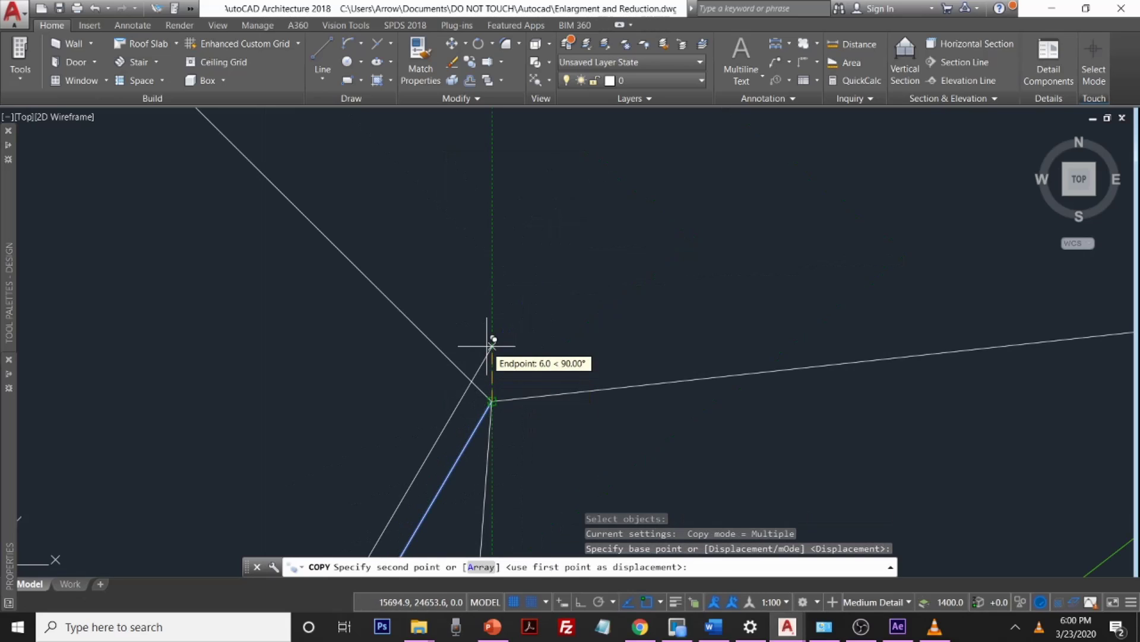
key("Escape")
Step: Copy the left diagonal line, taking its corner as the base point
type("copy")
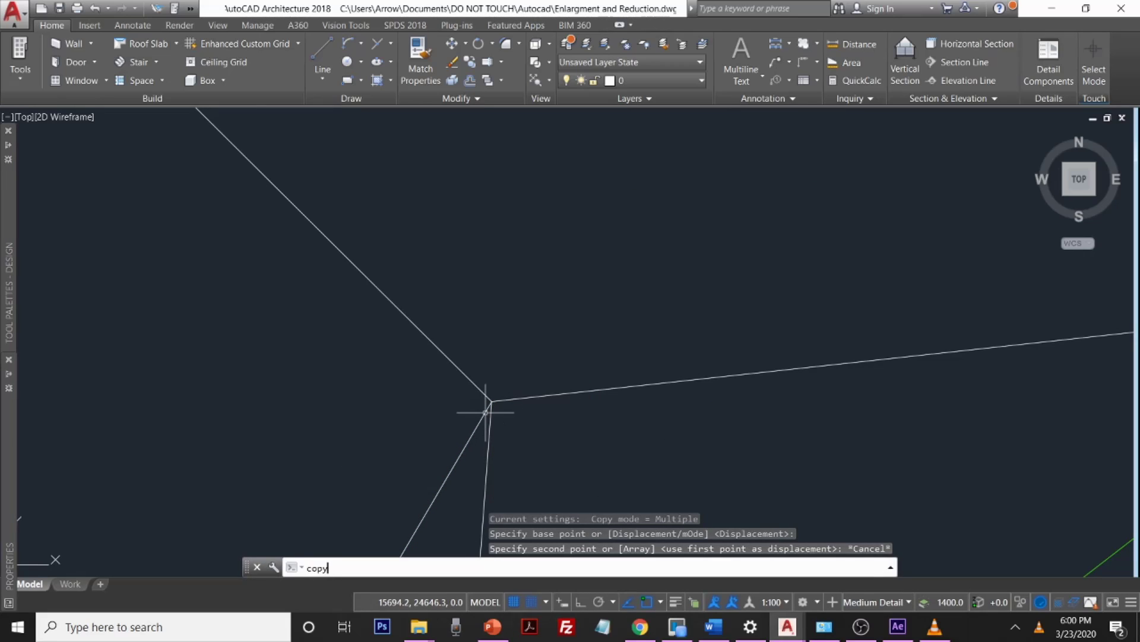
key("Return")
left_click(480, 419)
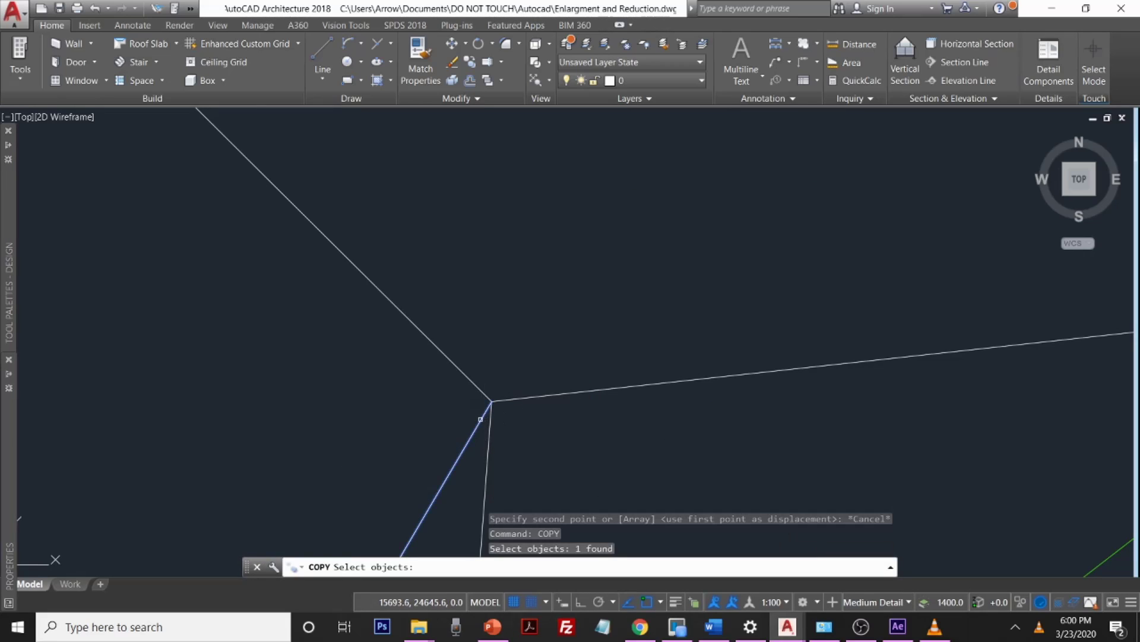
mouse_move(485, 416)
middle_mouse_down()
mouse_move(354, 365)
mouse_move(448, 428)
middle_mouse_up()
key("Return")
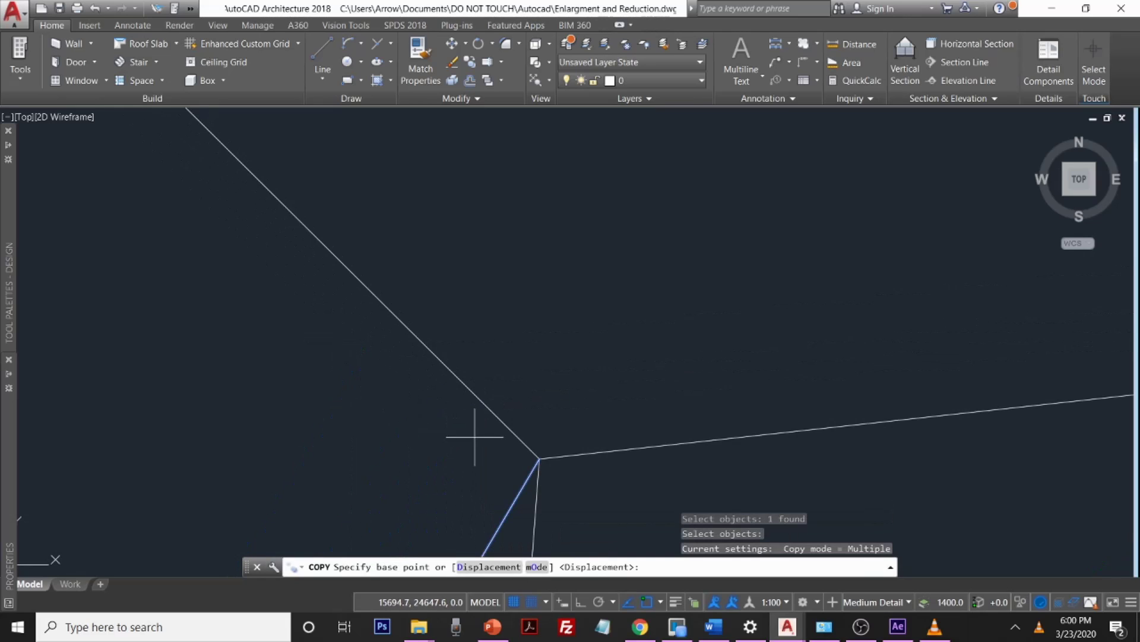
left_click(539, 457)
Step: Place the diagonal's copy at the lower intersection of the construction lines
mouse_move(539, 457)
middle_mouse_down()
mouse_move(511, 374)
mouse_move(493, 408)
mouse_move(493, 335)
middle_mouse_up()
scroll(493, 408, "down", 5)
scroll(540, 287, "up", 6)
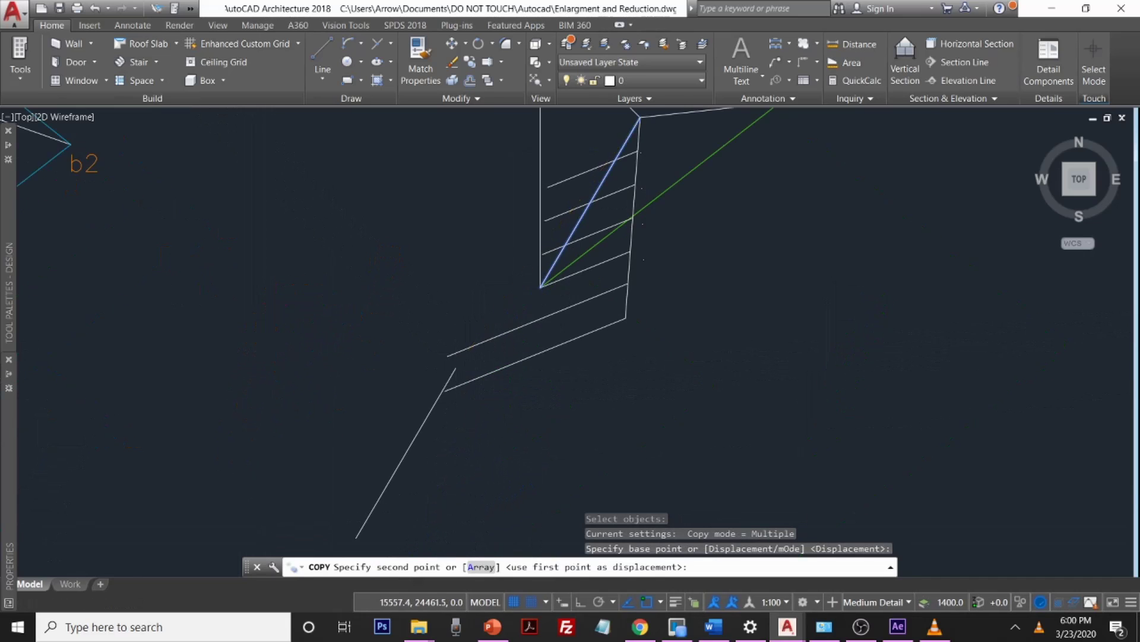
scroll(514, 310, "up", 4)
scroll(604, 229, "up", 5)
middle_click_drag(591, 231, 883, 55)
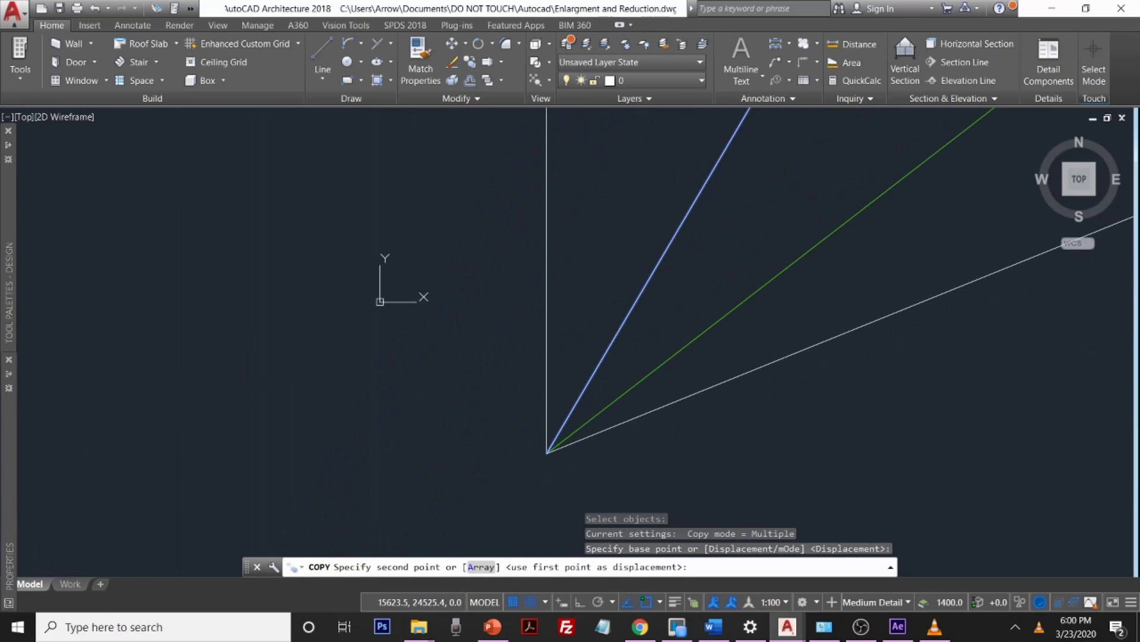
left_click(547, 452)
middle_click_drag(546, 452, 605, 366)
scroll(604, 366, "down", 5)
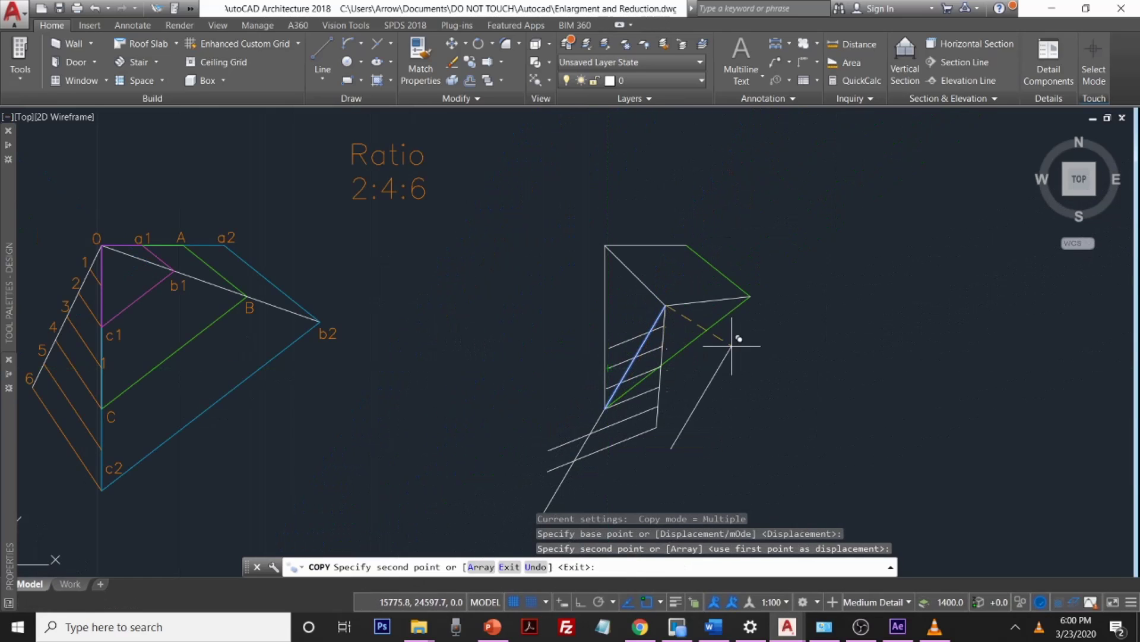
key("Escape")
Step: Trim the overhanging ends of the parallel lines below the triangle
type("tr")
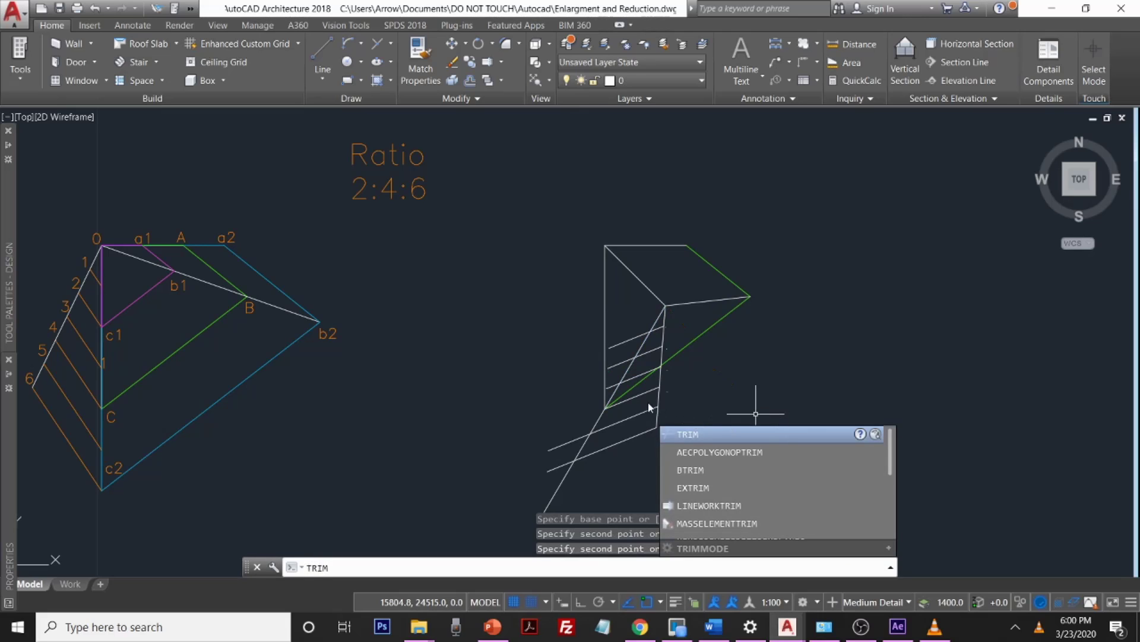
left_click(698, 436)
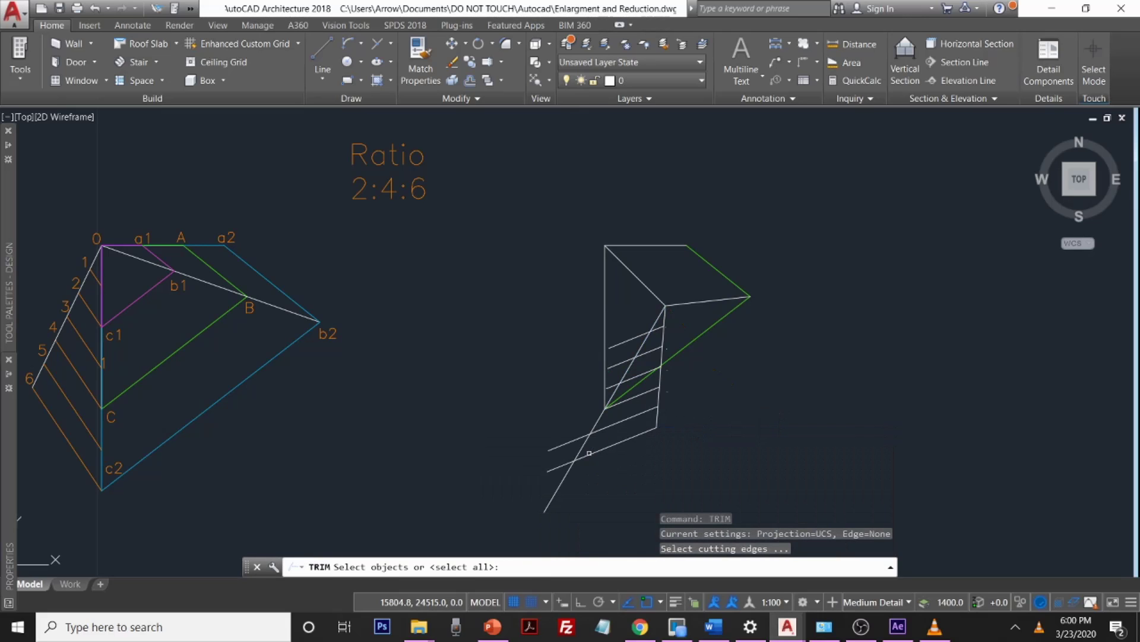
key("Return")
left_click(554, 465)
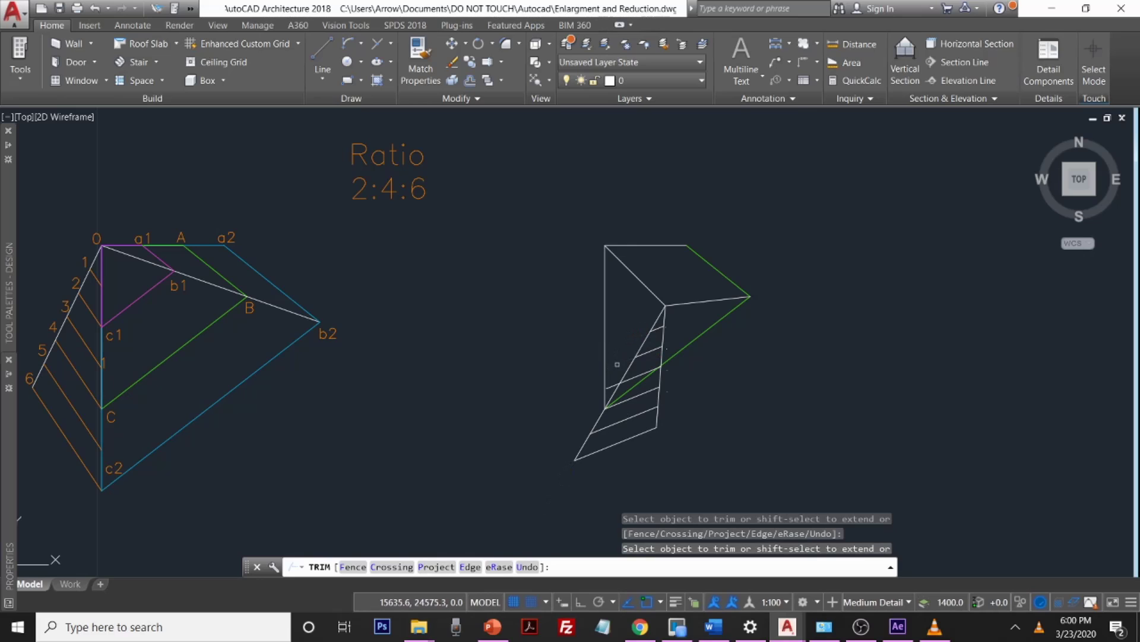
left_click(608, 381)
left_click(614, 384)
key("Escape")
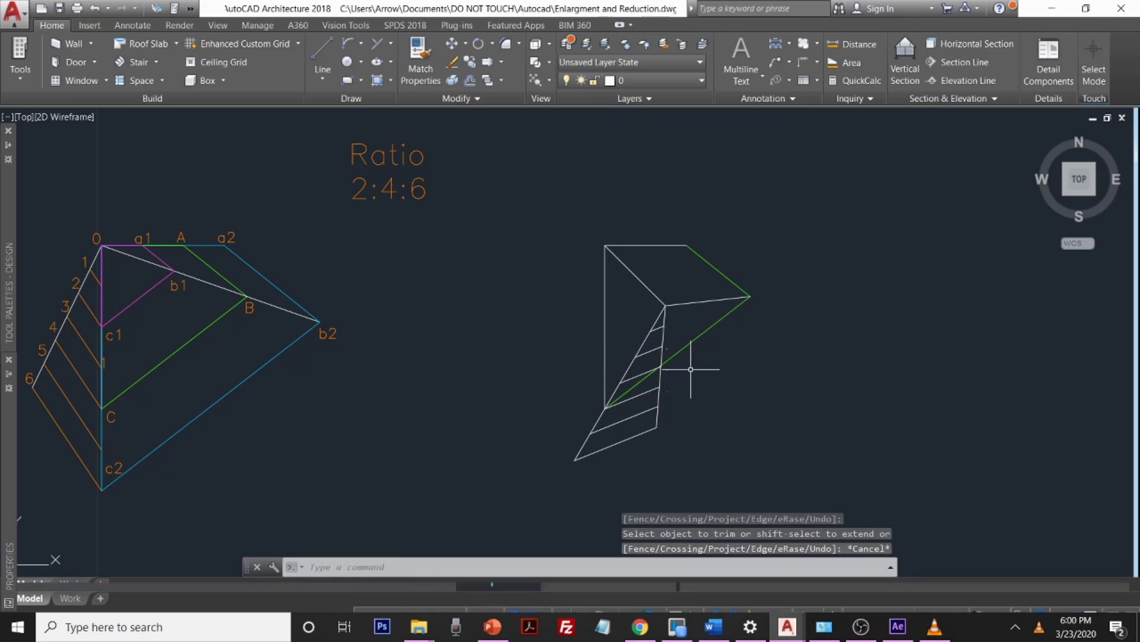
Step: Window-select all the hatch lines in the right figure
left_click(652, 322)
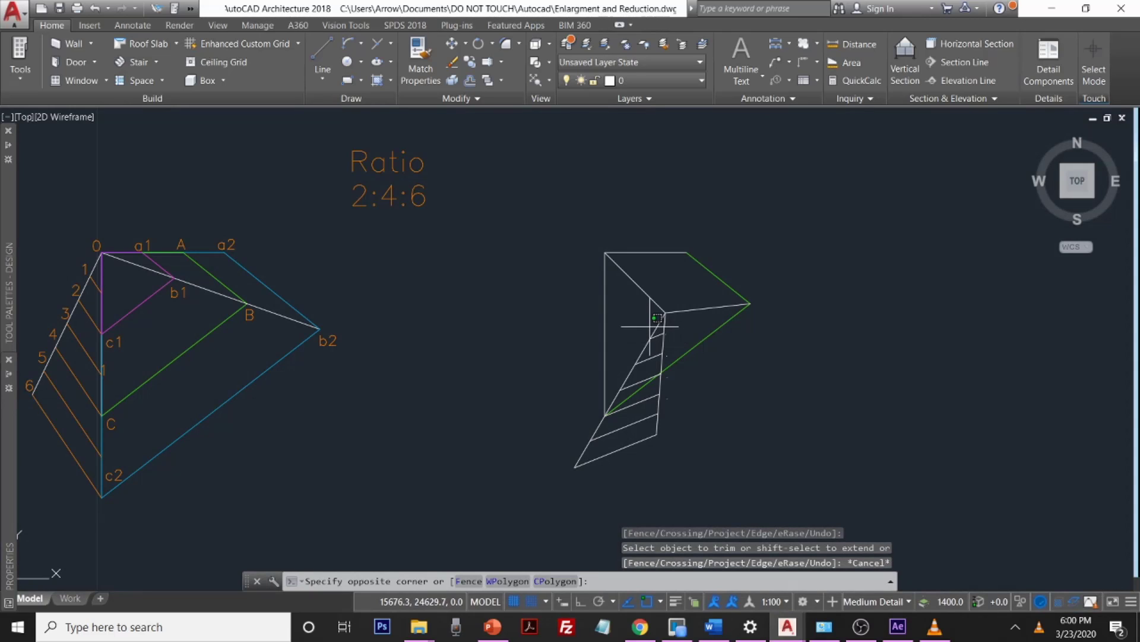
key("Escape")
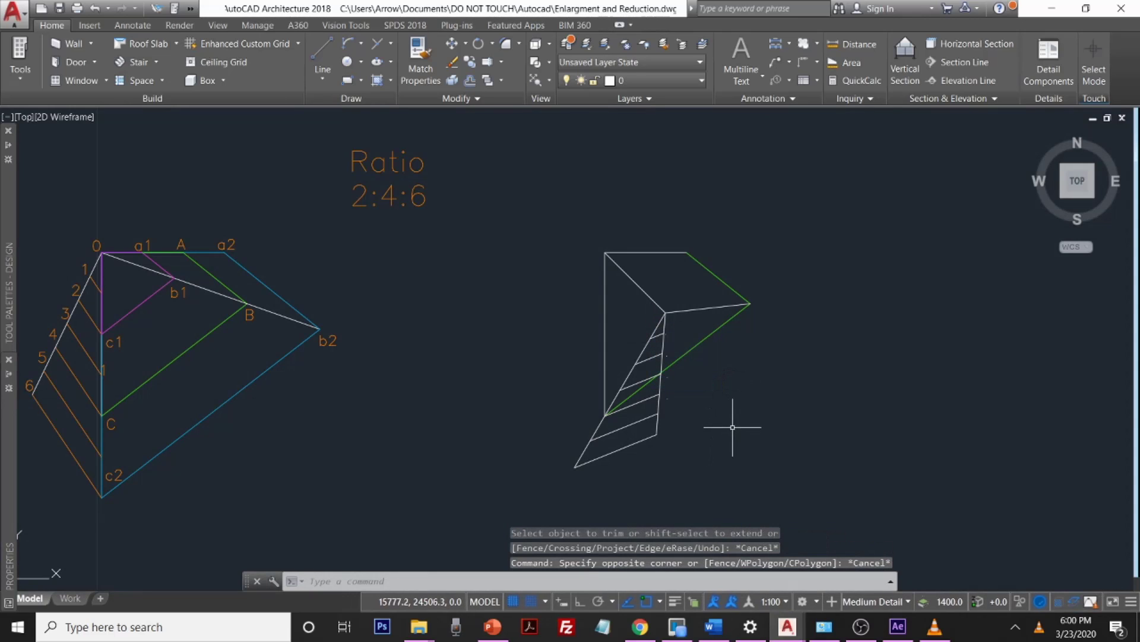
mouse_move(719, 442)
left_mouse_down()
mouse_move(721, 357)
mouse_move(683, 300)
mouse_move(659, 306)
mouse_move(614, 374)
mouse_move(562, 415)
mouse_move(553, 471)
mouse_move(581, 484)
left_mouse_up()
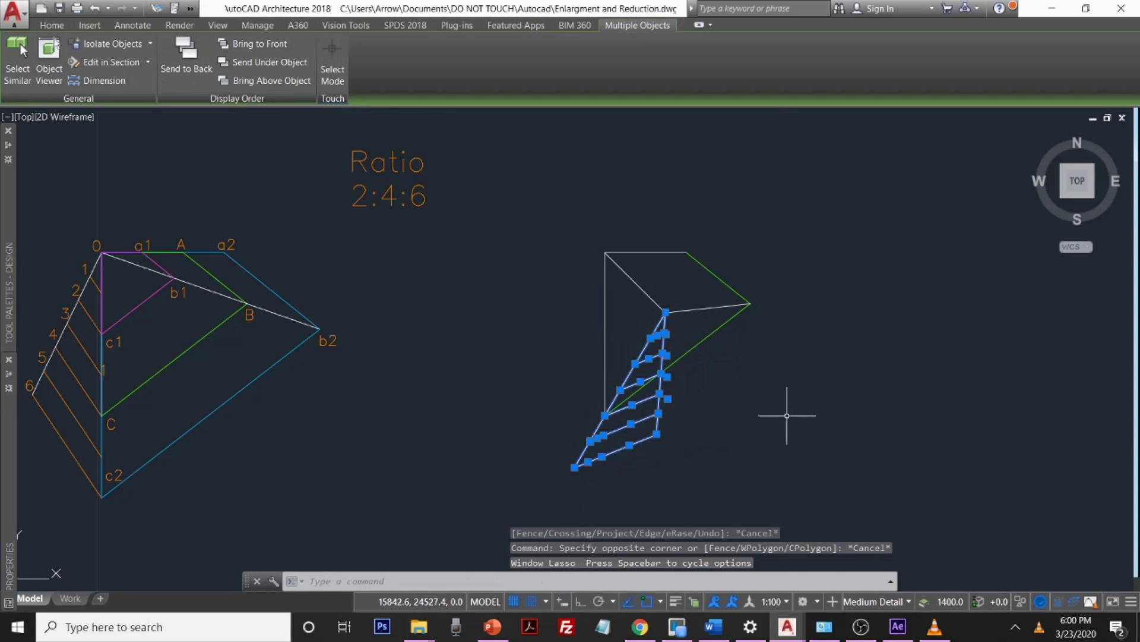
Step: Move the selected hatch lines onto the Text layer so they show orange
left_click(56, 25)
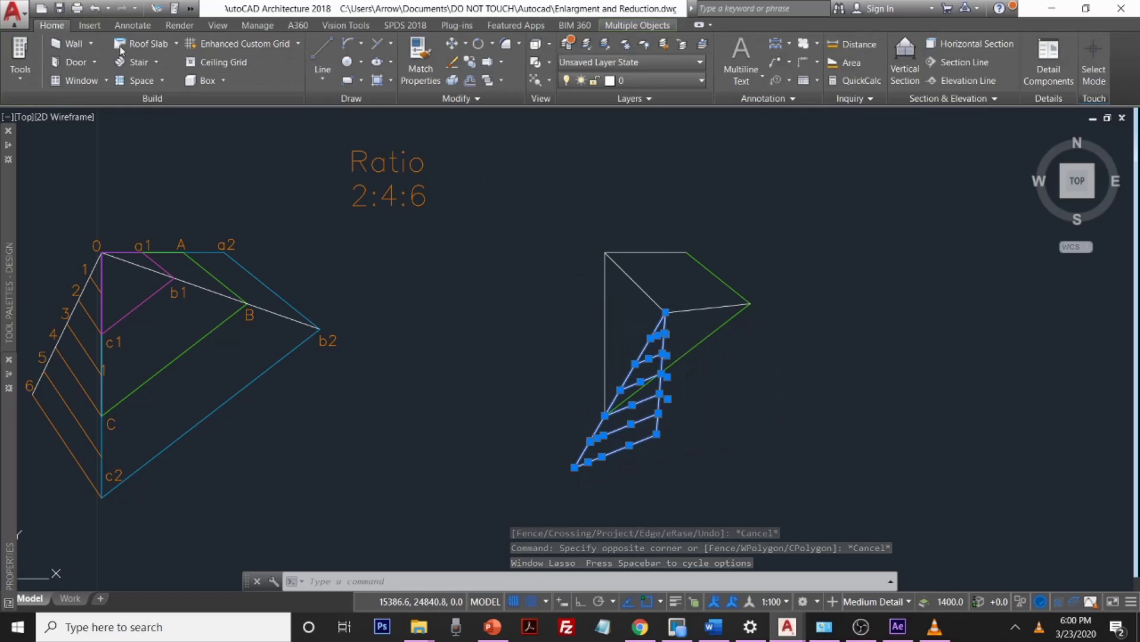
left_click(642, 80)
left_click(651, 208)
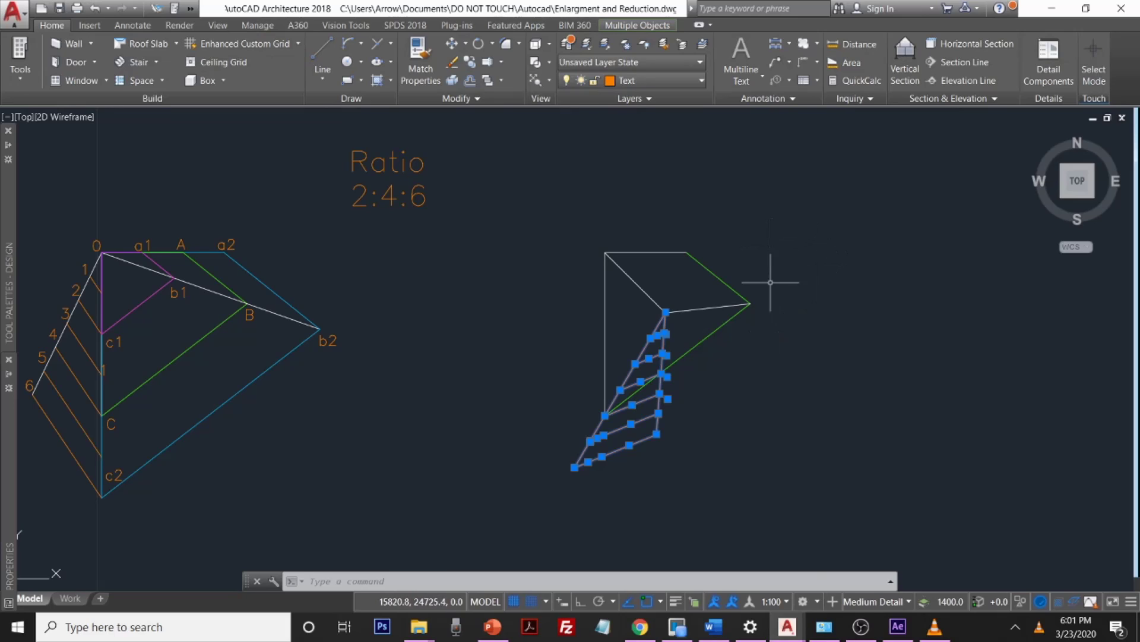
key("Escape")
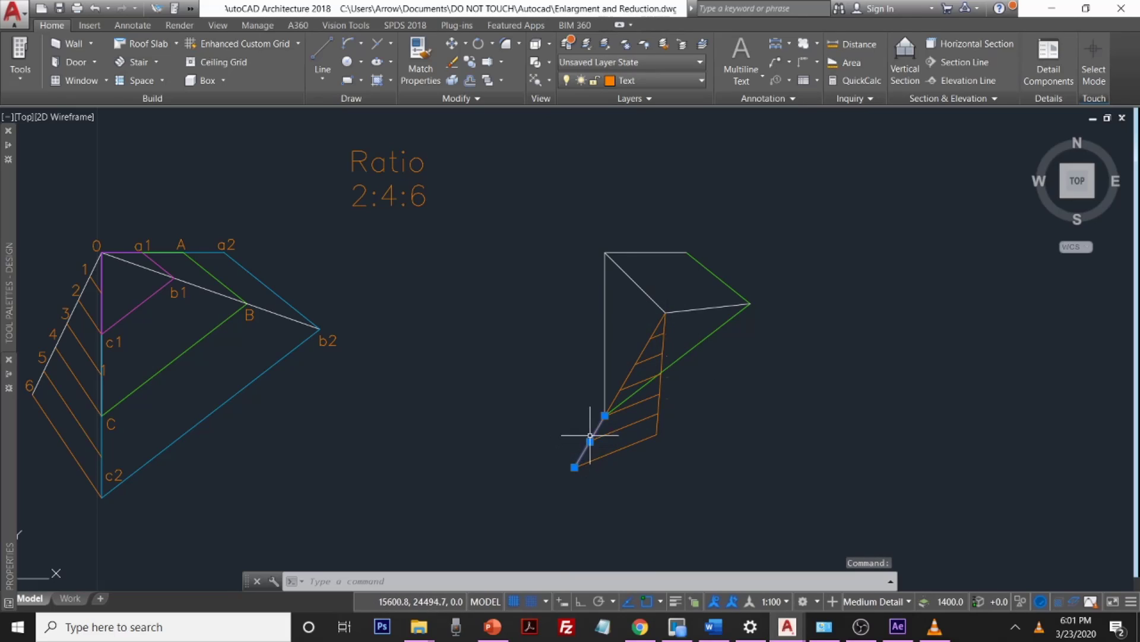
type("dopy")
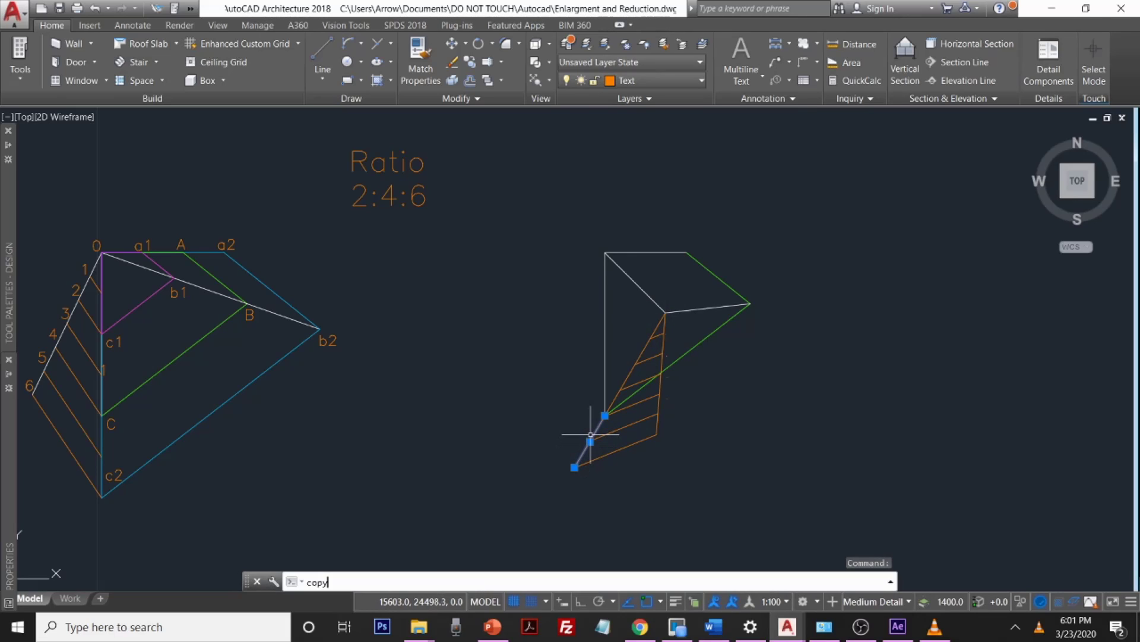
Step: Copy the short slanted edge from the vertex to its lower endpoint, extending it down-left
key("Return")
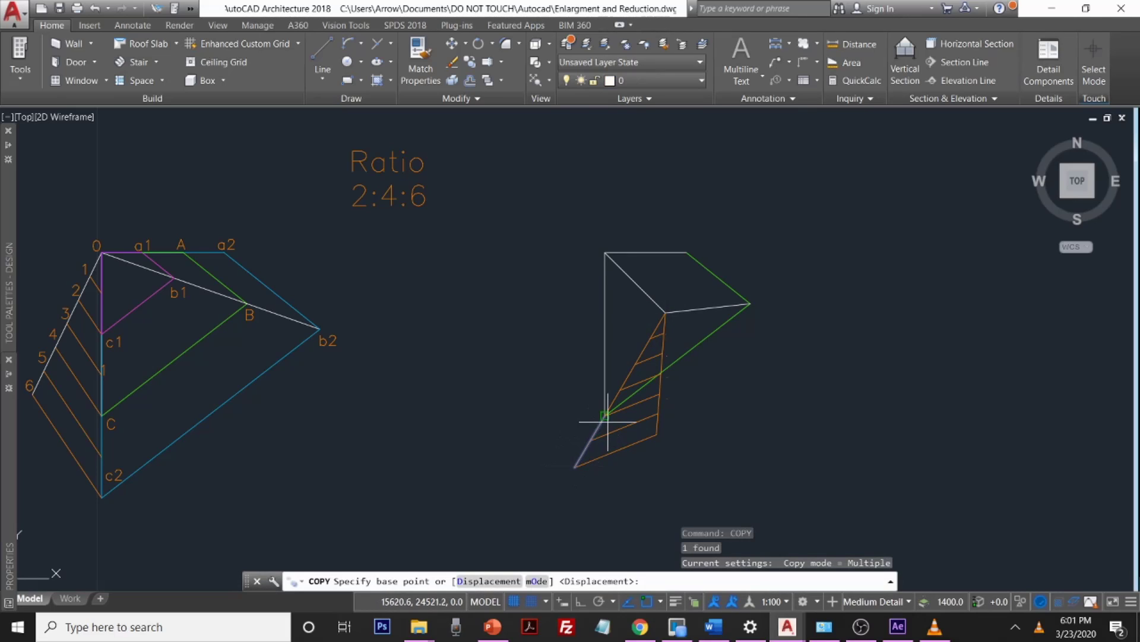
scroll(605, 414, "up", 4)
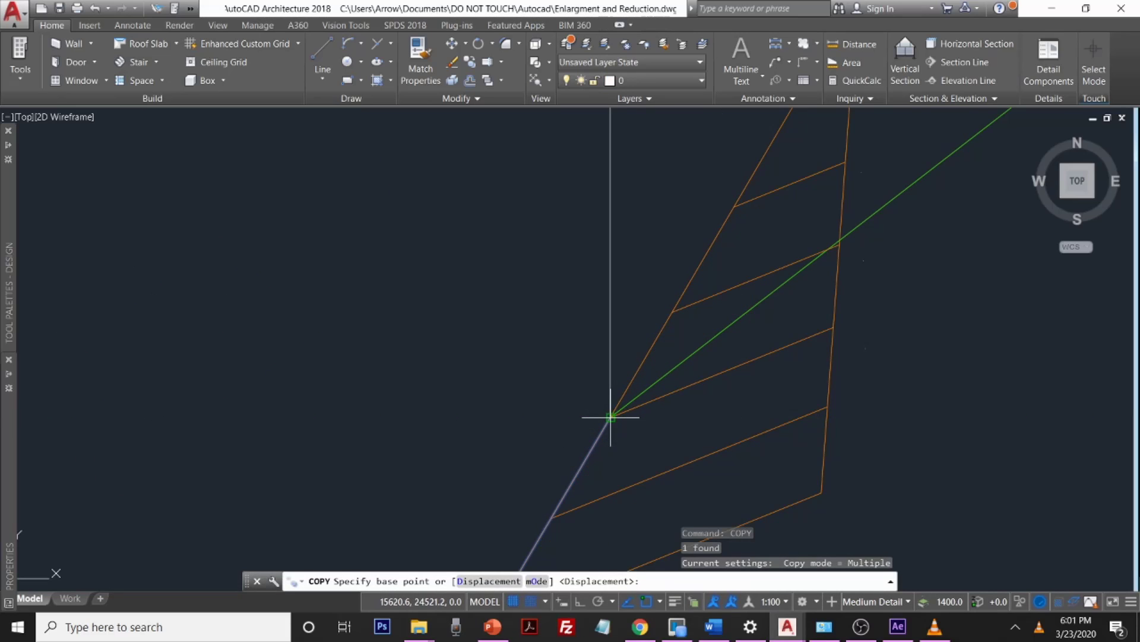
left_click(612, 416)
scroll(533, 414, "down", 3)
scroll(534, 404, "up", 4)
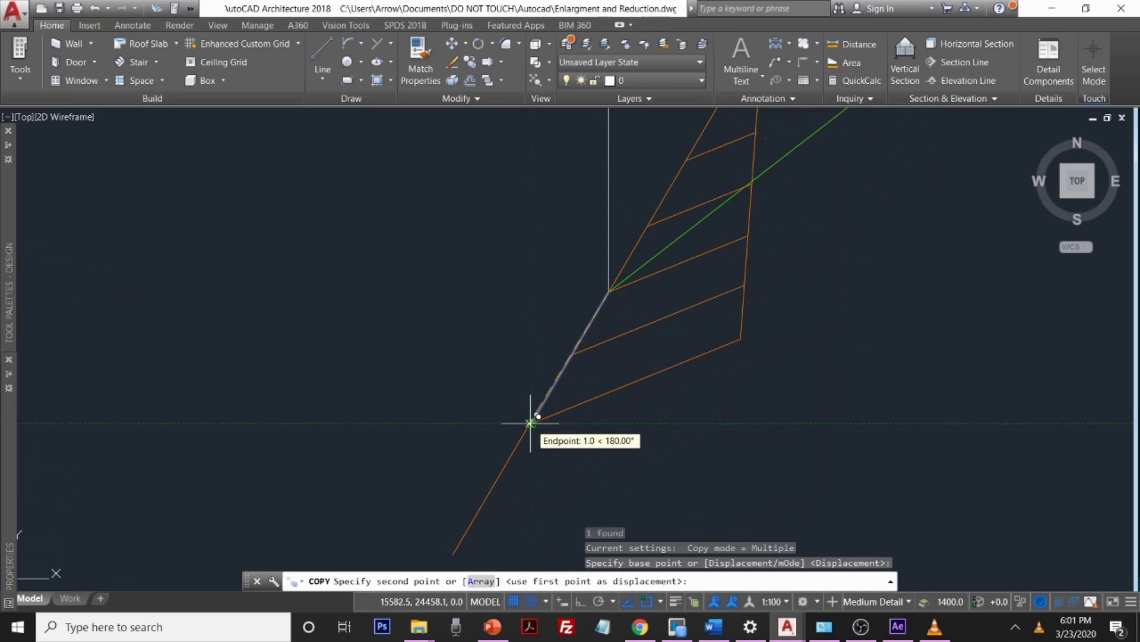
scroll(532, 424, "up", 4)
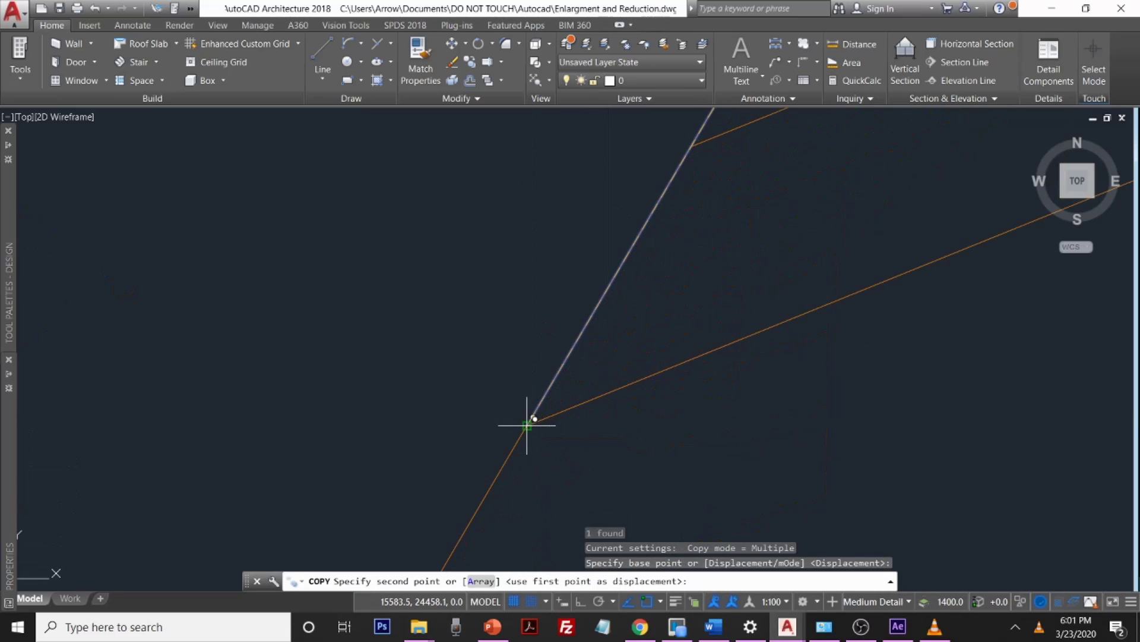
left_click(527, 425)
scroll(527, 423, "down", 5)
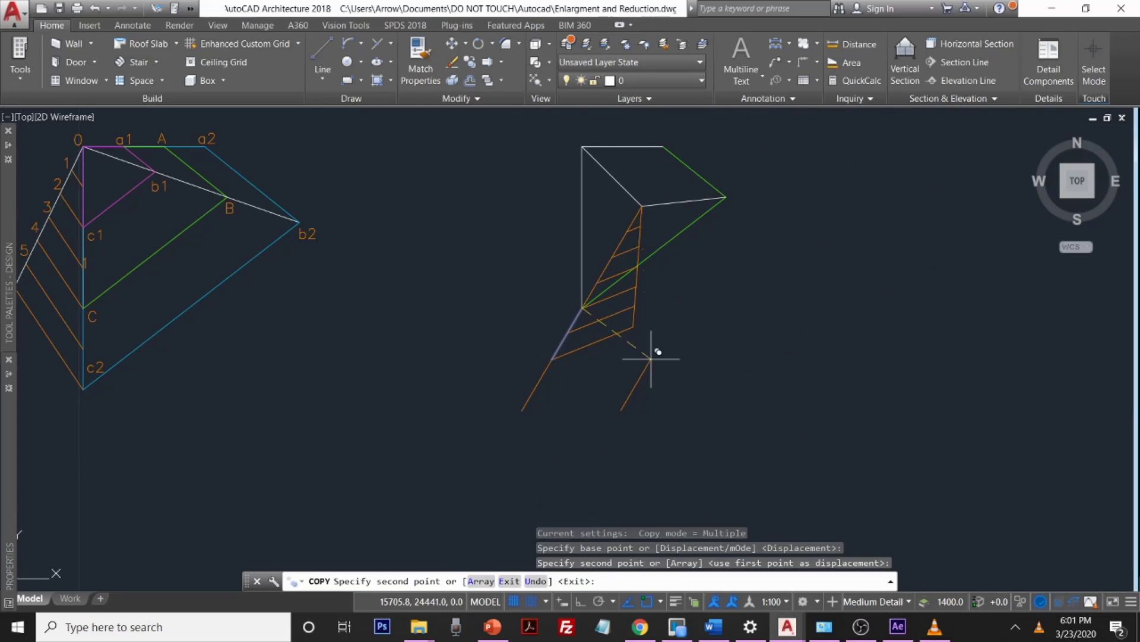
key("Return")
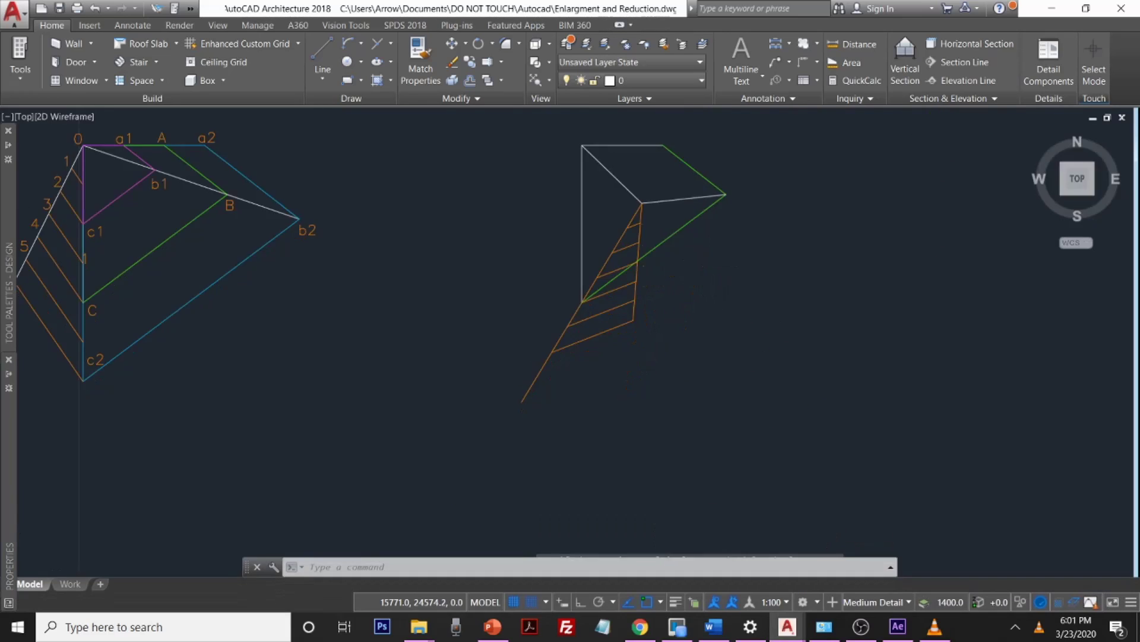
left_click(610, 168)
Step: Copy the upper diagonal end-to-end so it extends past the figure's top-left corner
middle_click_drag(649, 179, 619, 282)
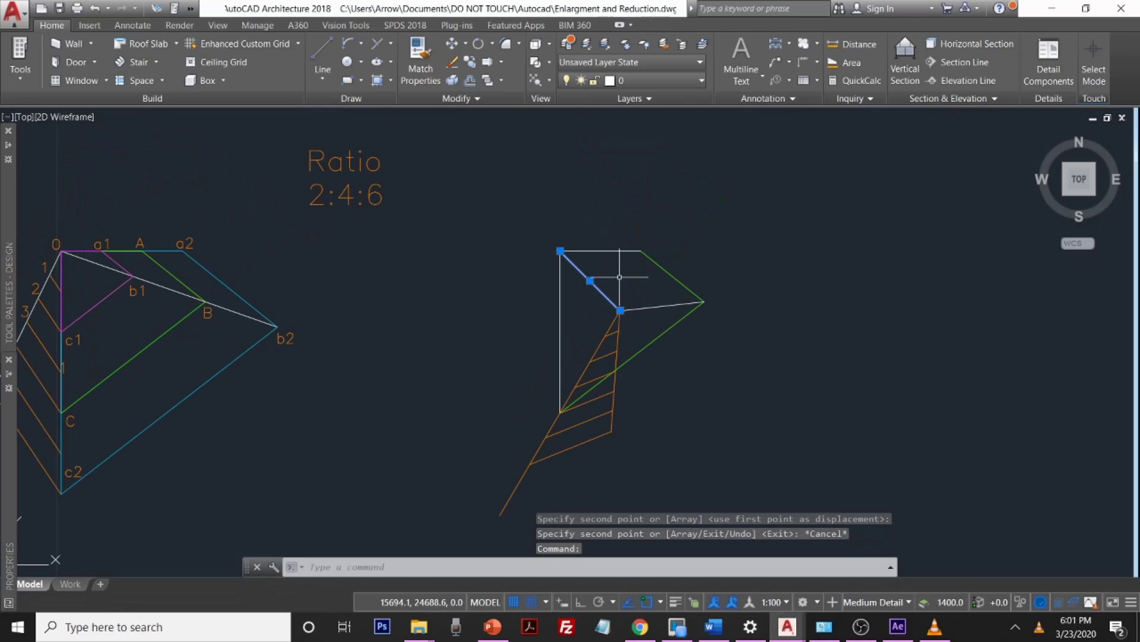
type("copy")
key("Return")
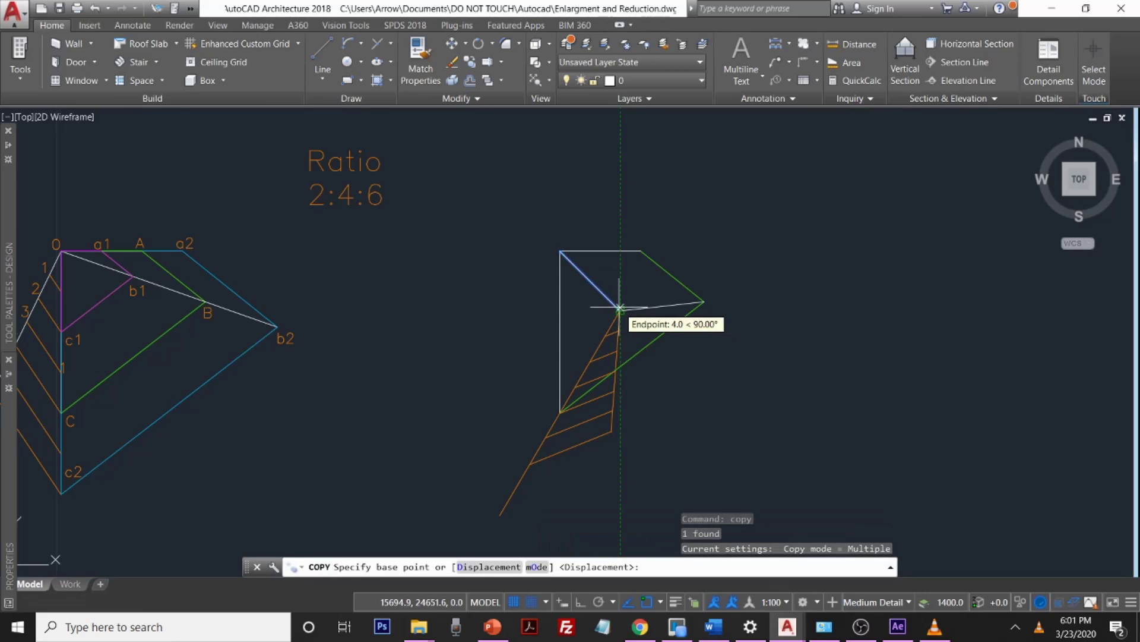
scroll(620, 307, "up", 8)
left_click(620, 322)
scroll(553, 272, "down", 5)
scroll(495, 245, "up", 6)
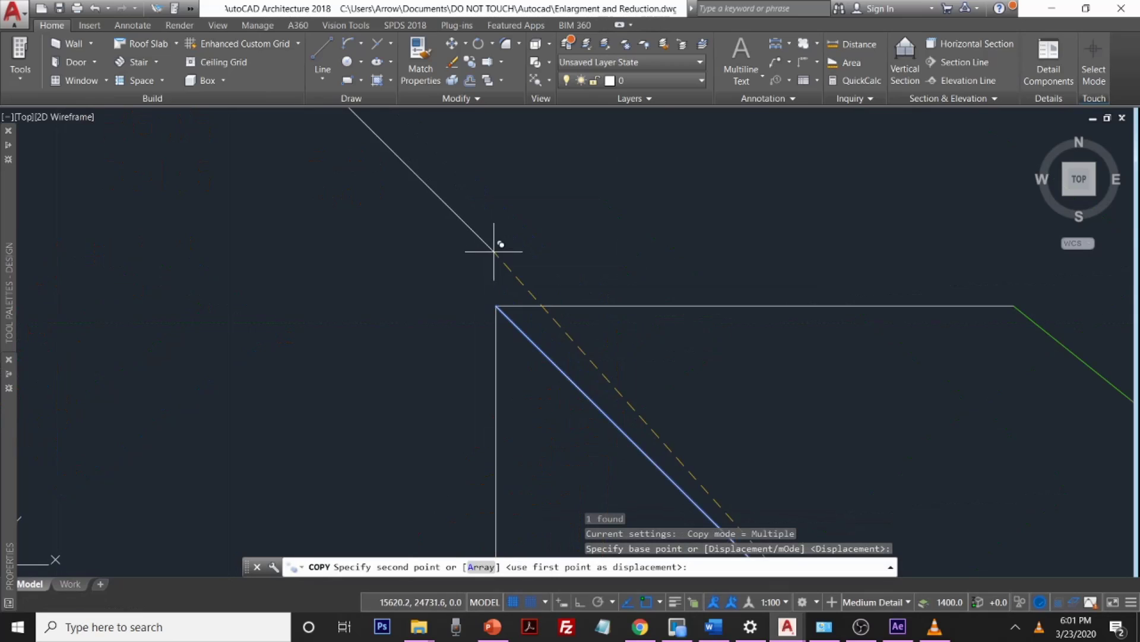
left_click(493, 306)
scroll(493, 306, "down", 4)
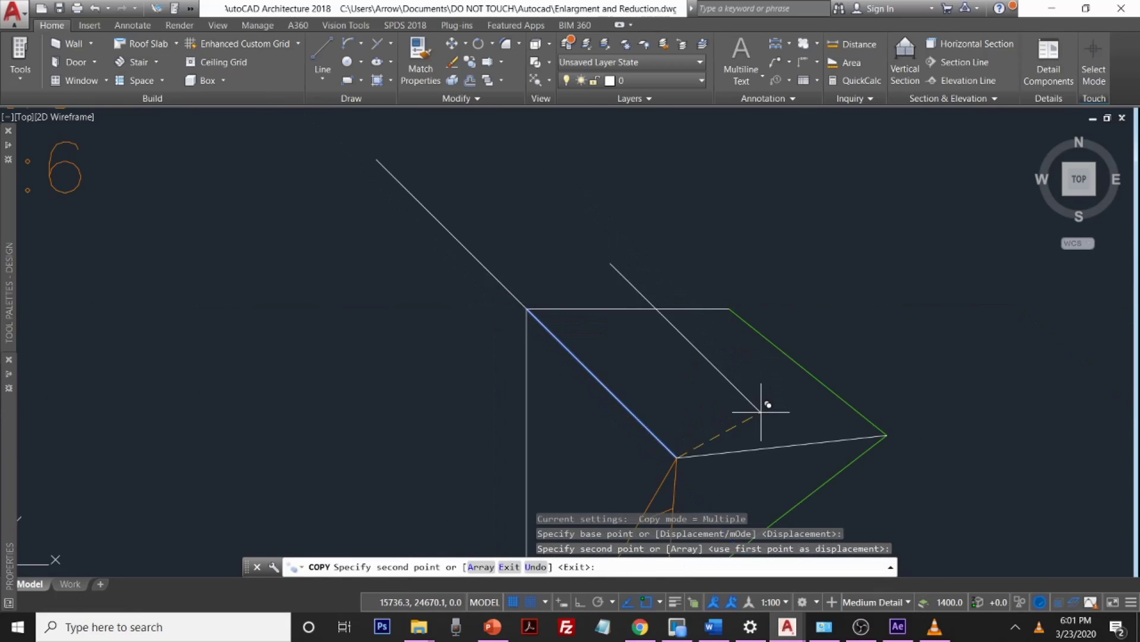
key("Escape")
Step: Copy the lower slanted edge from its left end to the right green vertex
key("space")
left_click(756, 447)
key("space")
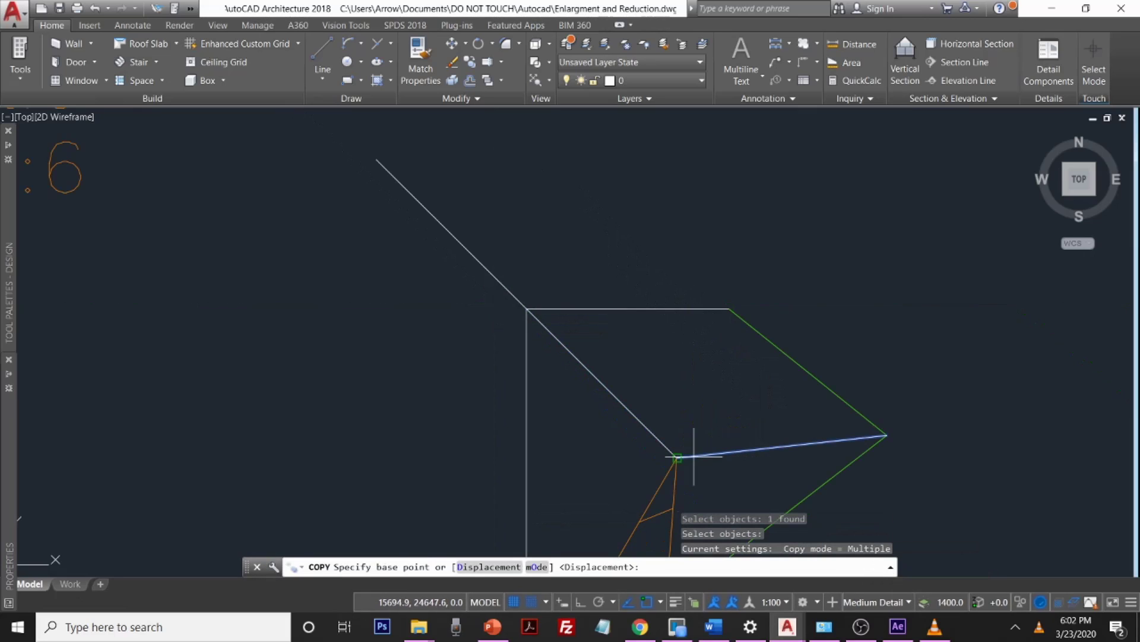
left_click(677, 457)
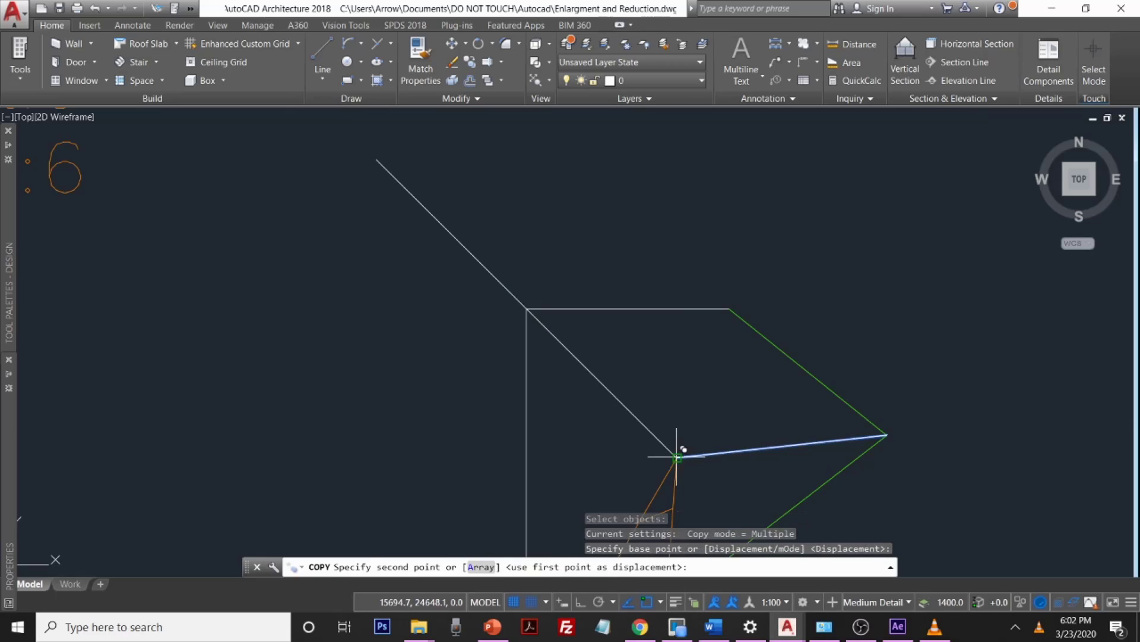
left_click(885, 435)
scroll(894, 312, "down", 4)
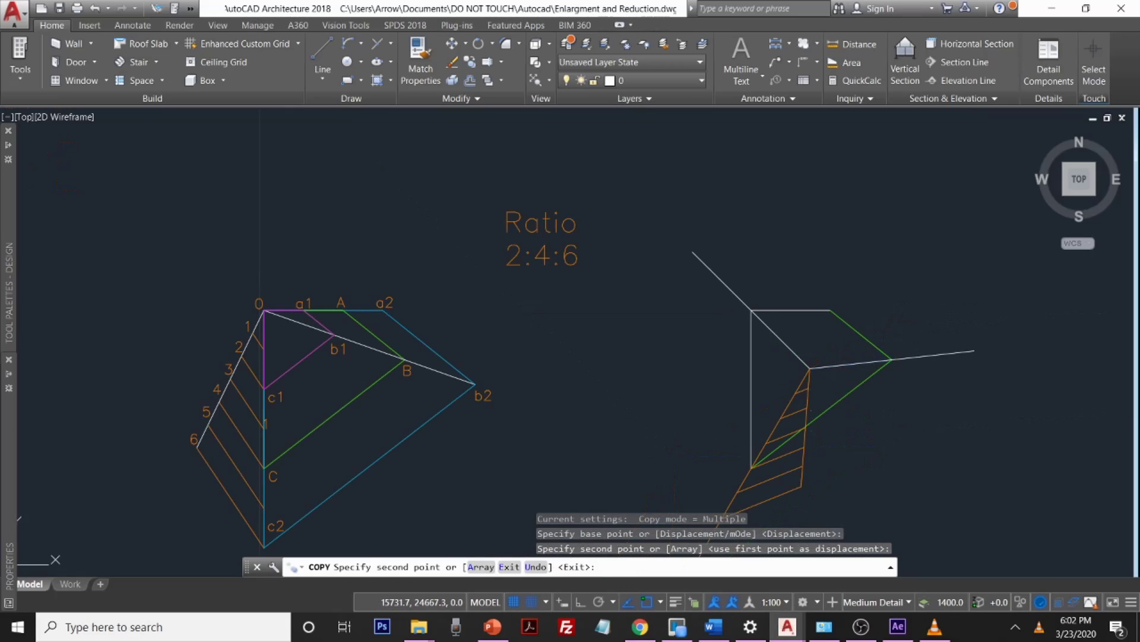
key("Escape")
type("l")
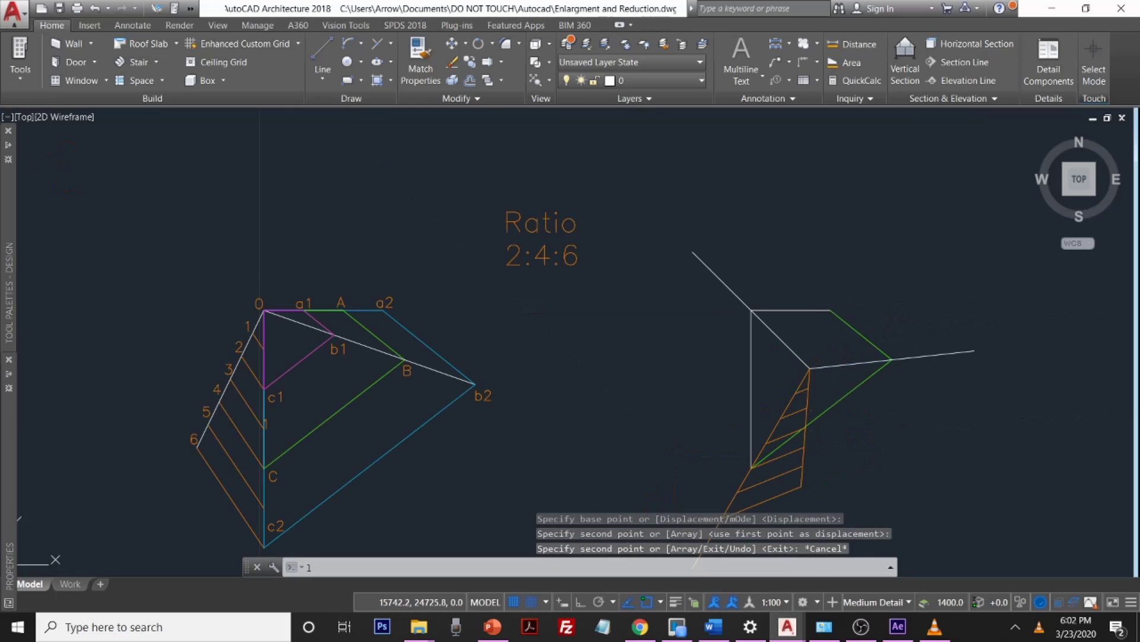
key("Return")
scroll(785, 389, "up", 4)
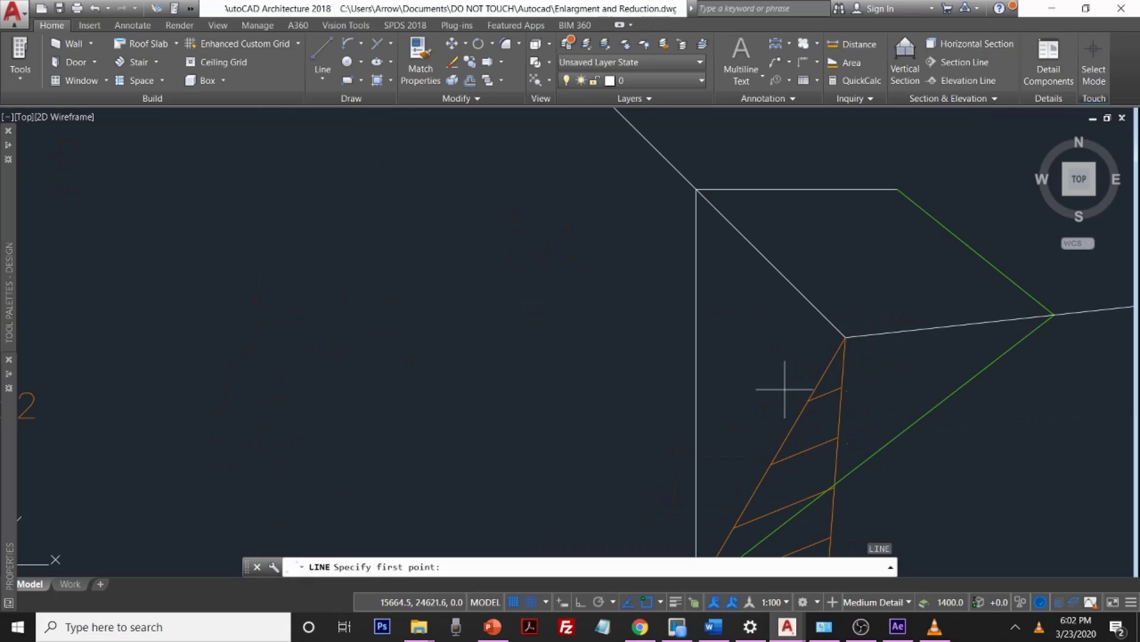
Step: Draw a line from the inner vertex to the top-right corner
left_click(844, 337)
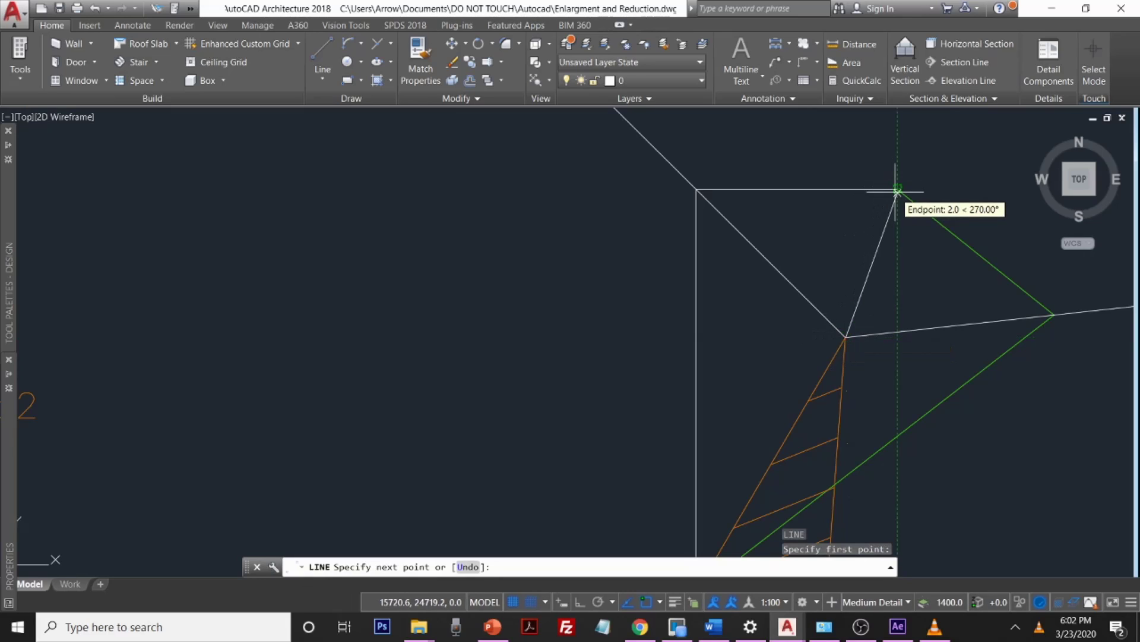
scroll(897, 189, "up", 2)
scroll(897, 188, "up", 4)
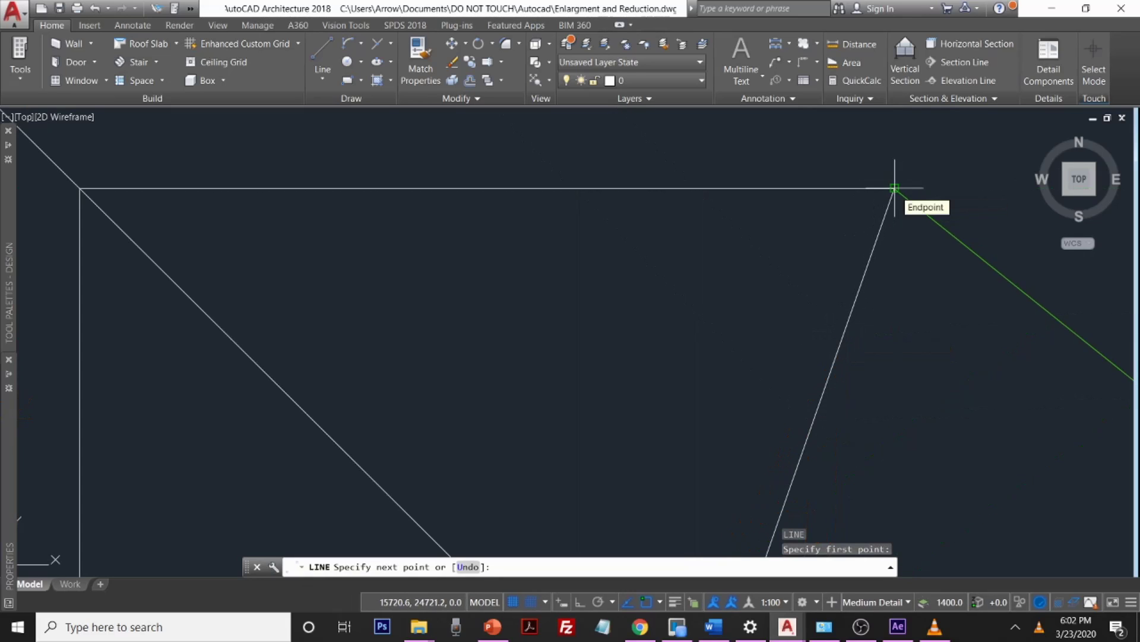
left_click(895, 188)
key("Return")
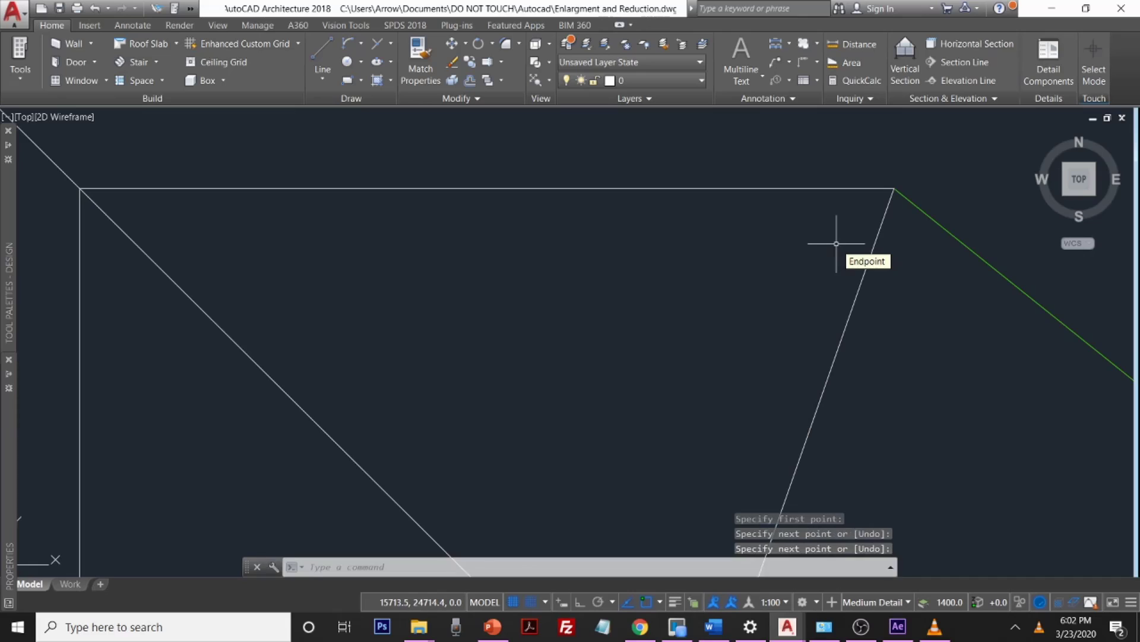
Step: Copy the new slanted line from the line junction to the rectangle's top-right corner
type("copy")
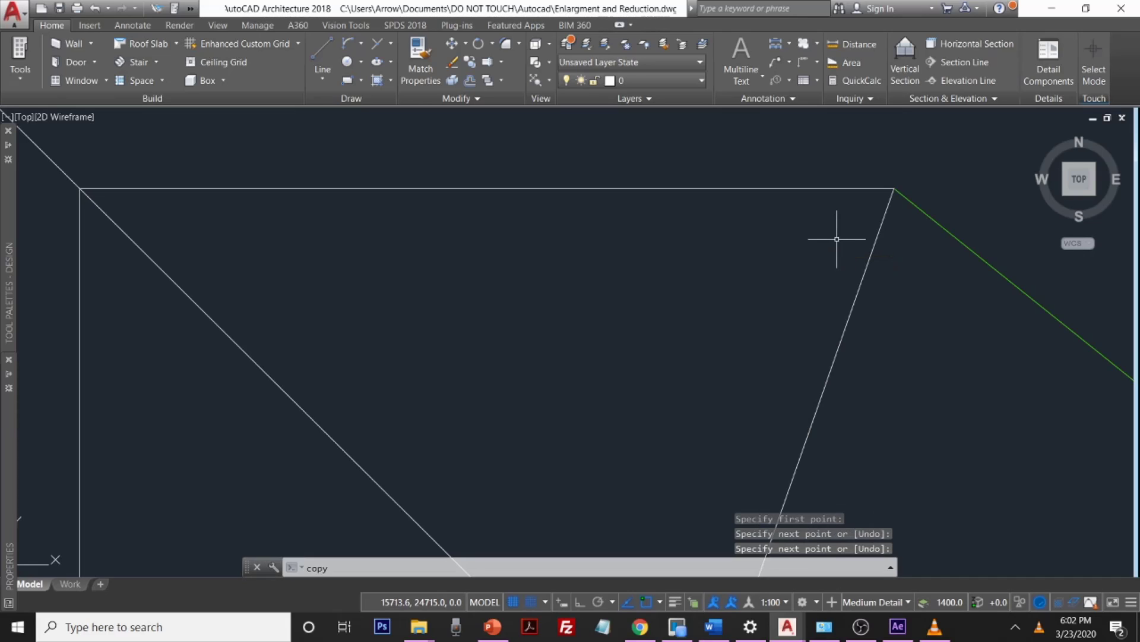
key("Return")
left_click(876, 240)
scroll(870, 343, "down", 4)
key("Return")
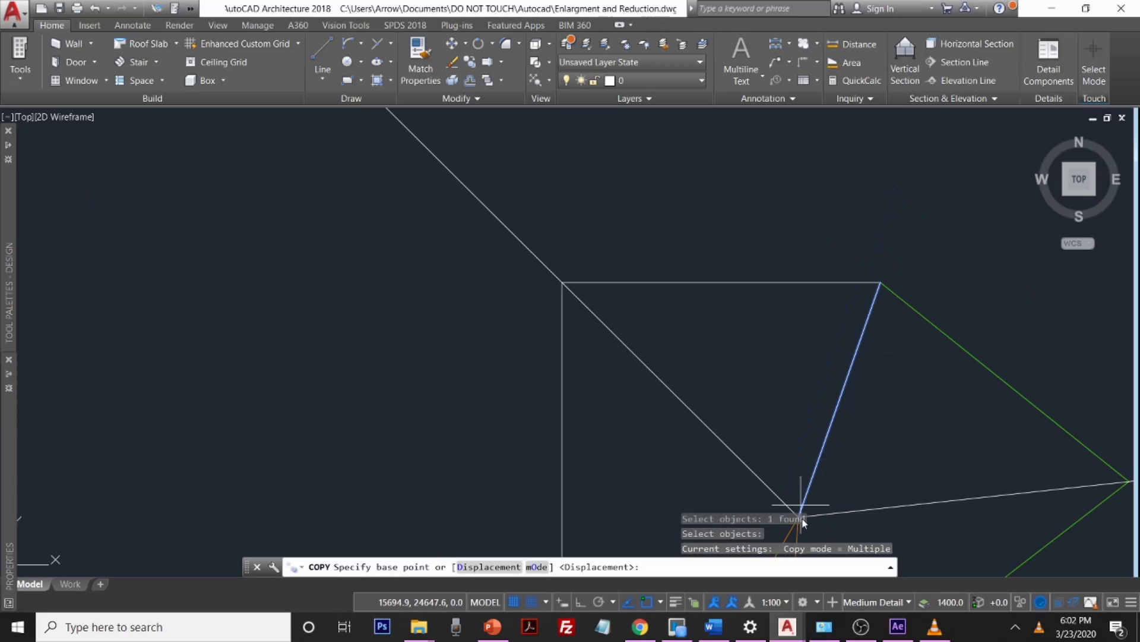
middle_click_drag(831, 486, 780, 346)
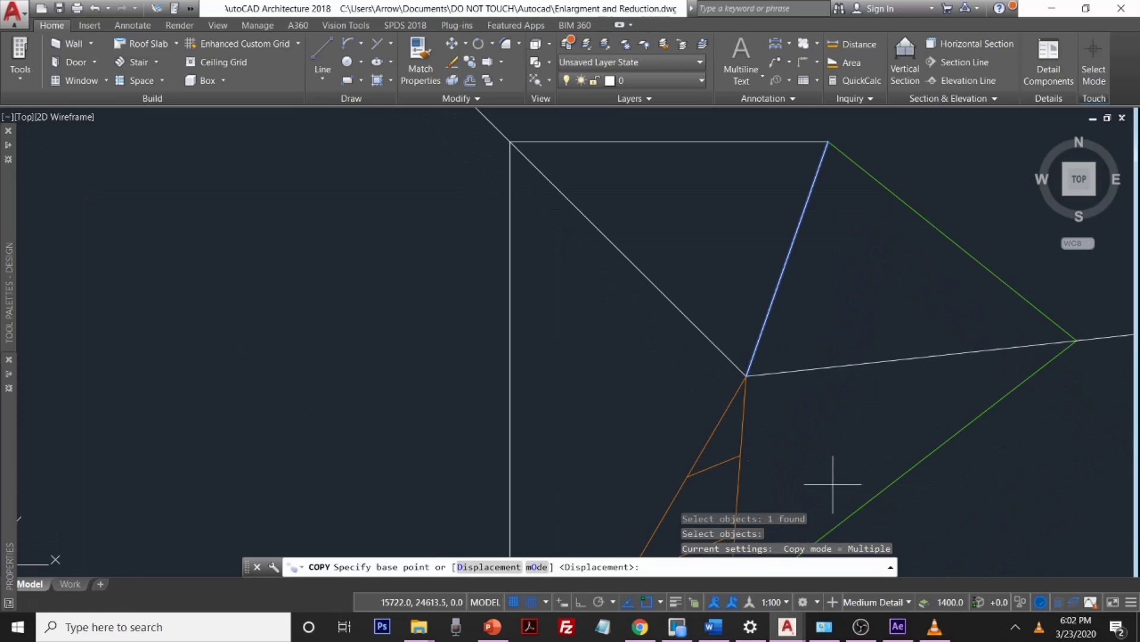
left_click(748, 374)
scroll(838, 208, "up", 2)
middle_click_drag(838, 208, 789, 351)
scroll(776, 216, "up", 3)
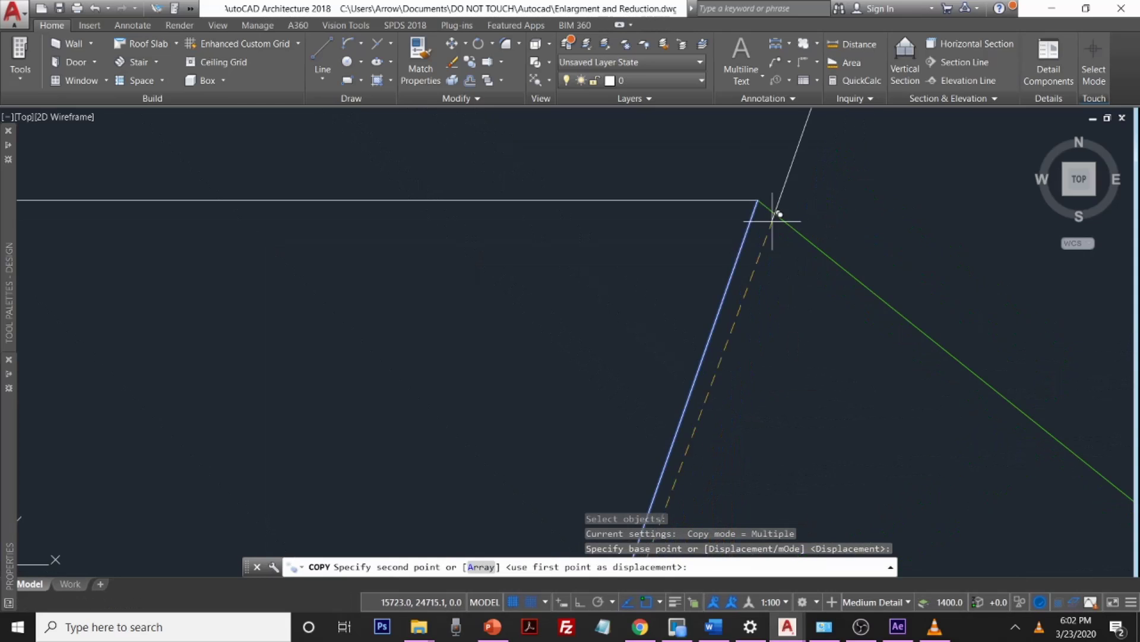
left_click(759, 199)
scroll(766, 197, "down", 4)
scroll(907, 256, "down", 3)
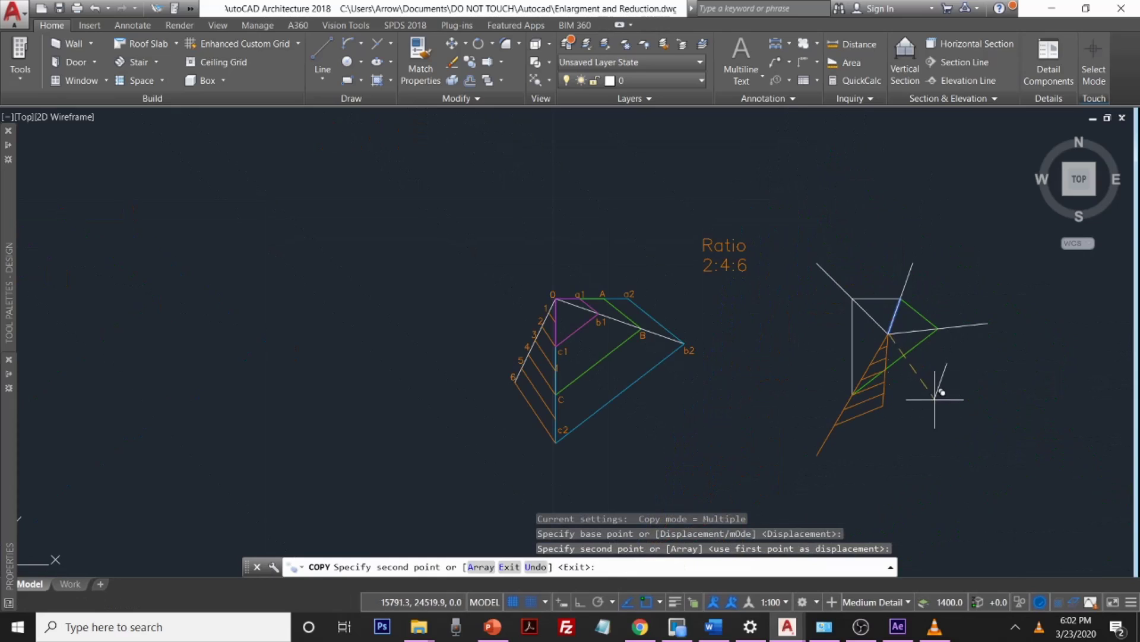
scroll(820, 369, "up", 1)
key("Escape")
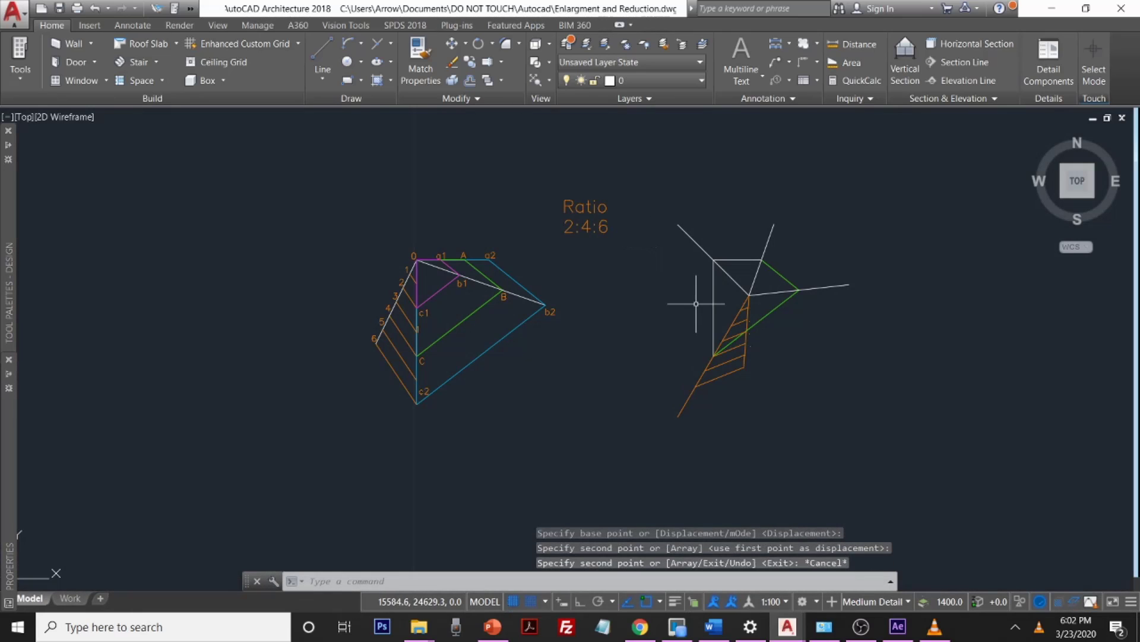
Step: Select the orange lines below and beside the right figure
left_click(691, 397)
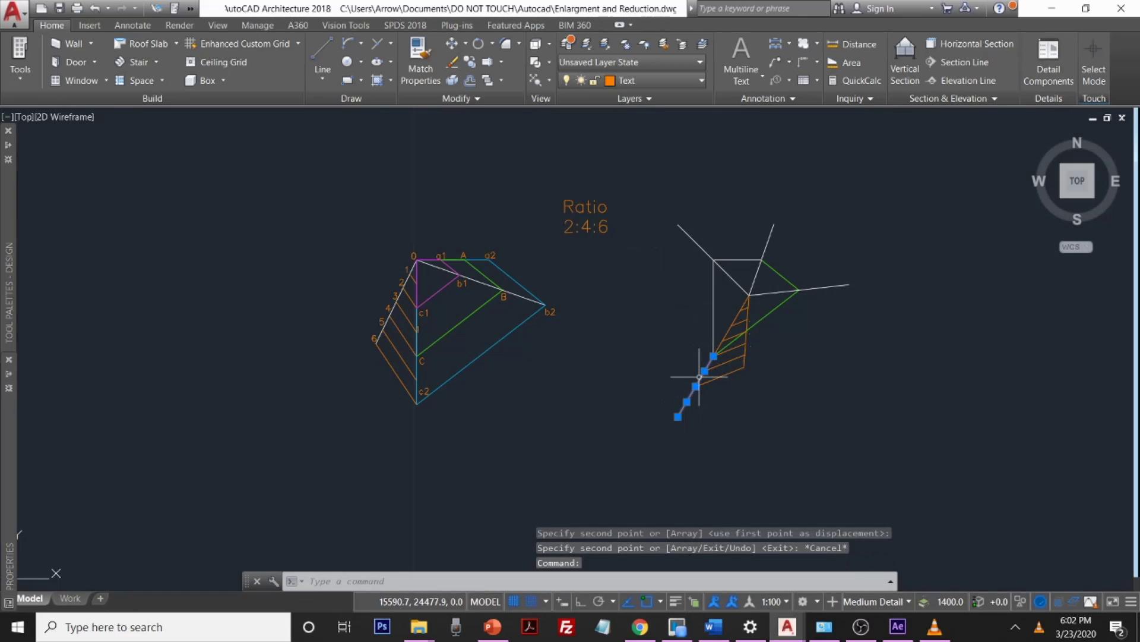
left_click(700, 376)
left_click(732, 326)
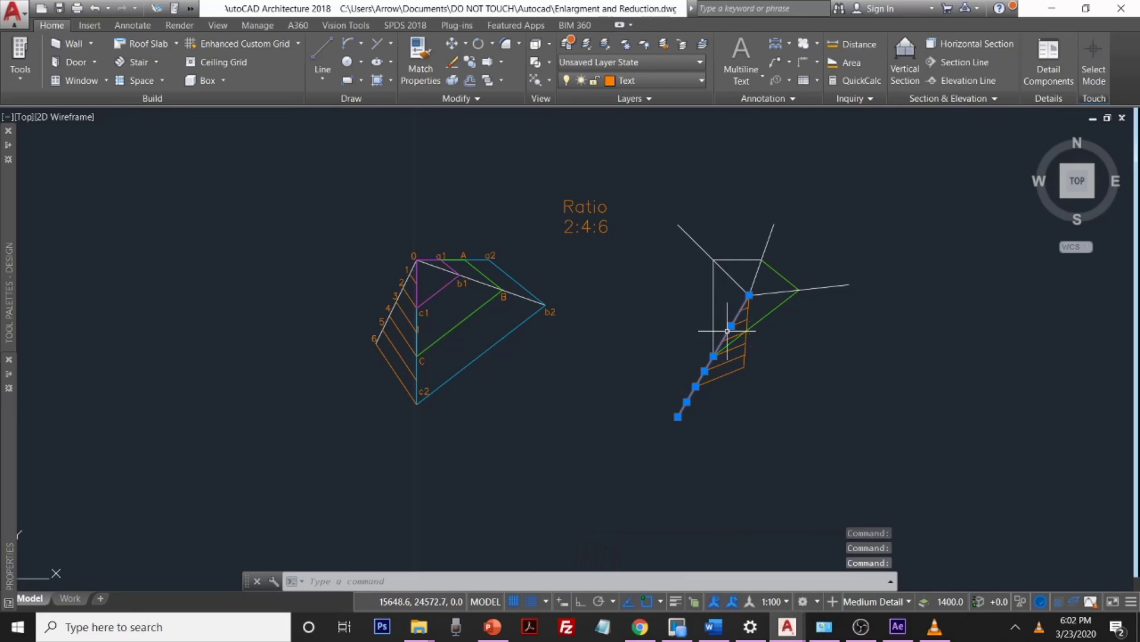
Step: Switch off the Text layer's light bulb in the Layers list, leaving layer 0 current
left_click(676, 82)
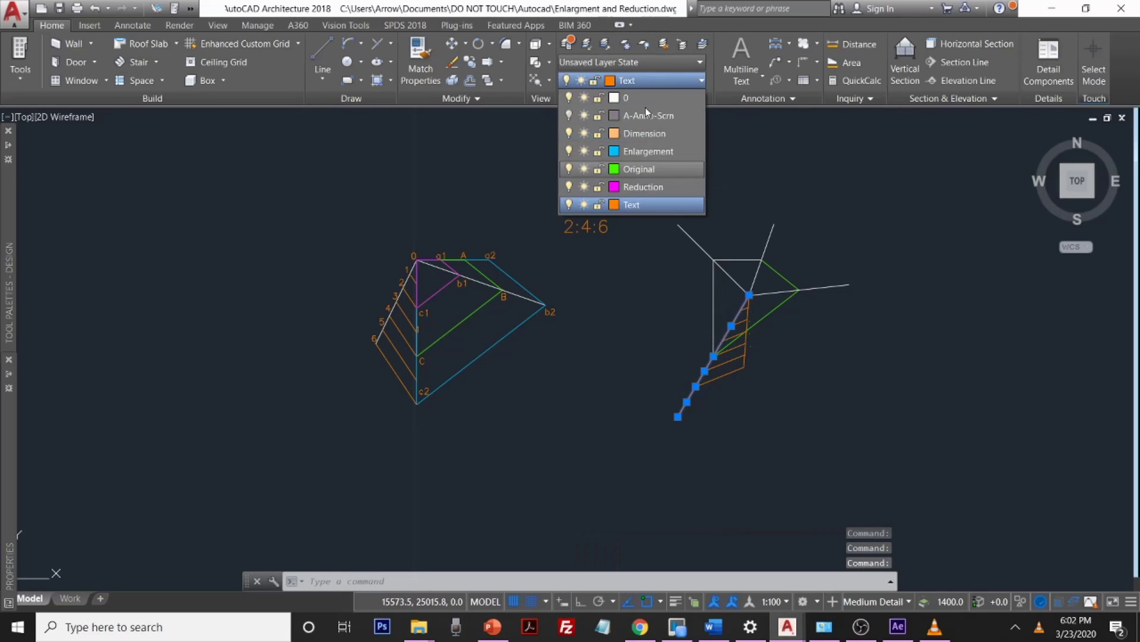
left_click(647, 98)
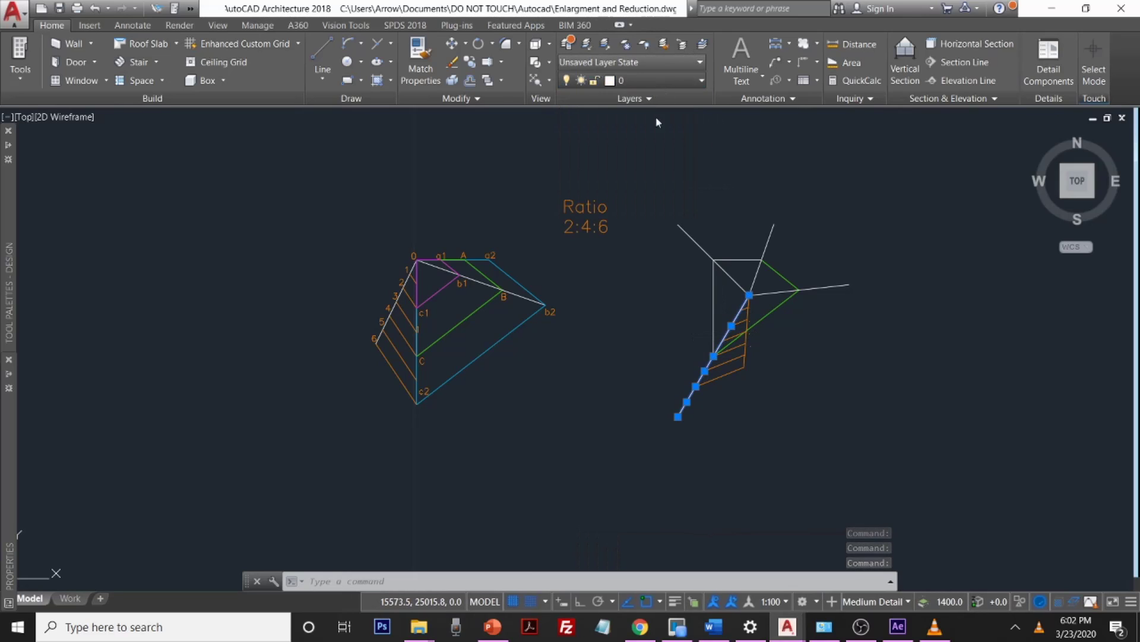
left_click(659, 82)
left_click(570, 205)
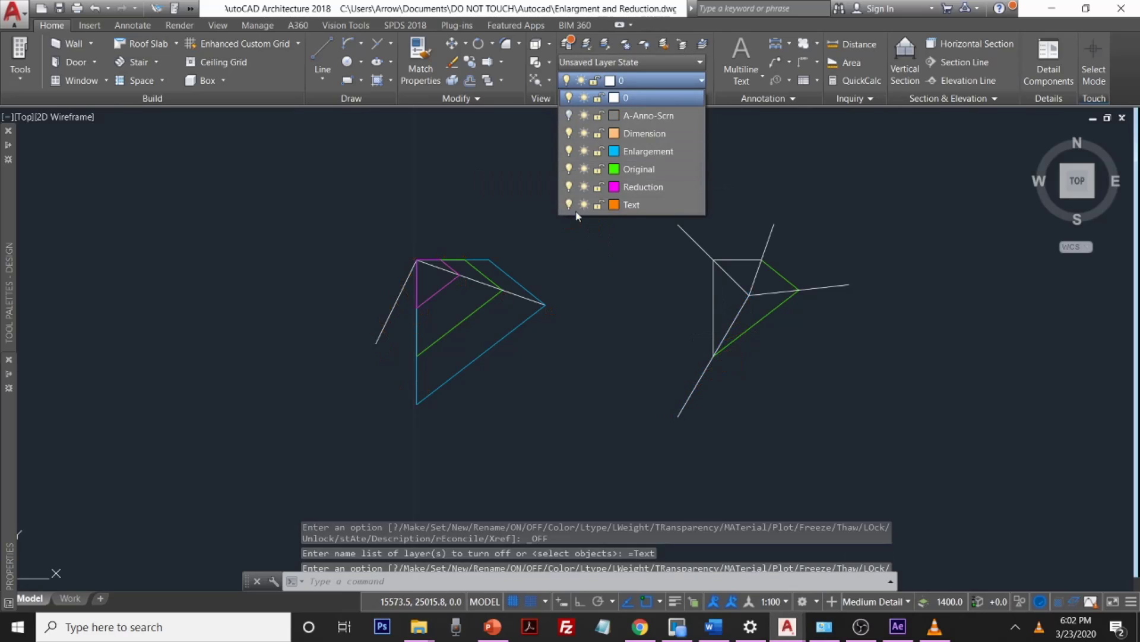
scroll(797, 297, "down", 2)
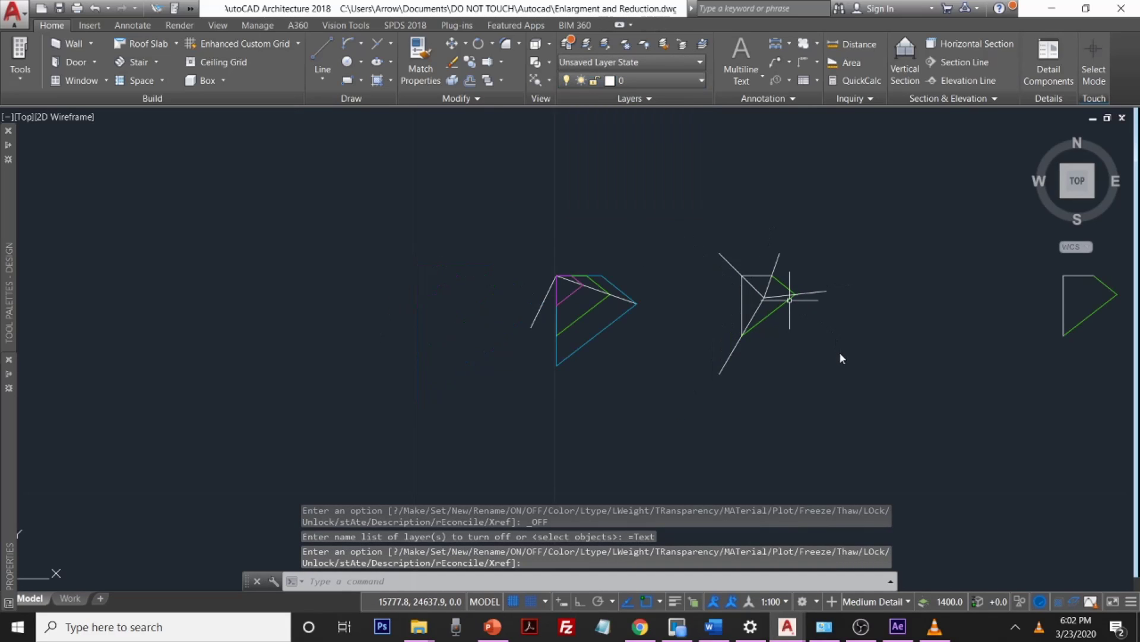
scroll(836, 358, "up", 4)
scroll(743, 318, "down", 2)
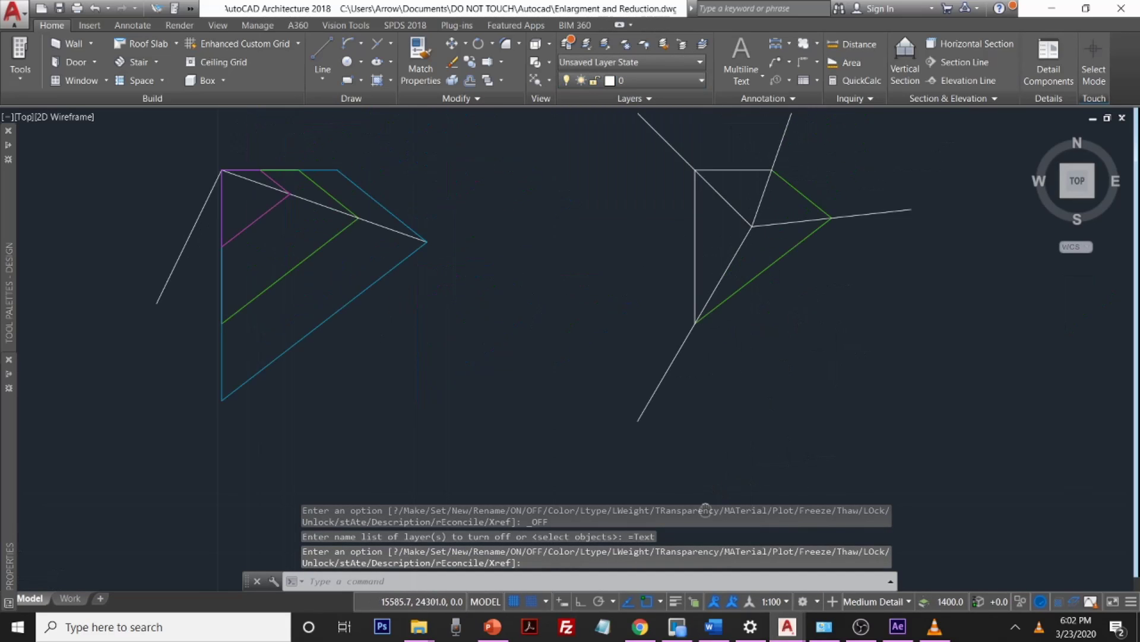
Step: Switch the Text layer's light bulb back on so the labels and Ratio 2:4:6 text return
middle_click_drag(743, 319, 668, 383)
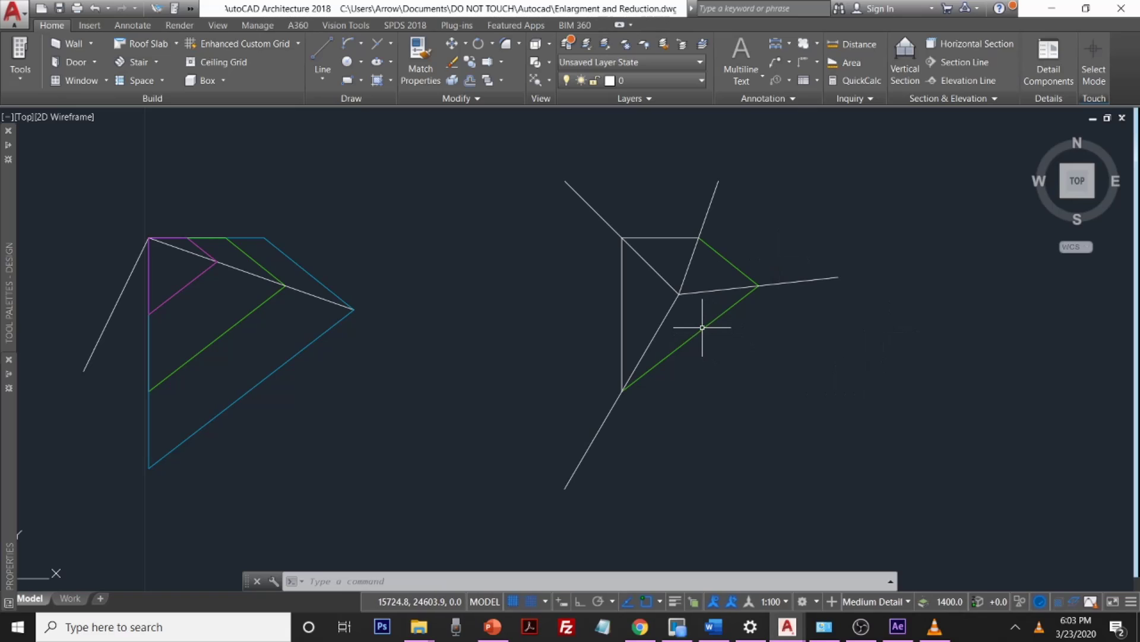
left_click(687, 82)
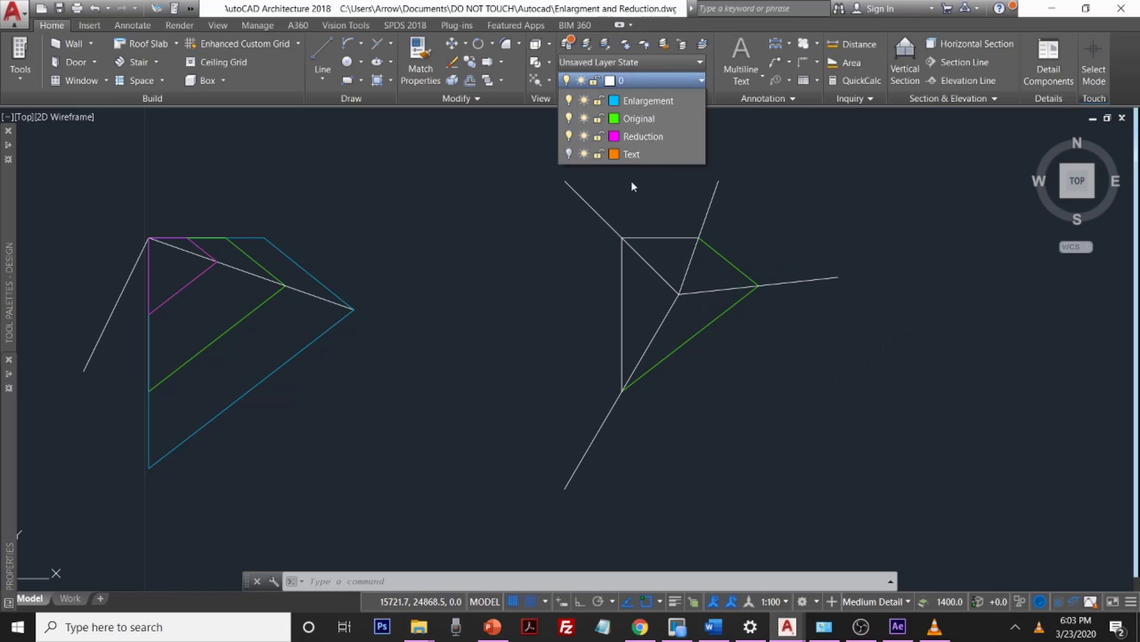
left_click(569, 204)
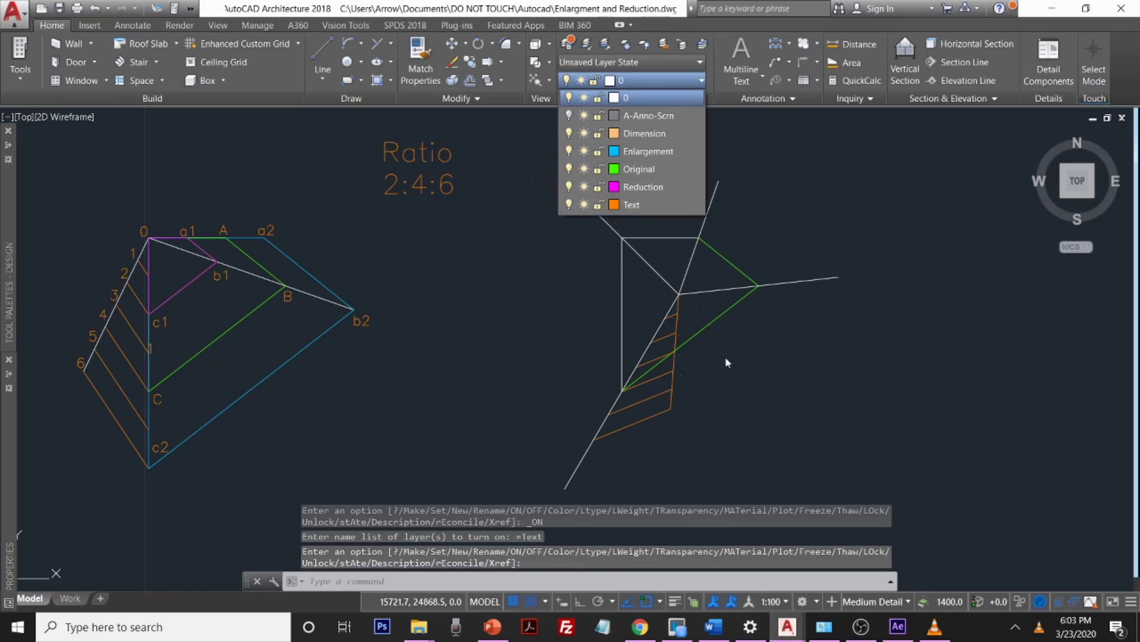
left_click(717, 384)
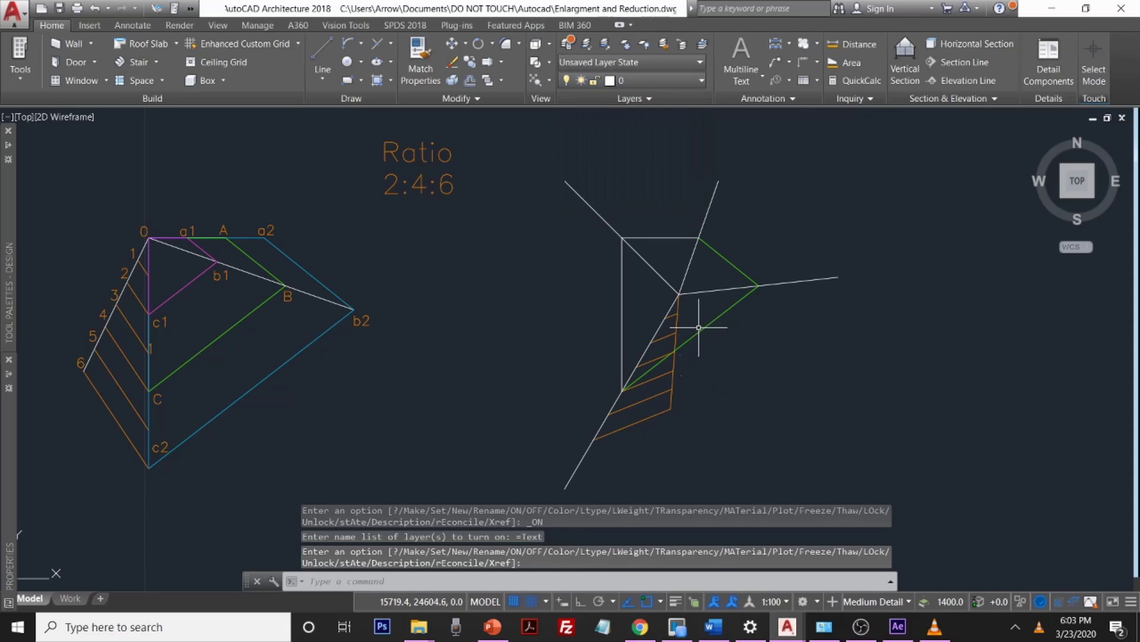
left_click(622, 305)
key("Return")
Step: Begin copying the square's vertical edge from its lower end, then cancel the attempt
type("c")
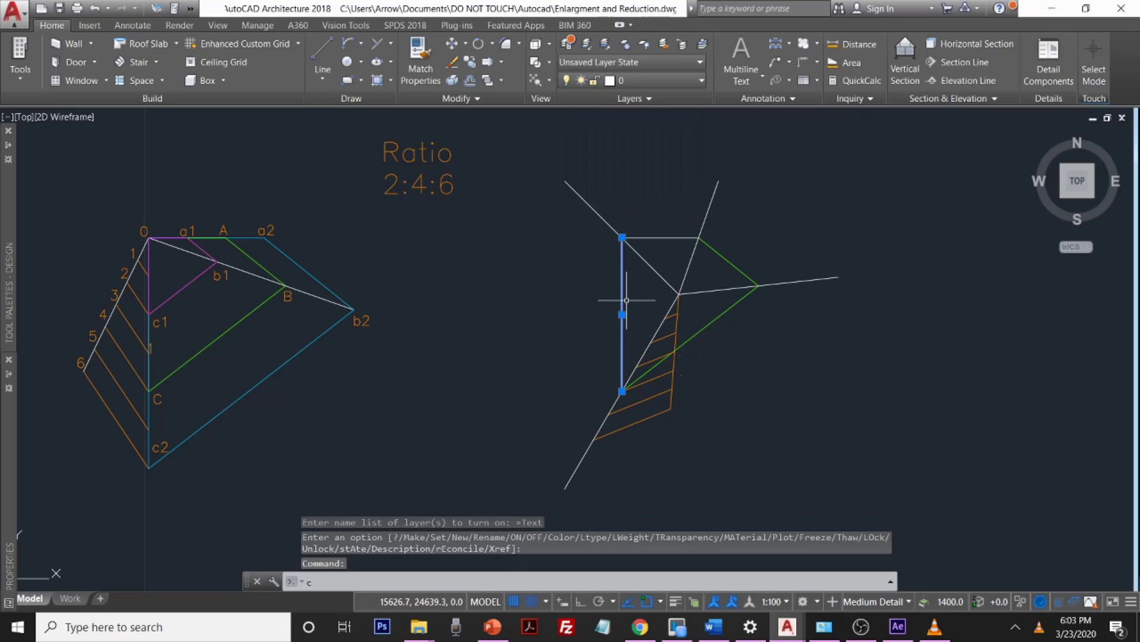
type("op")
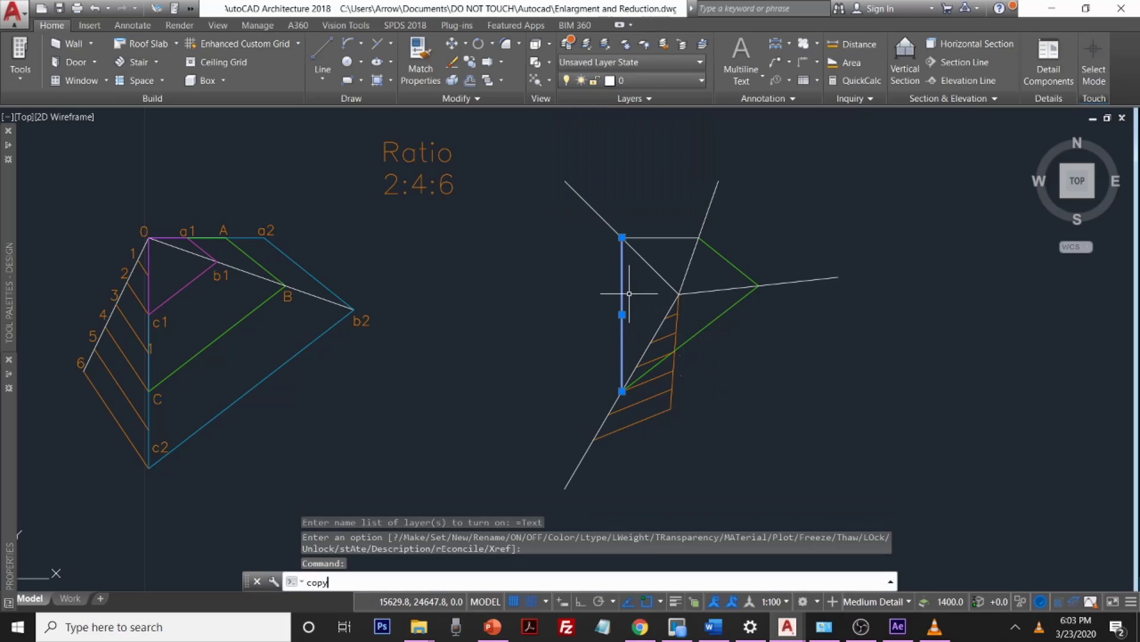
type("y")
key("Return")
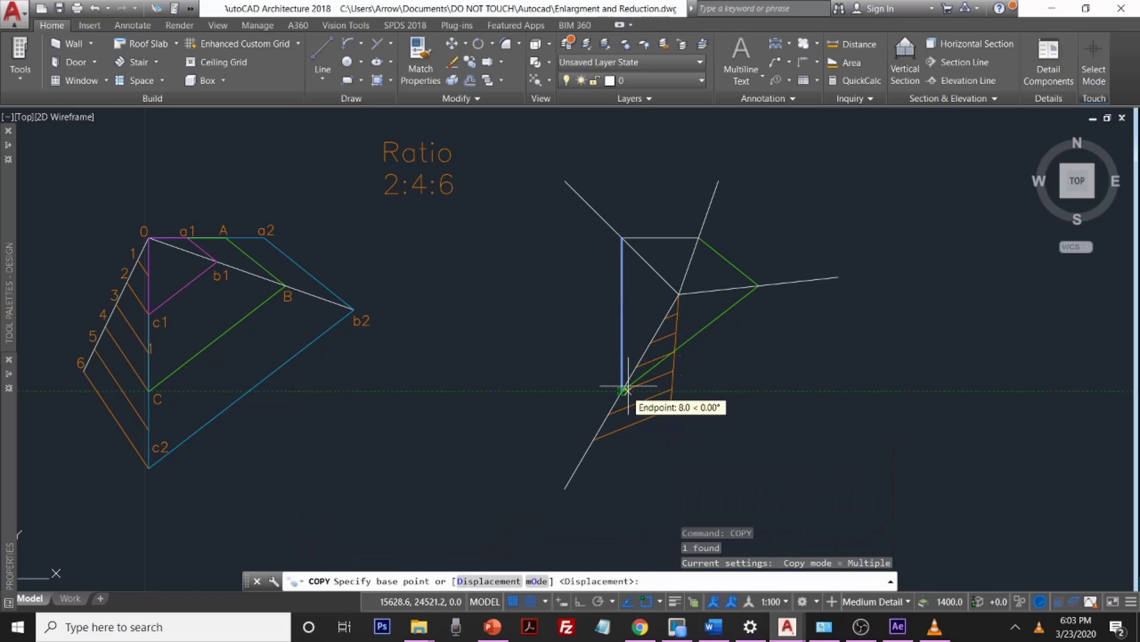
scroll(625, 389, "up", 4)
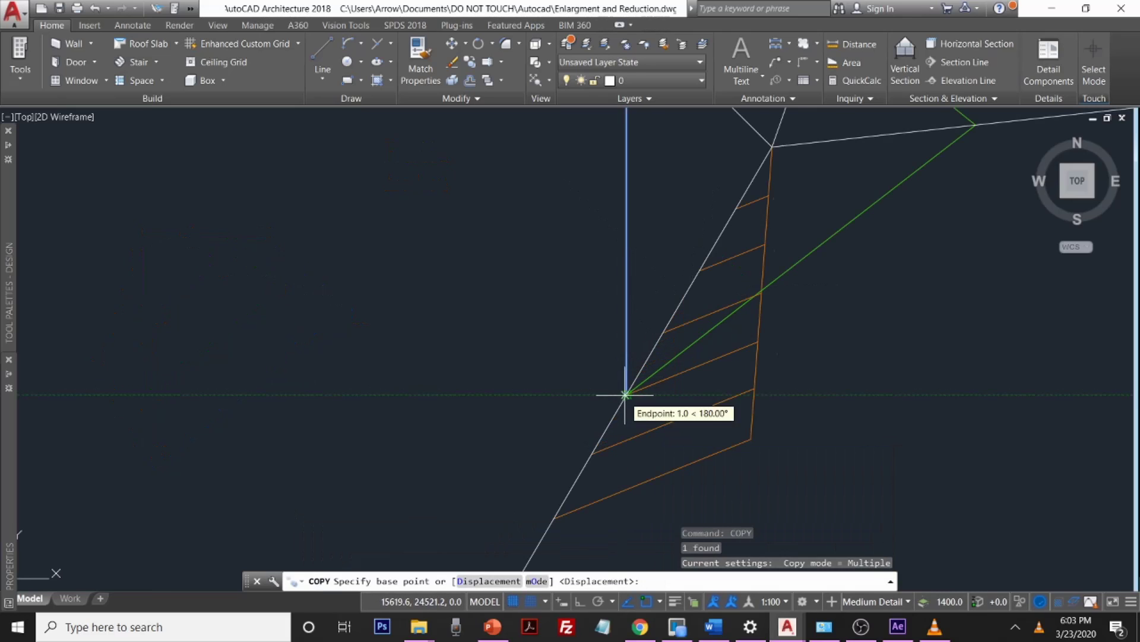
left_click(633, 388)
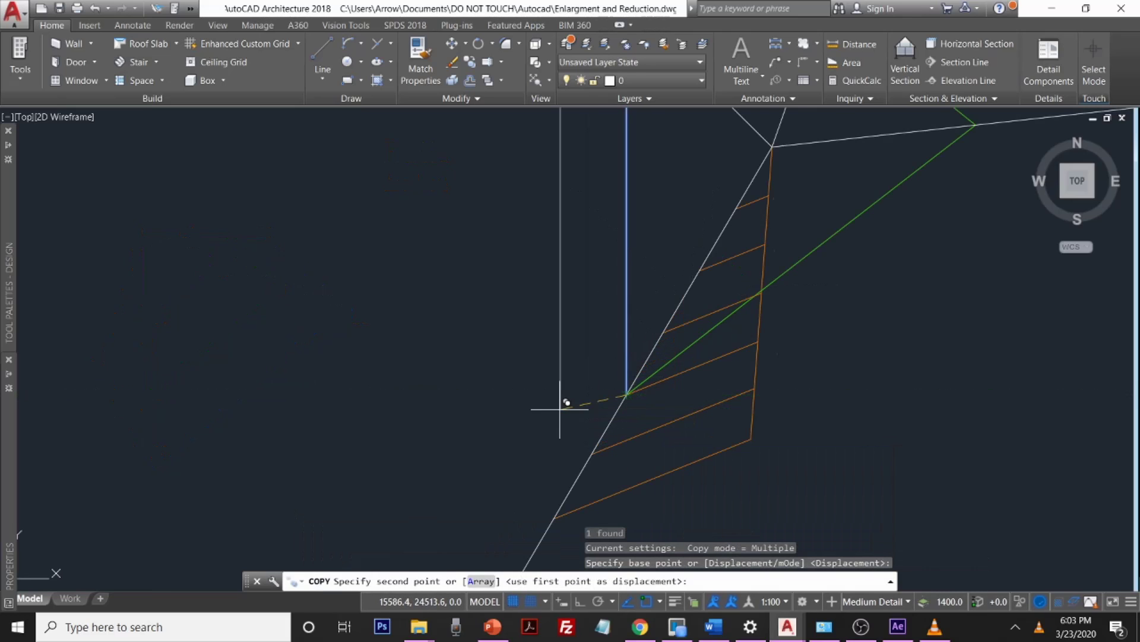
mouse_move(575, 413)
middle_mouse_down()
mouse_move(508, 283)
mouse_move(509, 216)
middle_mouse_up()
scroll(515, 288, "up", 2)
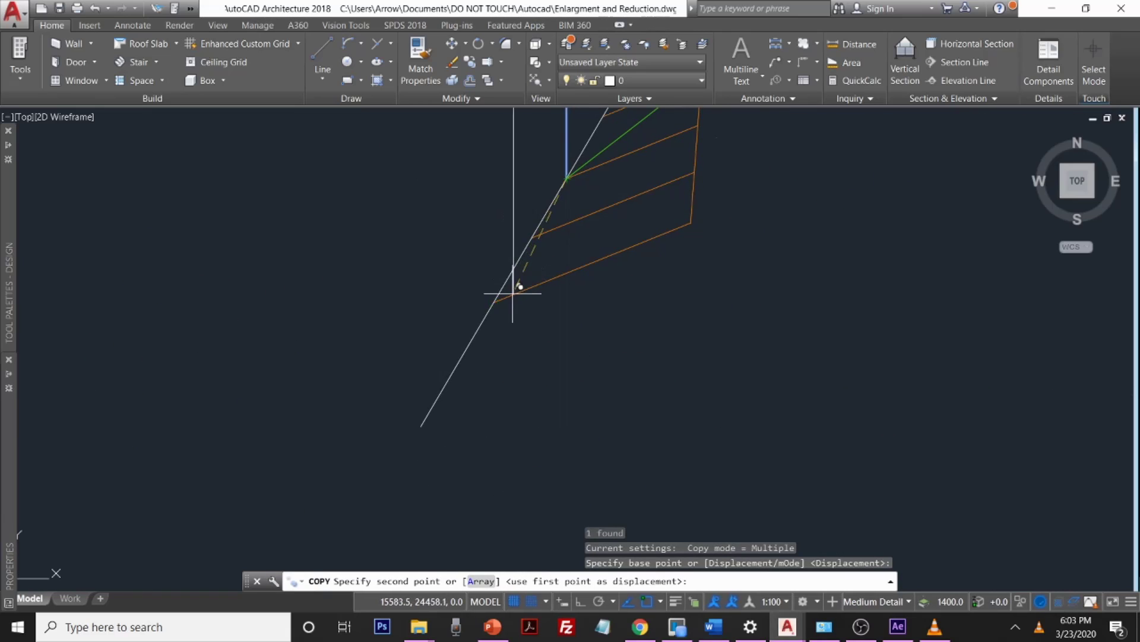
scroll(491, 285, "up", 2)
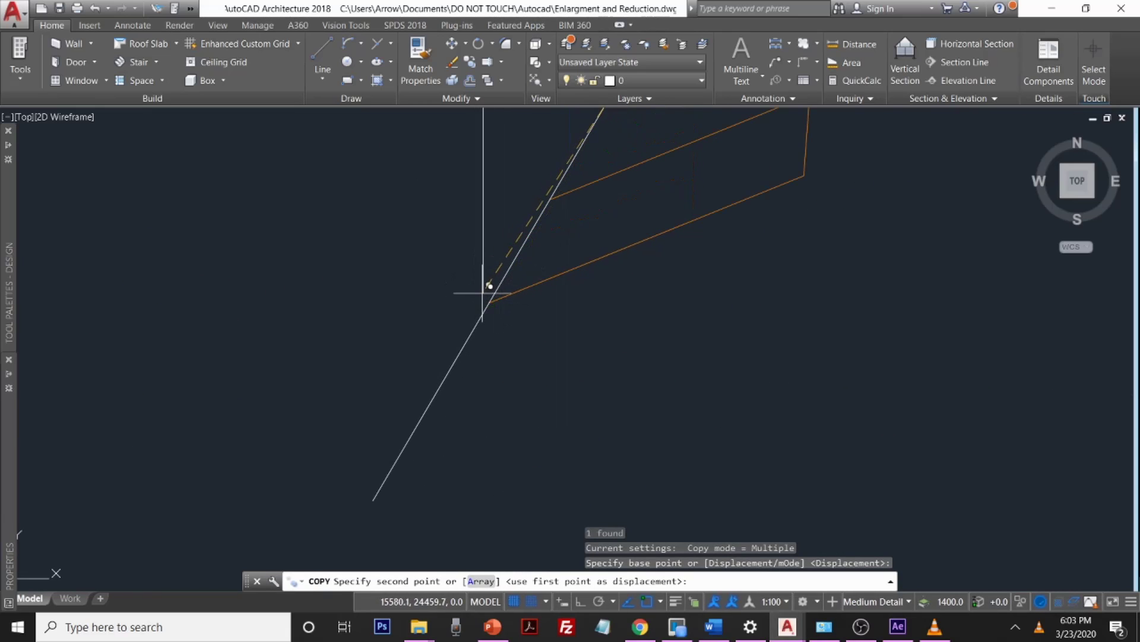
key("Escape")
Step: Copy the vertical line from its vertex to the first two lower division points
middle_click_drag(507, 321, 468, 469)
left_click(568, 190)
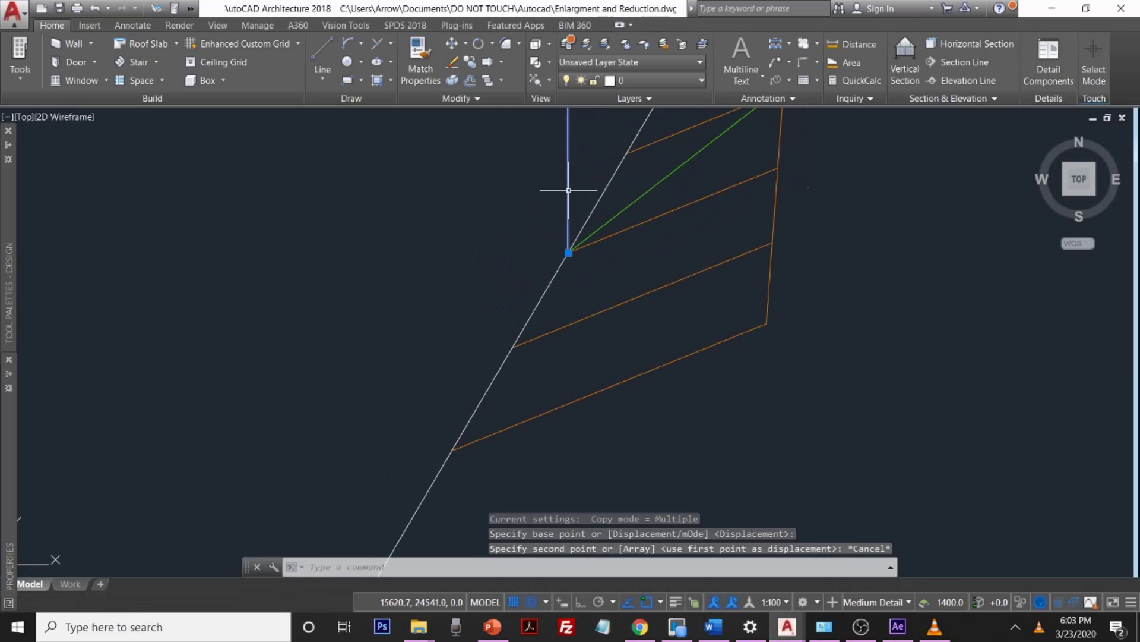
type("copy")
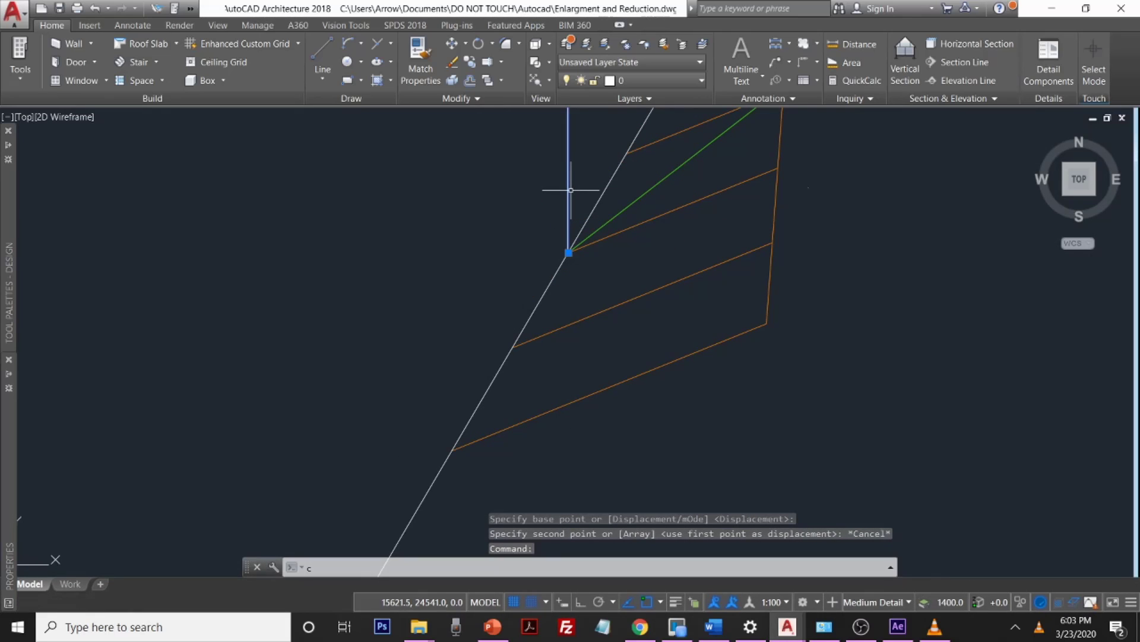
key("Return")
middle_click_drag(552, 360, 553, 256)
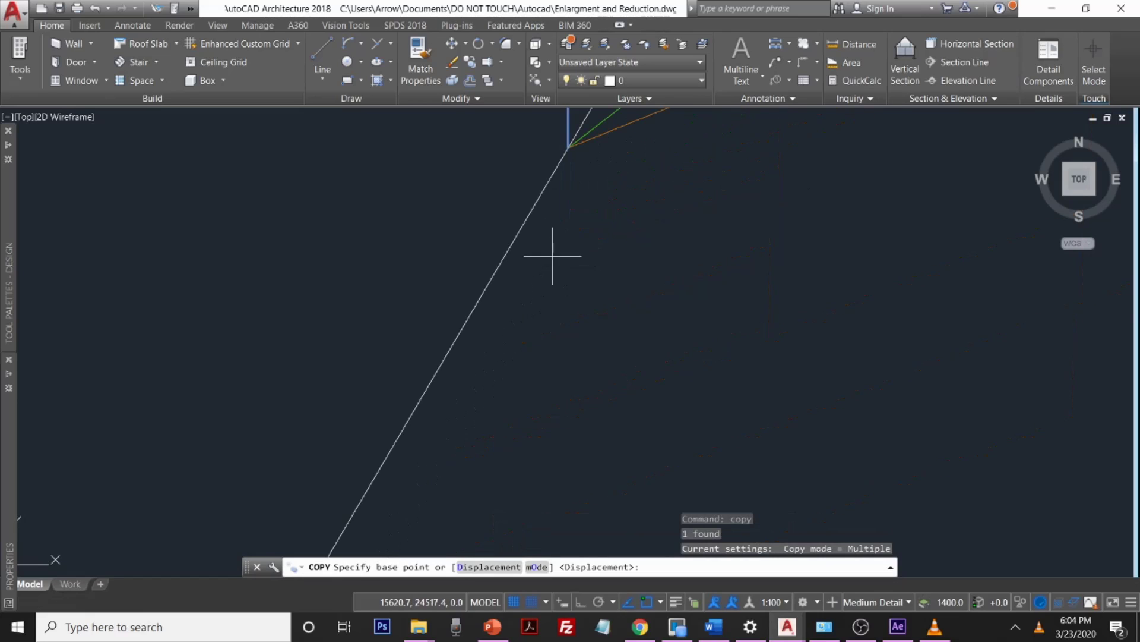
left_click(568, 147)
mouse_move(489, 326)
middle_mouse_down()
mouse_move(483, 382)
mouse_move(608, 269)
middle_mouse_up()
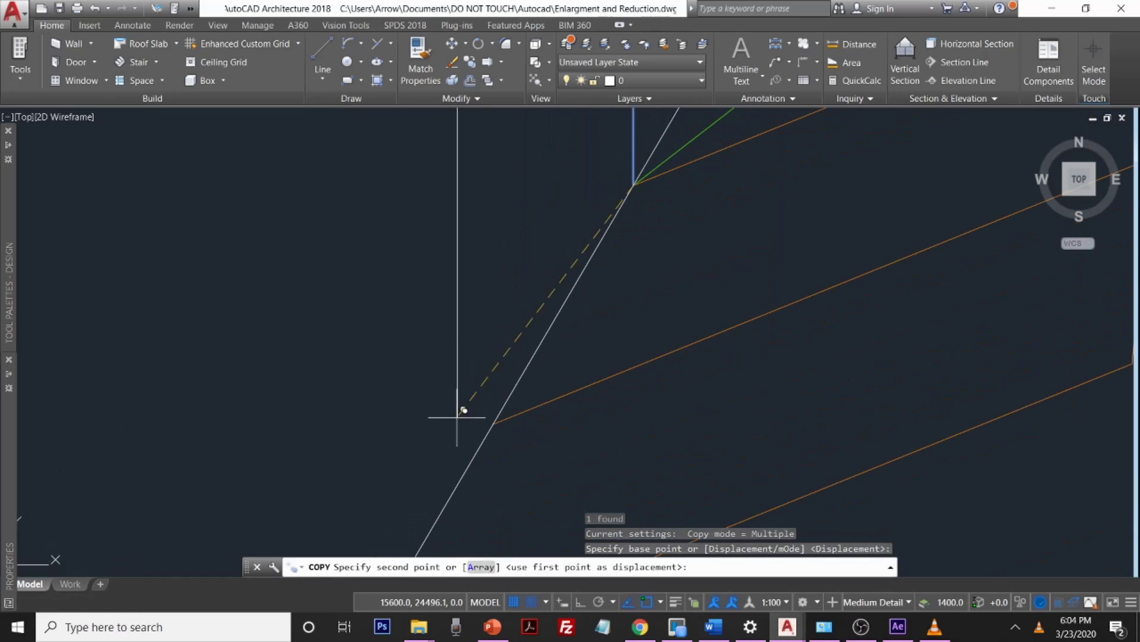
left_click(493, 423)
scroll(580, 301, "down", 4)
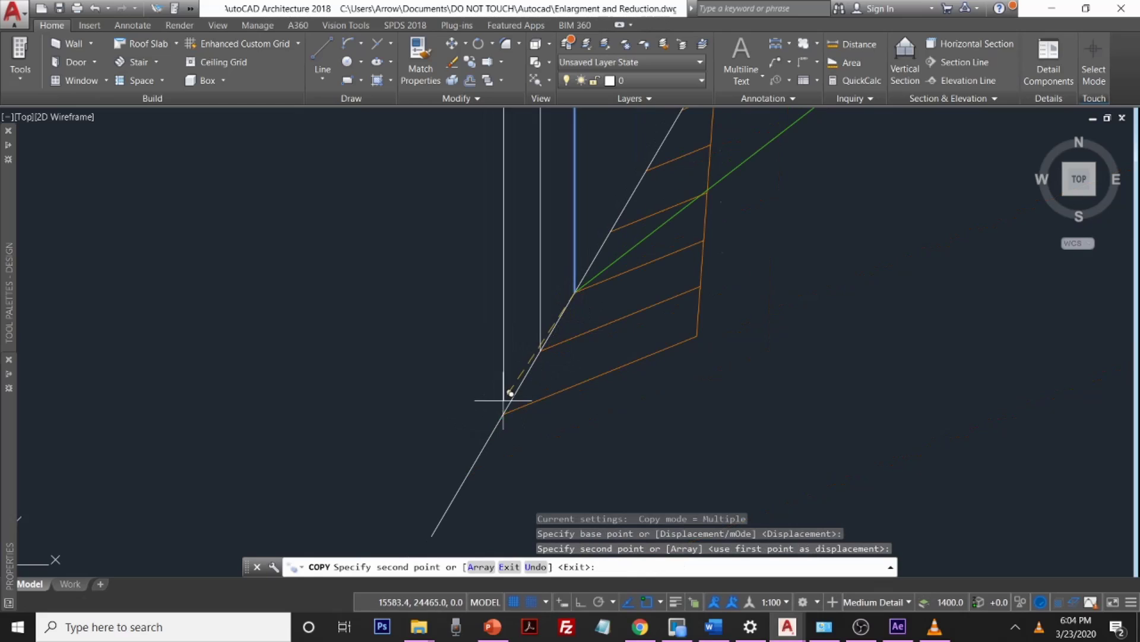
scroll(511, 401, "up", 2)
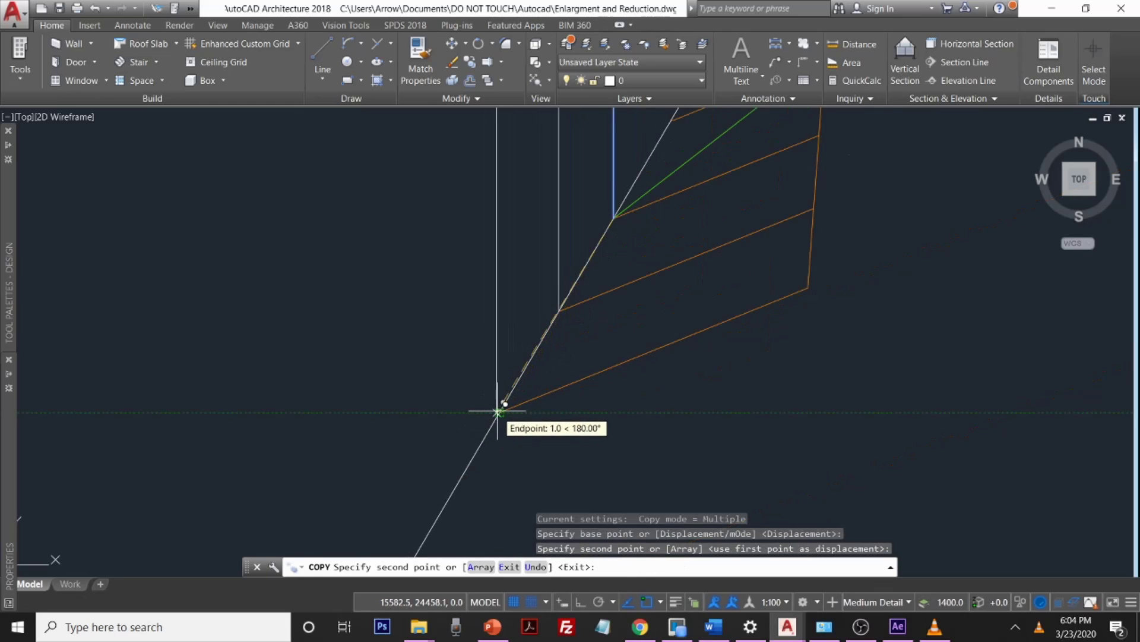
left_click(500, 409)
scroll(547, 345, "down", 2)
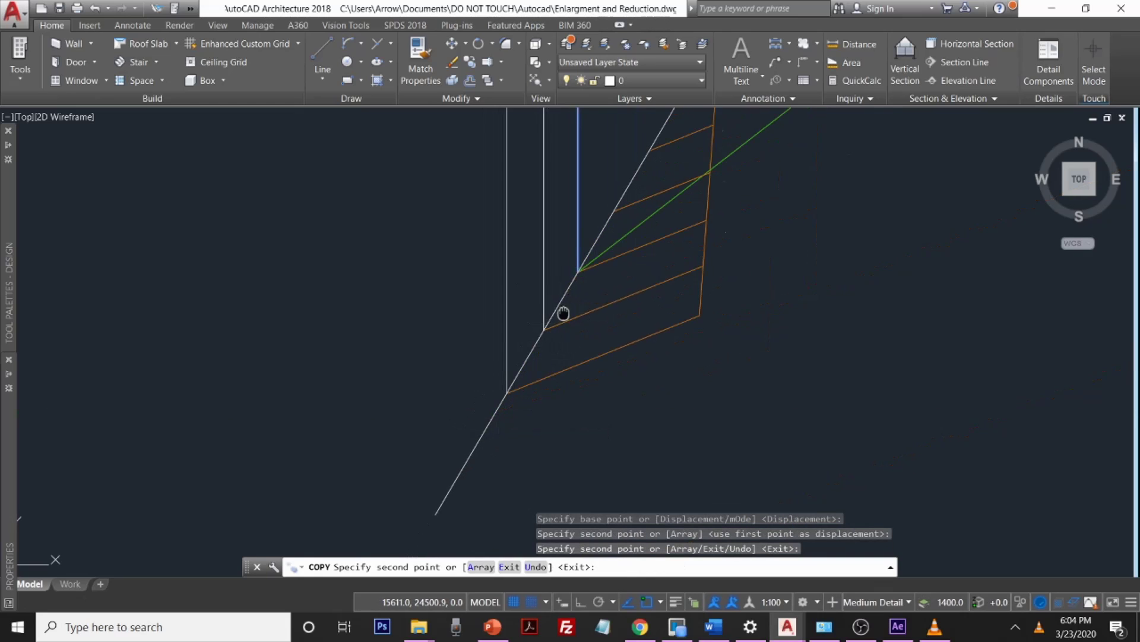
Step: Add vertical copies at the upper division points and erase the stray blue vertical line
middle_click_drag(559, 313, 361, 455)
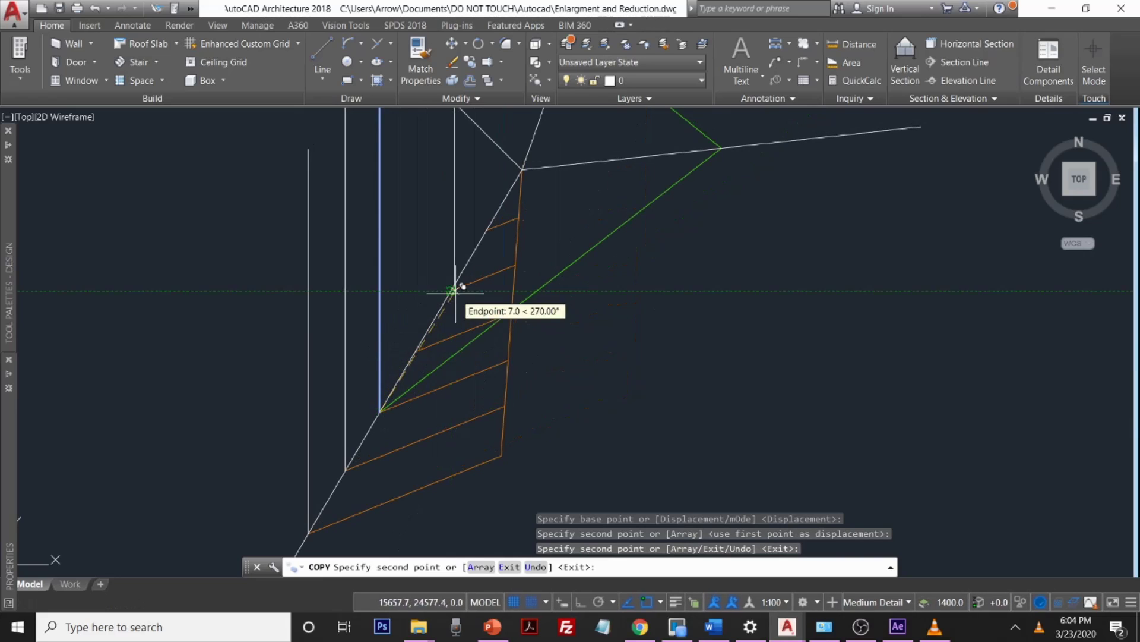
scroll(458, 285, "up", 4)
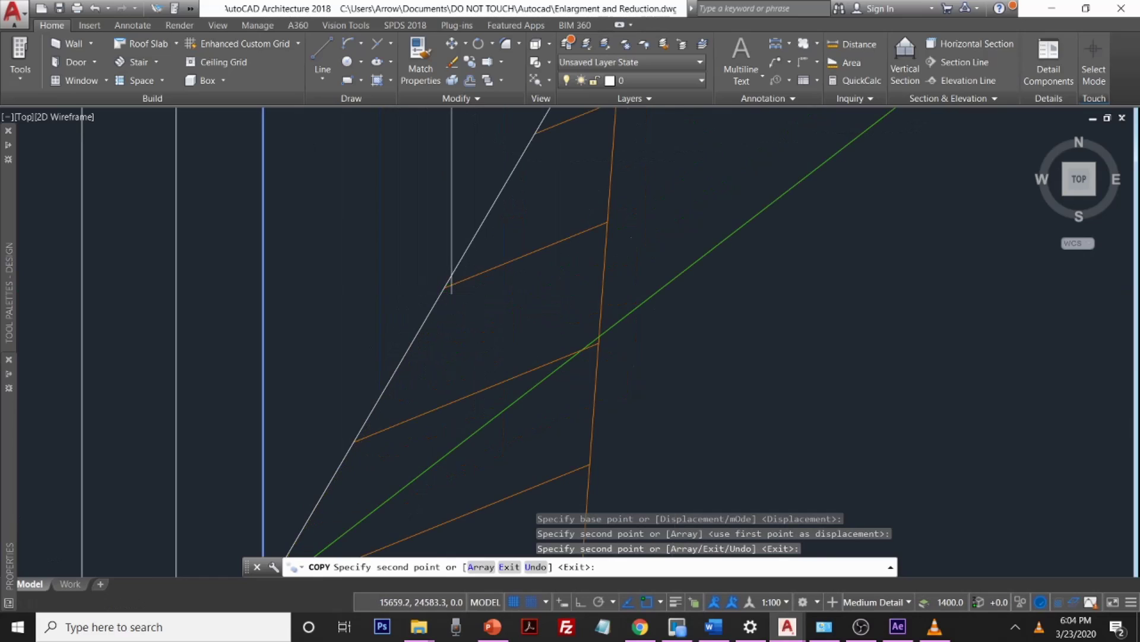
left_click(439, 278)
scroll(467, 254, "down", 4)
scroll(466, 254, "down", 4)
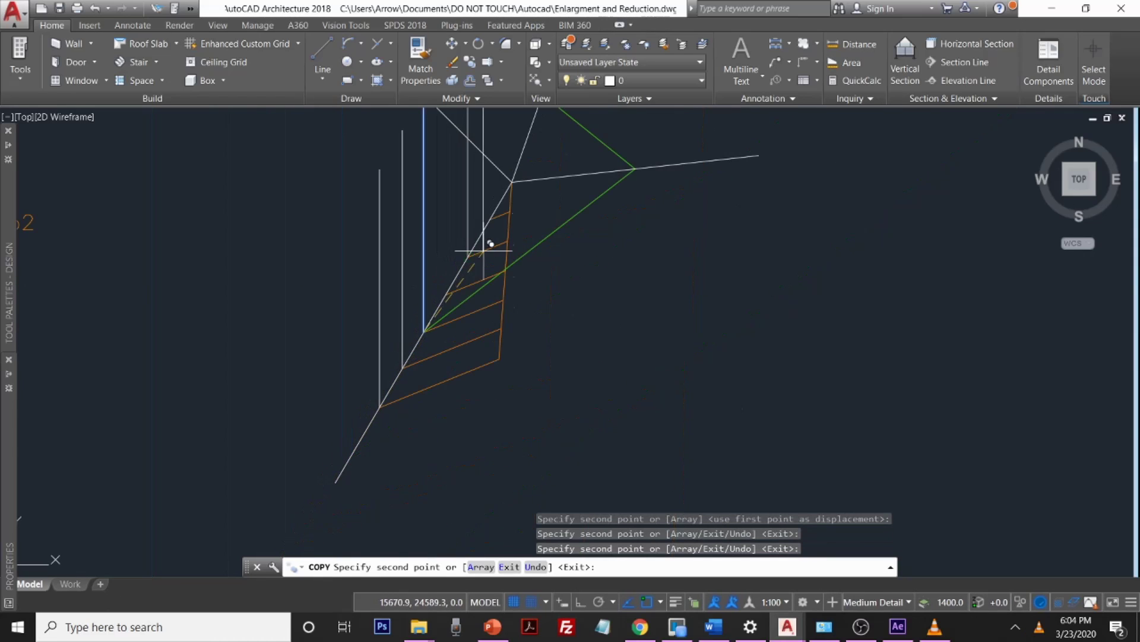
scroll(543, 368, "down", 3)
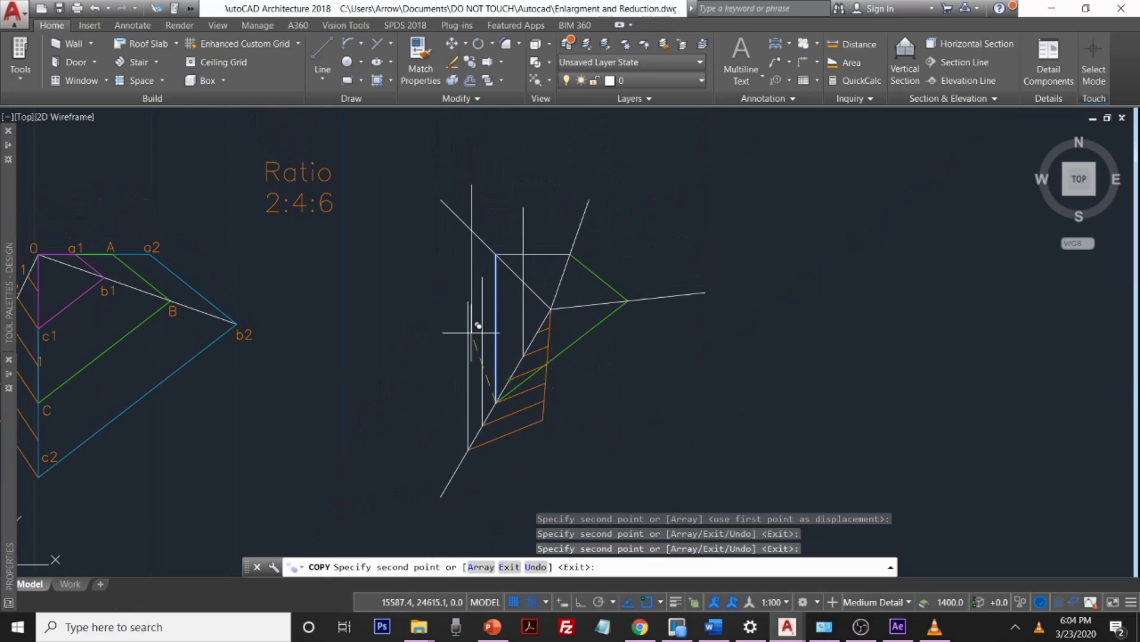
scroll(469, 301, "up", 2)
scroll(468, 301, "up", 2)
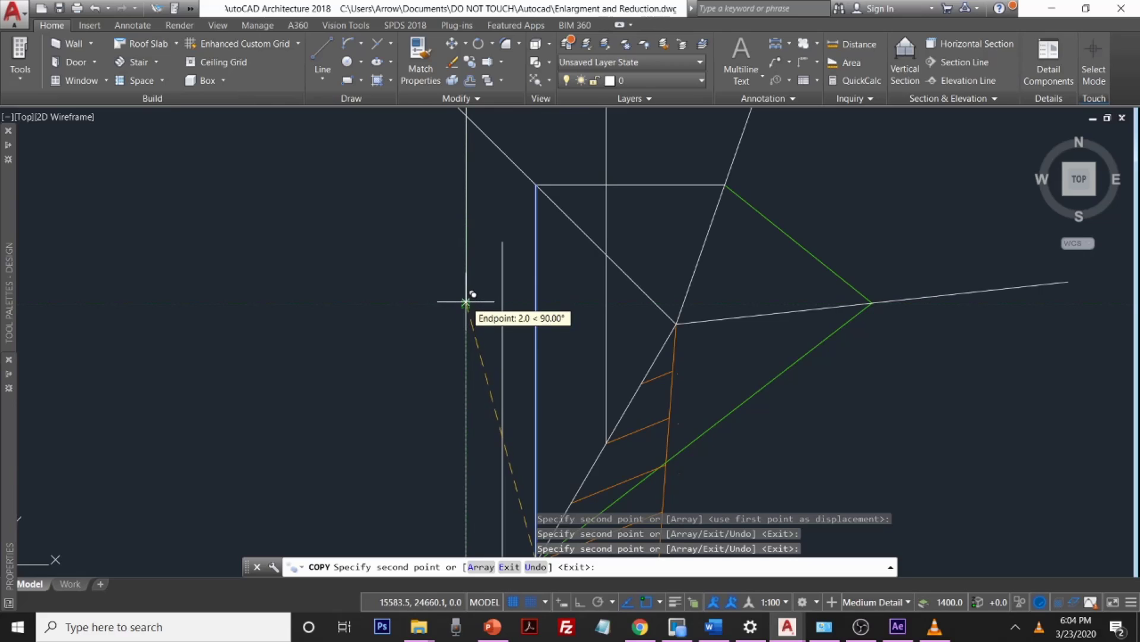
left_click(466, 303)
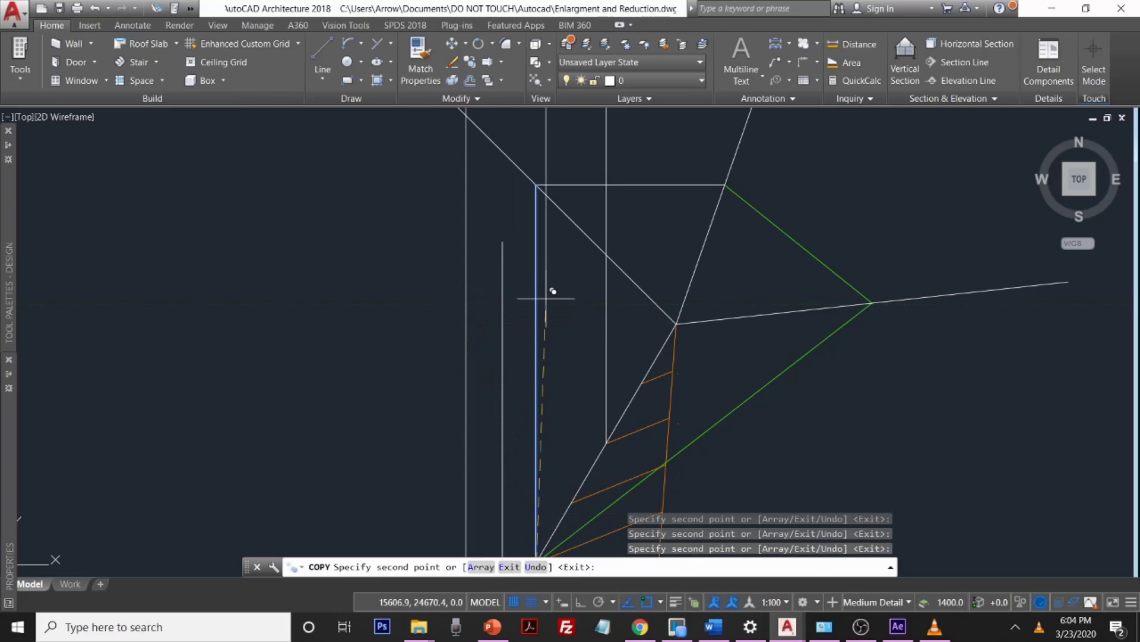
scroll(685, 380, "down", 3)
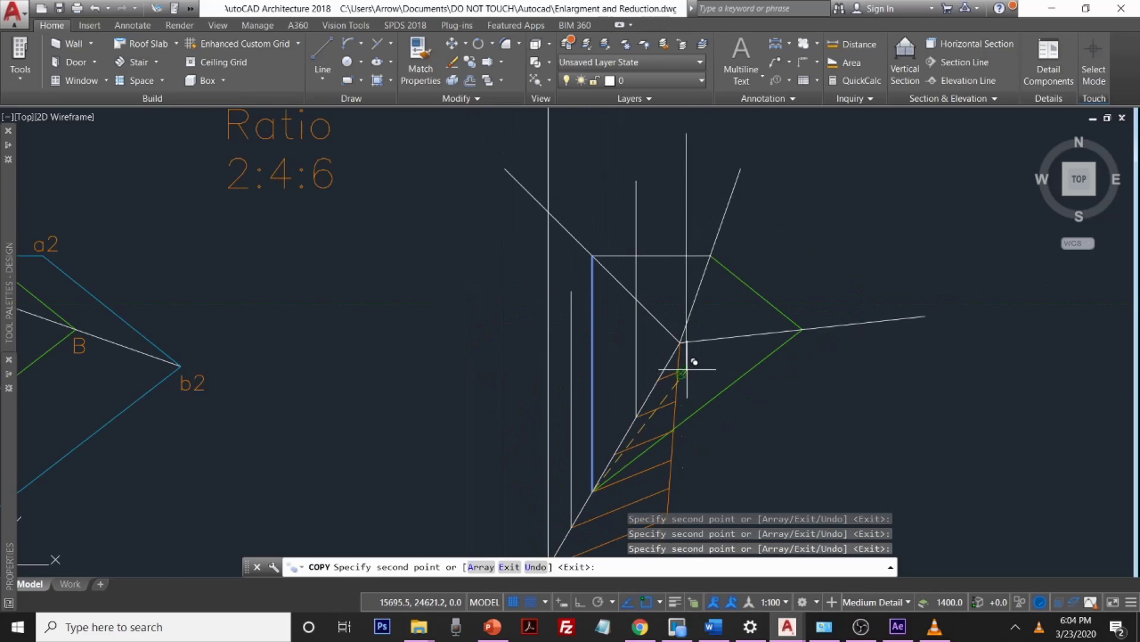
key("Escape")
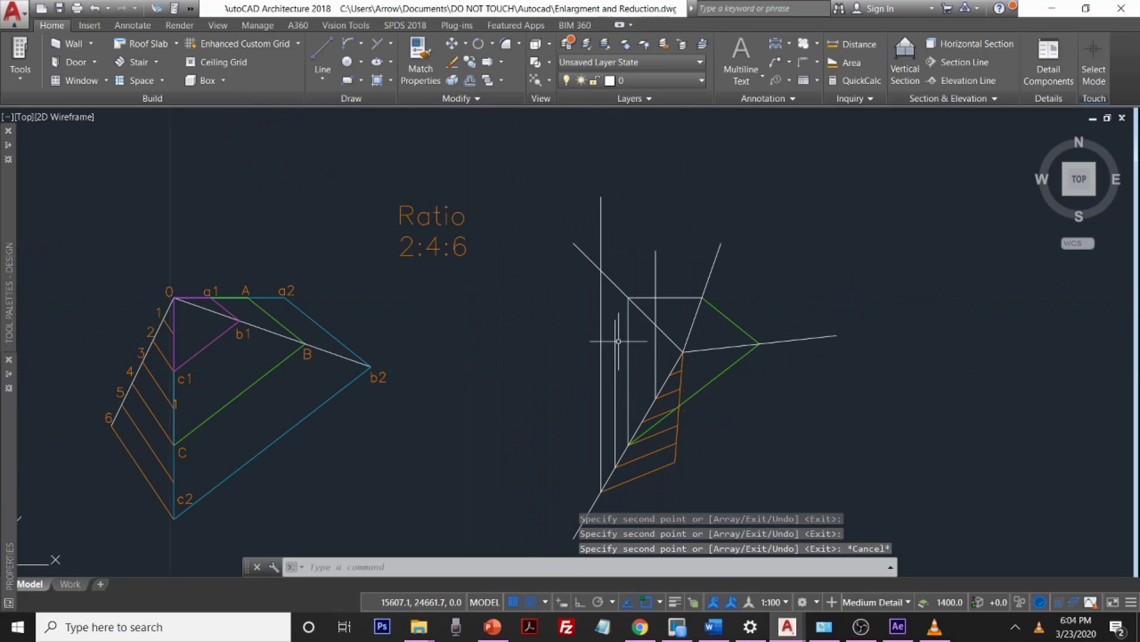
key("Delete")
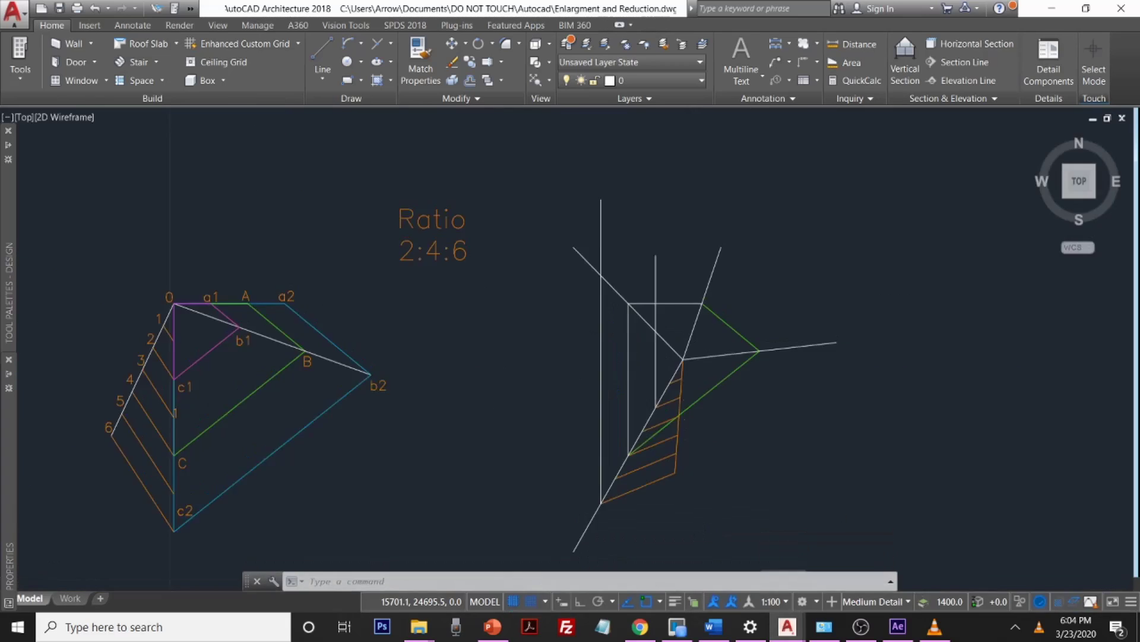
type("trim")
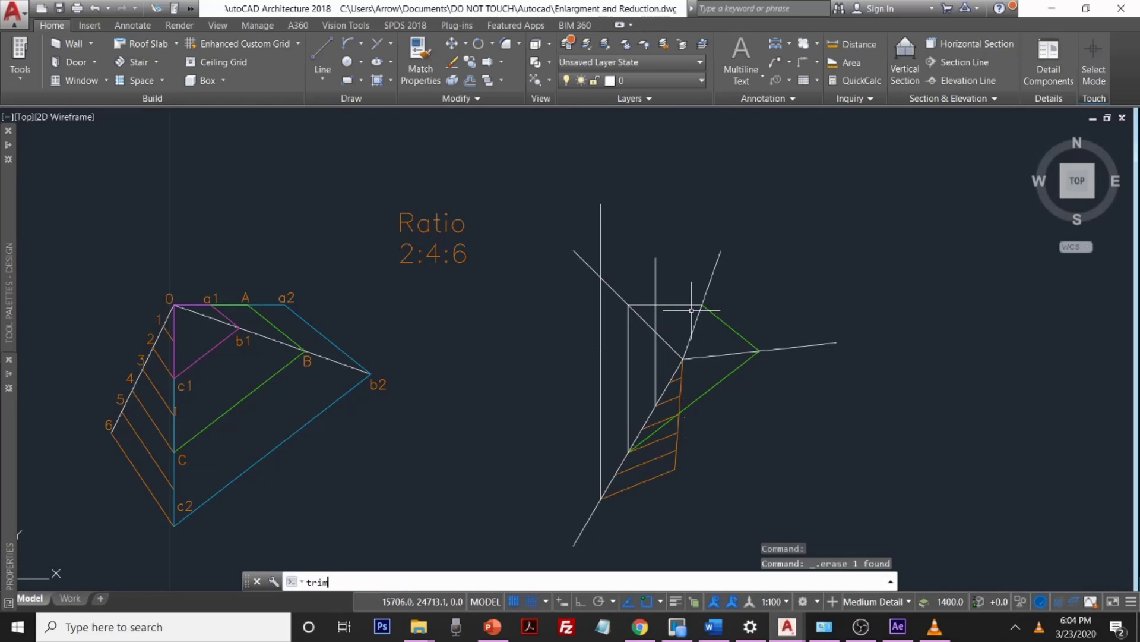
Step: Trim the vertical construction line where it overhangs the triangle's top edge
key("Return")
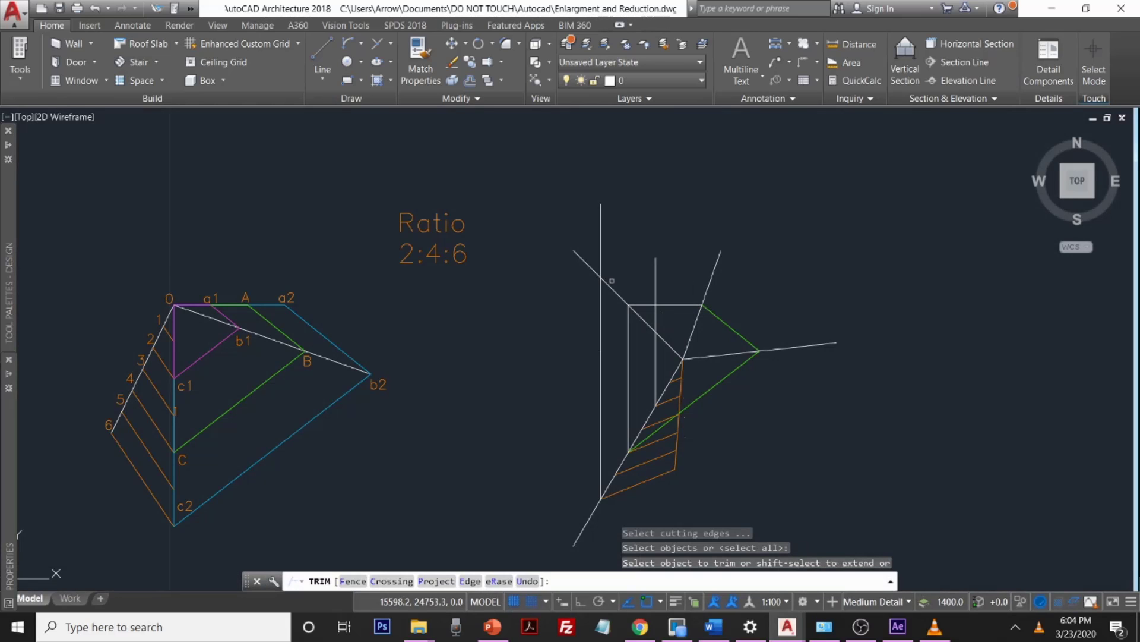
left_click(655, 277)
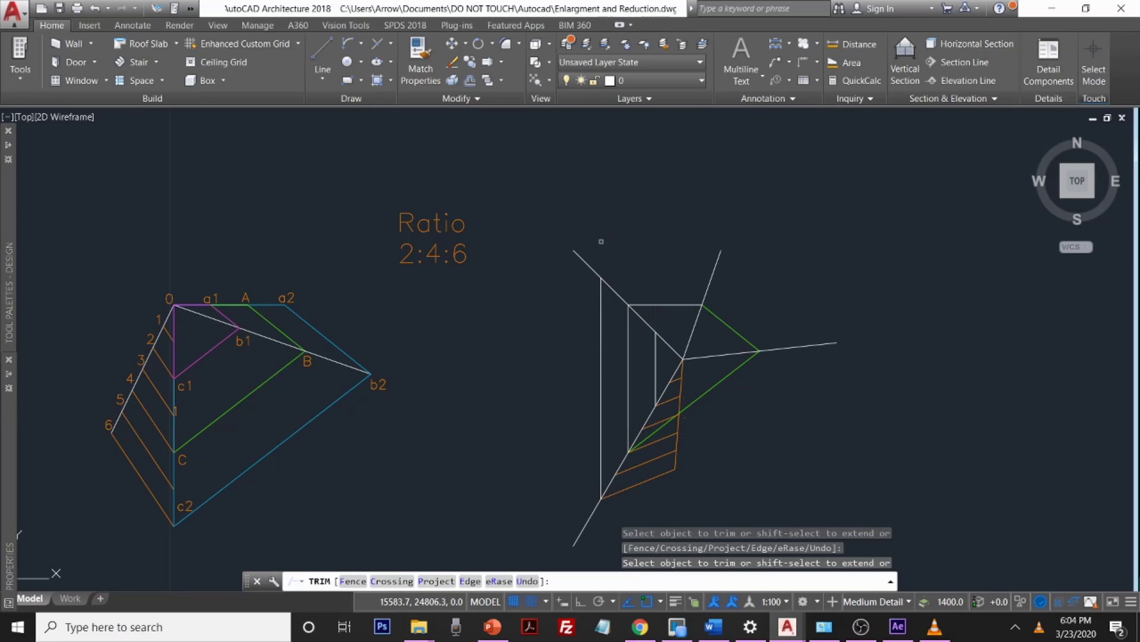
left_click(705, 329)
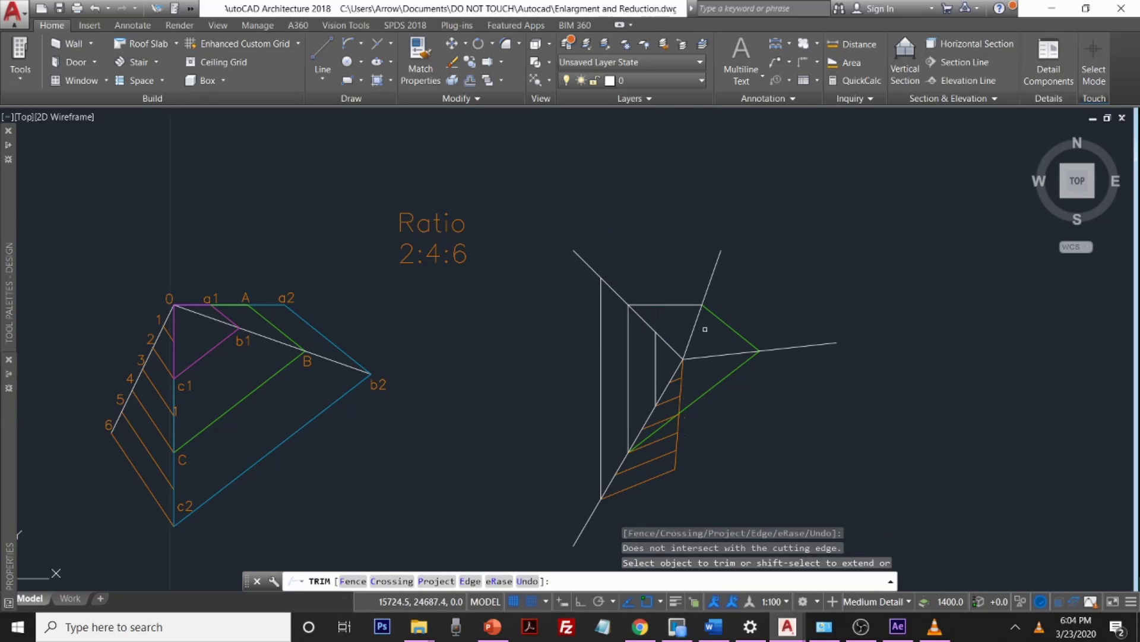
left_click(656, 374)
left_click(653, 366)
left_click(601, 363)
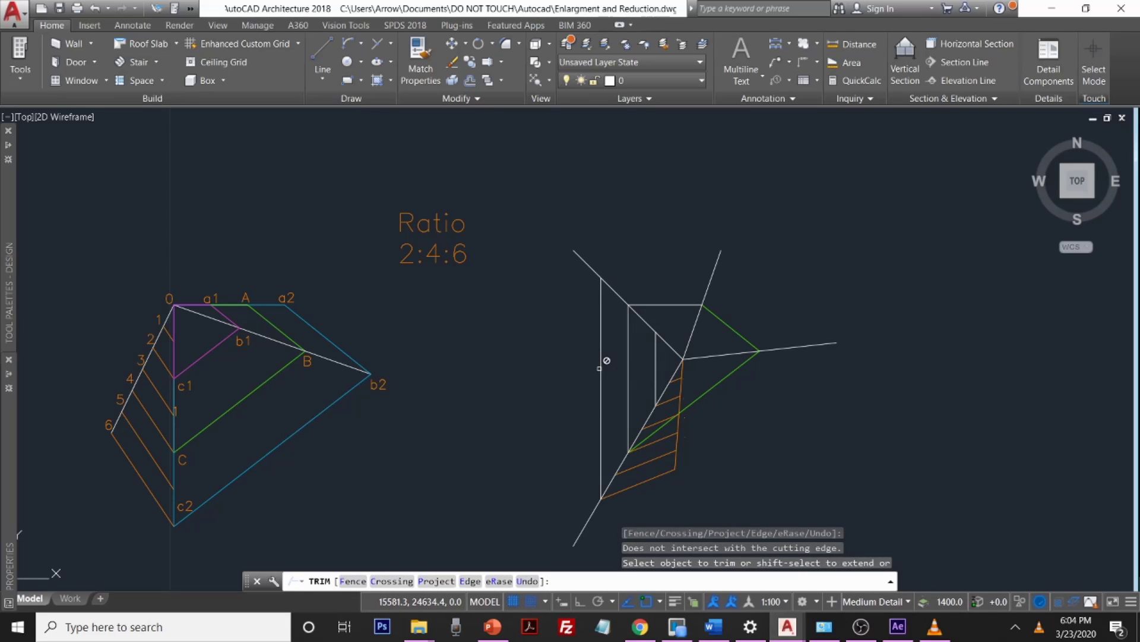
left_click(603, 279)
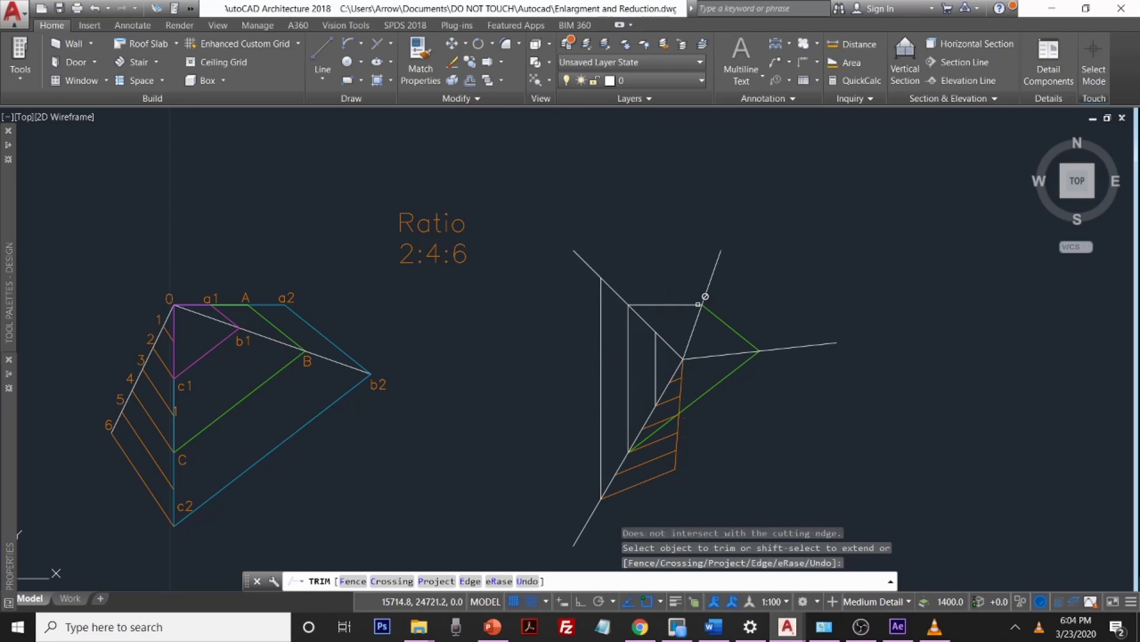
key("Escape")
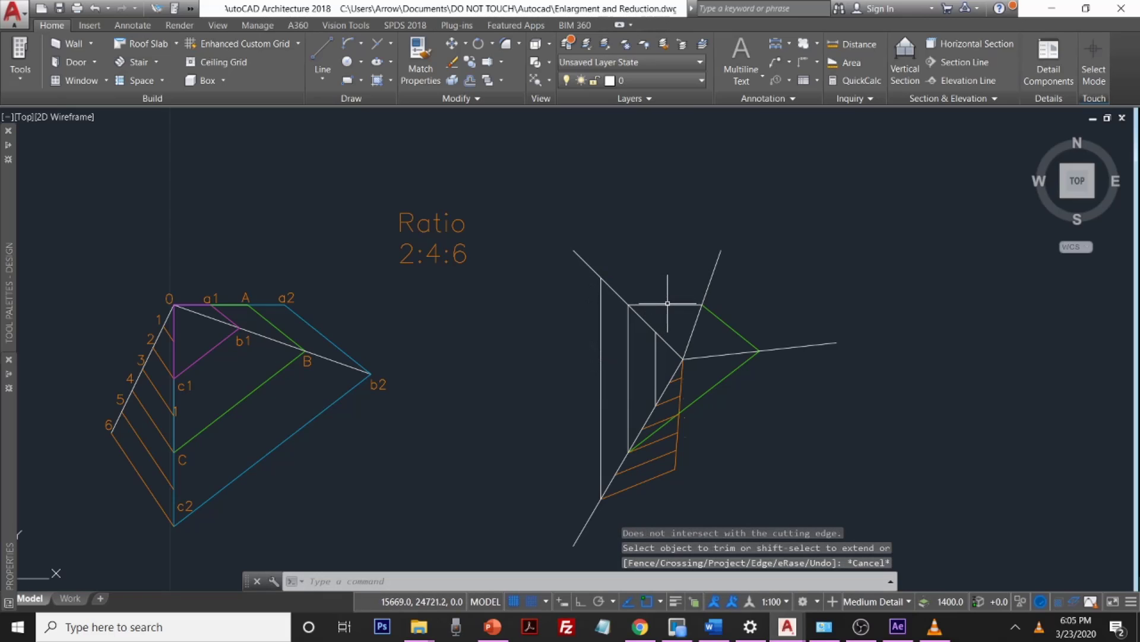
type("copy")
Step: Copy the top horizontal line to the vertical line's upper end, then delete that misplaced copy
key("Return")
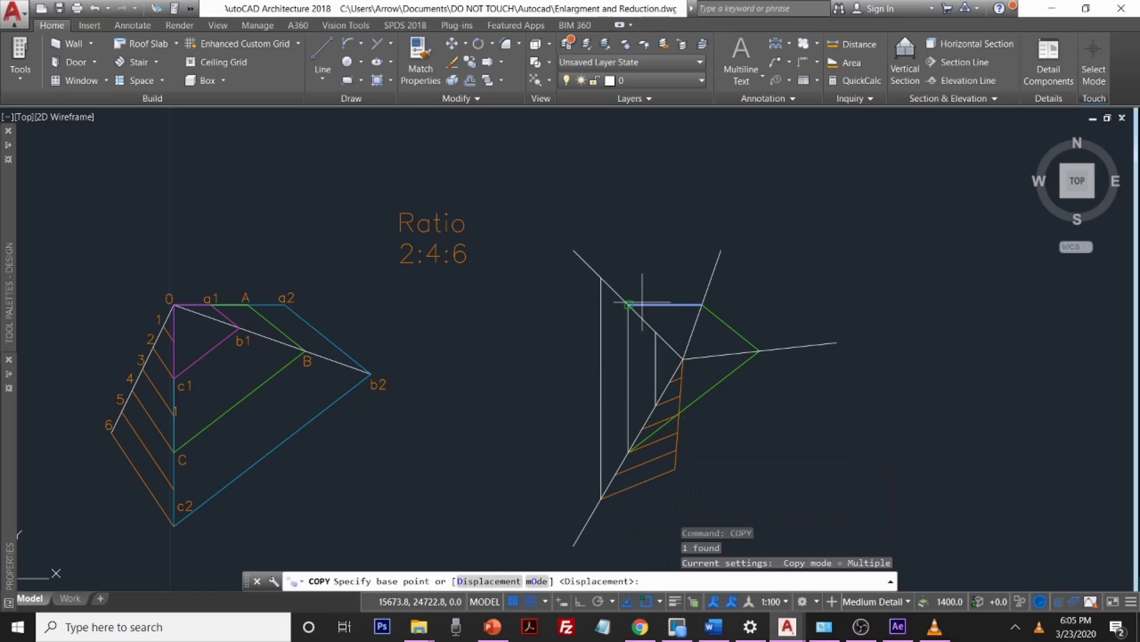
left_click(629, 304)
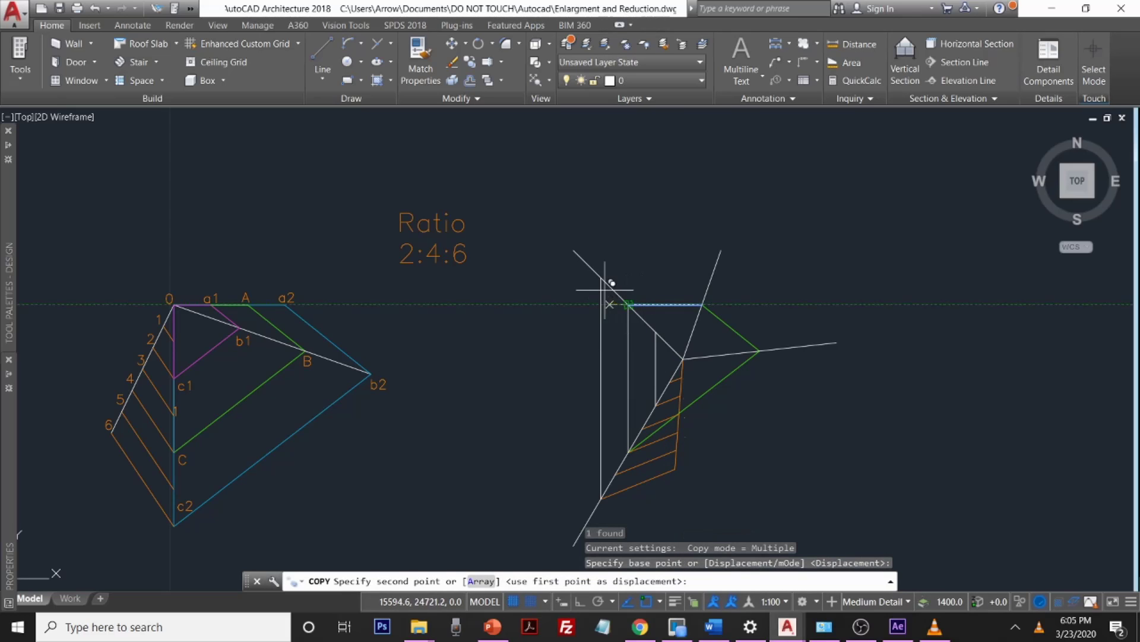
scroll(602, 279, "up", 3)
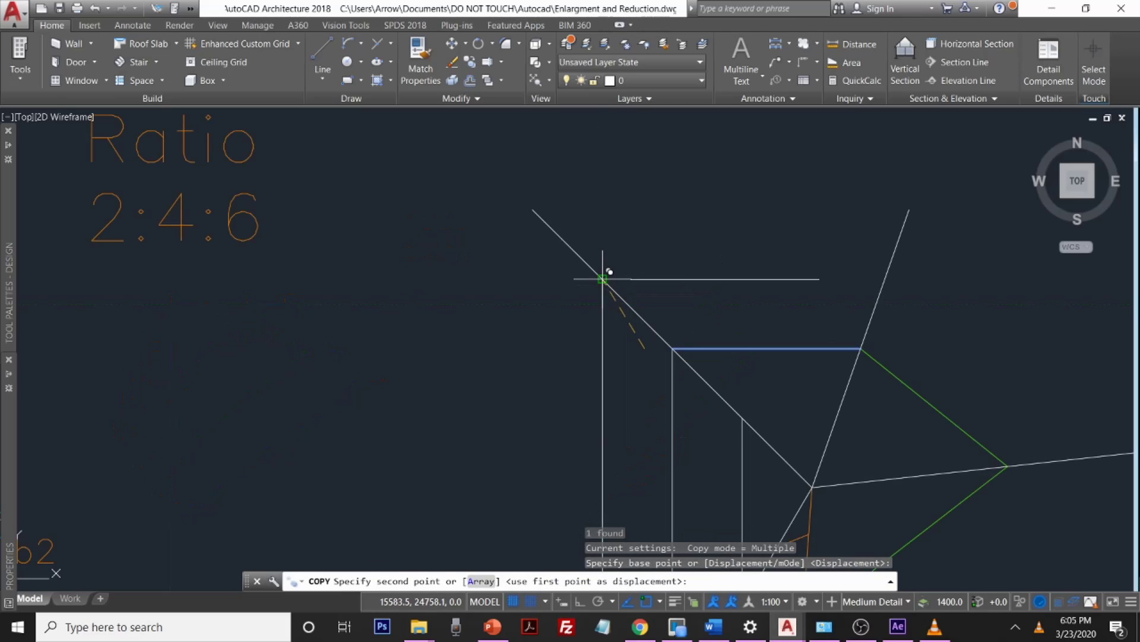
left_click(602, 278)
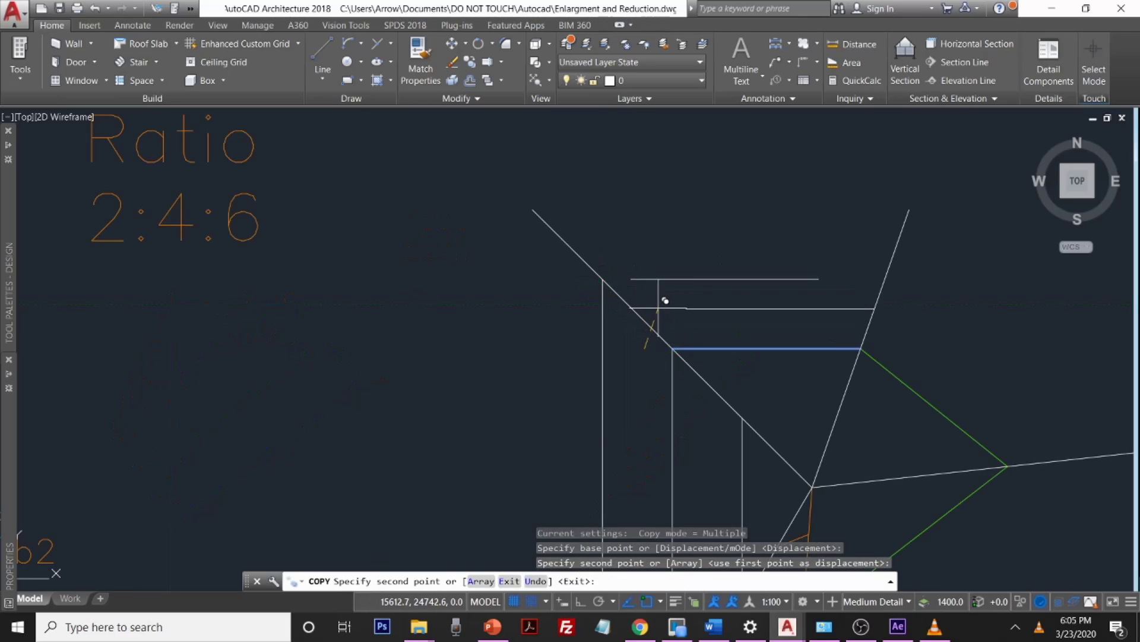
key("Escape")
left_click(670, 278)
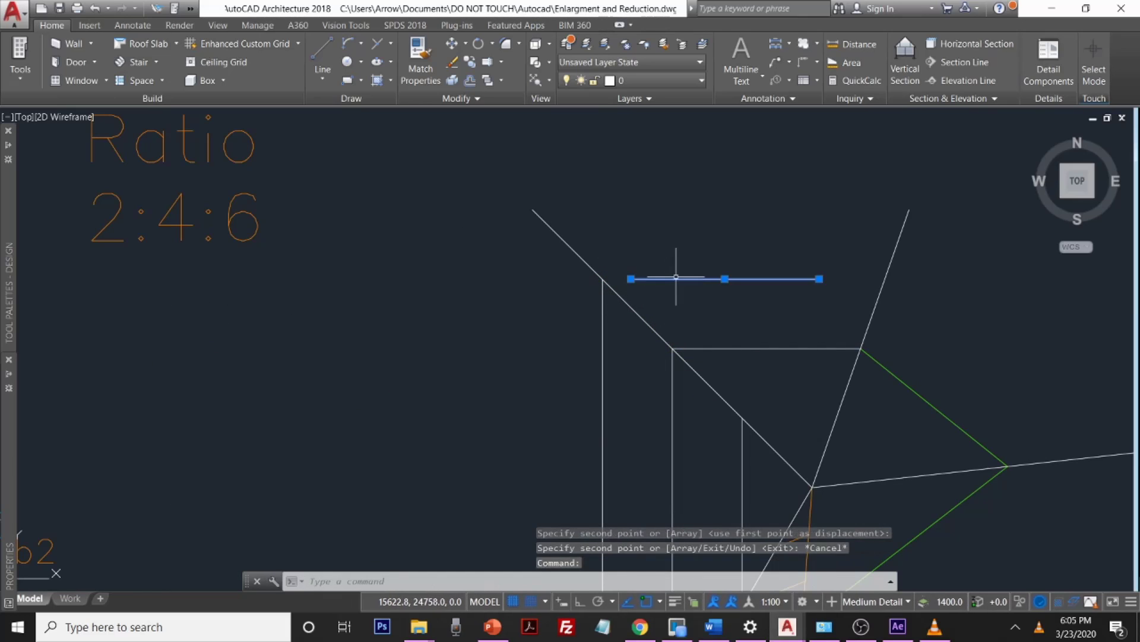
key("Delete")
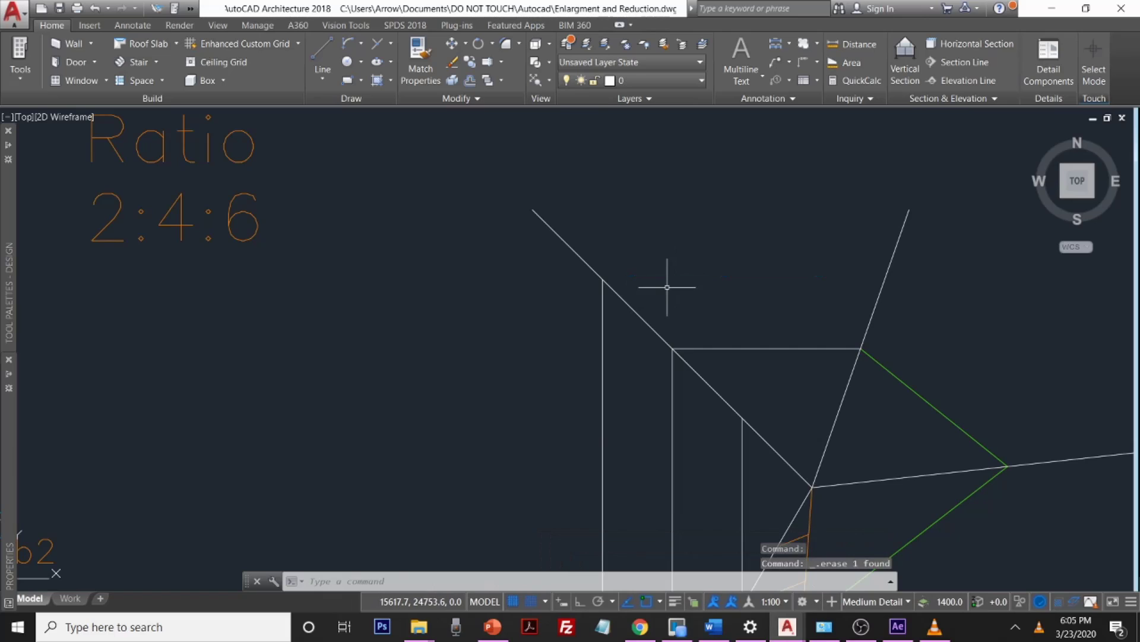
Step: Select the triangle's top horizontal line and begin copying it again
left_click(757, 349)
type("d")
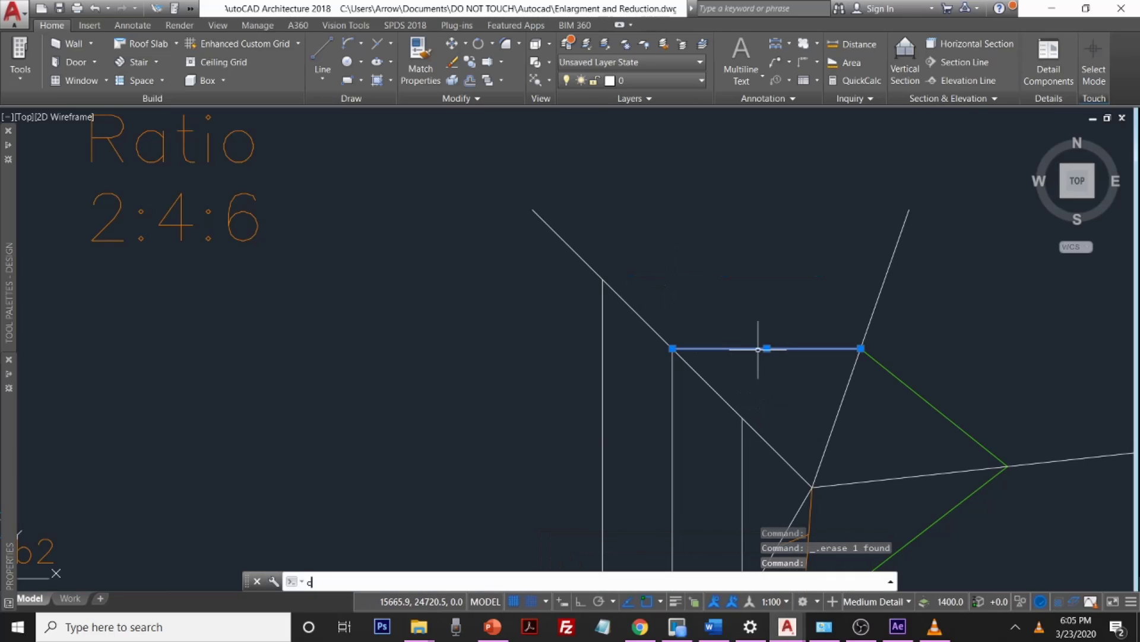
key("Return")
scroll(674, 351, "up", 4)
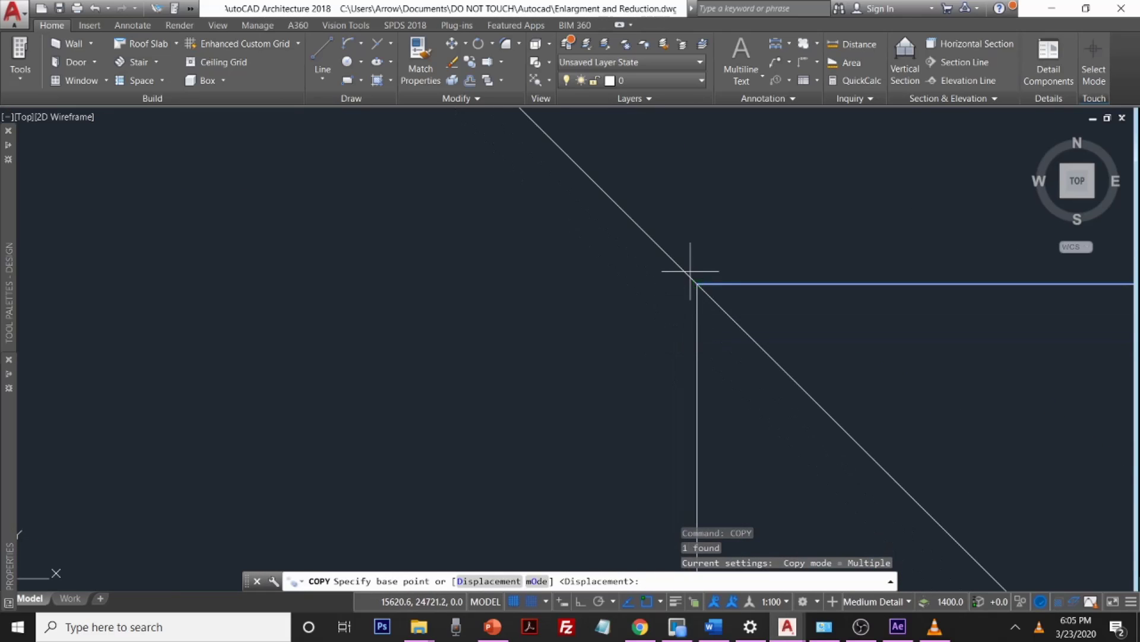
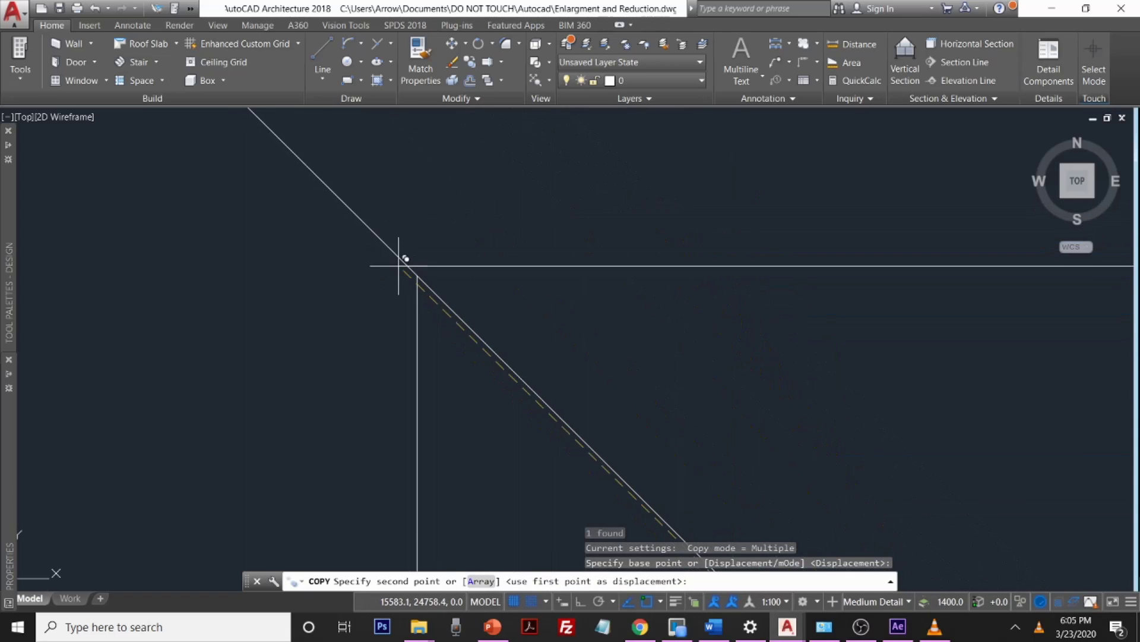
Step: Copy the horizontal line onto three successive corner points along the right-hand diagonal
scroll(432, 266, "up", 5)
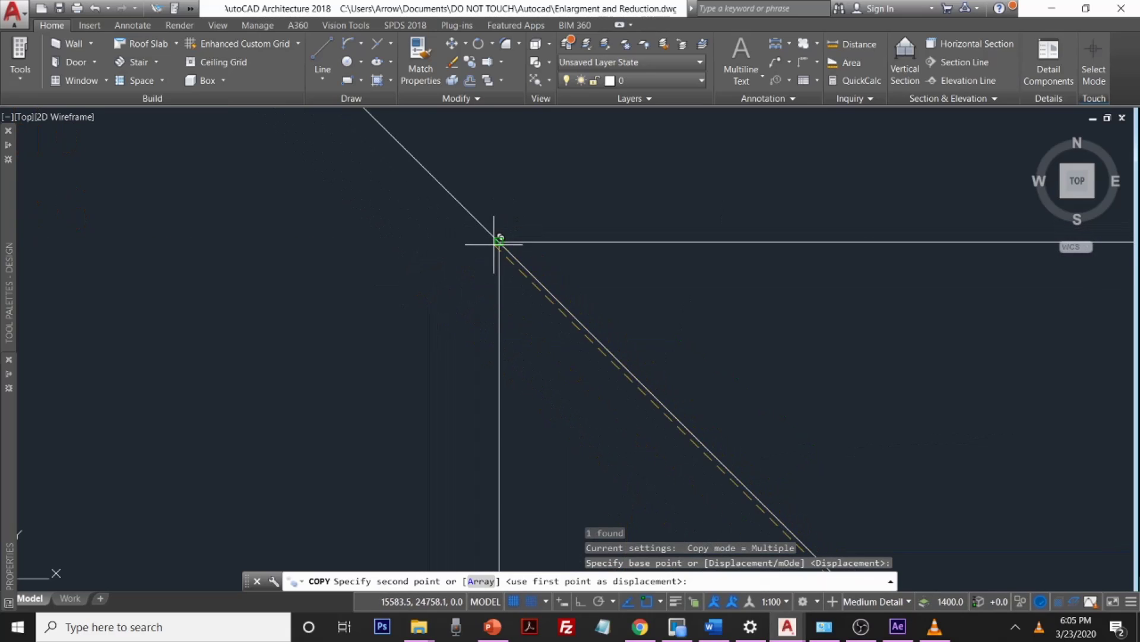
left_click(500, 242)
middle_click_drag(507, 234, 689, 279)
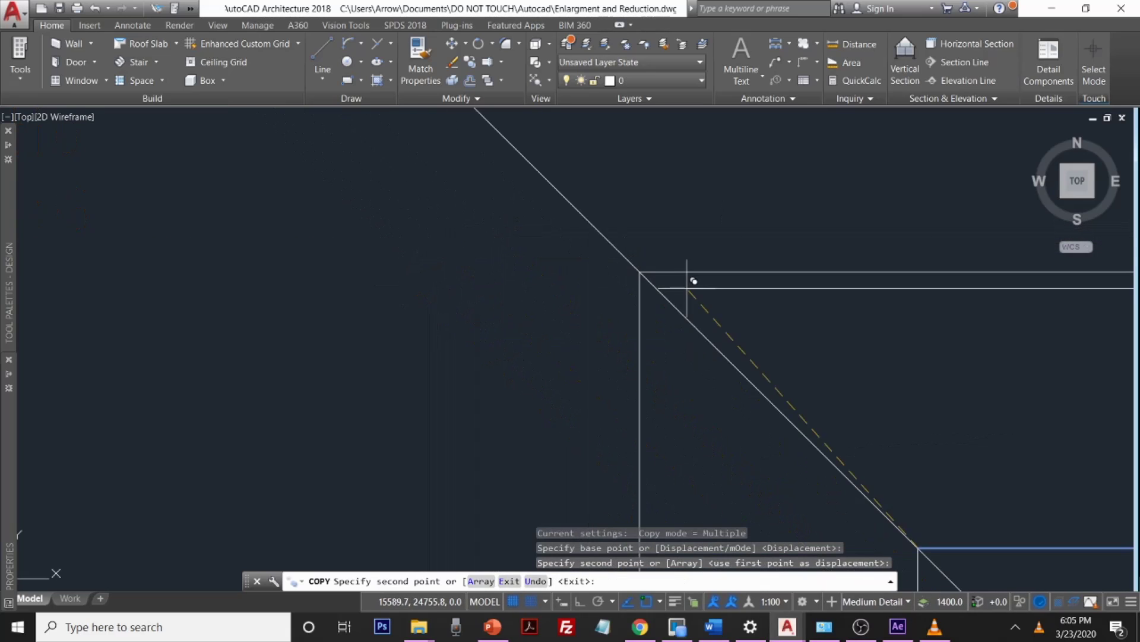
middle_click_drag(840, 341, 614, 269)
scroll(502, 191, "down", 2)
scroll(486, 230, "up", 5)
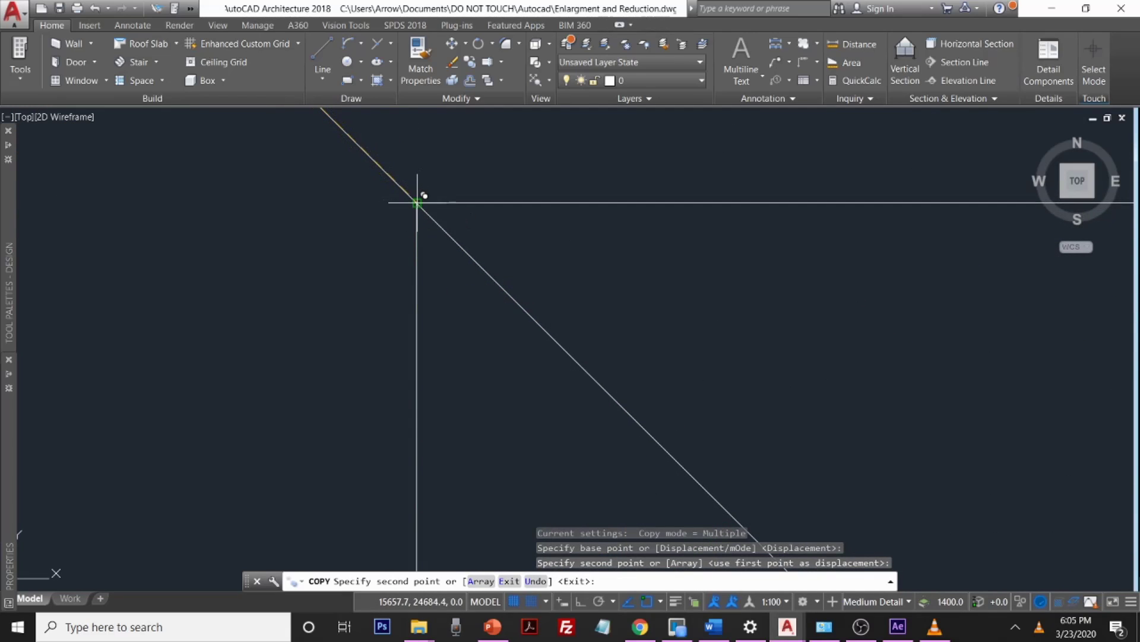
left_click(417, 202)
scroll(537, 242, "down", 3)
scroll(593, 286, "down", 2)
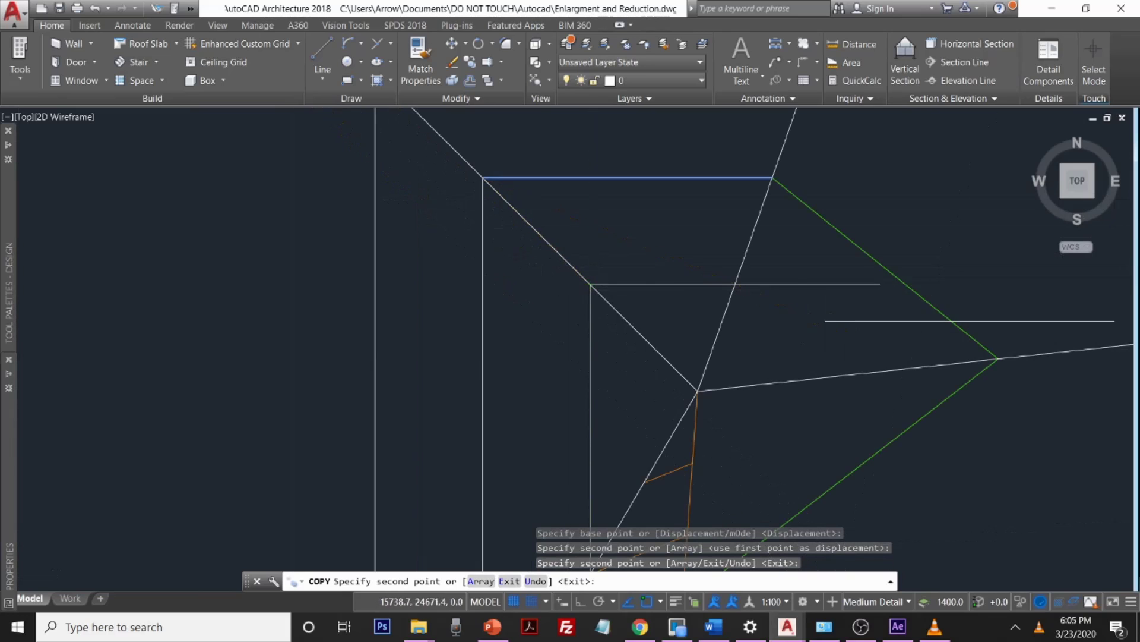
scroll(825, 321, "down", 5)
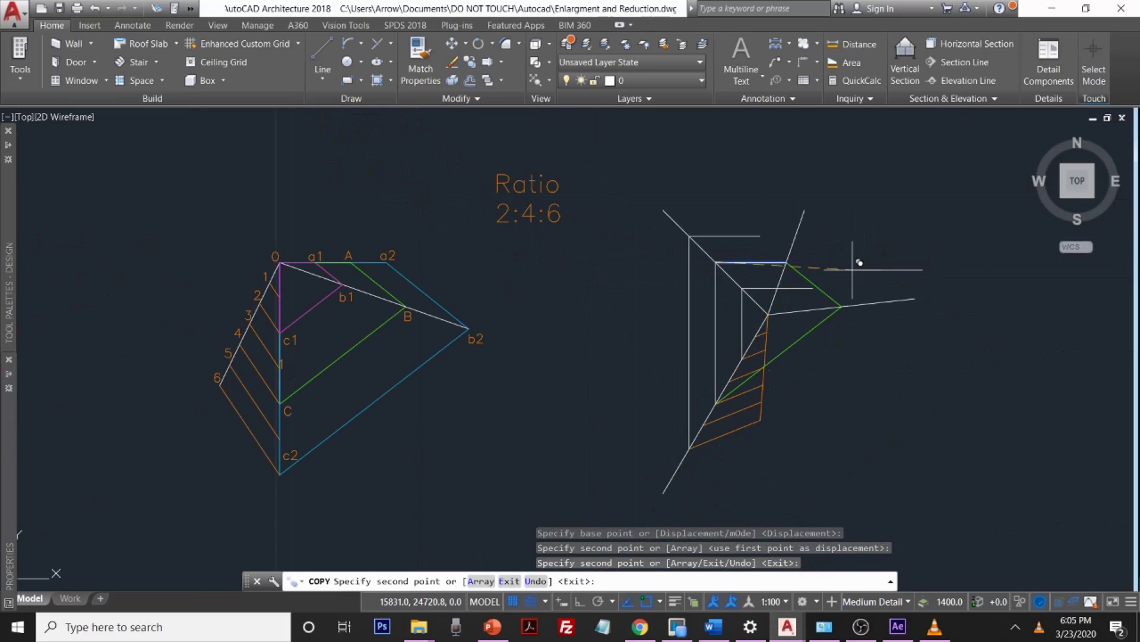
scroll(787, 238, "up", 10)
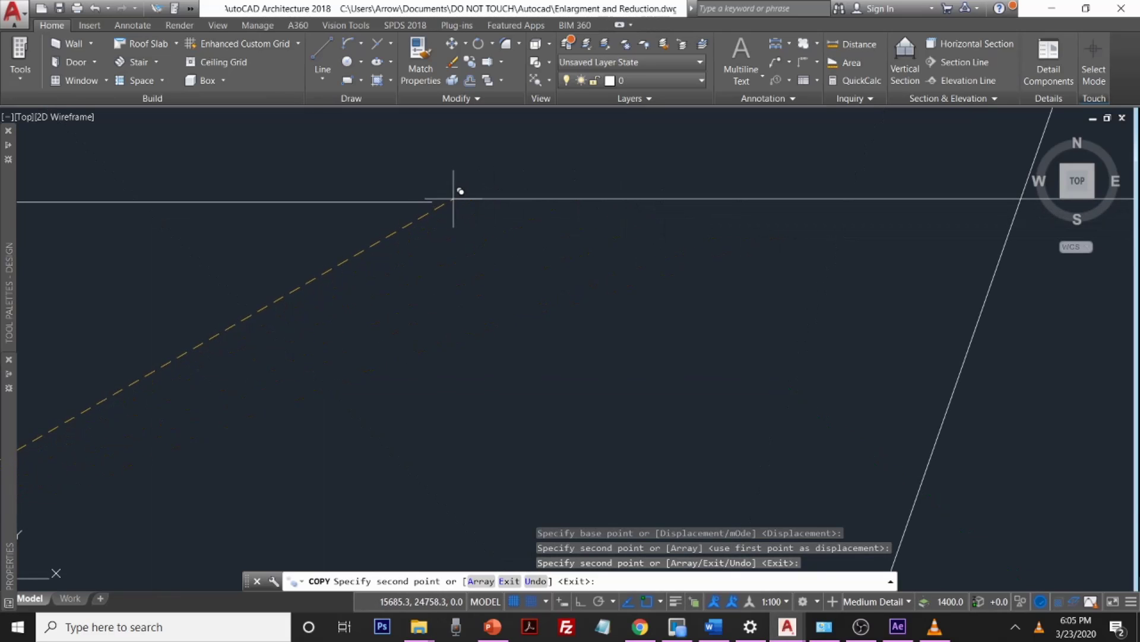
left_click(432, 202)
scroll(580, 183, "down", 6)
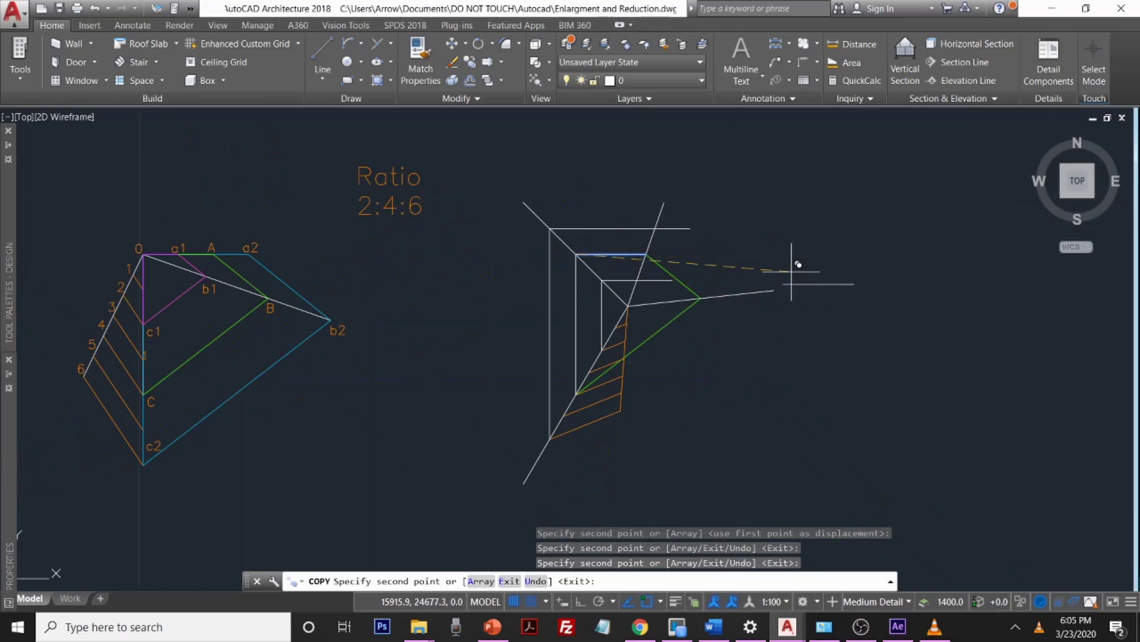
key("Escape")
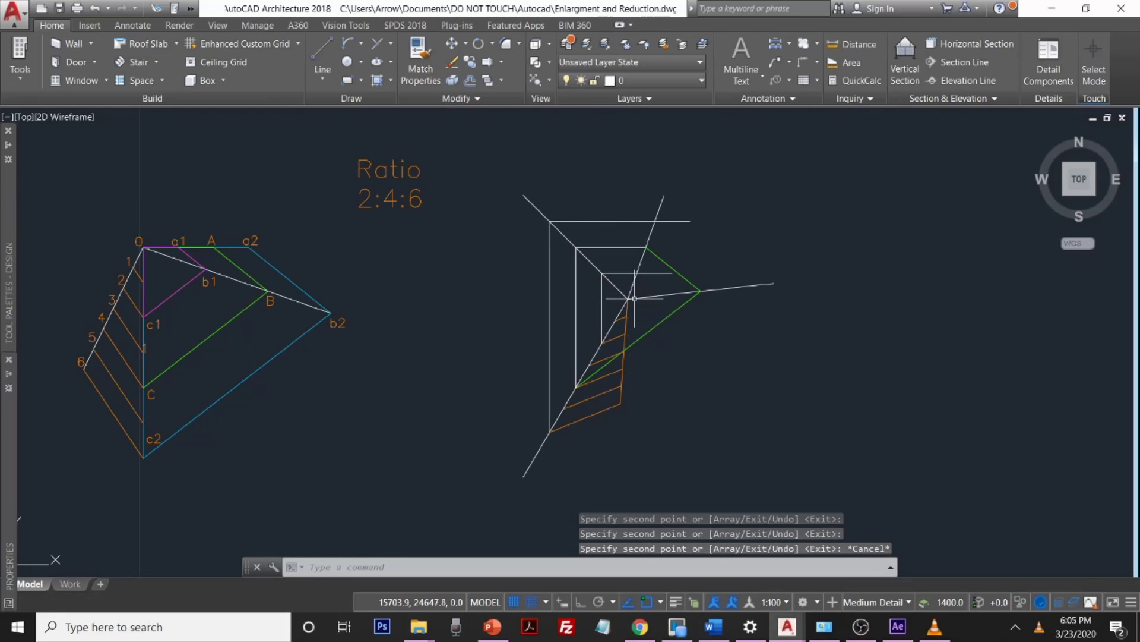
type("trim")
key("Return")
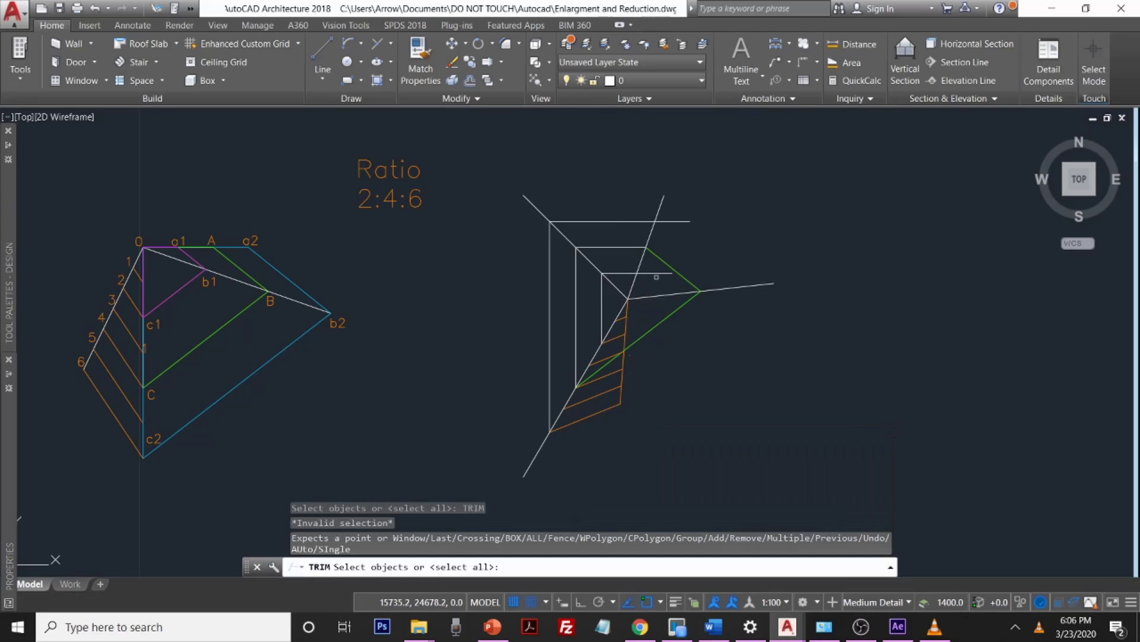
key("Return")
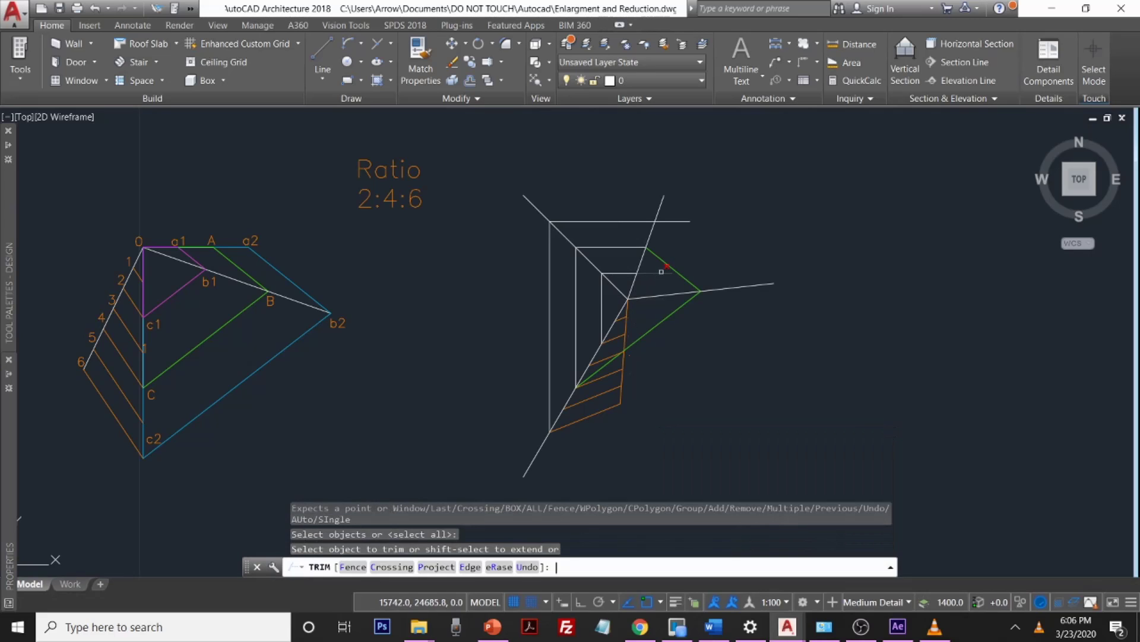
left_click(670, 257)
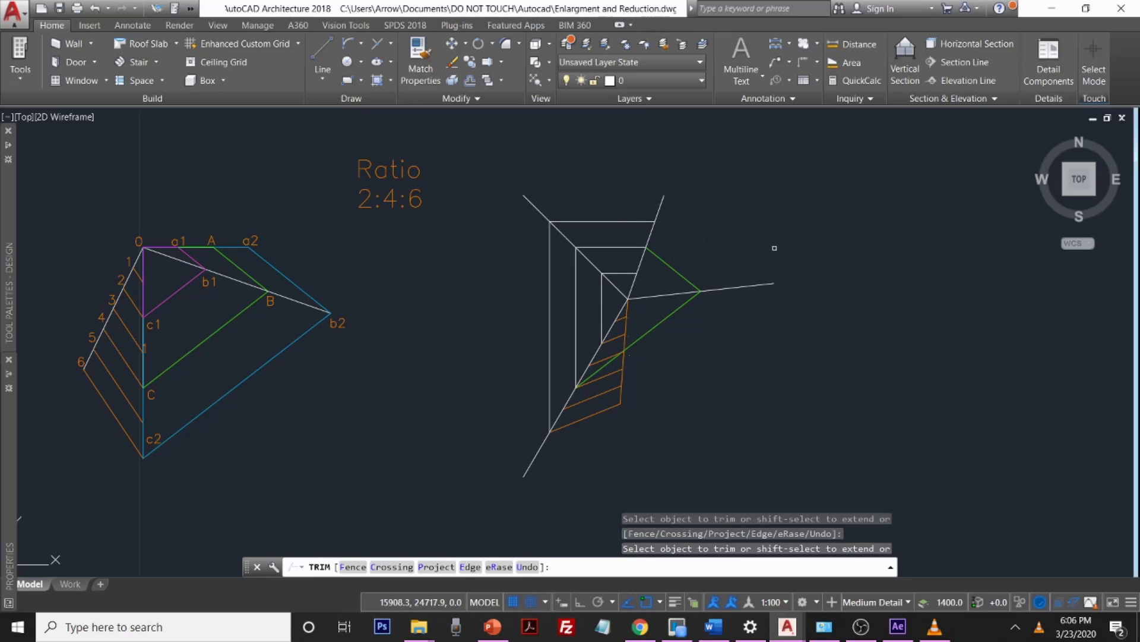
left_click(658, 250)
key("Escape")
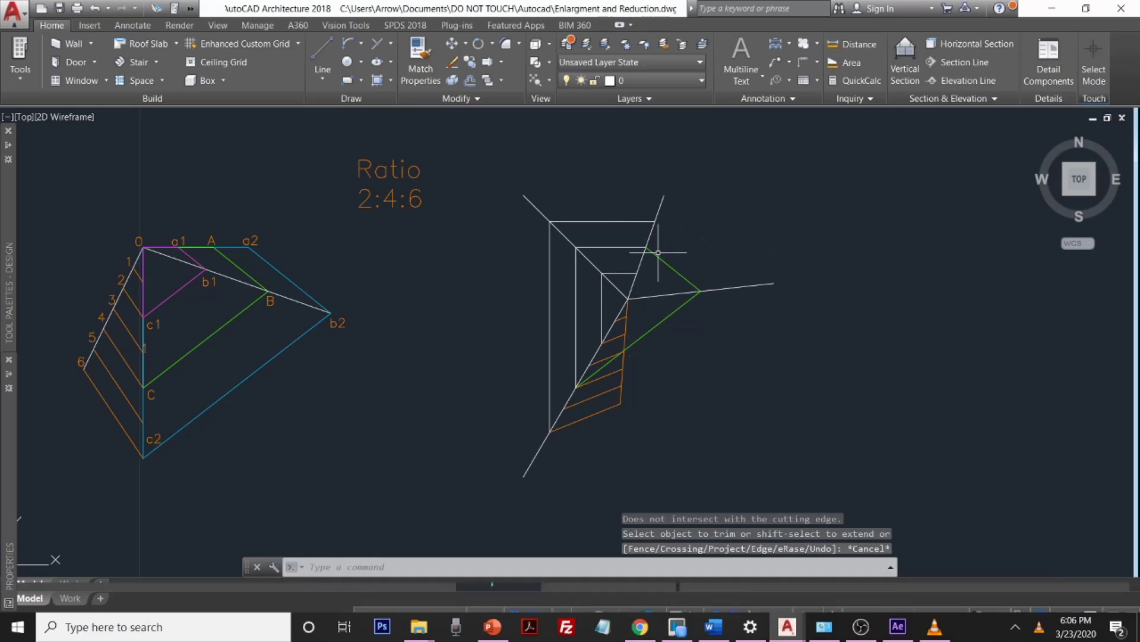
type("copy")
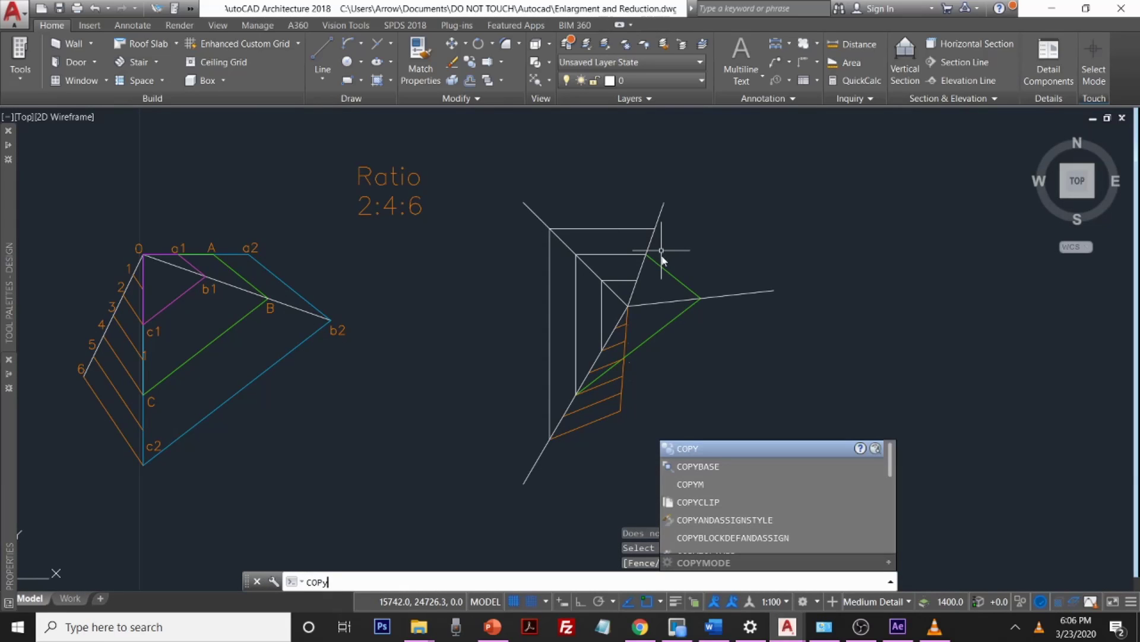
Step: Copy the green slanted edge from its junction base point onto the first junction
key("Return")
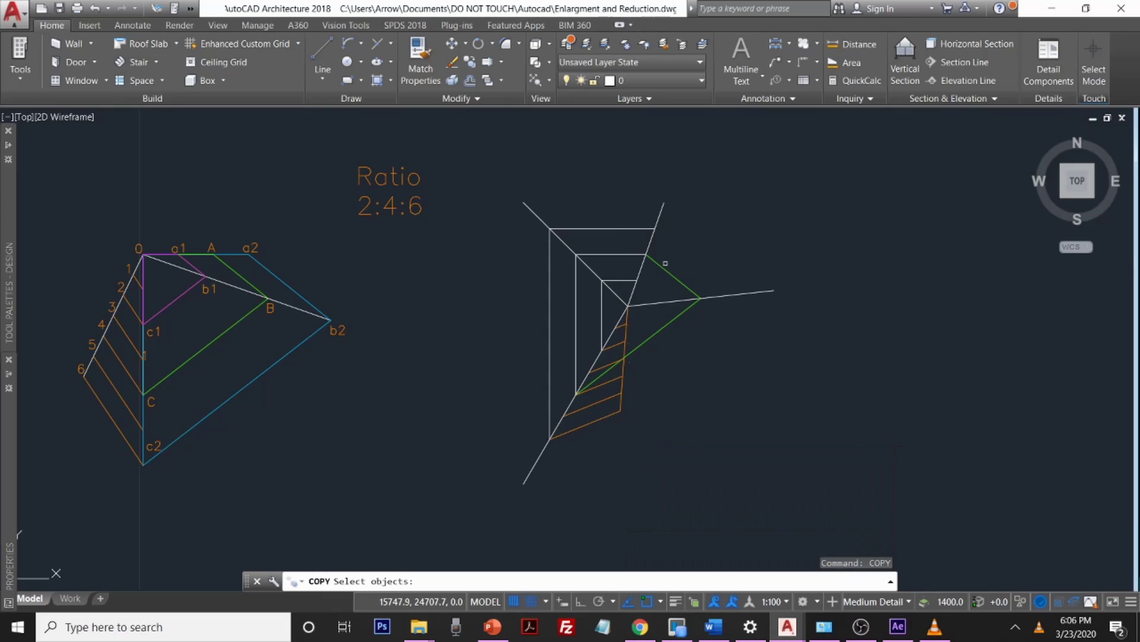
left_click(662, 266)
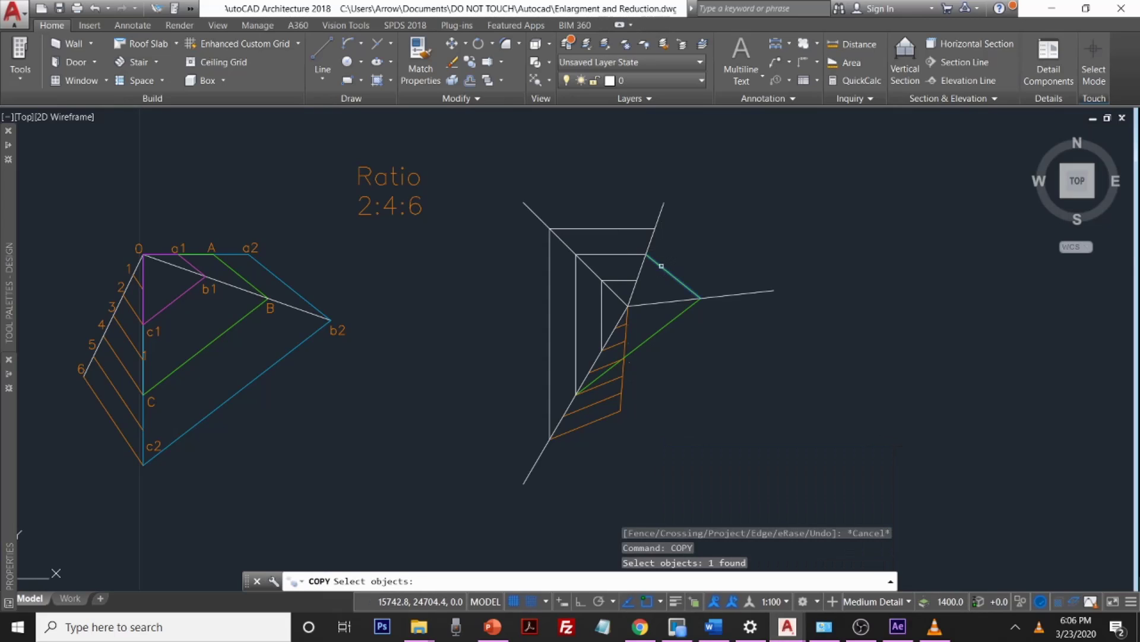
key("Return")
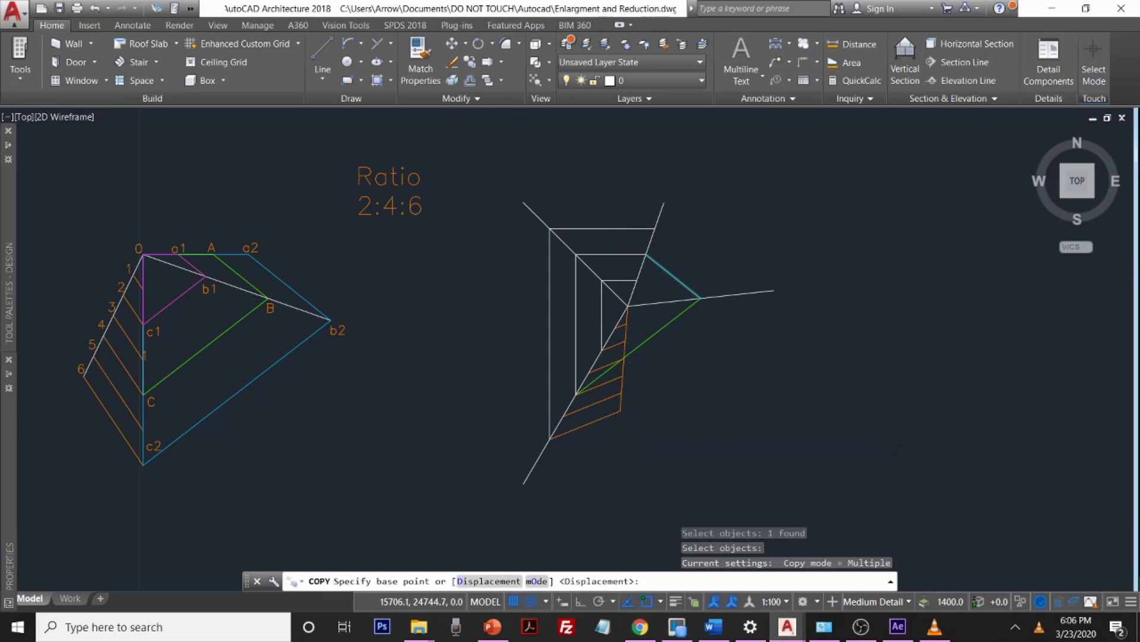
scroll(648, 249, "up", 8)
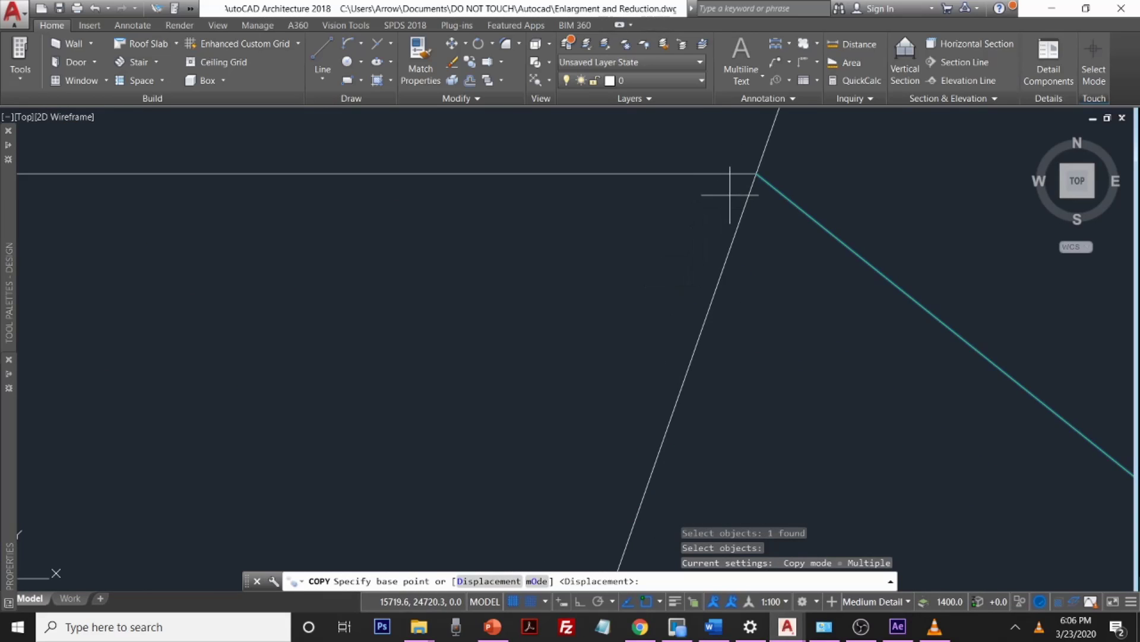
left_click(757, 174)
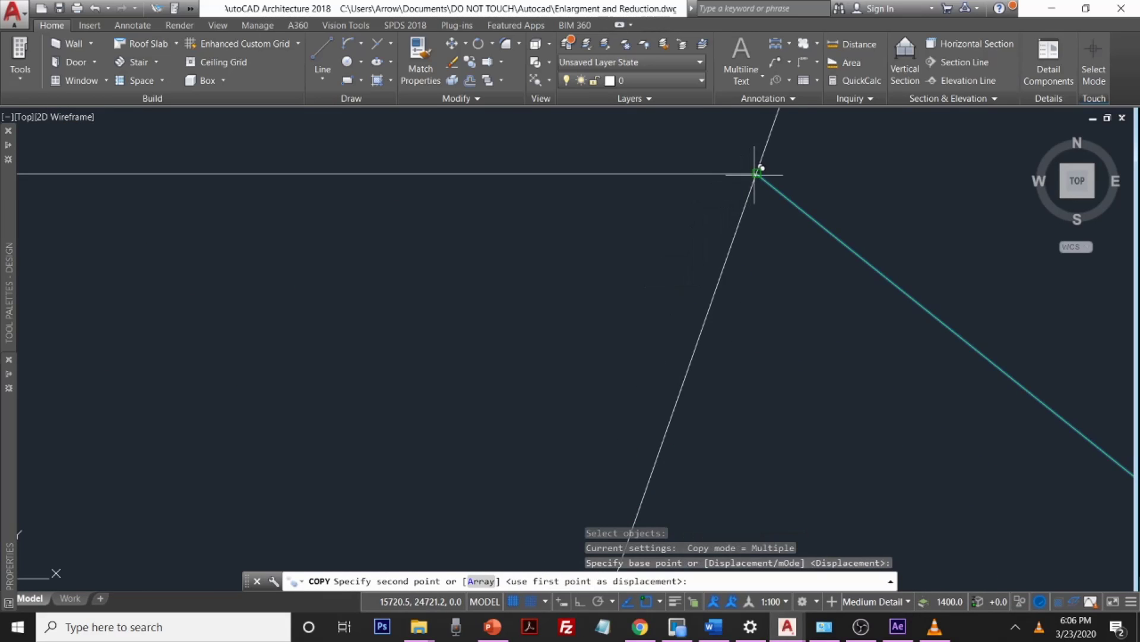
middle_click_drag(743, 306, 703, 366)
scroll(703, 367, "down", 2)
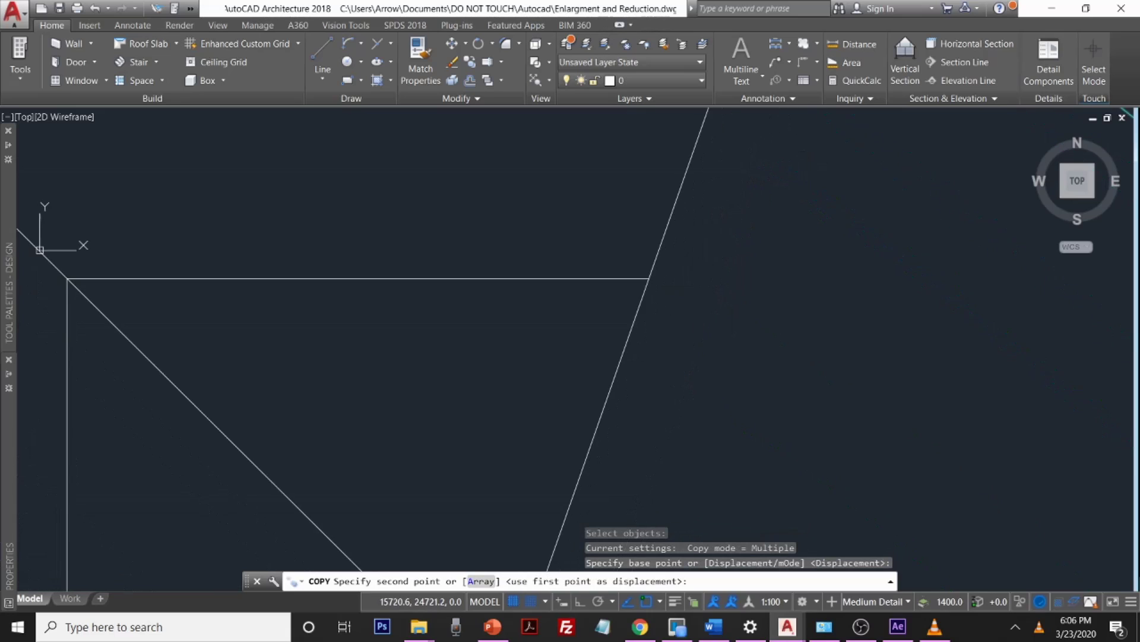
left_click(653, 273)
Step: Add further green copies at the upper junction and at the green endpoint
scroll(687, 267, "down", 5)
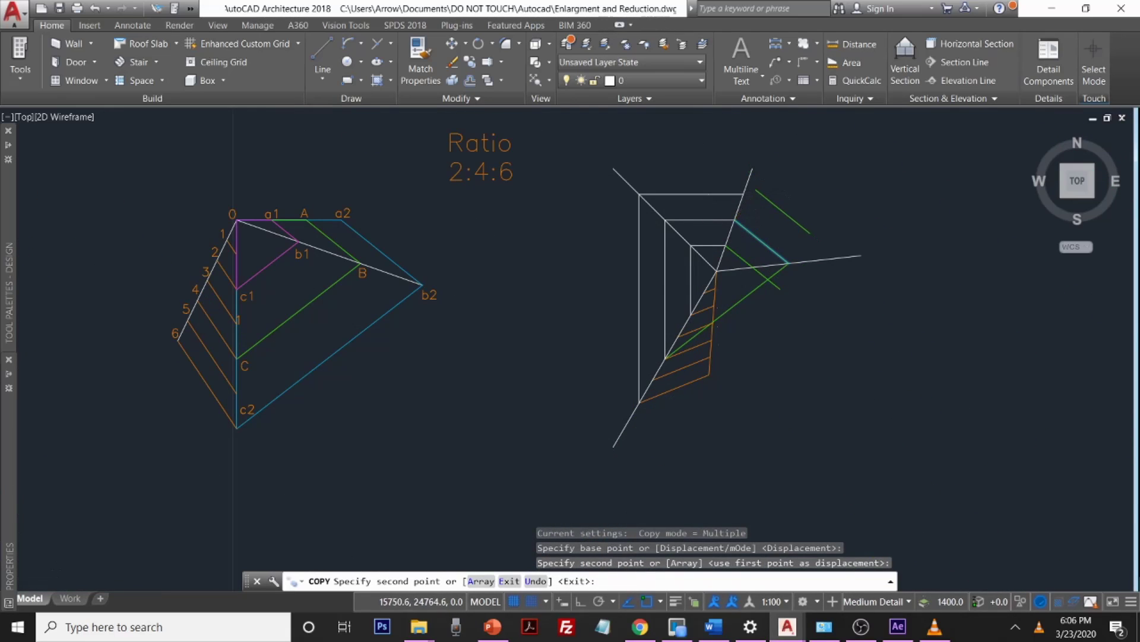
scroll(743, 199, "up", 6)
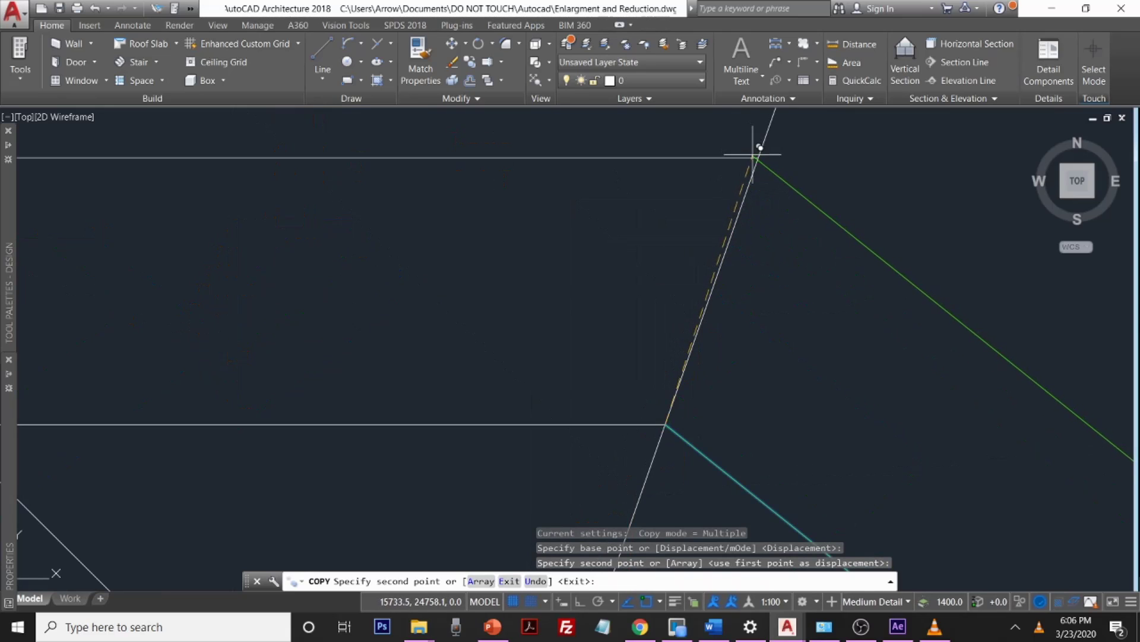
left_click(760, 155)
scroll(760, 155, "down", 5)
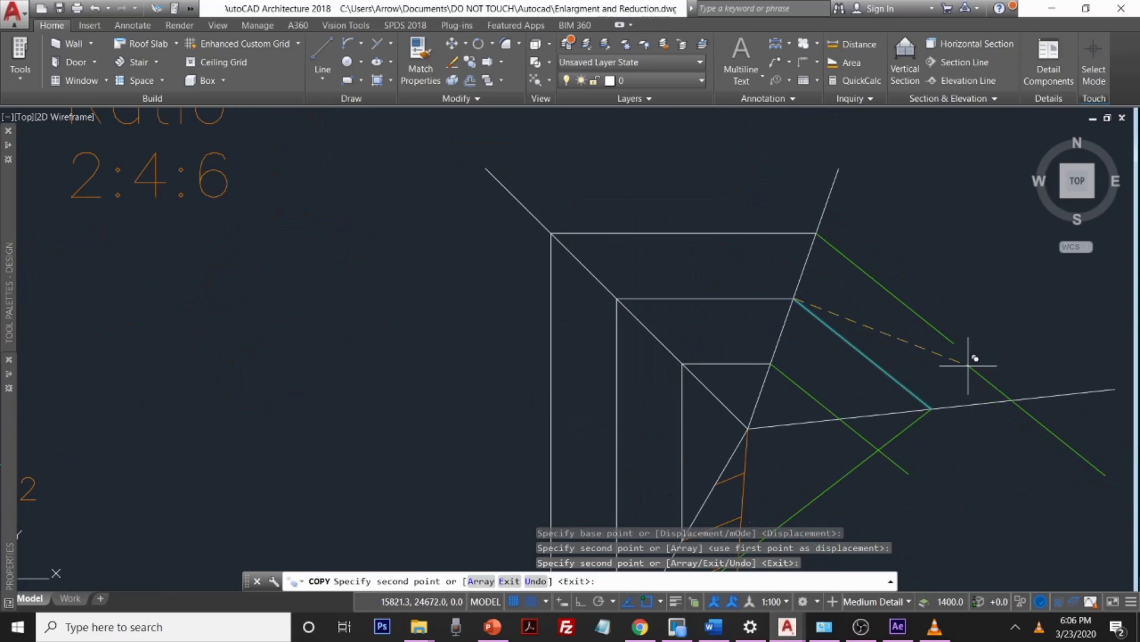
scroll(960, 338, "up", 6)
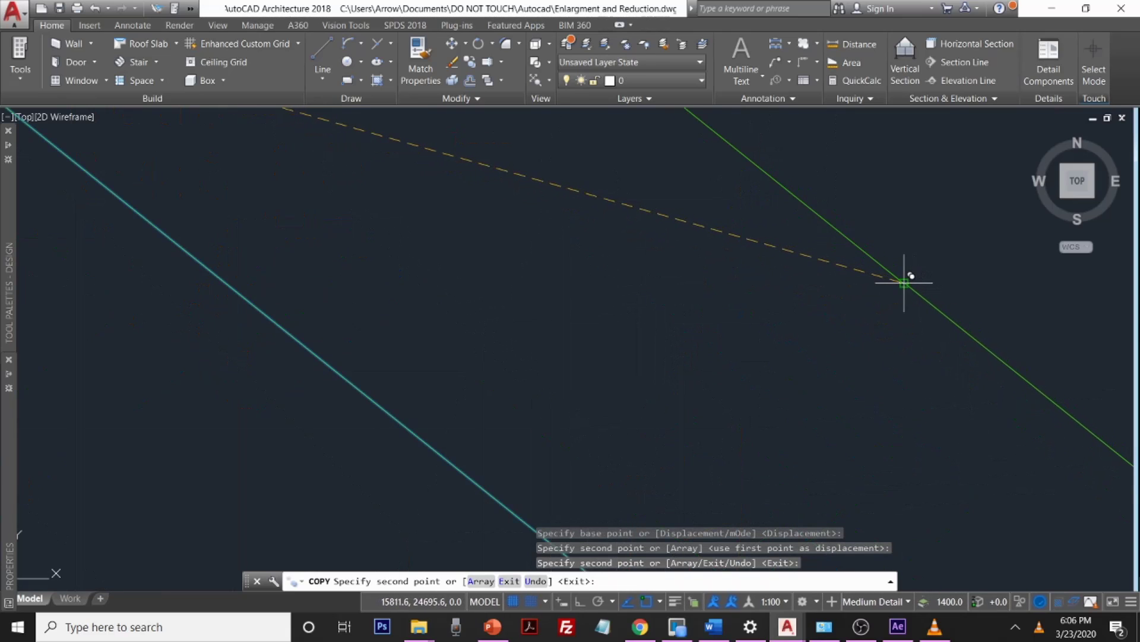
left_click(904, 283)
scroll(908, 279, "down", 4)
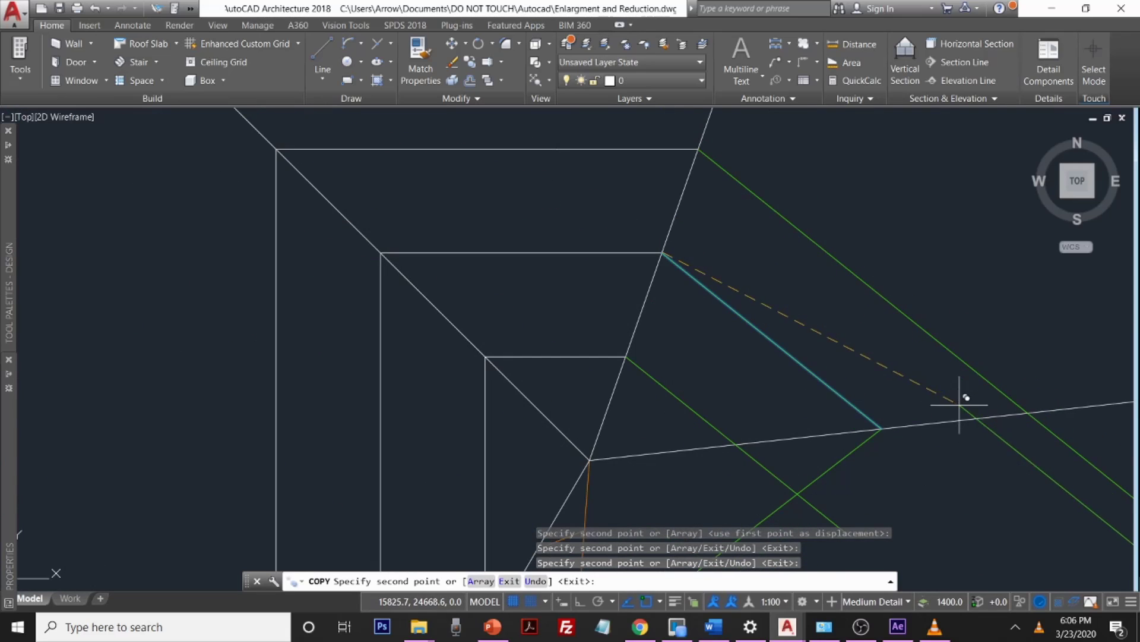
middle_click_drag(956, 415, 914, 247)
scroll(885, 279, "down", 5)
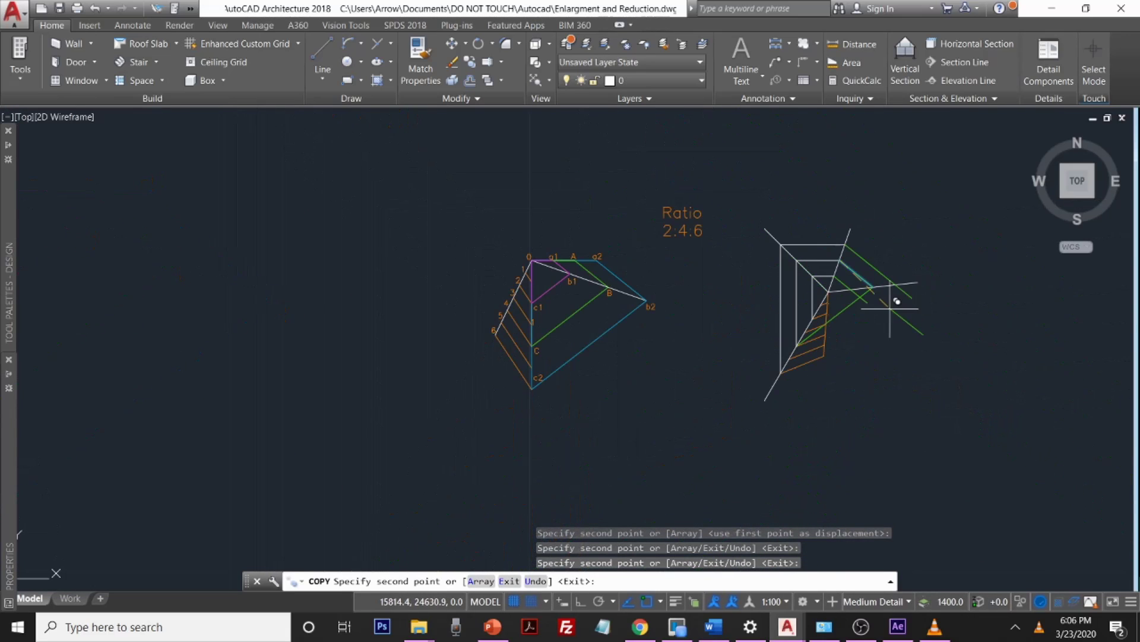
key("Escape")
type("tr")
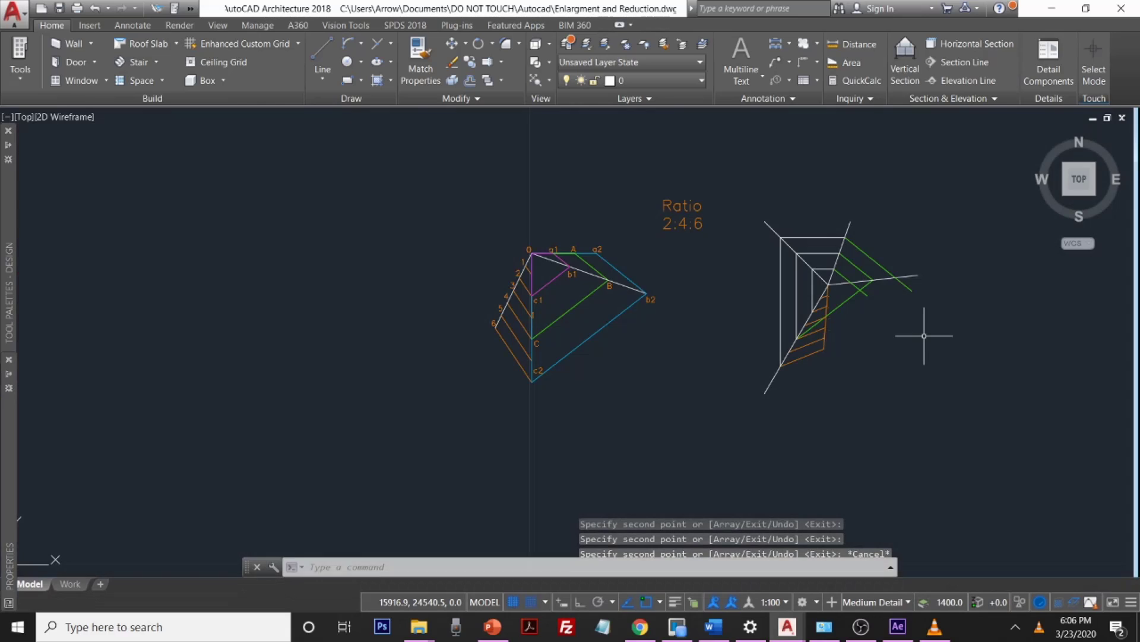
type("im")
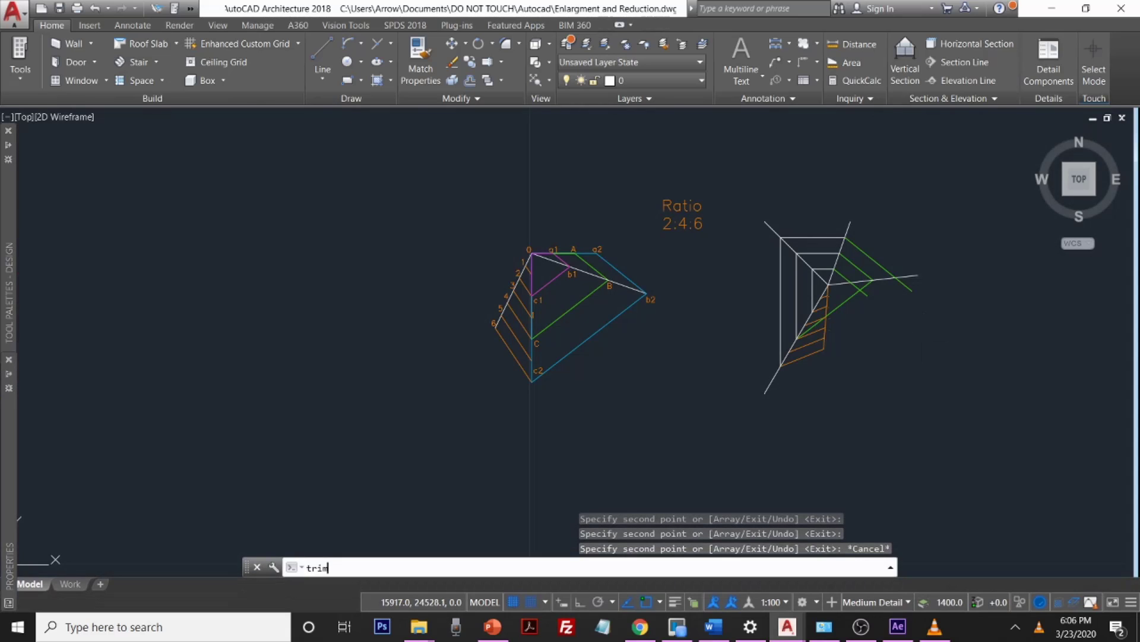
Step: Trim the overhanging right end of the green parallel lines using all objects as edges
key("Return")
key("Return")
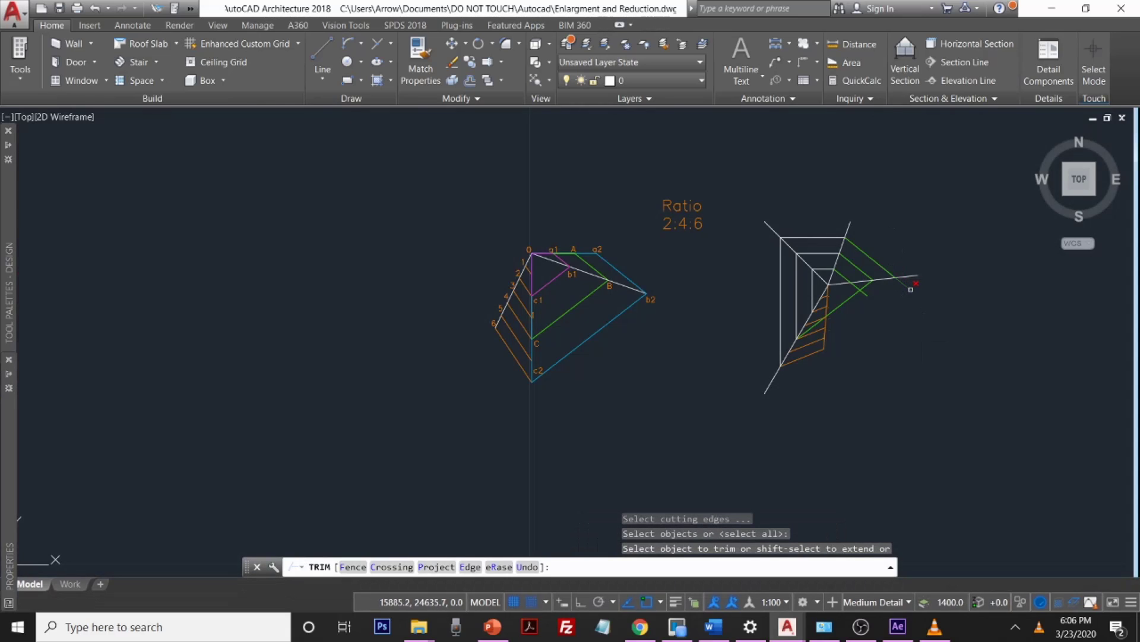
left_click(911, 290)
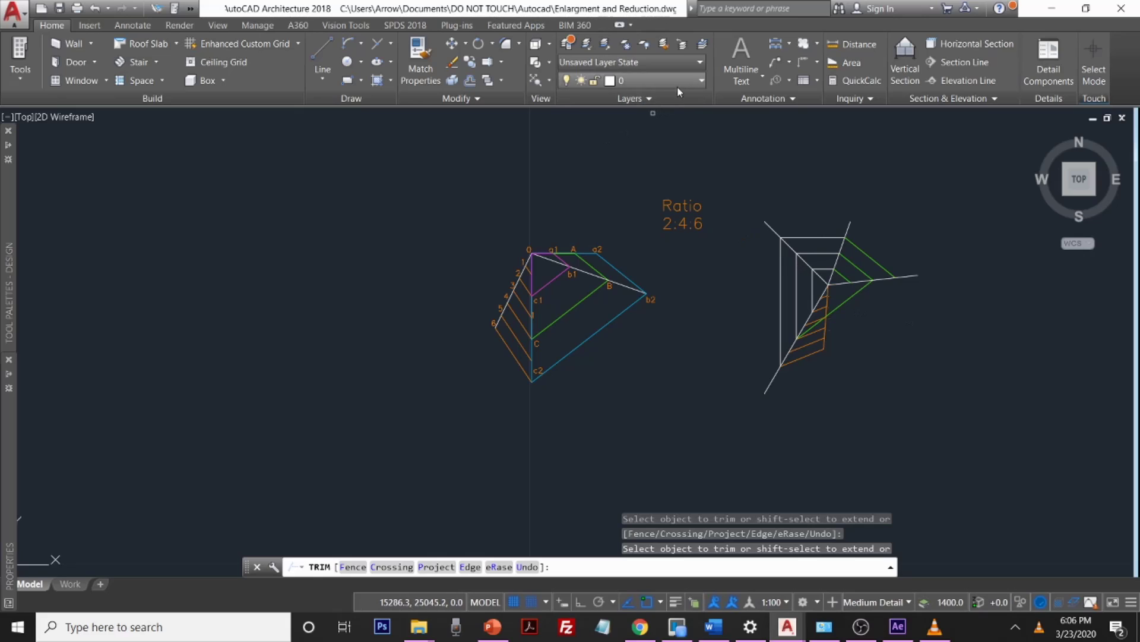
left_click(659, 81)
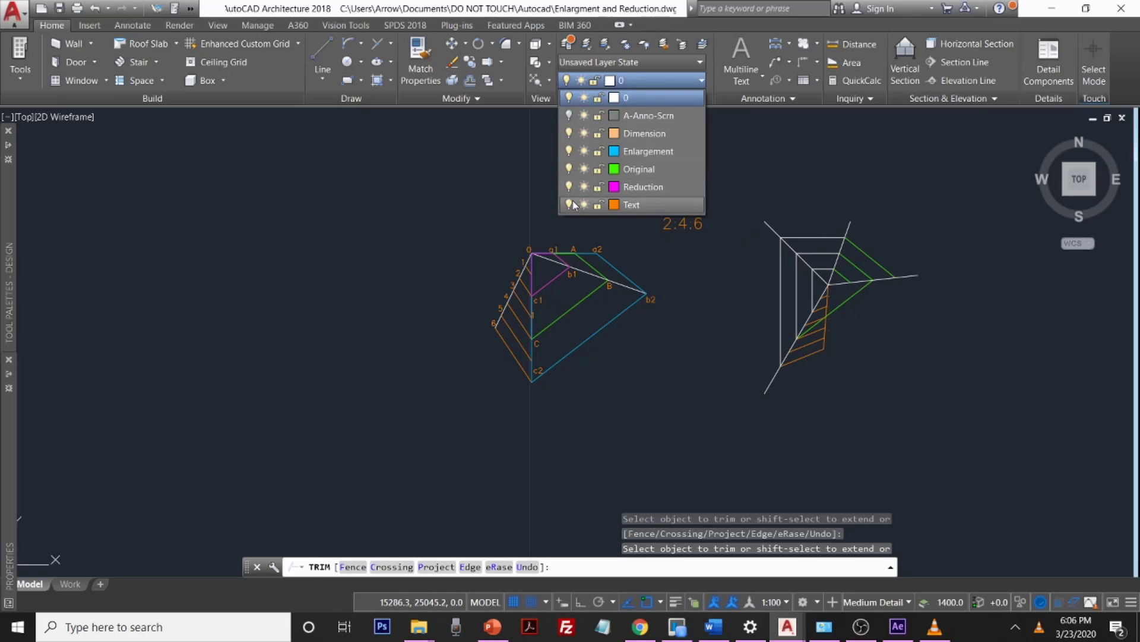
Step: Turn off the Text layer to hide labels and orange lines, and end TRIM
left_click(569, 205)
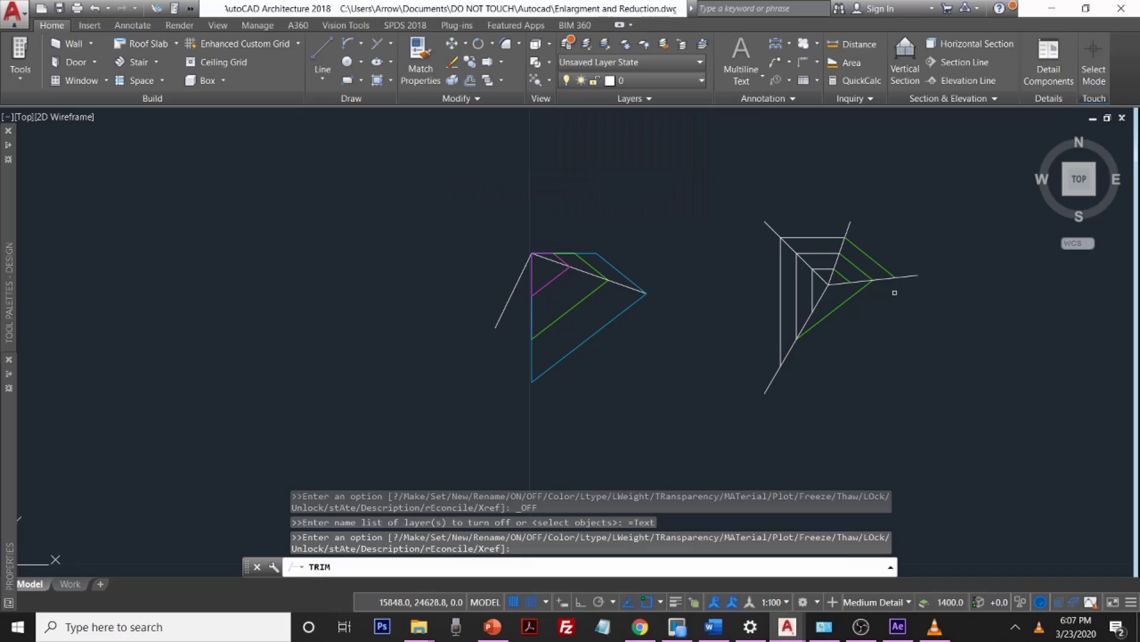
key("Return")
left_click(855, 279)
scroll(853, 279, "up", 6)
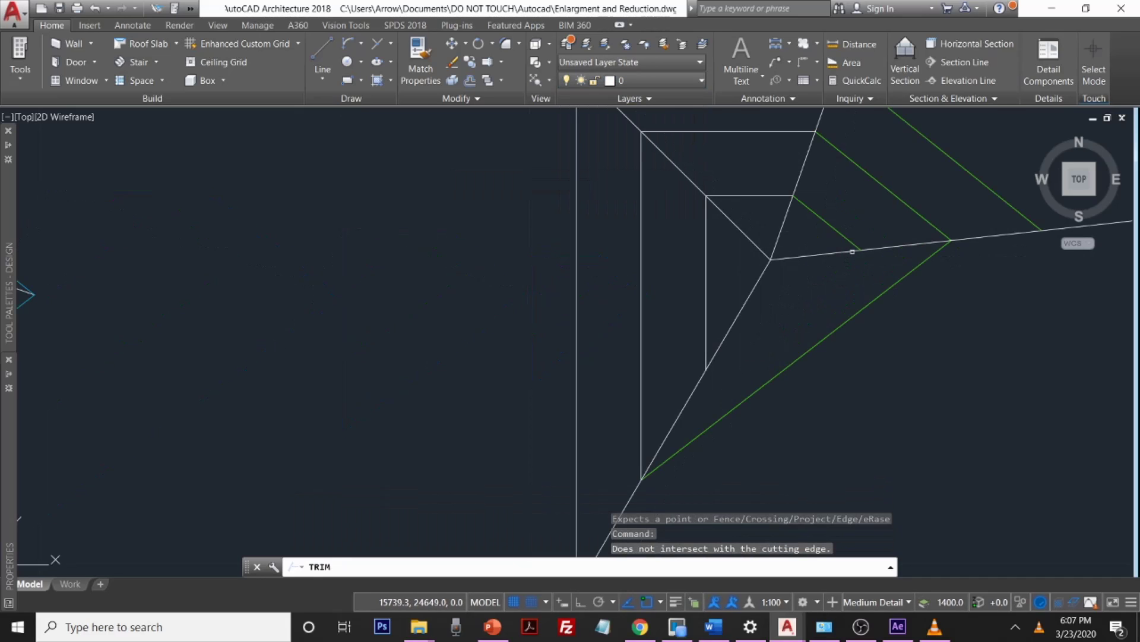
key("Escape")
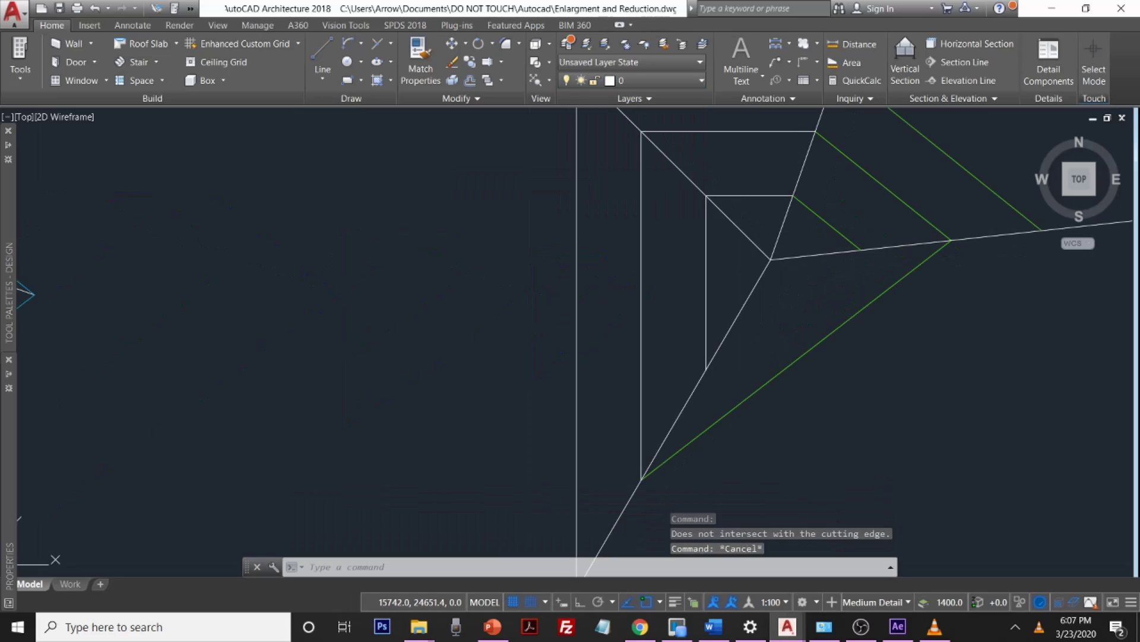
key("l")
key("Return")
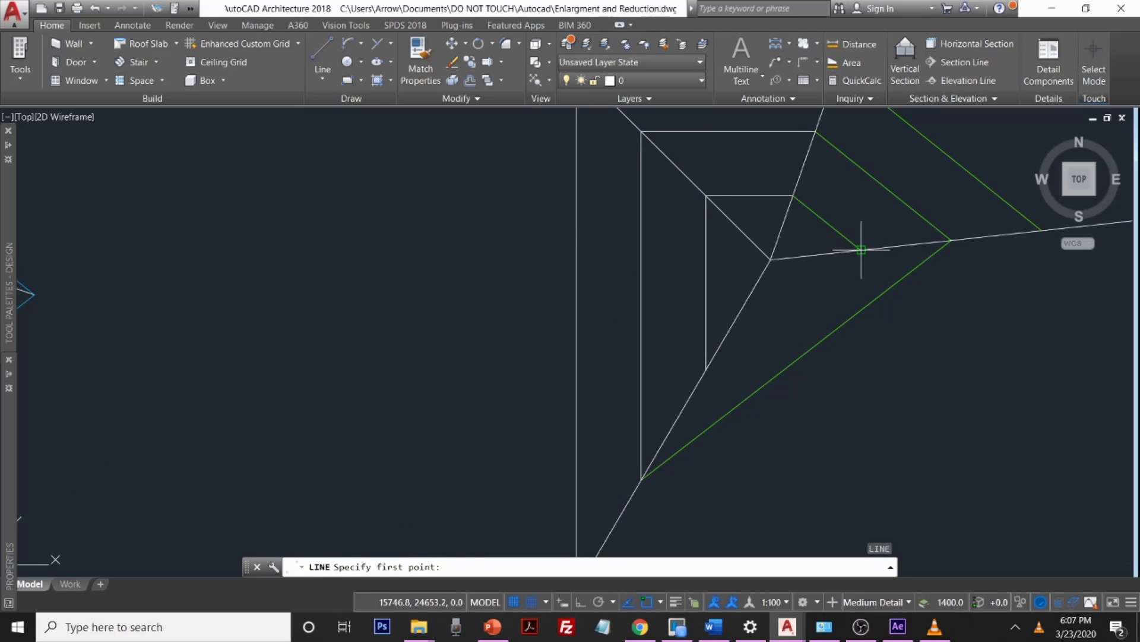
Step: Draw a line from the horizontal ray down to the lower radial line
left_click(862, 249)
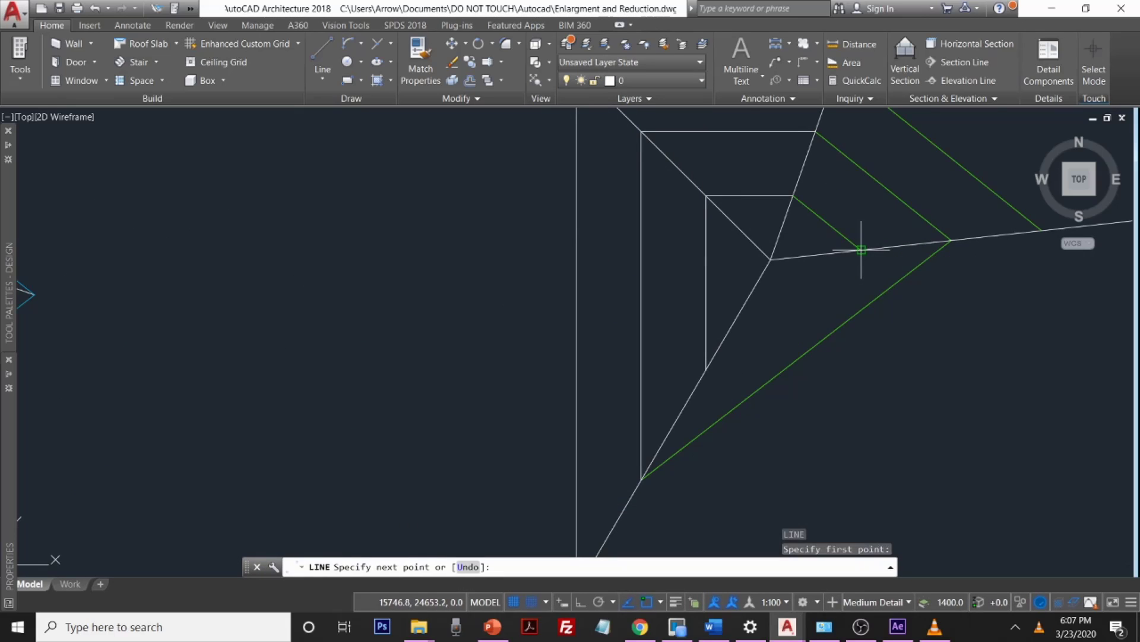
left_click(706, 369)
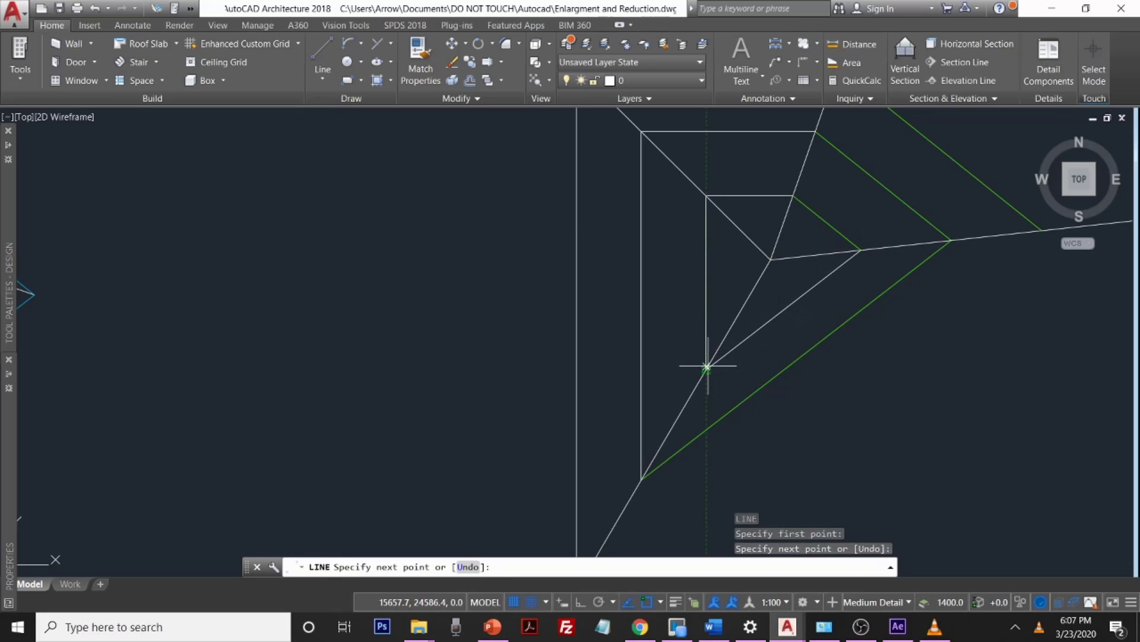
key("Return")
scroll(1114, 240, "down", 2)
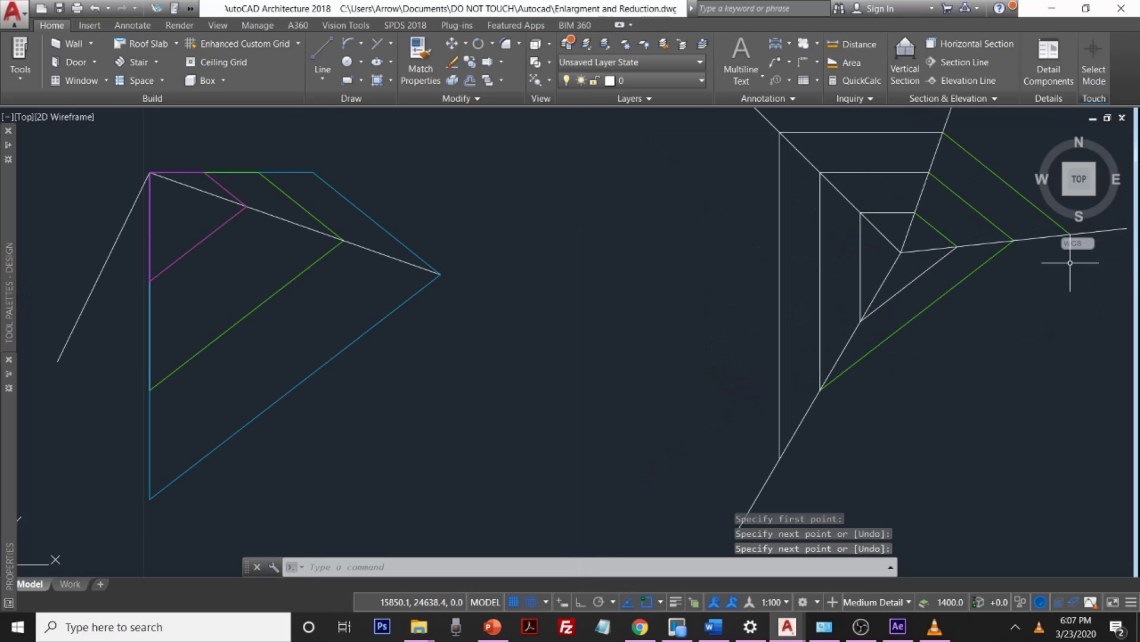
middle_click_drag(1044, 310, 862, 279)
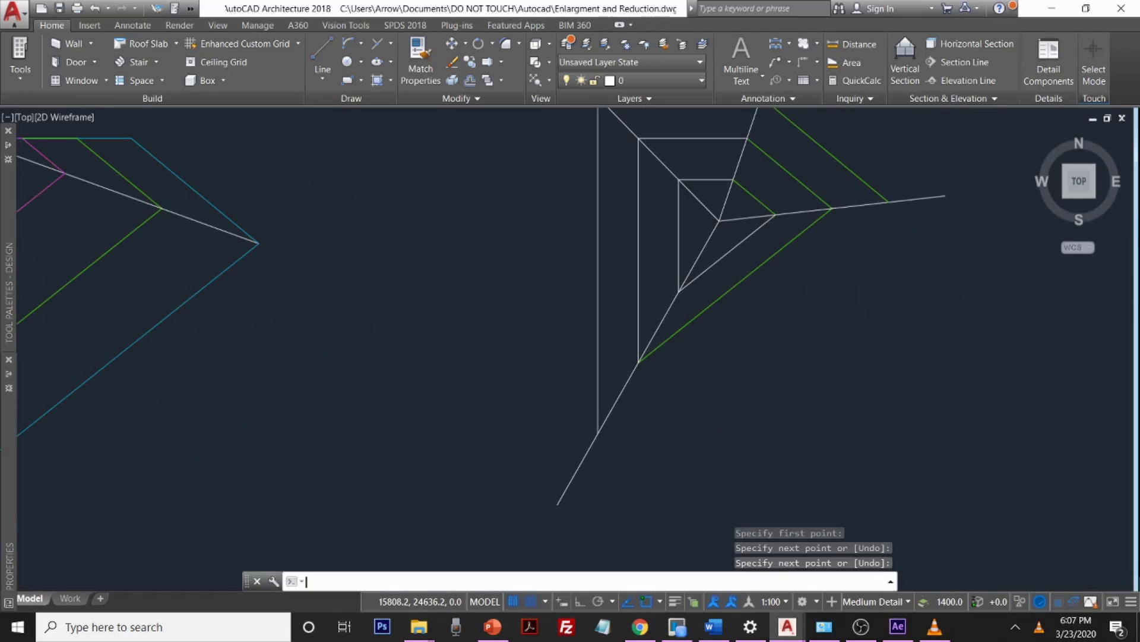
key("Return")
key("Escape")
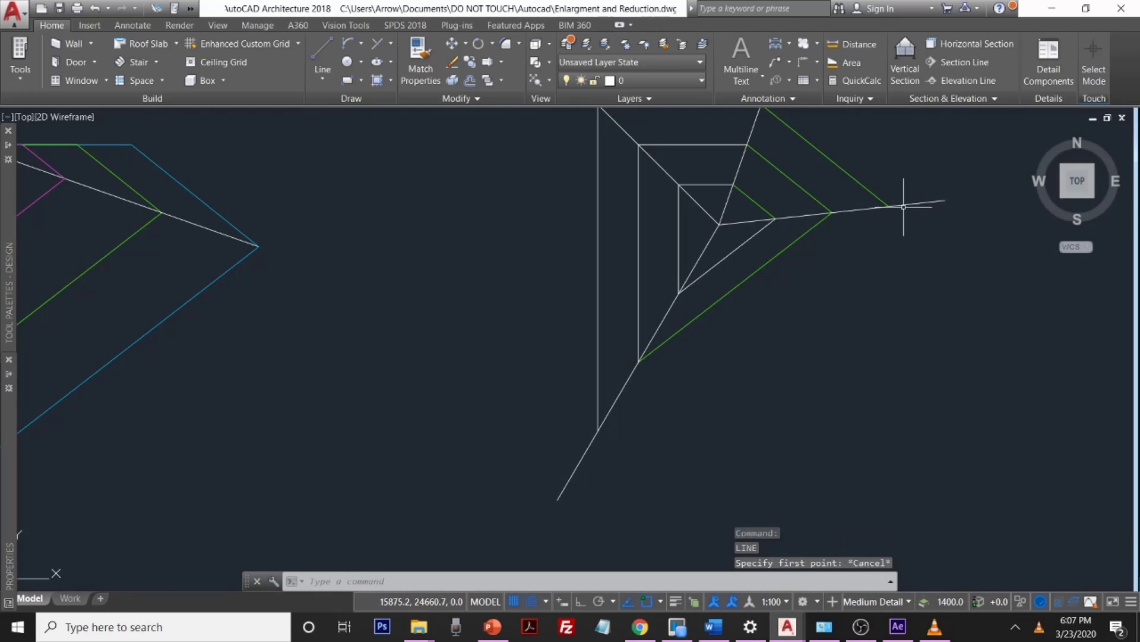
Step: Draw a second line from the green line's end to the vertical line intersection
key("Return")
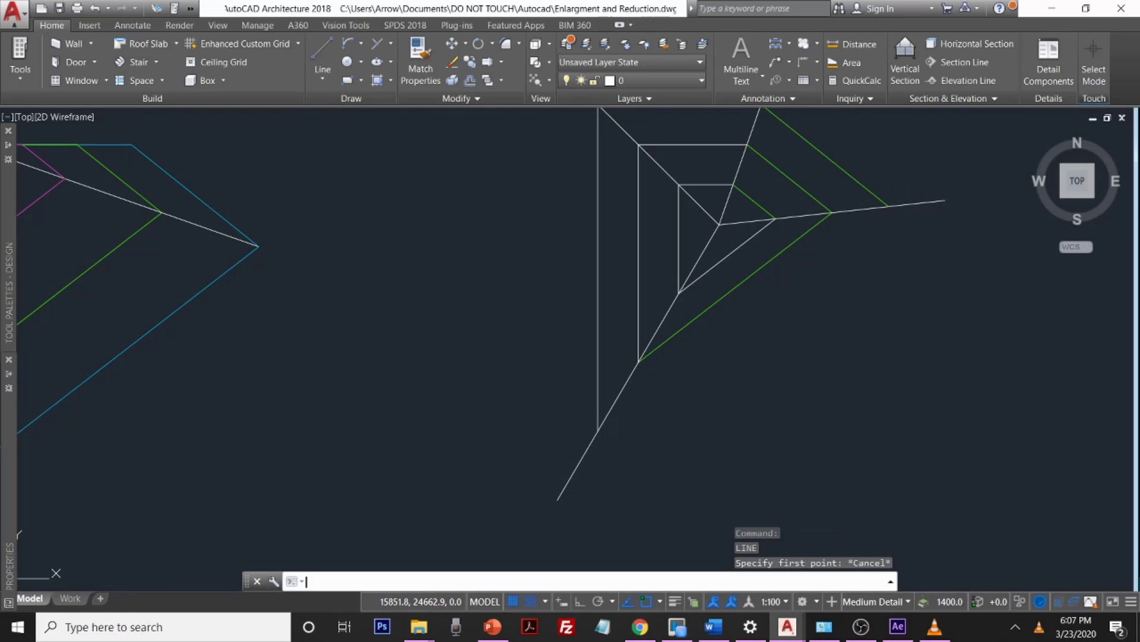
left_click(889, 205)
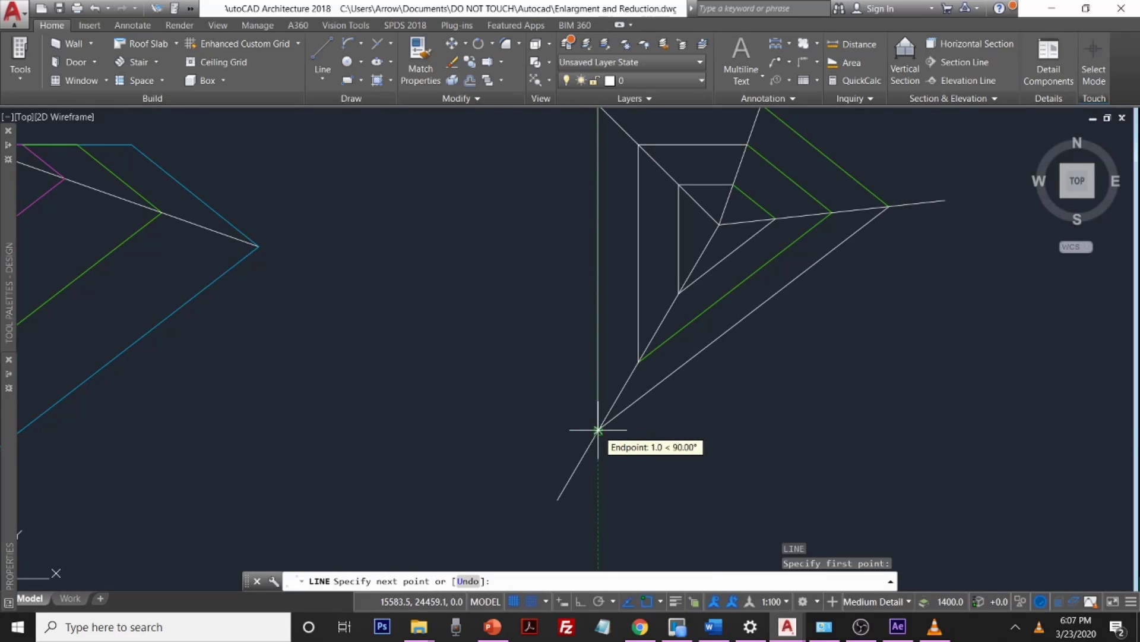
scroll(598, 428, "up", 4)
middle_click_drag(600, 432, 632, 443)
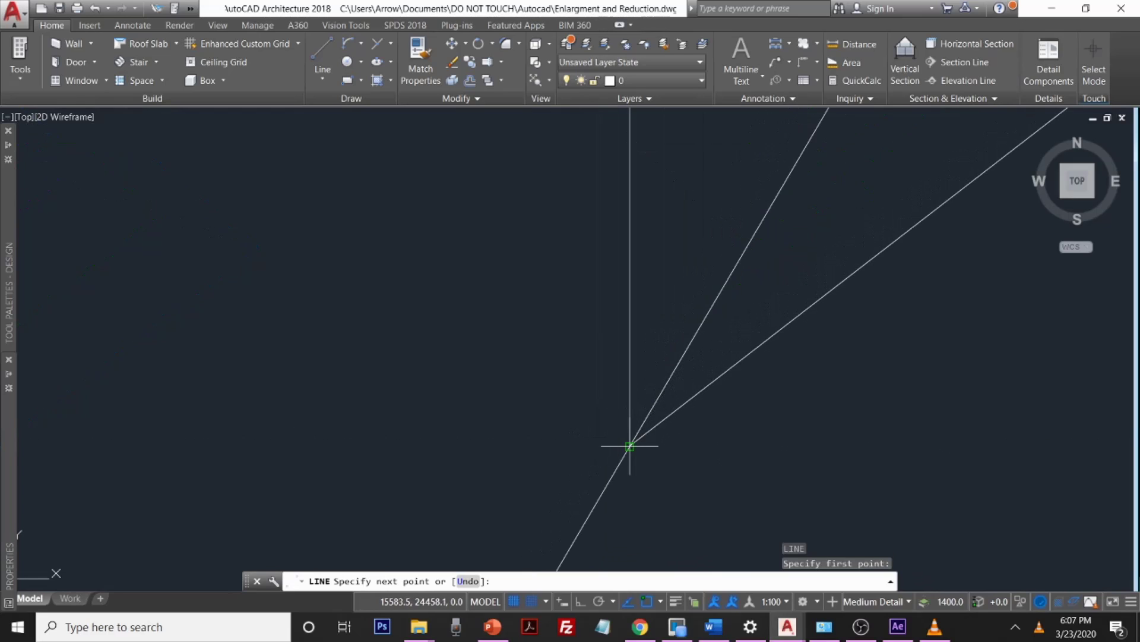
left_click(629, 445)
scroll(746, 364, "down", 6)
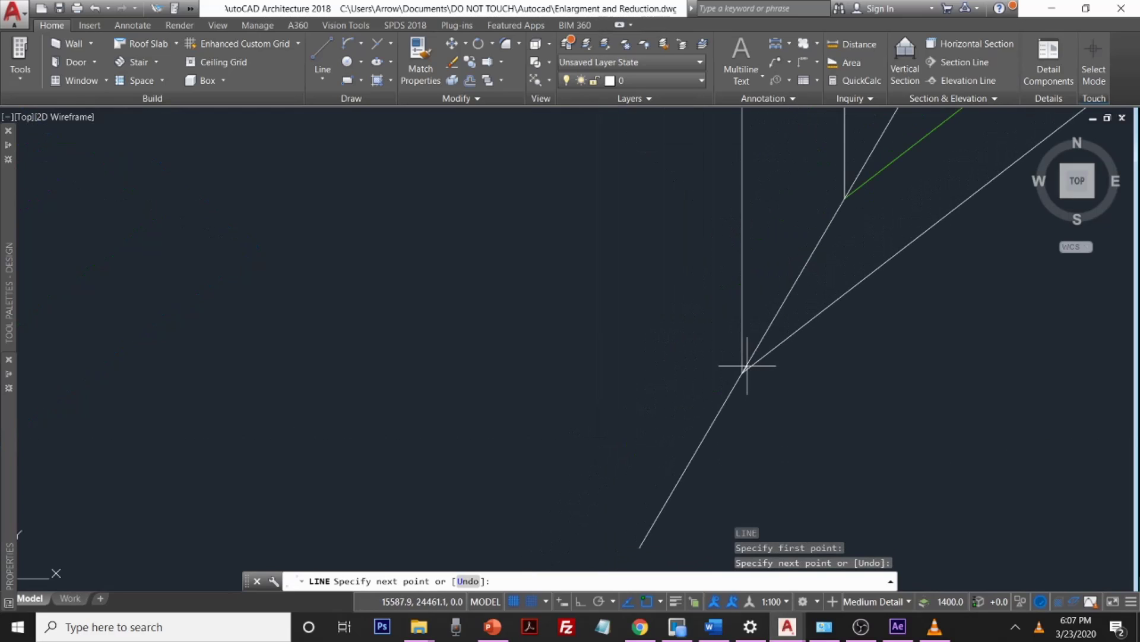
key("Return")
scroll(779, 360, "down", 2)
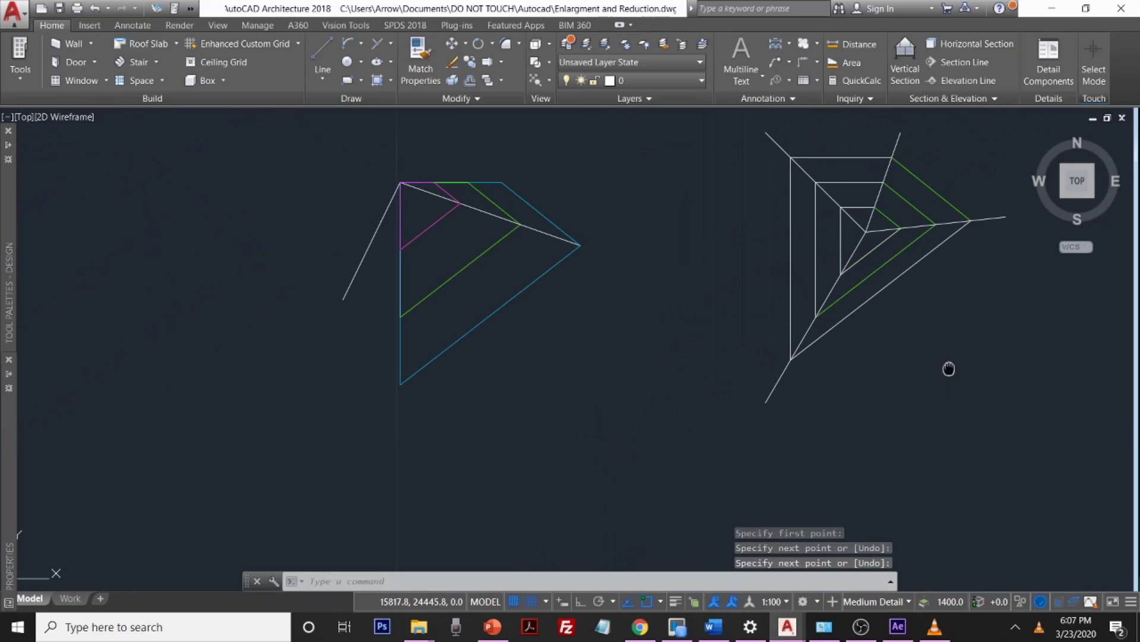
middle_click_drag(949, 369, 825, 410)
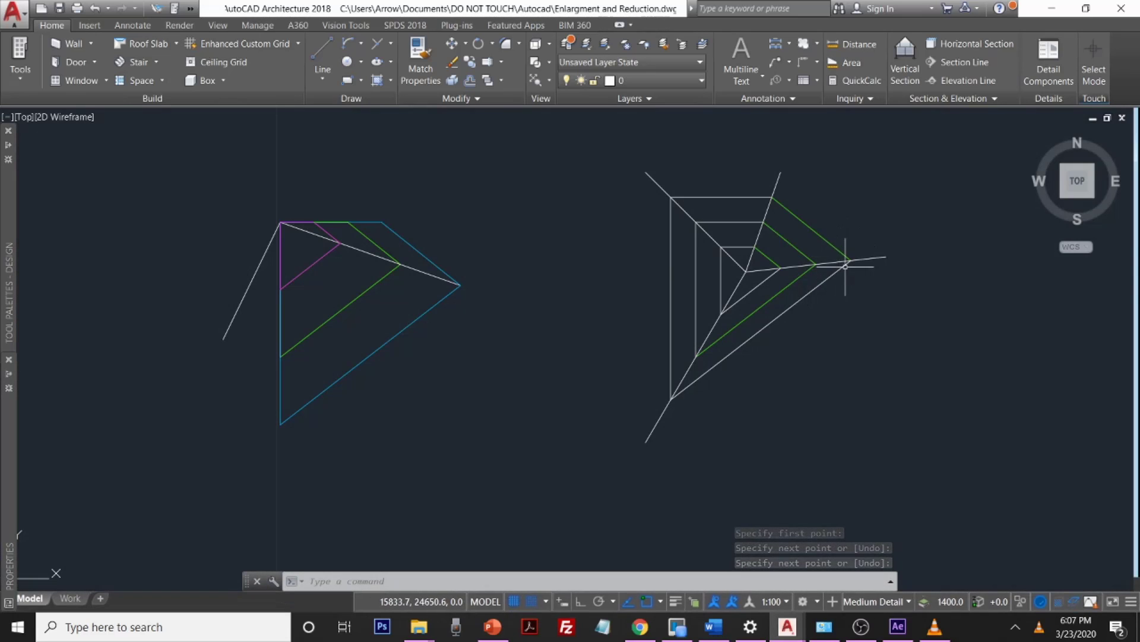
key("Return")
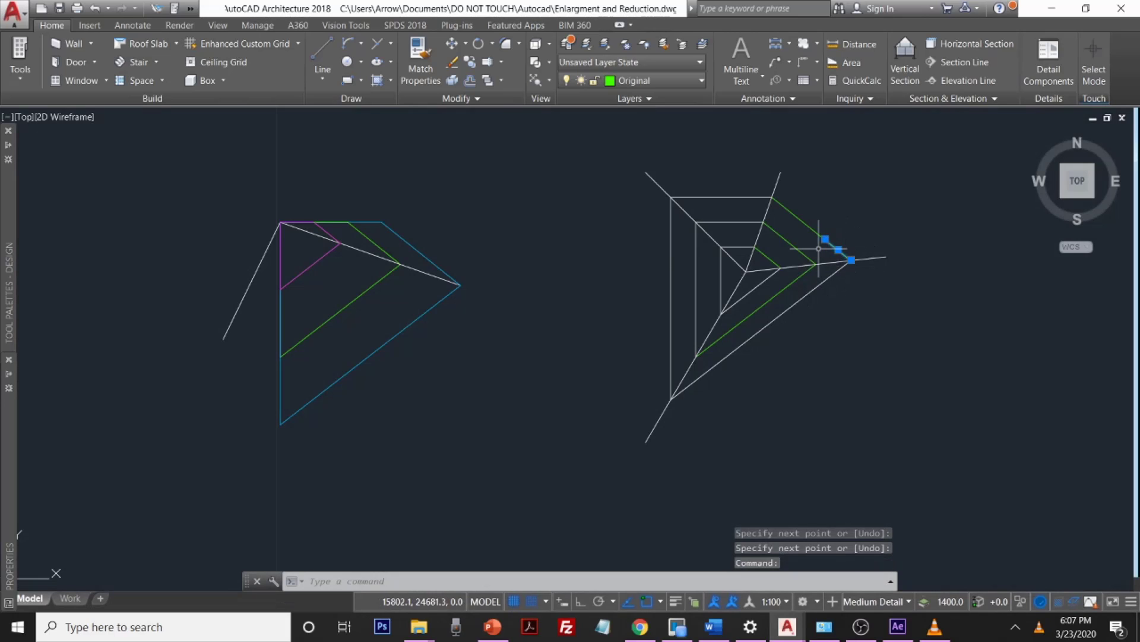
left_click(745, 197)
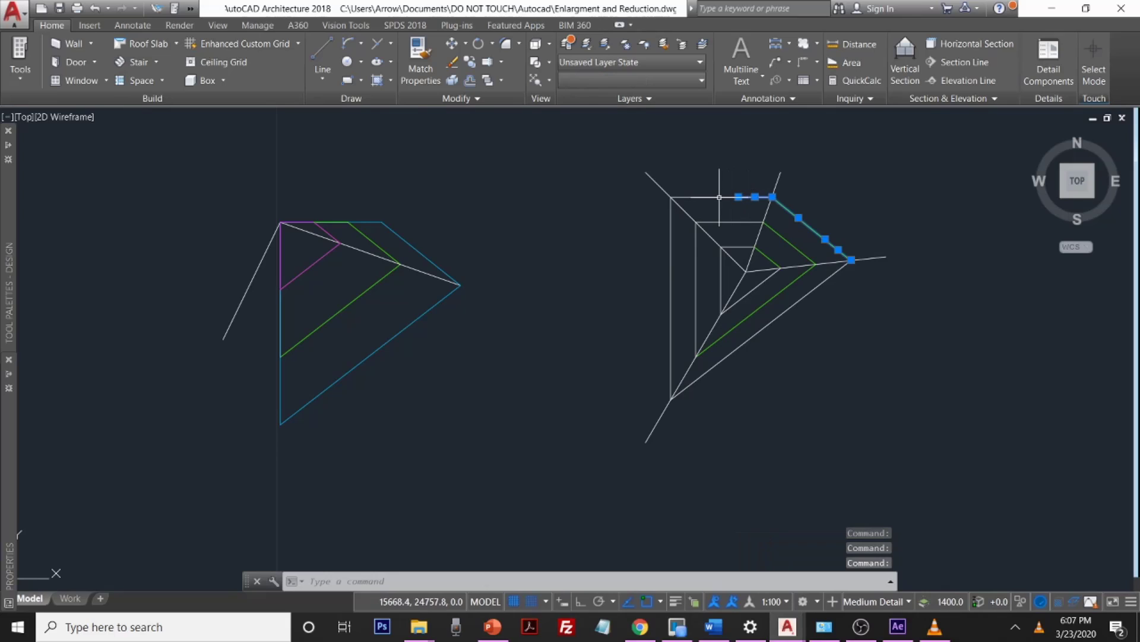
Step: Move the selected outline segments and long diagonal onto the Enlargement layer
left_click(670, 225)
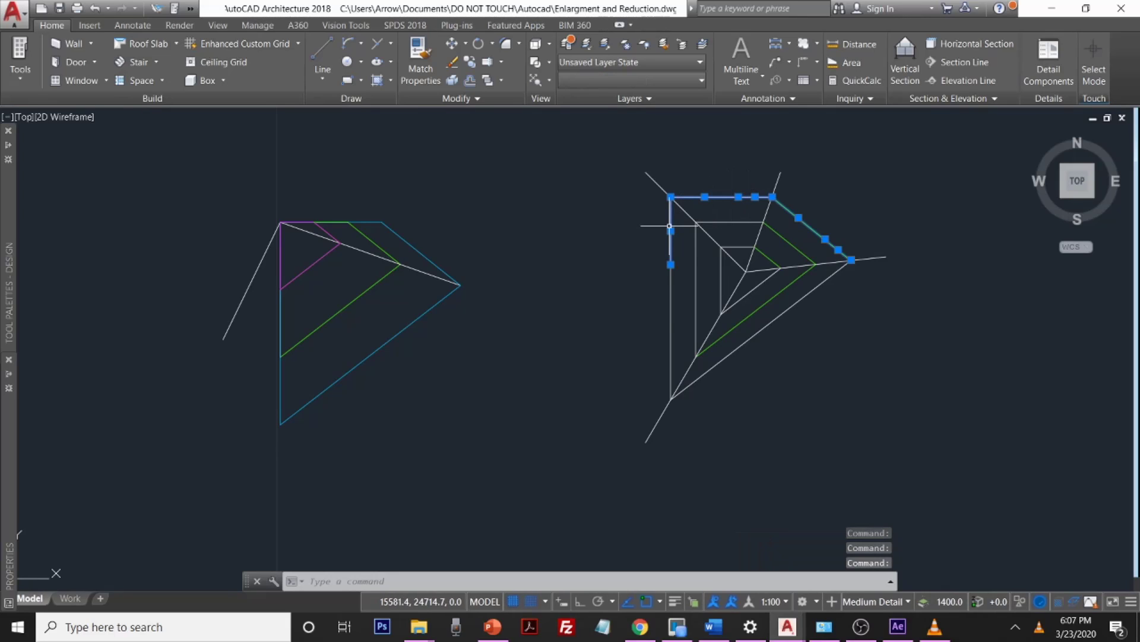
left_click(670, 323)
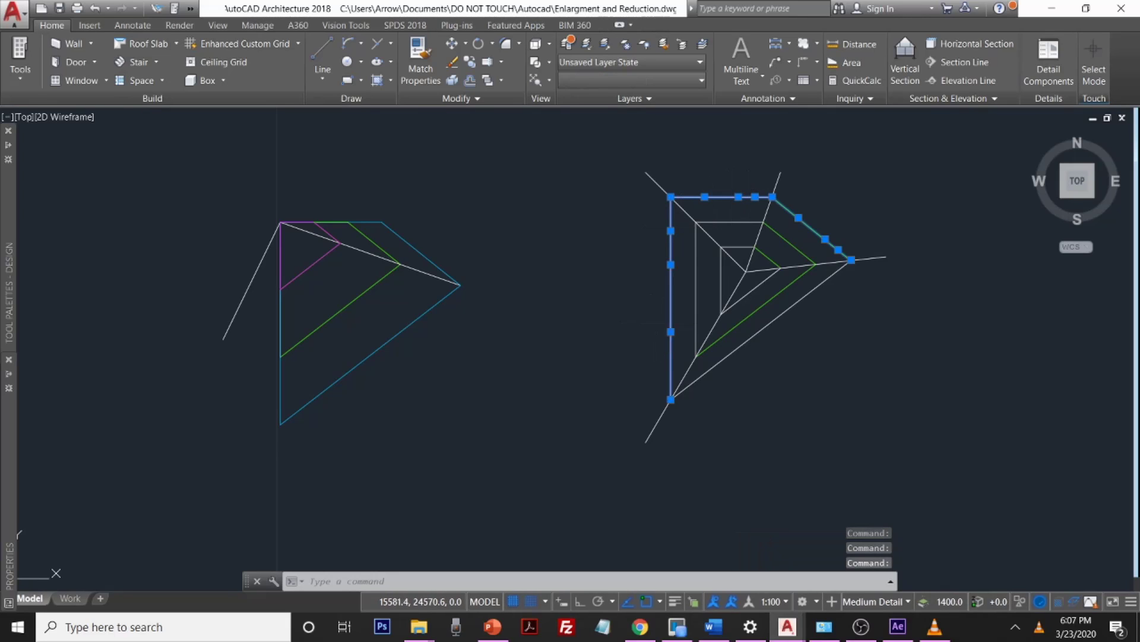
left_click(719, 363)
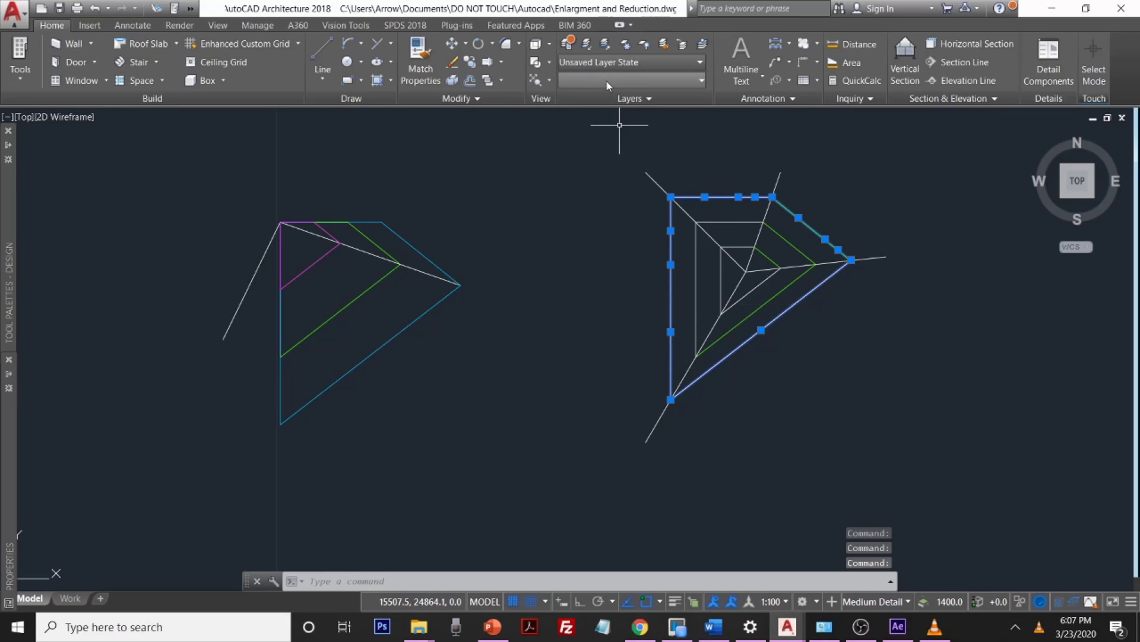
left_click(638, 79)
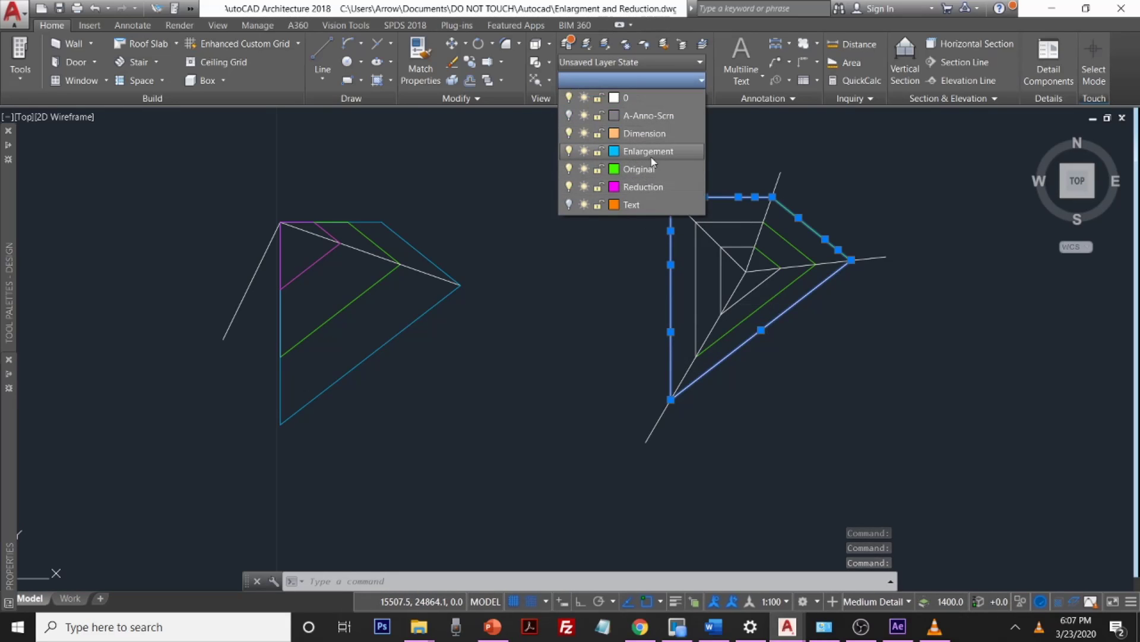
left_click(644, 151)
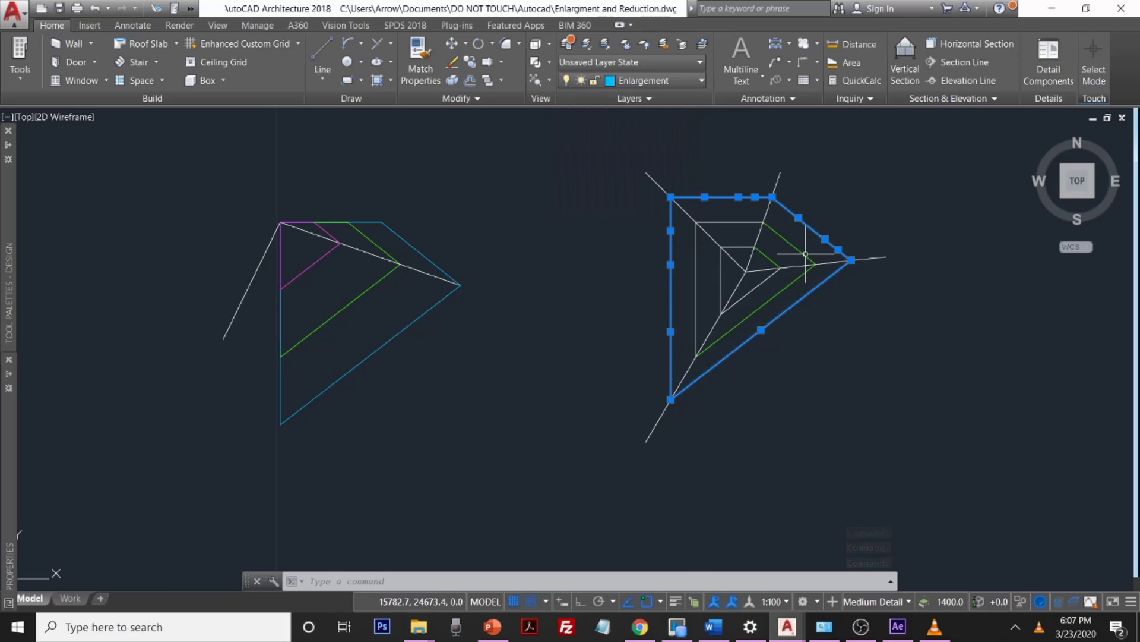
key("Escape")
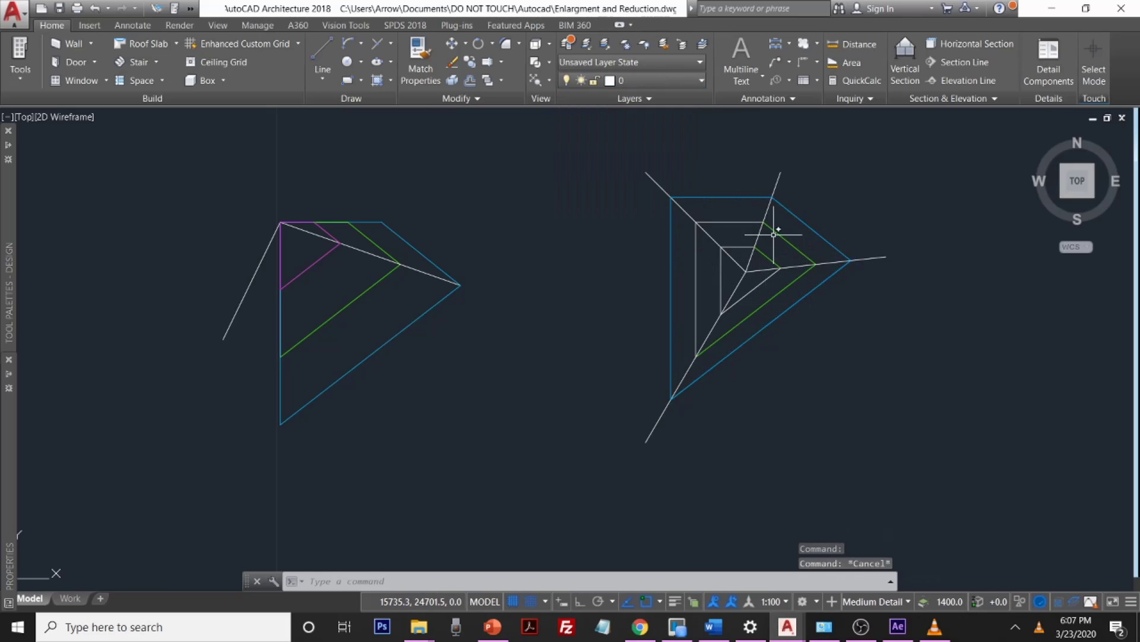
Step: Put the inner vertical line onto the Original layer
left_click(695, 264)
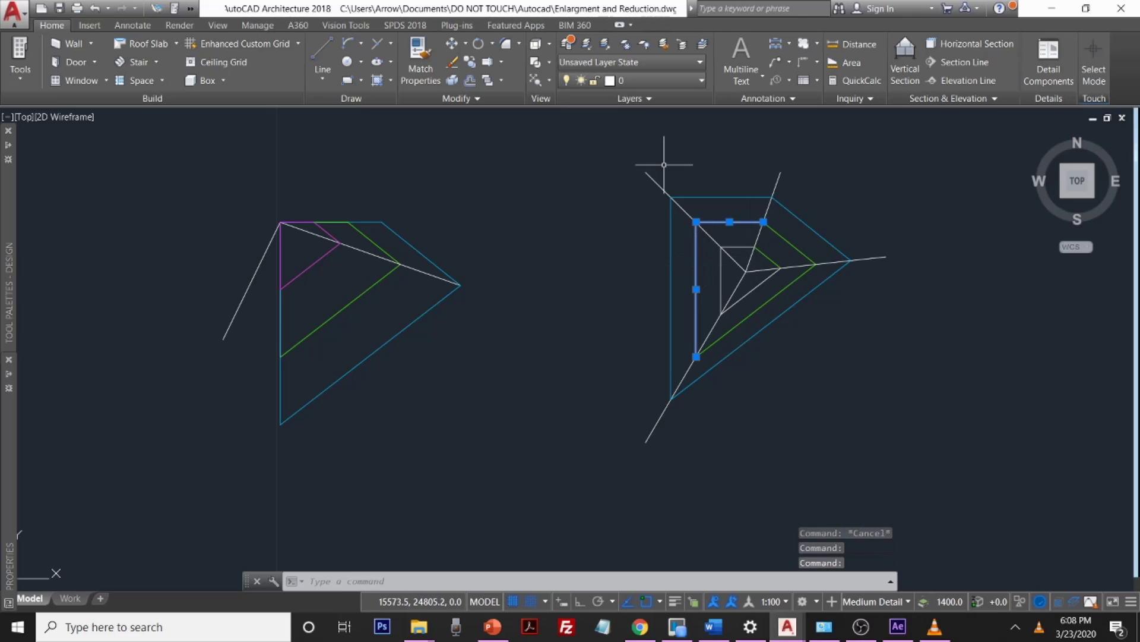
left_click(653, 80)
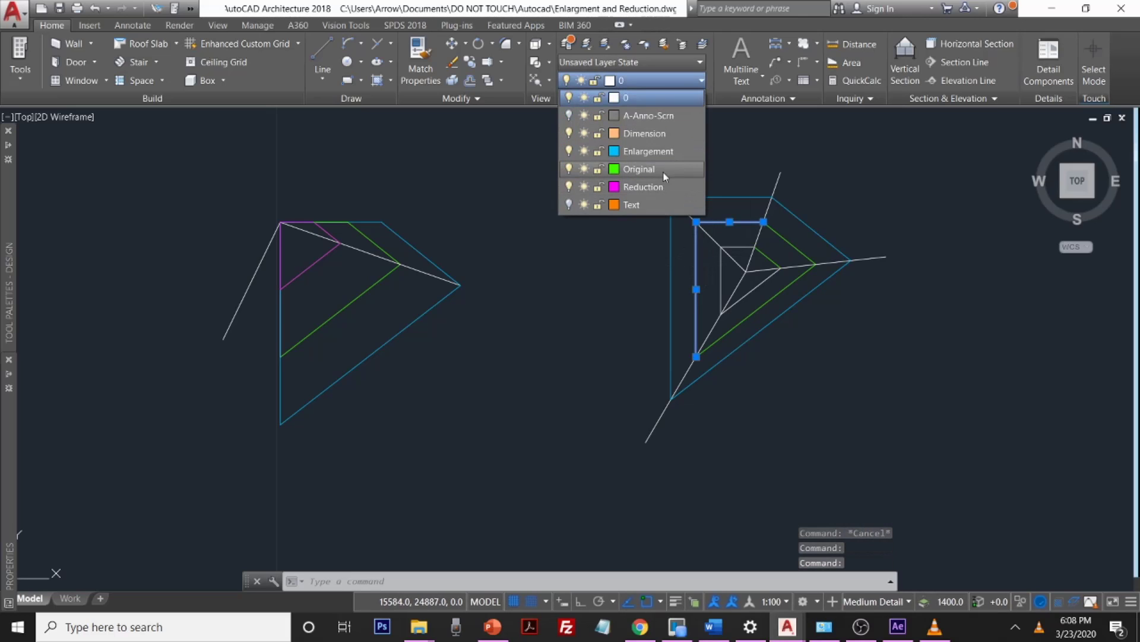
left_click(661, 173)
left_click(734, 248)
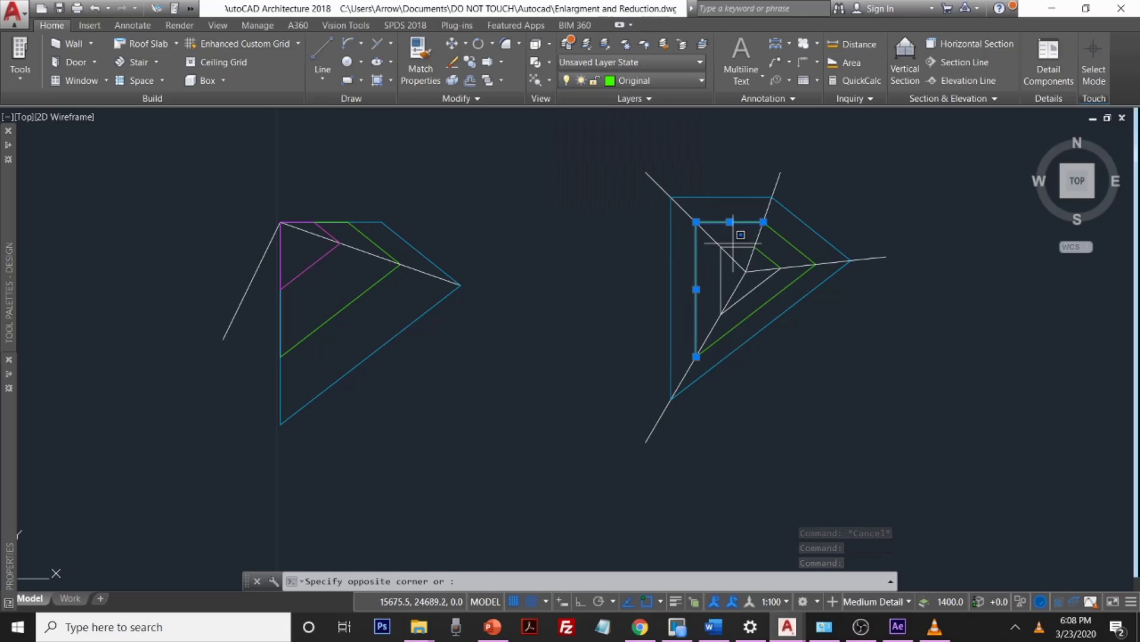
key("Escape")
key("Escape")
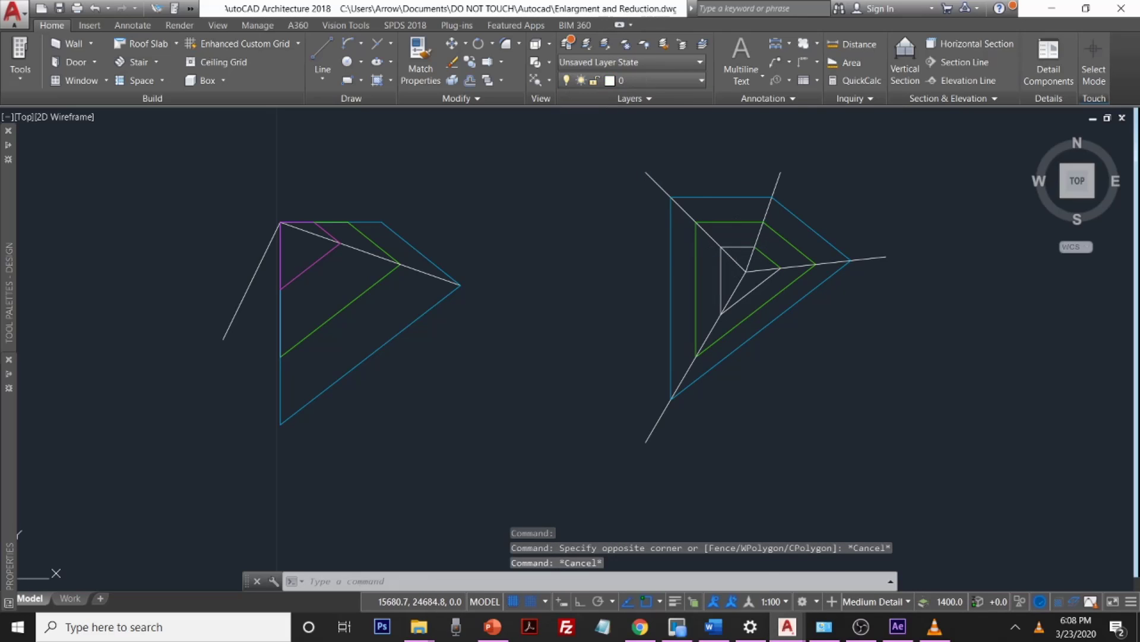
Step: Move the innermost figure's four lines onto the magenta Reduction layer
left_click(739, 247)
left_click(768, 256)
left_click(751, 290)
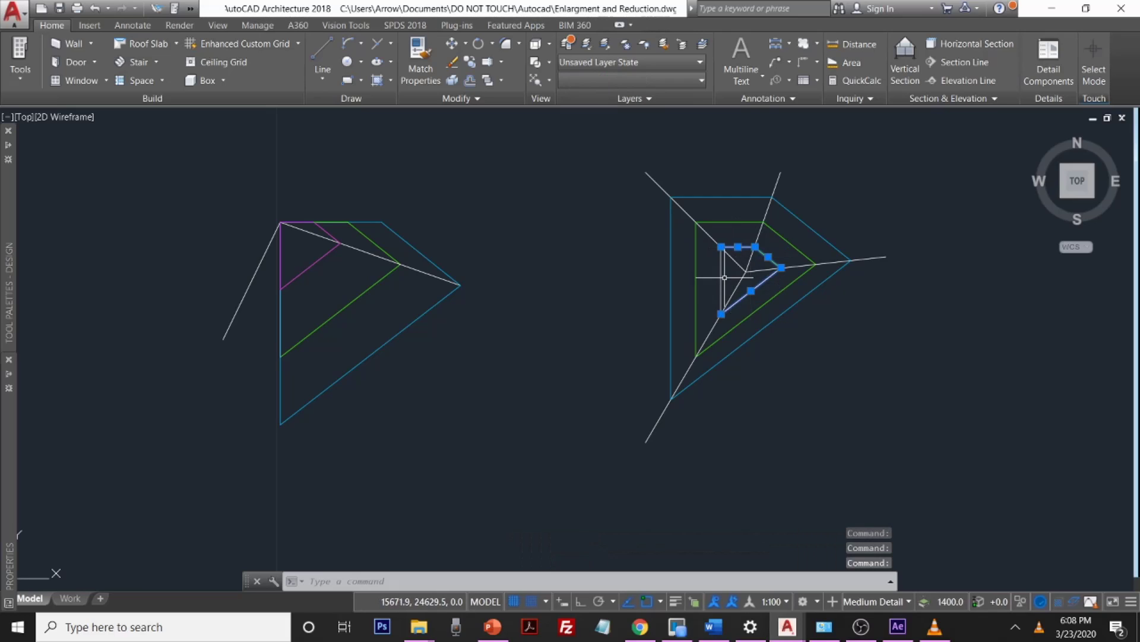
left_click(723, 269)
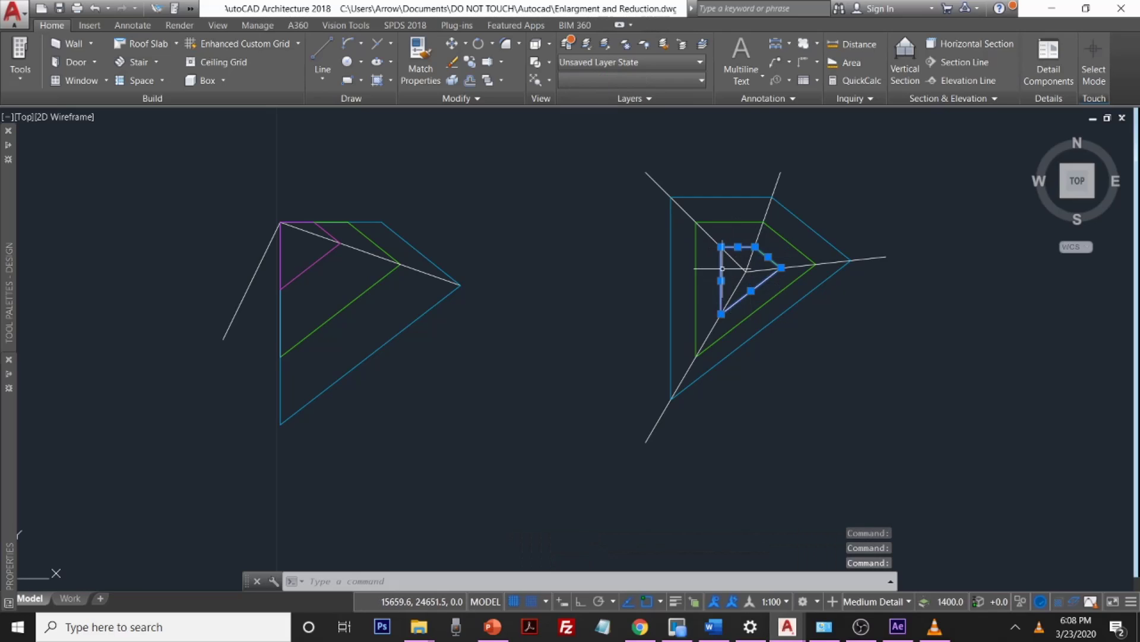
left_click(679, 80)
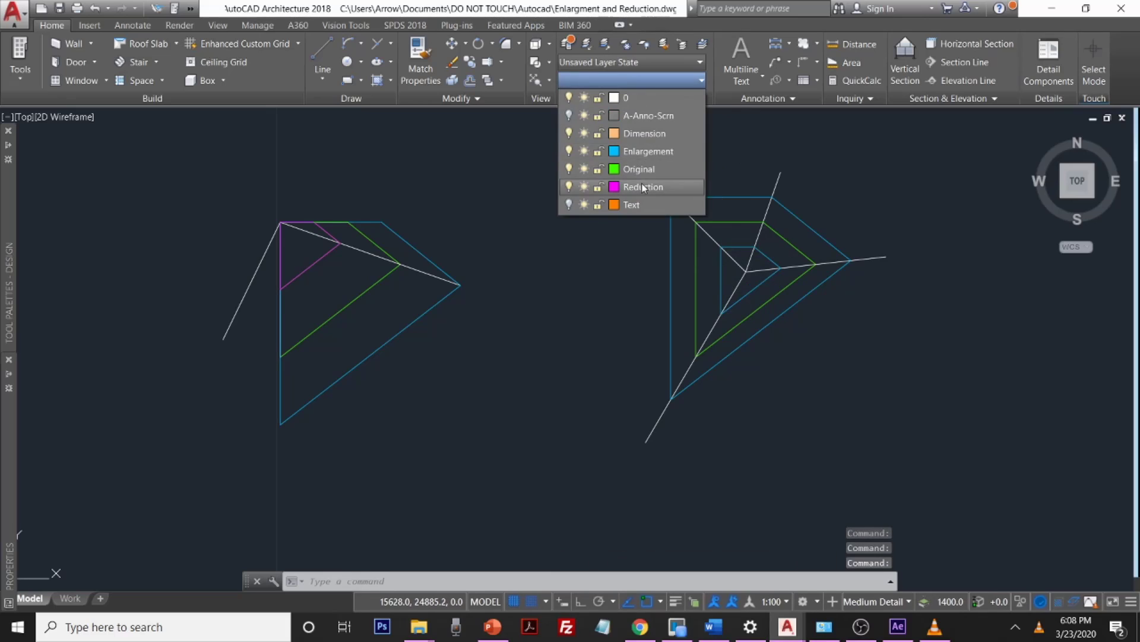
left_click(650, 186)
key("Escape")
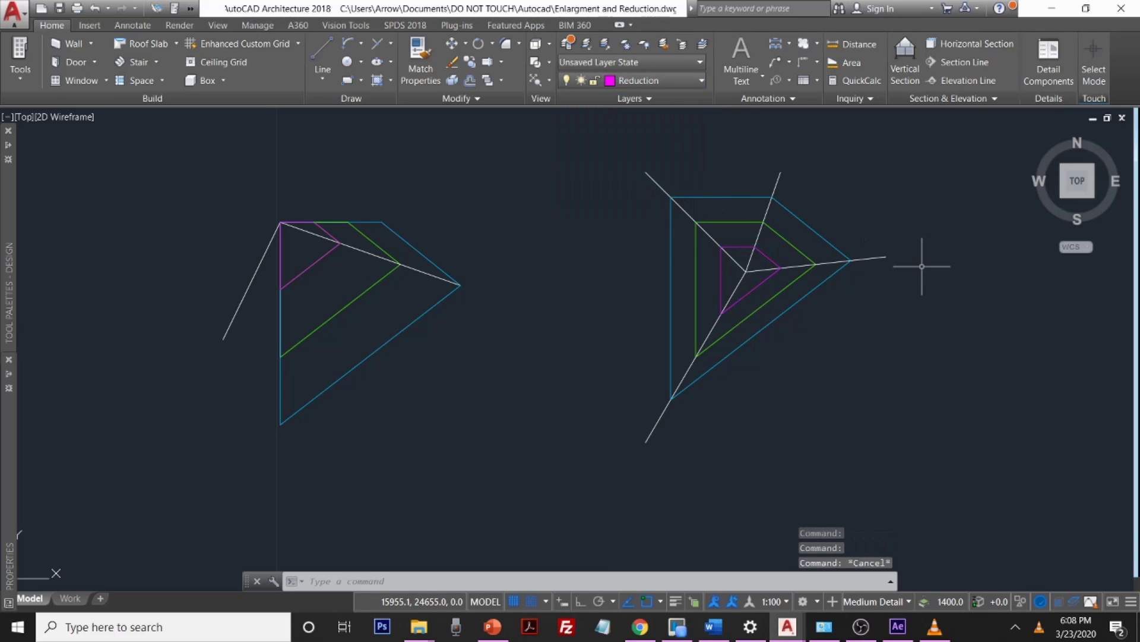
Step: Switch off layer 0 and confirm hiding the current layer
left_click(689, 80)
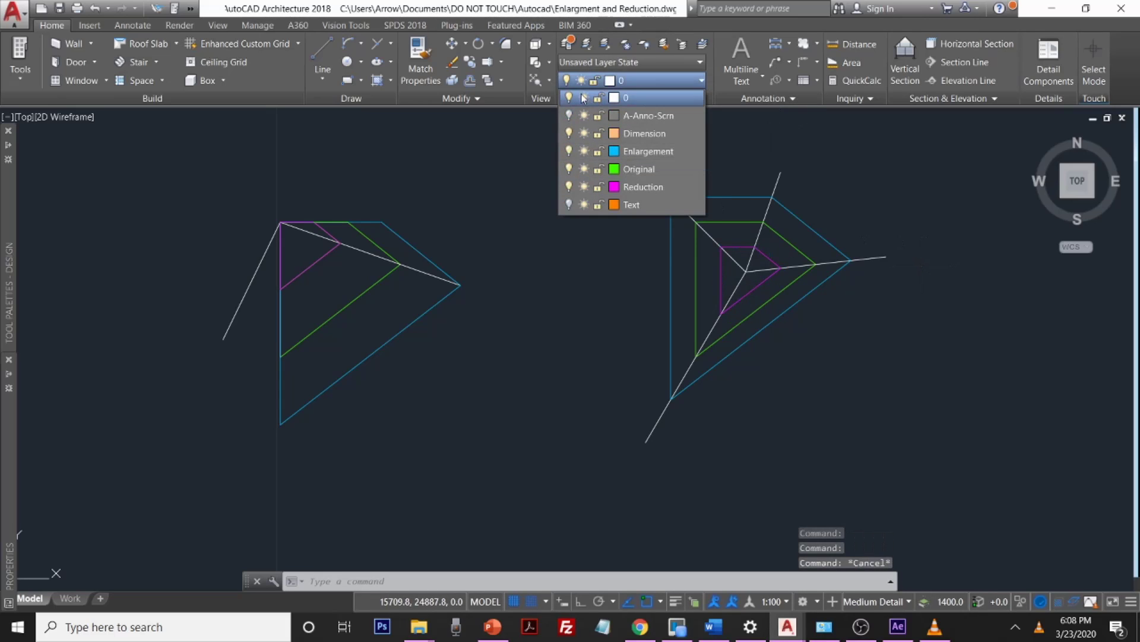
left_click(572, 100)
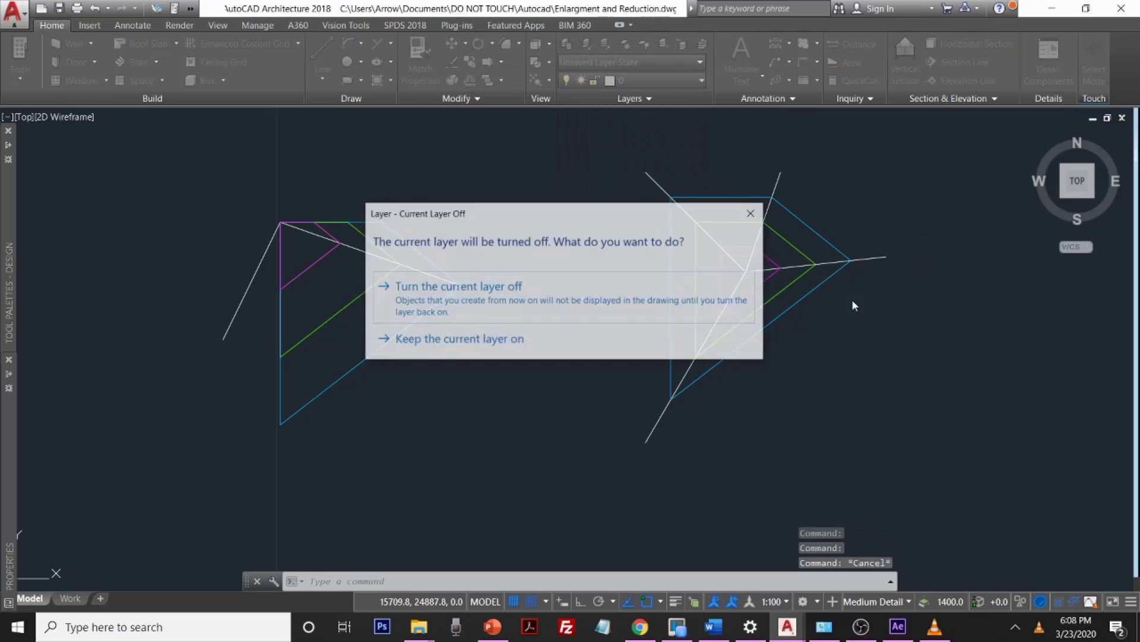
left_click(704, 293)
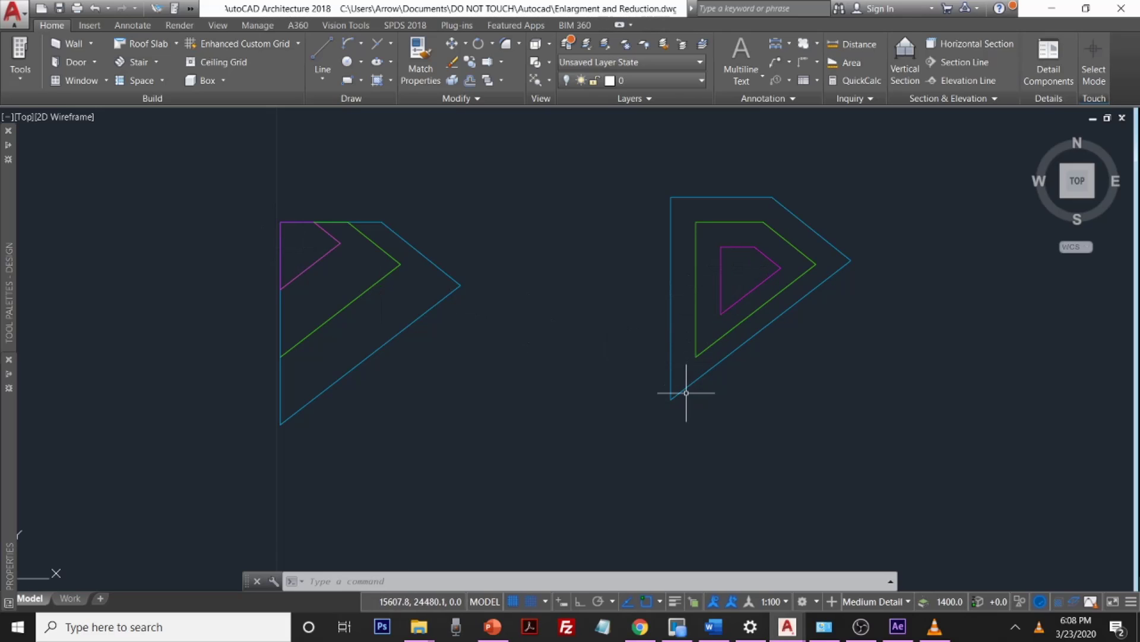
Step: Turn the Text layer and layer 0 back on in the Layers list
left_click(673, 81)
left_click(570, 204)
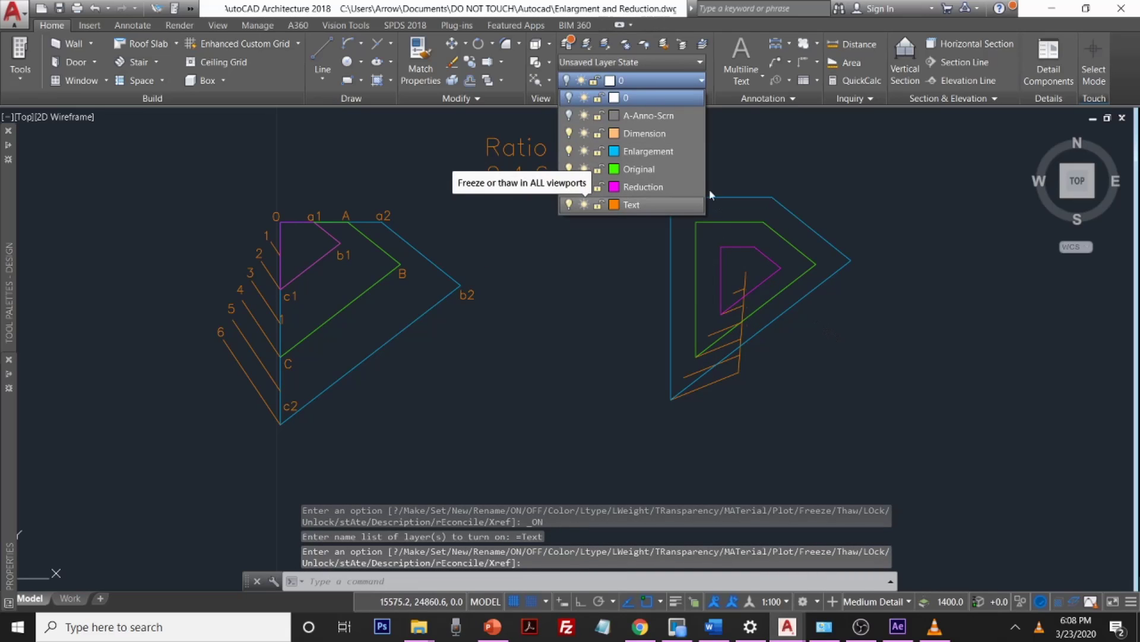
left_click(592, 77)
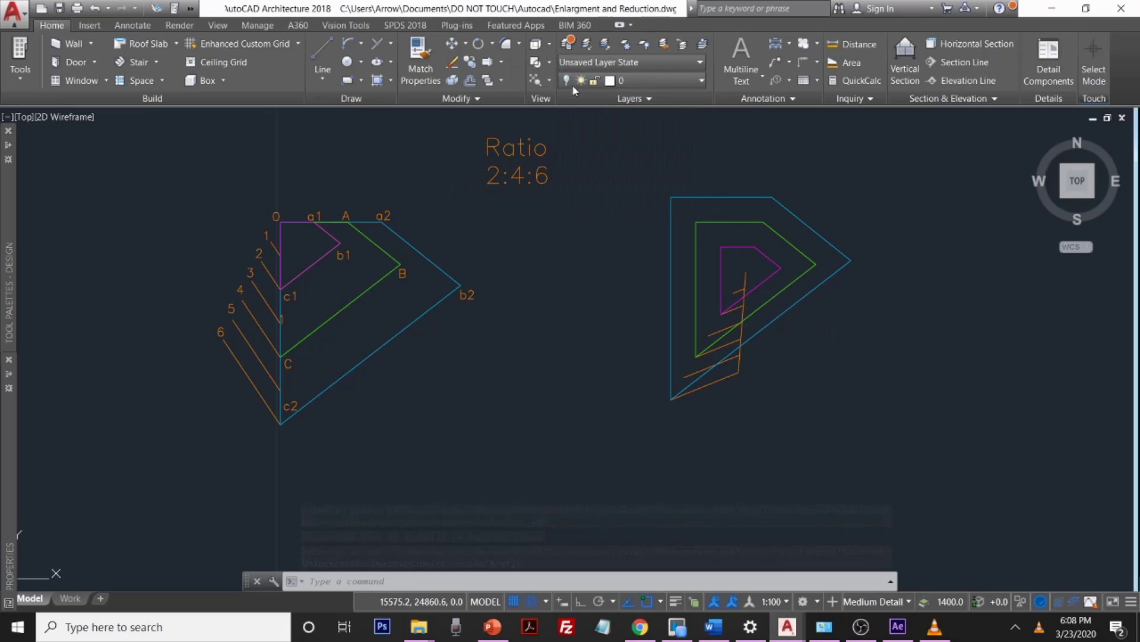
left_click(648, 81)
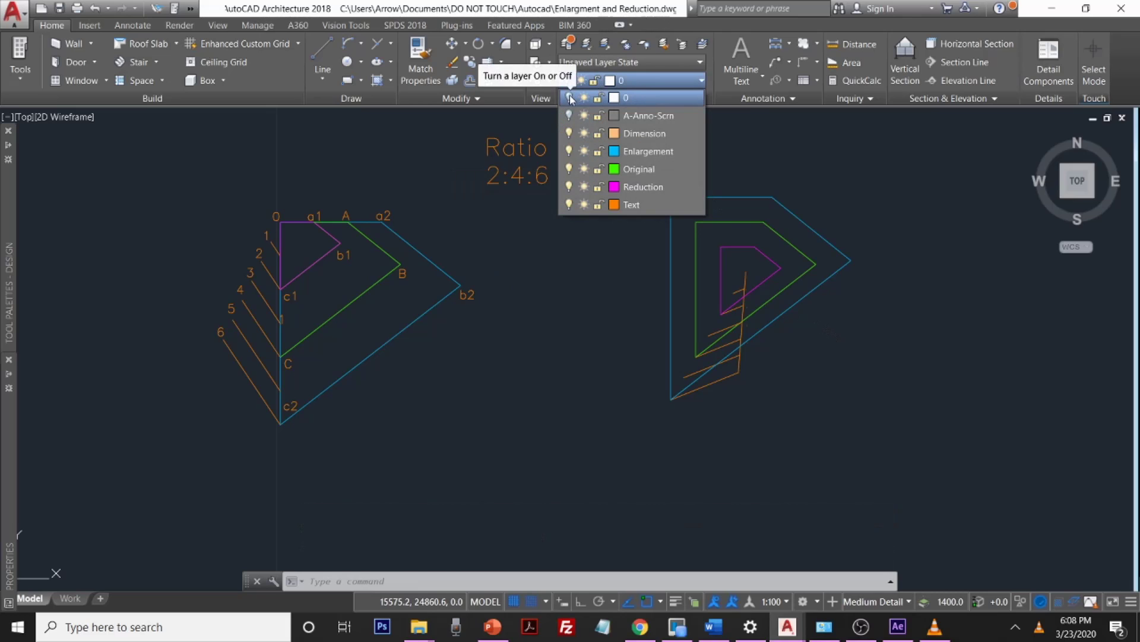
left_click(571, 98)
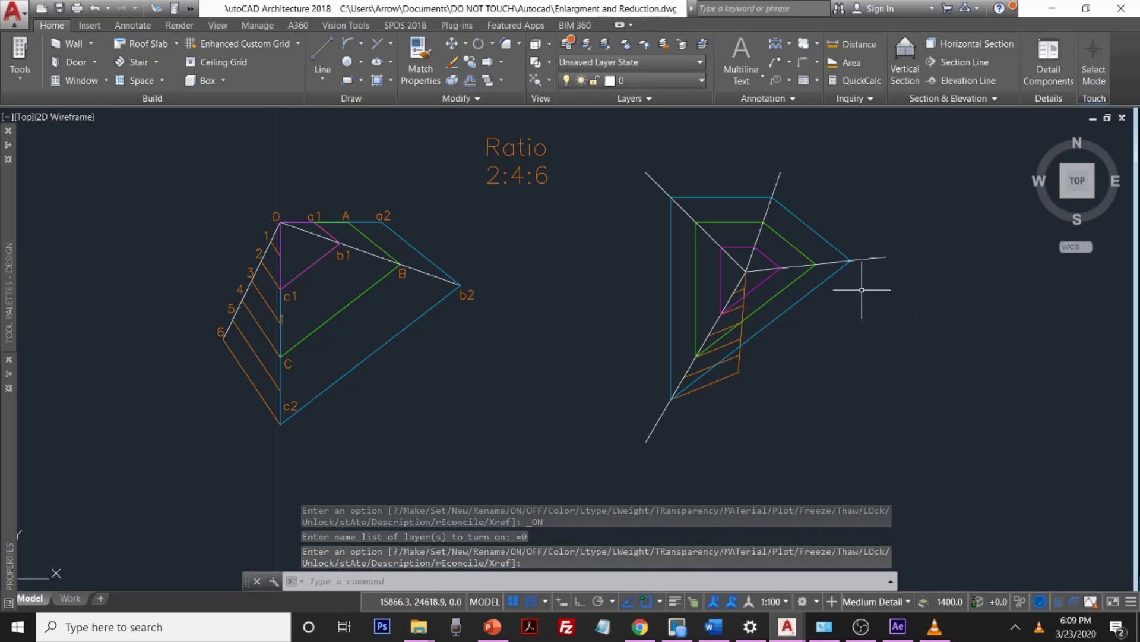
Step: Attempt trimming the white ray end past the right tip with a single cutting edge
type("trim")
key("Return")
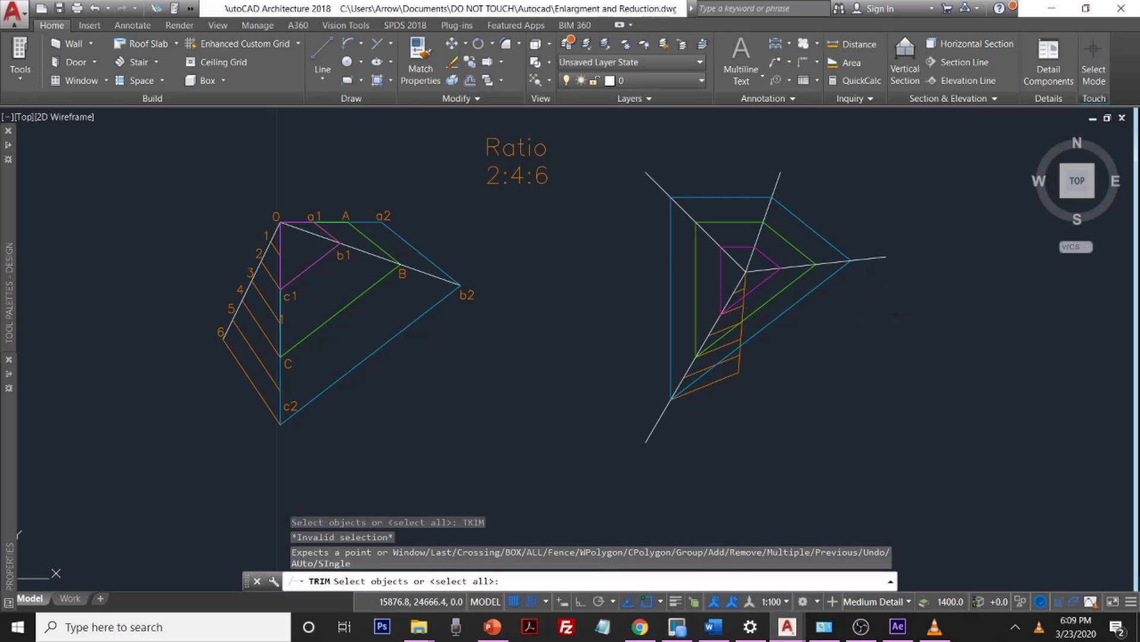
left_click(869, 259)
key("Return")
left_click(869, 259)
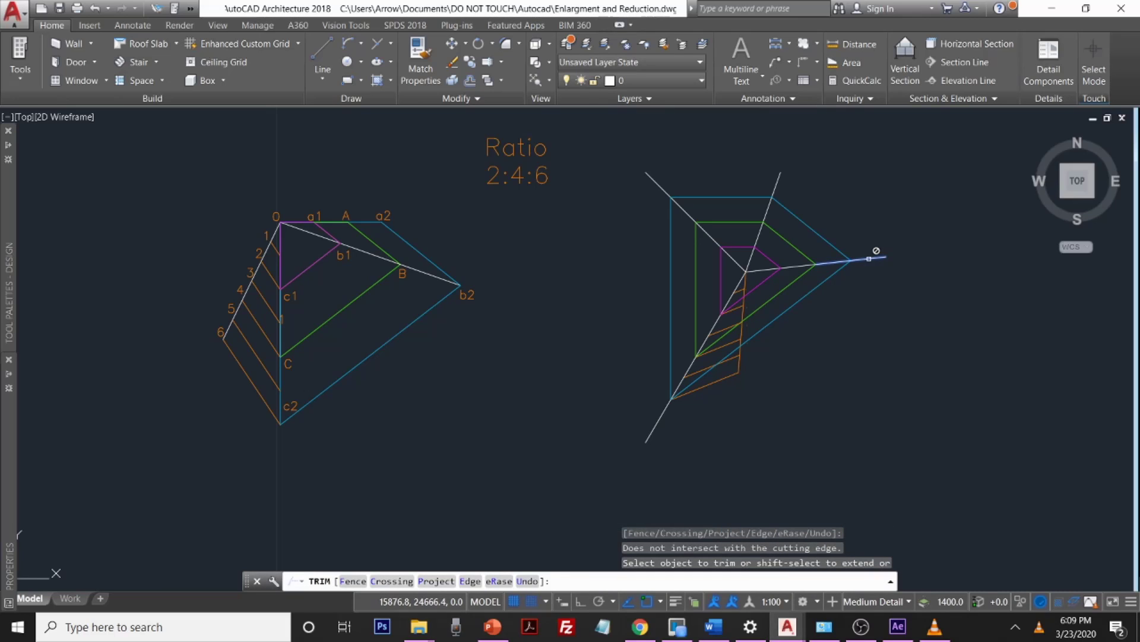
key("Escape")
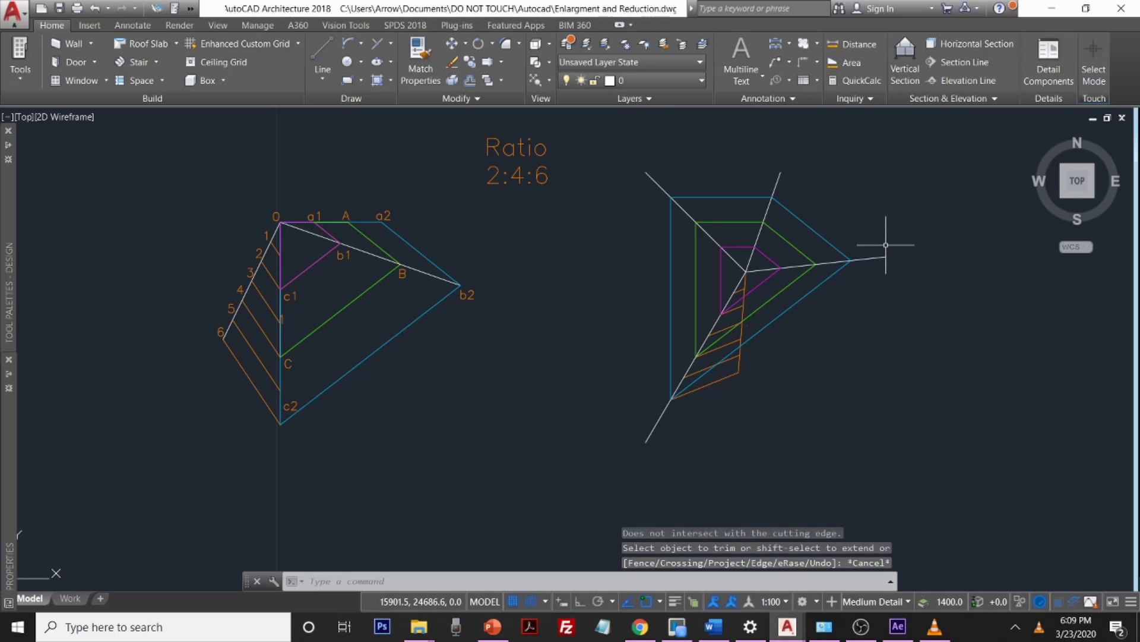
type("t")
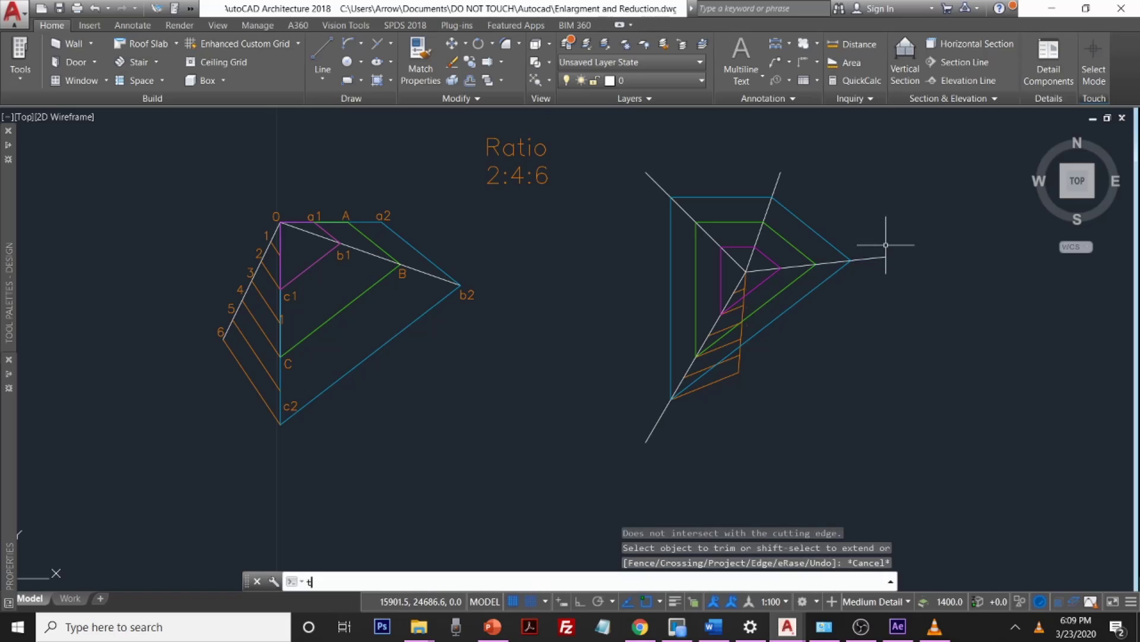
key("Return")
type("t")
key("Return")
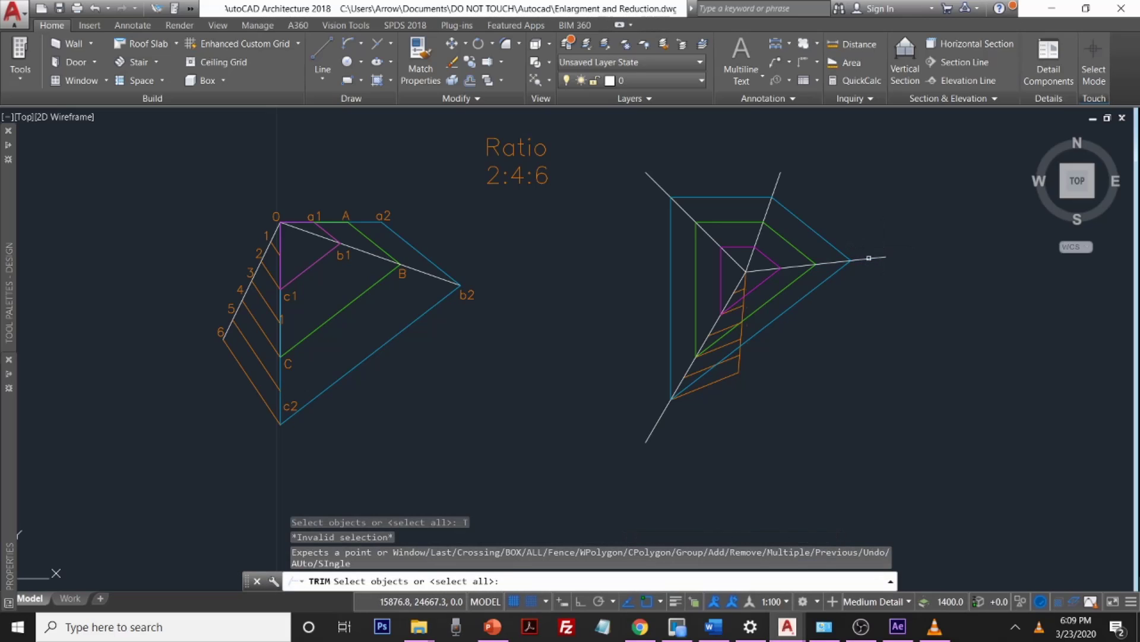
left_click(869, 258)
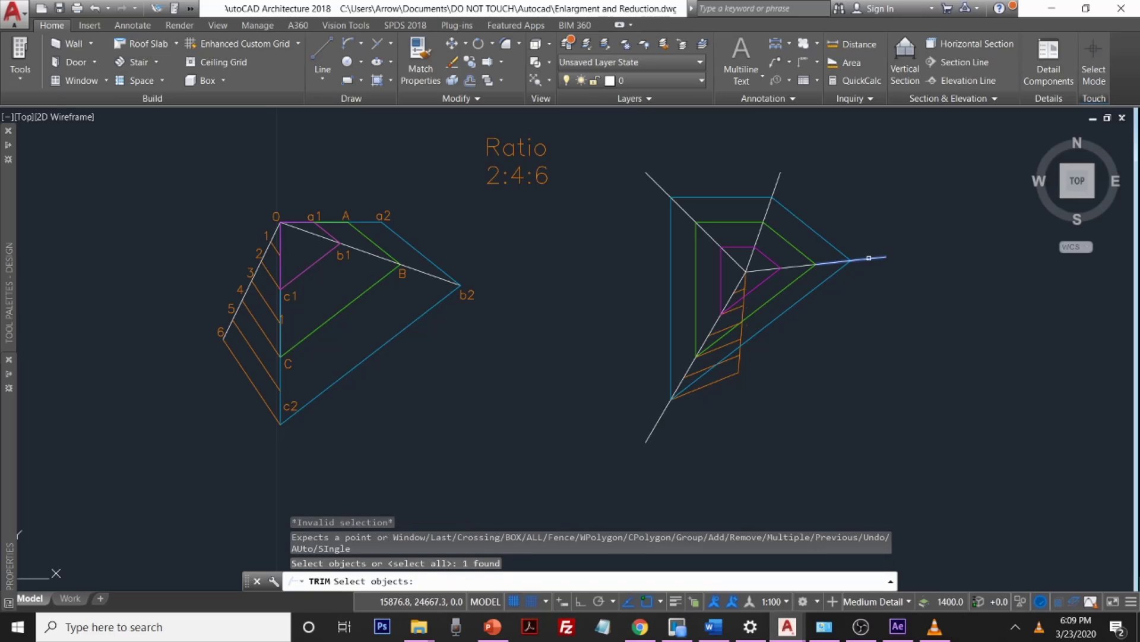
key("Return")
left_click(869, 257)
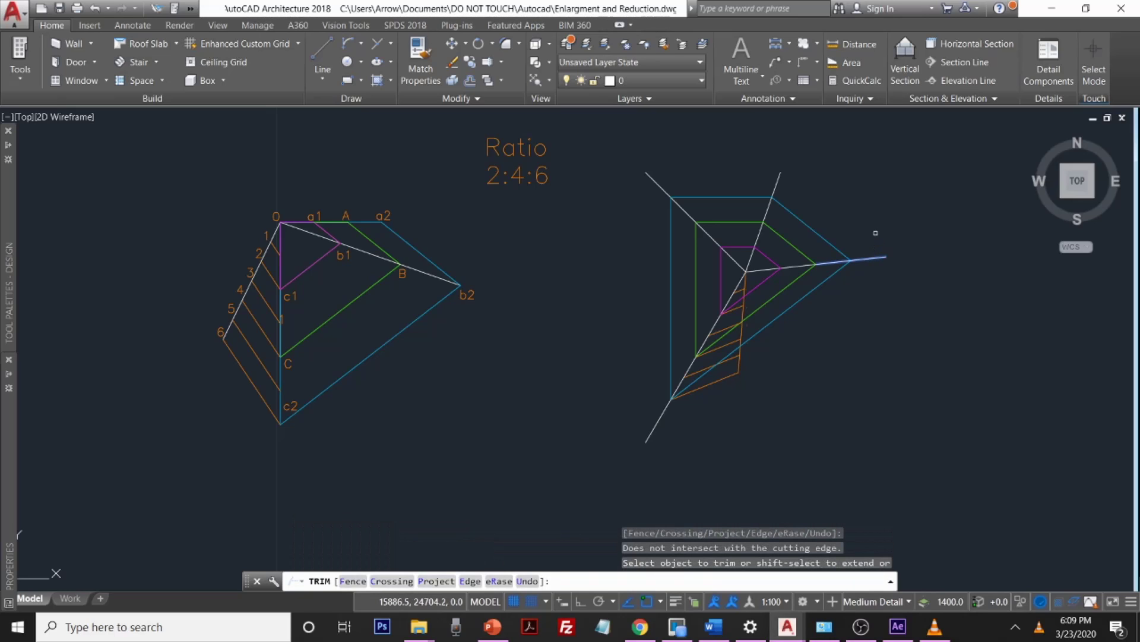
key("Escape")
Step: Trim the white ray ends protruding beyond the right-hand figure, using all lines as edges
type("tri")
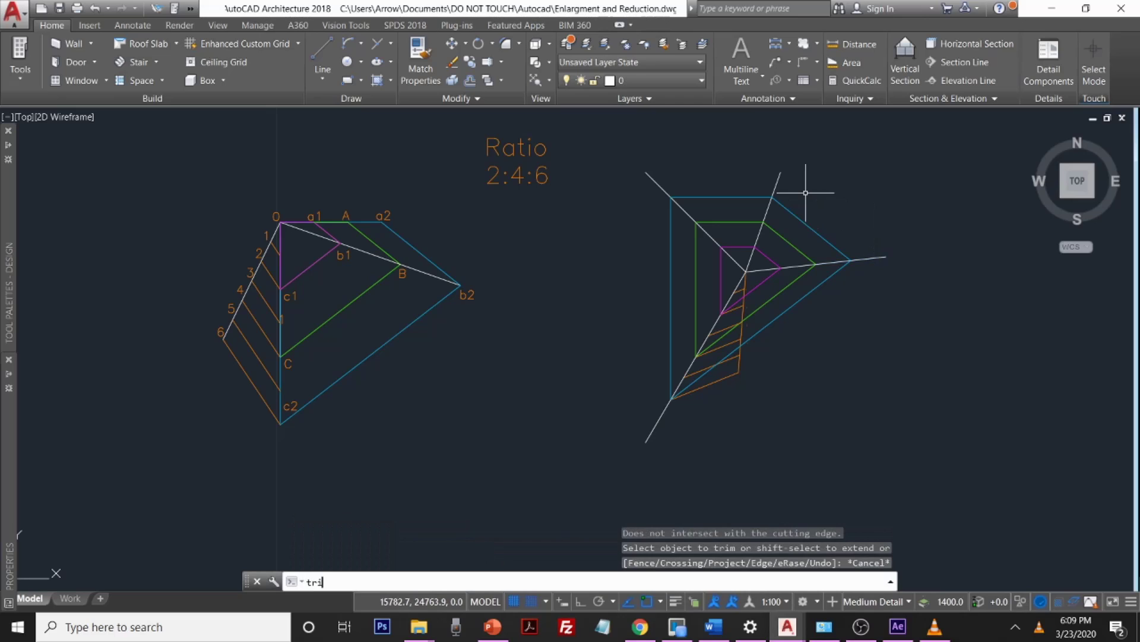
type("m")
key("Return")
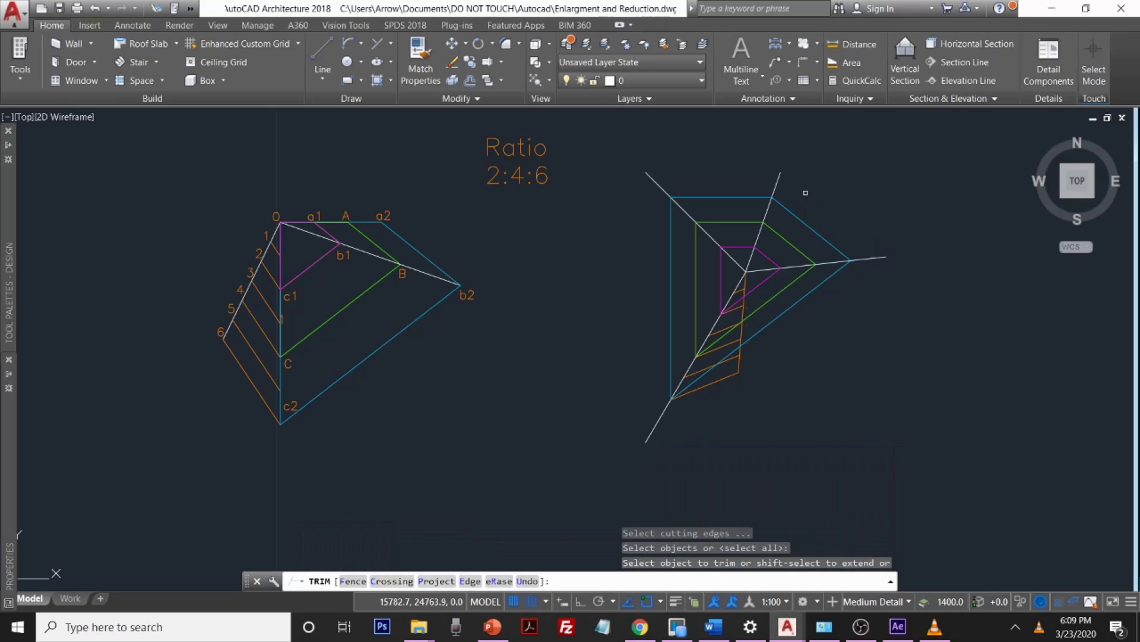
left_click(771, 186)
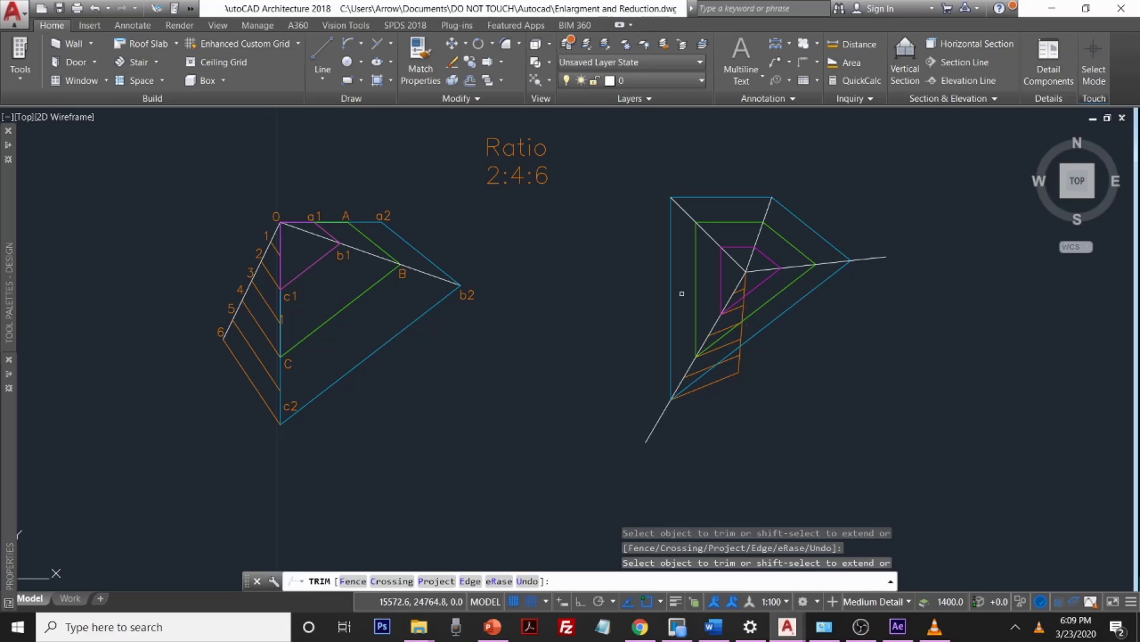
left_click(659, 421)
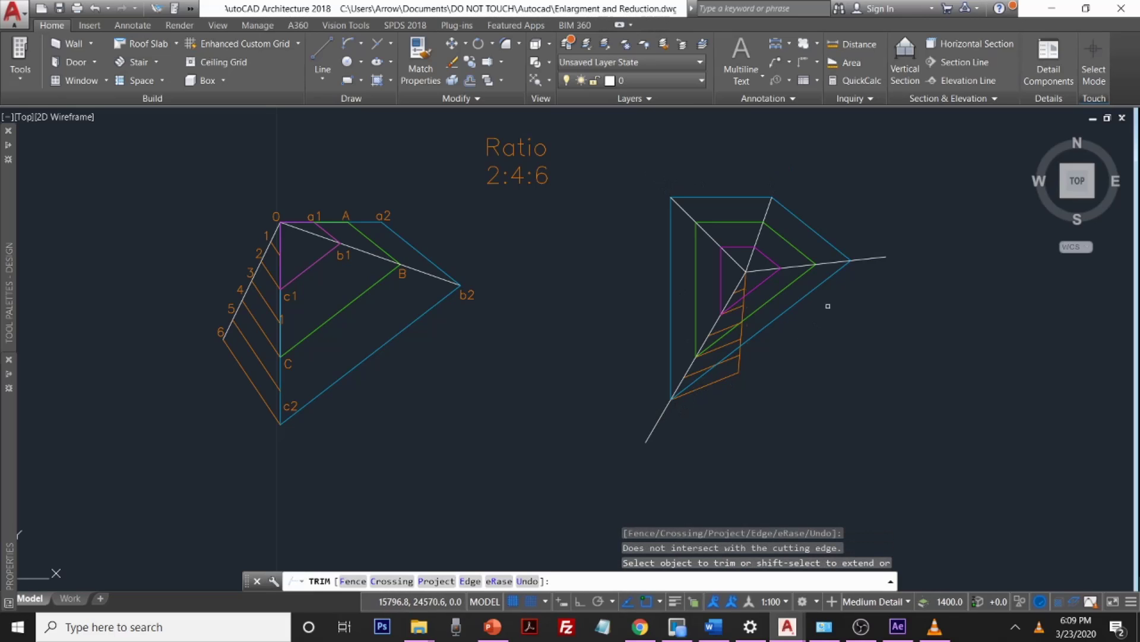
left_click(860, 262)
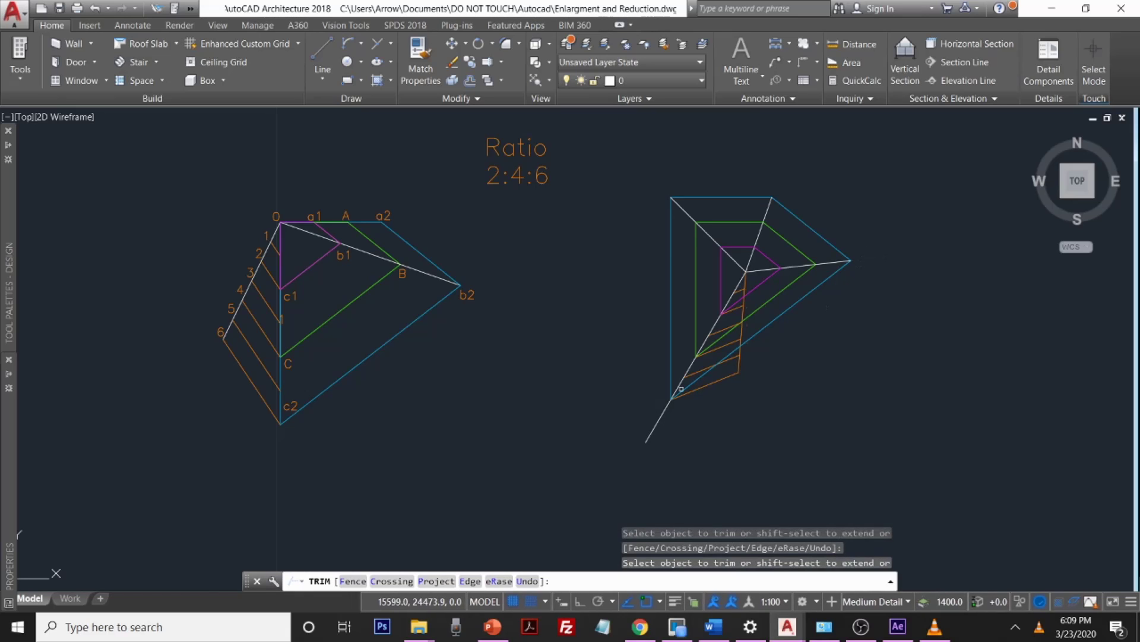
left_click(673, 409)
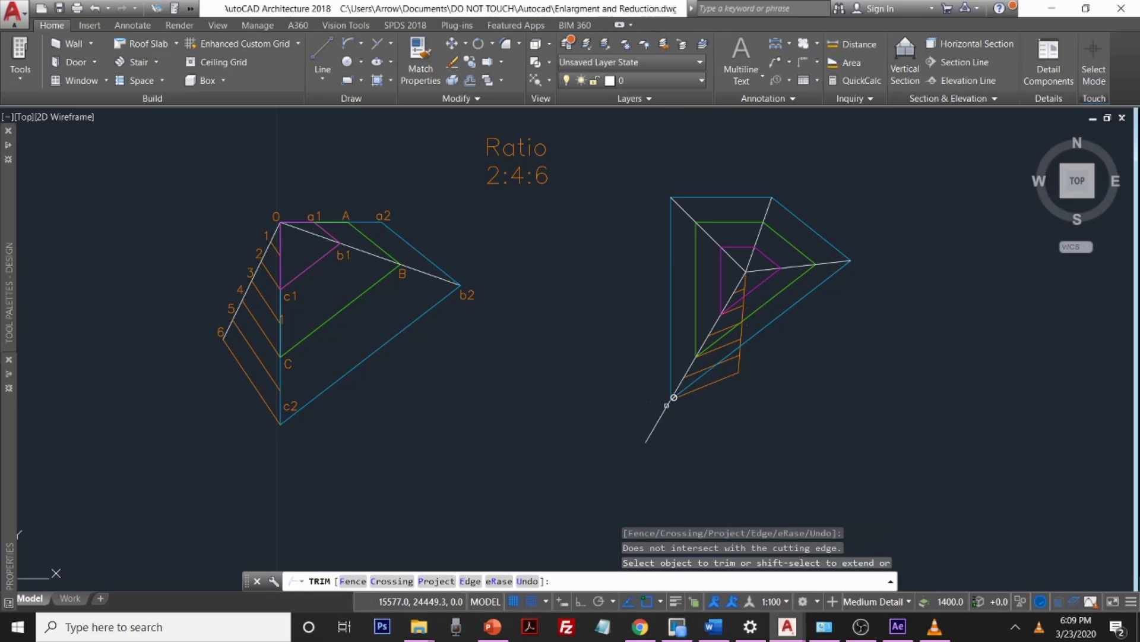
scroll(667, 406, "up", 7)
scroll(698, 373, "up", 3)
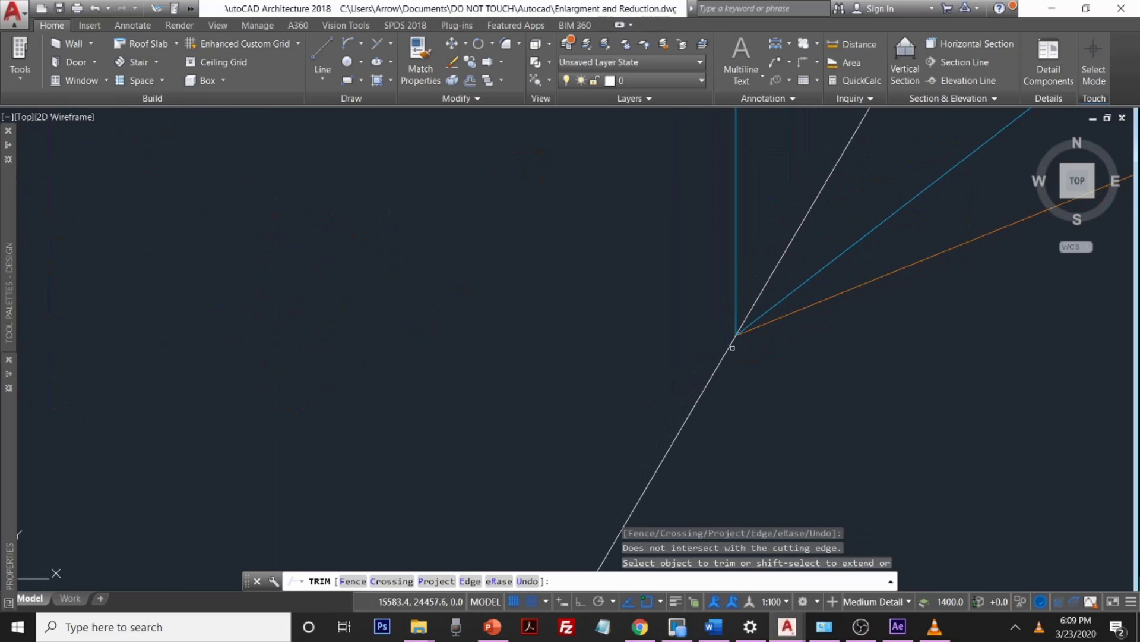
key("Escape")
Step: Erase the leftover lower-left ray piece and view both figures
left_click(731, 346)
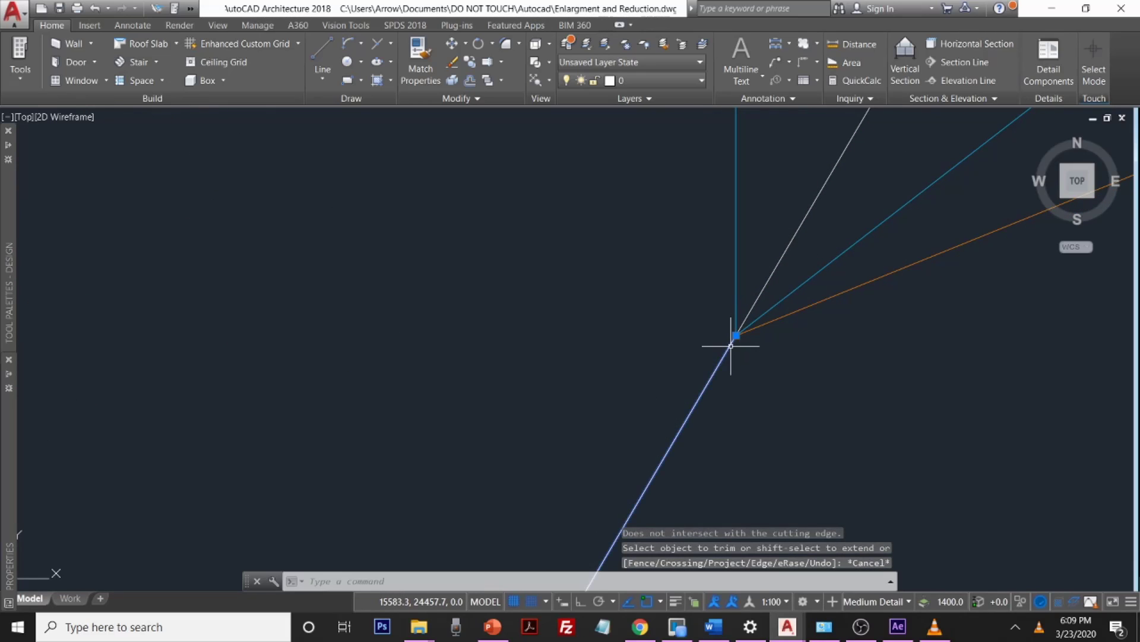
key("Delete")
scroll(810, 327, "down", 2)
scroll(897, 368, "down", 5)
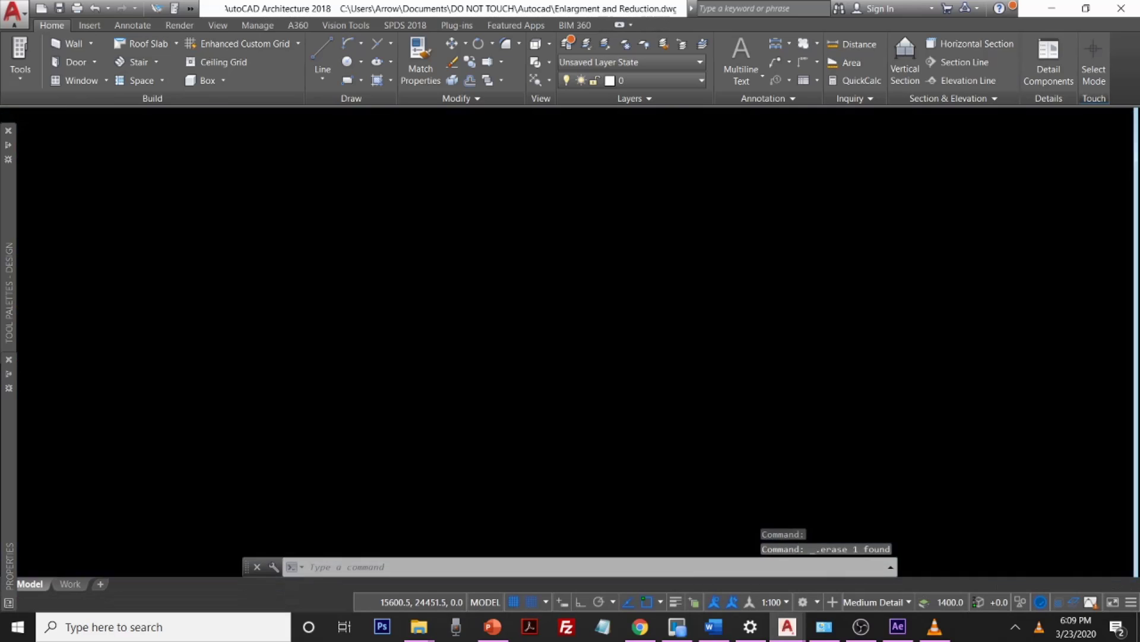
mouse_move(542, 437)
middle_mouse_down()
mouse_move(743, 320)
mouse_move(674, 310)
middle_mouse_up()
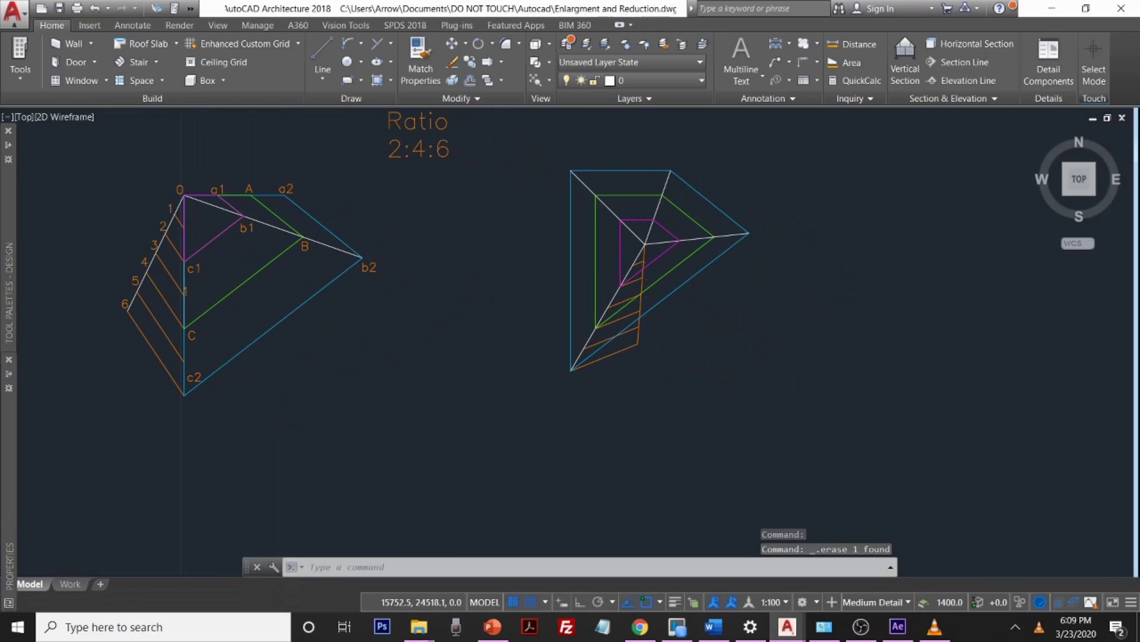
Step: Hide the Reduction, Original, Enlargement, Dimension and 0 layers
left_click(686, 81)
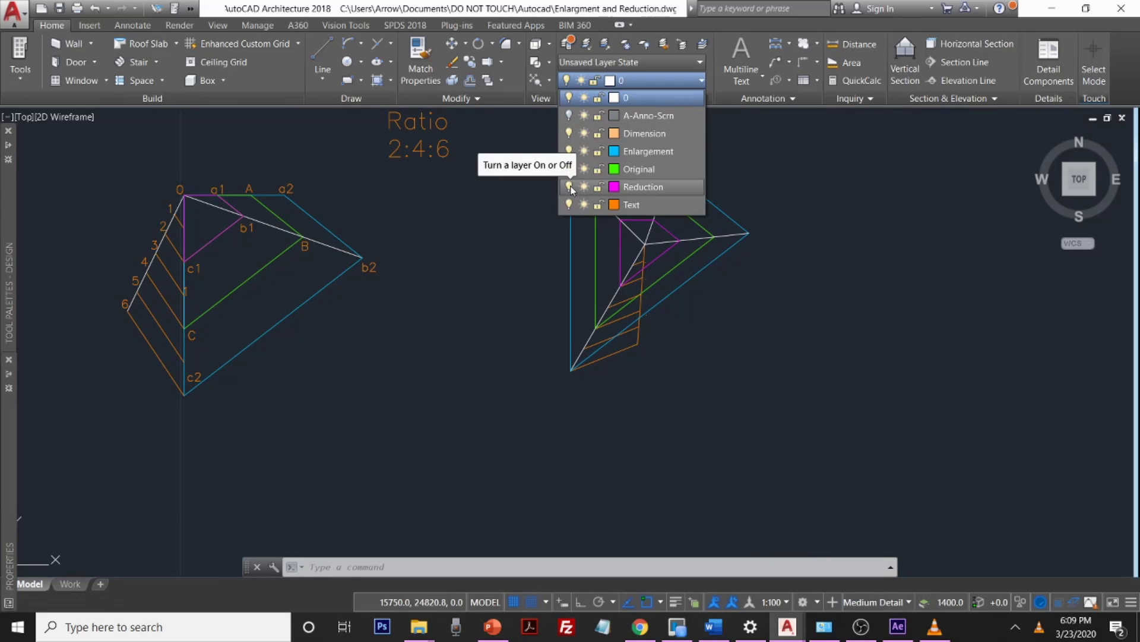
left_click(569, 187)
left_click(569, 169)
left_click(569, 152)
left_click(568, 133)
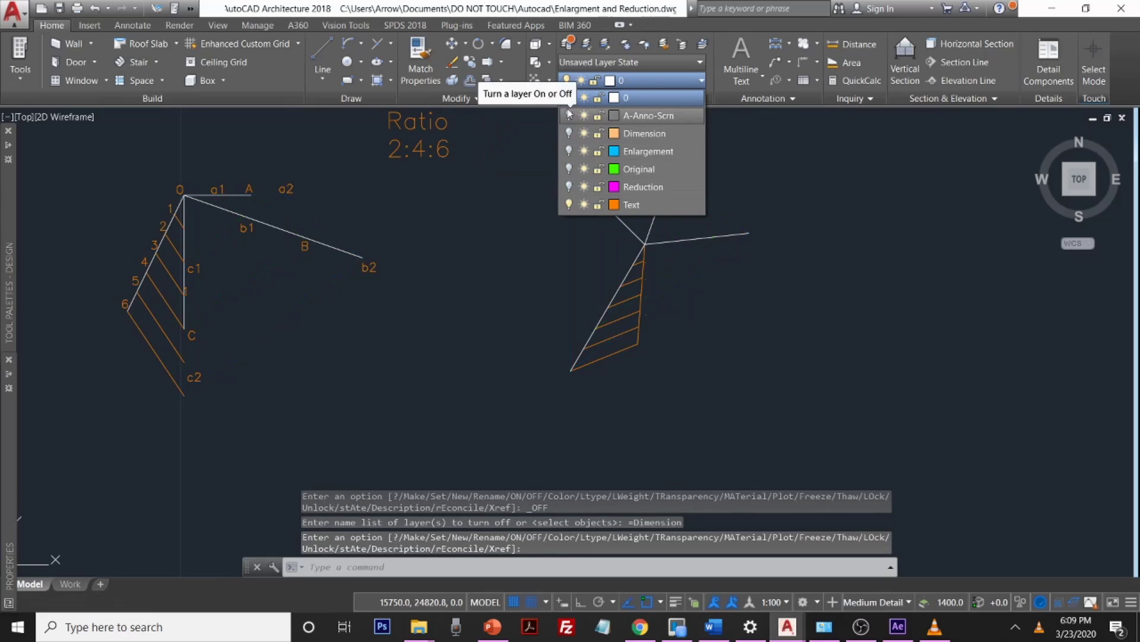
left_click(568, 98)
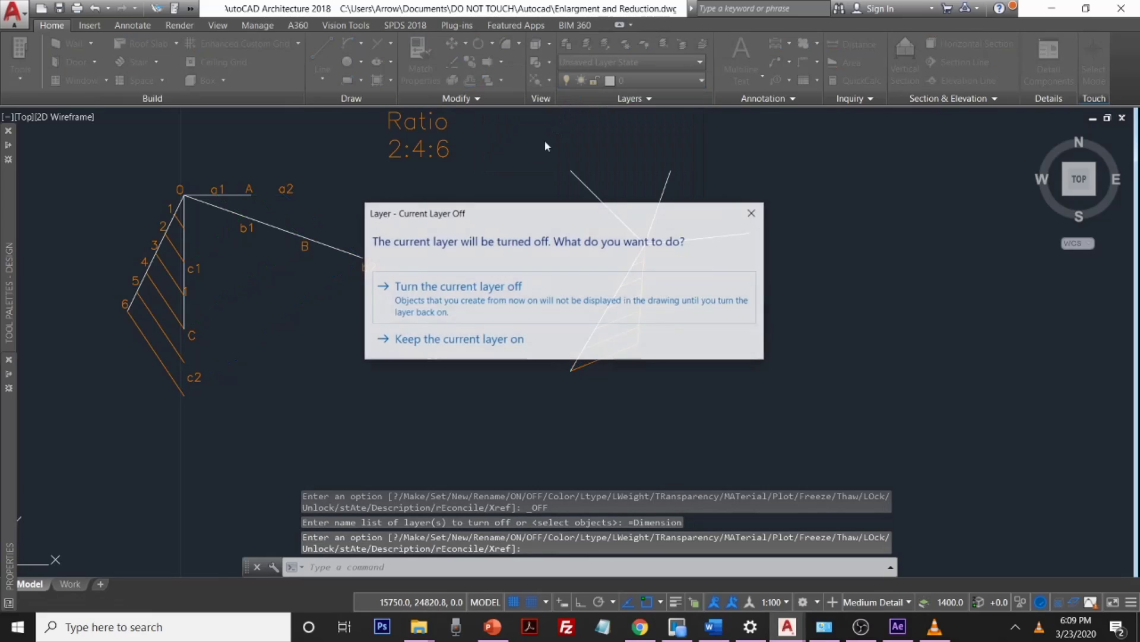
left_click(516, 286)
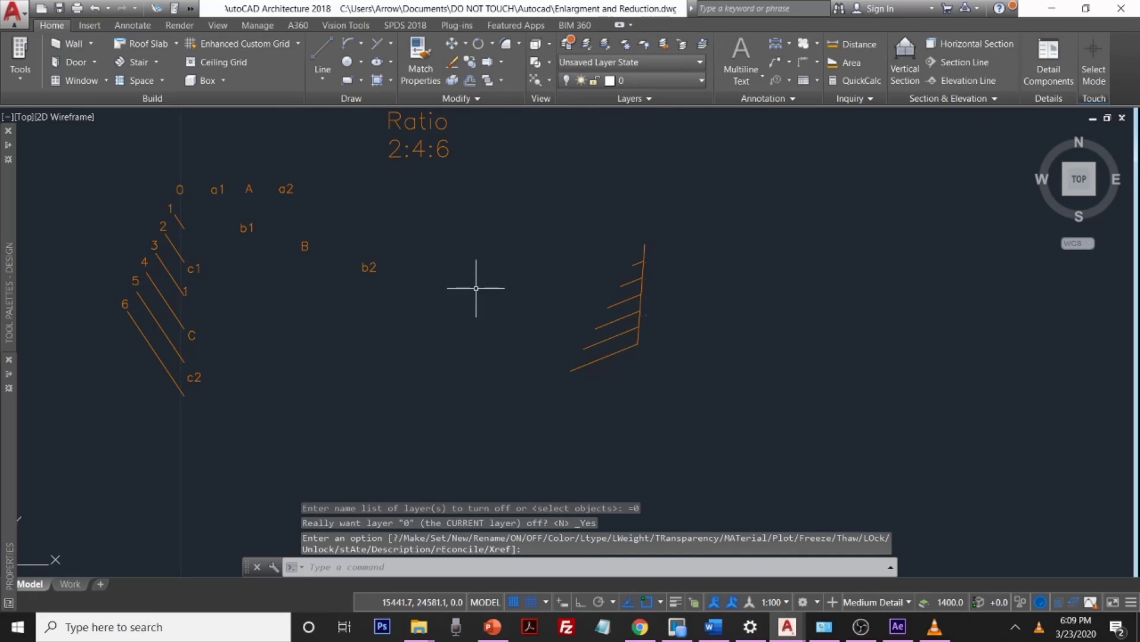
scroll(476, 288, "down", 2)
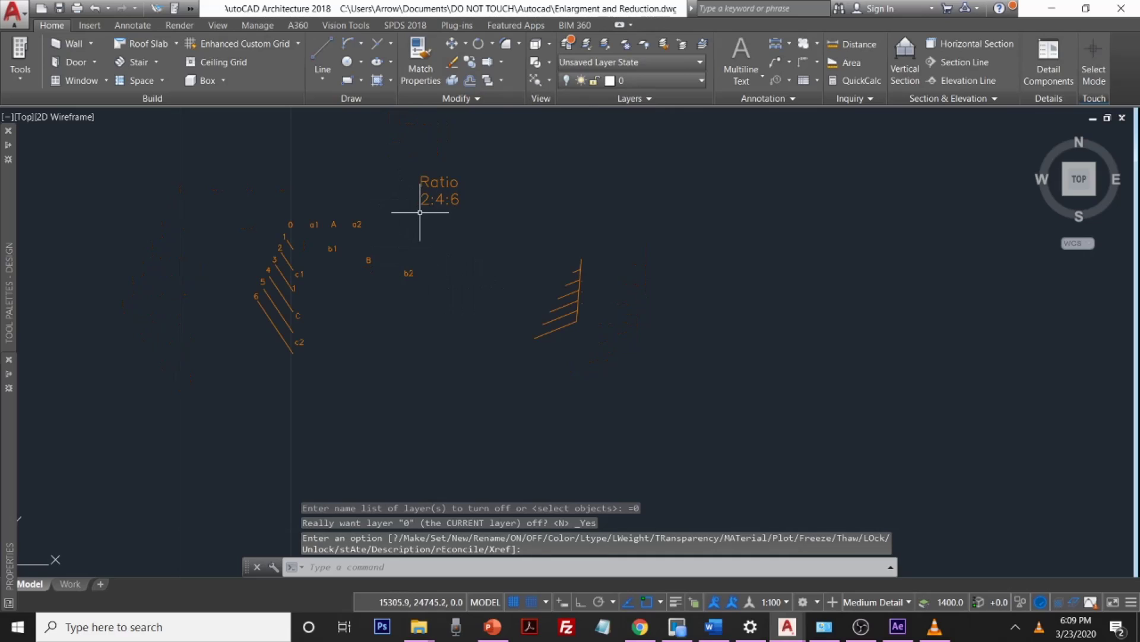
Step: Copy the left drawing's labels and division marks twice from the 0 point base
mouse_move(427, 210)
left_mouse_down()
mouse_move(365, 198)
mouse_move(255, 203)
mouse_move(238, 357)
mouse_move(323, 382)
mouse_move(377, 375)
mouse_move(402, 410)
mouse_move(415, 336)
left_mouse_up()
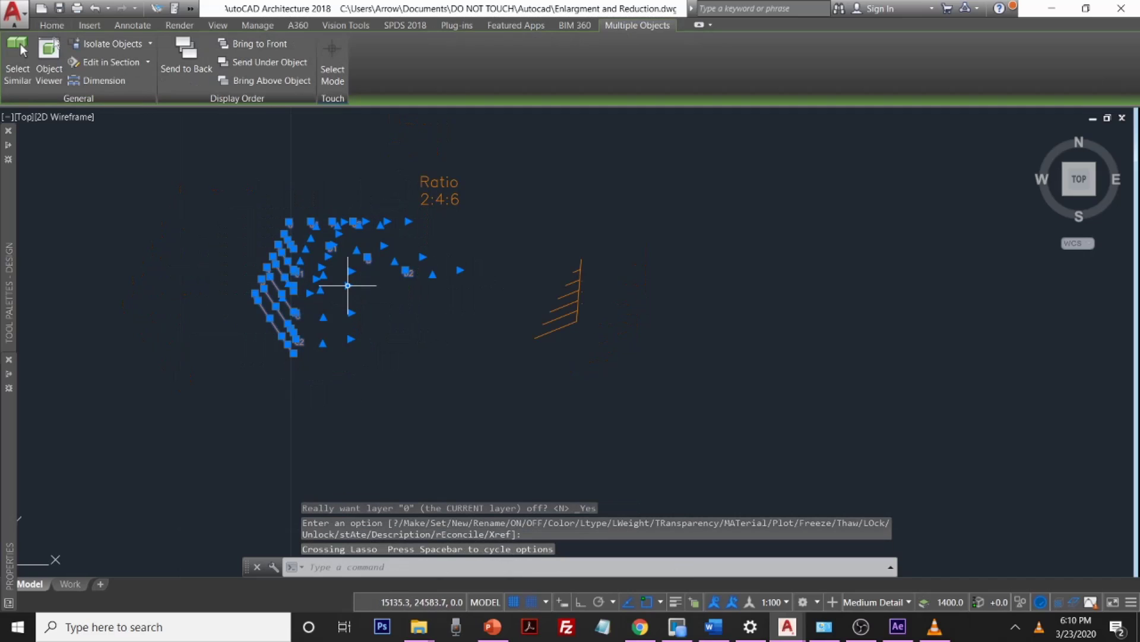
type("copy")
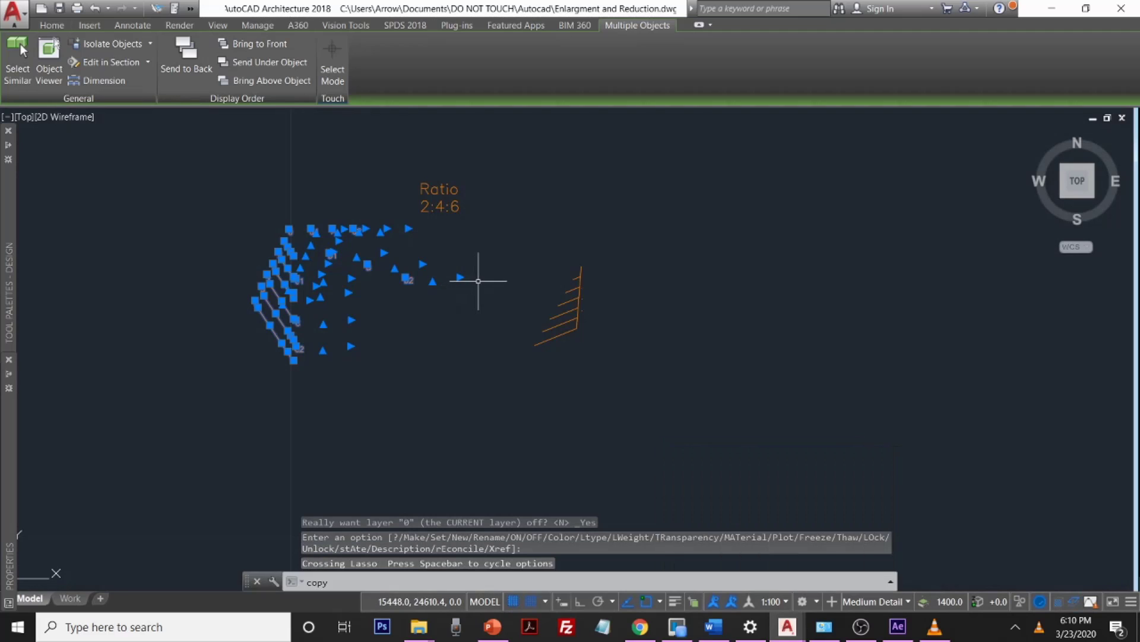
key("Return")
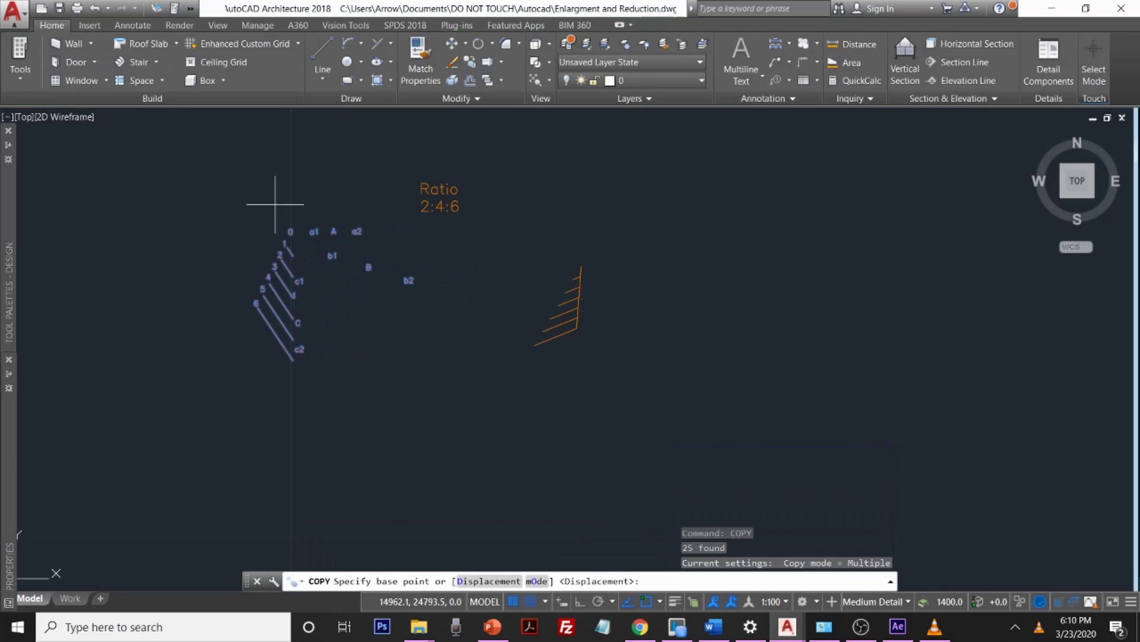
left_click(290, 231)
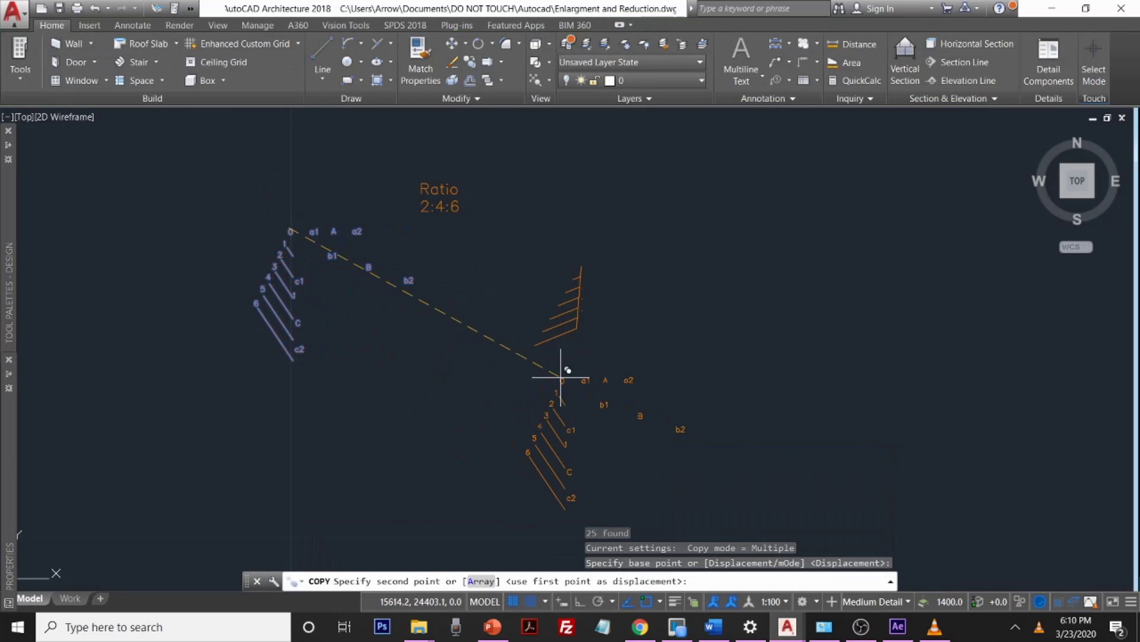
left_click(571, 379)
middle_click_drag(899, 420, 526, 297)
left_click(810, 295)
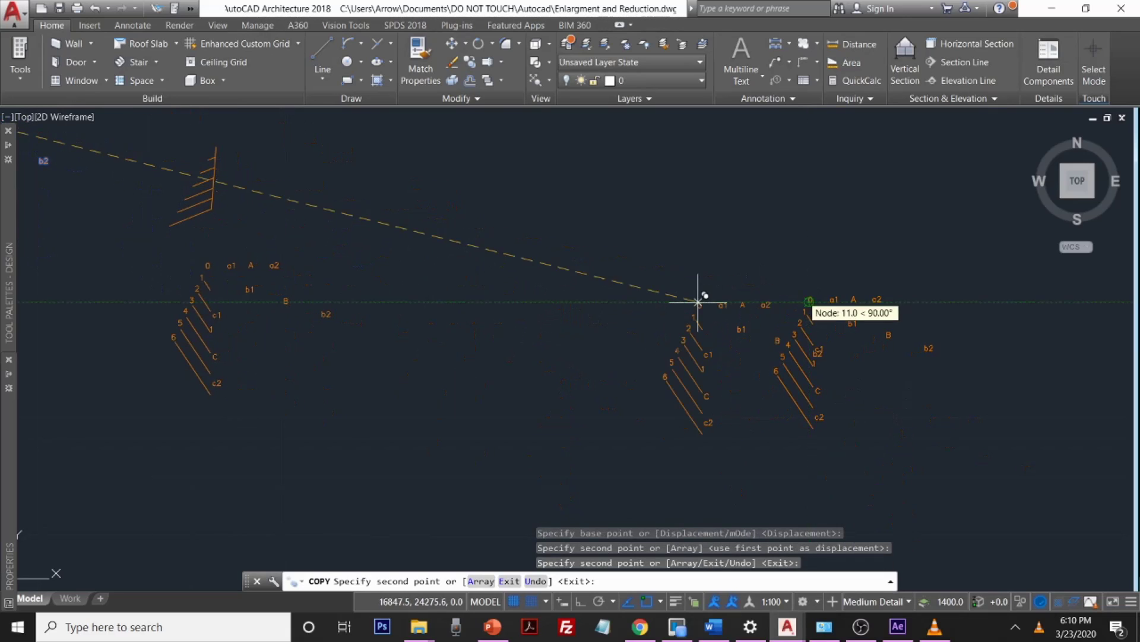
key("Escape")
scroll(433, 234, "down", 4)
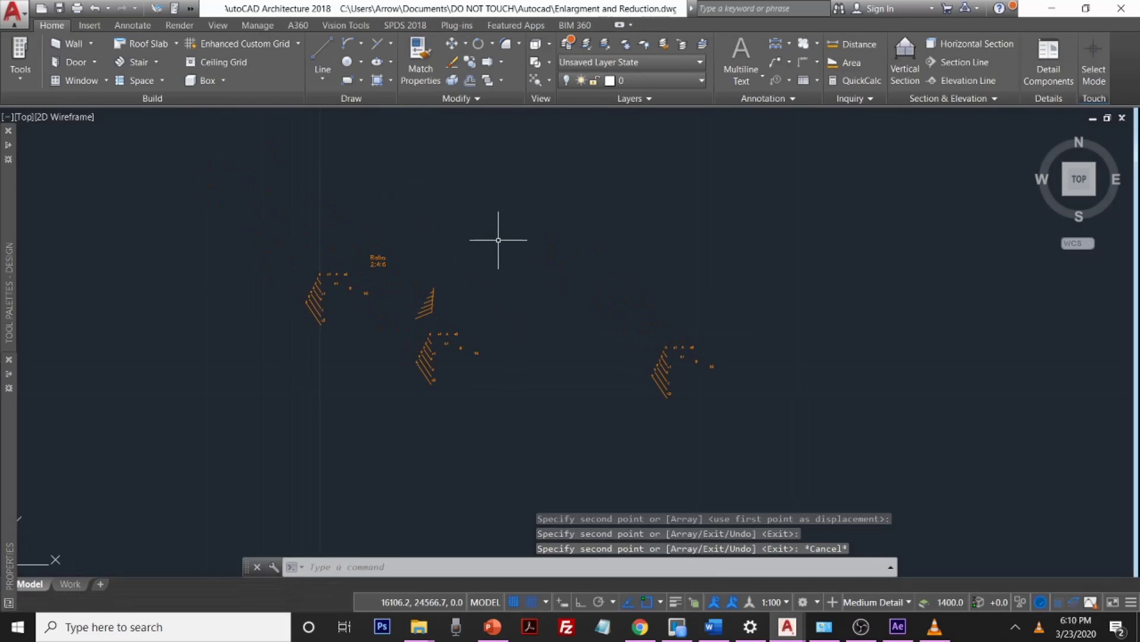
left_click(588, 80)
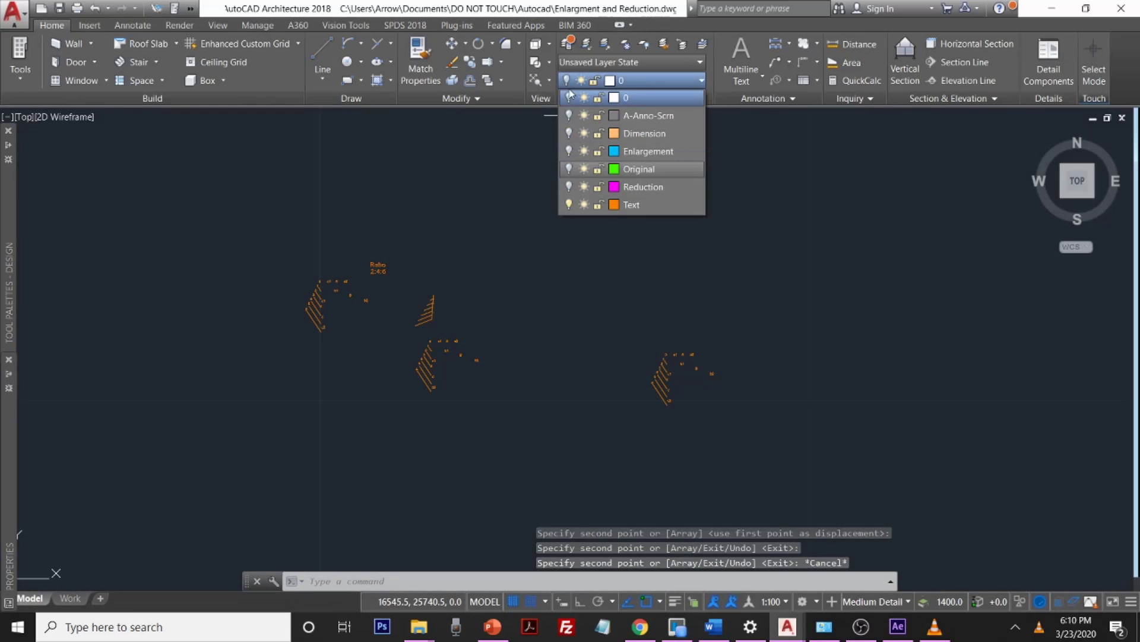
Step: Turn on layers 0, Enlargement, Original and Reduction, leaving A-Anno-Scrn off
left_click(568, 97)
left_click(569, 115)
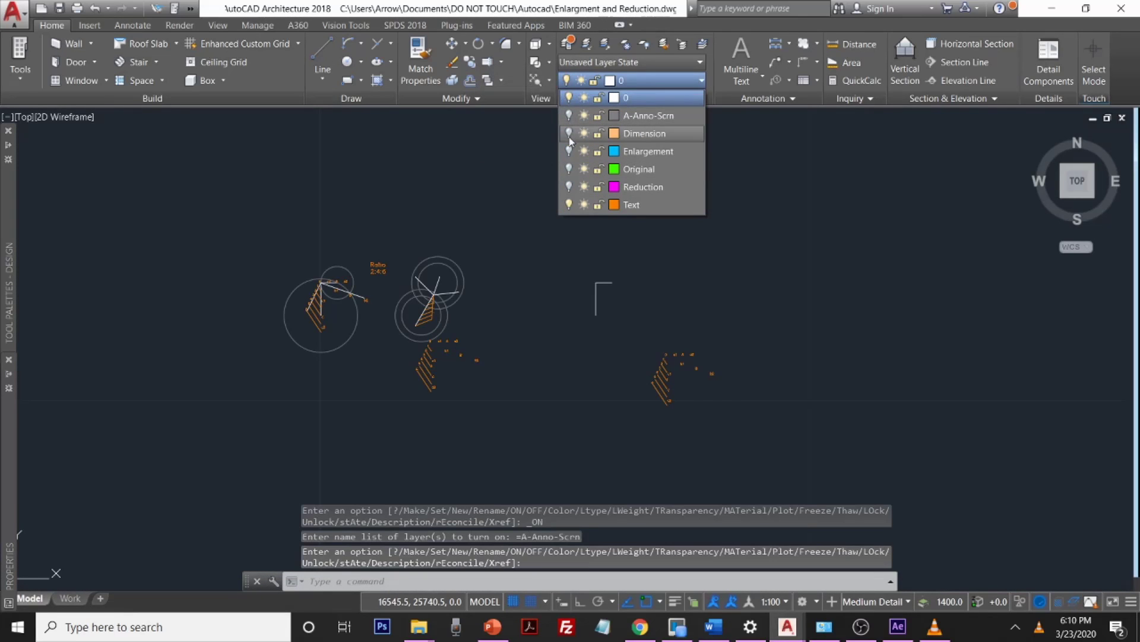
left_click(569, 151)
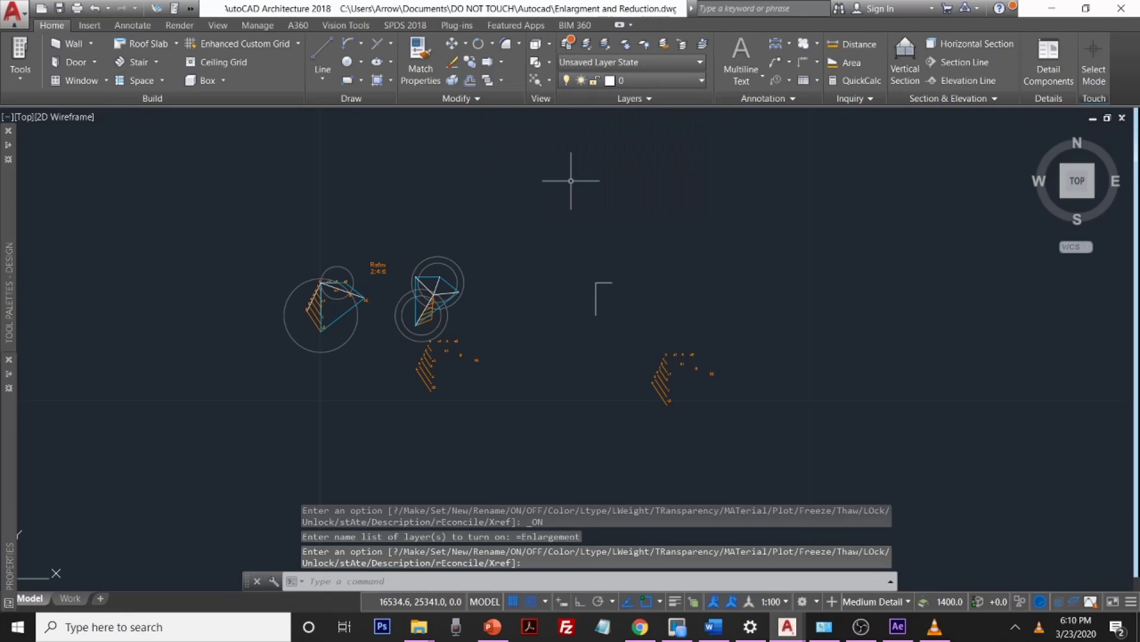
left_click(620, 82)
left_click(569, 116)
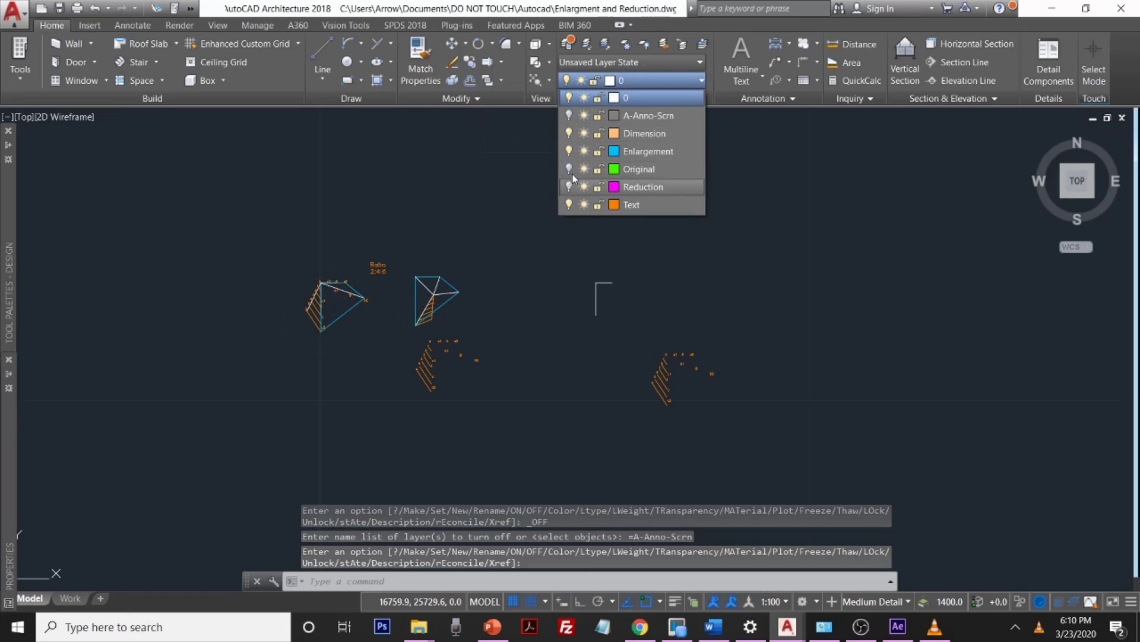
left_click(569, 169)
left_click(569, 186)
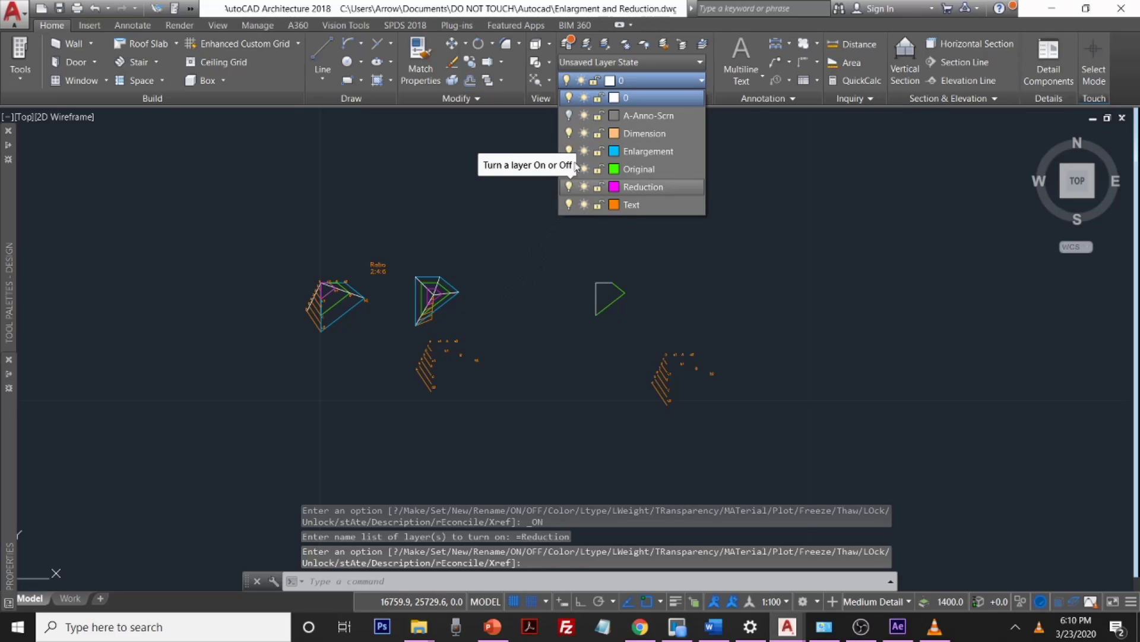
Step: Zoom in on the restored triangles, cancel the pending prompt and select the white diagonal line
scroll(473, 261, "up", 4)
left_click(473, 260)
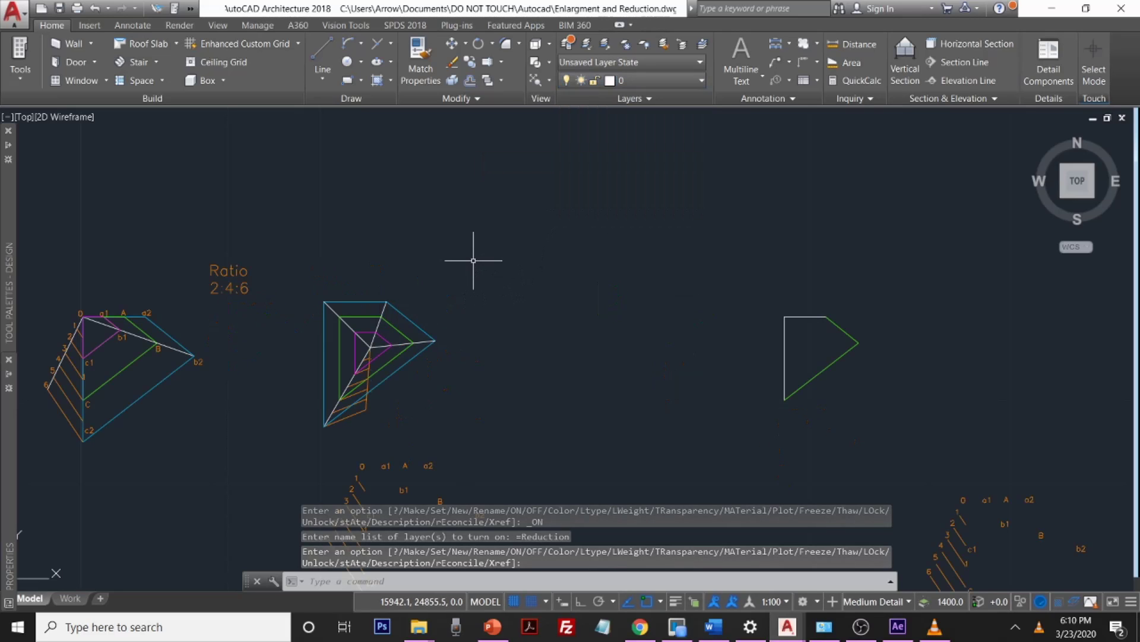
scroll(543, 276, "up", 2)
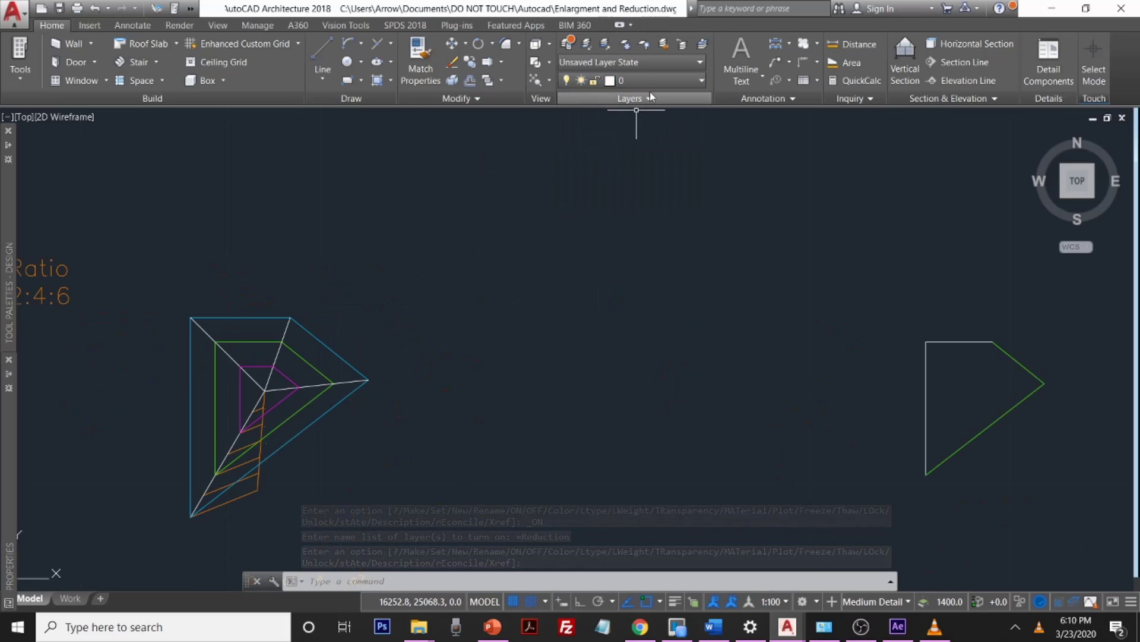
key("Escape")
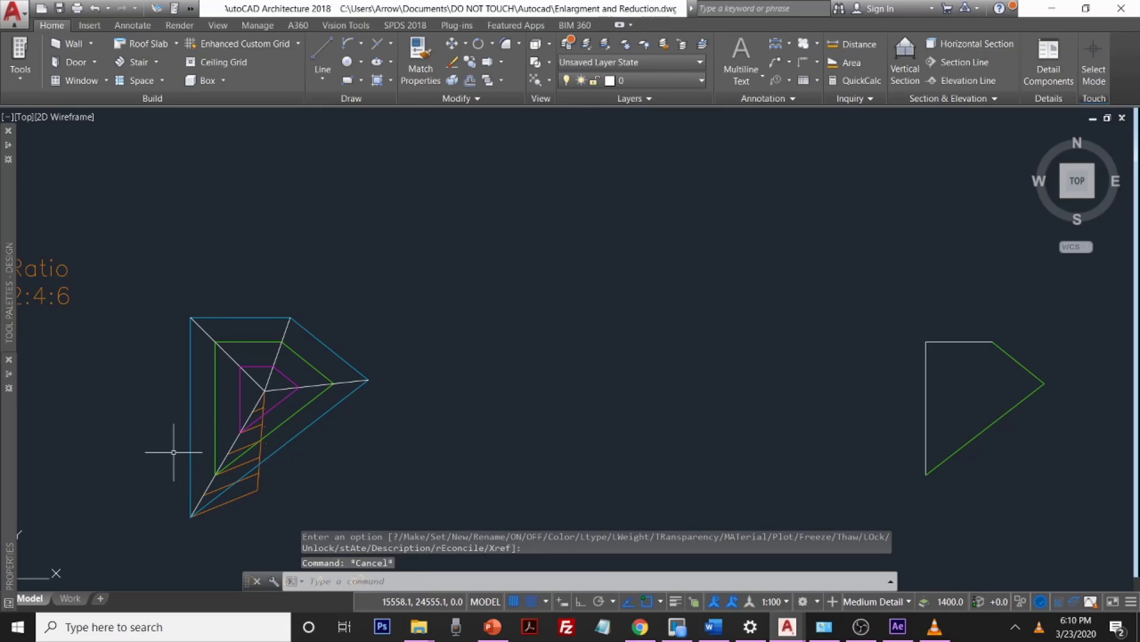
left_click(237, 436)
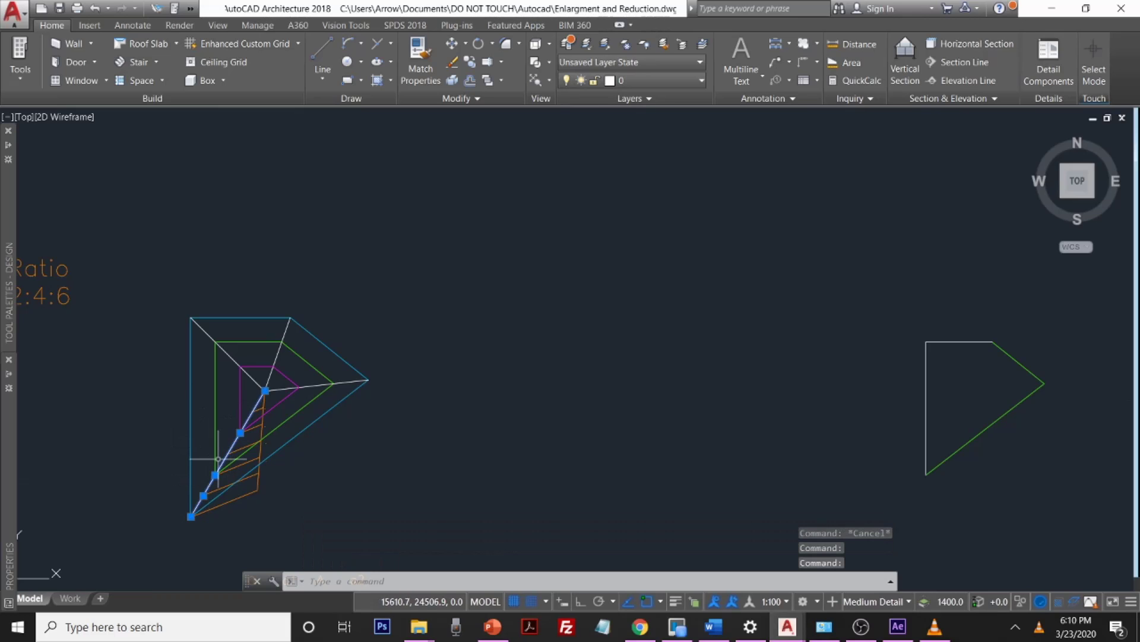
Step: Turn off layer 0, confirming the Current Layer Off warning
left_click(679, 83)
key("Escape")
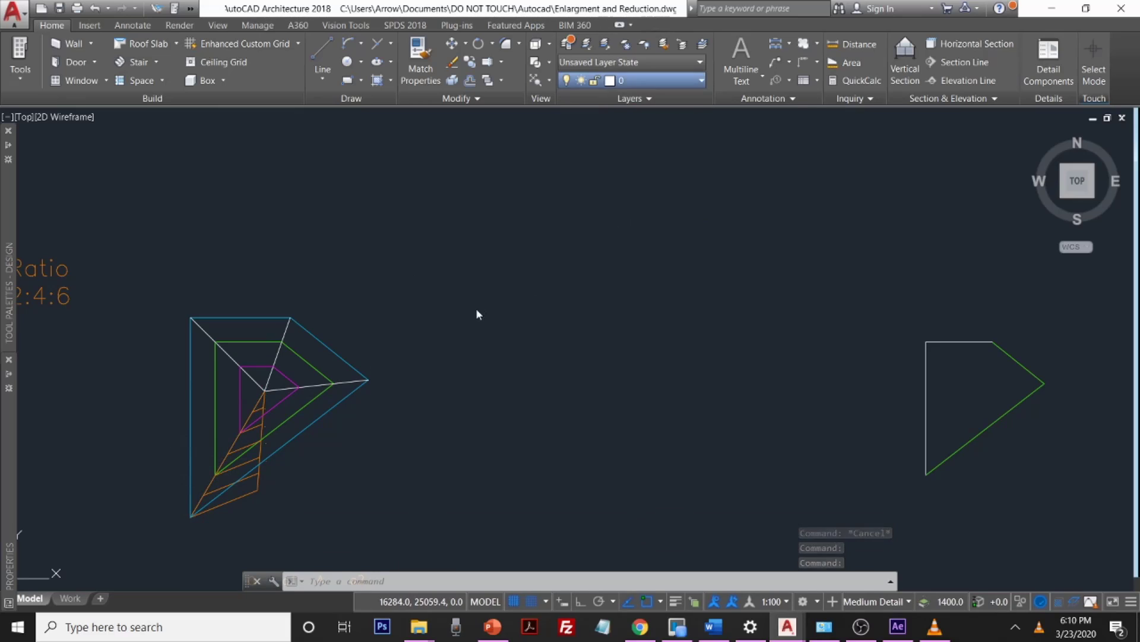
key("Escape")
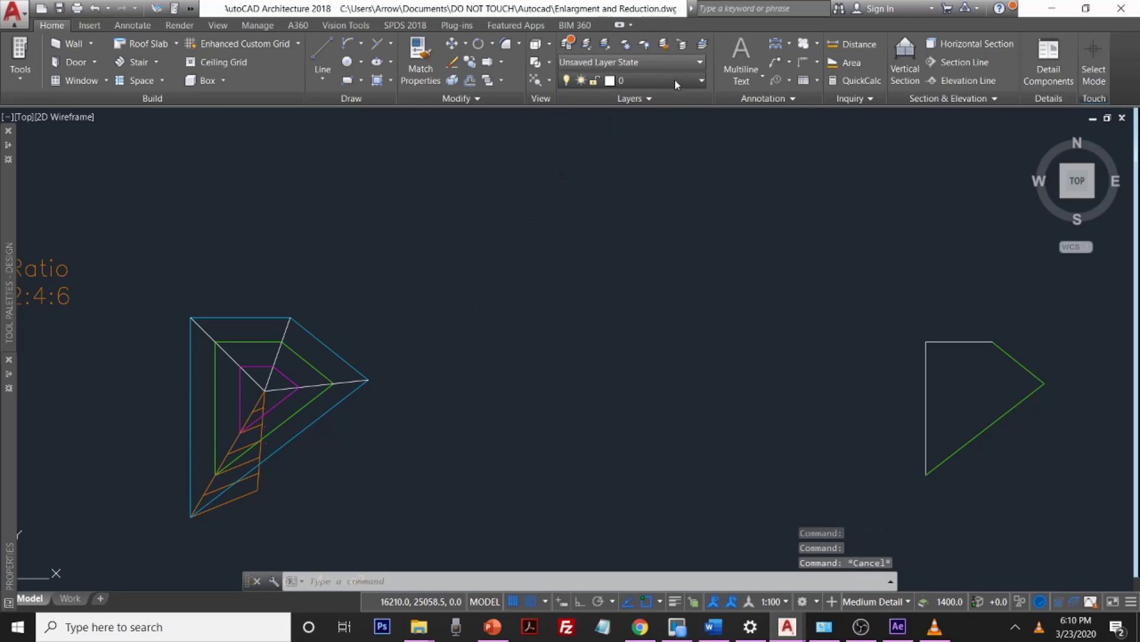
left_click(676, 79)
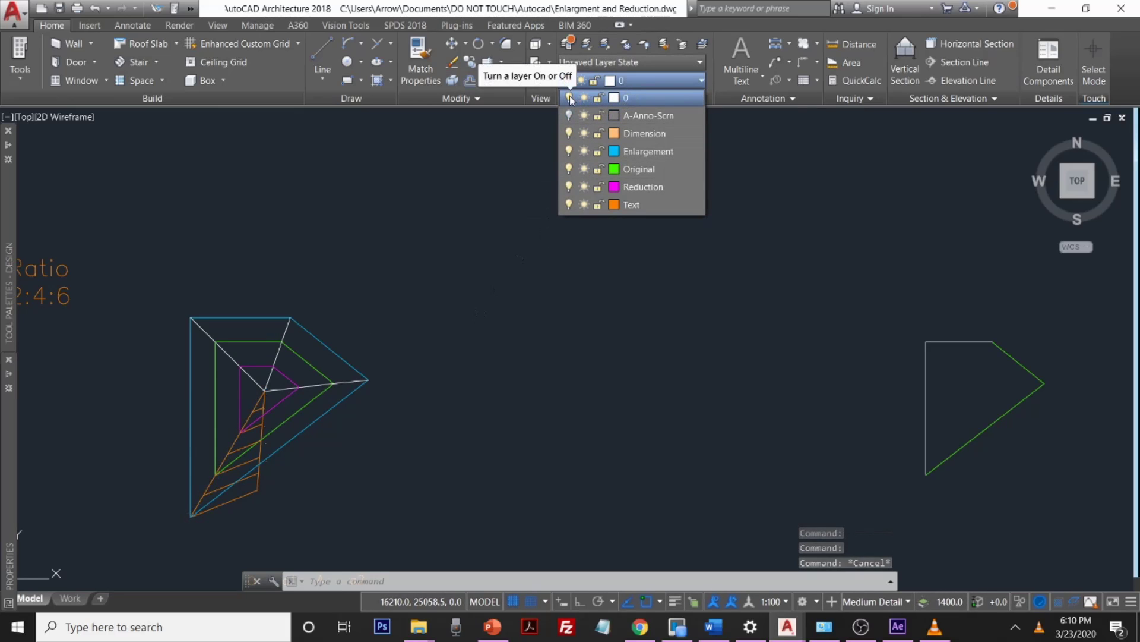
left_click(569, 98)
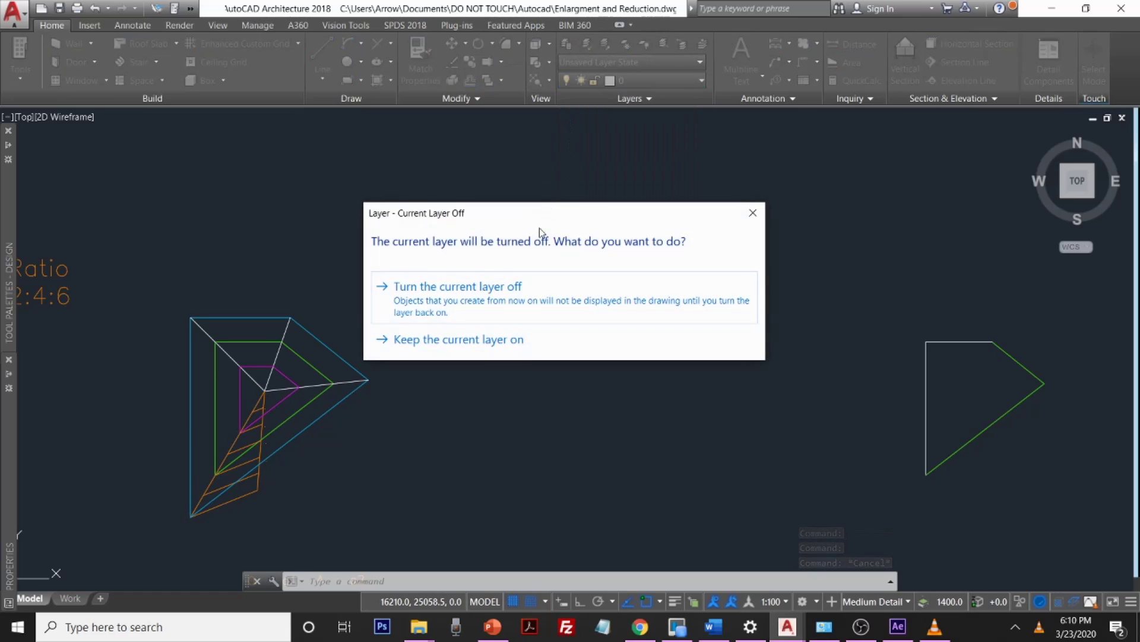
left_click(526, 292)
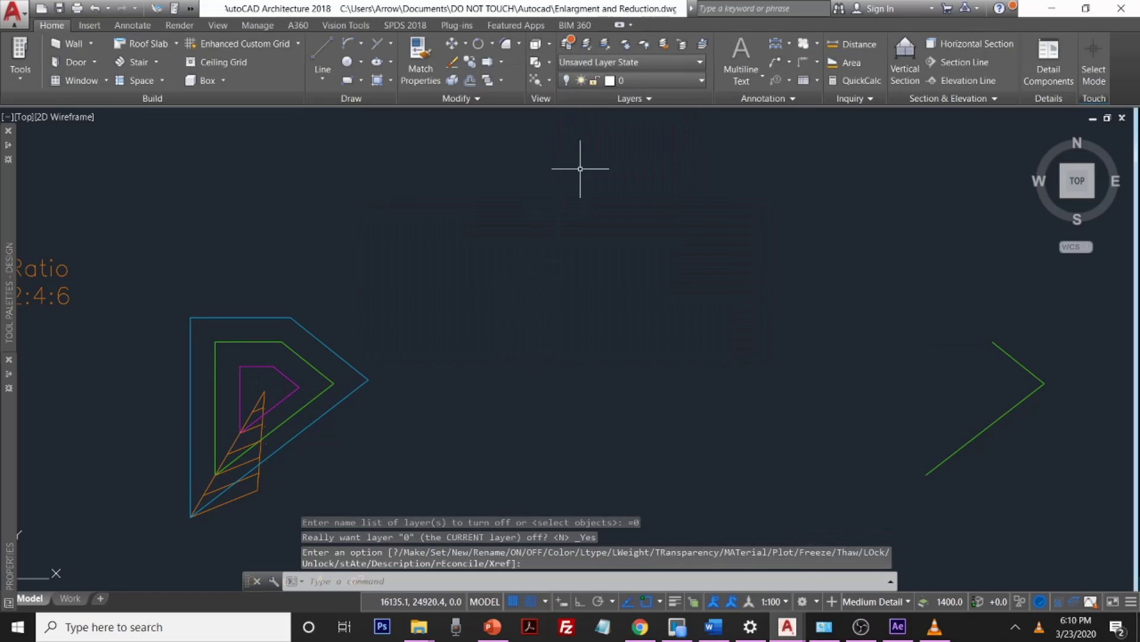
Step: Hide the Text layer, frame all the figures, and turn Text back on
left_click(636, 81)
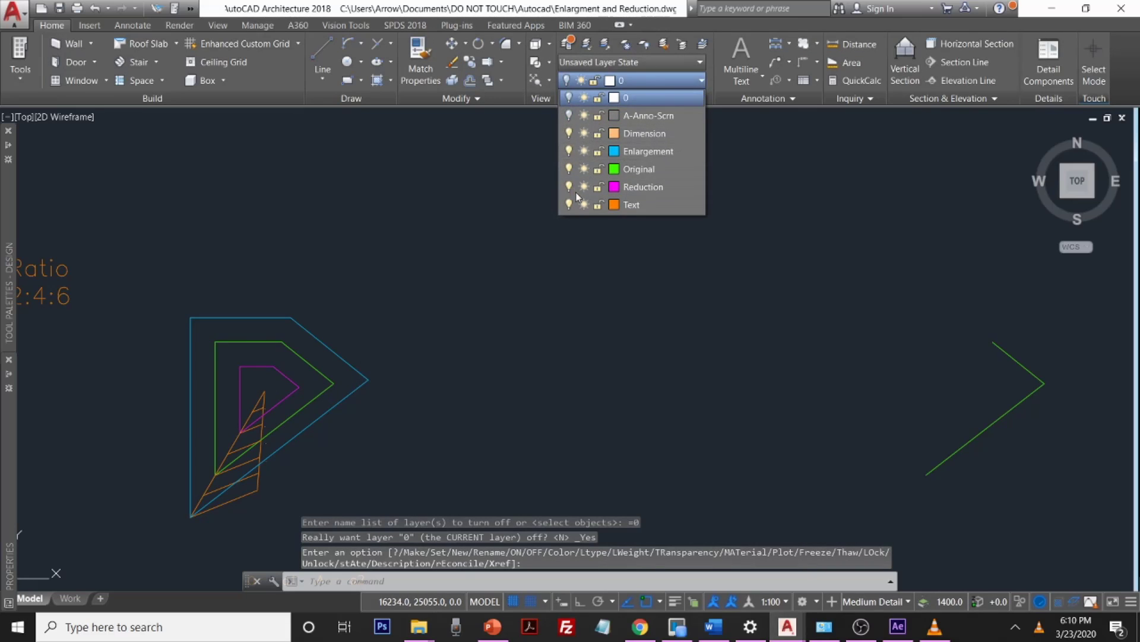
left_click(569, 205)
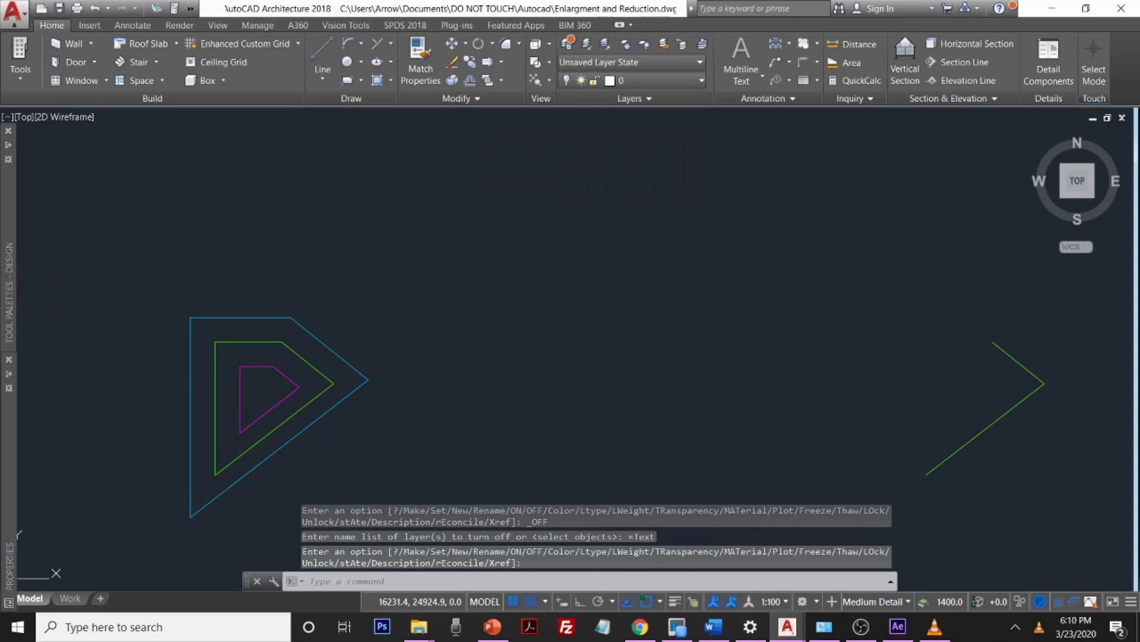
mouse_move(496, 305)
middle_mouse_down()
mouse_move(534, 313)
mouse_move(591, 273)
middle_mouse_up()
scroll(647, 371, "down", 3)
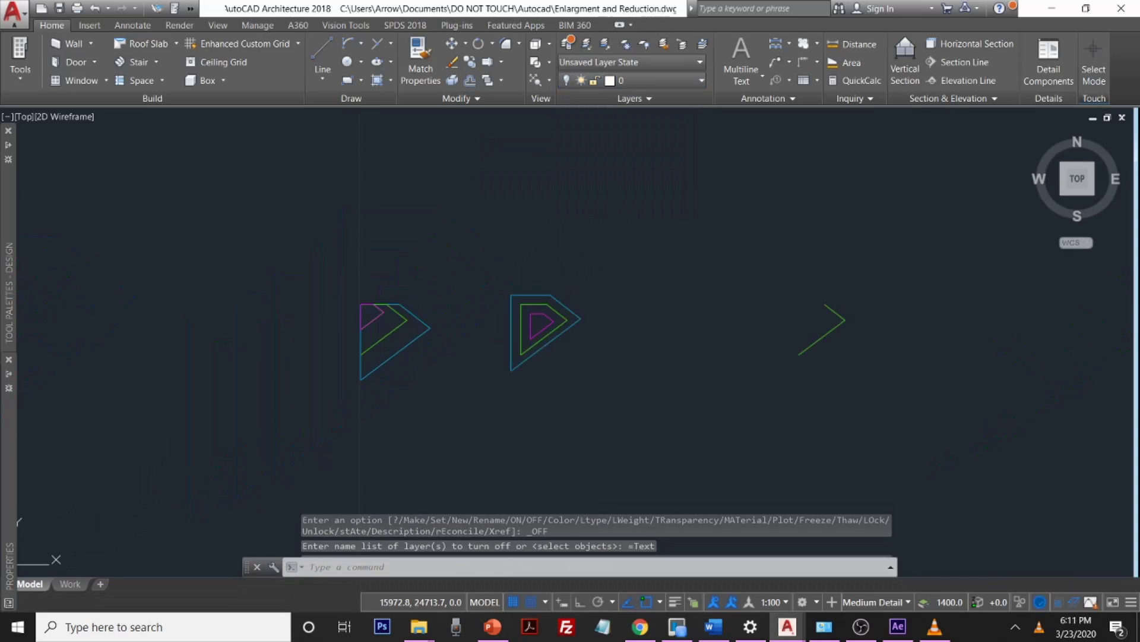
middle_click_drag(646, 372, 633, 306)
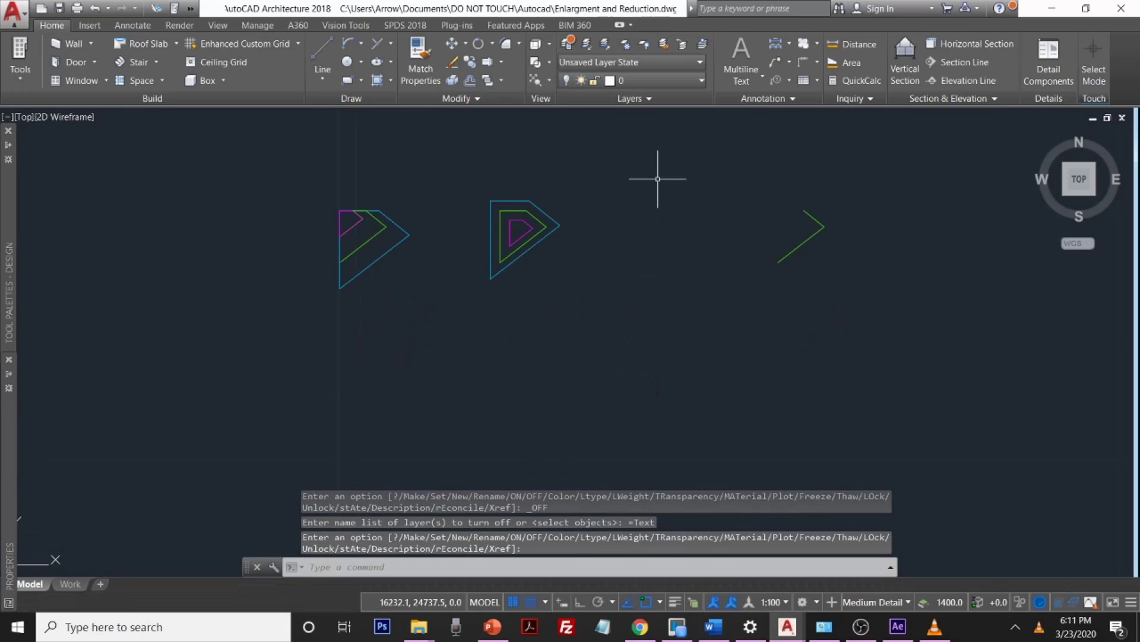
left_click(681, 85)
left_click(567, 204)
left_click(567, 204)
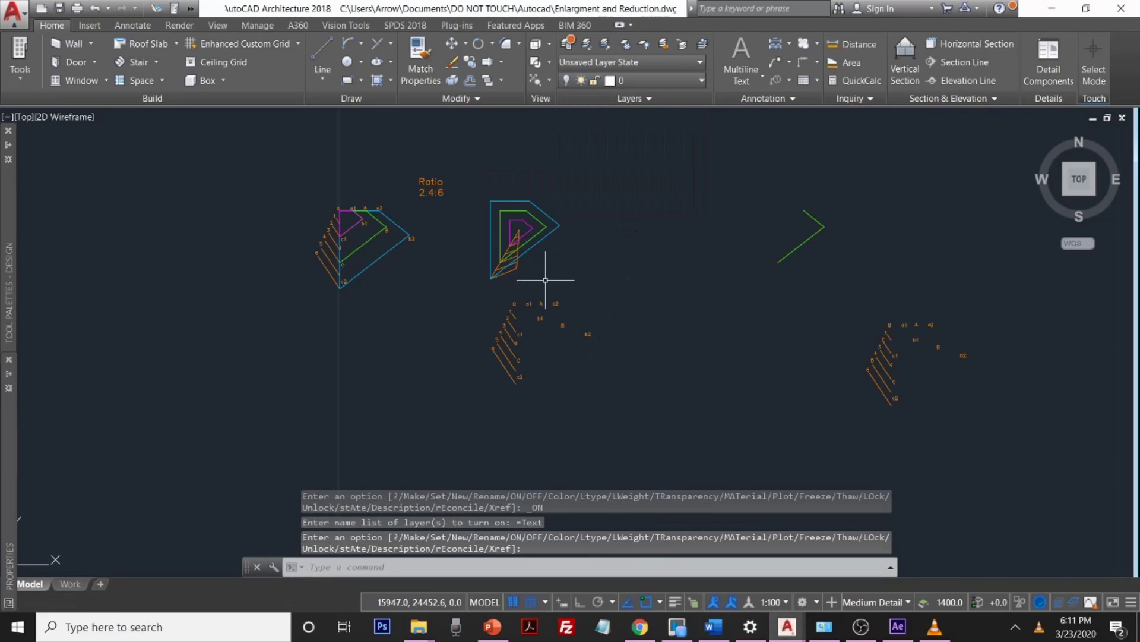
Step: Move the a1 label onto the upper figure's a1 corner
scroll(519, 271, "up", 4)
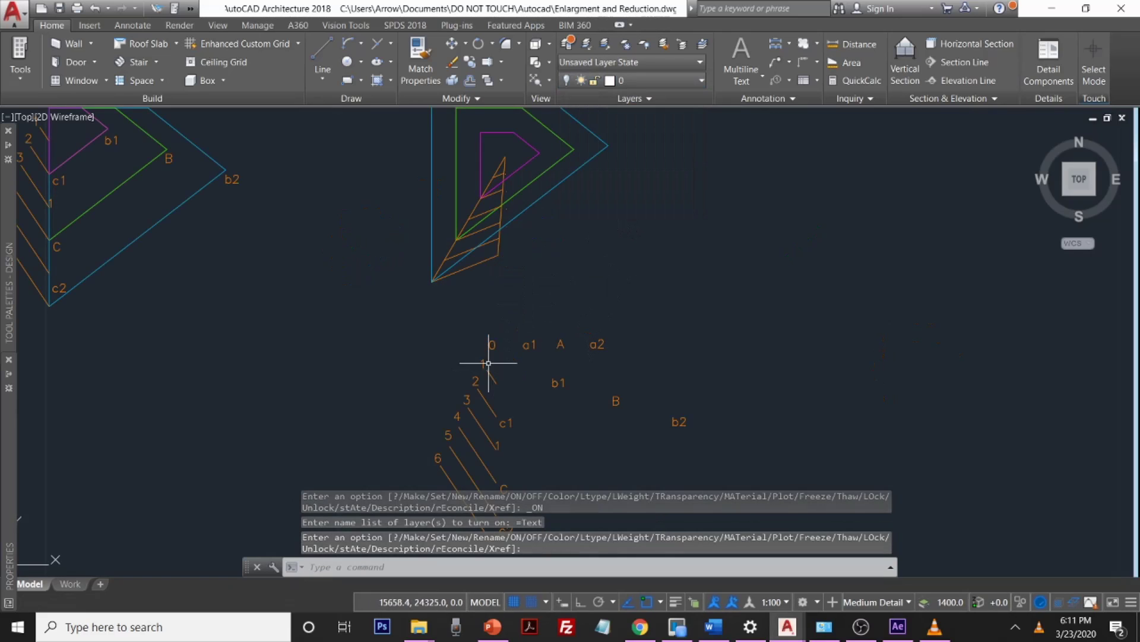
left_click(522, 341)
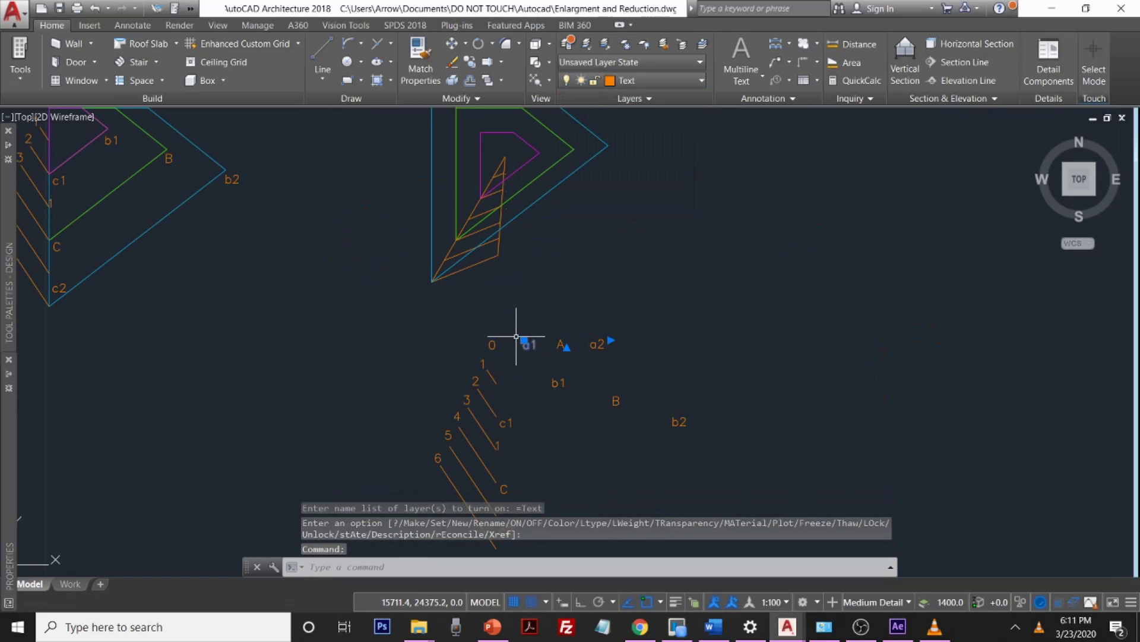
left_click(523, 343)
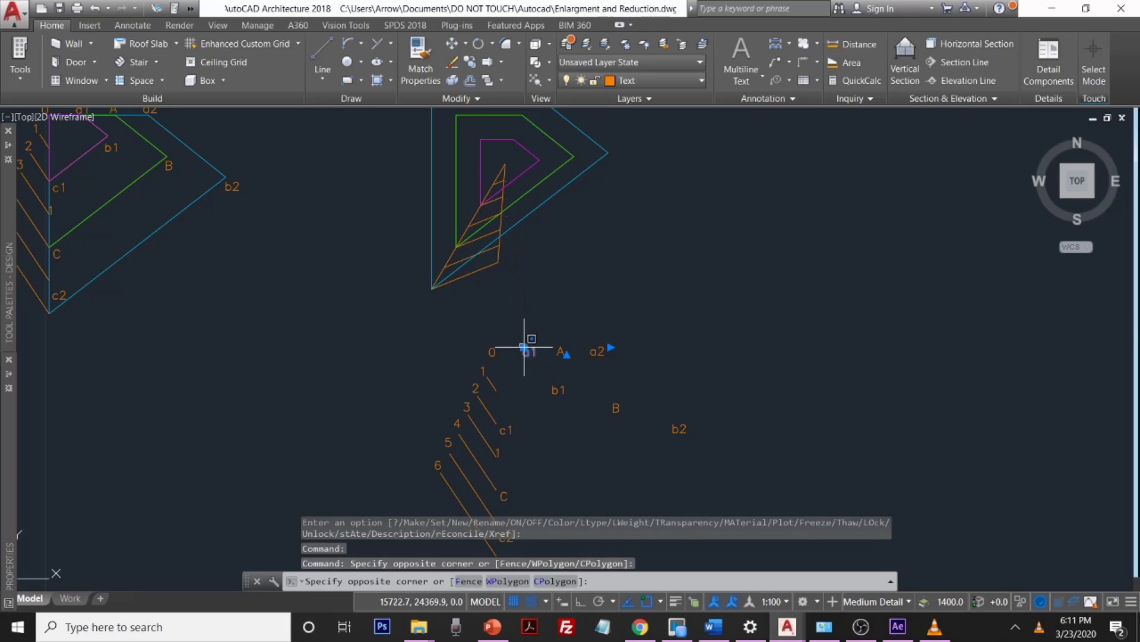
left_click(525, 347)
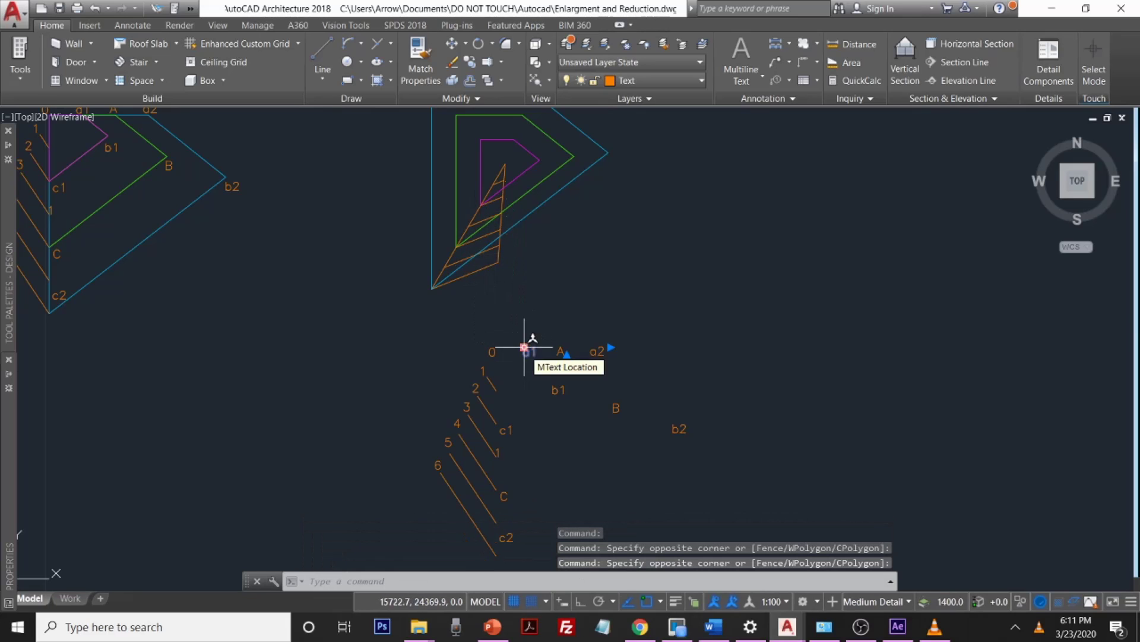
left_click(524, 347)
middle_click_drag(520, 277, 555, 379)
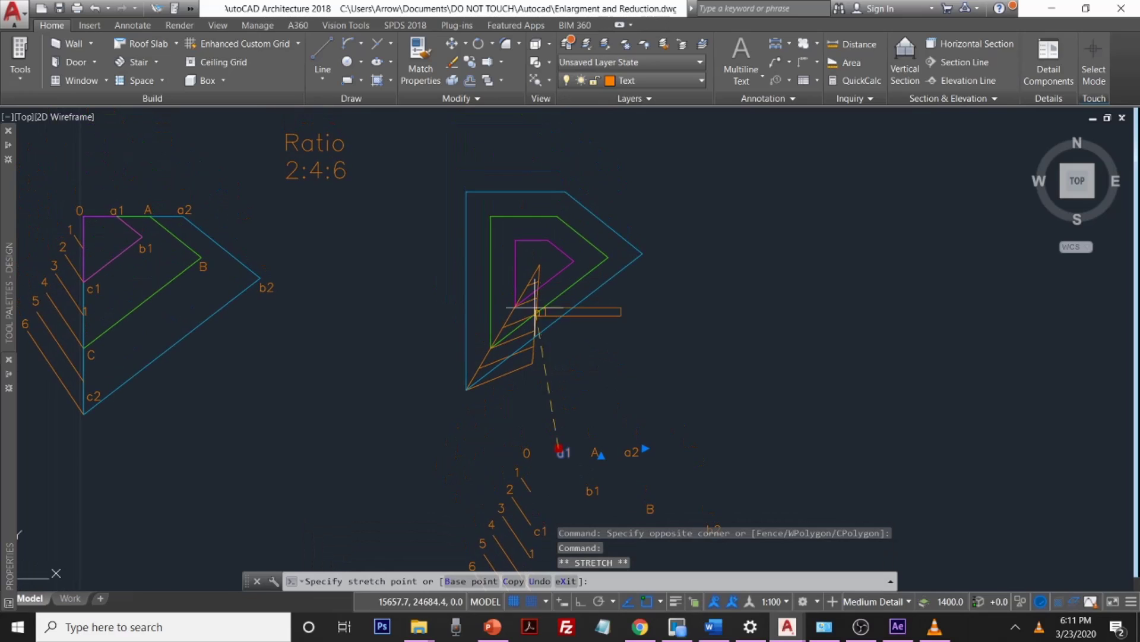
left_click(514, 229)
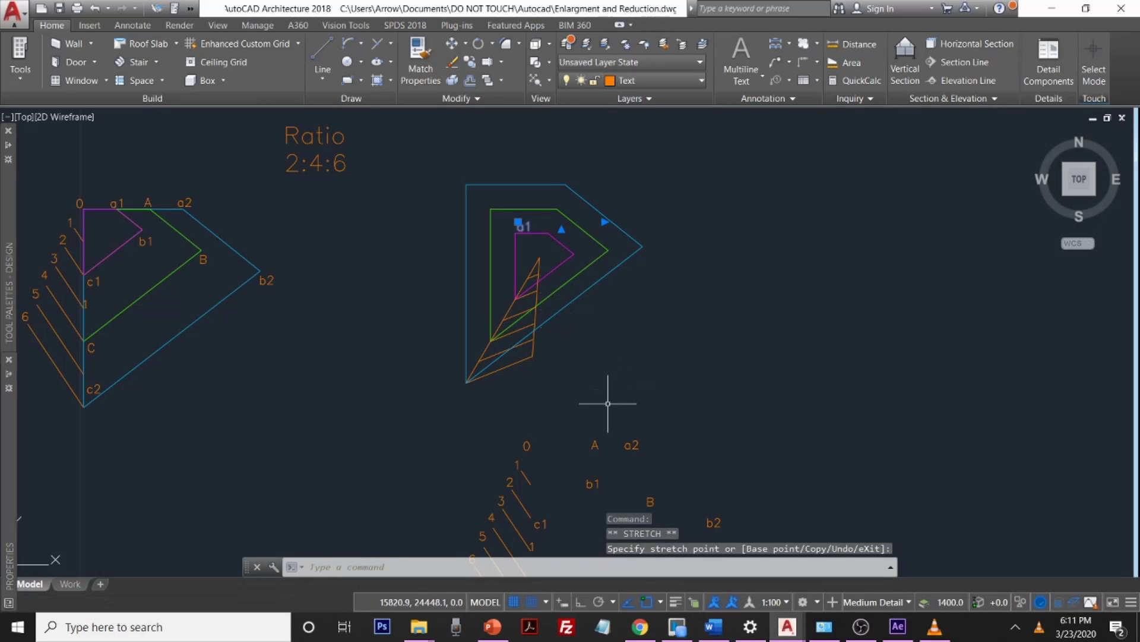
Step: Move the A and a2 labels onto the figure's top-left corners
left_click(595, 440)
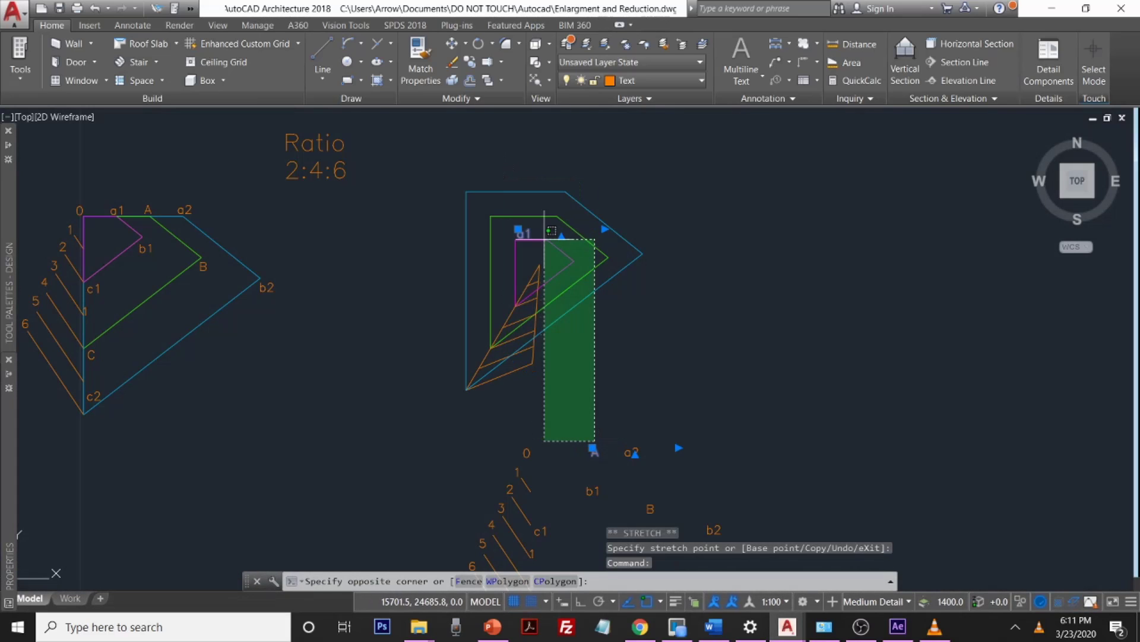
left_click(544, 240)
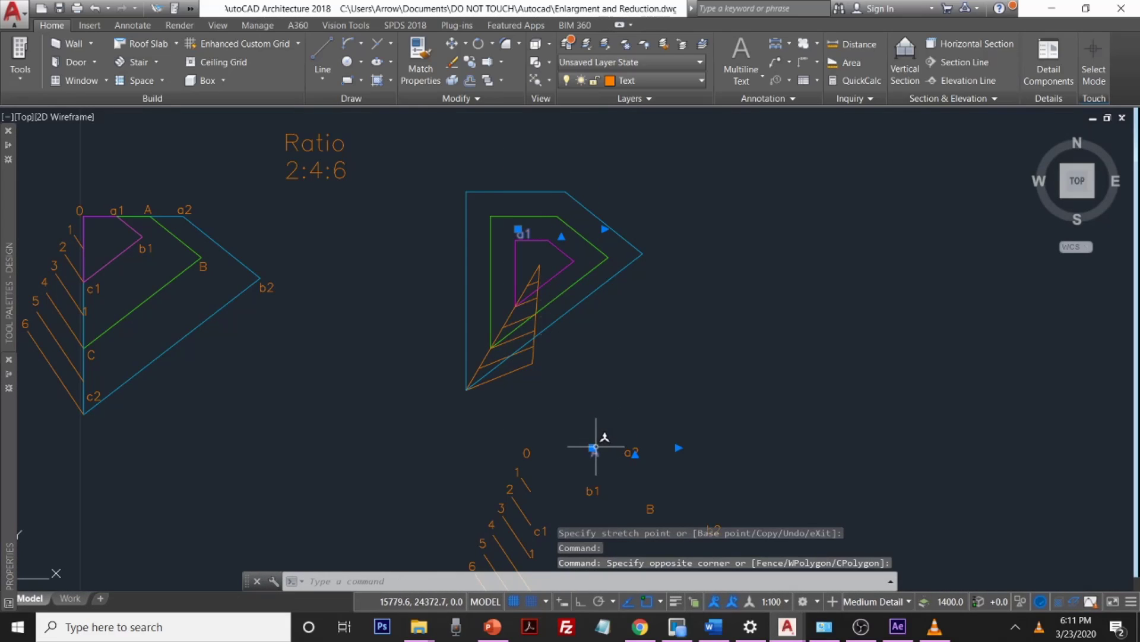
left_click(594, 447)
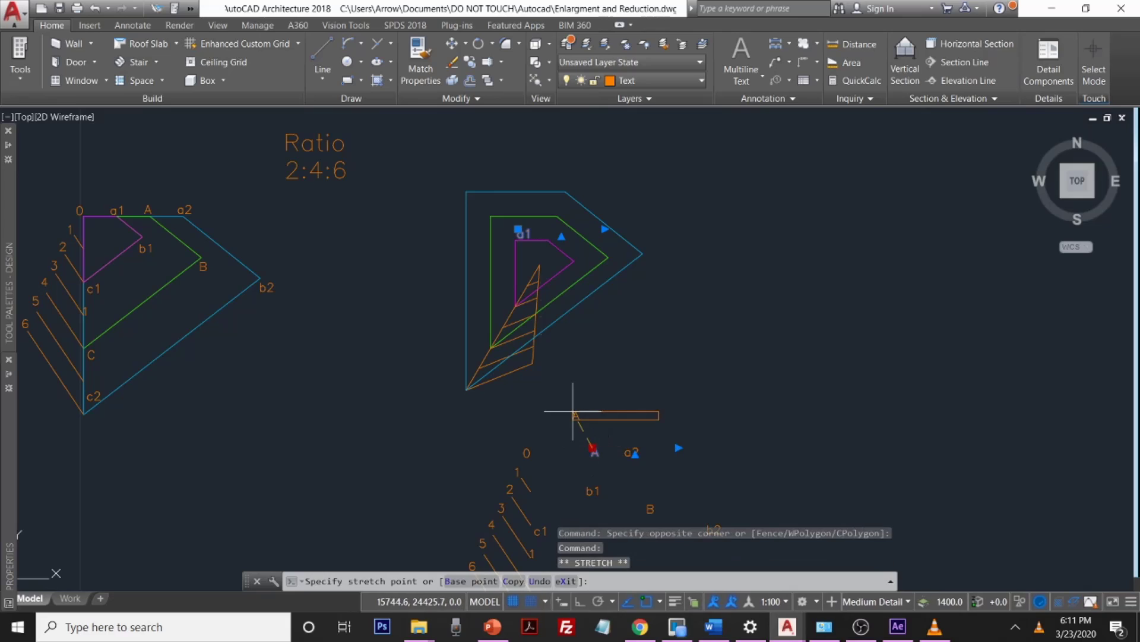
left_click(492, 203)
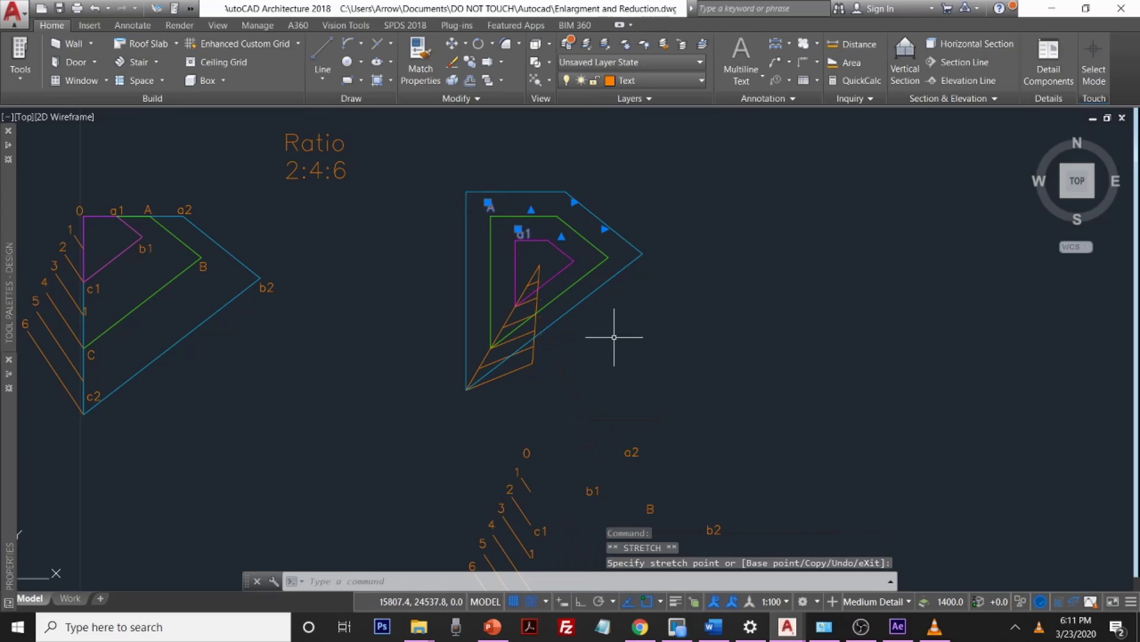
left_click(628, 452)
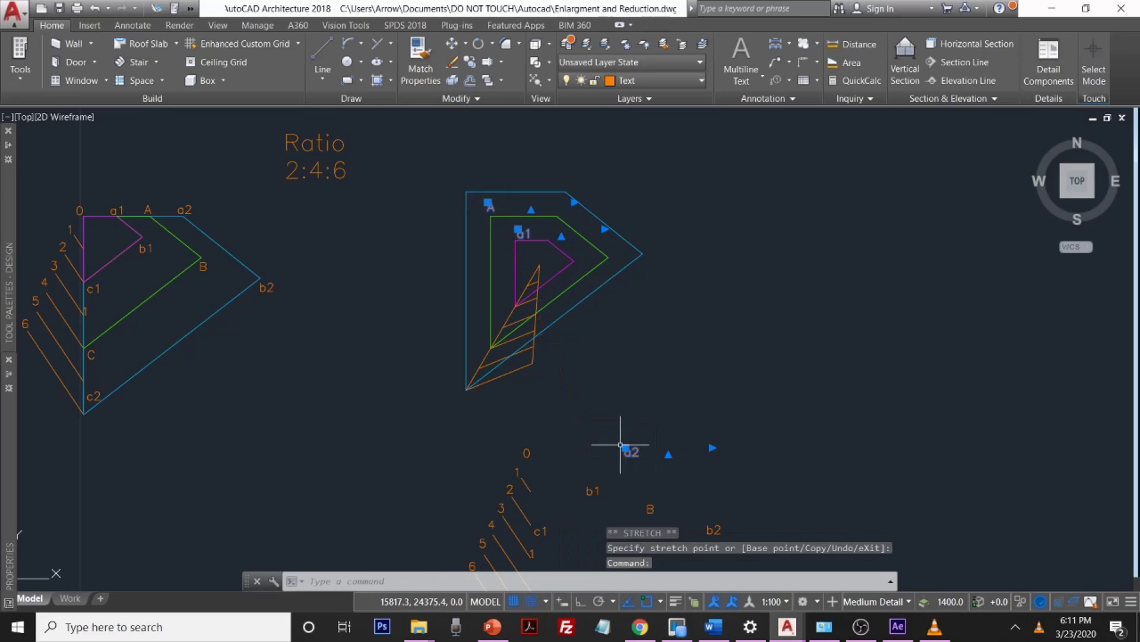
left_click(626, 448)
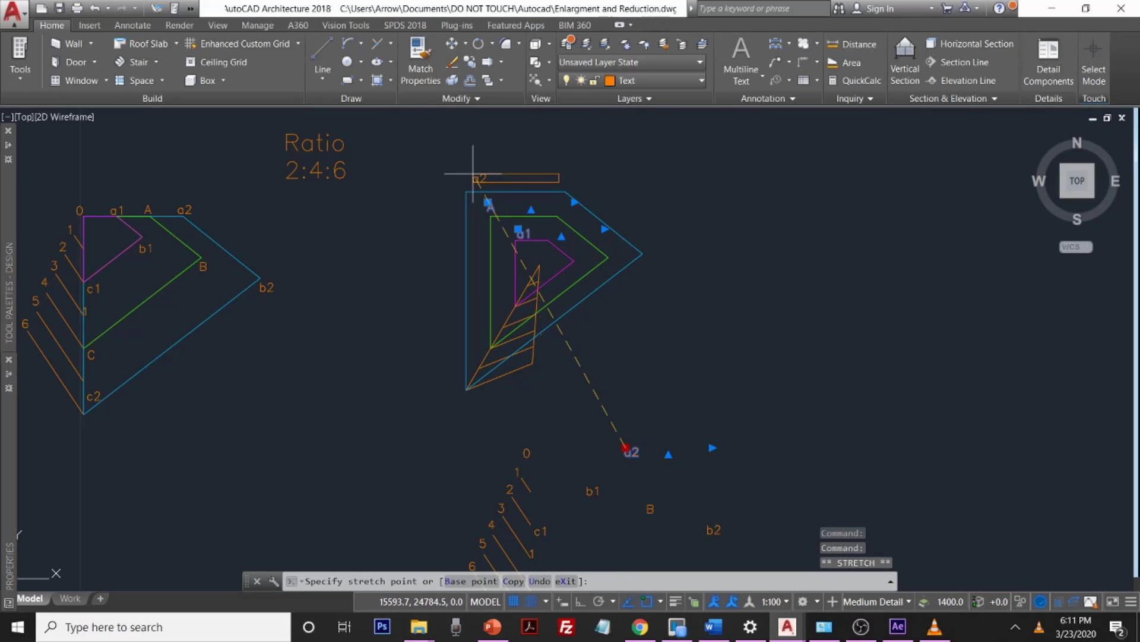
left_click(462, 172)
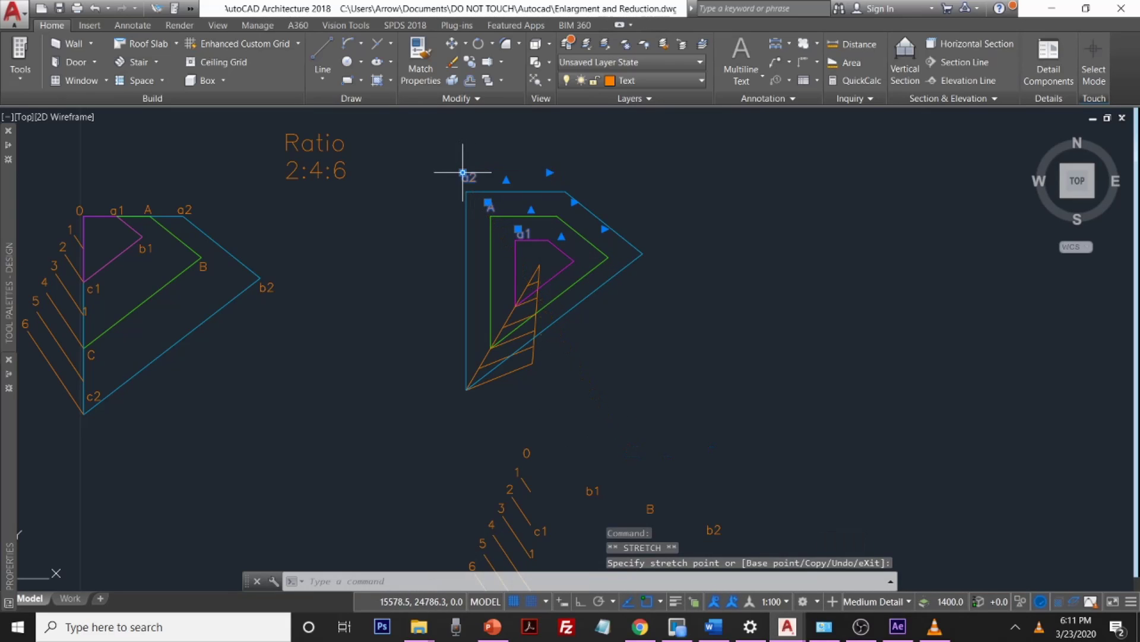
mouse_move(697, 445)
middle_mouse_down()
mouse_move(716, 435)
mouse_move(650, 287)
middle_mouse_up()
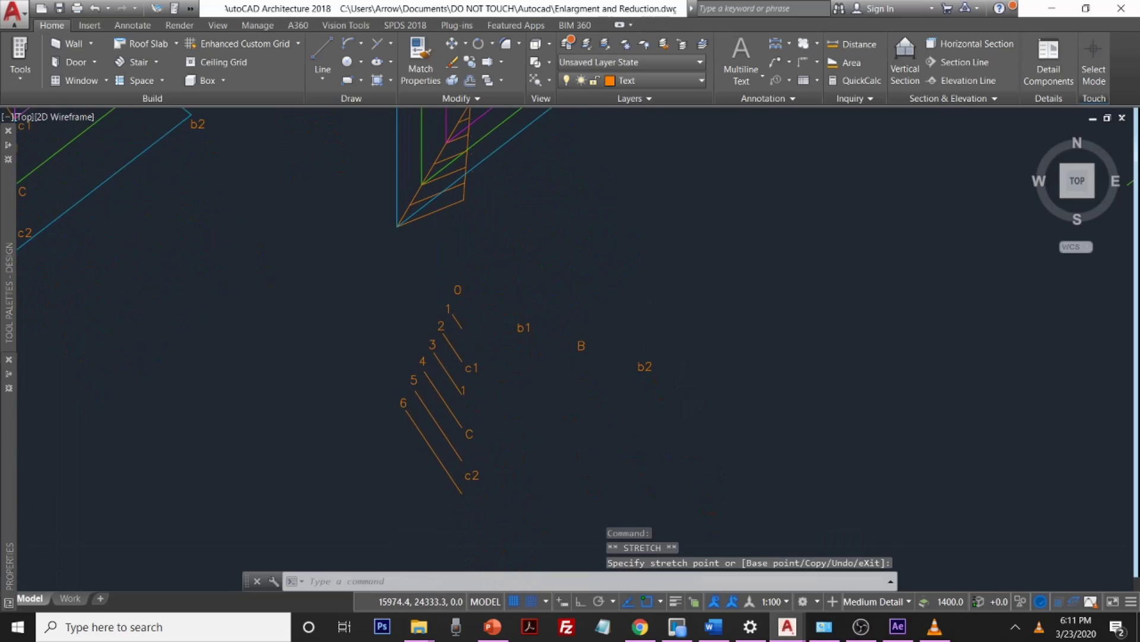
Step: Turn off Osnap and place the b1 label at the inner figure's corner
left_click(524, 320)
left_click(520, 316)
middle_click_drag(523, 285, 576, 475)
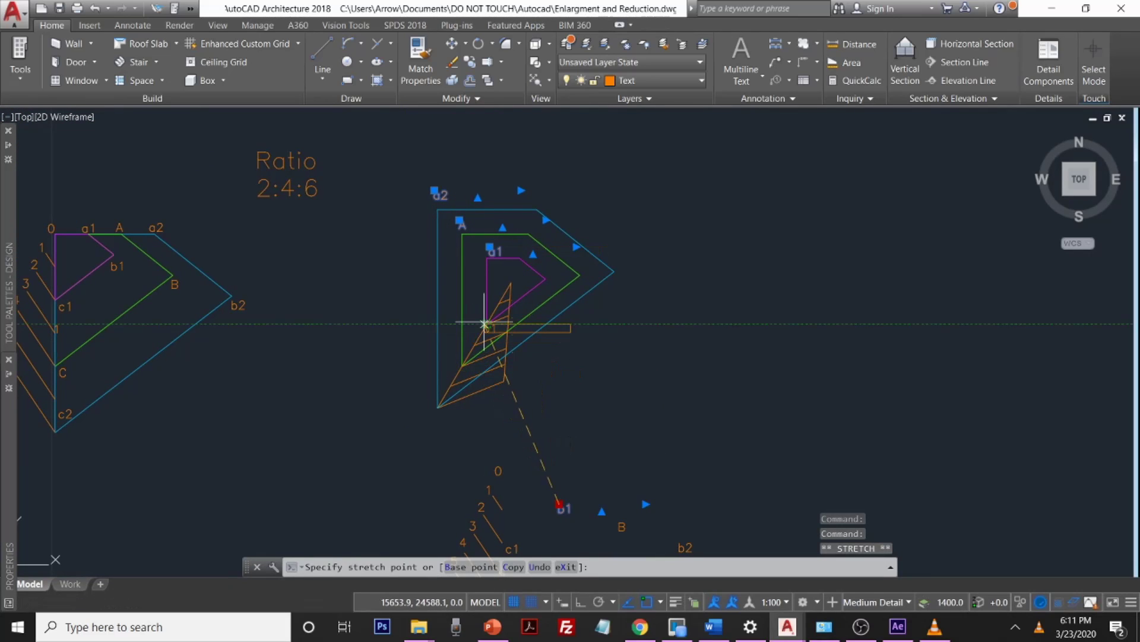
left_click(647, 602)
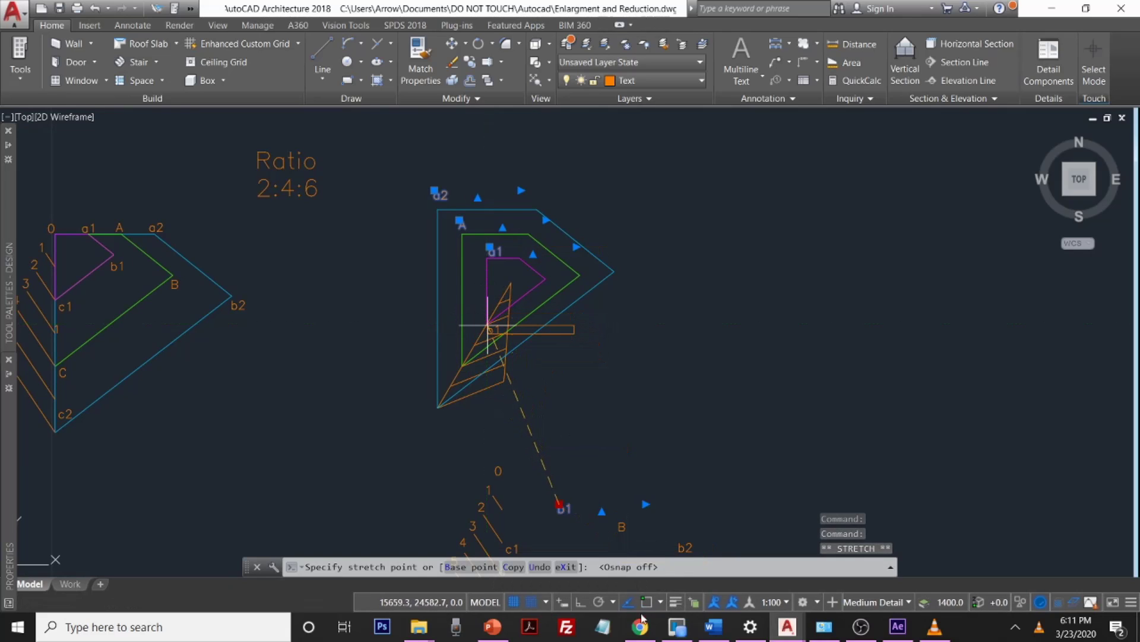
mouse_move(639, 621)
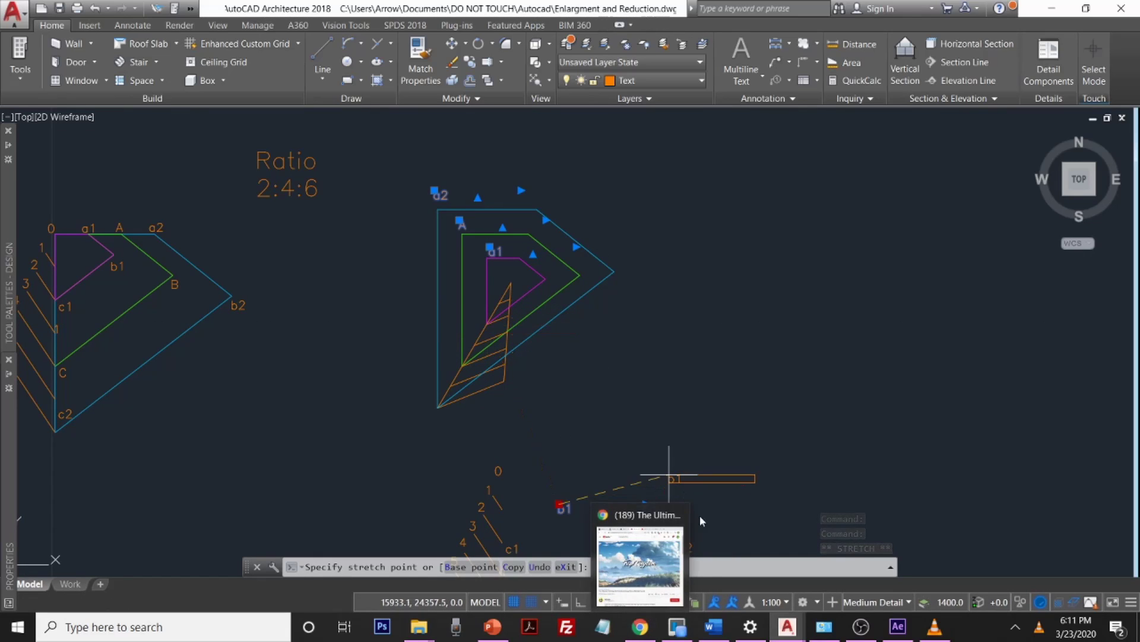
scroll(471, 310, "up", 6)
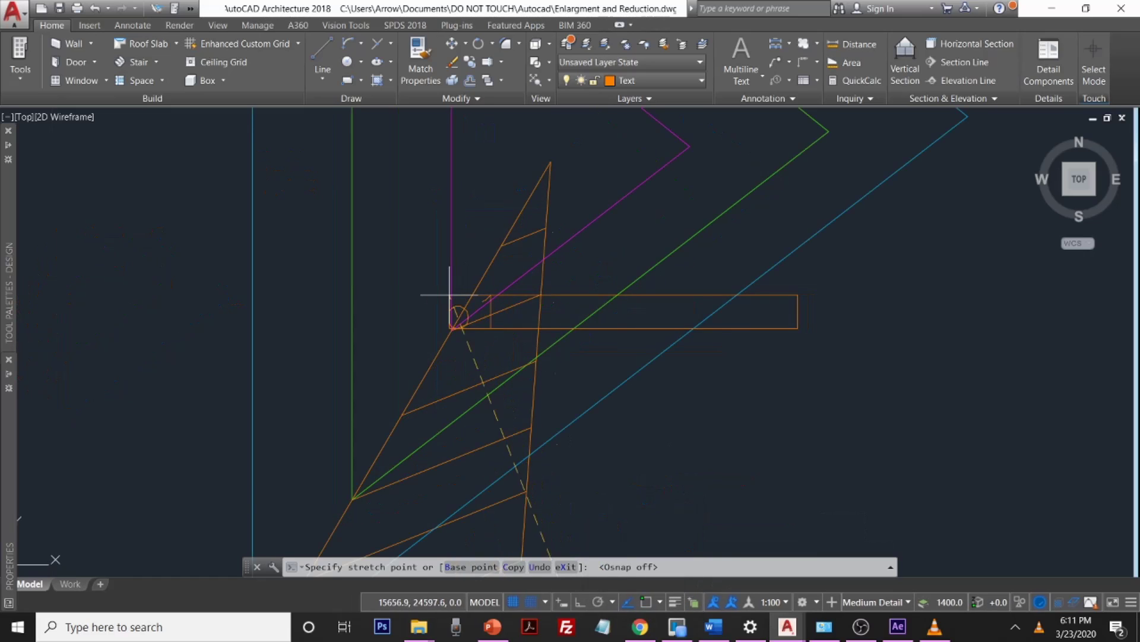
left_click(428, 316)
left_click(430, 310)
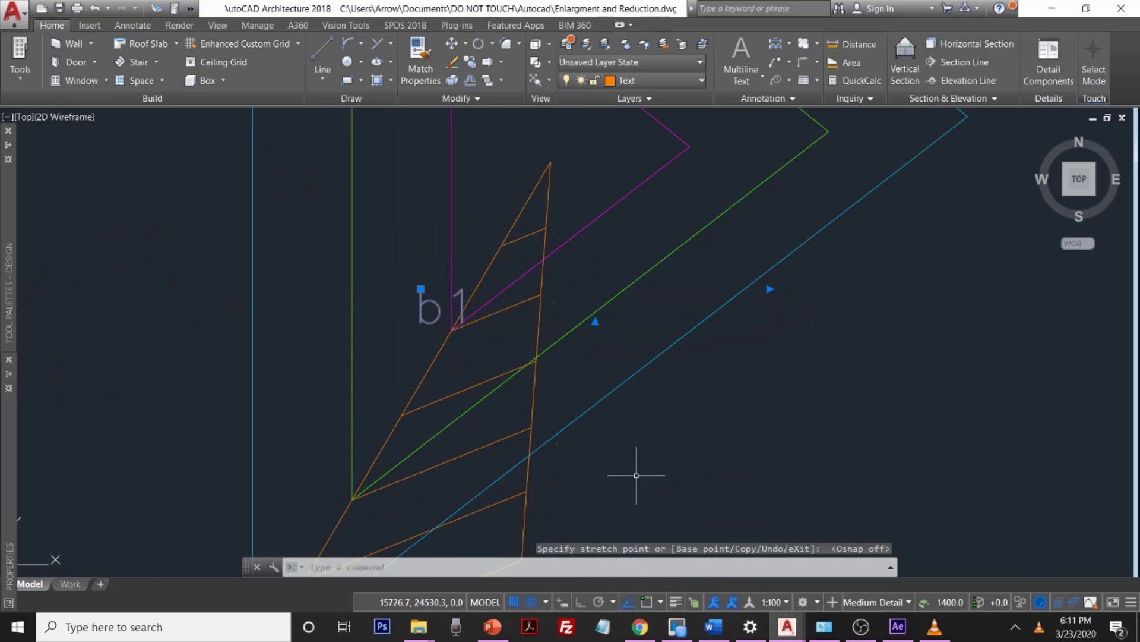
scroll(731, 458, "down", 7)
middle_click_drag(672, 333, 598, 268)
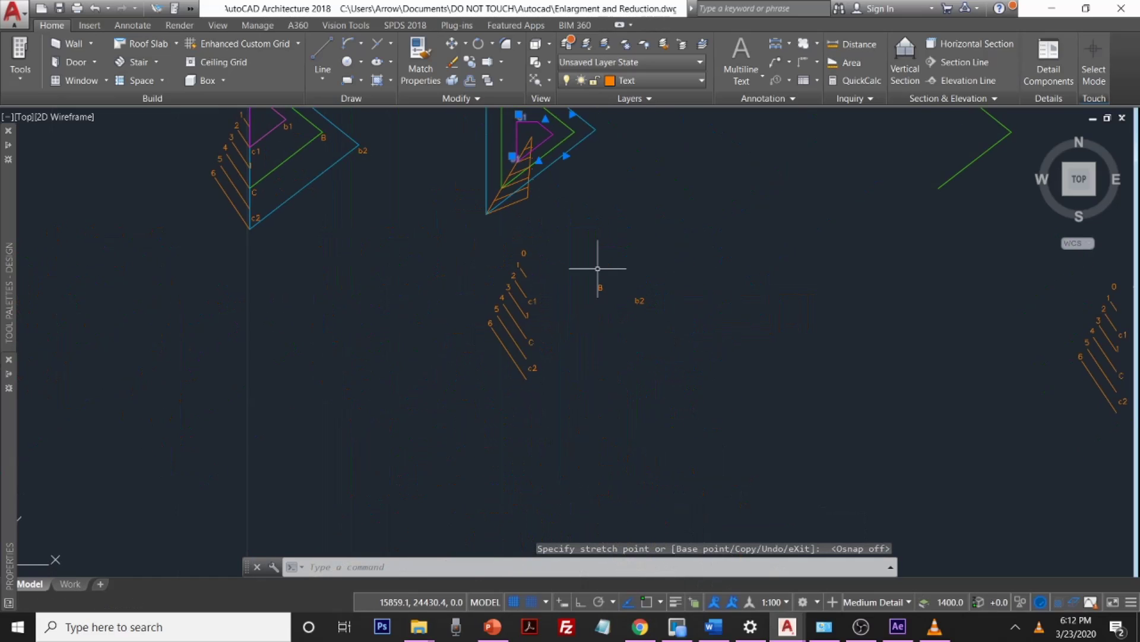
Step: Move the B label onto the green figure's lower corner
left_click(599, 292)
scroll(495, 178, "up", 2)
middle_click_drag(495, 189, 495, 222)
scroll(516, 299, "up", 4)
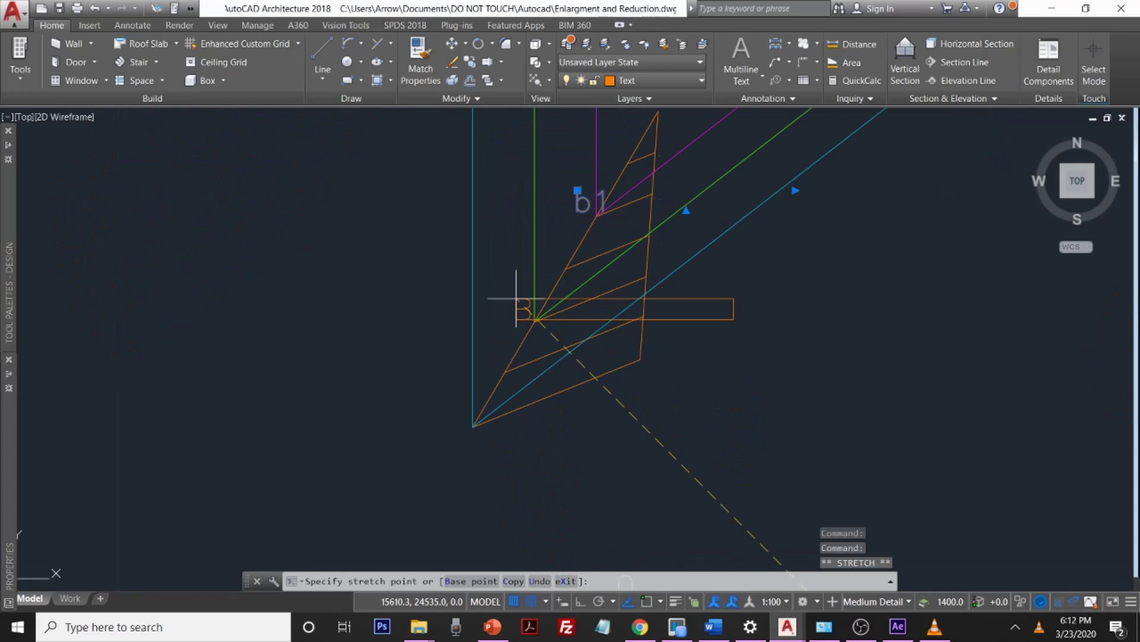
left_click(517, 300)
scroll(667, 346, "down", 6)
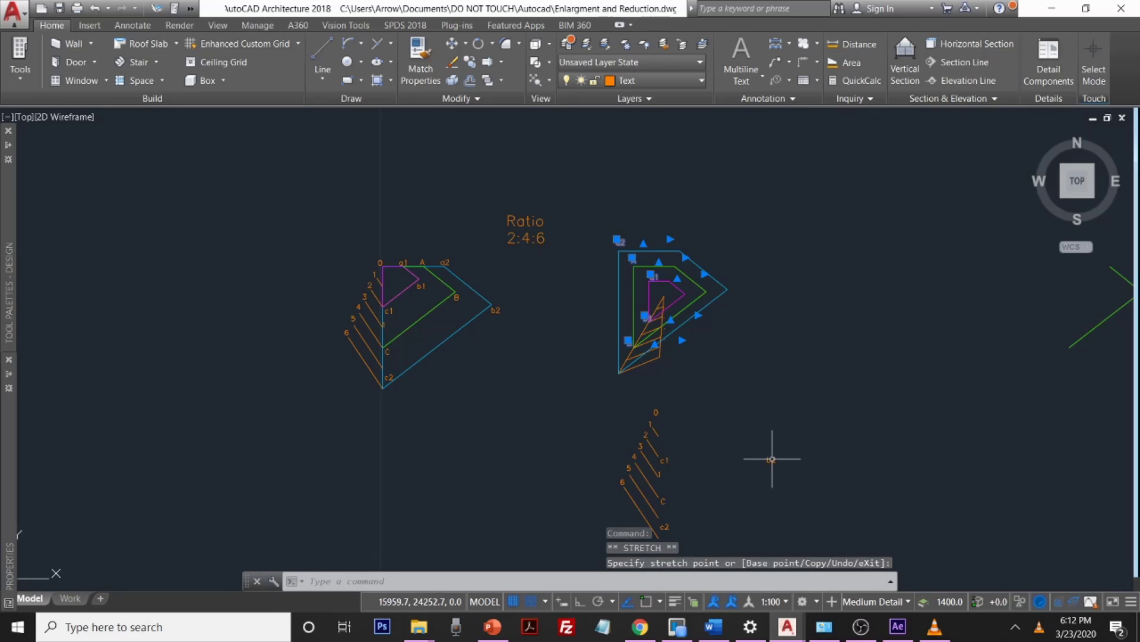
left_click(773, 458)
Step: Move the b2 label to the bottom-left corner and another loose label near the right-hand corner
left_click(763, 454)
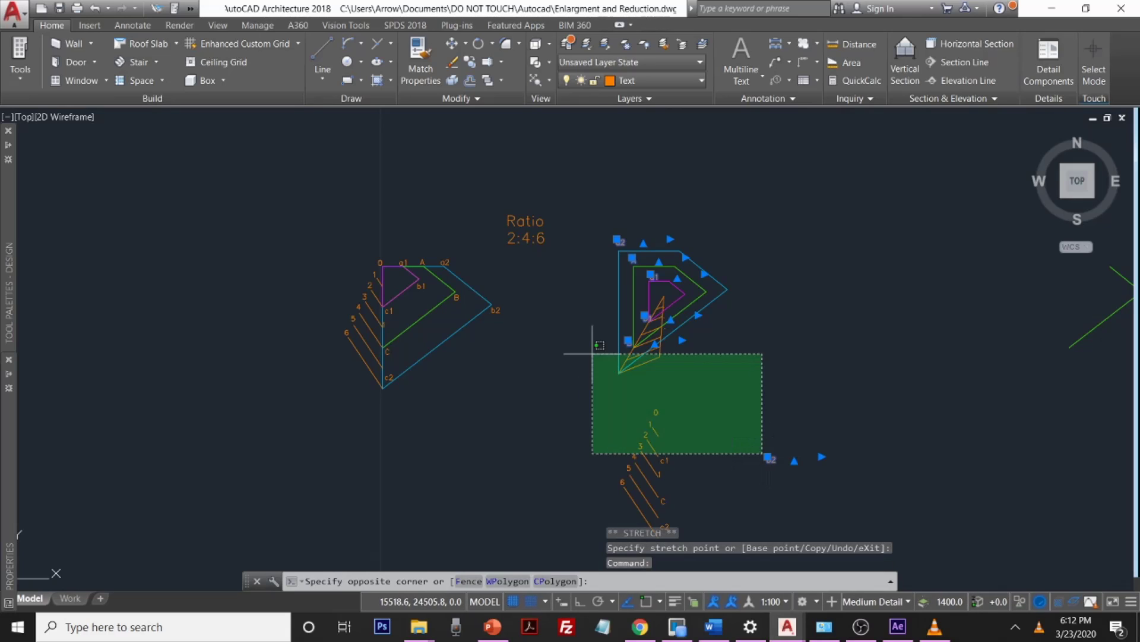
left_click(718, 430)
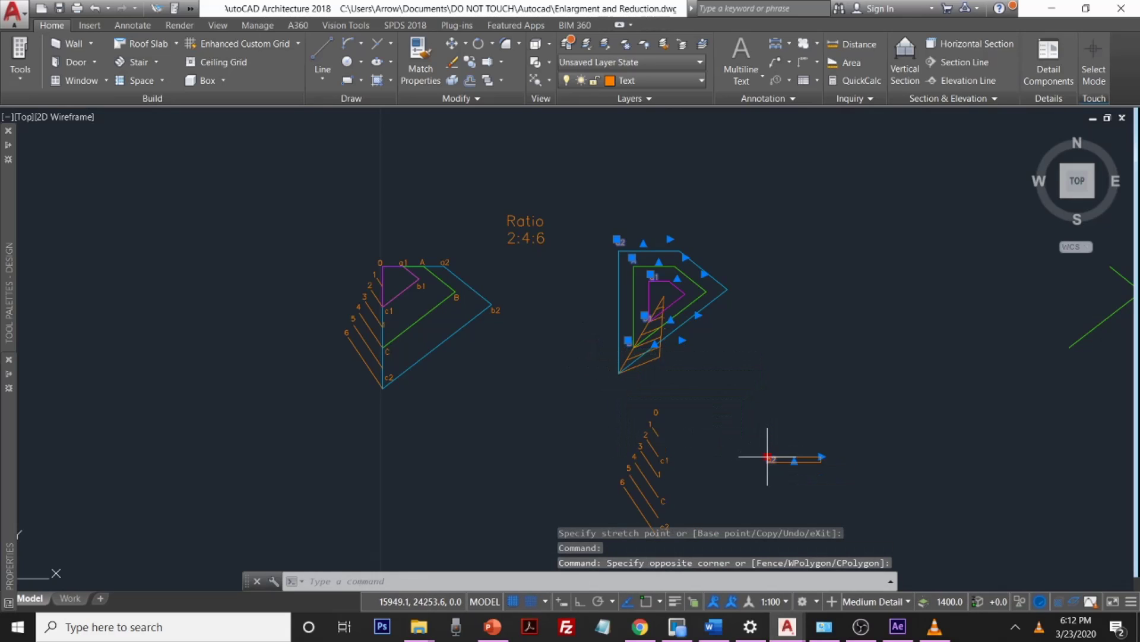
left_click(768, 457)
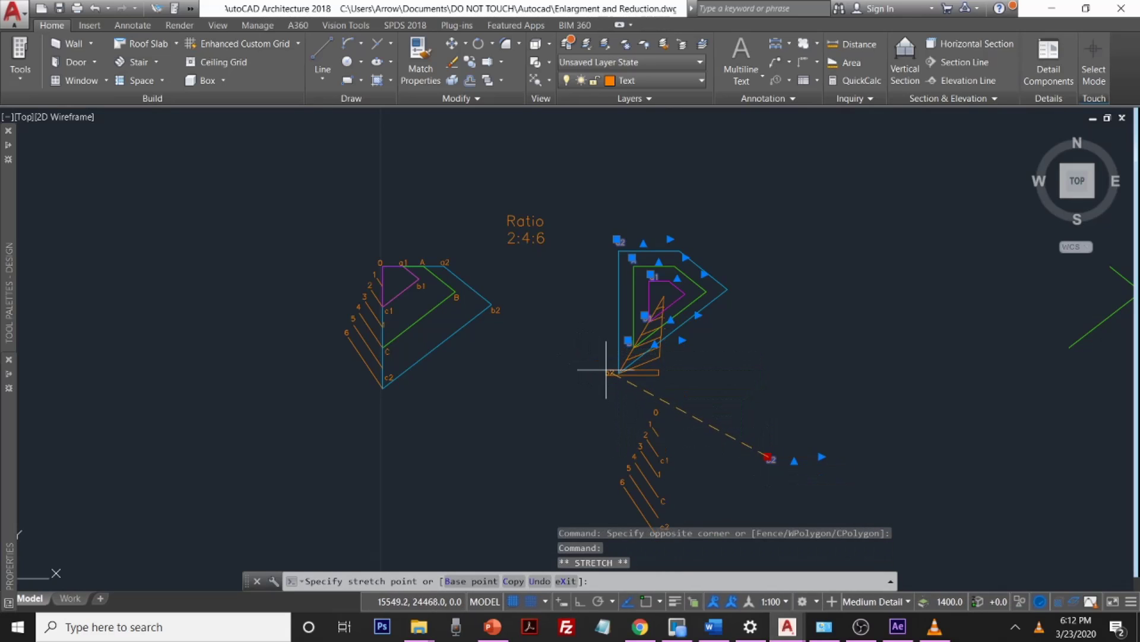
left_click(606, 370)
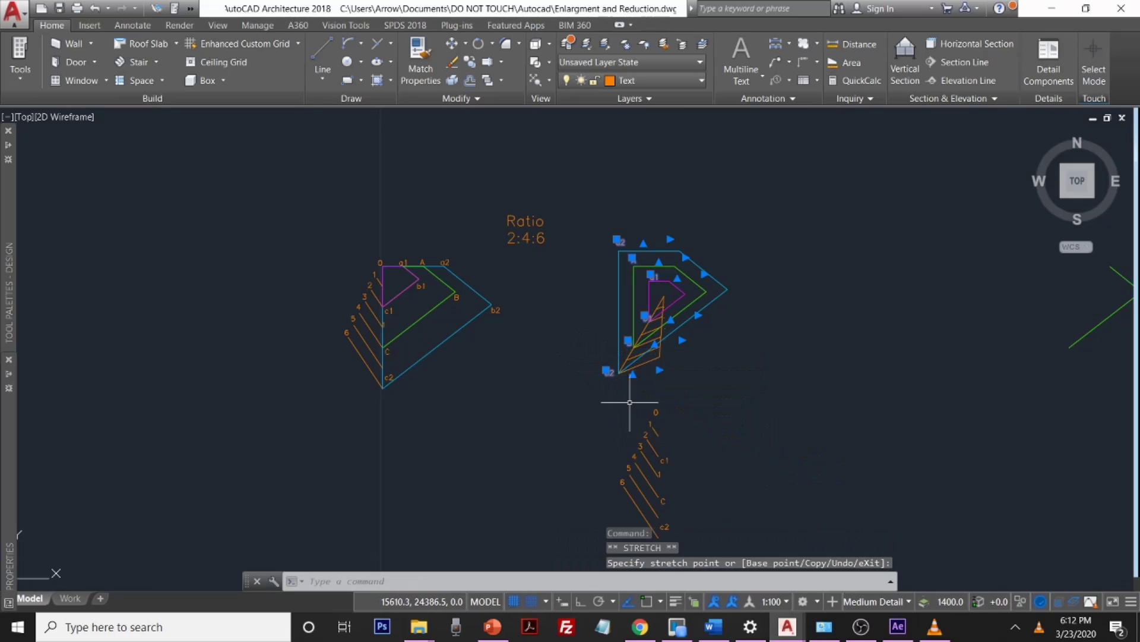
left_click(663, 458)
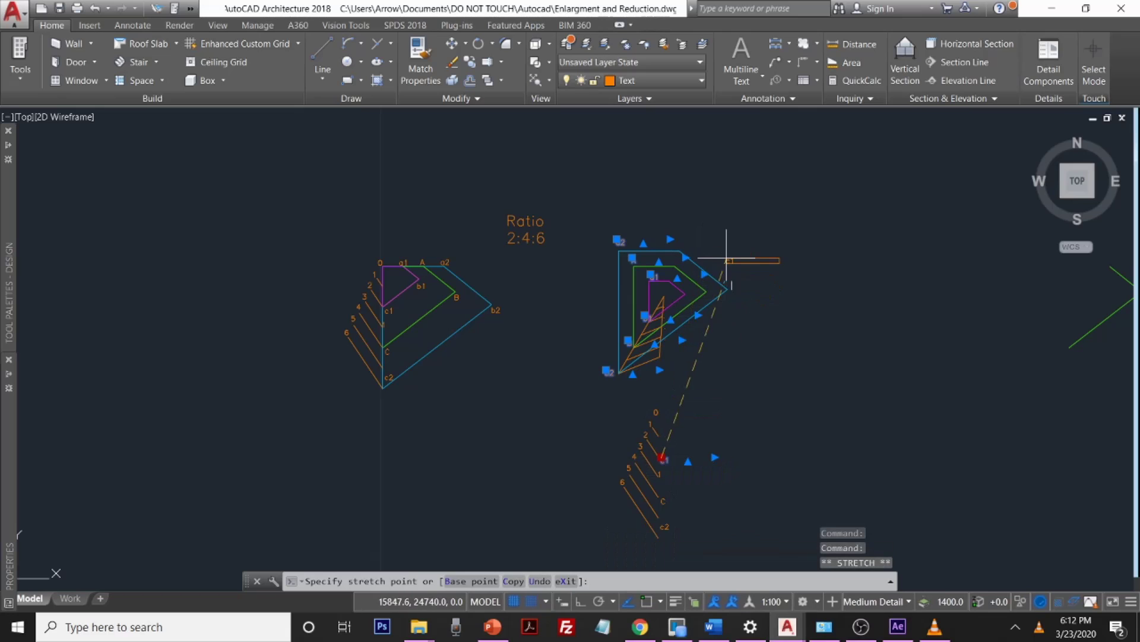
left_click(751, 286)
mouse_move(862, 626)
left_click(868, 590)
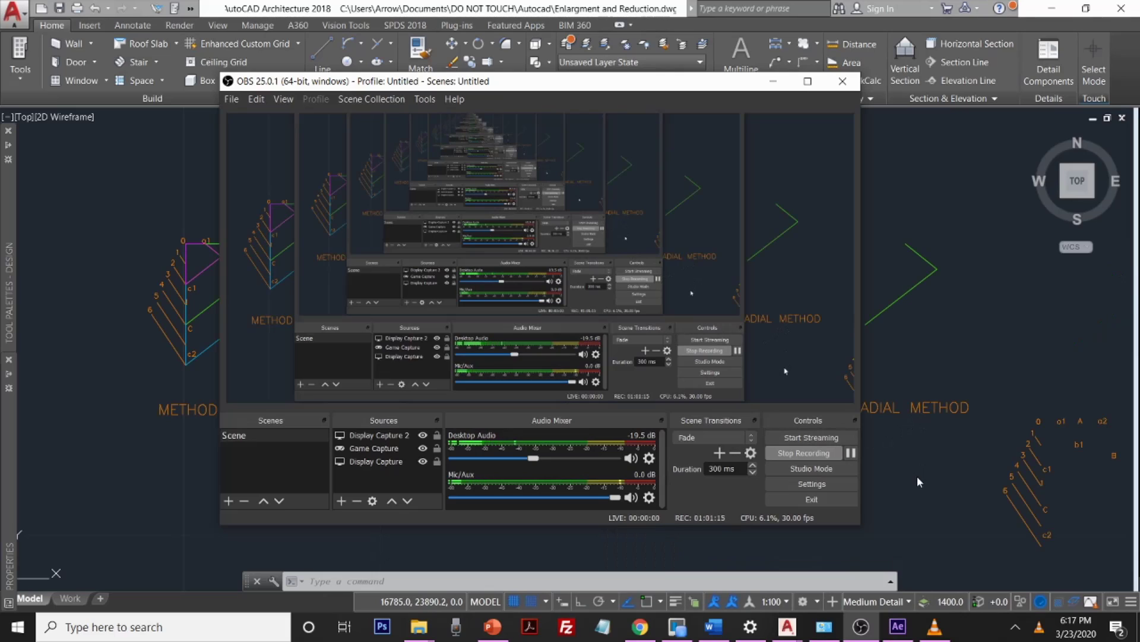
left_click(917, 476)
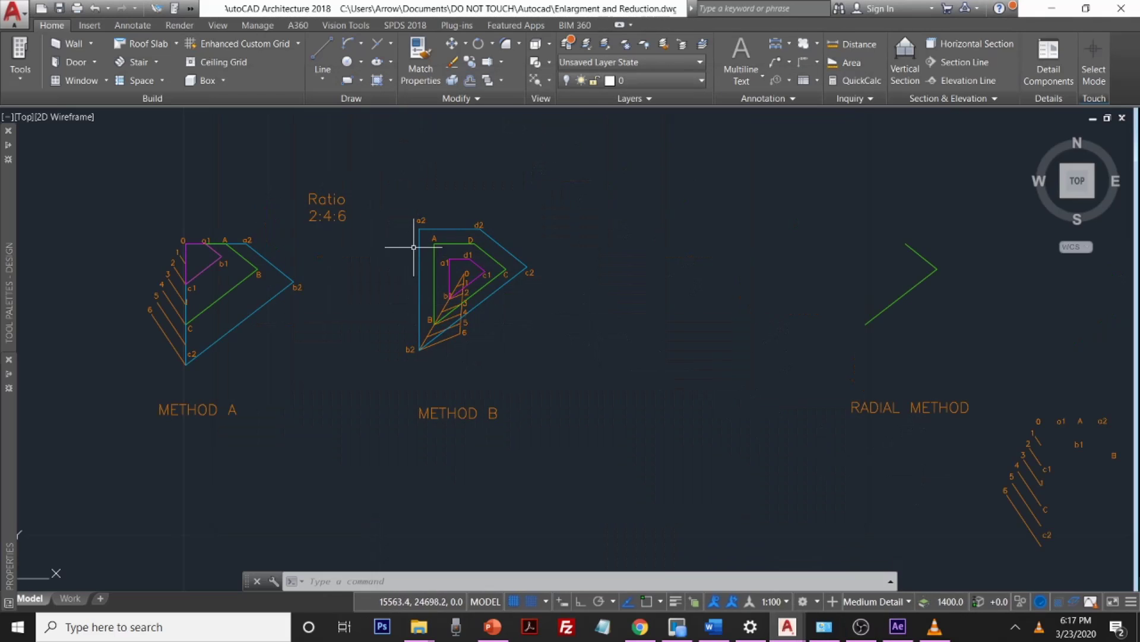
scroll(414, 252, "up", 2)
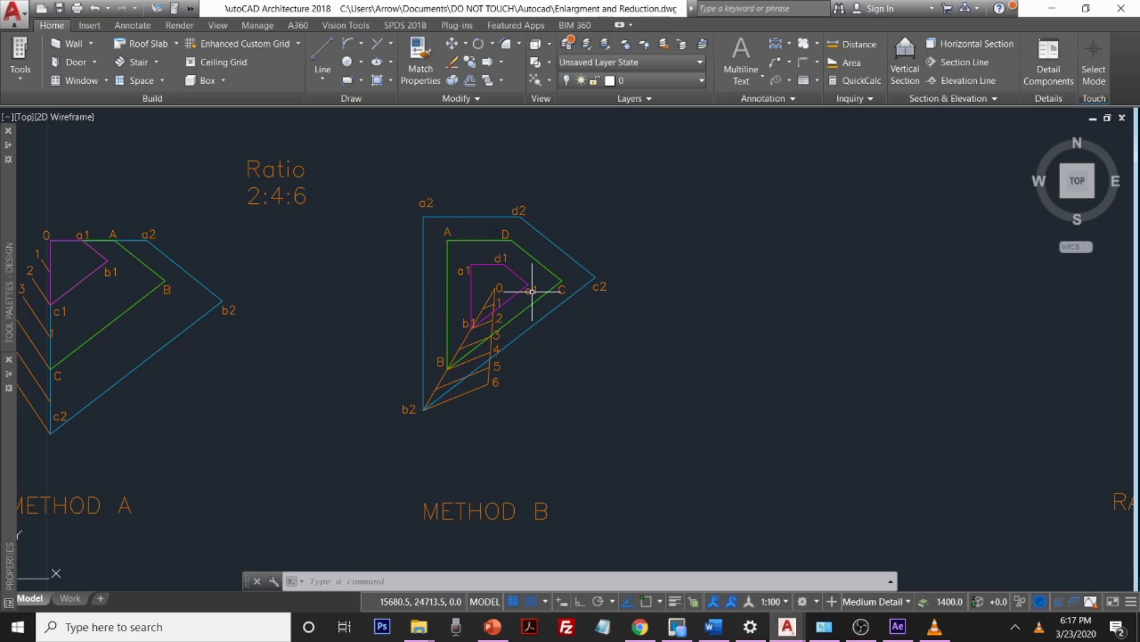
scroll(533, 437, "down", 4)
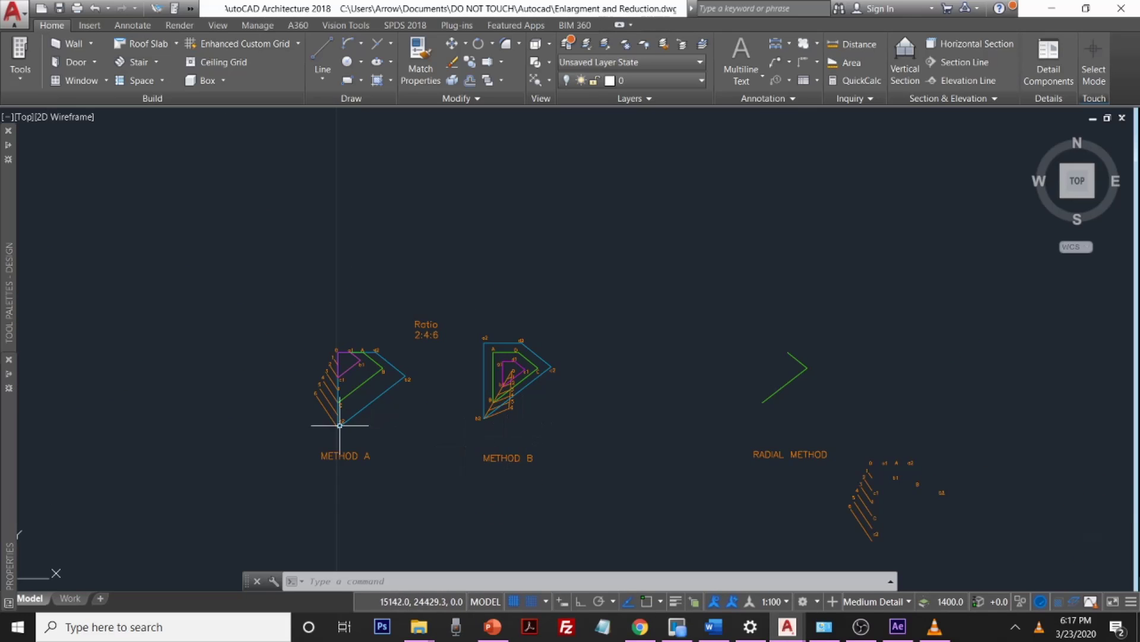
scroll(340, 426, "up", 2)
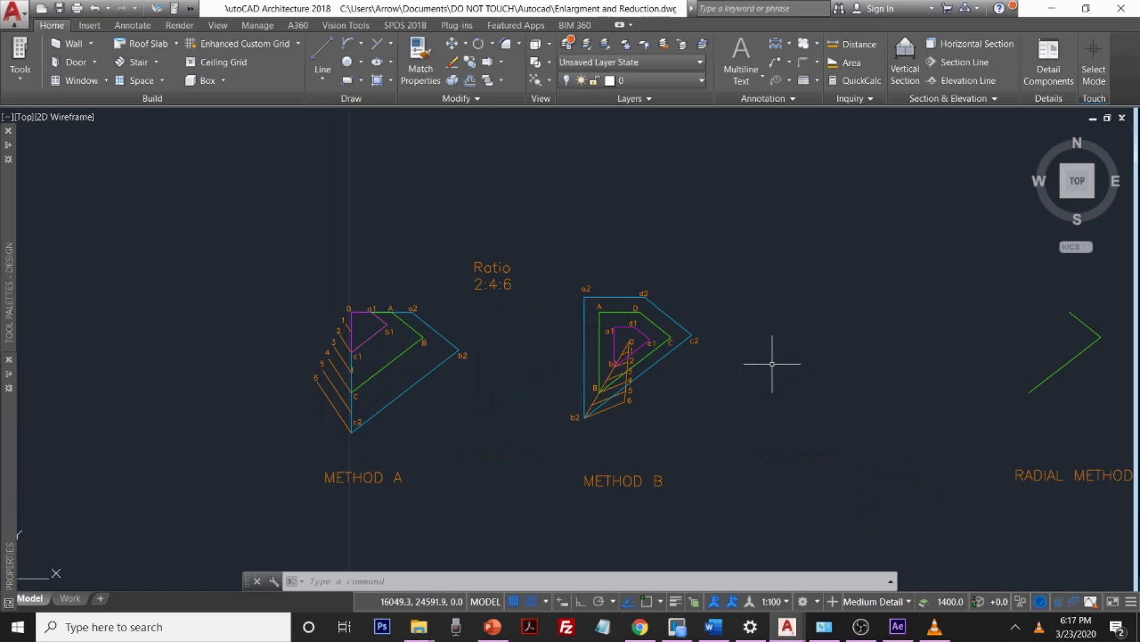
middle_click_drag(771, 364, 498, 301)
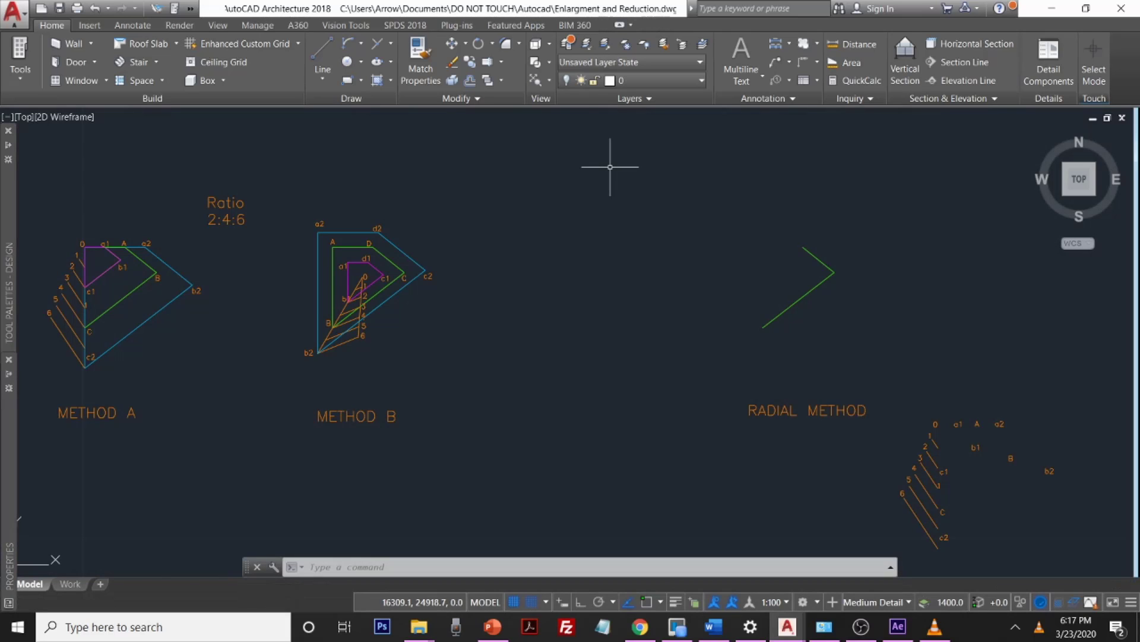
Step: Turn layer 0 back on to show the white construction lines
left_click(625, 85)
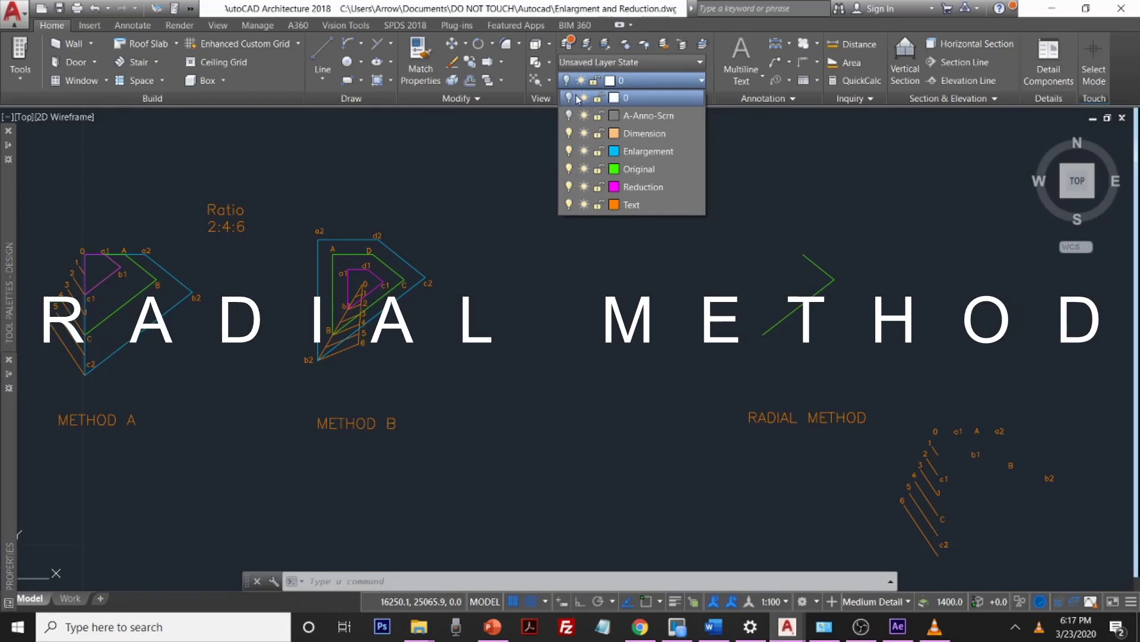
left_click(569, 98)
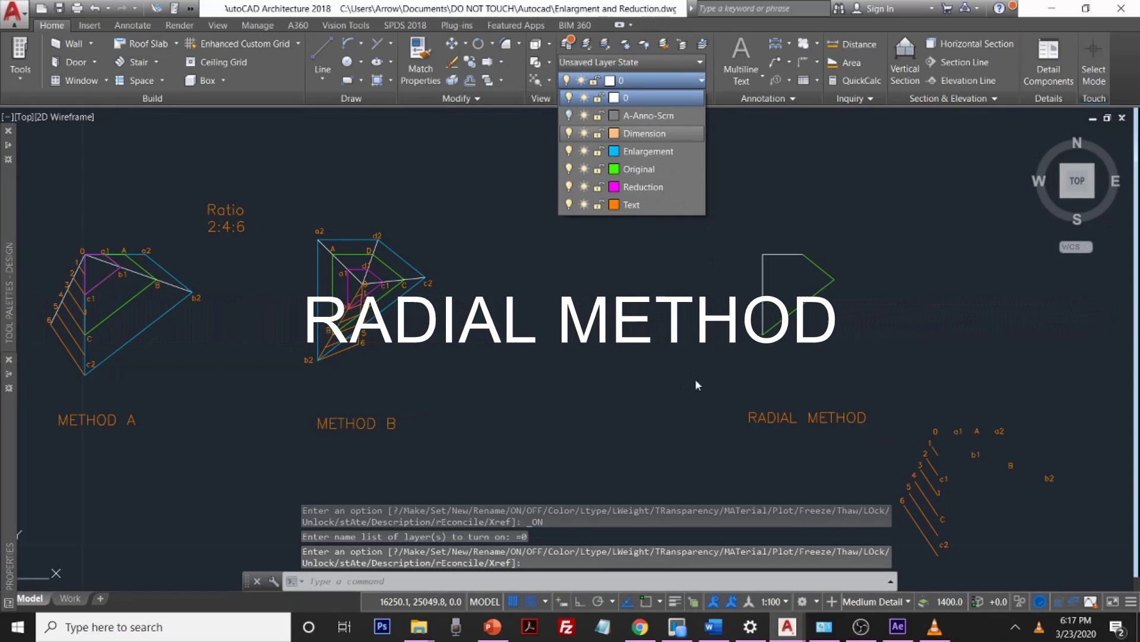
left_click(891, 366)
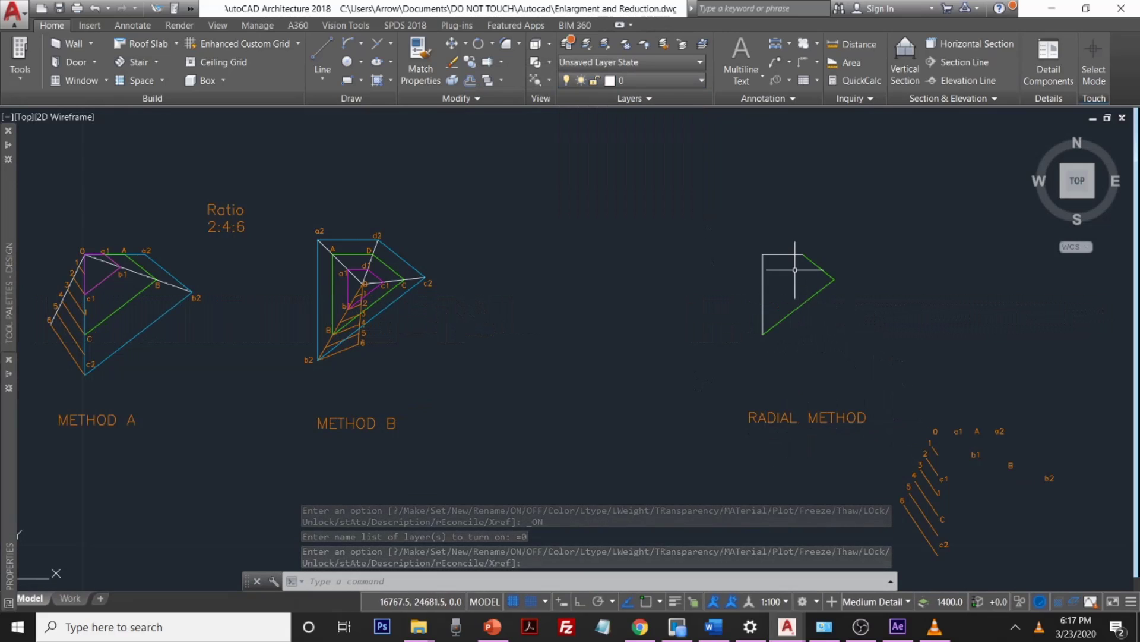
Step: Start the LINE command (L) with object snap enabled
type("l")
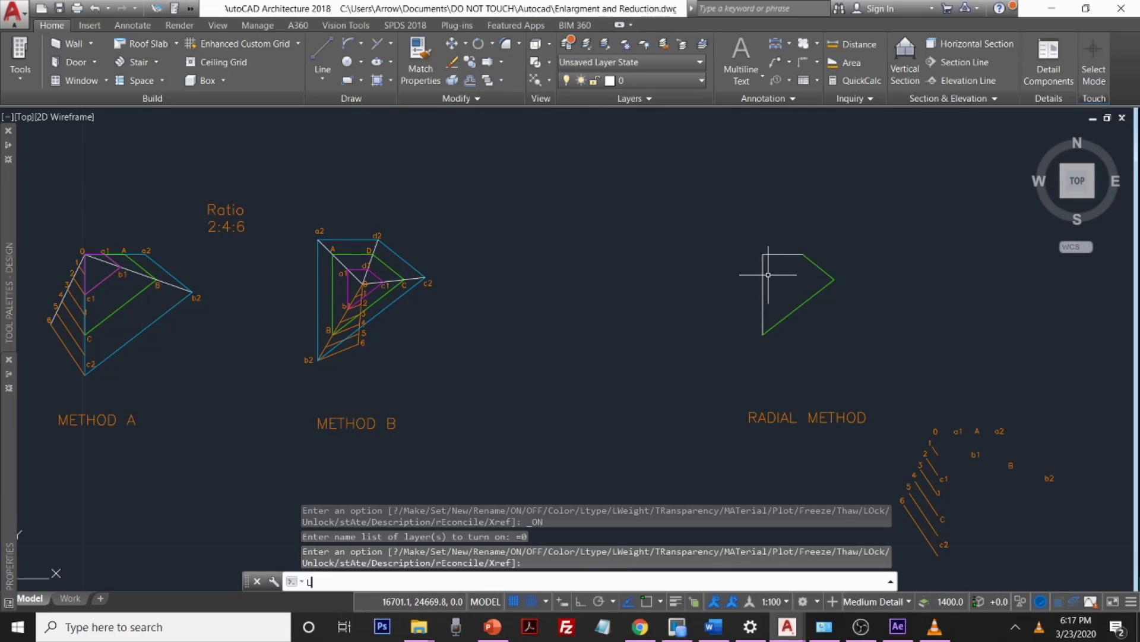
key("Return")
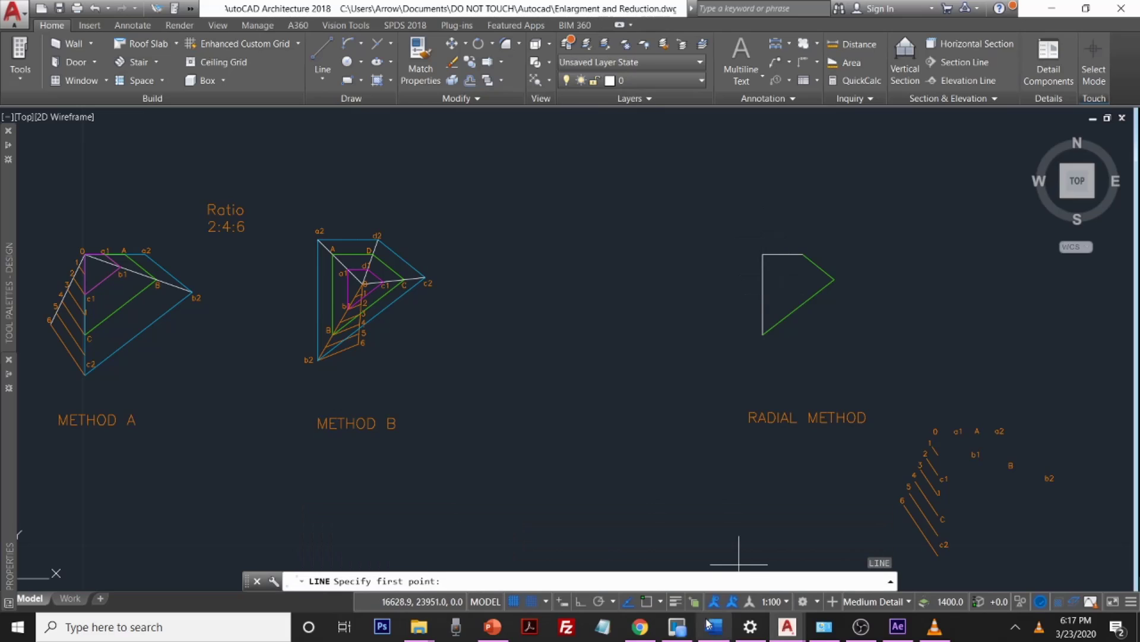
key("F3")
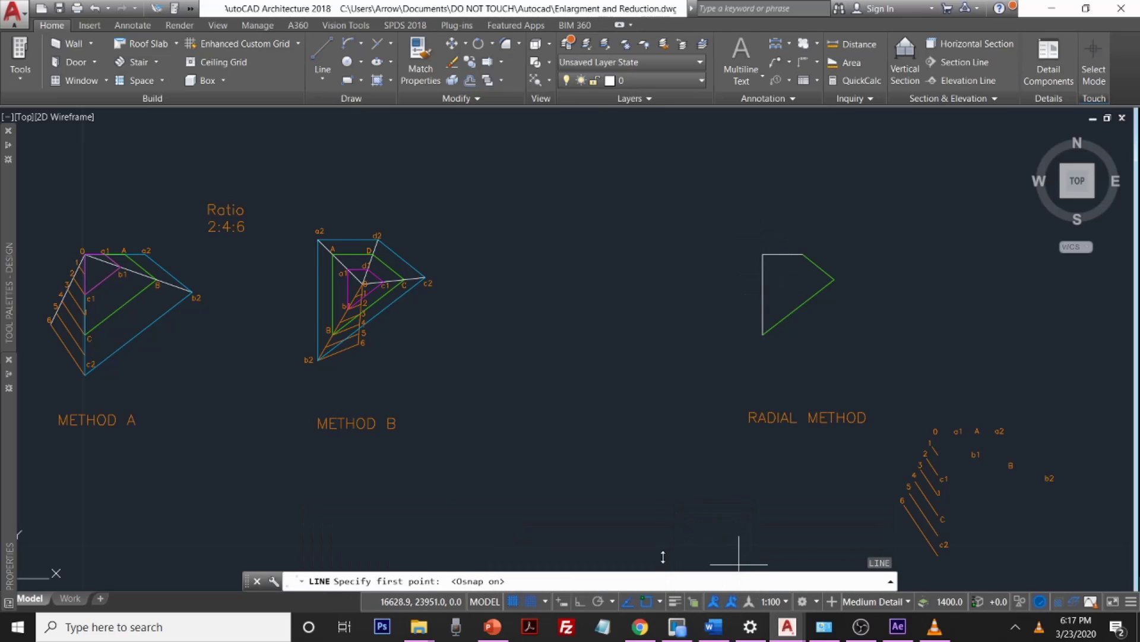
Step: Draw two connected rays from the top-left corner to a left centre point and on to the bottom corner
left_click(763, 255)
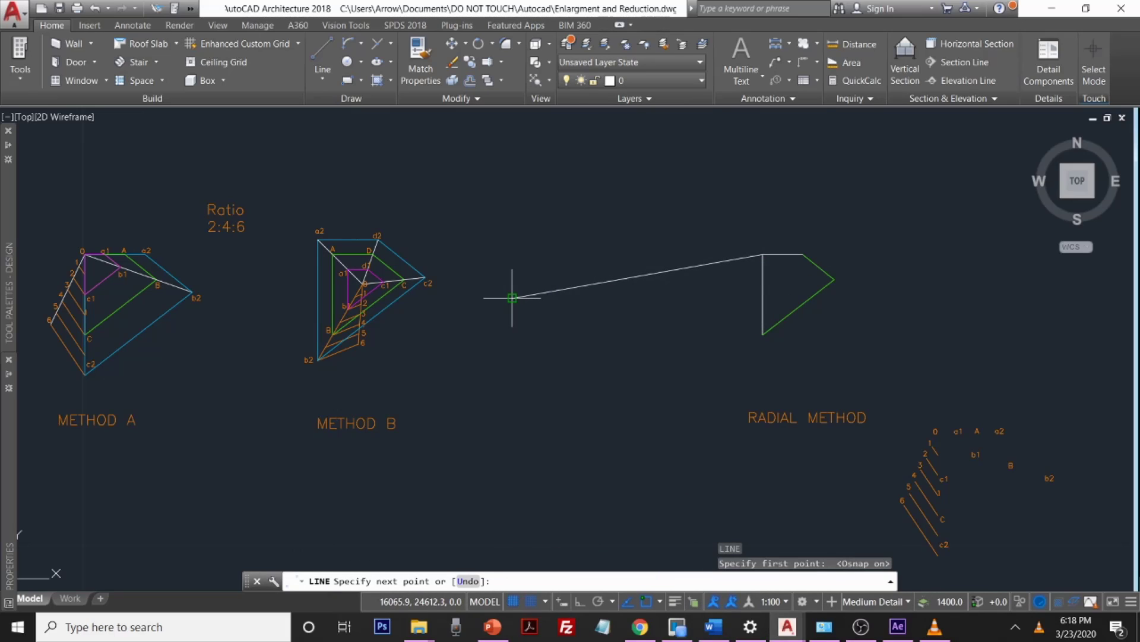
left_click(512, 298)
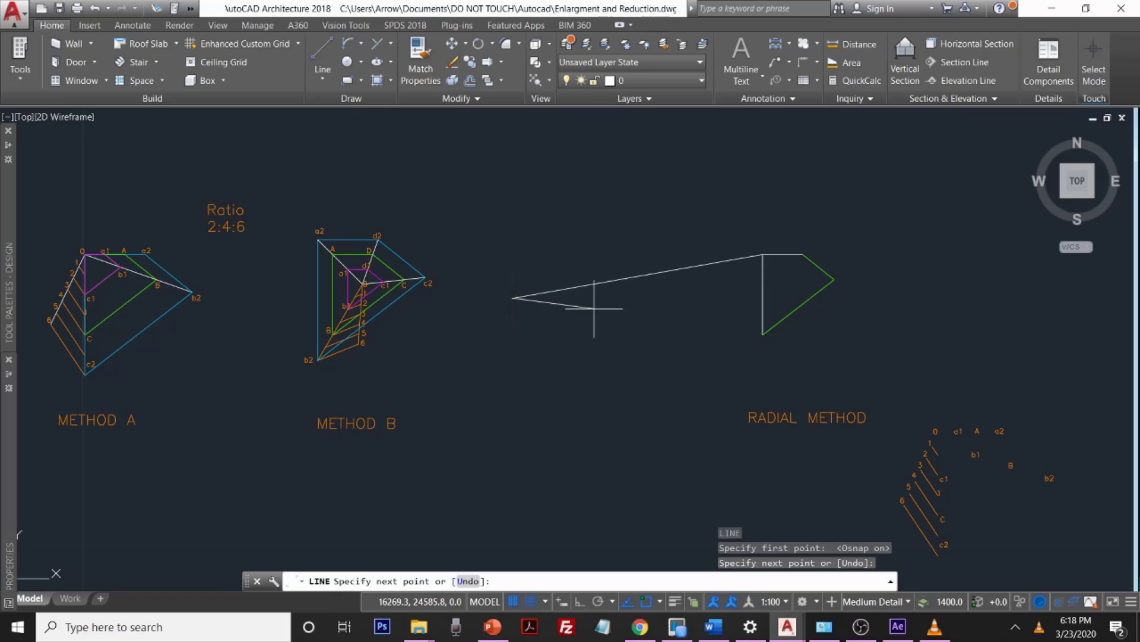
left_click(763, 335)
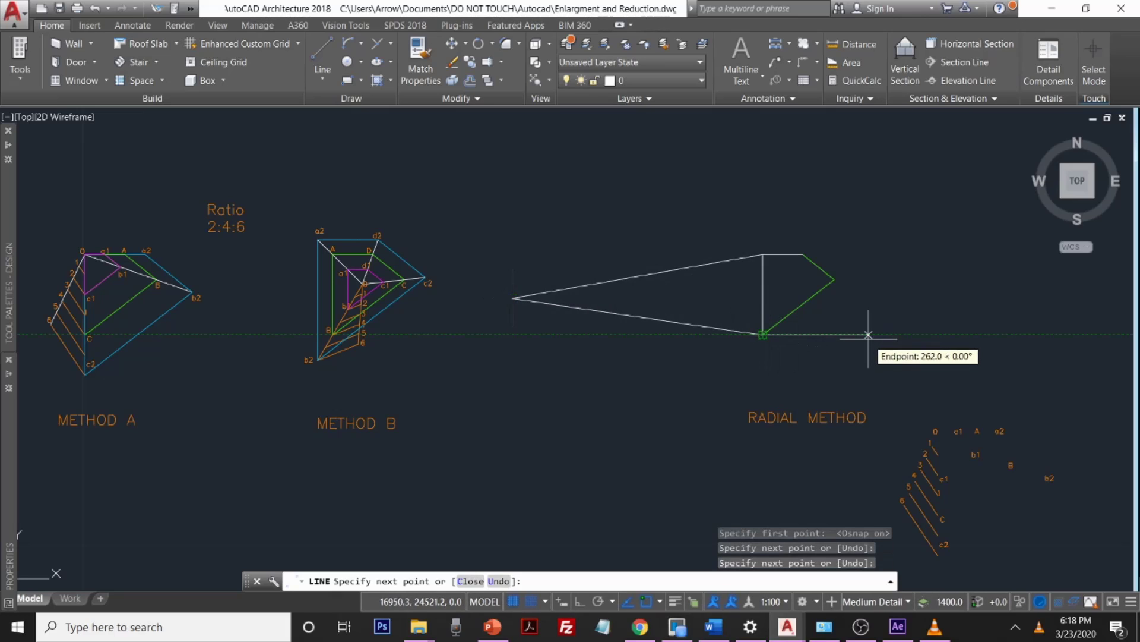
key("Return")
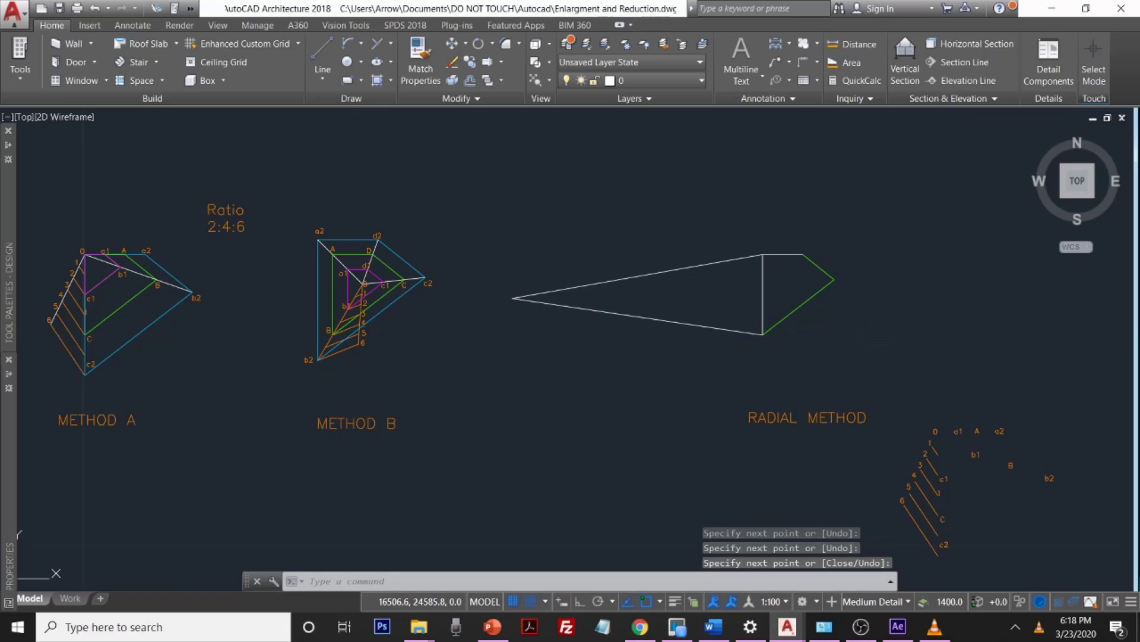
Step: Draw the middle ray from the centre point to the green right tip and select the upper ray
key("Return")
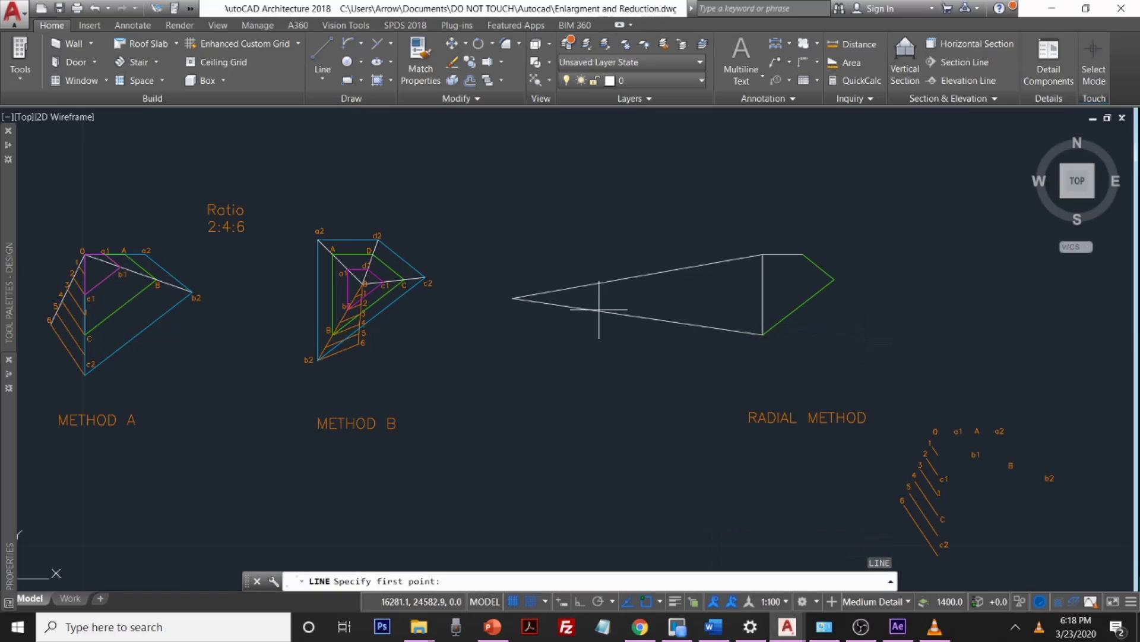
left_click(512, 297)
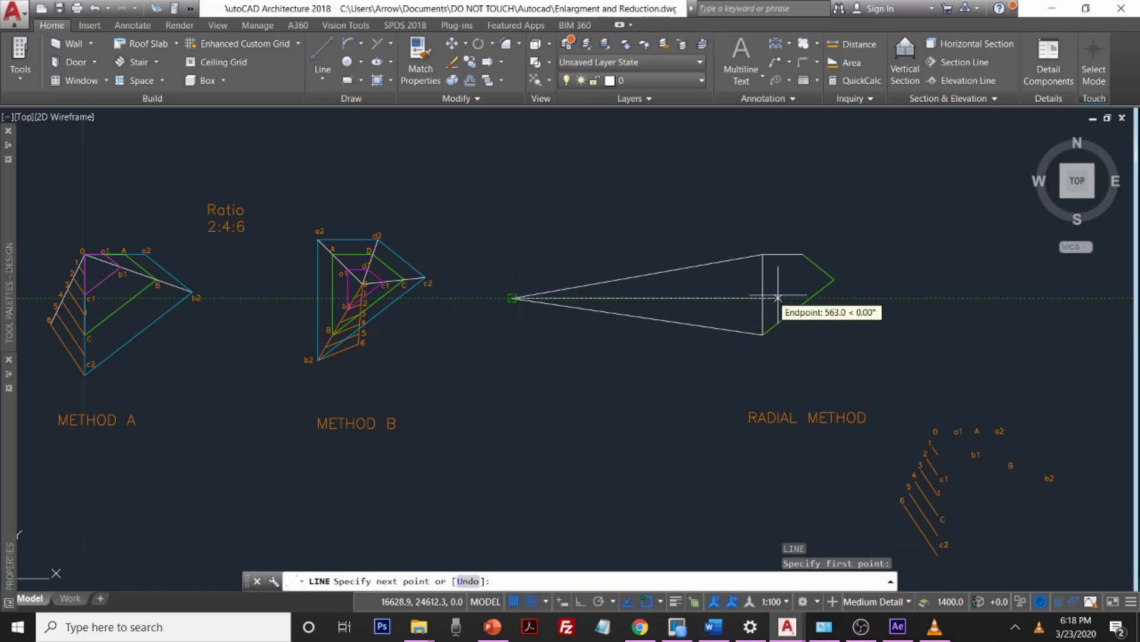
left_click(840, 278)
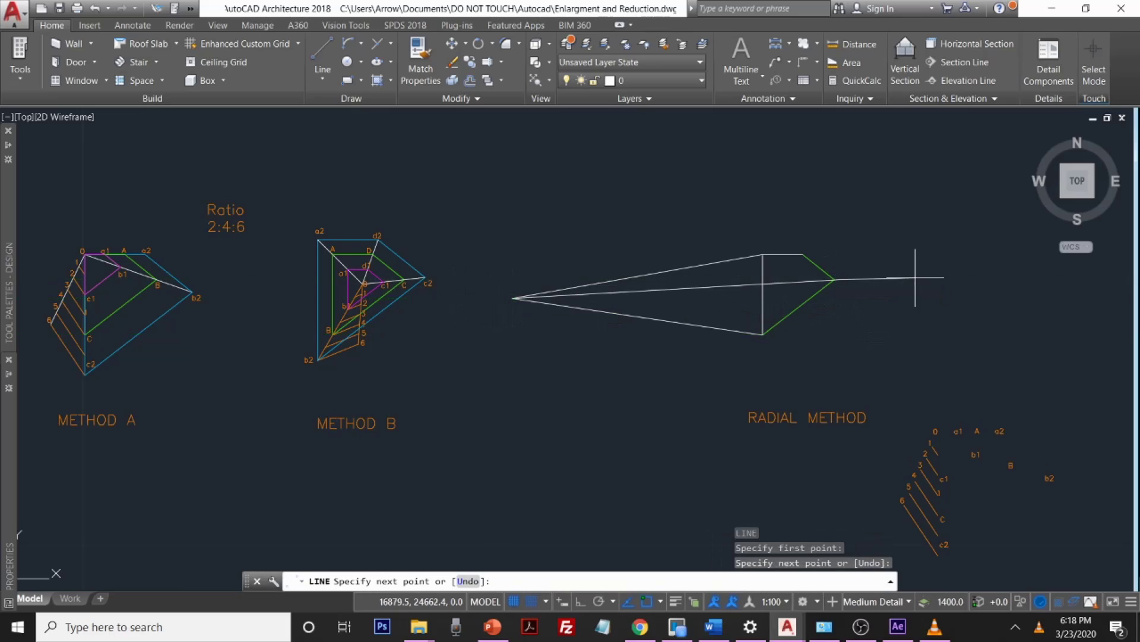
key("Return")
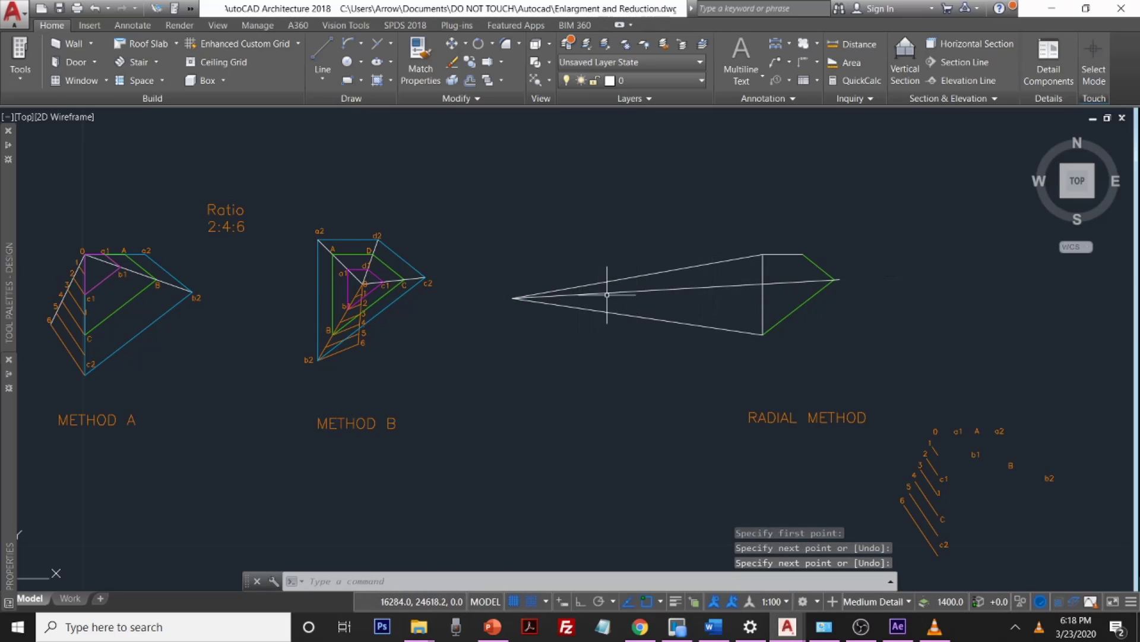
left_click(622, 279)
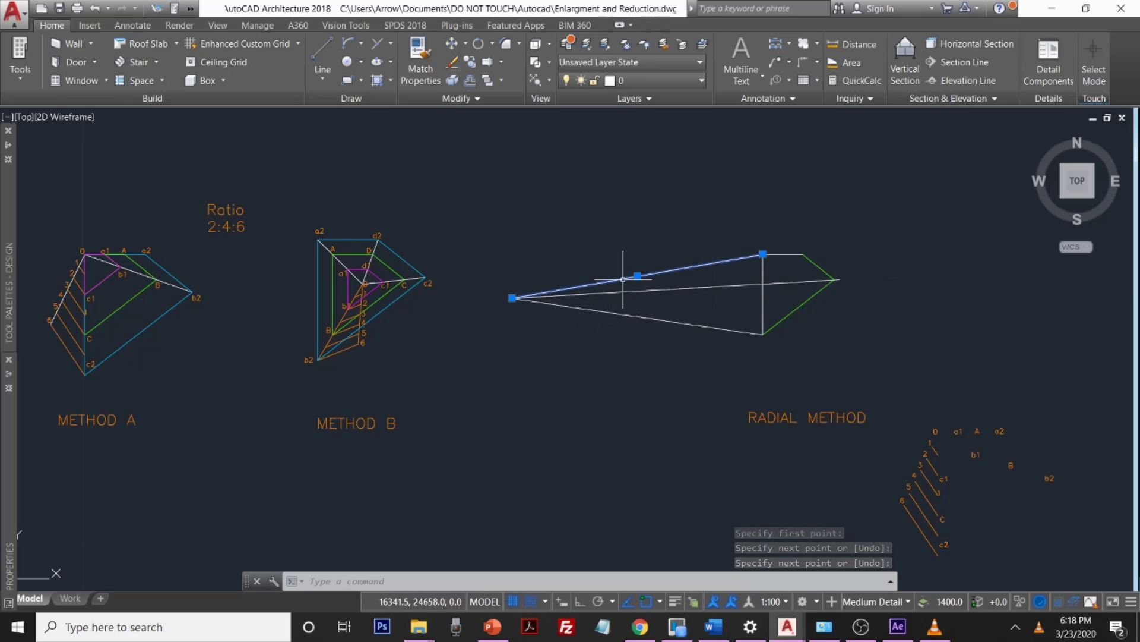
Step: Copy the upper ray from its left end to the figure's top corner
type("d")
type("op")
key("Return")
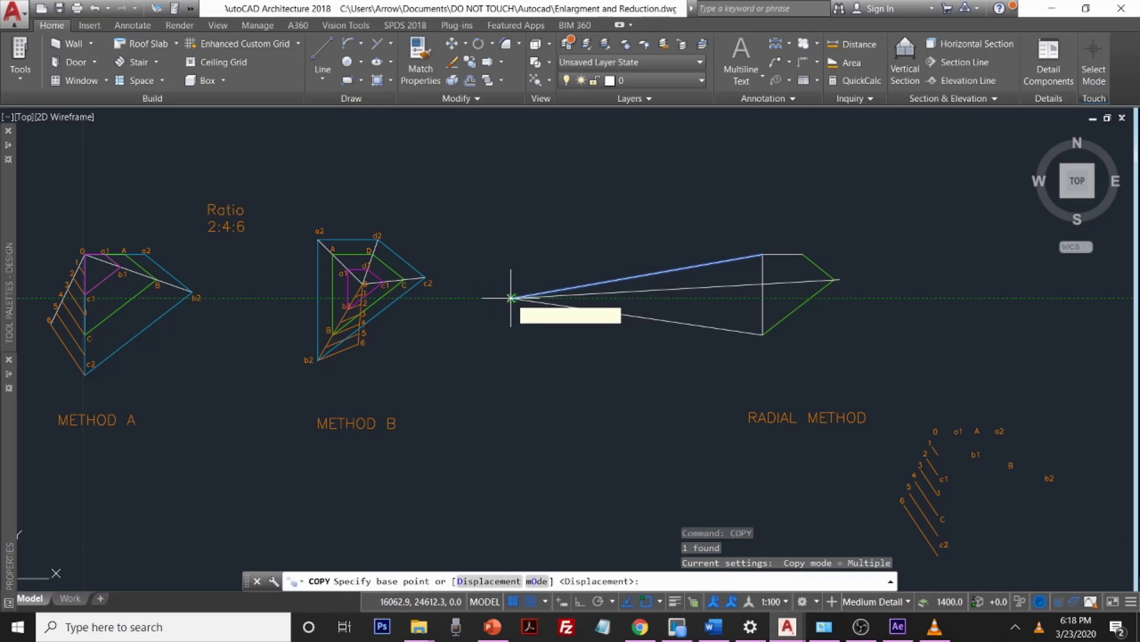
scroll(515, 297, "up", 2)
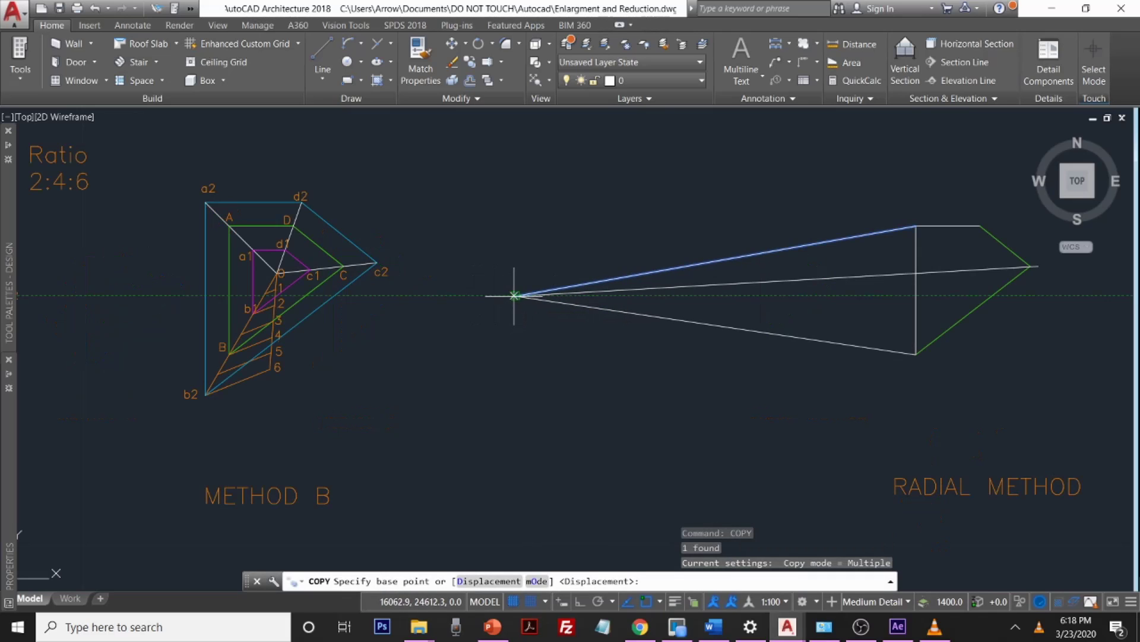
left_click(514, 295)
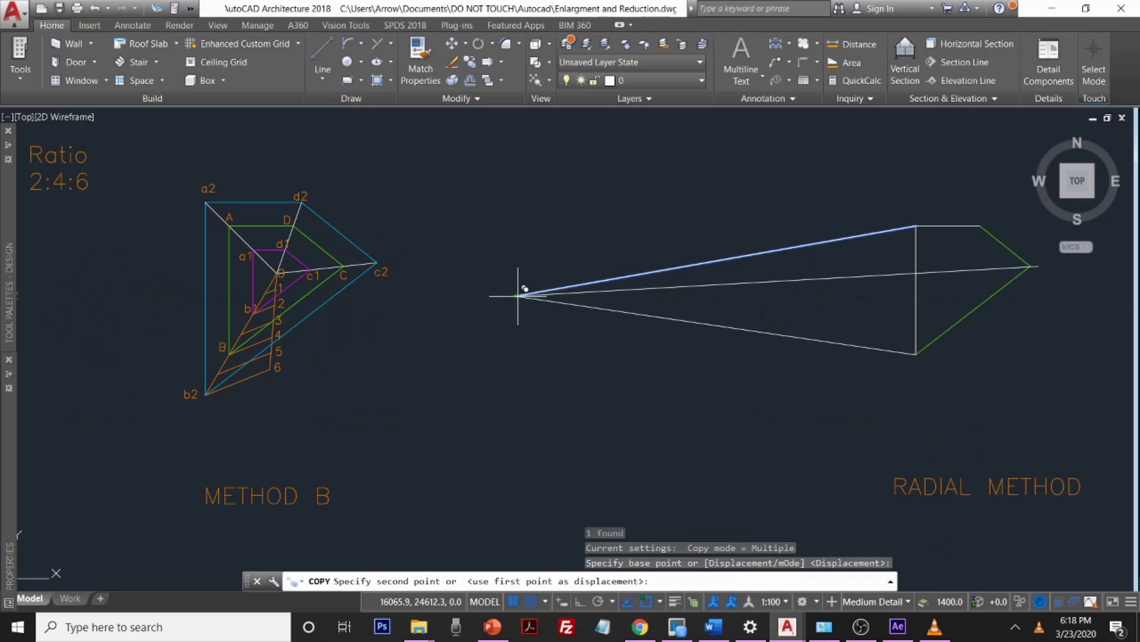
left_click(917, 224)
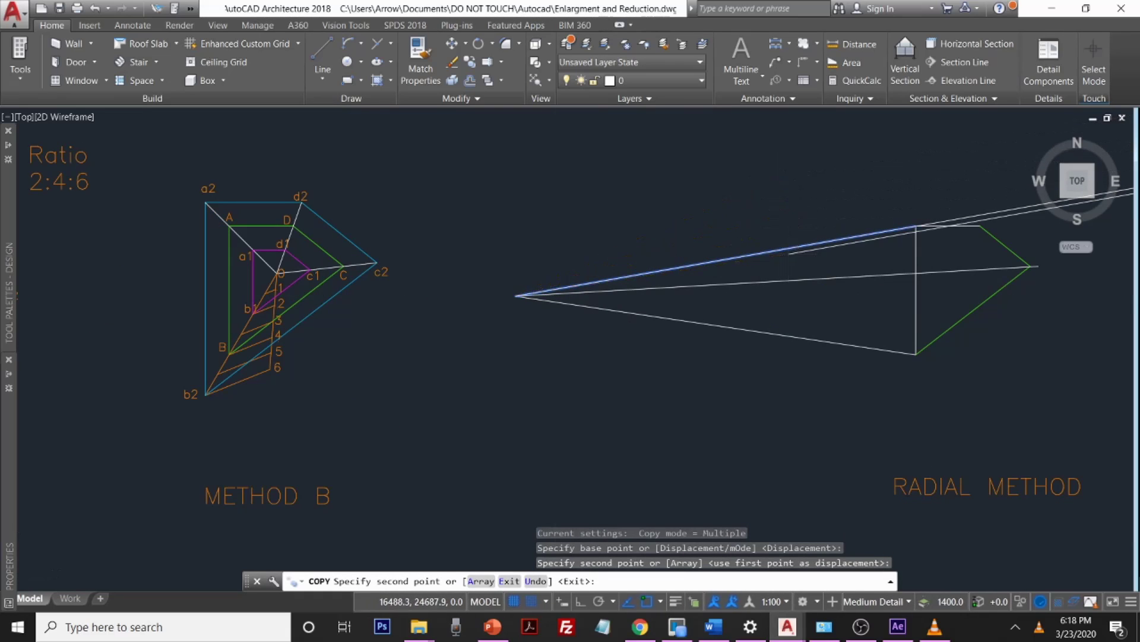
scroll(791, 279, "down", 6)
key("Escape")
Step: Copy the lower ray from its left end to the figure's bottom corner
left_click(804, 291)
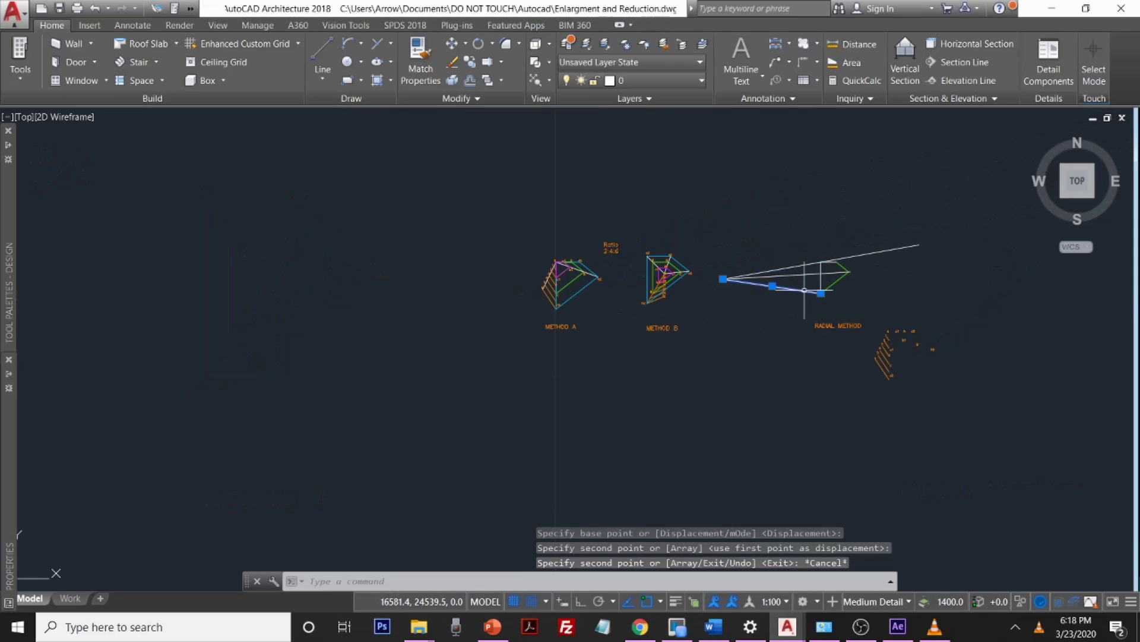
key("Return")
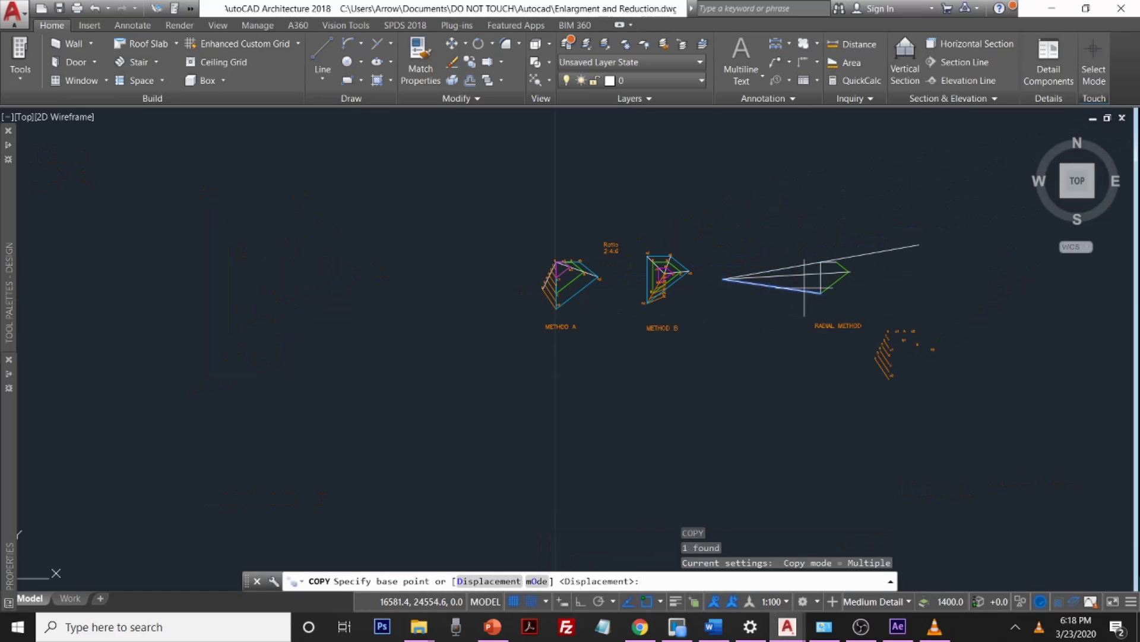
scroll(804, 287, "up", 6)
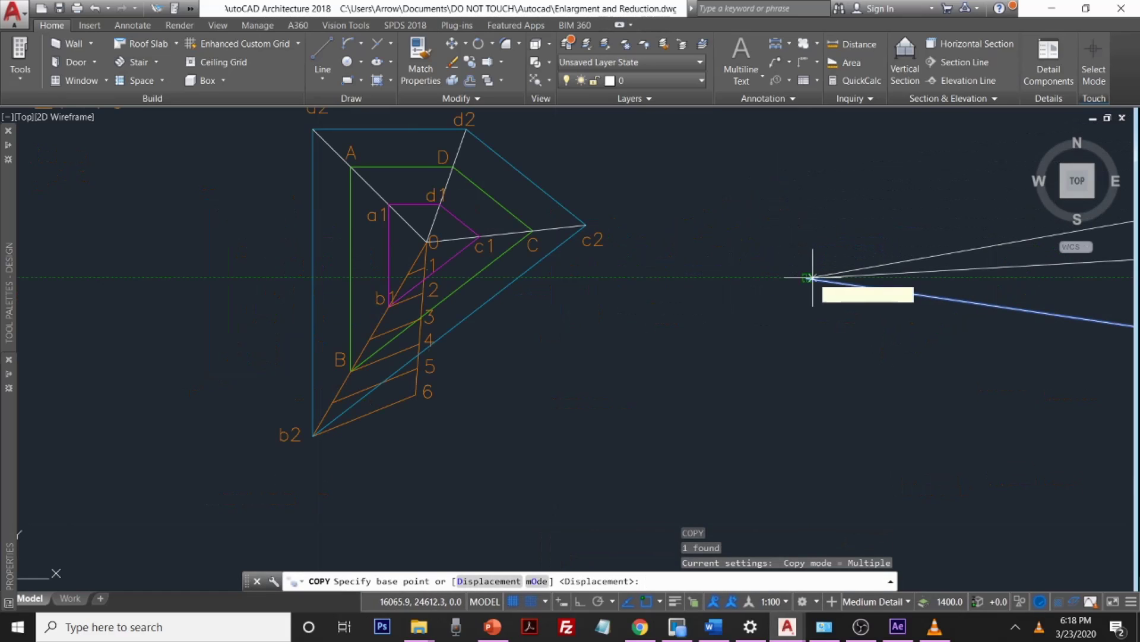
scroll(808, 277, "up", 4)
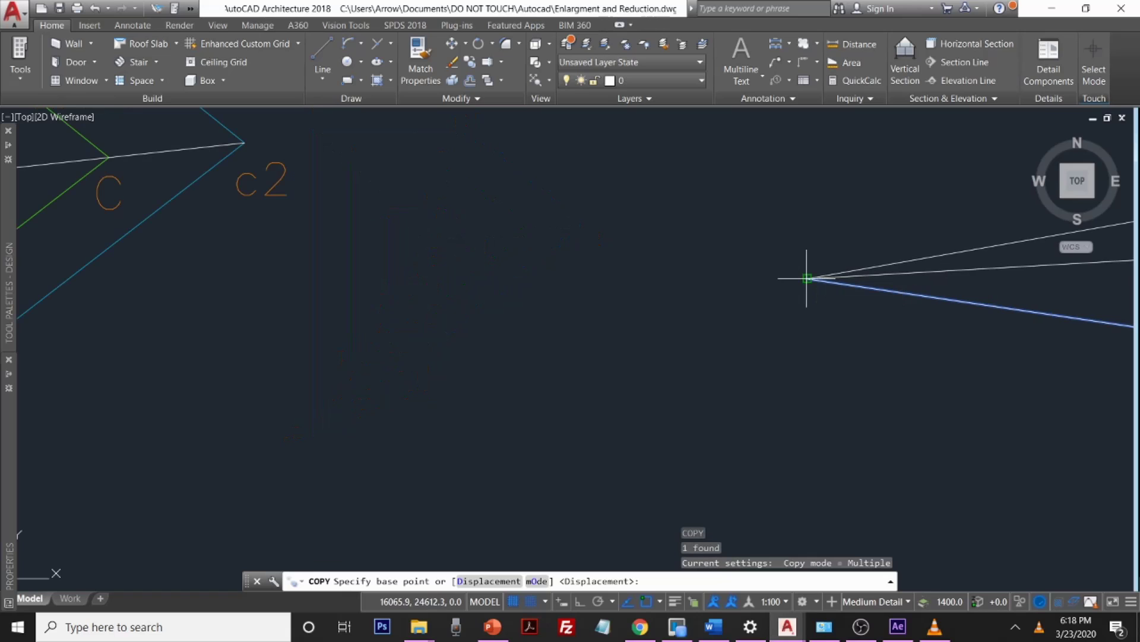
left_click(807, 278)
scroll(831, 291, "down", 5)
middle_click_drag(872, 310, 293, 178)
scroll(866, 268, "down", 4)
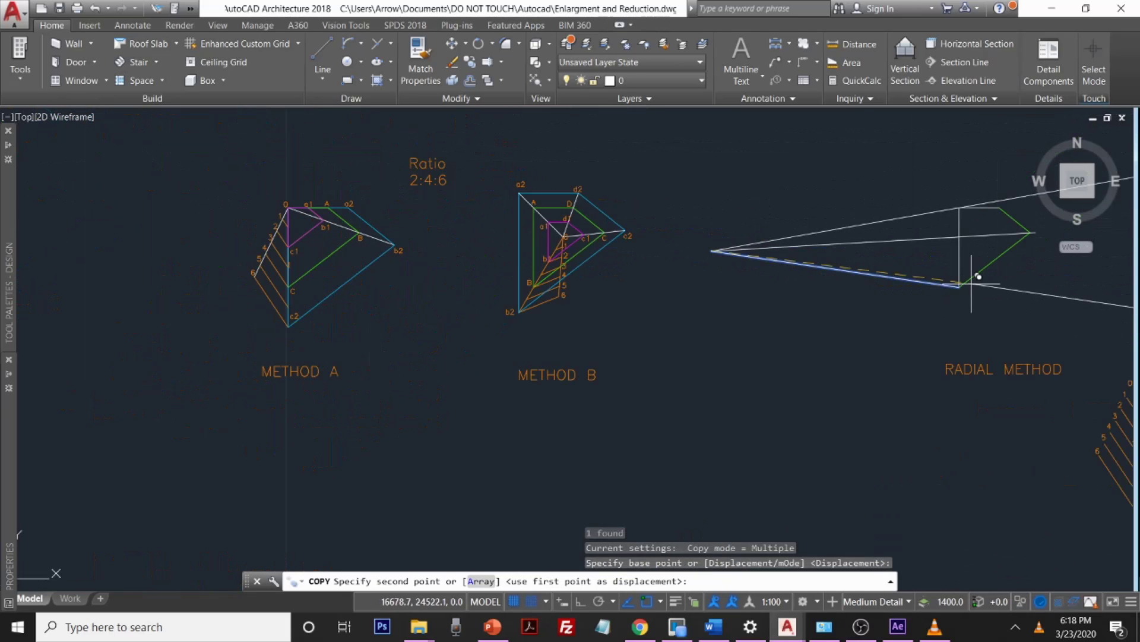
scroll(969, 287, "up", 3)
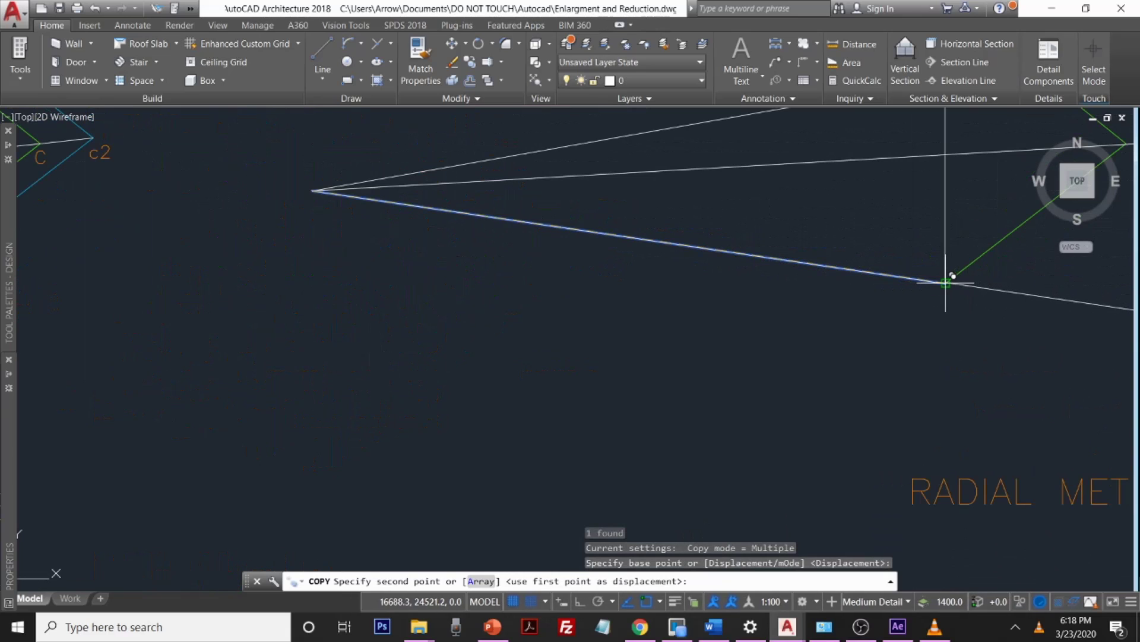
left_click(946, 283)
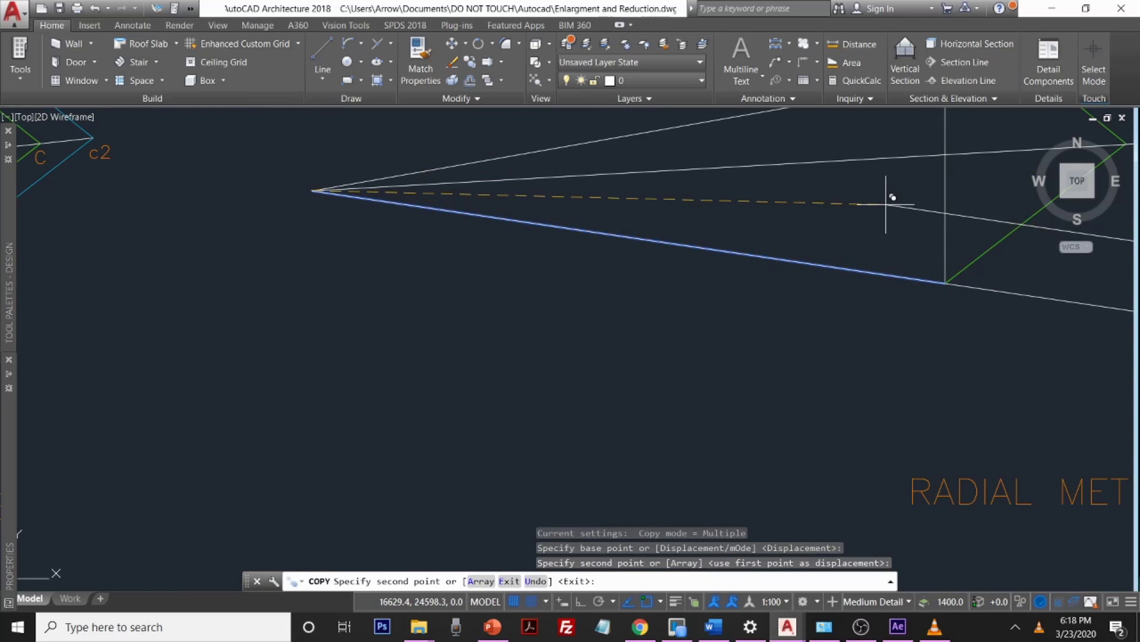
key("Escape")
scroll(895, 225, "down", 3)
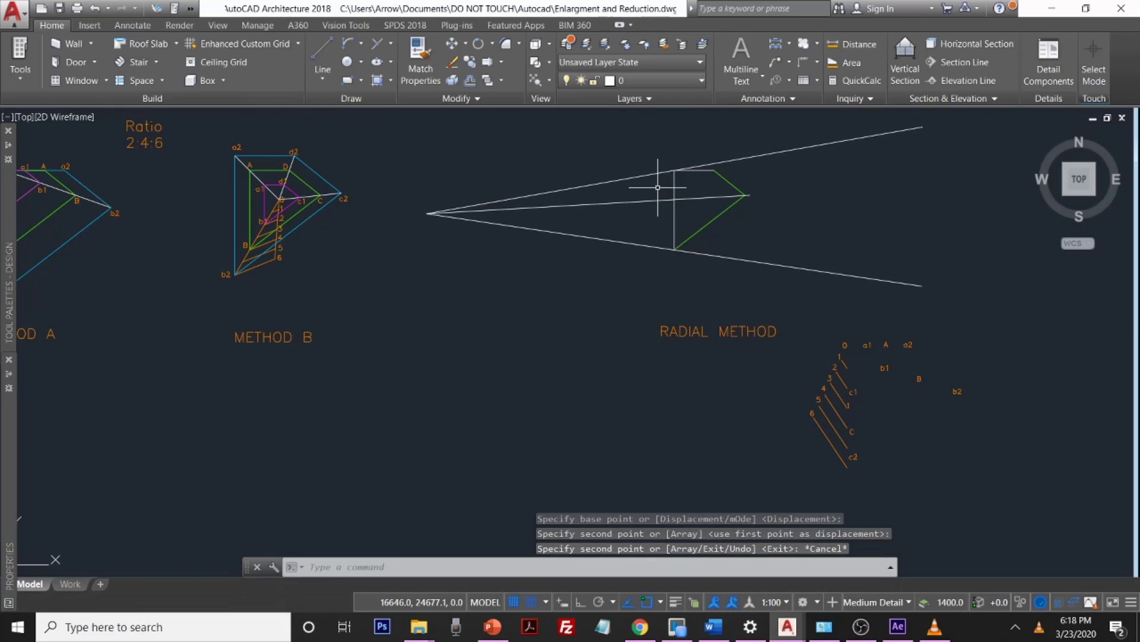
Step: Start copying the middle ray from its left end, then abandon the copy
left_click(657, 188)
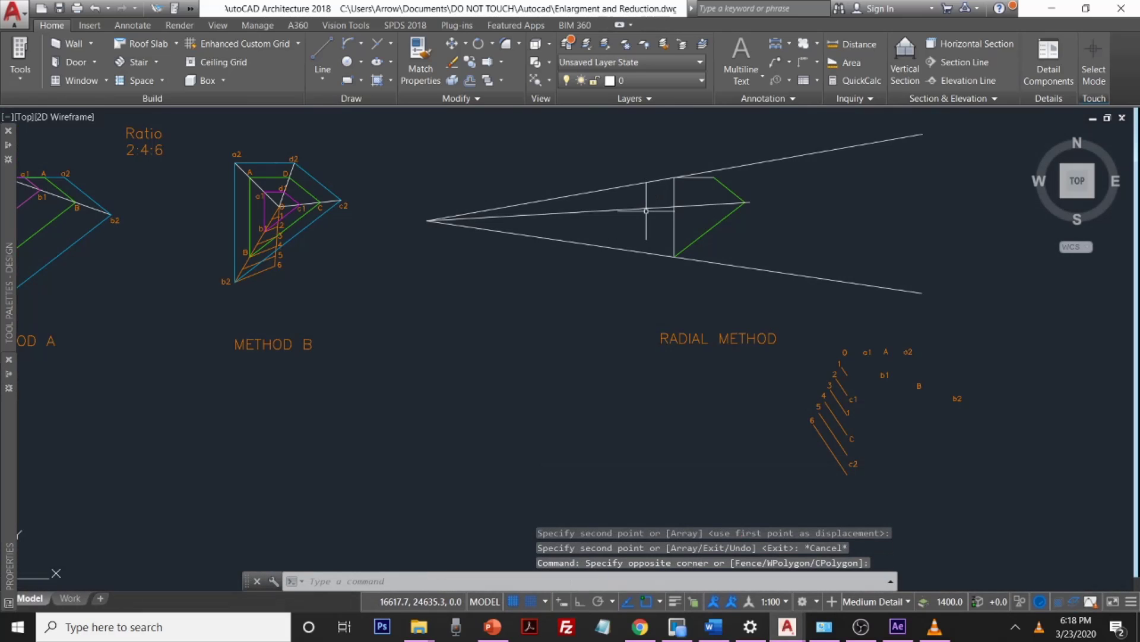
left_click(650, 207)
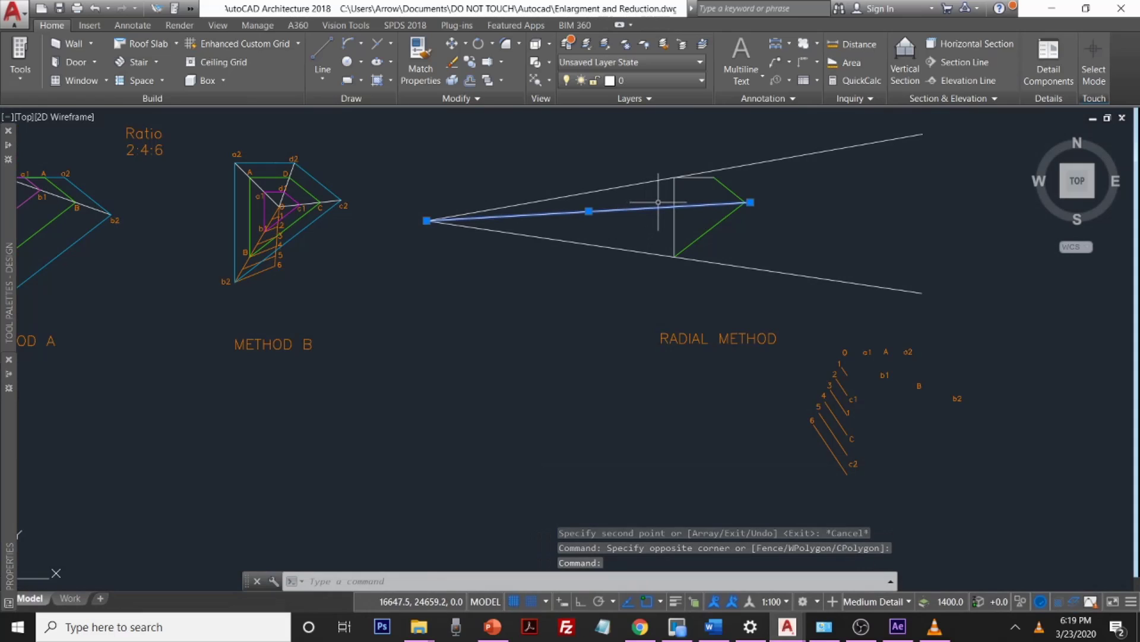
type("co")
key("Return")
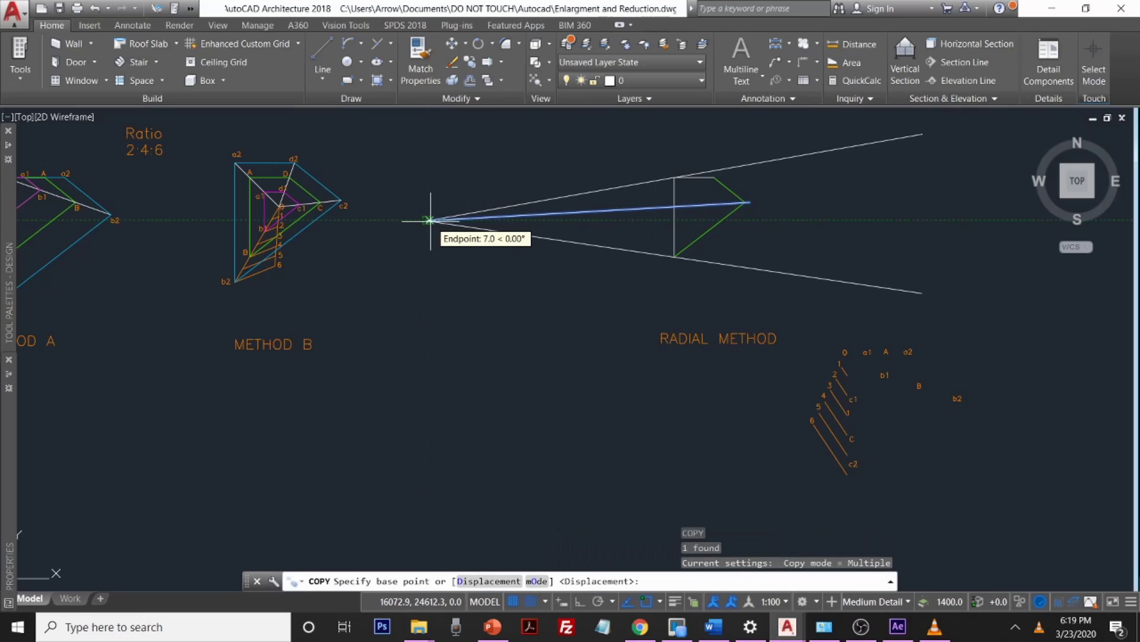
scroll(428, 221, "up", 5)
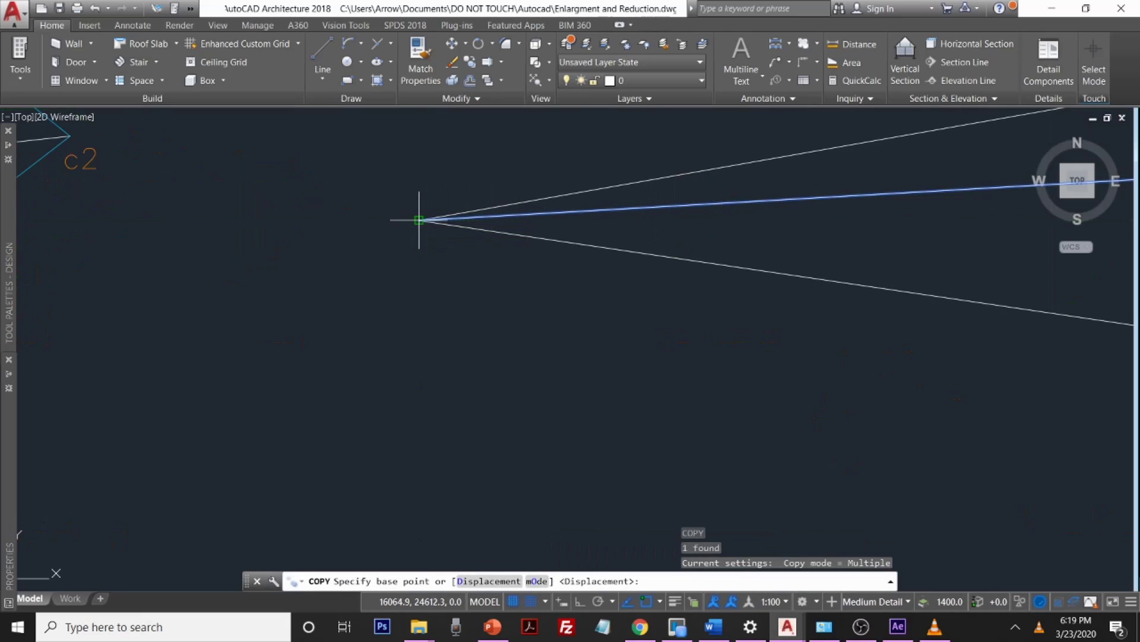
left_click(419, 221)
scroll(683, 256, "down", 5)
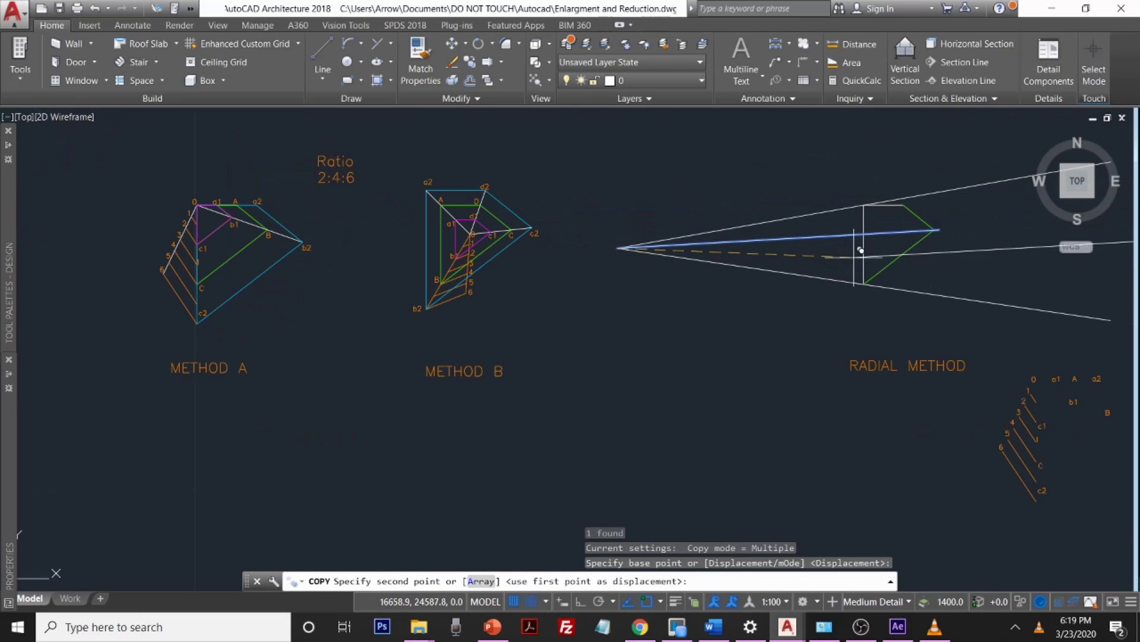
scroll(937, 226, "up", 5)
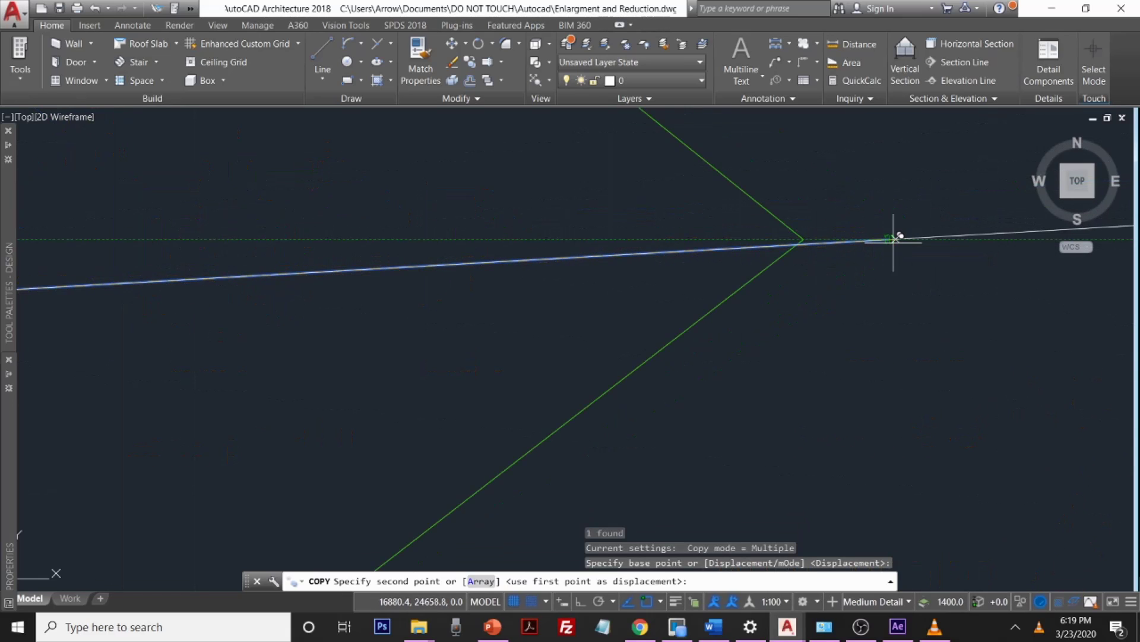
middle_click_drag(850, 242, 802, 229)
key("Escape")
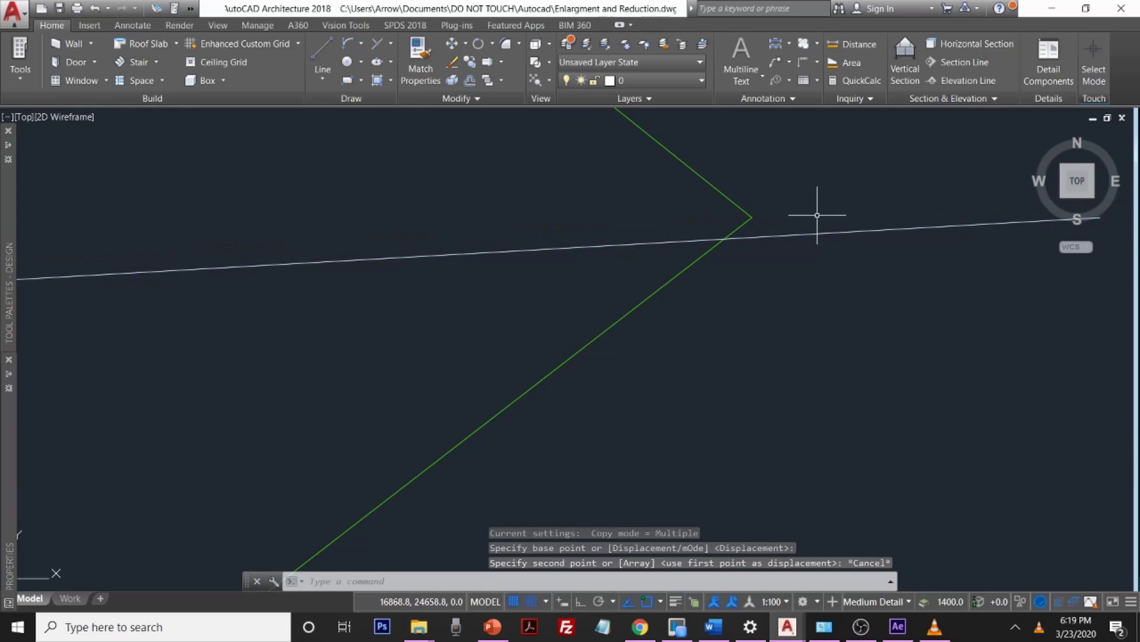
Step: Delete the central white ray and restore it with undo
left_click(838, 229)
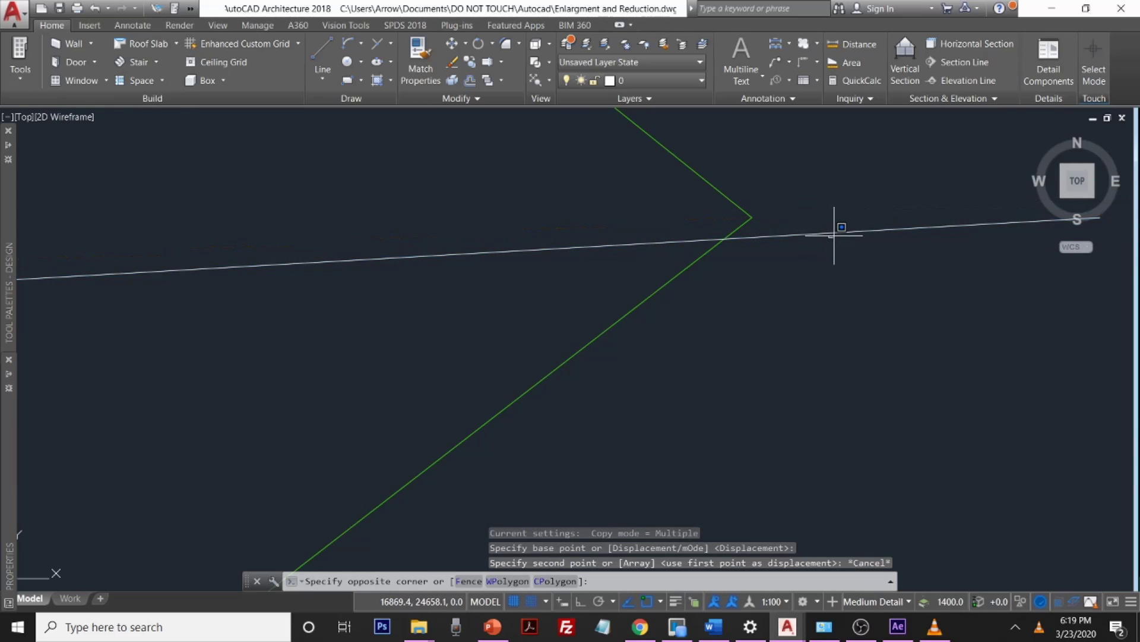
left_click(834, 235)
left_click(837, 234)
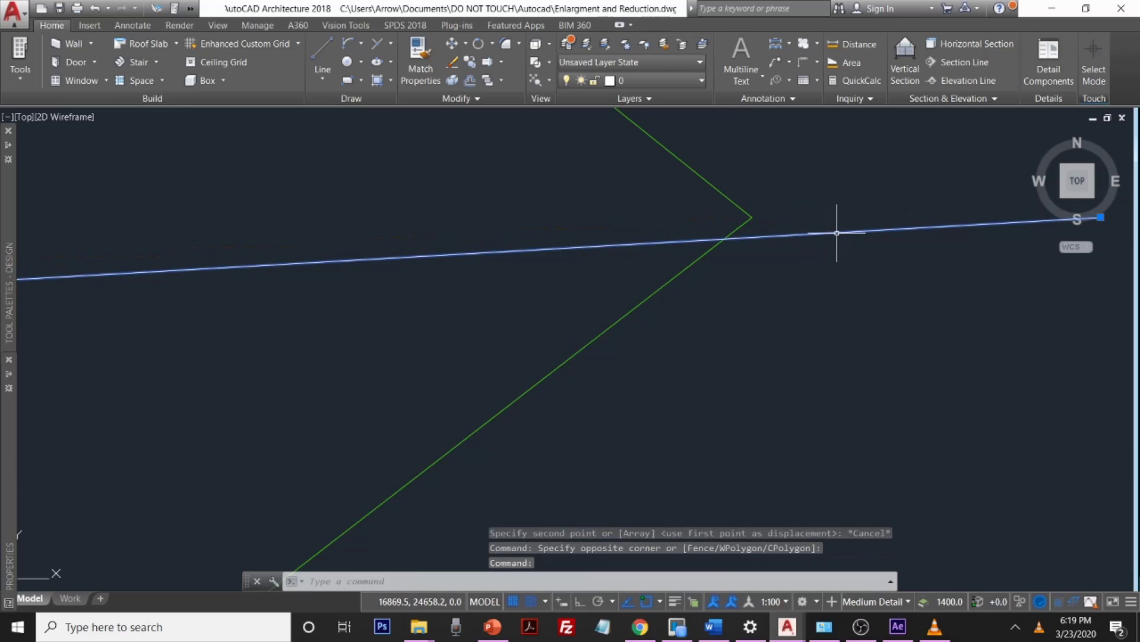
key("Delete")
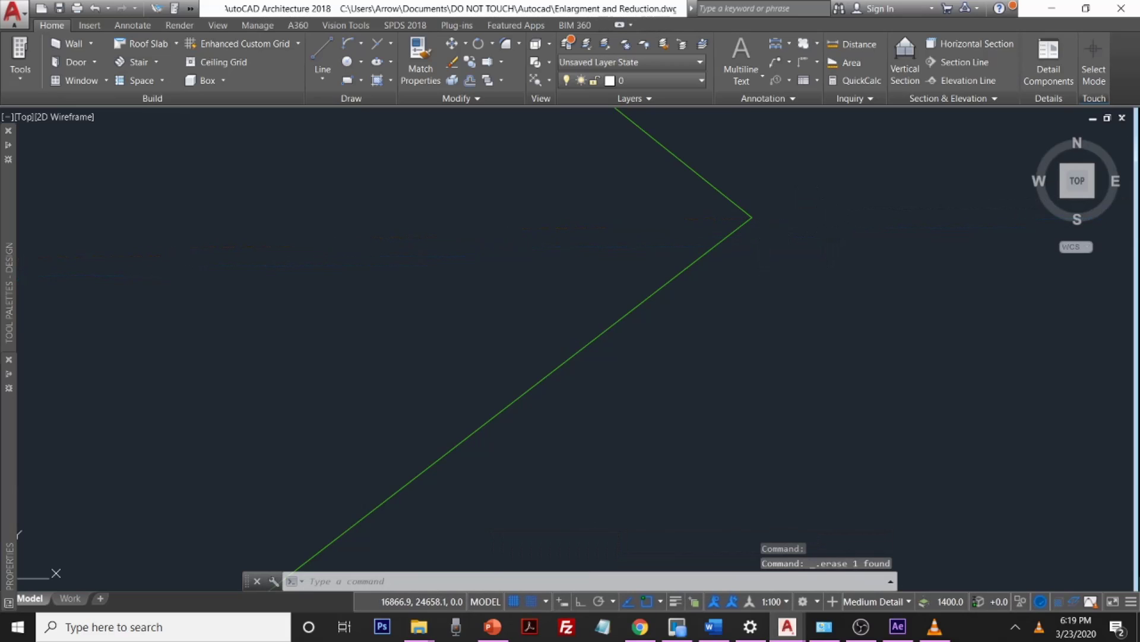
key("ctrl+z")
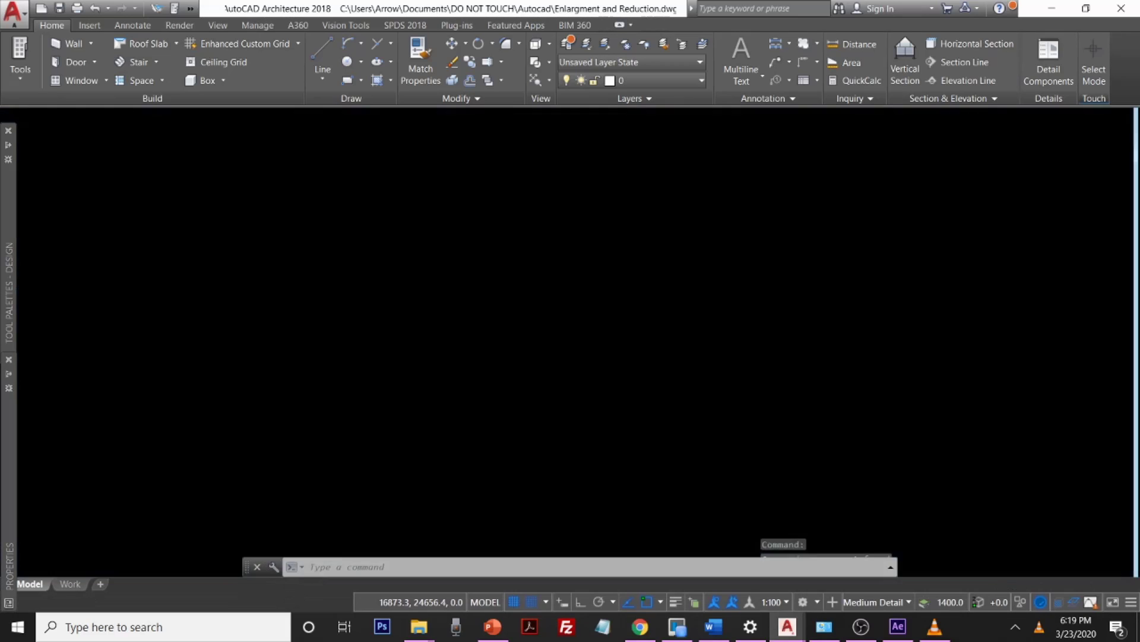
Step: Stretch the central ray's right endpoint back to the green triangle's tip
left_click(873, 231)
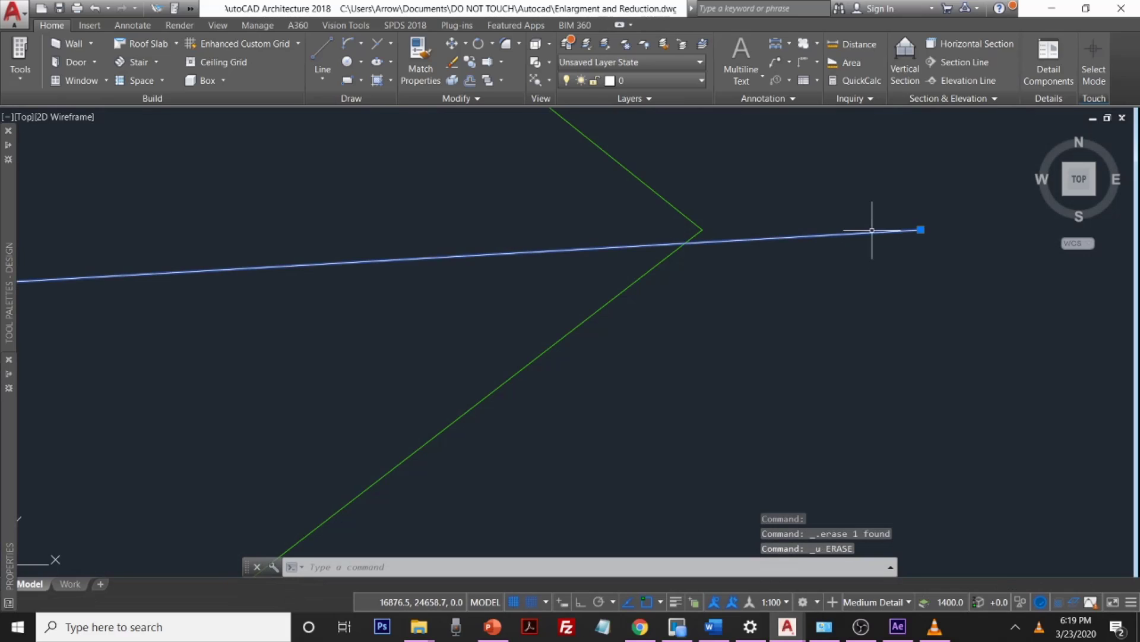
left_click(920, 229)
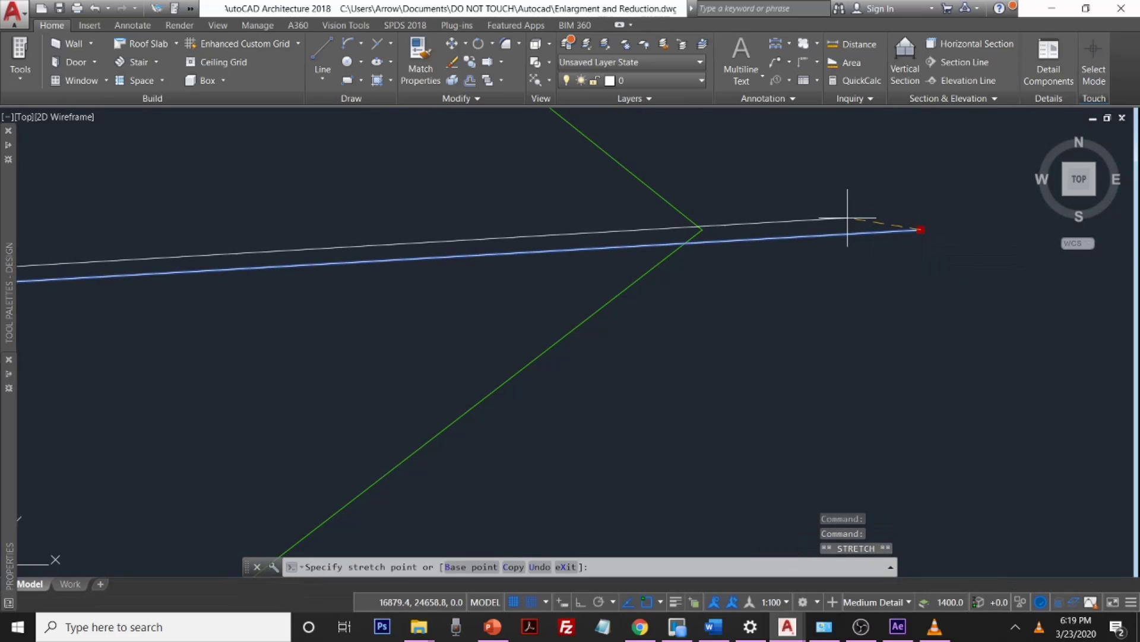
left_click(702, 229)
mouse_move(694, 232)
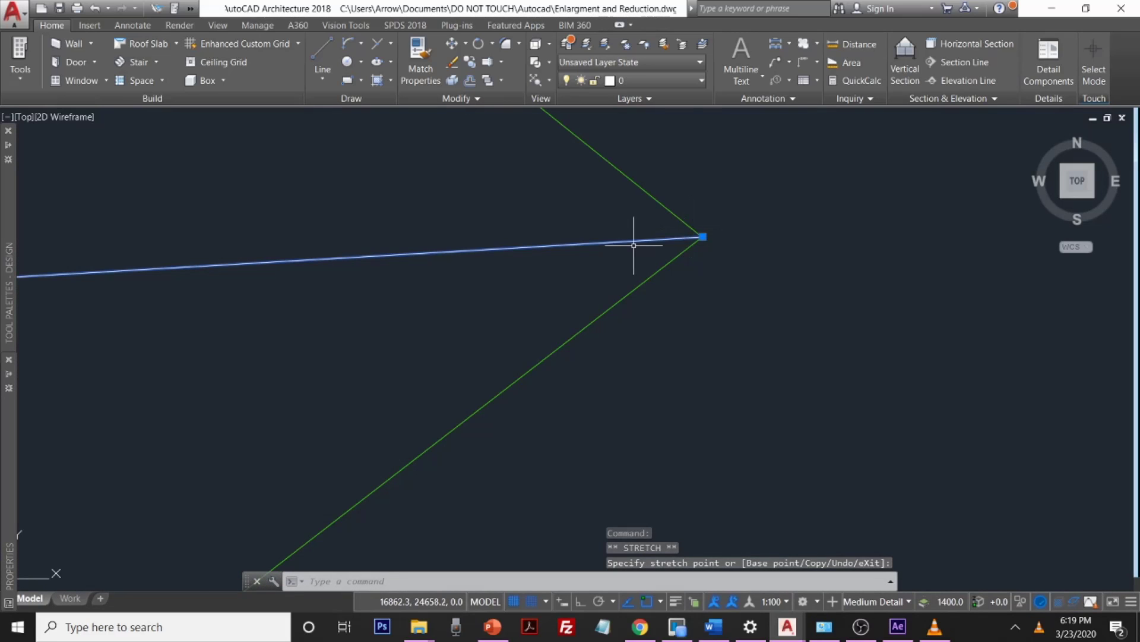
scroll(634, 245, "down", 2)
middle_click_drag(309, 306, 903, 298)
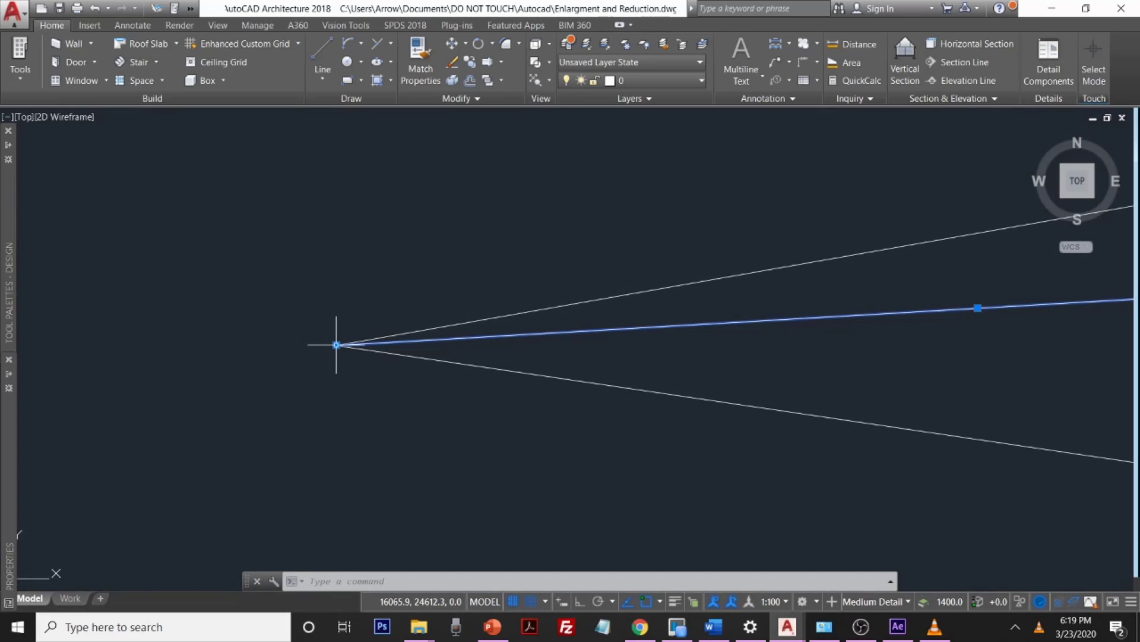
mouse_move(336, 345)
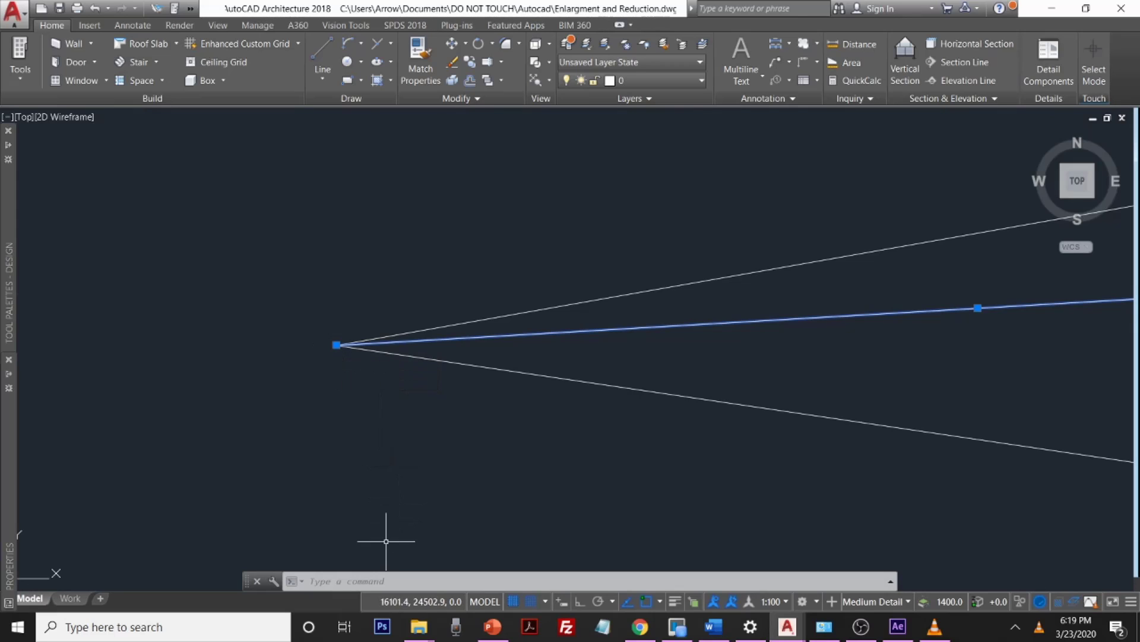
type("c")
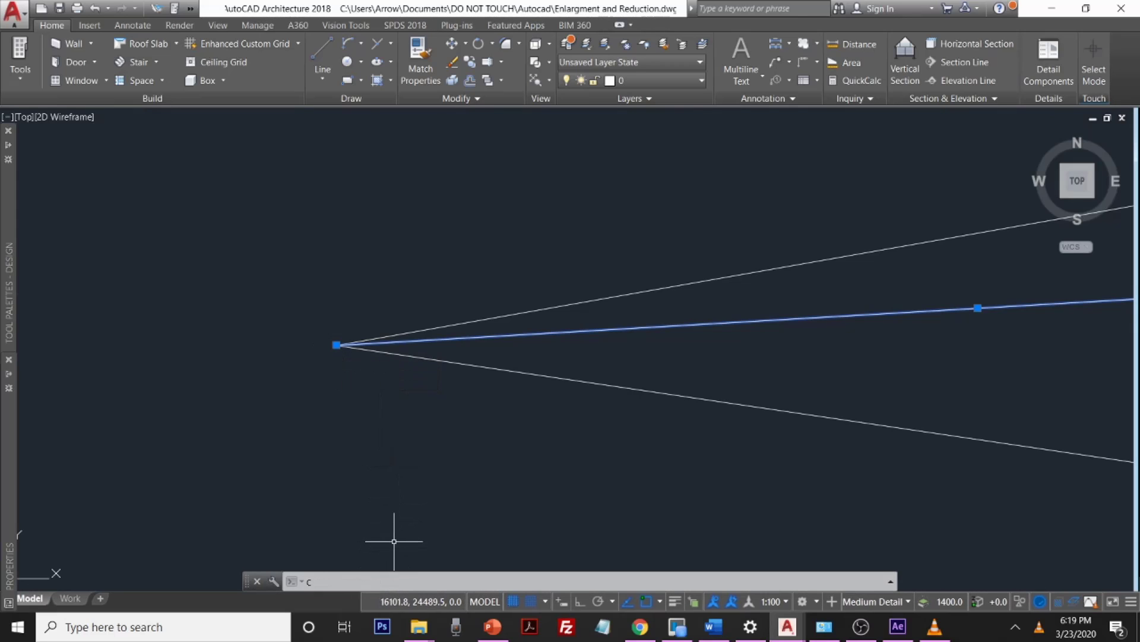
type("op")
key("Return")
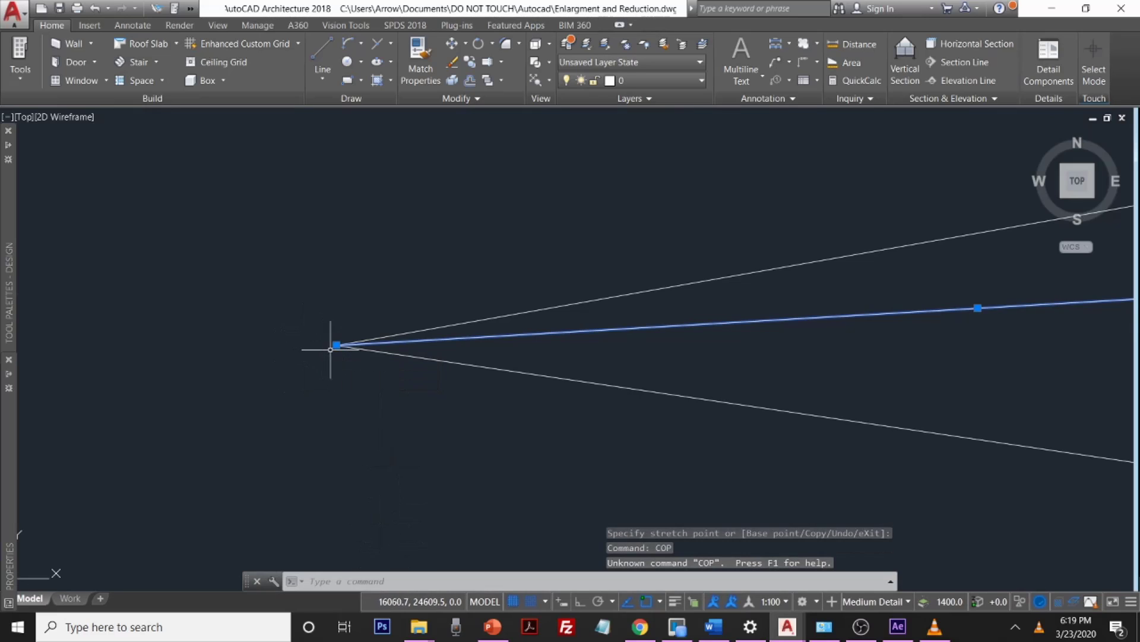
Step: Copy the central ray from the common apex to the green triangle's tip
left_click(475, 582)
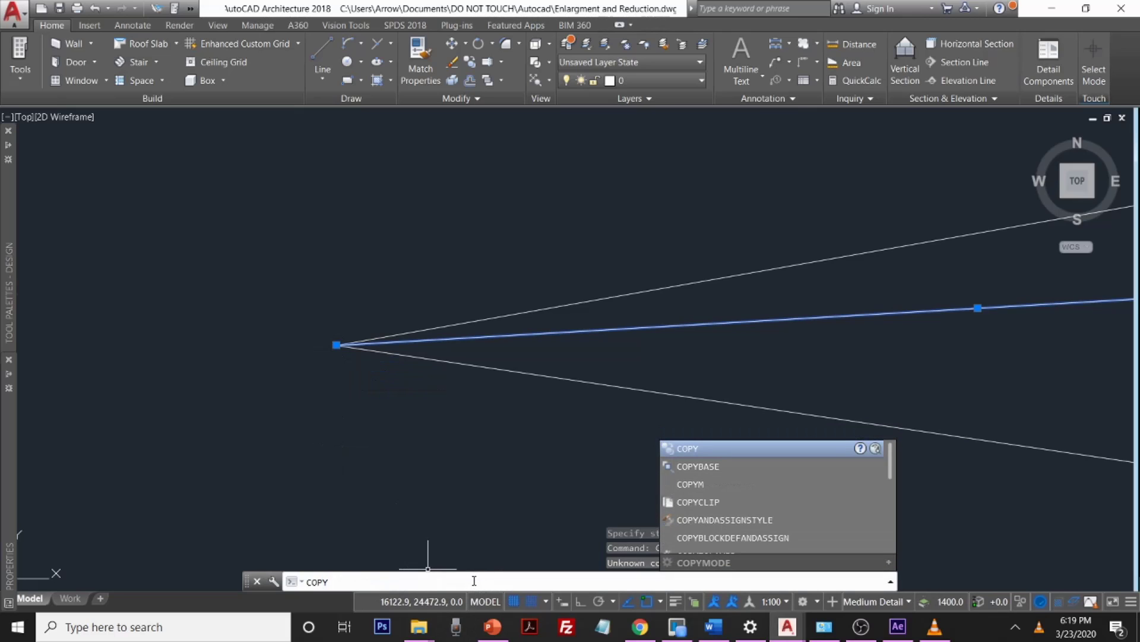
key("Return")
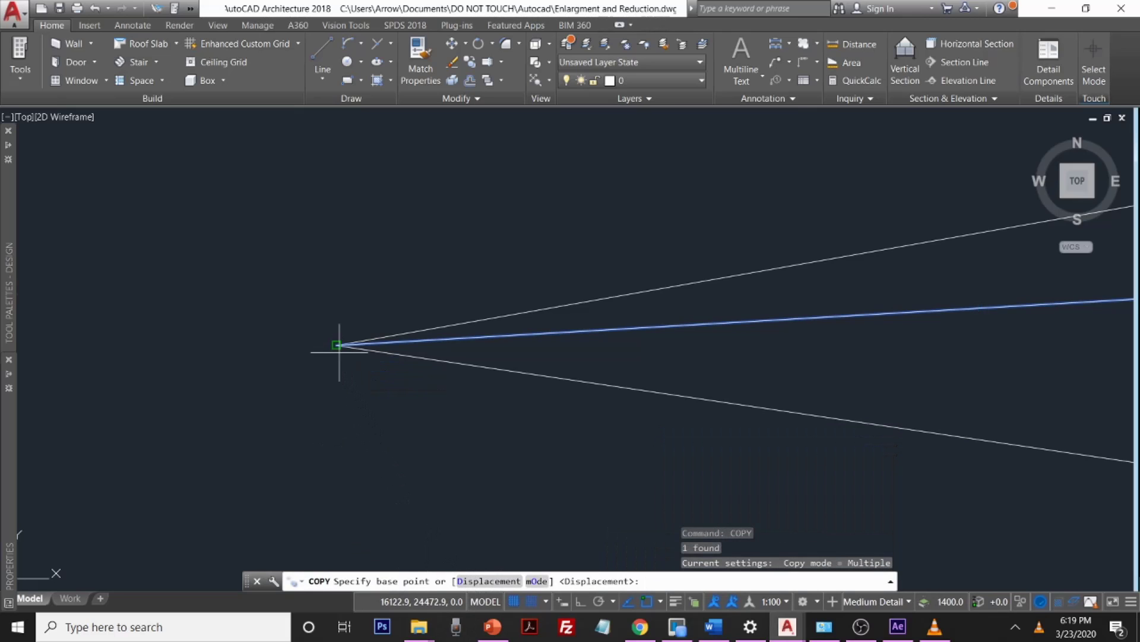
scroll(330, 344, "up", 3)
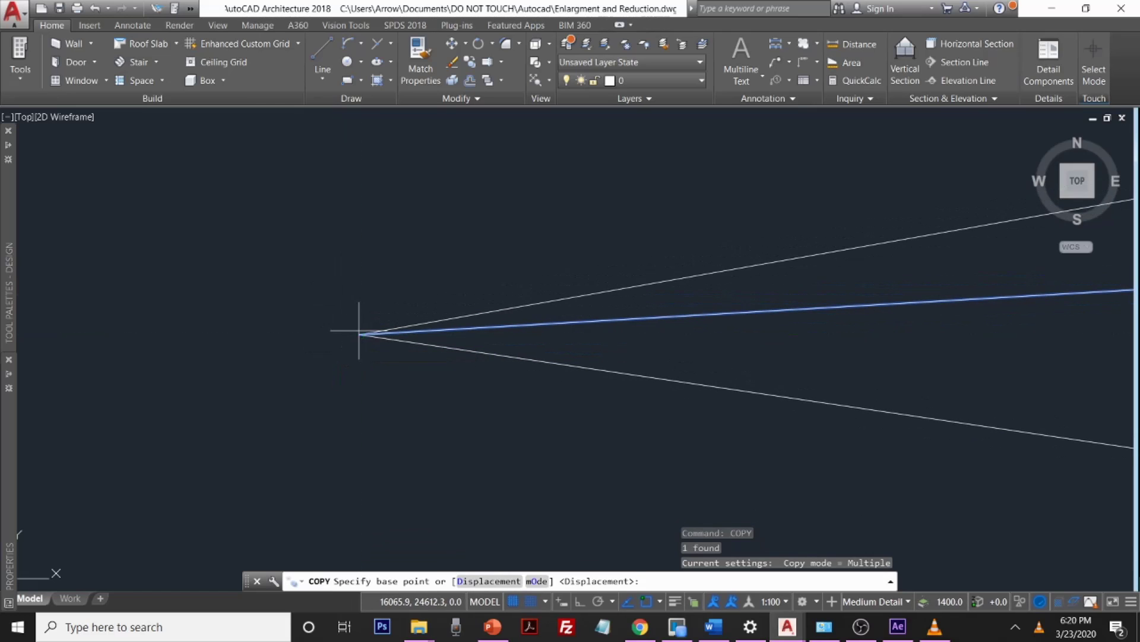
left_click(359, 335)
middle_click_drag(487, 338, 236, 328)
scroll(236, 328, "down", 5)
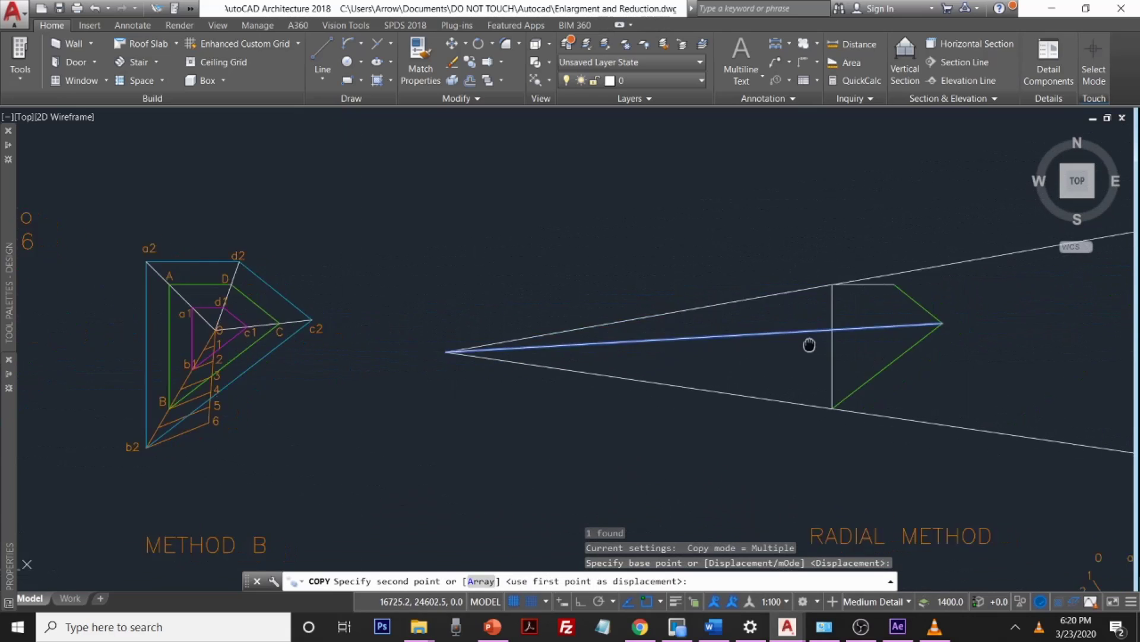
middle_click_drag(810, 344, 416, 333)
scroll(600, 297, "up", 5)
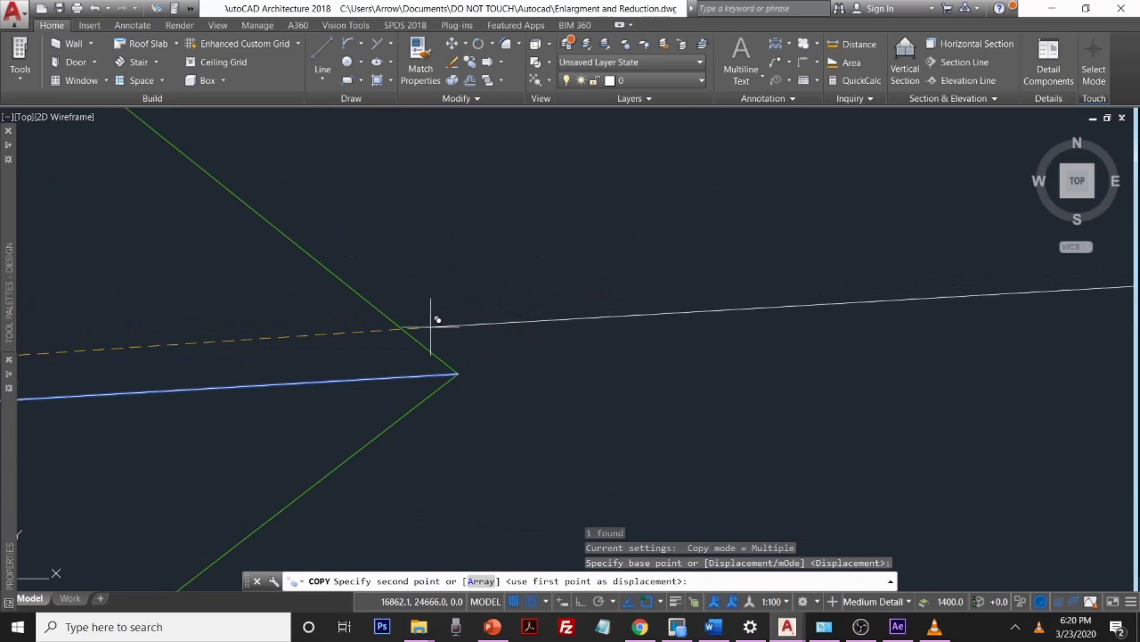
middle_click_drag(332, 353, 740, 387)
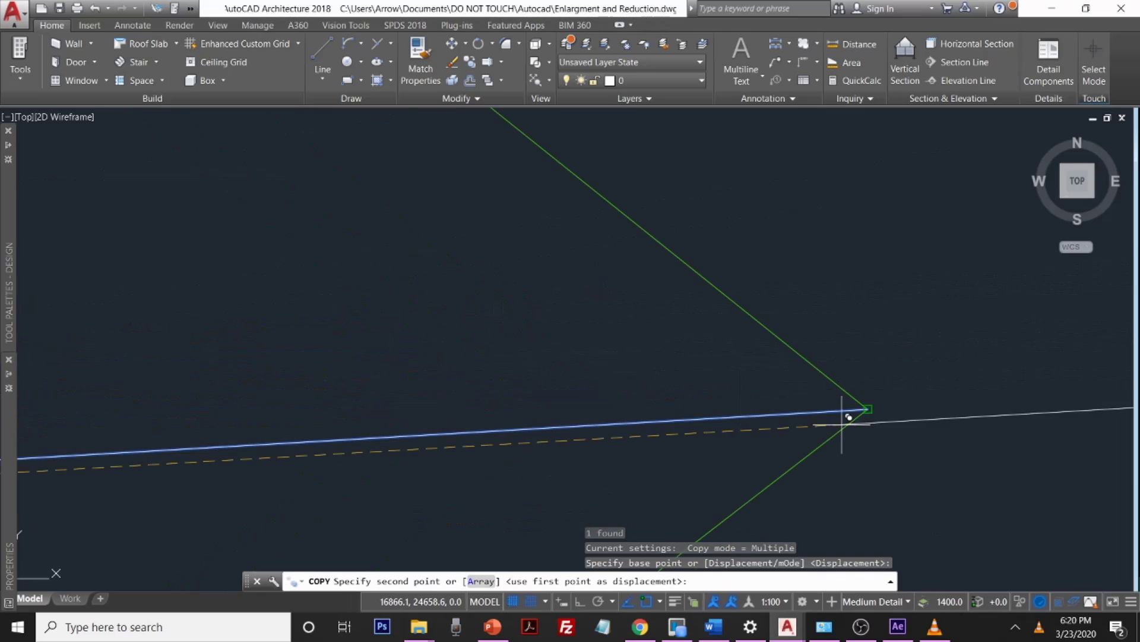
left_click(869, 409)
Step: Zoom out to show all three methods and begin a new line with L
scroll(877, 357, "down", 5)
scroll(870, 360, "down", 3)
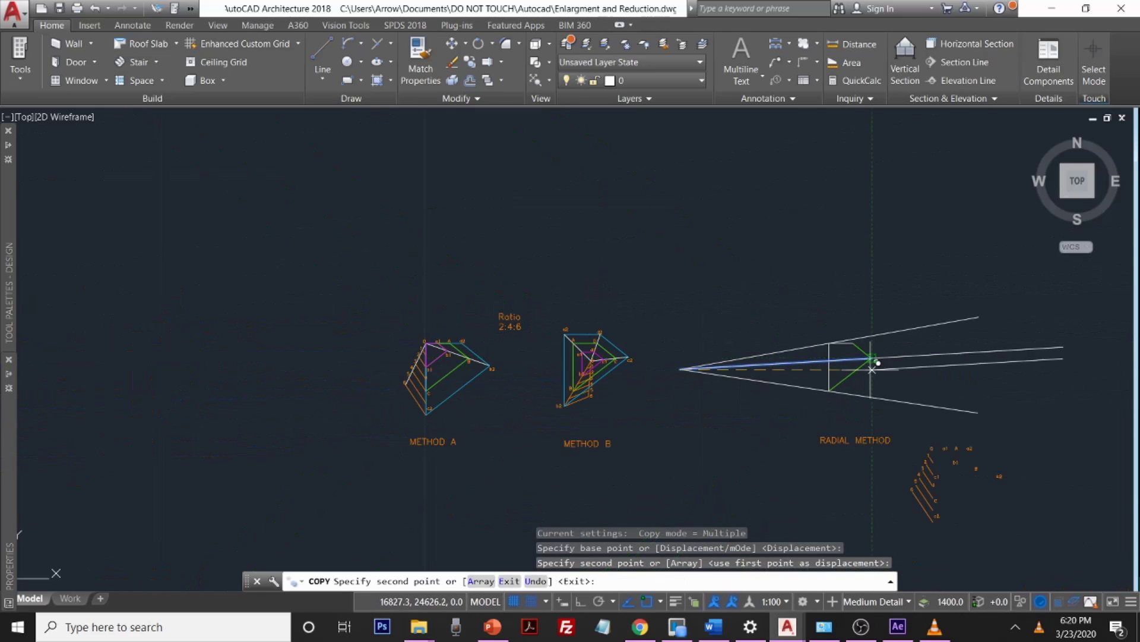
middle_click_drag(866, 369, 742, 307)
key("Escape")
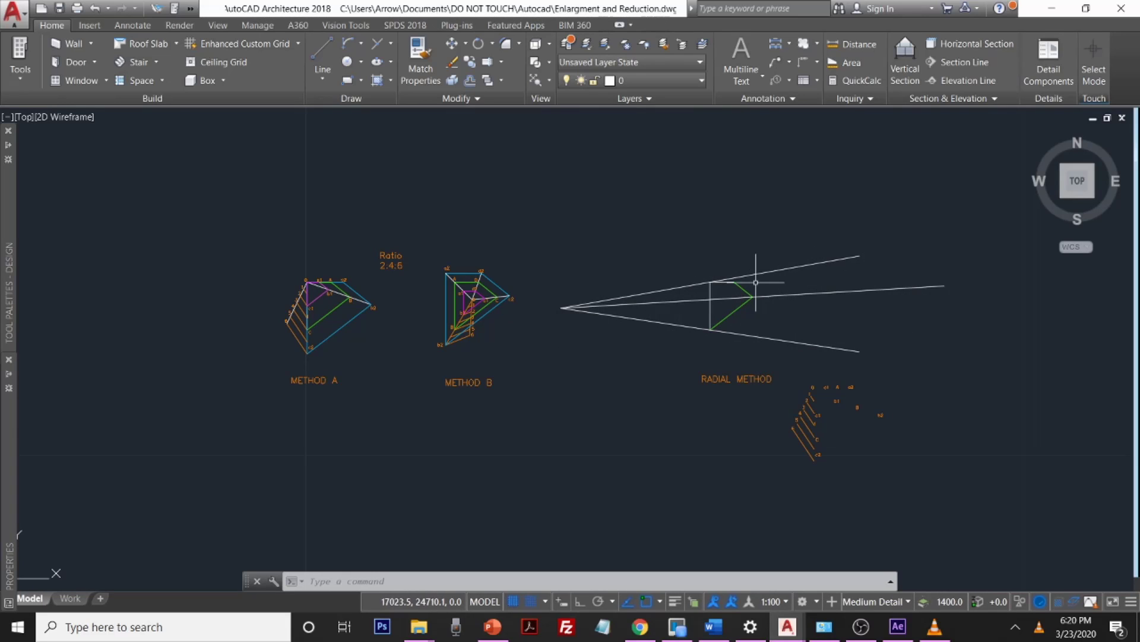
scroll(747, 286, "up", 4)
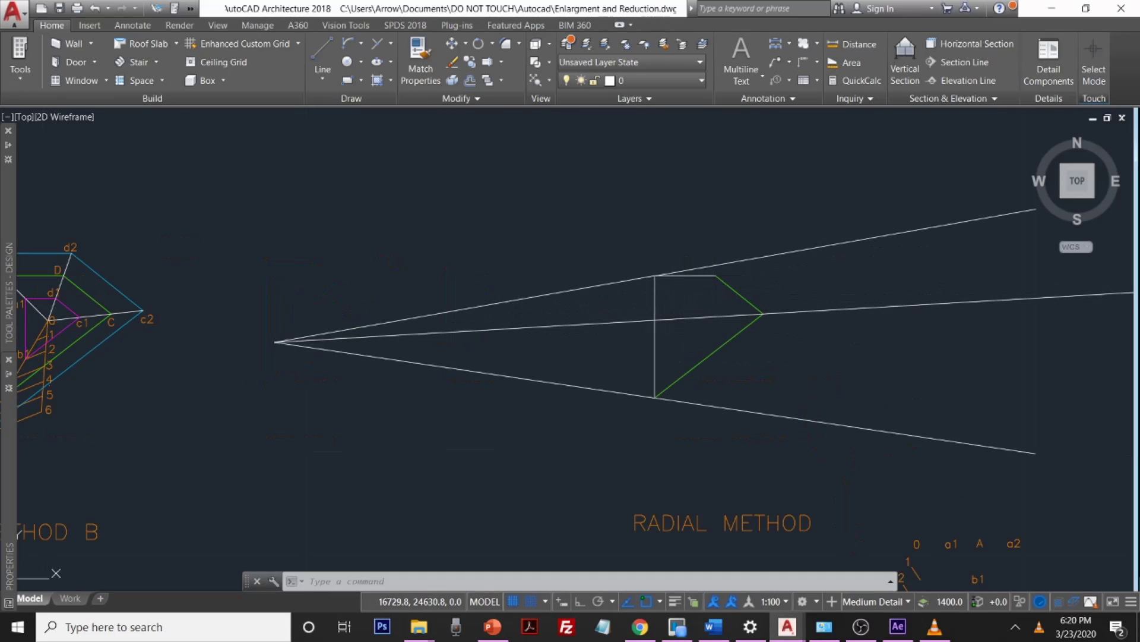
type("l")
key("Return")
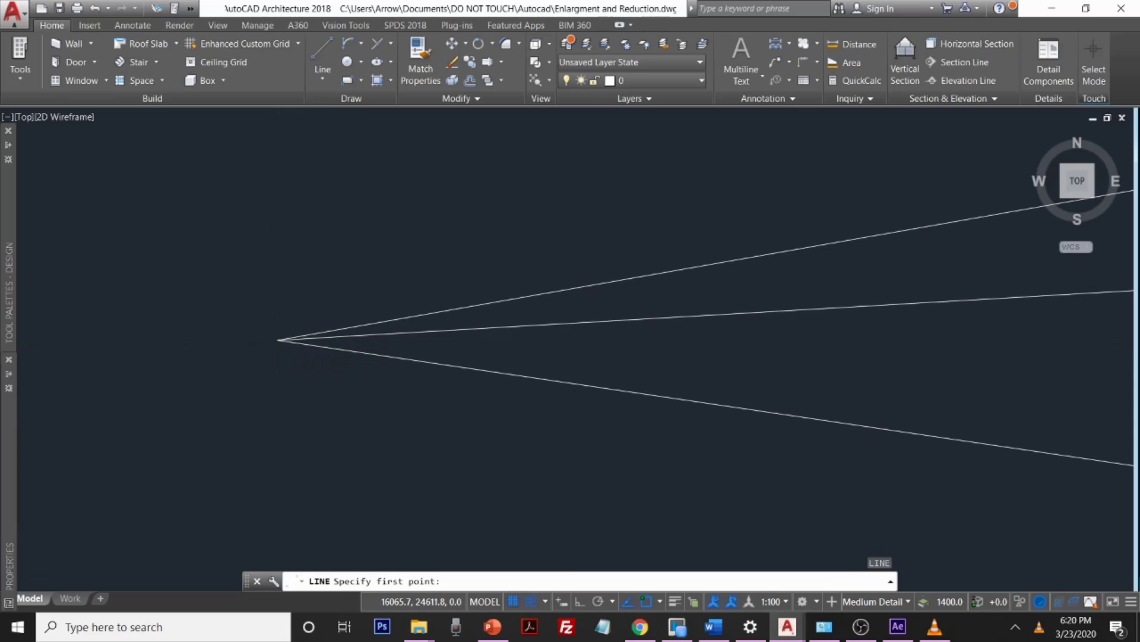
Step: Draw a ray from the radial apex to the green triangle's upper corner
left_click(279, 337)
middle_click_drag(288, 331, 576, 330)
middle_click_drag(916, 308, 298, 336)
scroll(434, 333, "up", 2)
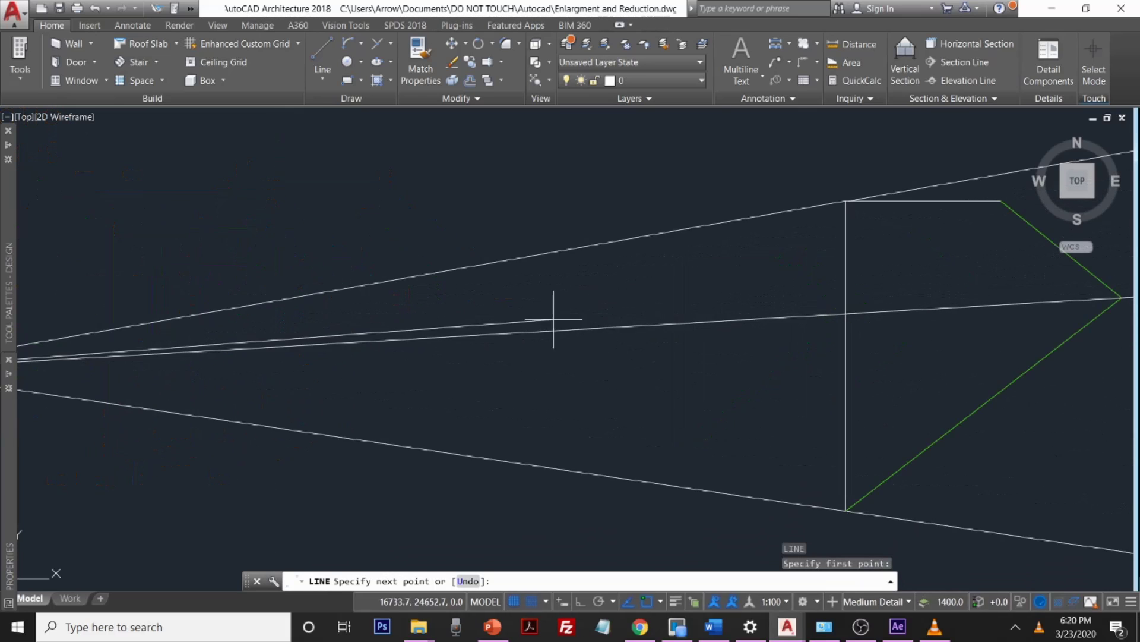
left_click(1001, 201)
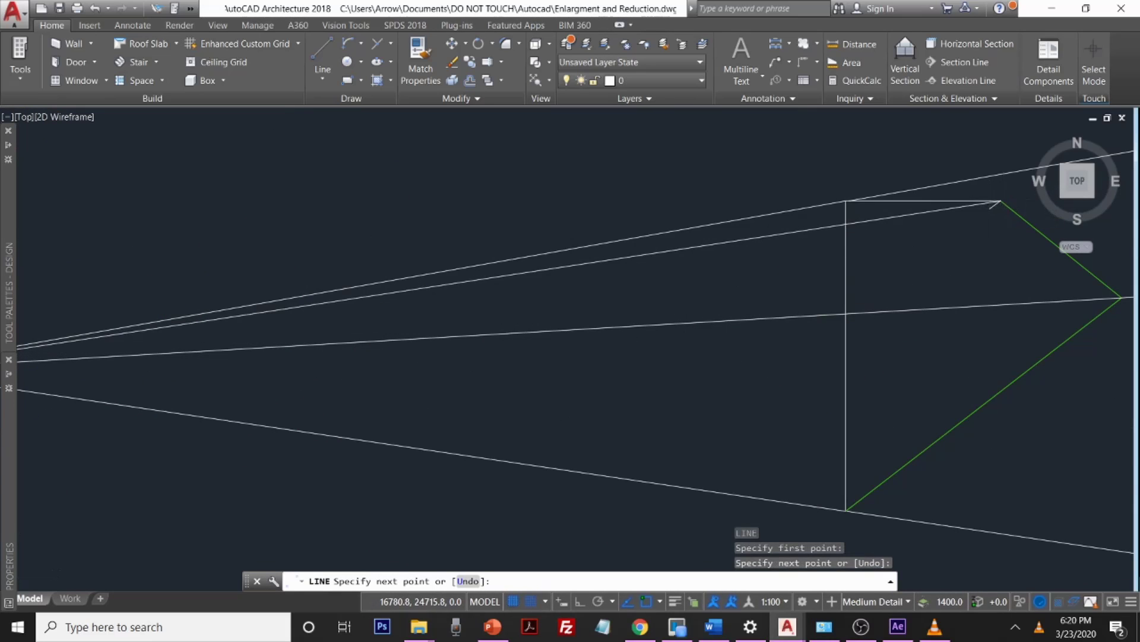
scroll(993, 203, "down", 3)
middle_click_drag(891, 255, 331, 267)
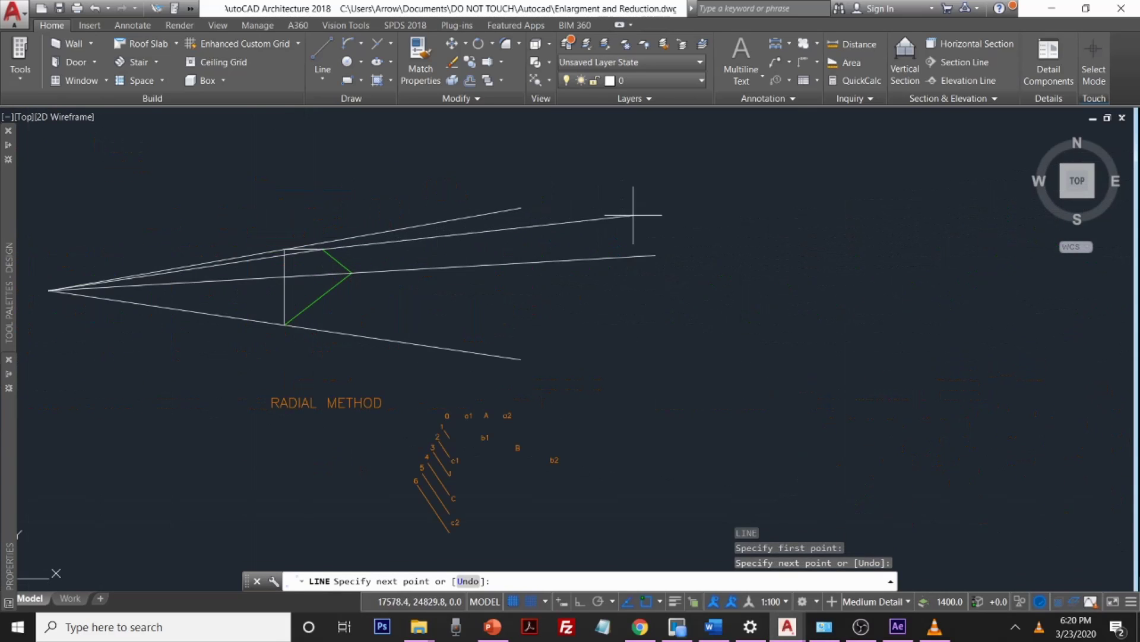
key("Escape")
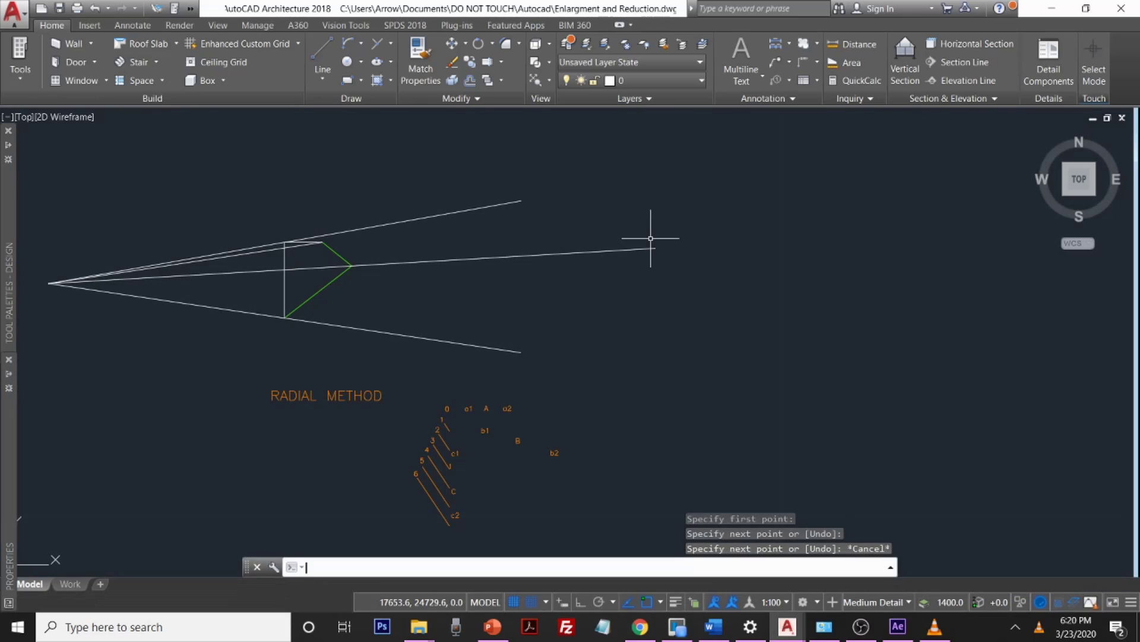
type("co")
key("Return")
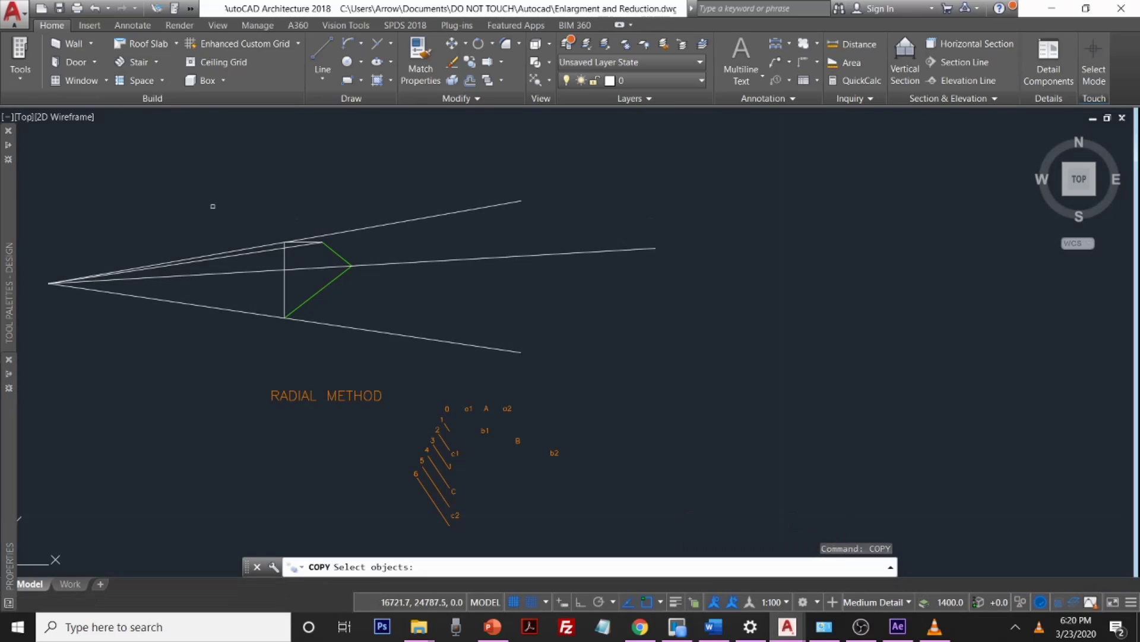
Step: Copy the new upper ray so it starts at the green triangle's upper corner and extends outward
left_click(300, 245)
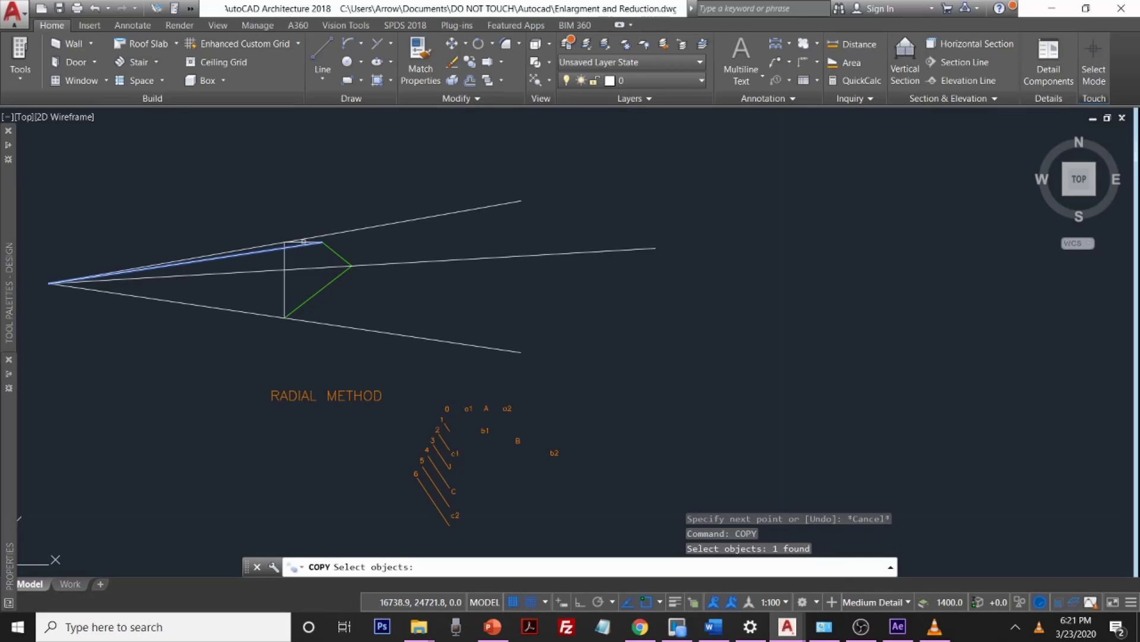
key("Return")
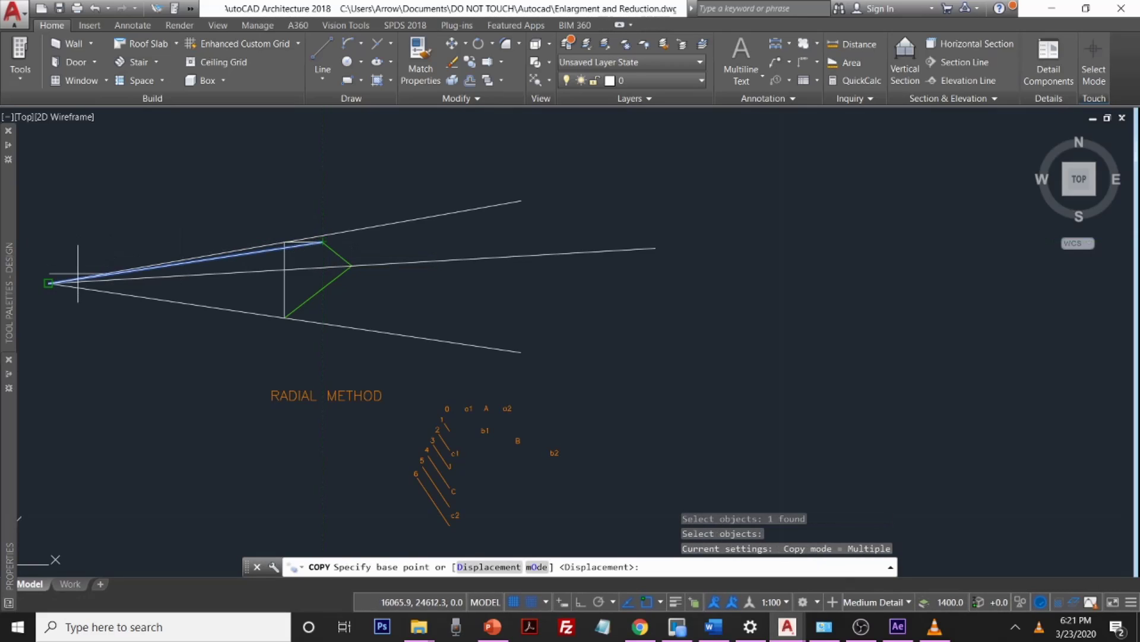
scroll(47, 283, "up", 4)
left_click(48, 283)
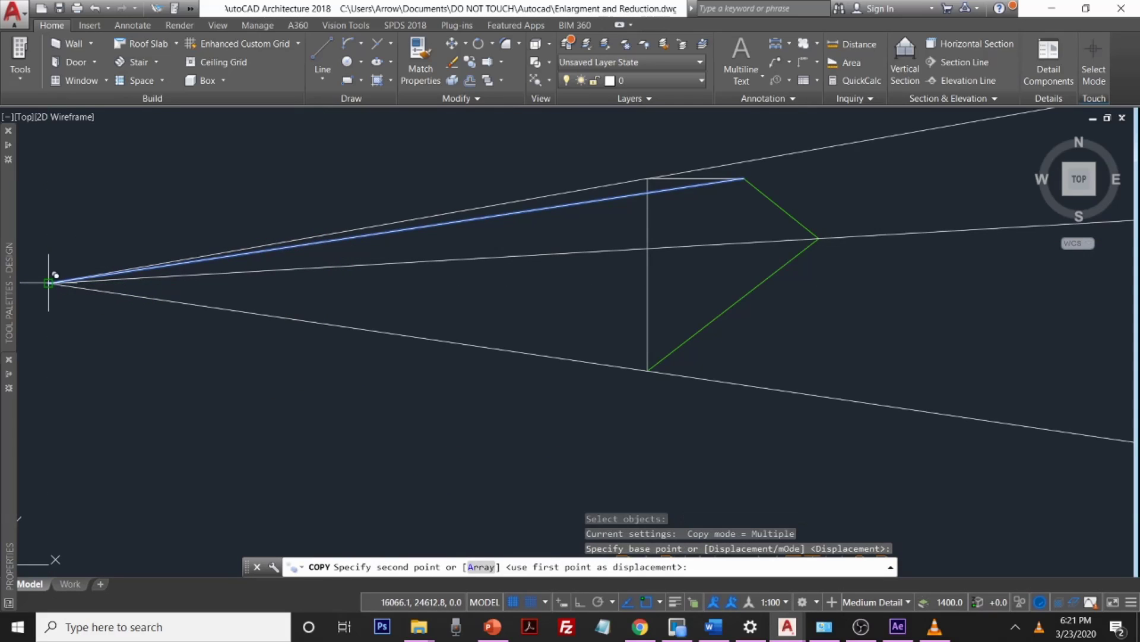
scroll(51, 283, "down", 5)
scroll(550, 259, "up", 3)
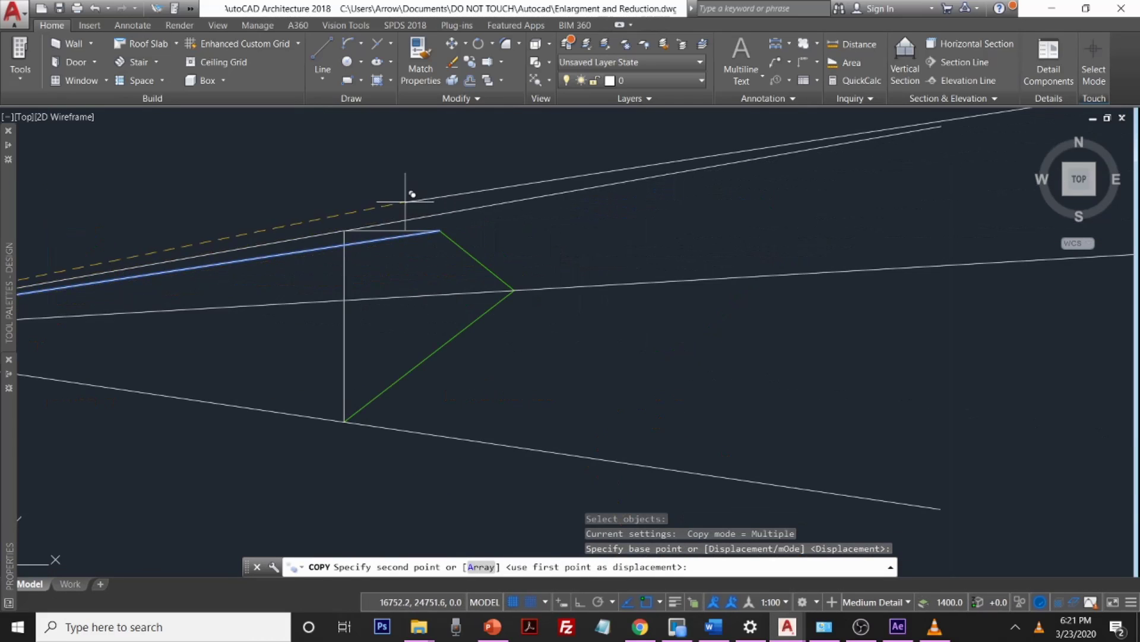
scroll(439, 230, "up", 4)
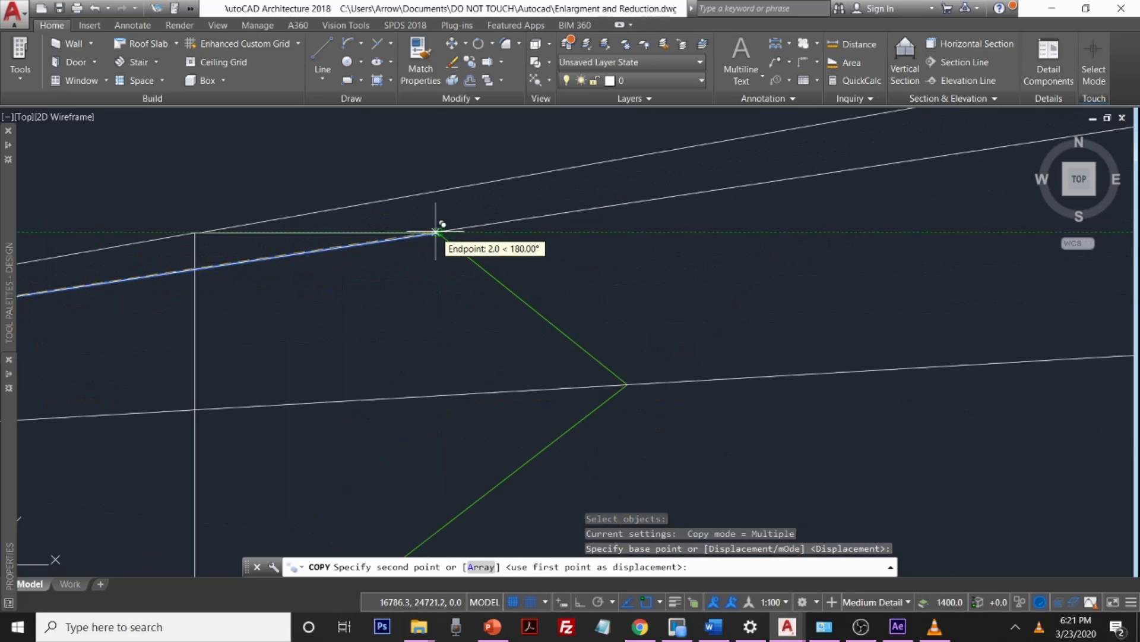
left_click(437, 232)
scroll(564, 244, "down", 8)
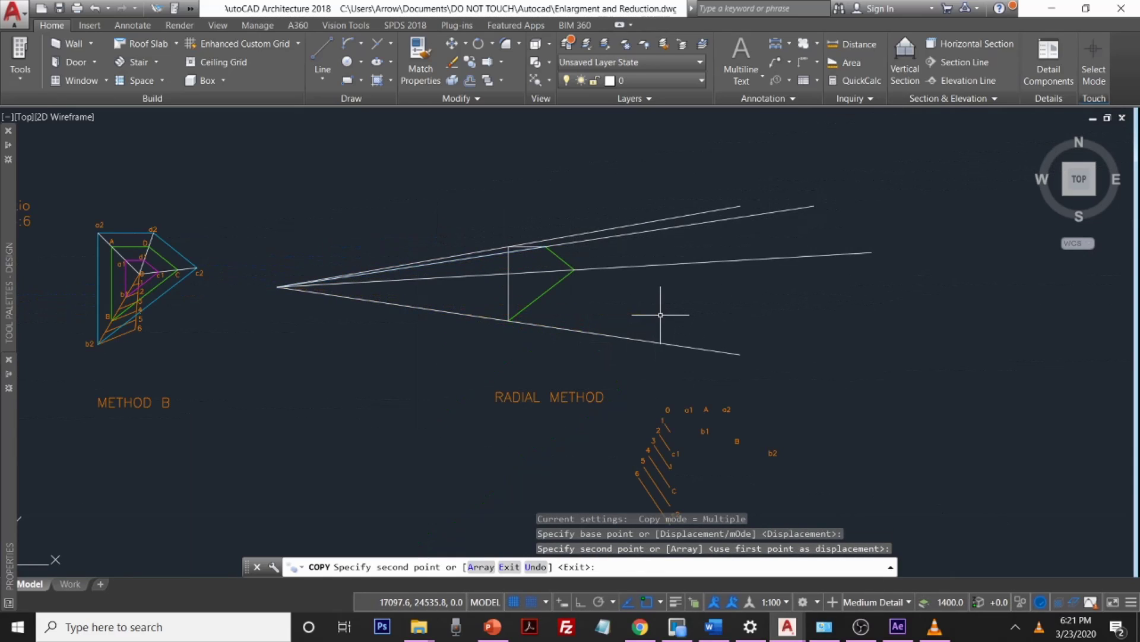
key("Escape")
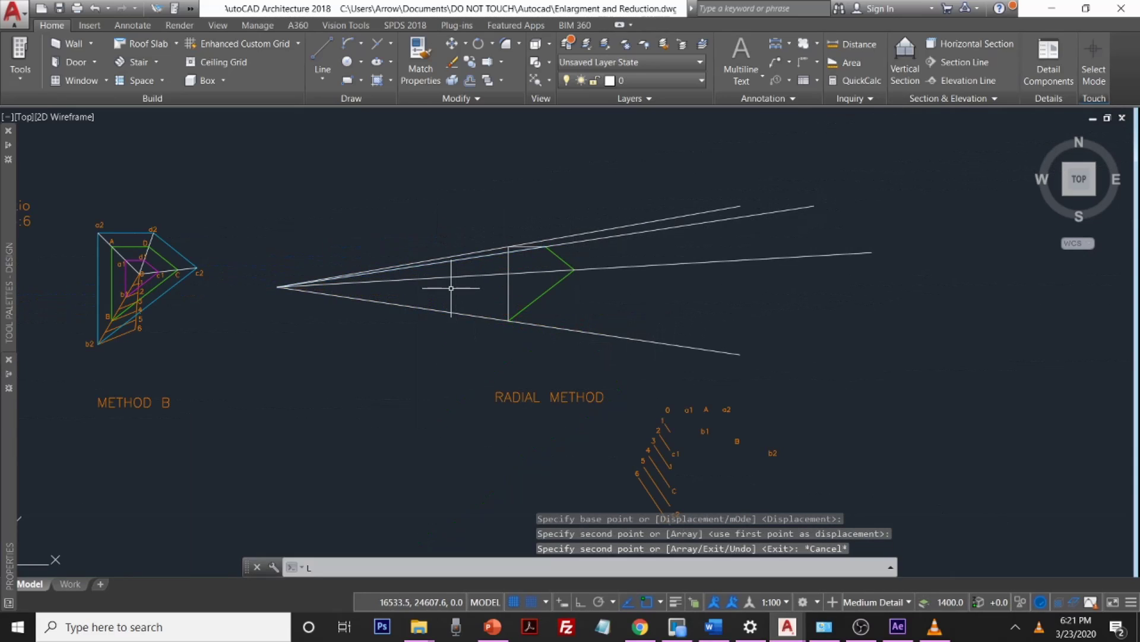
type("l")
key("Return")
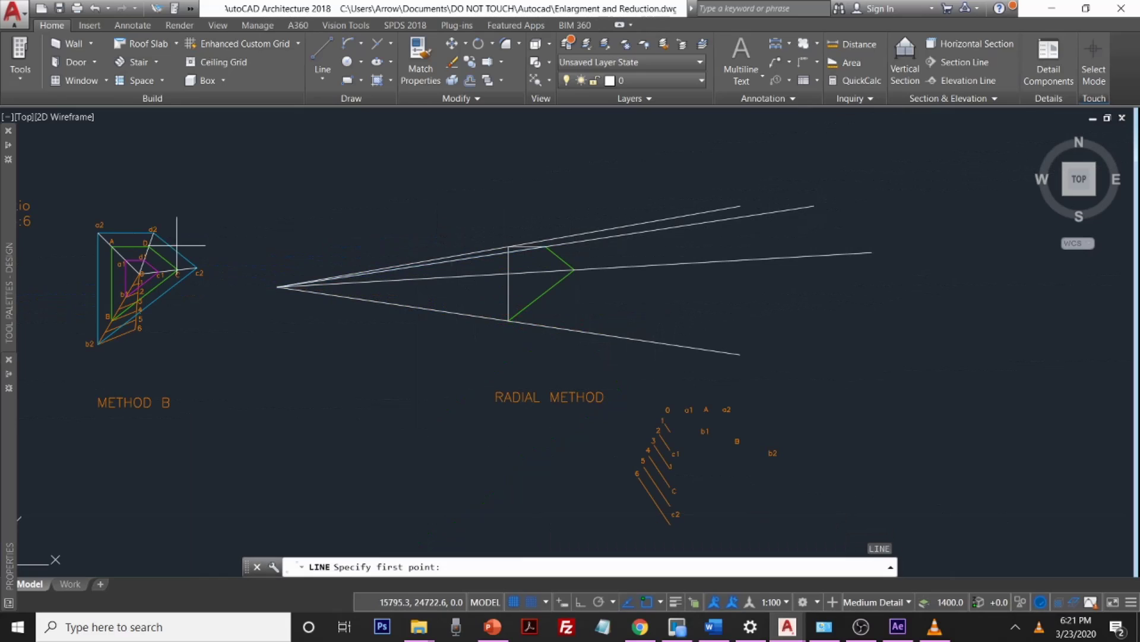
Step: Draw a line slanting down-right from the radial apex, passing below the lower ray
left_click(278, 286)
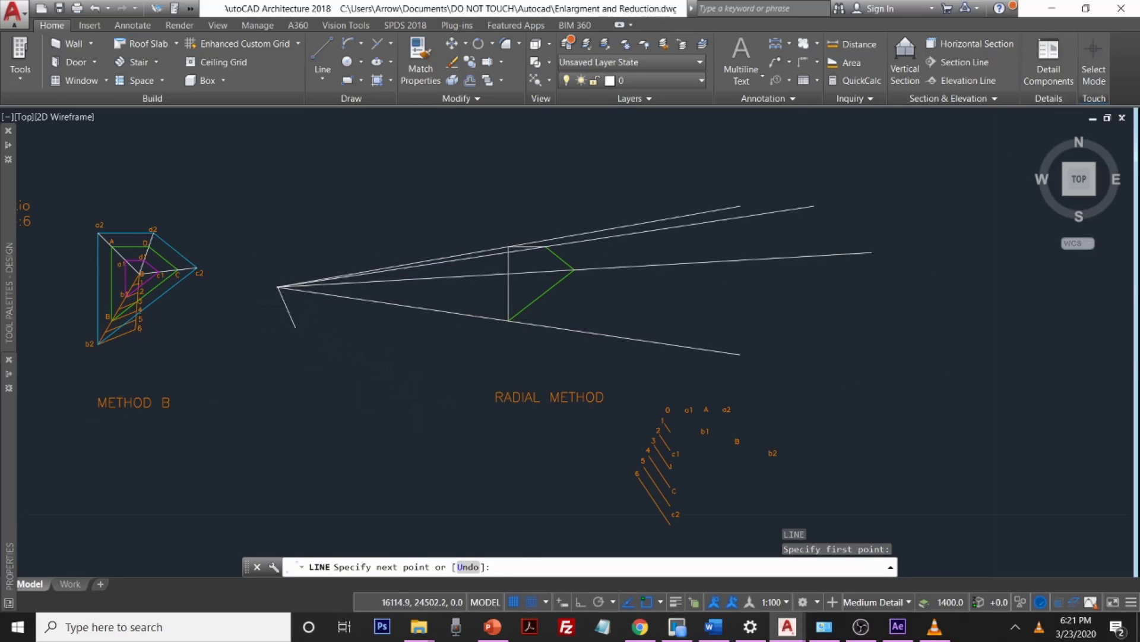
scroll(295, 327, "up", 6)
scroll(329, 502, "down", 5)
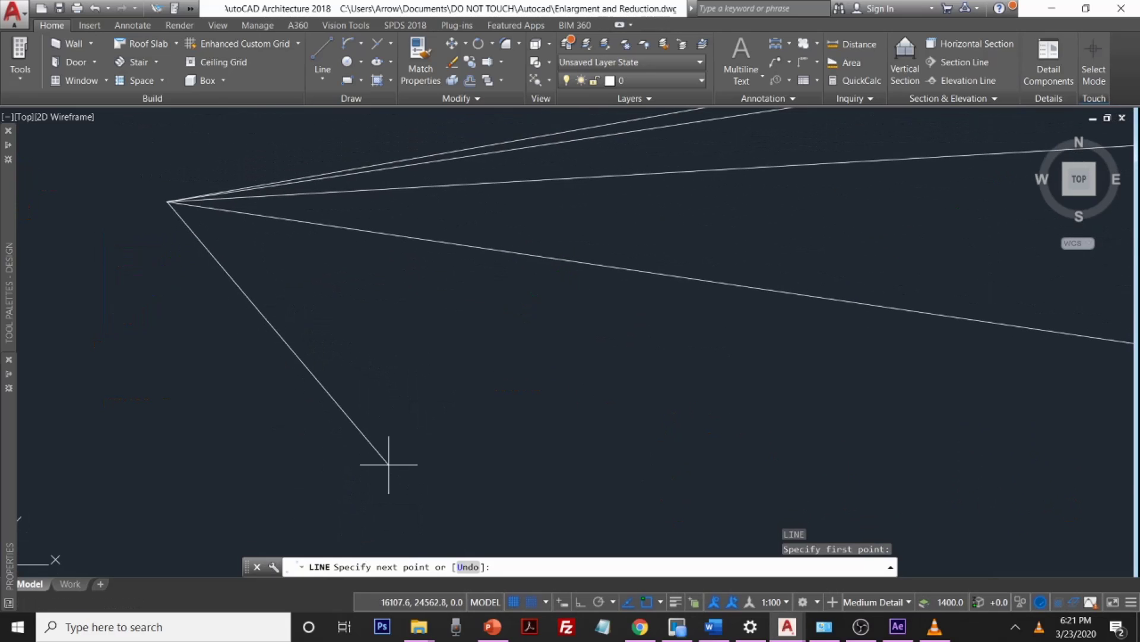
scroll(581, 492, "down", 8)
scroll(610, 493, "down", 3)
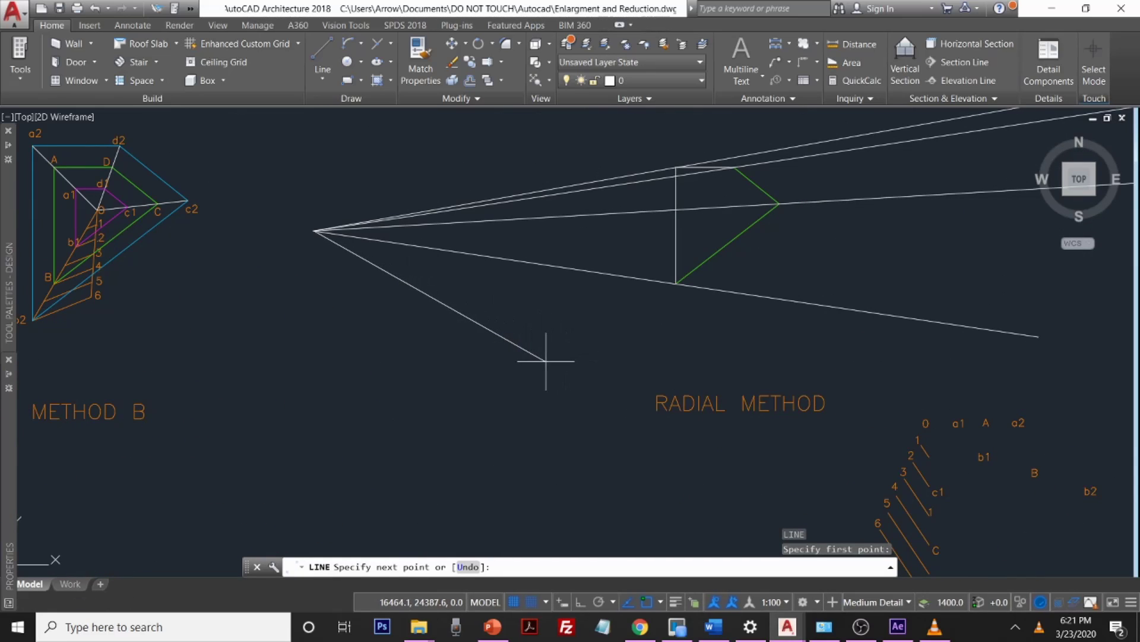
left_click(550, 350)
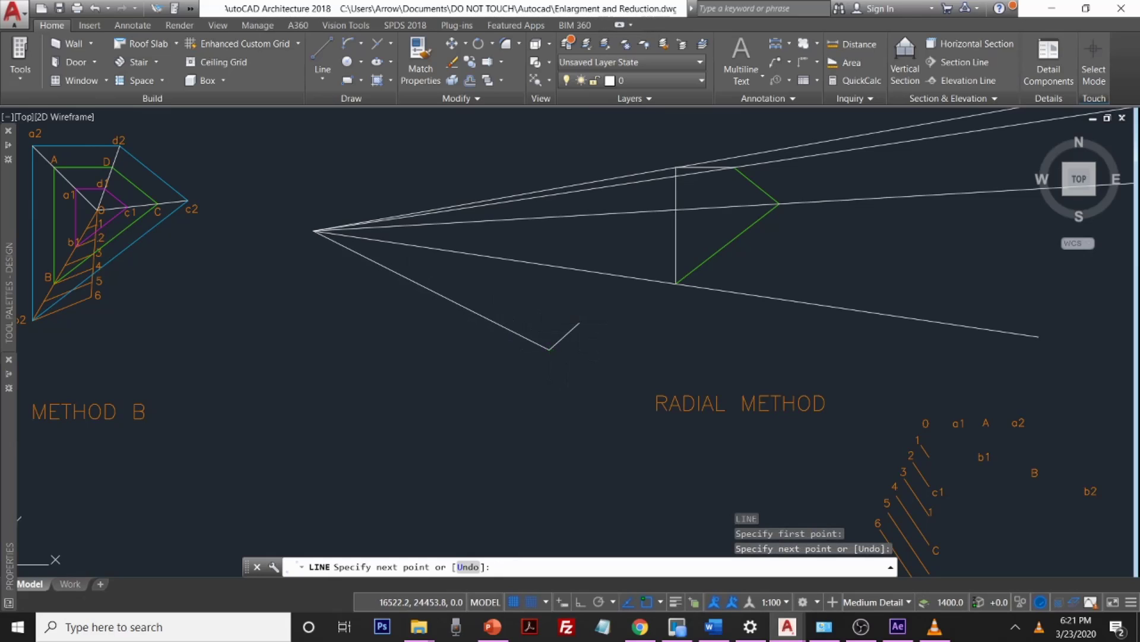
key("Return")
type("d")
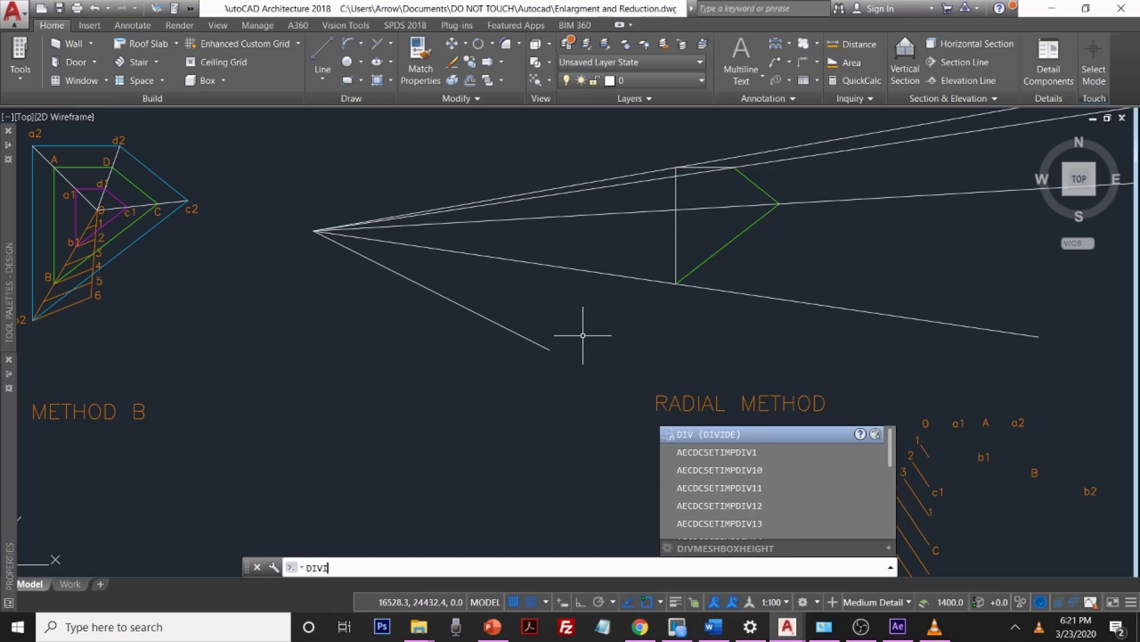
Step: Make a first, unsuccessful division attempt and cancel a stray line started at the apex
key("Return")
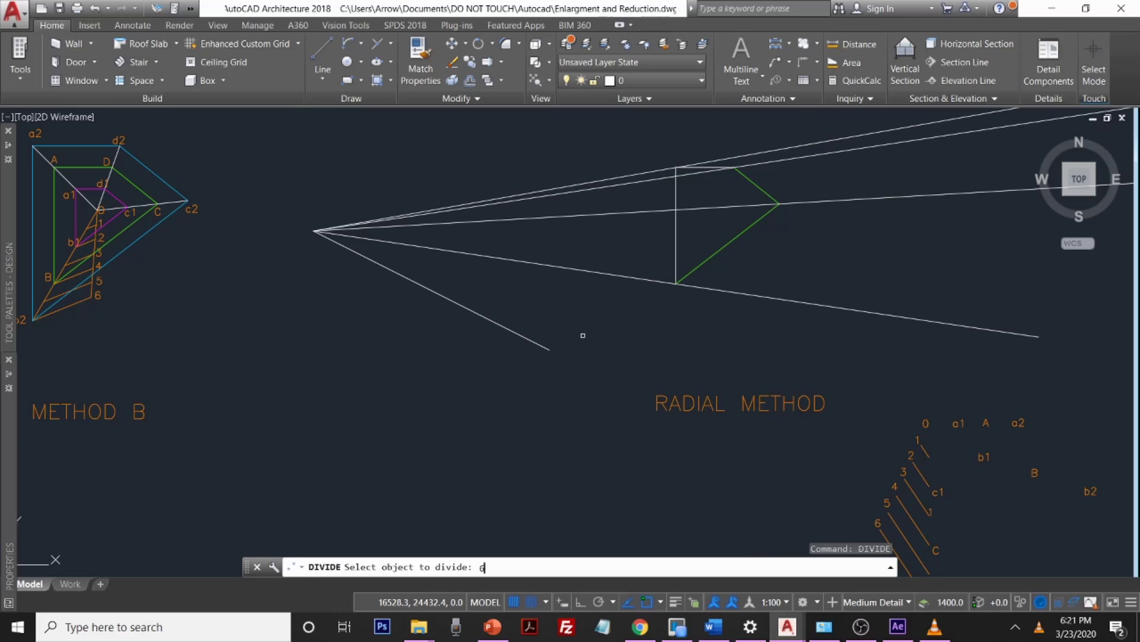
key("Return")
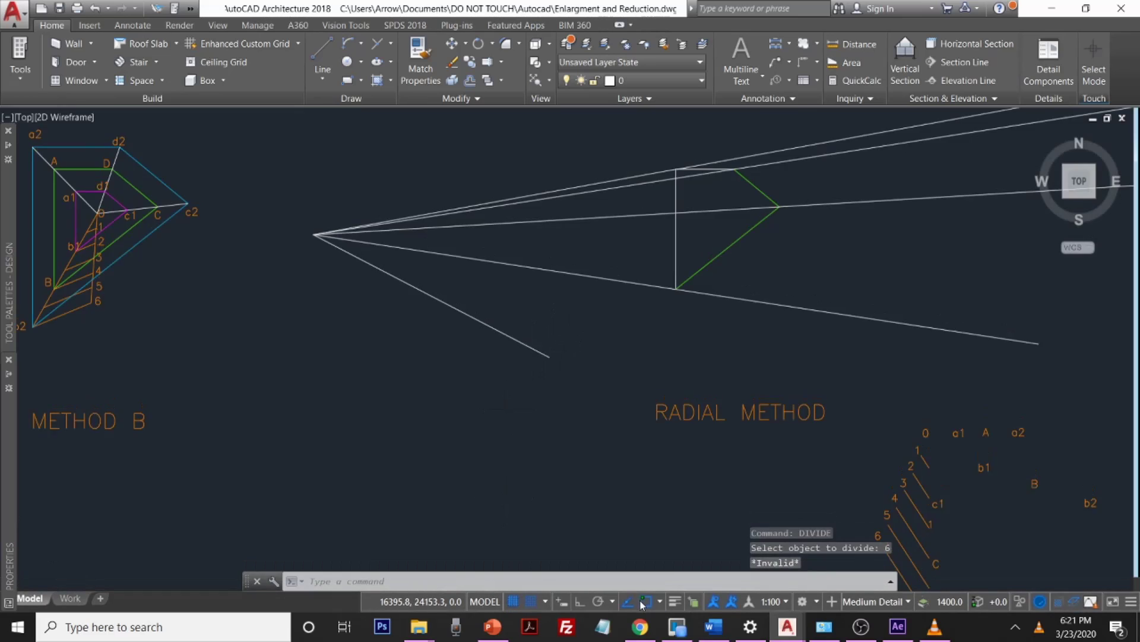
left_click(661, 602)
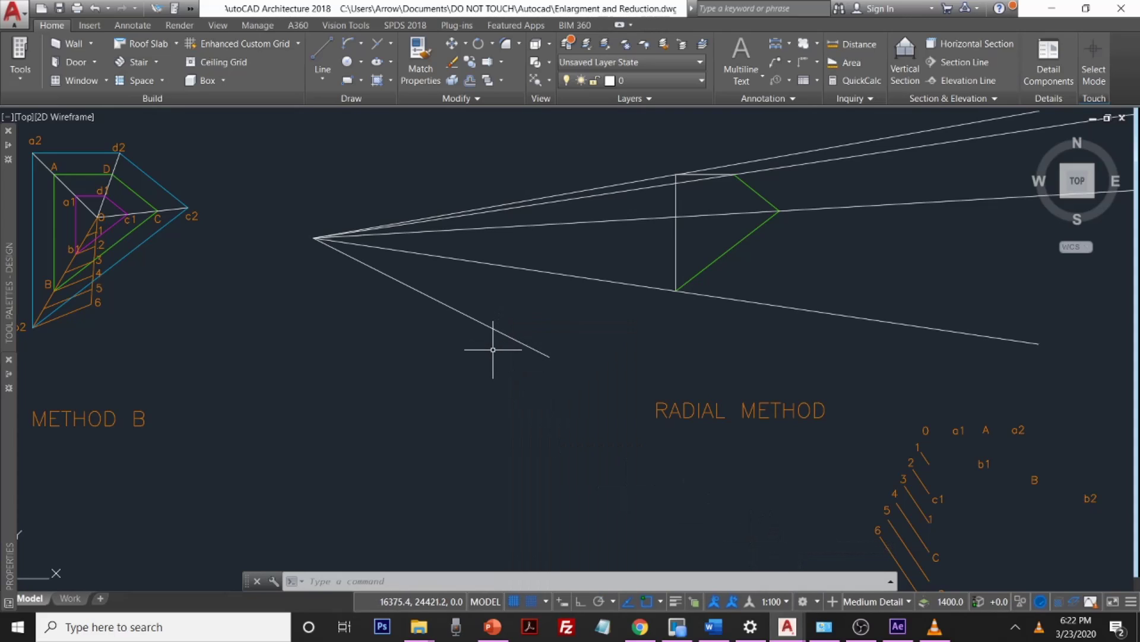
key("Return")
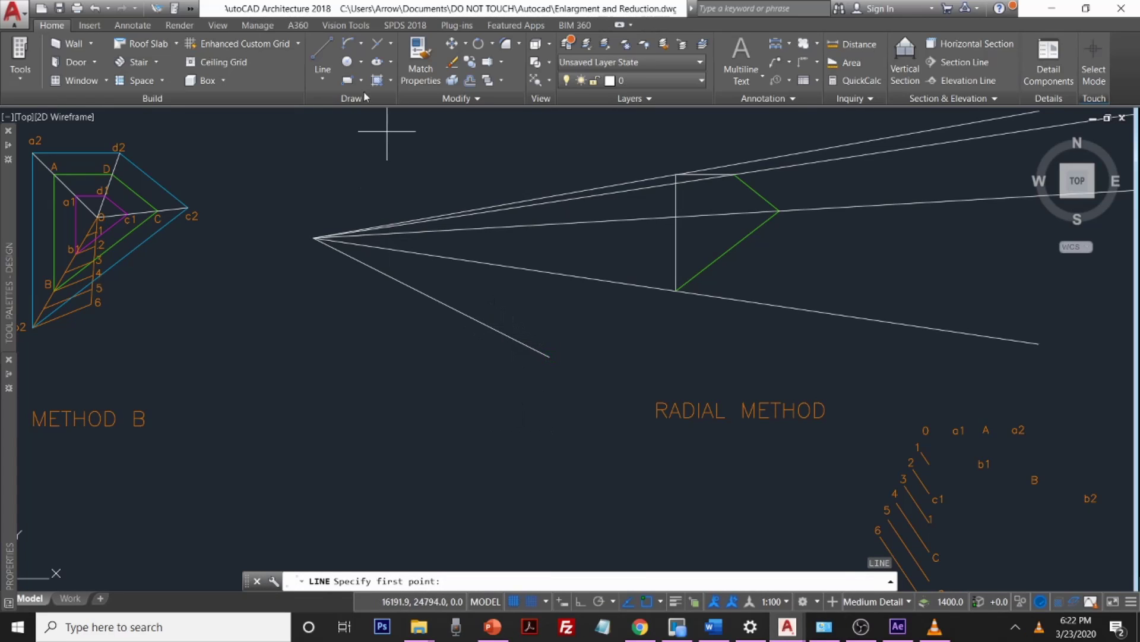
left_click(322, 48)
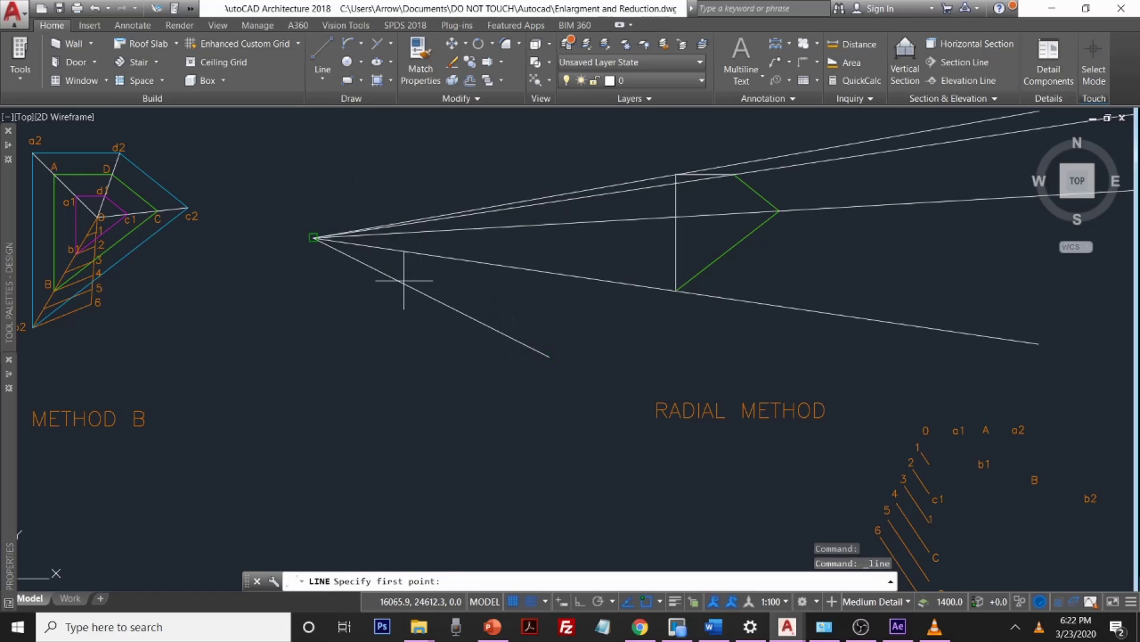
left_click(419, 291)
key("Escape")
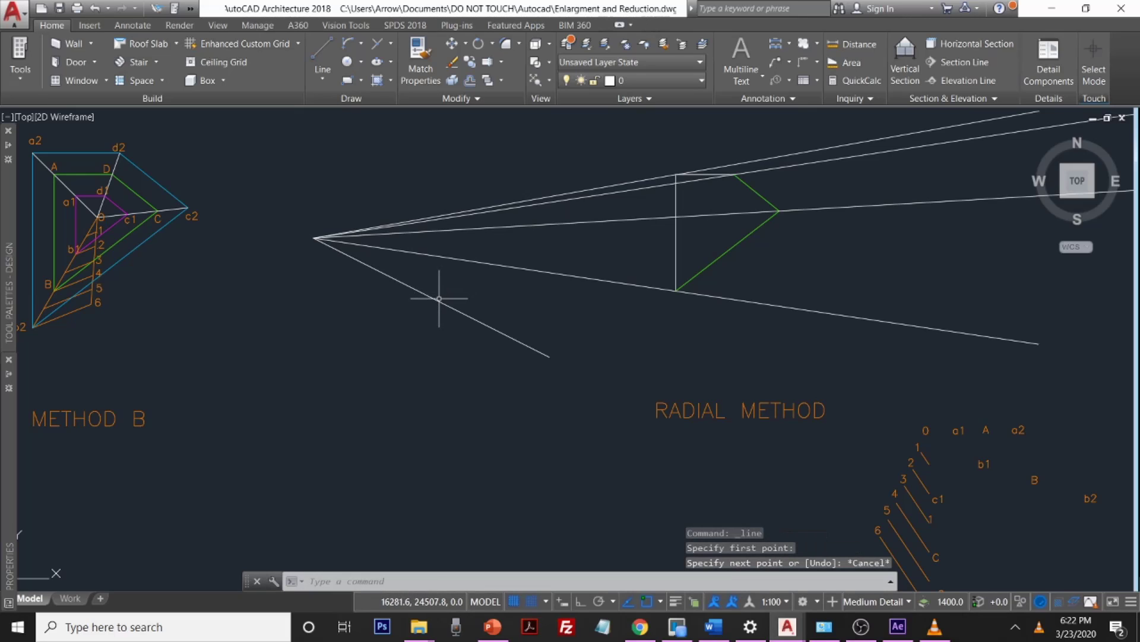
Step: Run DIVIDE on the slanting line from the apex with 6 segments
type("p")
type("IVID")
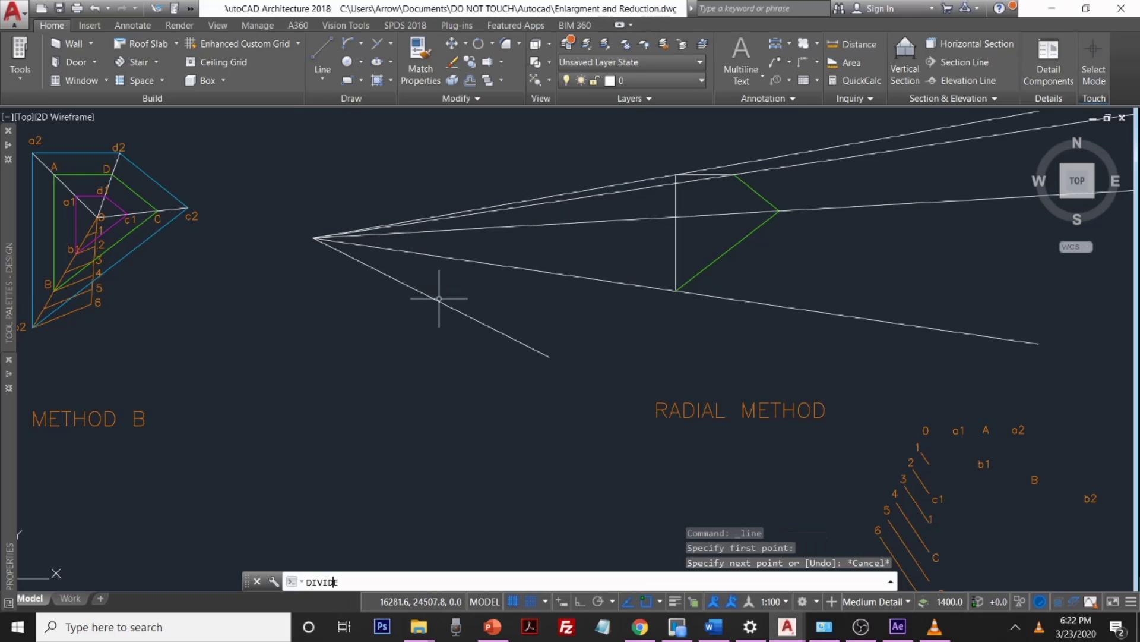
type("E")
key("Return")
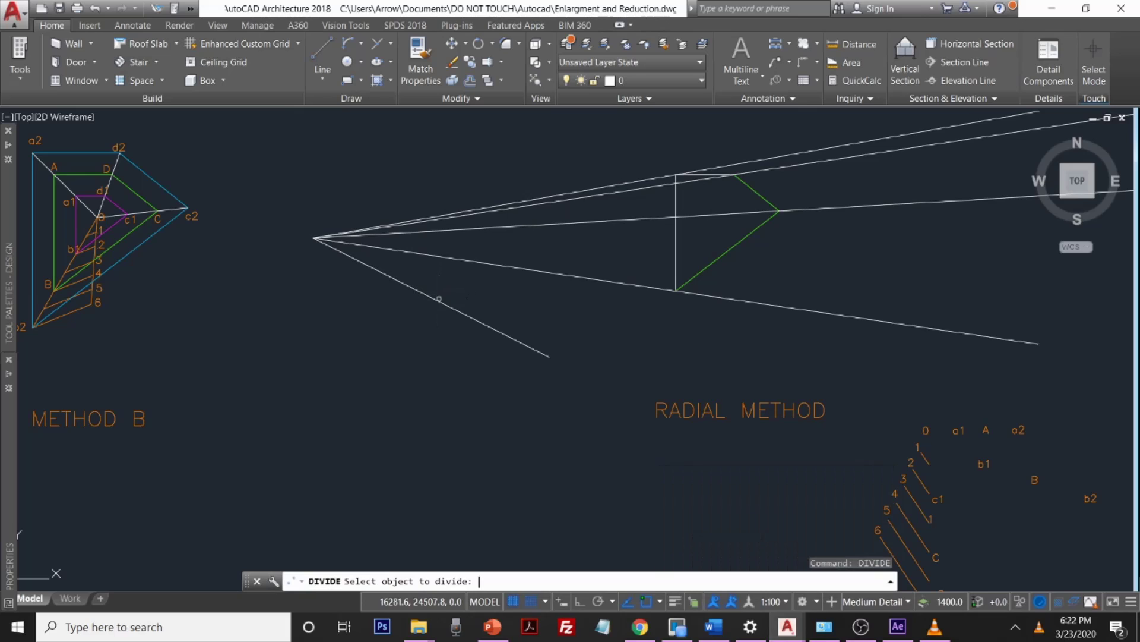
left_click(443, 301)
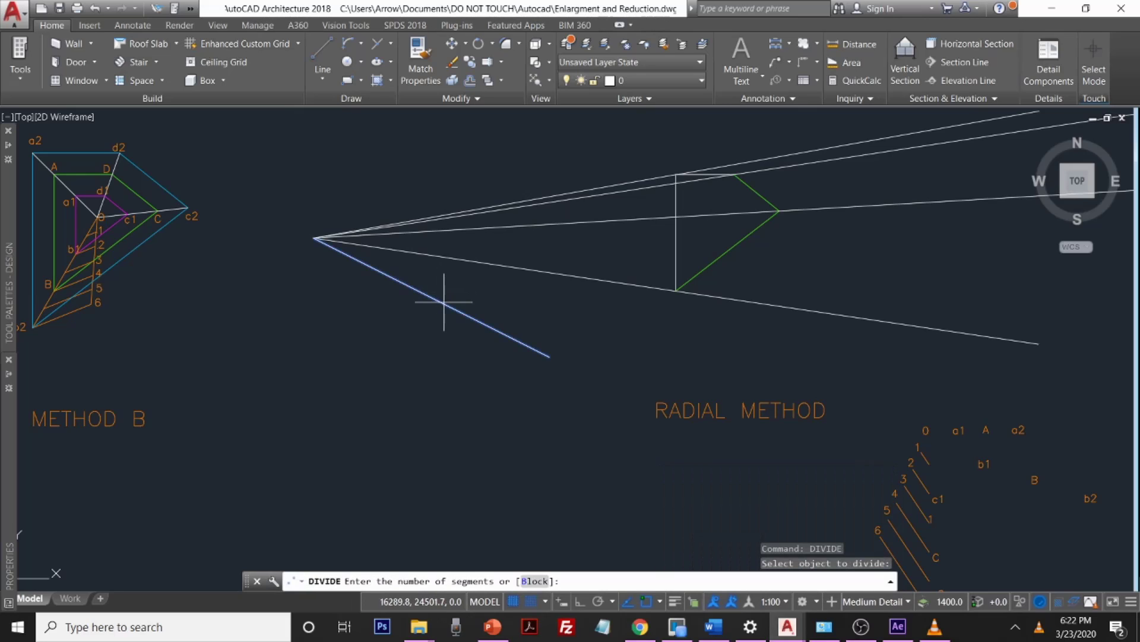
key("Return")
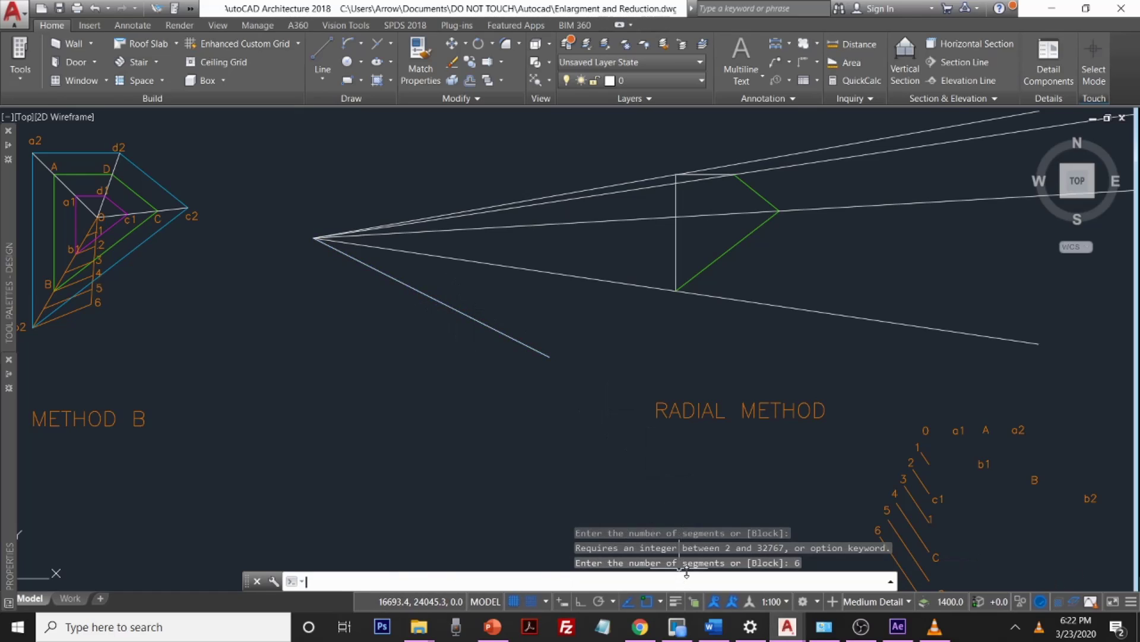
key("Return")
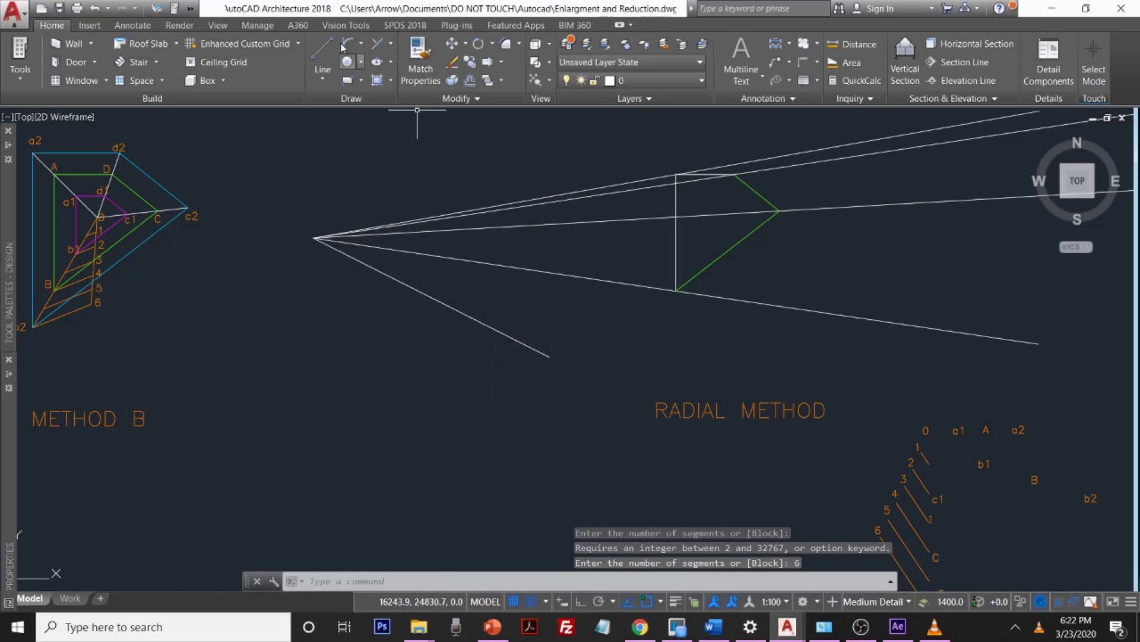
left_click(323, 59)
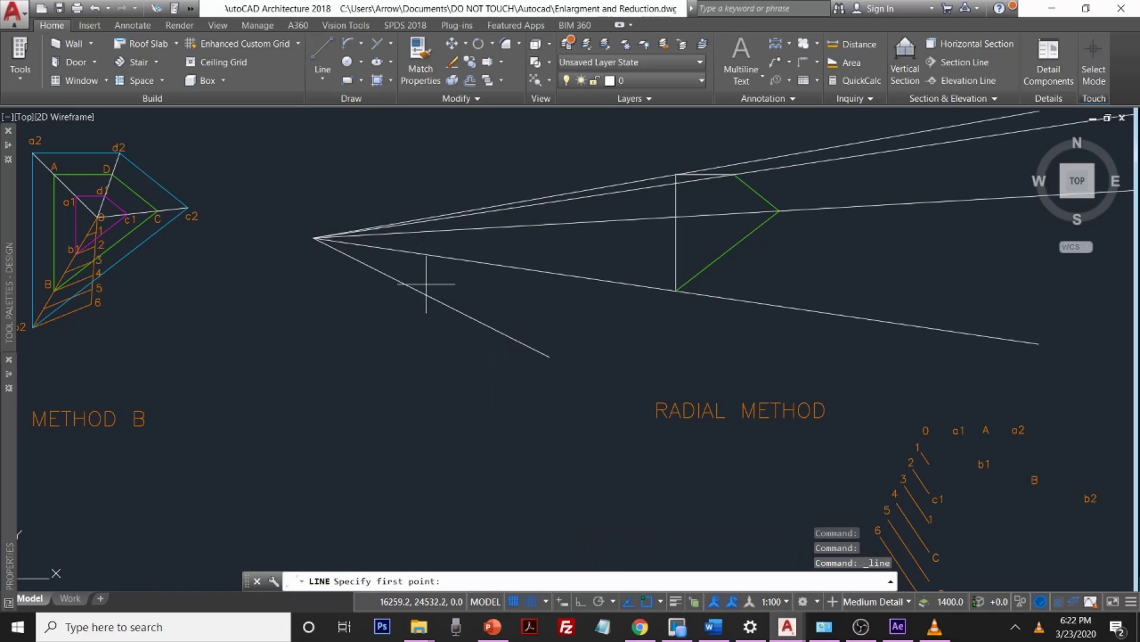
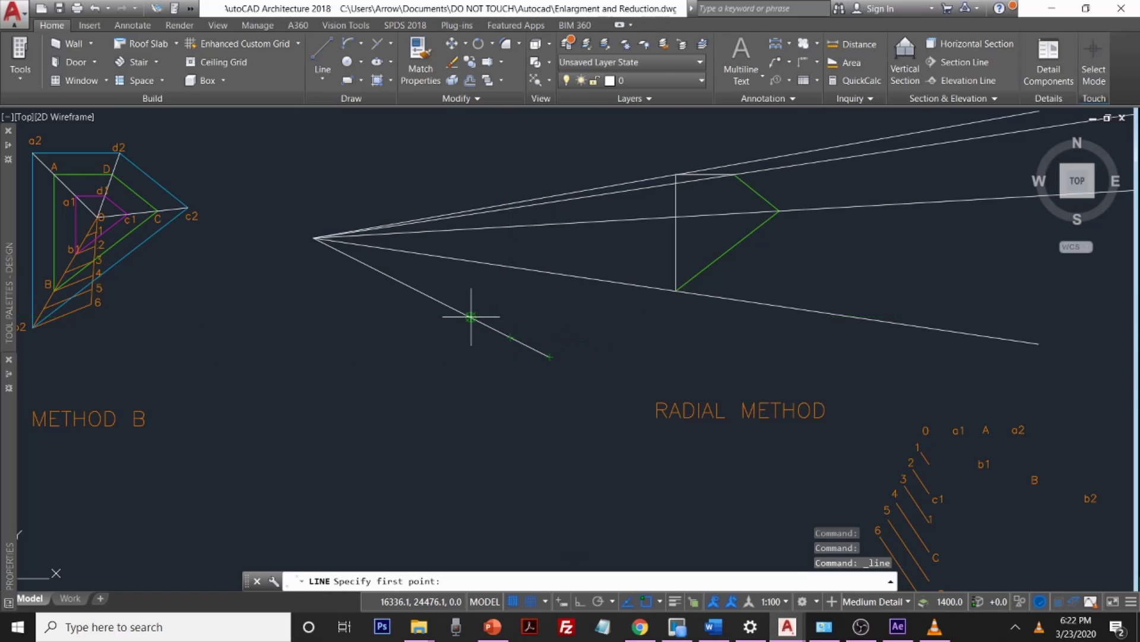
Step: Draw a line from the lower-ray intersection to the green outline's bottom corner
scroll(471, 317, "up", 2)
left_click(471, 316)
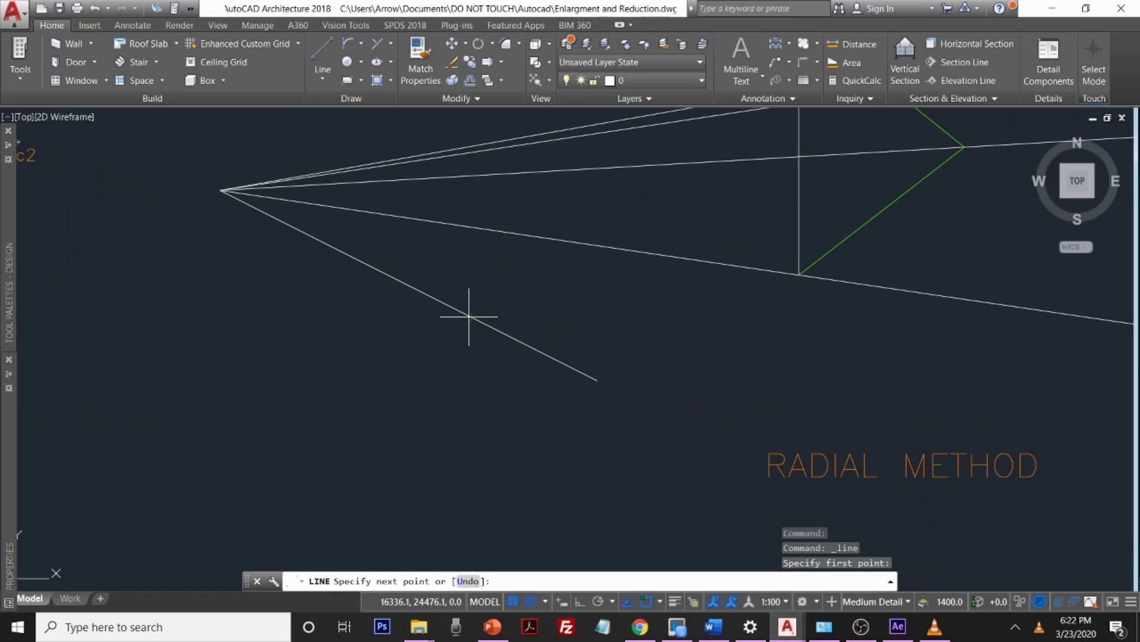
left_click(799, 275)
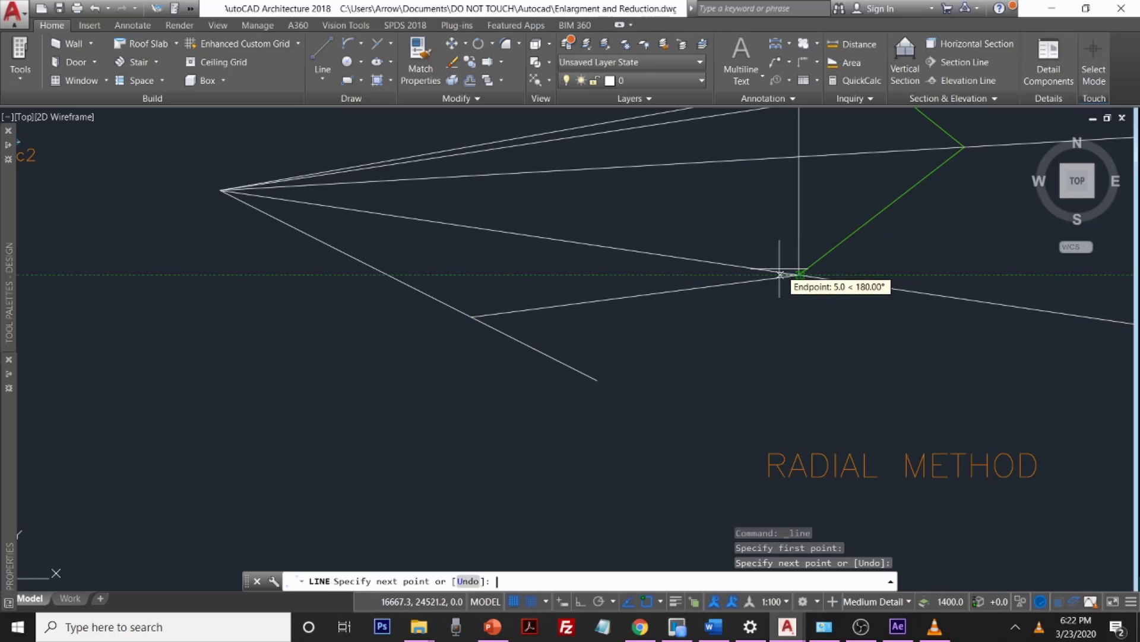
key("Return")
key("Return")
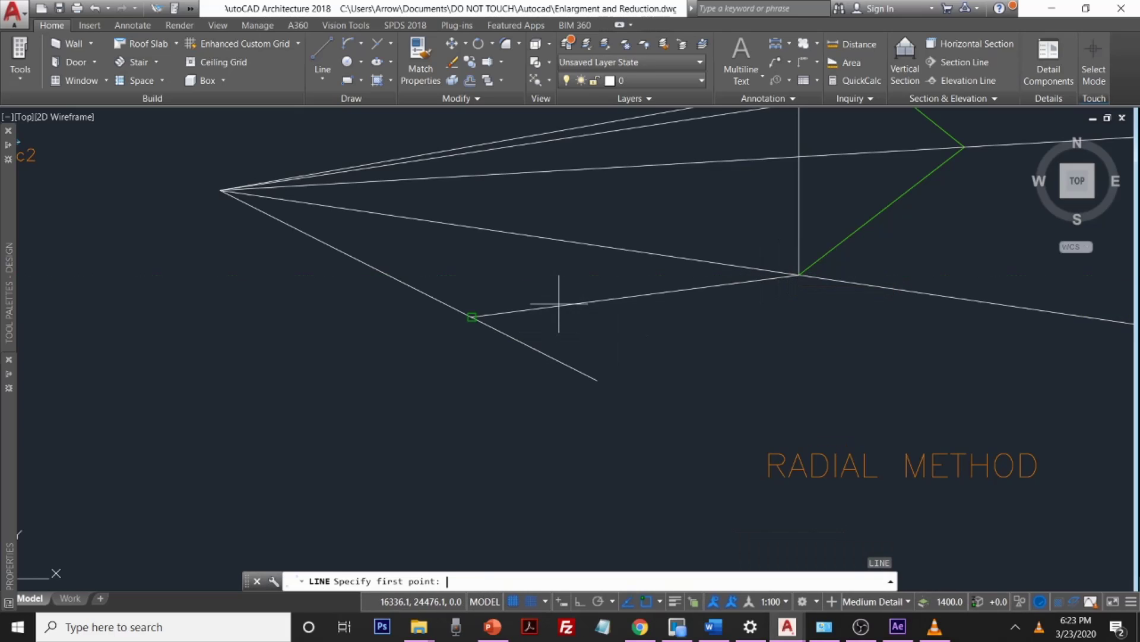
Step: Cancel the pending line and start the COPY command instead
type("copy")
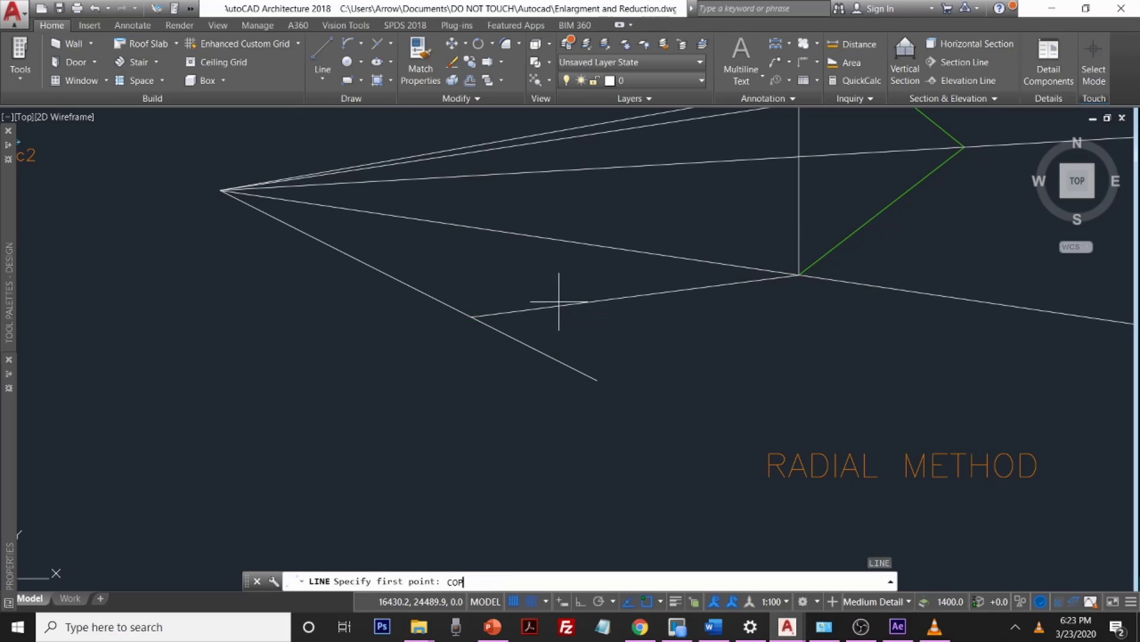
key("Return")
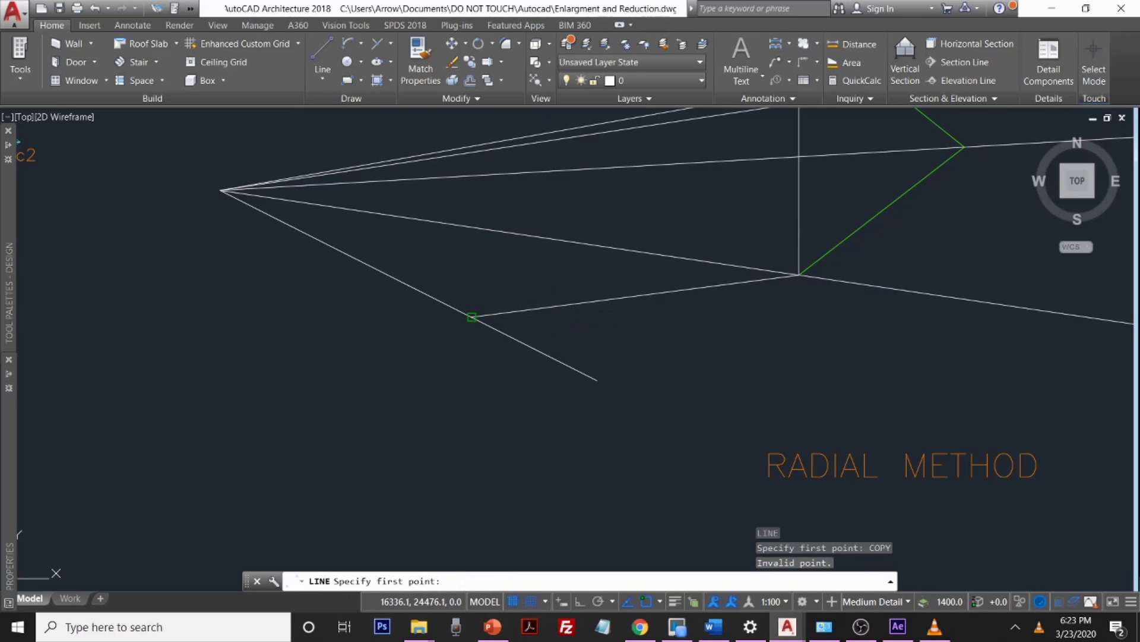
key("Escape")
type("c")
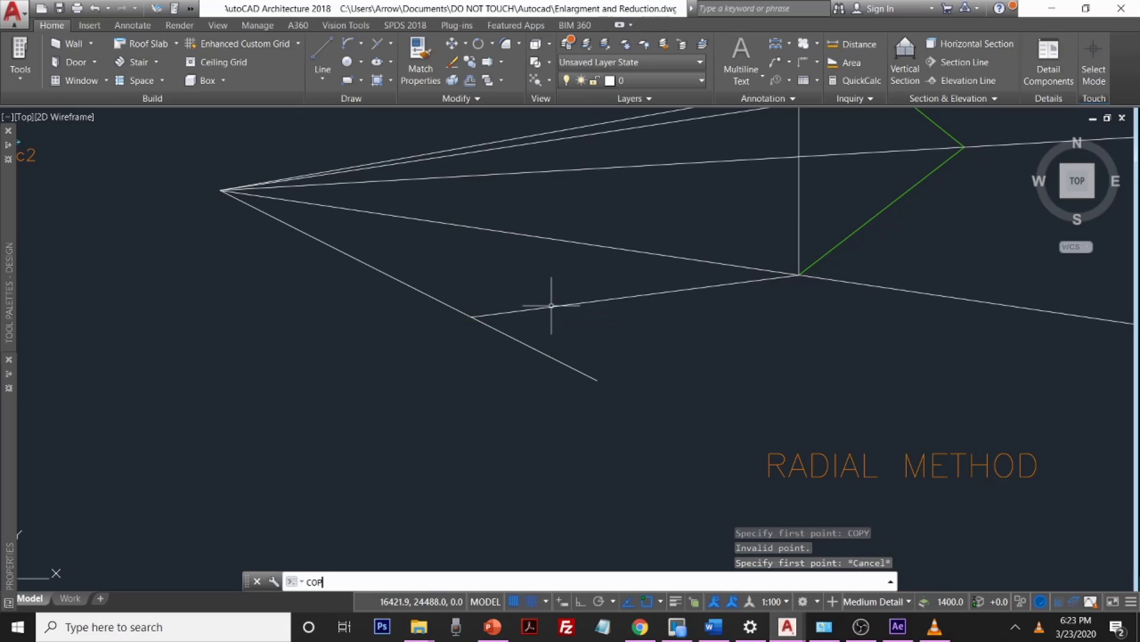
key("Return")
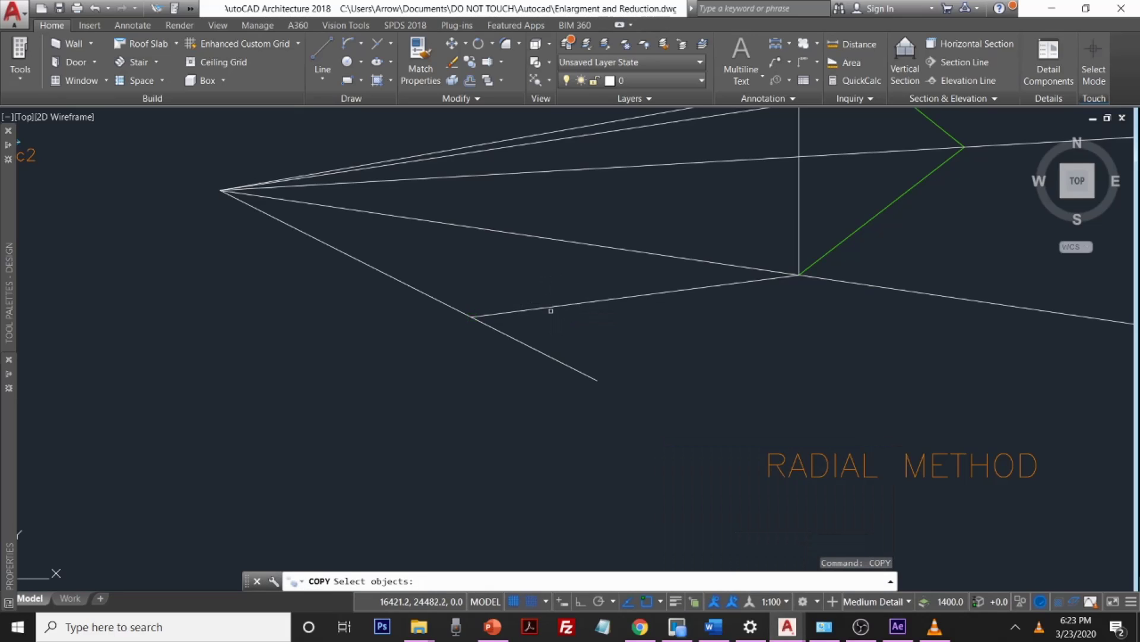
Step: Copy the new line from its left endpoint to the first four marked points along the ray
left_click(553, 306)
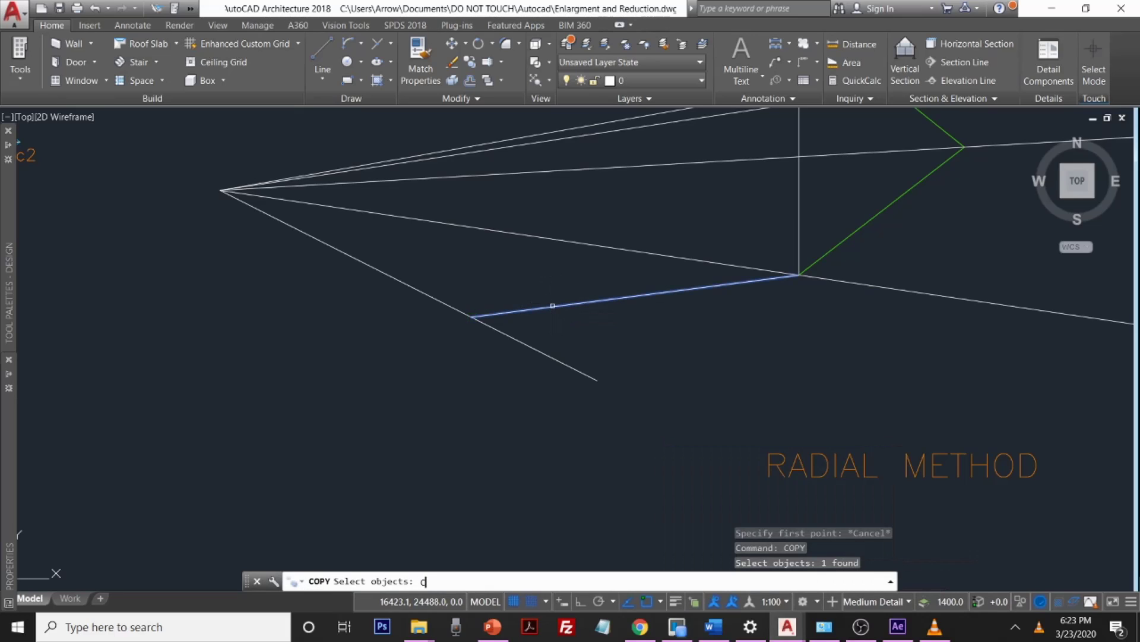
key("Return")
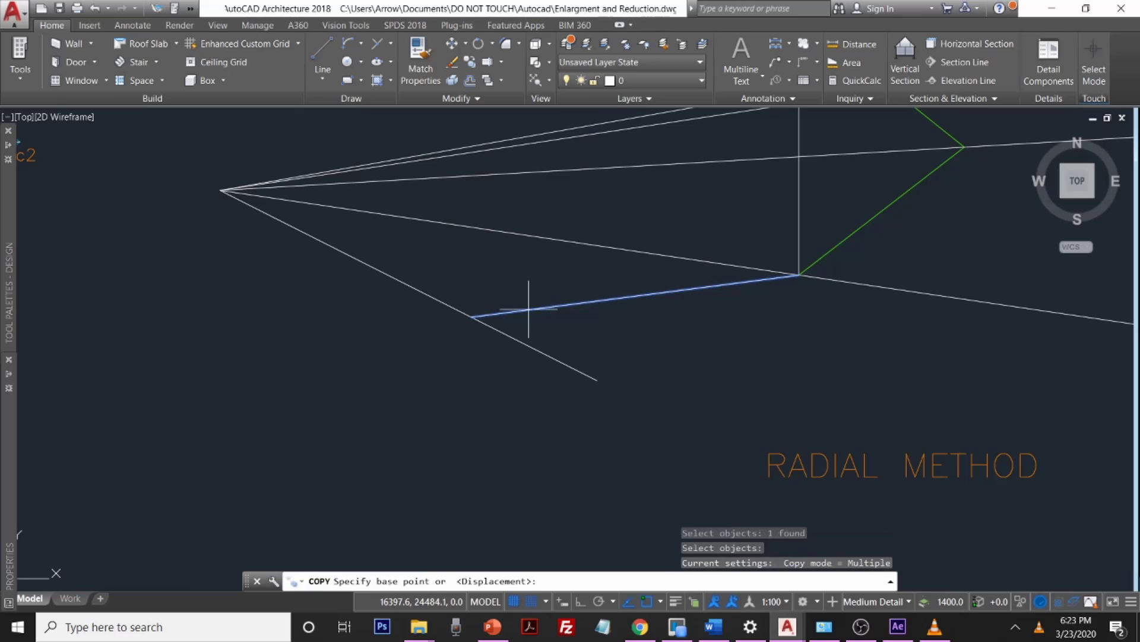
left_click(471, 317)
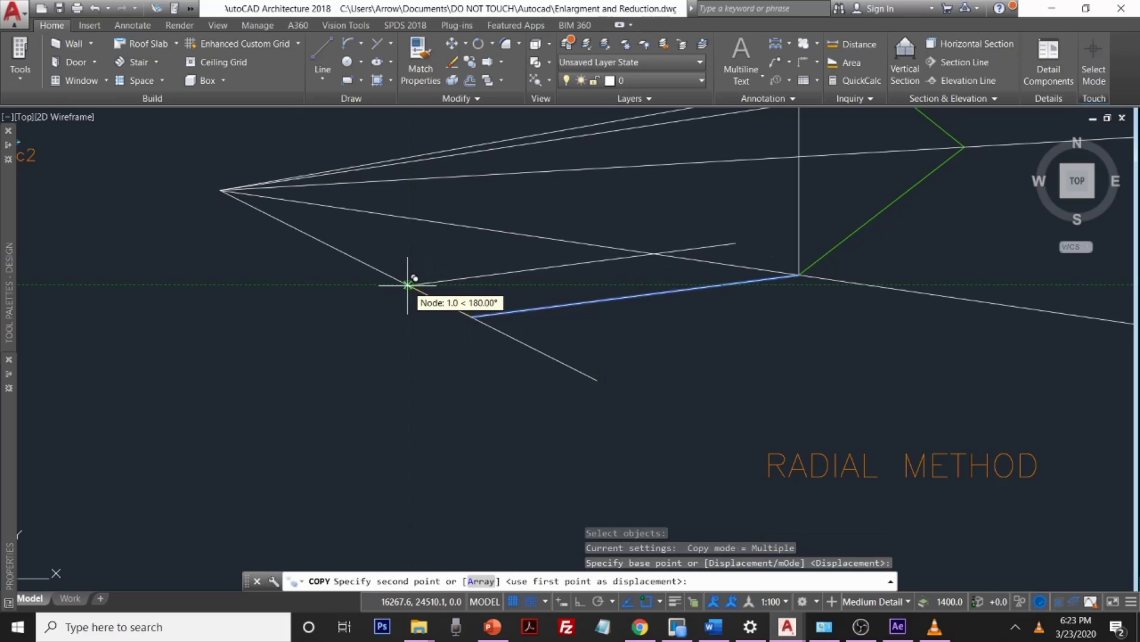
left_click(408, 284)
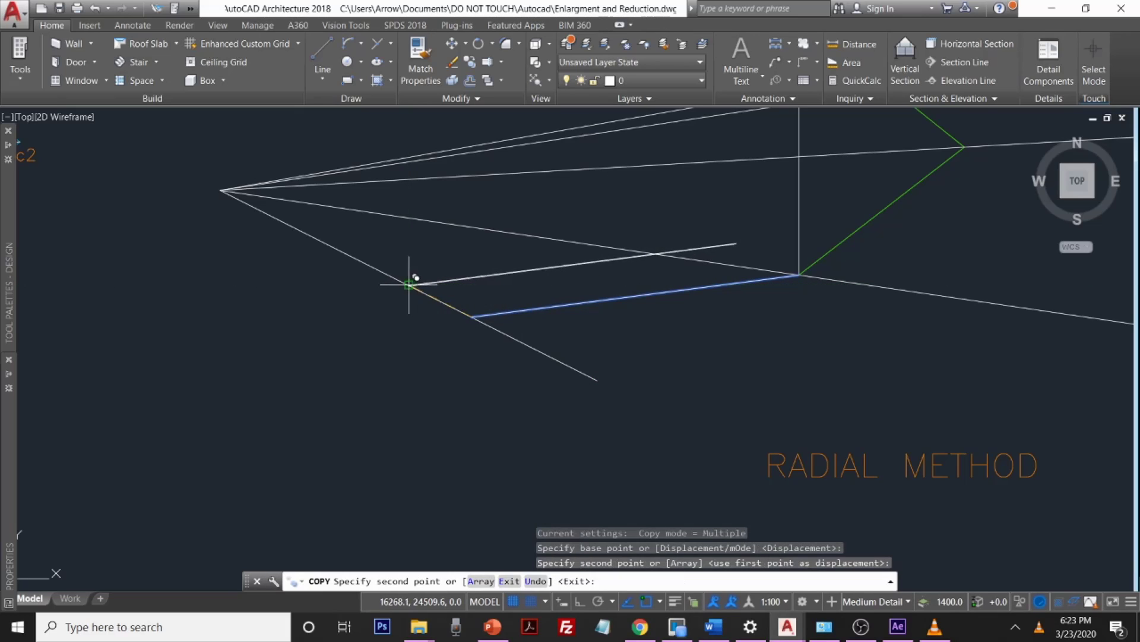
left_click(342, 239)
scroll(338, 261, "up", 5)
scroll(374, 270, "up", 3)
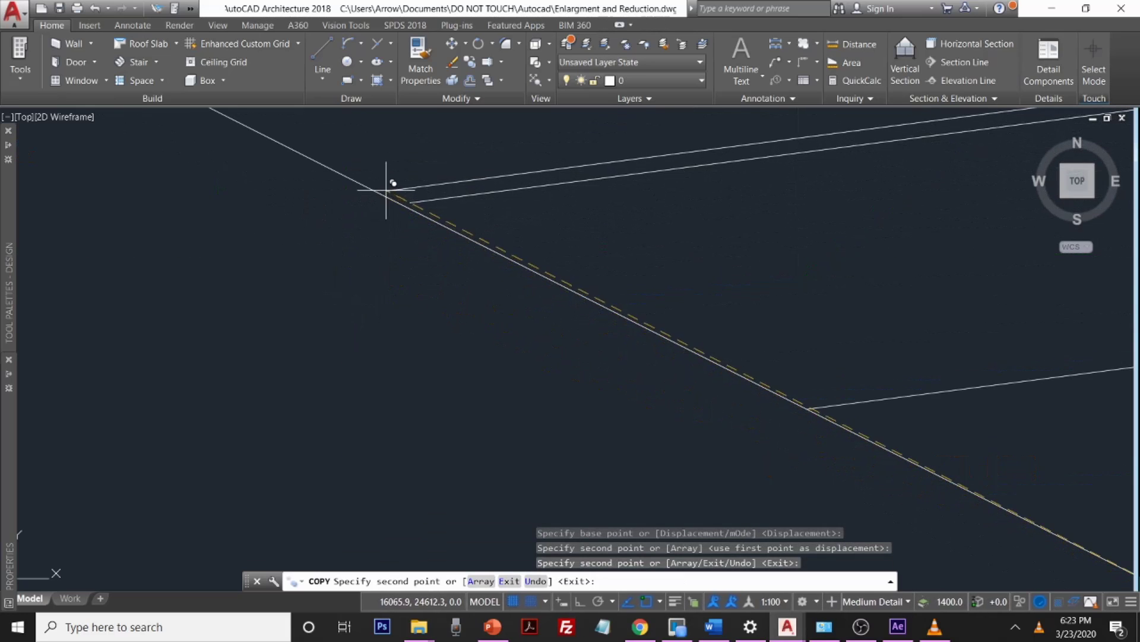
scroll(386, 190, "up", 2)
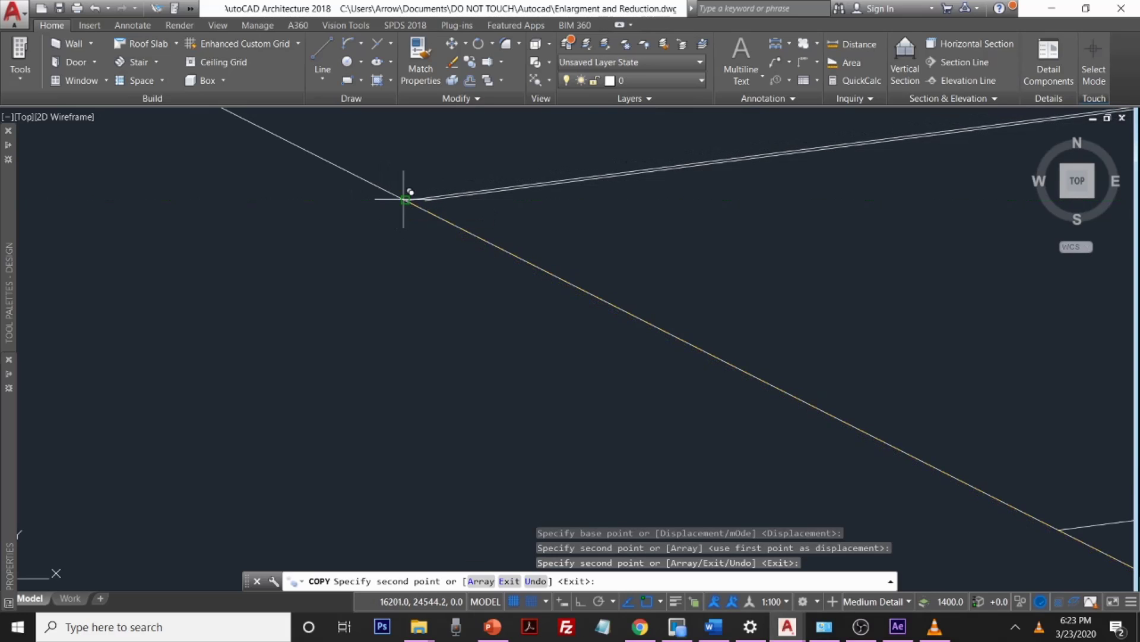
left_click(404, 198)
scroll(310, 172, "down", 4)
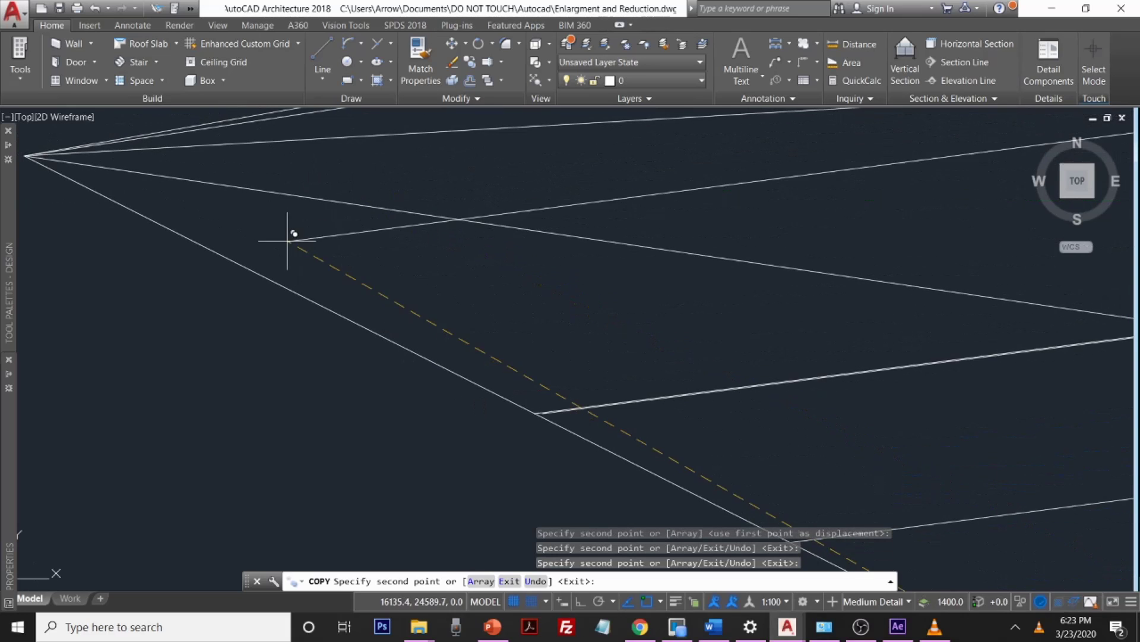
left_click(280, 284)
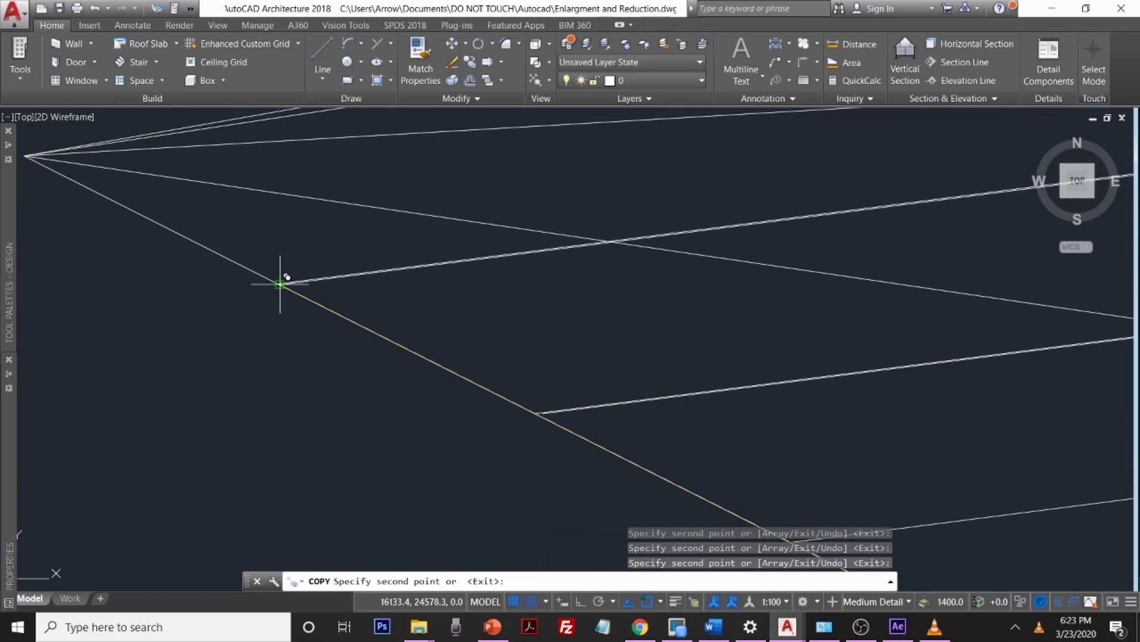
Step: Place two more parallel copies at the remaining marked points, then end the copy
scroll(638, 422, "down", 8)
middle_click_drag(792, 503, 596, 402)
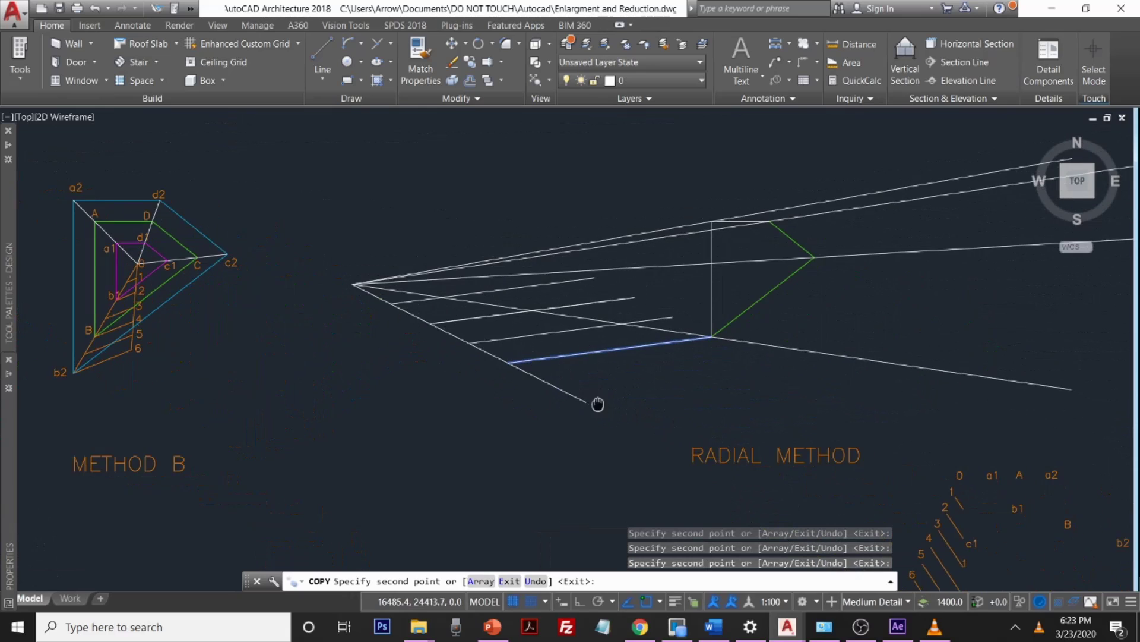
scroll(595, 402, "up", 5)
left_click(564, 392)
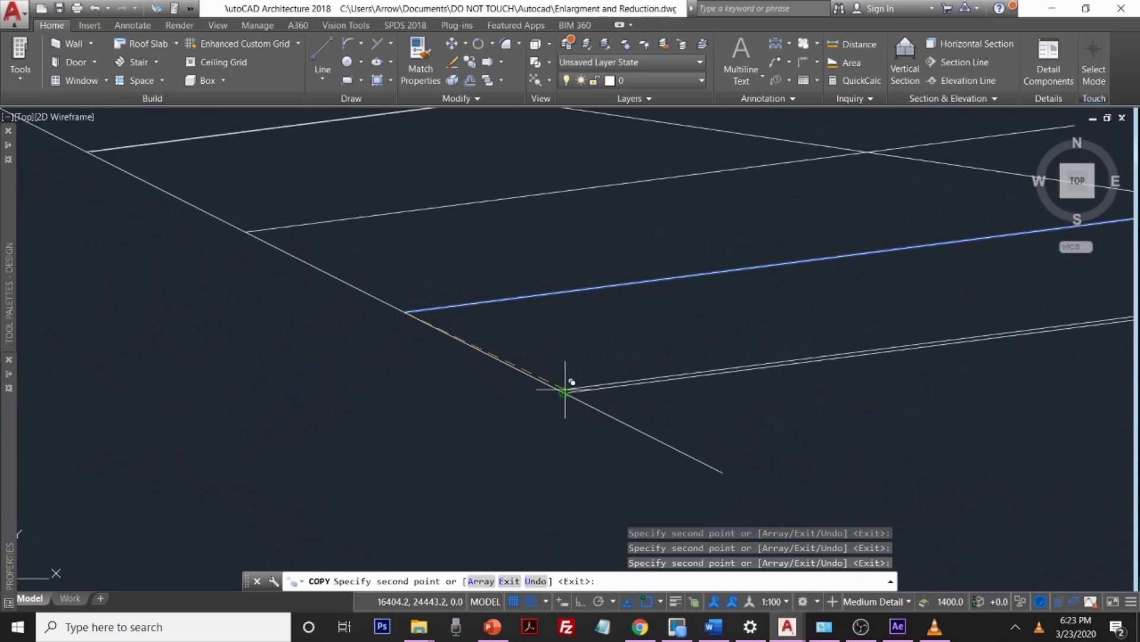
left_click(722, 472)
scroll(770, 421, "down", 6)
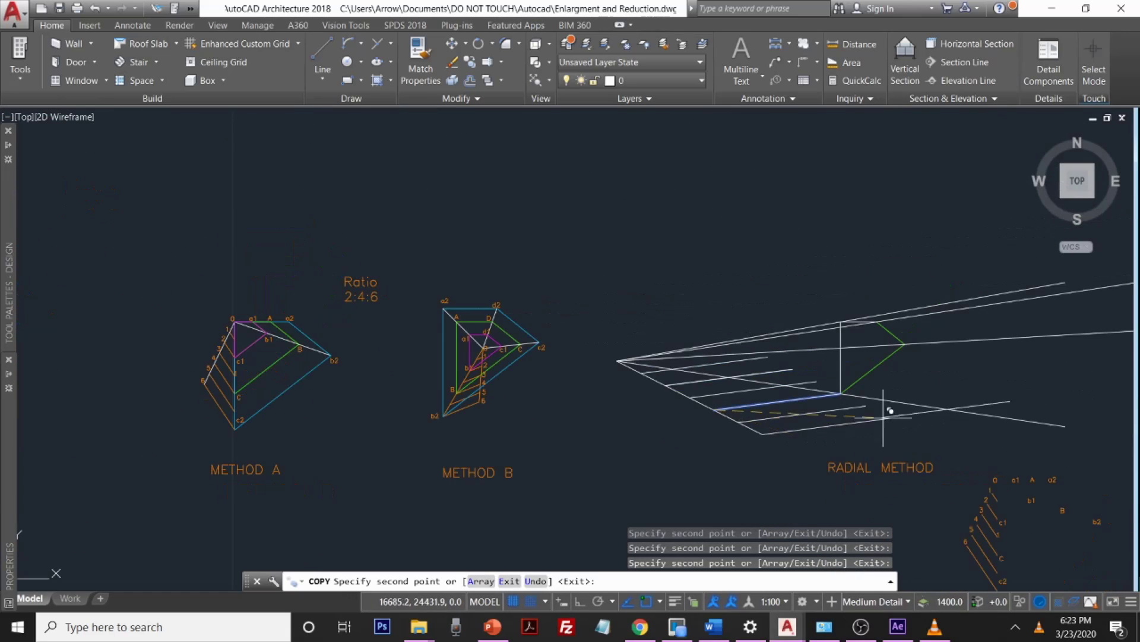
mouse_move(885, 410)
middle_mouse_down()
mouse_move(908, 431)
mouse_move(456, 375)
middle_mouse_up()
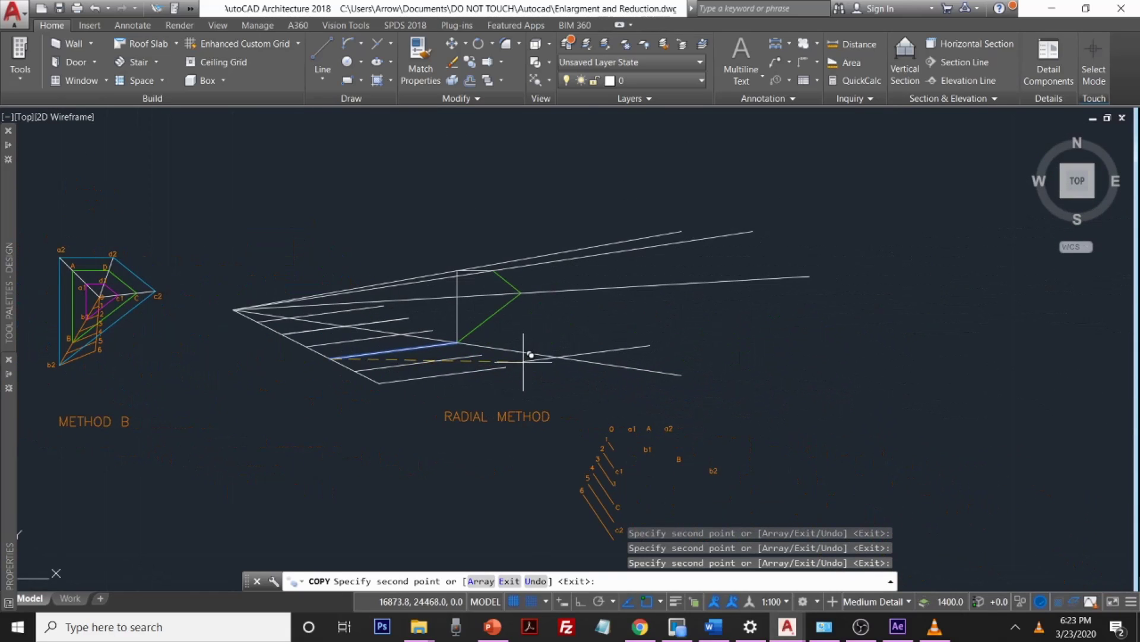
scroll(524, 356, "up", 3)
scroll(510, 363, "up", 2)
scroll(480, 373, "up", 3)
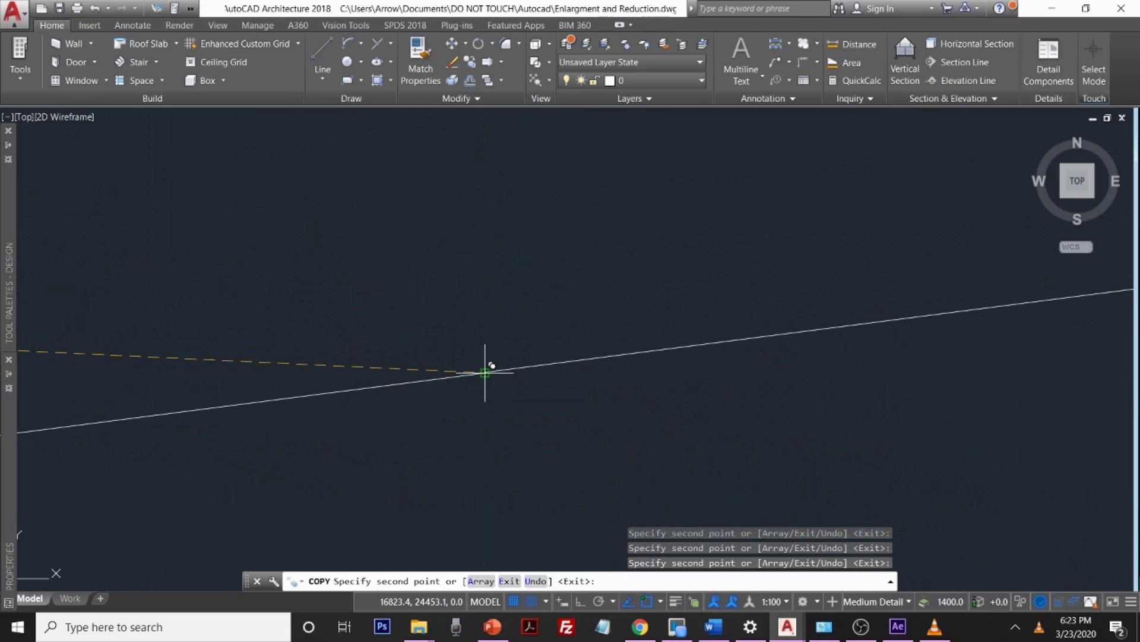
middle_click_drag(491, 374, 581, 476)
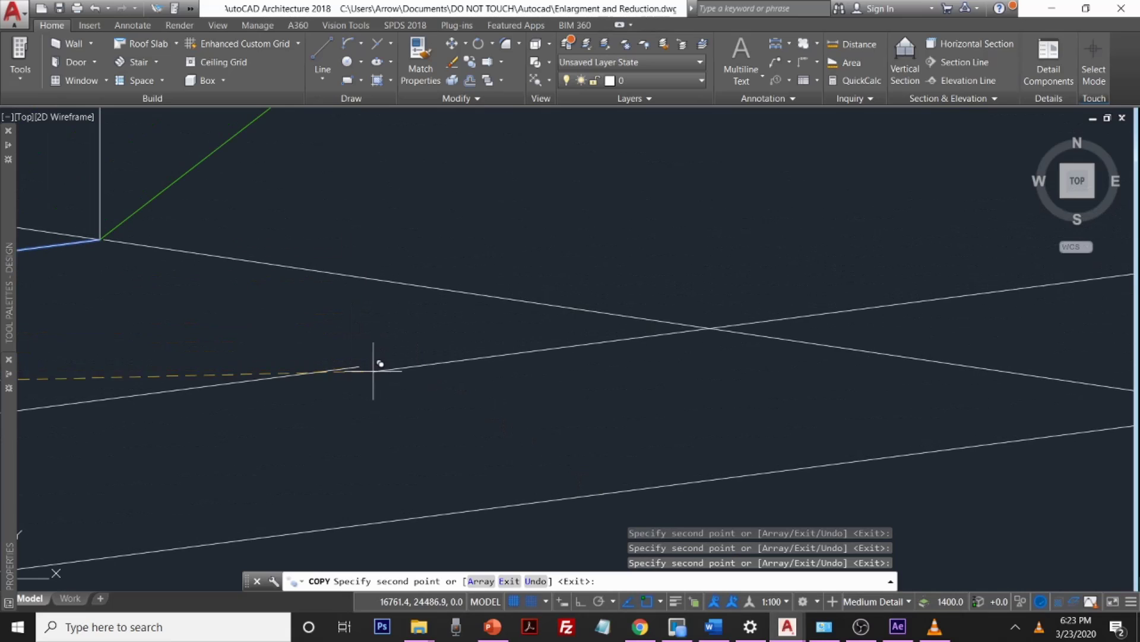
scroll(363, 365, "down", 4)
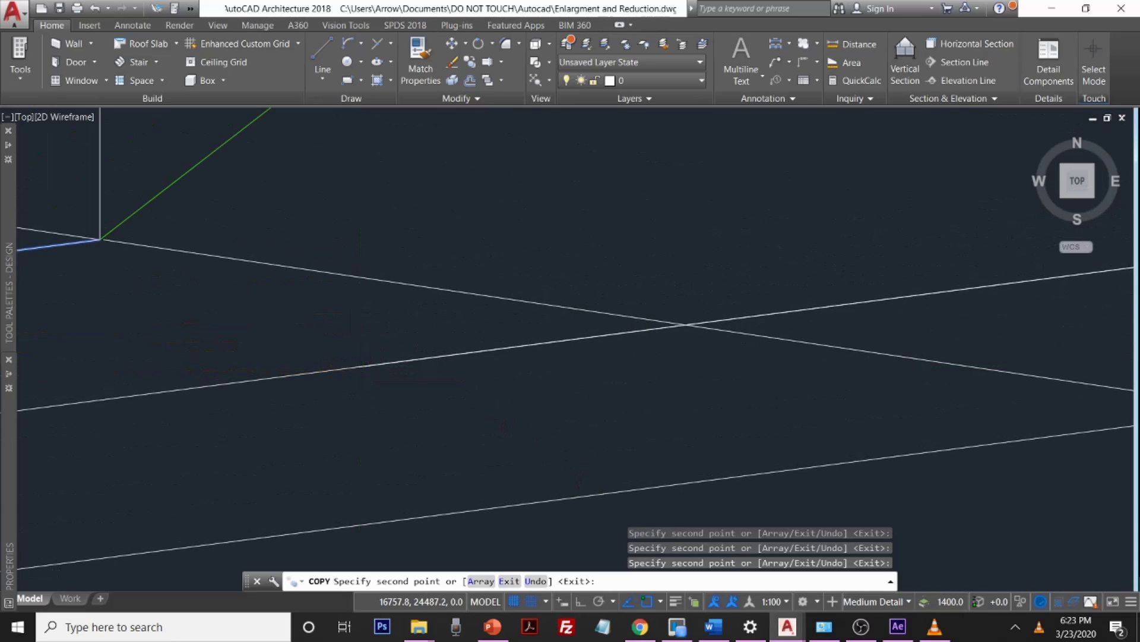
scroll(445, 330, "down", 3)
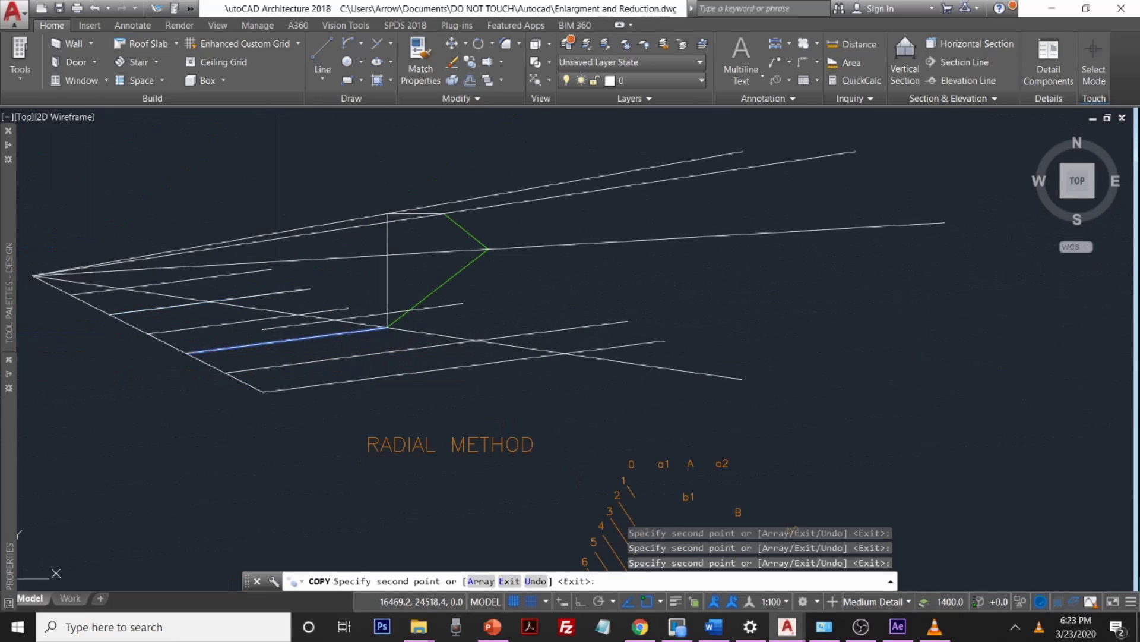
key("Escape")
scroll(261, 328, "up", 6)
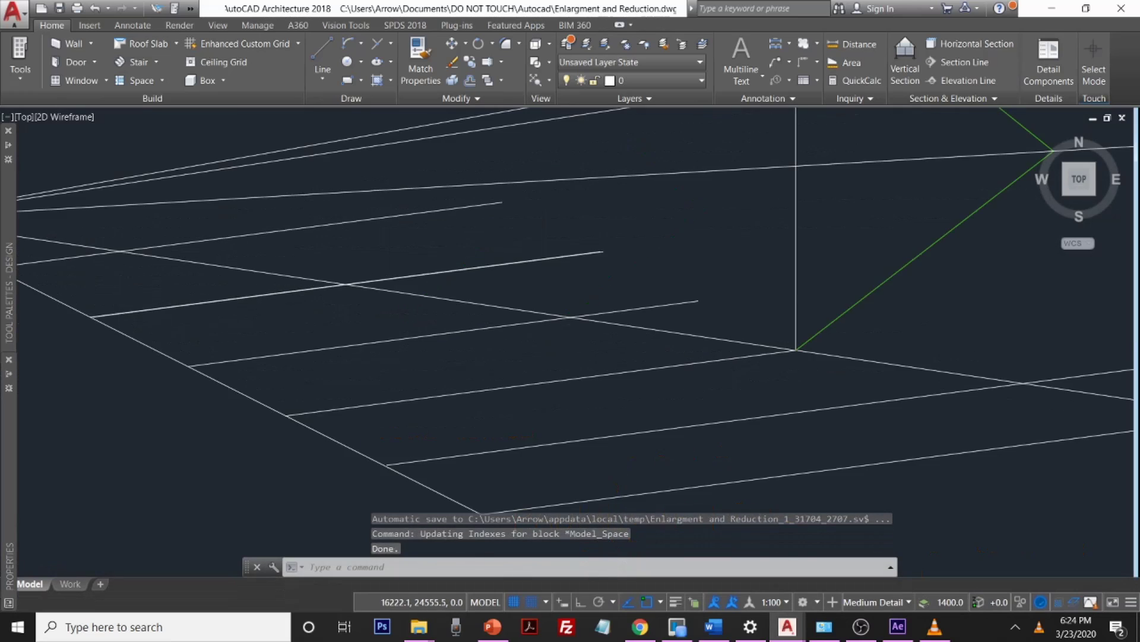
scroll(137, 313, "up", 4)
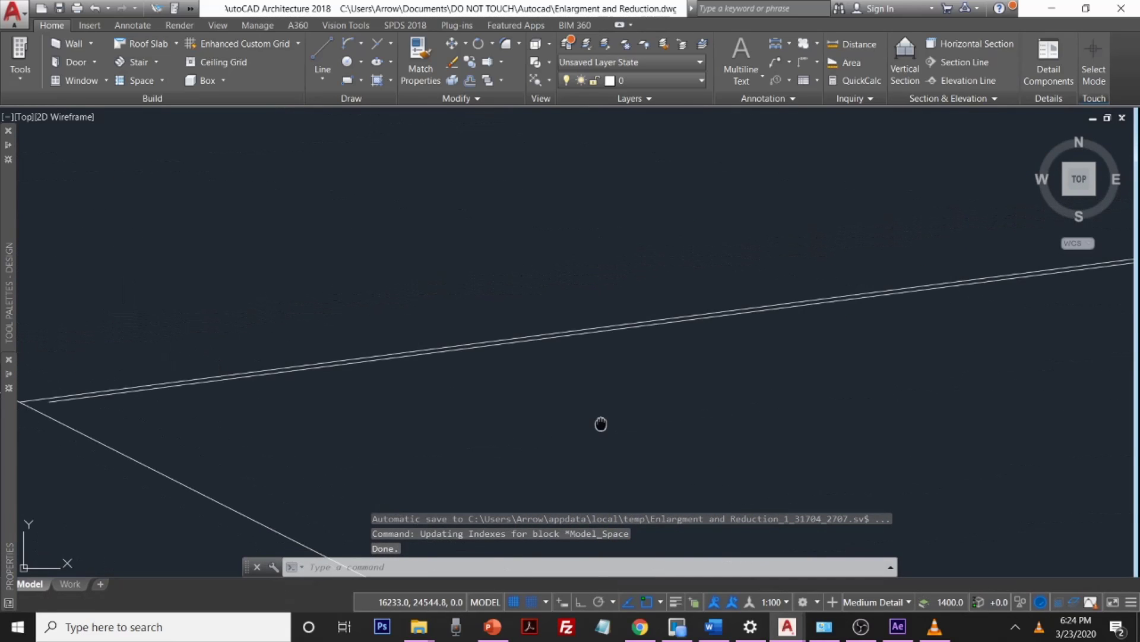
Step: Delete the stray duplicate long line and start TRIM using every object as a cutting edge
left_click(218, 381)
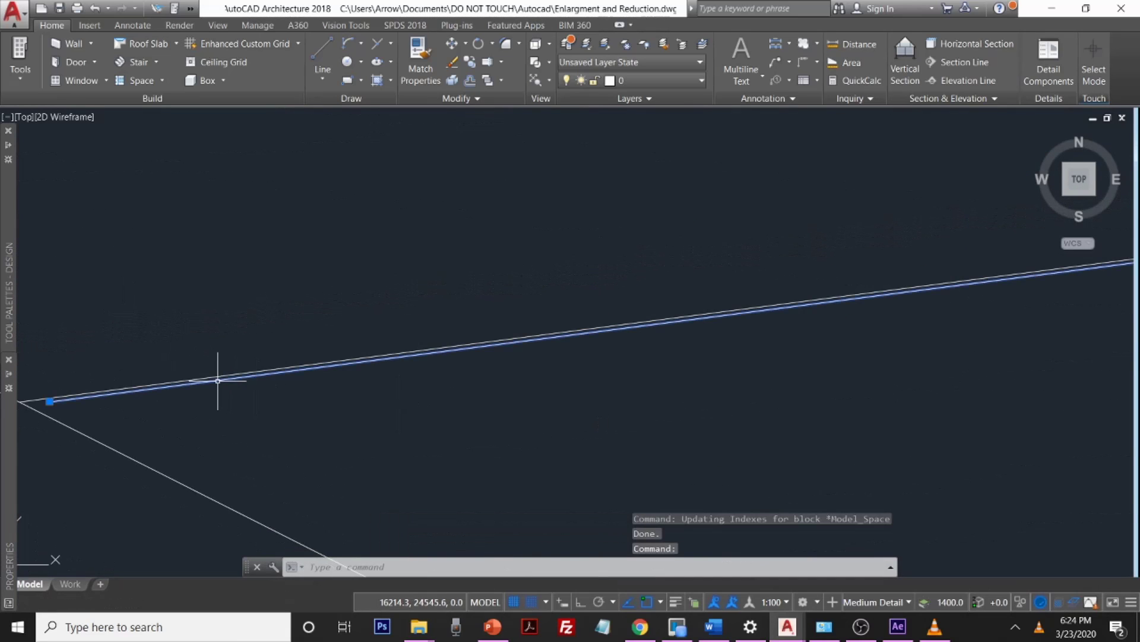
key("Delete")
scroll(489, 446, "down", 5)
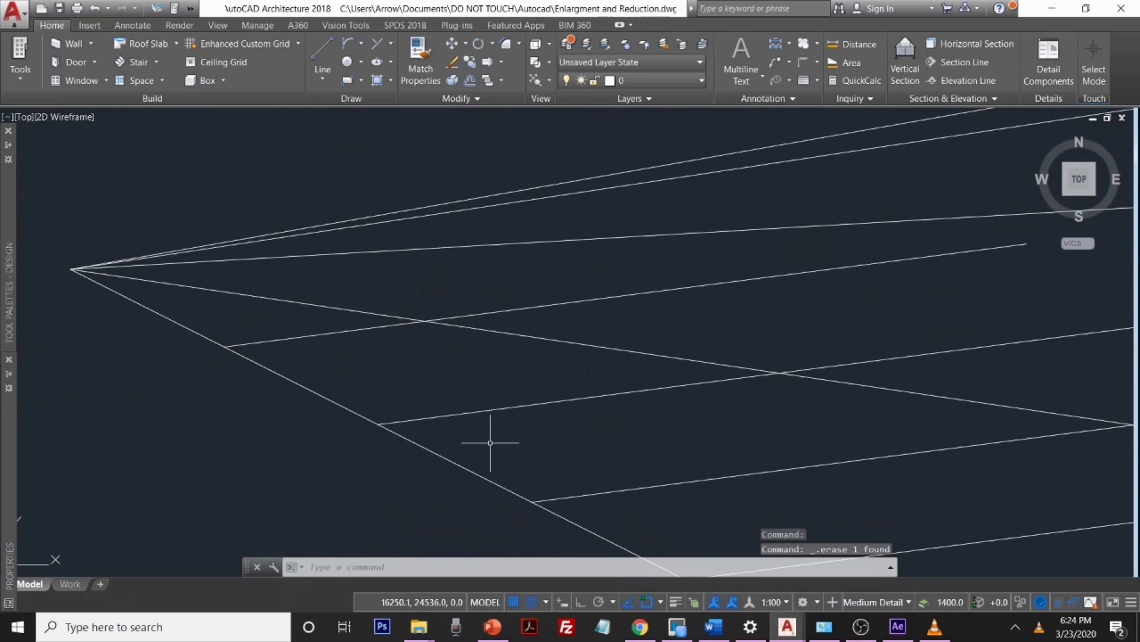
type("tr")
key("Return")
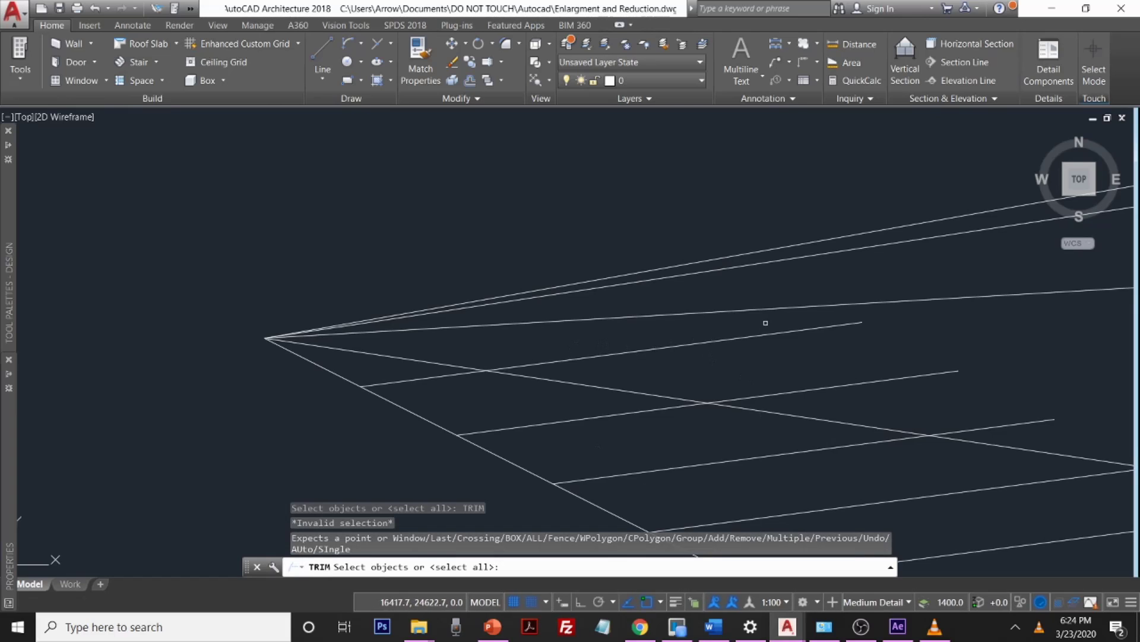
mouse_move(759, 327)
left_mouse_down()
mouse_move(858, 362)
mouse_move(987, 382)
mouse_move(984, 393)
left_mouse_up()
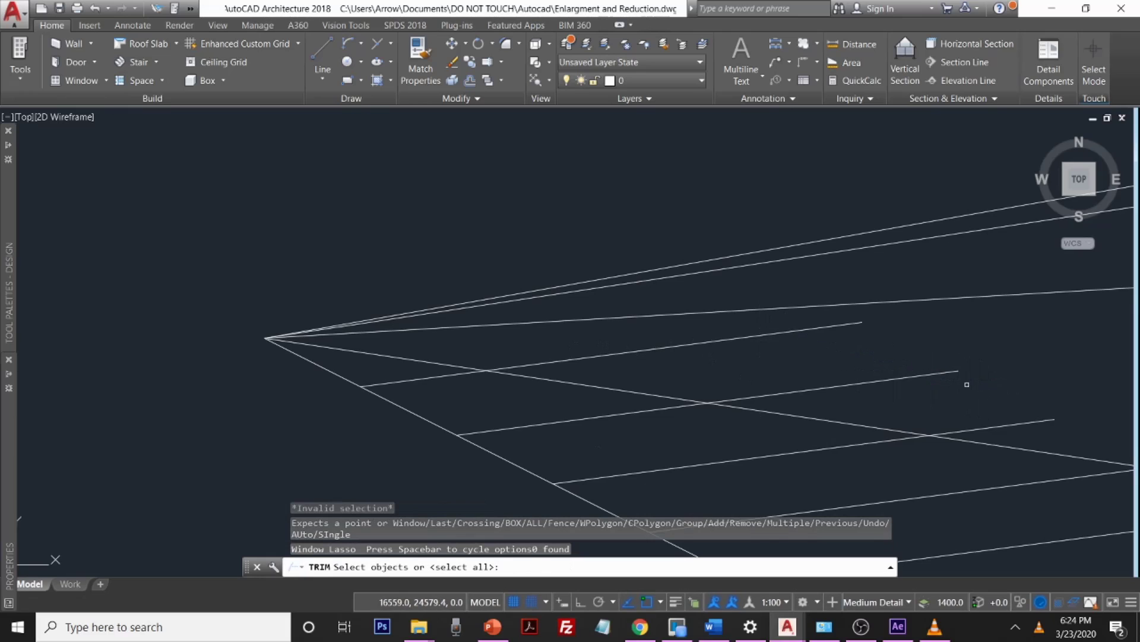
key("Return")
Step: Trim the short line ends inside the crossing area near the green outline
middle_click_drag(1034, 359, 710, 371)
left_click(793, 340)
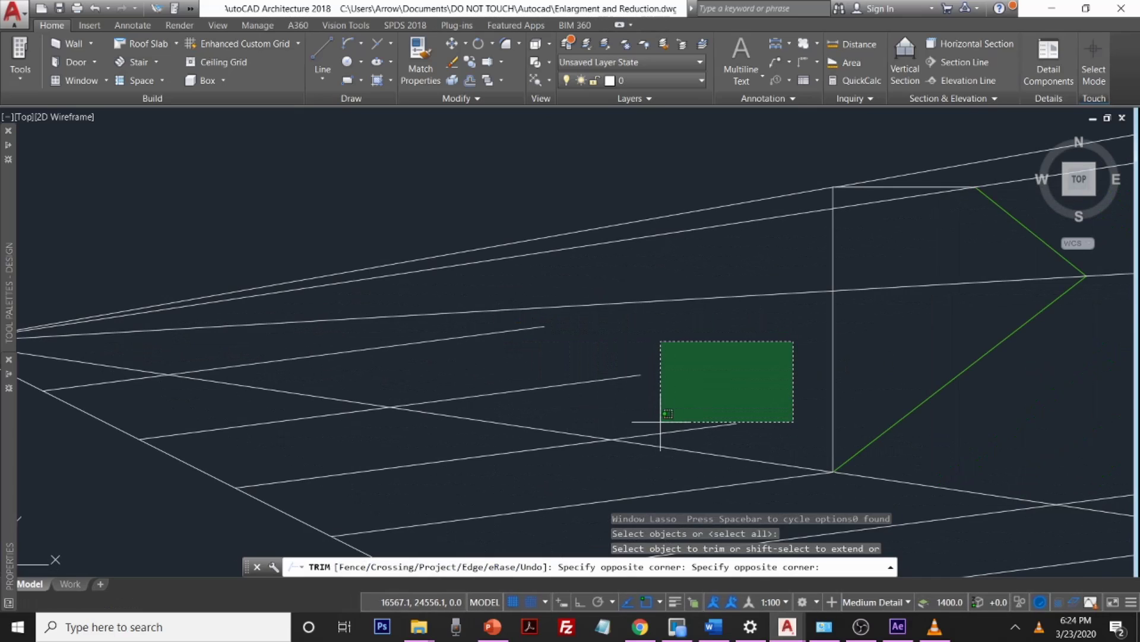
left_click(594, 426)
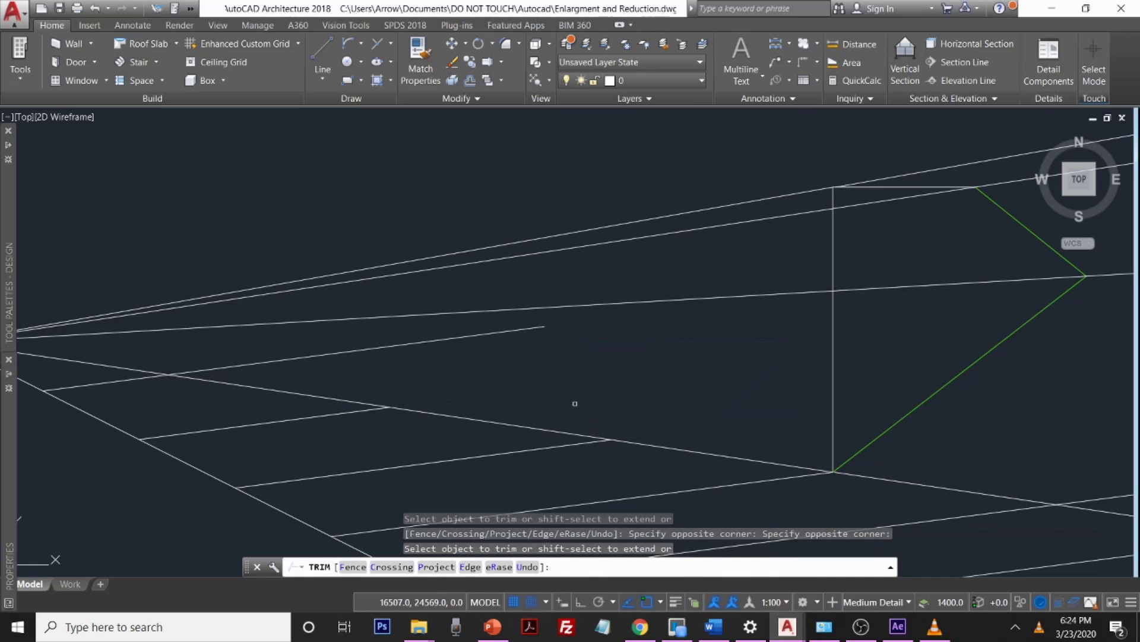
left_click(465, 341)
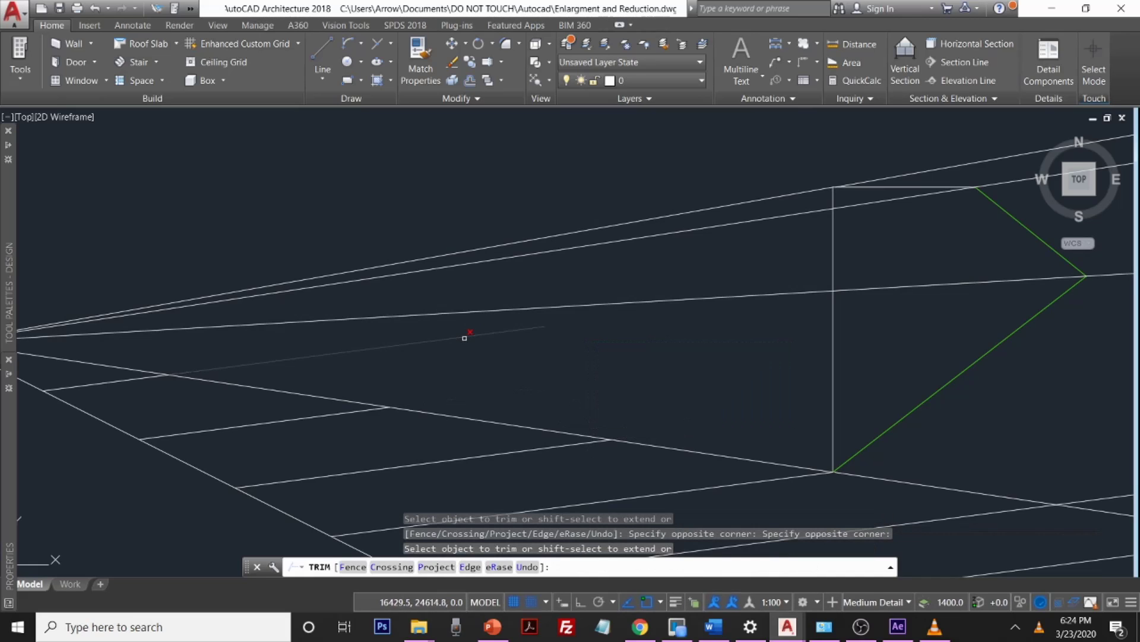
left_click(868, 440)
mouse_move(929, 454)
middle_mouse_down()
mouse_move(626, 364)
mouse_move(271, 287)
middle_mouse_up()
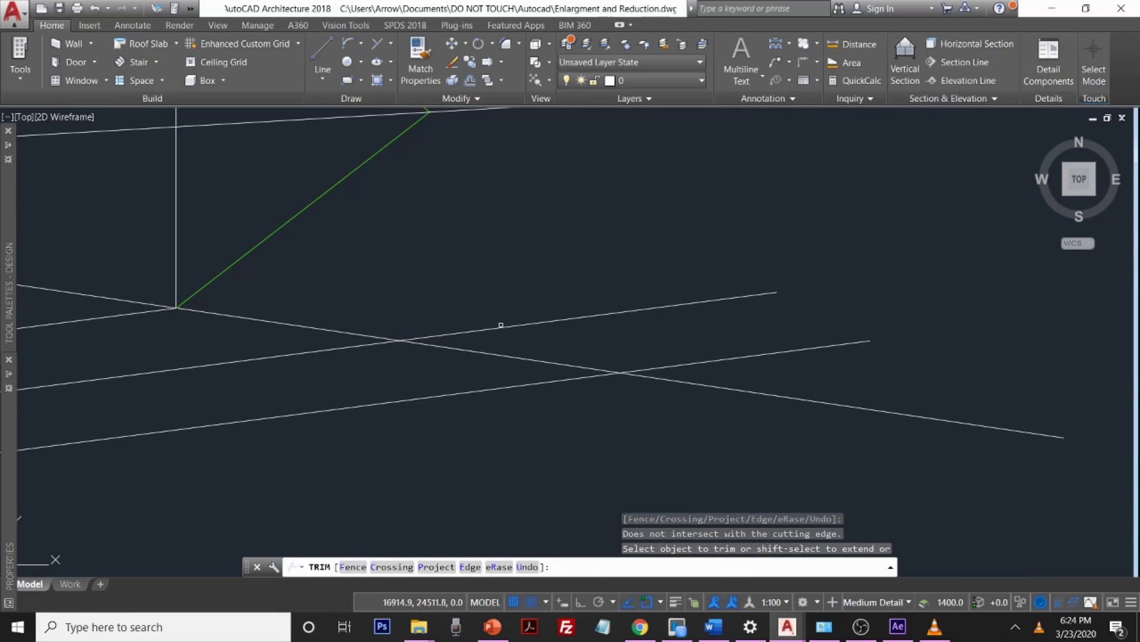
Step: Trim the remaining overhanging line segments around the green outline
left_click(501, 325)
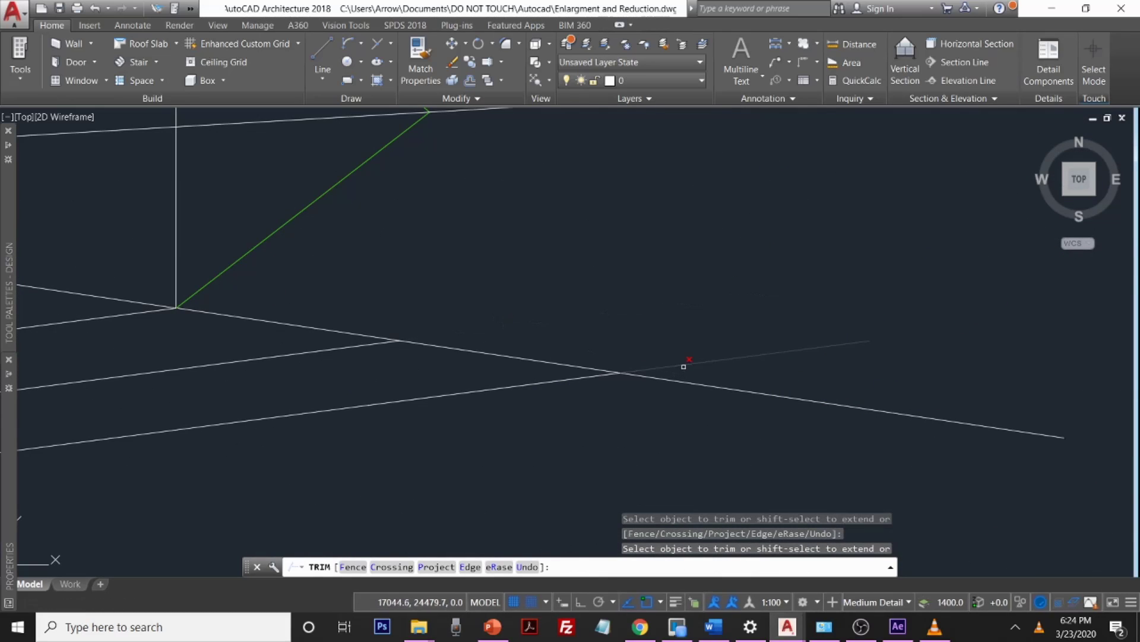
left_click(674, 378)
scroll(657, 391, "down", 6)
left_click(547, 403)
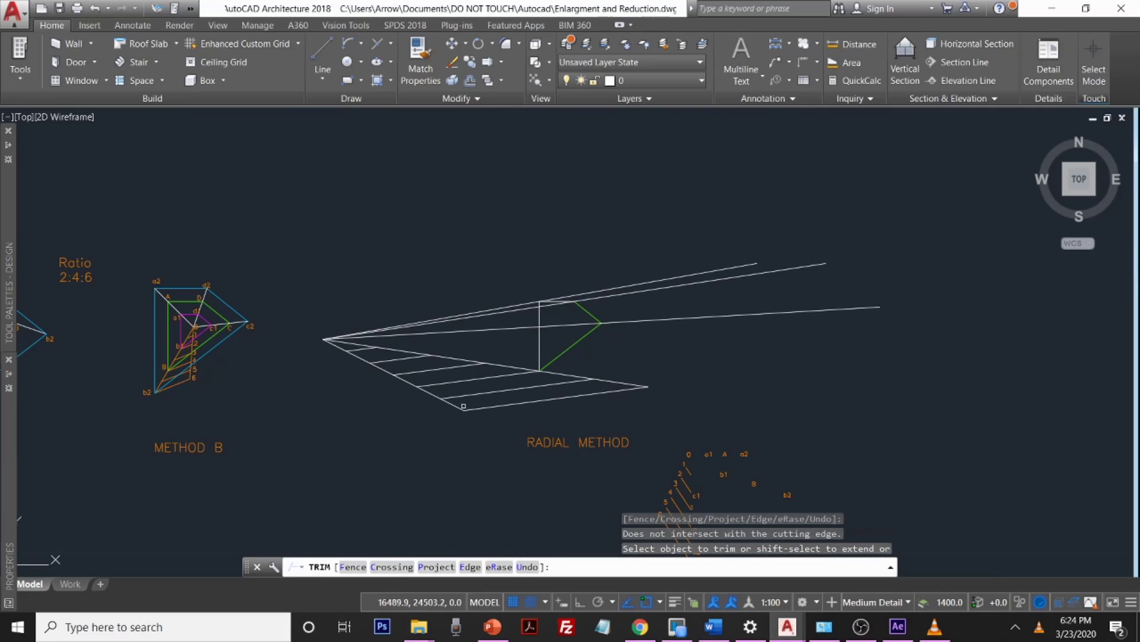
left_click(540, 345)
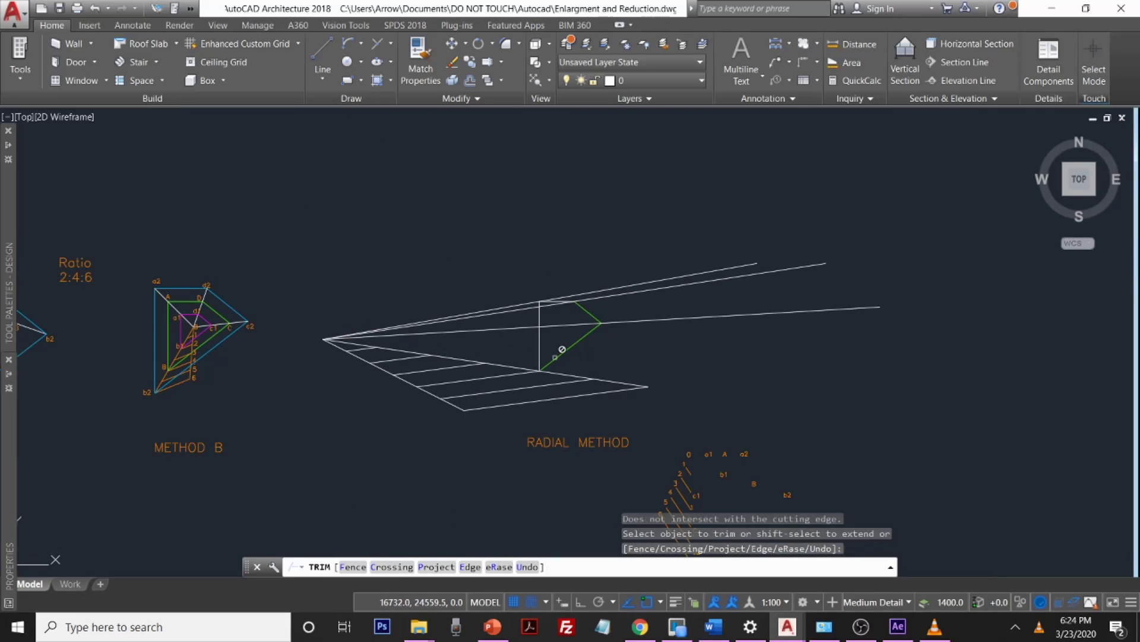
left_click(598, 388)
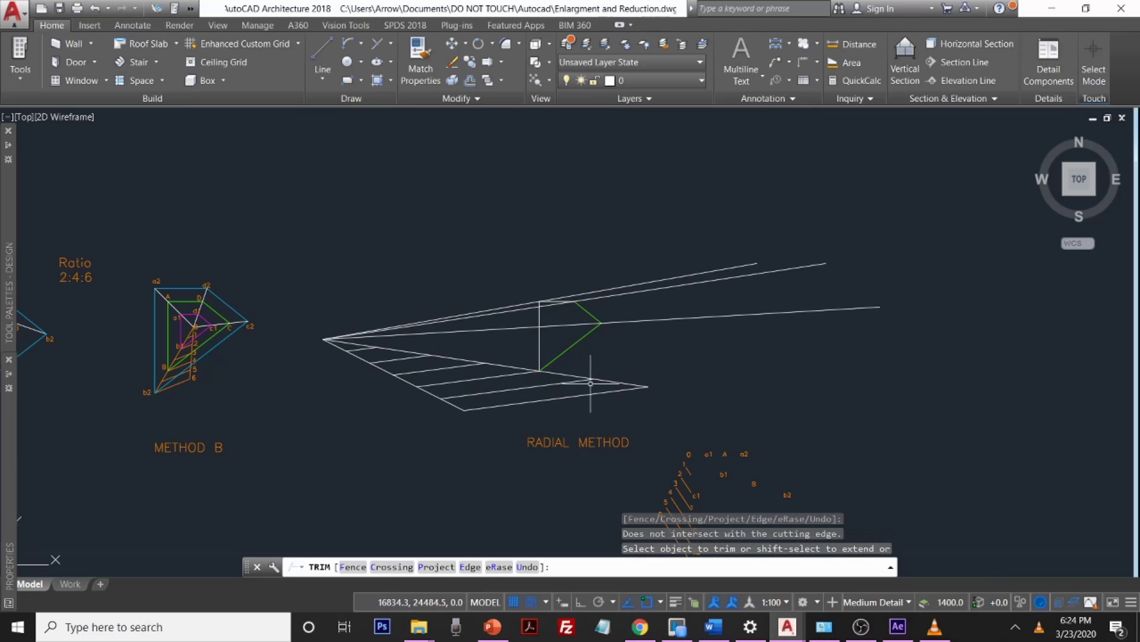
key("Escape")
left_click(578, 340)
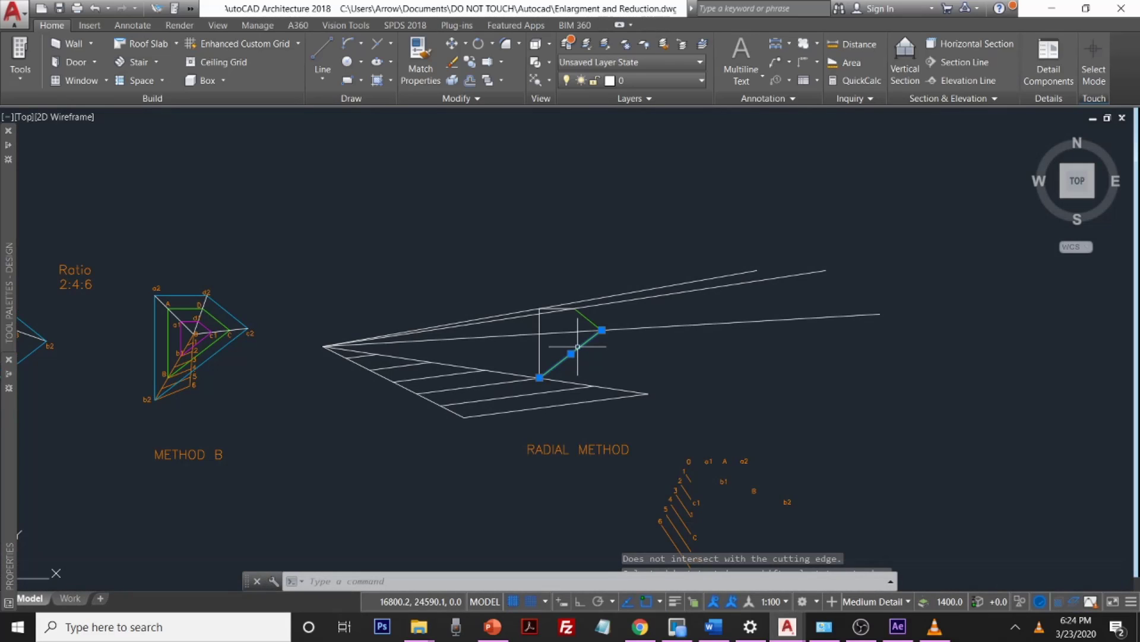
type("c")
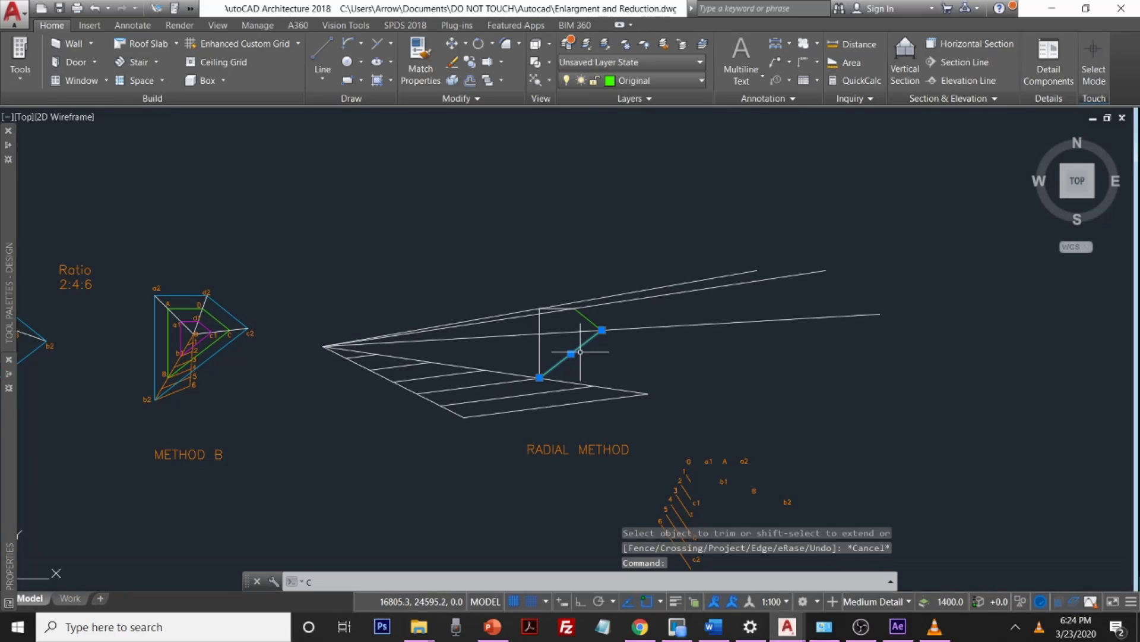
type("op")
Step: Attempt to copy the selected lower green edge, then cancel
key("Return")
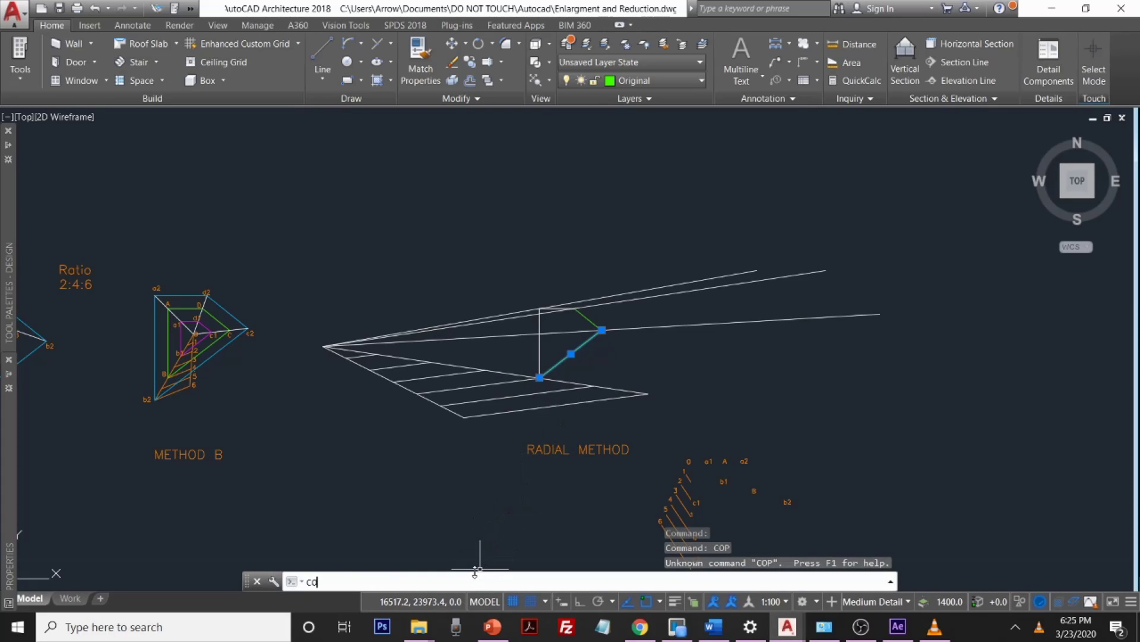
key("Return")
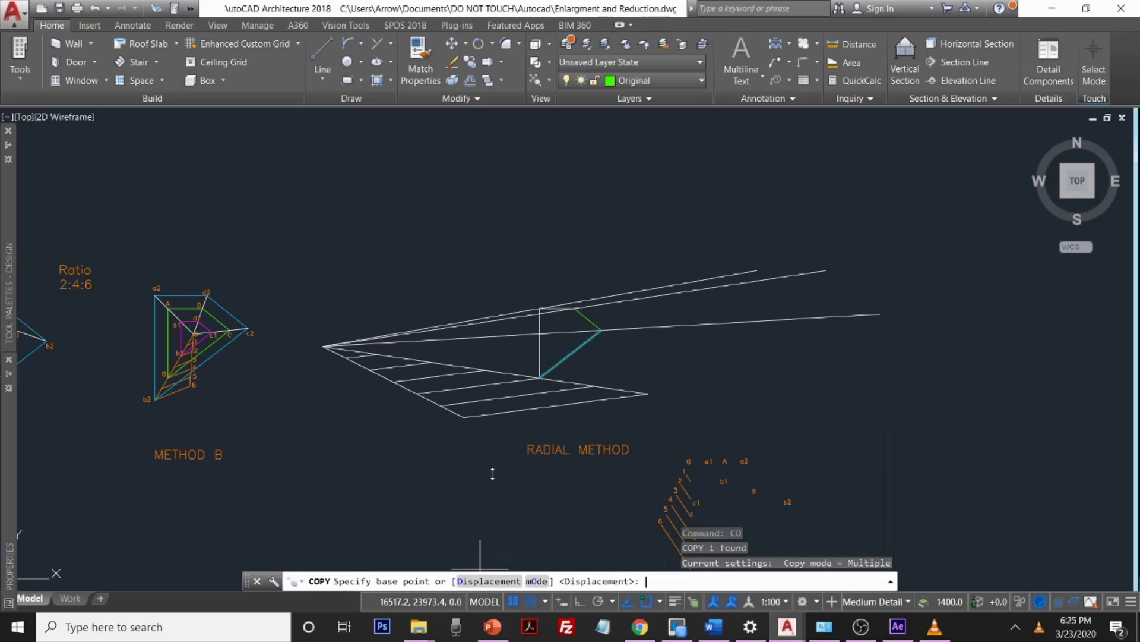
scroll(551, 370, "up", 5)
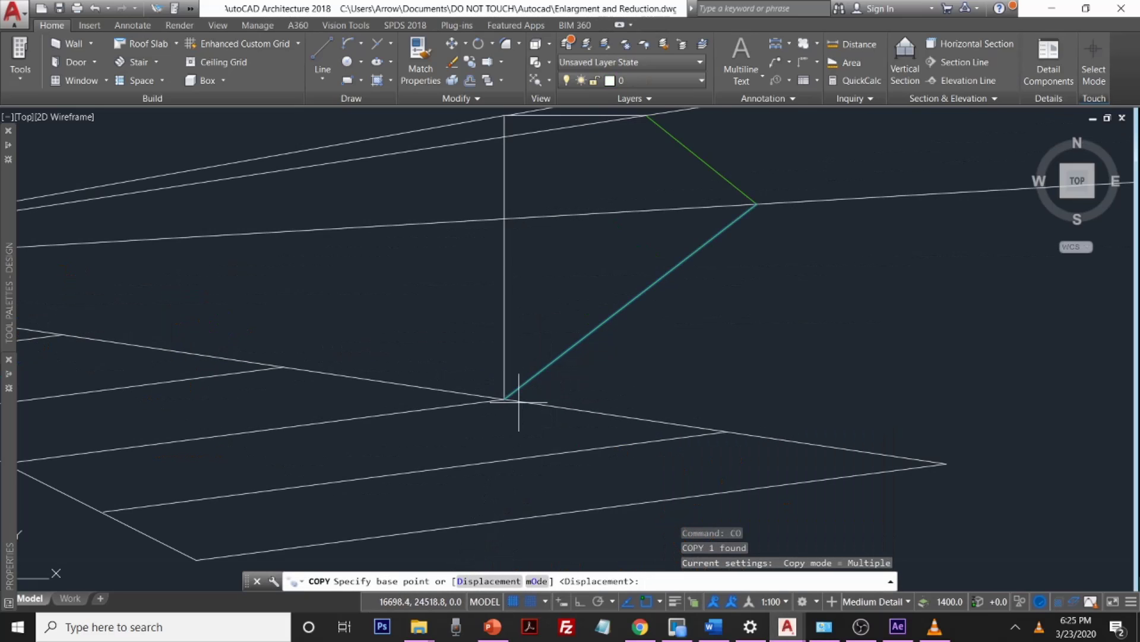
middle_click_drag(507, 399, 499, 400)
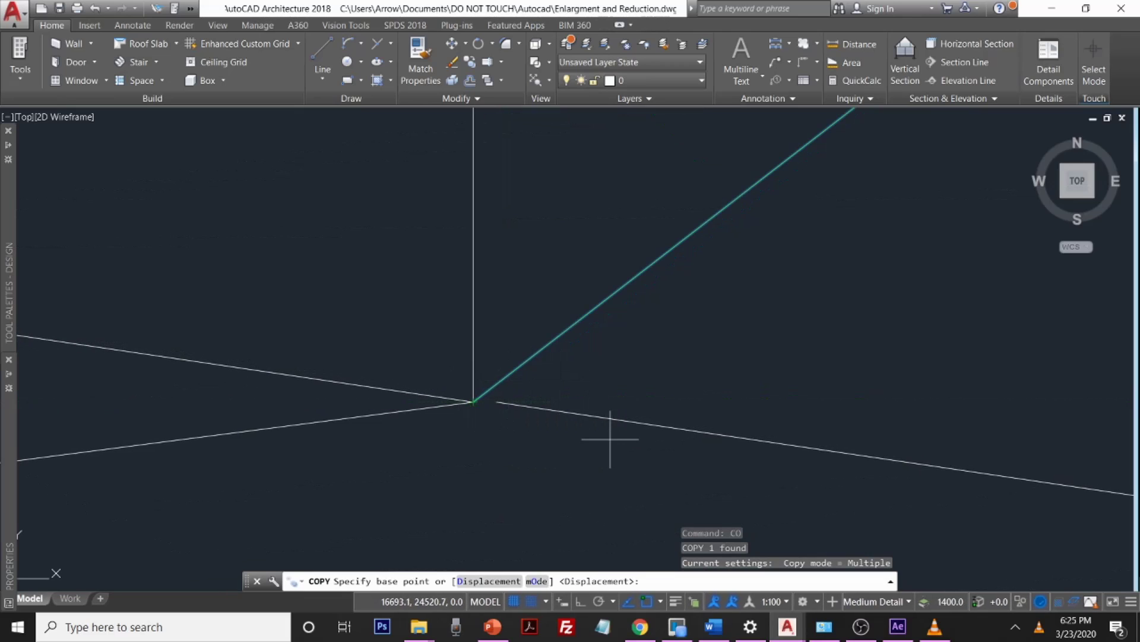
key("Escape")
Step: Move the lower radial line so its end snaps onto the intersection
left_click(615, 417)
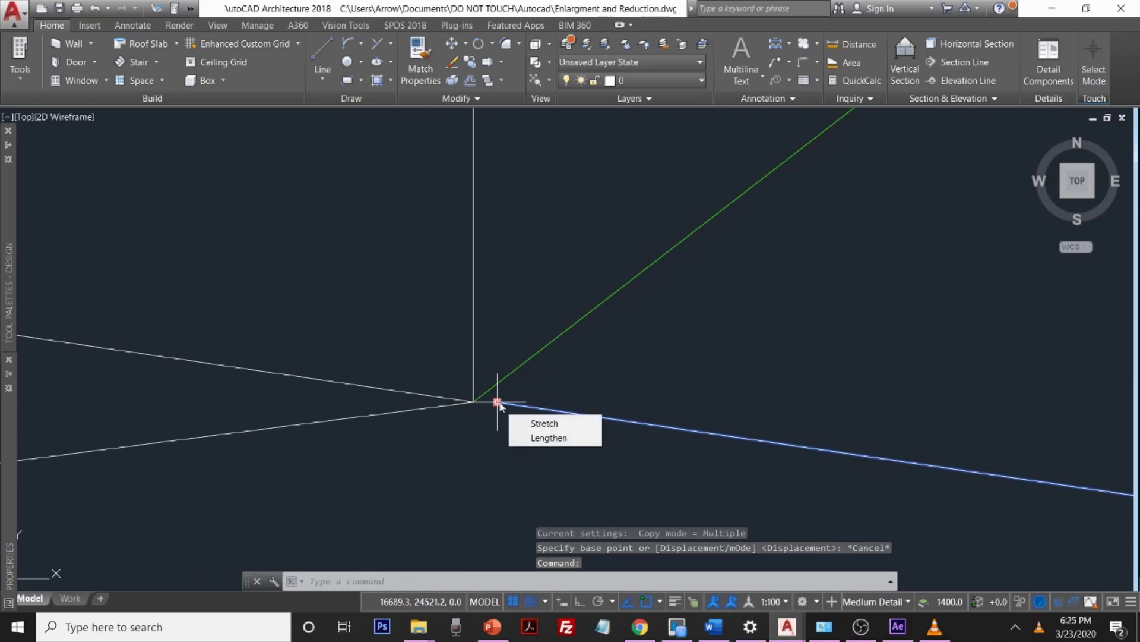
type("M")
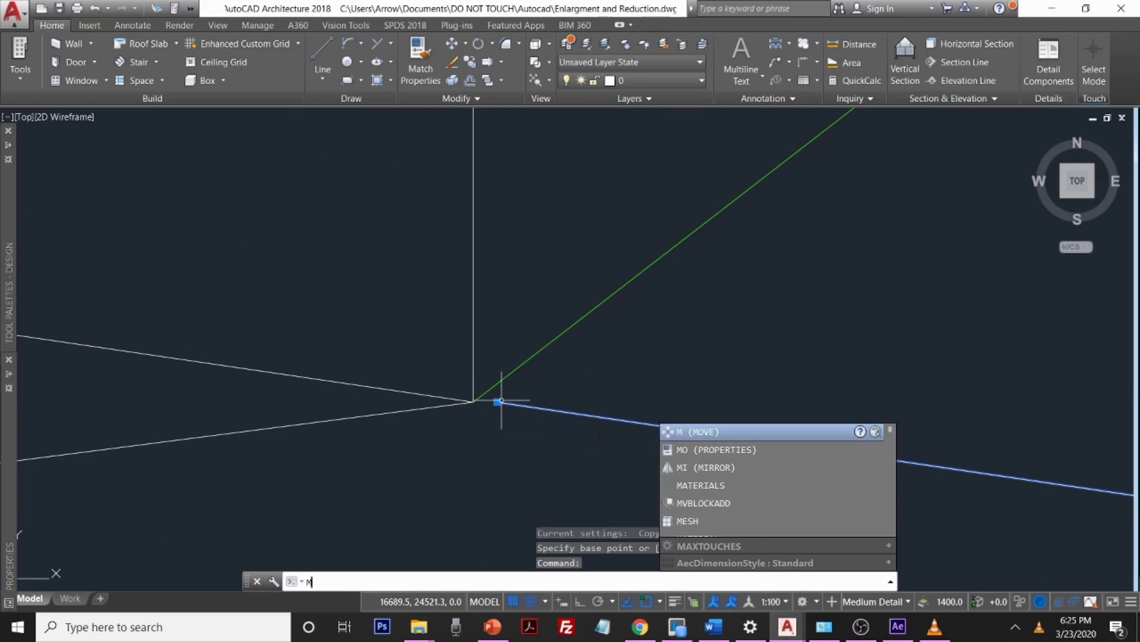
key("Return")
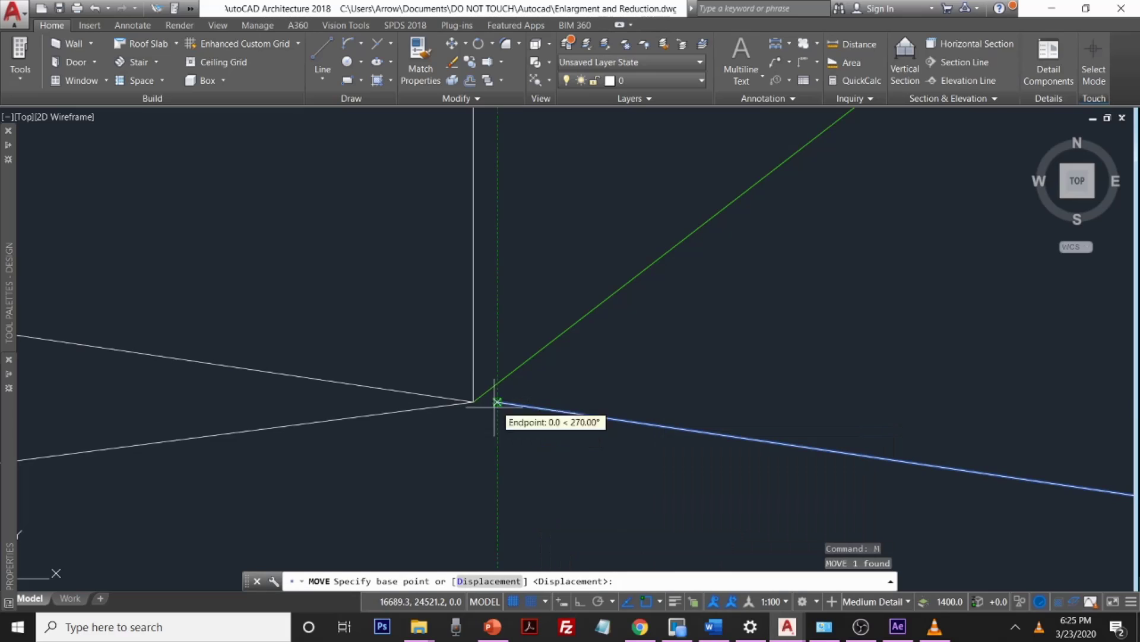
left_click(496, 402)
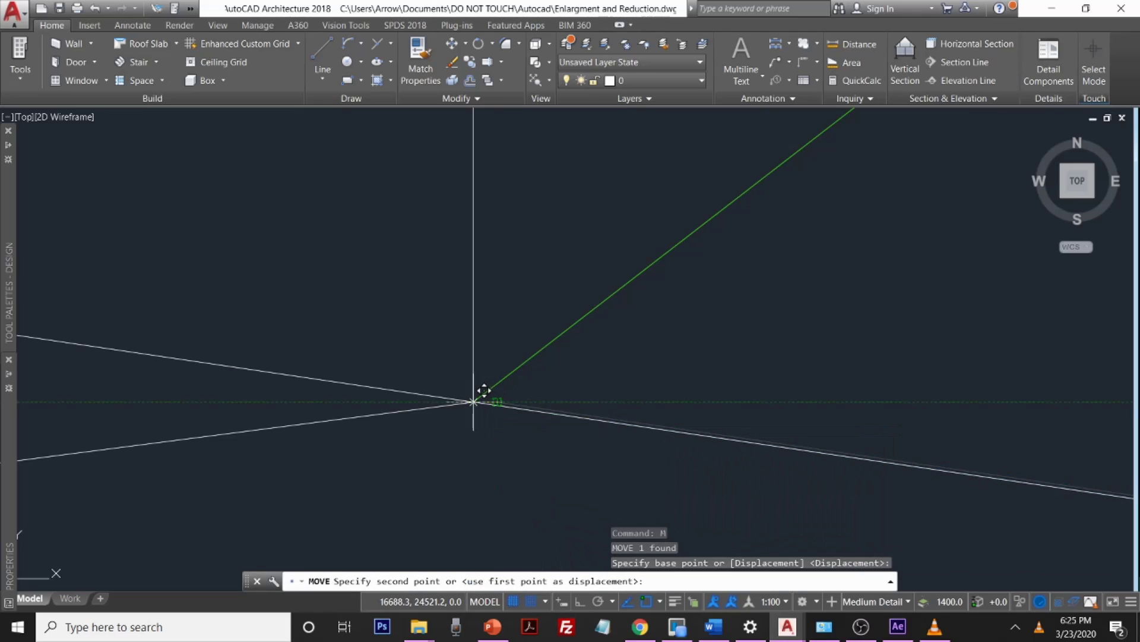
left_click(474, 402)
key("Escape")
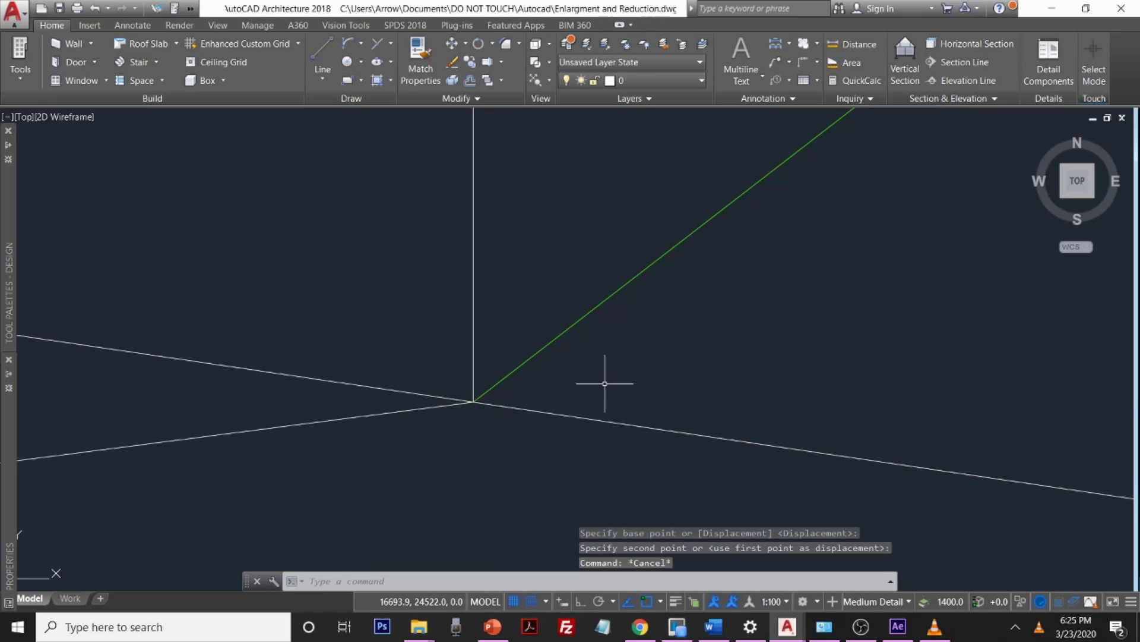
Step: Start copying the green diagonal edge from its lower end, then cancel after panning
type("c")
key("Return")
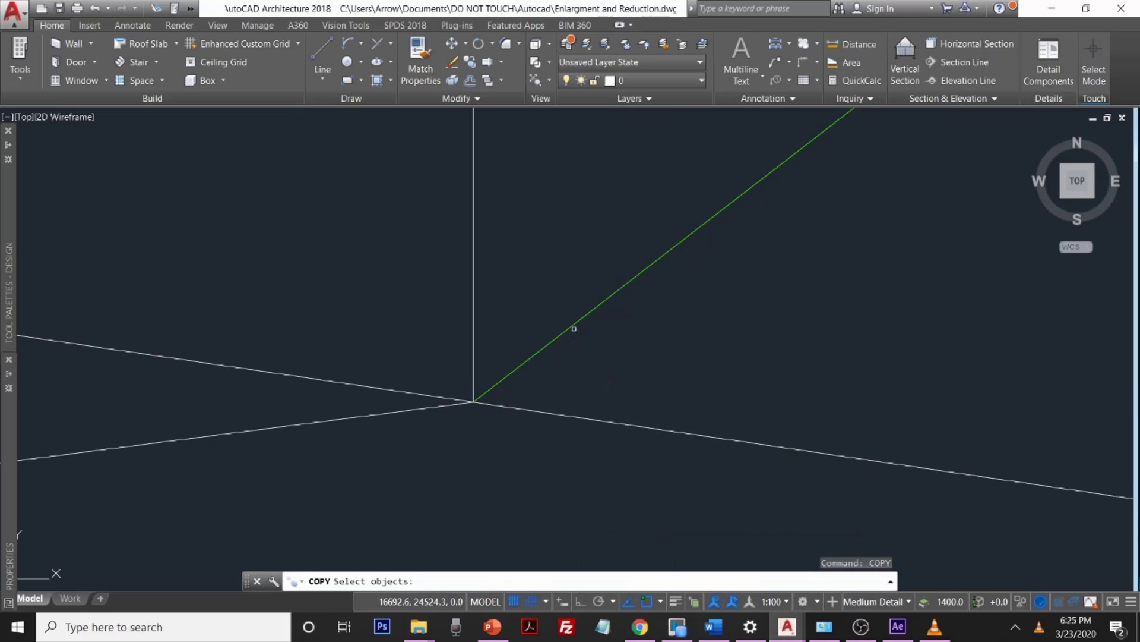
left_click(573, 326)
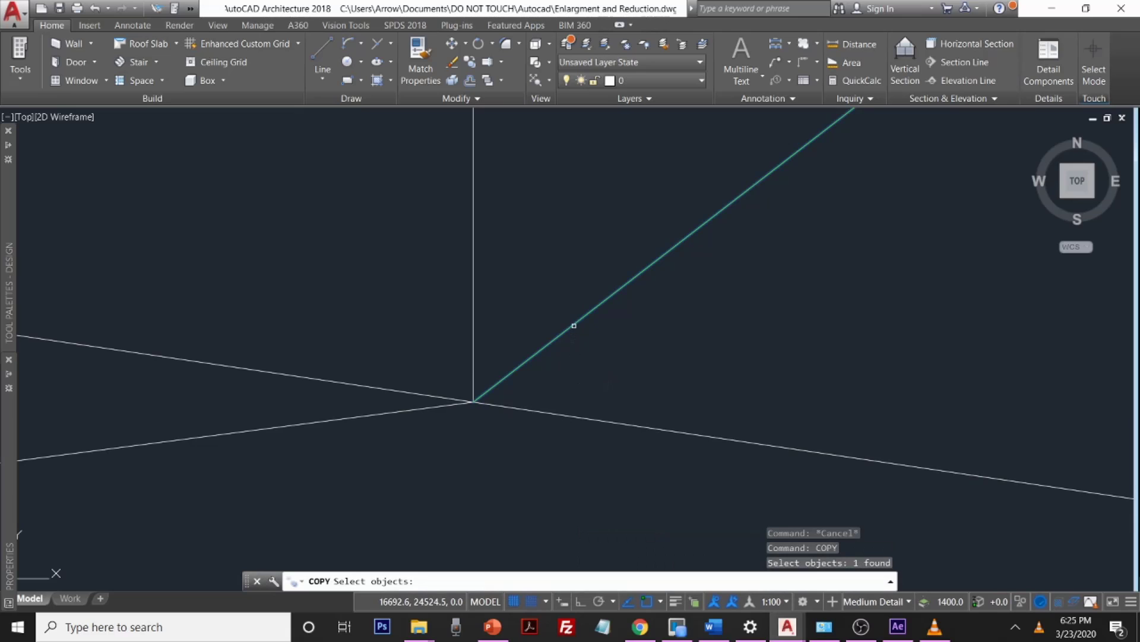
key("Return")
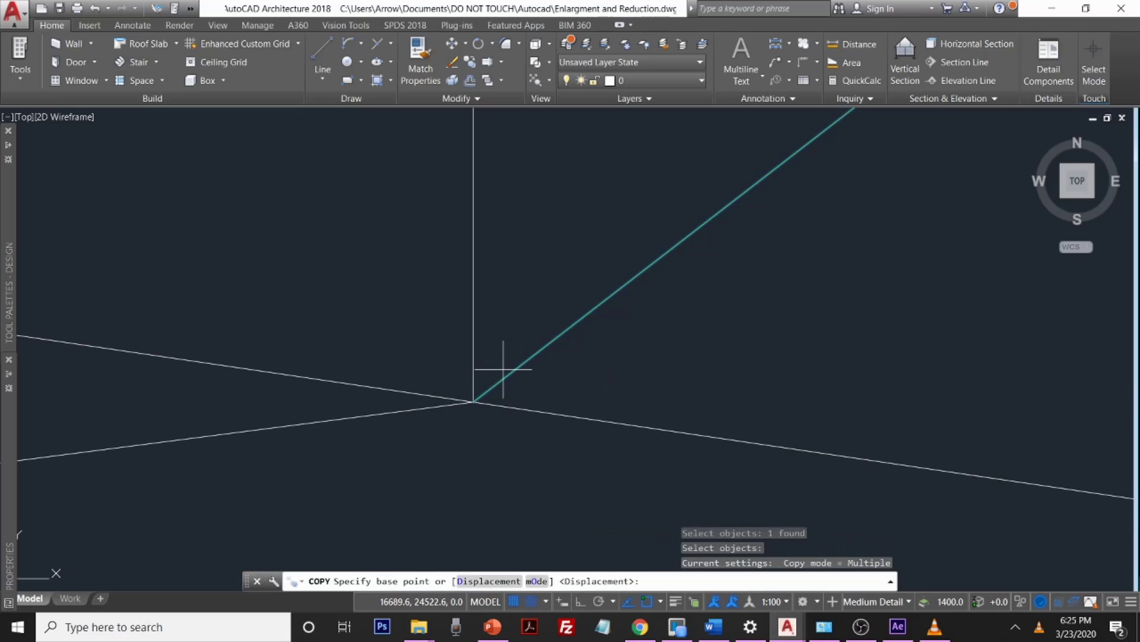
left_click(474, 402)
scroll(594, 386, "down", 3)
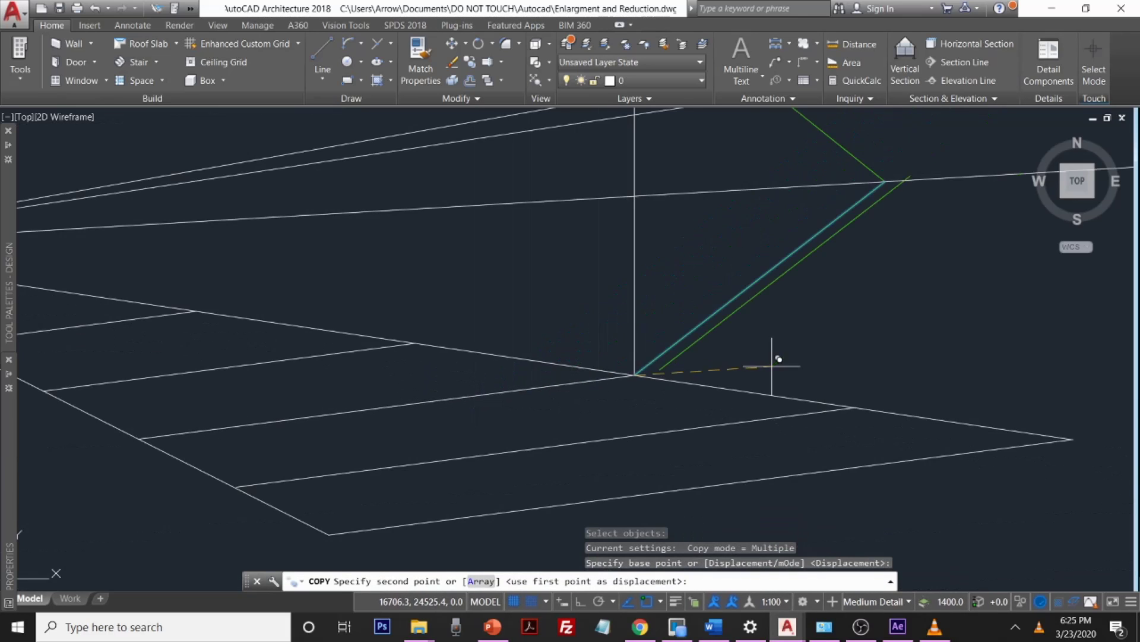
middle_click_drag(810, 369, 576, 420)
mouse_move(825, 463)
middle_mouse_down()
mouse_move(746, 471)
mouse_move(733, 290)
middle_mouse_up()
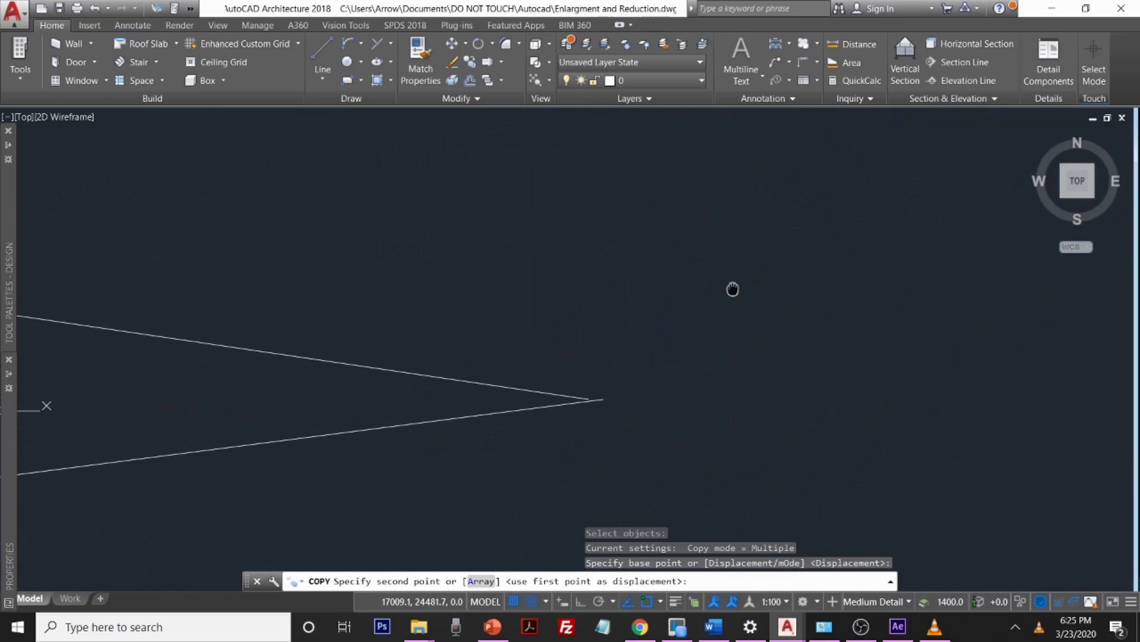
mouse_move(604, 355)
middle_mouse_down()
mouse_move(582, 349)
mouse_move(591, 337)
mouse_move(682, 343)
mouse_move(772, 465)
mouse_move(728, 382)
mouse_move(641, 285)
middle_mouse_up()
key("Escape")
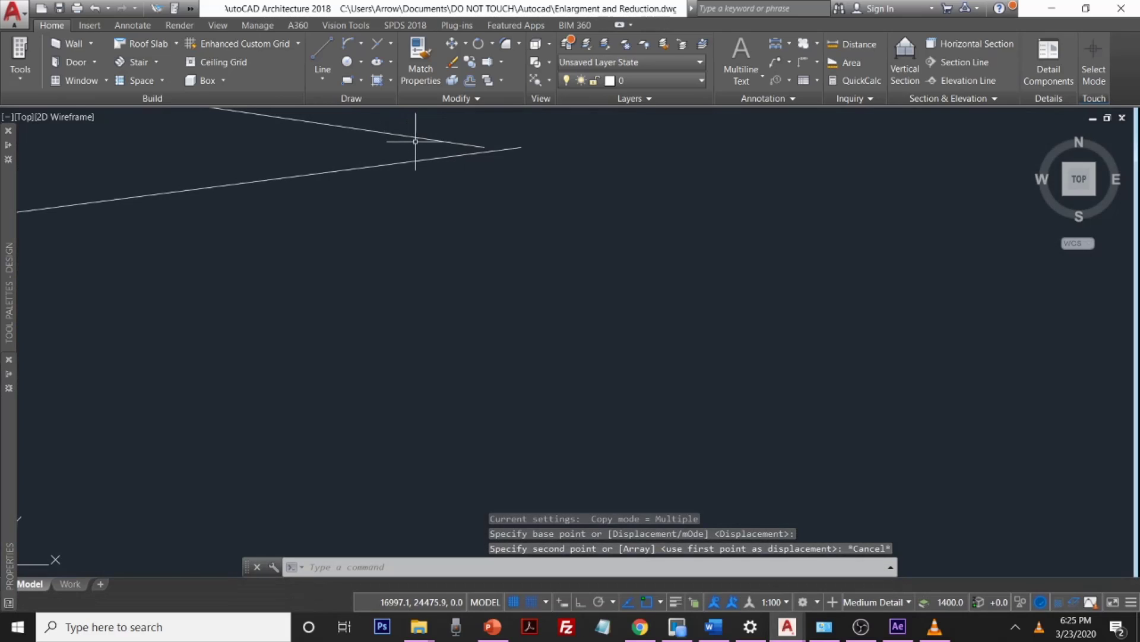
Step: Copy the green line from its vertex to the endpoint on the lower radial ray
type("c")
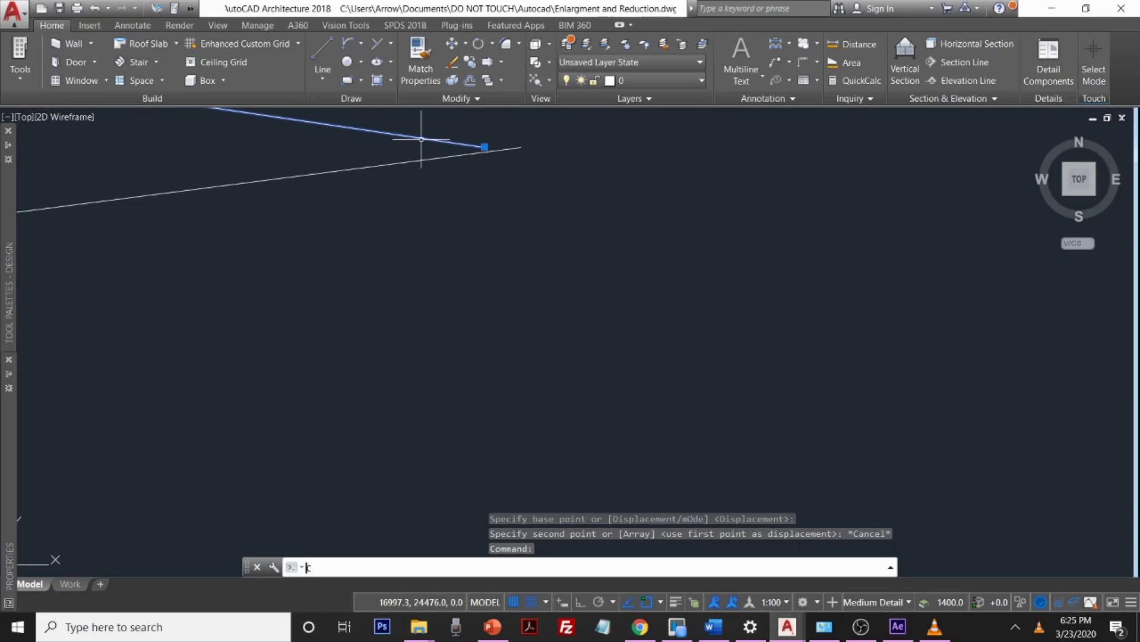
type("o")
key("Return")
middle_click_drag(426, 139, 359, 180)
mouse_move(452, 214)
middle_mouse_down()
mouse_move(896, 454)
mouse_move(649, 402)
mouse_move(748, 406)
middle_mouse_up()
scroll(303, 300, "up", 2)
scroll(364, 324, "up", 2)
scroll(324, 333, "up", 2)
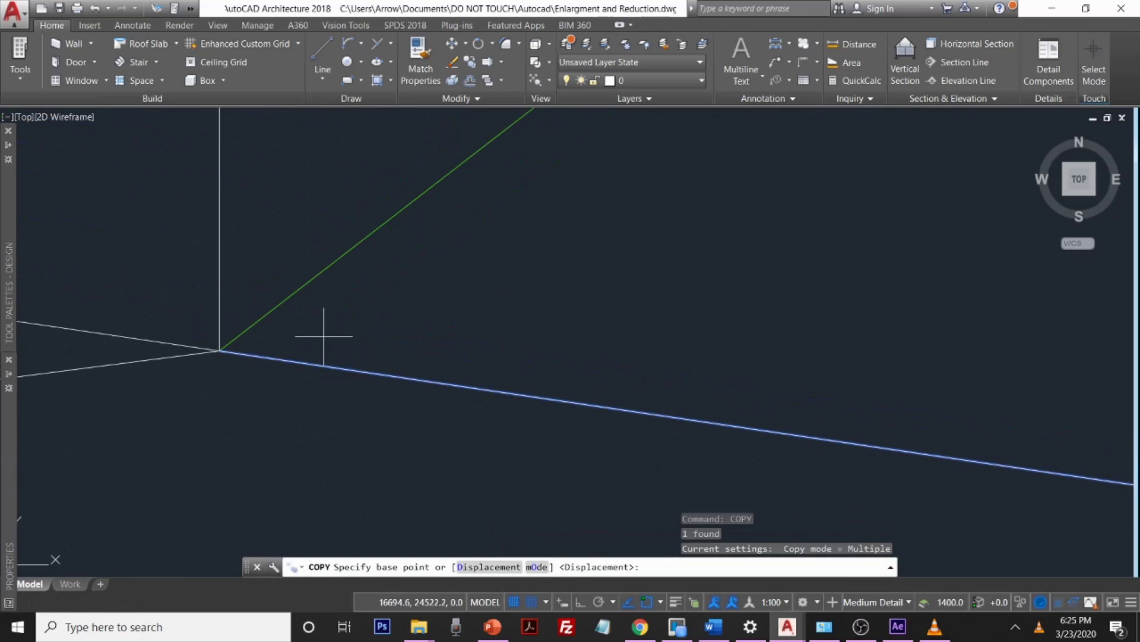
left_click(220, 350)
scroll(382, 319, "down", 4)
mouse_move(962, 420)
middle_mouse_down()
mouse_move(418, 276)
mouse_move(291, 267)
middle_mouse_up()
mouse_move(720, 323)
middle_mouse_down()
mouse_move(580, 293)
mouse_move(414, 289)
middle_mouse_up()
mouse_move(546, 284)
middle_mouse_down()
mouse_move(346, 285)
mouse_move(322, 297)
middle_mouse_up()
left_click(325, 292)
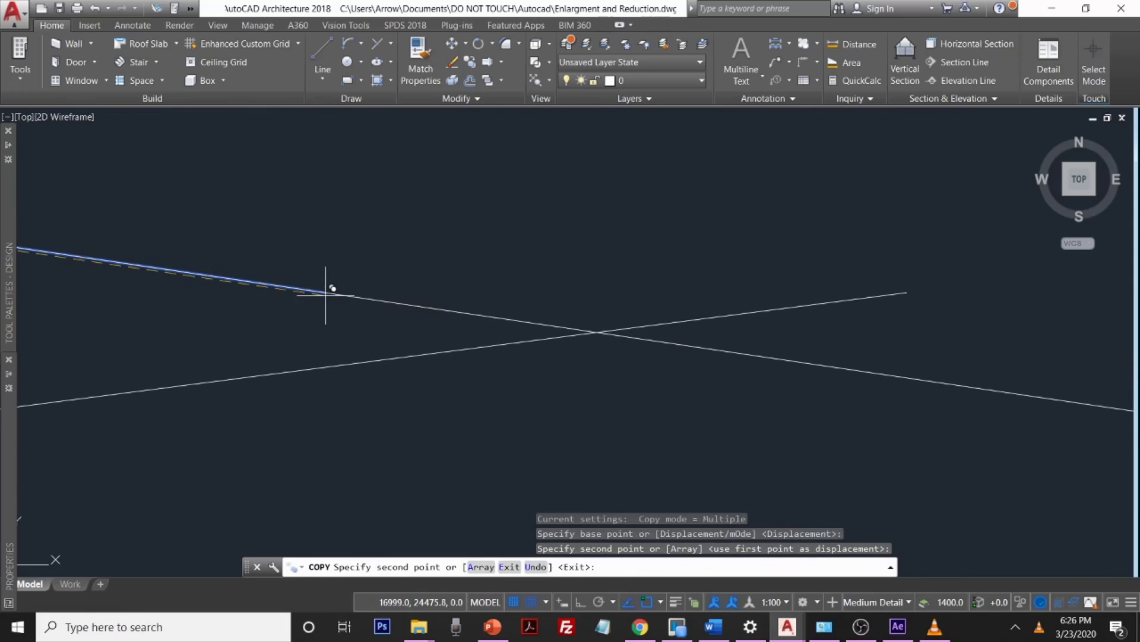
scroll(497, 397, "down", 3)
scroll(526, 377, "down", 4)
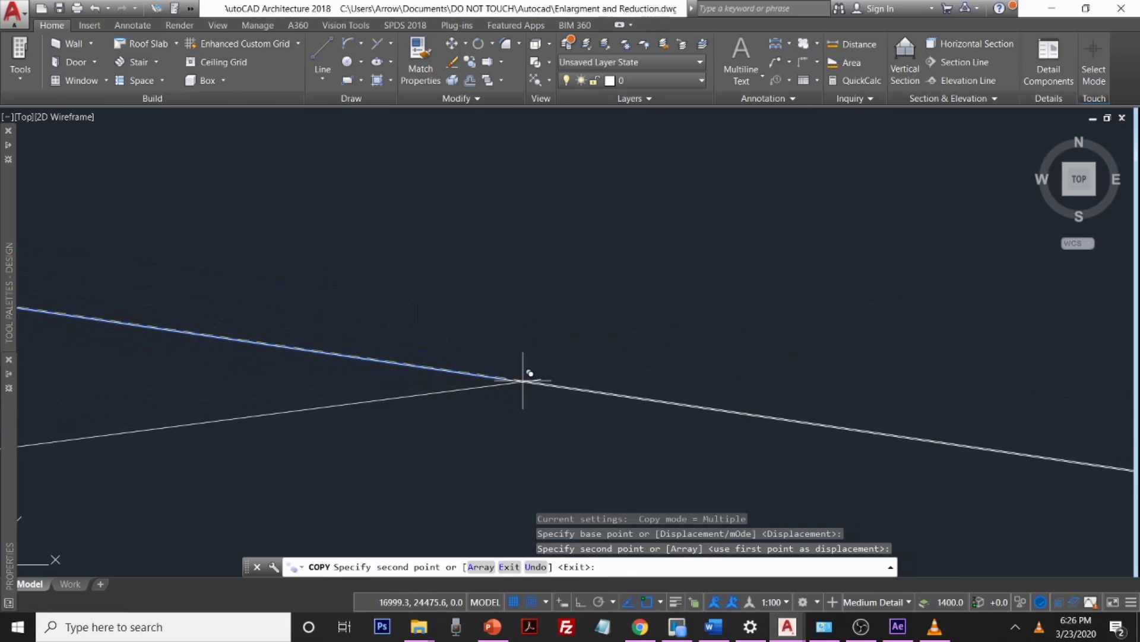
mouse_move(364, 390)
middle_mouse_down()
mouse_move(427, 358)
mouse_move(801, 368)
middle_mouse_up()
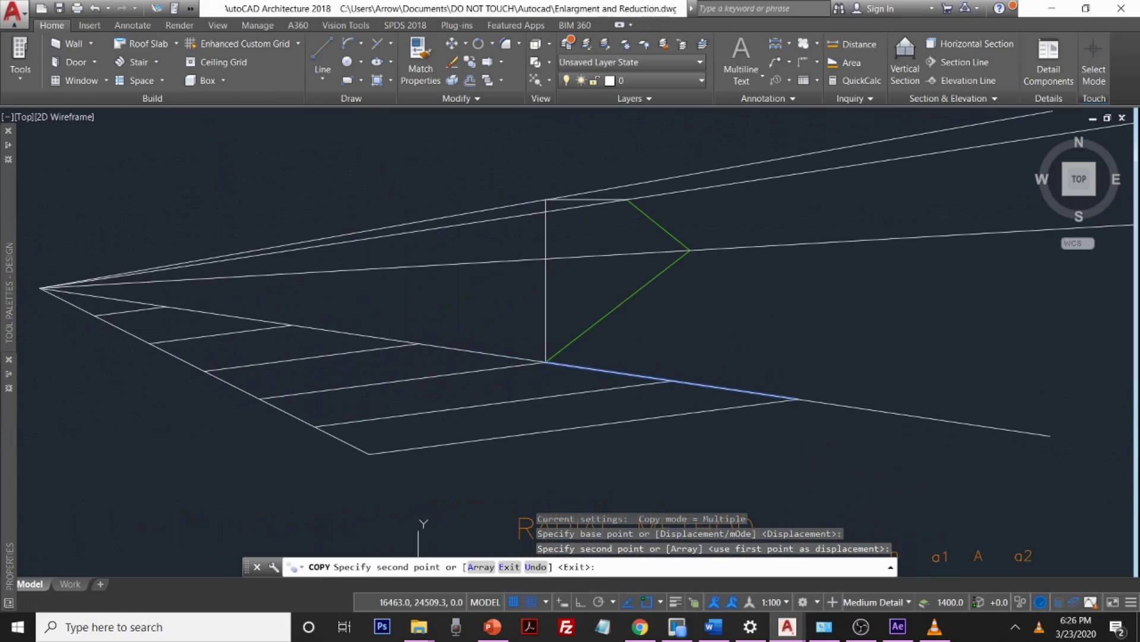
key("Escape")
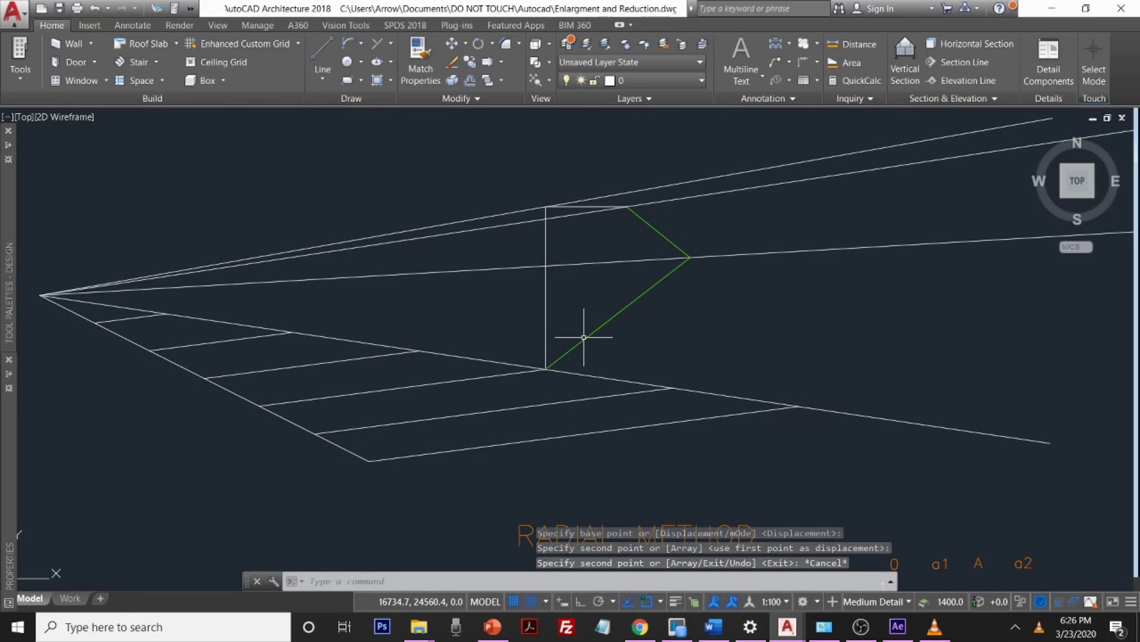
Step: Copy the lower green line from its intersection to the next radial intersection, adjusting object snaps
type("cp")
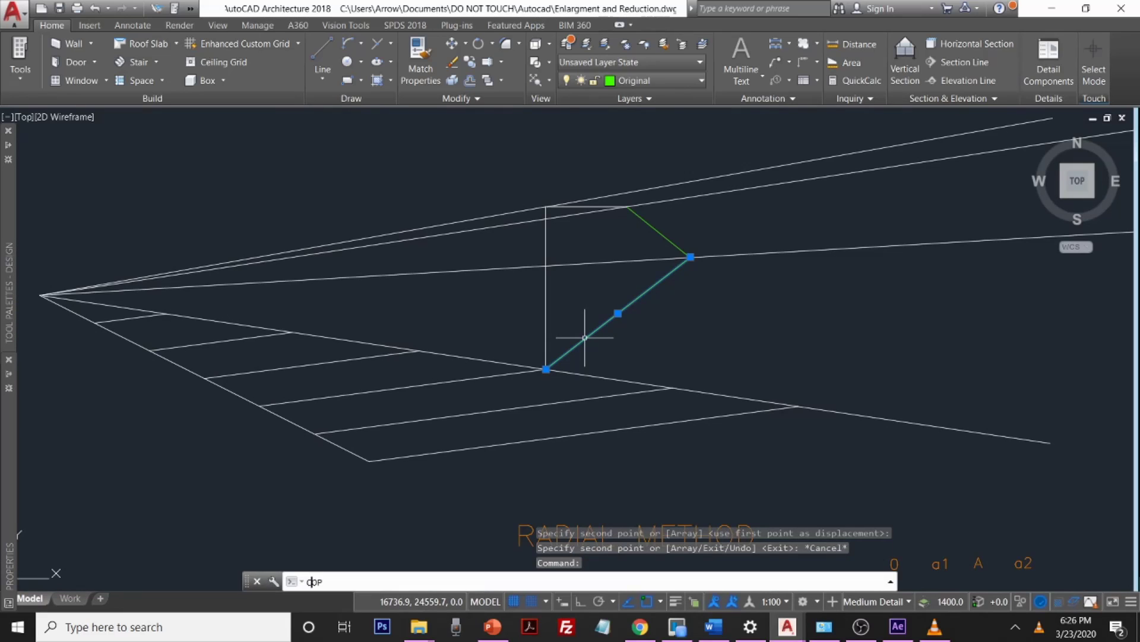
key("Return")
scroll(585, 337, "up", 5)
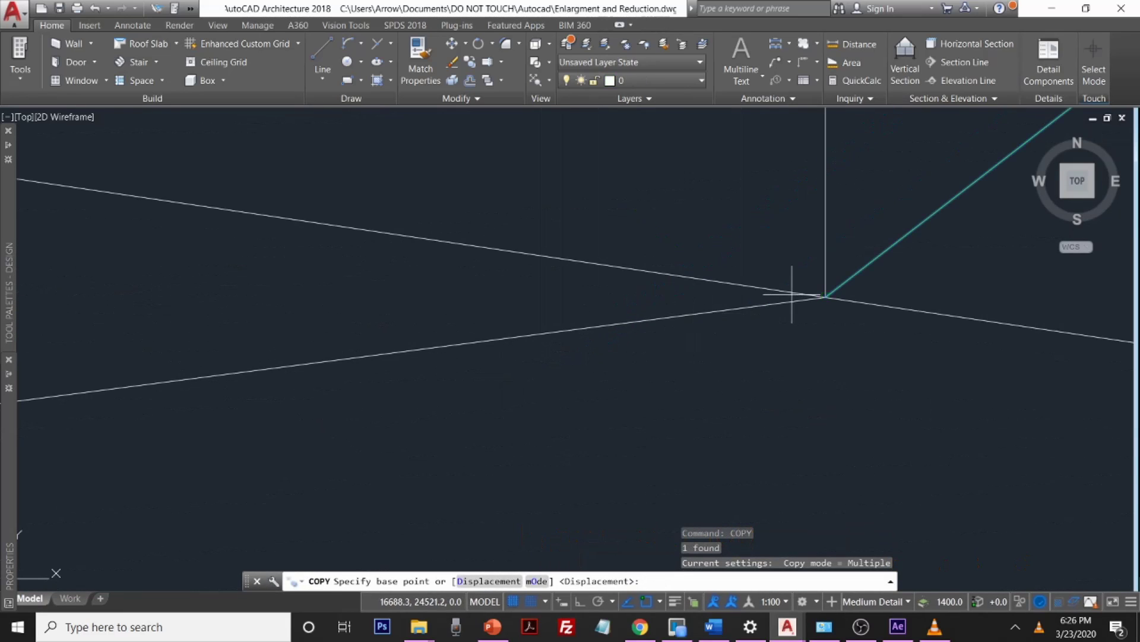
left_click(826, 296)
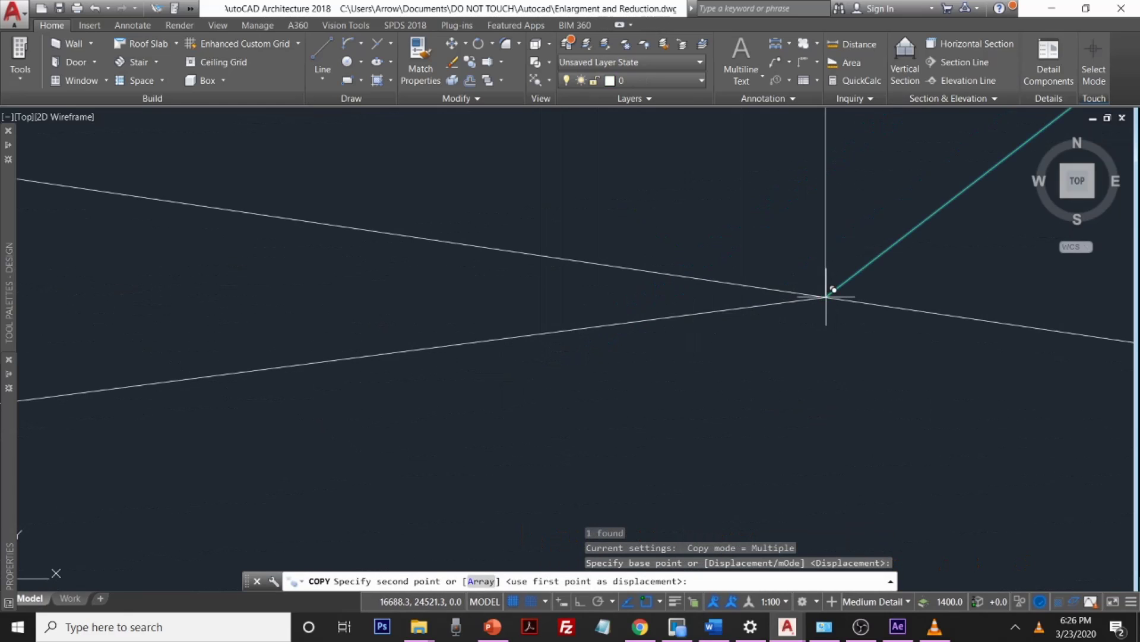
scroll(945, 359, "down", 4)
middle_click_drag(945, 358, 743, 323)
scroll(501, 318, "up", 2)
scroll(585, 309, "up", 2)
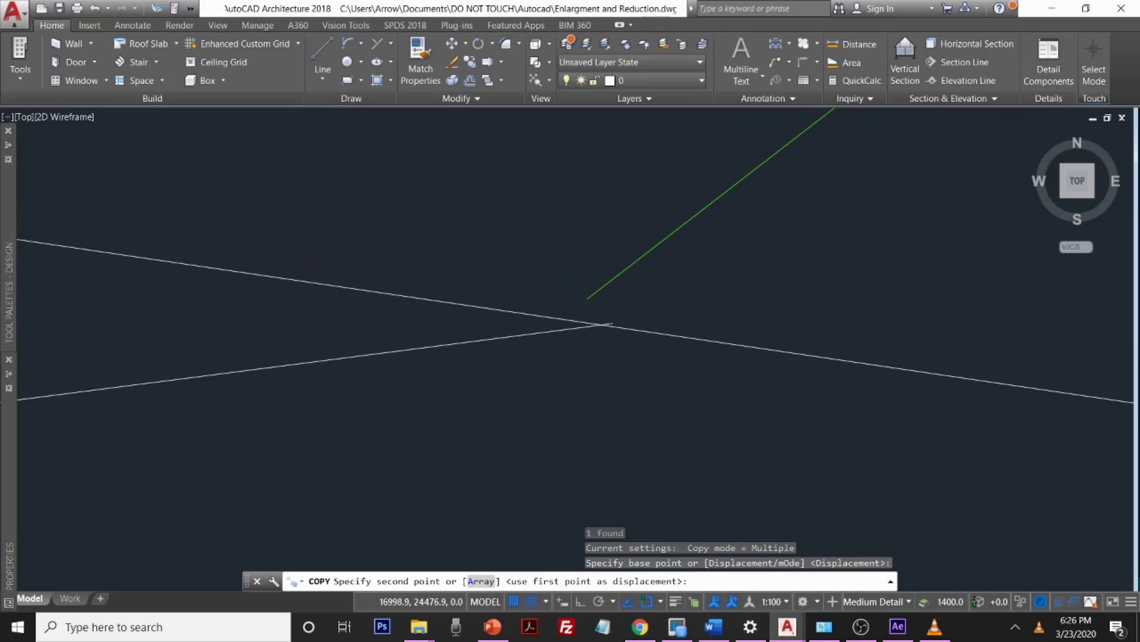
middle_click_drag(568, 307, 540, 344)
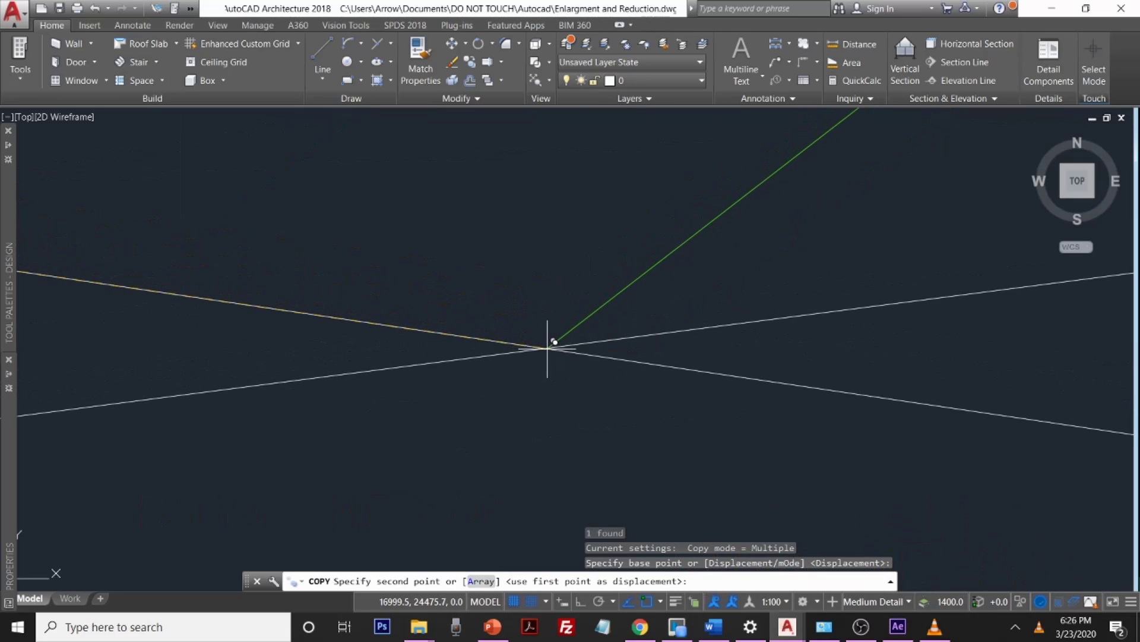
scroll(549, 342, "up", 2)
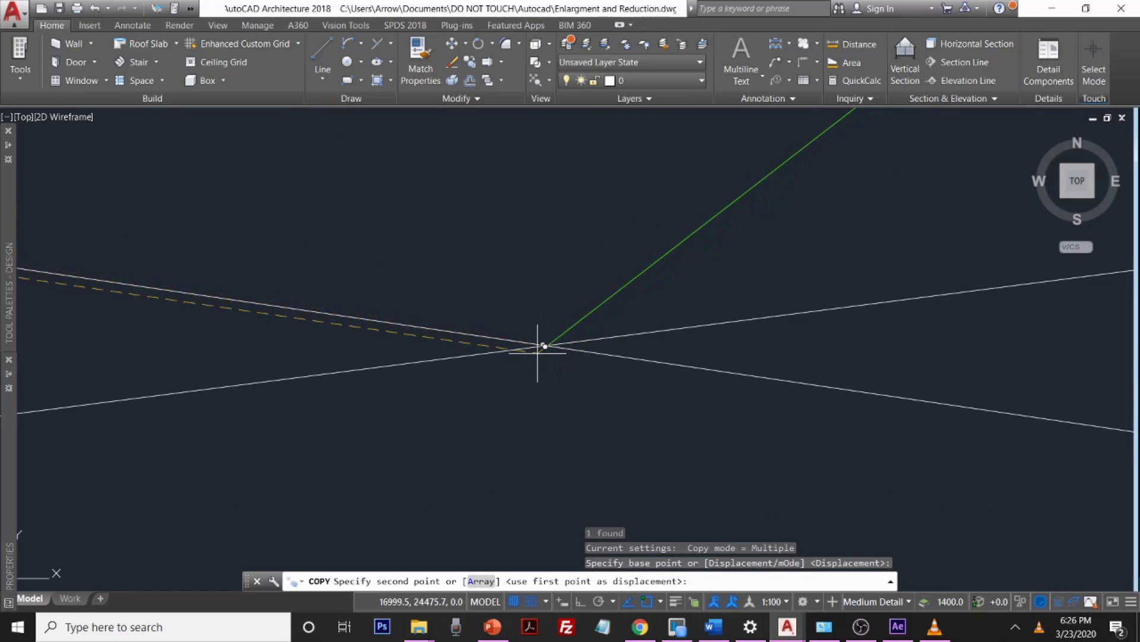
left_click(661, 602)
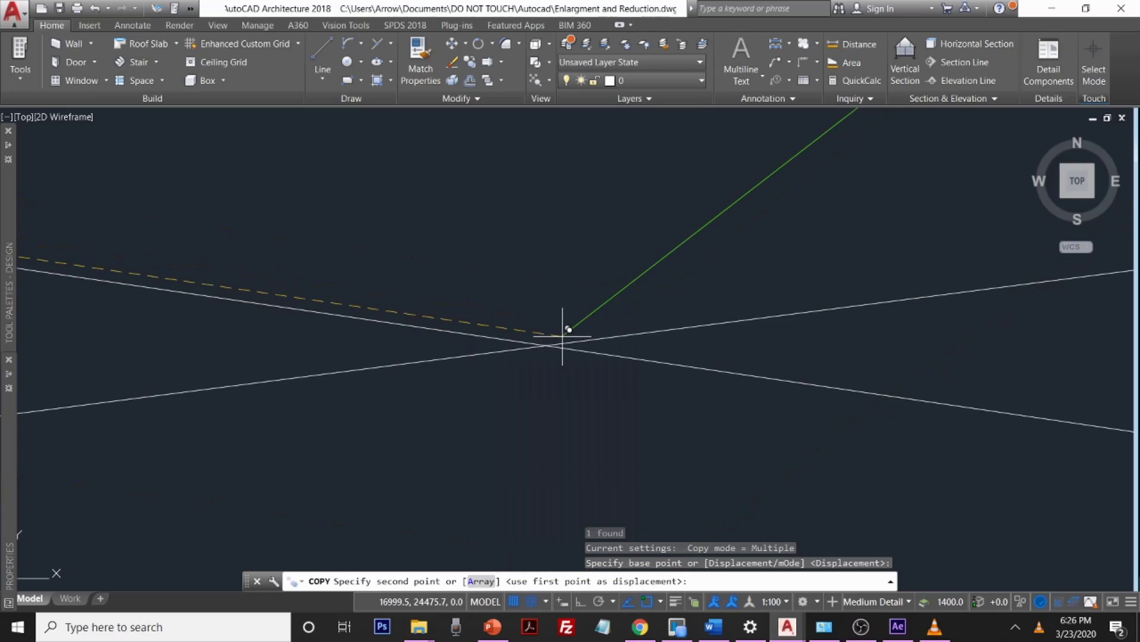
left_click(545, 345)
Step: Place two more green line copies in the radial figure and end the command
scroll(738, 275, "up", 5)
scroll(657, 433, "down", 6)
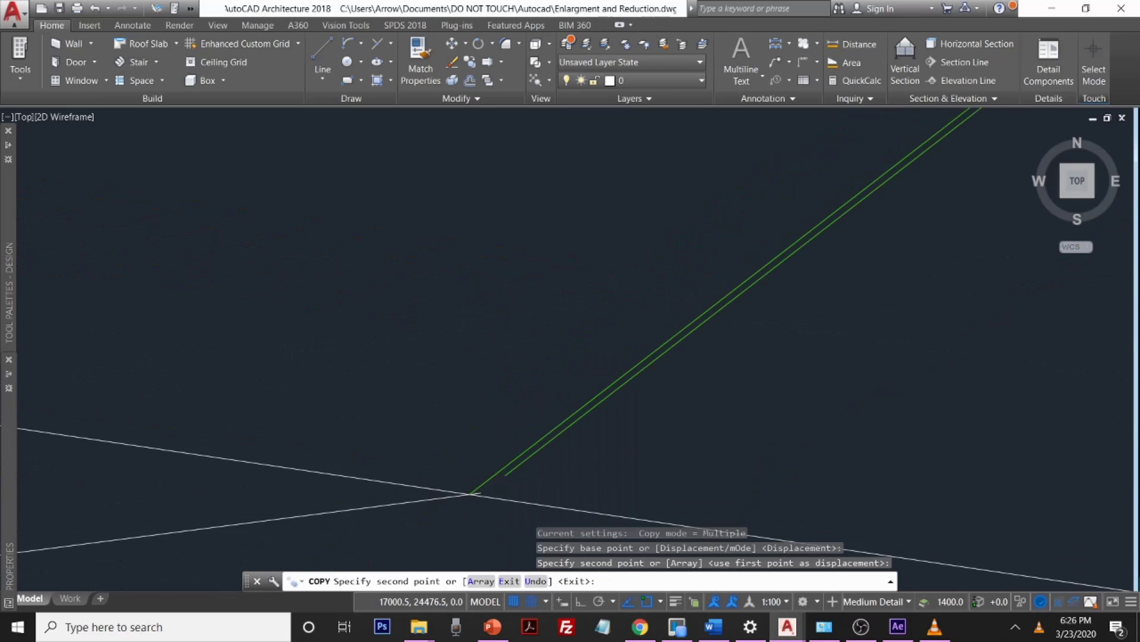
mouse_move(814, 338)
middle_mouse_down()
mouse_move(641, 409)
mouse_move(517, 231)
middle_mouse_up()
scroll(626, 415, "up", 4)
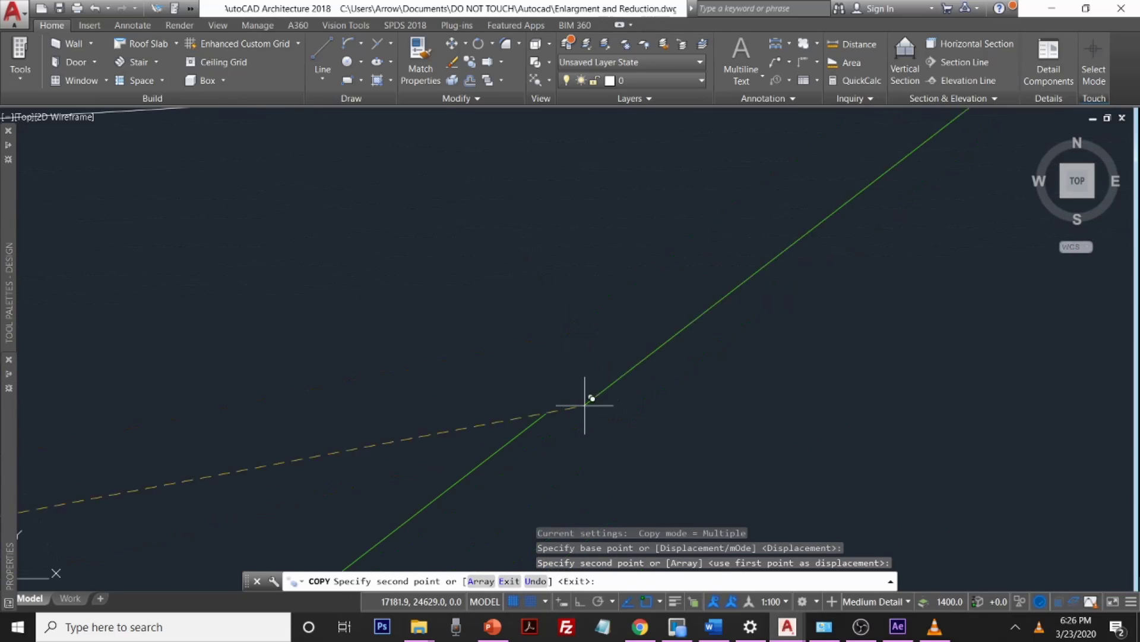
left_click(552, 405)
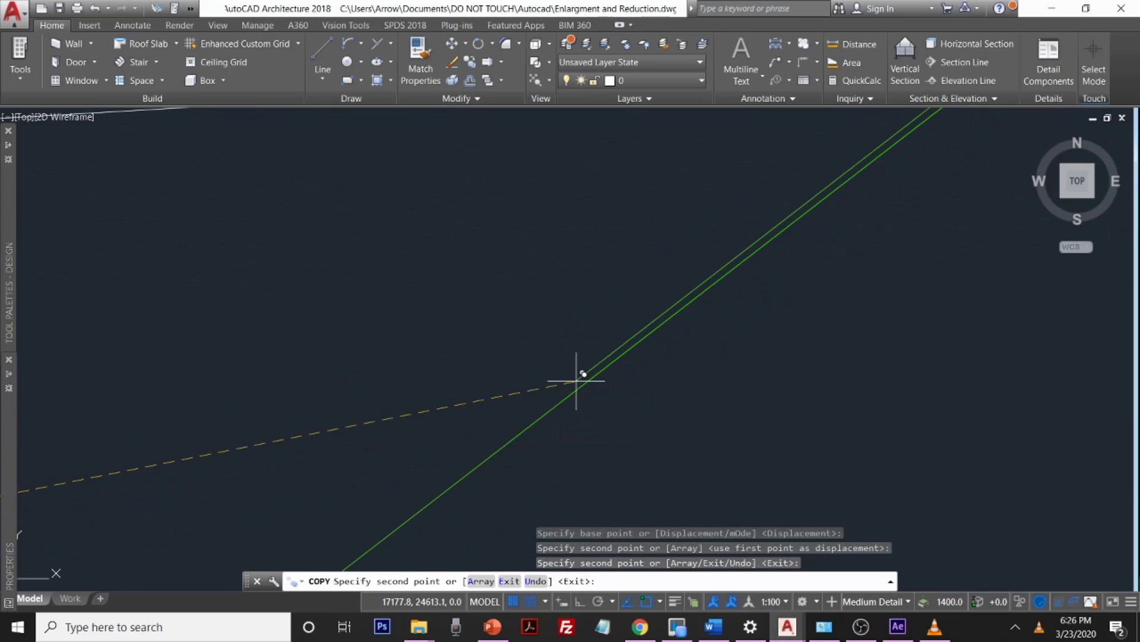
scroll(594, 374, "down", 2)
scroll(817, 421, "down", 4)
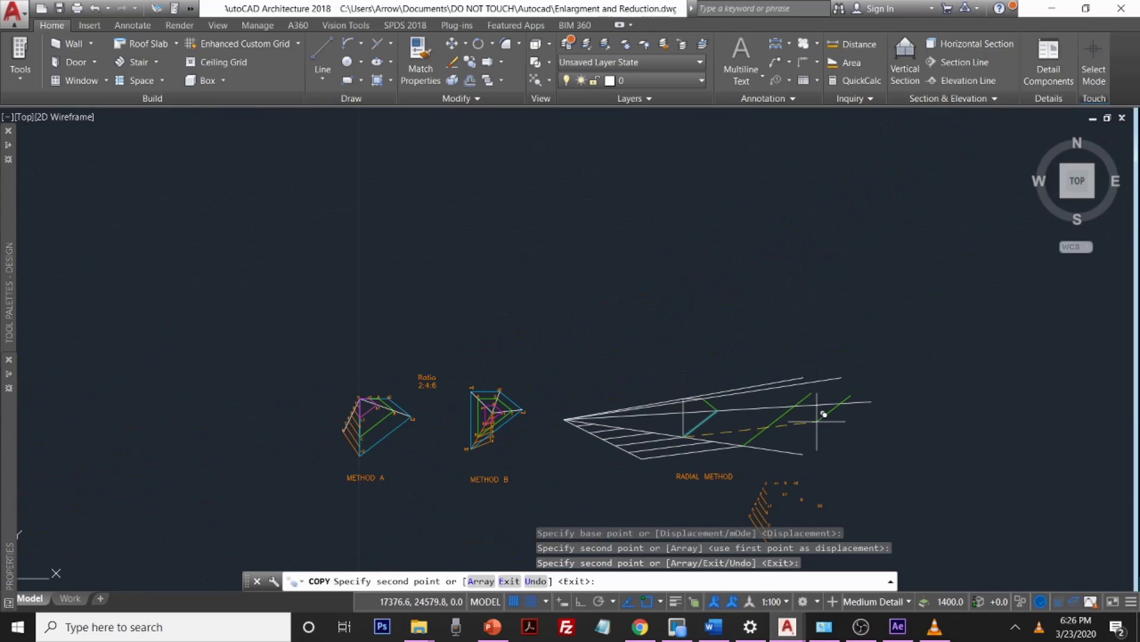
left_click(819, 419)
scroll(784, 420, "up", 6)
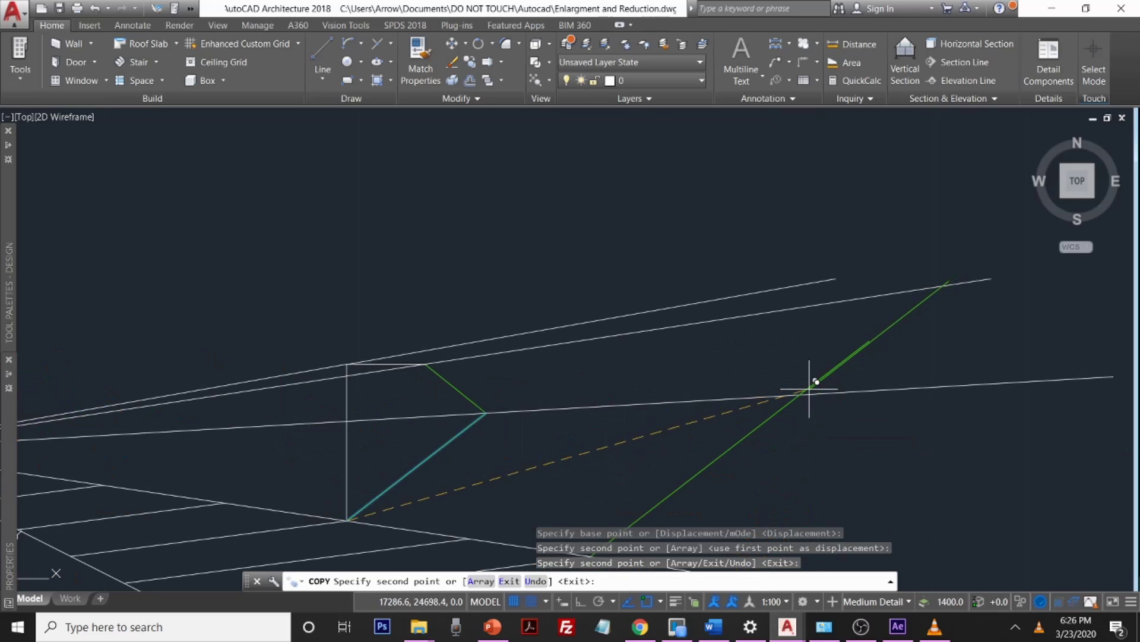
scroll(810, 390, "down", 5)
scroll(631, 420, "up", 6)
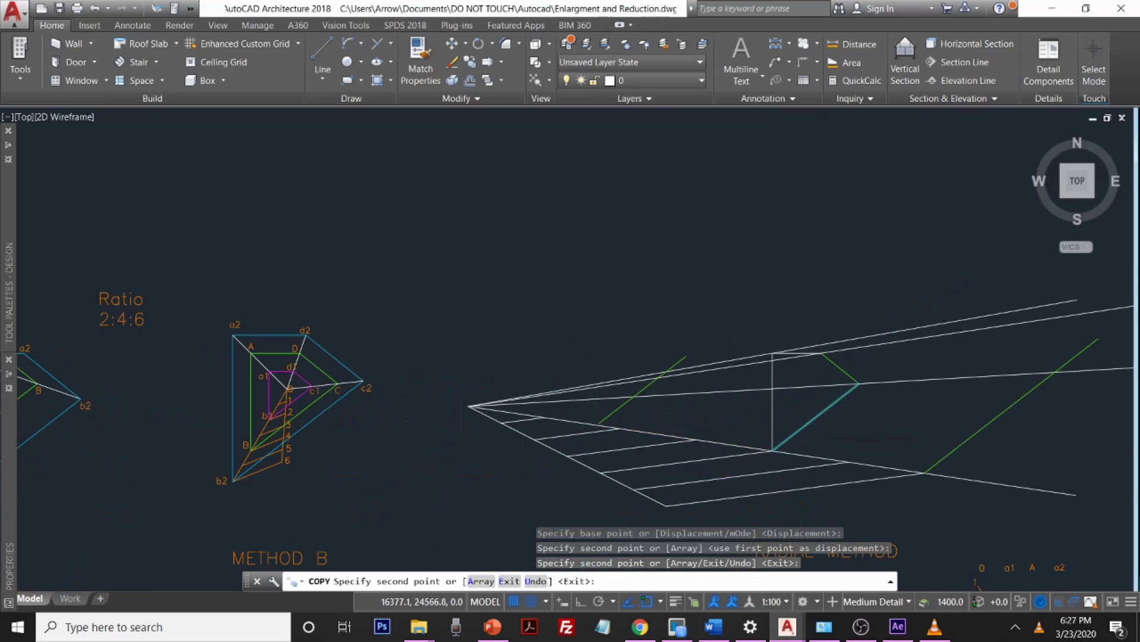
scroll(631, 431, "up", 4)
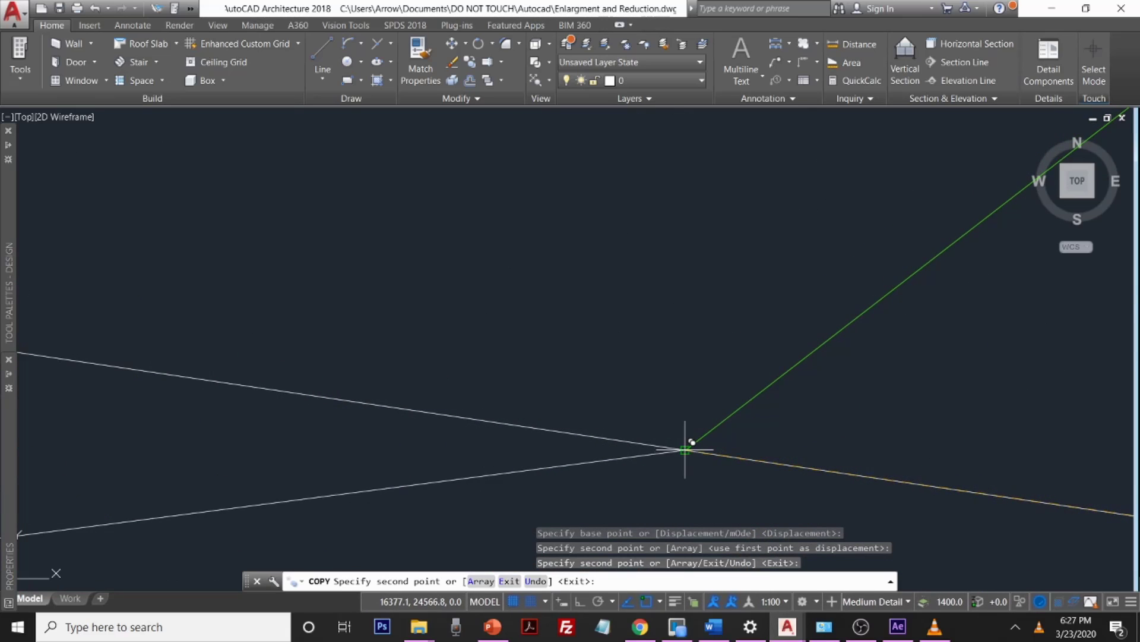
scroll(730, 408, "down", 8)
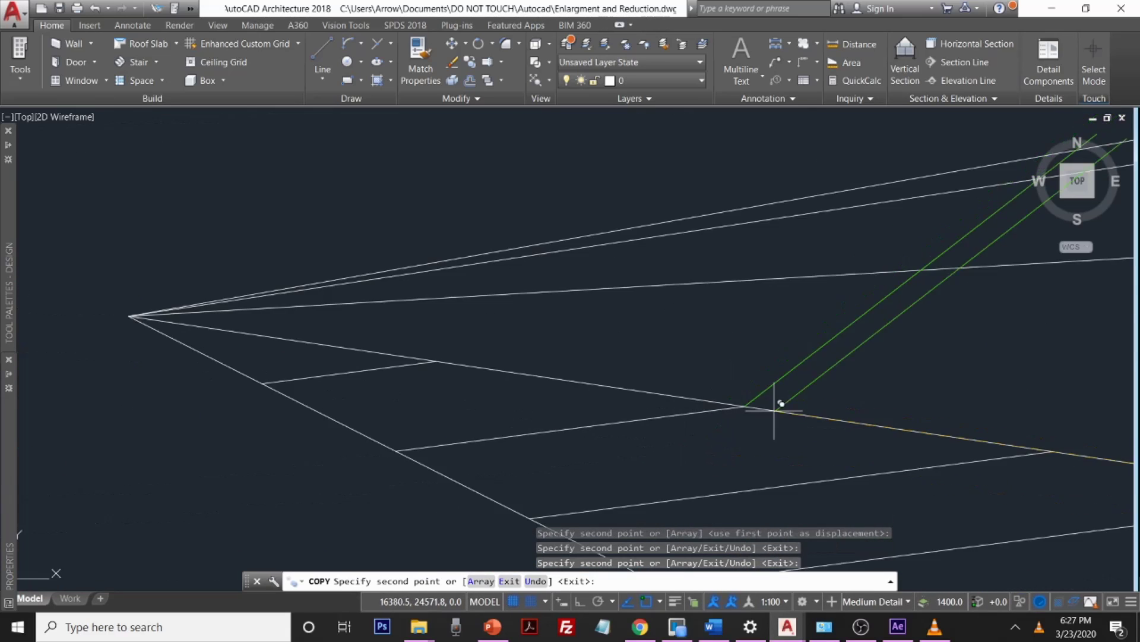
key("Escape")
middle_click_drag(905, 407, 720, 361)
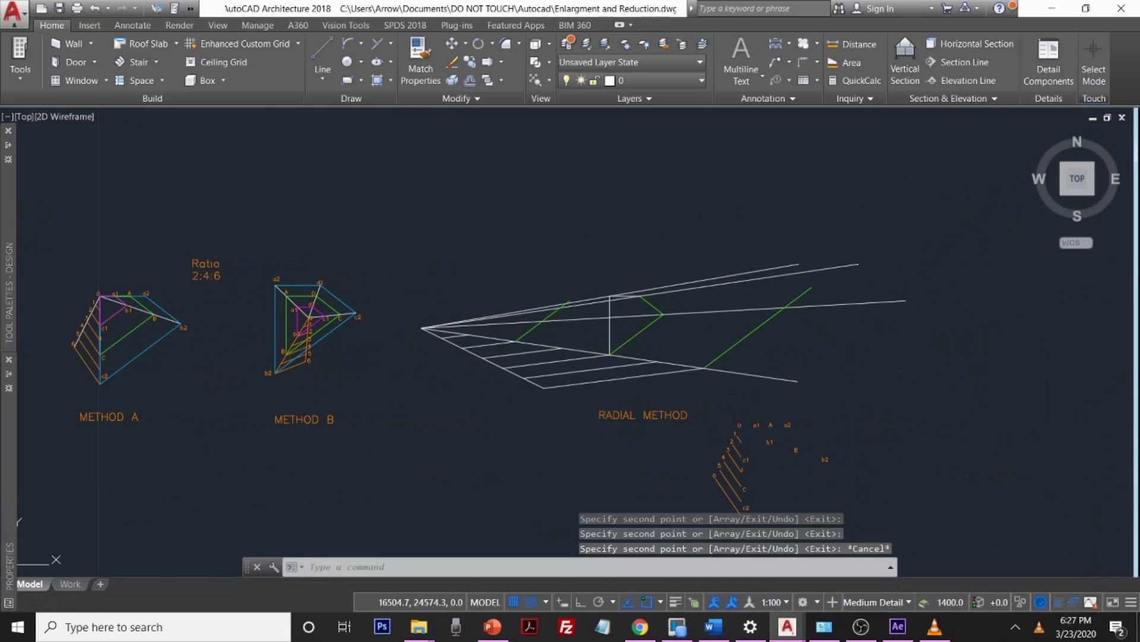
Step: Trim the overhanging ends of the right and left green lines past the radial line
key("Escape")
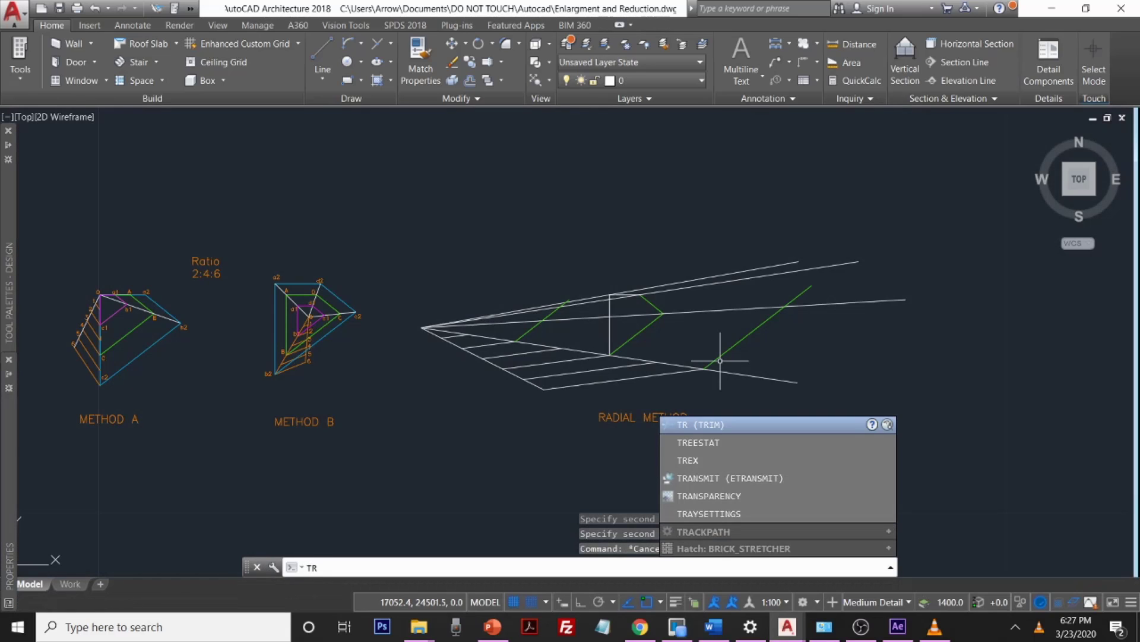
key("Return")
key("Return")
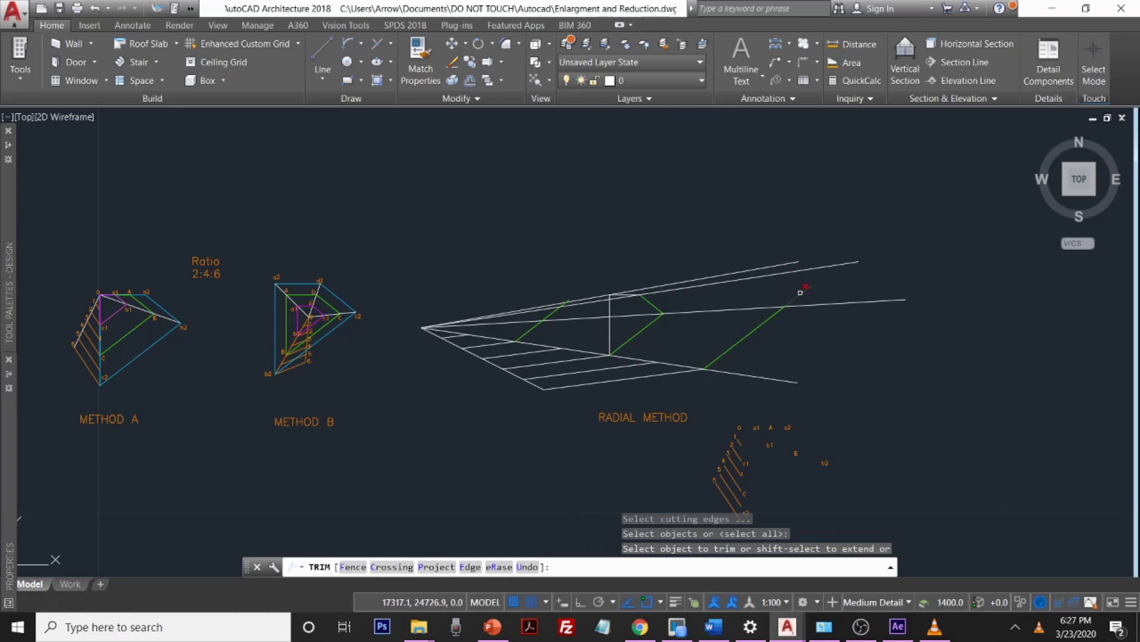
left_click(800, 292)
left_click(617, 295)
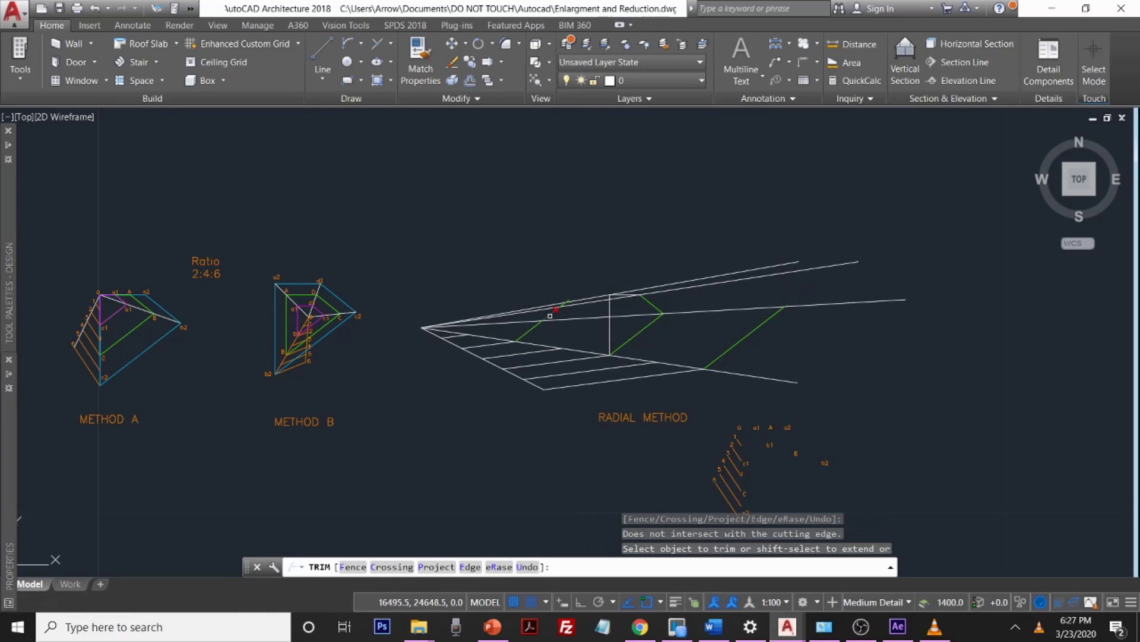
left_click(550, 315)
scroll(550, 316, "up", 9)
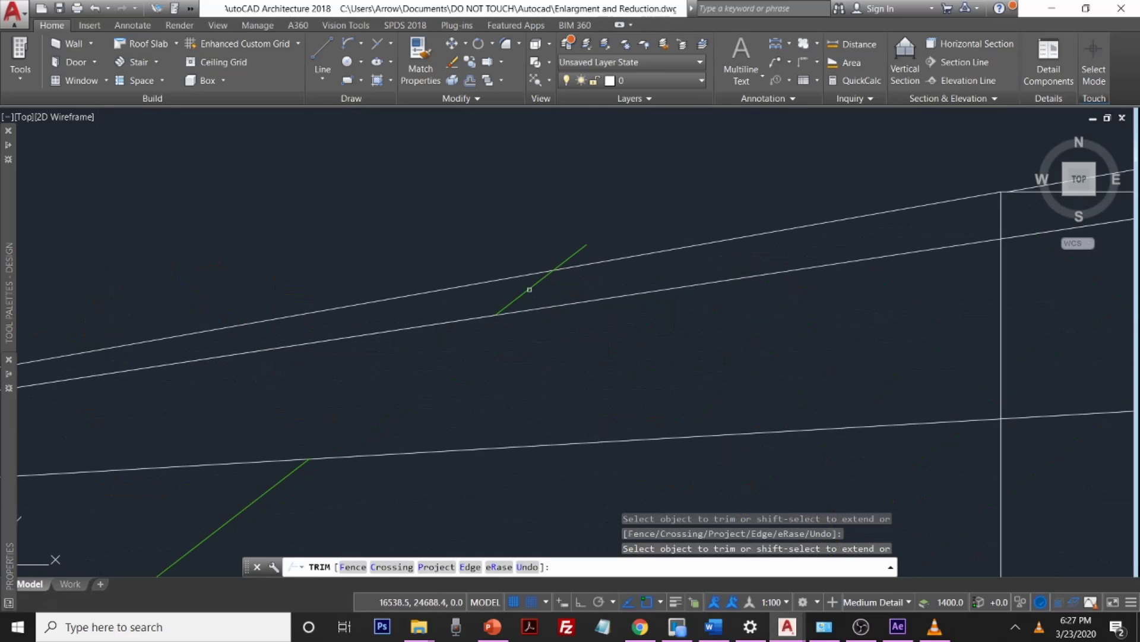
left_click(582, 244)
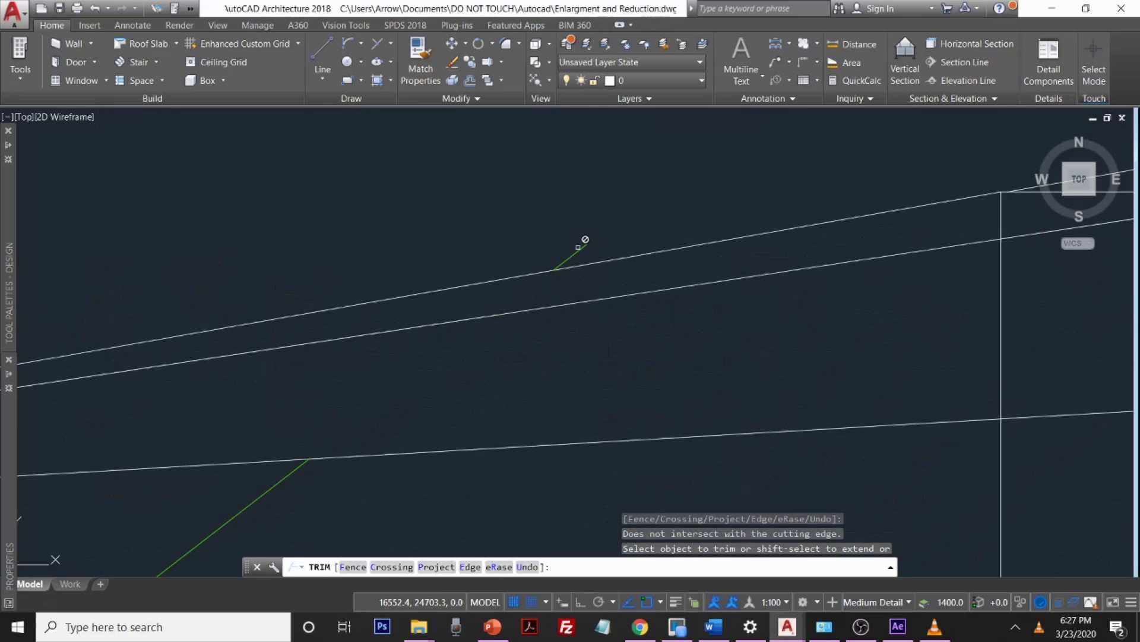
key("Escape")
Step: Delete the leftover short green stub
scroll(692, 336, "down", 2)
key("Delete")
scroll(750, 376, "down", 2)
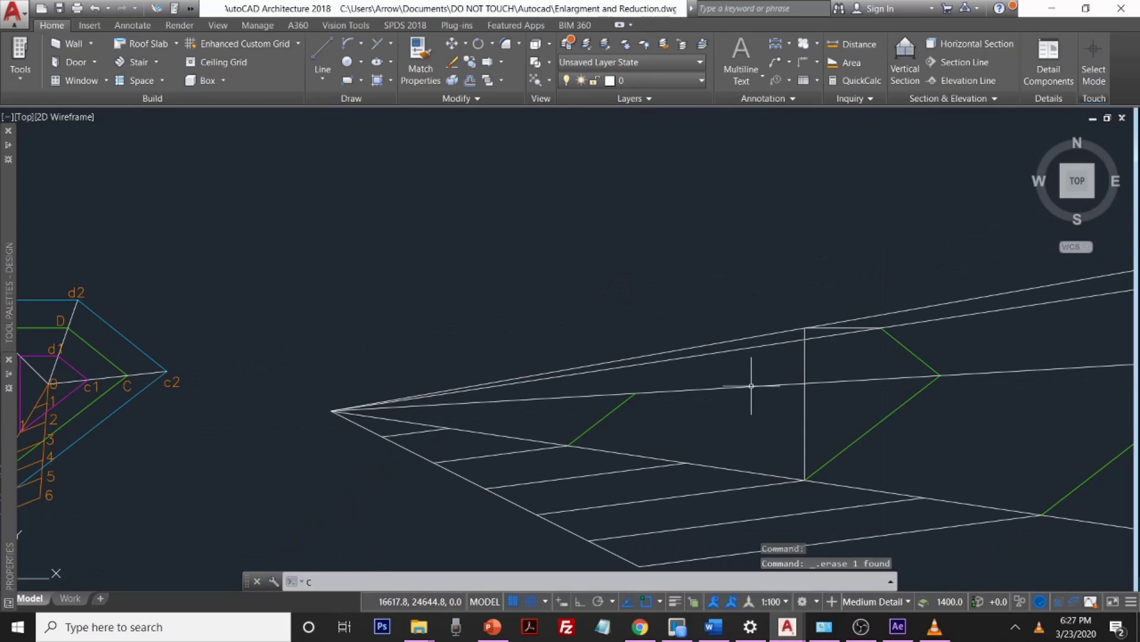
scroll(858, 459, "down", 1)
Step: Start a COPY of the upper green edge of the V, snapping its intersection as the base point
type("co")
key("Return")
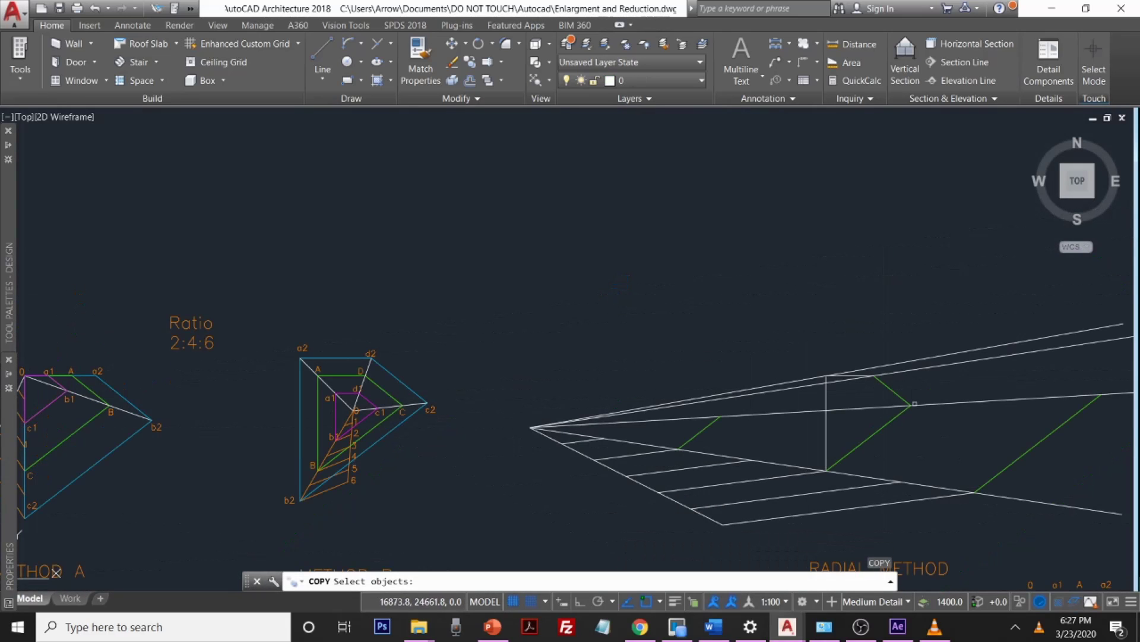
left_click(903, 398)
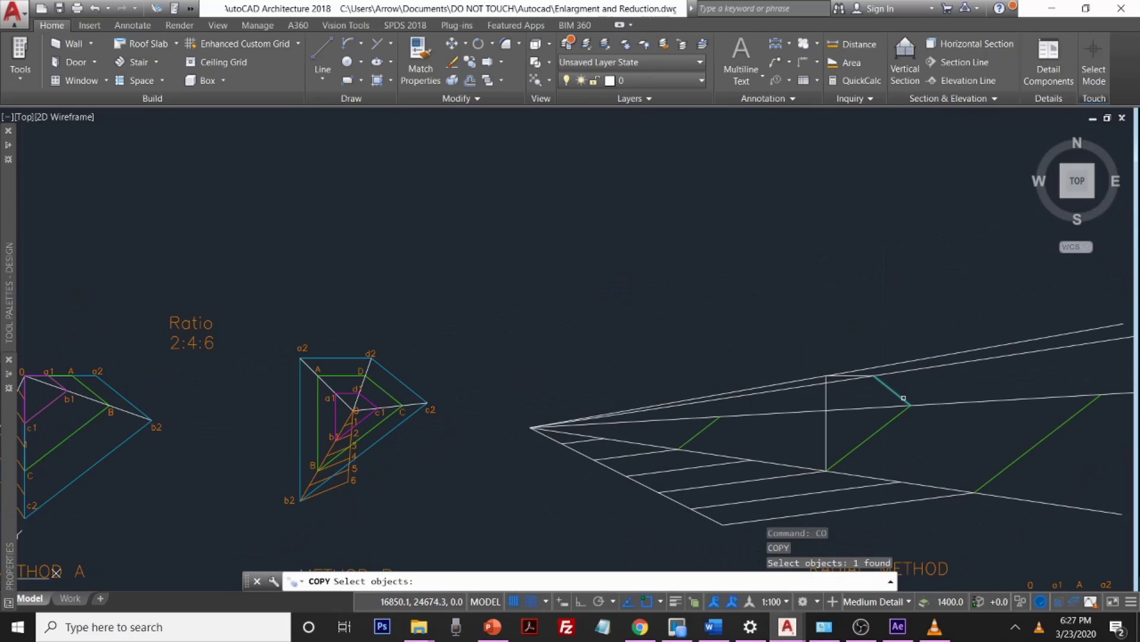
key("Return")
scroll(903, 398, "up", 9)
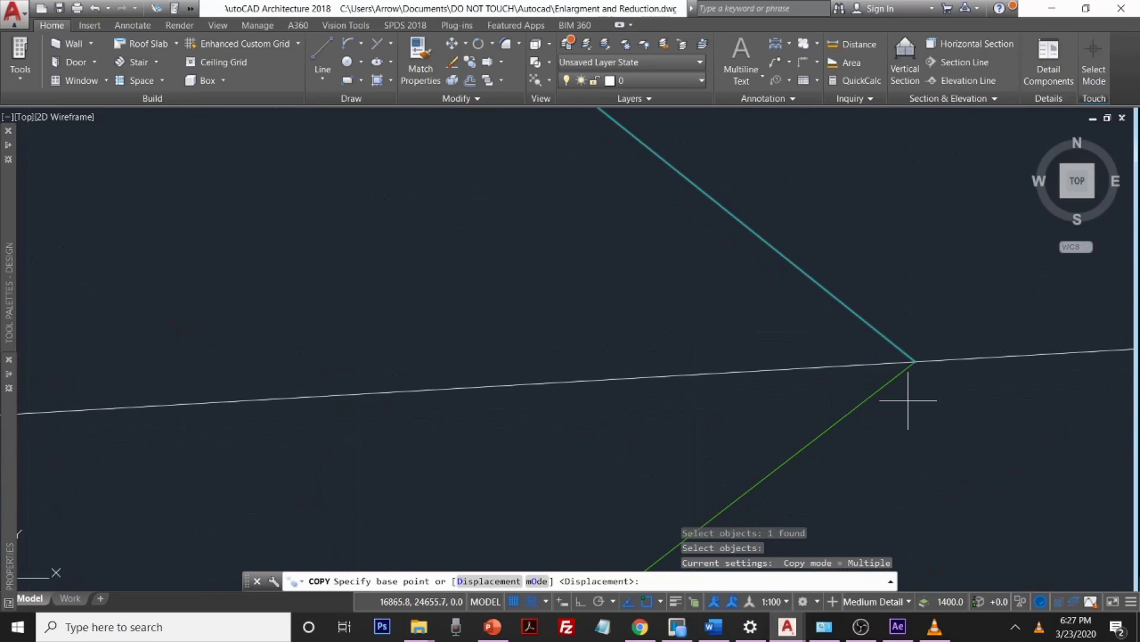
left_click(916, 361)
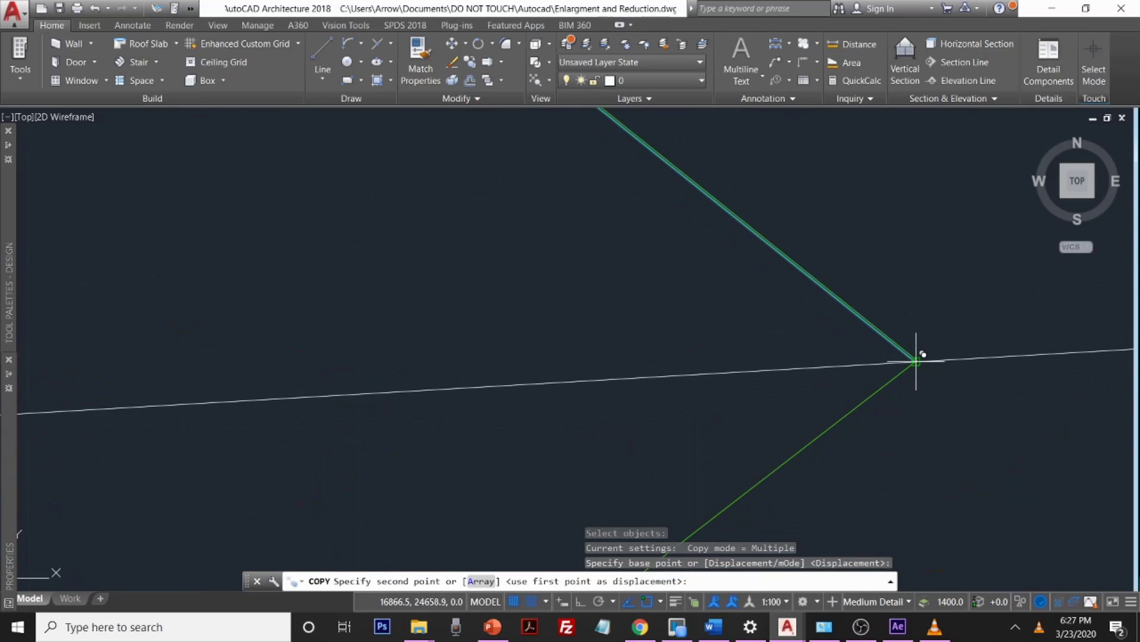
scroll(917, 356, "down", 5)
middle_click_drag(917, 351, 285, 351)
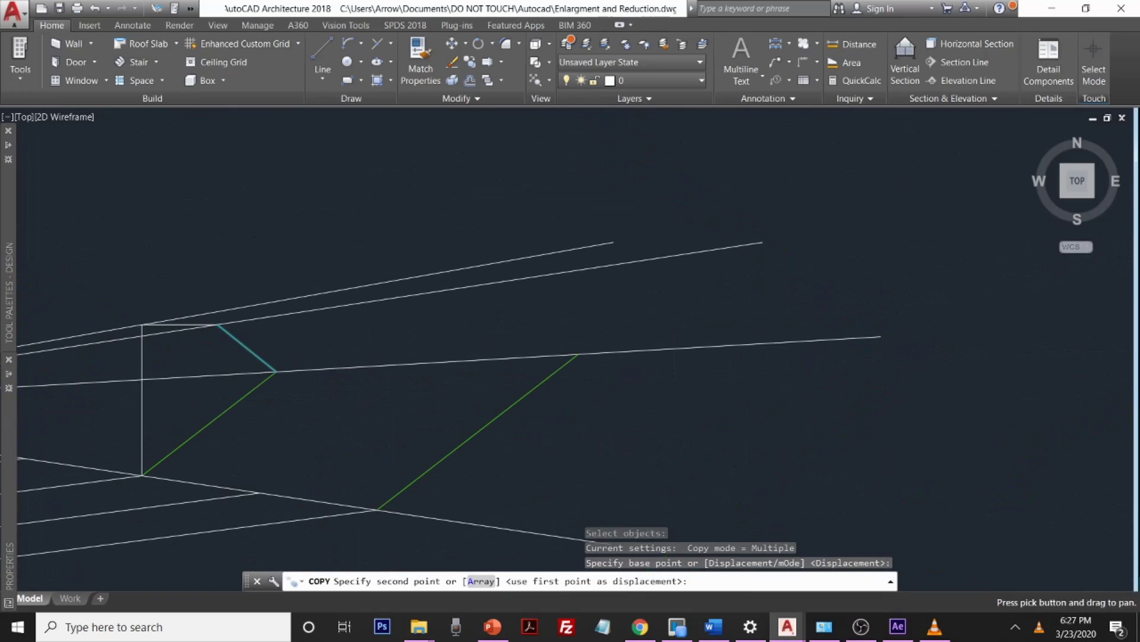
Step: Place three copies of the green edge at the upper radial-line intersections
scroll(565, 331, "up", 4)
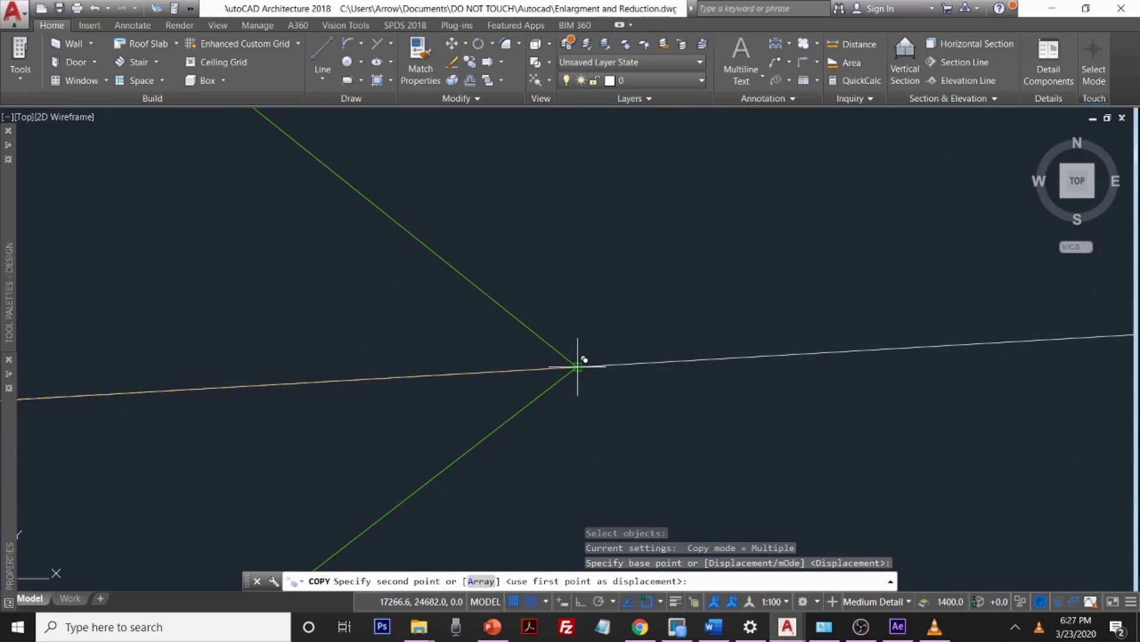
left_click(578, 367)
scroll(499, 285, "down", 2)
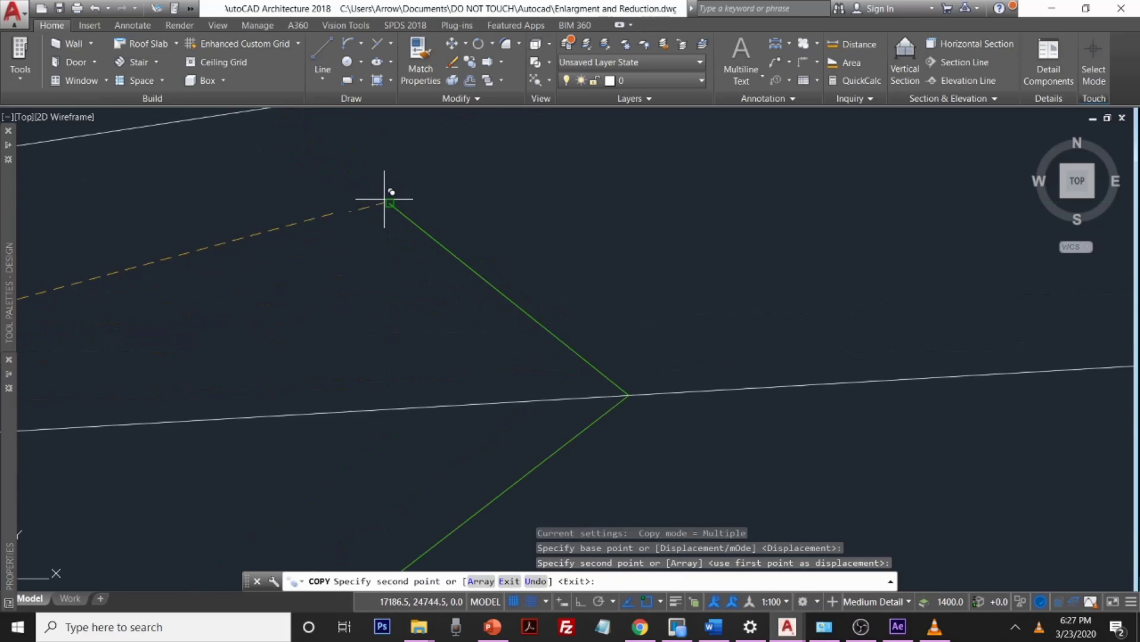
left_click(397, 209)
scroll(333, 237, "down", 2)
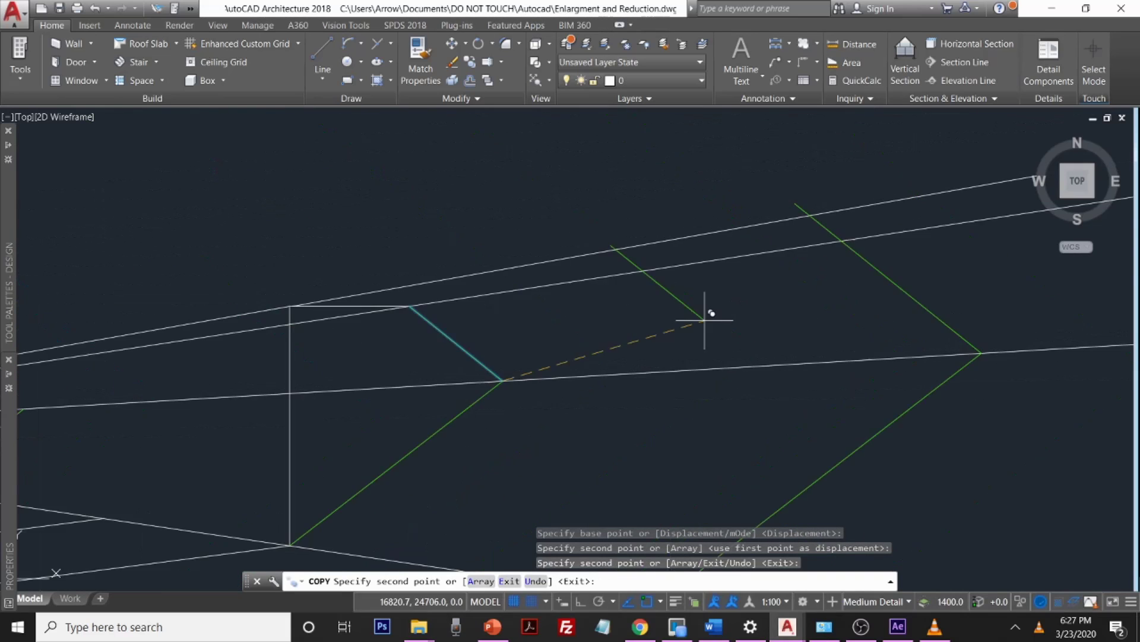
scroll(705, 320, "down", 6)
scroll(472, 360, "up", 5)
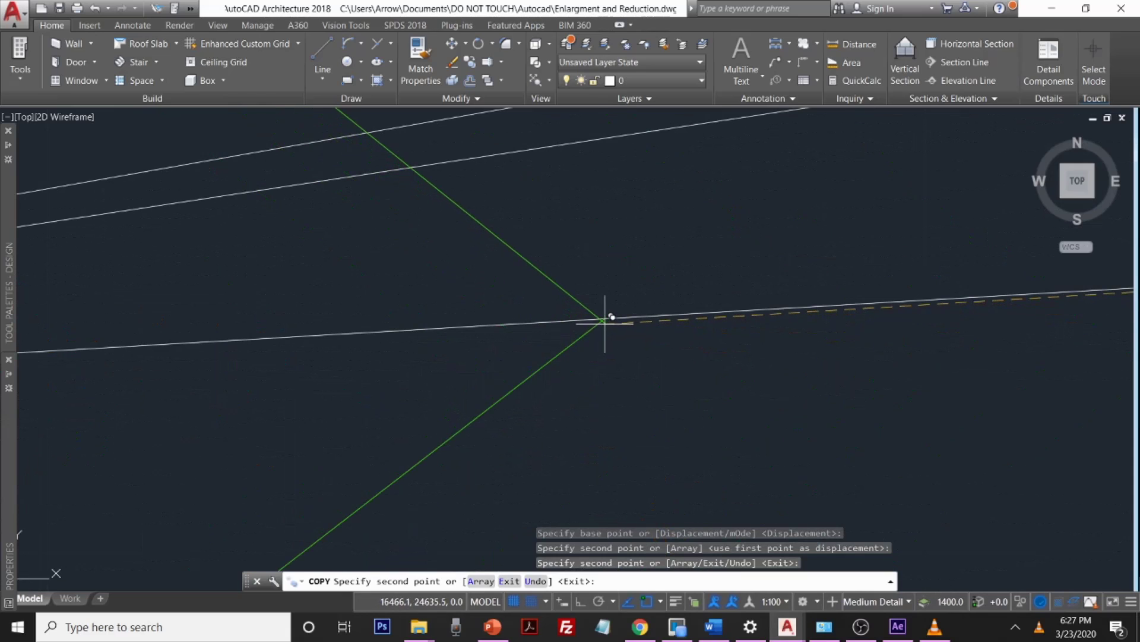
left_click(604, 321)
scroll(782, 366, "down", 4)
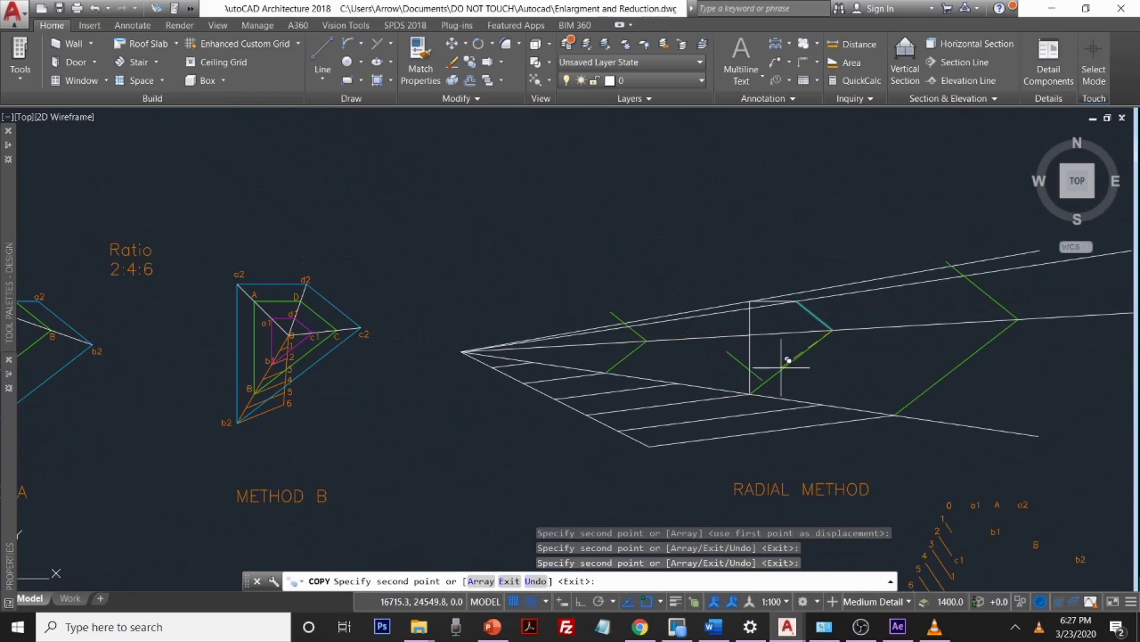
scroll(781, 367, "down", 2)
key("Escape")
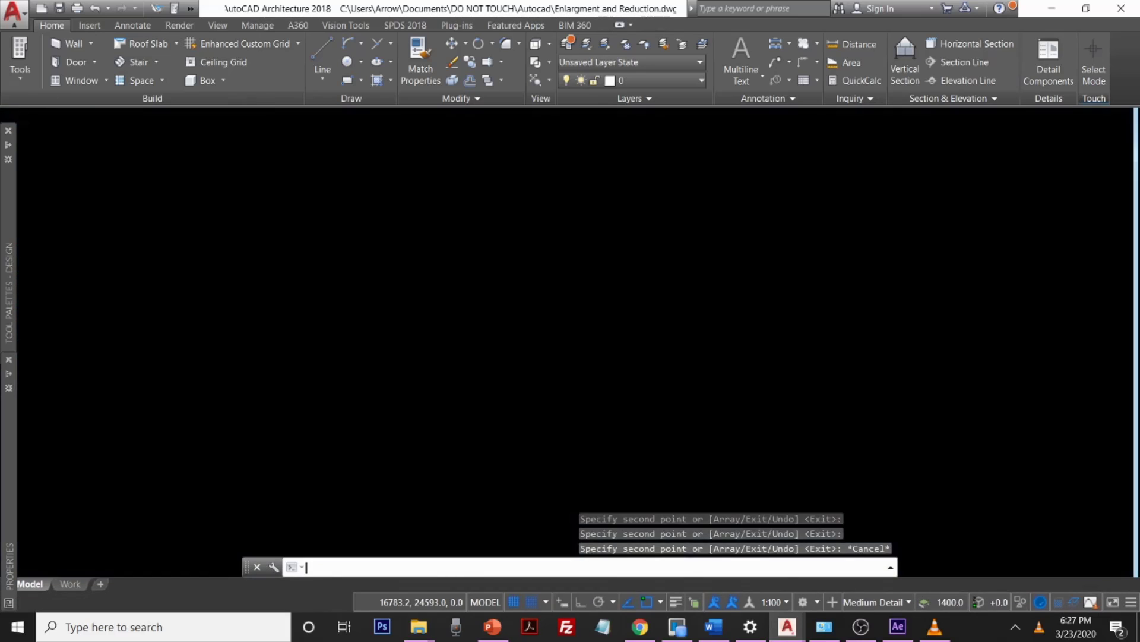
Step: Trim the green line's overshoot past the upper radial ray, using all objects as cutting edges
type("trim")
key("Return")
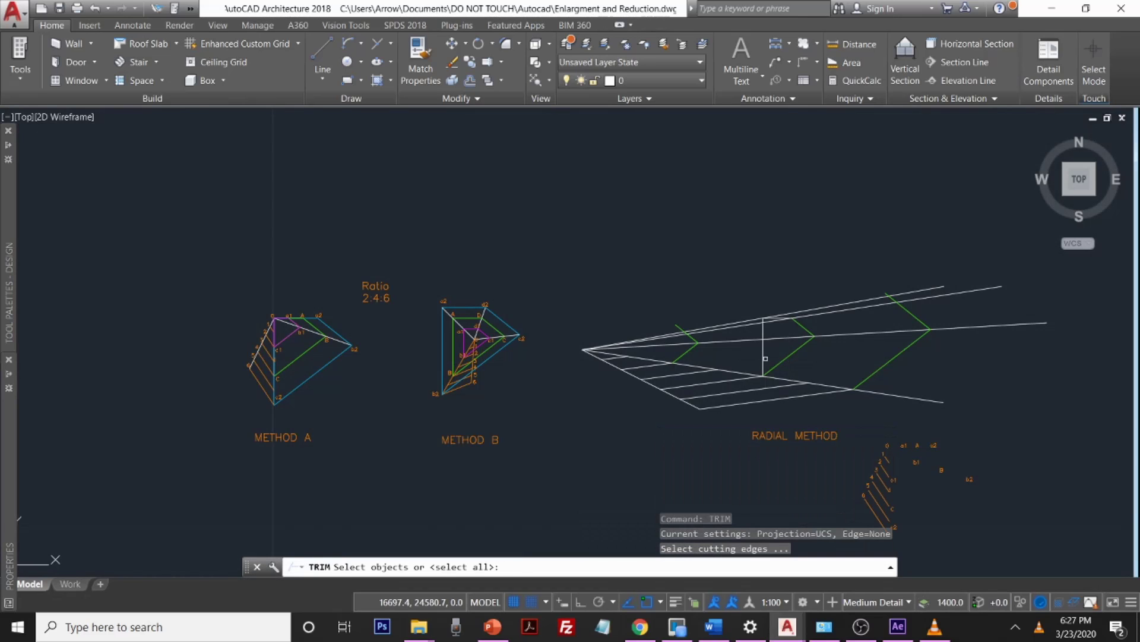
key("Return")
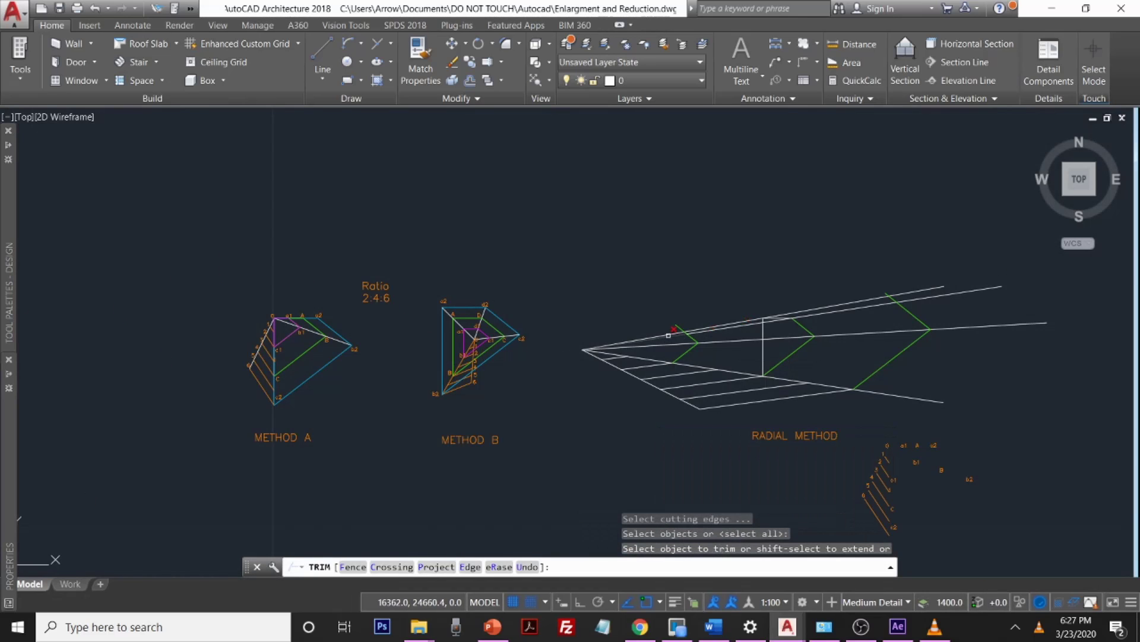
scroll(669, 335, "up", 8)
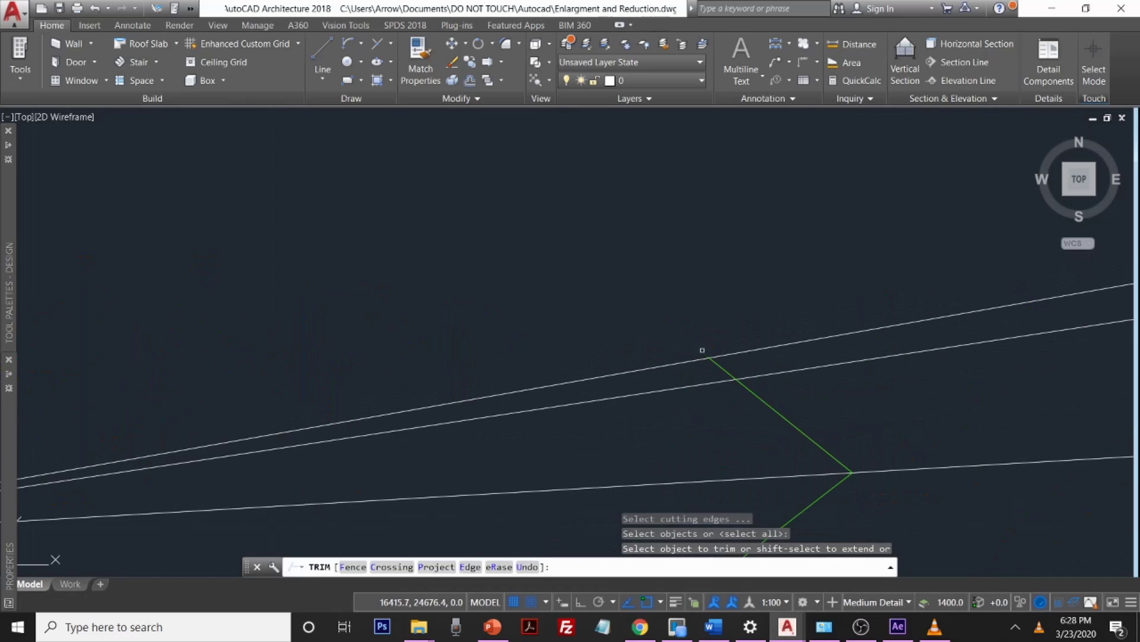
left_click(716, 360)
scroll(717, 360, "down", 5)
left_click(809, 326)
scroll(713, 326, "up", 4)
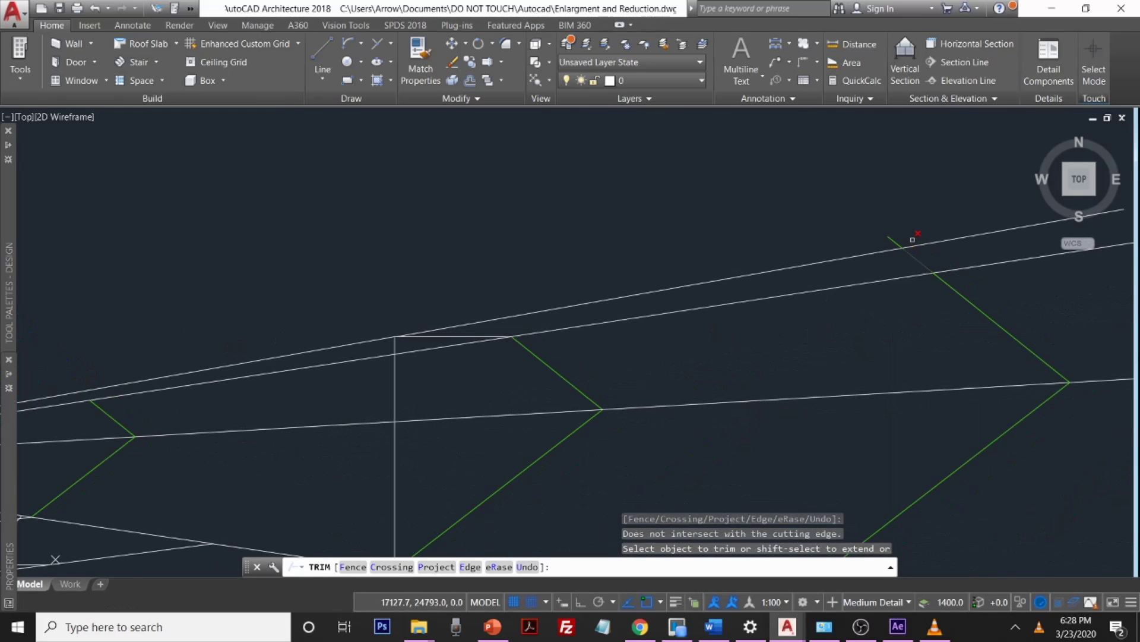
left_click(896, 238)
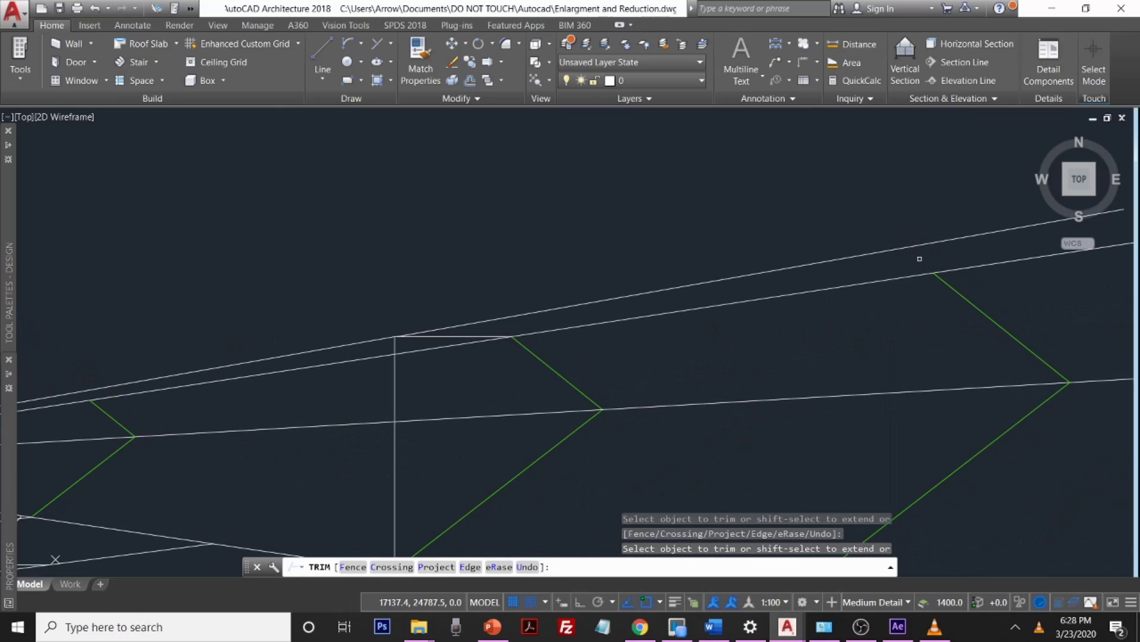
scroll(830, 331, "down", 8)
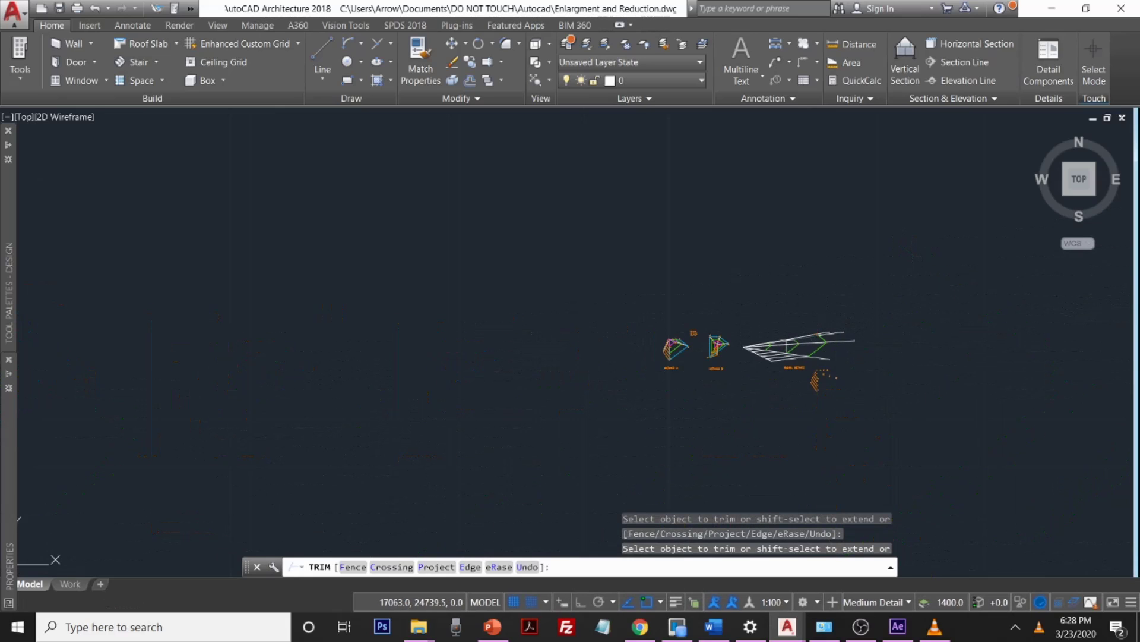
key("Escape")
Step: Copy the short horizontal top edge, using its right endpoint as the base point
type("cop")
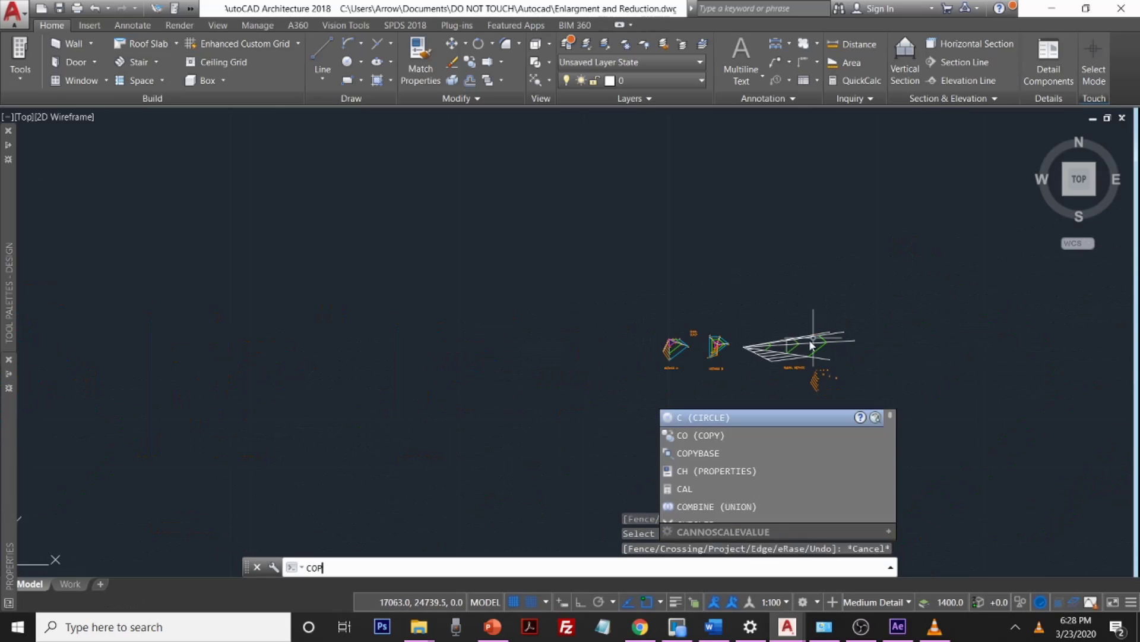
key("Return")
scroll(790, 341, "up", 8)
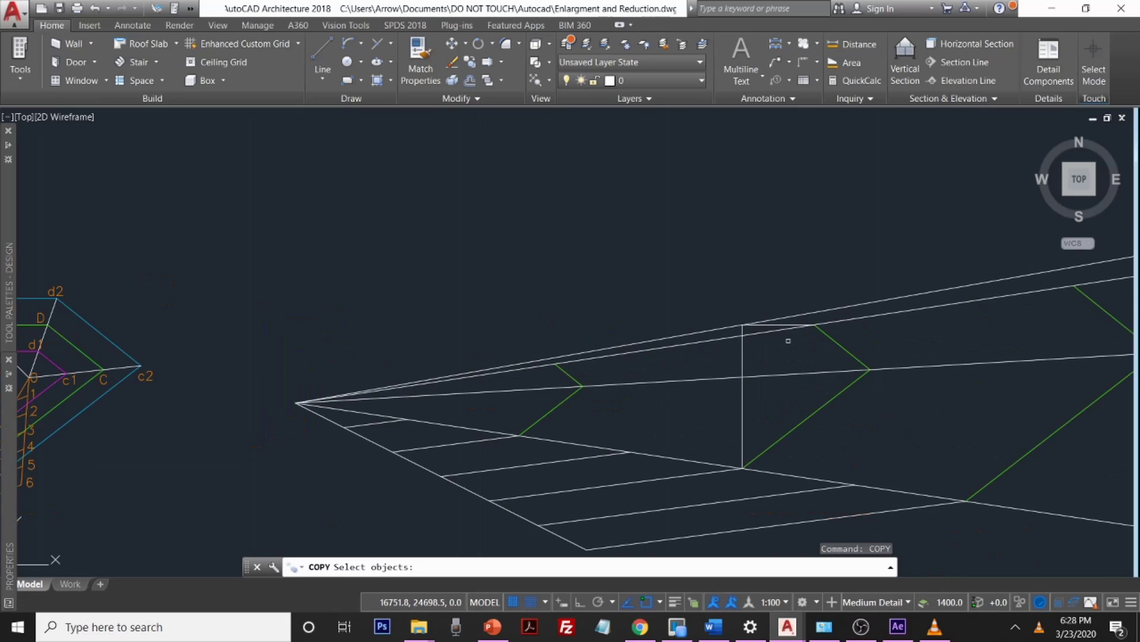
scroll(789, 340, "up", 4)
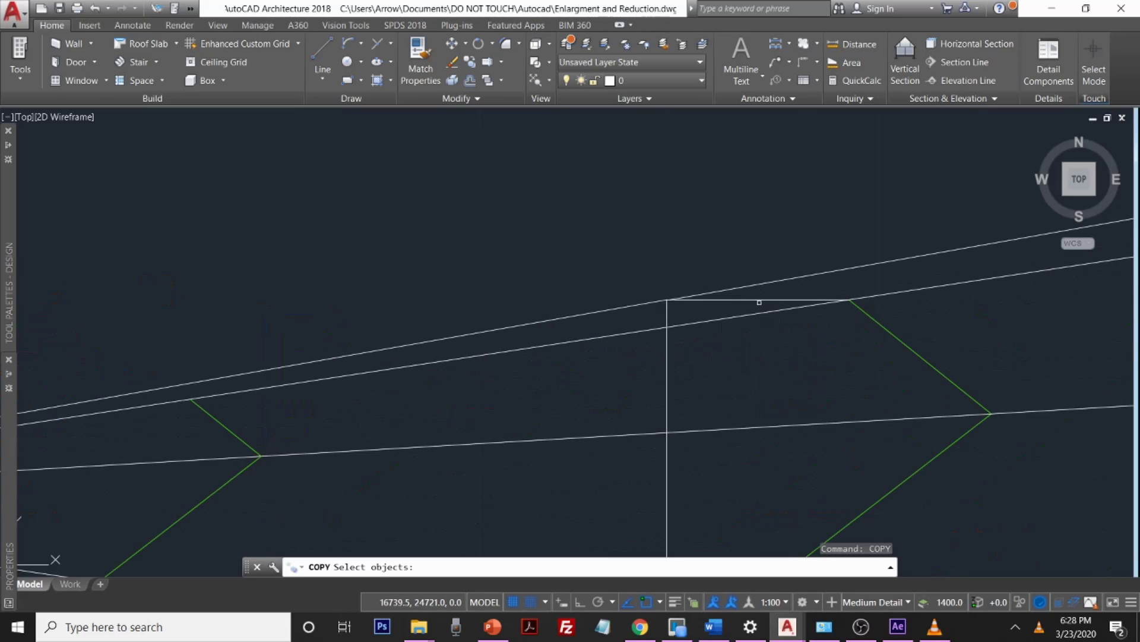
left_click(764, 301)
key("Return")
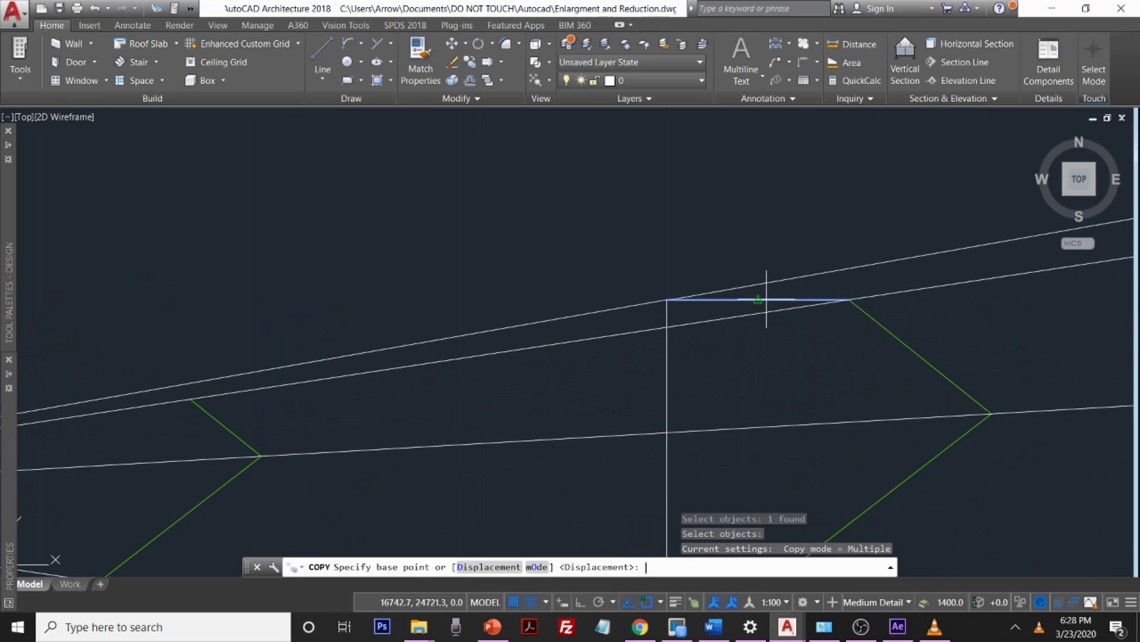
left_click(851, 299)
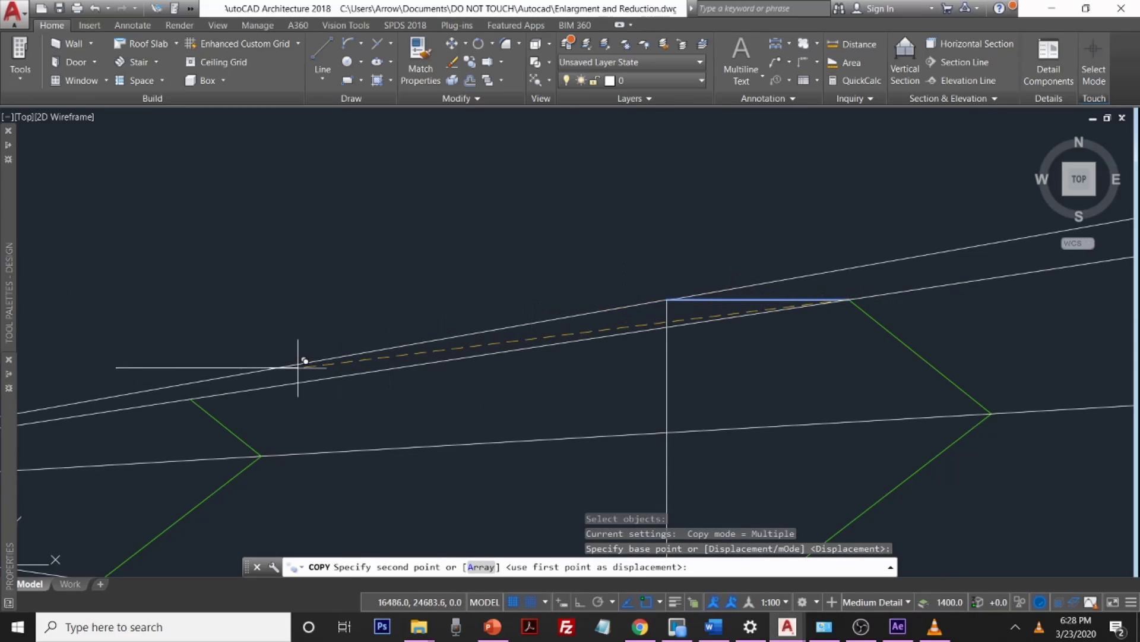
Step: Place three copies along the upper radial line, including one at the green outline's corner
scroll(190, 386, "up", 4)
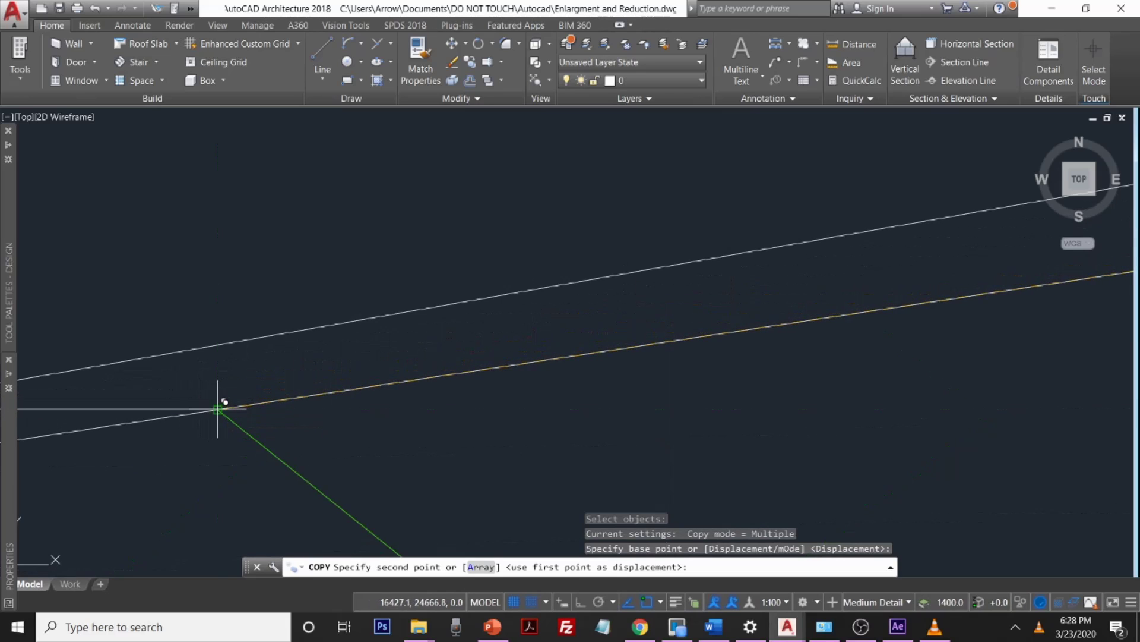
left_click(218, 408)
mouse_move(853, 262)
middle_mouse_down()
mouse_move(400, 293)
mouse_move(0, 391)
middle_mouse_up()
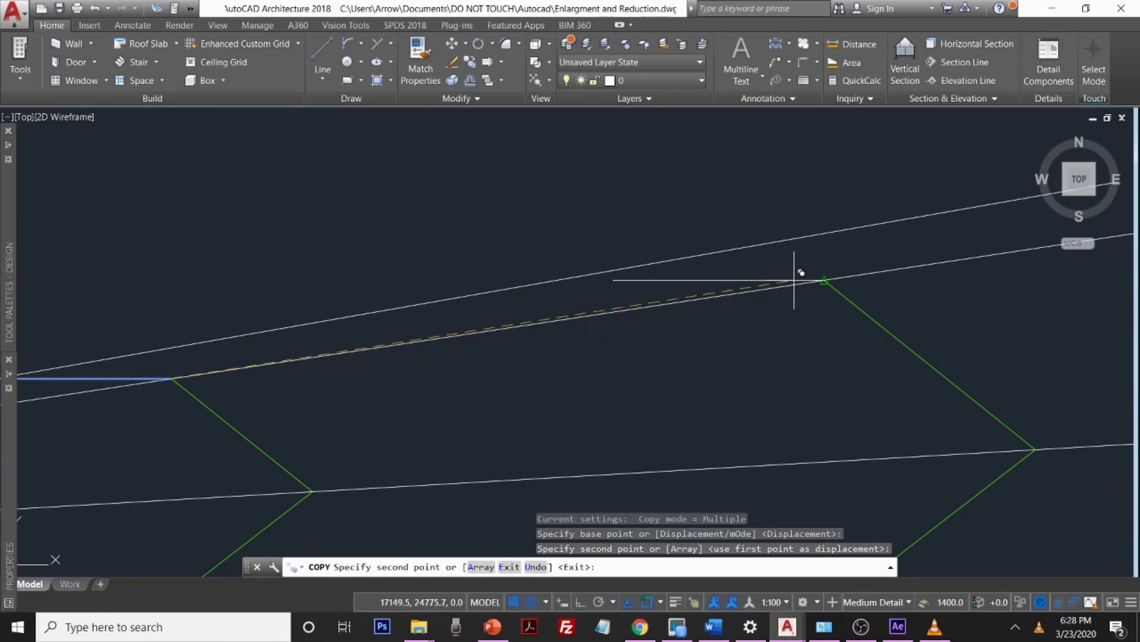
scroll(806, 267, "up", 3)
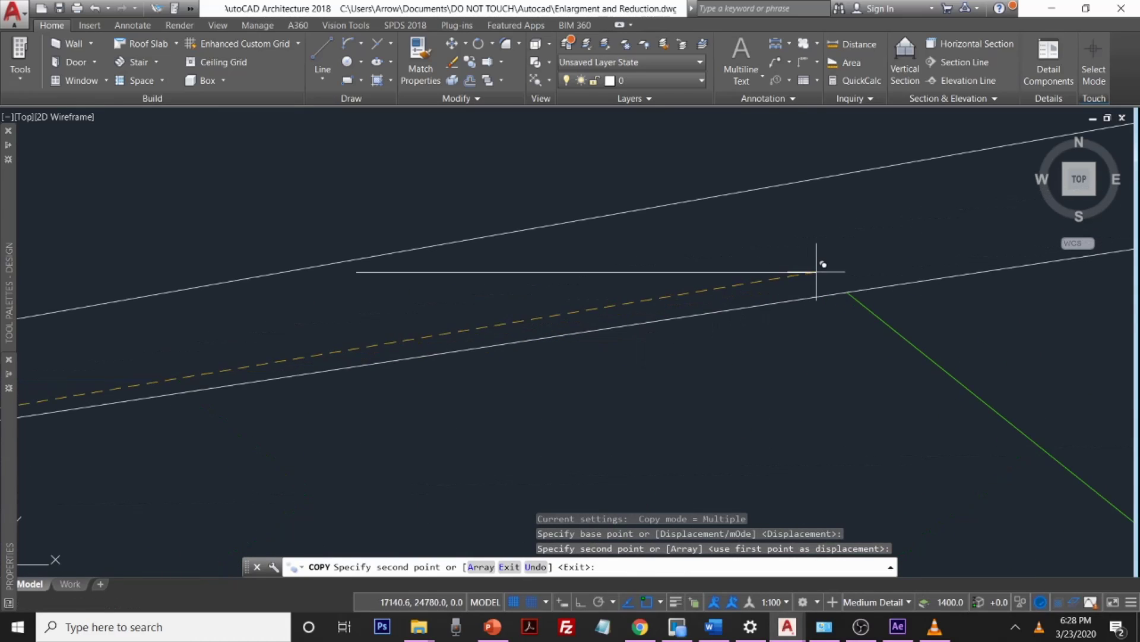
left_click(847, 291)
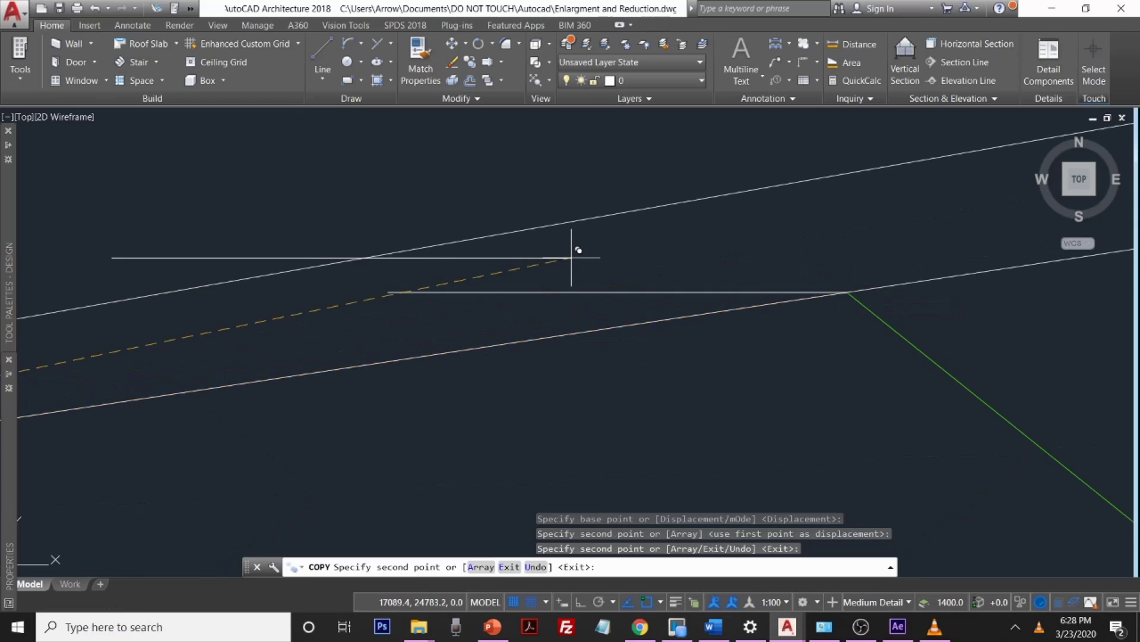
left_click(389, 291)
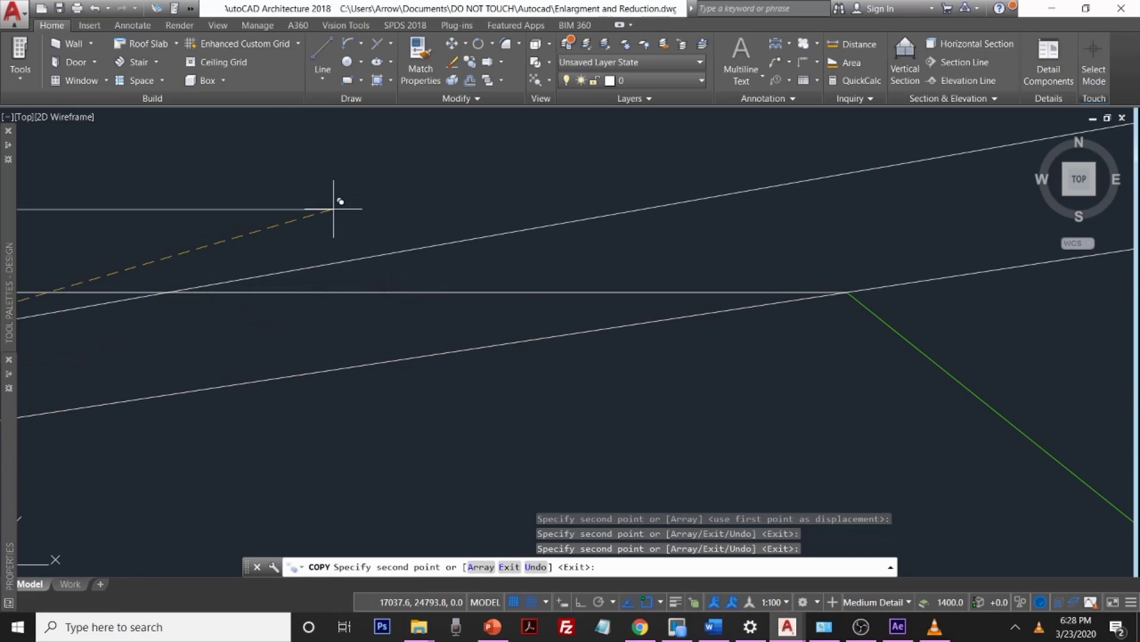
scroll(356, 225, "down", 6)
scroll(458, 306, "down", 3)
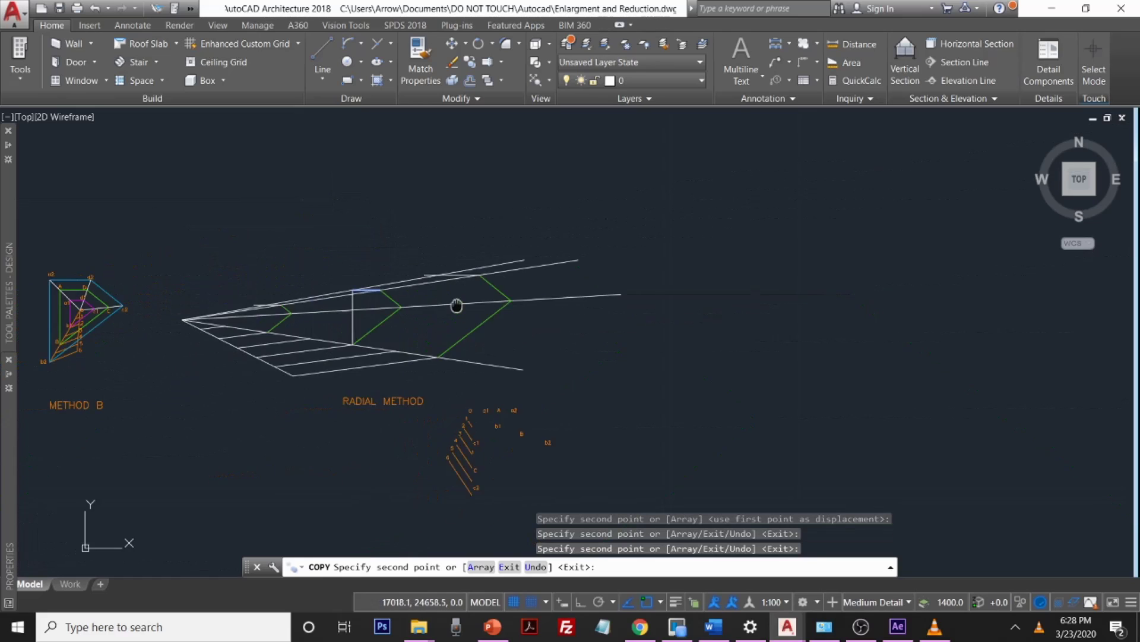
middle_click_drag(458, 305, 675, 285)
key("Escape")
Step: Trim the radial-ray ends overshooting the largest green outline, partly with a crossing window
type("TRIM")
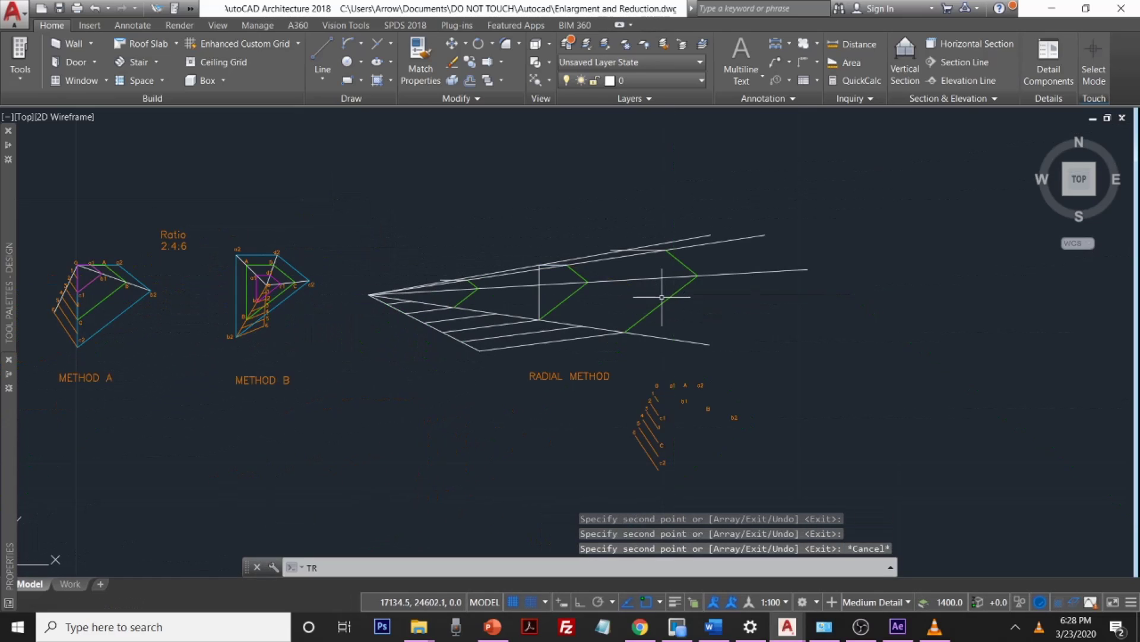
key("Return")
key("Return")
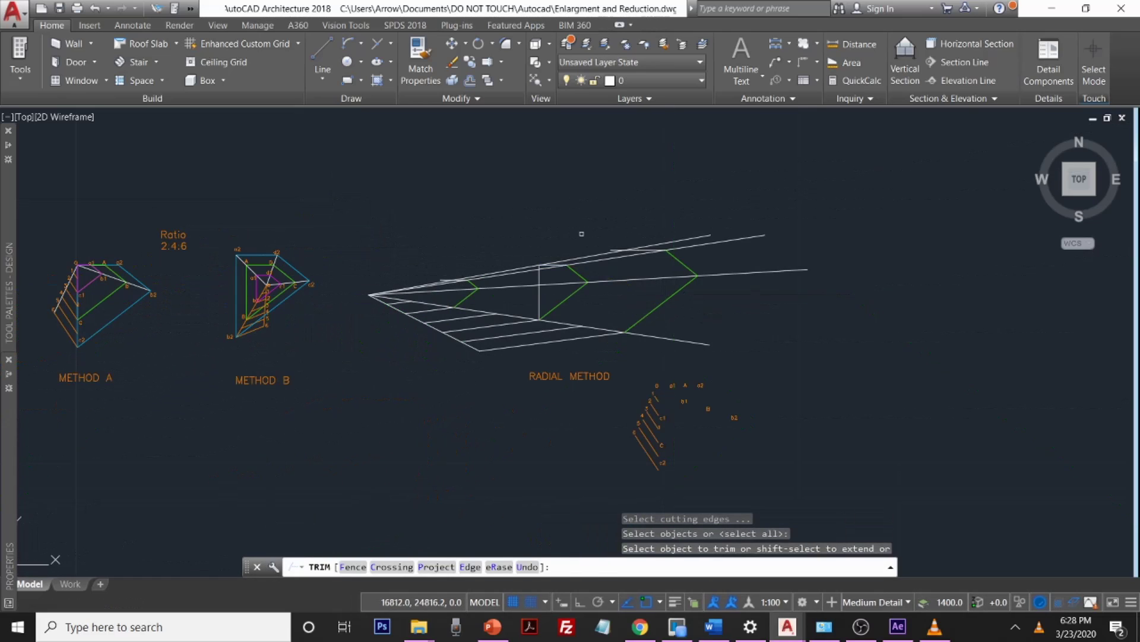
scroll(596, 250, "up", 4)
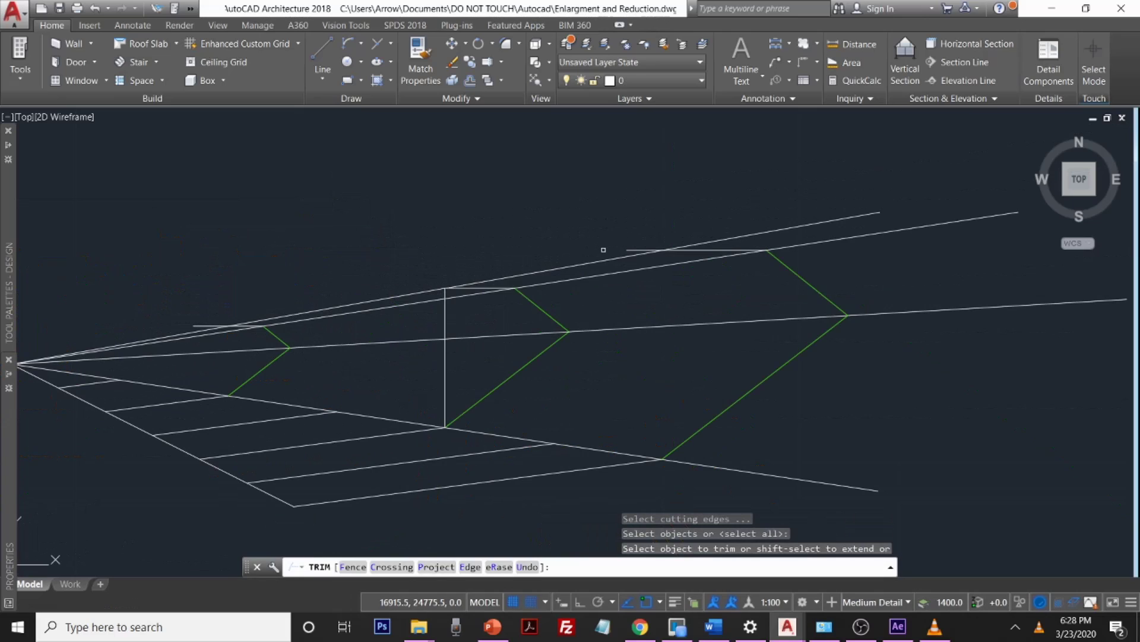
left_click(646, 250)
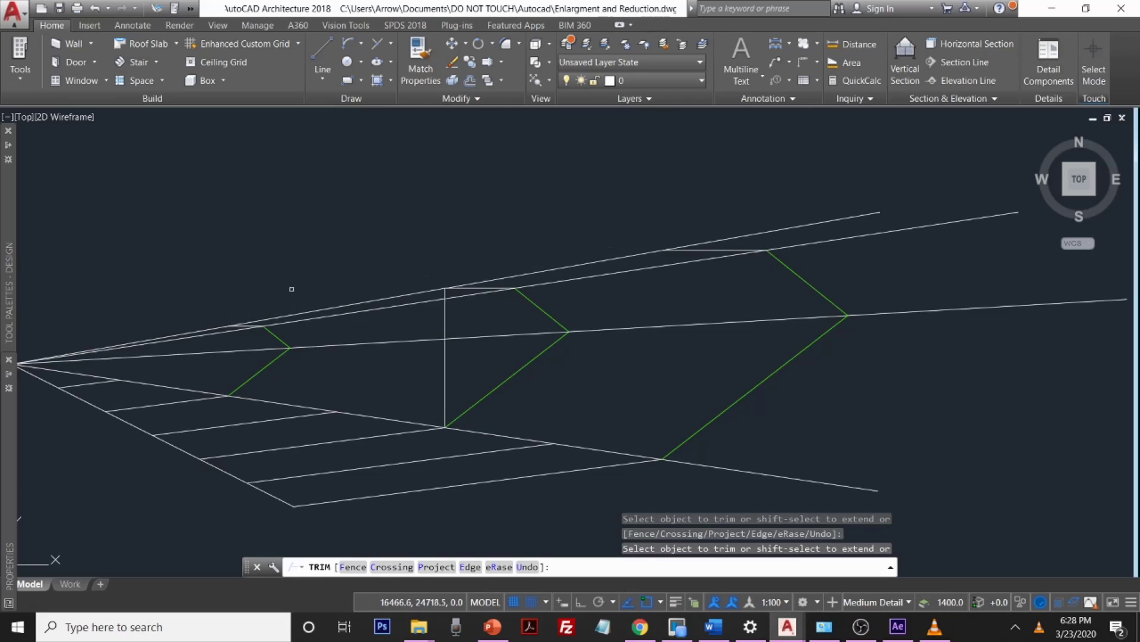
scroll(290, 290, "down", 4)
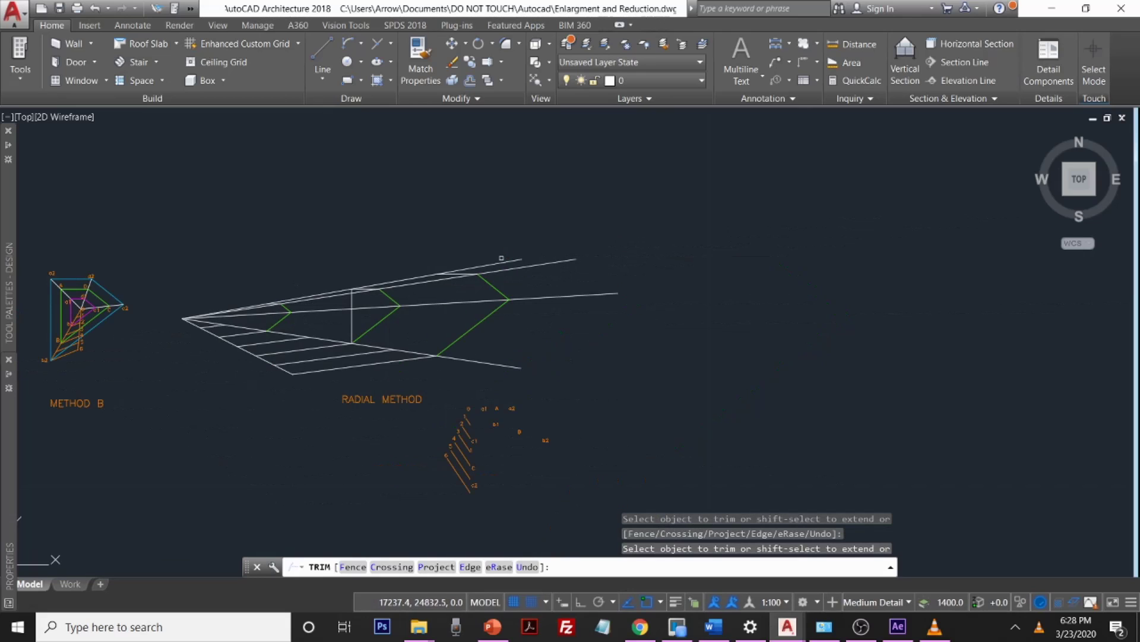
left_click(650, 221)
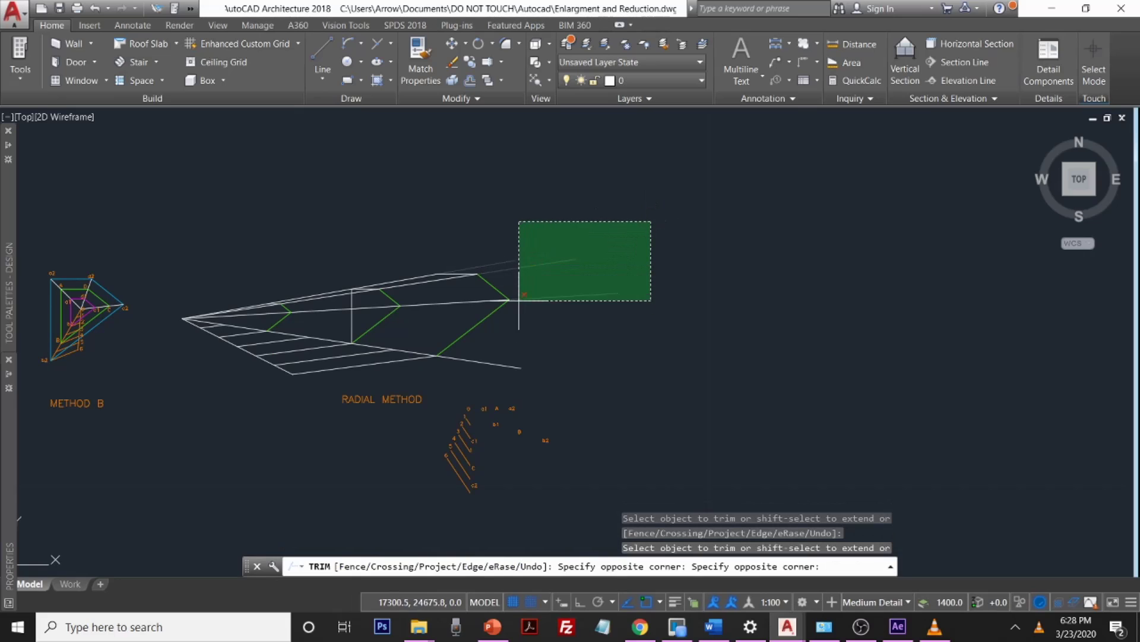
left_click(513, 375)
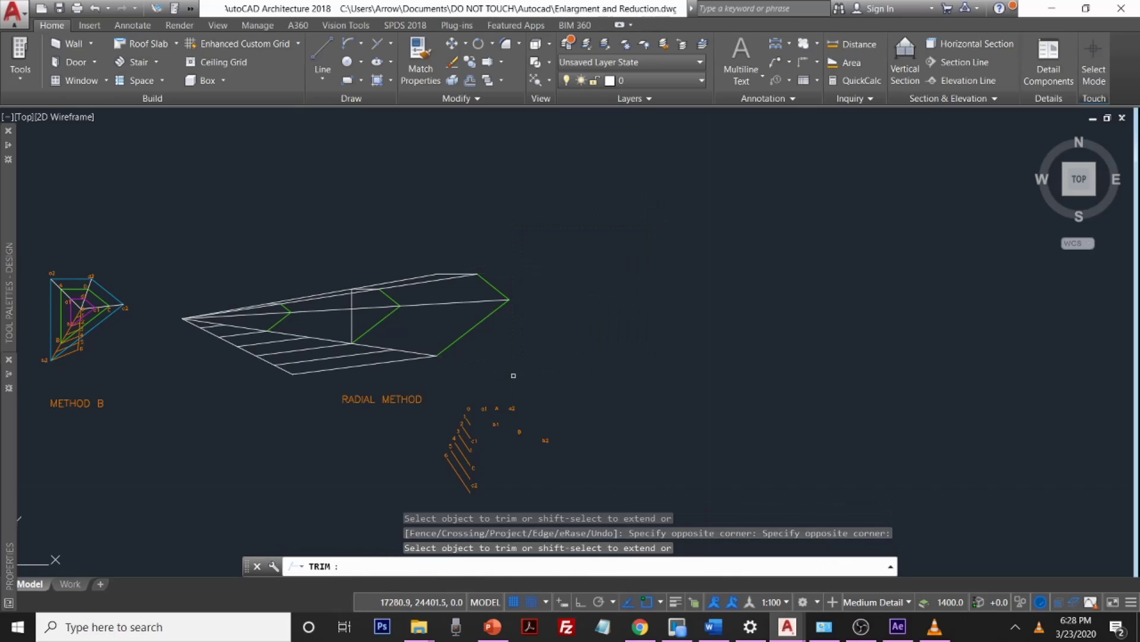
left_click(460, 338)
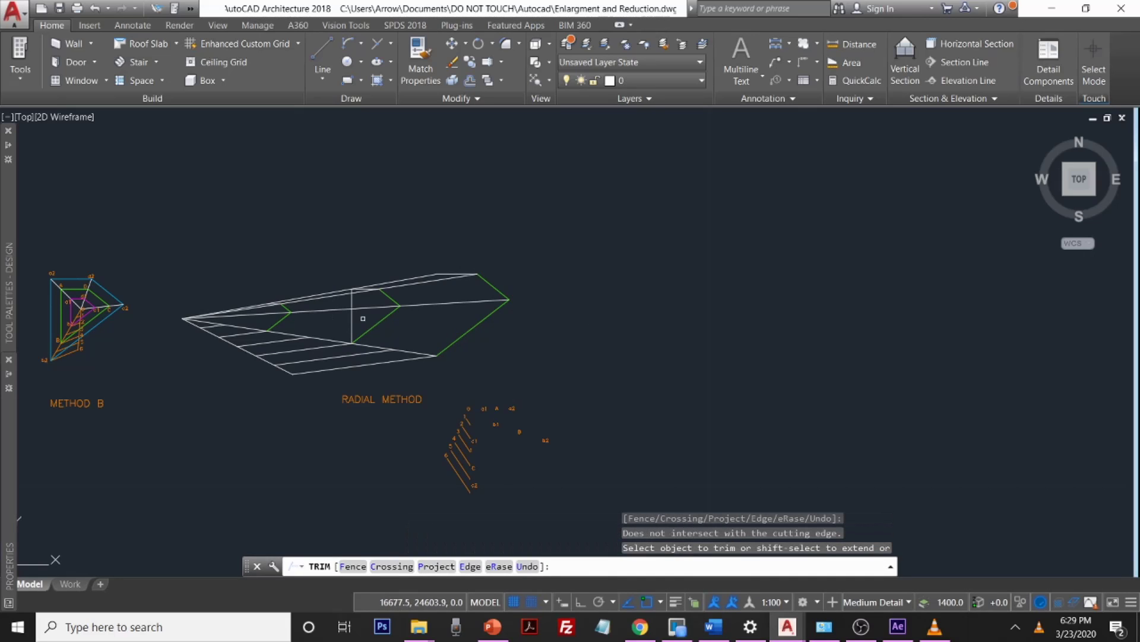
key("Escape")
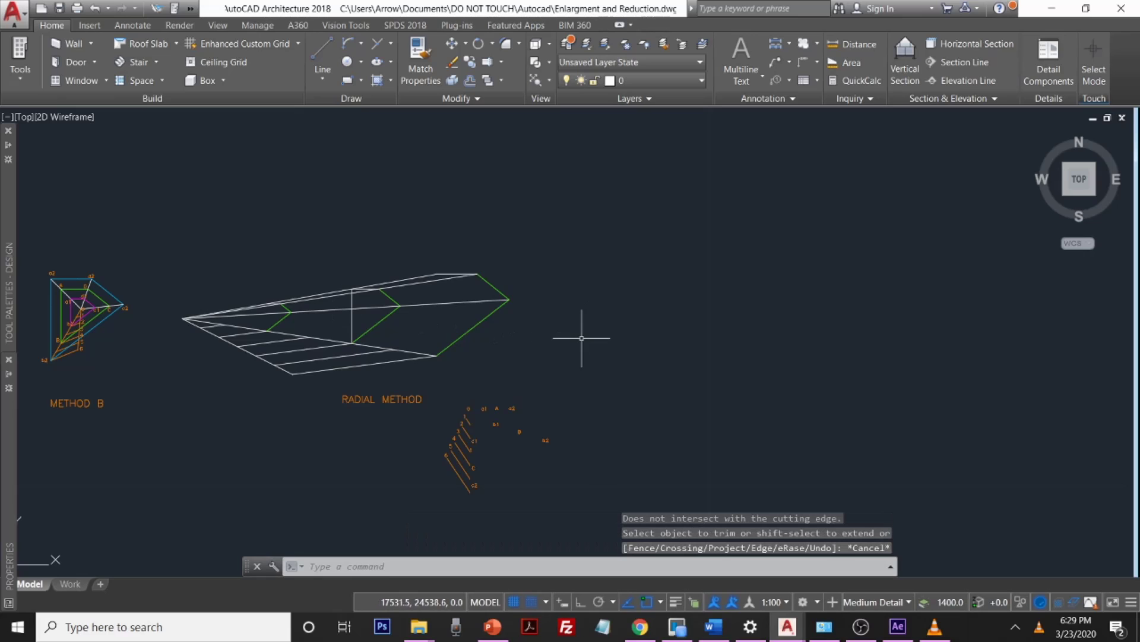
middle_click_drag(410, 327, 606, 326)
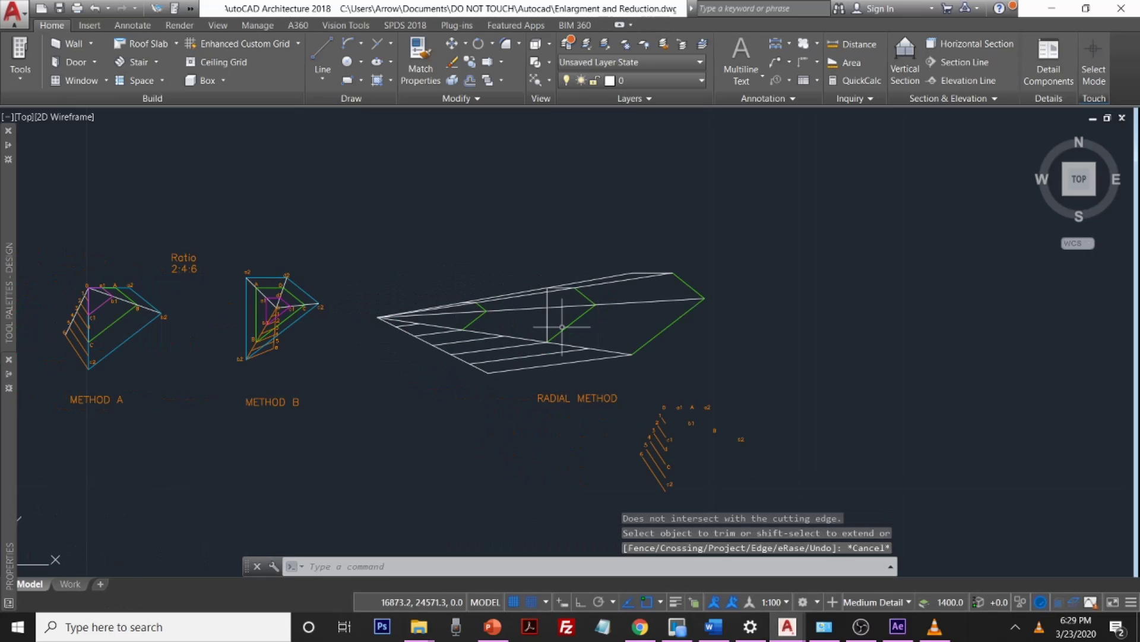
Step: Draw a vertical edge from the outline's bottom corner up to the top ray
type("l")
key("Return")
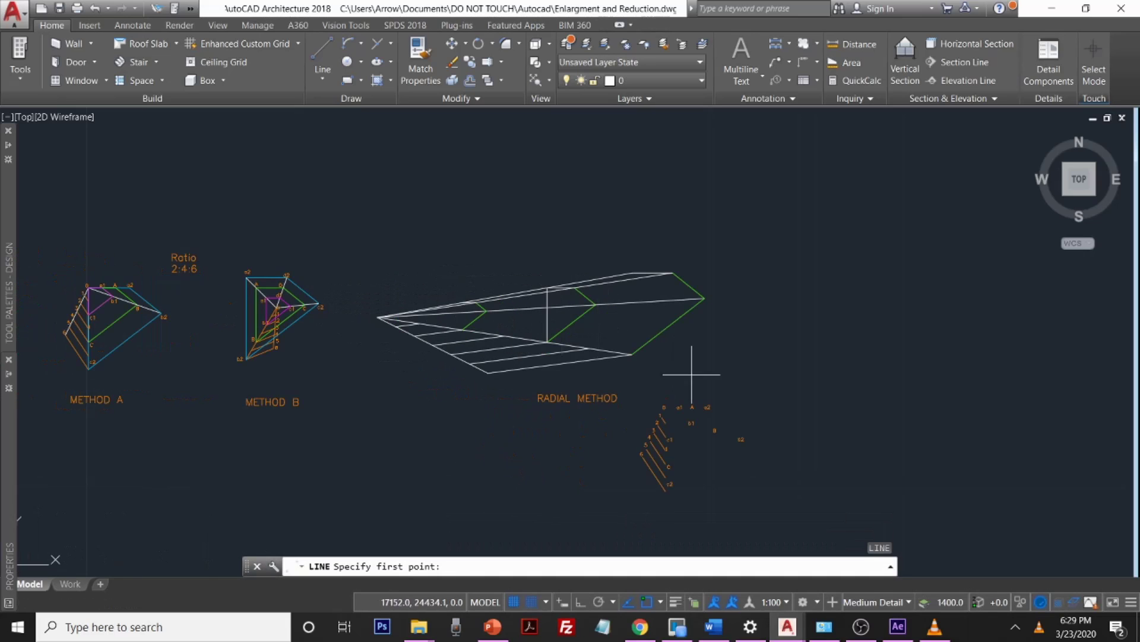
scroll(645, 360, "up", 4)
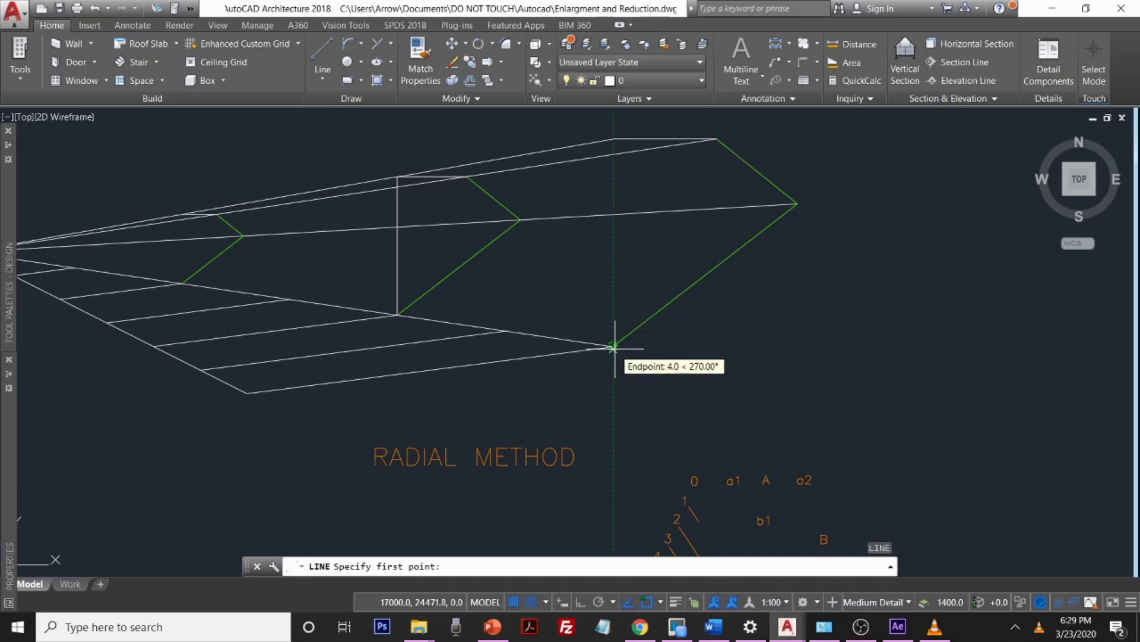
scroll(613, 343, "up", 4)
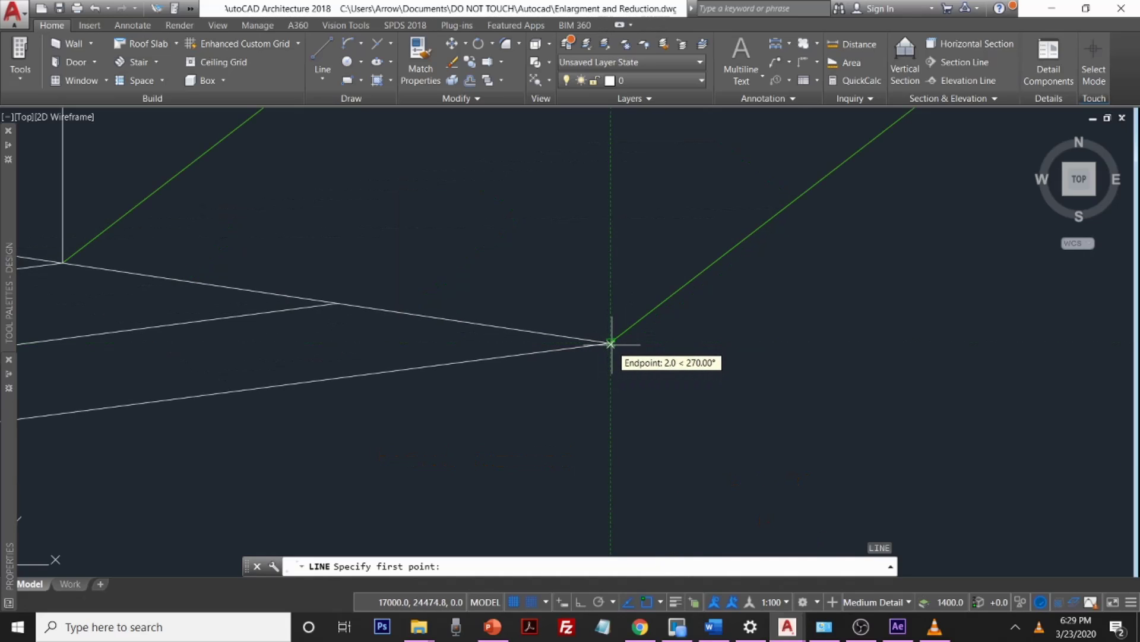
left_click(611, 342)
scroll(591, 265, "down", 4)
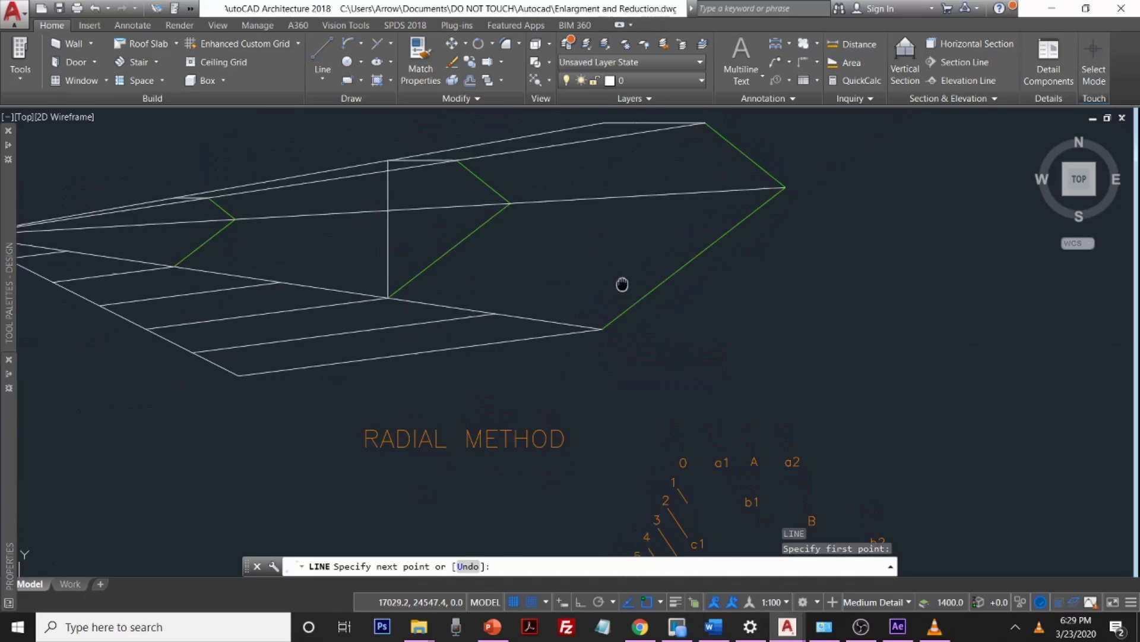
scroll(624, 283, "up", 2)
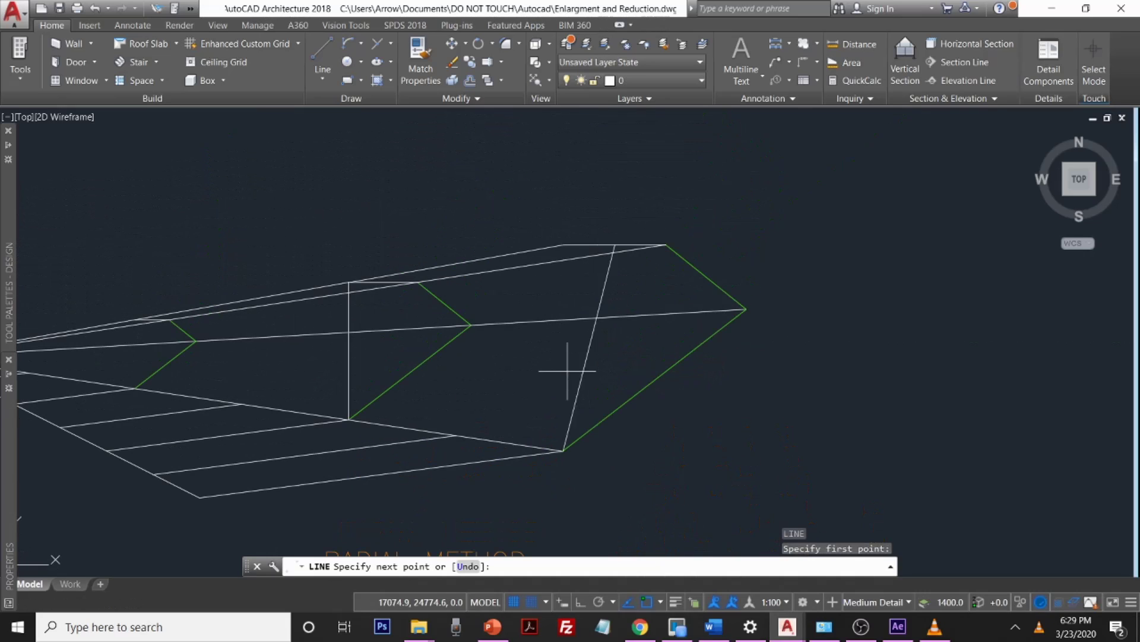
left_click(564, 244)
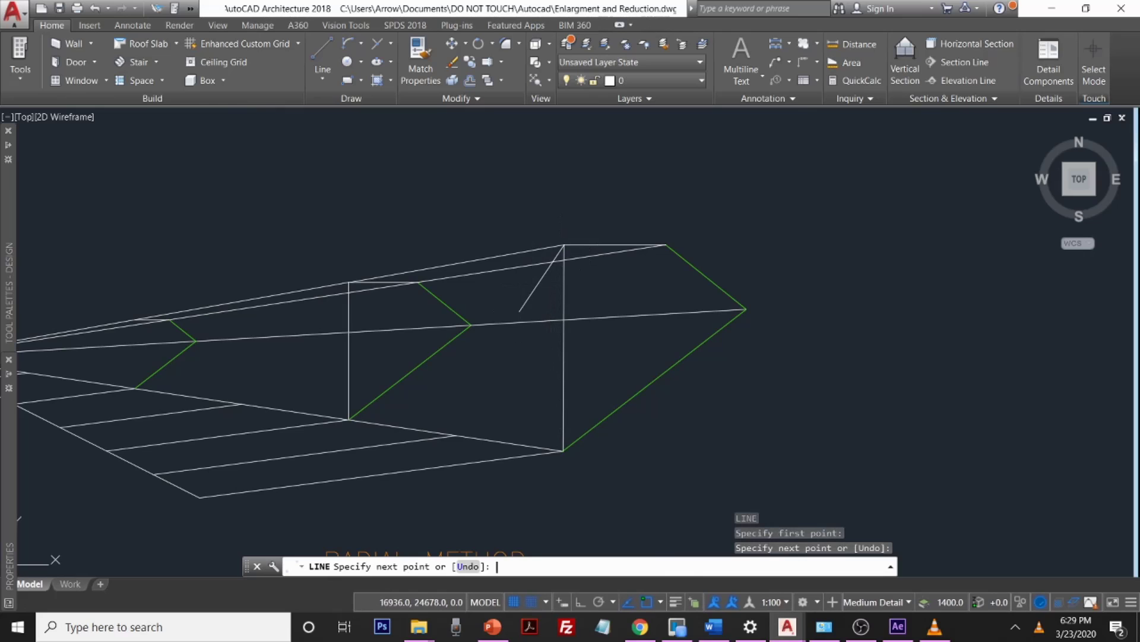
key("Return")
key("Return")
Step: Draw a second vertical edge from the small outline's bottom corner to the top ray
middle_click_drag(56, 328, 282, 343)
scroll(340, 373, "up", 2)
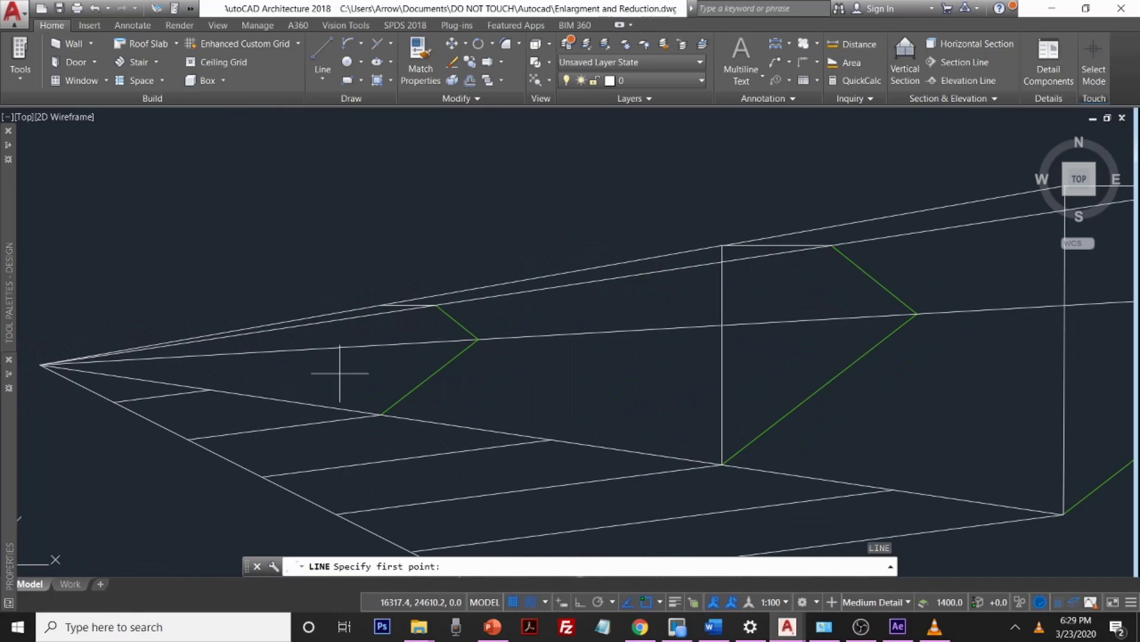
left_click(380, 415)
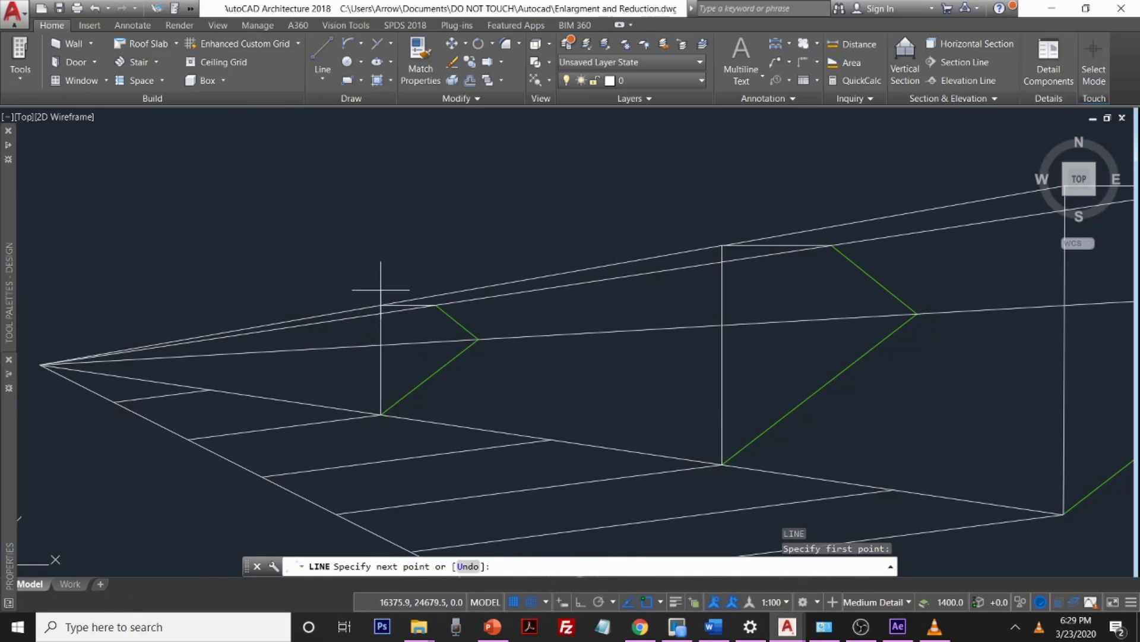
scroll(378, 305, "up", 2)
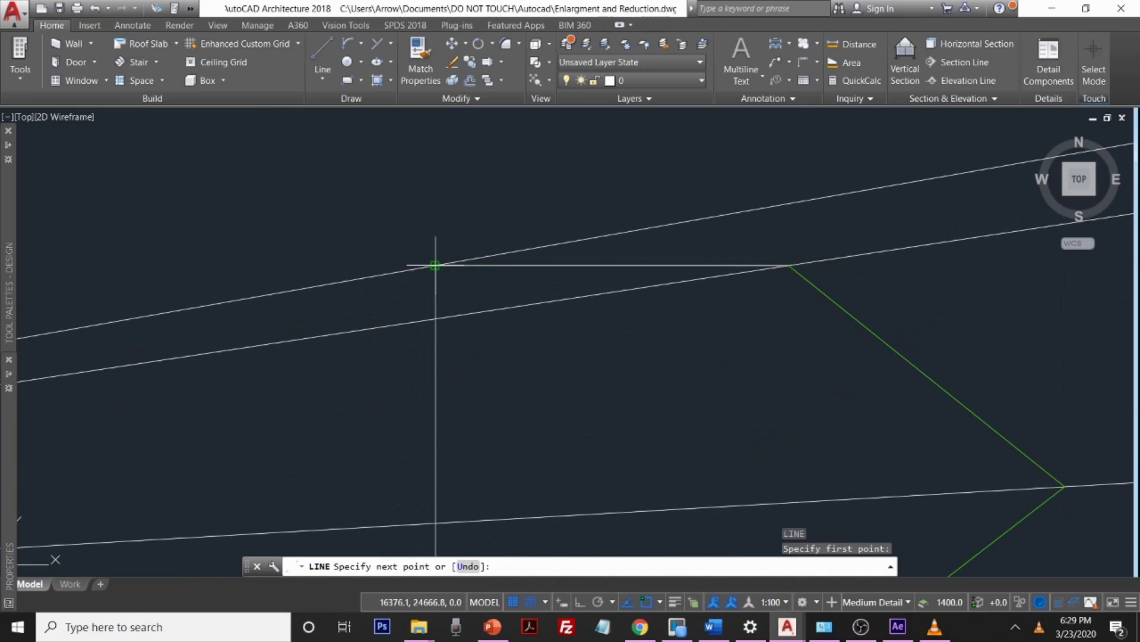
left_click(435, 265)
scroll(510, 318, "down", 3)
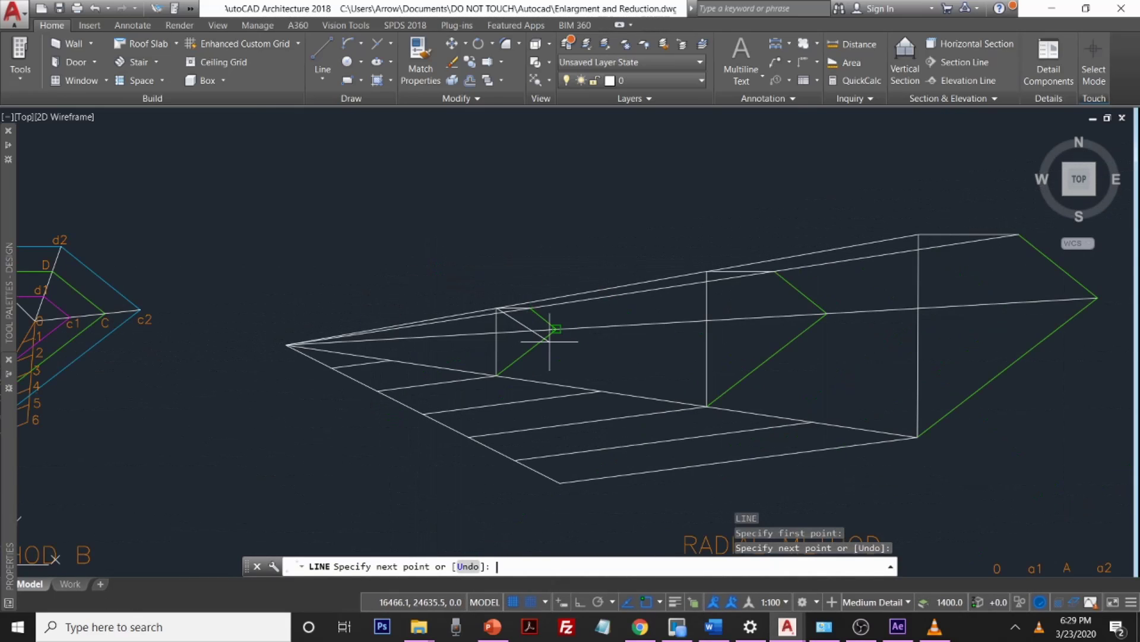
scroll(540, 327, "down", 1)
key("Escape")
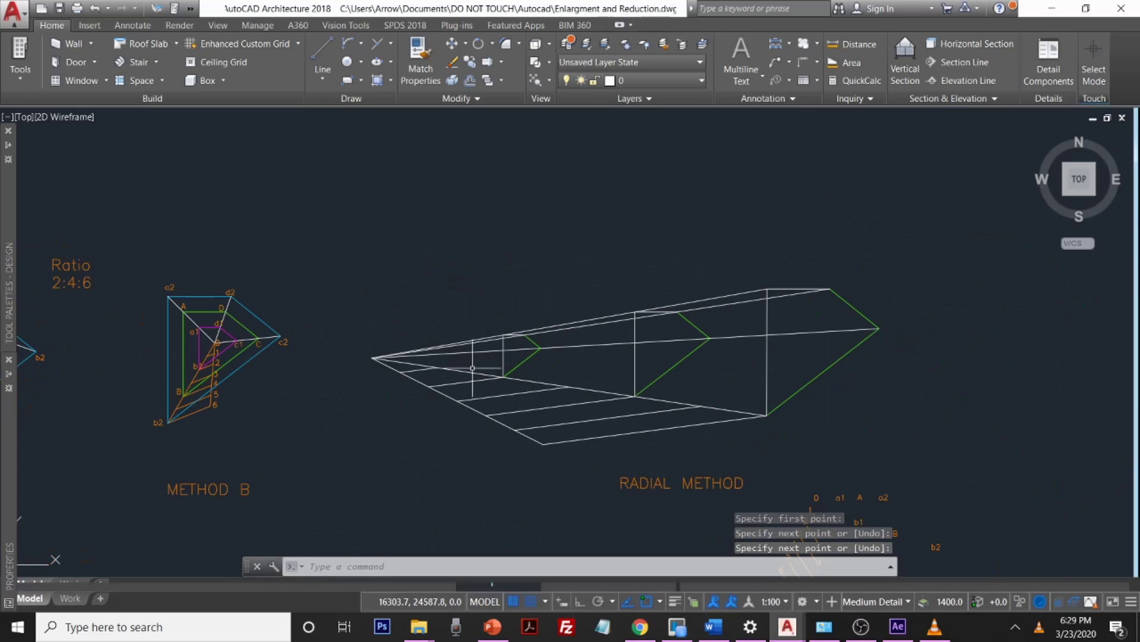
Step: Draw the small outline's top edge to the green line's corner and select it
left_click(504, 384)
left_click(542, 355)
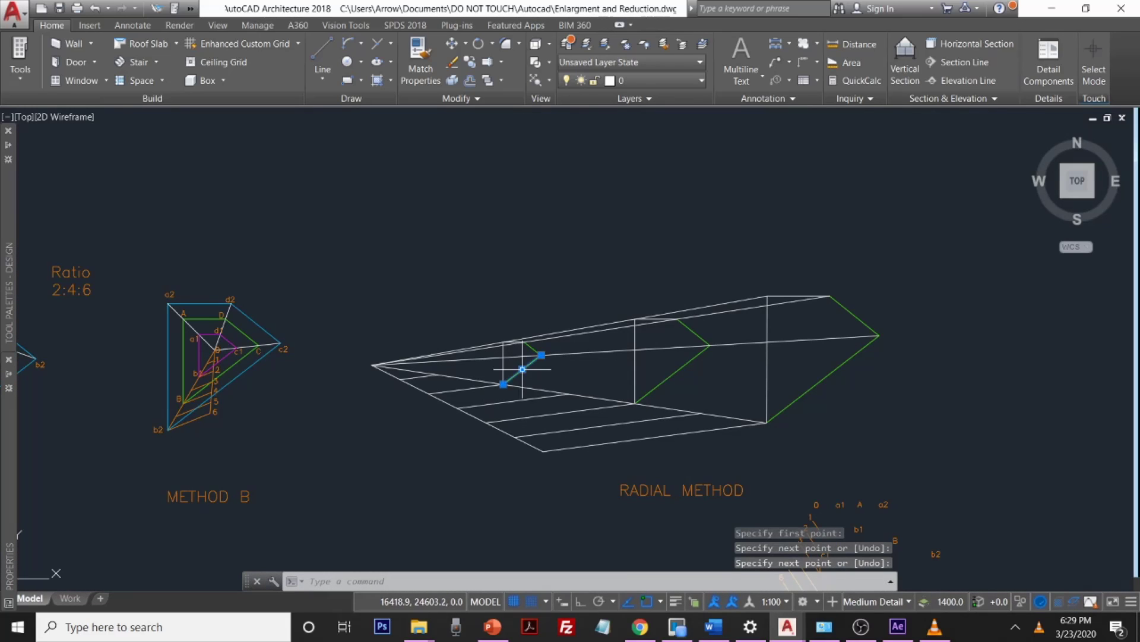
key("Return")
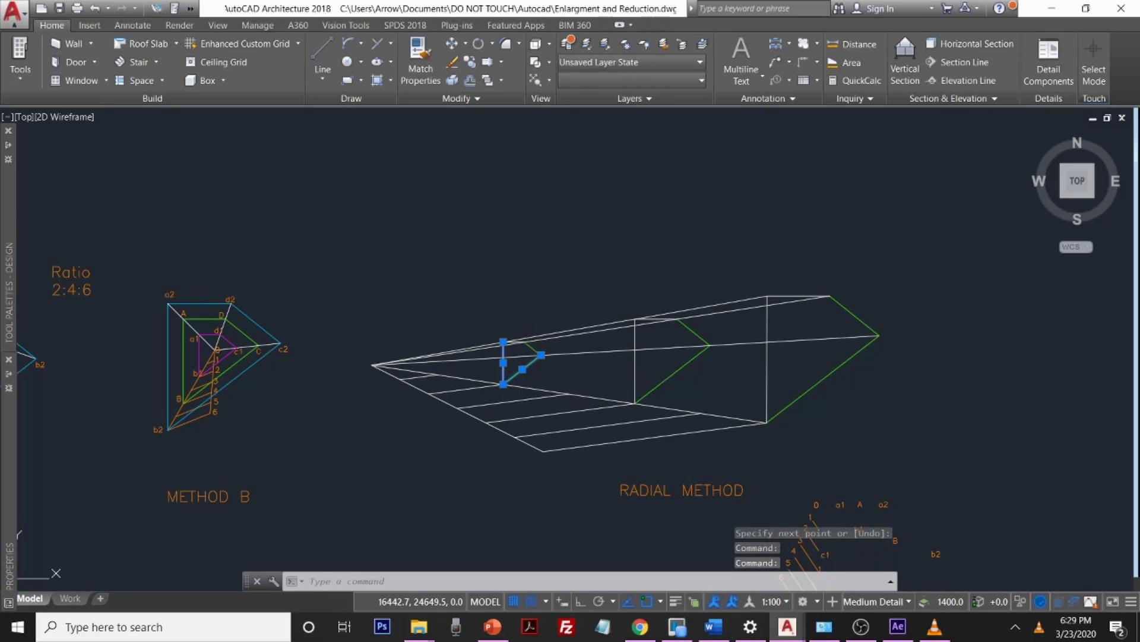
left_click(533, 348)
scroll(534, 349, "up", 8)
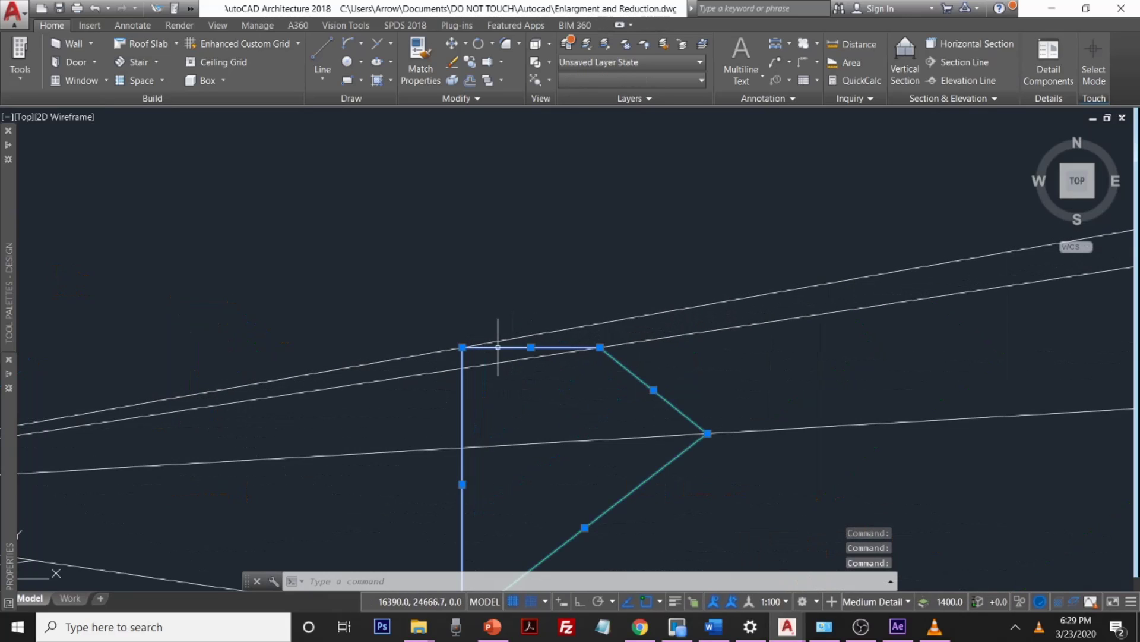
left_click(608, 79)
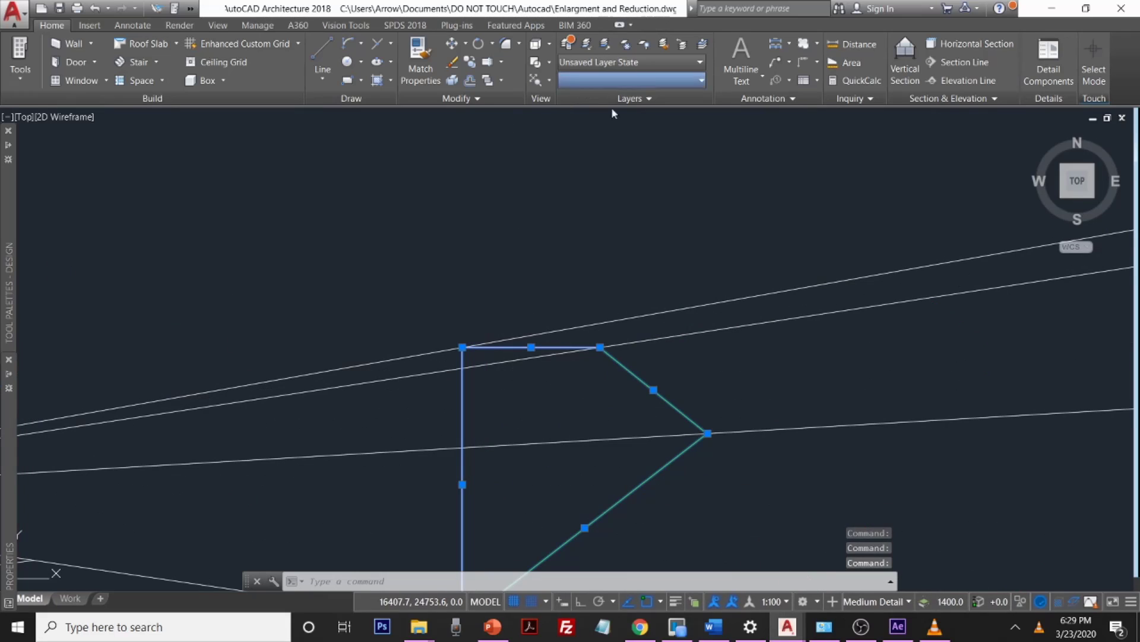
Step: Put the small outline on the Reduction layer
left_click(643, 186)
scroll(831, 368, "down", 5)
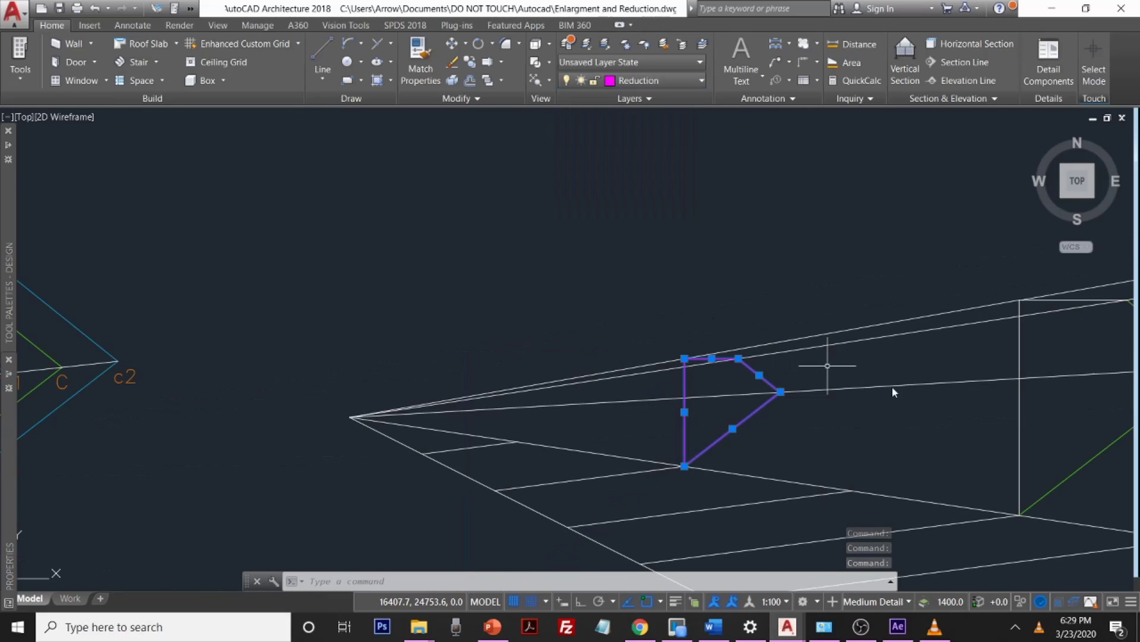
scroll(720, 374, "down", 3)
middle_click_drag(721, 374, 611, 356)
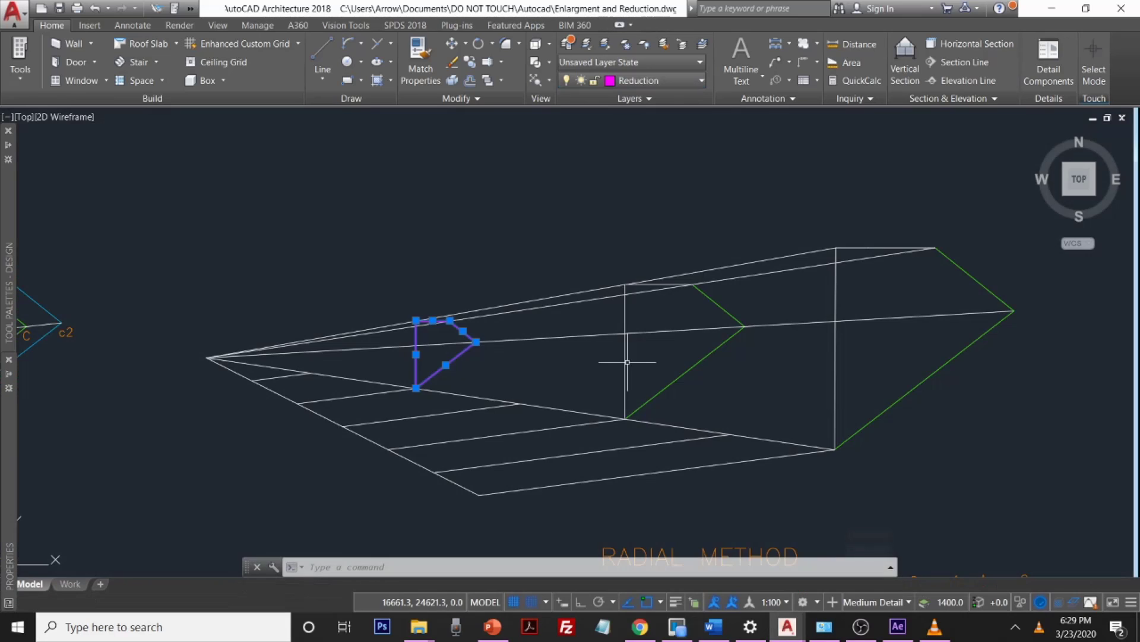
key("Escape")
Step: Move the middle outline's vertical and short top edges onto the Original layer
left_click(625, 362)
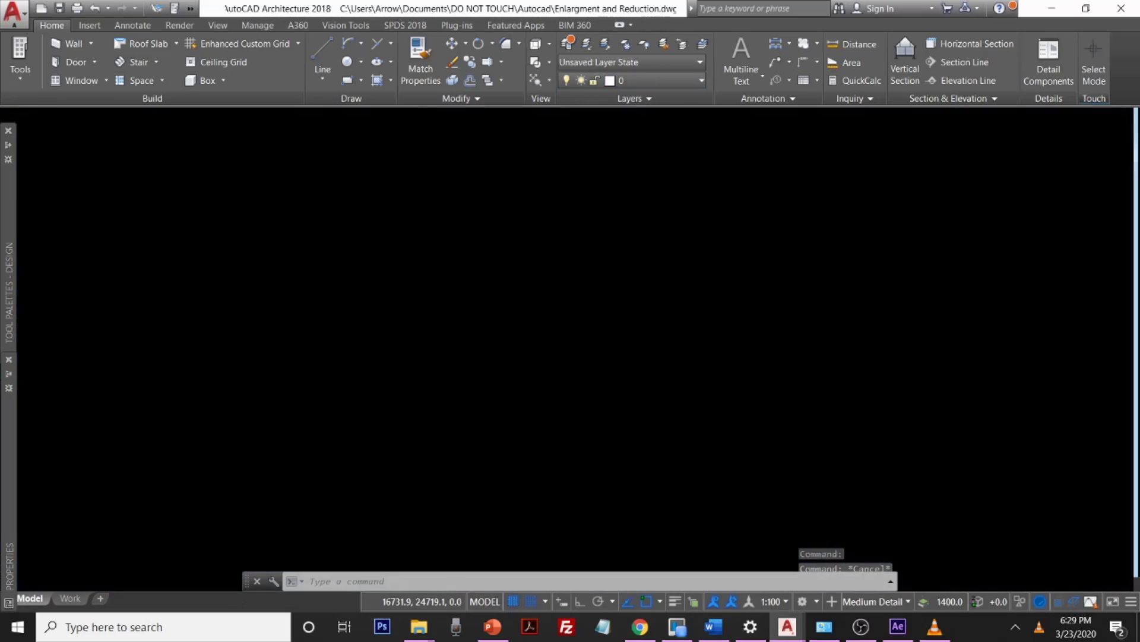
left_click(658, 278)
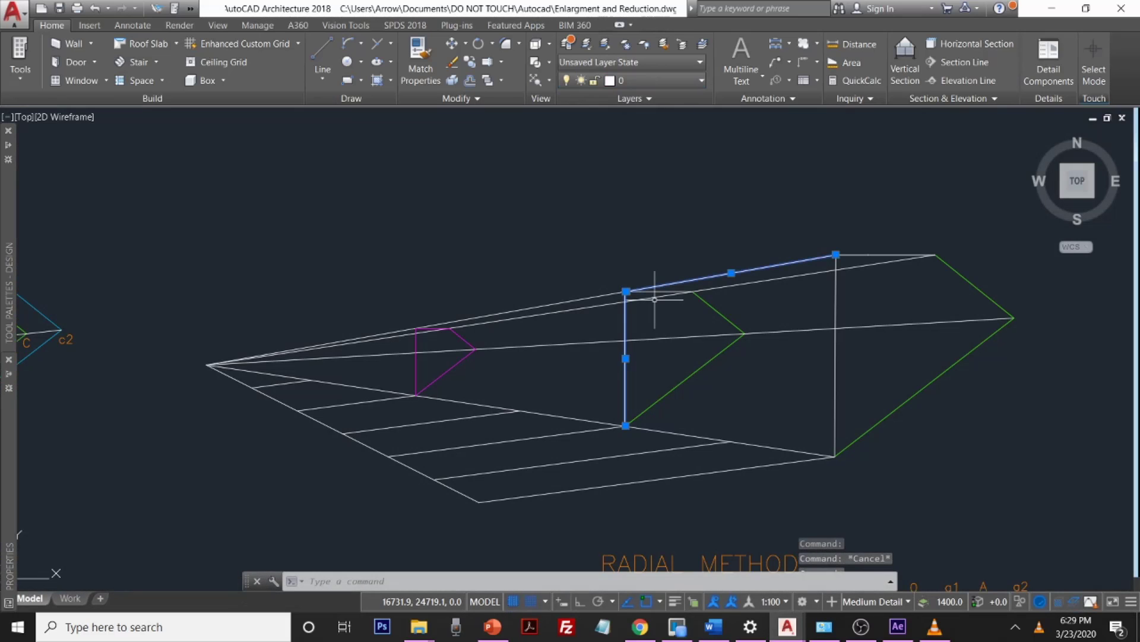
key("Escape")
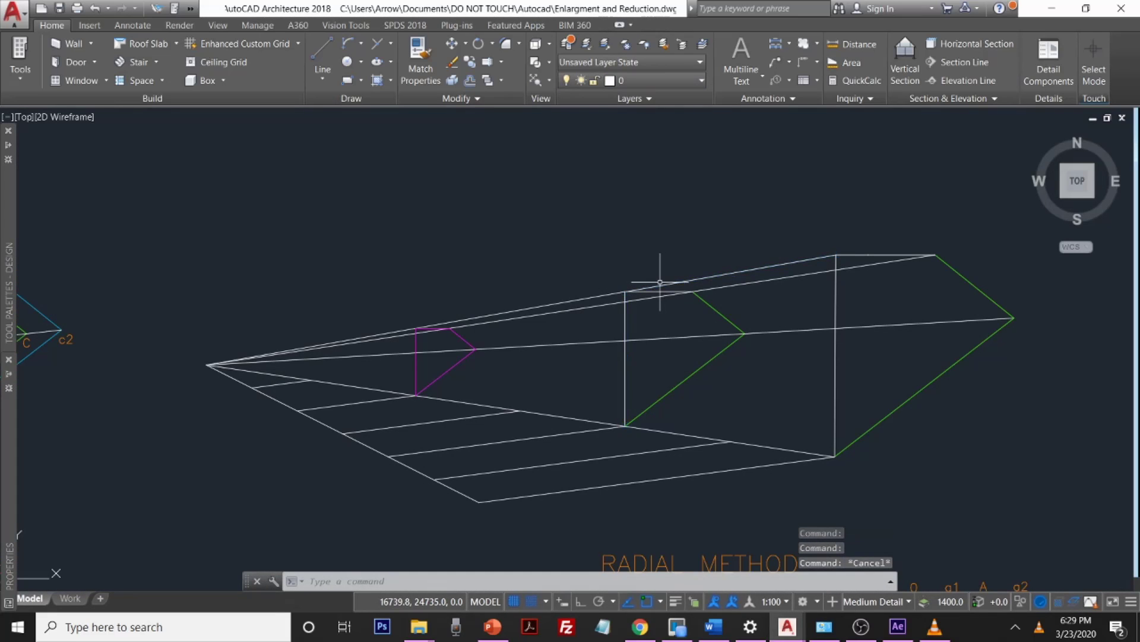
left_click(624, 322)
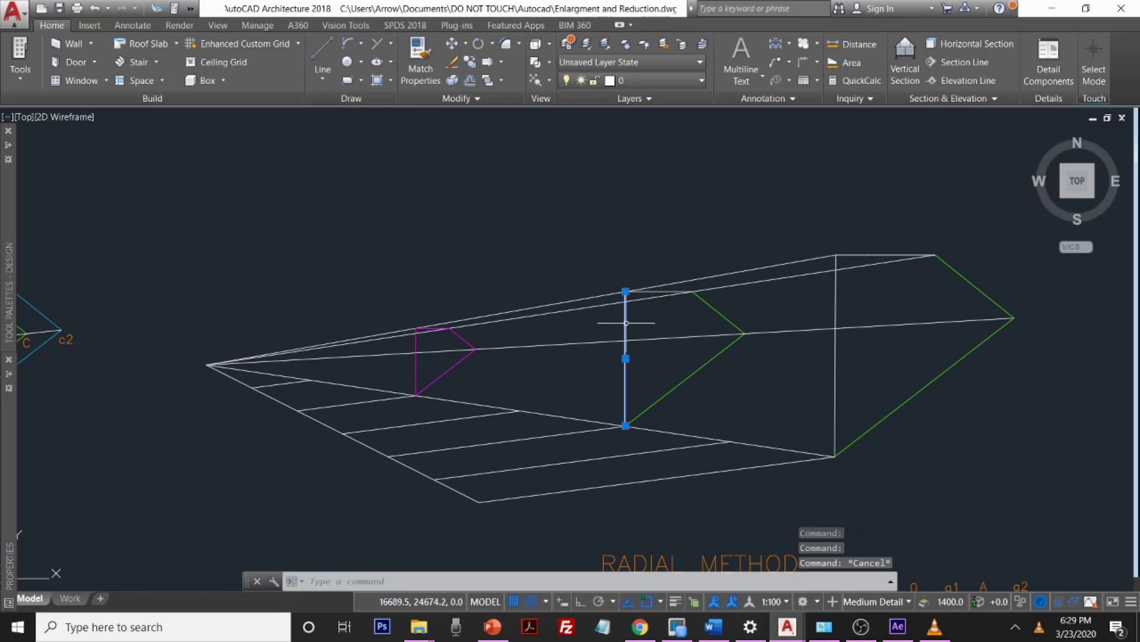
left_click(659, 292)
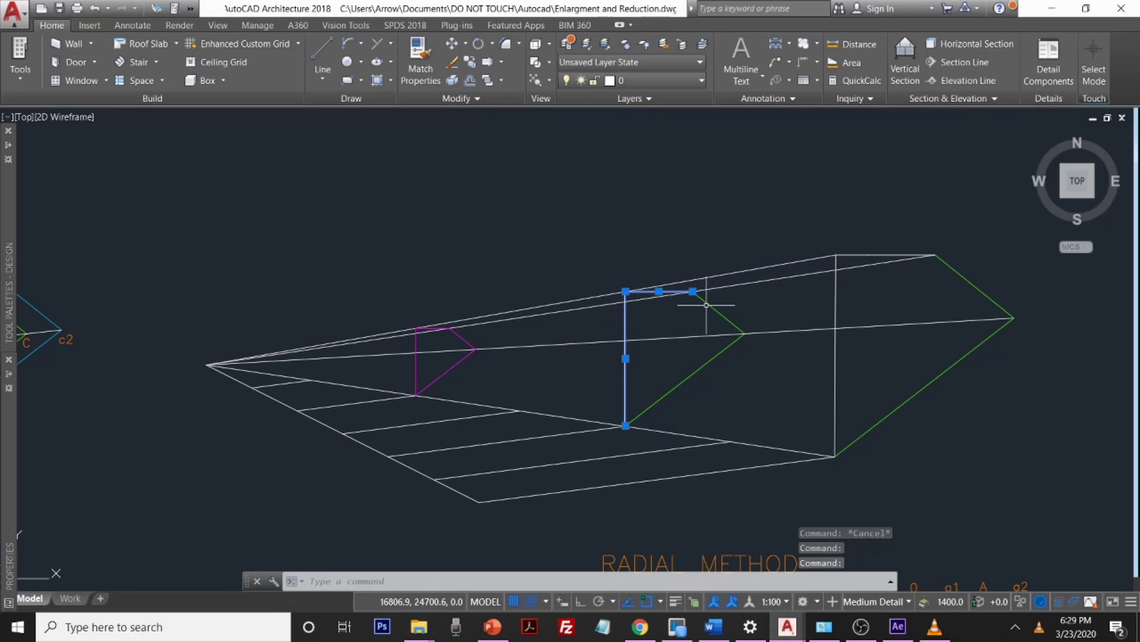
left_click(631, 82)
left_click(638, 169)
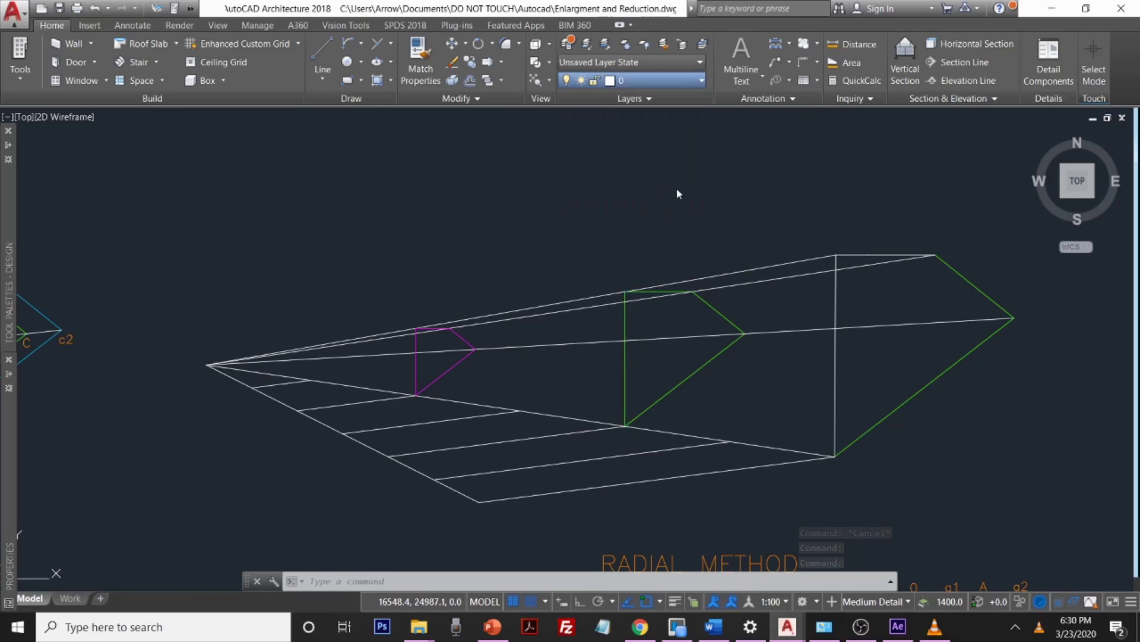
Step: Move the large outline's vertical, top and green diagonal edges onto the cyan Enlargement layer
left_click(835, 290)
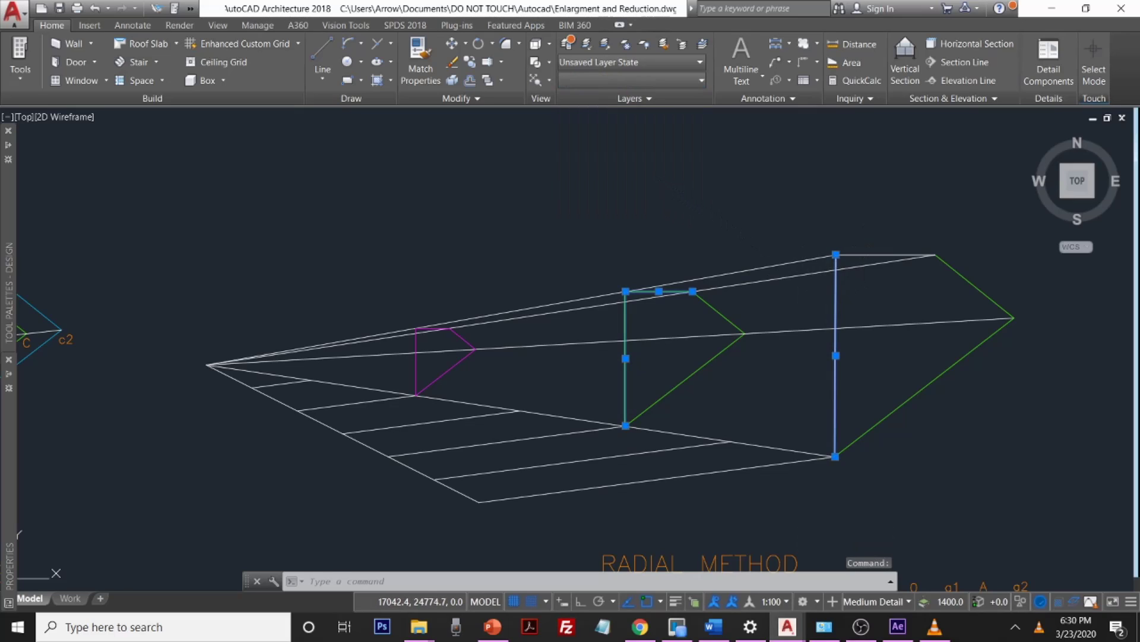
left_click(861, 254)
left_click(956, 271)
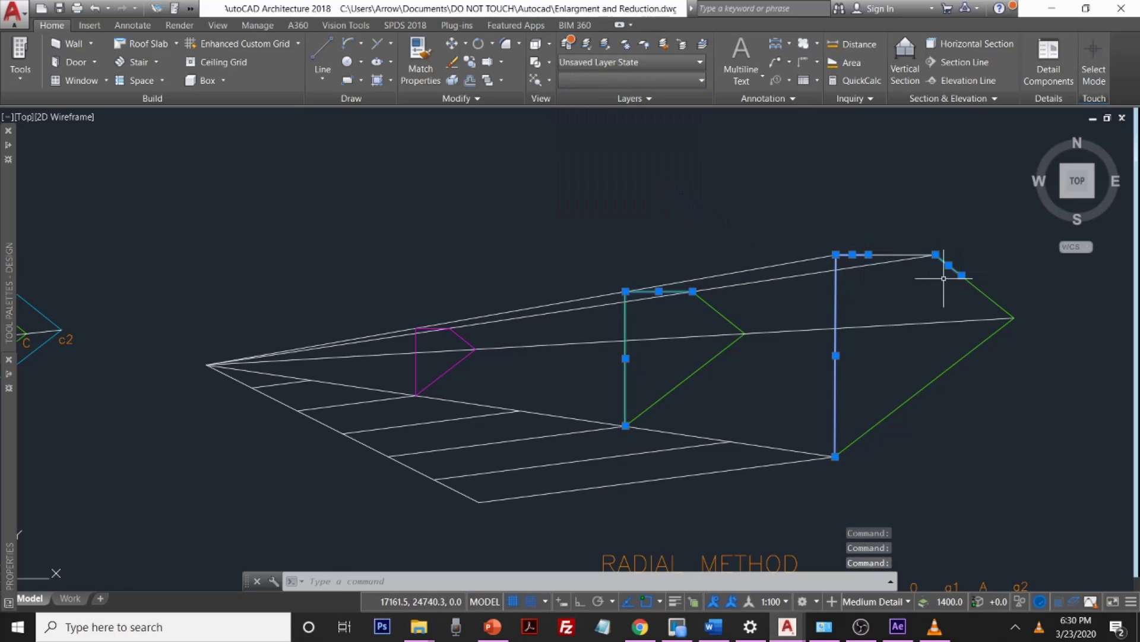
left_click(957, 359)
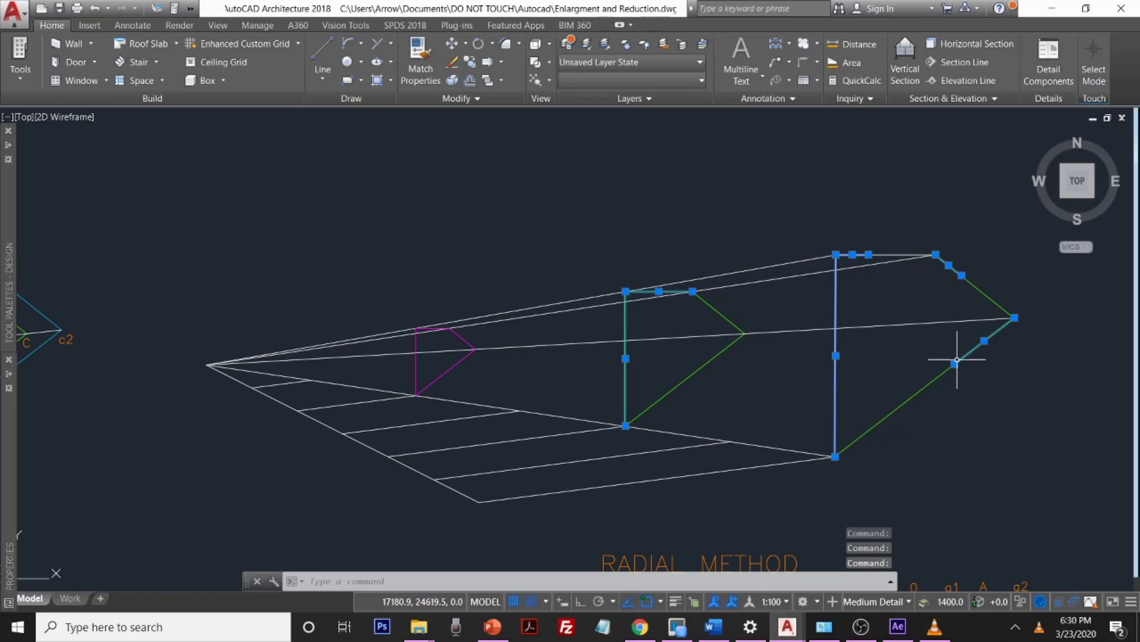
left_click(919, 391)
left_click(974, 287)
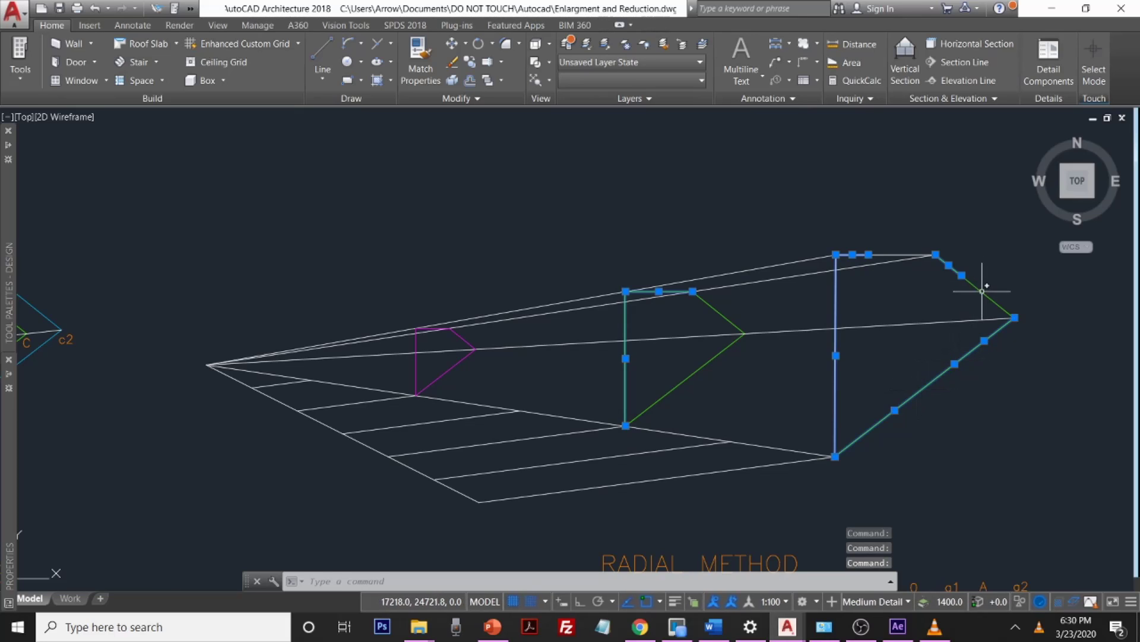
left_click(915, 256)
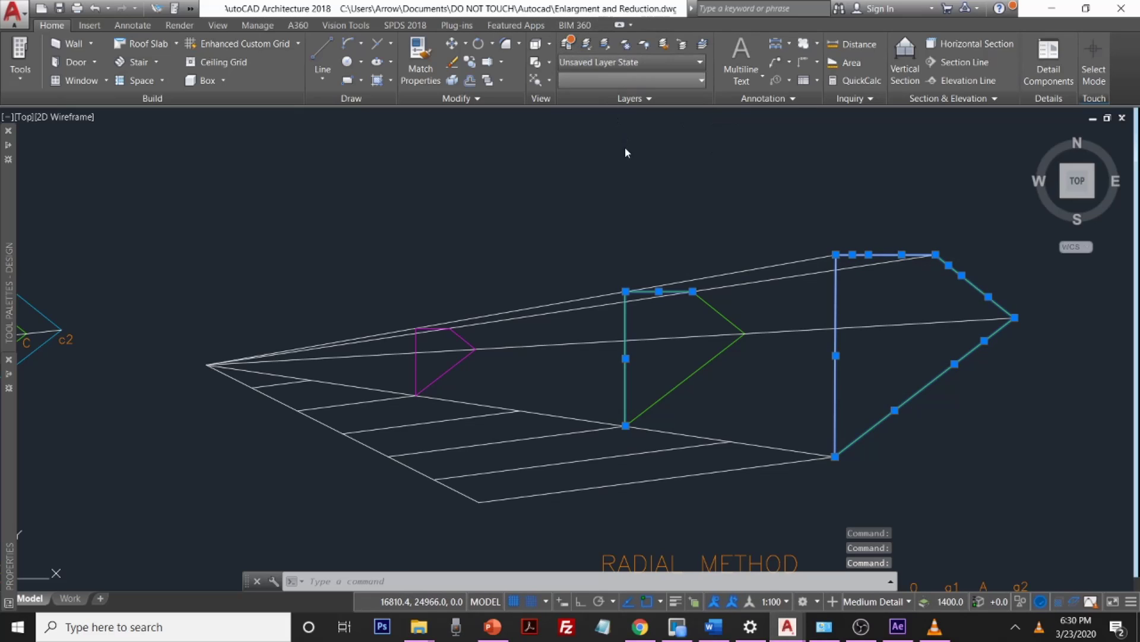
left_click(629, 81)
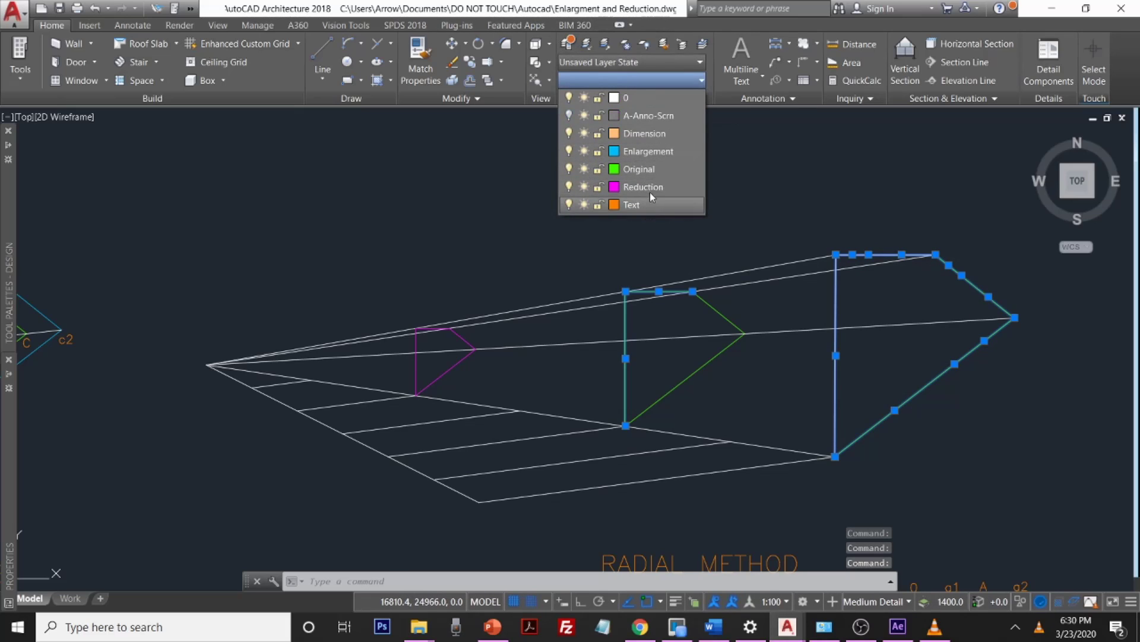
left_click(653, 152)
key("Escape")
key("Escape")
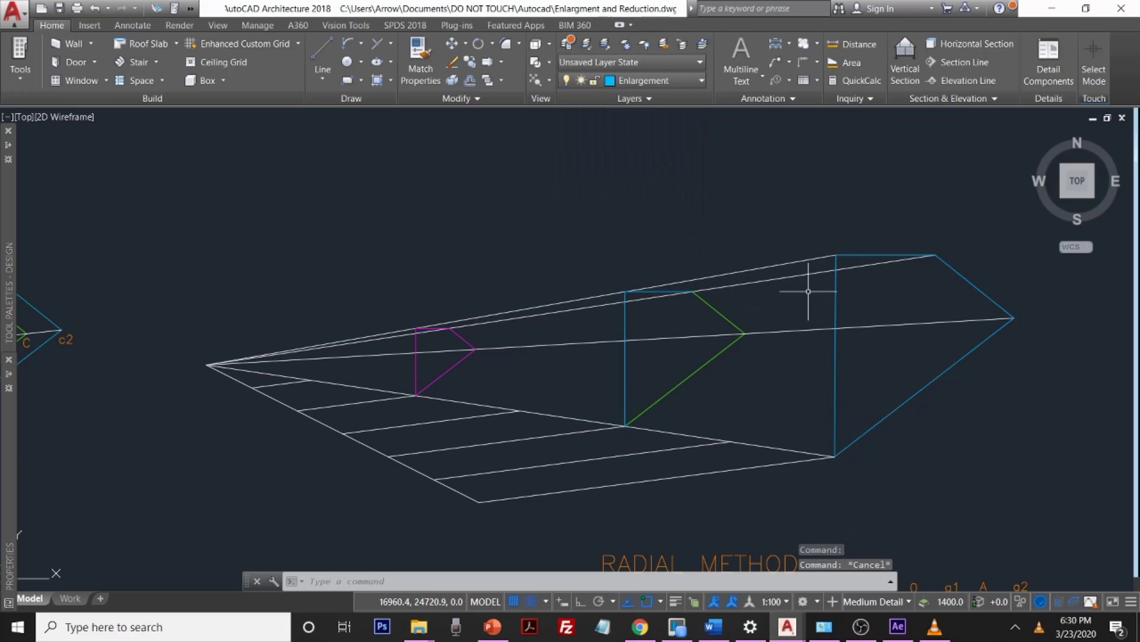
Step: Put the middle outline's left and top edges back on the Original layer
left_click(623, 324)
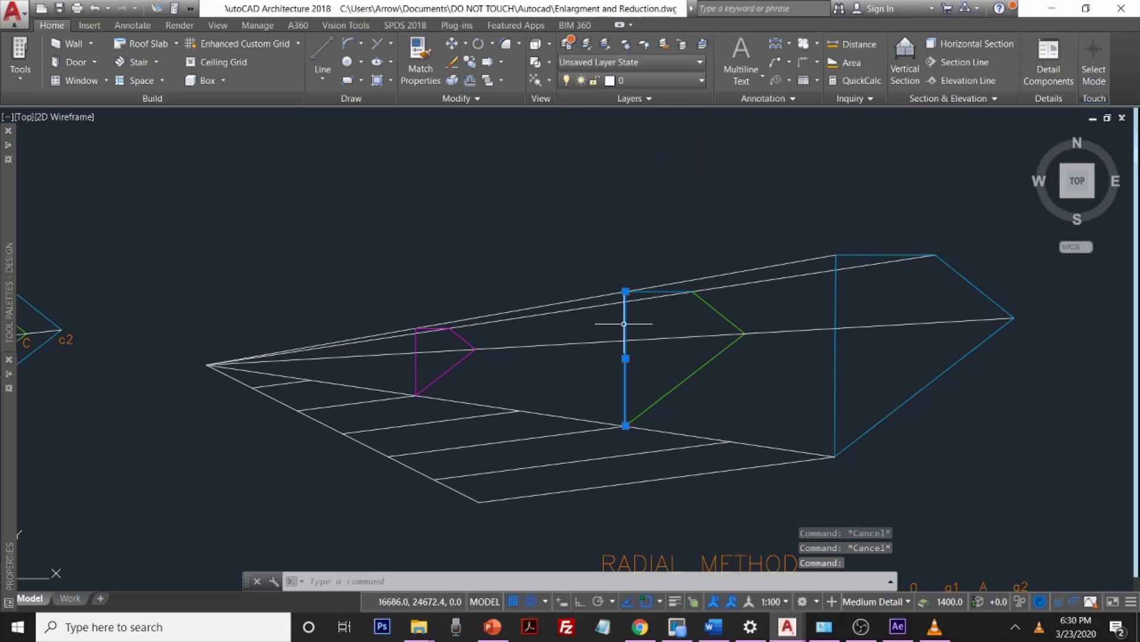
left_click(659, 291)
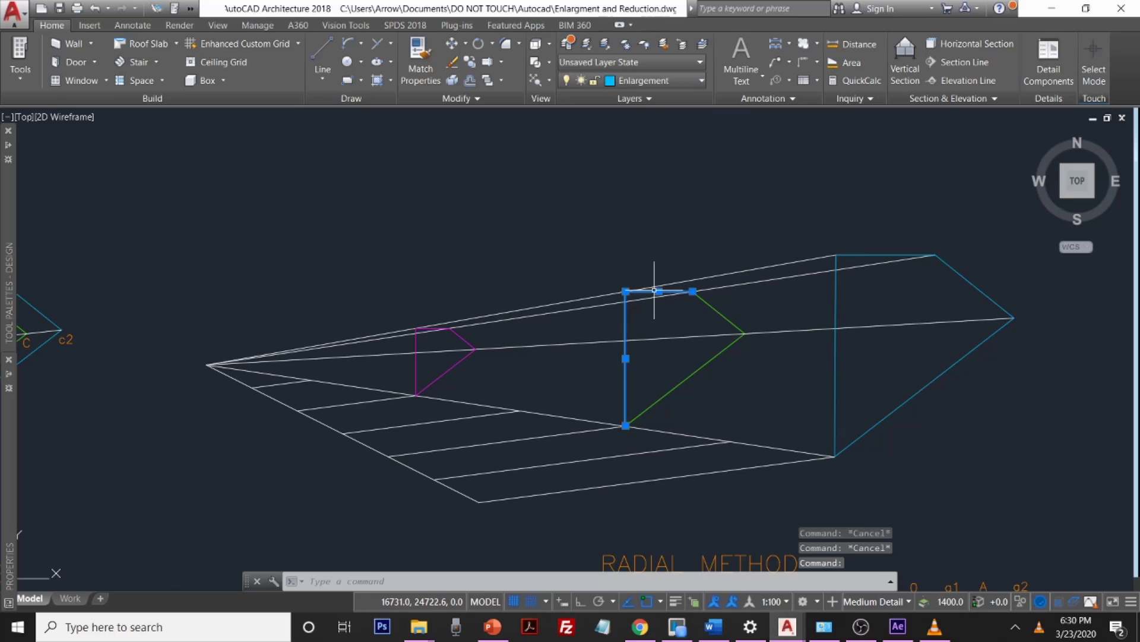
left_click(639, 80)
left_click(635, 170)
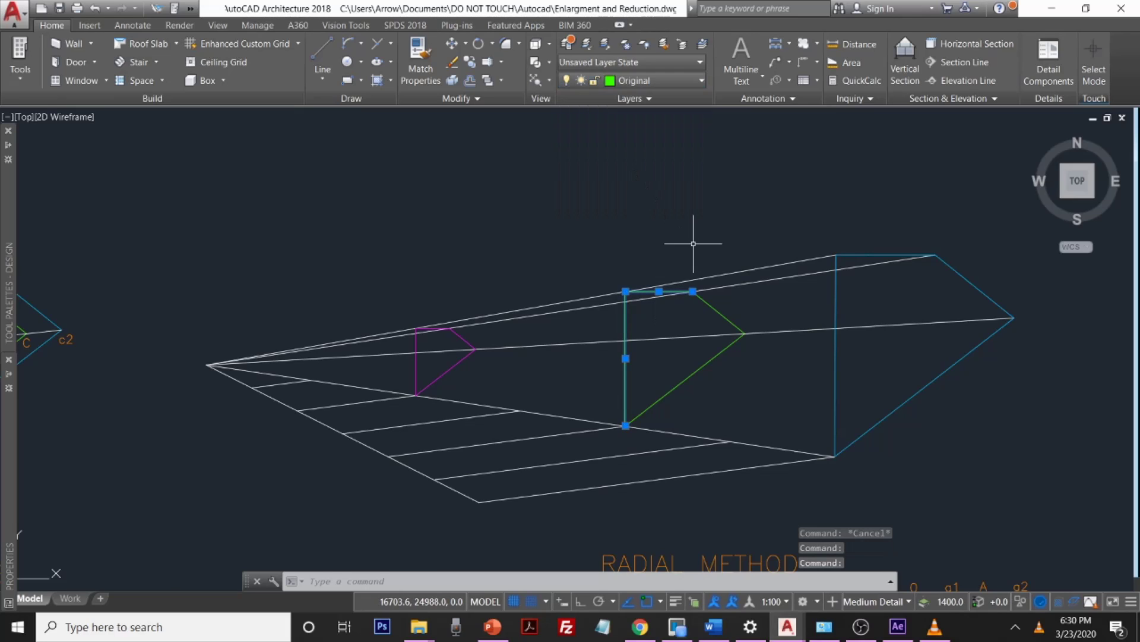
key("Escape")
key("Escape")
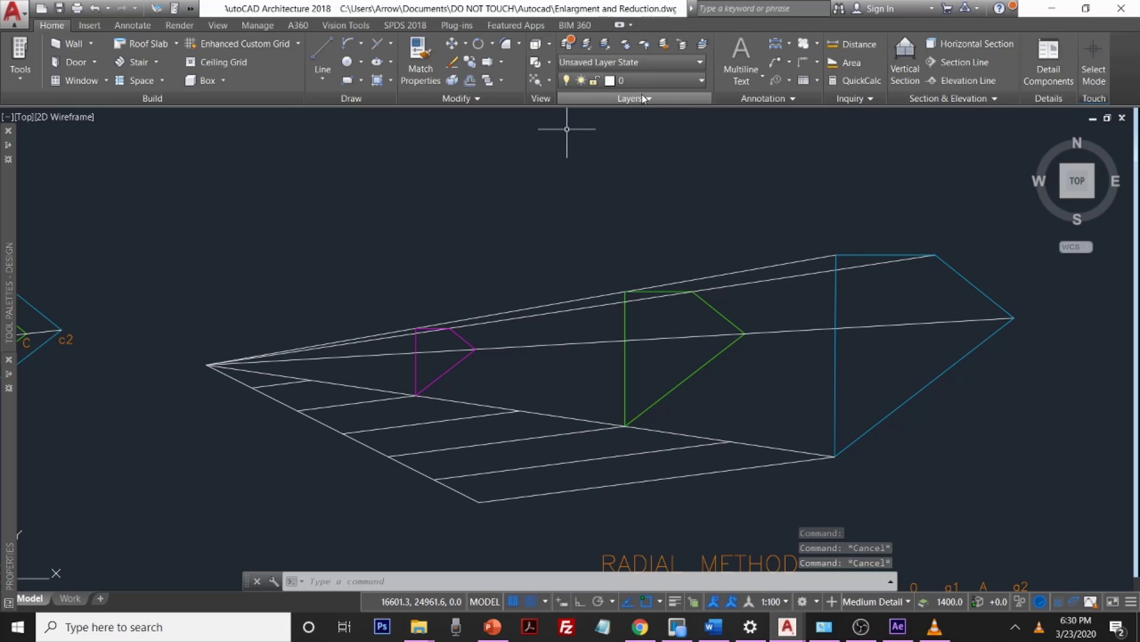
mouse_move(576, 333)
middle_mouse_down()
mouse_move(588, 244)
mouse_move(660, 205)
middle_mouse_up()
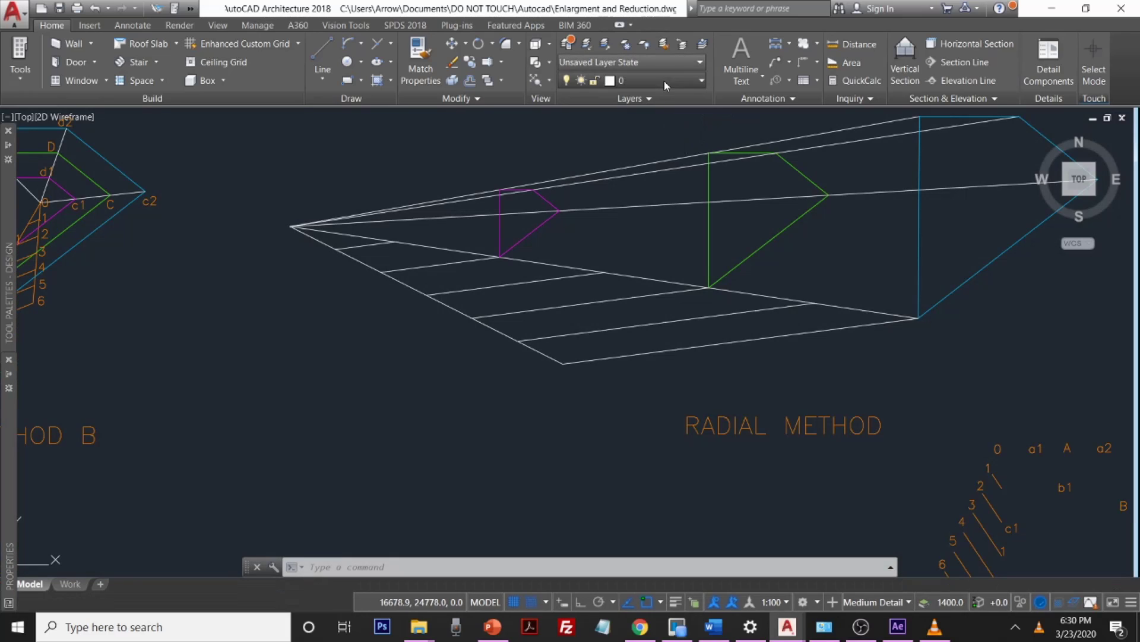
Step: Switch off current layer 0 to hide the white construction lines, then recentre on all three methods
left_click(664, 80)
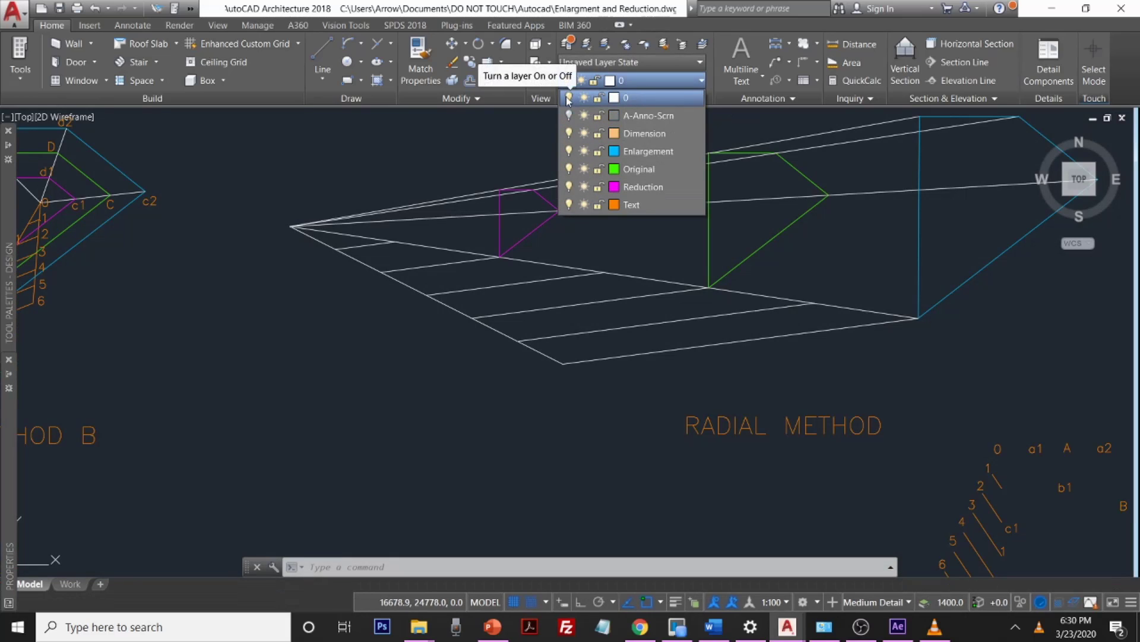
left_click(567, 96)
left_click(614, 281)
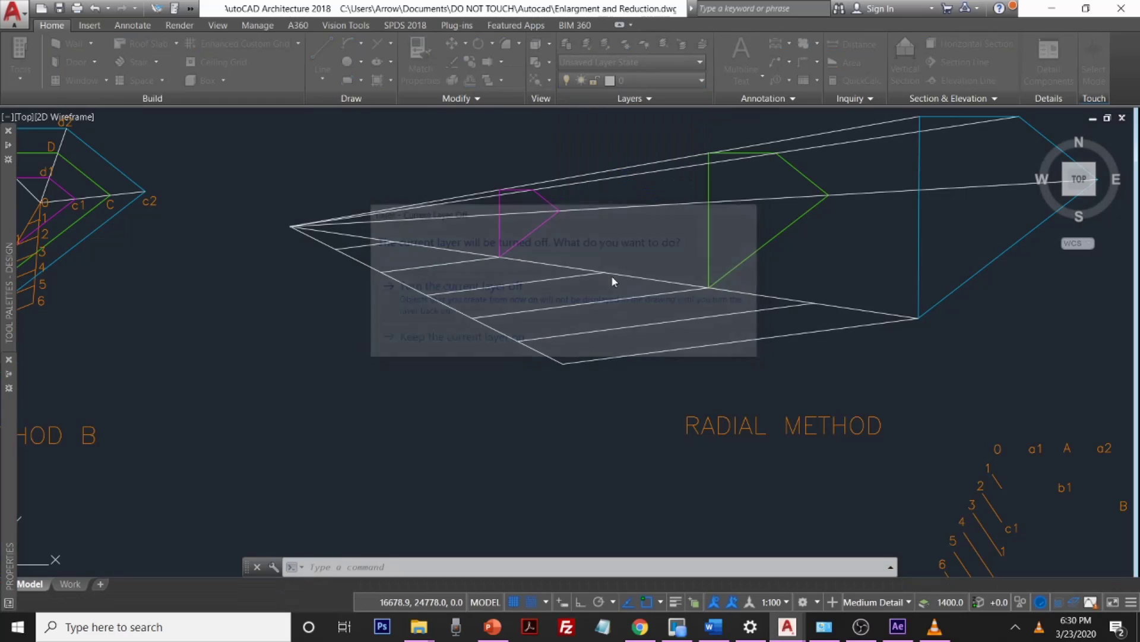
scroll(687, 301, "down", 5)
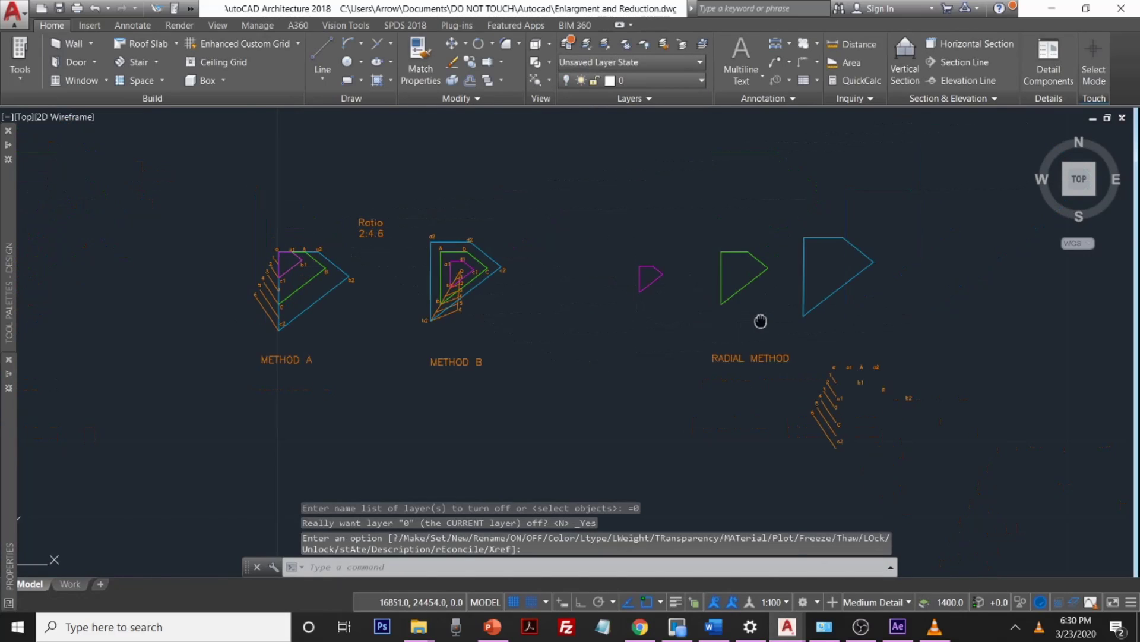
middle_click_drag(765, 321, 539, 291)
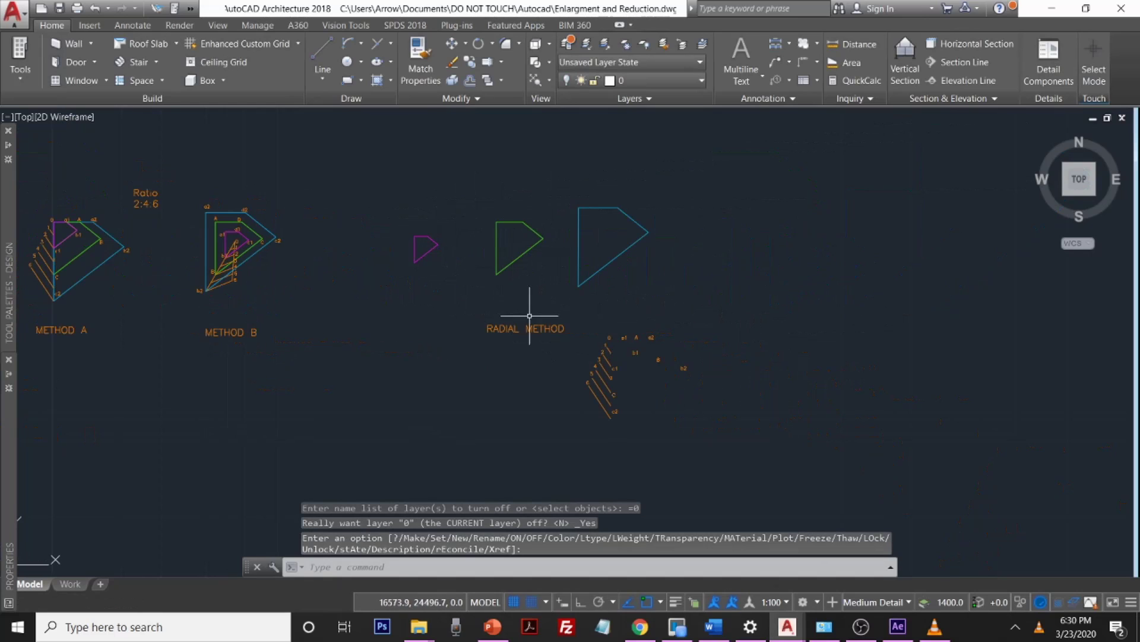
scroll(597, 330, "up", 4)
left_click(727, 348)
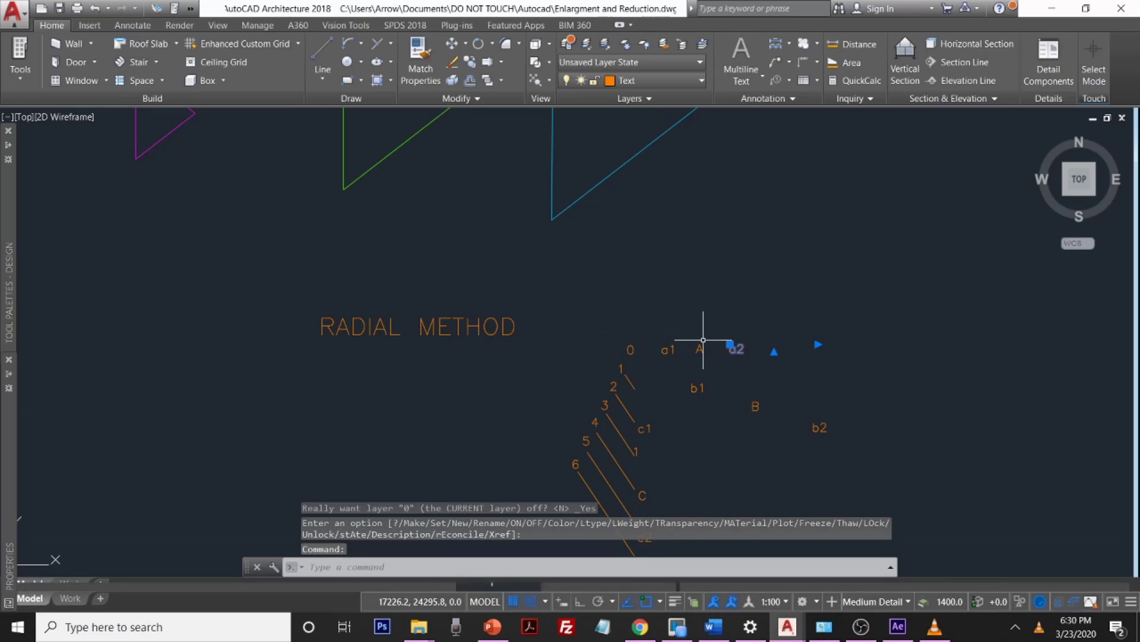
scroll(528, 223, "down", 2)
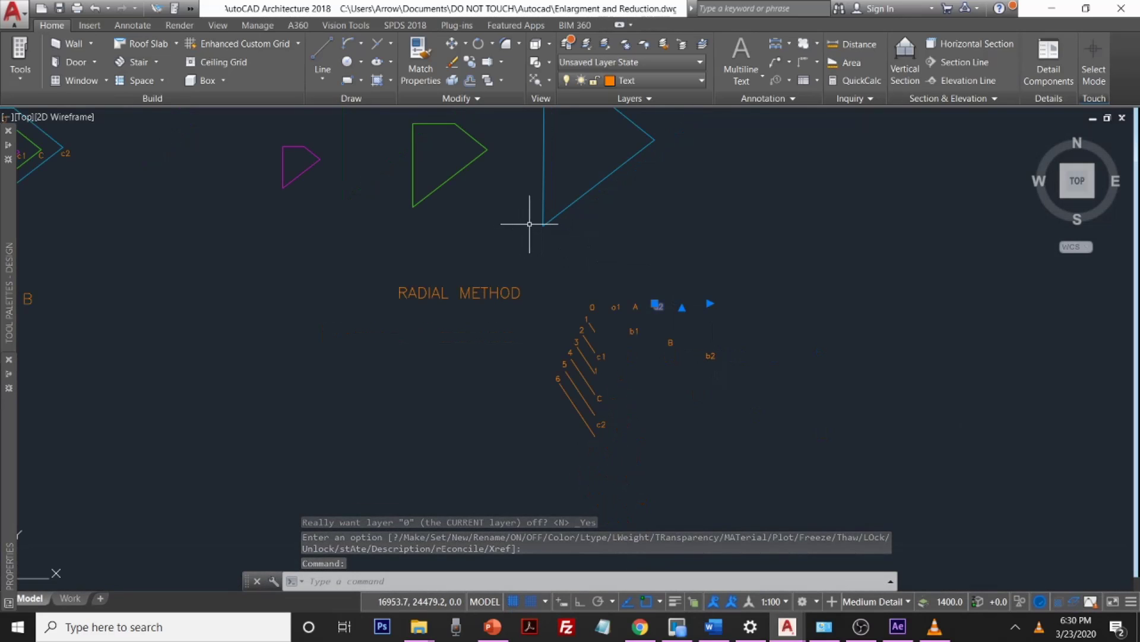
scroll(530, 224, "up", 2)
middle_click_drag(535, 260, 548, 303)
scroll(548, 303, "down", 2)
middle_click_drag(590, 194, 597, 229)
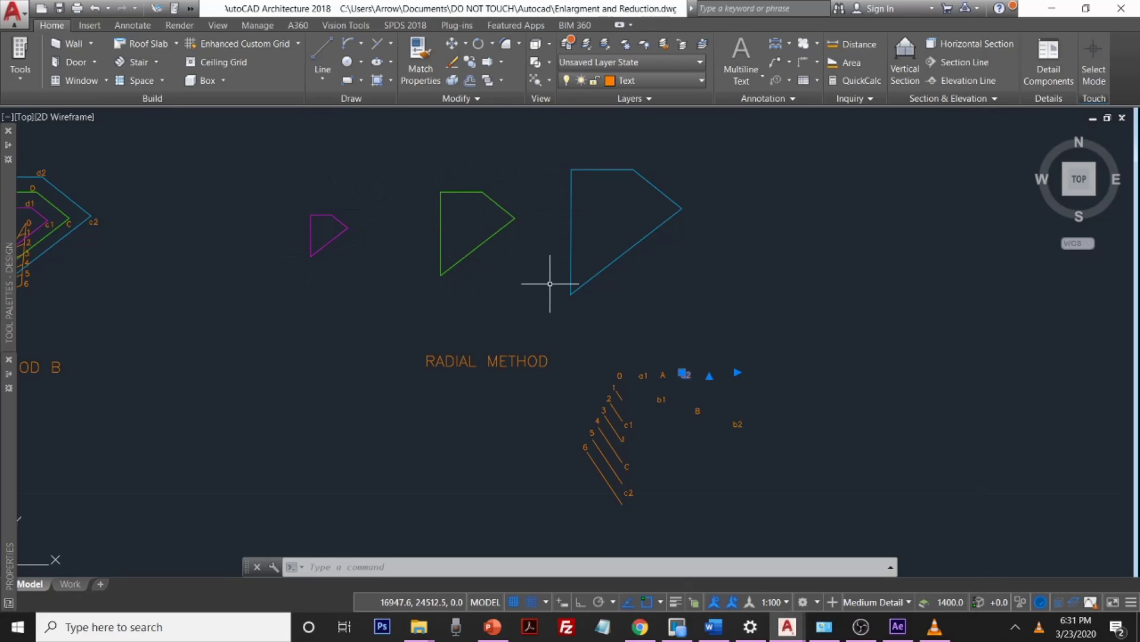
scroll(640, 167, "down", 4)
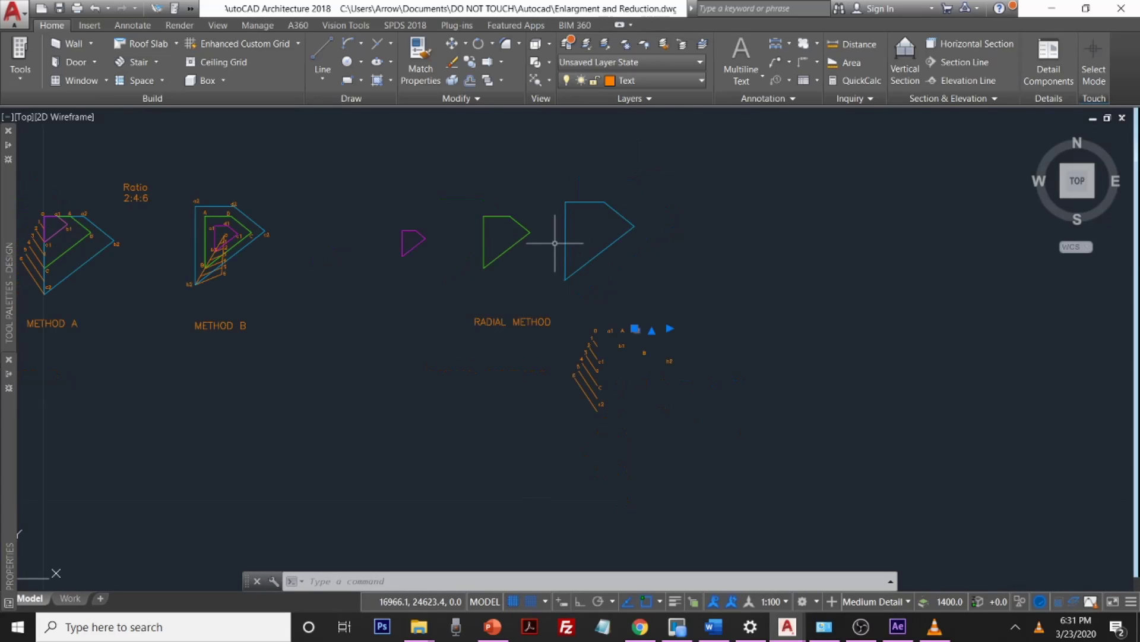
scroll(481, 297, "up", 4)
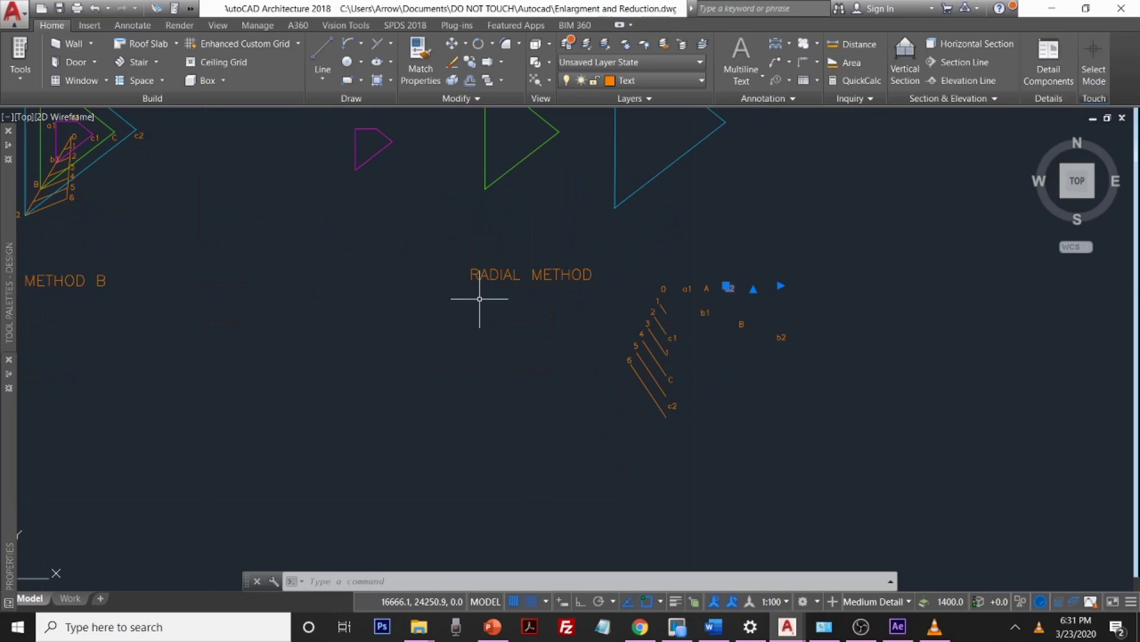
scroll(468, 282, "down", 4)
scroll(305, 267, "up", 4)
scroll(305, 269, "down", 4)
scroll(226, 285, "up", 4)
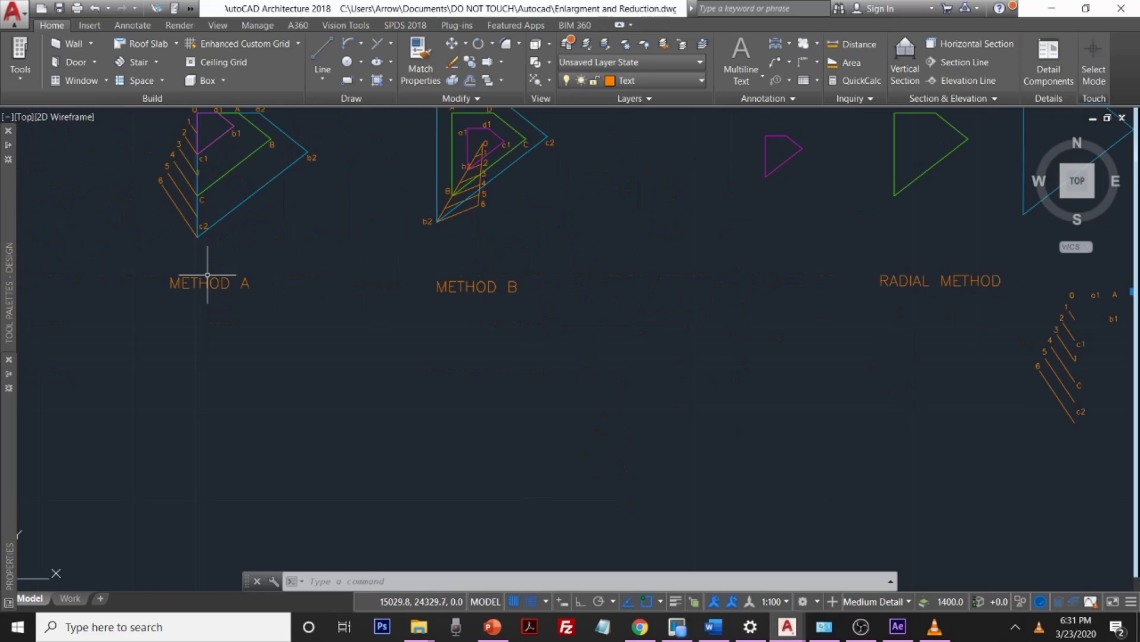
scroll(205, 286, "down", 3)
scroll(208, 276, "up", 1)
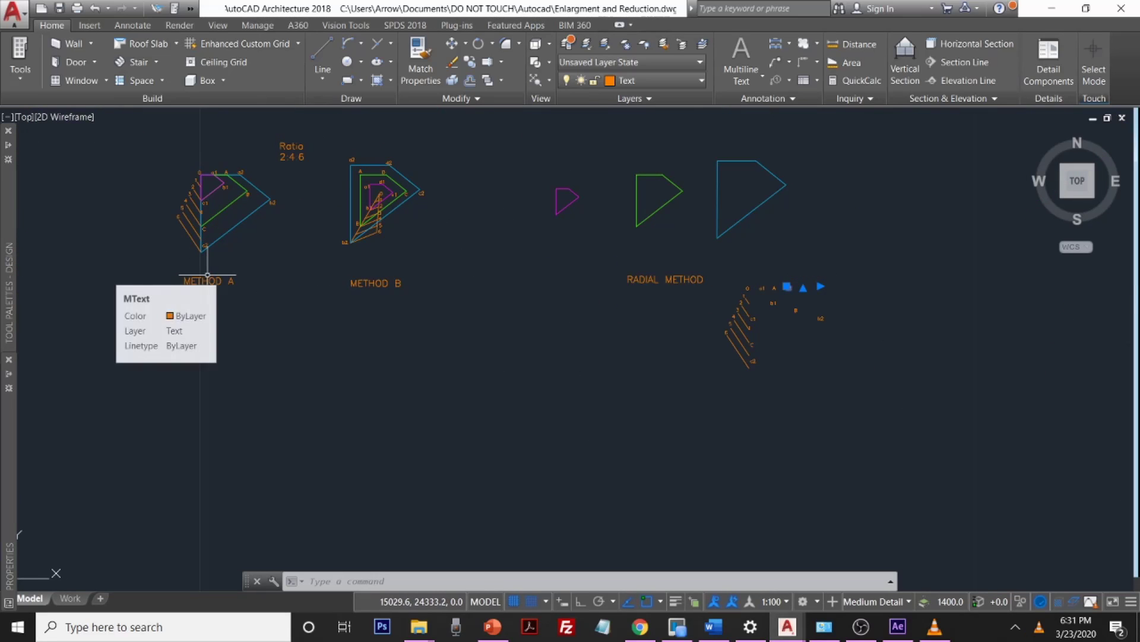
left_click(227, 281)
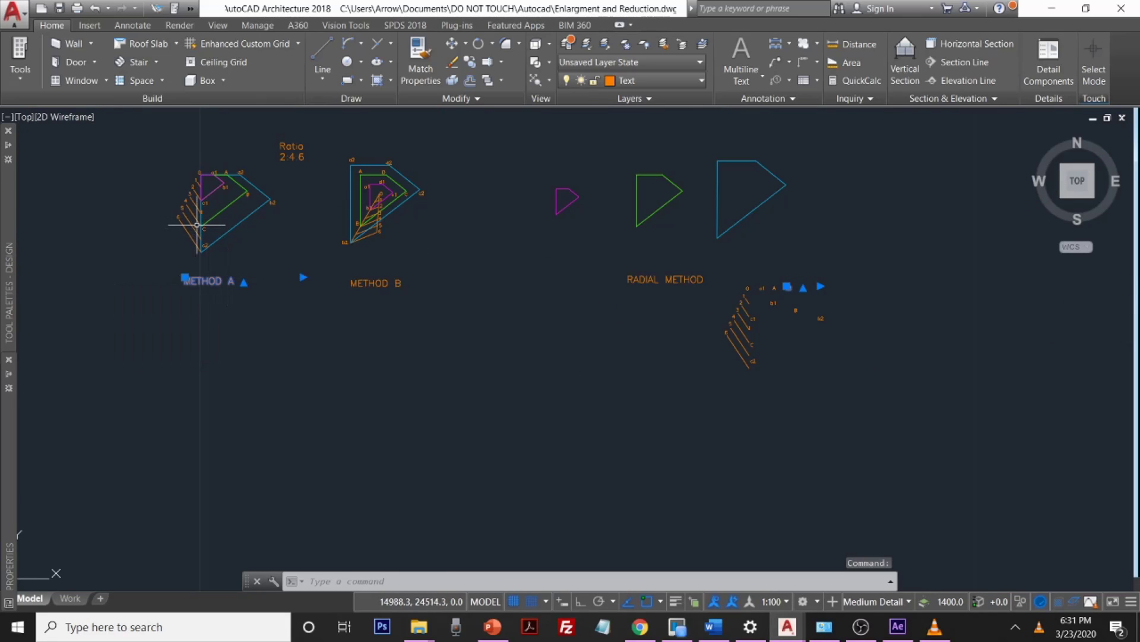
key("Escape")
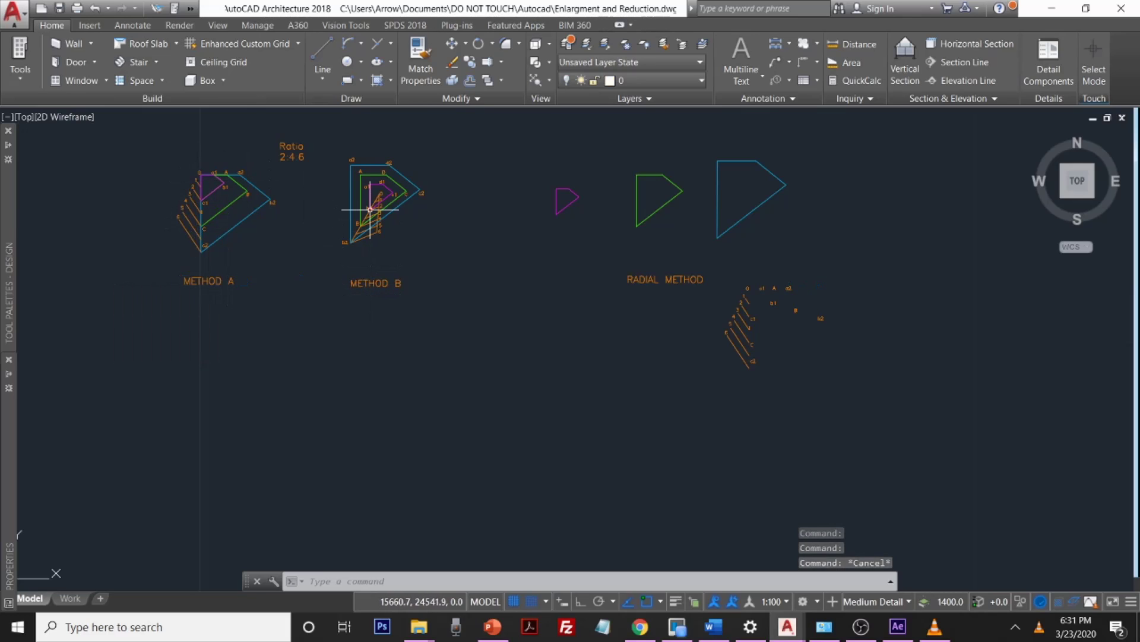
scroll(372, 207, "up", 2)
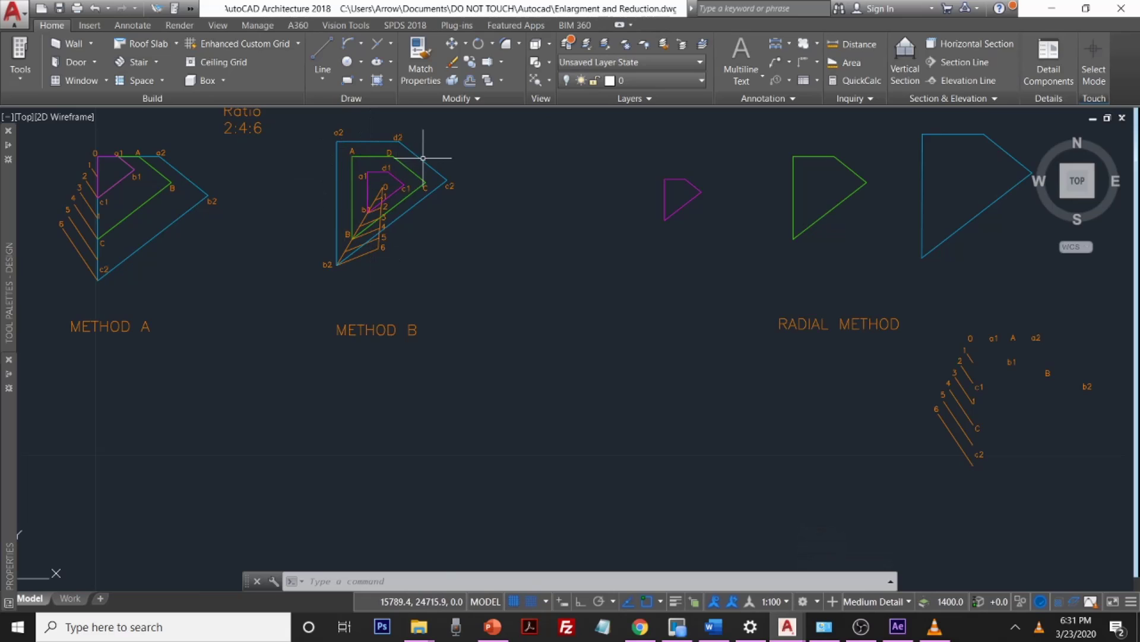
scroll(647, 240, "down", 2)
middle_click_drag(668, 251, 589, 265)
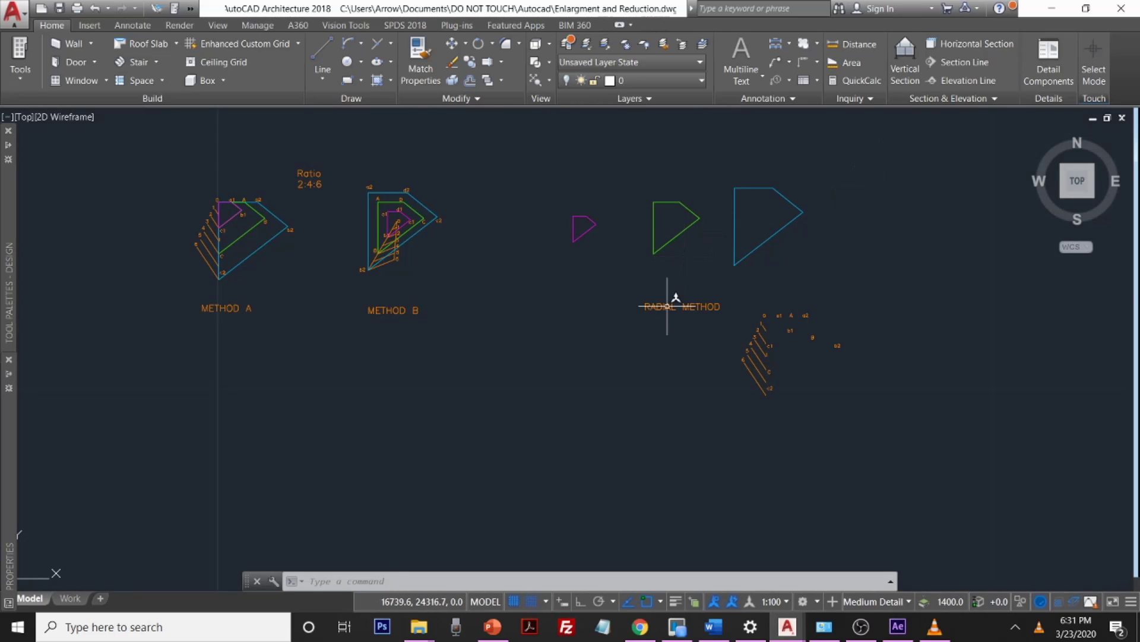
scroll(911, 418, "down", 2)
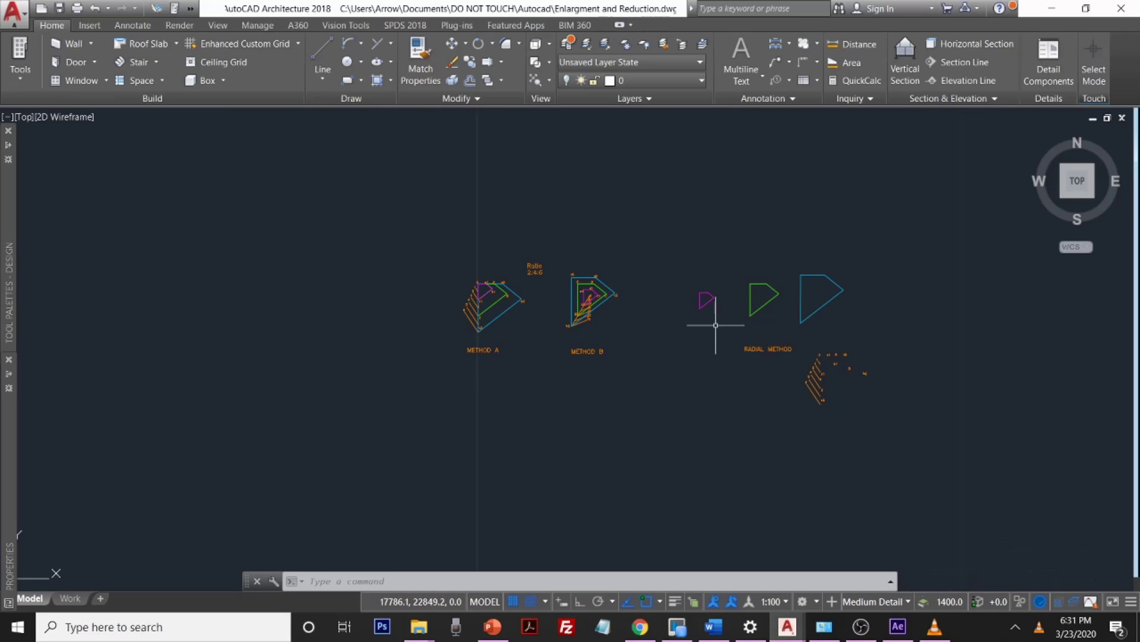
left_click(421, 228)
left_click_drag(595, 262, 772, 288)
key("Escape")
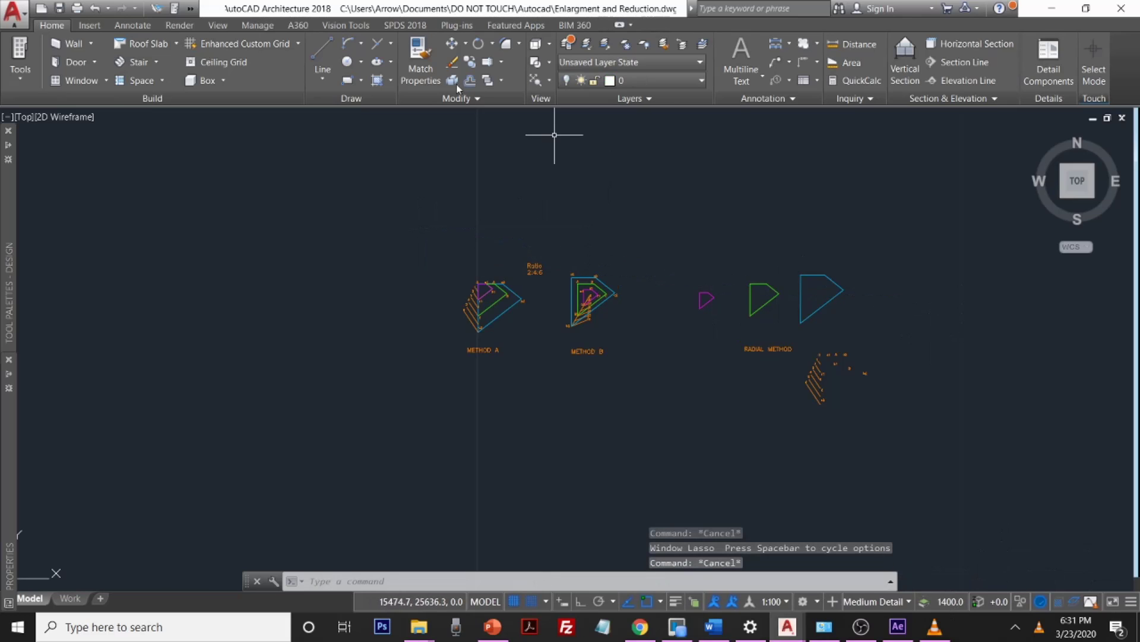
left_click(644, 80)
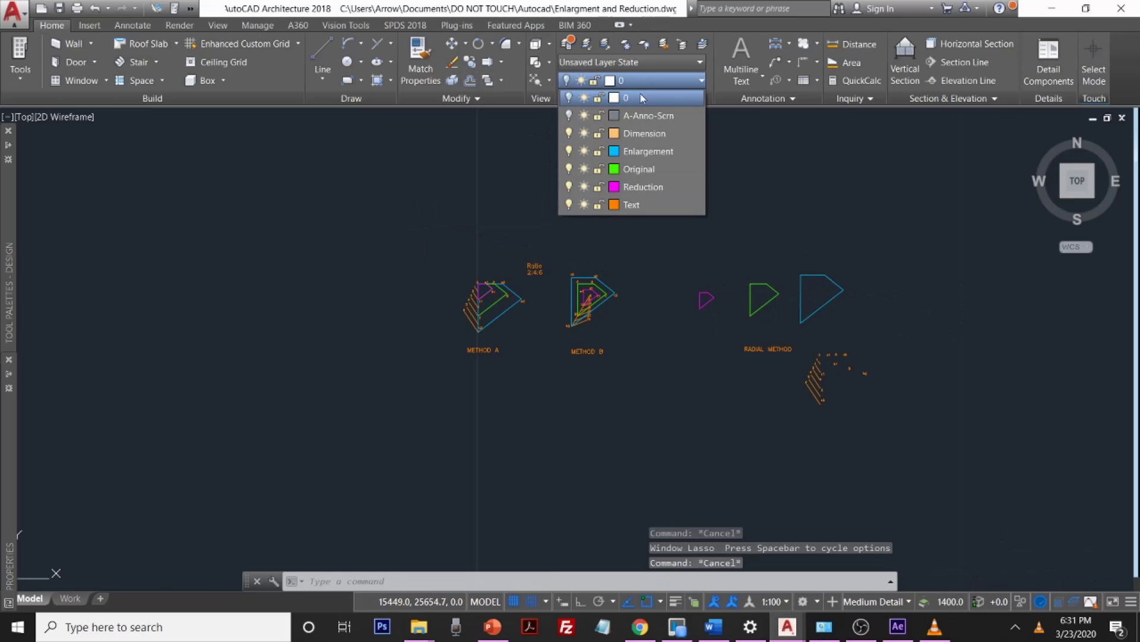
left_click(634, 132)
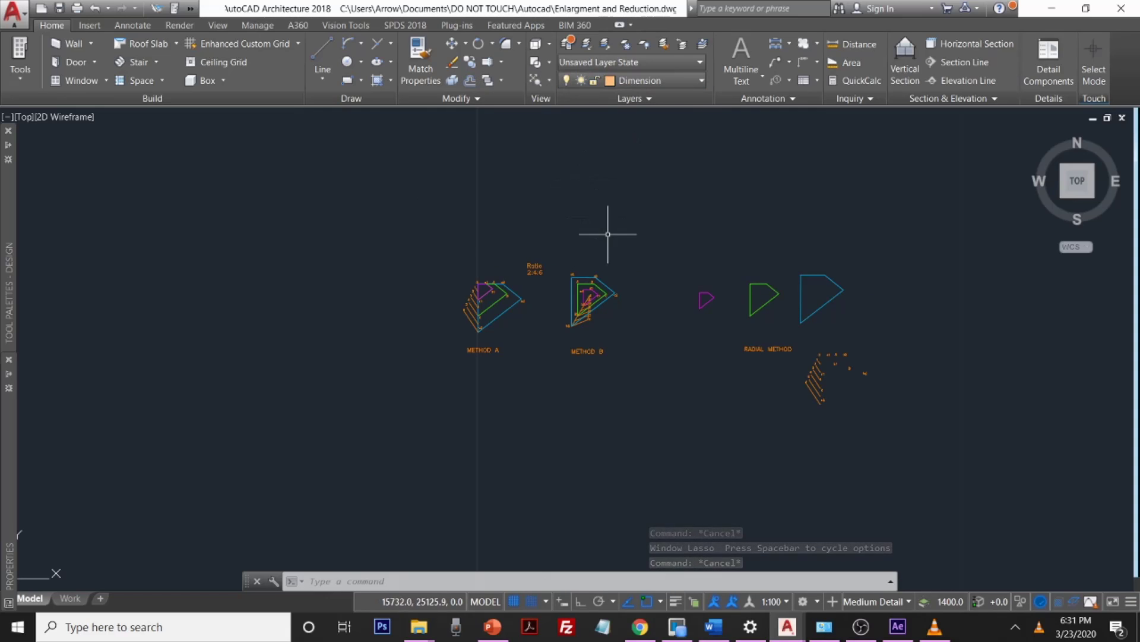
scroll(759, 249, "up", 2)
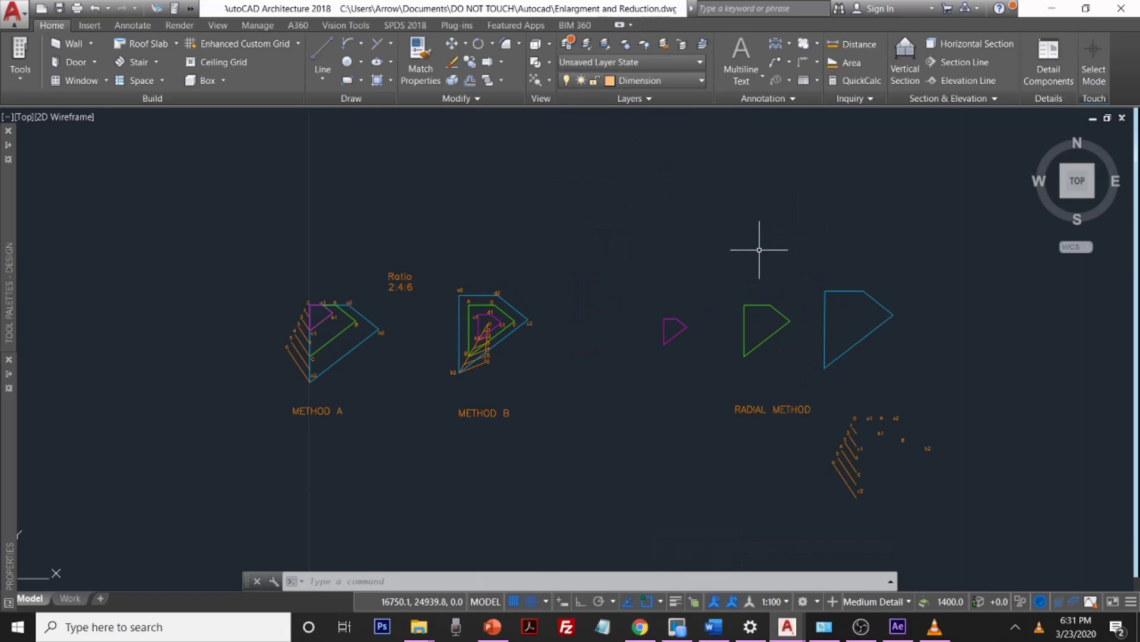
middle_click_drag(760, 265, 629, 228)
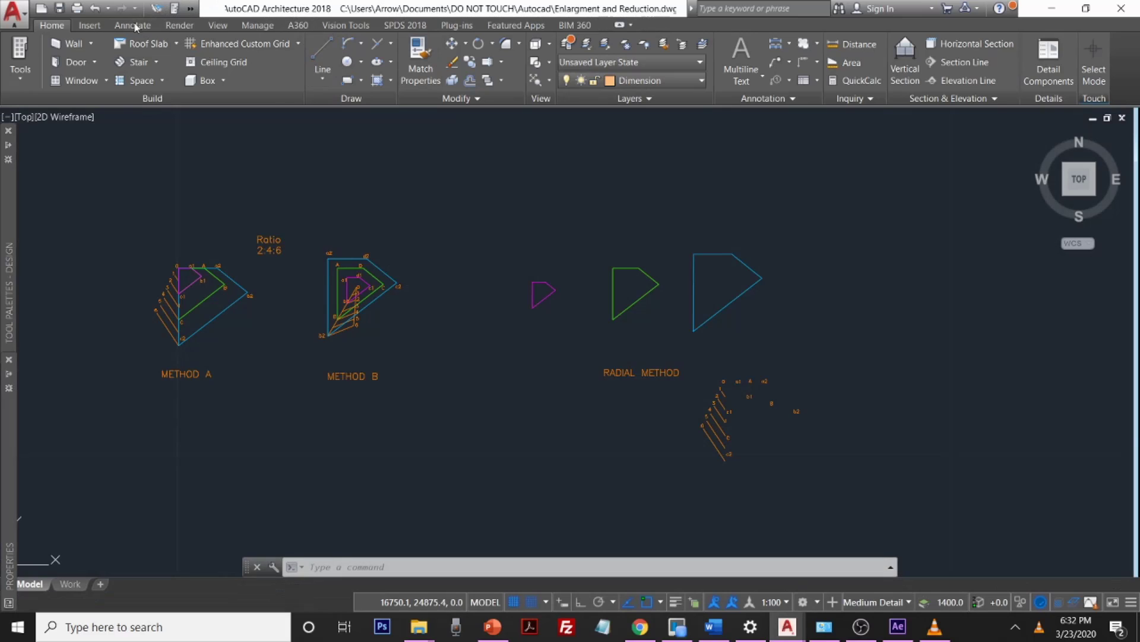
Step: Add a DIMLINEAR dimension of 100 across the green outline's top edge, placed above it
left_click(133, 26)
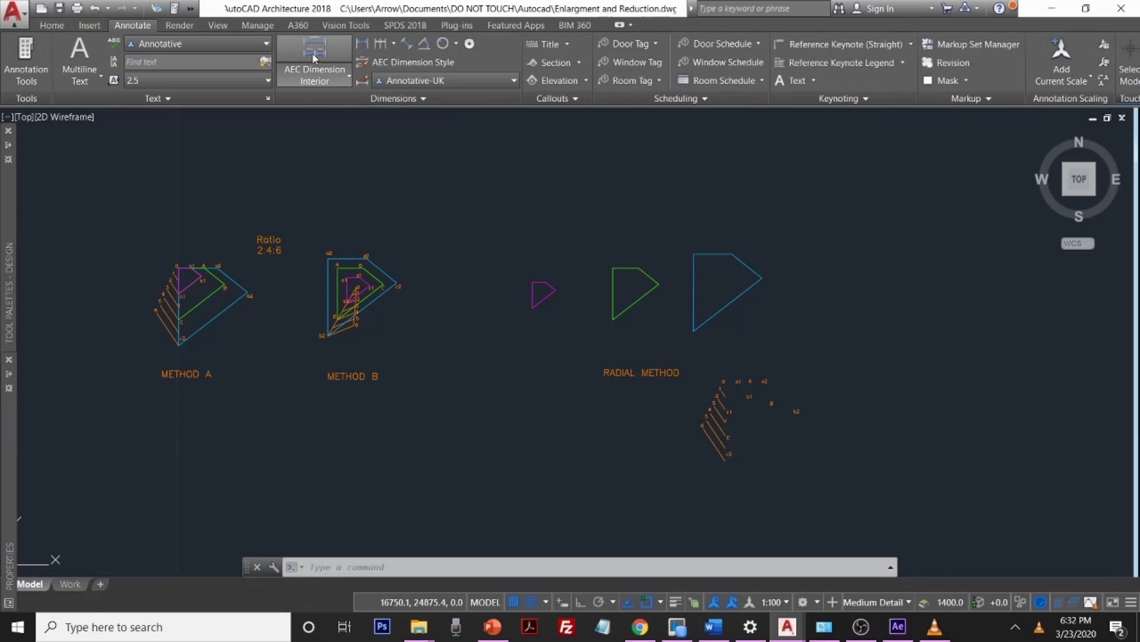
type("dimlinear")
key("Return")
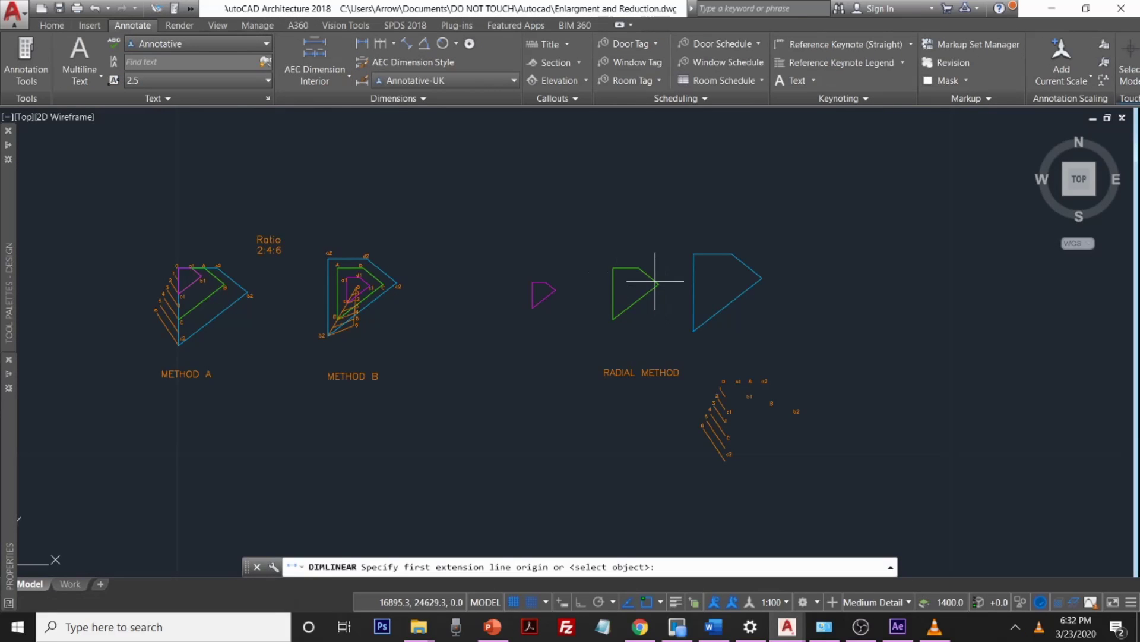
scroll(606, 262, "up", 4)
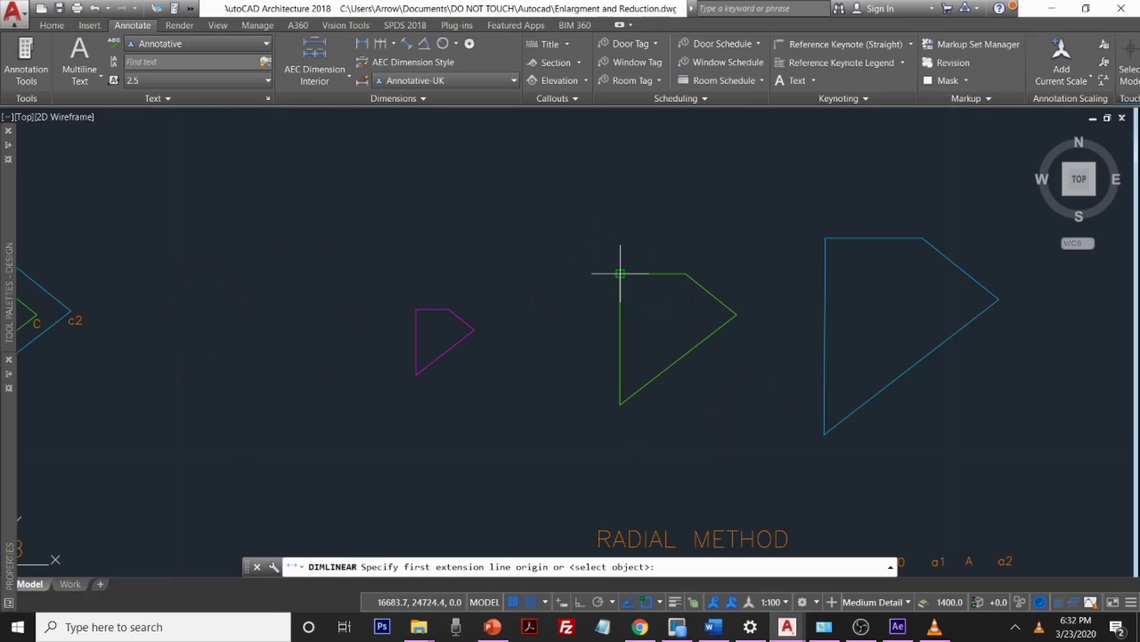
left_click(621, 273)
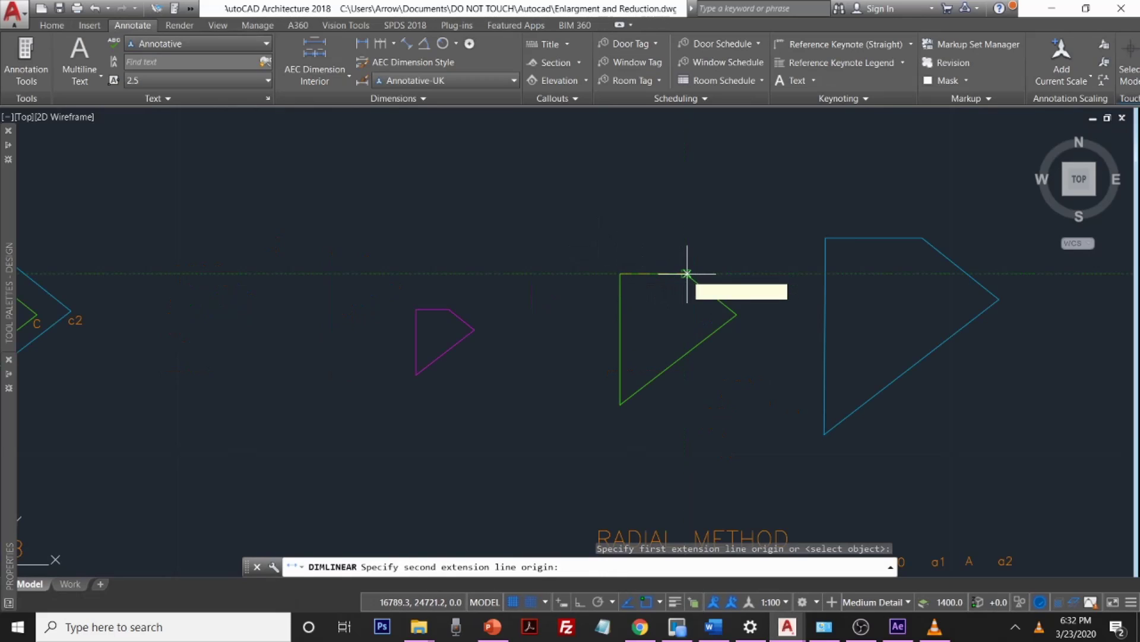
scroll(683, 274, "up", 3)
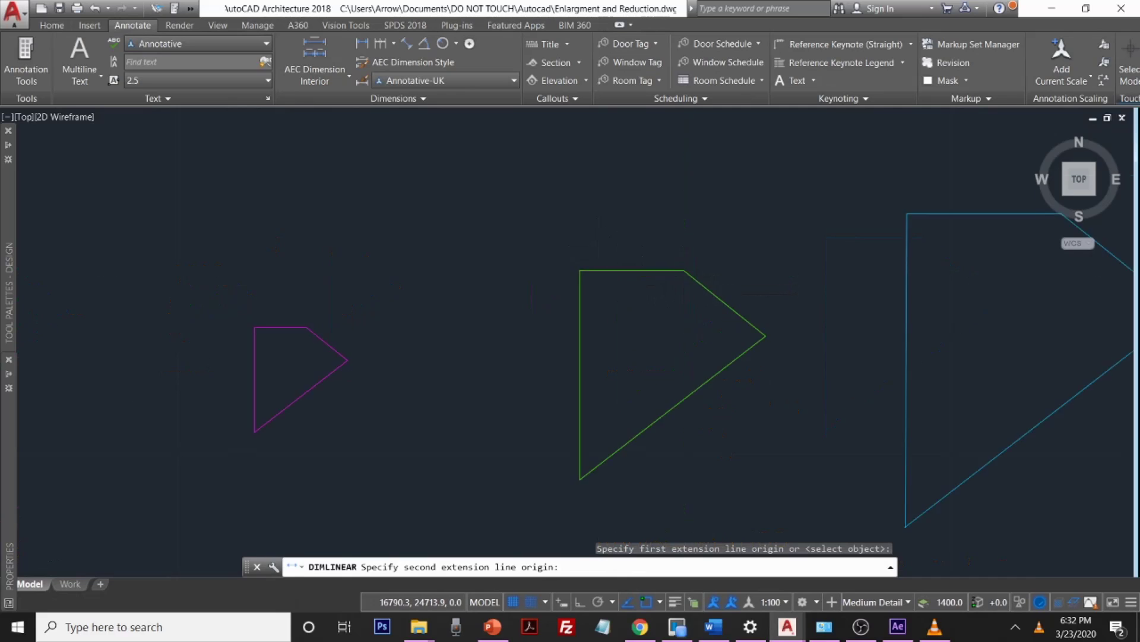
left_click(682, 268)
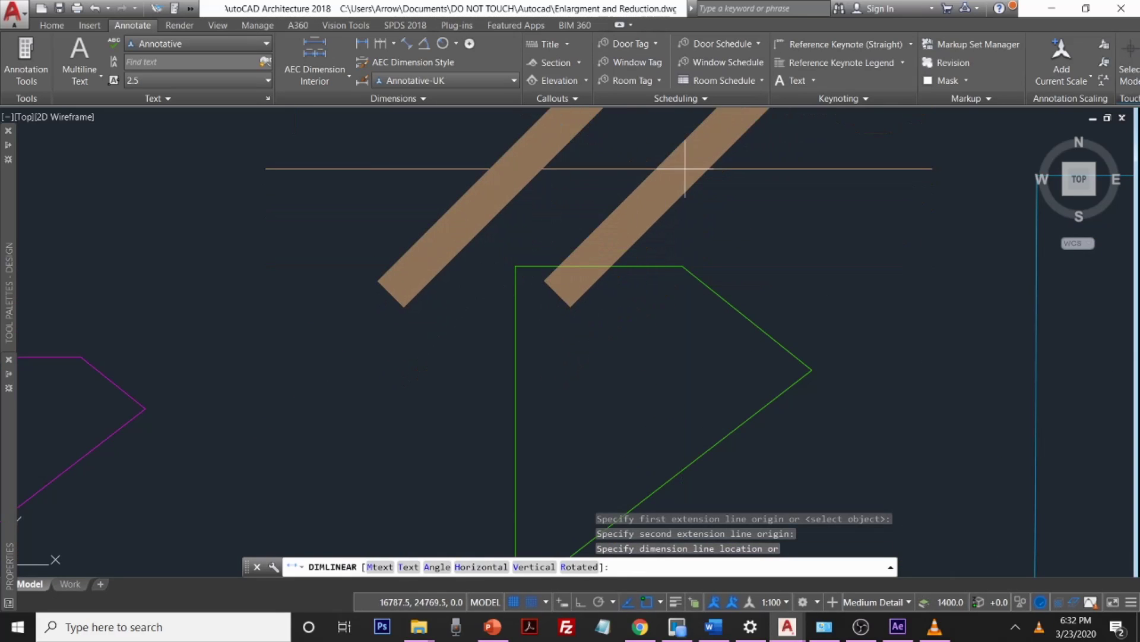
left_click(708, 145)
scroll(709, 156, "down", 7)
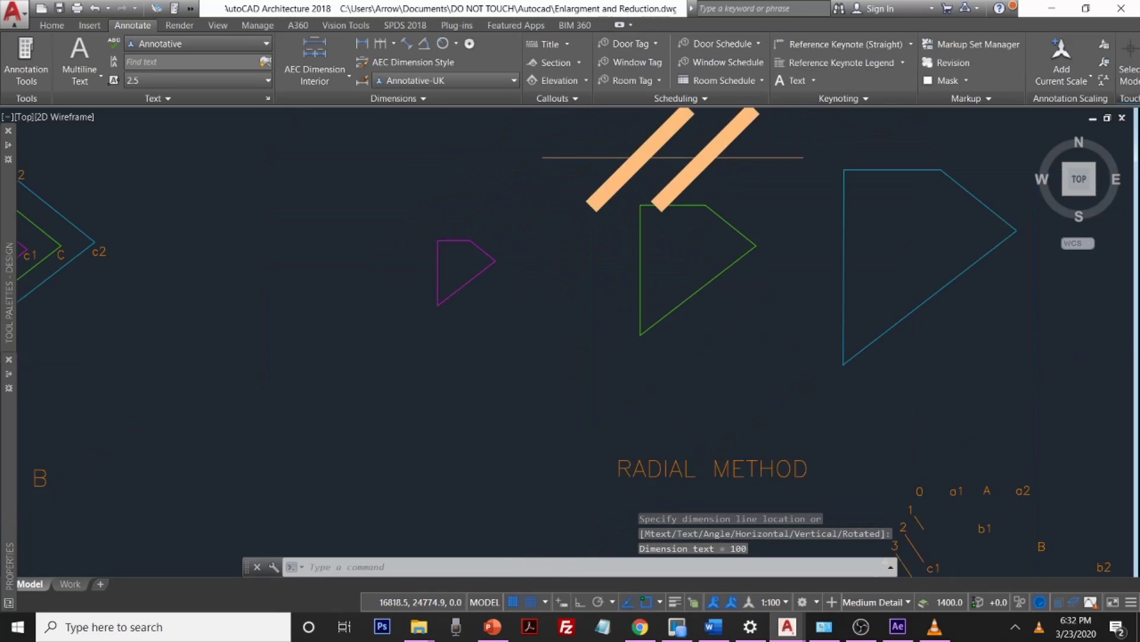
scroll(766, 146, "down", 2)
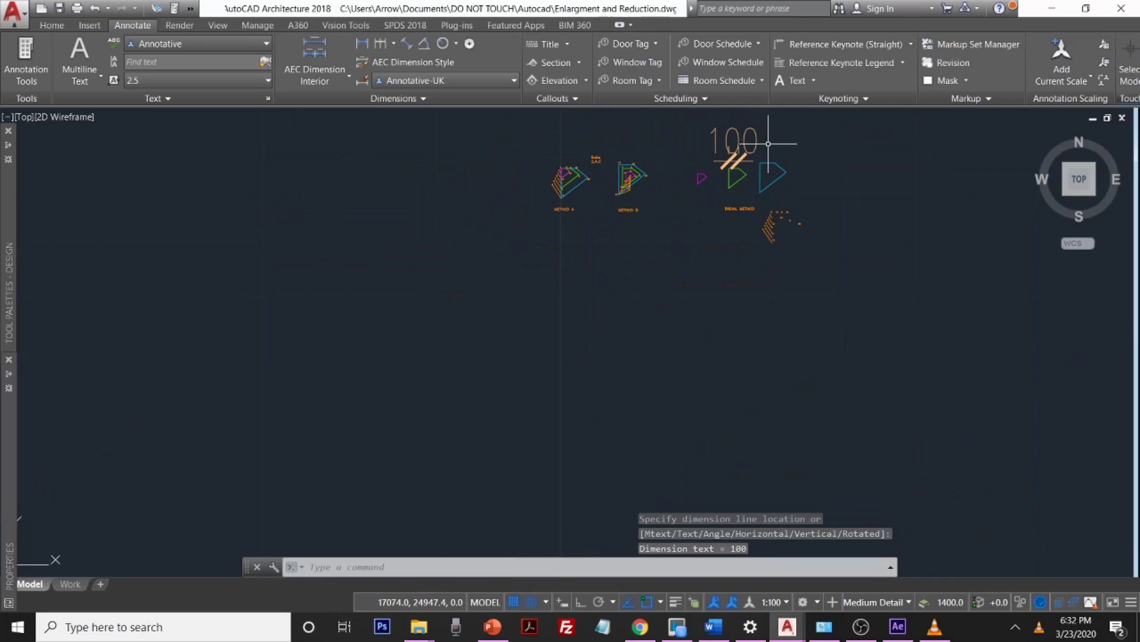
scroll(762, 142, "up", 2)
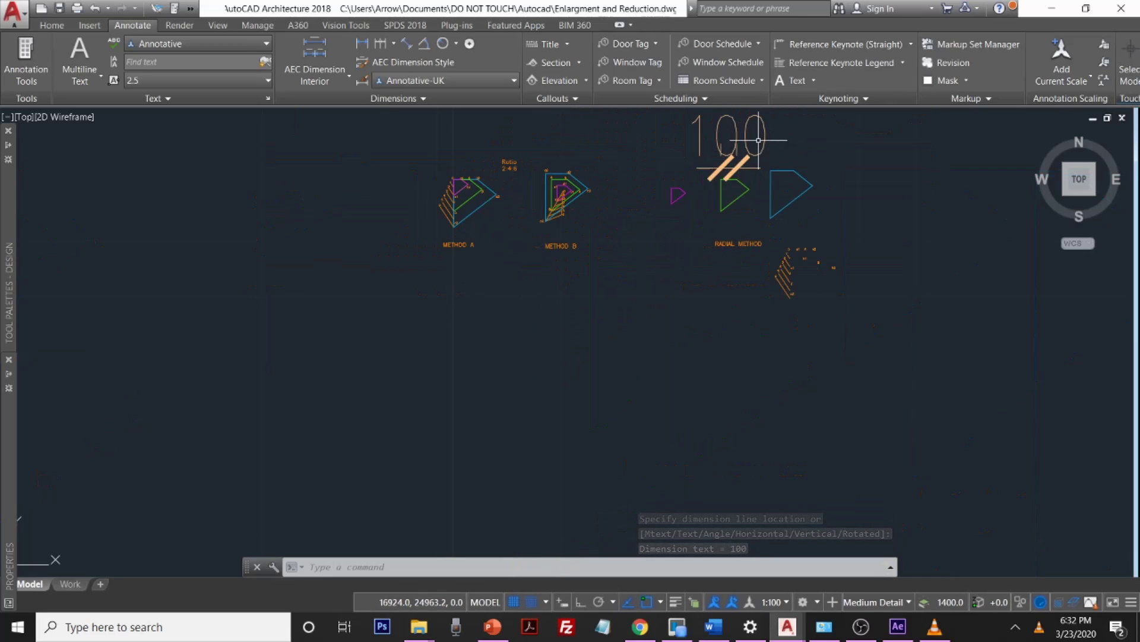
key("Escape")
left_click(746, 157)
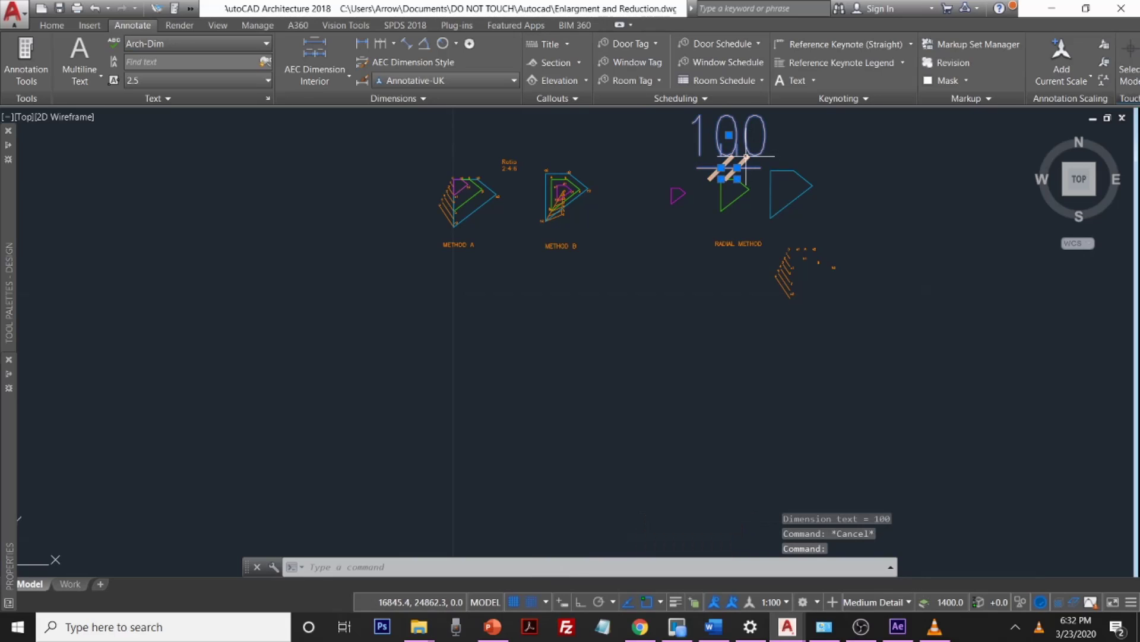
Step: Use DIMSTYLE to start an override of Annotative-UK and set text height to 0.25
type("DIMSTY")
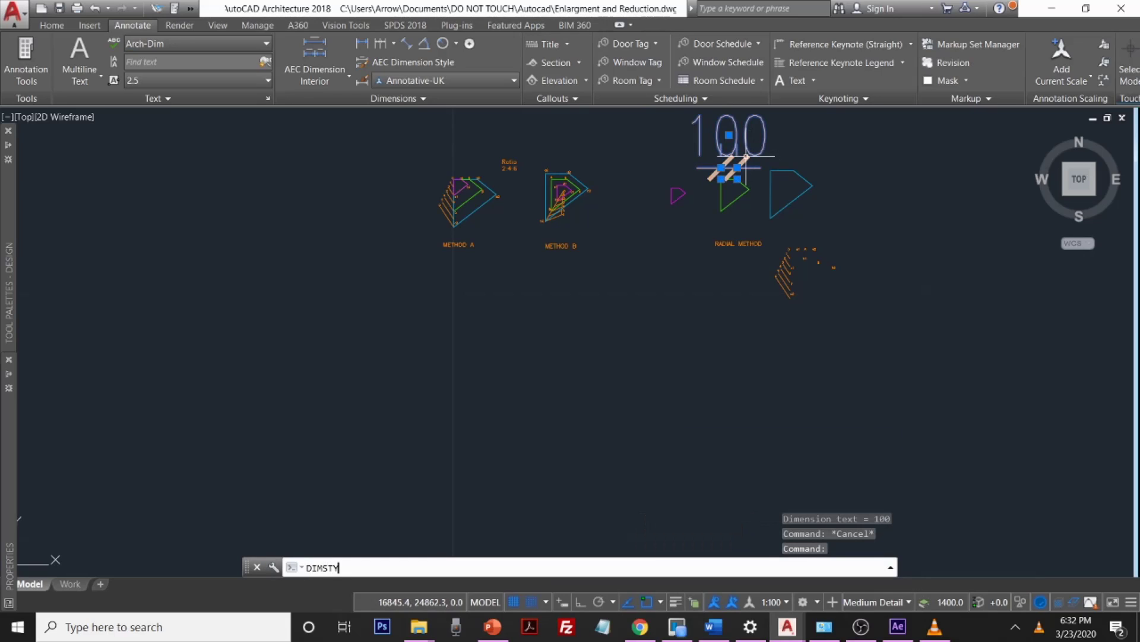
key("Return")
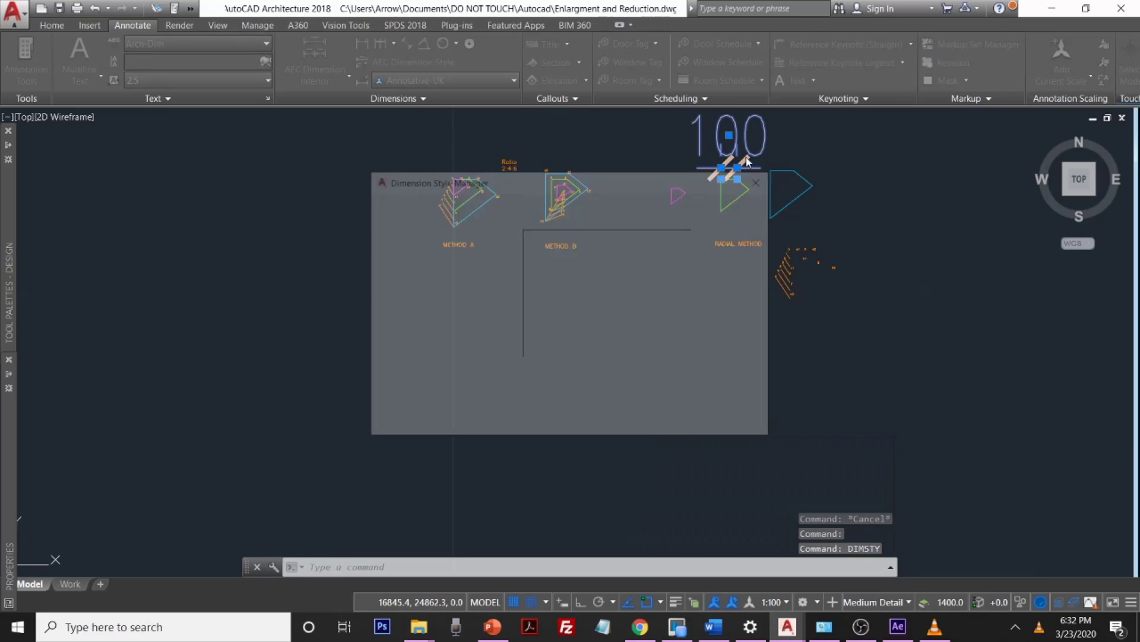
left_click(736, 280)
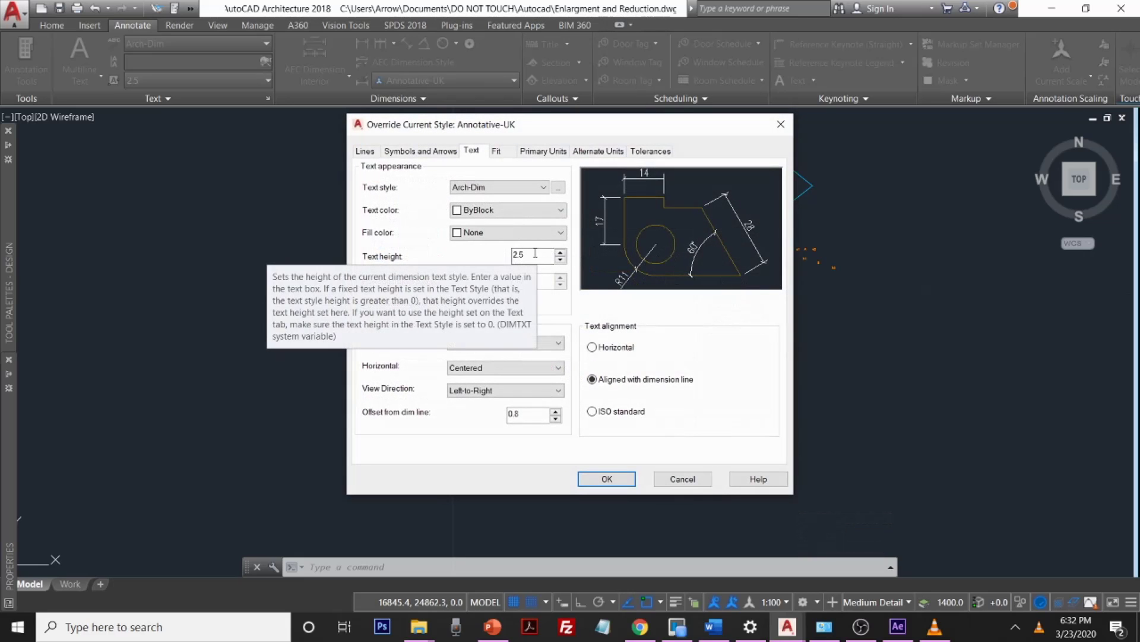
left_click(535, 253)
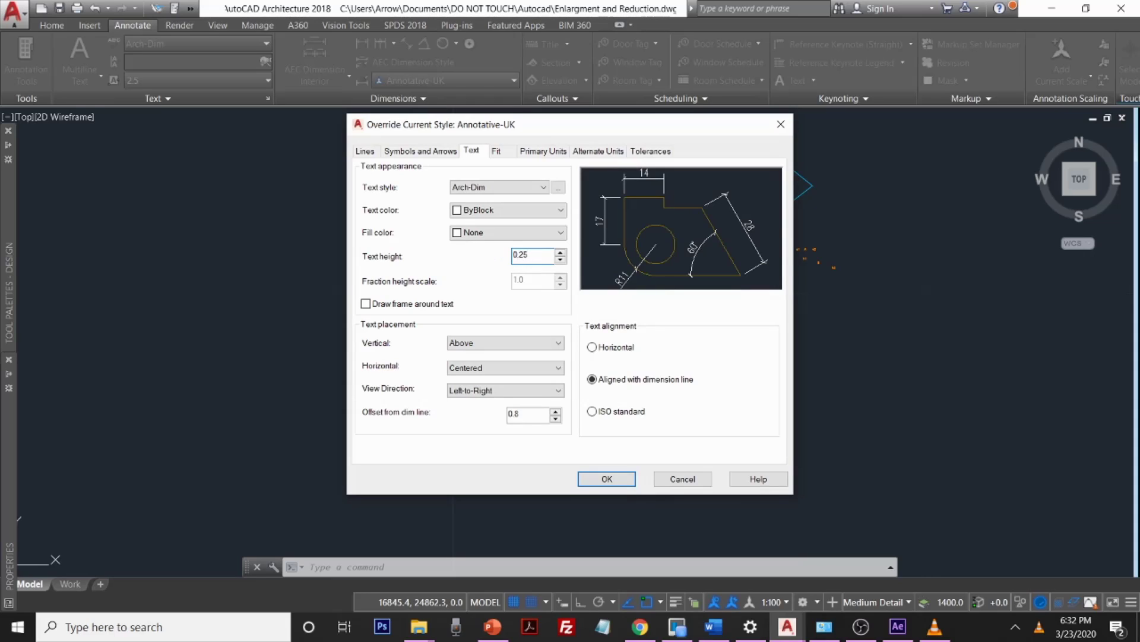
left_click(513, 254)
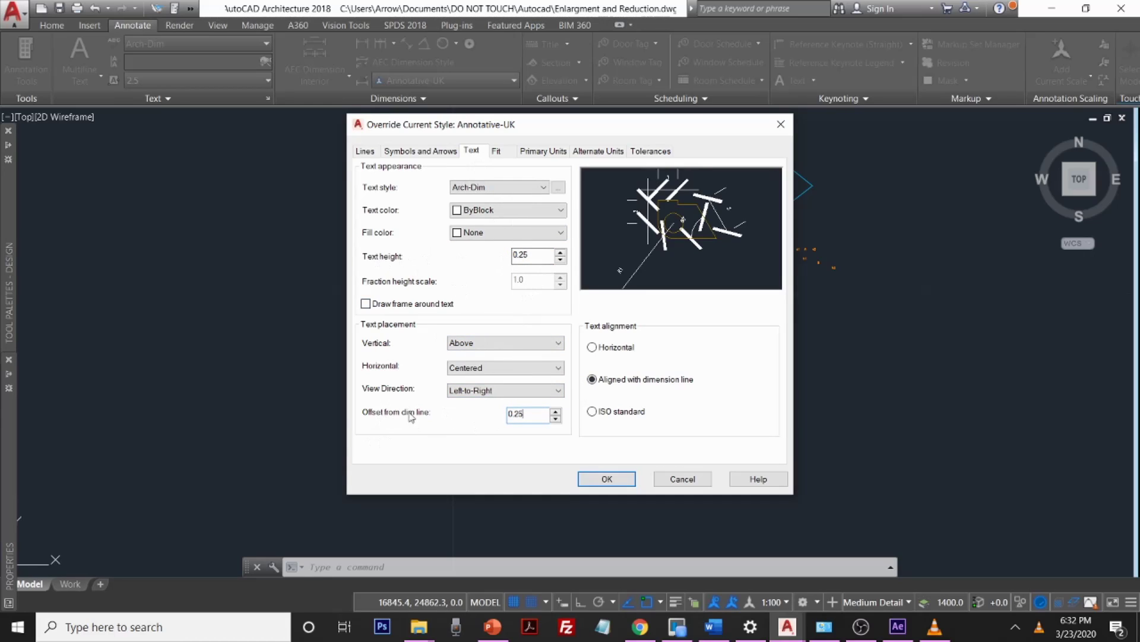
Step: Set break size, arrow size, spacing and extension-line values in the override to 0.25
left_click(408, 153)
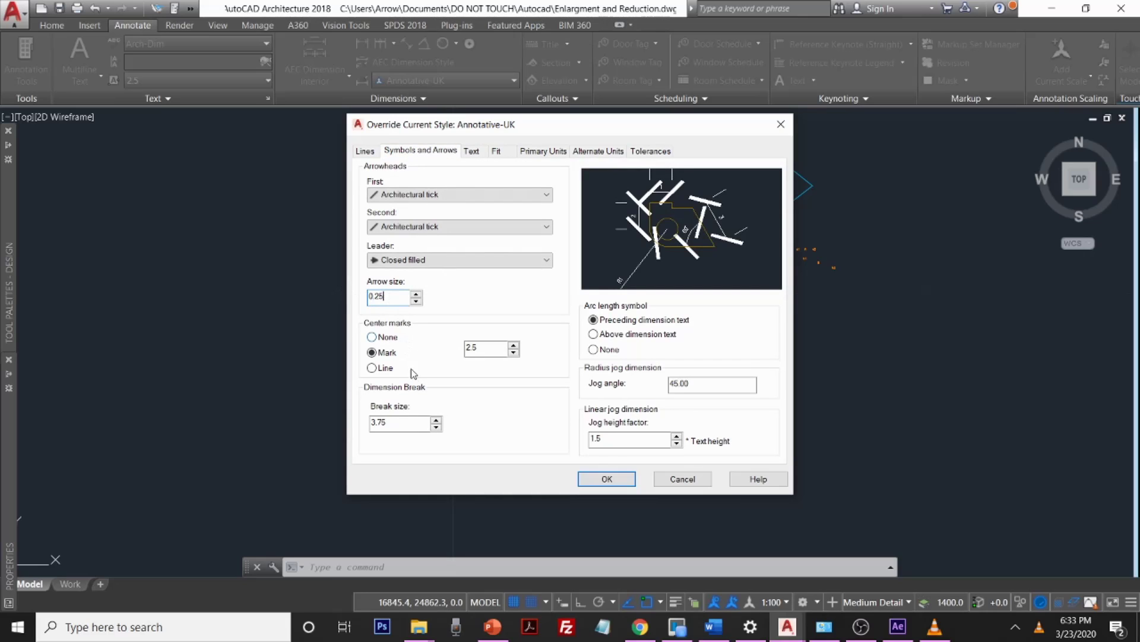
left_click(404, 421)
type("0.25")
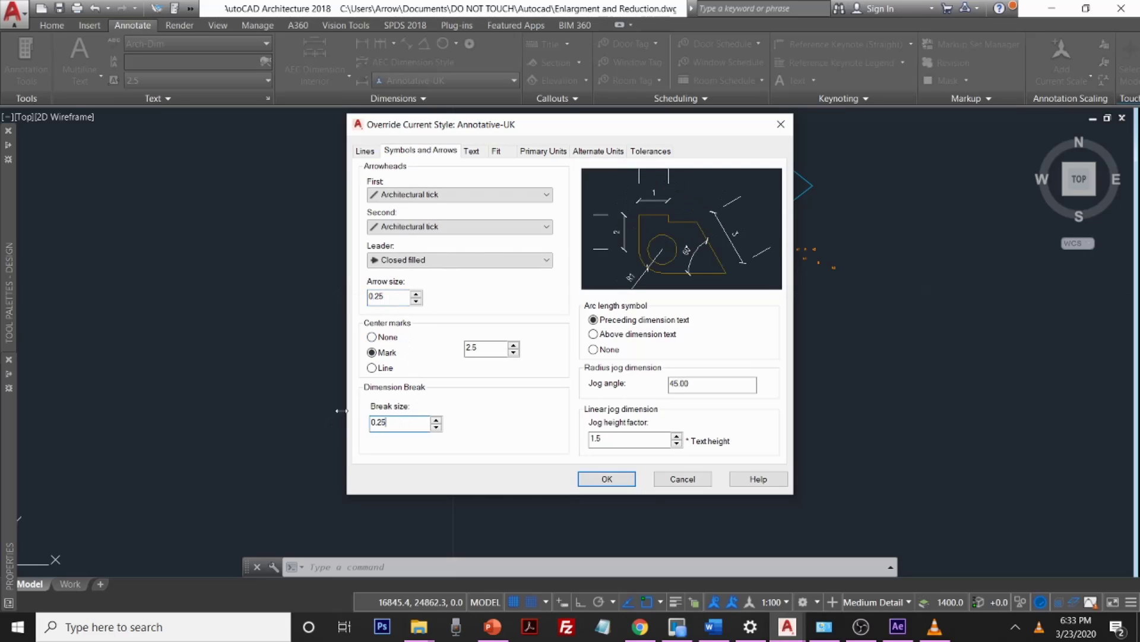
double_click(616, 442)
left_click(366, 151)
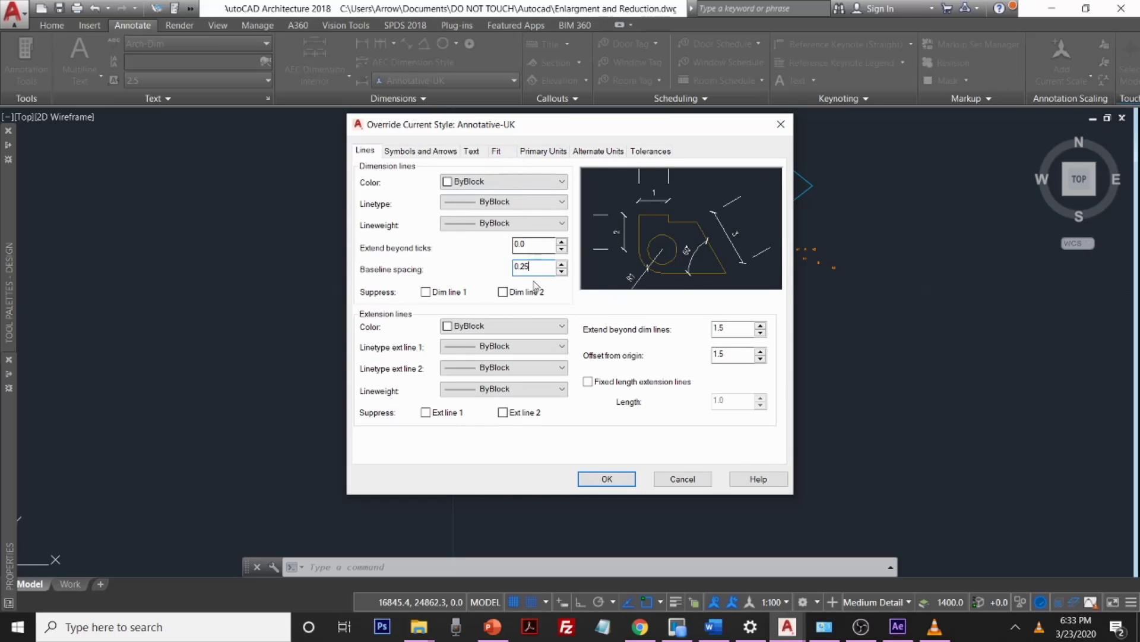
left_click_drag(742, 328, 683, 367)
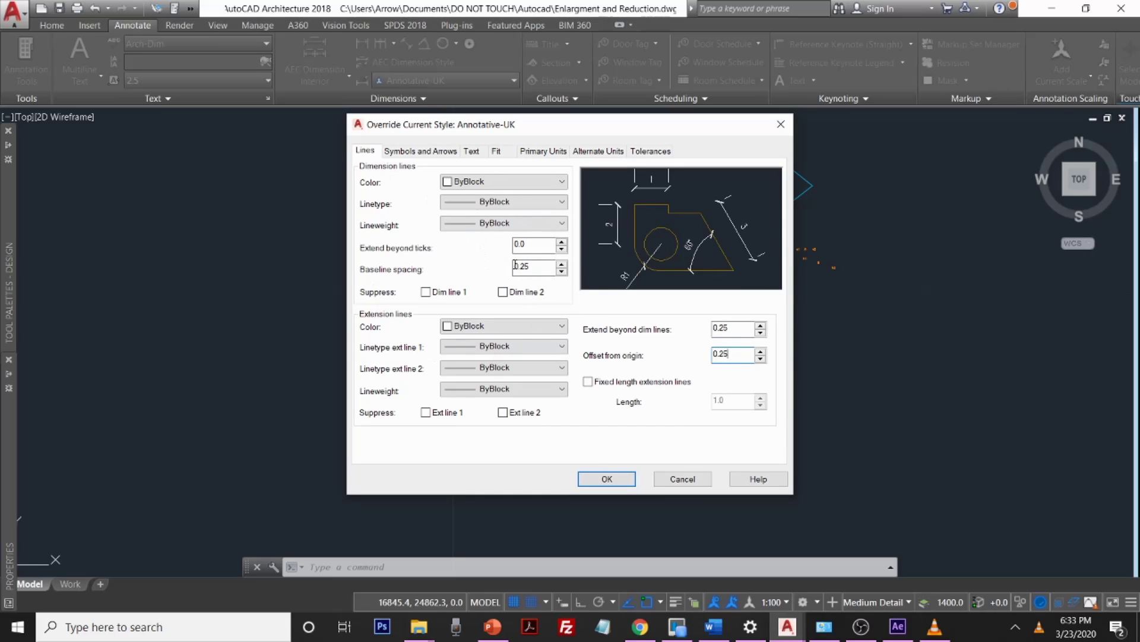
Step: Accept the style override, make it current, and select the oversized 100 dimension
left_click(609, 480)
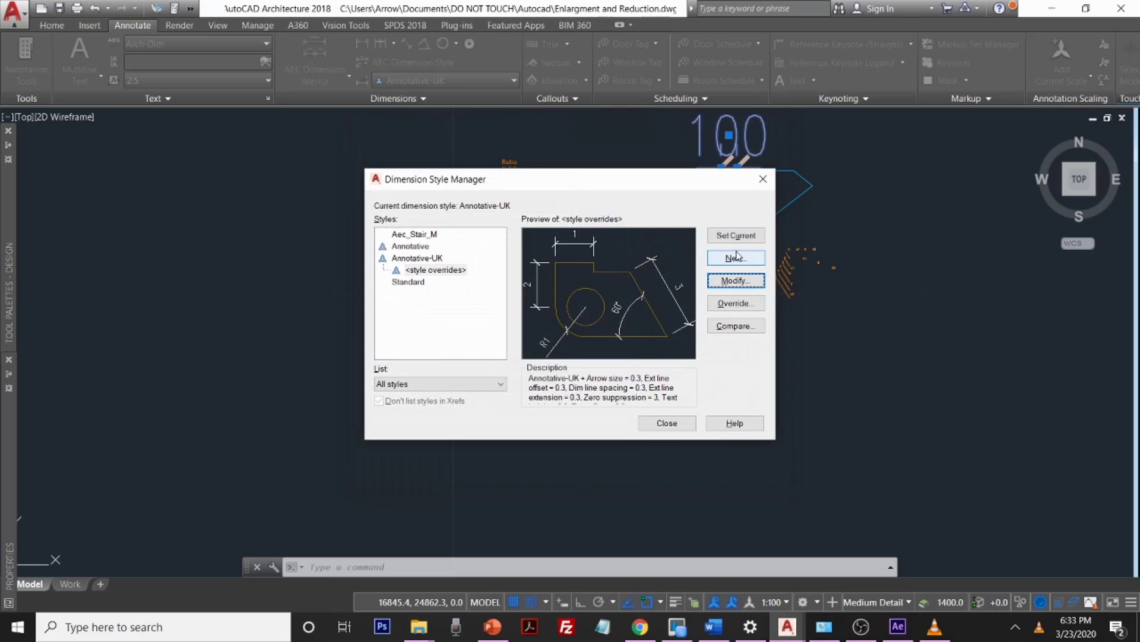
left_click(738, 236)
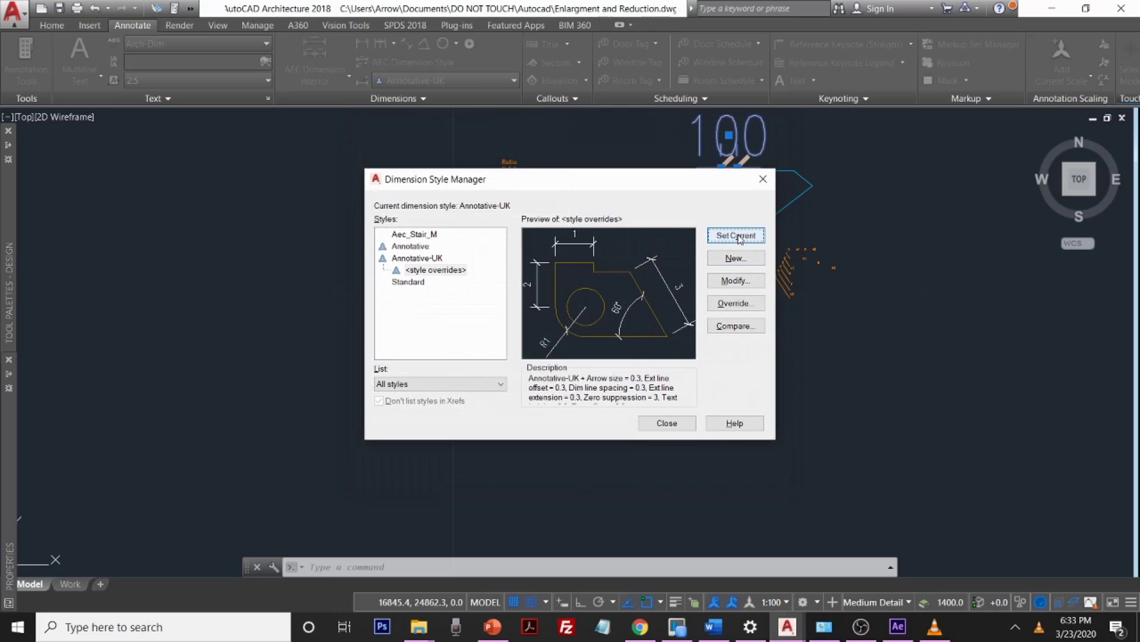
left_click(667, 422)
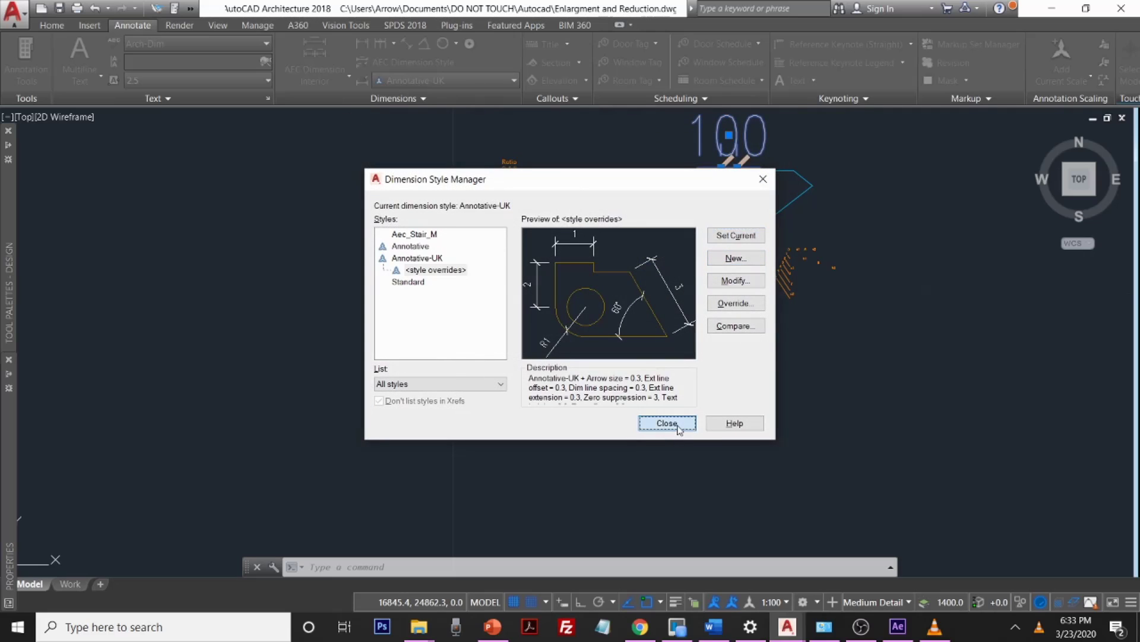
left_click(735, 156)
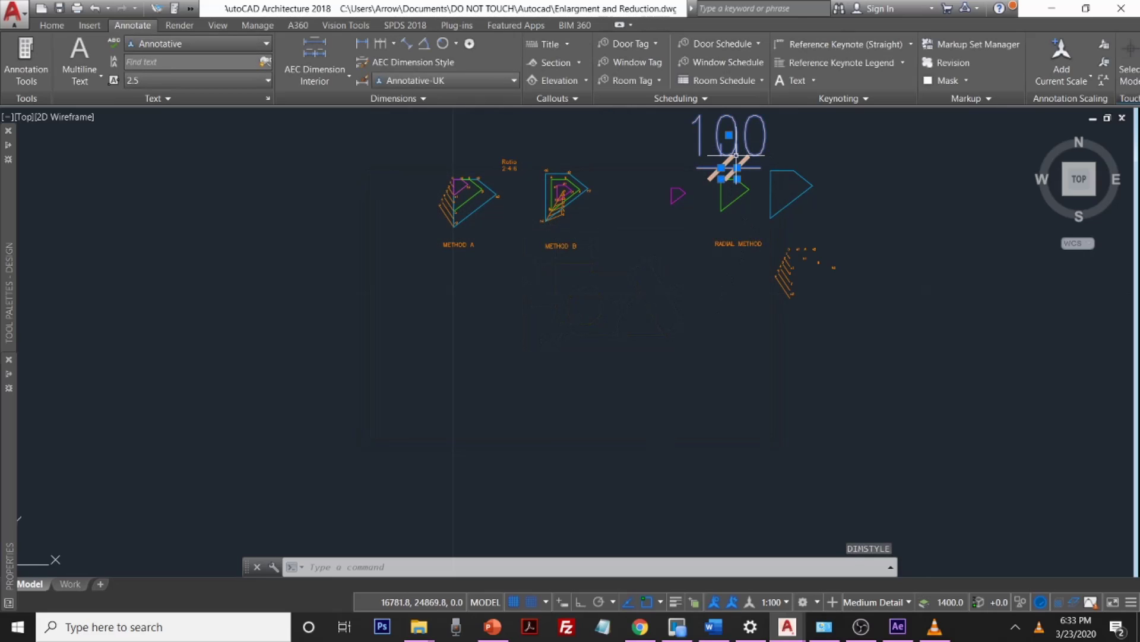
Step: Erase the oversized 100 dimension and place a 148 linear dimension above the cyan top edge
key("Delete")
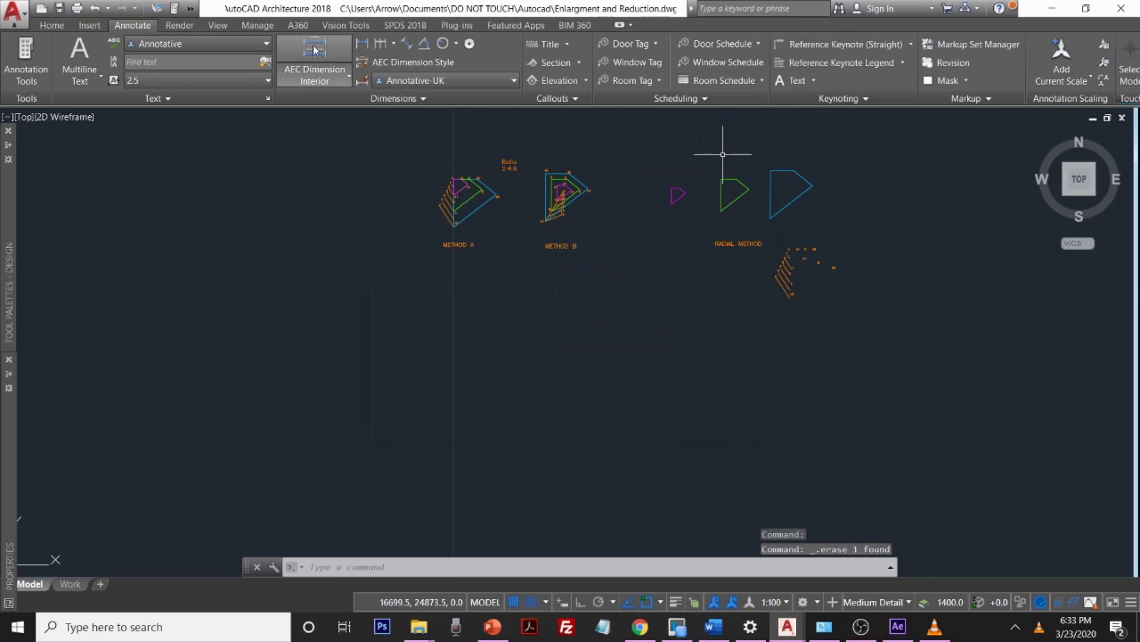
left_click(362, 43)
middle_click_drag(632, 162, 571, 218)
scroll(719, 238, "up", 5)
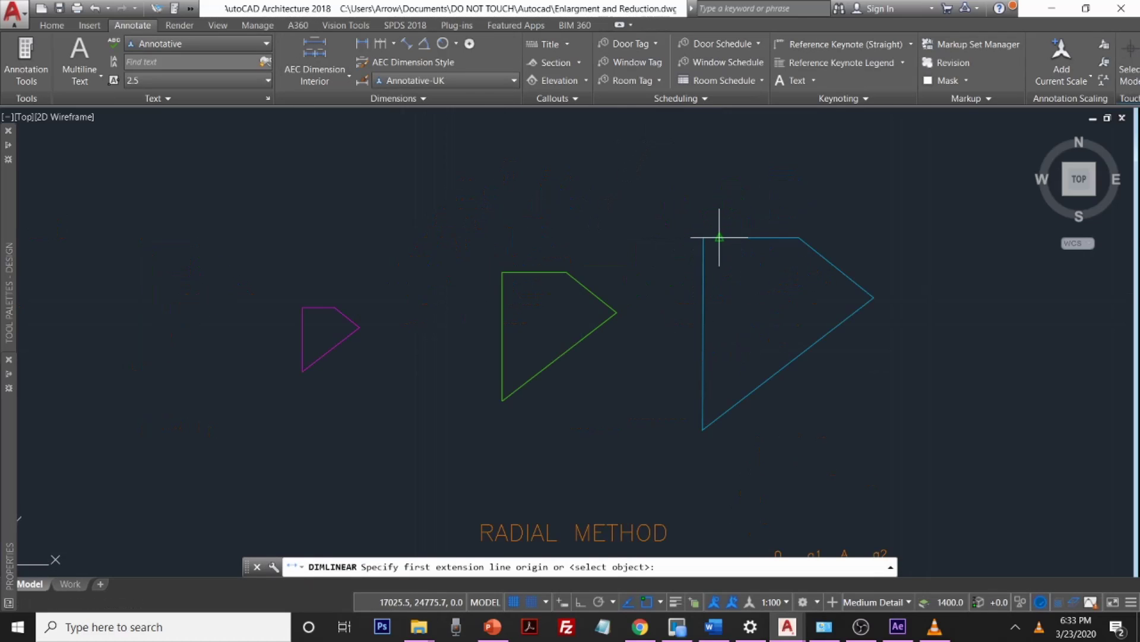
scroll(703, 237, "up", 4)
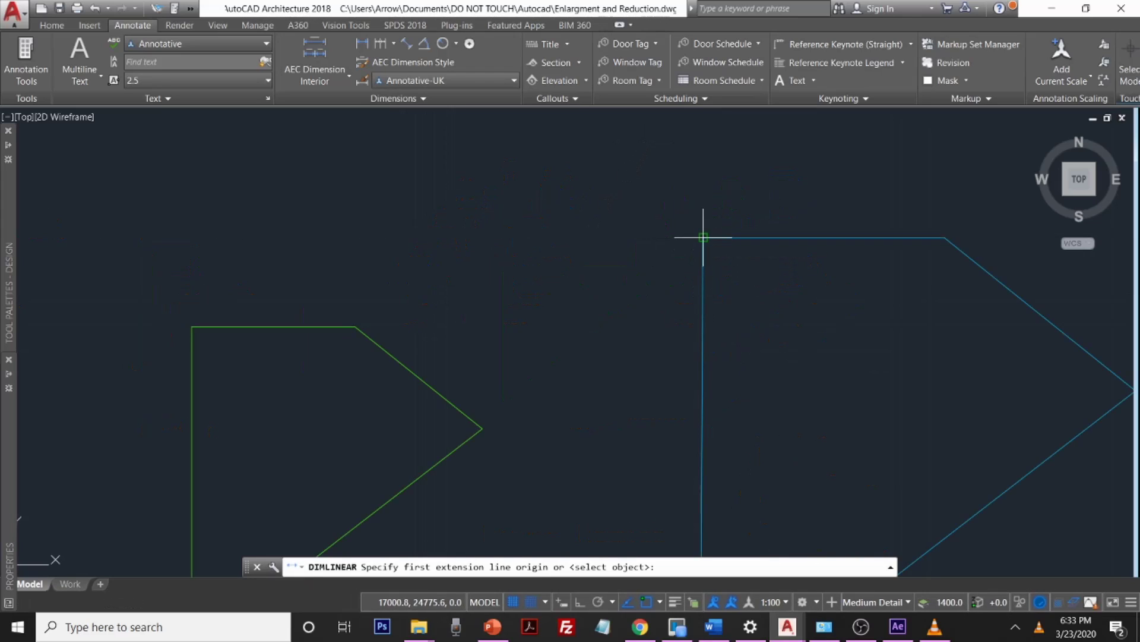
left_click(703, 237)
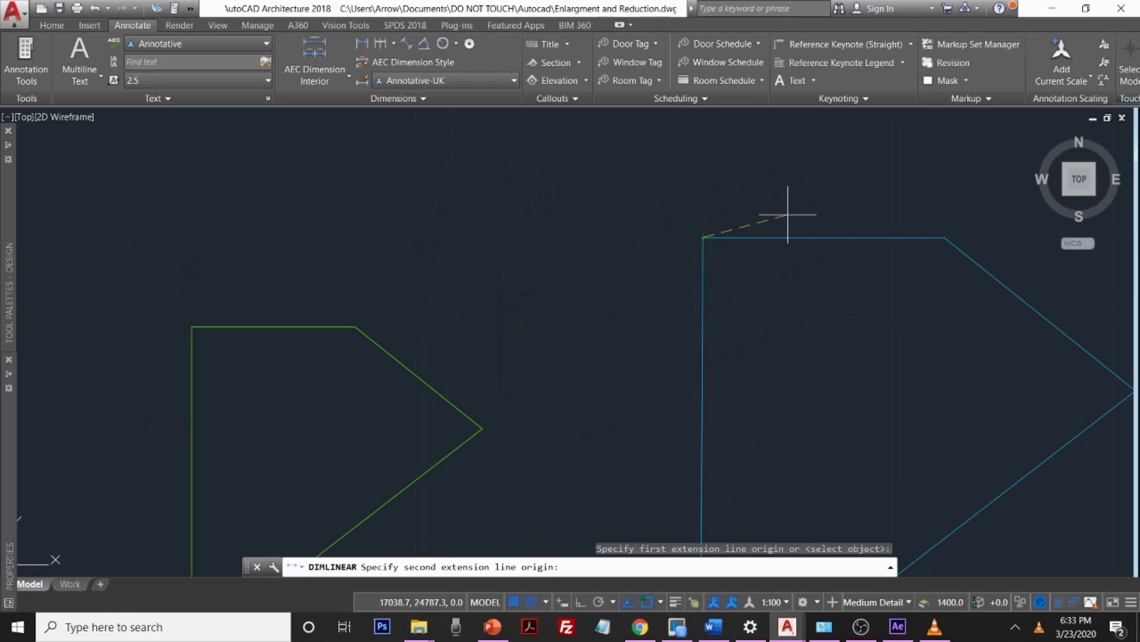
left_click(948, 237)
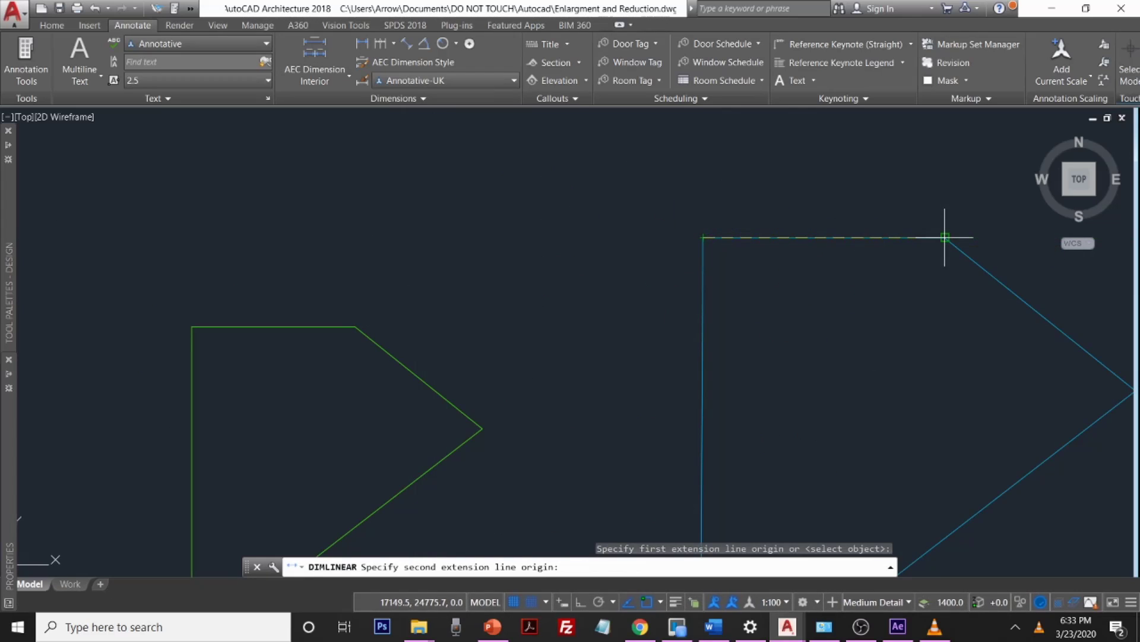
mouse_move(925, 184)
middle_mouse_down()
mouse_move(911, 186)
mouse_move(868, 288)
middle_mouse_up()
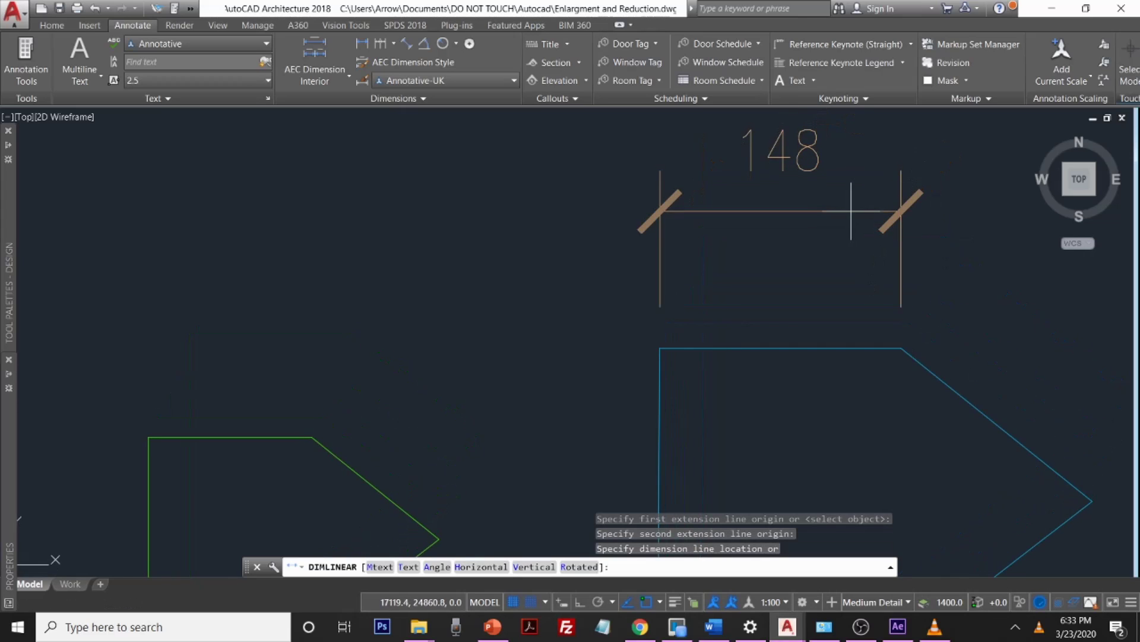
left_click(808, 229)
scroll(811, 230, "down", 5)
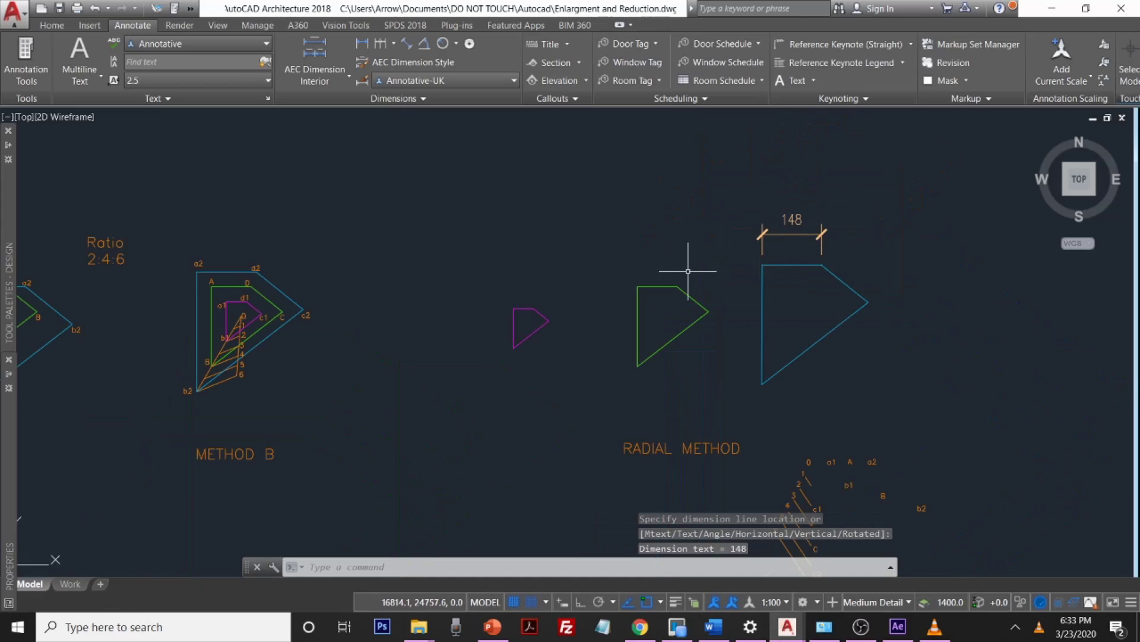
key("Return")
key("Return")
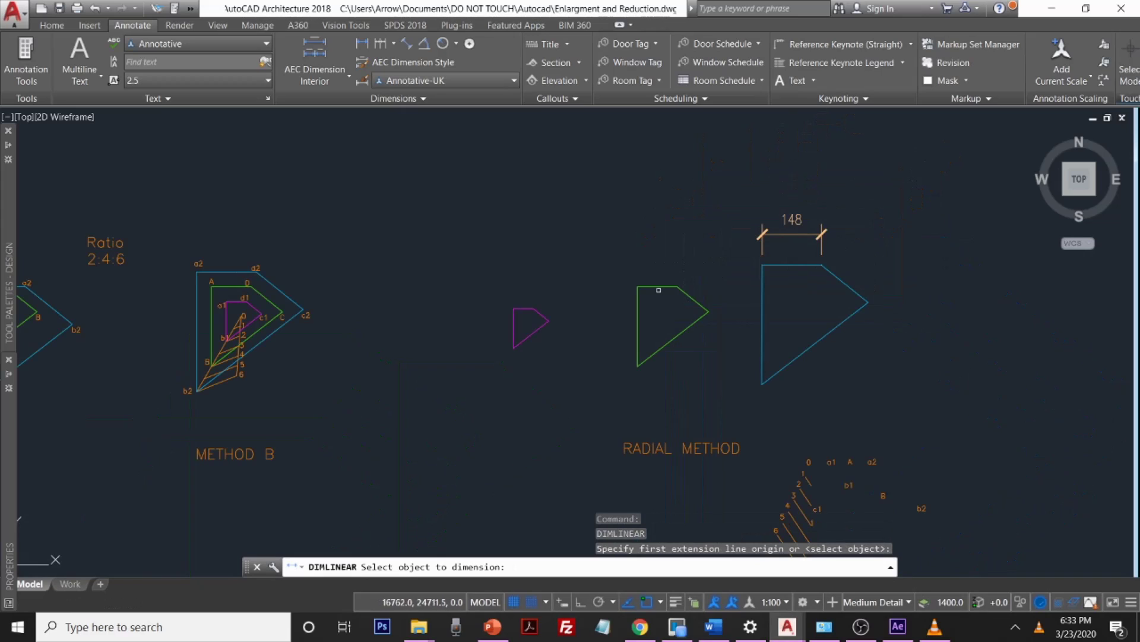
Step: Dimension the green outline's top edge with a 100 linear dimension
scroll(639, 285, "up", 2)
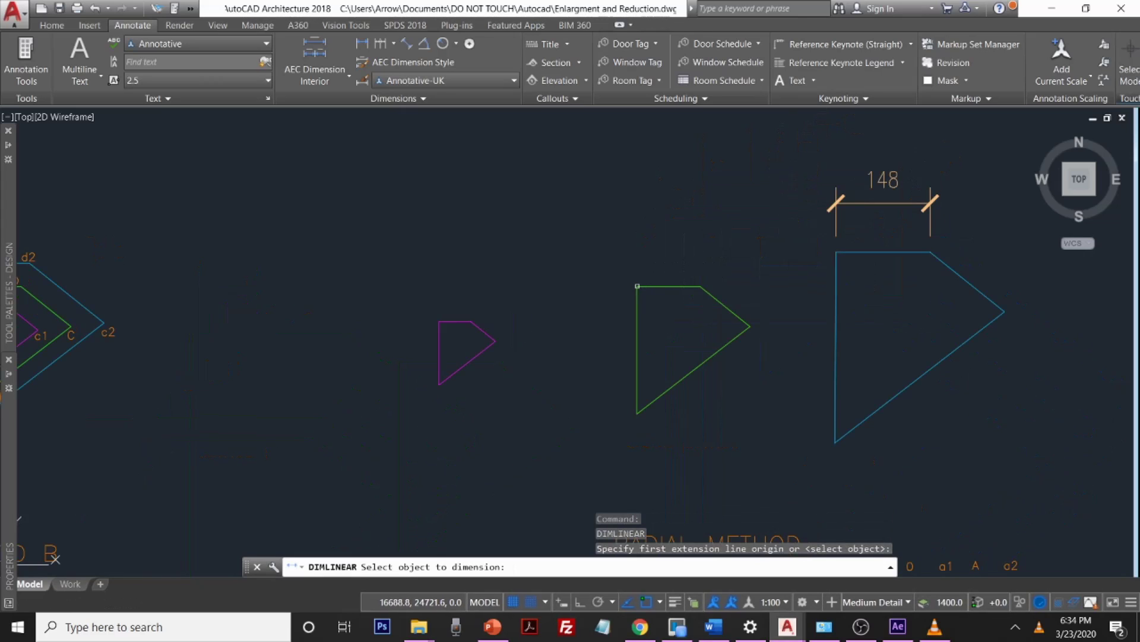
key("Escape")
scroll(638, 286, "up", 3)
key("Return")
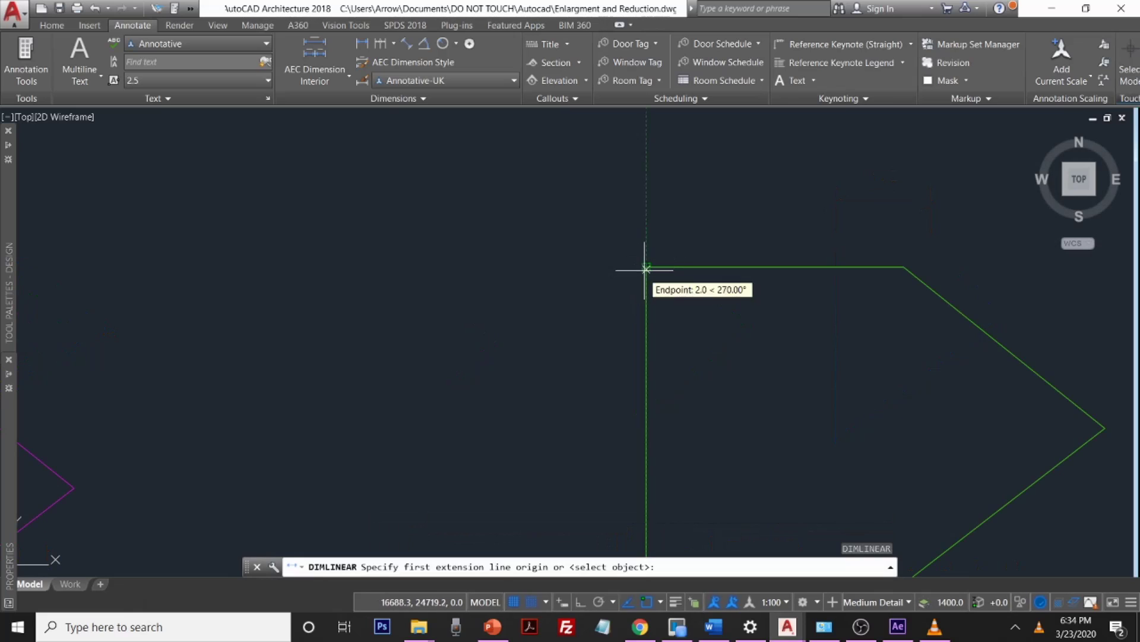
scroll(646, 265, "up", 2)
left_click(644, 264)
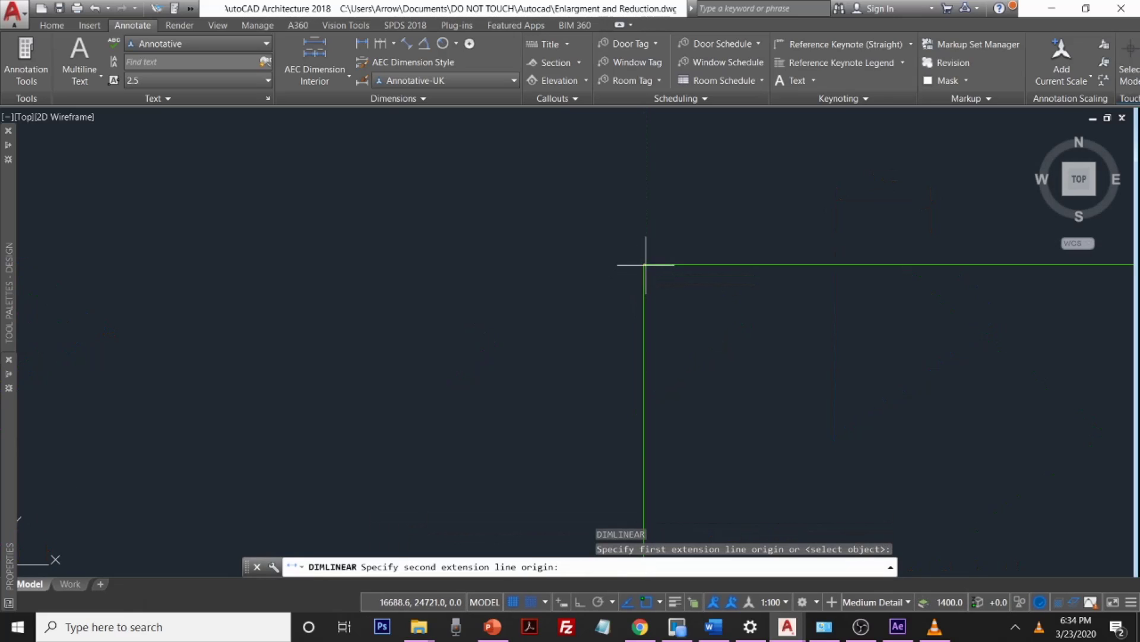
middle_click_drag(762, 244, 555, 306)
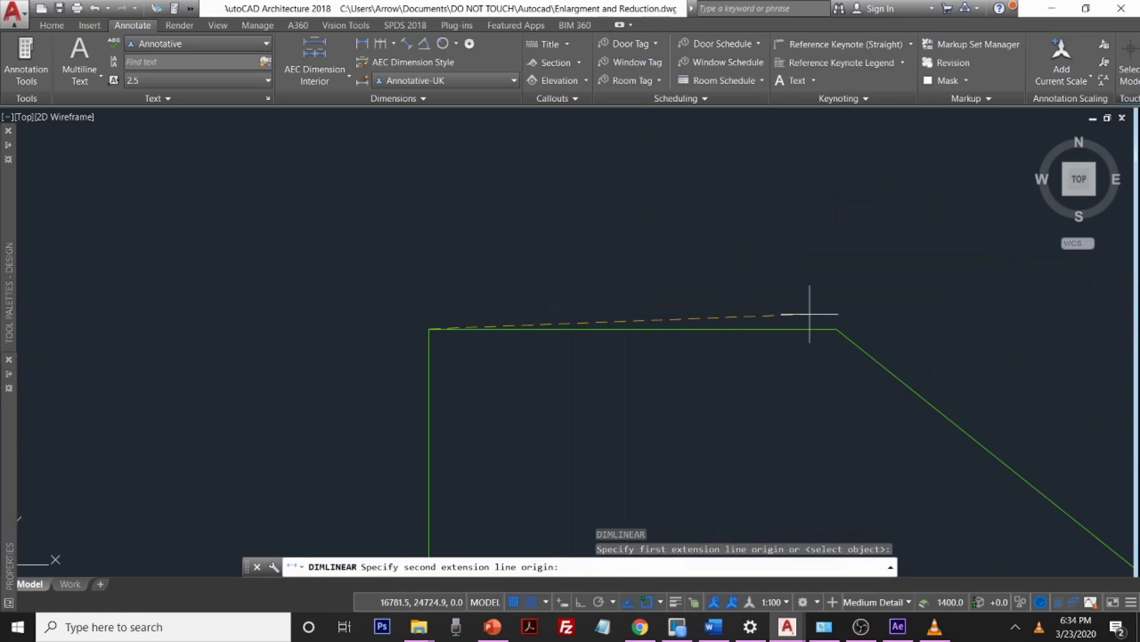
left_click(837, 326)
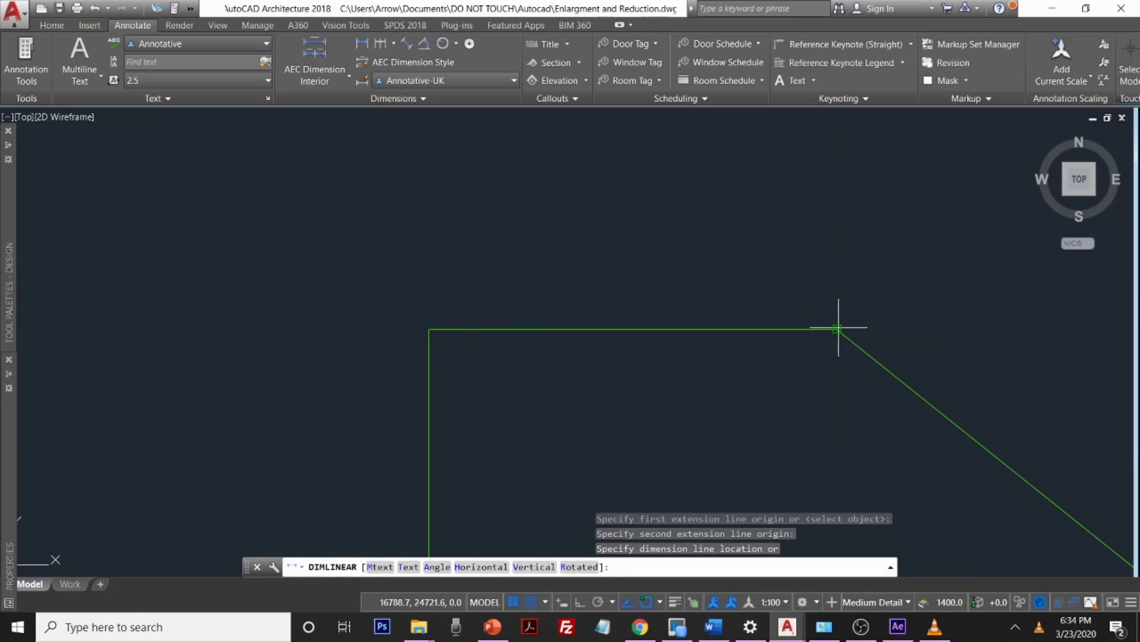
scroll(810, 216, "down", 5)
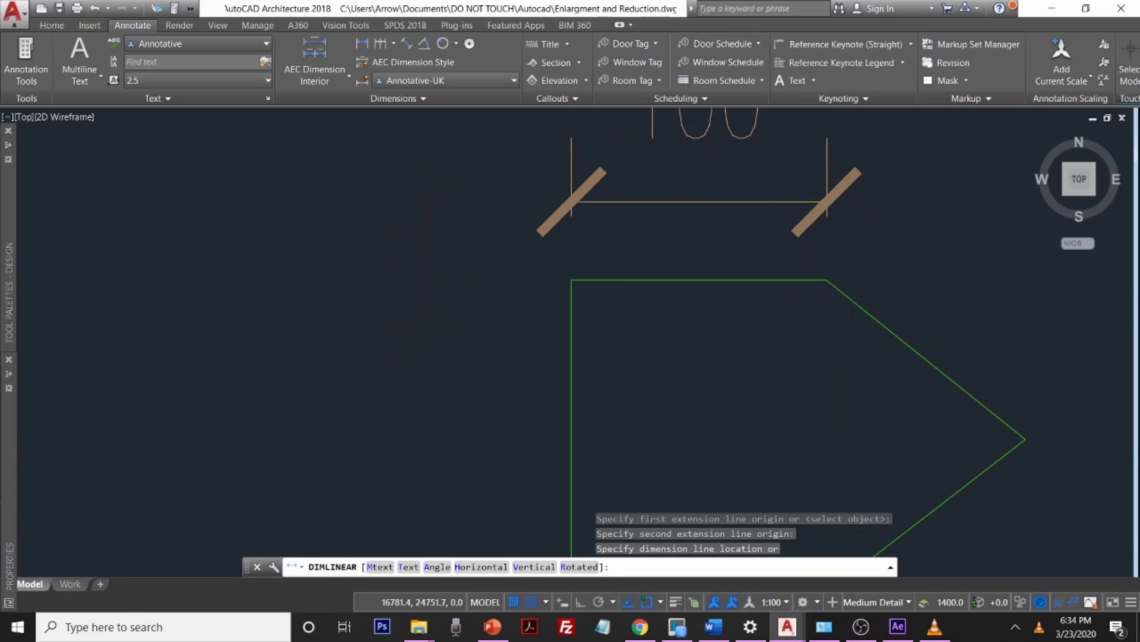
left_click(826, 196)
Step: Dimension the magenta outline's top edge with a 50 linear dimension
key("Return")
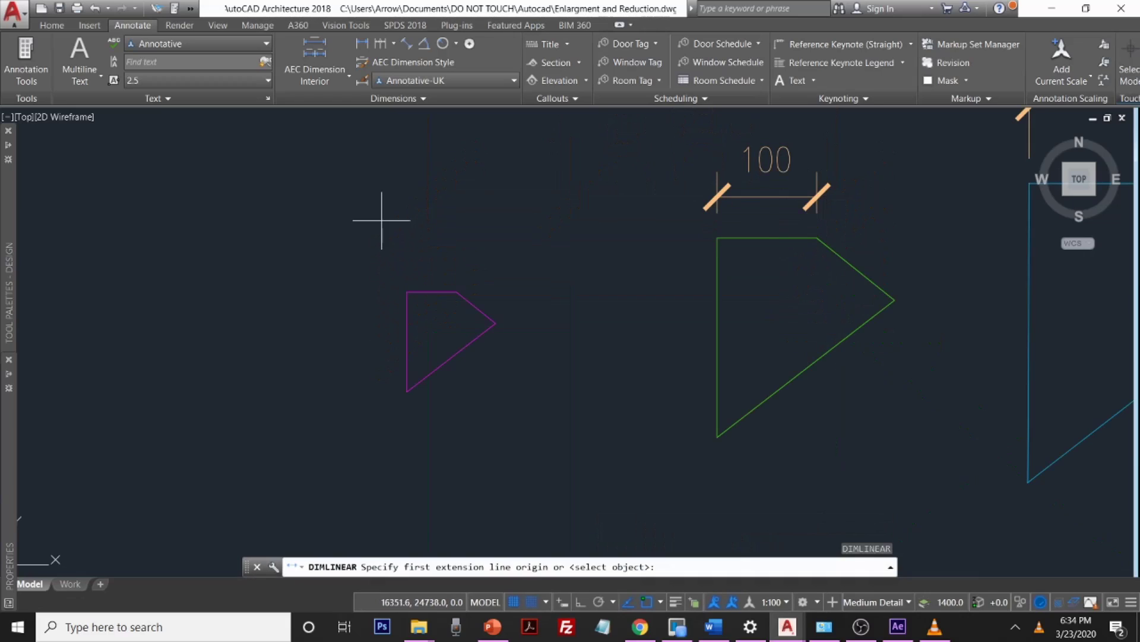
key("Return")
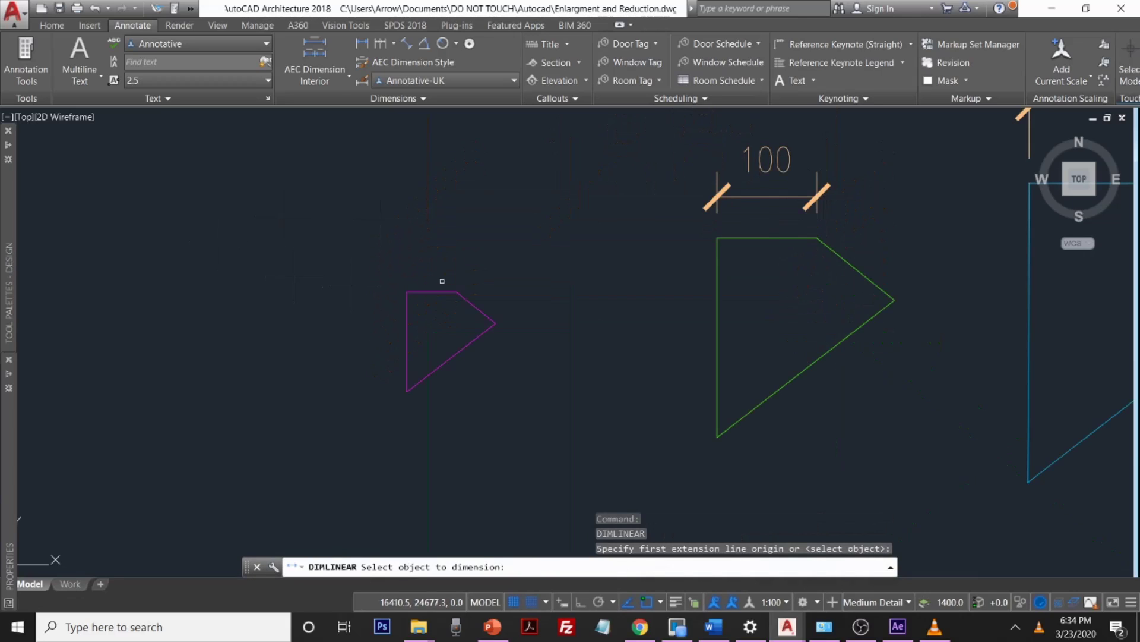
key("Escape")
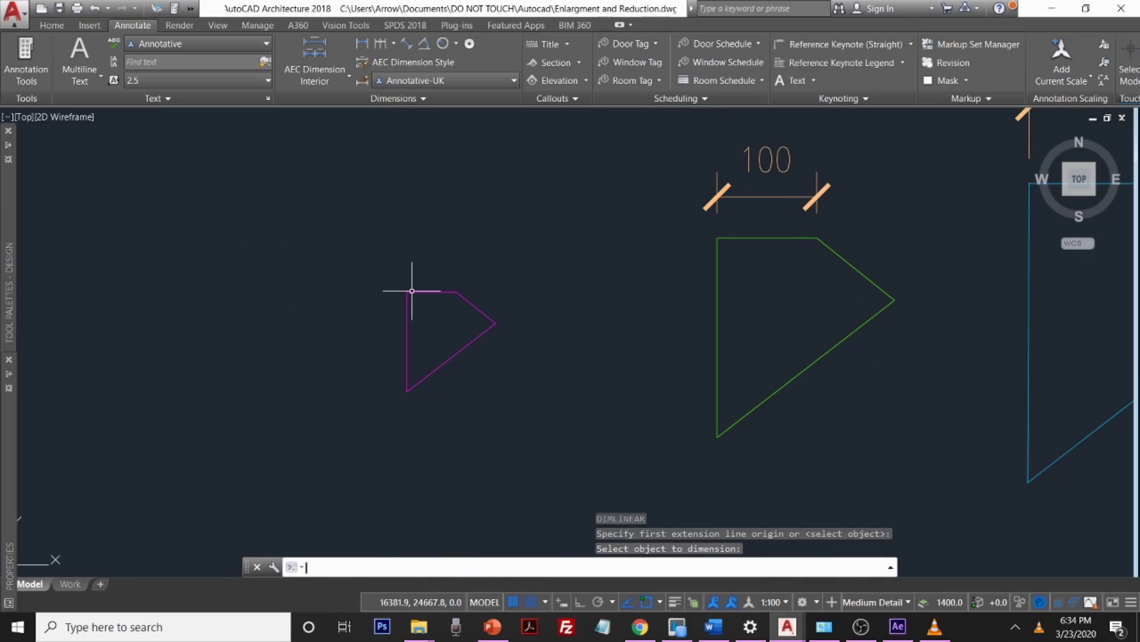
scroll(404, 290, "up", 10)
key("Return")
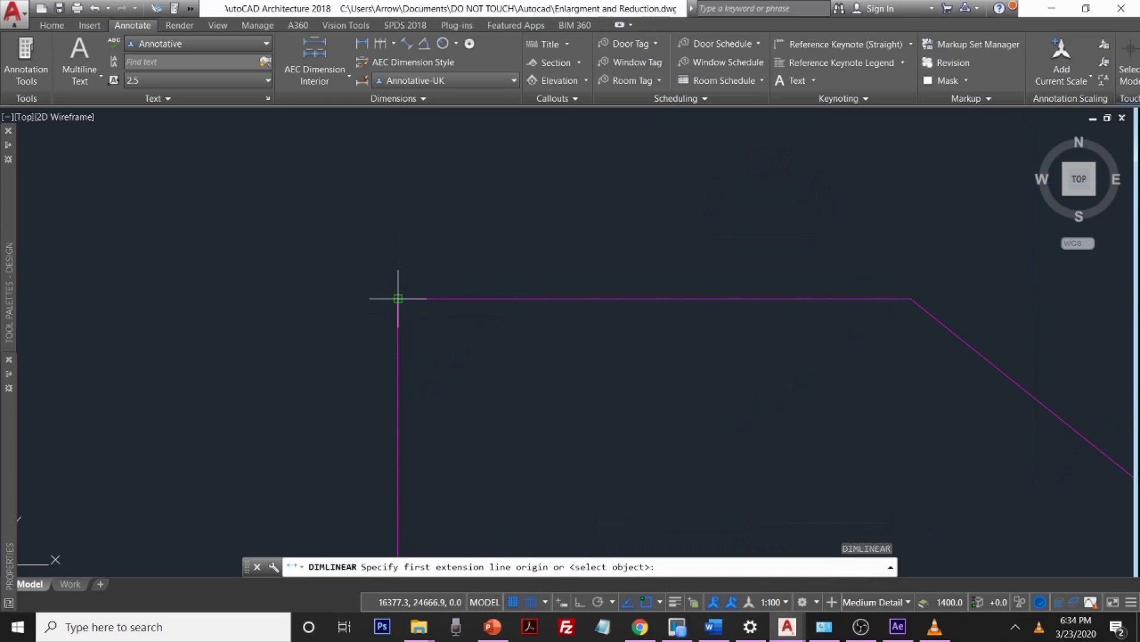
left_click(398, 291)
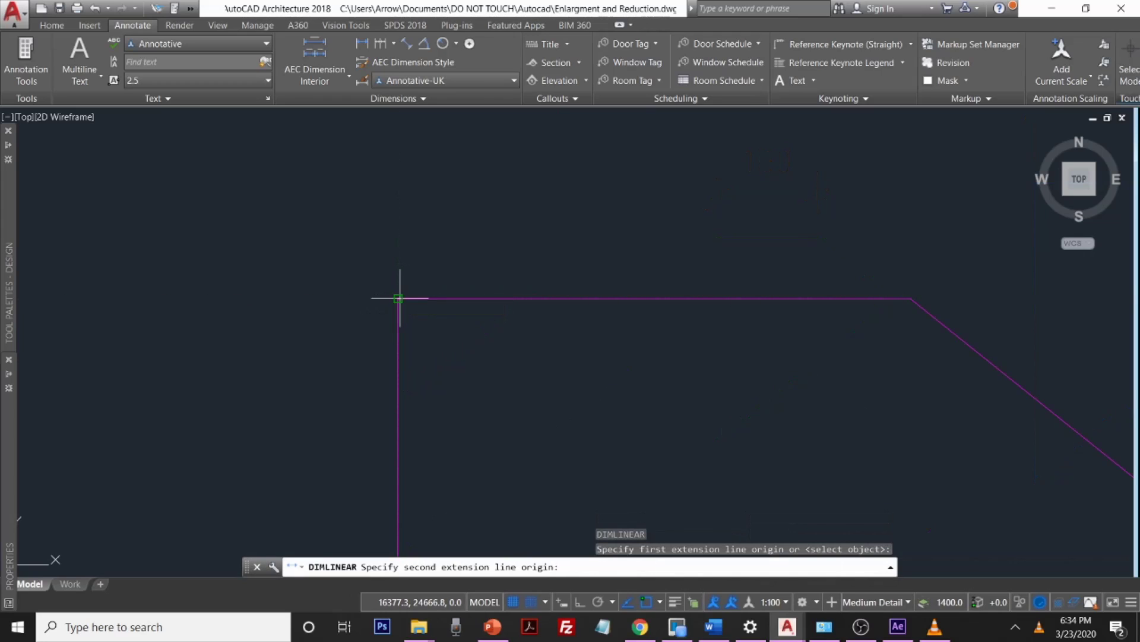
left_click(911, 299)
scroll(861, 191, "down", 10)
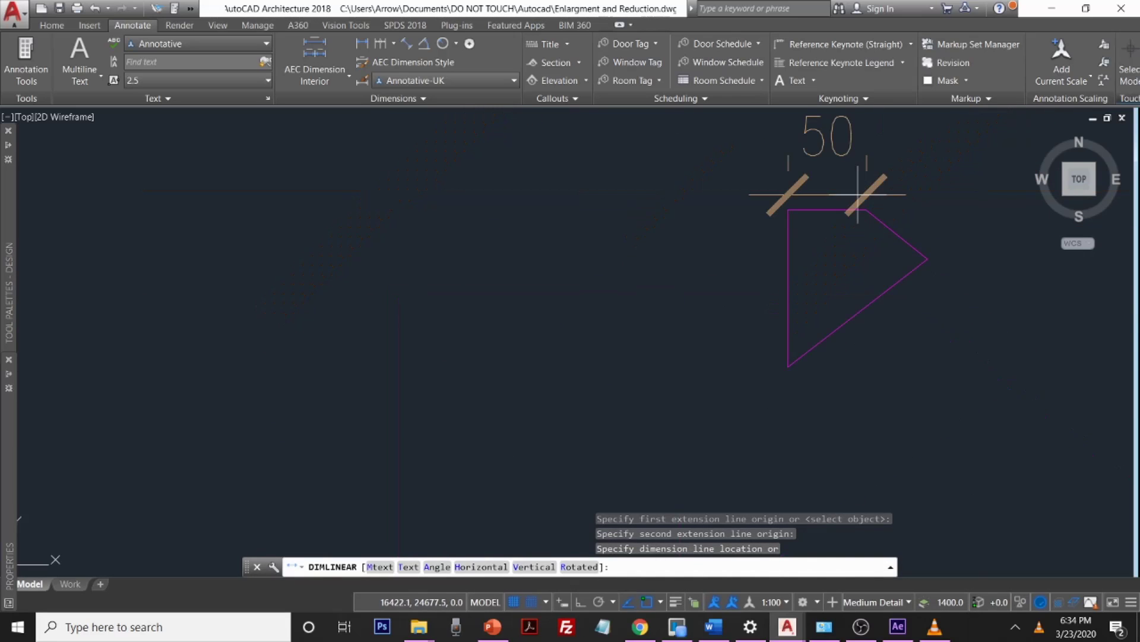
left_click(855, 168)
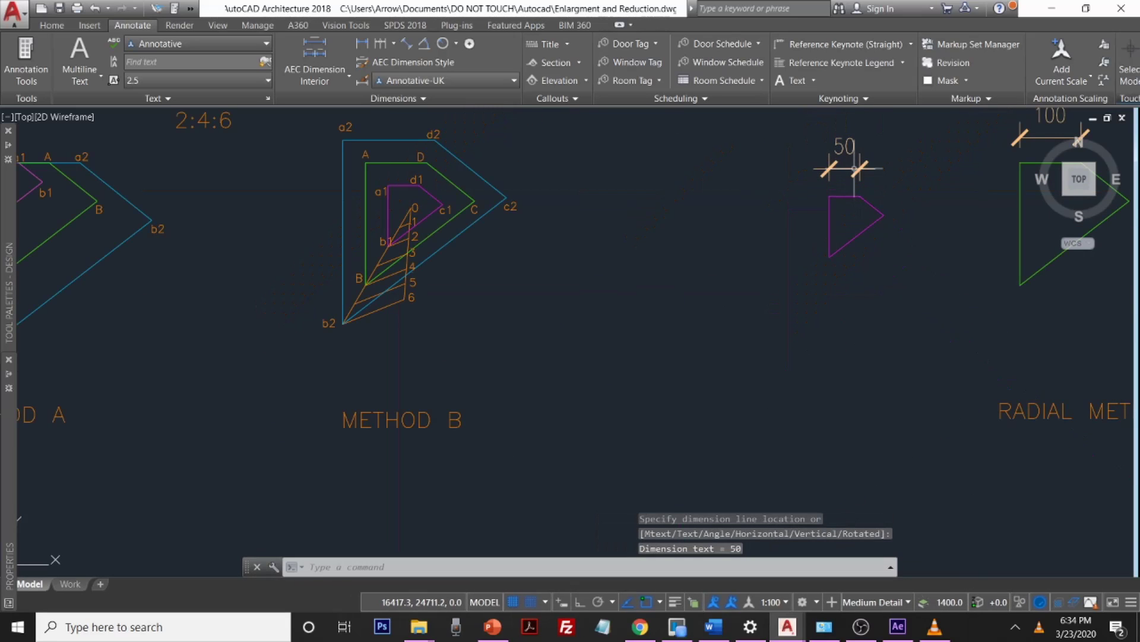
Step: Delete the existing 148 dimension above the cyan outline
scroll(856, 178, "down", 5)
mouse_move(919, 237)
middle_mouse_down()
mouse_move(862, 255)
mouse_move(742, 256)
middle_mouse_up()
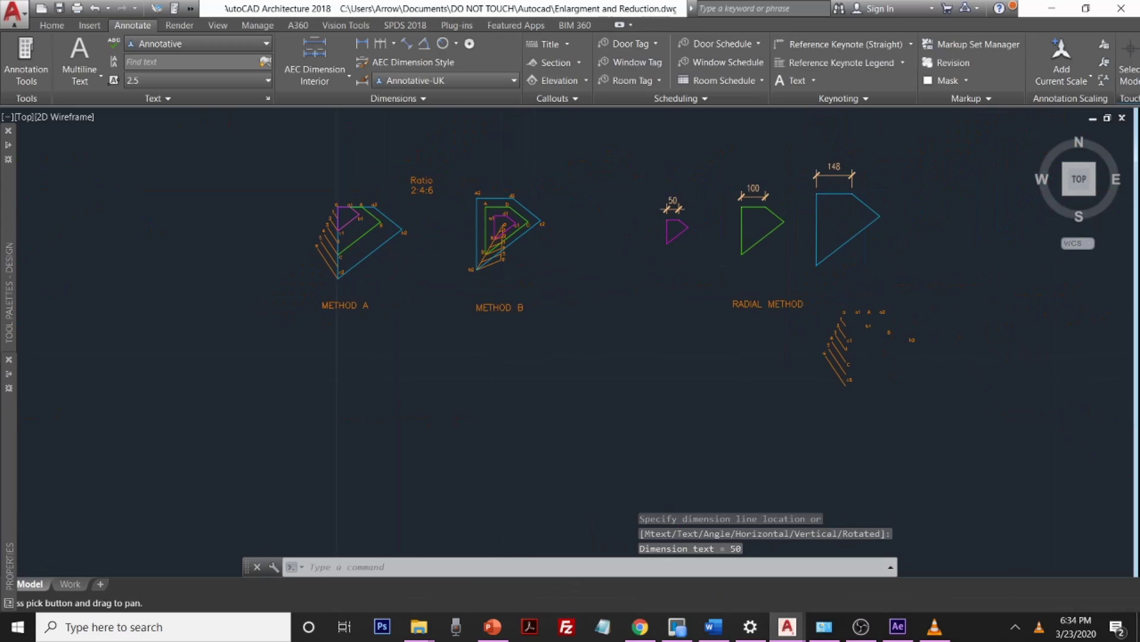
scroll(844, 175, "up", 2)
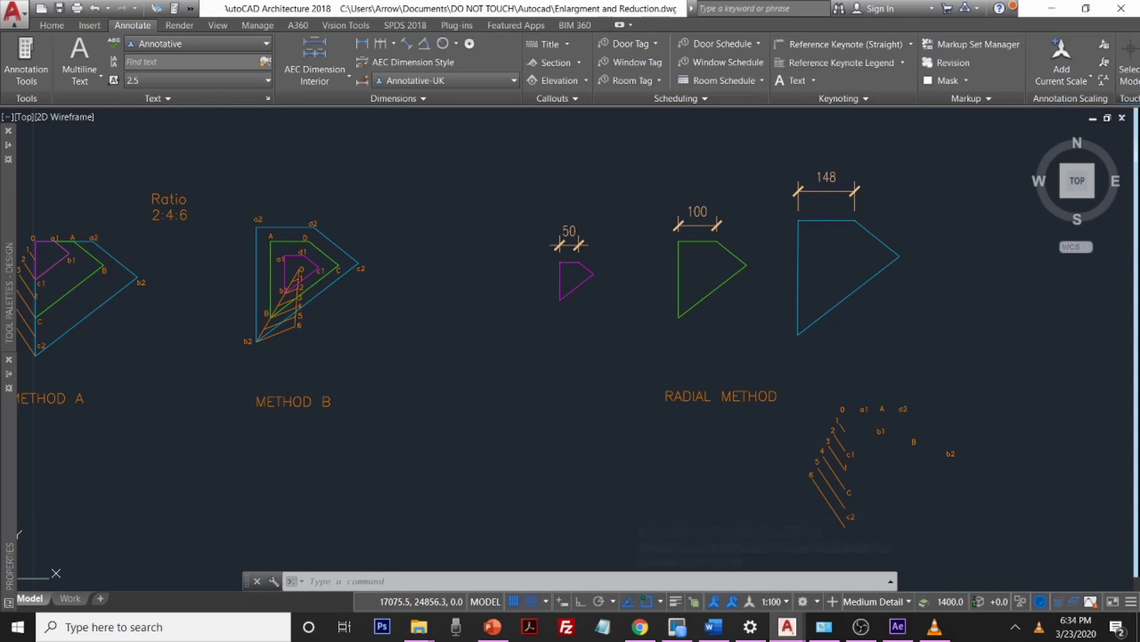
left_click(826, 190)
key("Delete")
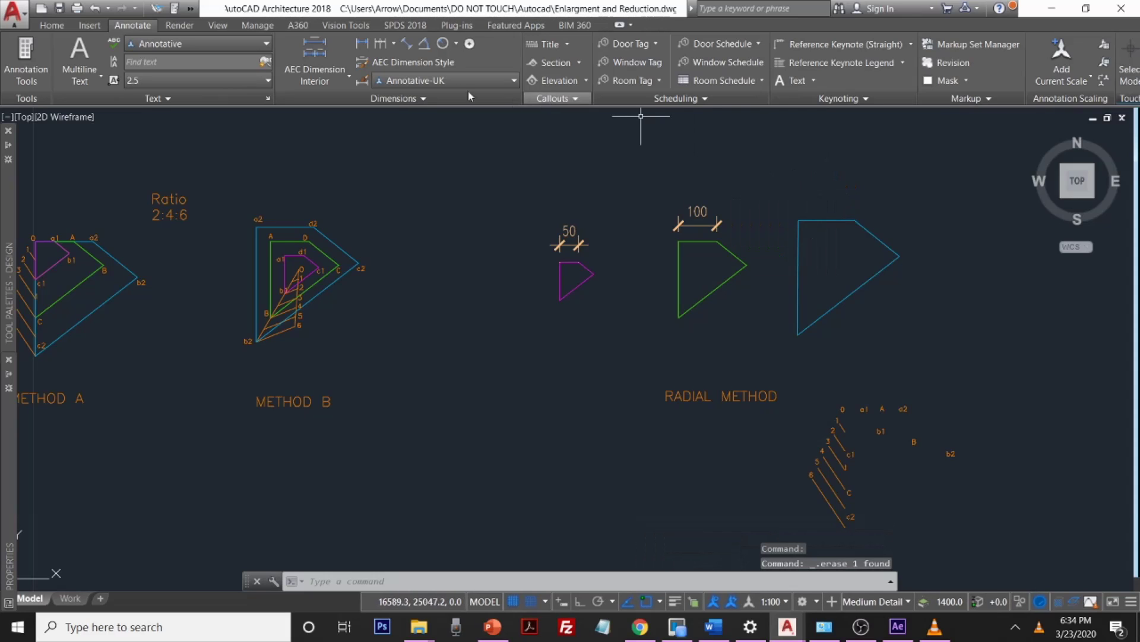
Step: Redraw the 148 linear dimension across the cyan outline's top edge
left_click(363, 44)
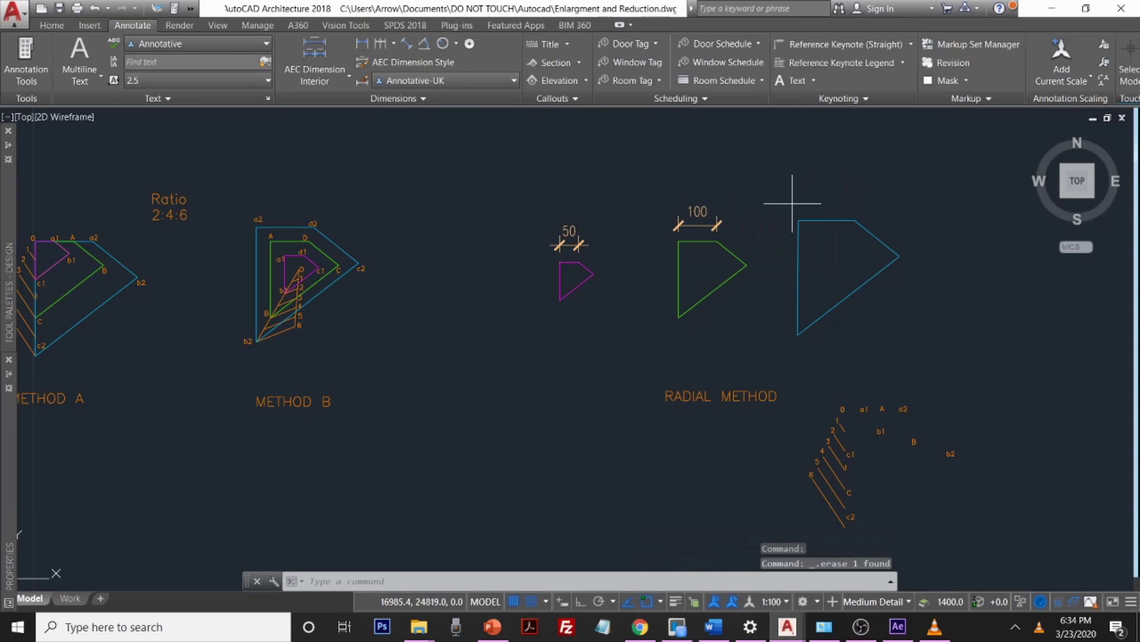
scroll(817, 196, "up", 6)
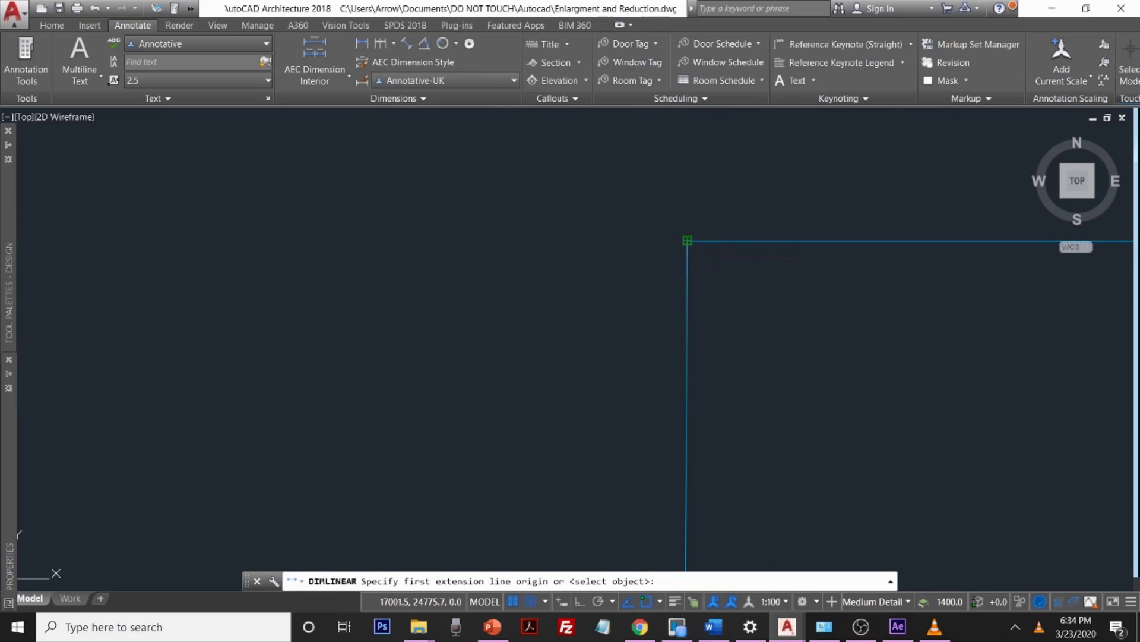
left_click(687, 241)
scroll(889, 280, "down", 2)
middle_click_drag(888, 280, 384, 331)
scroll(604, 306, "up", 4)
mouse_move(685, 318)
middle_mouse_down()
mouse_move(731, 293)
mouse_move(493, 375)
middle_mouse_up()
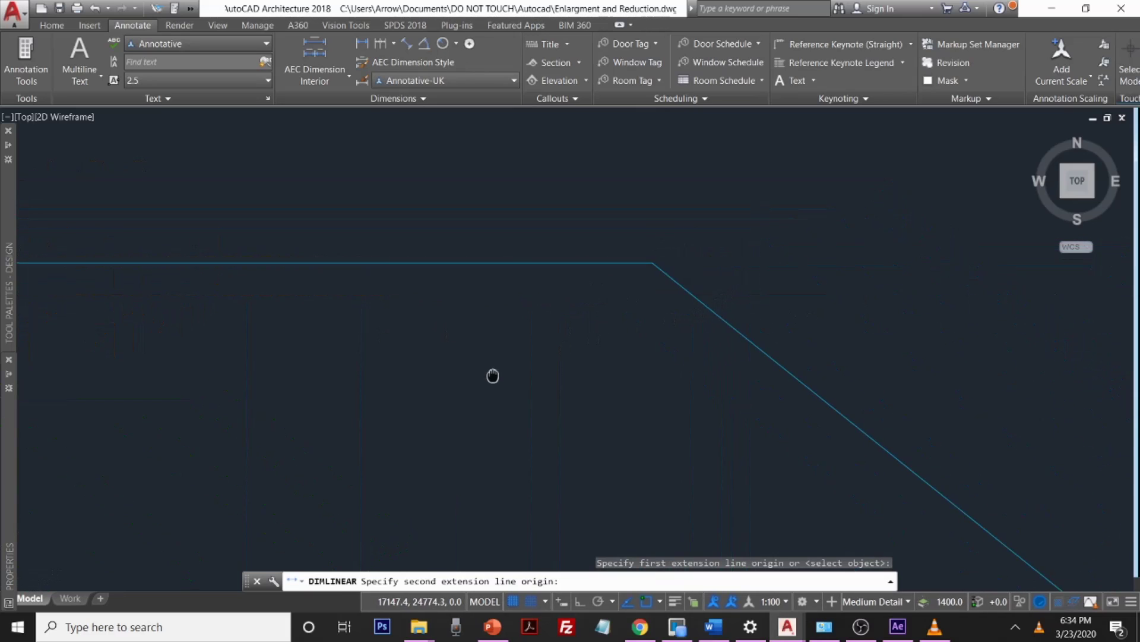
left_click(653, 263)
scroll(666, 240, "down", 4)
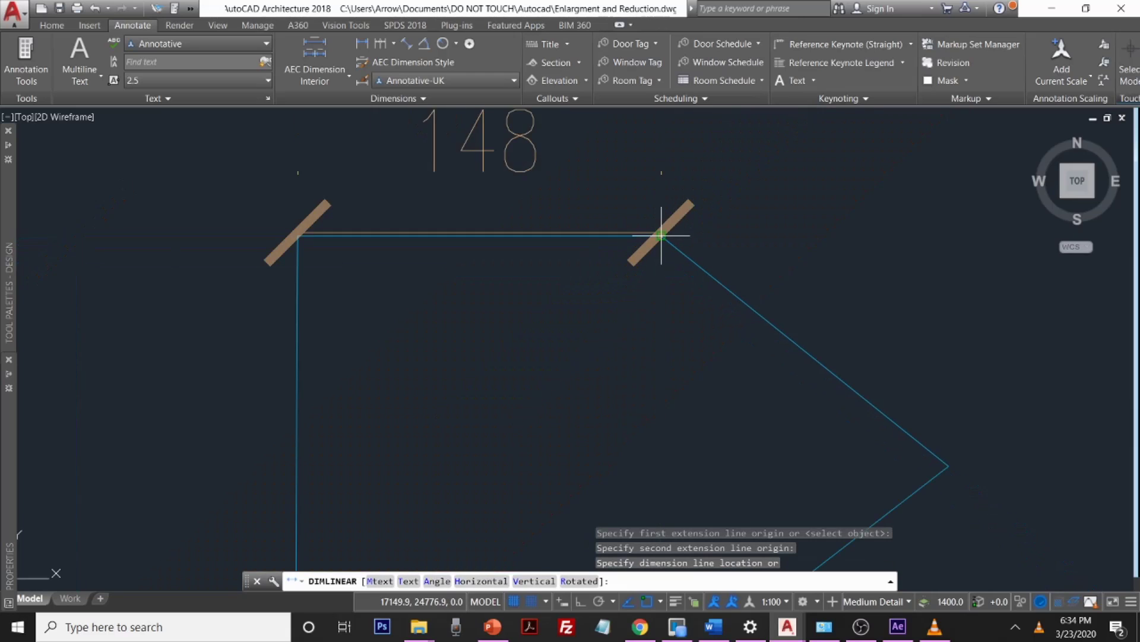
scroll(689, 244, "down", 4)
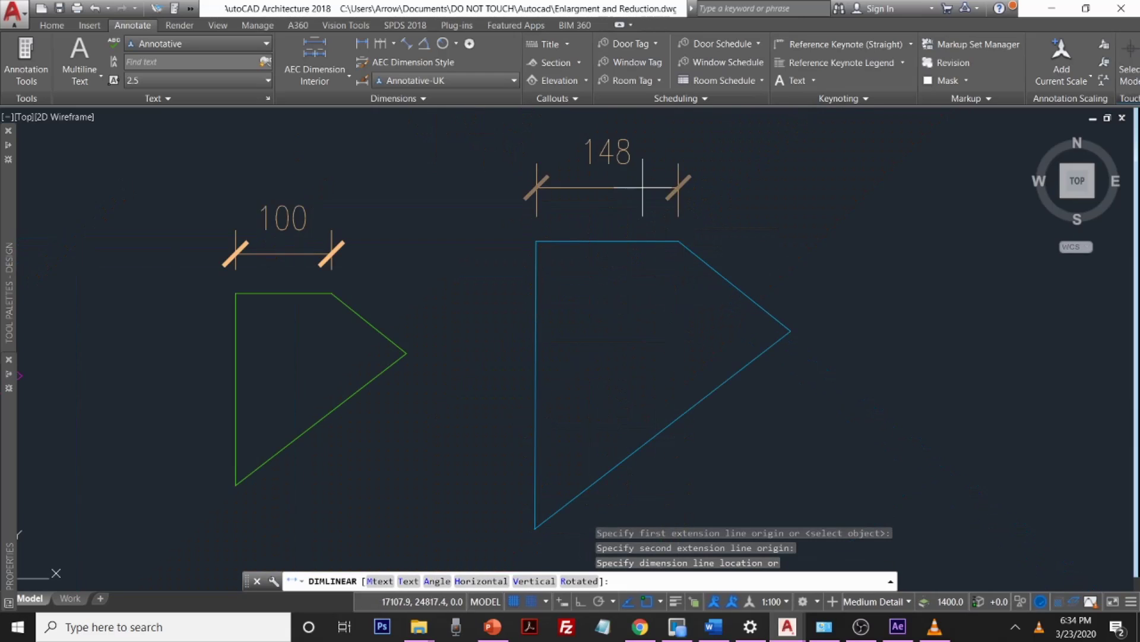
left_click(636, 191)
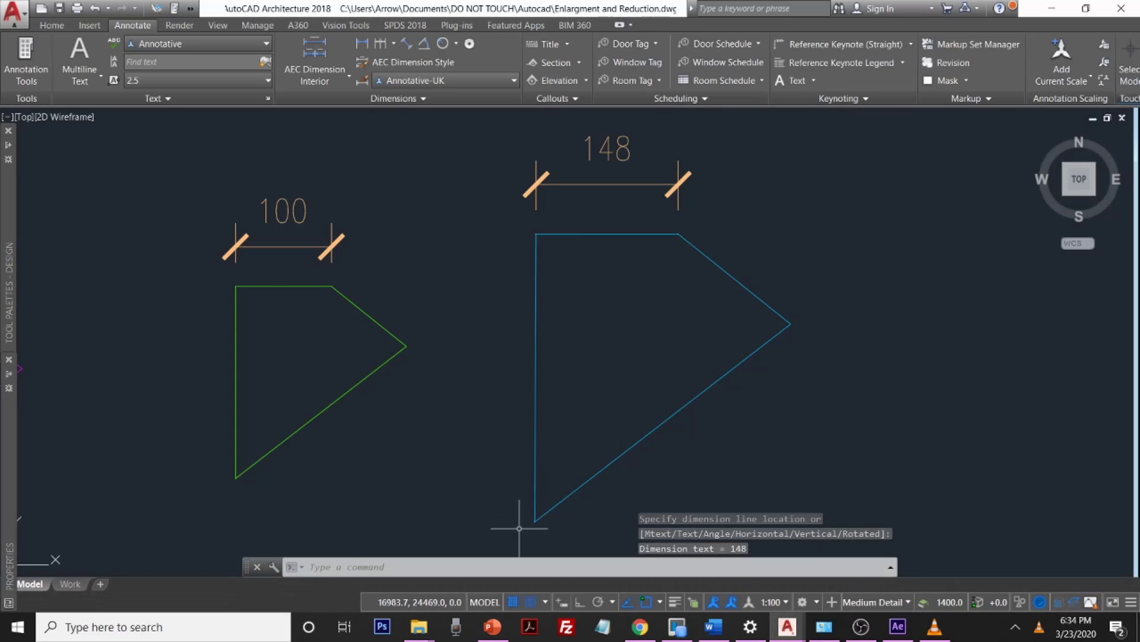
scroll(535, 529, "up", 2)
middle_click_drag(547, 535, 564, 395)
scroll(527, 387, "up", 3)
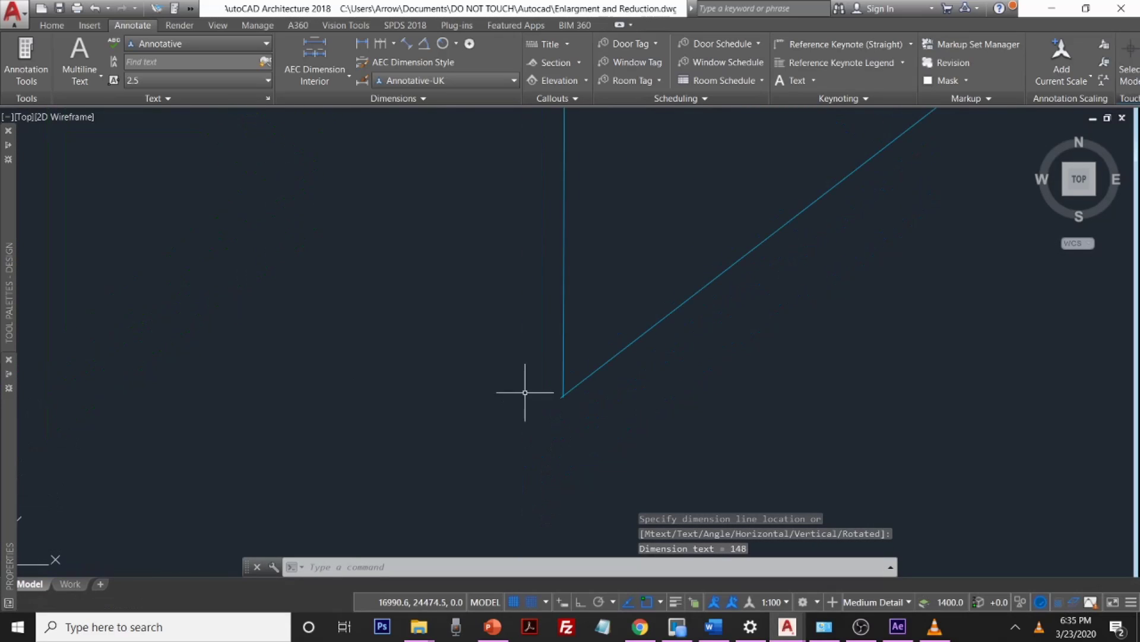
scroll(594, 410, "up", 3)
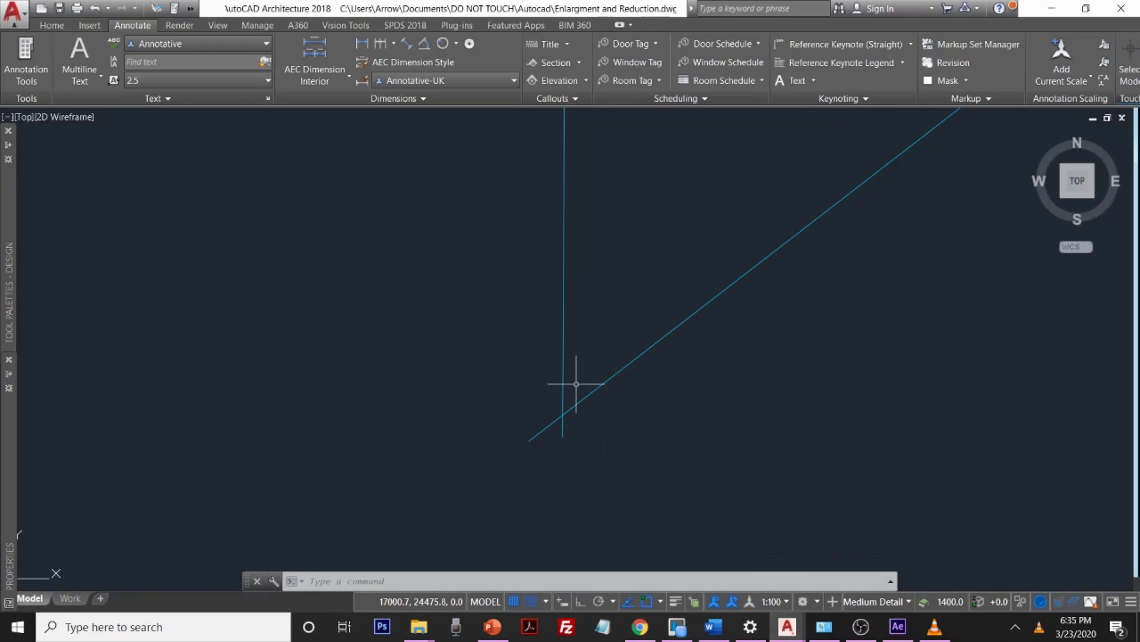
Step: Add a vertical 100 height dimension along the magenta outline's left side
scroll(588, 386, "down", 10)
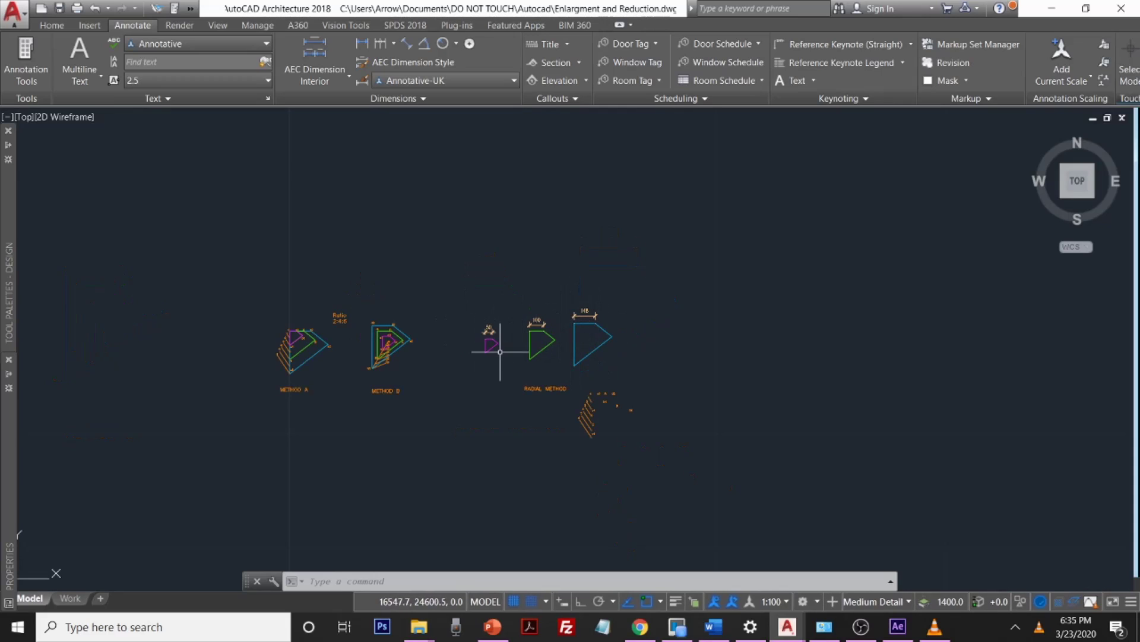
scroll(500, 352, "up", 5)
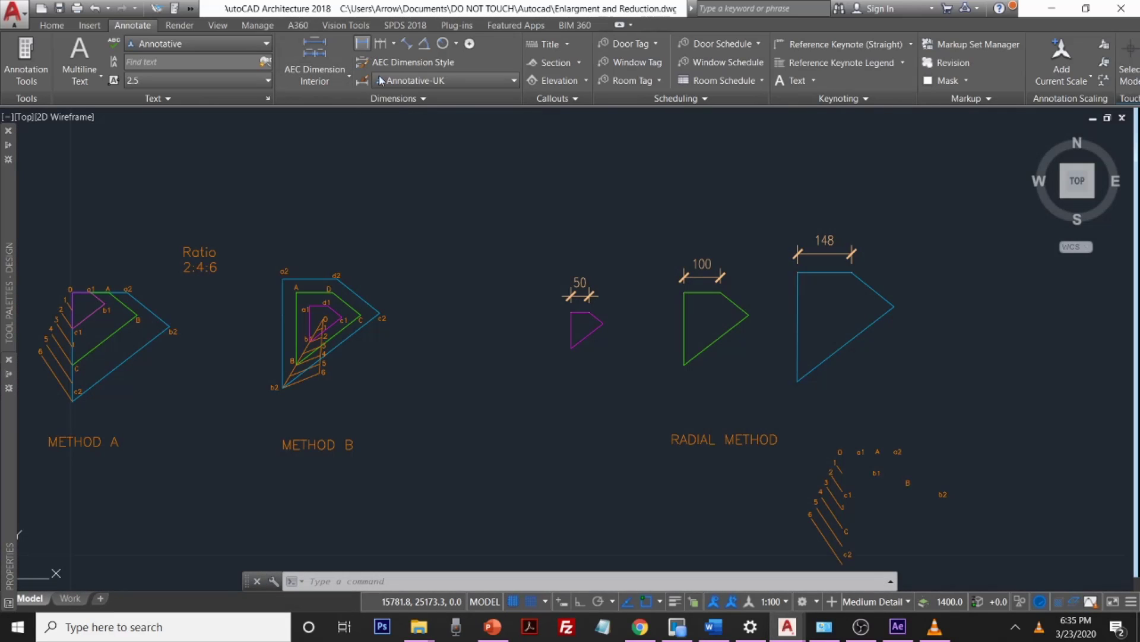
scroll(555, 306, "up", 8)
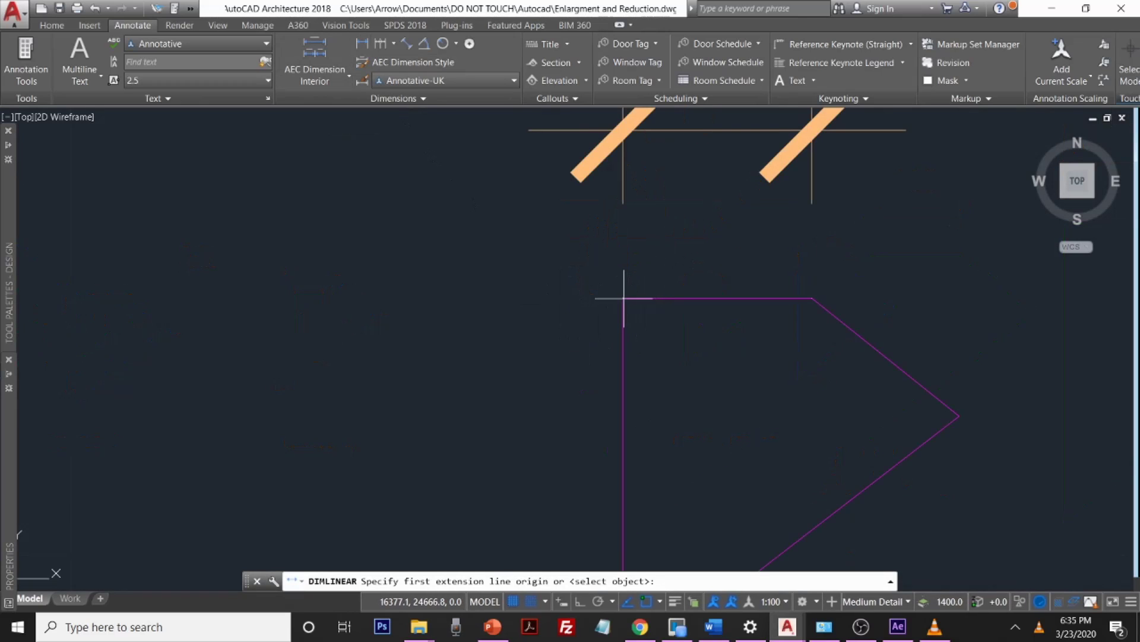
left_click(625, 297)
middle_click_drag(692, 440, 626, 197)
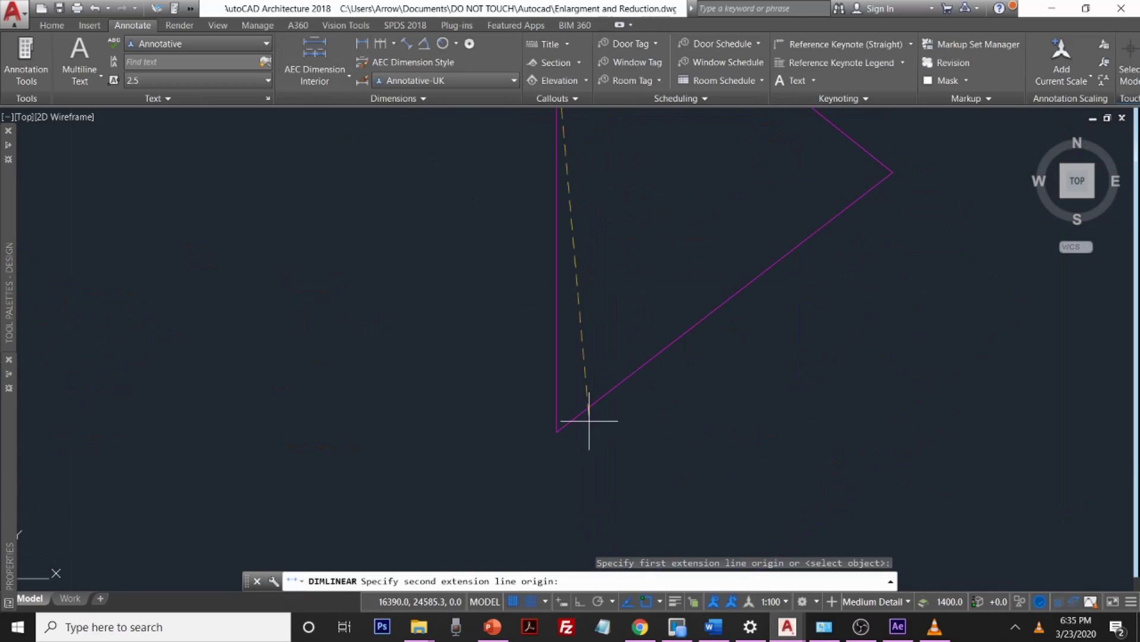
left_click(557, 432)
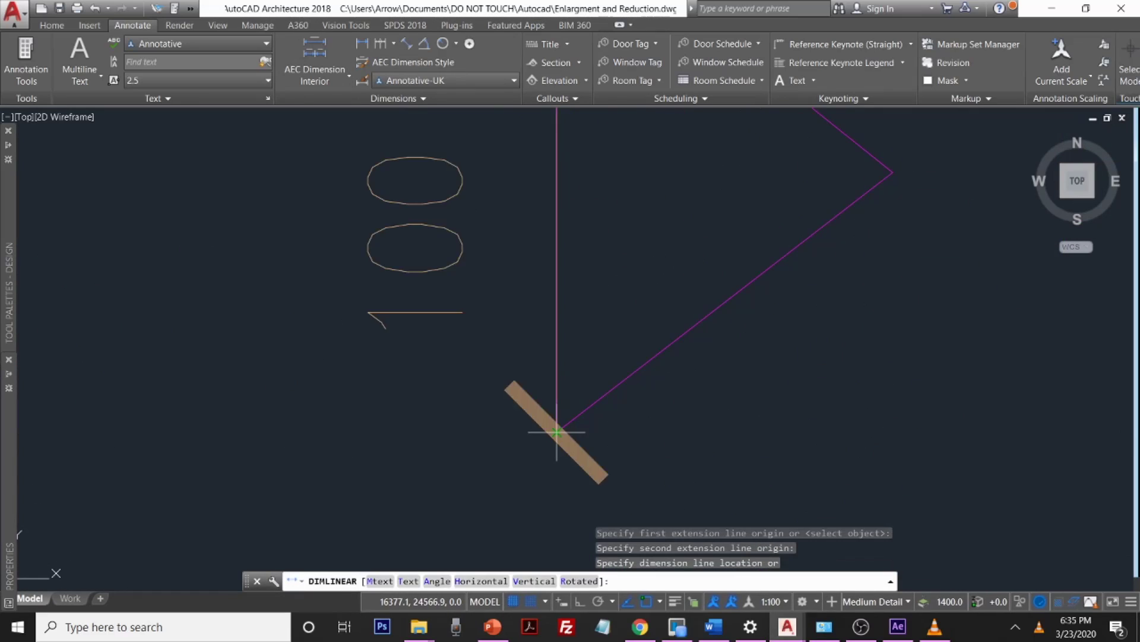
scroll(452, 415, "down", 5)
left_click(442, 427)
scroll(707, 374, "down", 2)
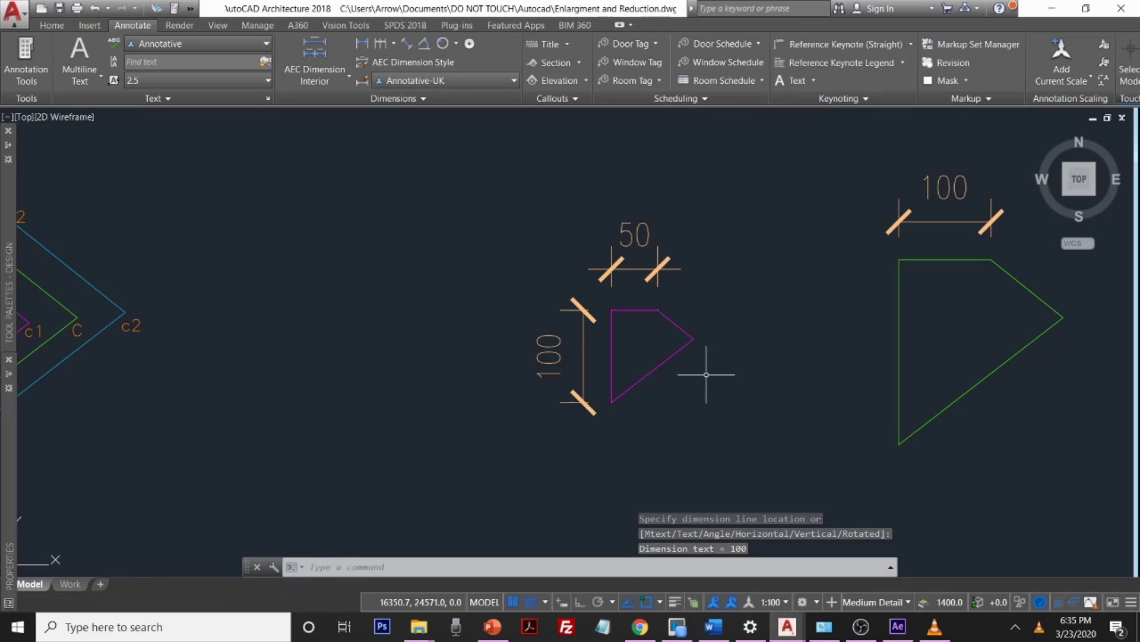
Step: Add a vertical 200 height dimension along the green outline's left side
key("space")
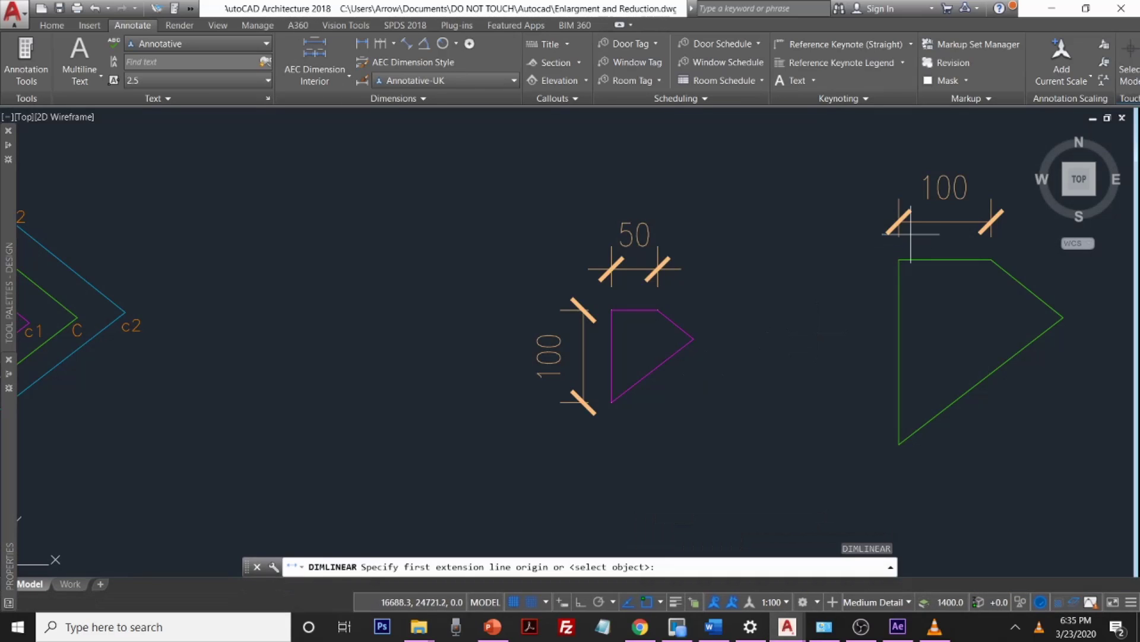
left_click(899, 259)
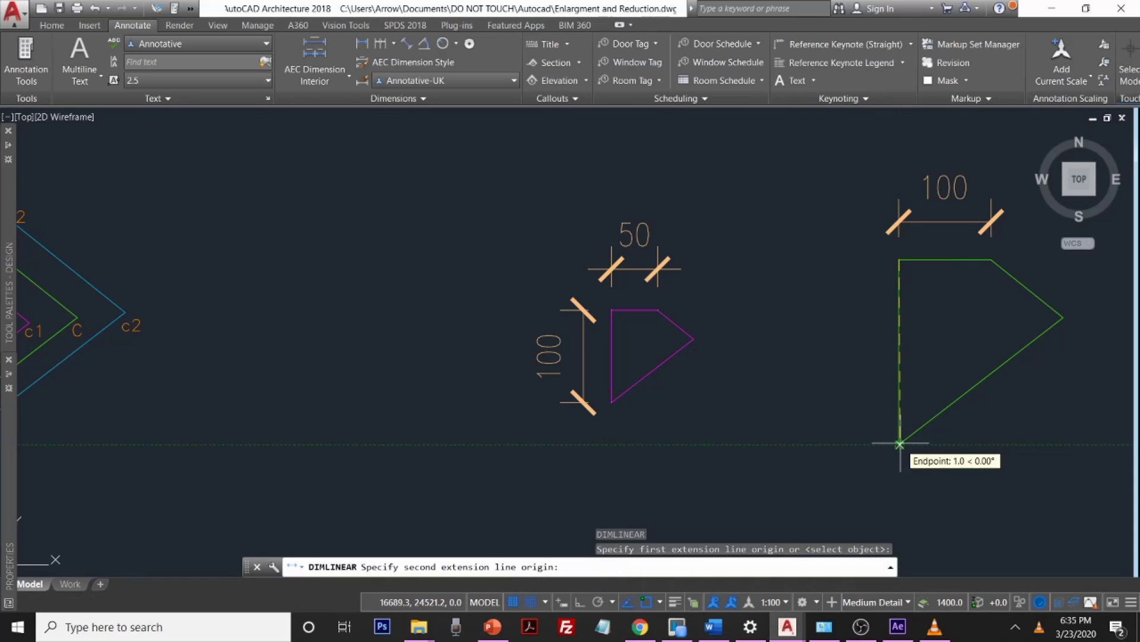
scroll(899, 442, "up", 2)
scroll(899, 443, "up", 2)
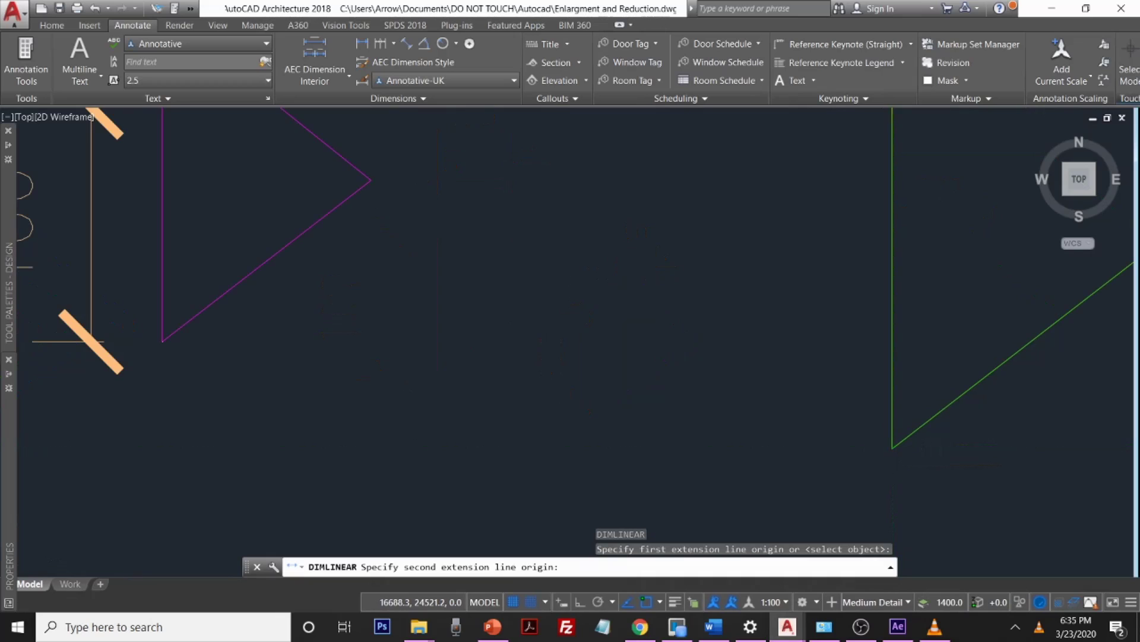
scroll(891, 446, "up", 2)
left_click(888, 447)
scroll(740, 418, "down", 5)
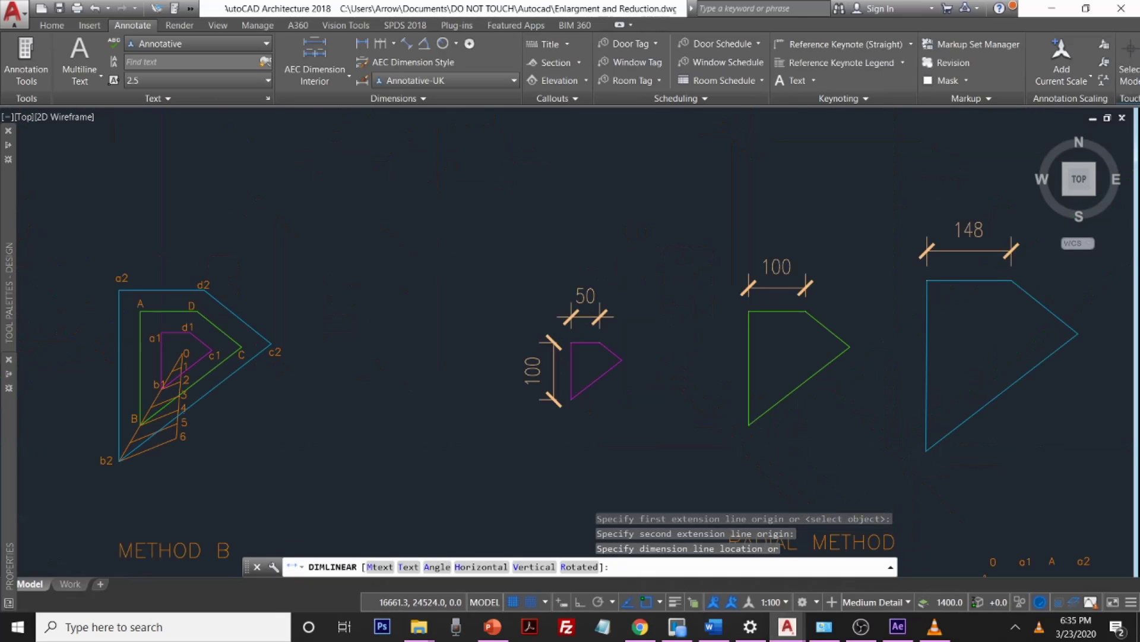
left_click(732, 415)
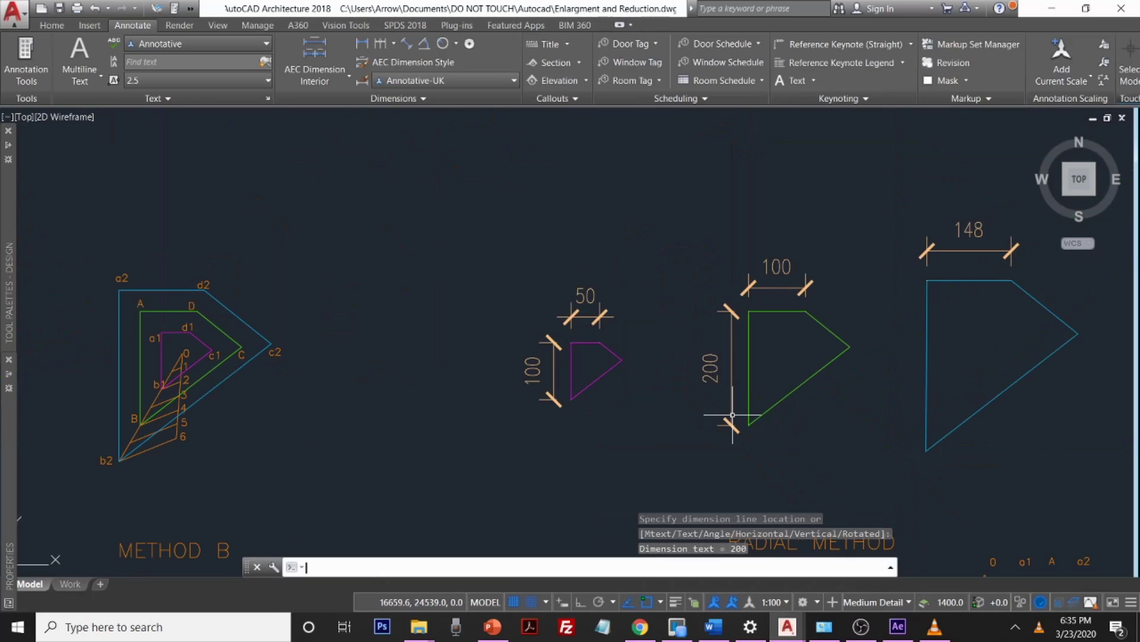
Step: Snap between the cyan outline's top-left and bottom-left corners and place the 300 dimension
key("Return")
key("Return")
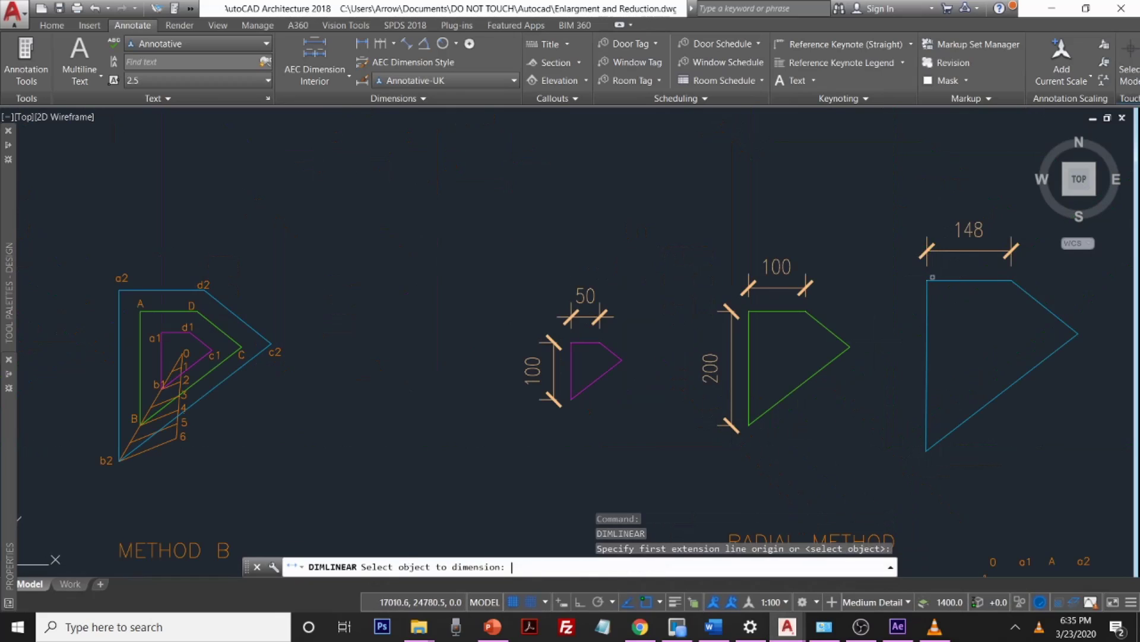
scroll(936, 273, "up", 5)
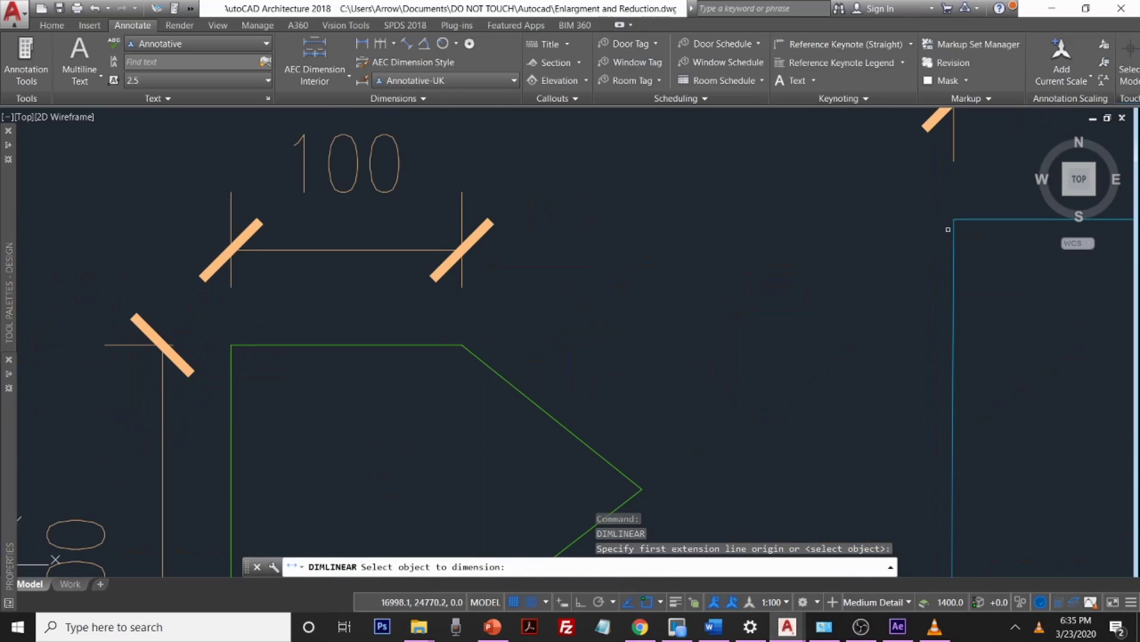
key("Escape")
key("Return")
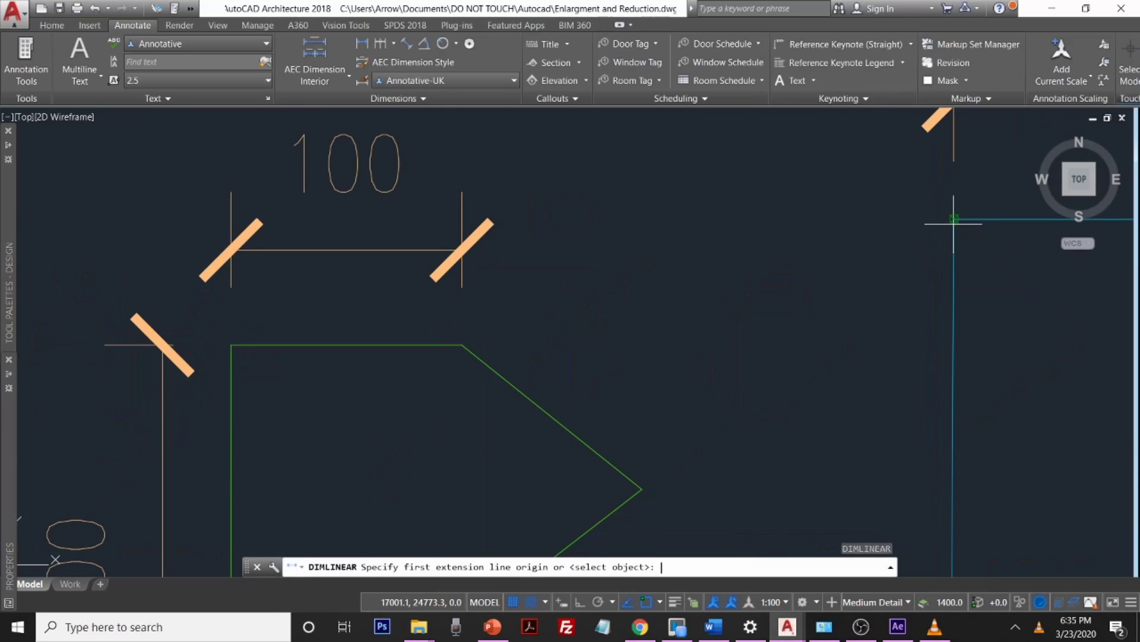
left_click(953, 219)
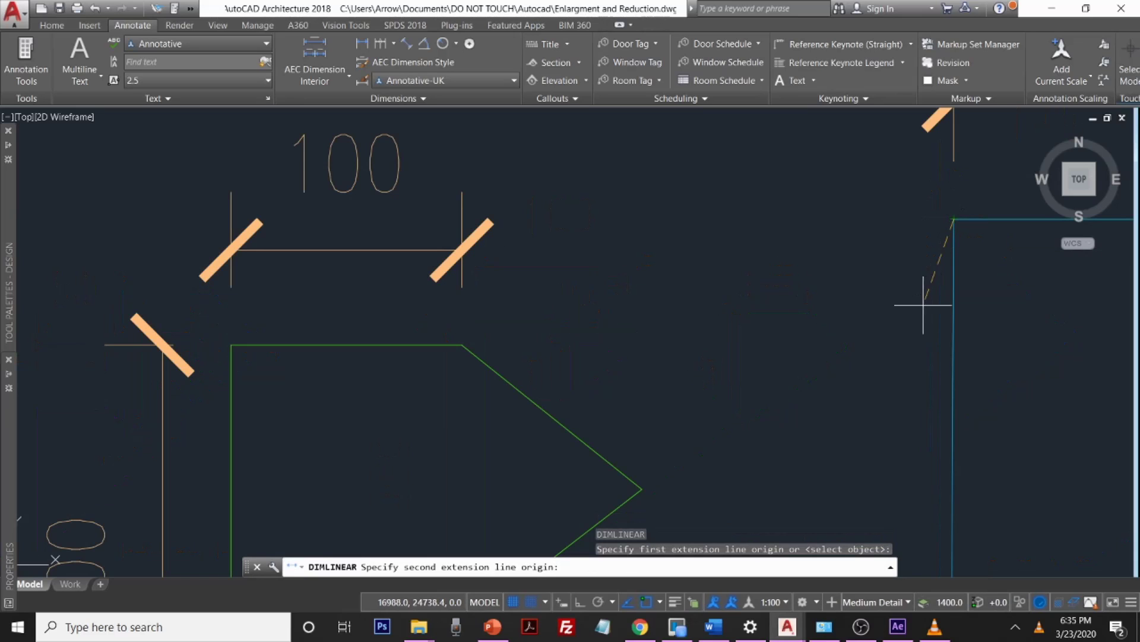
scroll(926, 339, "down", 5)
middle_click_drag(1004, 436, 899, 306)
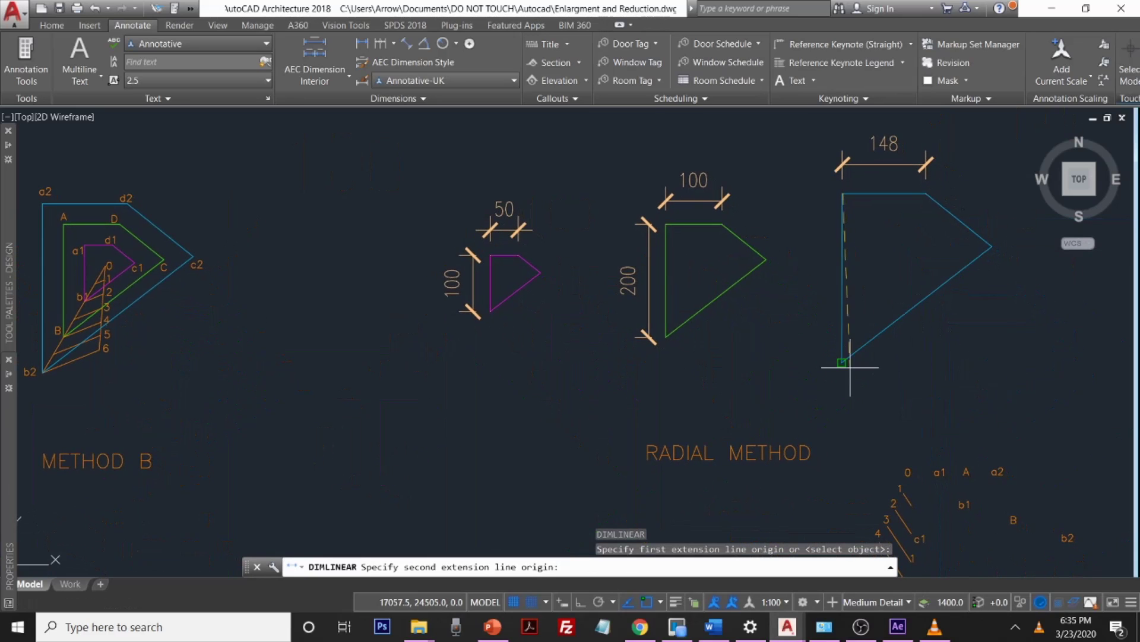
scroll(835, 368, "up", 8)
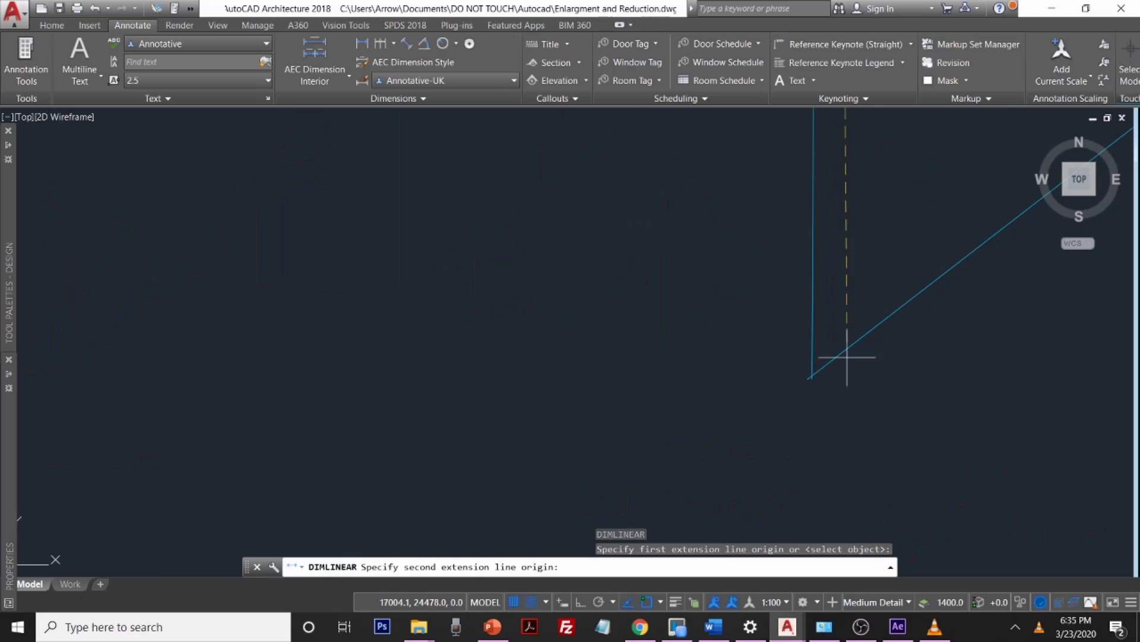
scroll(766, 380, "up", 4)
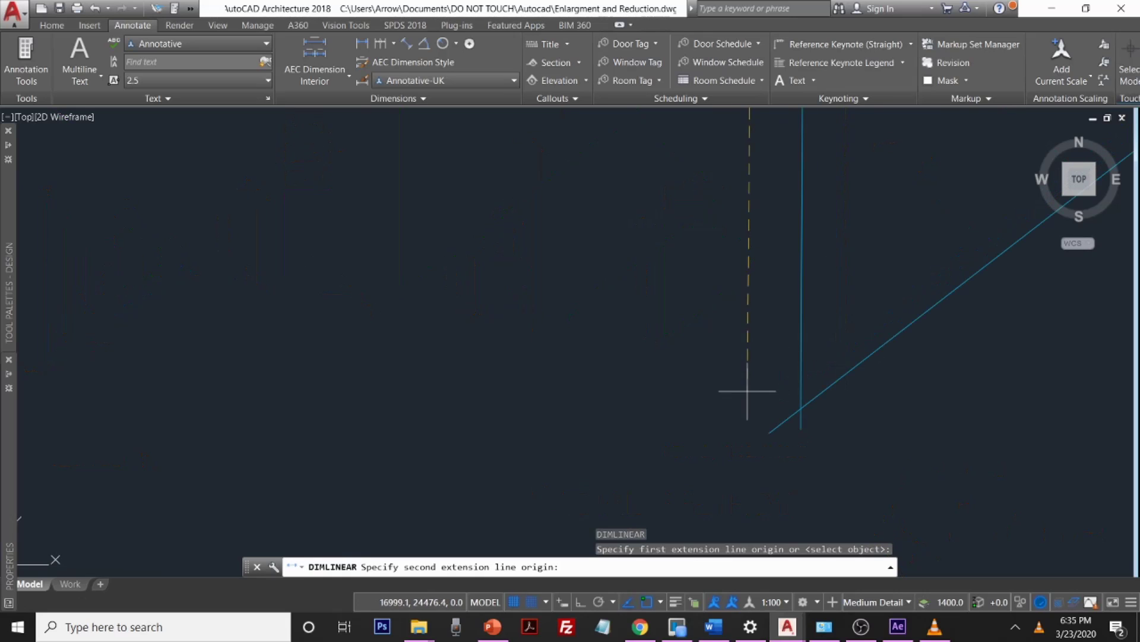
left_click(801, 410)
scroll(594, 374, "down", 10)
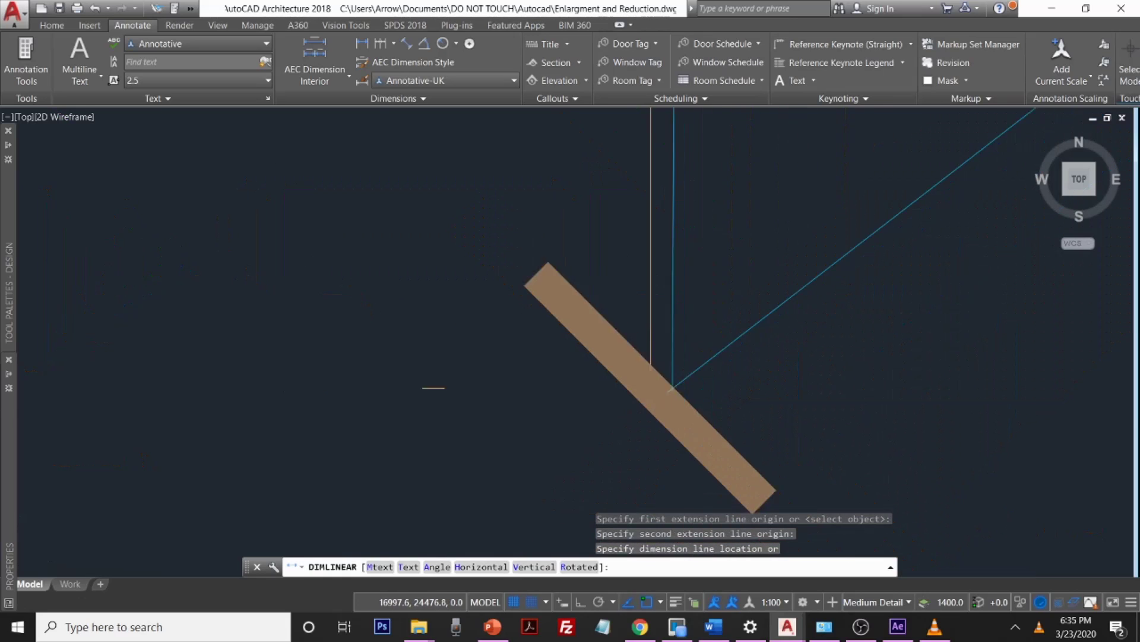
scroll(585, 370, "down", 2)
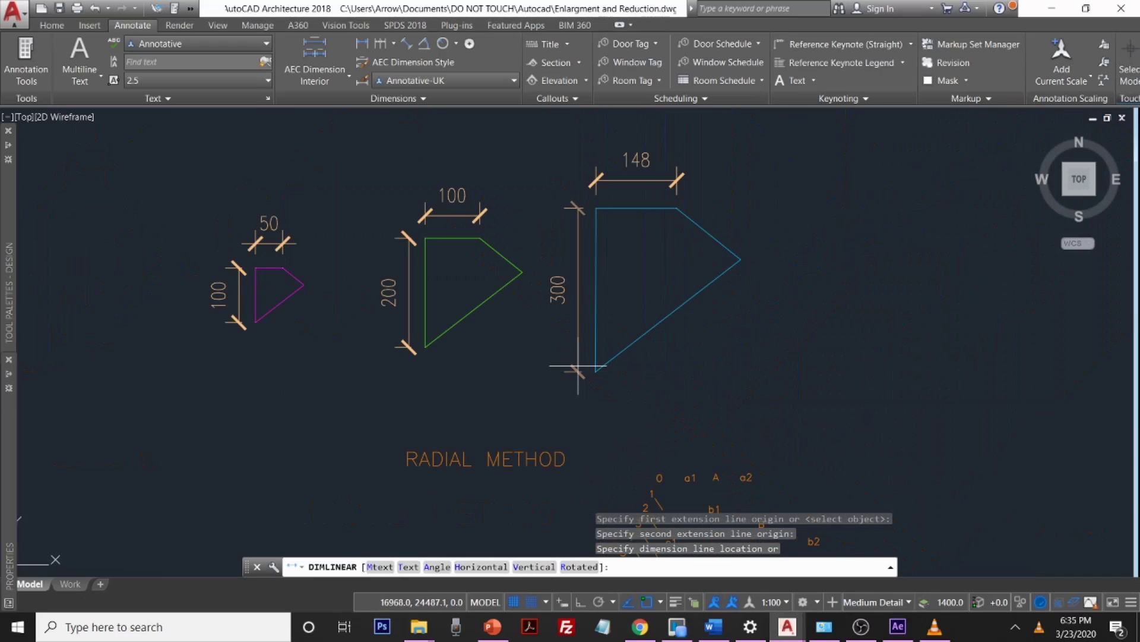
left_click(578, 372)
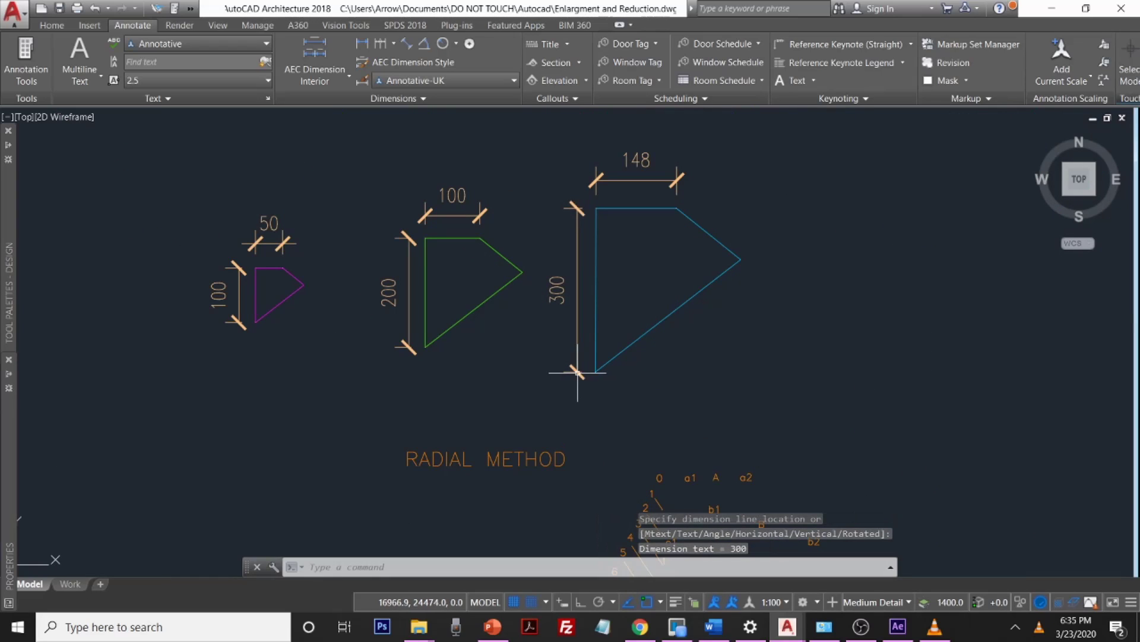
Step: Bring all dimensioned outlines back into view and cancel the leftover dimension command
scroll(654, 384, "up", 5)
middle_click_drag(528, 354, 879, 448)
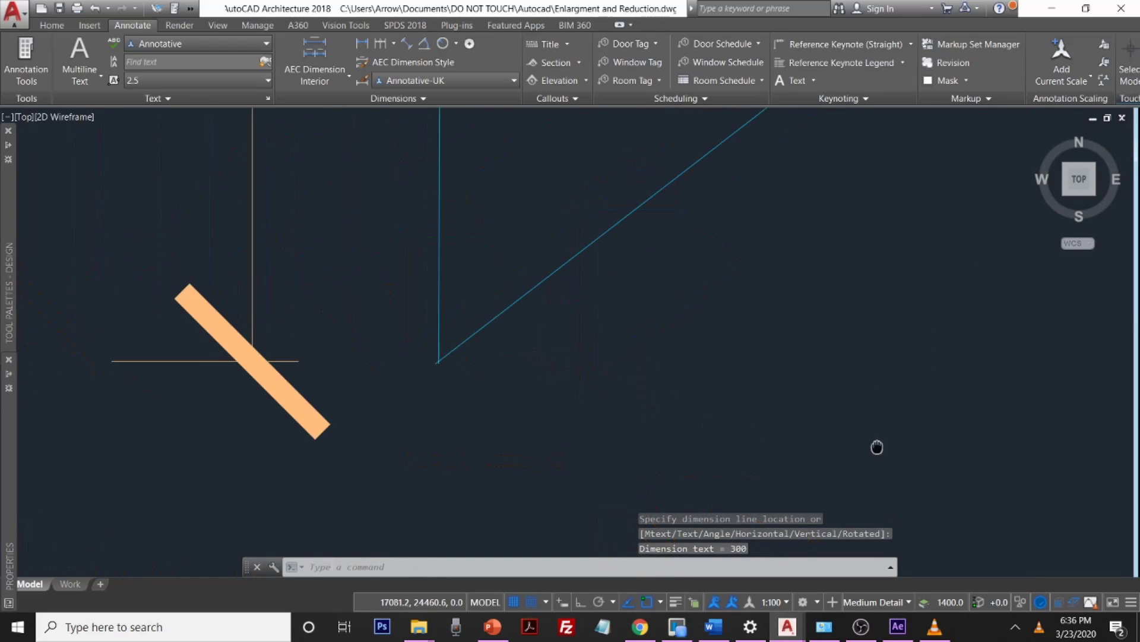
scroll(497, 351, "up", 2)
scroll(526, 369, "down", 4)
scroll(527, 369, "down", 4)
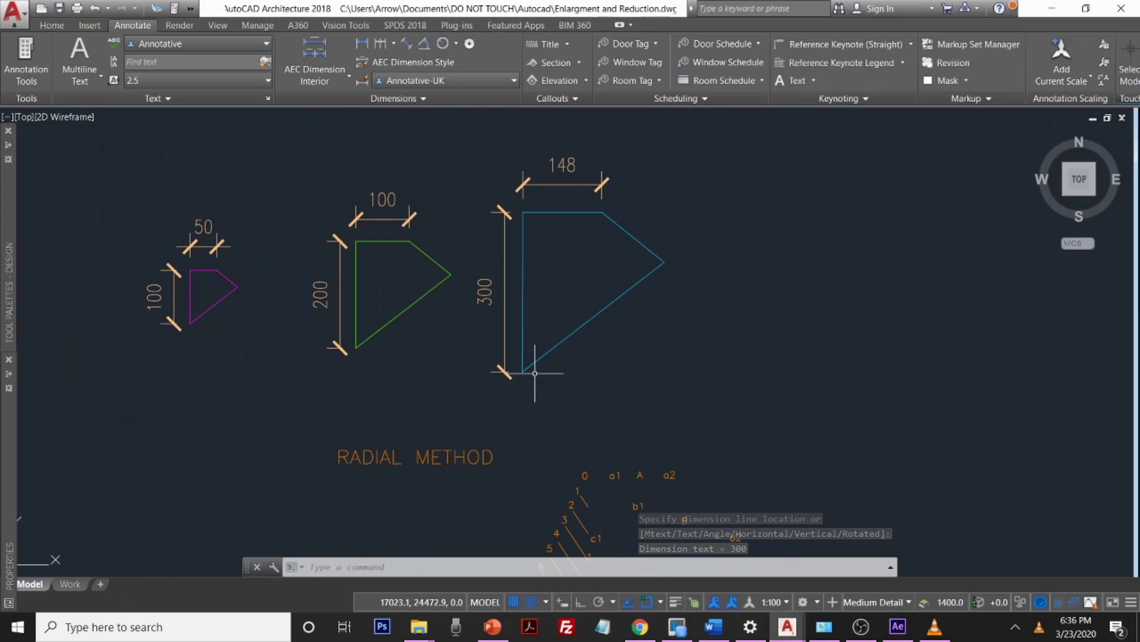
key("Escape")
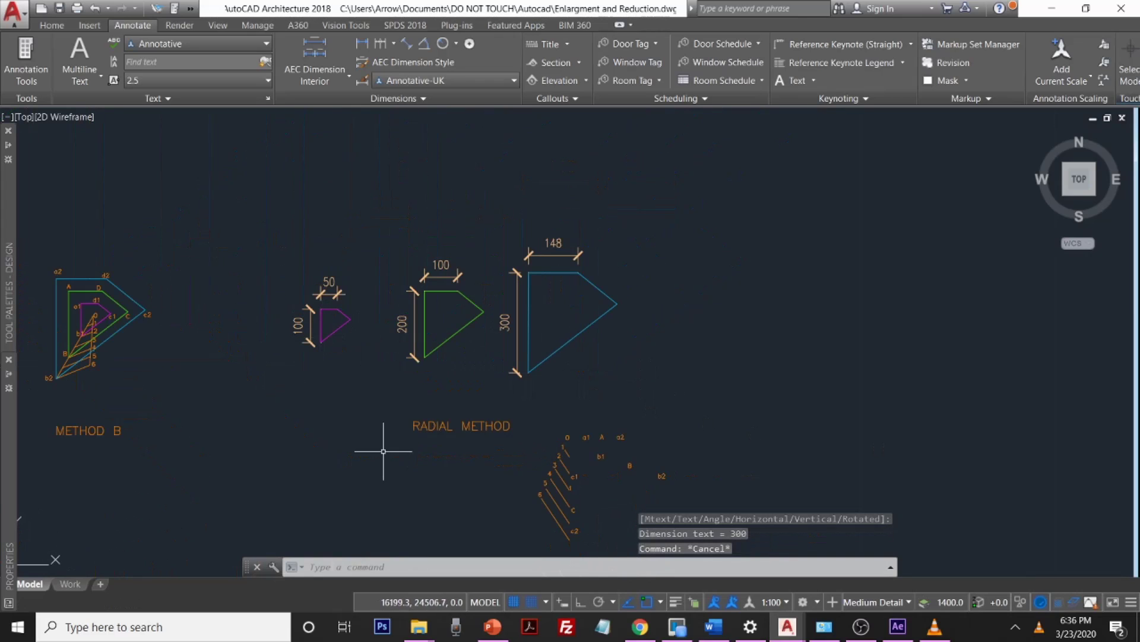
Step: Select and deselect the RADIAL METHOD label, then bring VLC media player to the front
left_click(430, 424)
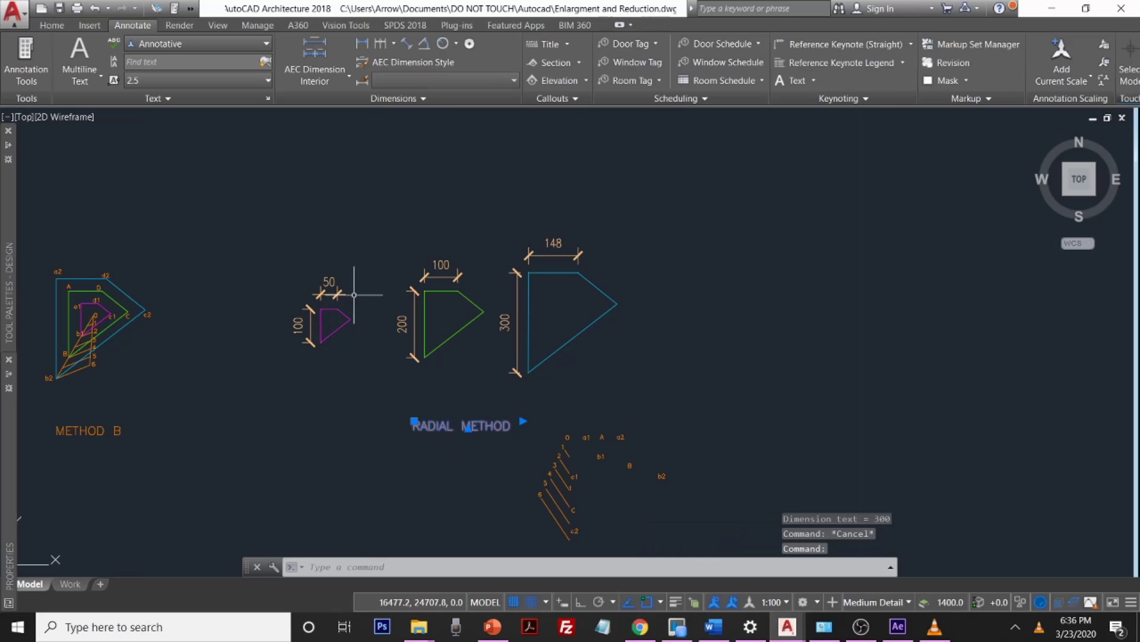
mouse_move(203, 345)
middle_mouse_down()
mouse_move(249, 348)
mouse_move(473, 287)
middle_mouse_up()
key("Escape")
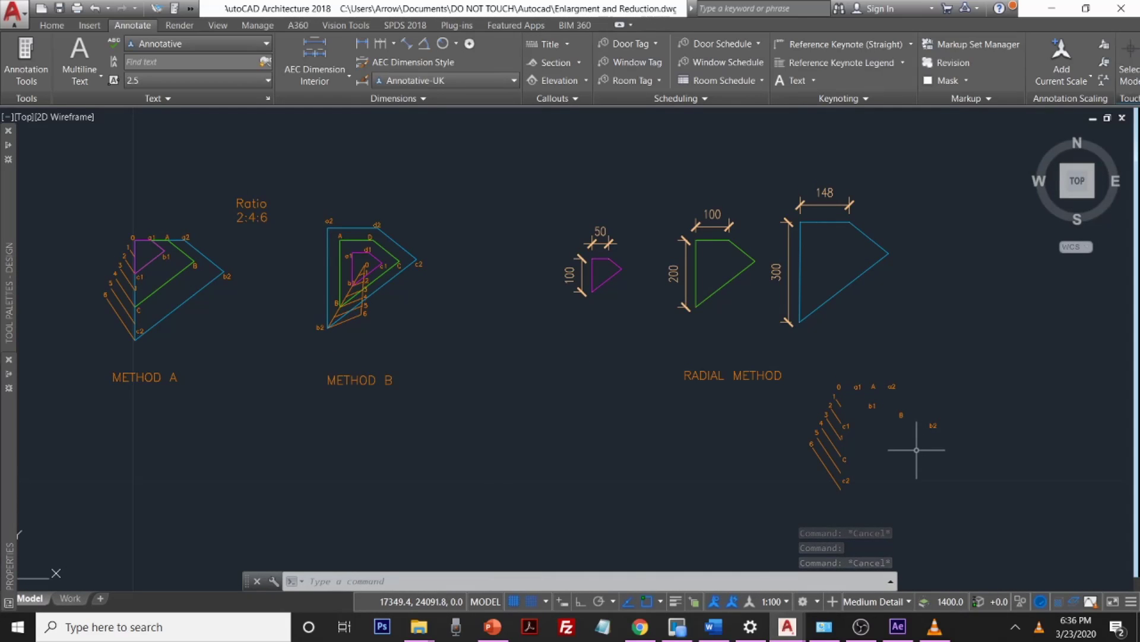
left_click(945, 629)
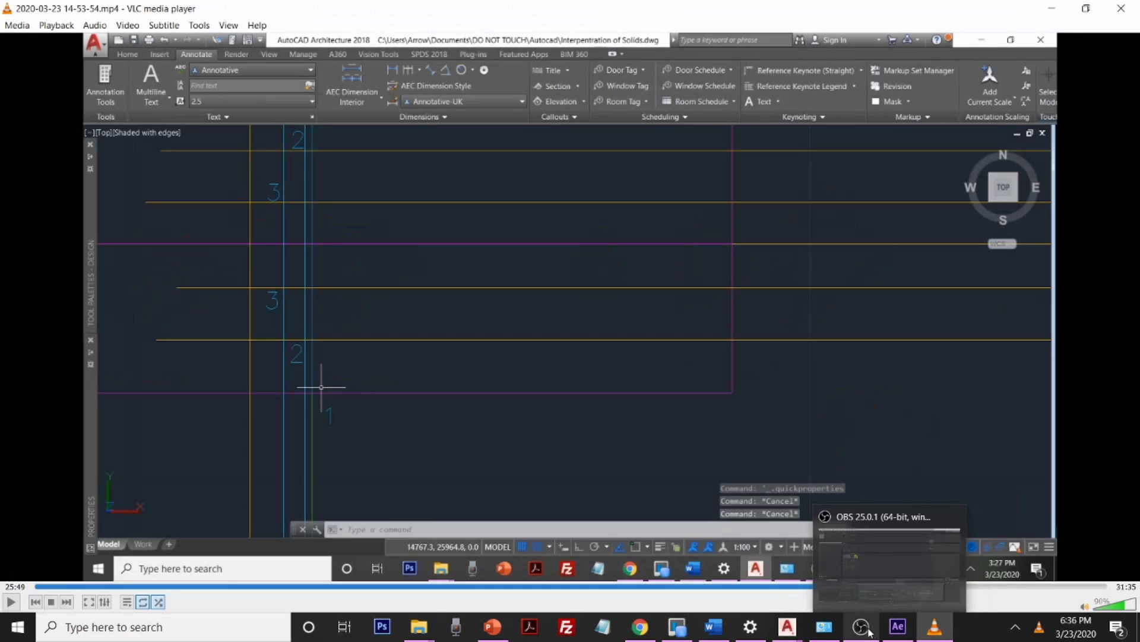